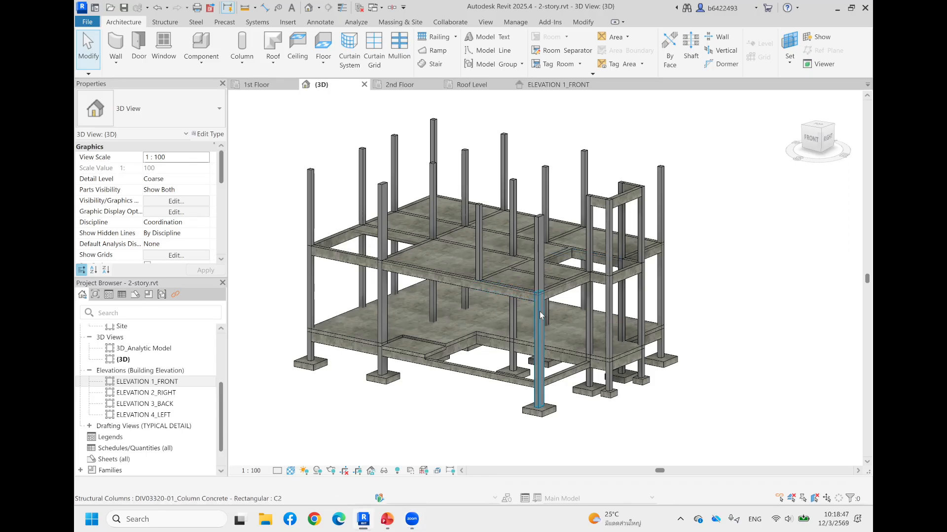
# Examine the two-story house structure in the Revit 3D view and review its design criteria slide in PowerPoint
pyautogui.keyDown('shift'); pyautogui.moveTo(750, 243); pyautogui.dragTo(648, 293, button='middle'); pyautogui.keyUp('shift')
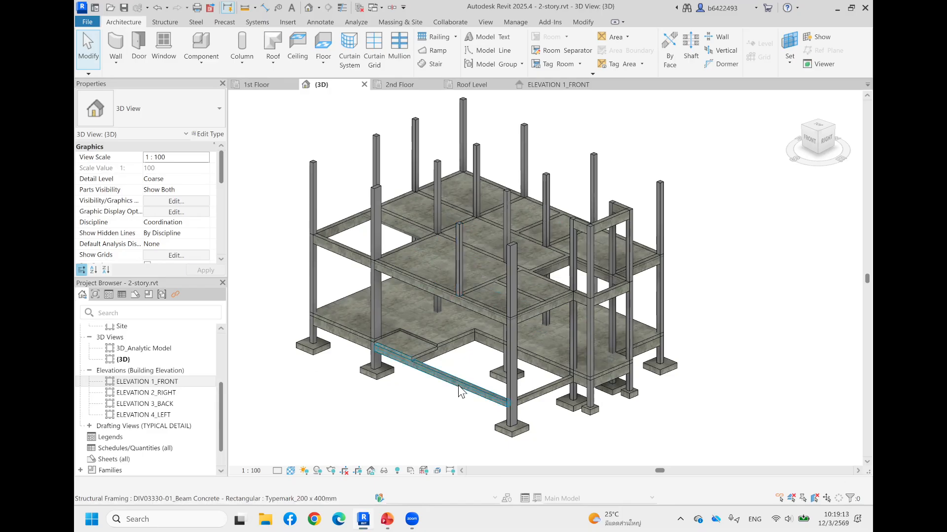
pyautogui.click(387, 518)
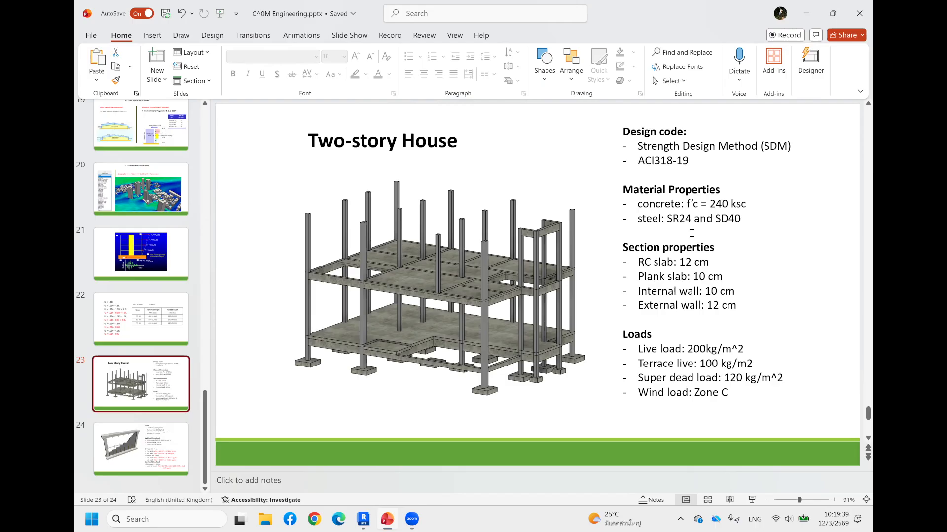
pyautogui.click(805, 13)
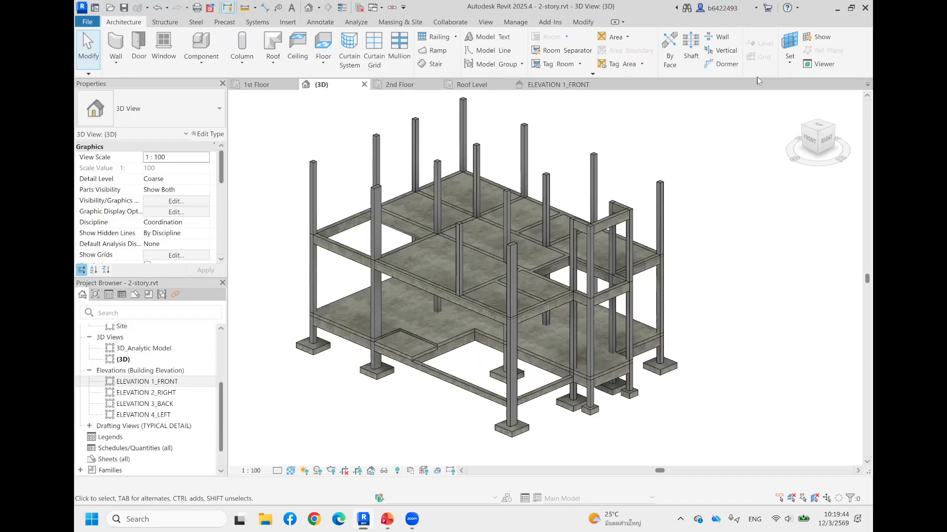
# Switch to ETABS and create a Grid Only model using built-in Metric MKS settings, AISC 360-16 steel and ACI 318-19 concrete codes
pyautogui.click(836, 9)
pyautogui.doubleClick(175, 360)
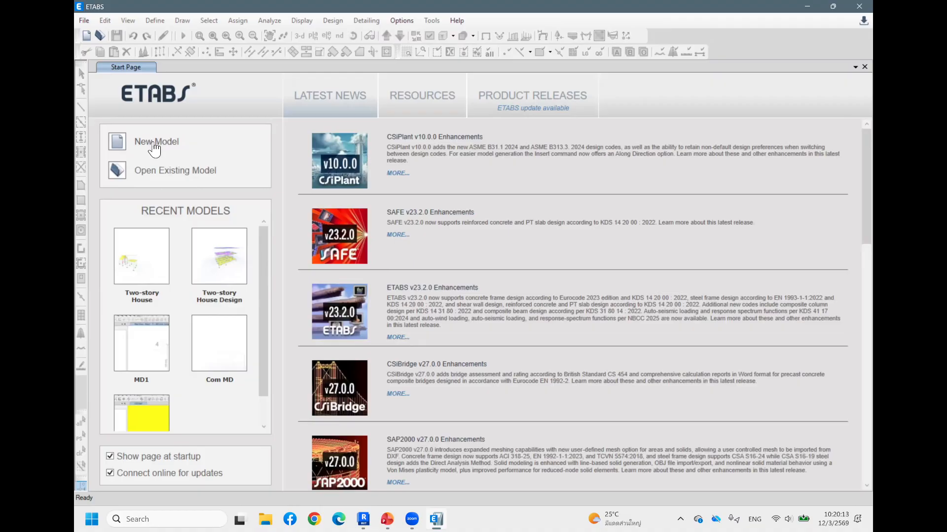
pyautogui.click(154, 146)
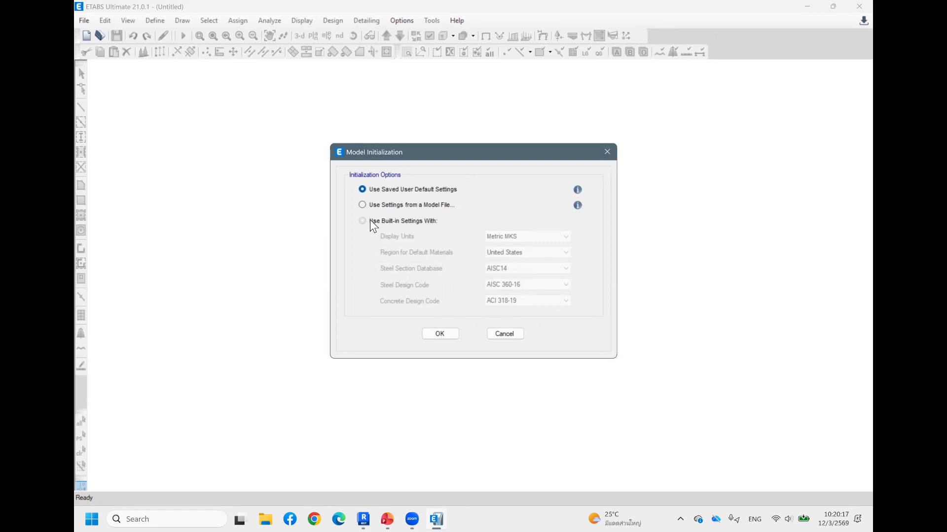
pyautogui.click(370, 221)
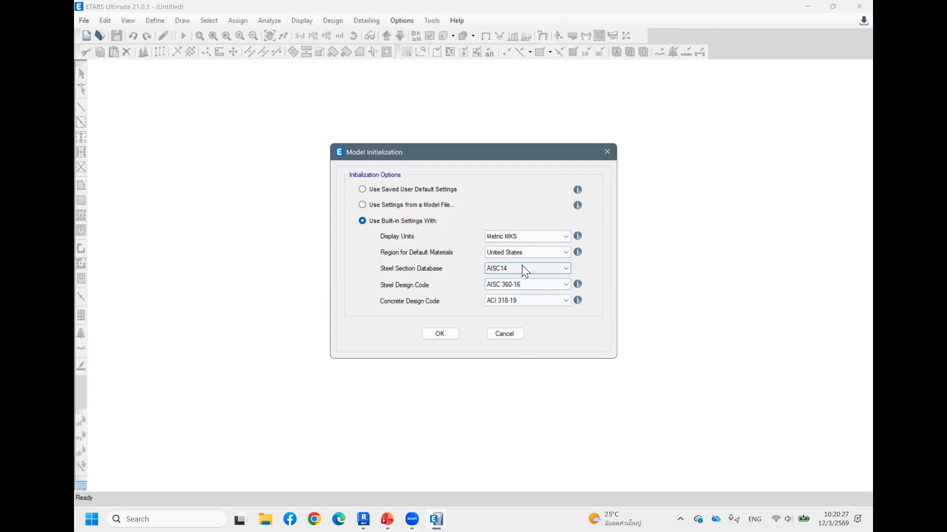
pyautogui.click(449, 333)
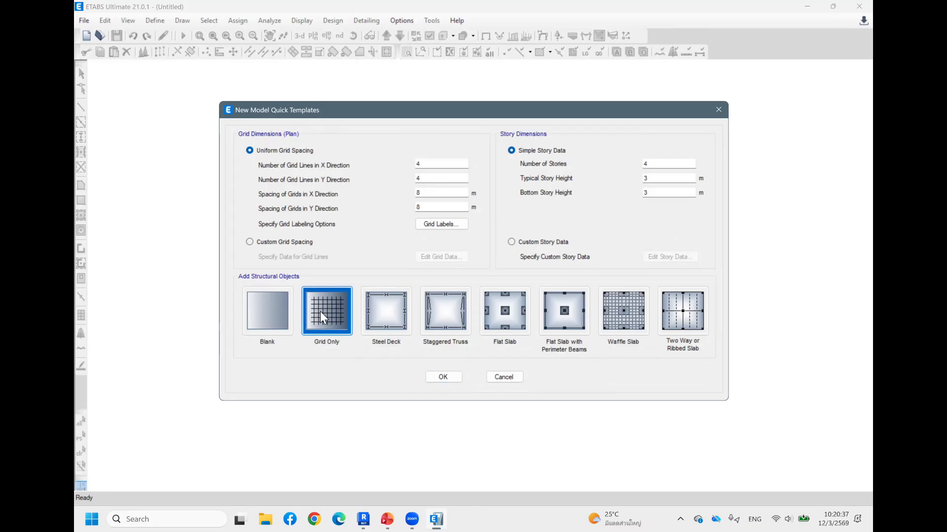
pyautogui.click(450, 378)
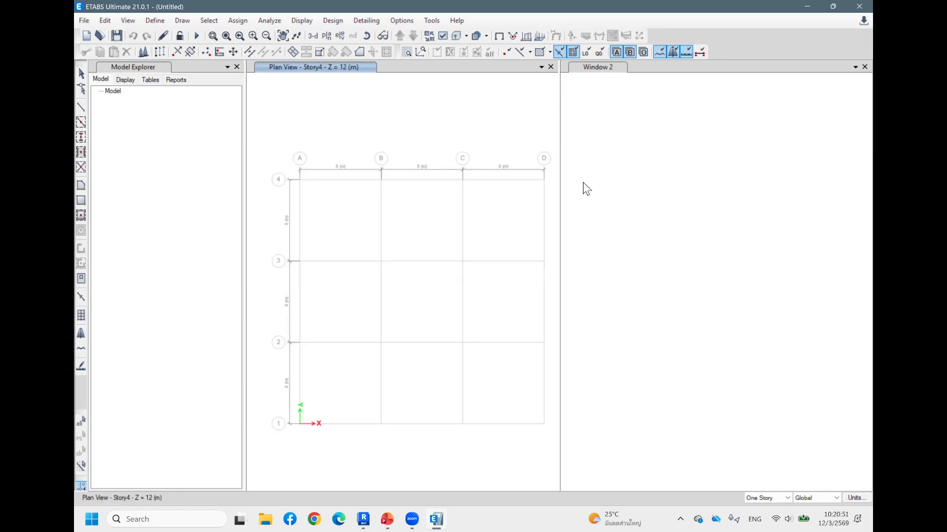
# Close the Story4 plan view and set the consistent units, choosing m for length and a new force unit
pyautogui.click(550, 66)
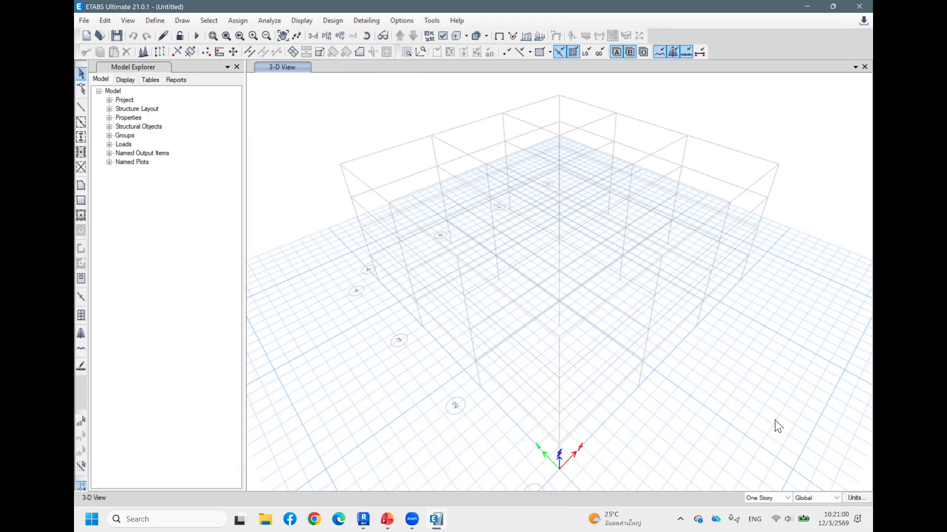
pyautogui.click(857, 498)
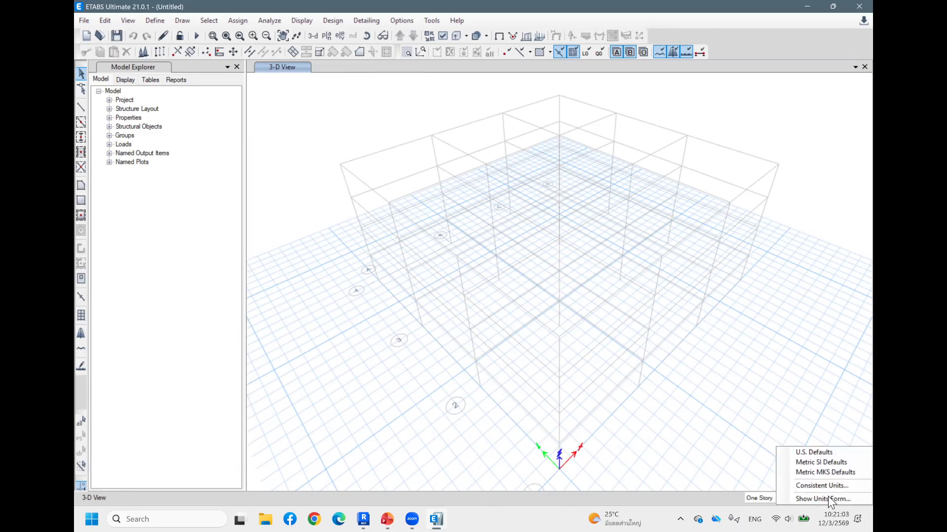
pyautogui.click(816, 485)
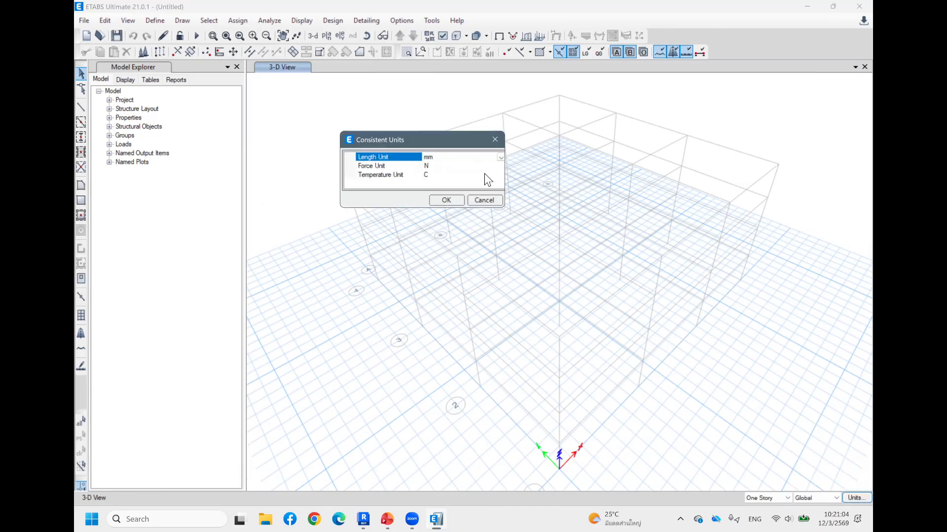
pyautogui.click(501, 158)
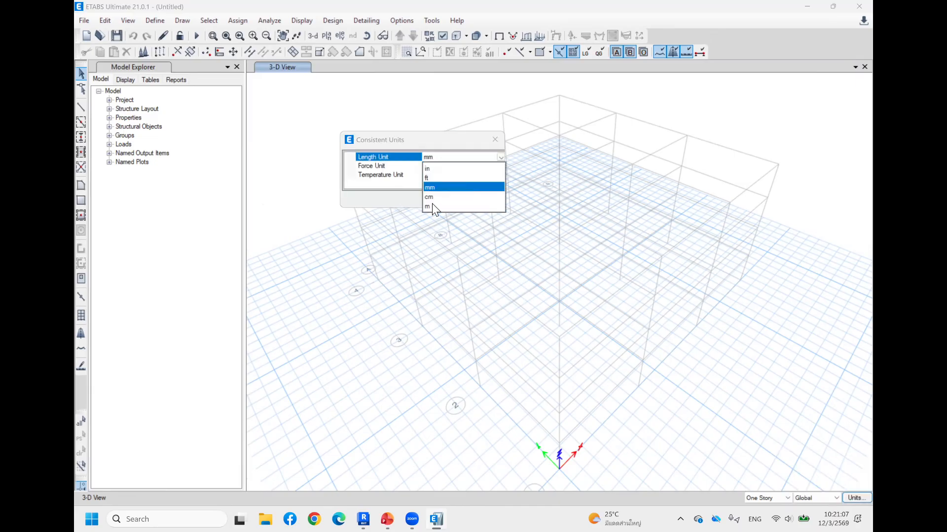
pyautogui.click(434, 205)
pyautogui.click(498, 166)
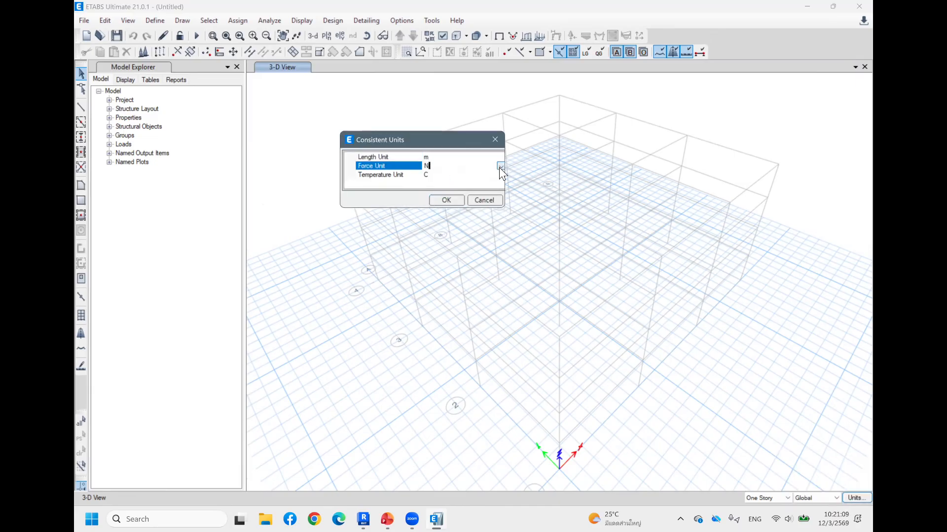
pyautogui.click(500, 167)
pyautogui.click(433, 220)
pyautogui.click(449, 198)
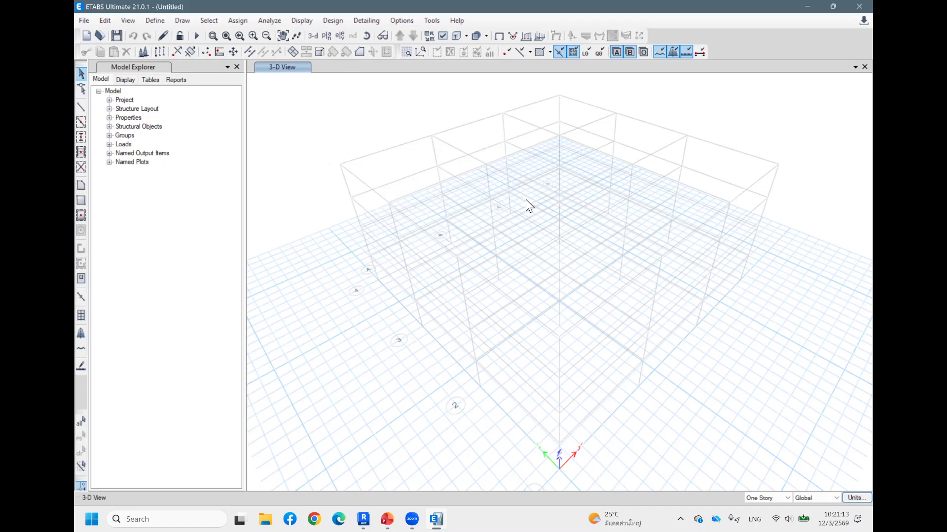
# Open the model's story data table for editing
pyautogui.rightClick(535, 134)
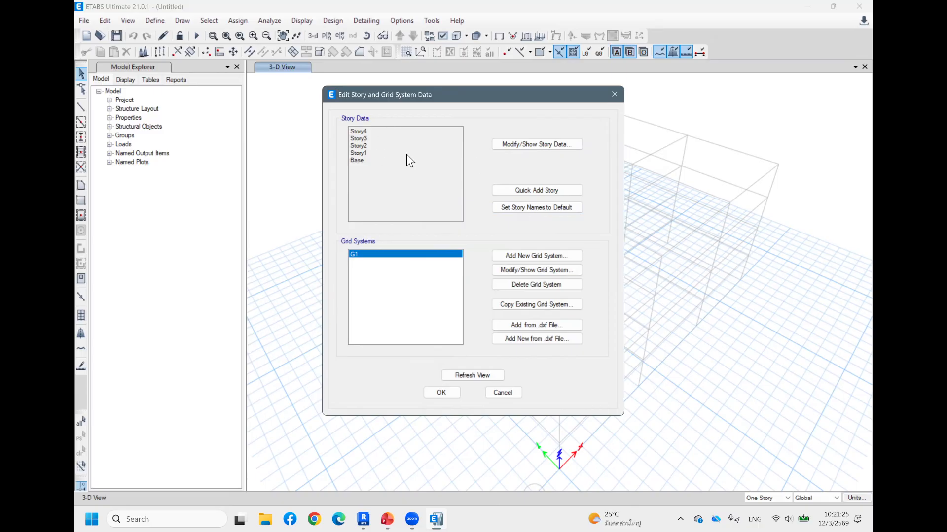
pyautogui.click(540, 143)
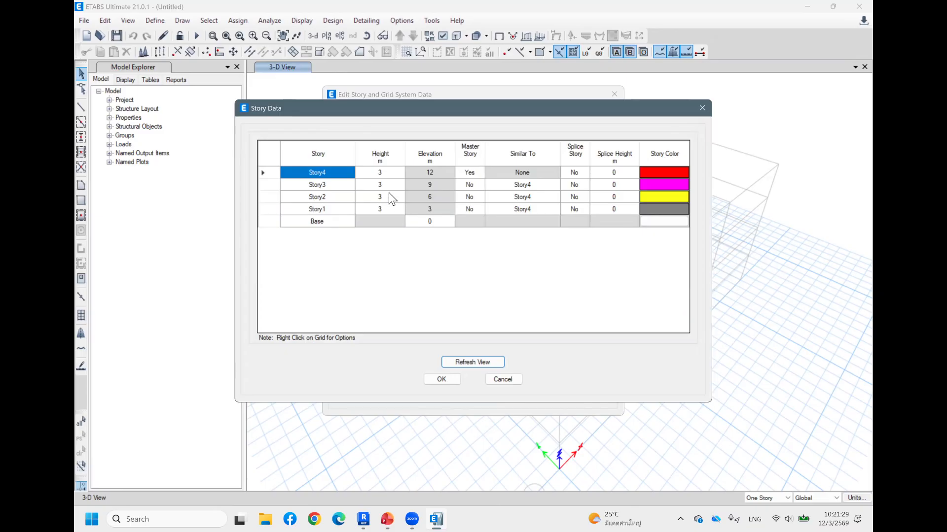
# Switch to Revit and examine the story levels and height dimensions in the ELEVATION 1_FRONT view
pyautogui.moveTo(436, 516)
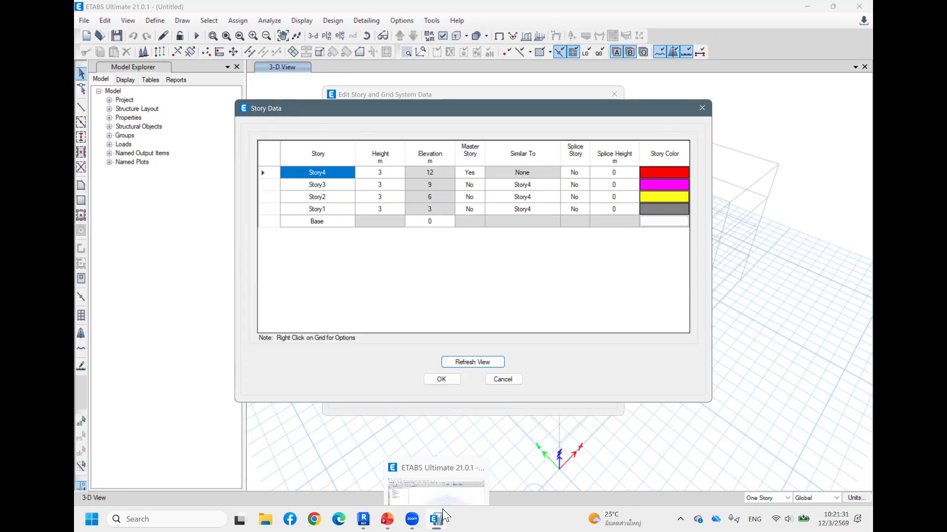
pyautogui.click(363, 517)
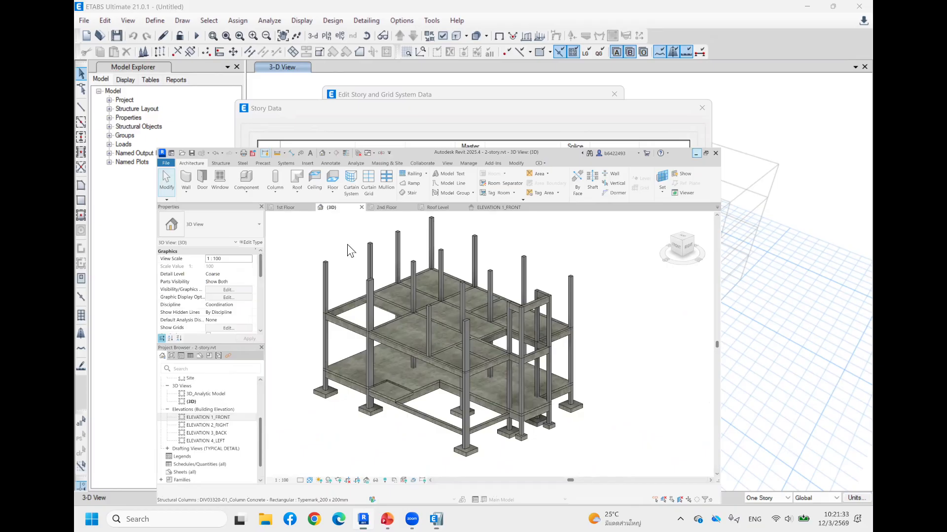
pyautogui.doubleClick(371, 152)
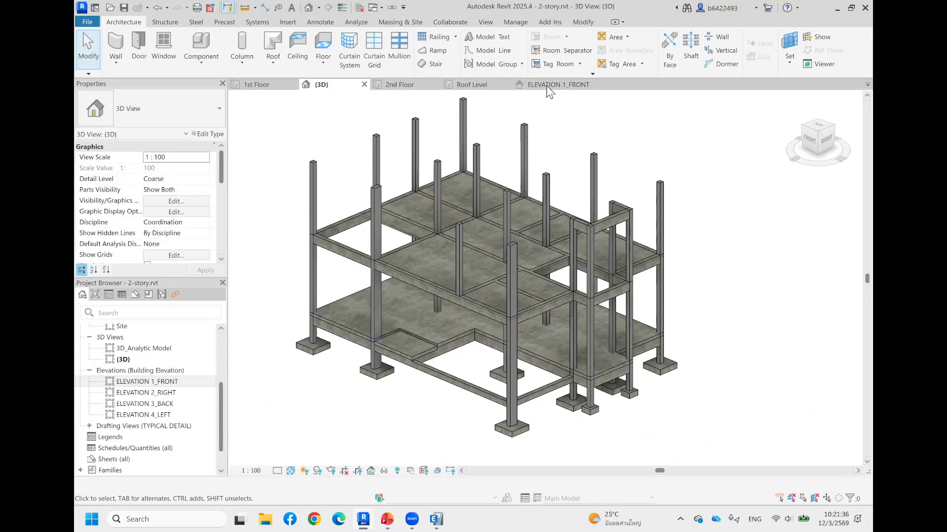
pyautogui.click(546, 85)
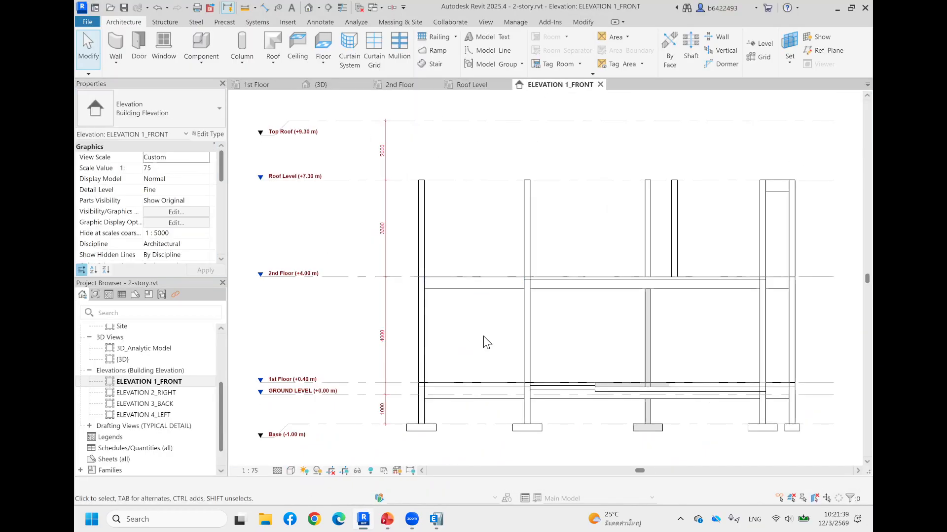
pyautogui.moveTo(490, 349); pyautogui.dragTo(503, 299, button='middle')
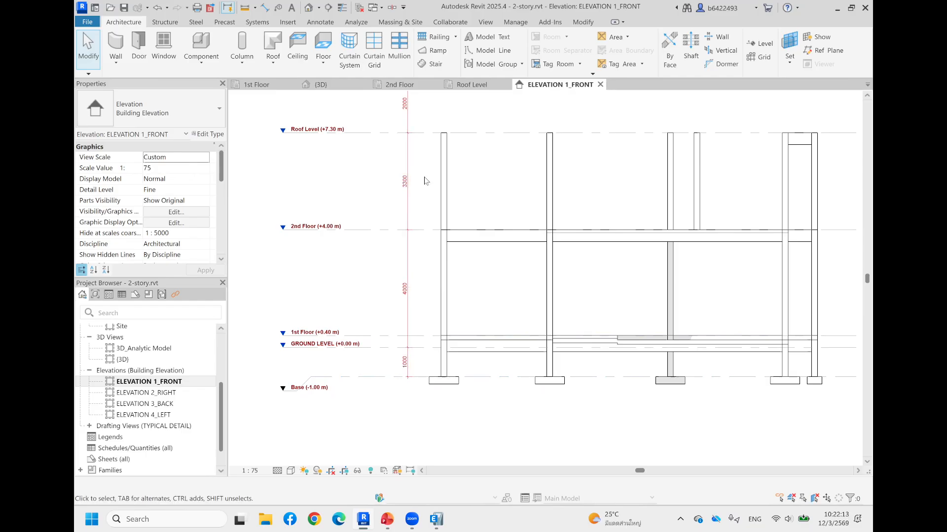
pyautogui.moveTo(429, 197); pyautogui.dragTo(426, 235, button='middle')
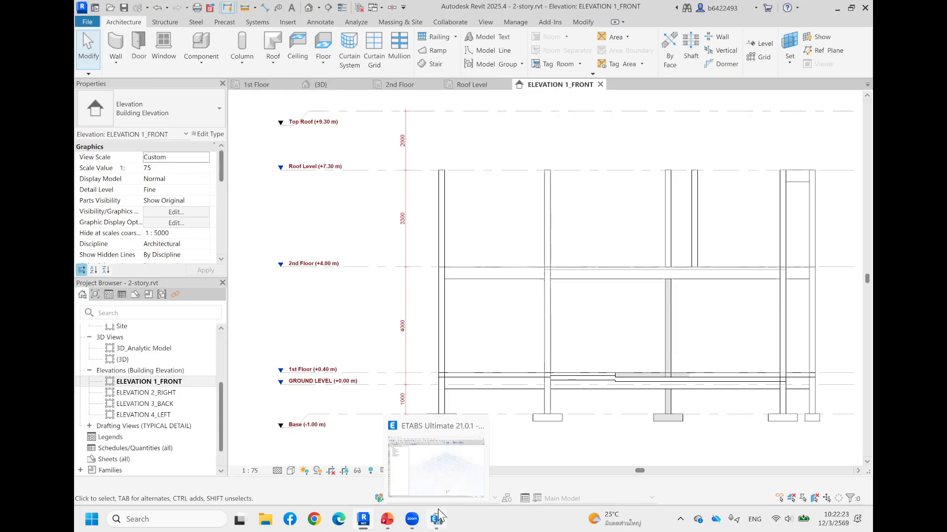
# Switch back to ETABS and rename Story1 to Story4 as 1st Floor, 2nd Floor, Roof and Rooftop
pyautogui.click(436, 466)
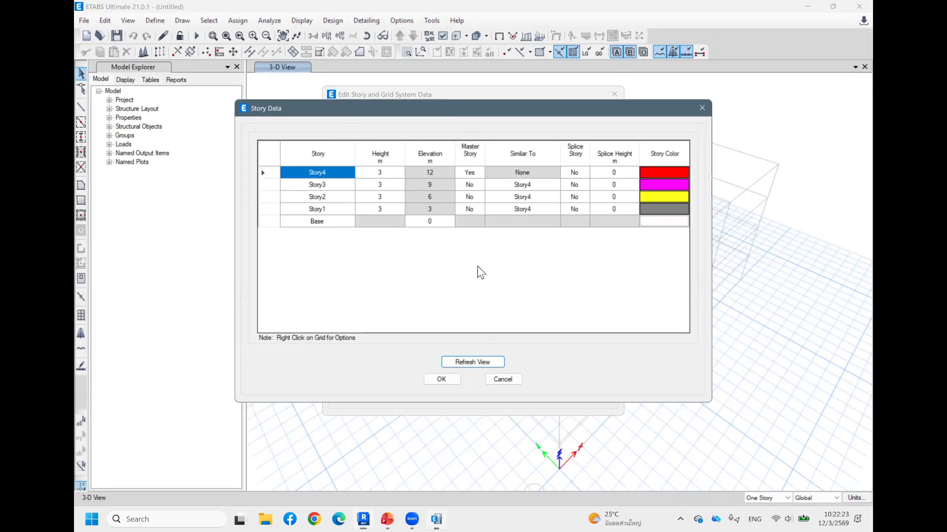
pyautogui.doubleClick(337, 209)
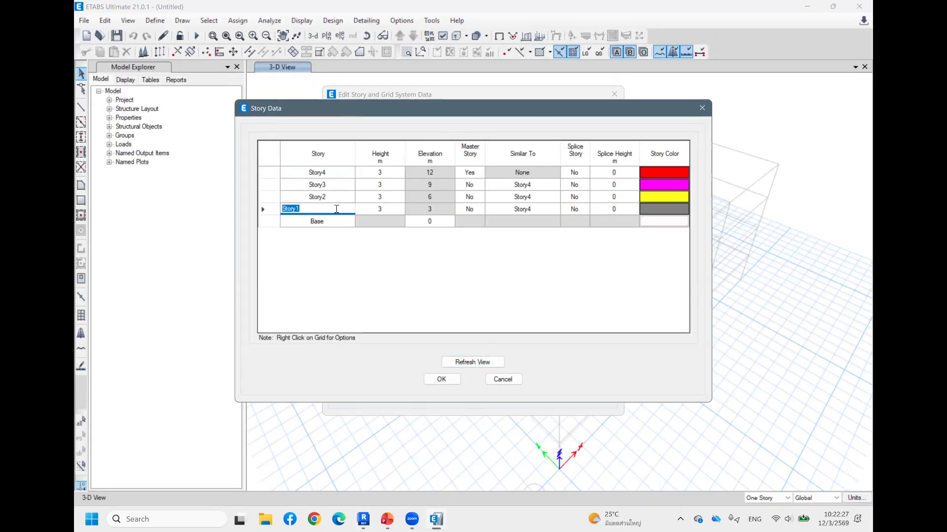
pyautogui.write('1st Flo')
pyautogui.doubleClick(335, 196)
pyautogui.write('2nd Floor')
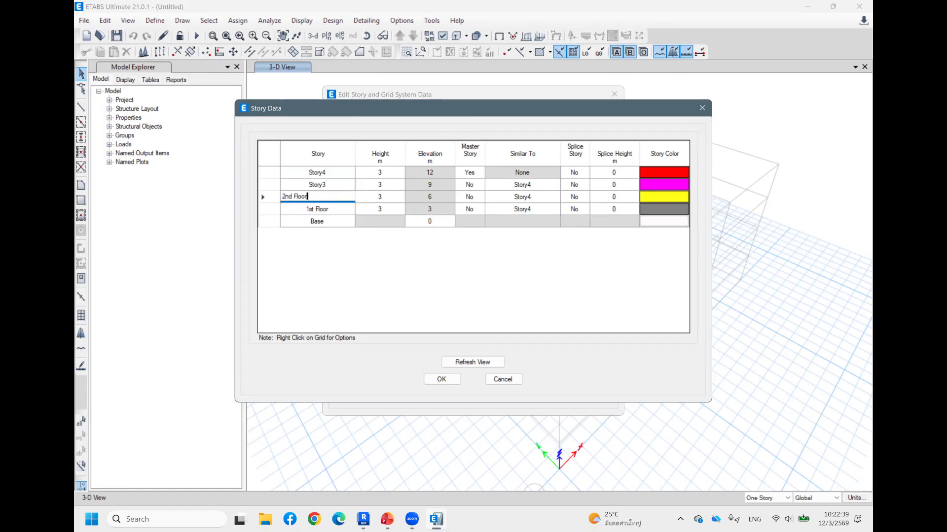
pyautogui.doubleClick(341, 186)
pyautogui.write('Ro')
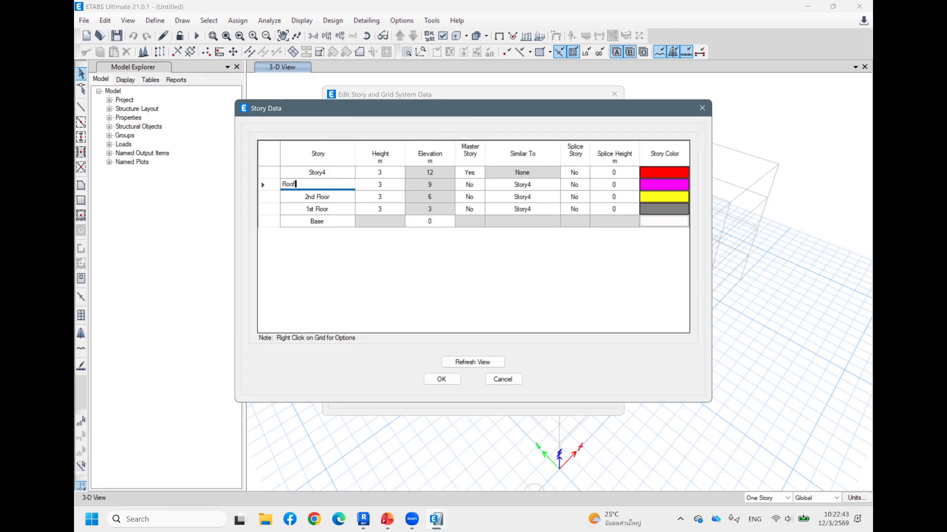
pyautogui.write('of')
pyautogui.doubleClick(340, 170)
pyautogui.write('Fo')
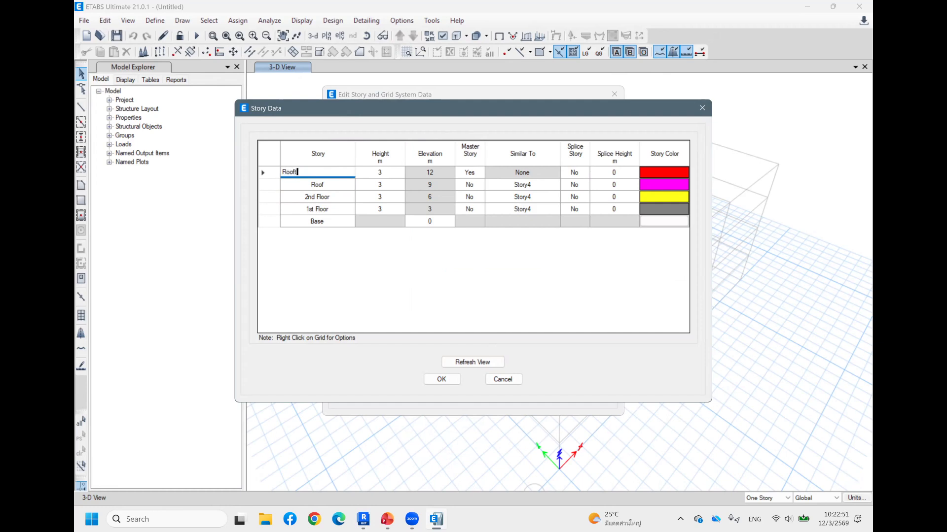
# Set the Base elevation to -1 m and the 1st Floor height to 1 m
pyautogui.click(377, 210)
pyautogui.click(436, 222)
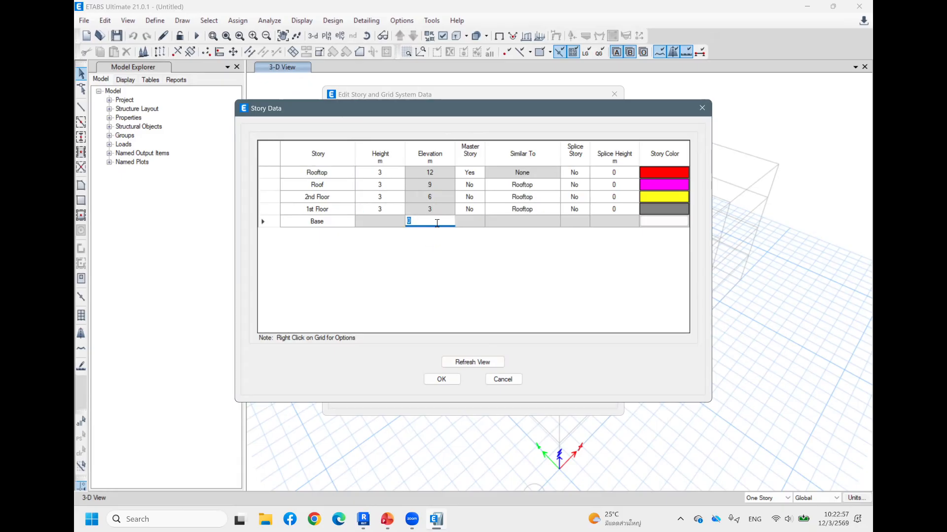
pyautogui.write('-21')
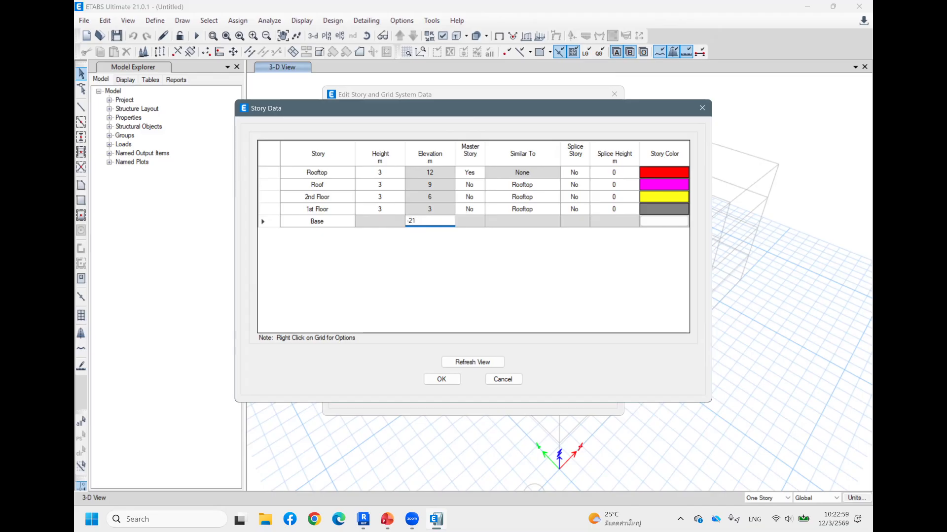
pyautogui.click(393, 210)
pyautogui.click(393, 197)
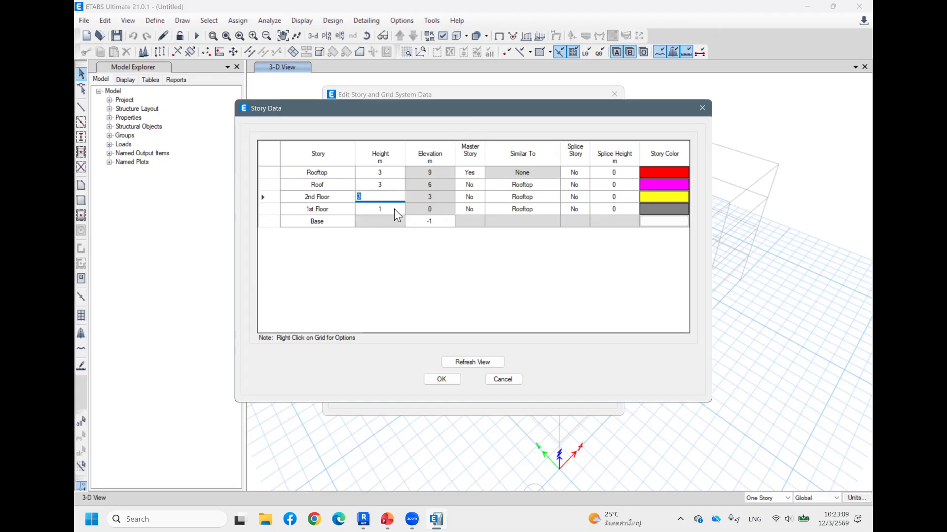
pyautogui.click(434, 211)
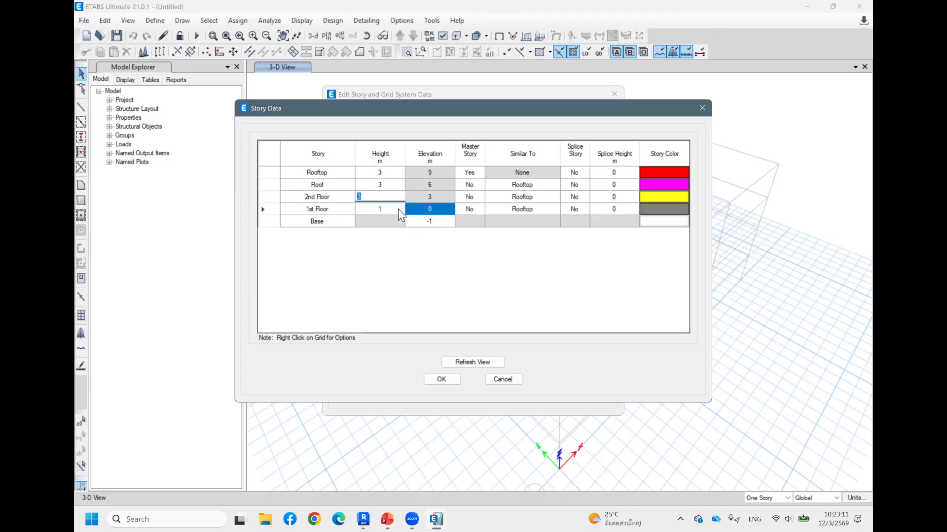
pyautogui.click(398, 210)
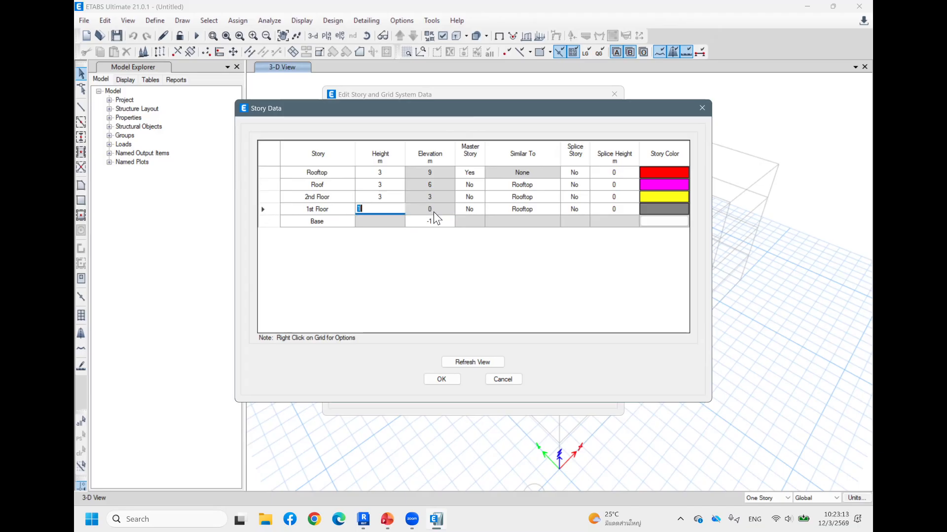
# Set the story heights to 4 m for 2nd Floor, 3.3 m for Roof and 2 m for Rooftop, and accept the story data
pyautogui.click(391, 197)
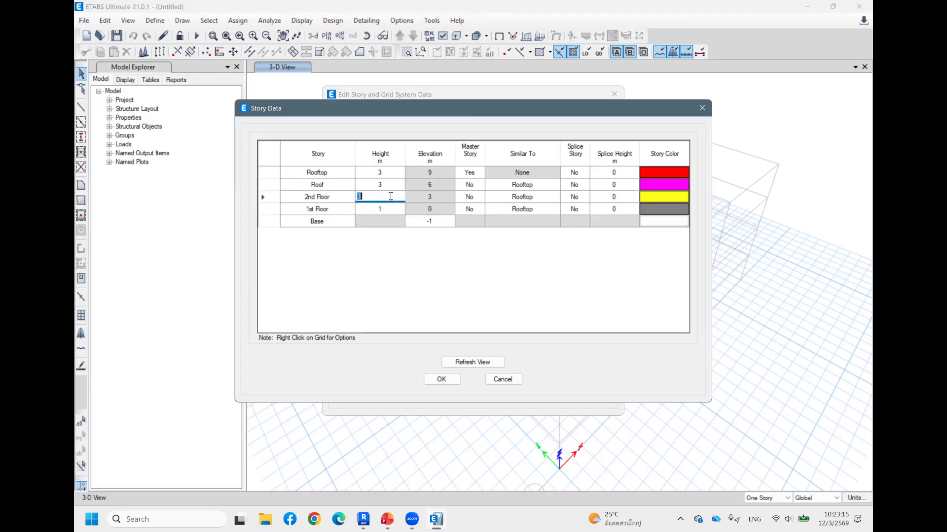
pyautogui.write('4')
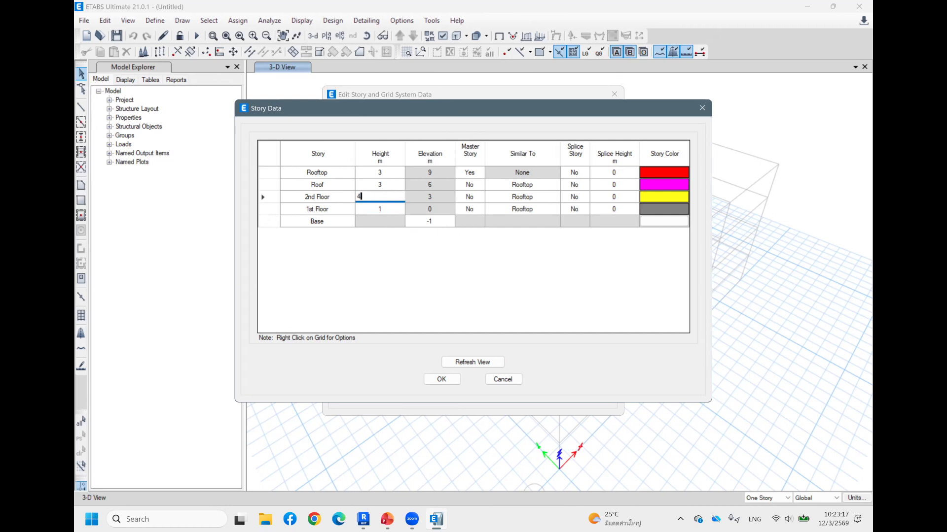
pyautogui.click(388, 184)
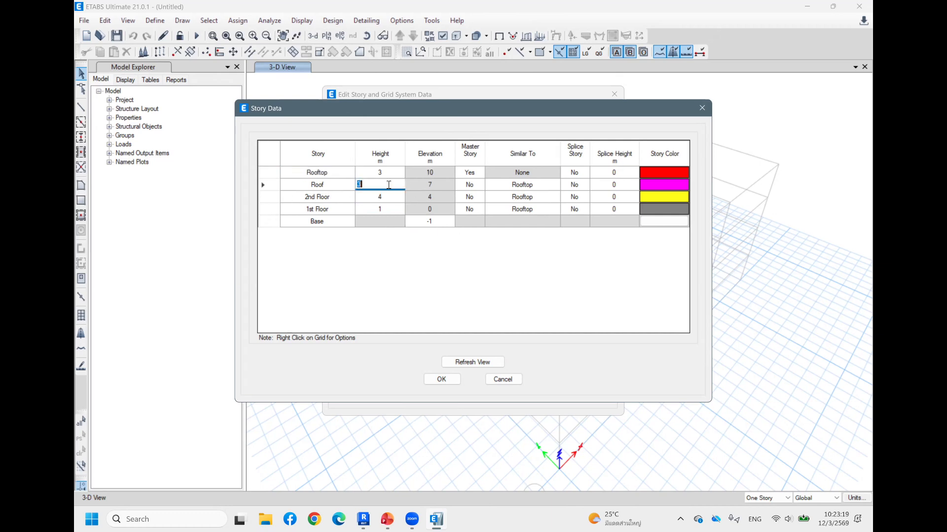
pyautogui.write('3.3')
pyautogui.click(393, 172)
pyautogui.write('2')
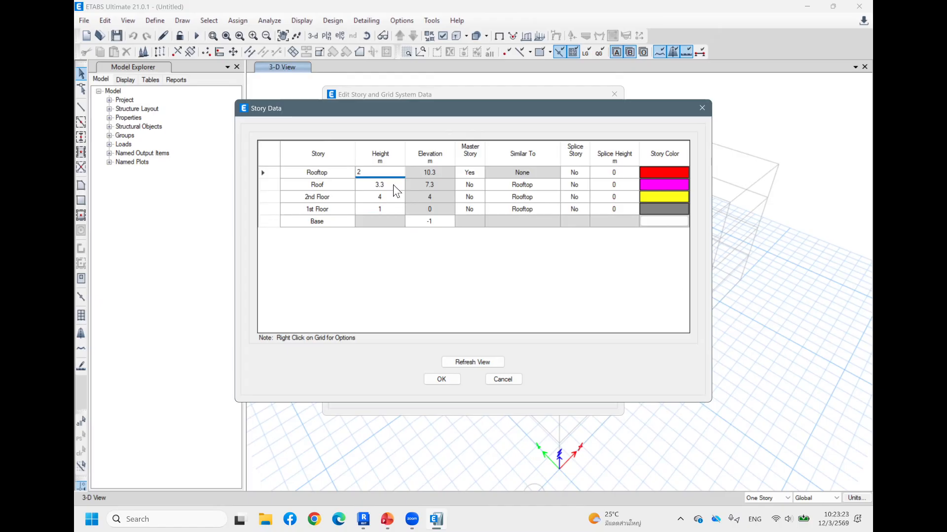
pyautogui.click(397, 185)
pyautogui.click(447, 173)
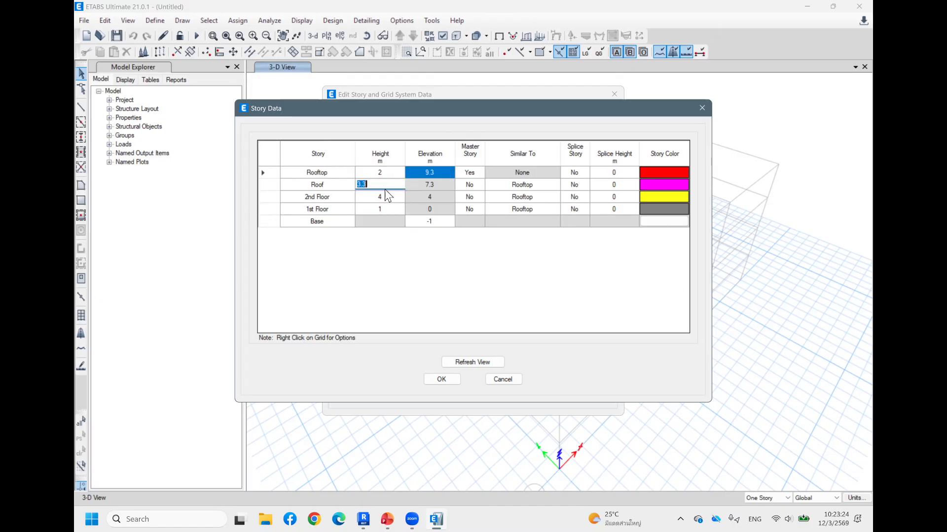
pyautogui.click(340, 174)
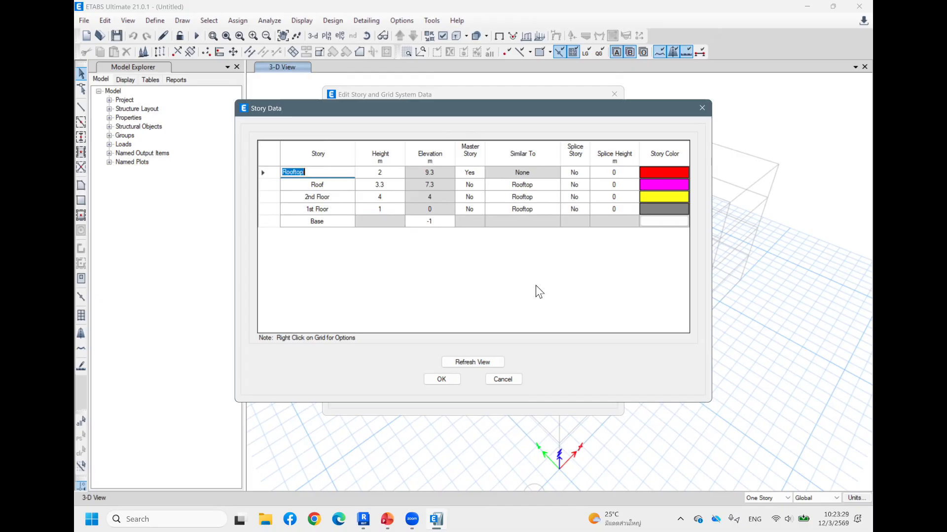
pyautogui.click(458, 382)
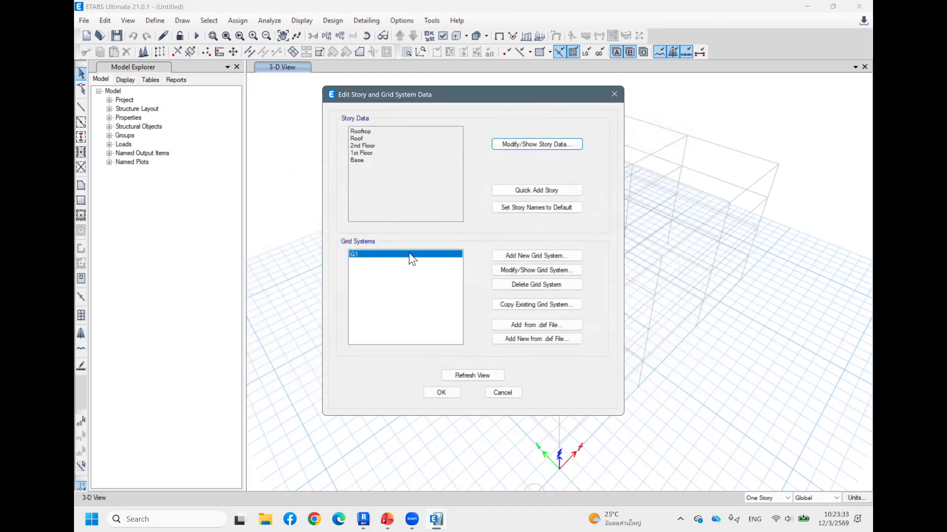
# Open the G1 grid system data, and switch to Revit to examine the grid lines and spacings in the 1st Floor plan
pyautogui.click(522, 271)
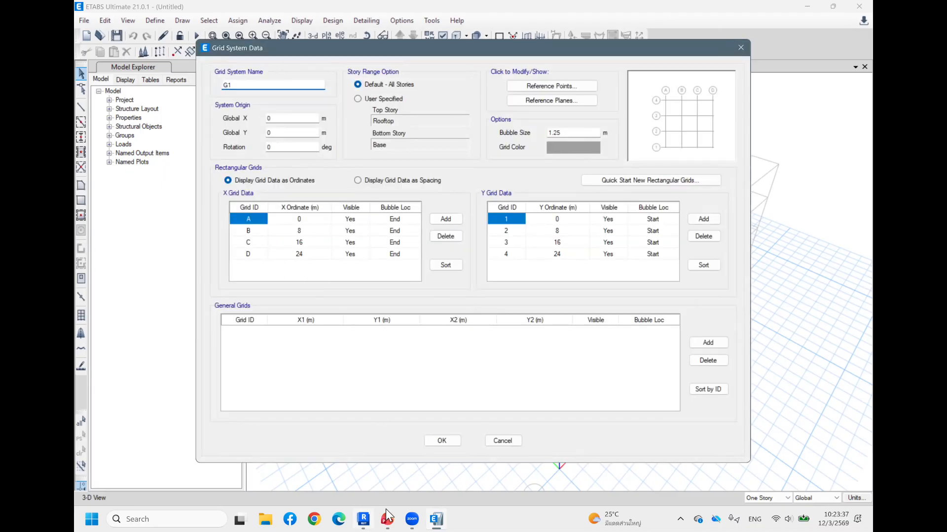
pyautogui.click(363, 520)
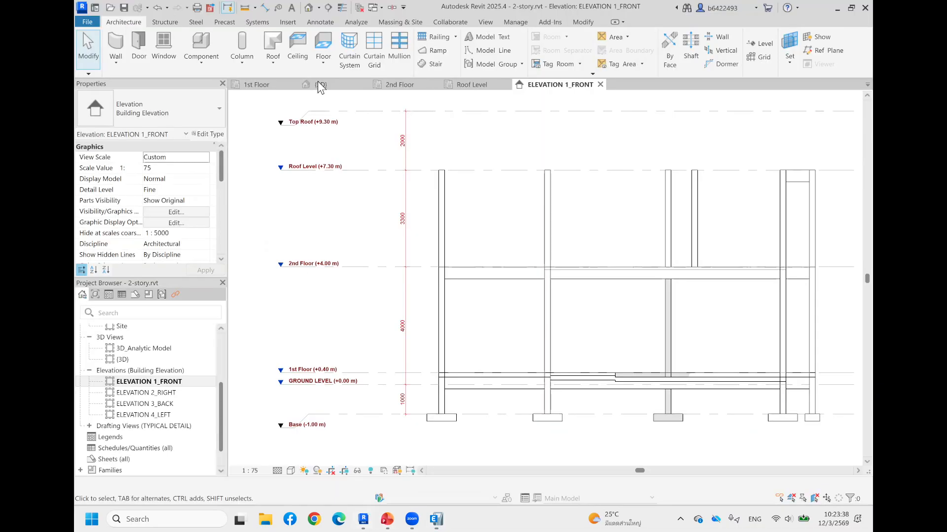
pyautogui.click(256, 85)
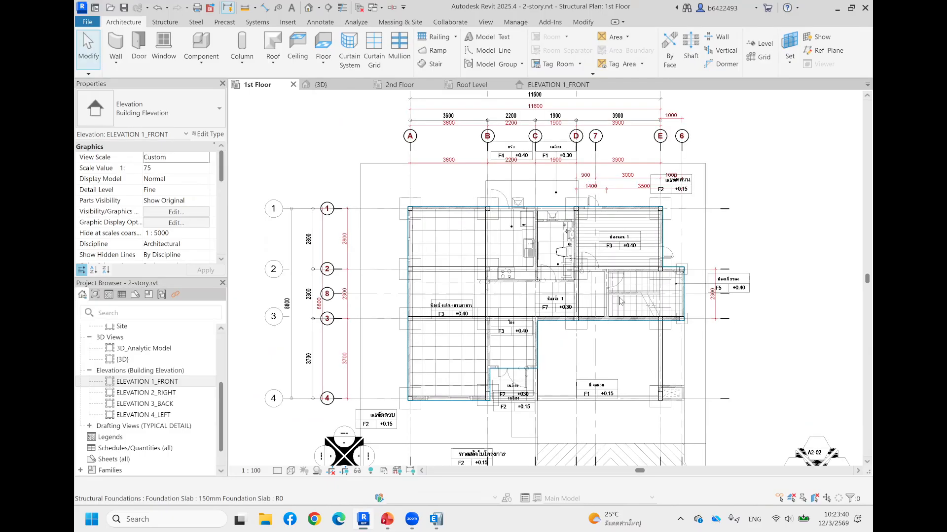
pyautogui.moveTo(763, 347); pyautogui.dragTo(746, 335, button='middle')
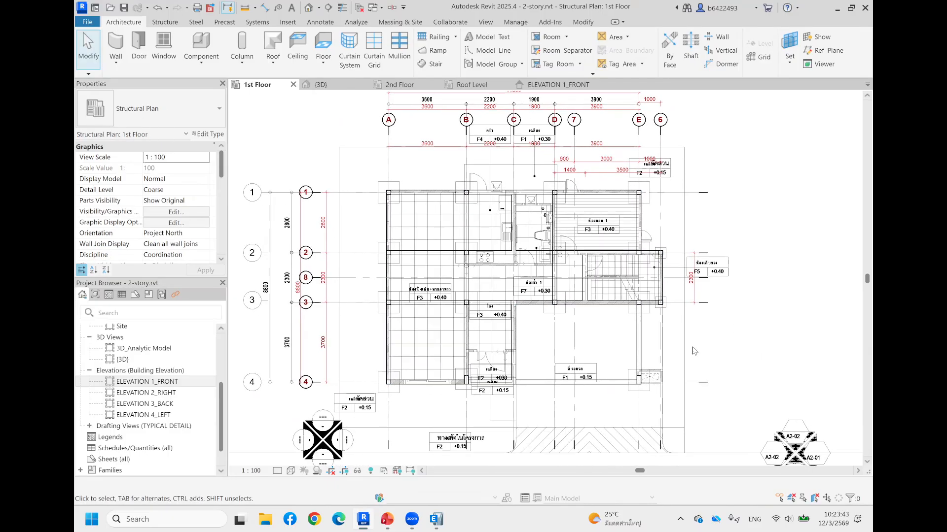
pyautogui.scroll(1, 746, 335)
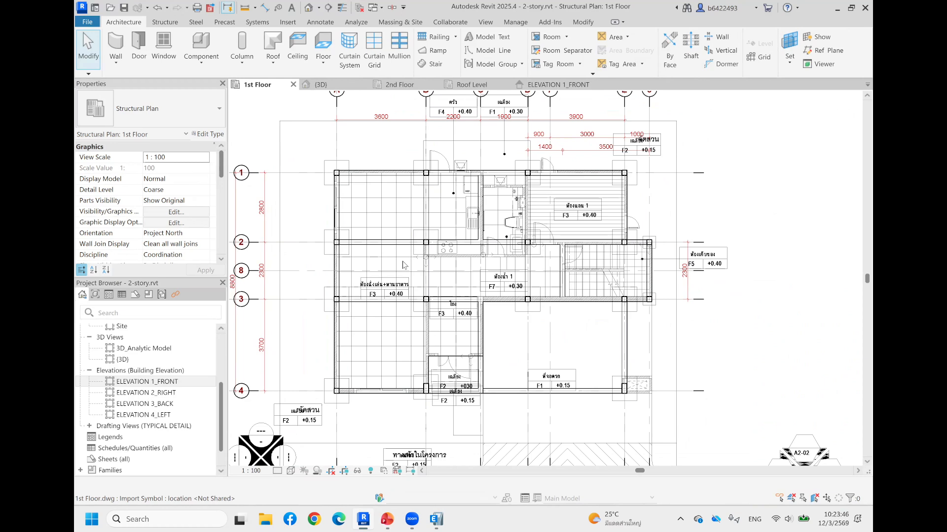
pyautogui.scroll(-1, 403, 265)
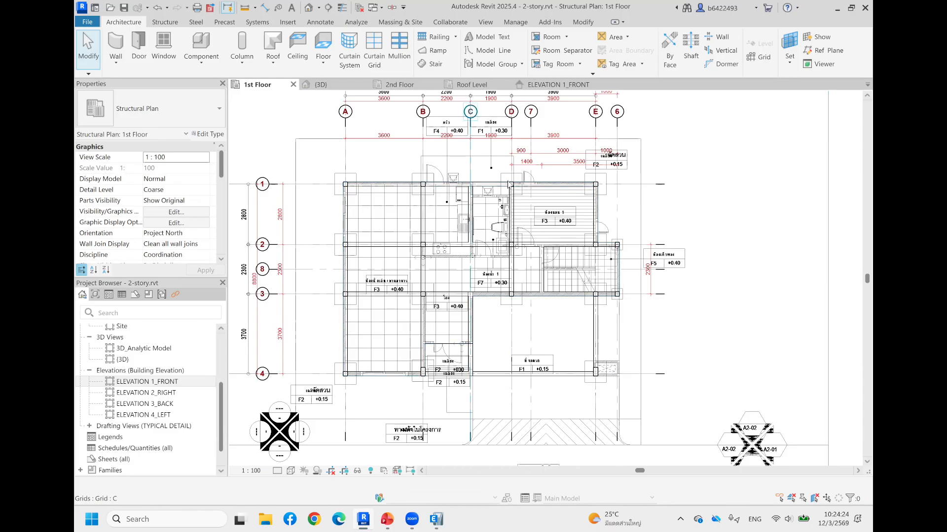
# Switch back to ETABS and set X grids A–F at 0, 3.6, 5.8, 7.7, 11.6, 12.6 m and Y grids 1–4 at 0, 3.7, 6, 8.8 m
pyautogui.click(435, 519)
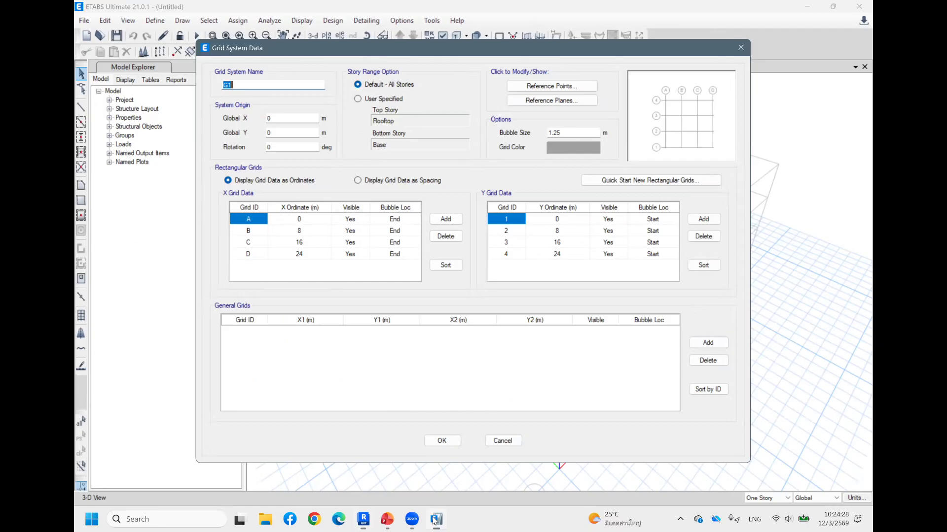
pyautogui.click(305, 233)
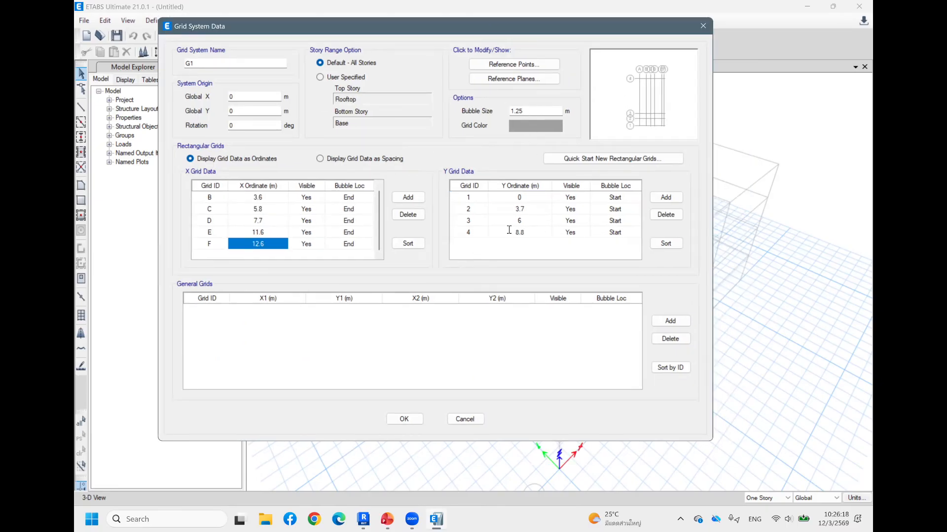
pyautogui.click(403, 418)
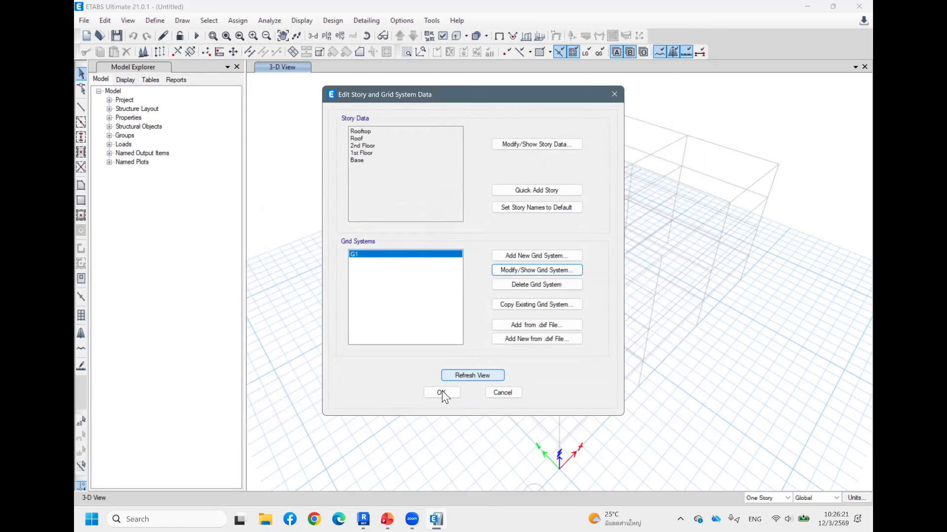
pyautogui.click(441, 392)
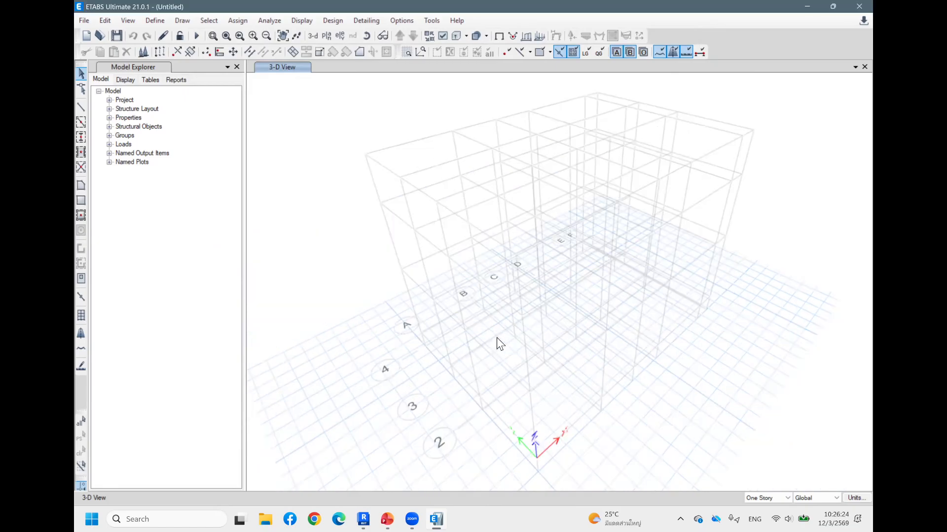
# Examine the grid and story layout in the 3-D view from several angles
pyautogui.keyDown('shift'); pyautogui.moveTo(687, 353); pyautogui.dragTo(736, 325, button='middle'); pyautogui.keyUp('shift')
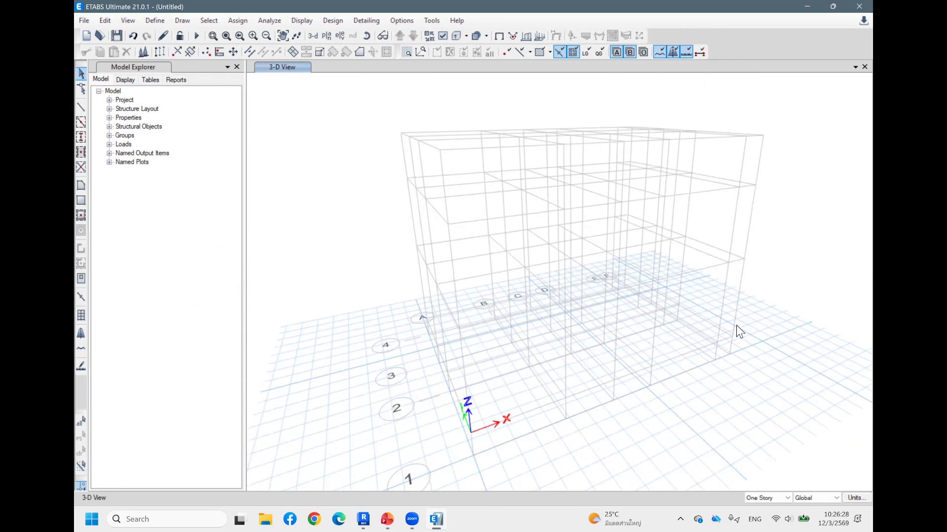
pyautogui.moveTo(513, 366); pyautogui.dragTo(542, 325, button='middle')
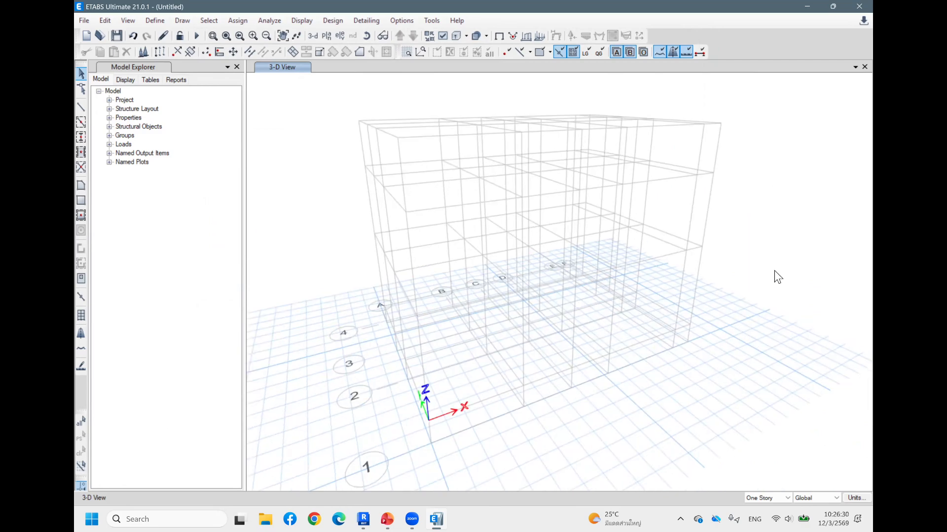
pyautogui.keyDown('shift'); pyautogui.moveTo(776, 275); pyautogui.dragTo(754, 328, button='middle'); pyautogui.keyUp('shift')
pyautogui.keyDown('shift'); pyautogui.moveTo(761, 281); pyautogui.dragTo(777, 256, button='middle'); pyautogui.keyUp('shift')
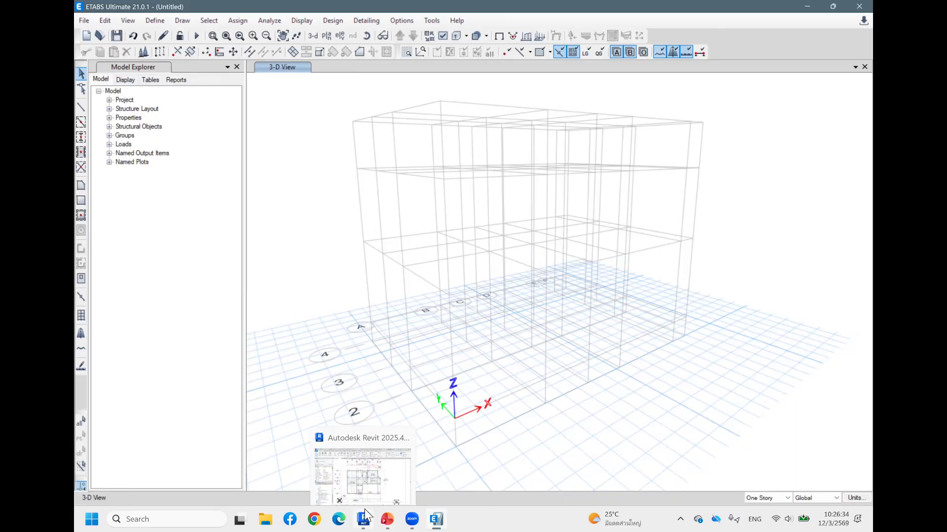
pyautogui.keyDown('shift'); pyautogui.moveTo(749, 252); pyautogui.dragTo(724, 281, button='middle'); pyautogui.keyUp('shift')
pyautogui.keyDown('shift'); pyautogui.moveTo(477, 362); pyautogui.dragTo(446, 332, button='middle'); pyautogui.keyUp('shift')
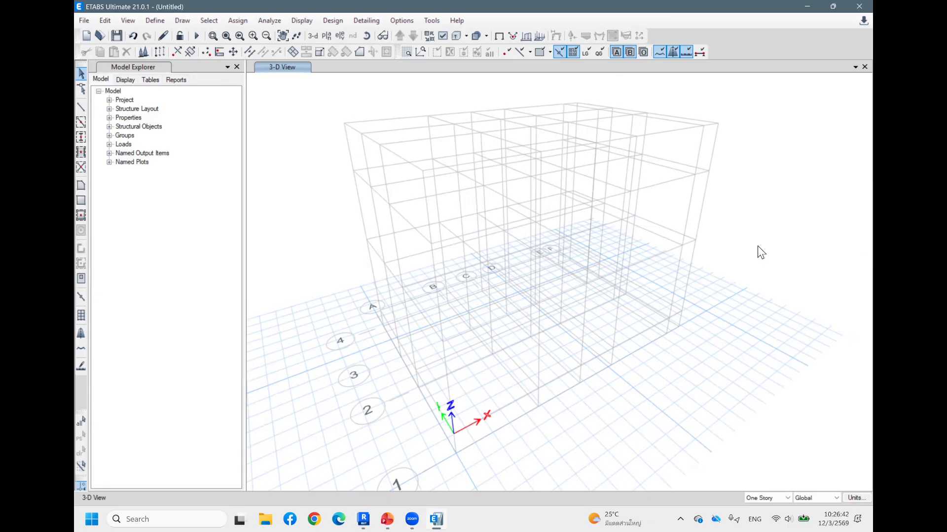
pyautogui.keyDown('shift'); pyautogui.moveTo(771, 240); pyautogui.dragTo(476, 329, button='middle'); pyautogui.keyUp('shift')
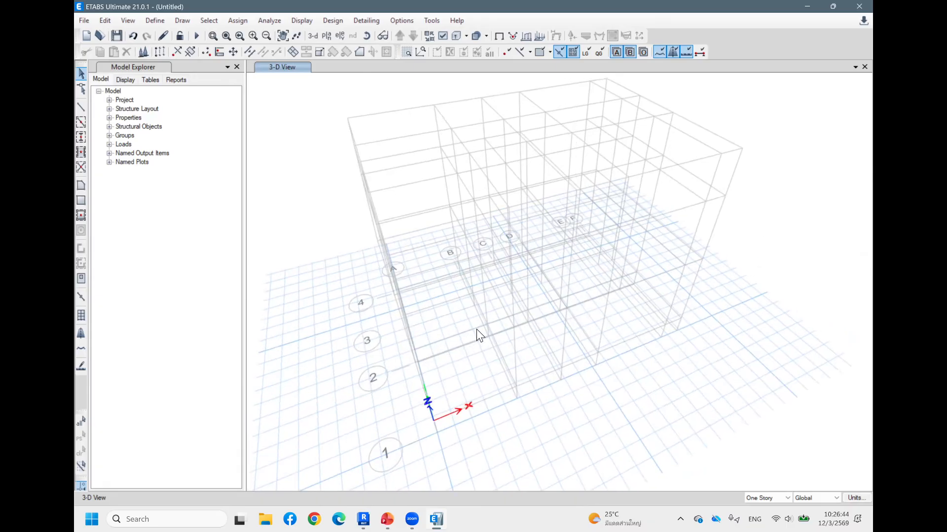
pyautogui.moveTo(761, 291); pyautogui.dragTo(661, 347, button='middle')
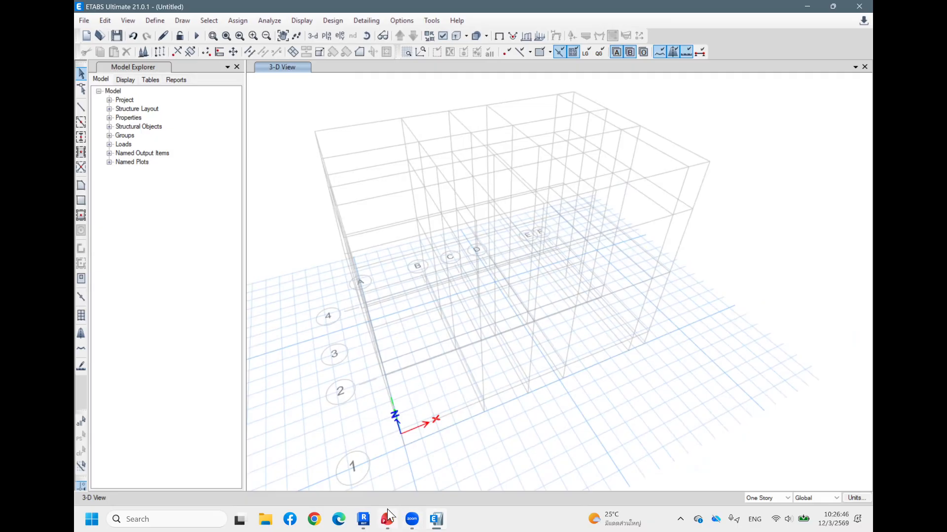
pyautogui.moveTo(389, 515)
pyautogui.keyDown('shift'); pyautogui.moveTo(502, 250); pyautogui.dragTo(508, 230, button='middle'); pyautogui.keyUp('shift')
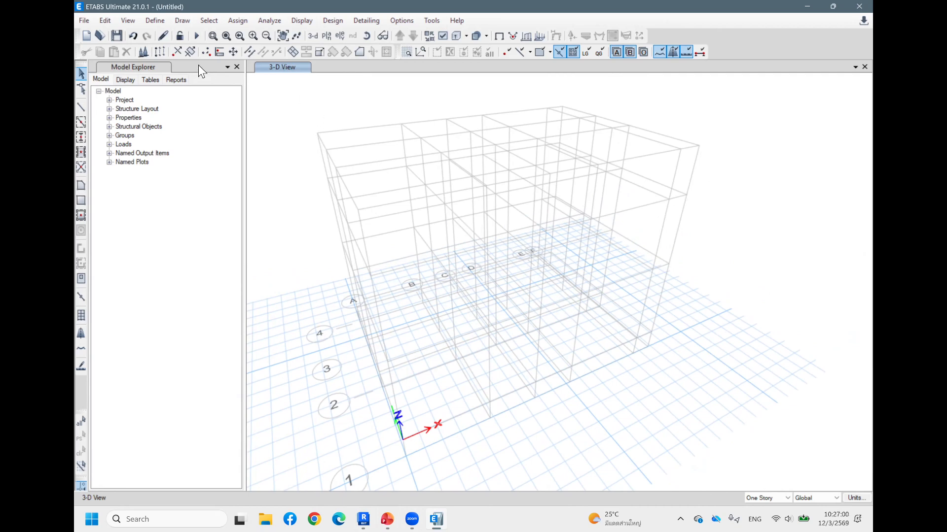
# Switch to PowerPoint and read the material properties on the Two-story House slide
pyautogui.click(385, 516)
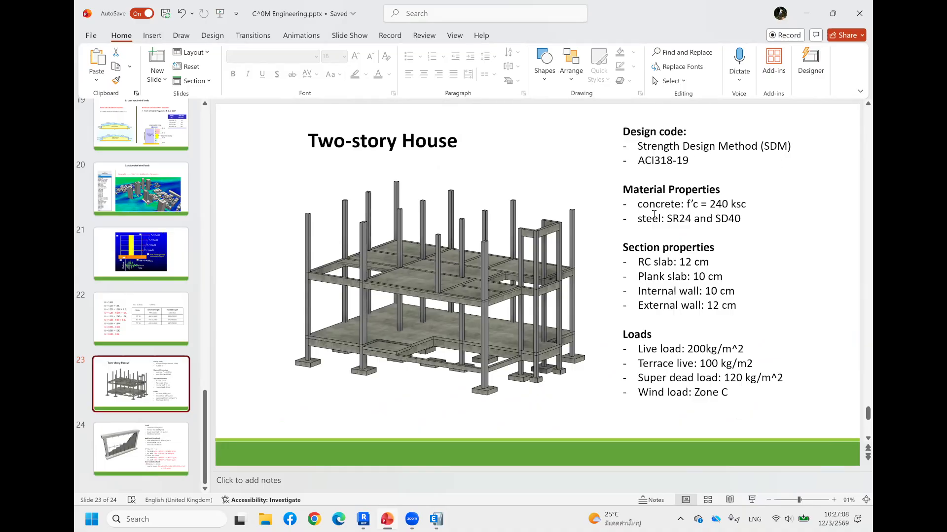
pyautogui.click(729, 204)
# Switch back to ETABS and rename the A992Fy50 material as Steel in the material definitions
pyautogui.click(436, 521)
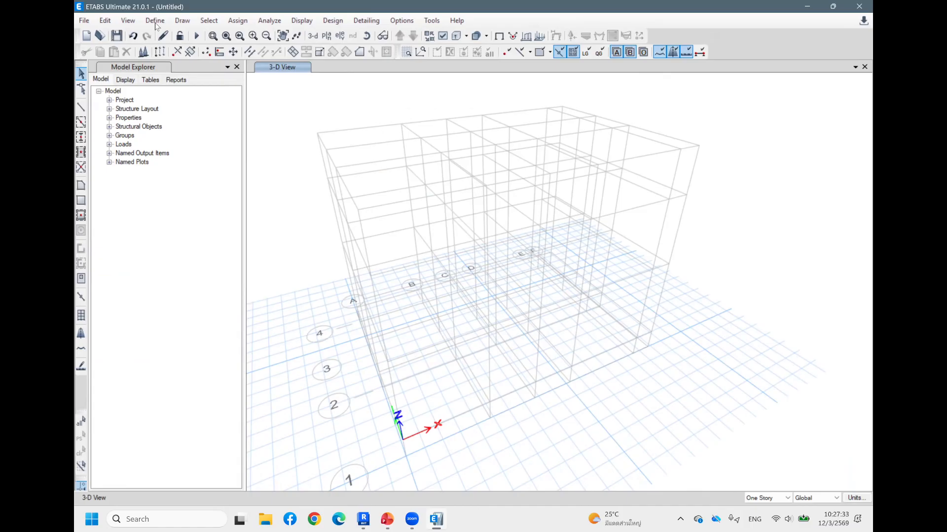
pyautogui.click(155, 21)
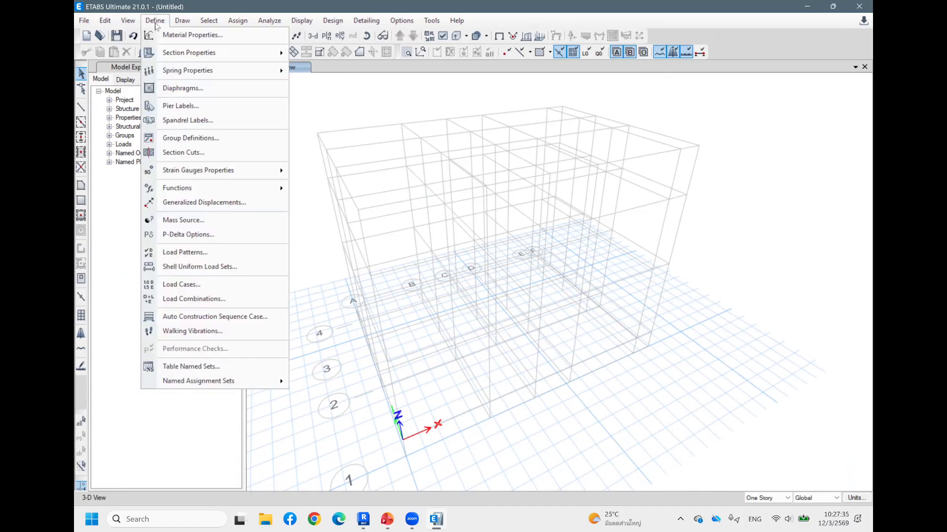
pyautogui.click(177, 37)
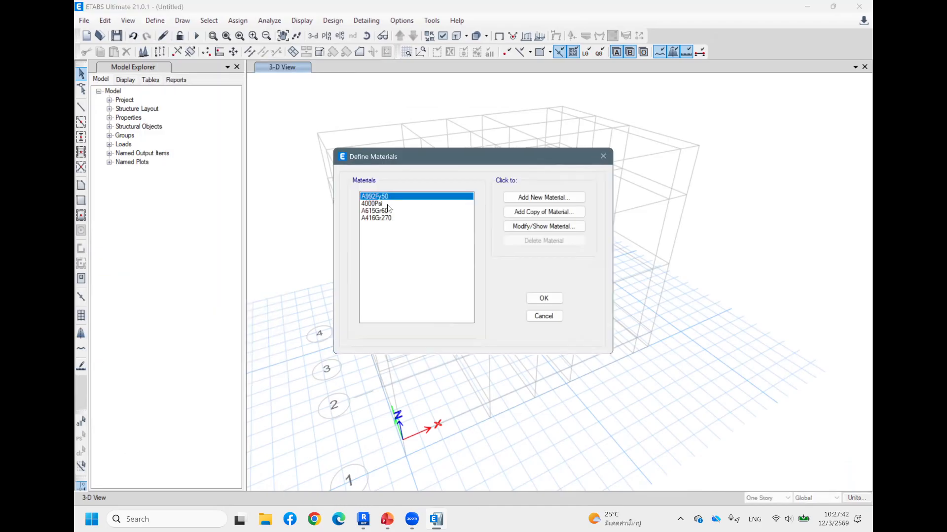
pyautogui.click(388, 205)
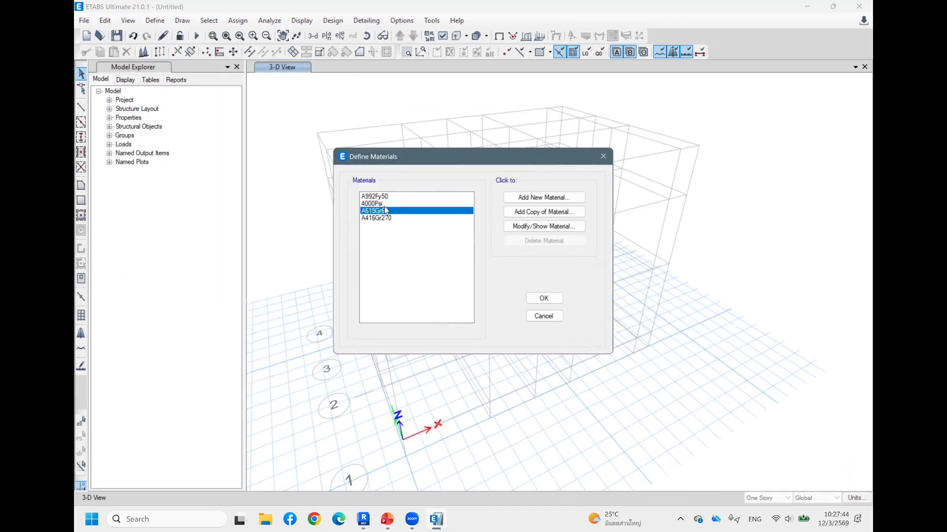
pyautogui.click(392, 197)
pyautogui.click(393, 203)
pyautogui.click(389, 211)
pyautogui.click(407, 202)
pyautogui.click(413, 196)
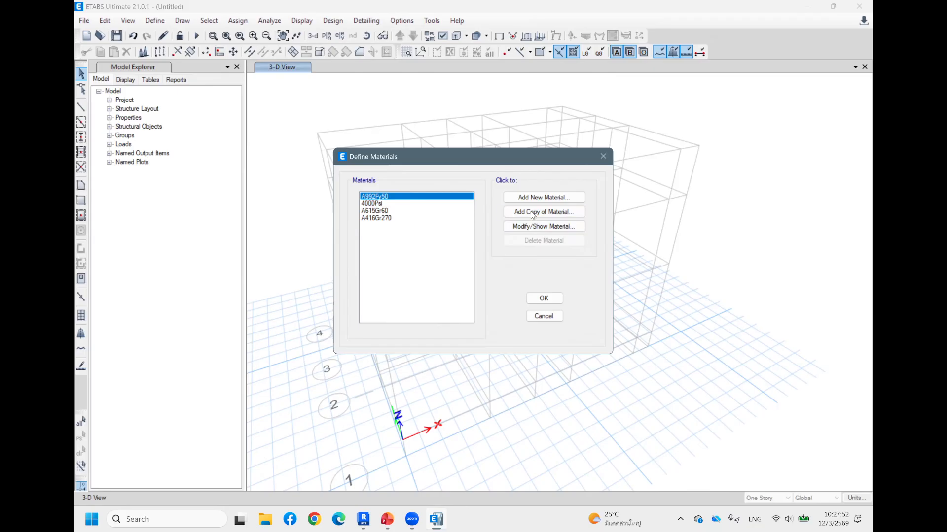
pyautogui.click(539, 228)
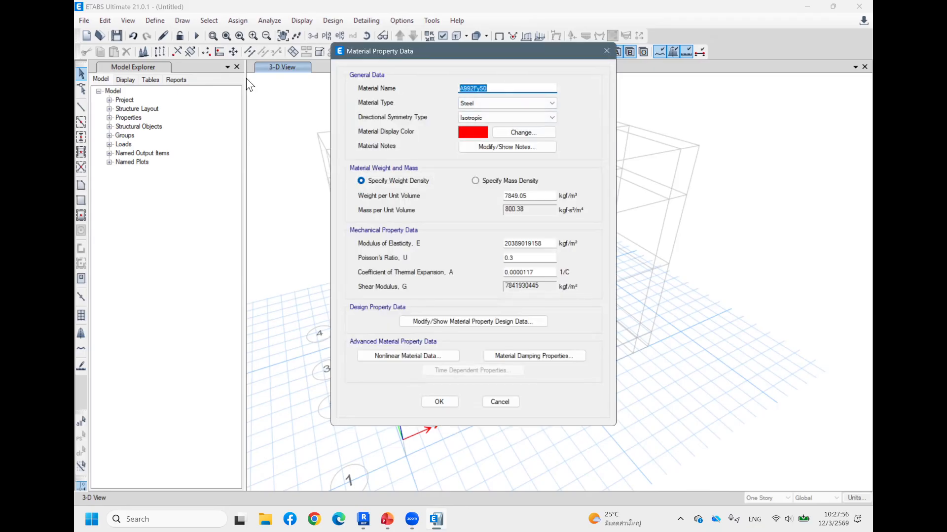
pyautogui.write('Steel')
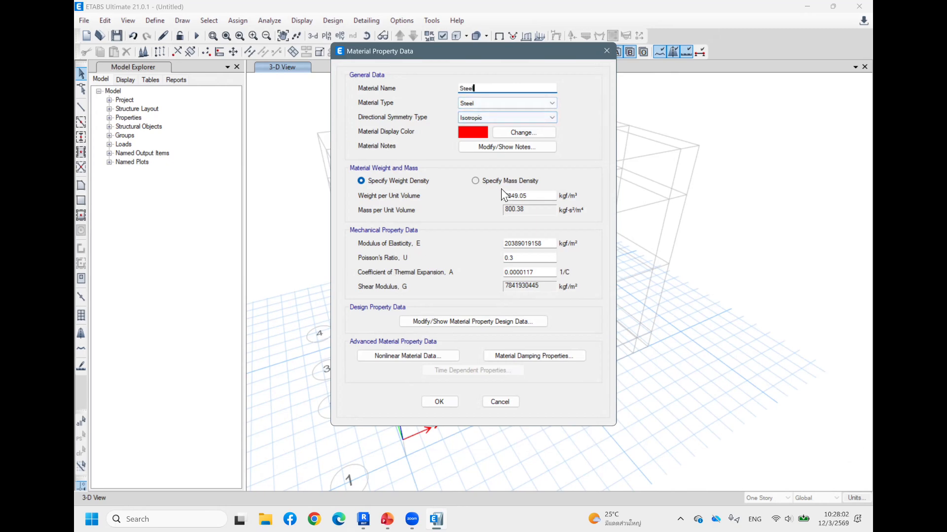
# Check the Steel material's yield and tensile strengths in its design data, and accept the material definitions
pyautogui.click(492, 319)
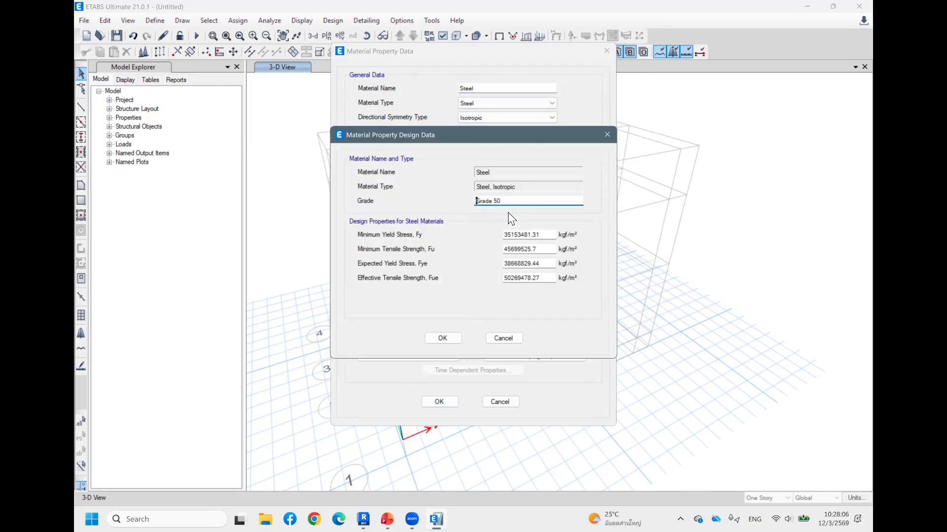
pyautogui.click(450, 337)
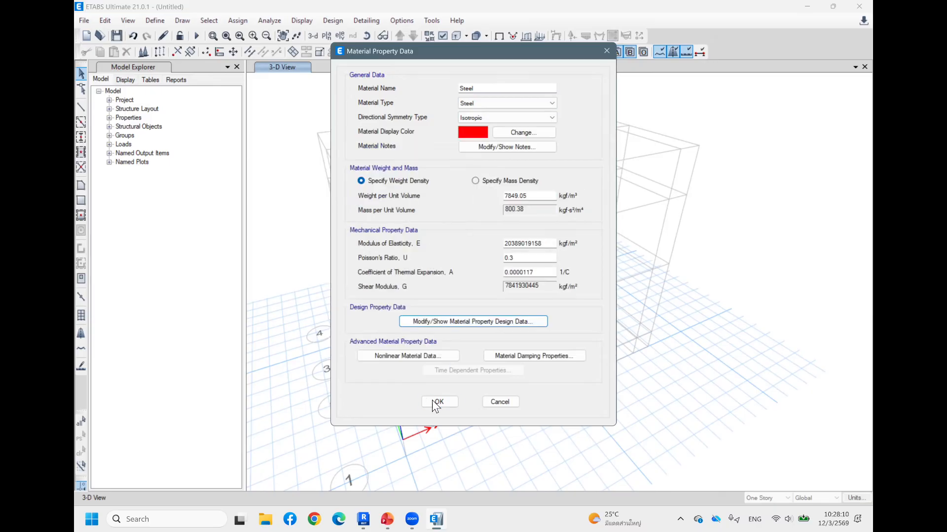
pyautogui.click(508, 321)
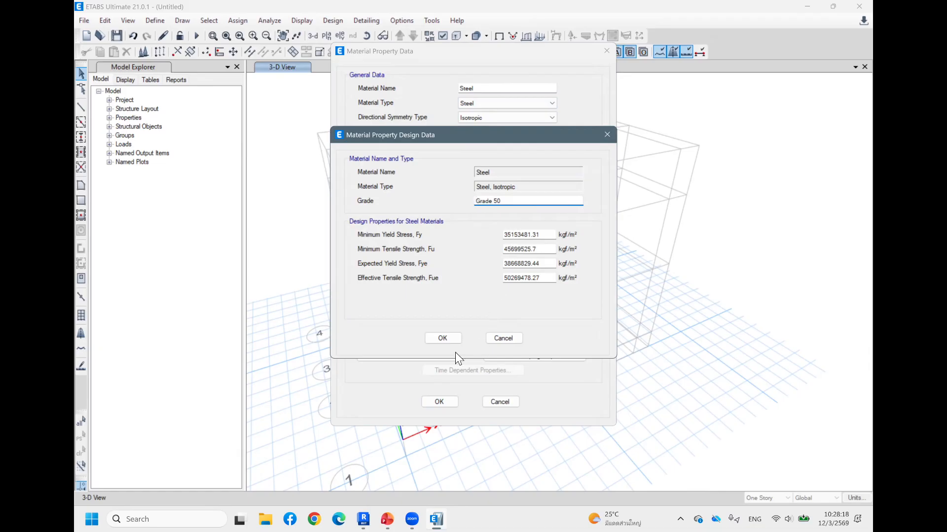
pyautogui.click(442, 339)
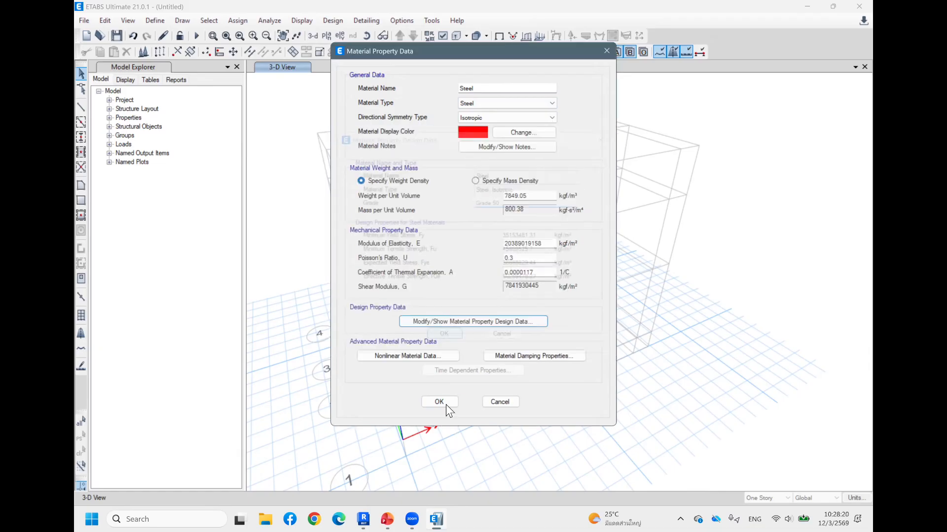
pyautogui.click(488, 402)
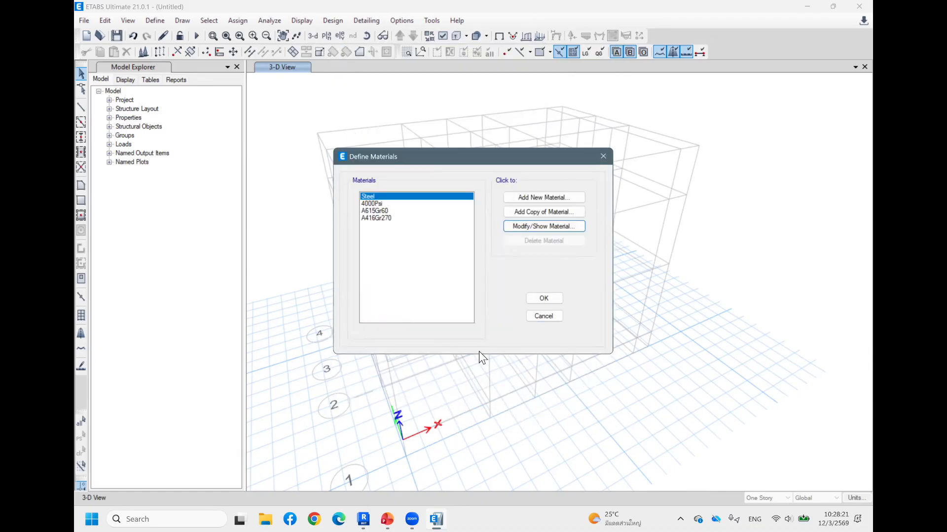
pyautogui.click(544, 299)
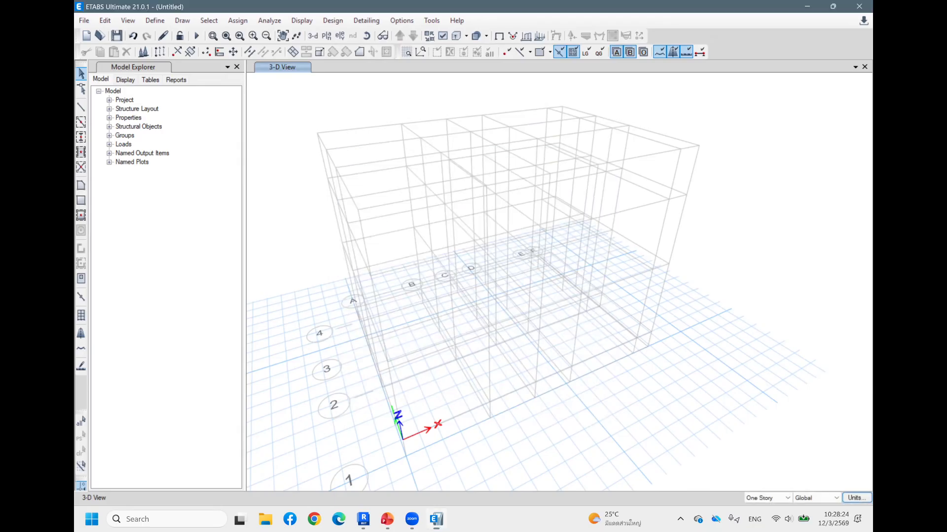
# Set the model's consistent units to cm for length and kgf for force
pyautogui.click(856, 498)
pyautogui.click(822, 487)
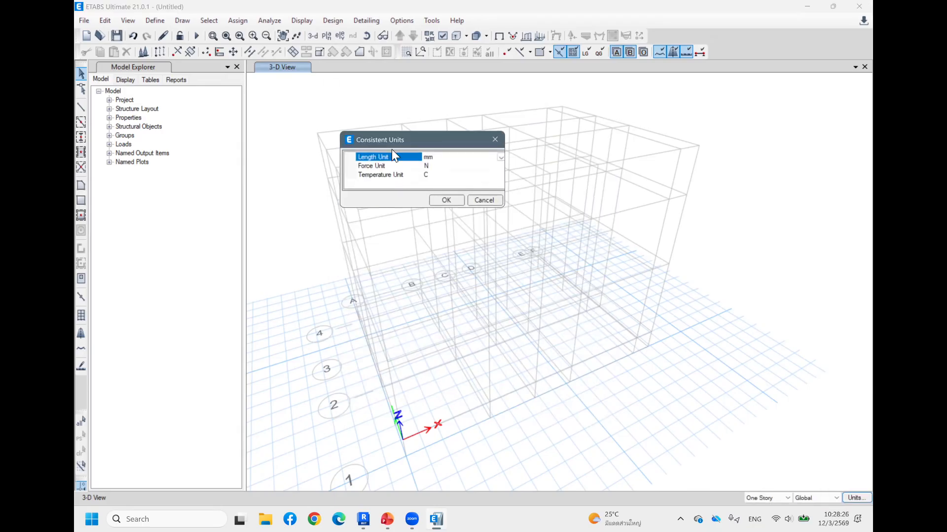
pyautogui.click(501, 158)
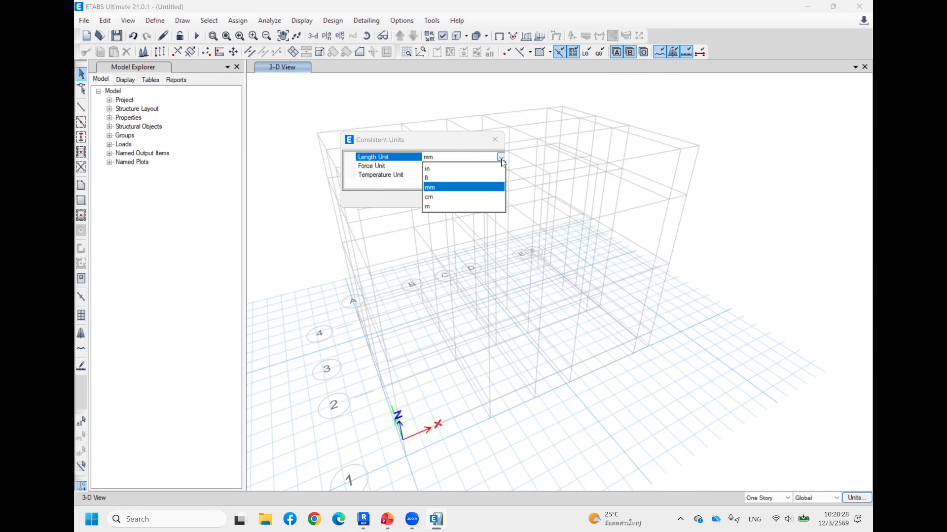
pyautogui.click(430, 196)
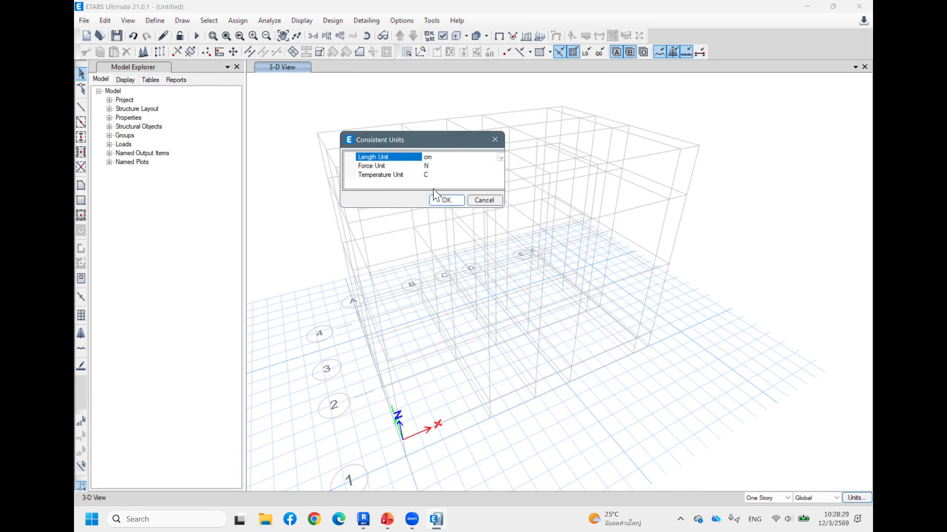
pyautogui.click(500, 167)
pyautogui.click(500, 166)
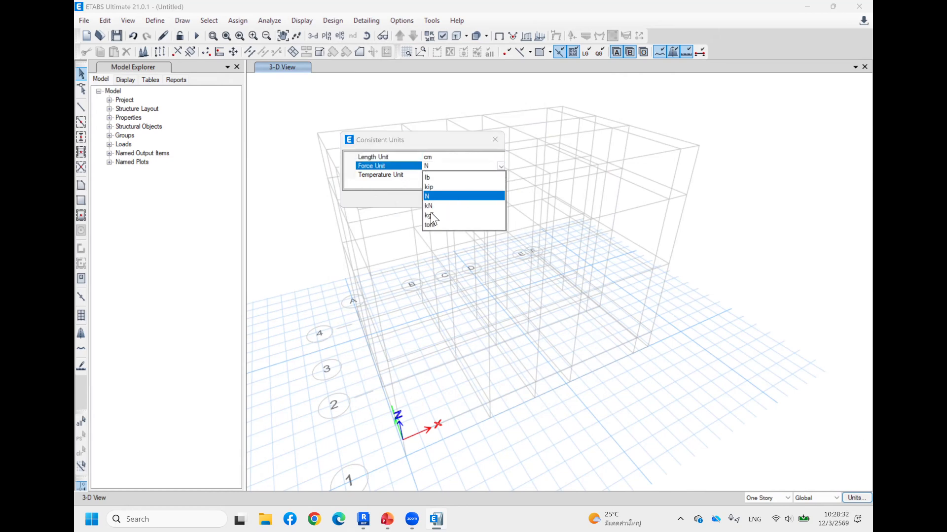
pyautogui.click(430, 216)
pyautogui.click(446, 198)
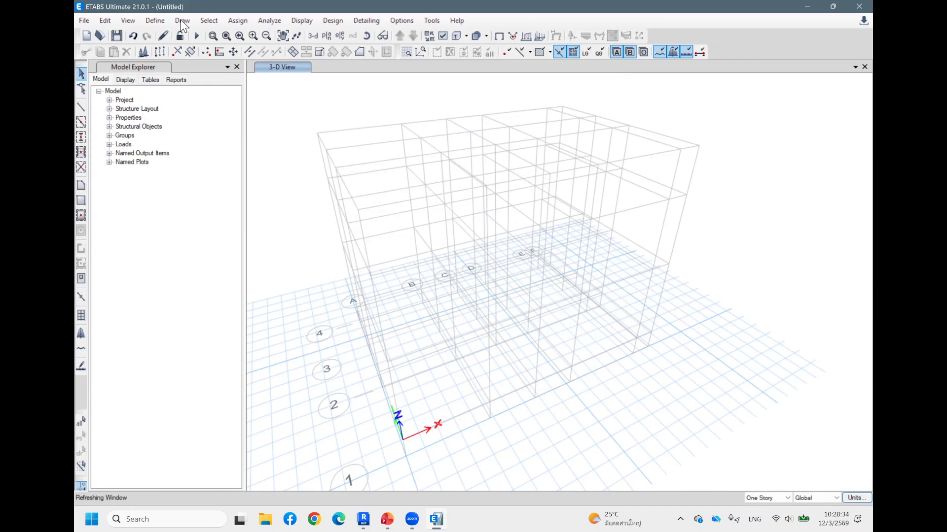
# Rename the 4000Psi concrete as f'c 240 ksc in the material definitions
pyautogui.click(154, 20)
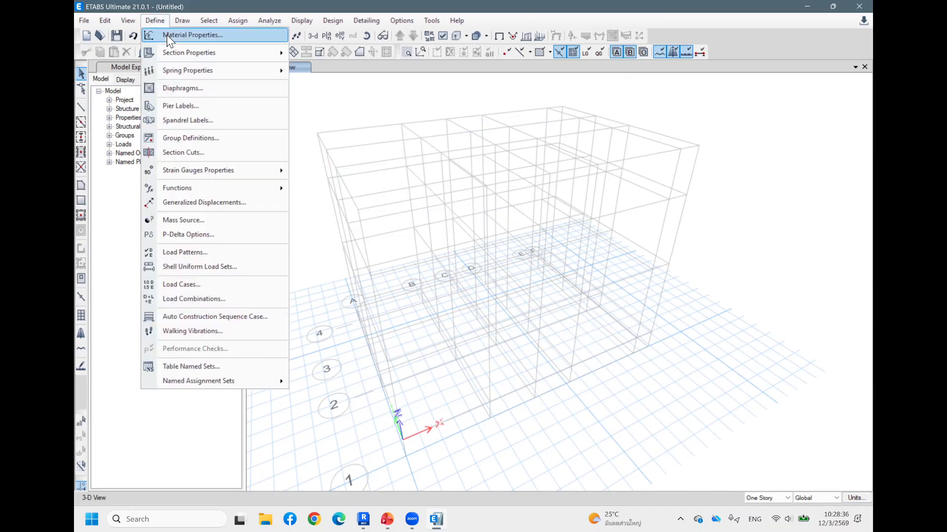
pyautogui.click(221, 37)
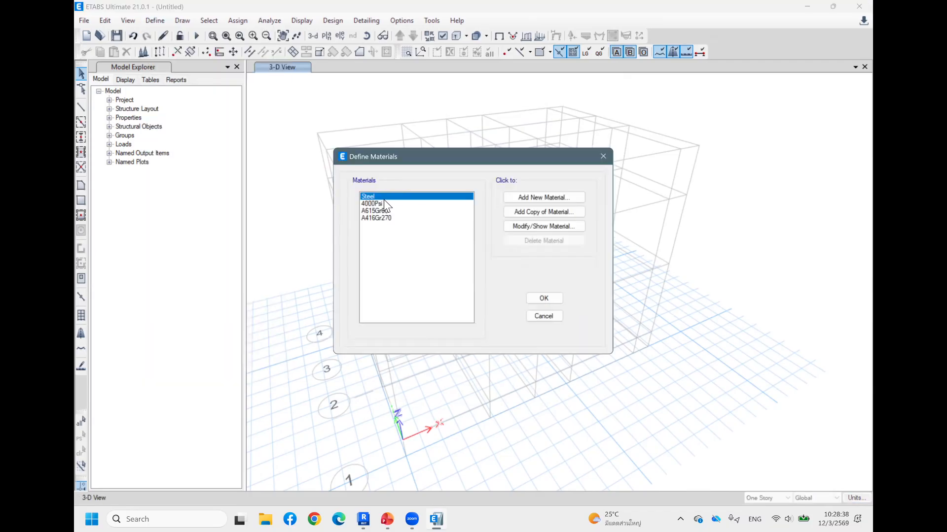
pyautogui.click(380, 204)
pyautogui.click(540, 227)
pyautogui.moveTo(498, 88); pyautogui.dragTo(436, 92)
pyautogui.press('BackSpace')
pyautogui.write('f')
pyautogui.write("'c")
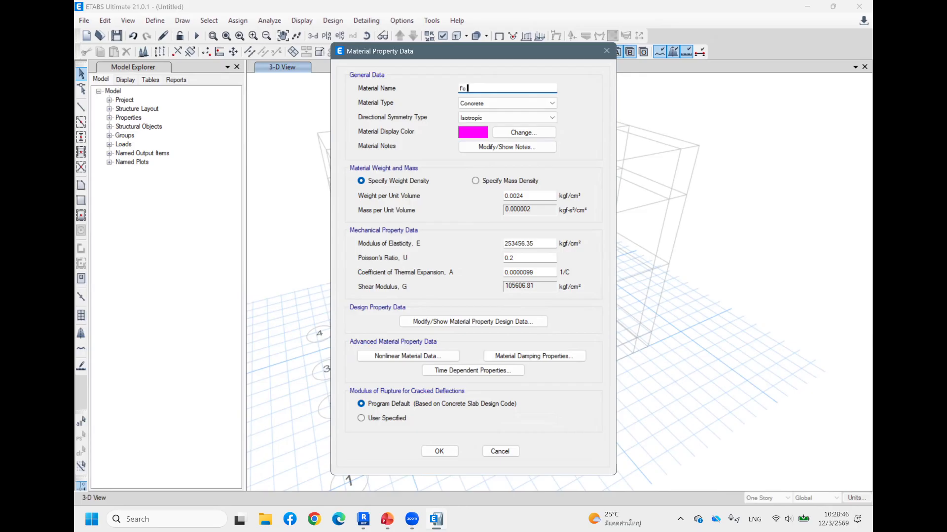
pyautogui.write(' 240 ksc')
# Set the f'c 240 ksc concrete's specified compressive strength to 240 kgf/cm² and accept the material
pyautogui.click(505, 321)
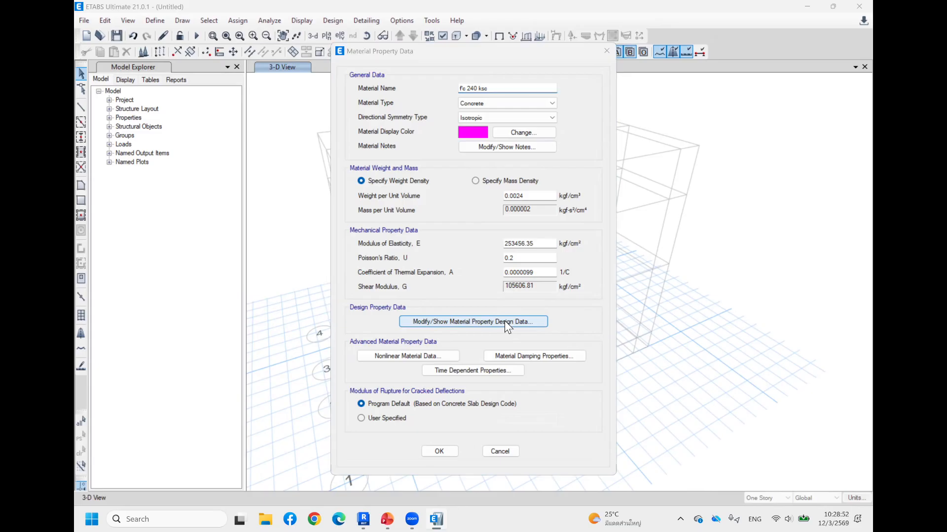
pyautogui.press('Tab')
pyautogui.write('240')
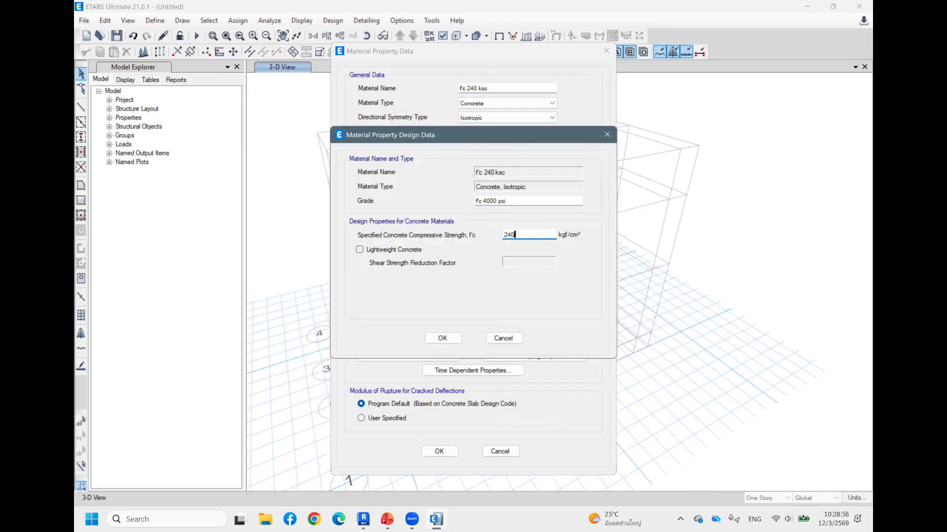
pyautogui.click(454, 337)
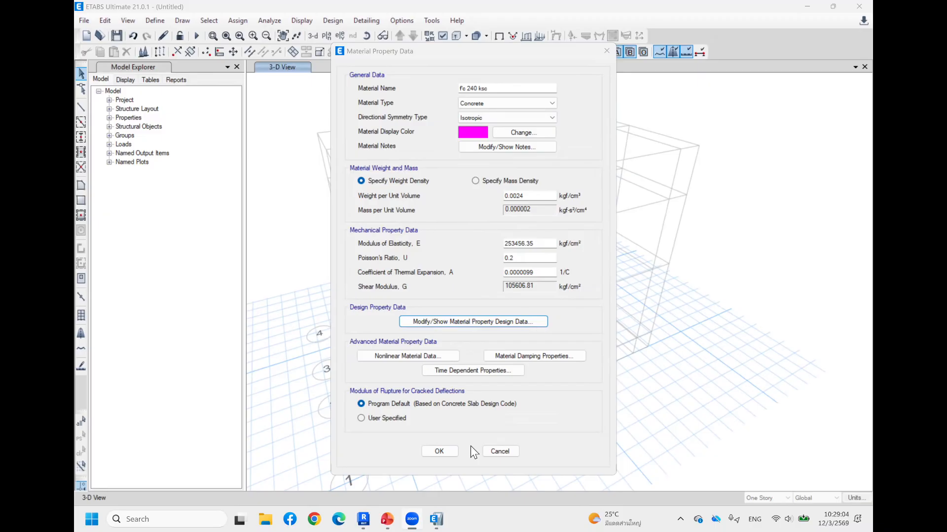
pyautogui.click(439, 451)
# Rename the A615Gr60 rebar material as SR24
pyautogui.click(388, 210)
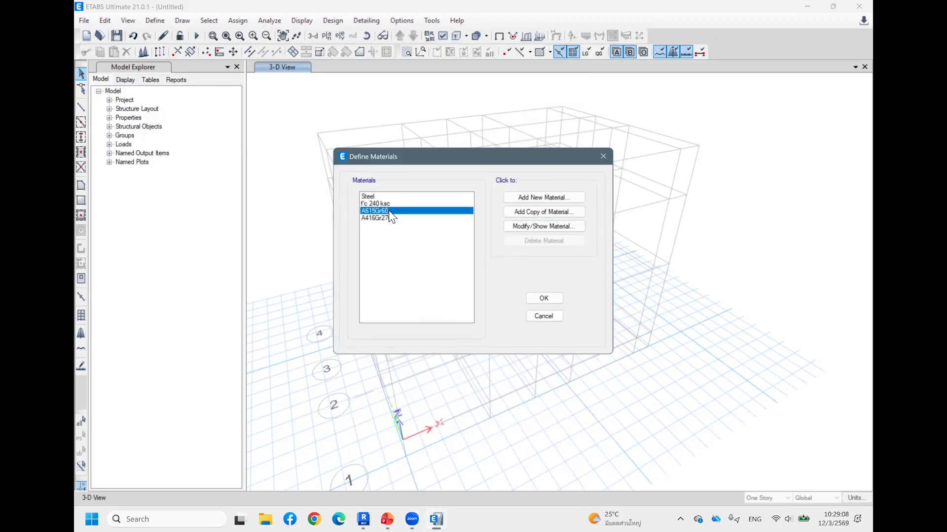
pyautogui.click(552, 227)
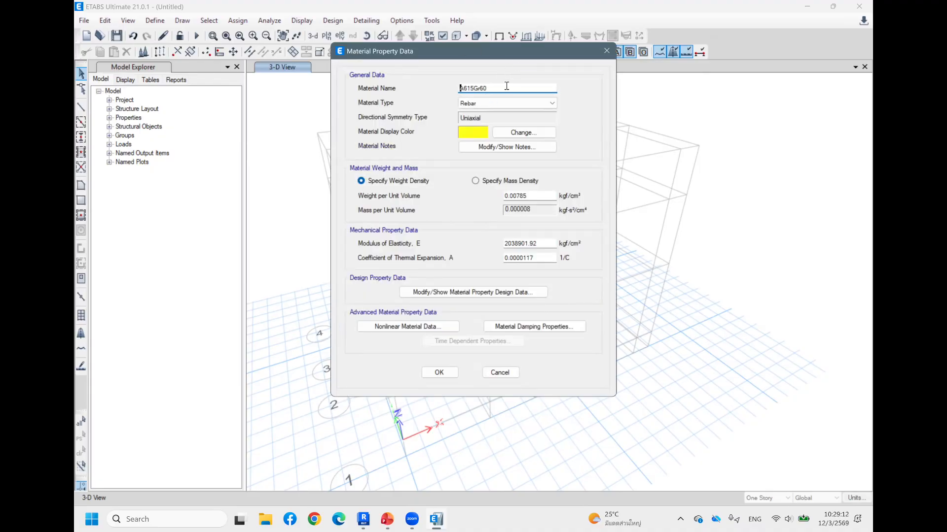
pyautogui.moveTo(507, 88); pyautogui.dragTo(418, 98)
pyautogui.write('SR24')
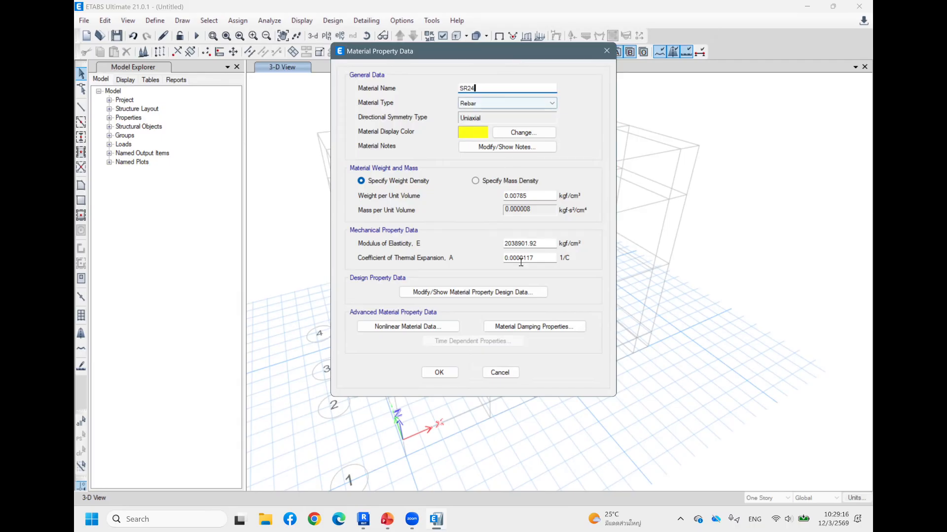
# Open the SR24 design data and switch to PowerPoint to read the rebar yield and tensile strengths on slide 22
pyautogui.click(494, 292)
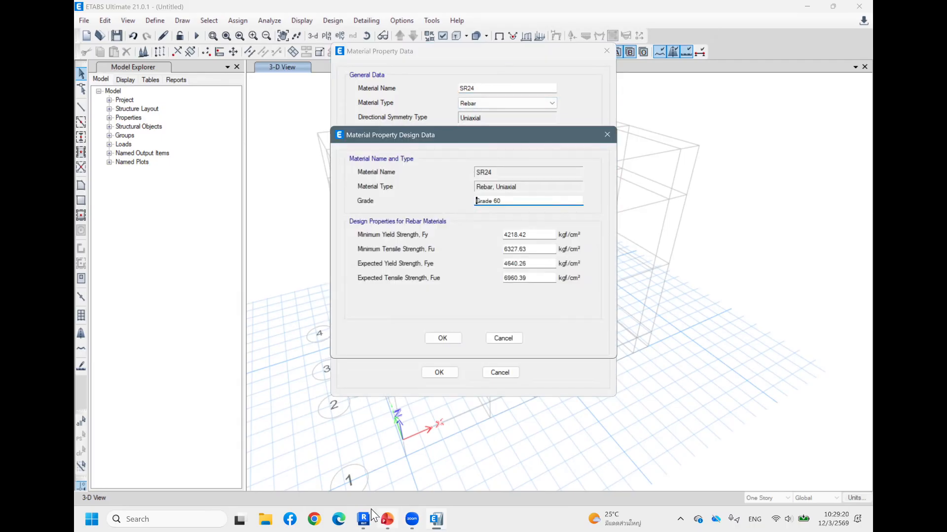
pyautogui.click(387, 519)
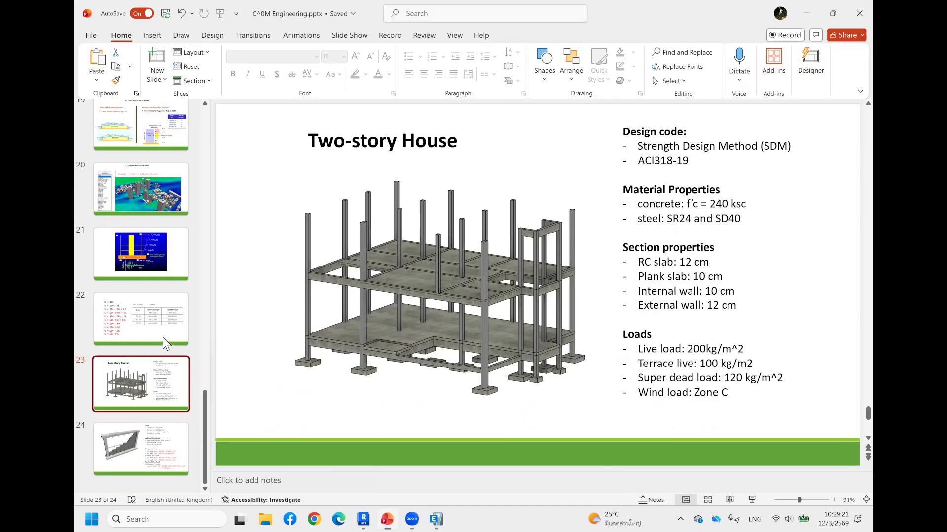
pyautogui.scroll(1, 517, 193)
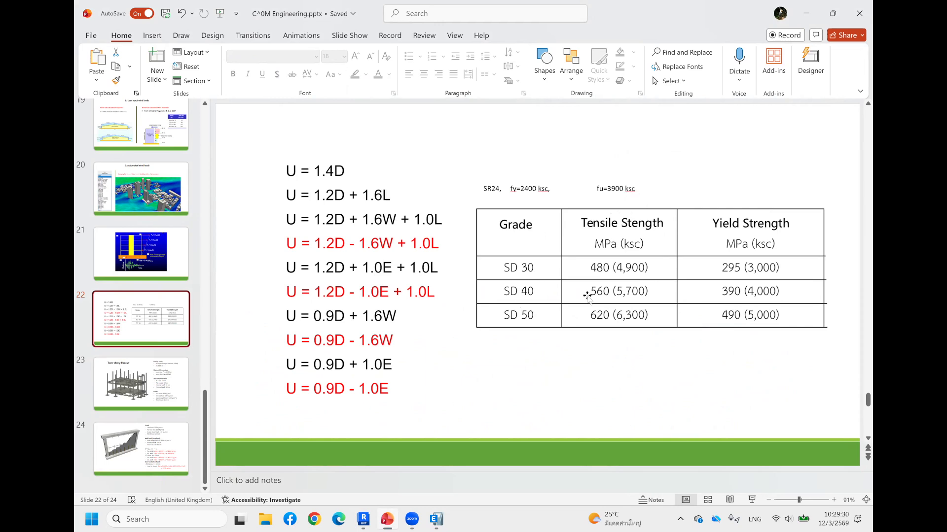
# Switch back to ETABS and set SR24's minimum yield strength to 2400 and minimum tensile strength to 3900 kgf/cm²
pyautogui.click(436, 518)
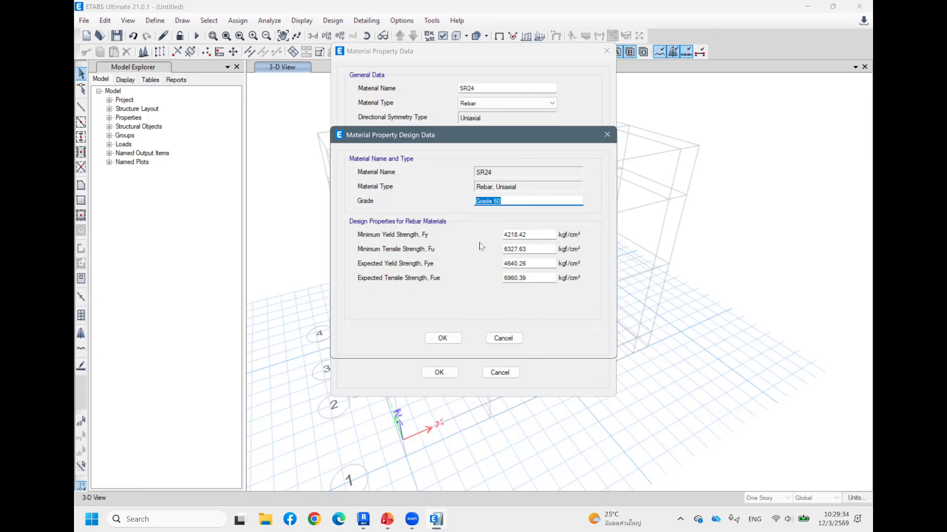
pyautogui.press('Tab')
pyautogui.write('2400')
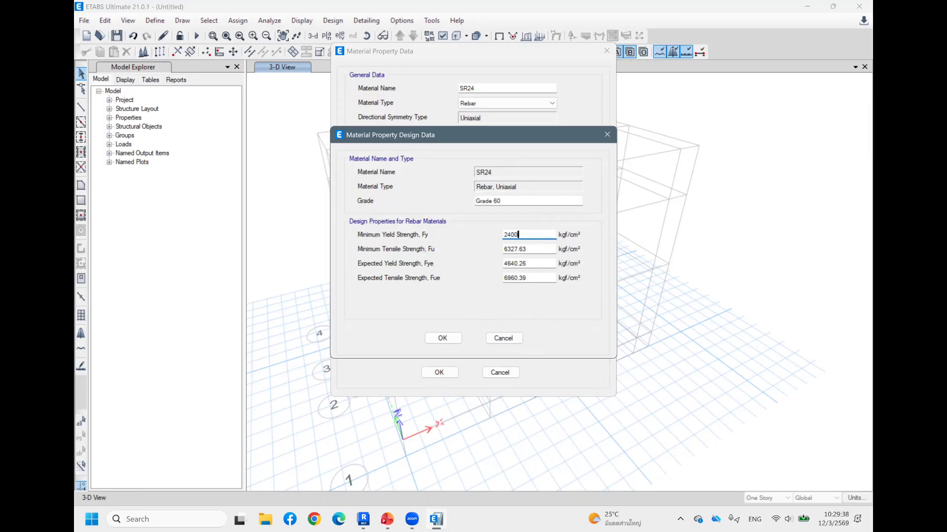
pyautogui.moveTo(536, 249); pyautogui.dragTo(488, 253)
pyautogui.write('3900')
pyautogui.click(448, 337)
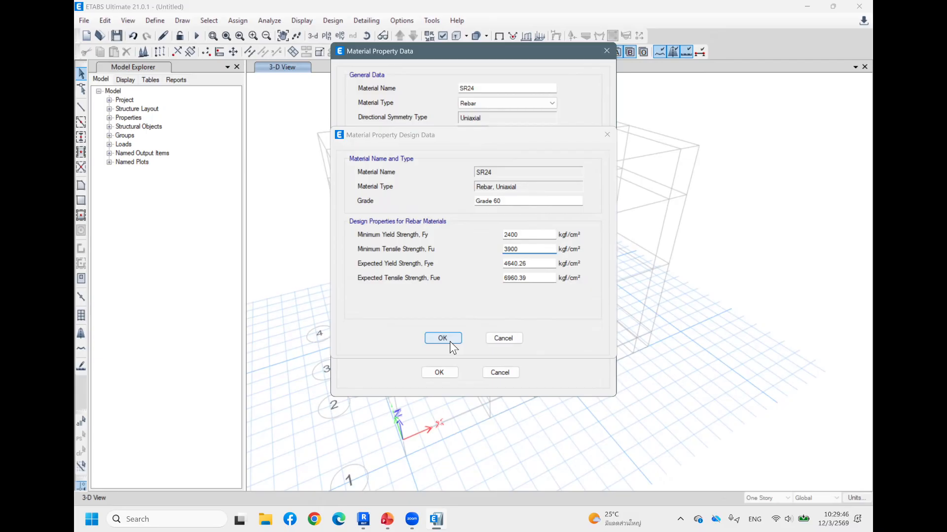
pyautogui.click(445, 371)
# Add a copy of the SR24 rebar material and name it SD40
pyautogui.click(548, 217)
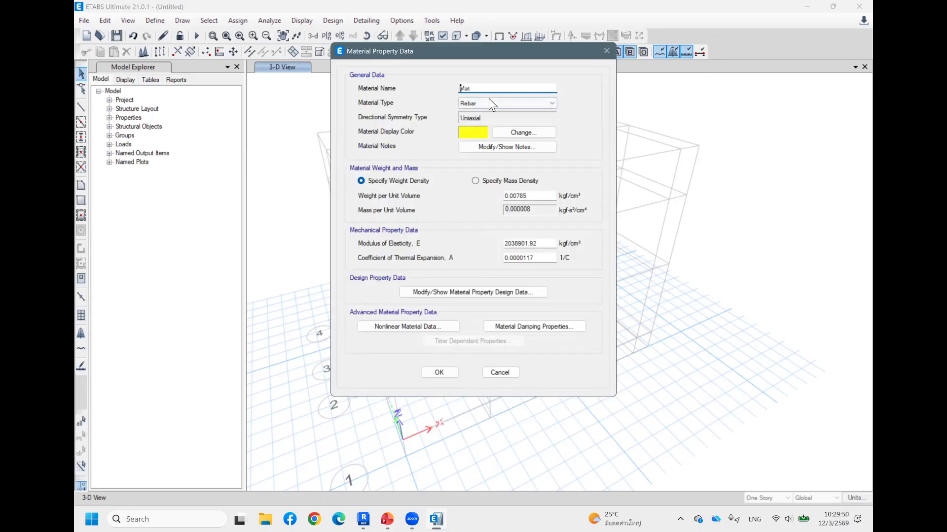
pyautogui.moveTo(495, 87); pyautogui.dragTo(434, 94)
pyautogui.write('SD40')
# Set SD40's minimum yield strength to 4000 and minimum tensile strength to 5700 kgf/cm², and accept the material
pyautogui.click(526, 292)
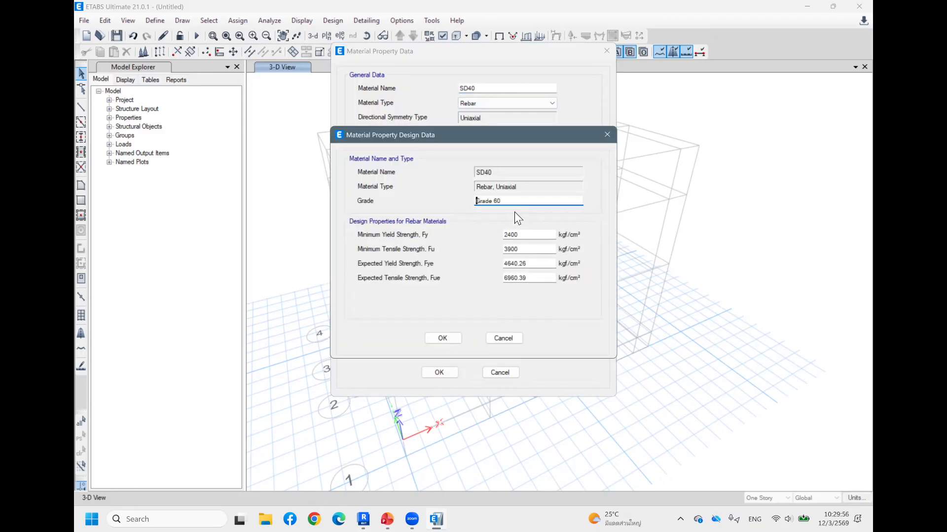
pyautogui.doubleClick(533, 237)
pyautogui.write('4000')
pyautogui.doubleClick(528, 249)
pyautogui.write('5700')
pyautogui.click(442, 338)
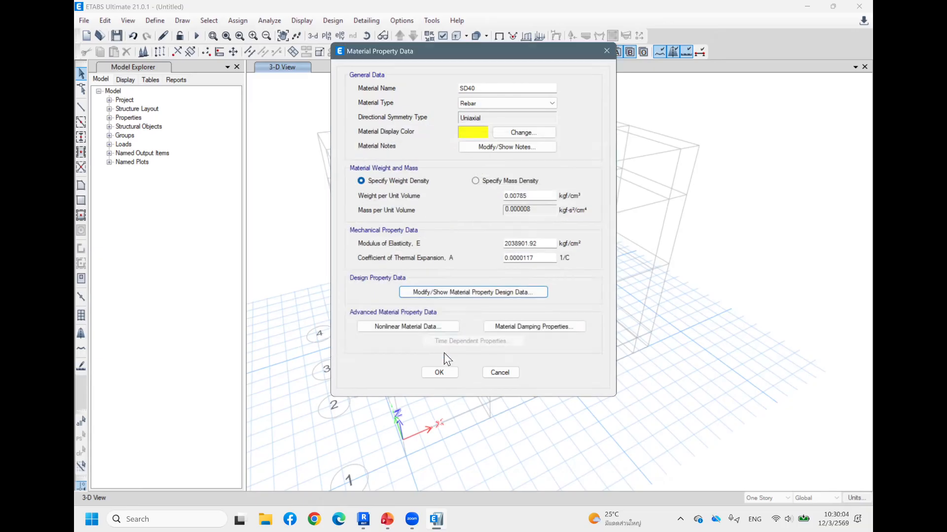
pyautogui.click(440, 373)
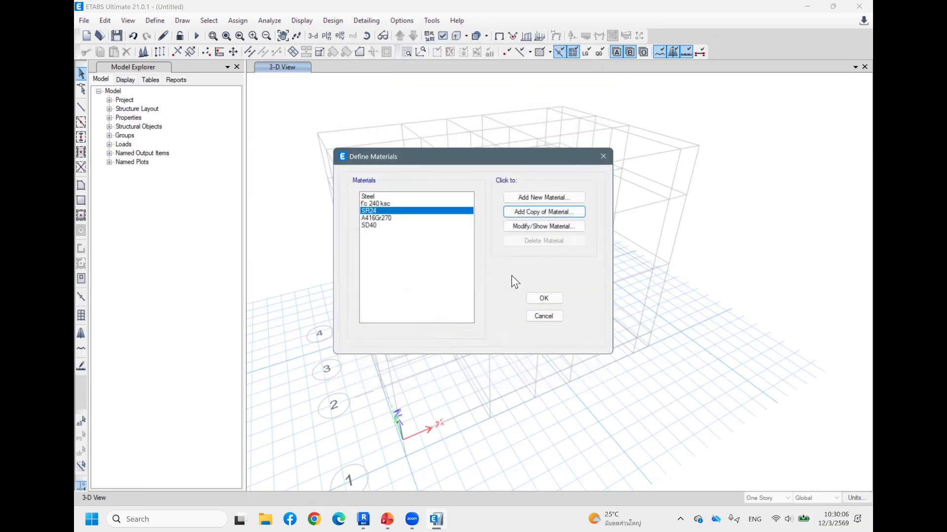
# Check the A416Gr270 tendon material's properties without changing them, and accept the material definitions
pyautogui.click(386, 217)
pyautogui.click(386, 204)
pyautogui.click(395, 216)
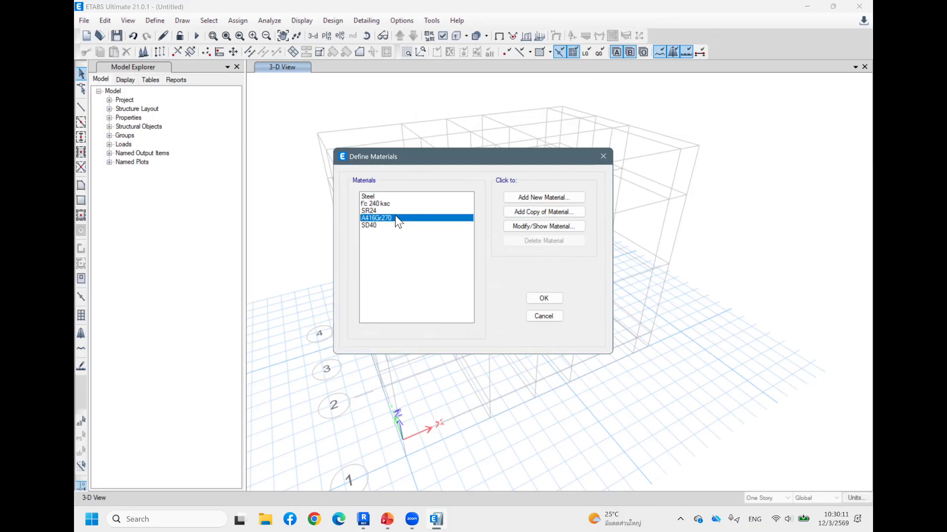
pyautogui.click(532, 225)
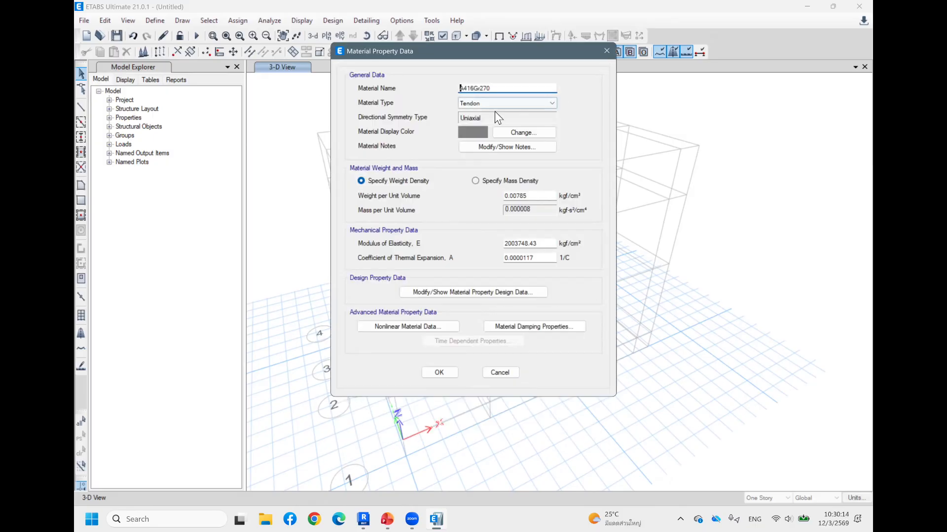
pyautogui.click(609, 47)
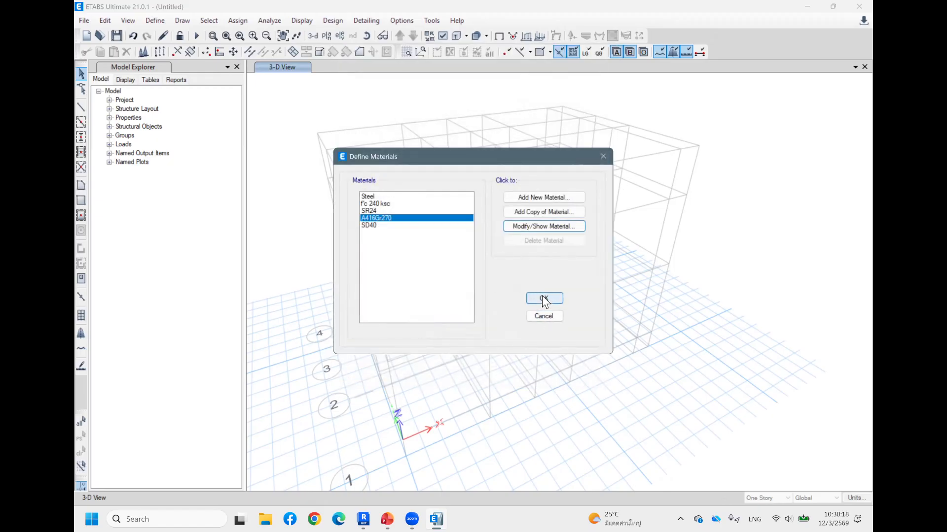
pyautogui.click(543, 297)
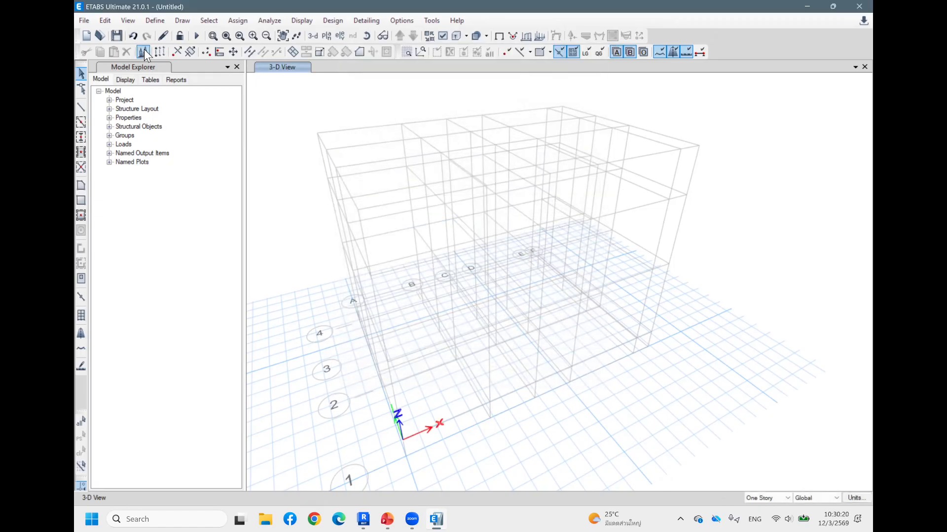
# Open the frame section property definitions and select the SteelBm section
pyautogui.click(162, 20)
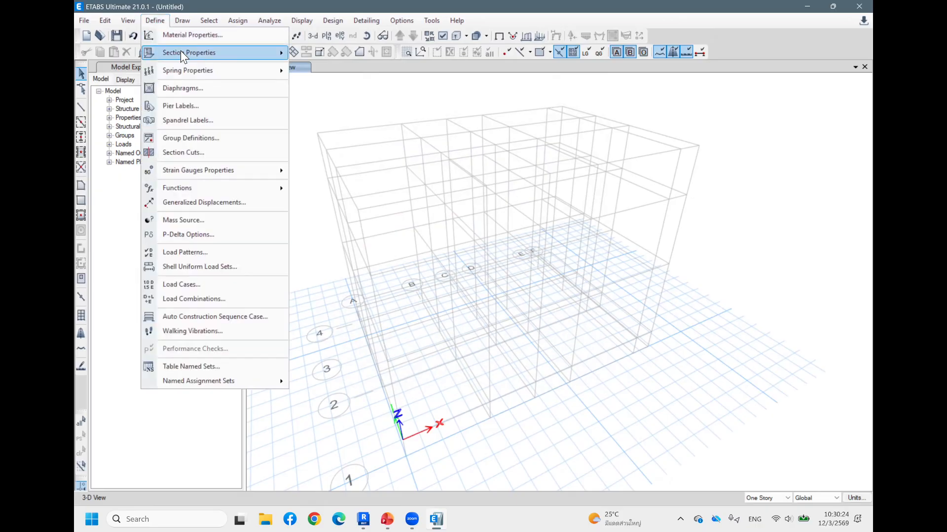
pyautogui.moveTo(193, 50)
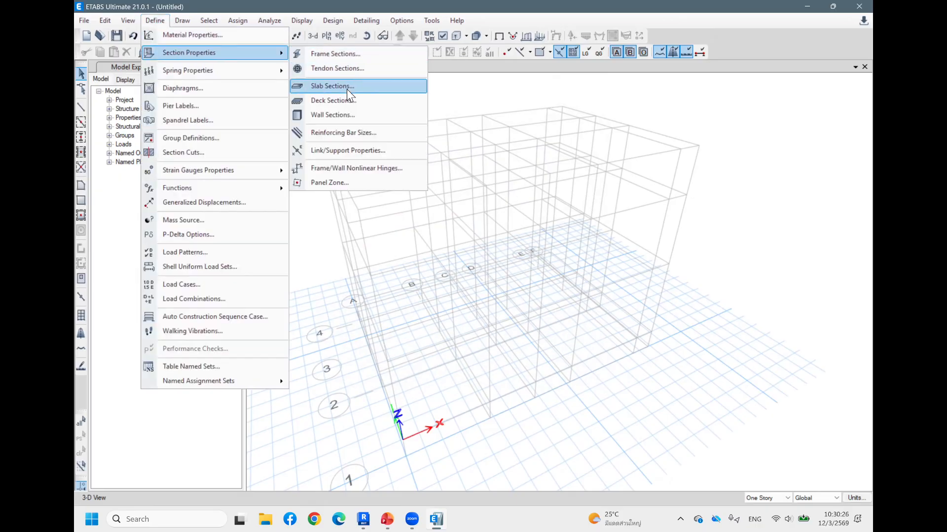
pyautogui.click(356, 58)
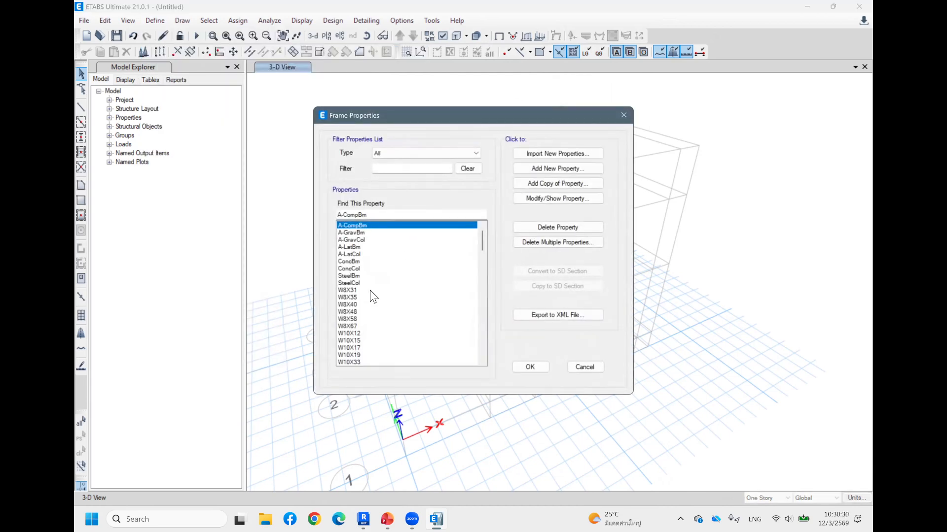
pyautogui.click(369, 276)
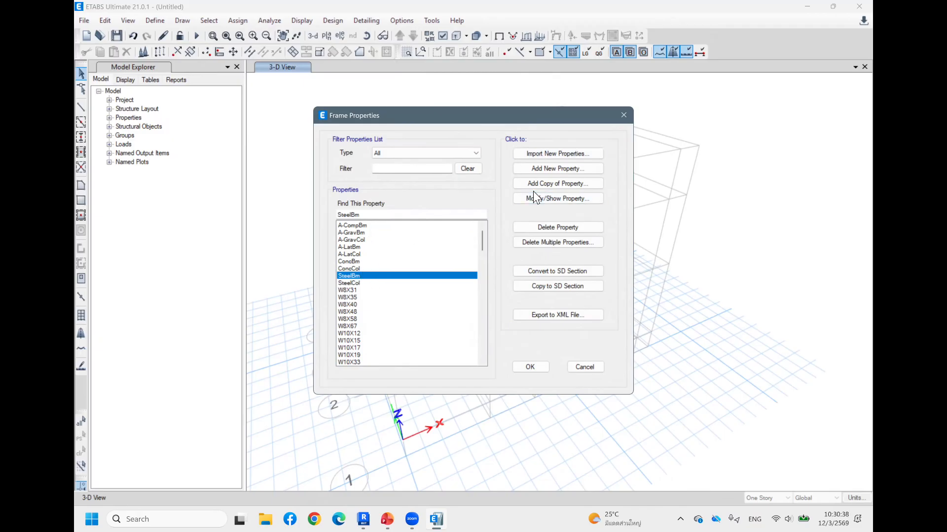
# Switch to Revit, examine the columns and beams in the building's 3D view, and return to ETABS
pyautogui.moveTo(362, 519)
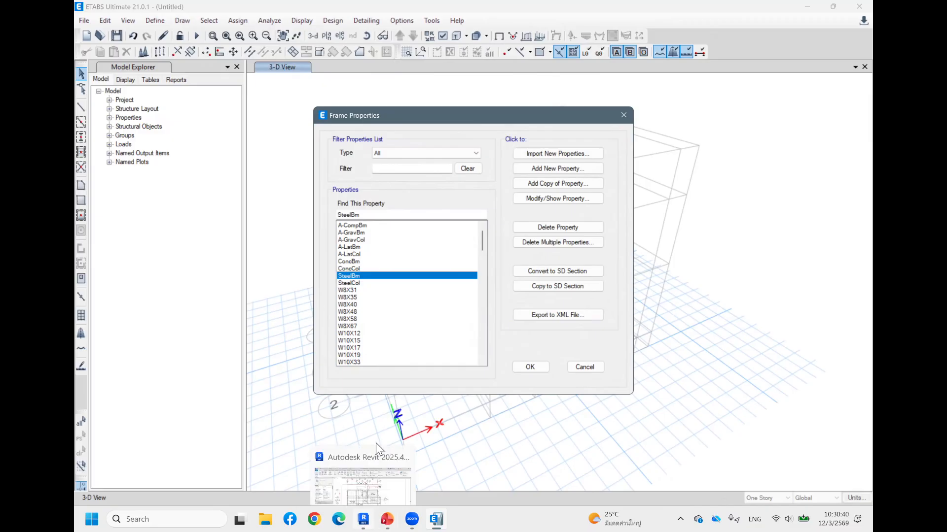
pyautogui.click(376, 461)
pyautogui.click(339, 85)
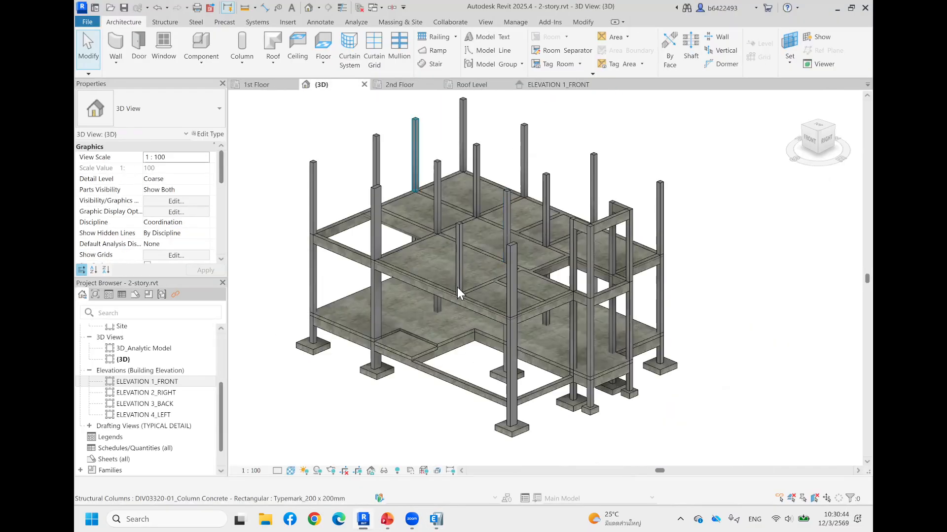
pyautogui.click(437, 515)
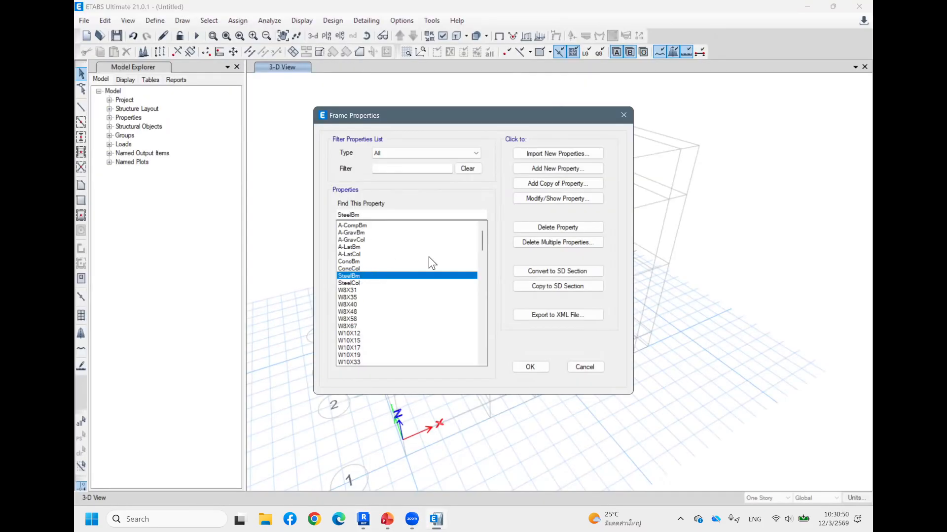
# Import the steel tube section HSS2X2X1/4 from the AISC14 database with Steel as its material
pyautogui.click(557, 153)
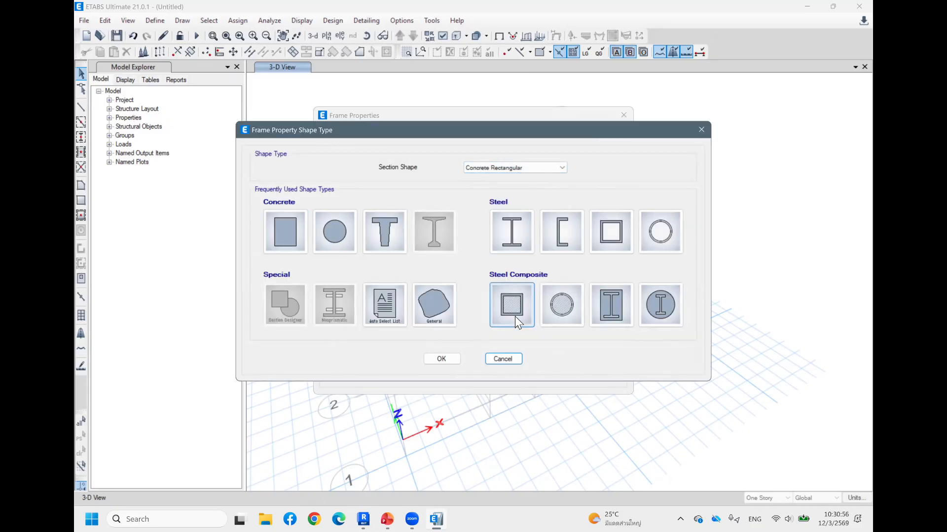
pyautogui.click(611, 234)
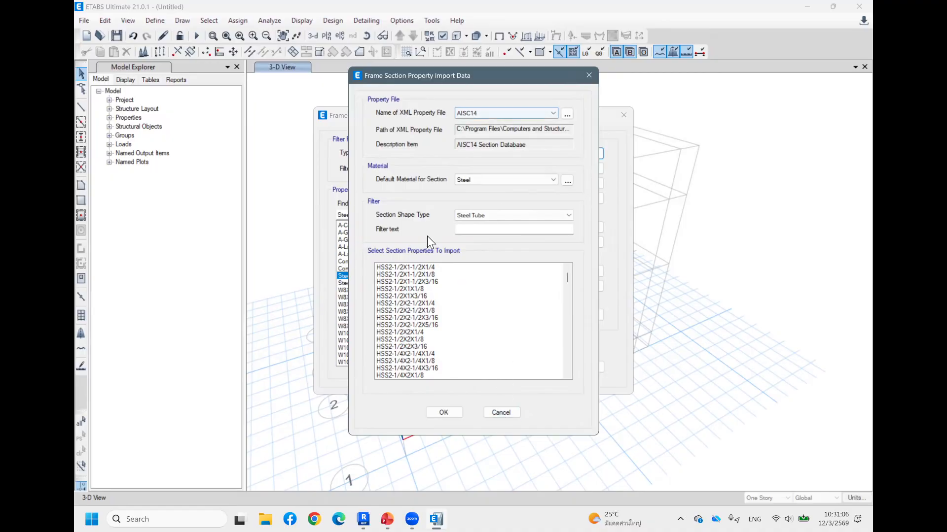
pyautogui.scroll(-4, 413, 343)
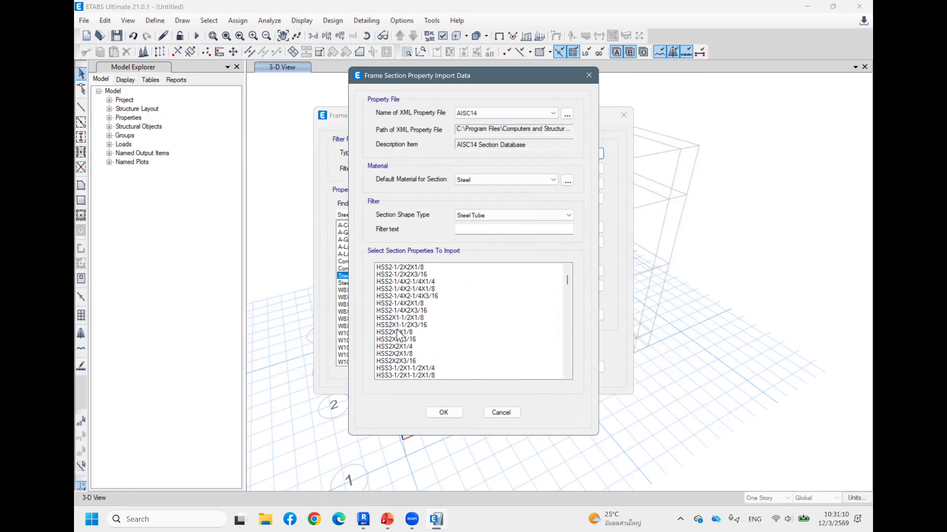
pyautogui.click(401, 318)
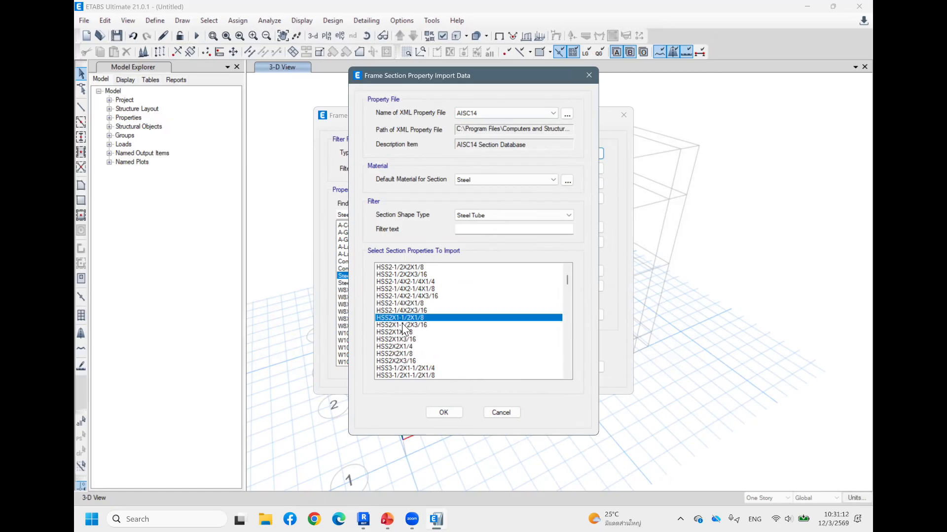
pyautogui.scroll(-2, 398, 358)
pyautogui.scroll(3, 395, 321)
pyautogui.scroll(2, 402, 336)
pyautogui.scroll(-5, 395, 340)
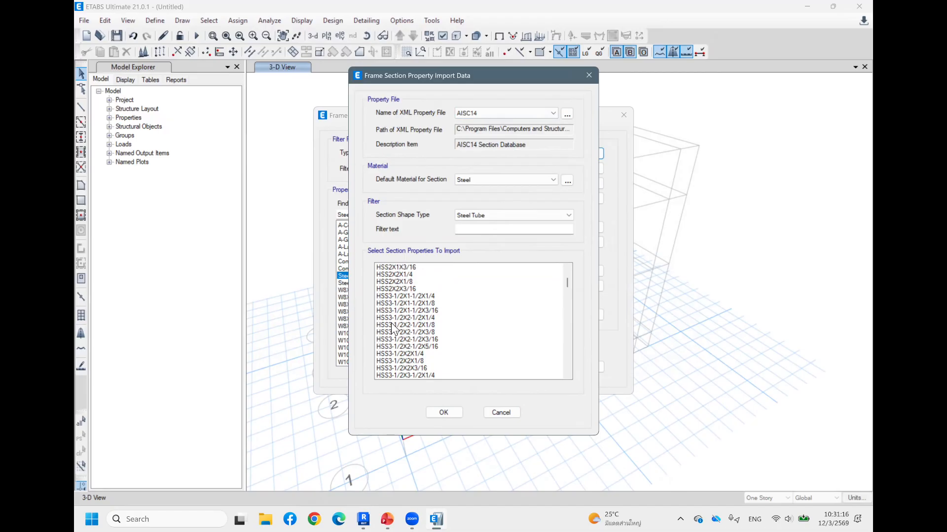
pyautogui.scroll(2, 401, 318)
pyautogui.click(391, 304)
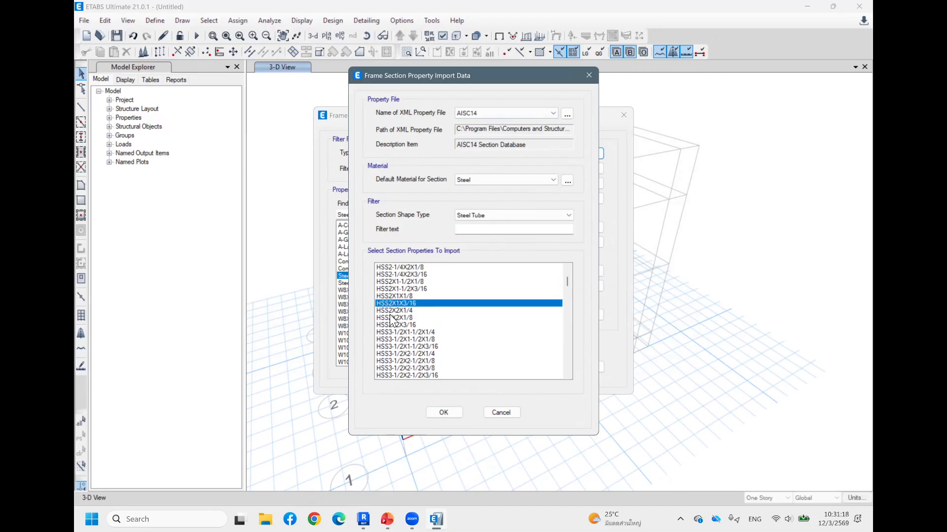
pyautogui.click(397, 312)
pyautogui.click(445, 412)
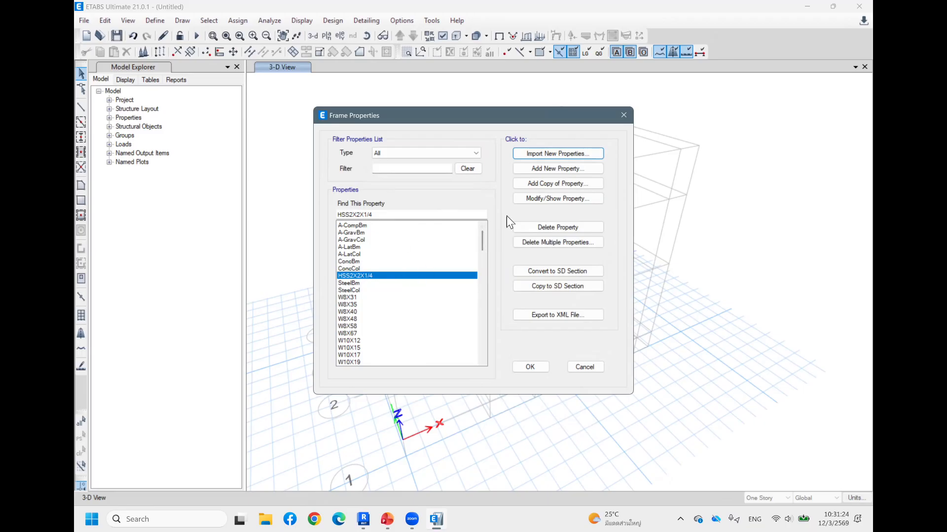
# Convert the imported HSS2X2X1/4 section to user defined and rename it HSS 10 x 5 x 0.3 cm
pyautogui.click(554, 199)
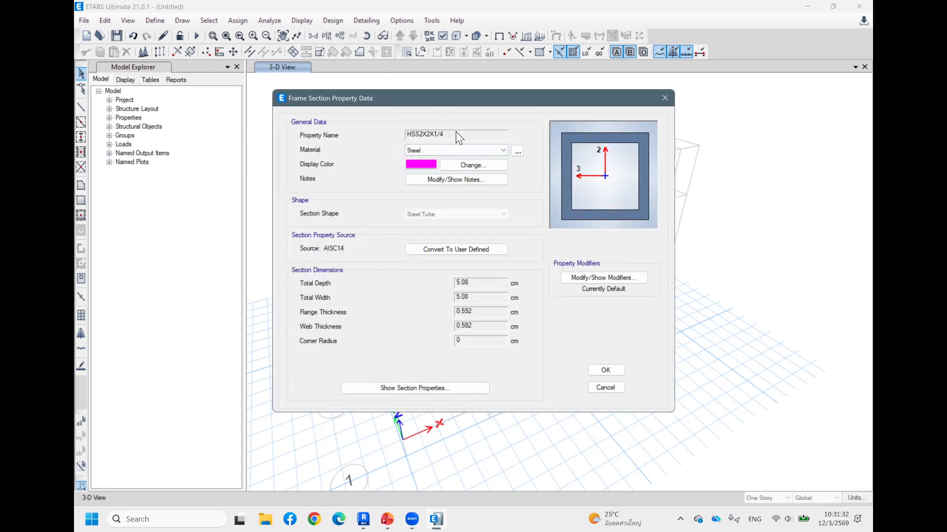
pyautogui.click(460, 249)
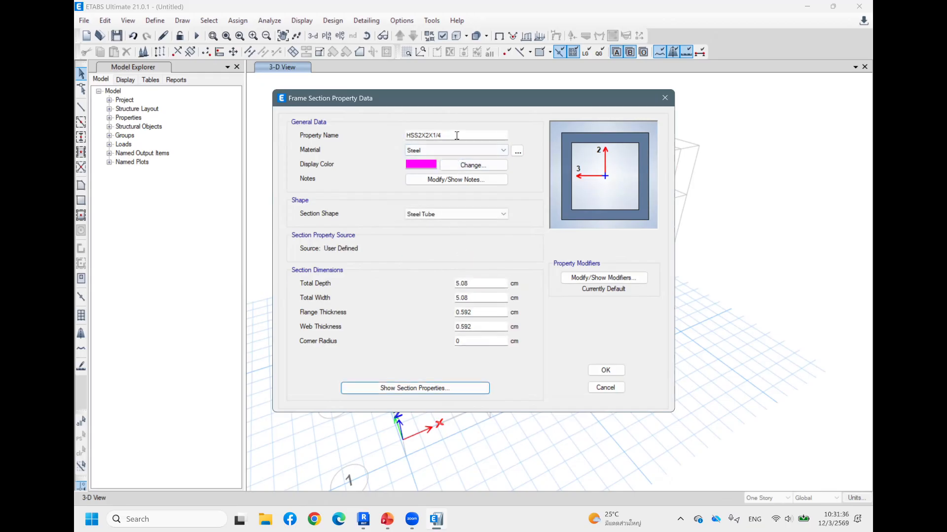
pyautogui.press('Tab')
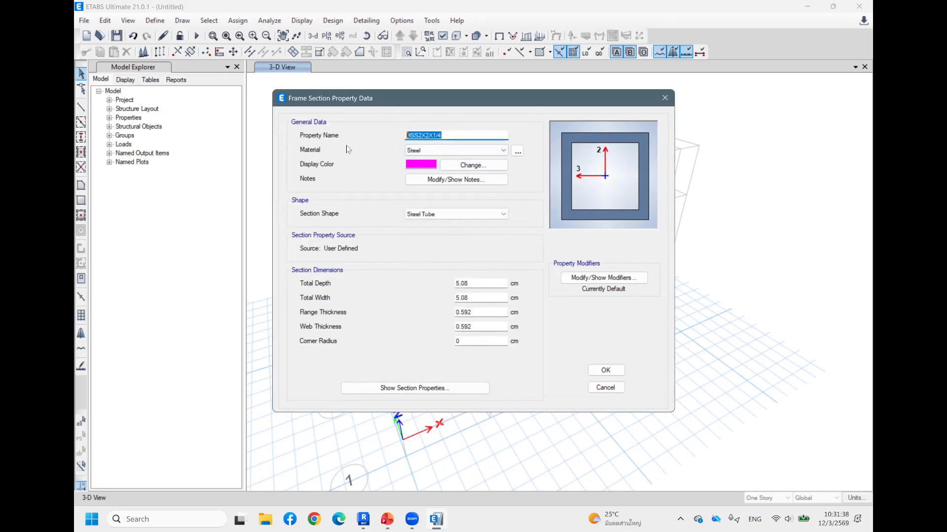
pyautogui.write('HSS 100')
pyautogui.press('BackSpace')
pyautogui.write('x 1')
pyautogui.write('5')
pyautogui.write(' x')
pyautogui.write(' 0.3')
pyautogui.write(' cm')
# Set the tube's total depth to 10 cm, total width to 5 cm, and flange and web thicknesses to 0.3 cm, and accept the section
pyautogui.moveTo(470, 284); pyautogui.dragTo(431, 301)
pyautogui.write('10 x 5')
pyautogui.moveTo(477, 314); pyautogui.dragTo(410, 318)
pyautogui.write('0.3')
pyautogui.moveTo(478, 328); pyautogui.dragTo(433, 344)
pyautogui.write('0.3')
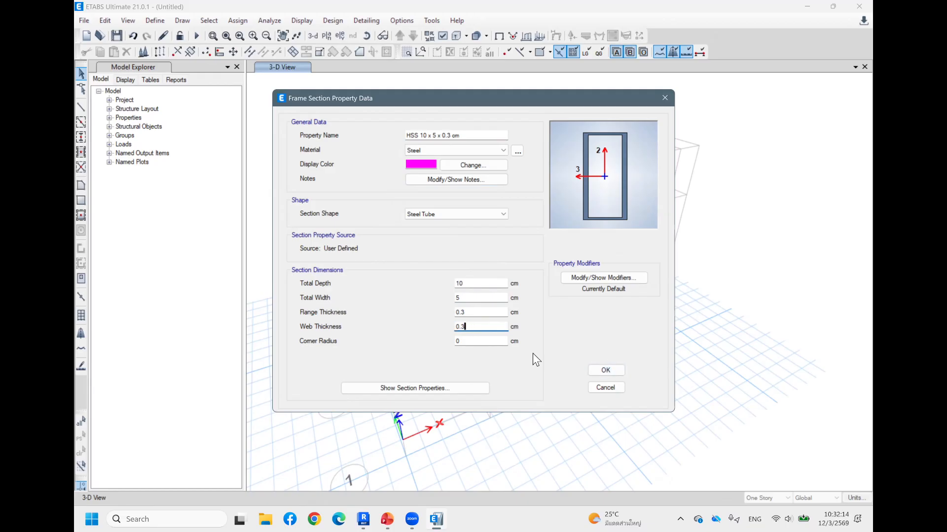
pyautogui.click(483, 313)
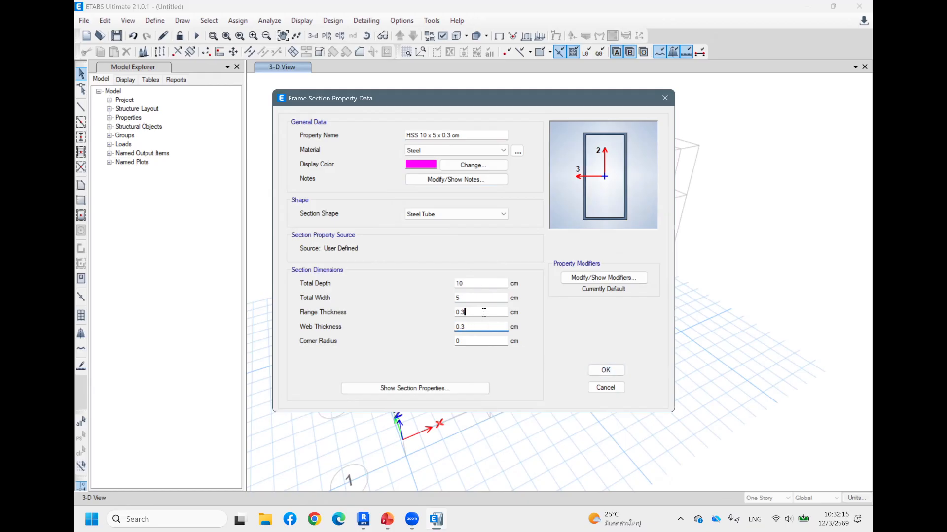
pyautogui.click(606, 370)
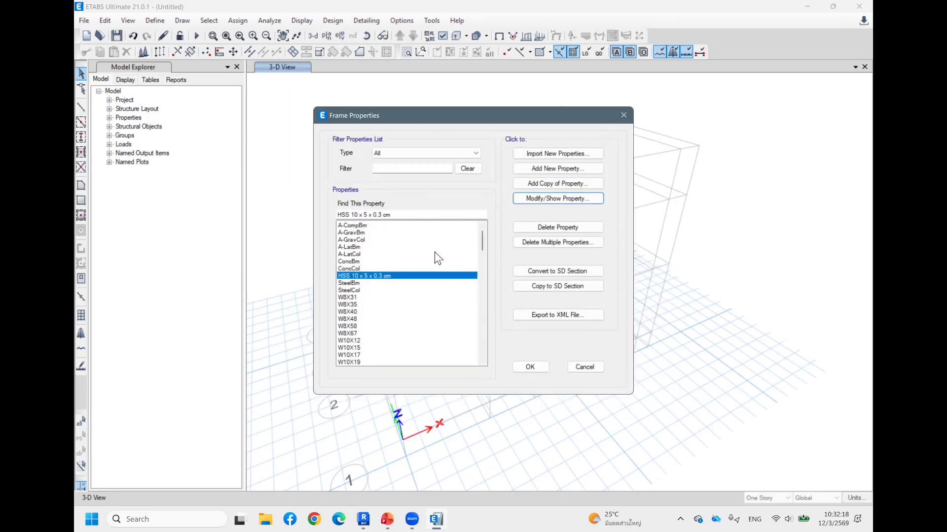
# Add a copy of the HSS 10 x 5 x 0.3 cm section and name it HSS 12 x 6 x 0.4 cm
pyautogui.click(572, 184)
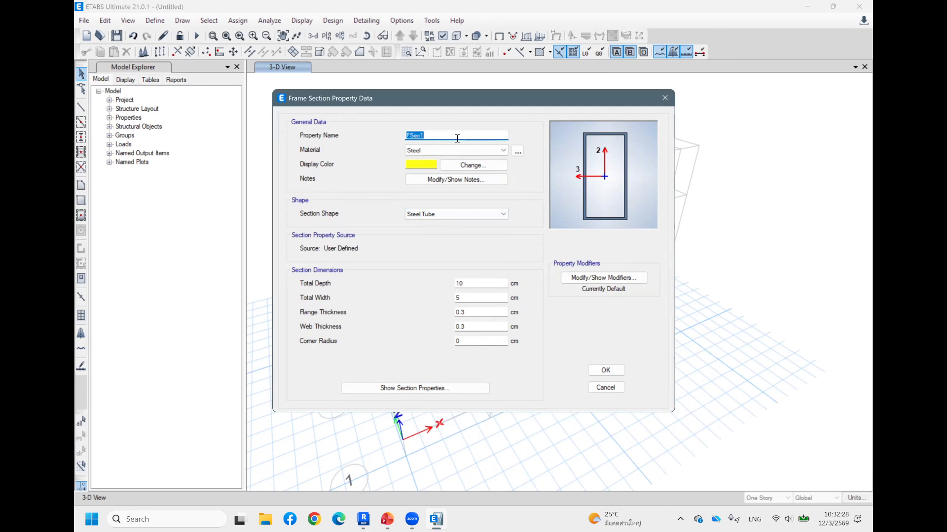
pyautogui.write('HSS')
pyautogui.write('12 x 6 x 0.4 cm')
pyautogui.doubleClick(437, 135)
# Set the copied tube's total depth to 12 cm, total width to 6 cm and flange thickness to 0.4 cm
pyautogui.click(481, 283)
pyautogui.press('BackSpace')
pyautogui.write('2')
pyautogui.click(478, 299)
pyautogui.press('BackSpace')
pyautogui.write('6')
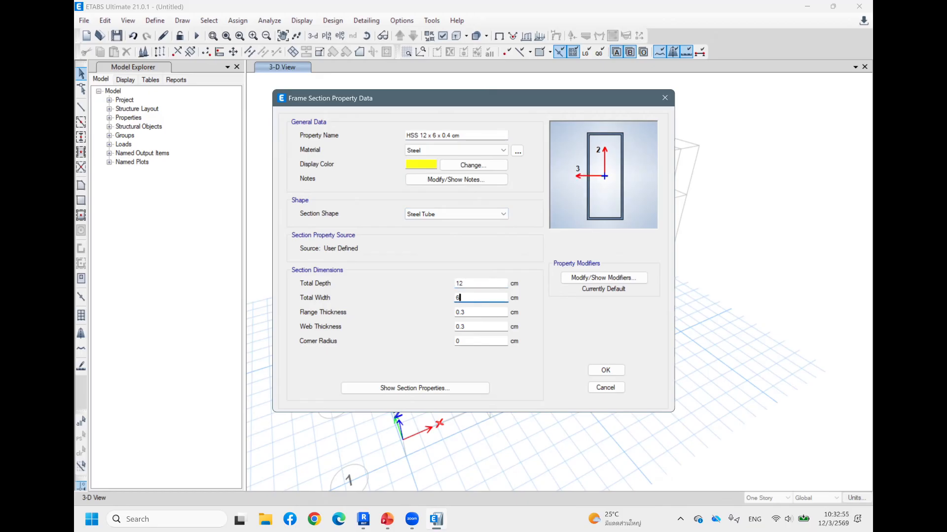
pyautogui.click(471, 315)
pyautogui.press('BackSpace')
pyautogui.write('4')
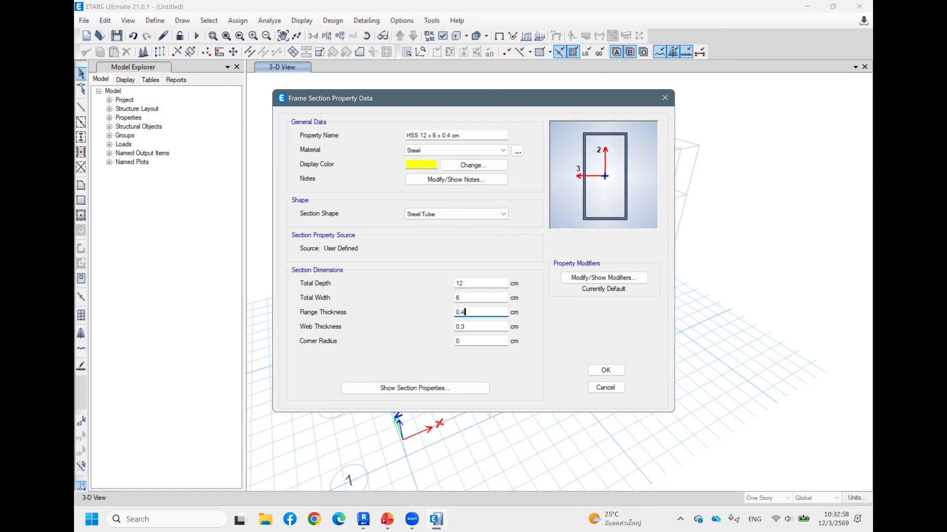
pyautogui.click(468, 324)
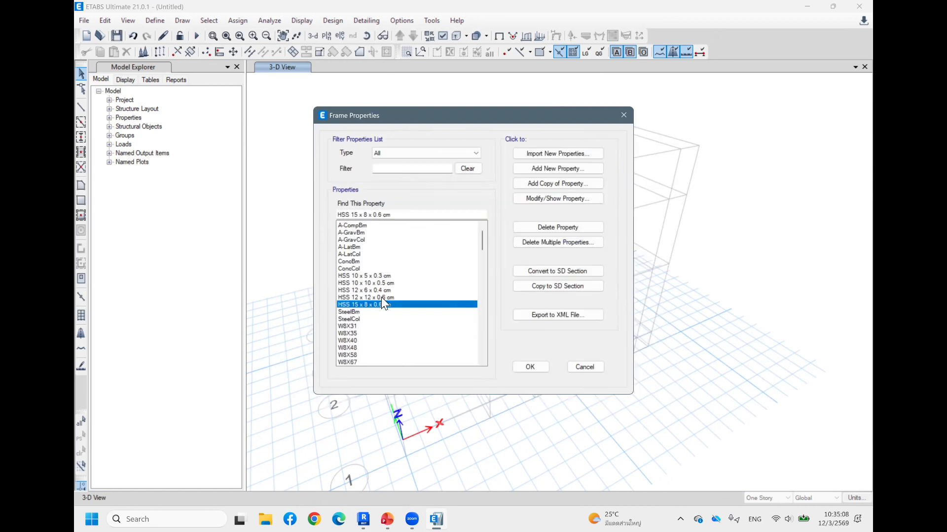
# Rename the ConcBm concrete beam section B1 and set its depth to 40 cm and width to 20 cm
pyautogui.click(369, 261)
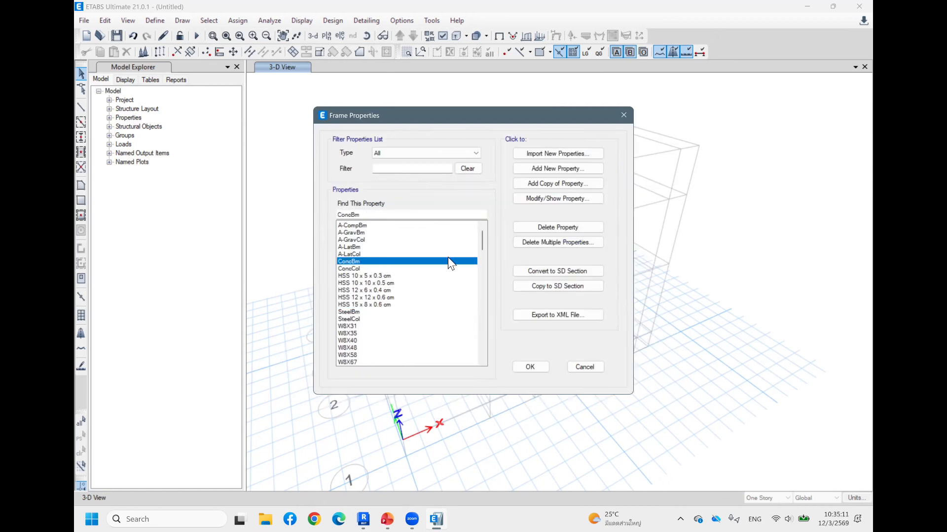
pyautogui.click(357, 269)
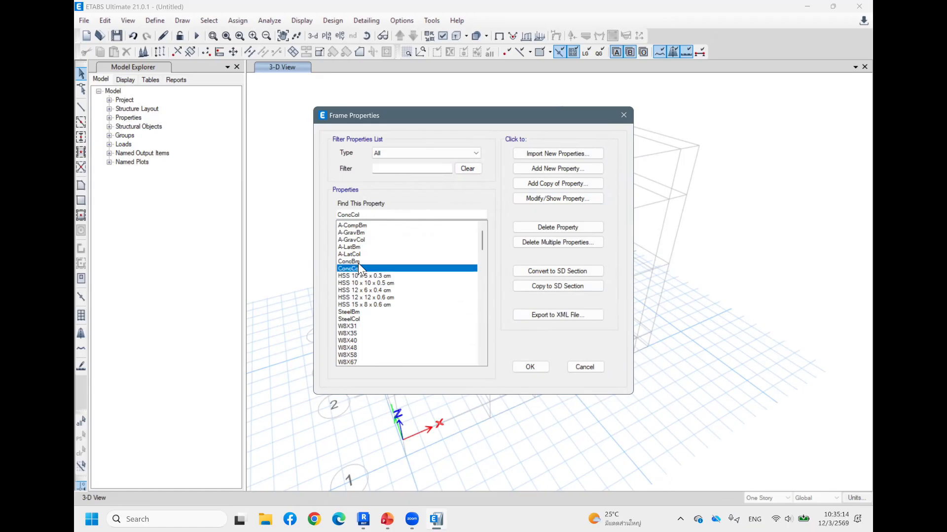
pyautogui.click(363, 262)
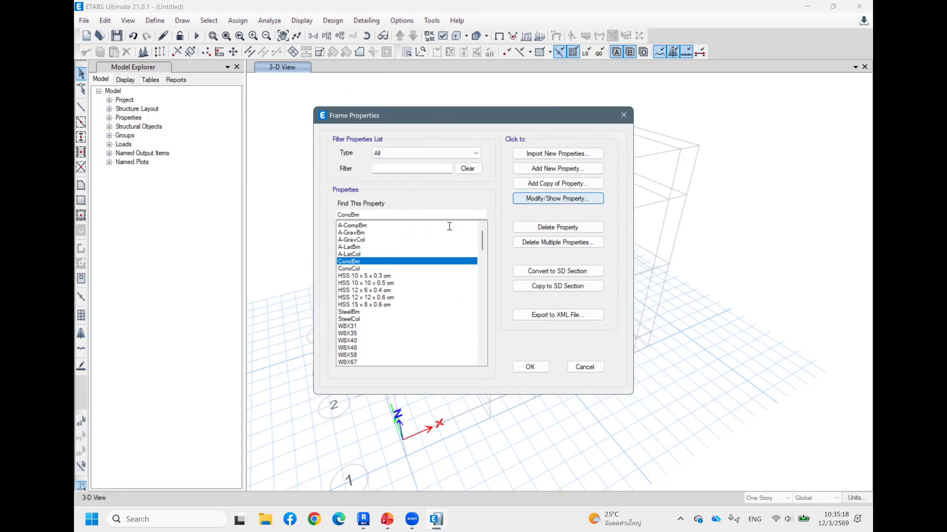
pyautogui.click(567, 197)
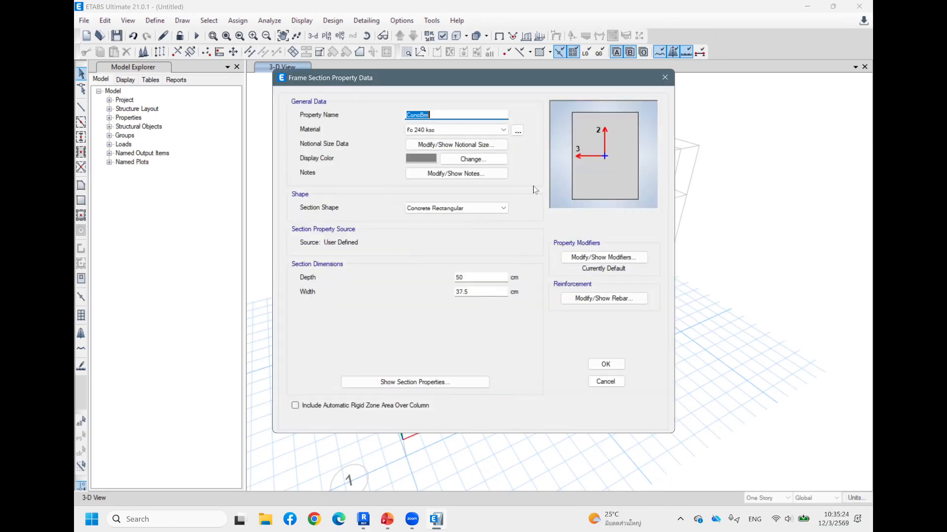
pyautogui.write('B1')
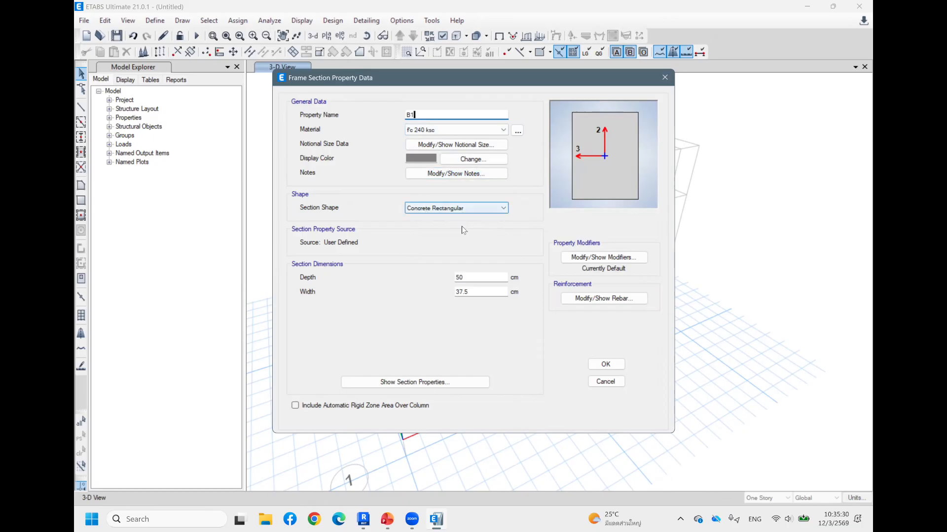
pyautogui.click(458, 277)
pyautogui.doubleClick(457, 277)
pyautogui.write('40')
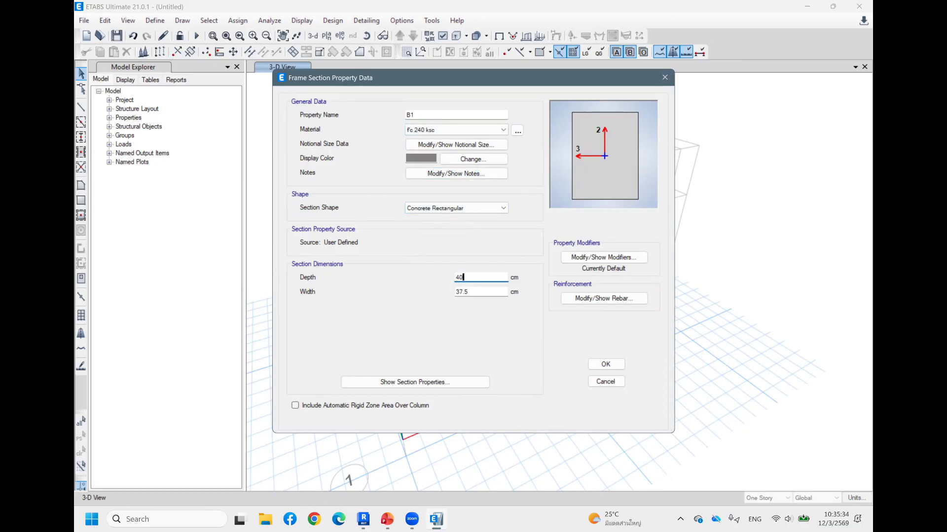
pyautogui.press('Tab')
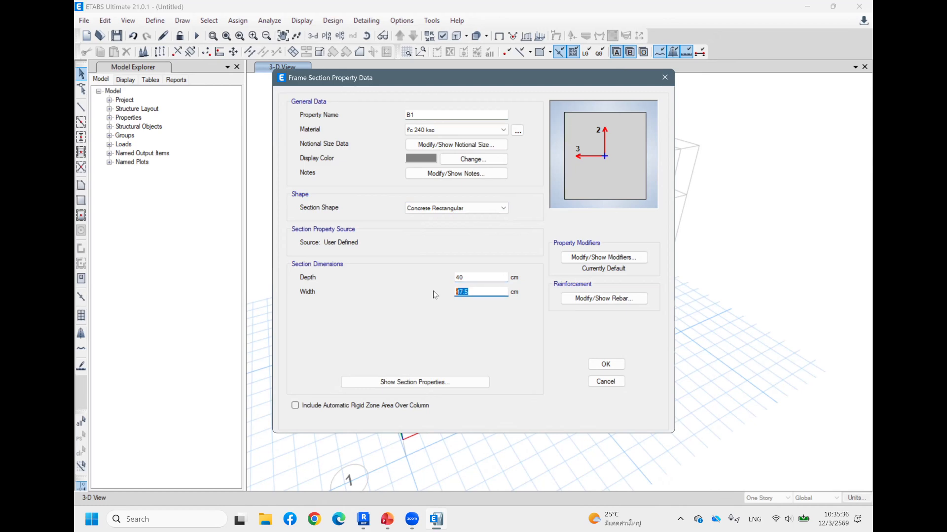
pyautogui.write('20')
# Set B1's reinforcement to M3 Design Only (Beam) with SD40 longitudinal bars, and accept the reinforcement data
pyautogui.click(601, 298)
pyautogui.click(320, 140)
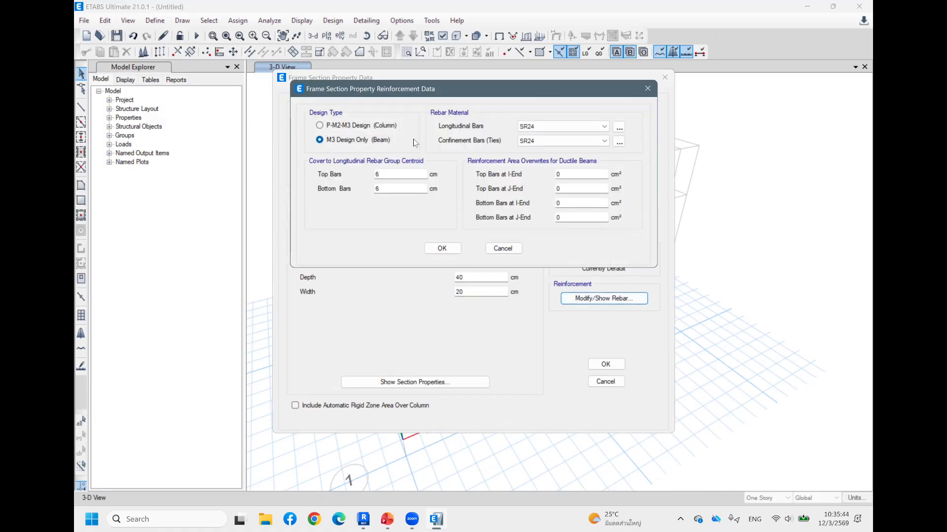
pyautogui.click(557, 126)
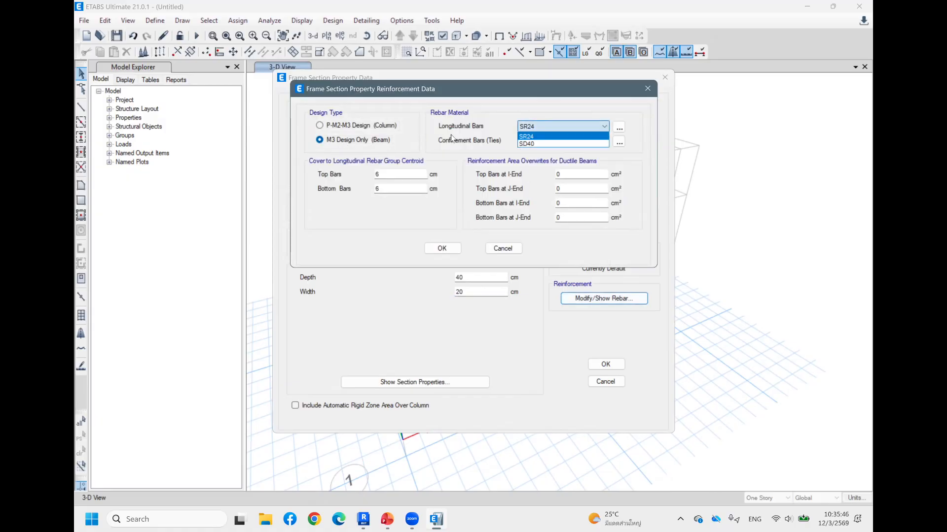
pyautogui.click(530, 144)
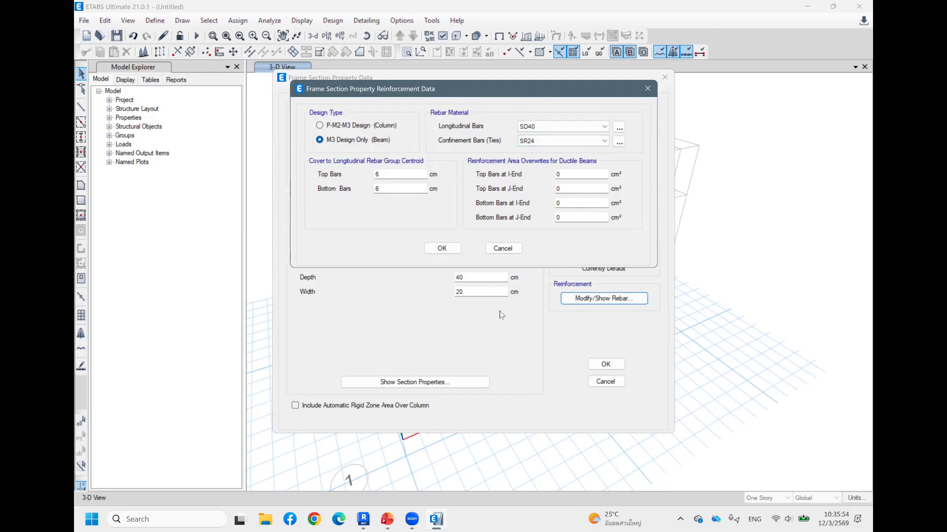
pyautogui.click(448, 247)
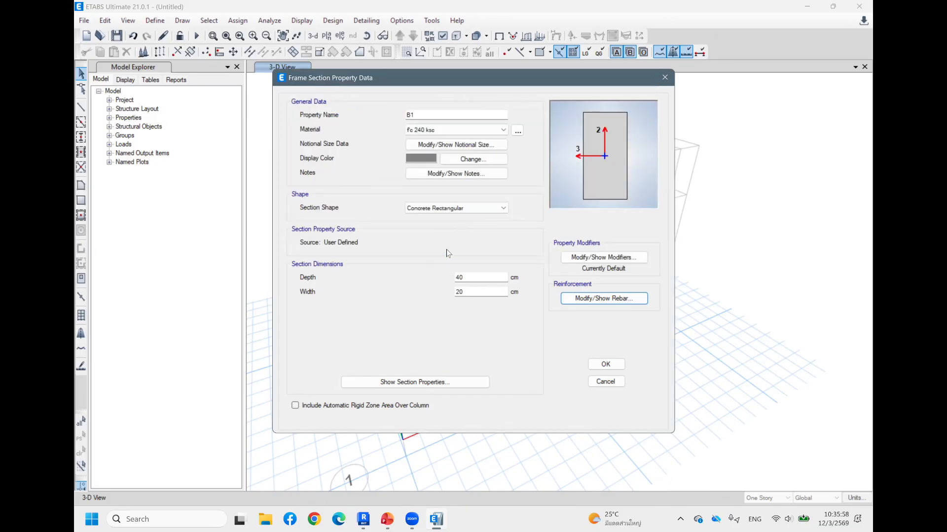
# Set B1's top and bottom bar cover to 4 cm in its reinforcement data and accept the beam section
pyautogui.click(579, 301)
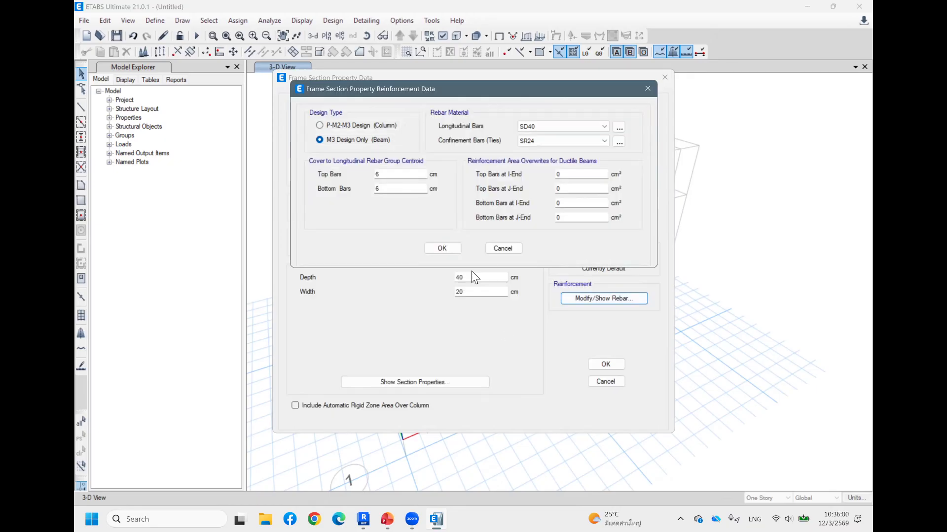
pyautogui.moveTo(405, 175); pyautogui.dragTo(363, 172)
pyautogui.write('4')
pyautogui.press('Tab')
pyautogui.write('4')
pyautogui.click(443, 247)
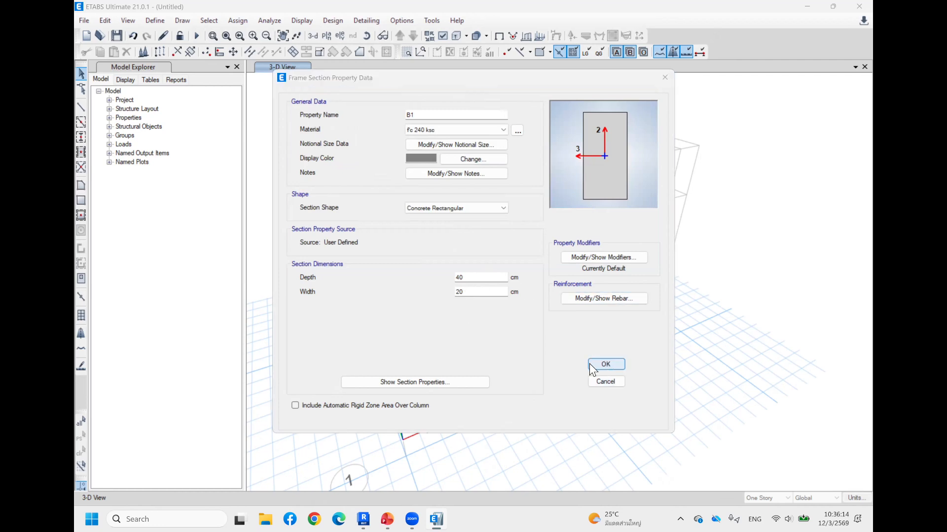
pyautogui.click(606, 364)
# Add a copy of beam section B1 named B2, with a depth of 50 cm and a width of 25 cm
pyautogui.click(553, 183)
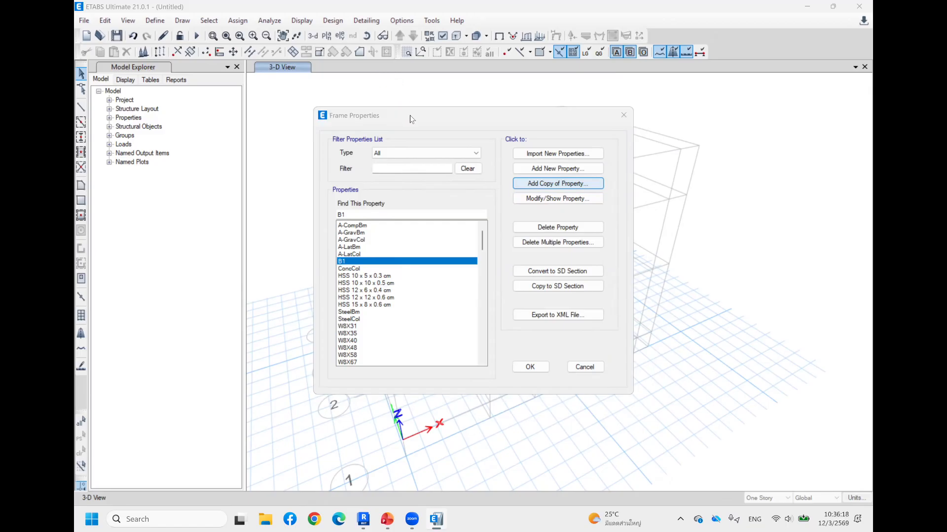
pyautogui.write('B2')
pyautogui.moveTo(473, 276); pyautogui.dragTo(428, 276)
pyautogui.write('50')
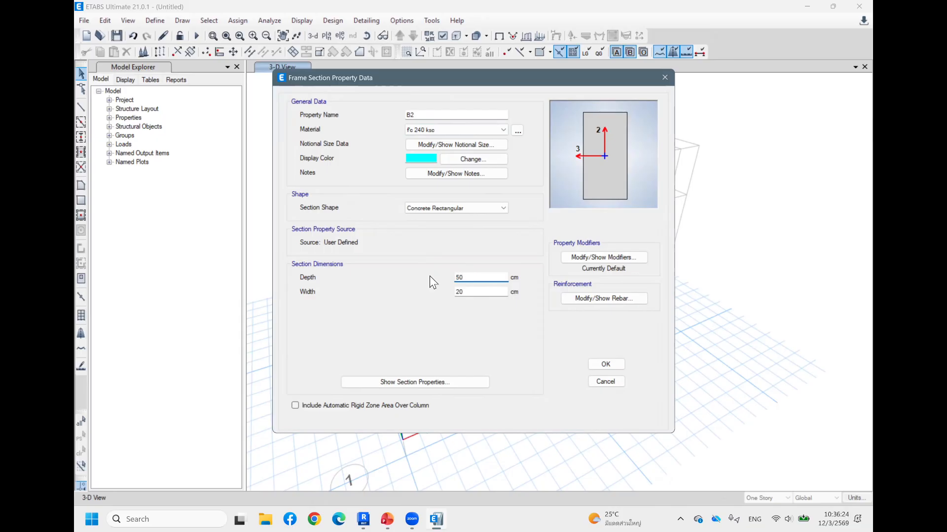
pyautogui.moveTo(476, 293); pyautogui.dragTo(436, 297)
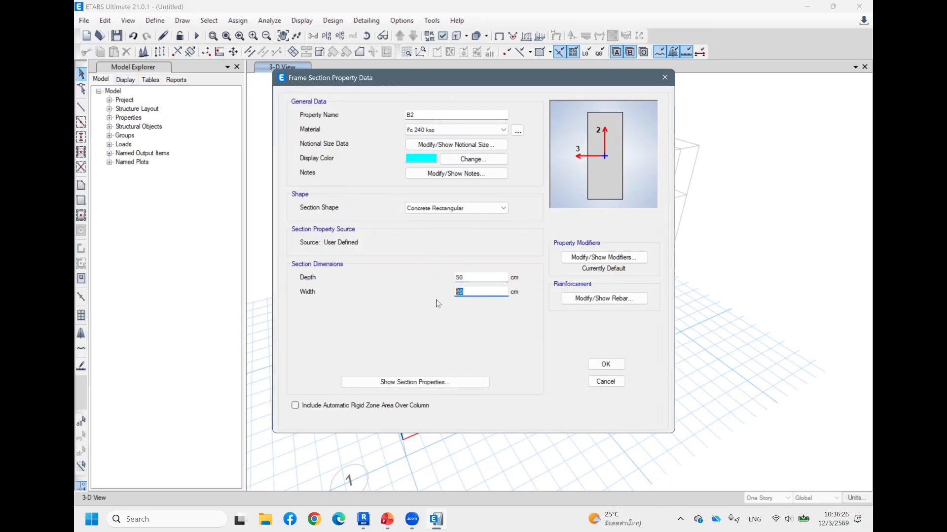
pyautogui.write('3')
pyautogui.press('BackSpace')
pyautogui.write('25')
pyautogui.click(607, 364)
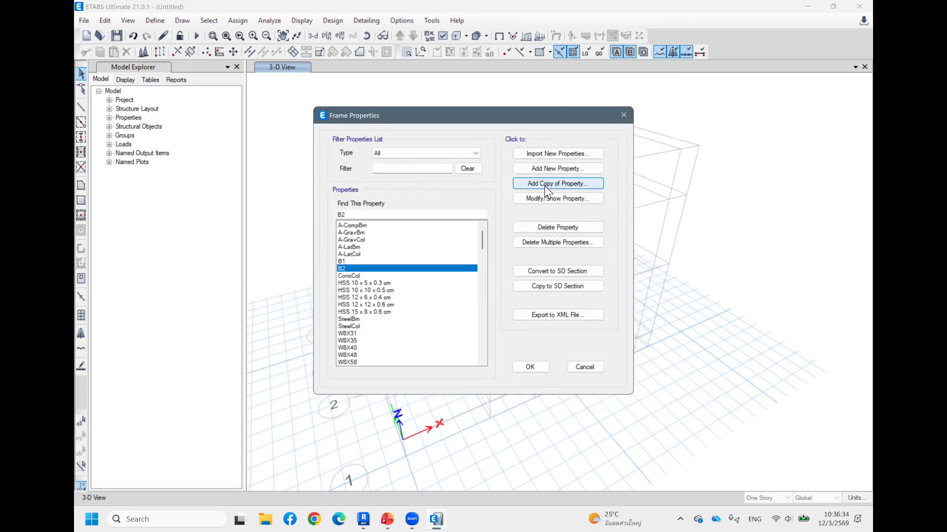
# Add a copy of beam section B2 named B3, with a depth of 60 cm and a width of 30 cm
pyautogui.click(545, 184)
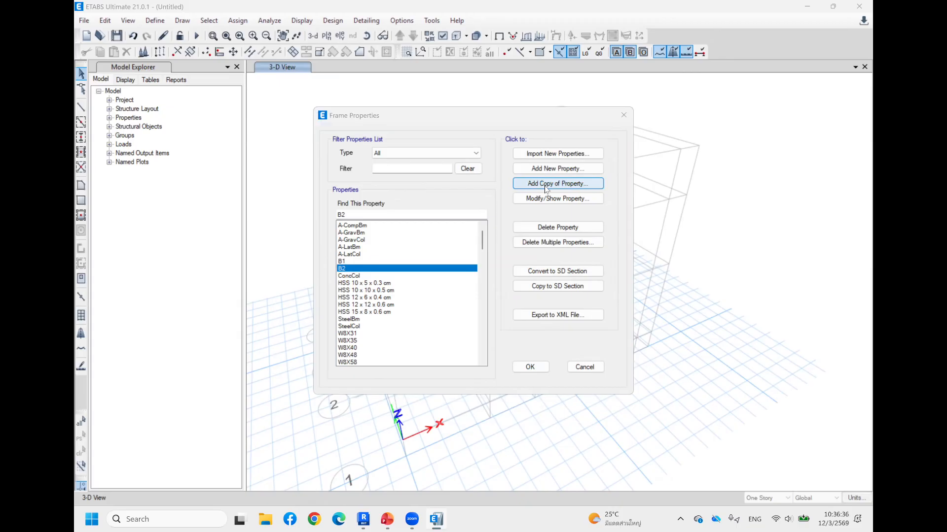
pyautogui.write('B3')
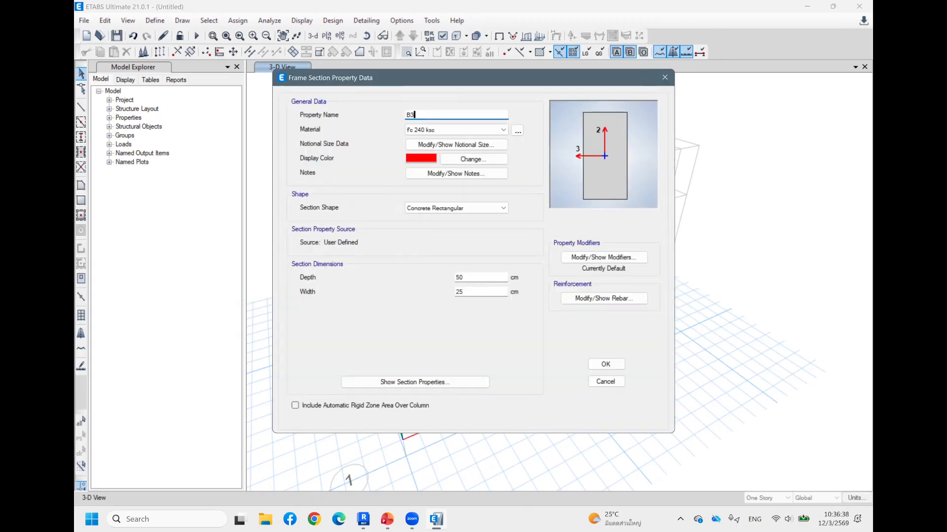
pyautogui.moveTo(466, 280); pyautogui.dragTo(410, 287)
pyautogui.write('60')
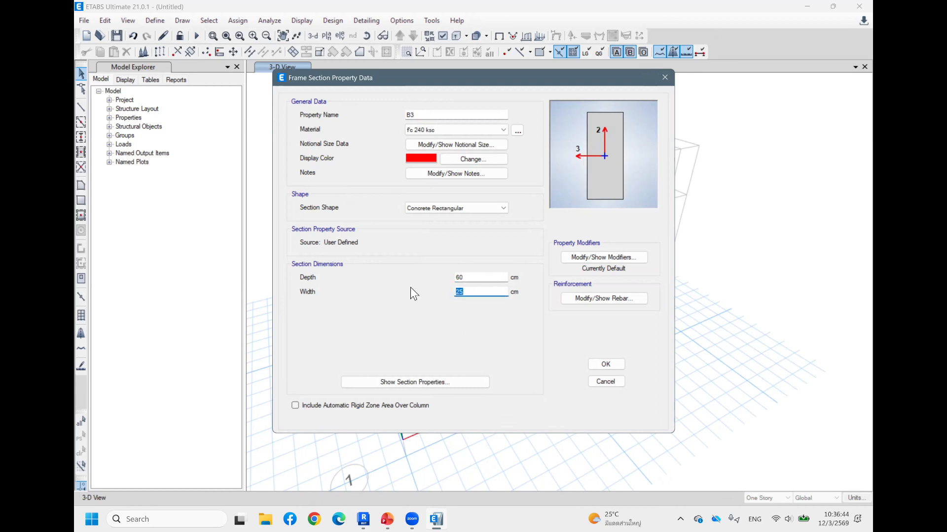
pyautogui.write('30')
pyautogui.click(605, 364)
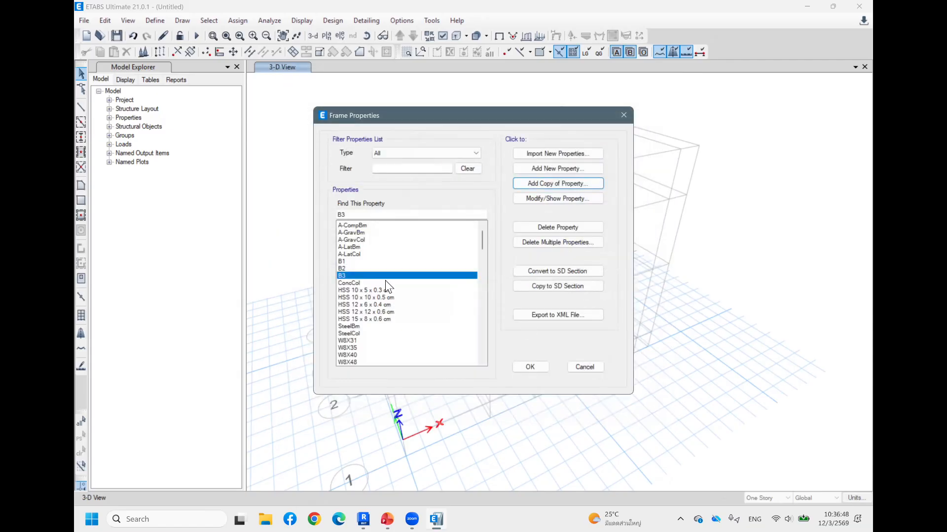
# Rename the ConcCol concrete column section C1 and set its depth and width to 20 cm each
pyautogui.click(369, 283)
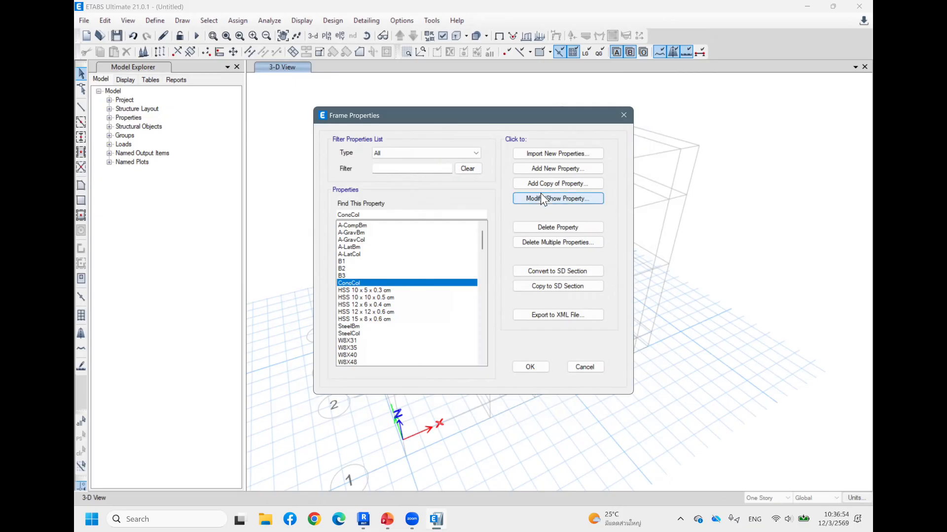
pyautogui.click(565, 195)
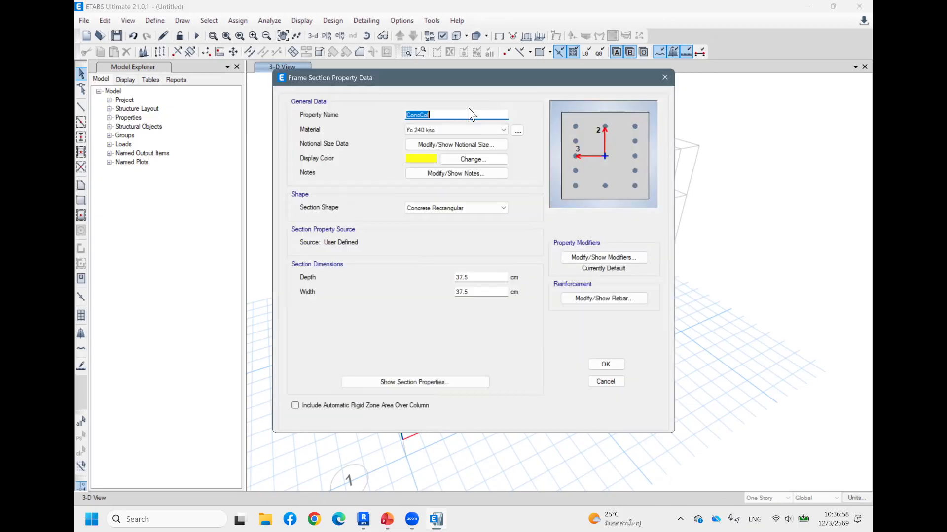
pyautogui.write('C1')
pyautogui.click(484, 278)
pyautogui.doubleClick(483, 278)
pyautogui.write('20')
pyautogui.doubleClick(476, 292)
pyautogui.write('20')
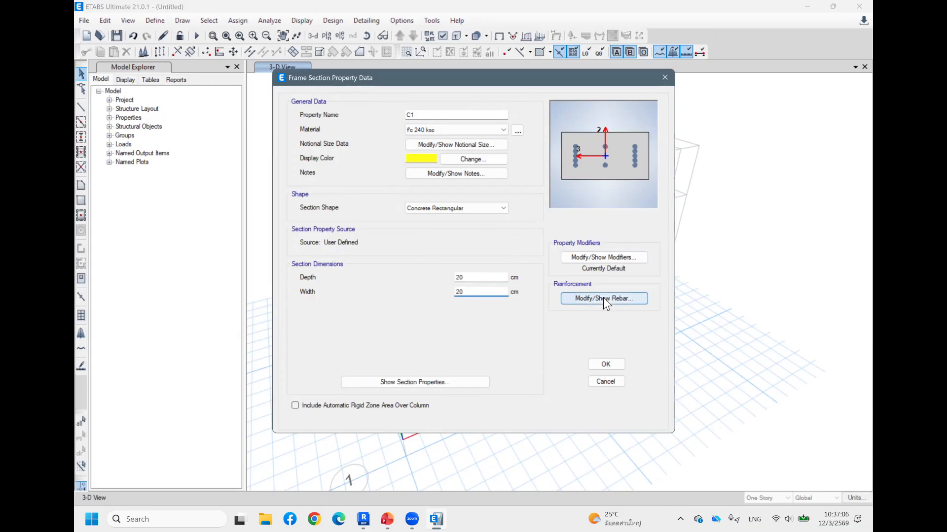
# Set C1's reinforcement to SD40 longitudinal bars, with 2 bars along both the 3-dir and 2-dir faces
pyautogui.click(611, 299)
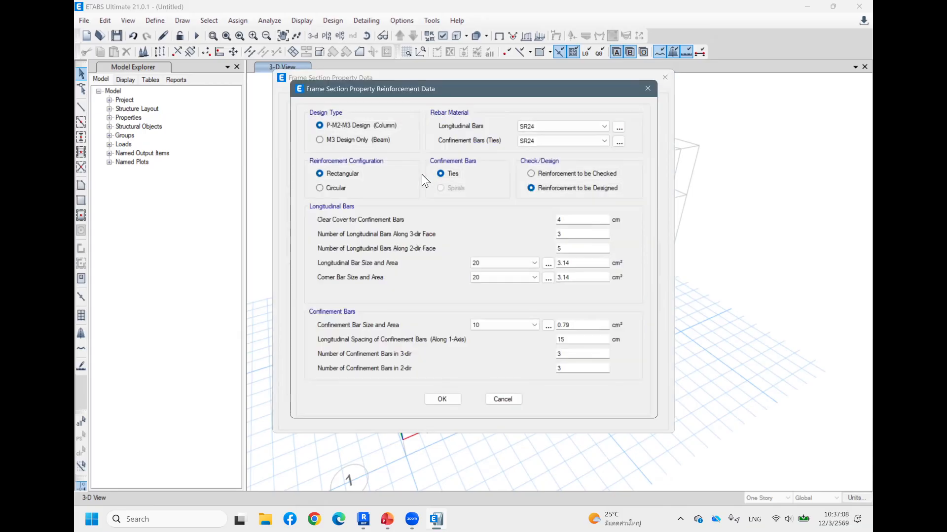
pyautogui.click(557, 126)
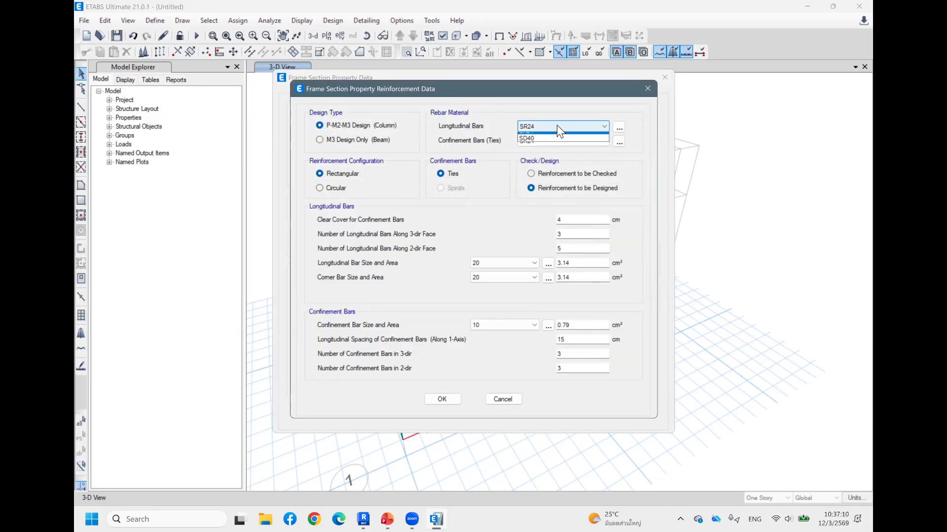
pyautogui.click(537, 144)
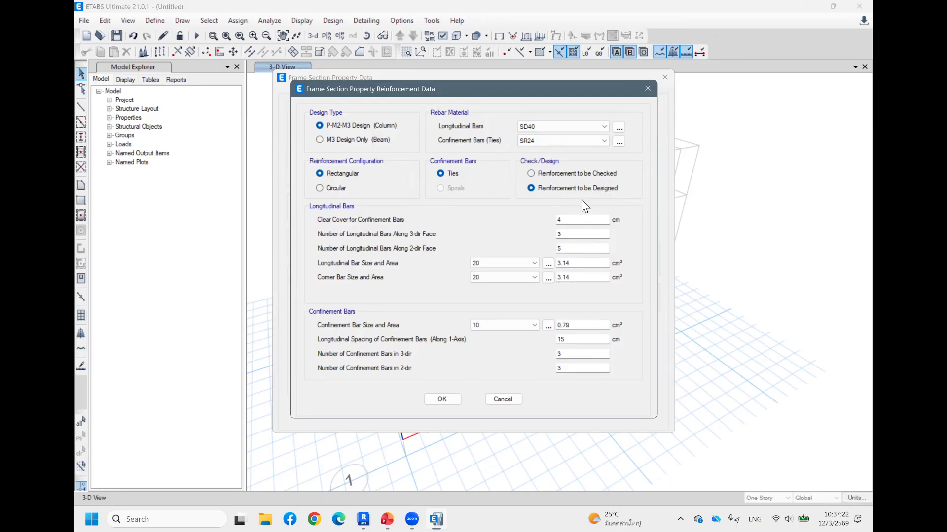
pyautogui.click(572, 234)
pyautogui.press('BackSpace')
pyautogui.write('2')
pyautogui.press('Tab')
pyautogui.write('2')
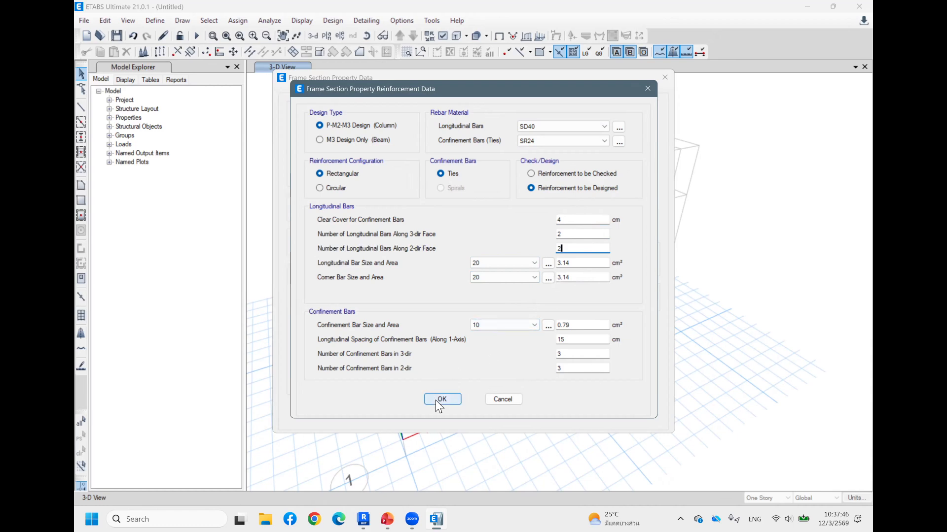
# Set C1's number of confinement bars to 2 in both the 3-dir and 2-dir, and accept the column section
pyautogui.click(558, 354)
pyautogui.press('Tab')
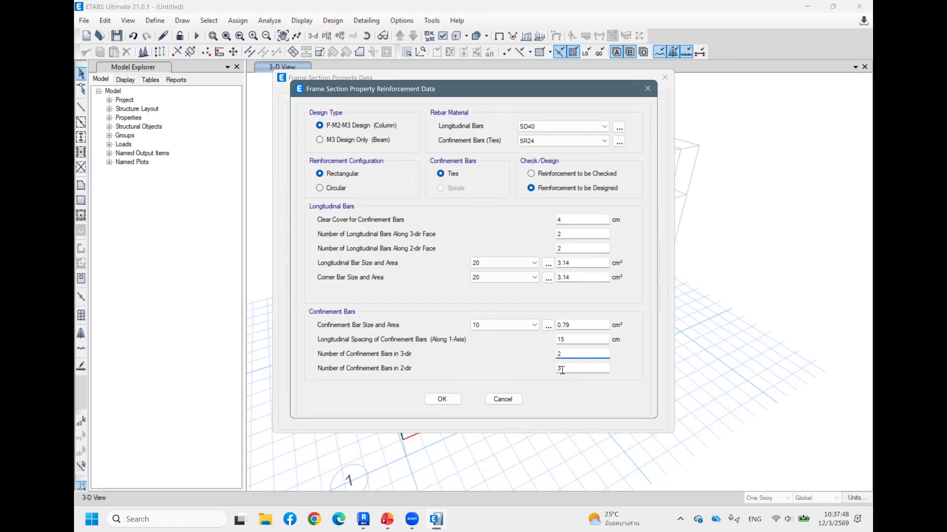
pyautogui.write('2')
pyautogui.click(438, 400)
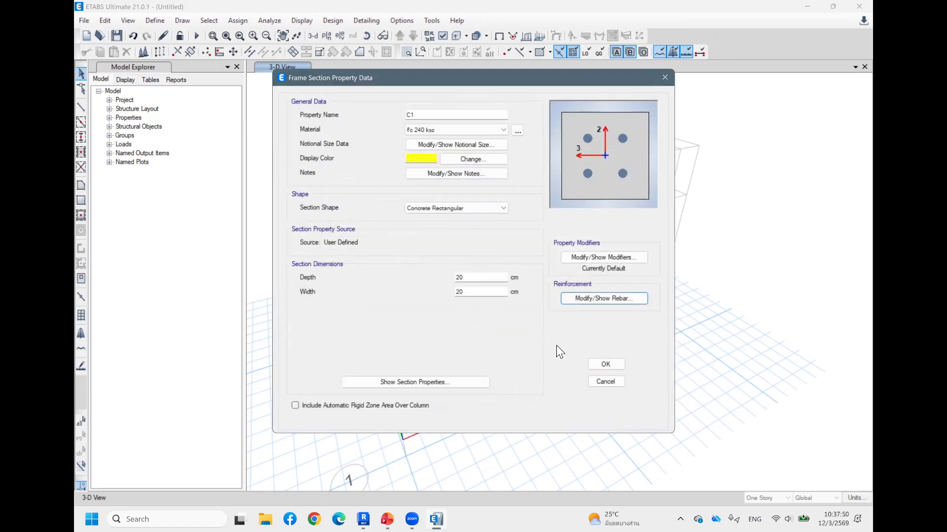
pyautogui.click(599, 366)
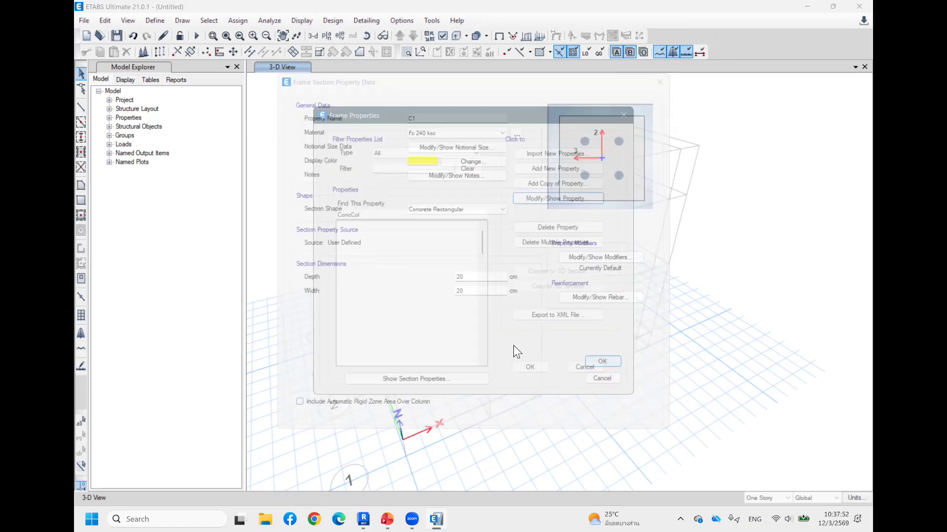
# Add a copy of column section C1 named C2 and accept the frame properties
pyautogui.click(566, 183)
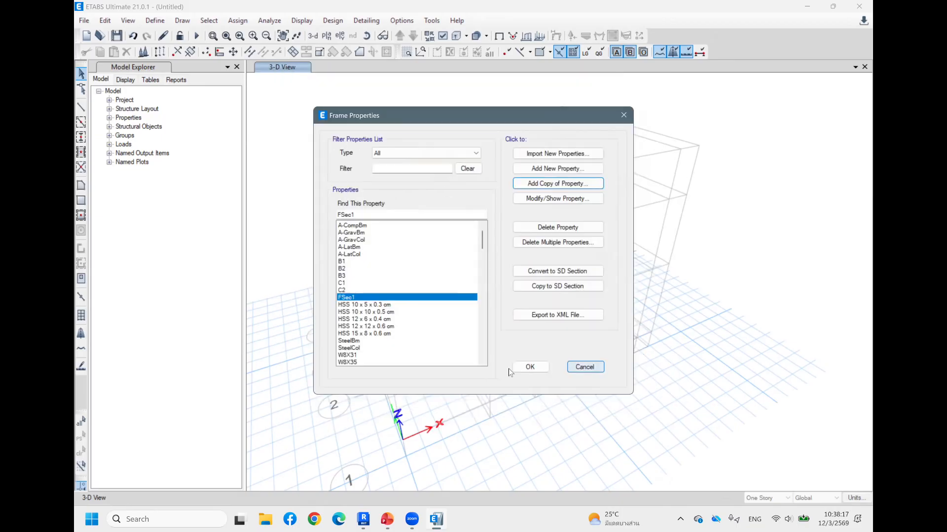
pyautogui.click(521, 369)
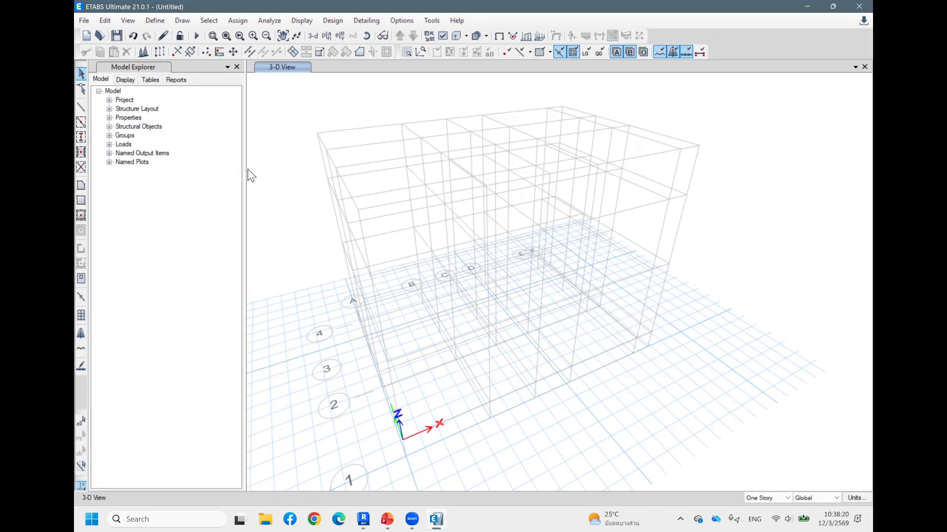
# Switch to PowerPoint to check the slab thicknesses on the Two-story House slide, and return to ETABS
pyautogui.click(150, 21)
pyautogui.moveTo(197, 57)
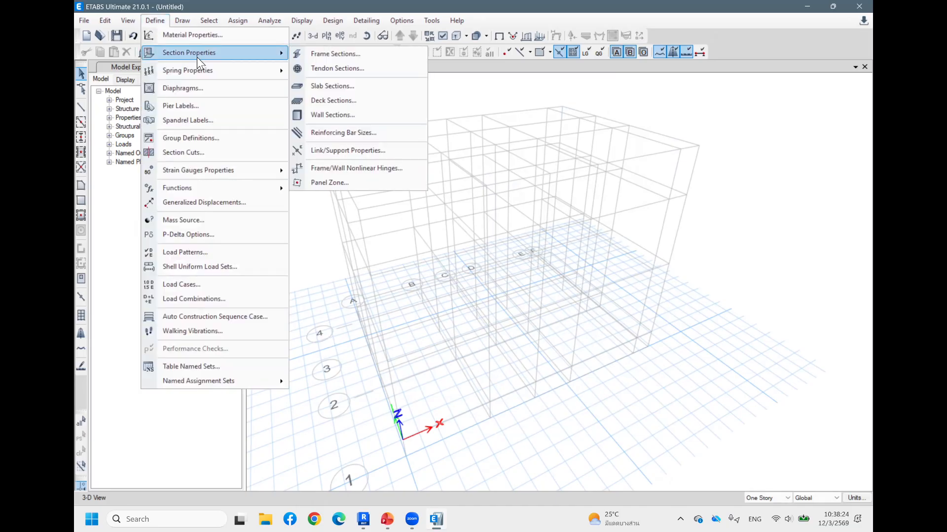
pyautogui.click(387, 519)
pyautogui.click(152, 387)
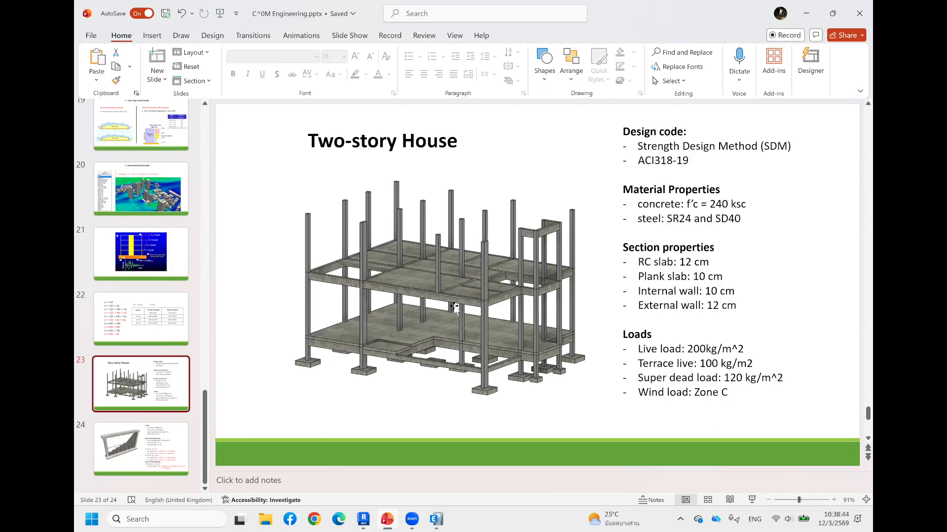
pyautogui.click(436, 516)
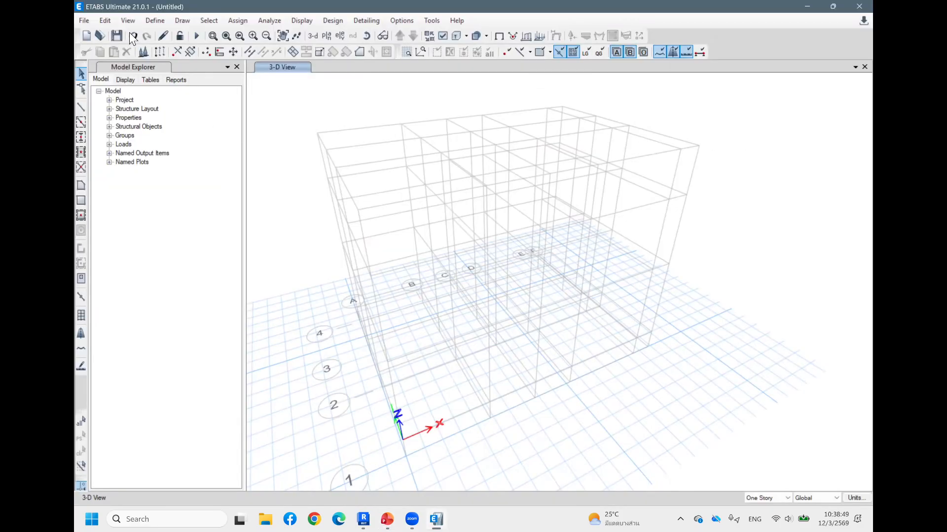
# Rename the Plank1 slab property Plank and set its thickness to 10 cm
pyautogui.click(156, 21)
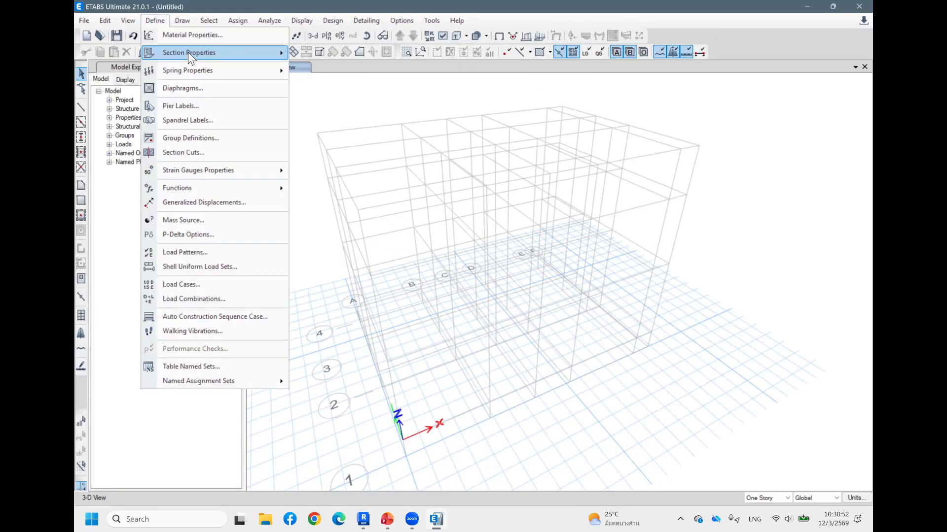
pyautogui.moveTo(188, 53)
pyautogui.click(318, 85)
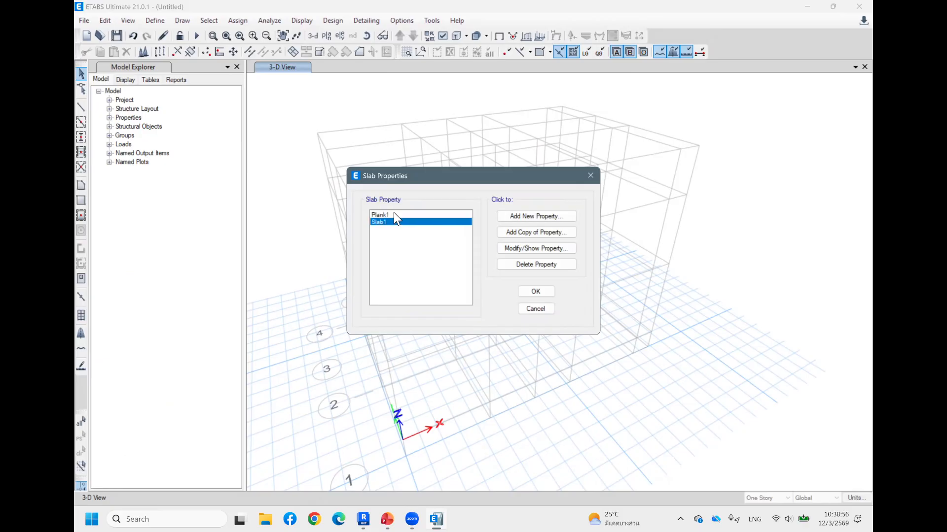
pyautogui.click(384, 222)
pyautogui.click(396, 217)
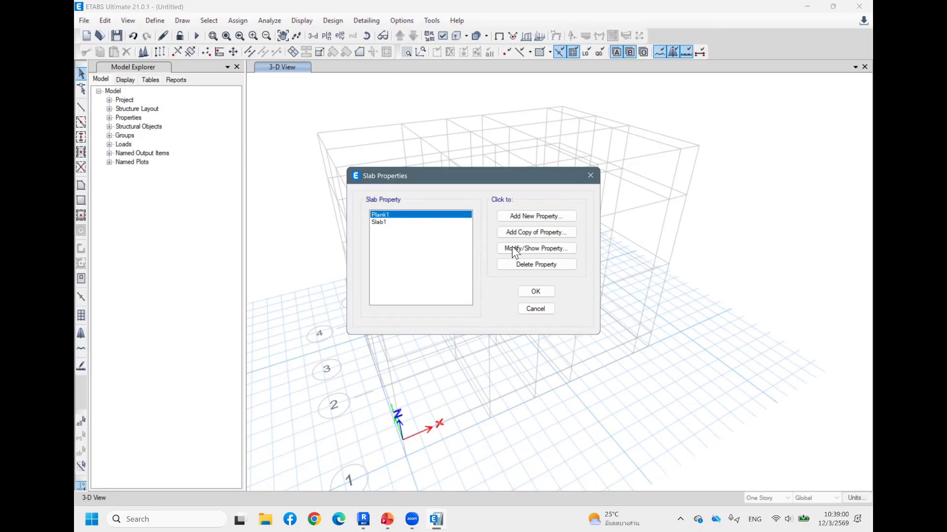
pyautogui.click(540, 250)
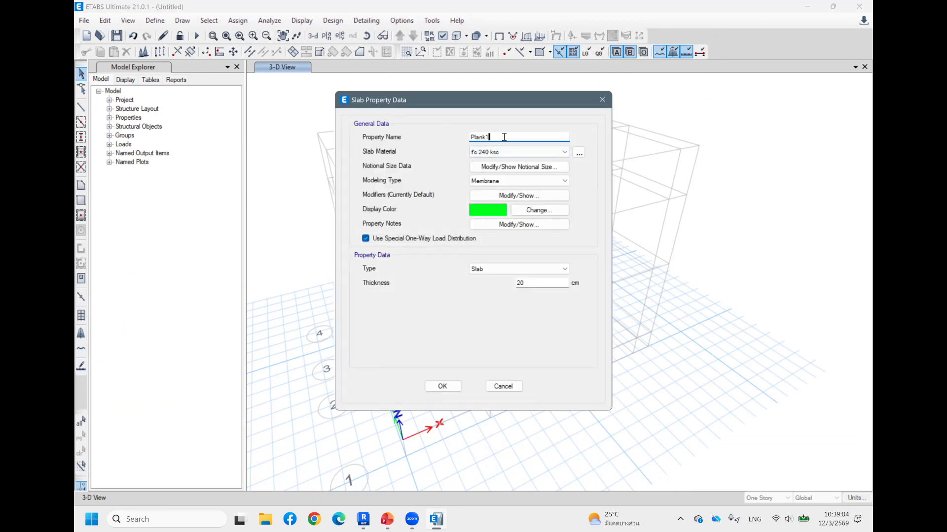
pyautogui.click(504, 137)
pyautogui.press('BackSpace')
pyautogui.moveTo(528, 282); pyautogui.dragTo(490, 288)
pyautogui.write('10')
pyautogui.click(432, 387)
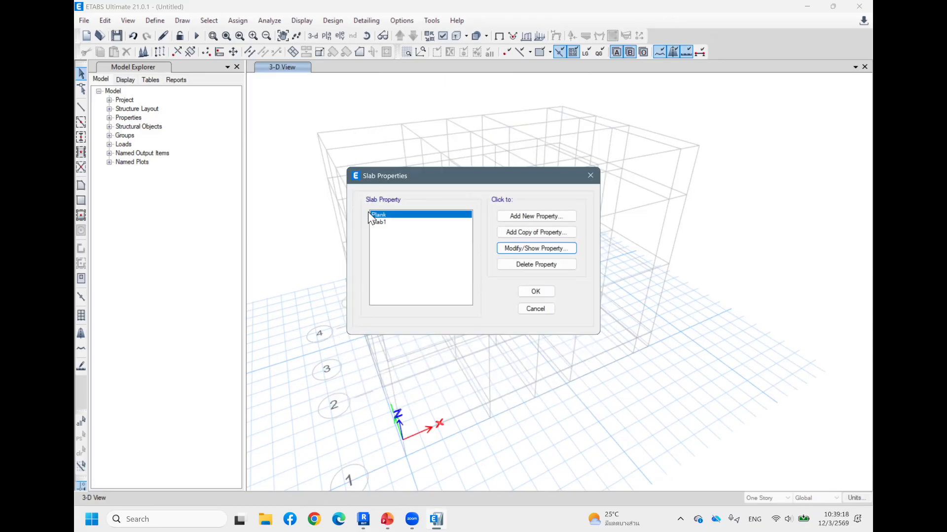
# Rename the Slab1 property RC S1, keeping its modeling type as Shell-Thin
pyautogui.click(387, 222)
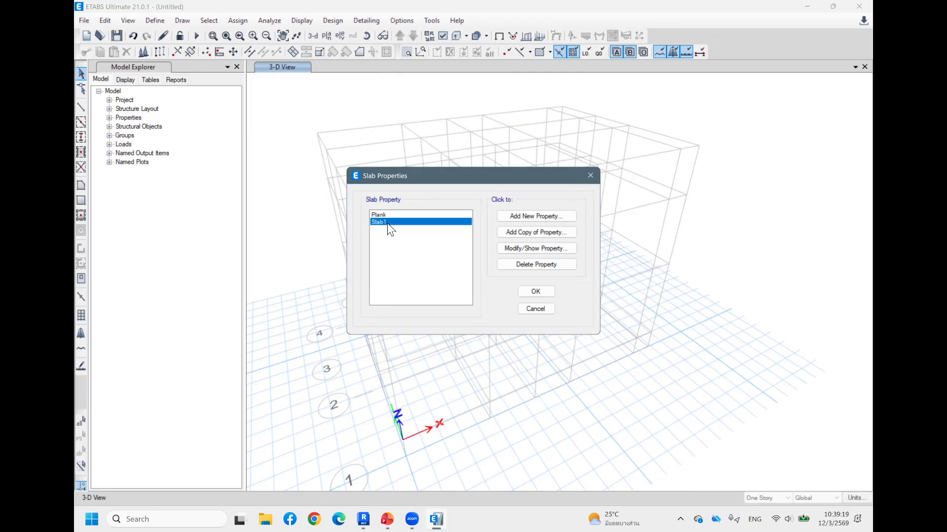
pyautogui.click(533, 248)
pyautogui.moveTo(493, 139); pyautogui.dragTo(461, 147)
pyautogui.write('RC')
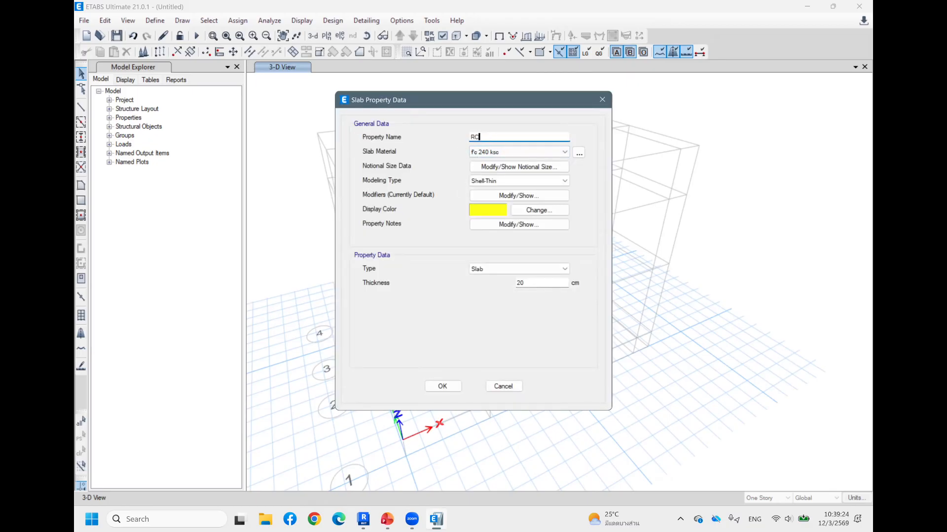
pyautogui.write(' Slab')
pyautogui.press('BackSpace')
pyautogui.press('BackSpace')
pyautogui.press('BackSpace')
pyautogui.write('1')
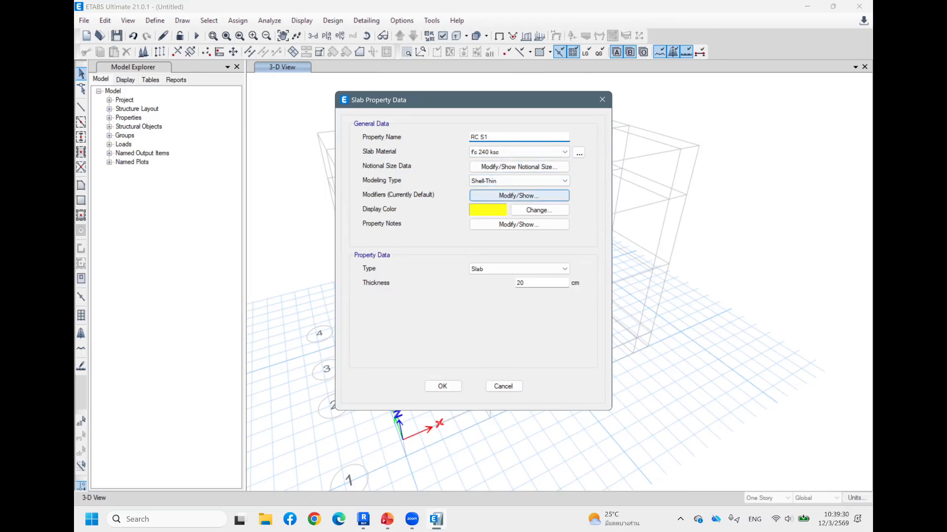
pyautogui.click(496, 181)
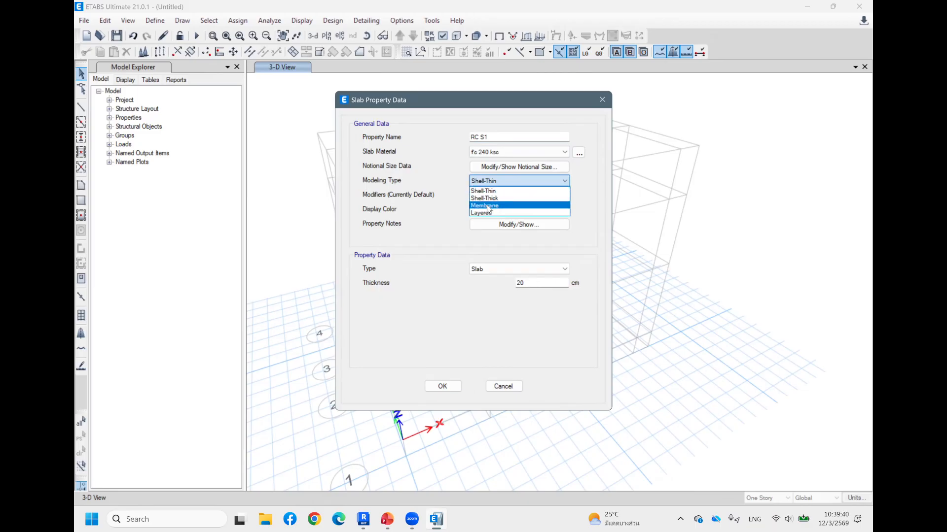
pyautogui.click(512, 179)
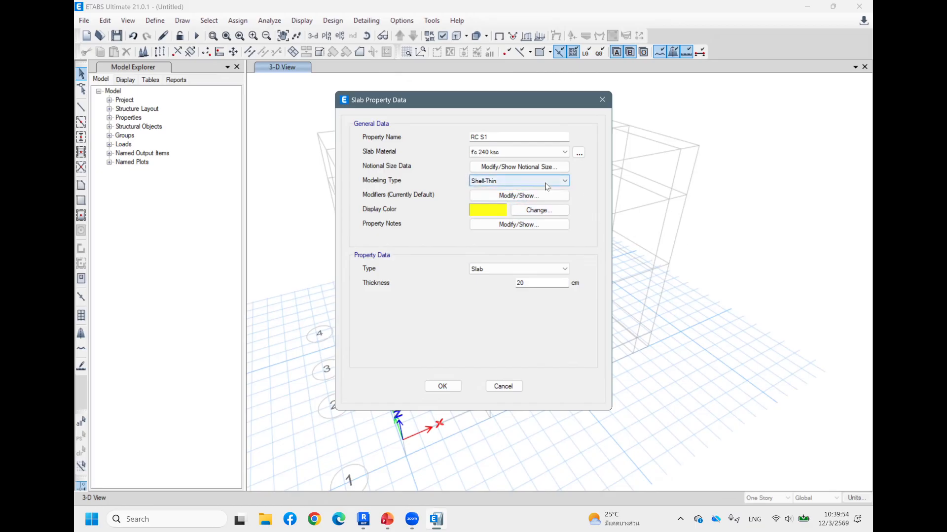
# Set the RC S1 slab's modeling type to Membrane and its thickness to 12 cm, and accept the property
pyautogui.click(520, 182)
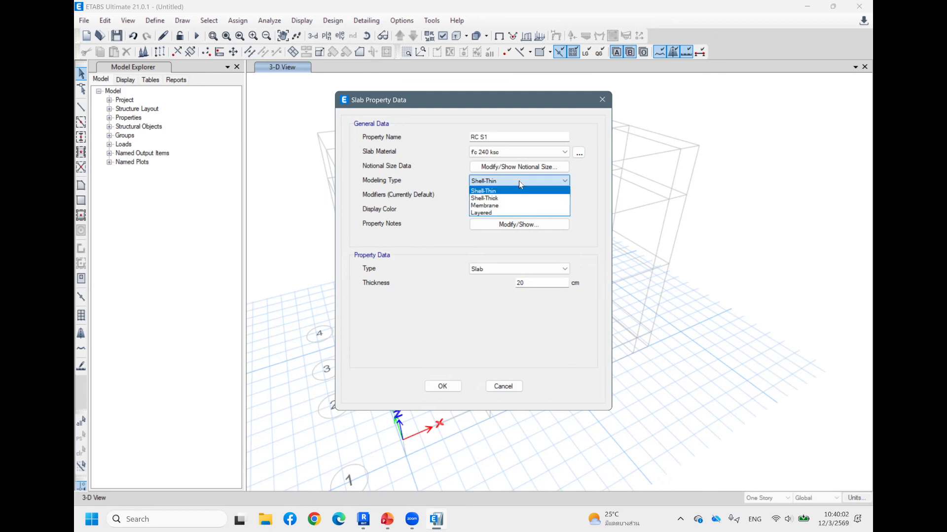
pyautogui.click(490, 206)
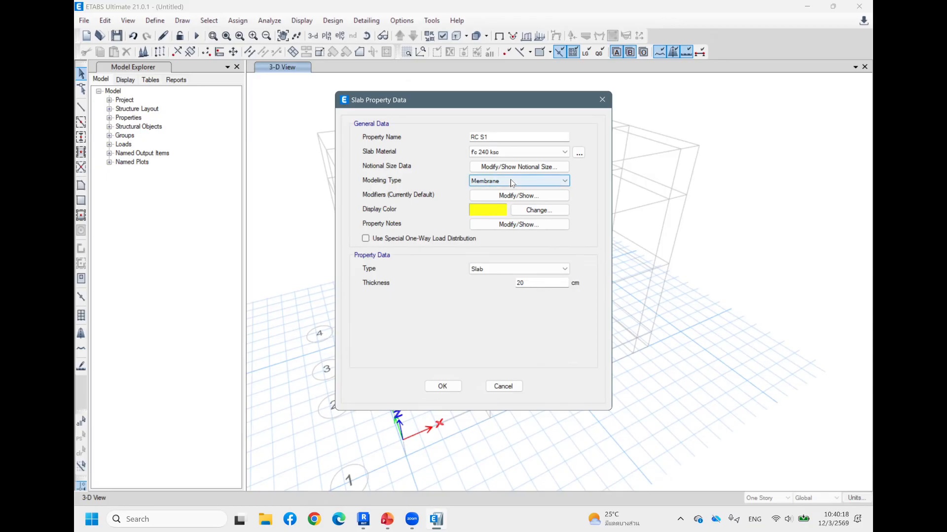
pyautogui.moveTo(536, 282); pyautogui.dragTo(499, 286)
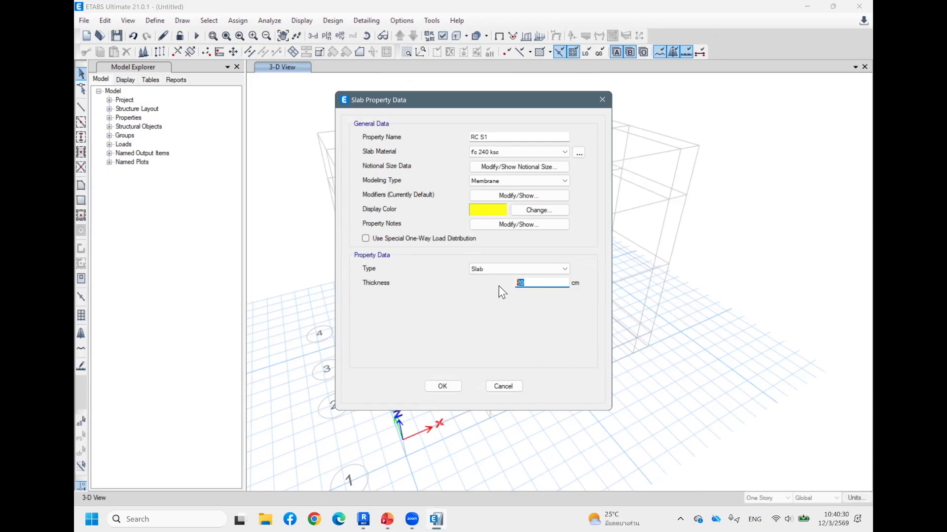
pyautogui.write('12')
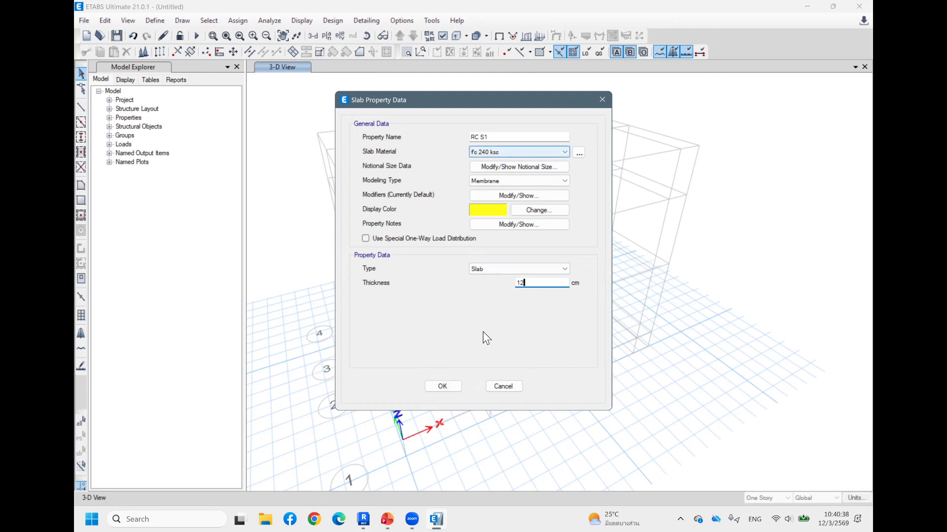
pyautogui.click(443, 386)
pyautogui.click(410, 214)
pyautogui.click(407, 222)
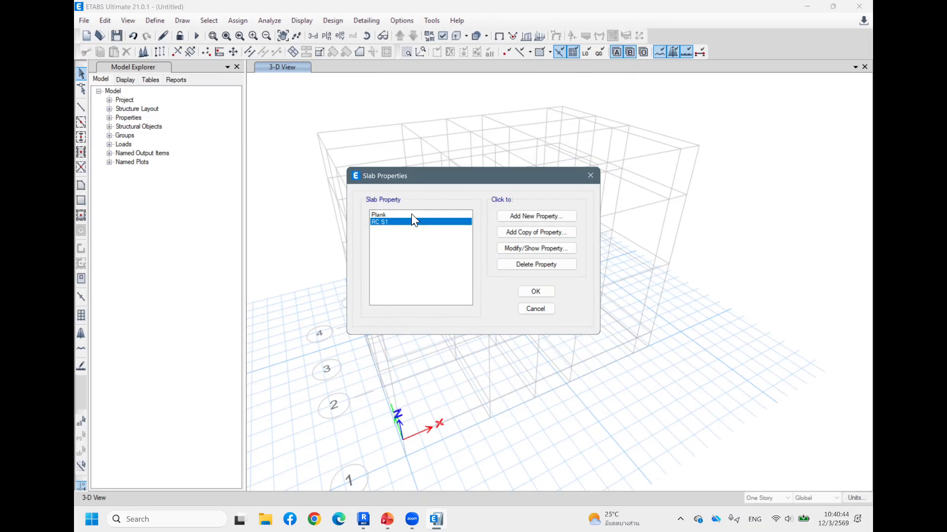
pyautogui.click(411, 214)
pyautogui.click(406, 220)
pyautogui.click(418, 214)
pyautogui.click(414, 218)
pyautogui.click(397, 215)
pyautogui.click(387, 223)
pyautogui.click(395, 215)
pyautogui.click(394, 222)
pyautogui.click(409, 215)
pyautogui.click(397, 221)
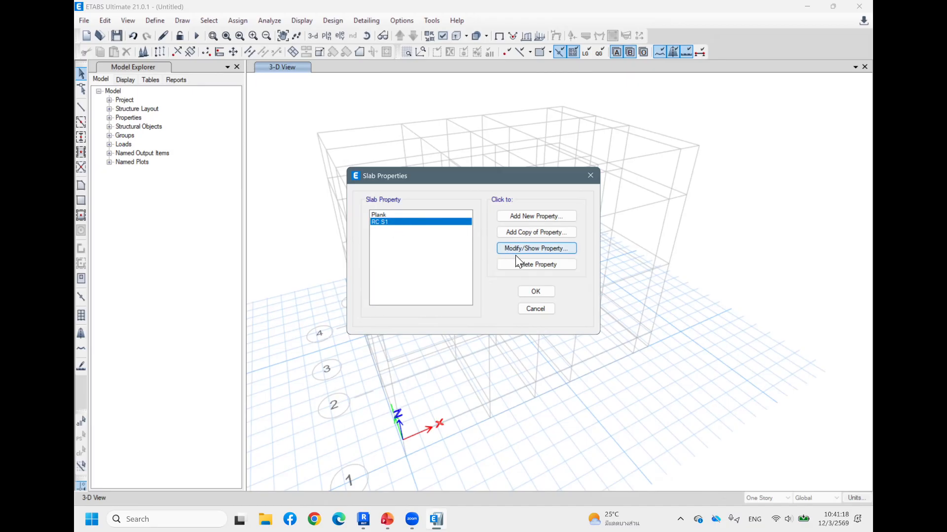
# Add a new slab property named Sheet with Steel as its material and Membrane as its modeling type
pyautogui.click(526, 215)
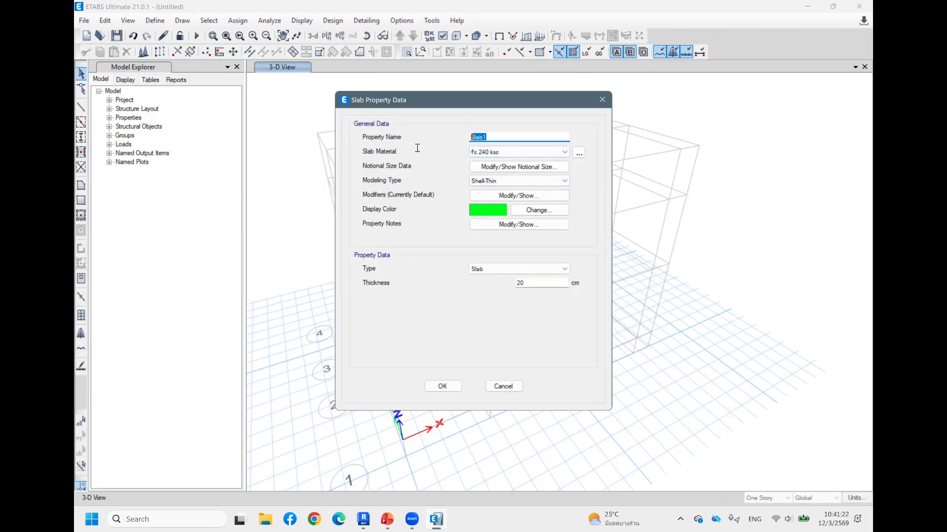
pyautogui.write('Sheet')
pyautogui.click(518, 153)
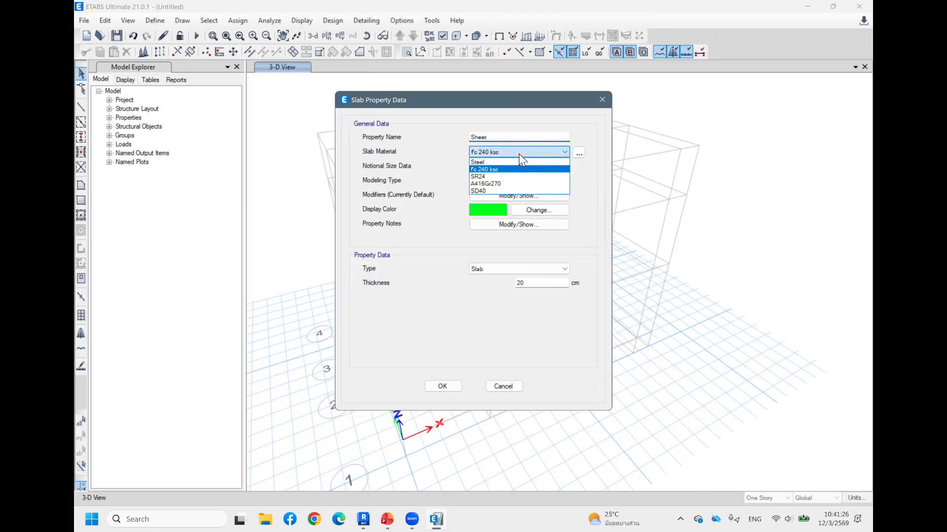
pyautogui.click(490, 161)
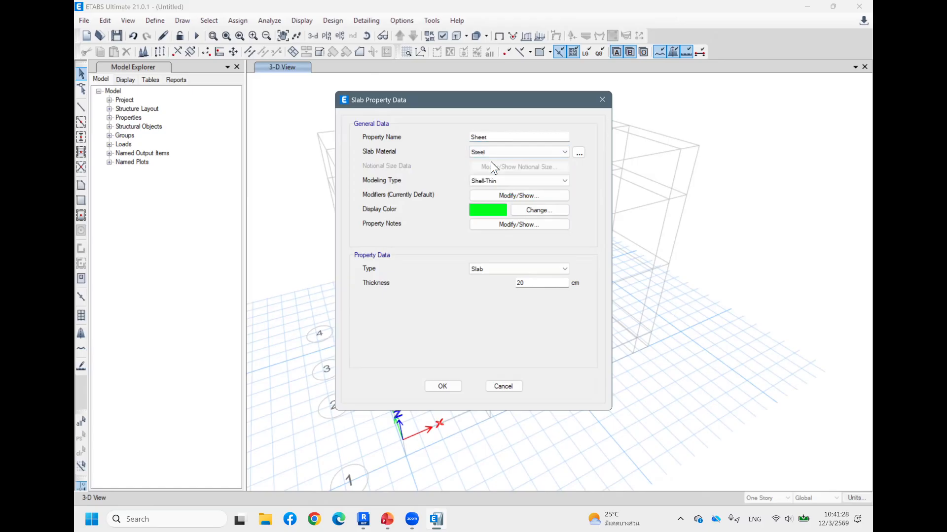
pyautogui.click(525, 182)
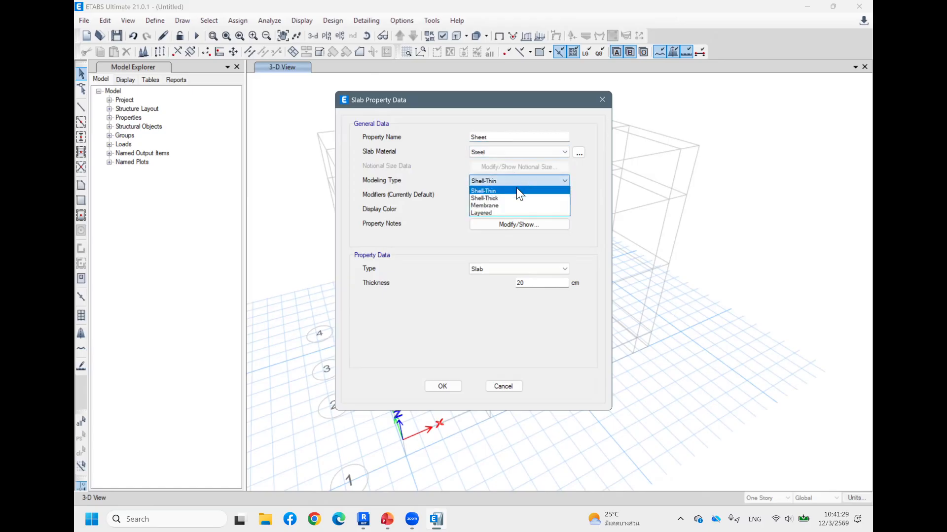
pyautogui.click(495, 206)
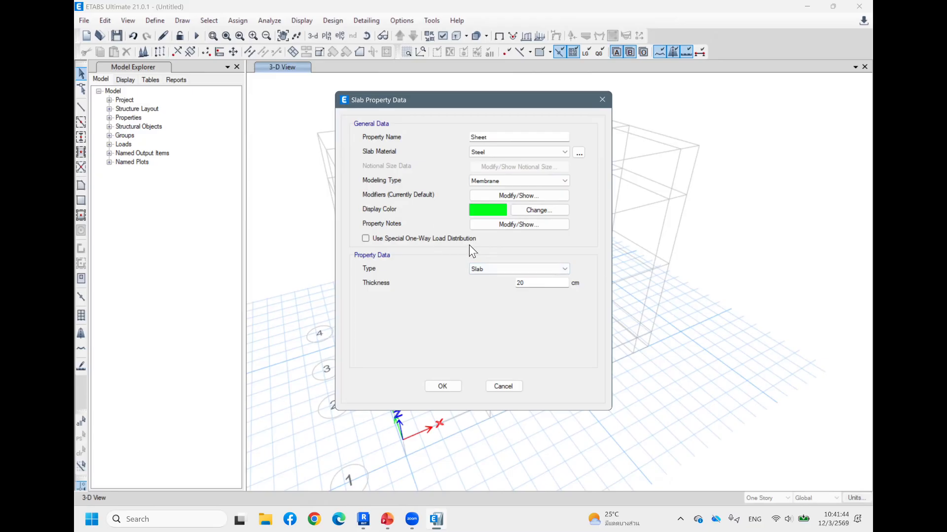
# Set the Sheet slab's thickness to 1 cm and its weight modifier to 0, and accept the property
pyautogui.click(507, 269)
pyautogui.click(507, 269)
pyautogui.doubleClick(531, 285)
pyautogui.write('1')
pyautogui.click(513, 196)
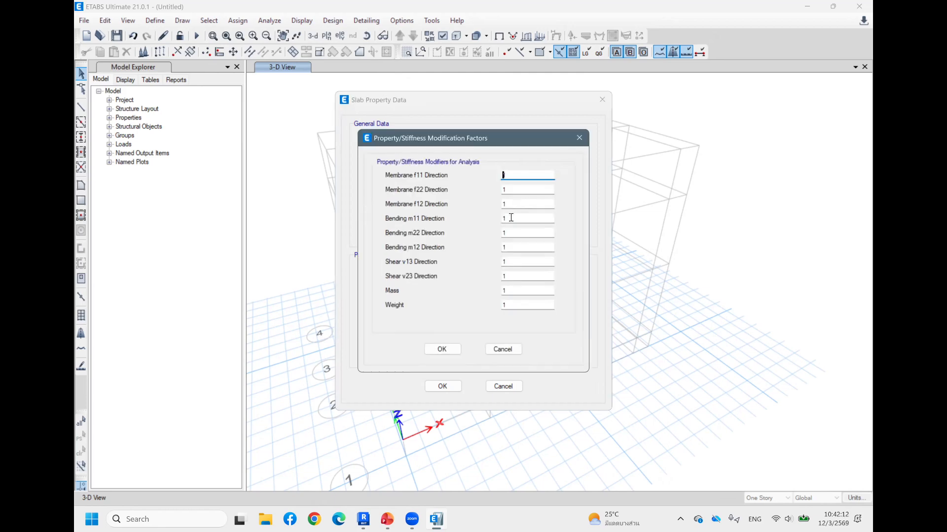
pyautogui.click(514, 303)
pyautogui.write('0')
pyautogui.click(451, 350)
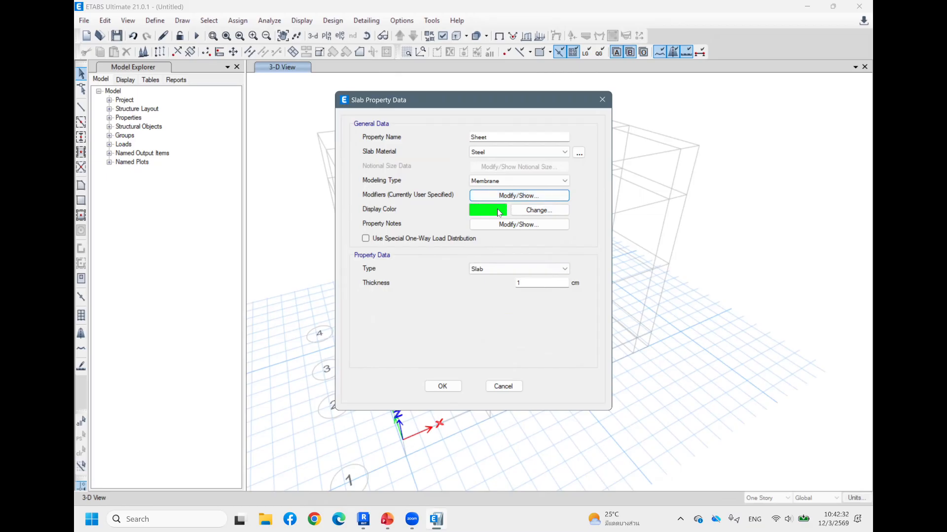
pyautogui.click(431, 387)
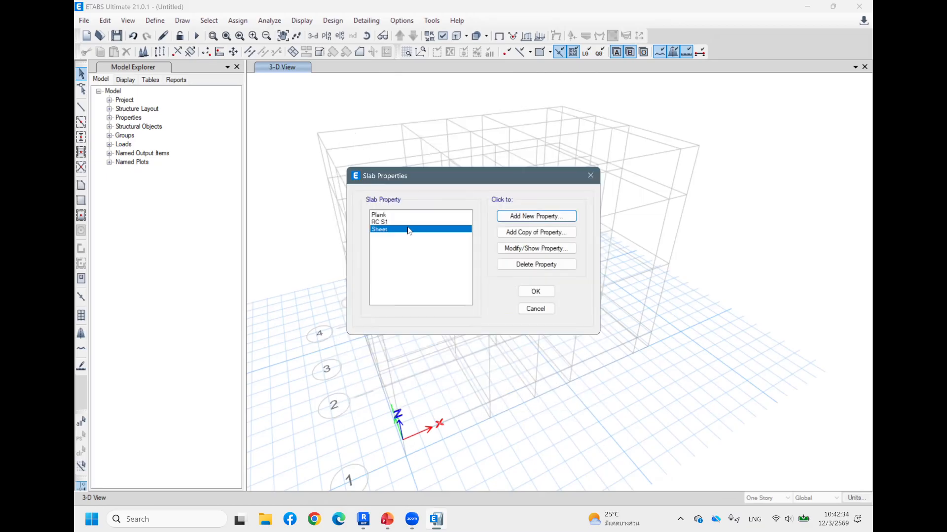
# Accept the slab property list containing Plank, RC S1 and Sheet
pyautogui.click(412, 215)
pyautogui.click(406, 222)
pyautogui.click(404, 229)
pyautogui.click(536, 292)
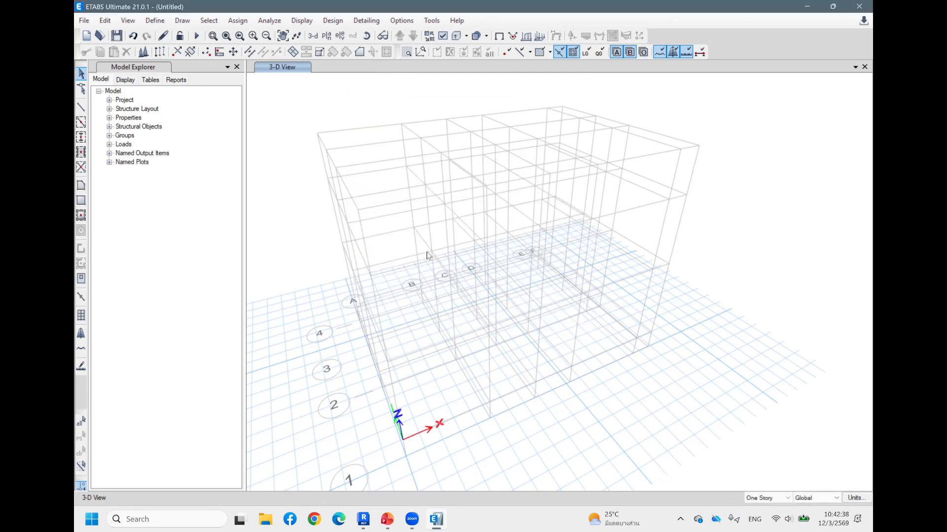
# Switch to Revit to check the two-story building's 3D column layout, and return to ETABS
pyautogui.keyDown('shift'); pyautogui.moveTo(678, 326); pyautogui.dragTo(381, 334, button='middle'); pyautogui.keyUp('shift')
pyautogui.scroll(-3, 737, 322)
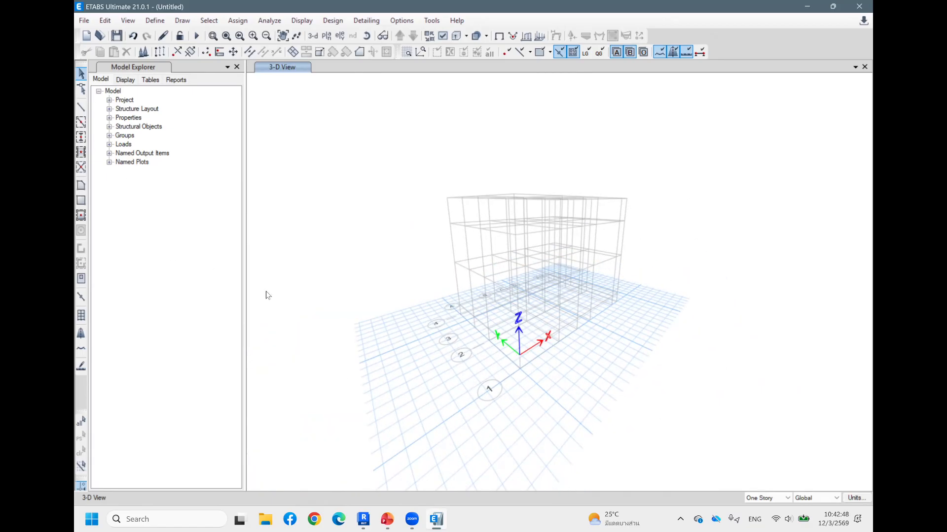
pyautogui.click(366, 520)
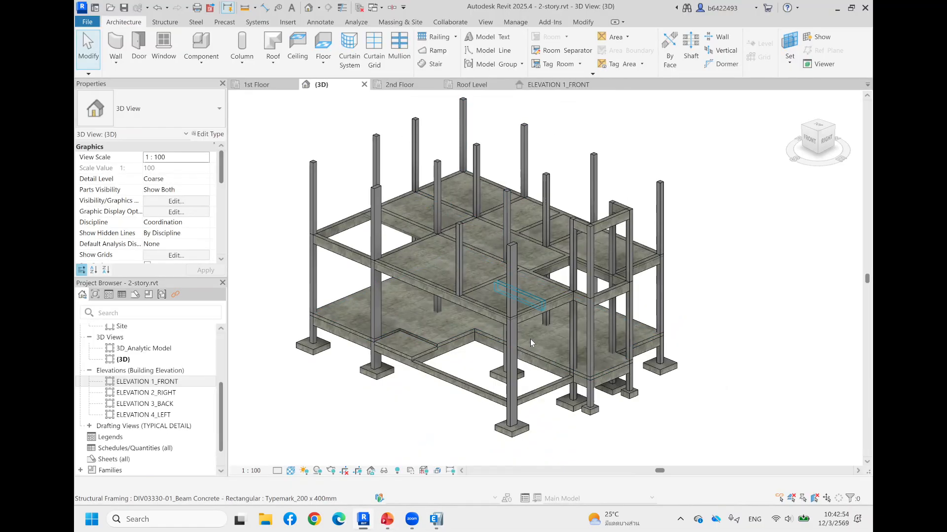
pyautogui.click(434, 520)
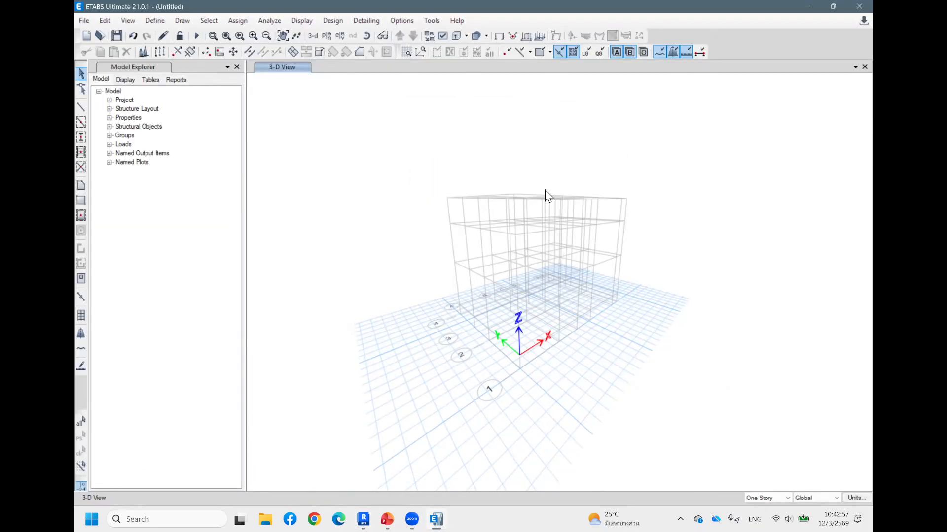
# Quick-draw A-LatCol columns at all grid intersections through every story, and leave the drawing mode
pyautogui.click(81, 139)
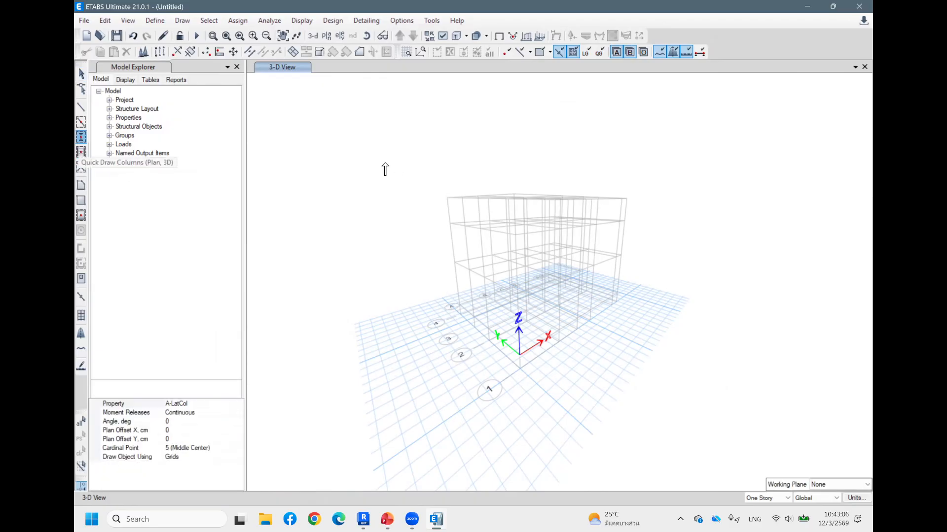
pyautogui.moveTo(362, 152)
pyautogui.mouseDown()
pyautogui.moveTo(414, 205)
pyautogui.moveTo(643, 362)
pyautogui.moveTo(725, 399)
pyautogui.mouseUp()
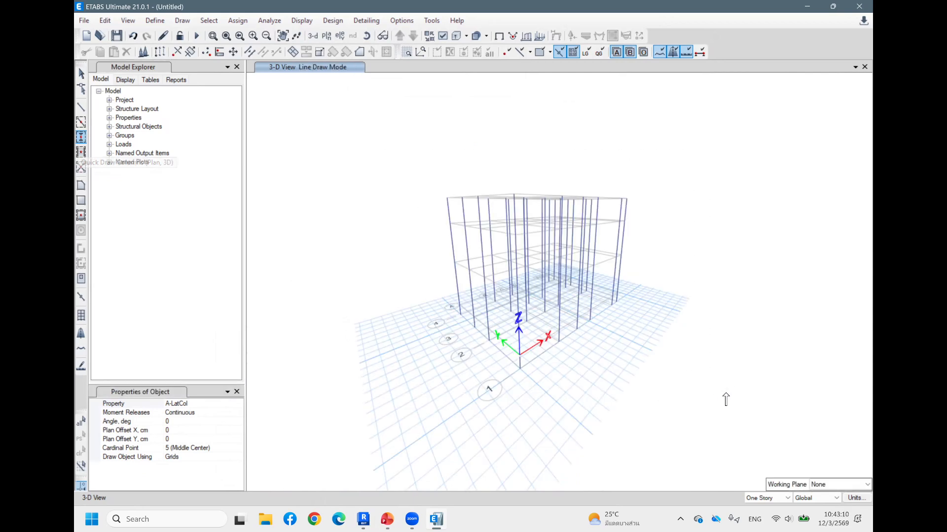
pyautogui.keyDown('shift'); pyautogui.moveTo(668, 217); pyautogui.dragTo(495, 354, button='middle'); pyautogui.keyUp('shift')
pyautogui.moveTo(543, 244)
pyautogui.keyDown('shift'); pyautogui.mouseDown(button='middle')
pyautogui.moveTo(572, 287)
pyautogui.moveTo(533, 255)
pyautogui.mouseUp(button='middle'); pyautogui.keyUp('shift')
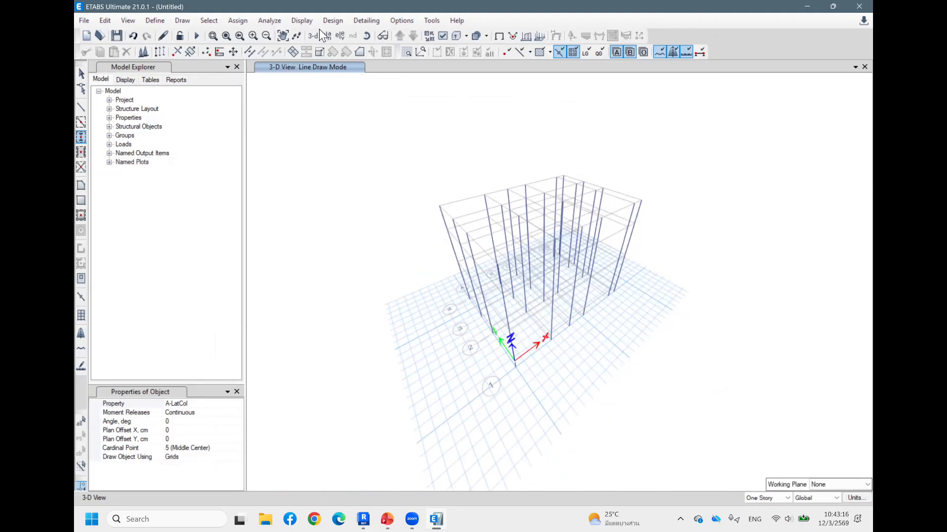
pyautogui.moveTo(561, 286)
pyautogui.keyDown('shift'); pyautogui.mouseDown(button='middle')
pyautogui.moveTo(570, 264)
pyautogui.moveTo(561, 280)
pyautogui.mouseUp(button='middle'); pyautogui.keyUp('shift')
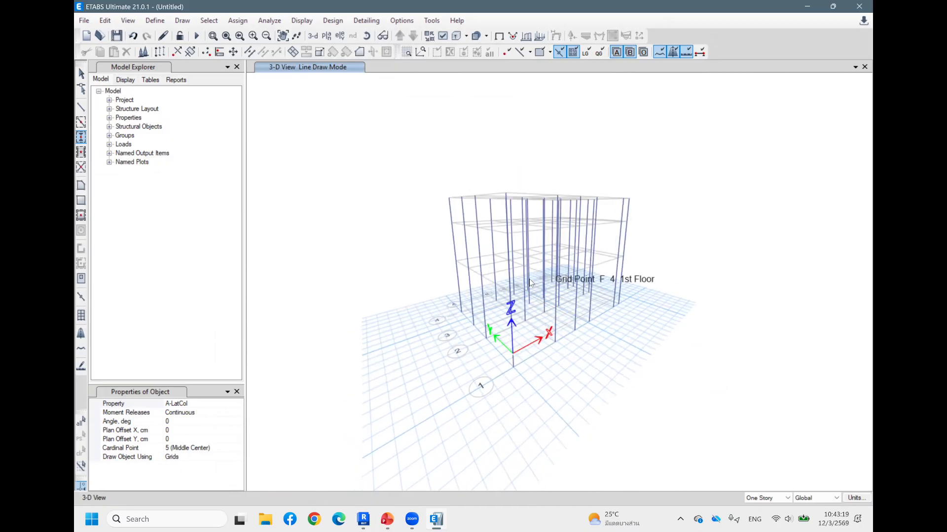
pyautogui.moveTo(400, 156); pyautogui.dragTo(658, 211)
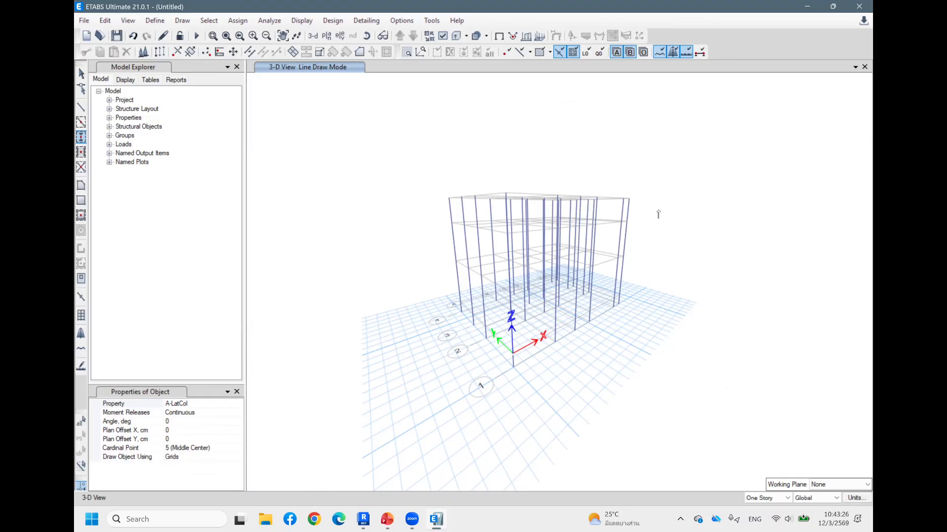
pyautogui.press('Escape')
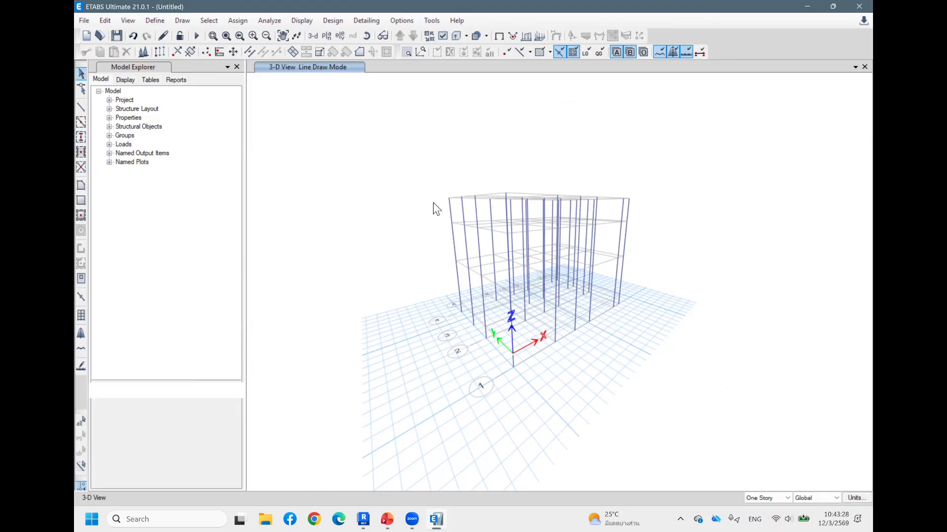
# Delete the columns in the top story of the model
pyautogui.moveTo(358, 163); pyautogui.dragTo(704, 216)
pyautogui.press('Delete')
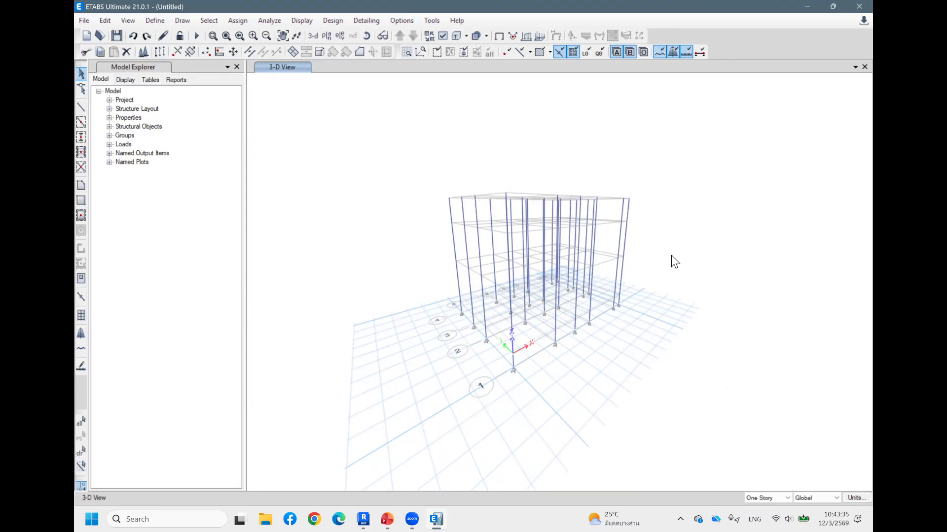
pyautogui.keyDown('shift'); pyautogui.moveTo(718, 284); pyautogui.dragTo(365, 146, button='middle'); pyautogui.keyUp('shift')
pyautogui.moveTo(561, 219); pyautogui.dragTo(393, 117)
pyautogui.moveTo(347, 96); pyautogui.dragTo(348, 98)
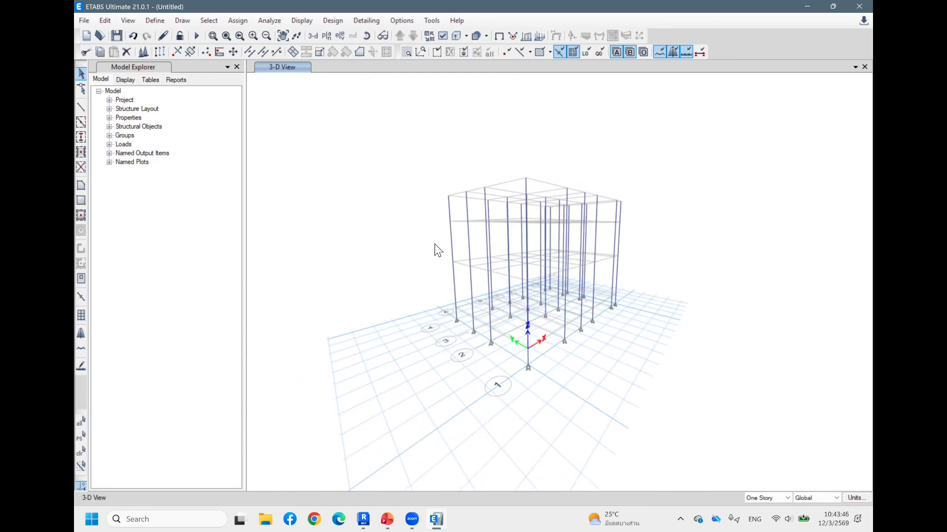
# Delete the columns on grid line 1 at grid lines C and D
pyautogui.keyDown('shift'); pyautogui.moveTo(697, 228); pyautogui.dragTo(547, 339, button='middle'); pyautogui.keyUp('shift')
pyautogui.scroll(4, 550, 345)
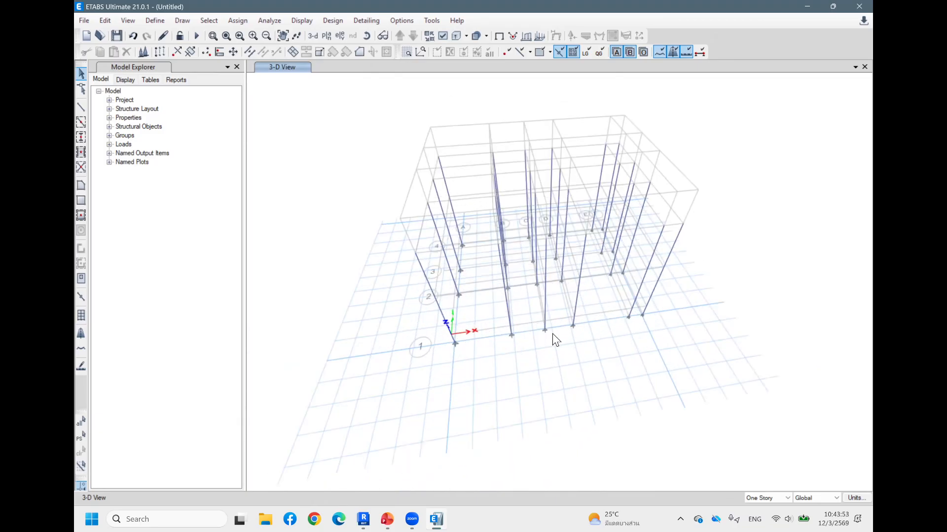
pyautogui.moveTo(636, 355); pyautogui.dragTo(519, 277)
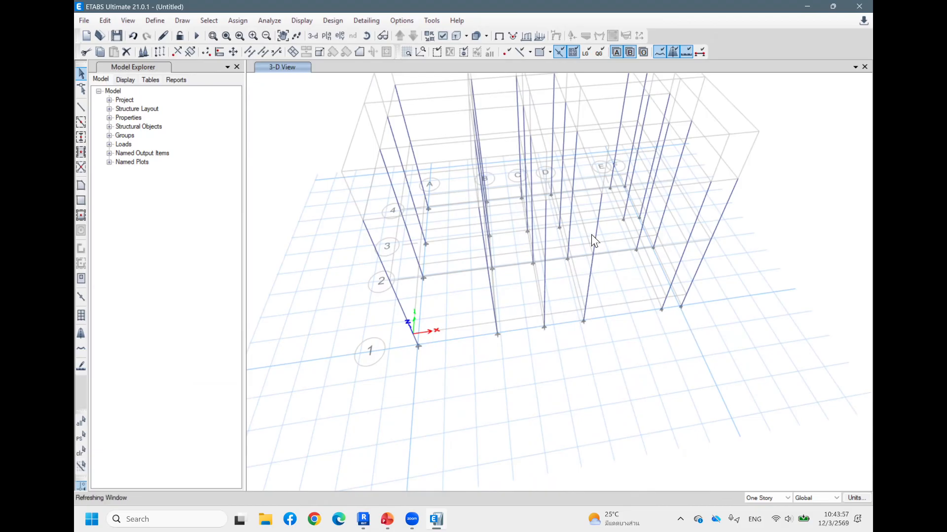
pyautogui.press('Delete')
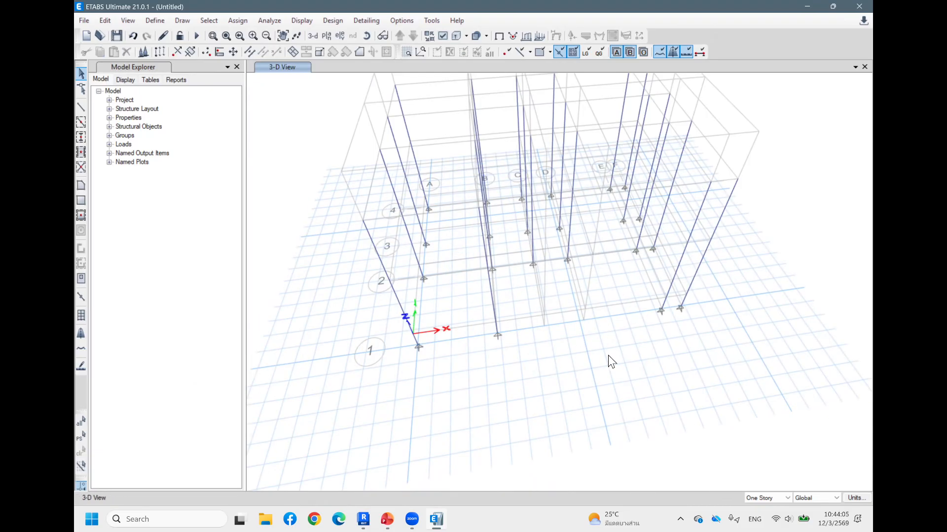
# Set the story selection mode to All Stories and delete the column at grid F-1 through all stories
pyautogui.keyDown('shift'); pyautogui.moveTo(608, 355); pyautogui.dragTo(673, 315, button='middle'); pyautogui.keyUp('shift')
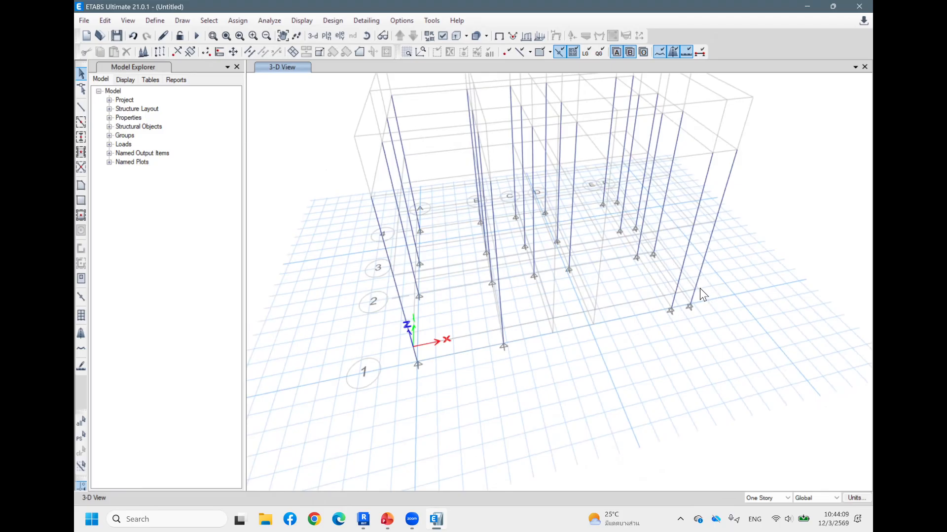
pyautogui.click(767, 498)
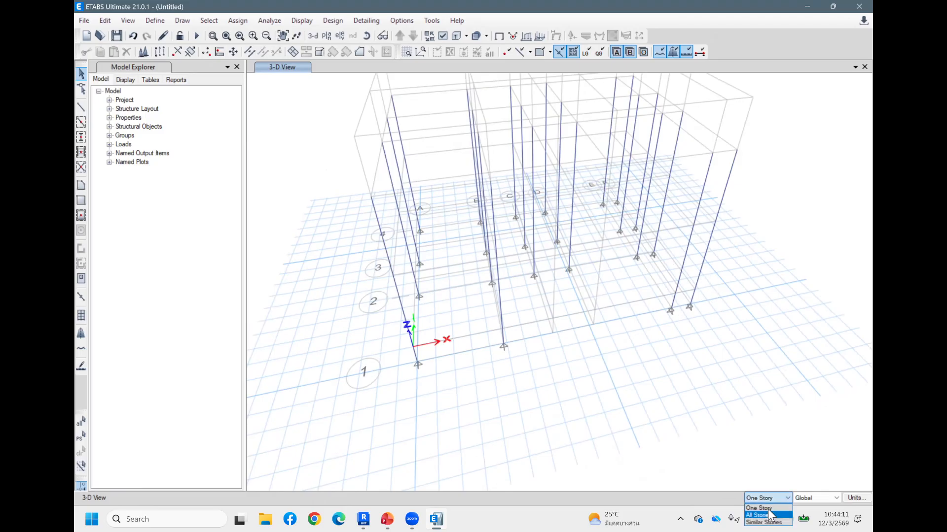
pyautogui.click(768, 509)
pyautogui.click(733, 169)
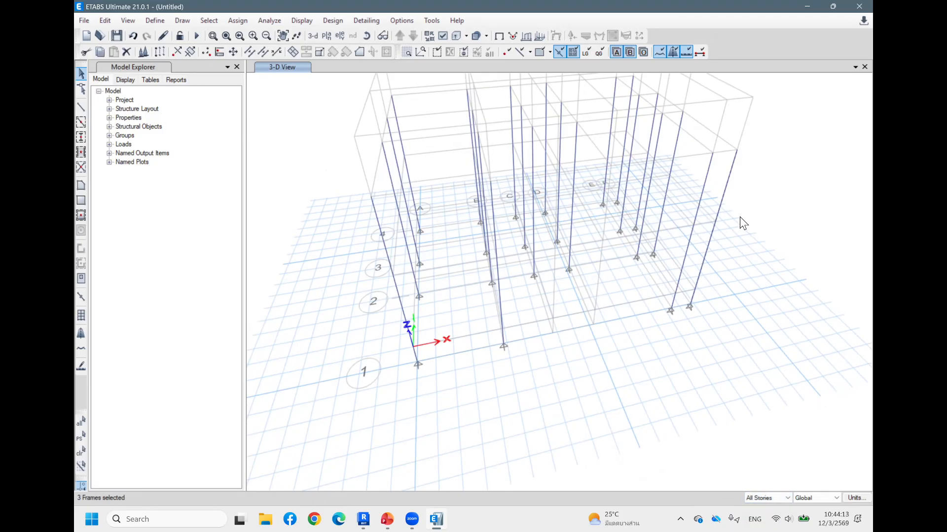
pyautogui.press('Delete')
# Delete the columns along grid line C at grid lines 2, 3 and 4 through all stories
pyautogui.keyDown('shift'); pyautogui.moveTo(552, 244); pyautogui.dragTo(534, 212, button='middle'); pyautogui.keyUp('shift')
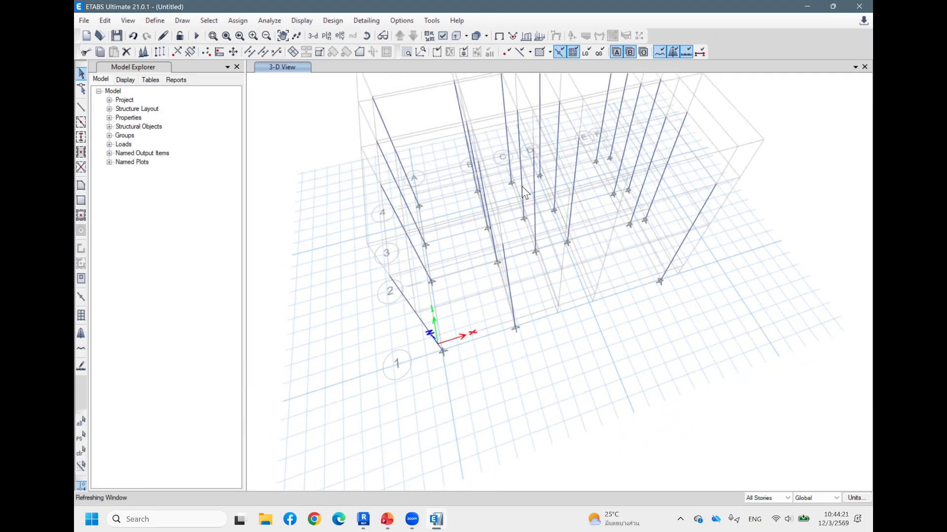
pyautogui.click(534, 186)
pyautogui.press('Delete')
pyautogui.click(522, 173)
pyautogui.press('Delete')
pyautogui.click(508, 146)
pyautogui.press('Delete')
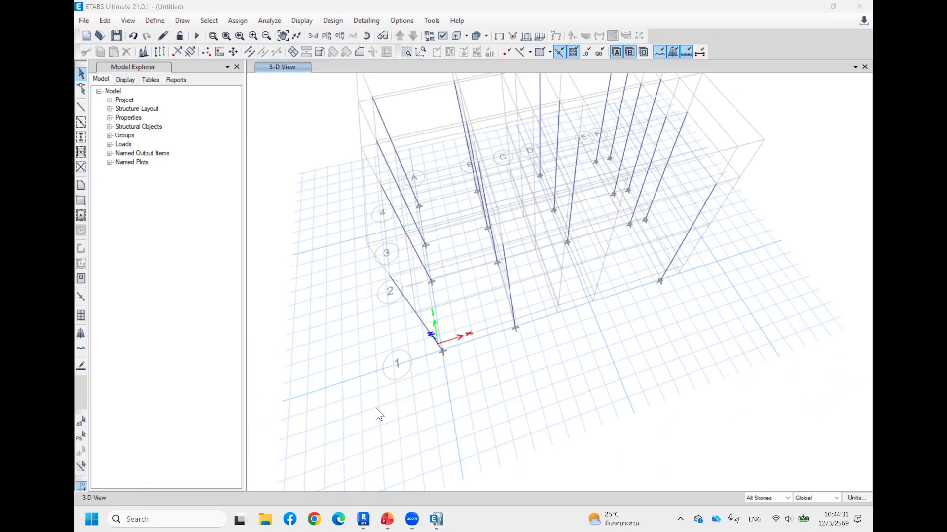
# Switch to Revit and open the 1st Floor structural plan to check the column layout
pyautogui.moveTo(363, 510)
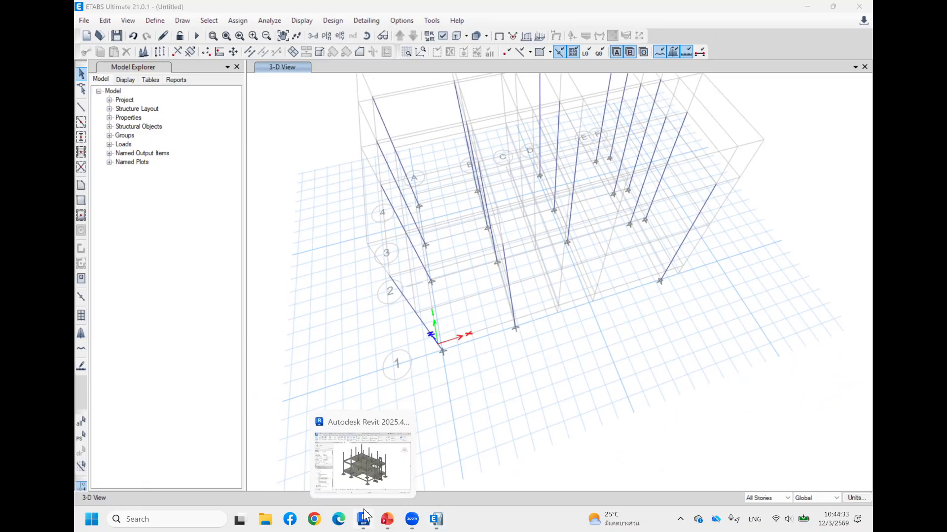
pyautogui.click(623, 99)
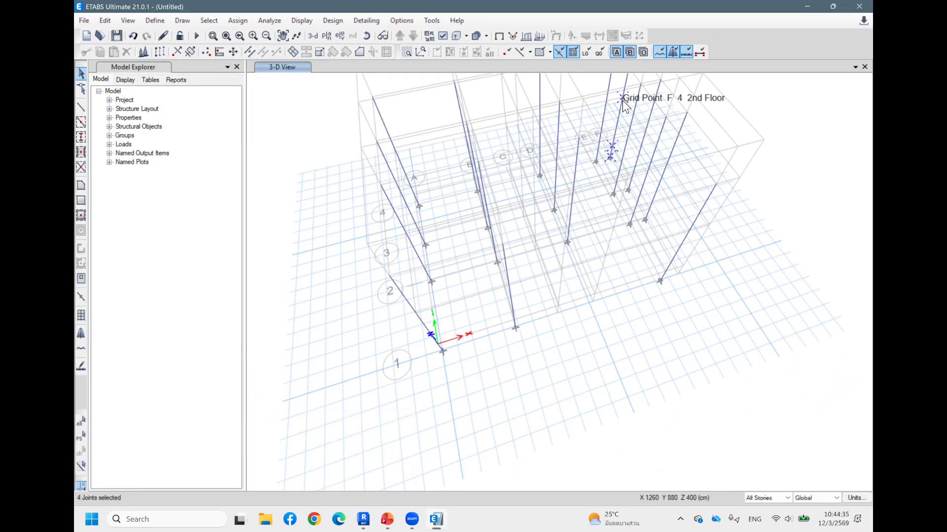
pyautogui.click(622, 100)
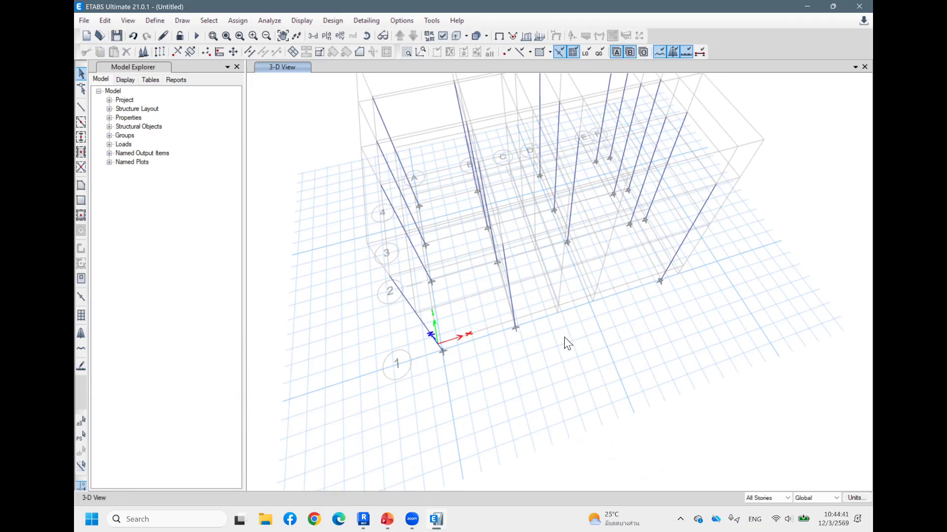
pyautogui.click(368, 510)
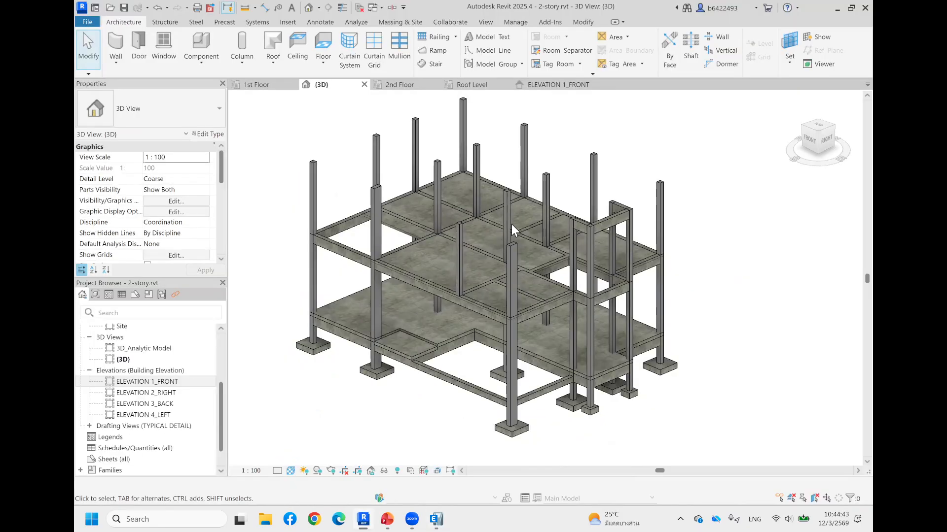
pyautogui.click(258, 86)
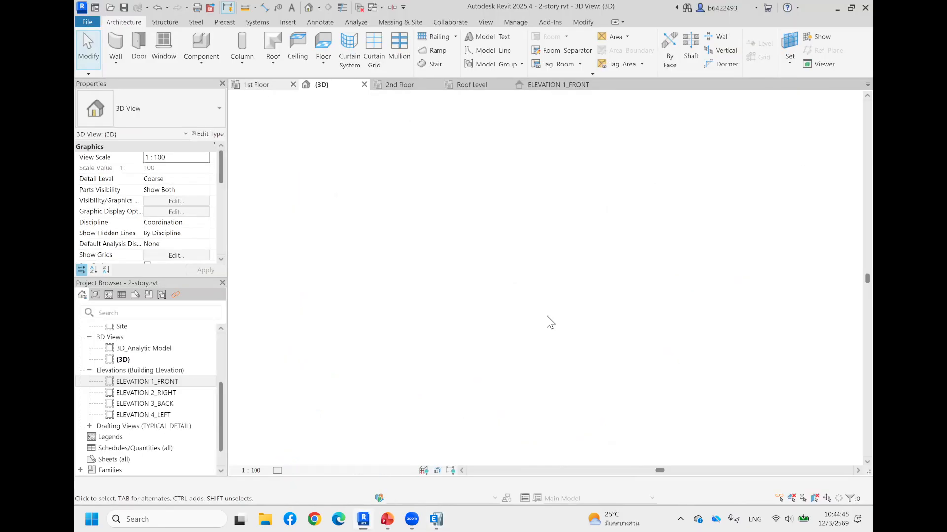
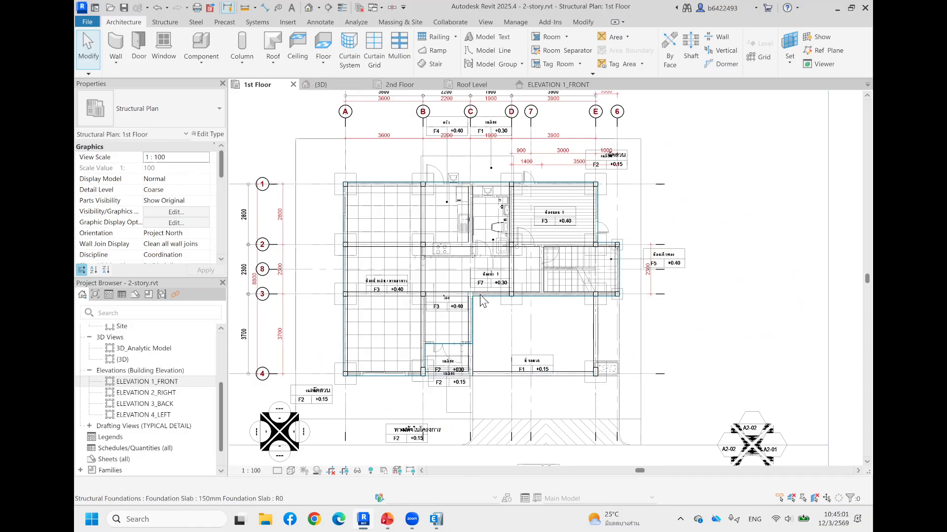
# Switch back to ETABS, select all the columns in the 3-D view and assign them frame section C1
pyautogui.click(436, 516)
pyautogui.moveTo(629, 273)
pyautogui.keyDown('shift'); pyautogui.mouseDown(button='middle')
pyautogui.moveTo(534, 303)
pyautogui.moveTo(558, 327)
pyautogui.moveTo(619, 257)
pyautogui.moveTo(656, 351)
pyautogui.moveTo(653, 324)
pyautogui.mouseUp(button='middle'); pyautogui.keyUp('shift')
pyautogui.scroll(-3, 653, 325)
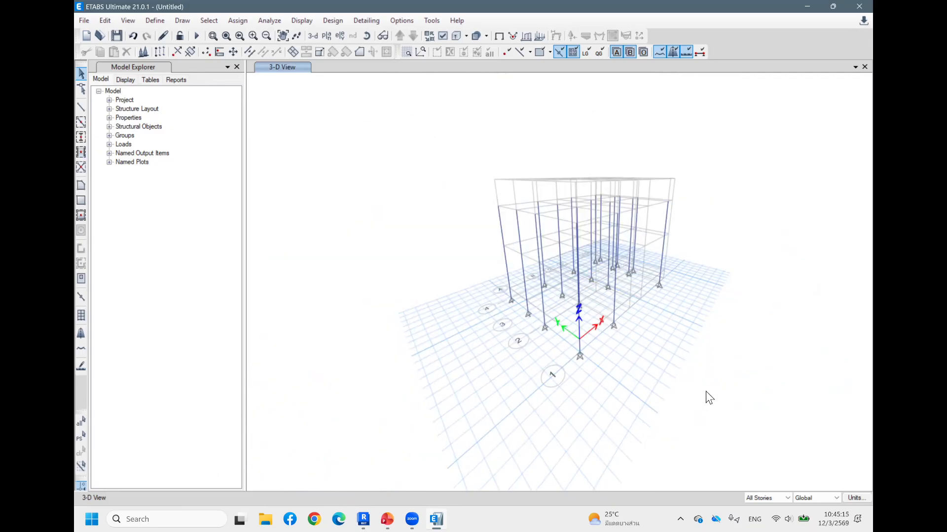
pyautogui.moveTo(415, 129); pyautogui.dragTo(430, 126)
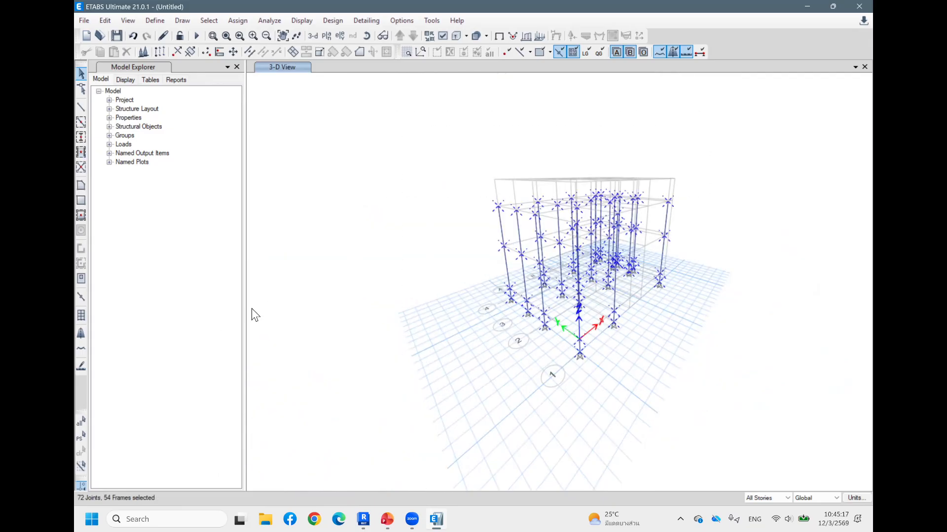
pyautogui.click(232, 20)
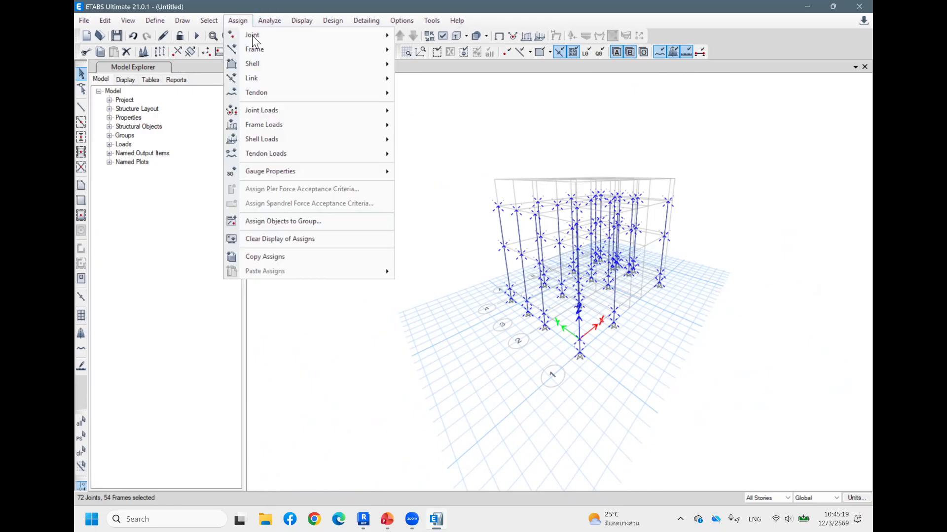
pyautogui.moveTo(375, 49)
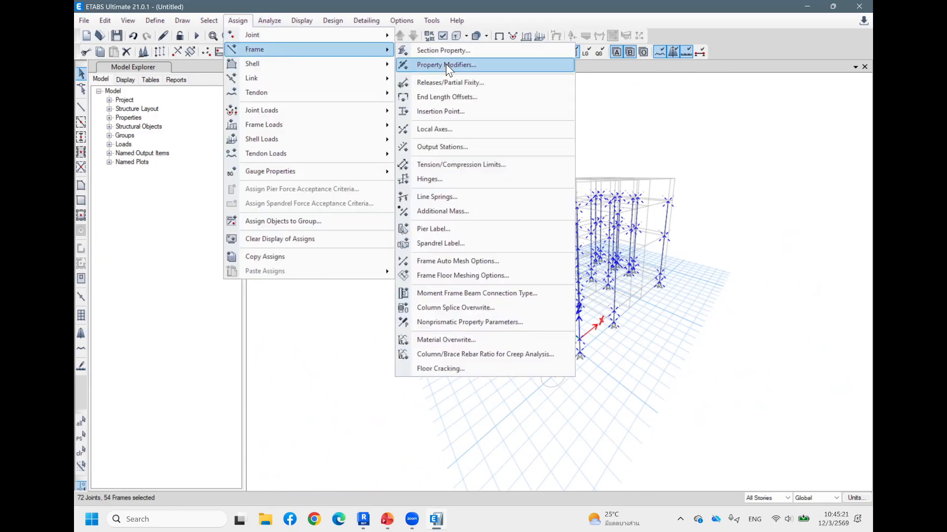
pyautogui.click(463, 54)
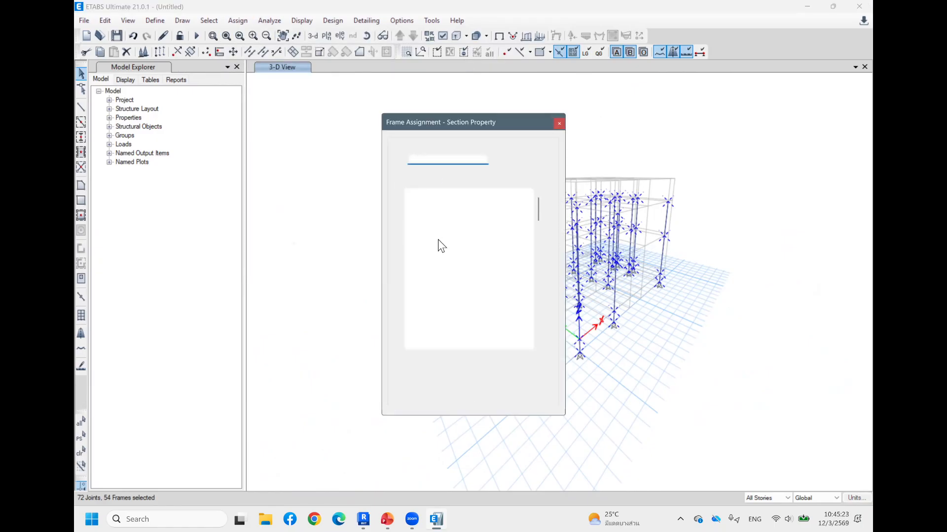
pyautogui.click(421, 250)
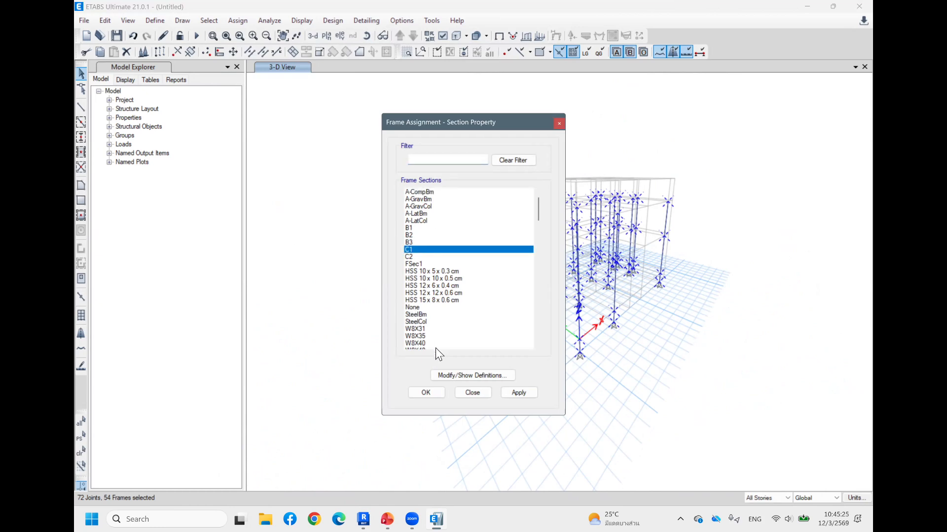
pyautogui.click(412, 395)
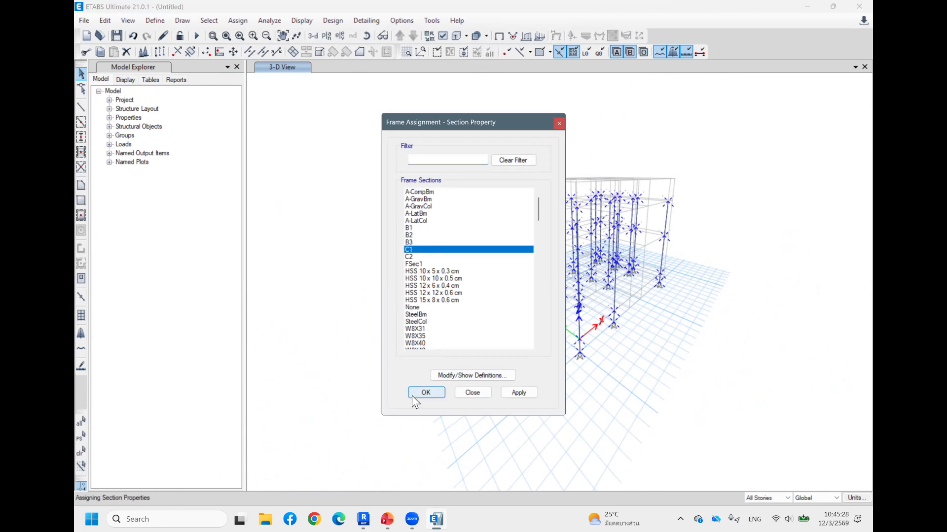
pyautogui.click(469, 392)
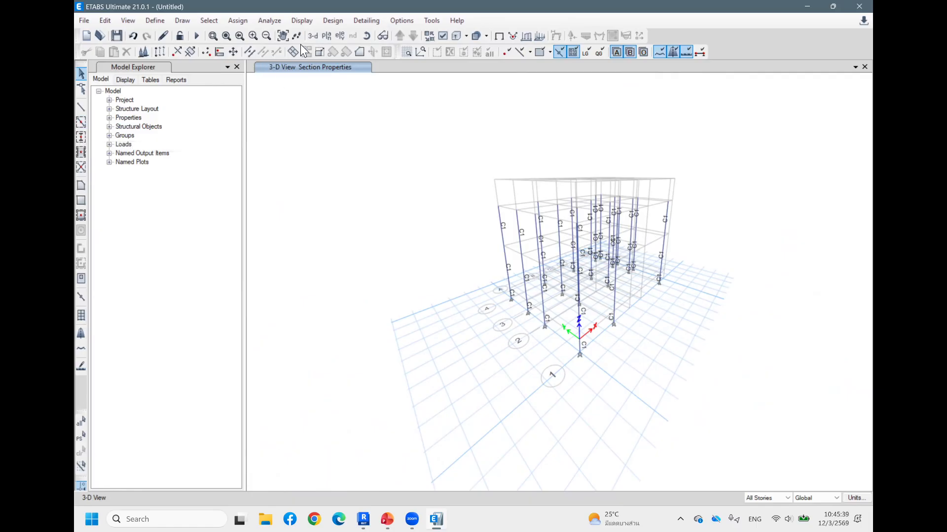
# Show the 1st Floor plan view and set the story drawing and selection mode to One Story
pyautogui.click(326, 36)
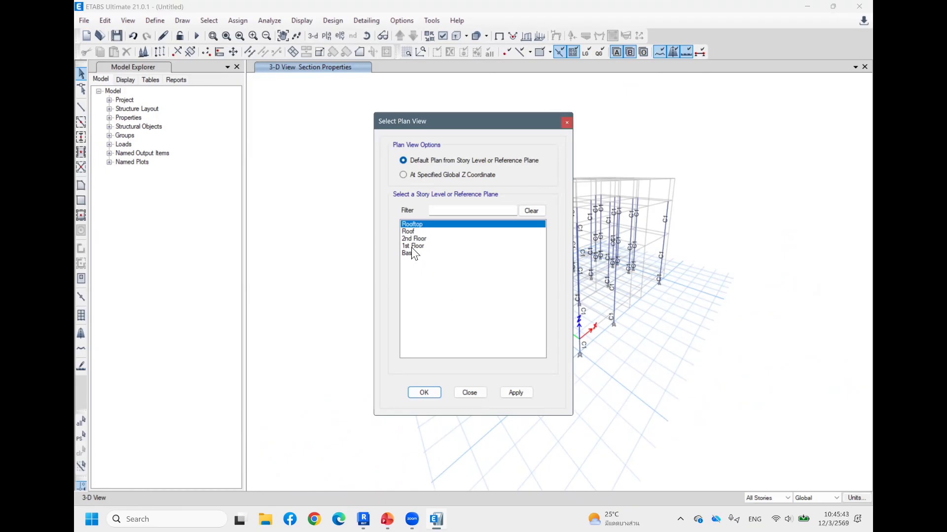
pyautogui.click(425, 393)
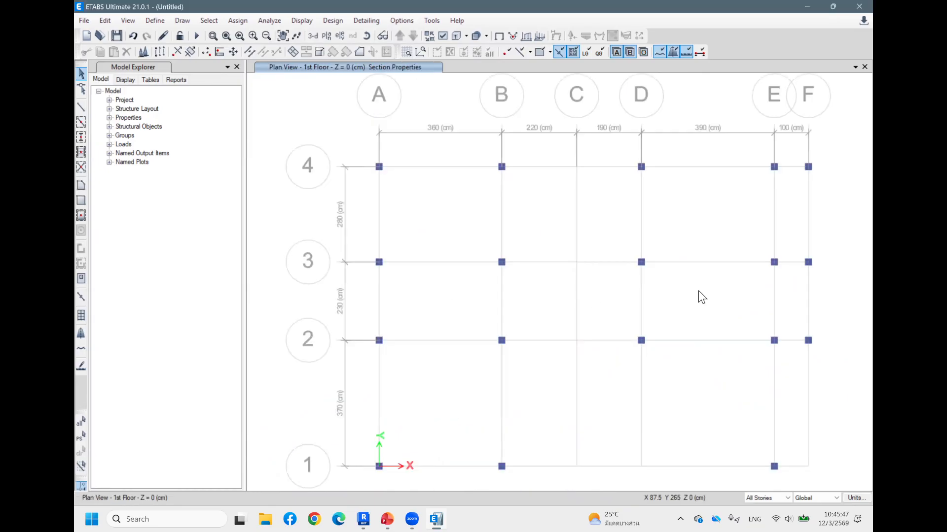
pyautogui.scroll(-3, 697, 303)
pyautogui.moveTo(568, 255); pyautogui.dragTo(515, 247, button='middle')
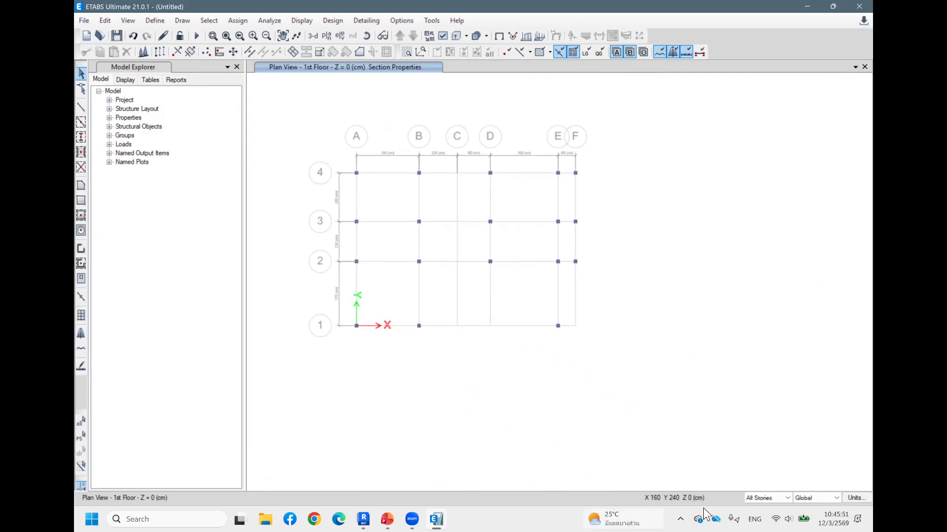
pyautogui.click(766, 498)
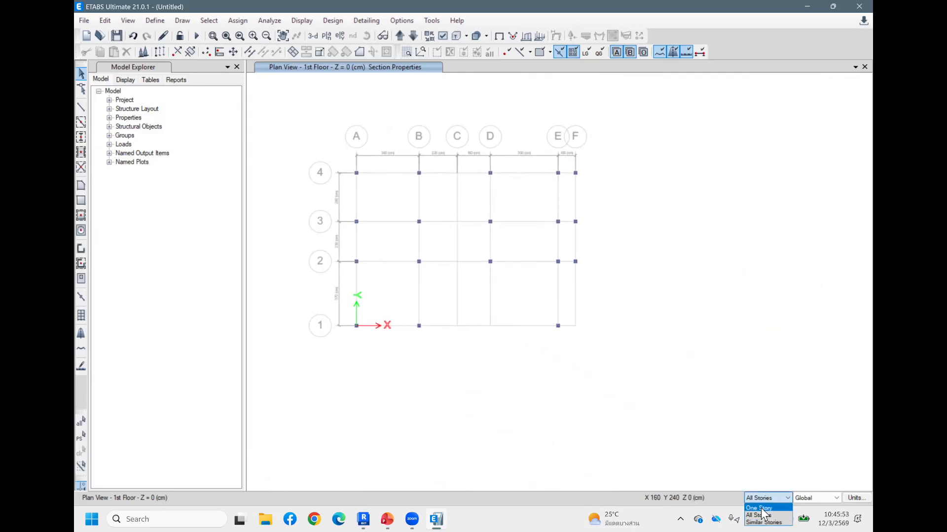
pyautogui.click(761, 508)
# Quick-draw A-LatBm beams along all grid lines of the 1st Floor plan
pyautogui.click(80, 122)
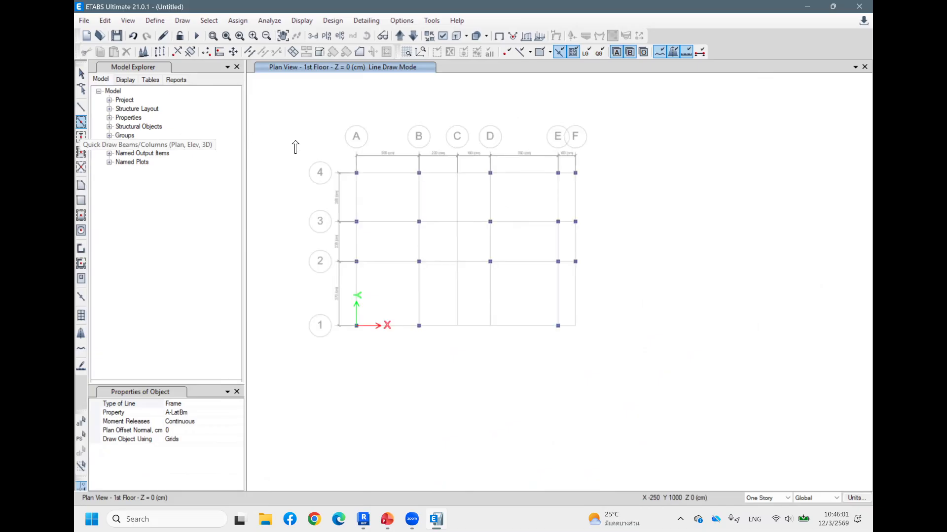
pyautogui.moveTo(569, 340); pyautogui.dragTo(617, 360)
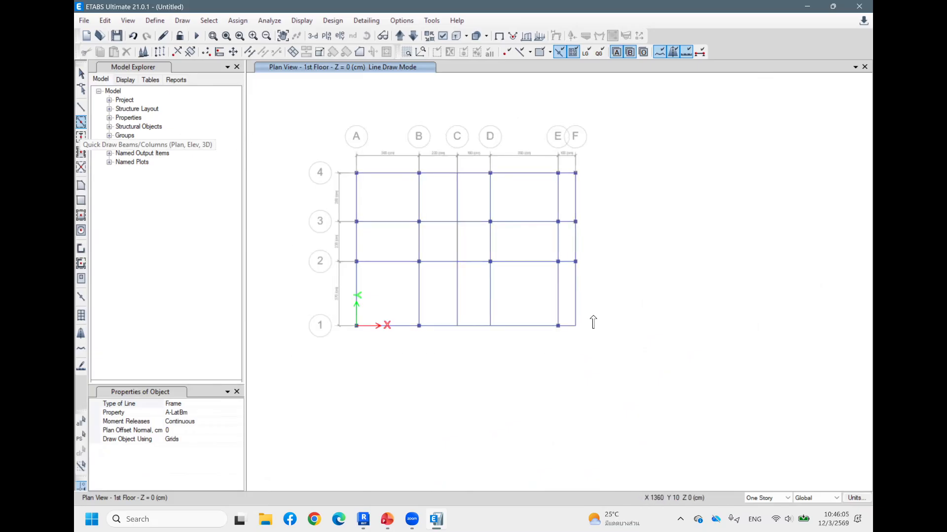
pyautogui.press('Escape')
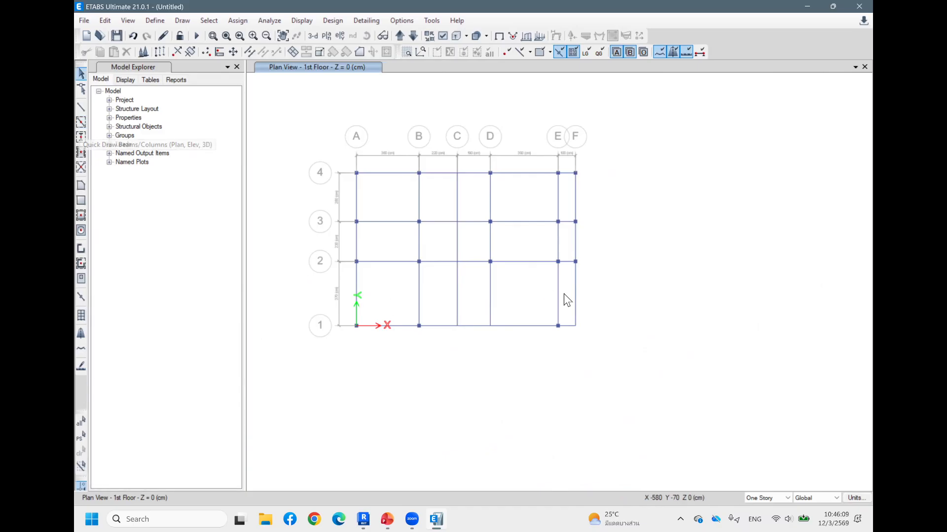
# Delete the 1st Floor beams on grid lines F, C and D between grid lines 1 and 2
pyautogui.click(575, 292)
pyautogui.press('Delete')
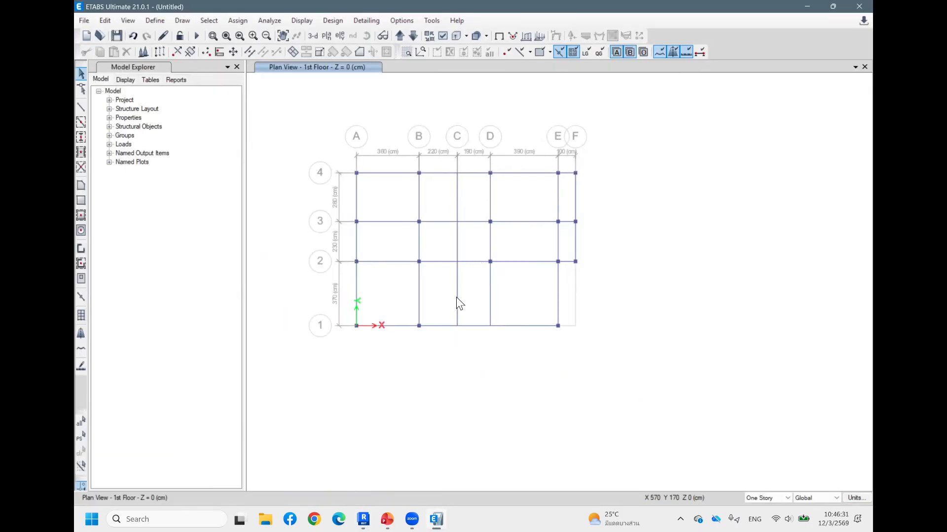
pyautogui.click(457, 298)
pyautogui.click(491, 296)
pyautogui.press('Delete')
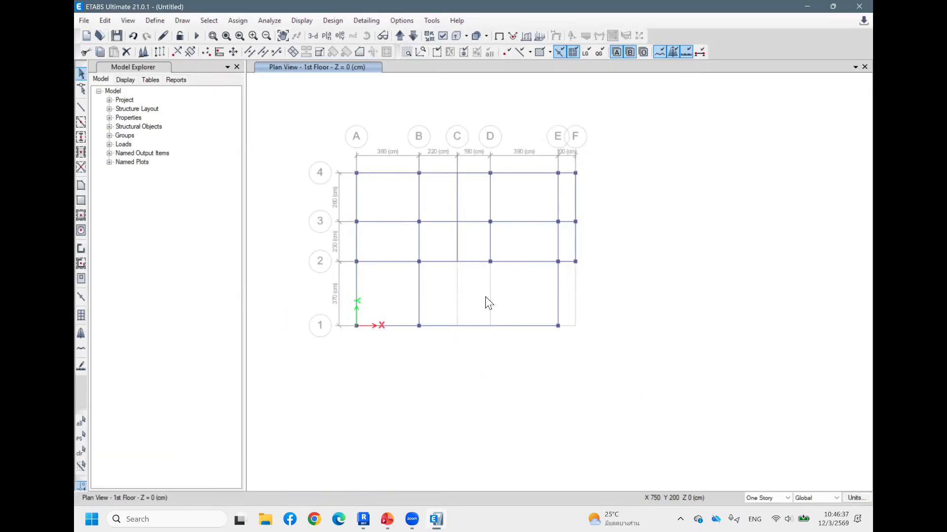
# Delete the 1st Floor beam on grid line C between lines 2 and 3, and the column and beams meeting at F-4
pyautogui.click(457, 239)
pyautogui.press('Delete')
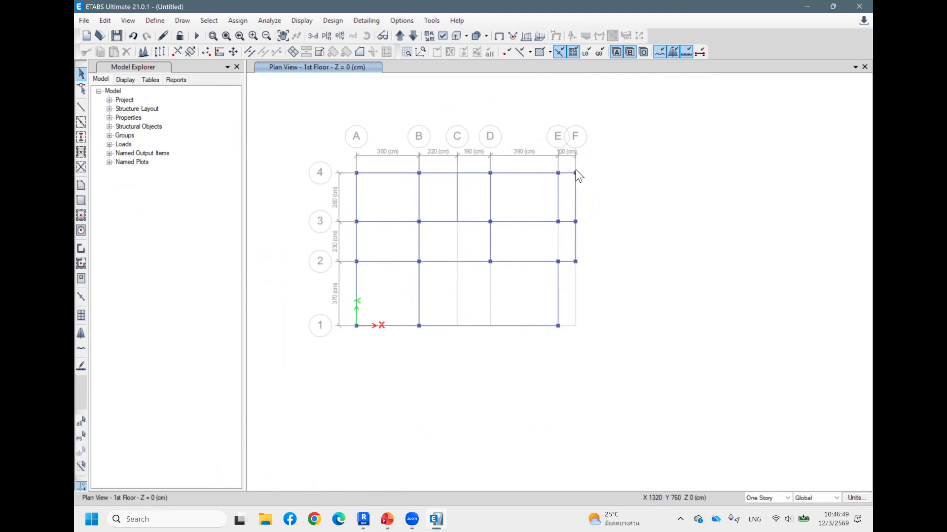
pyautogui.moveTo(572, 171); pyautogui.dragTo(568, 163)
pyautogui.press('Delete')
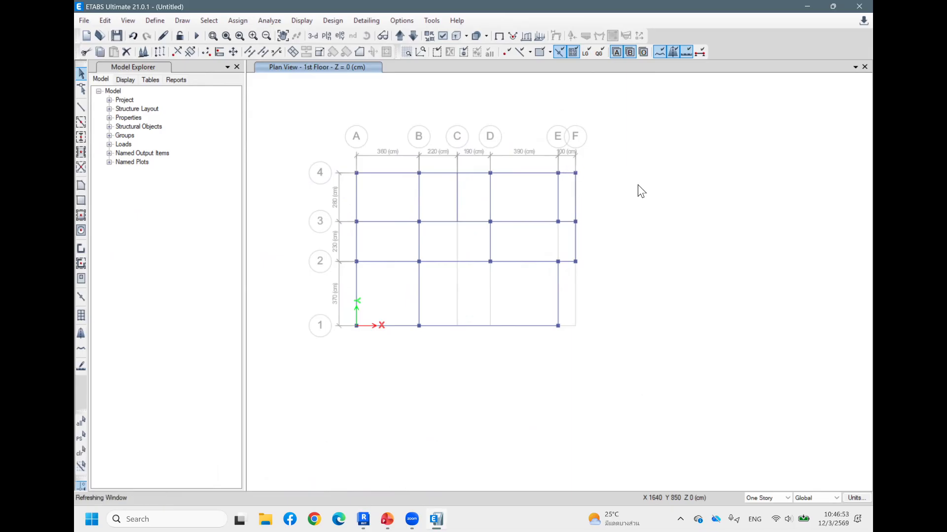
# Open the story and grid system data in ETABS and check the grid layout near line D in Revit's 1st Floor plan
pyautogui.click(364, 519)
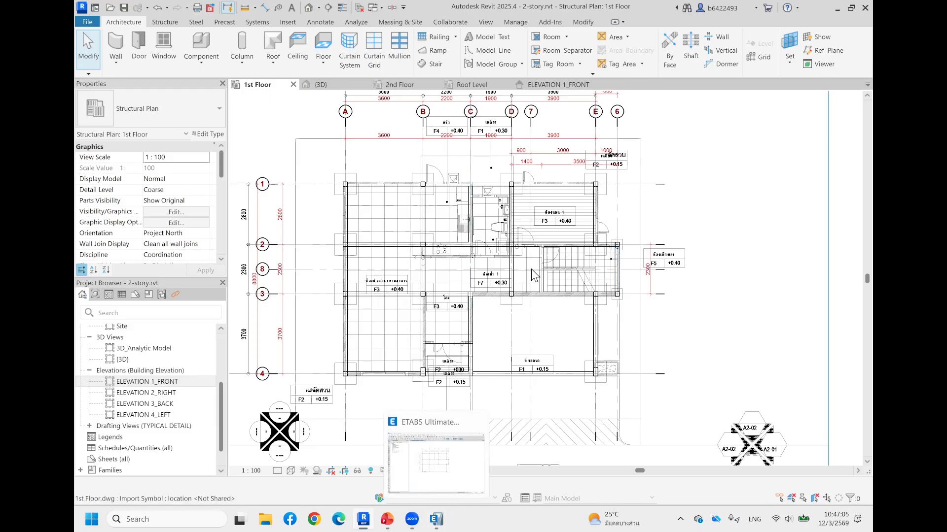
pyautogui.click(436, 517)
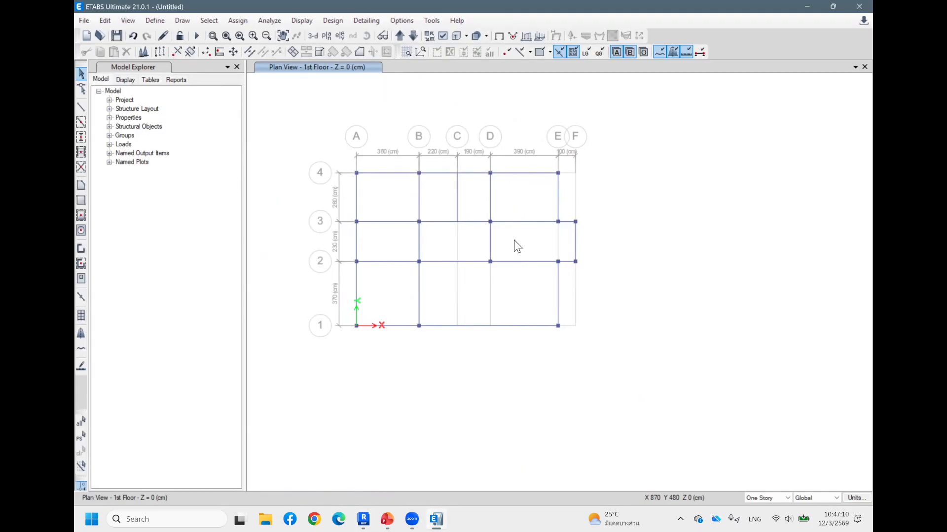
pyautogui.rightClick(591, 176)
pyautogui.click(630, 177)
pyautogui.moveTo(537, 97); pyautogui.dragTo(802, 102)
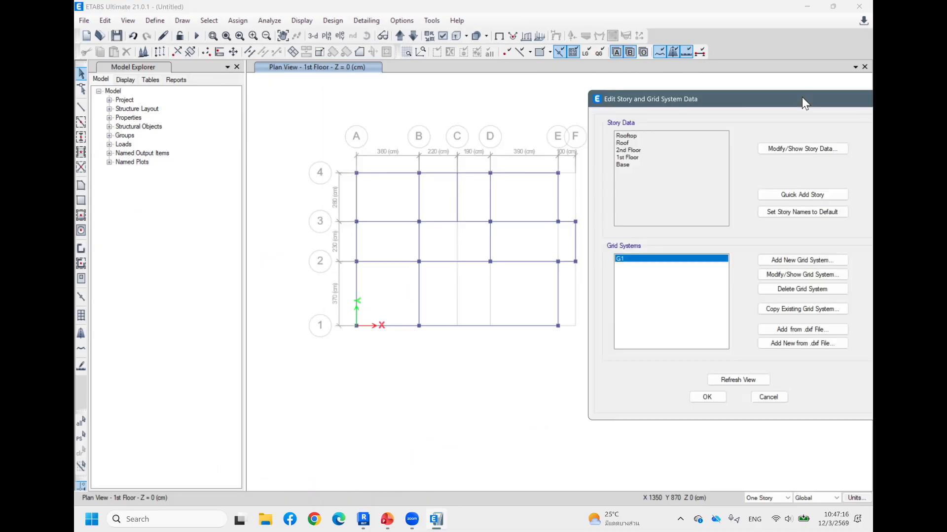
pyautogui.click(368, 513)
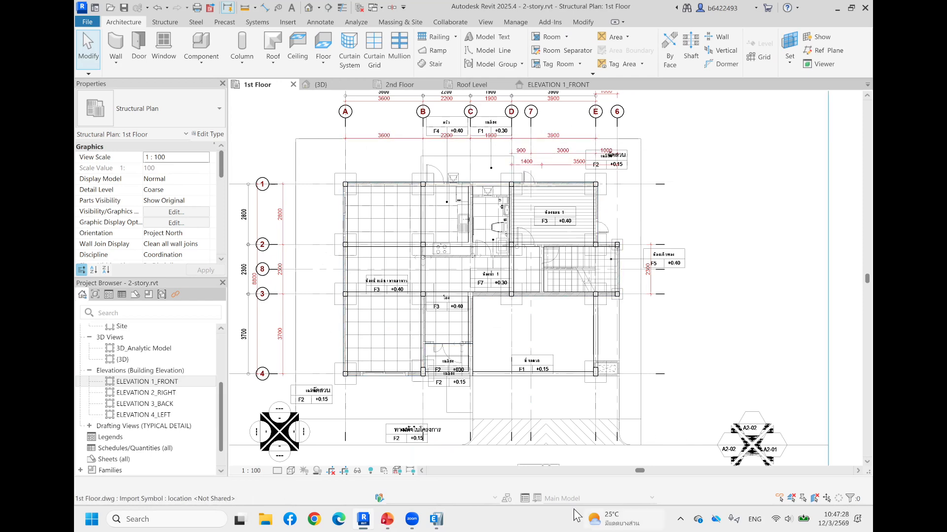
pyautogui.click(436, 519)
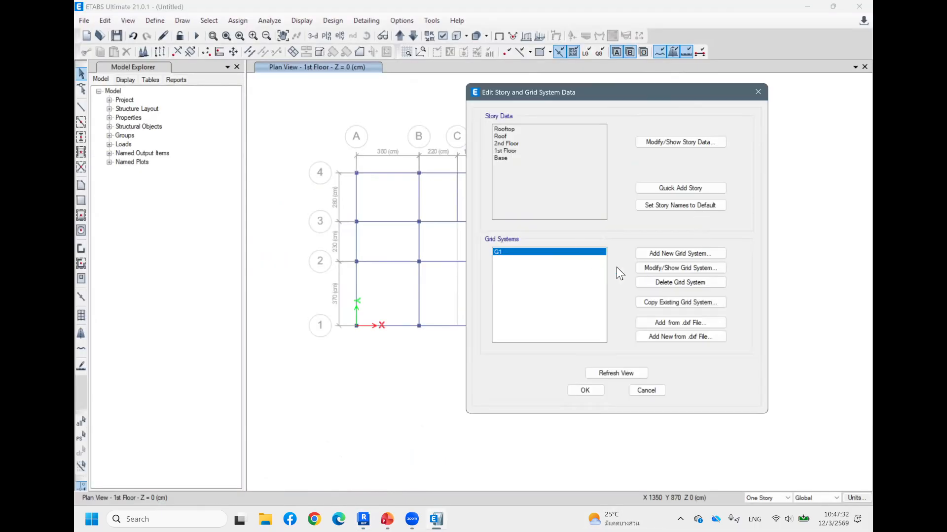
# Add an X grid line D' at ordinate 910 cm to grid system G1
pyautogui.click(641, 267)
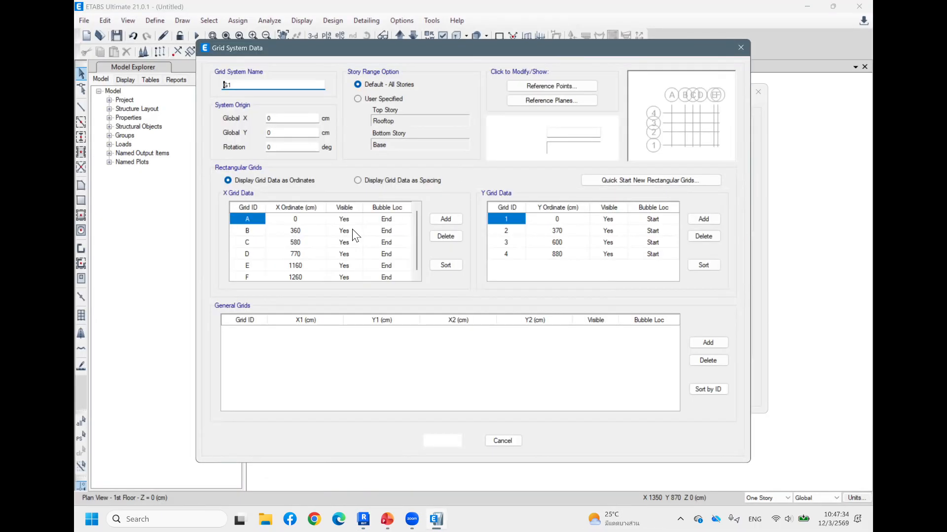
pyautogui.click(311, 253)
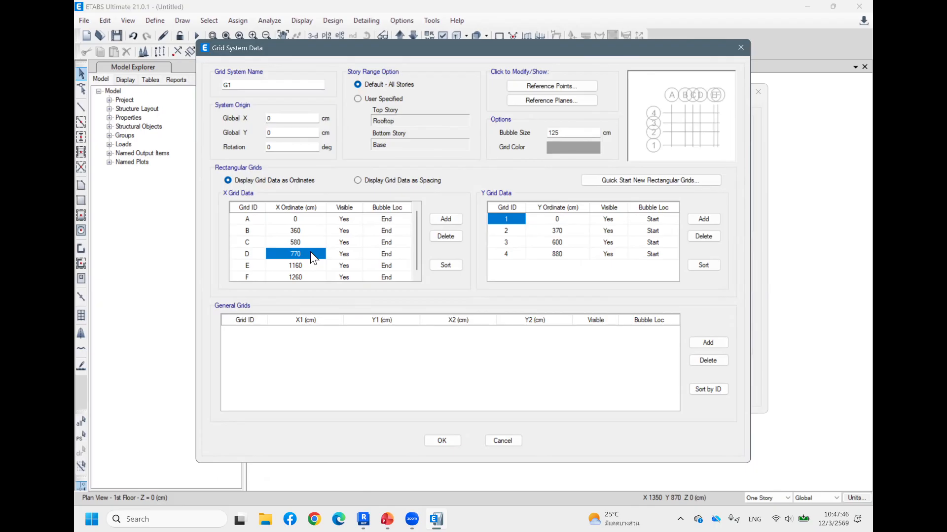
pyautogui.click(449, 218)
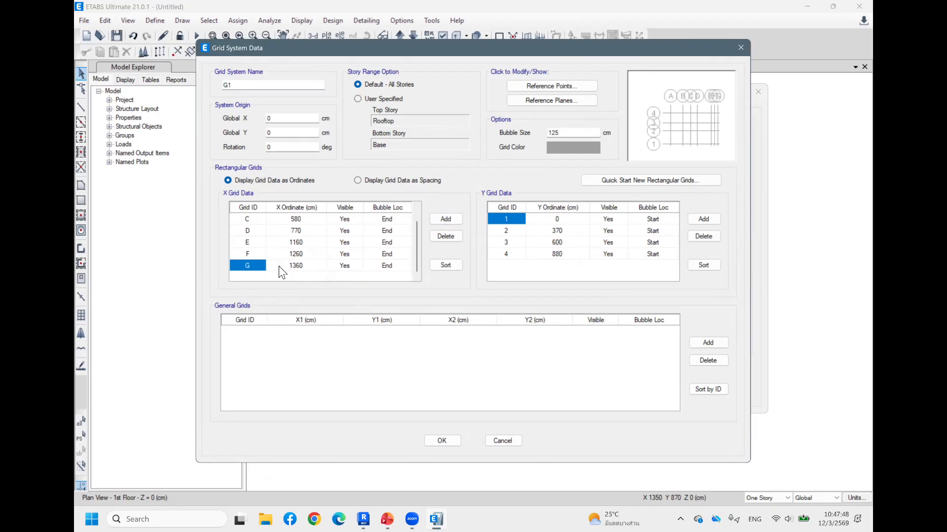
pyautogui.write('D')
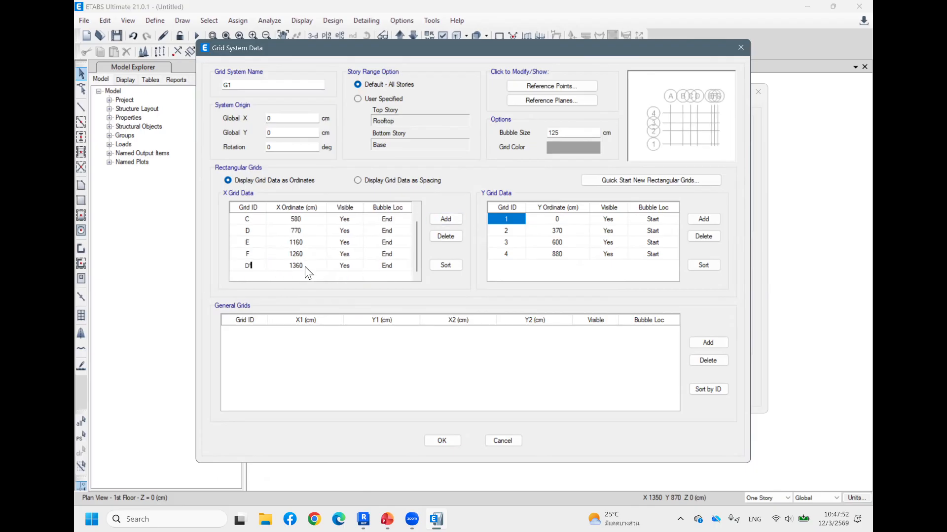
pyautogui.write("'")
pyautogui.click(303, 265)
pyautogui.write('910')
pyautogui.click(439, 441)
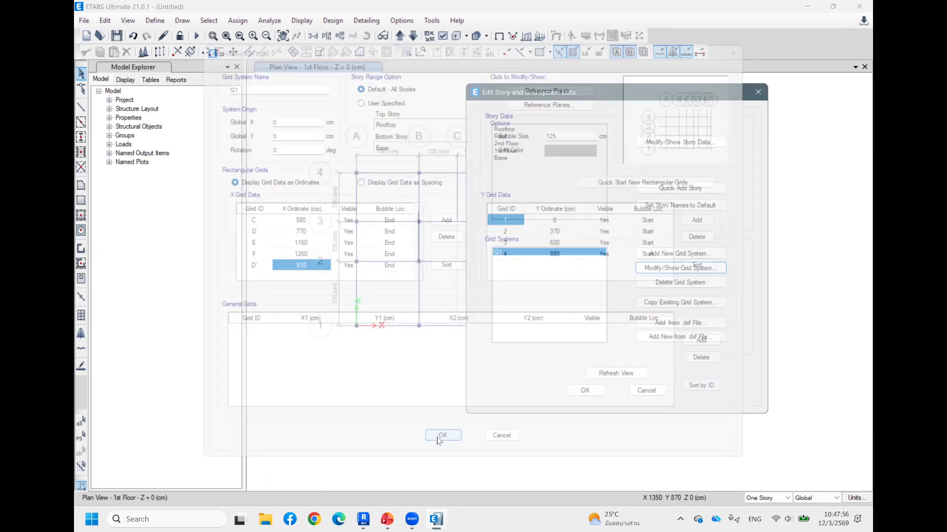
# Apply the grid changes and draw an A-LatBm beam along grid line D' between lines 3 and 2 on the 1st Floor
pyautogui.click(585, 391)
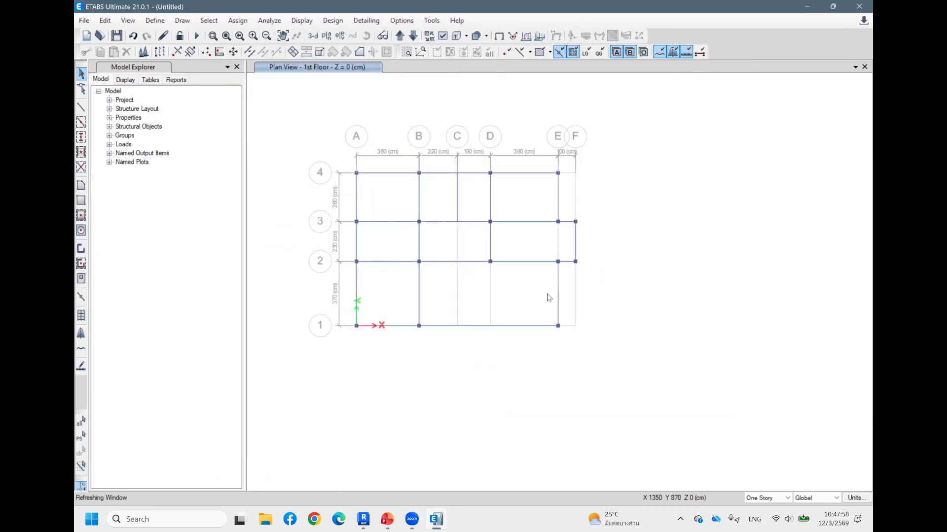
pyautogui.scroll(-3, 629, 303)
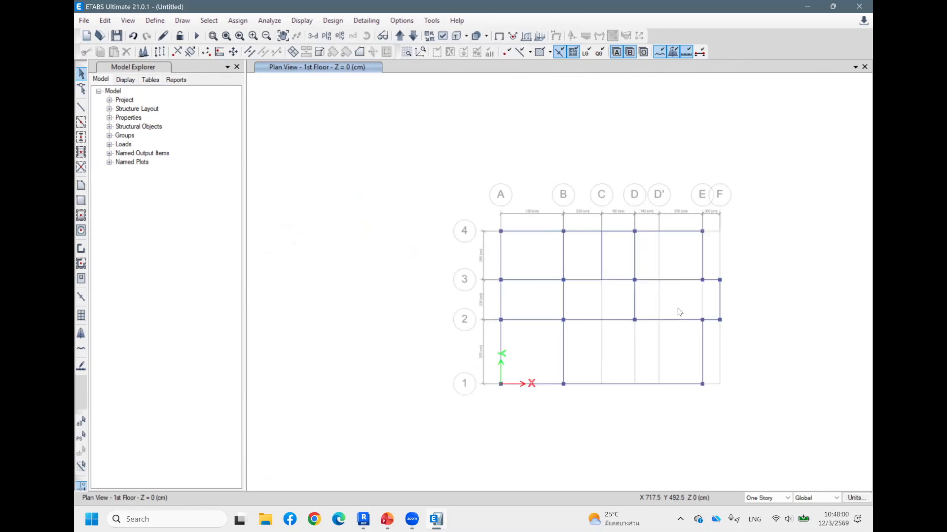
pyautogui.moveTo(643, 303); pyautogui.dragTo(616, 301, button='middle')
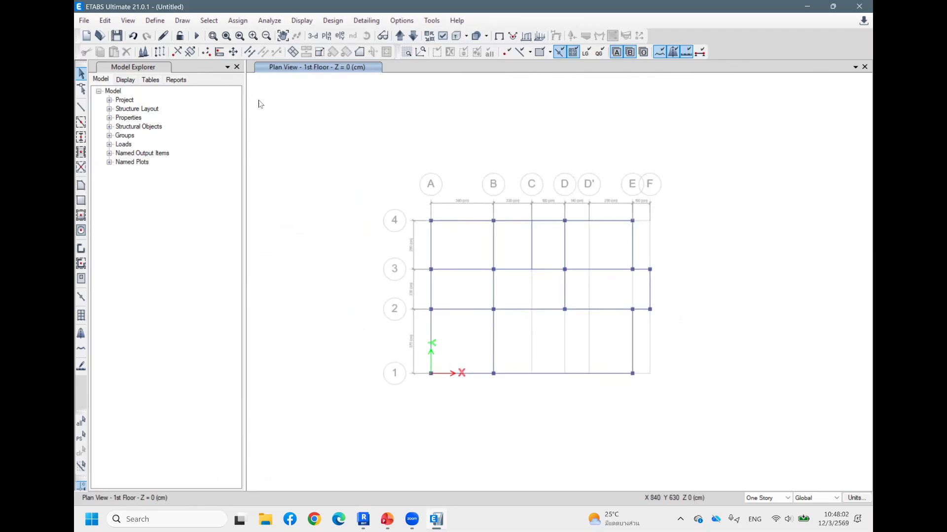
pyautogui.click(81, 107)
pyautogui.click(588, 270)
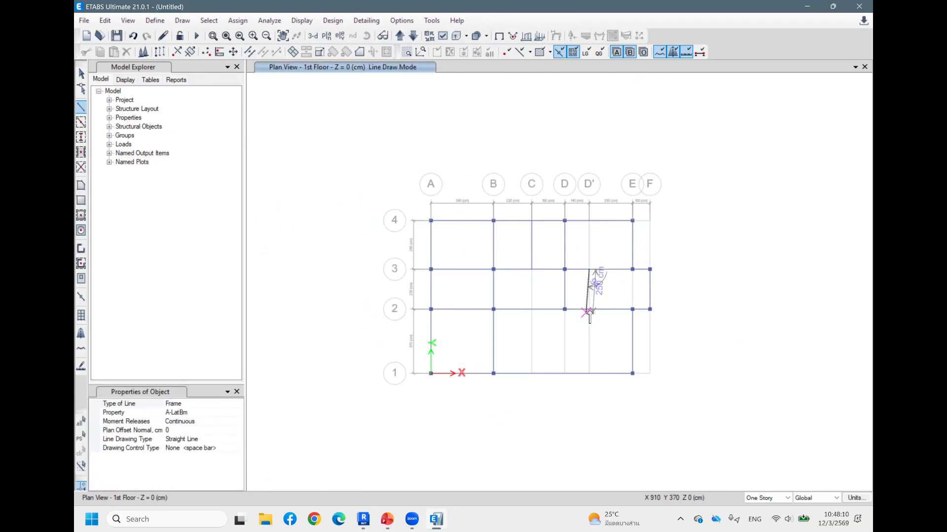
pyautogui.click(589, 309)
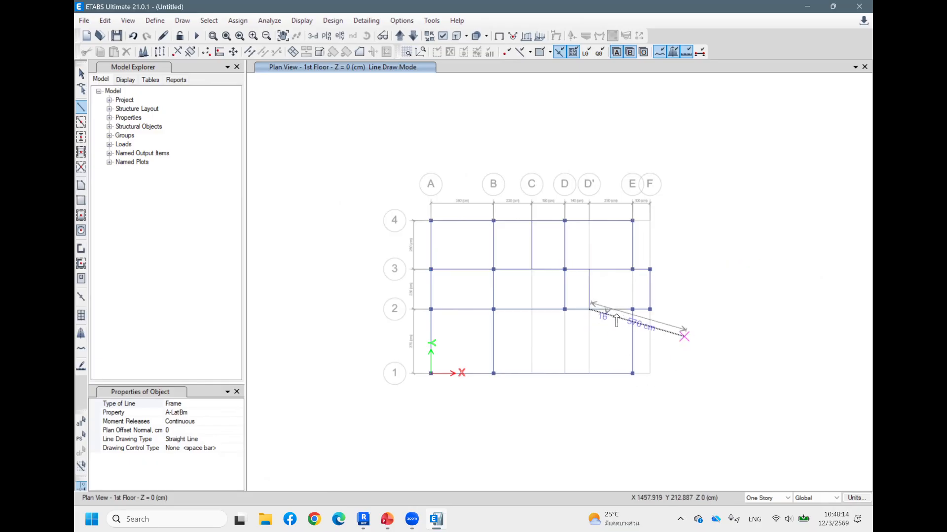
pyautogui.press('Escape')
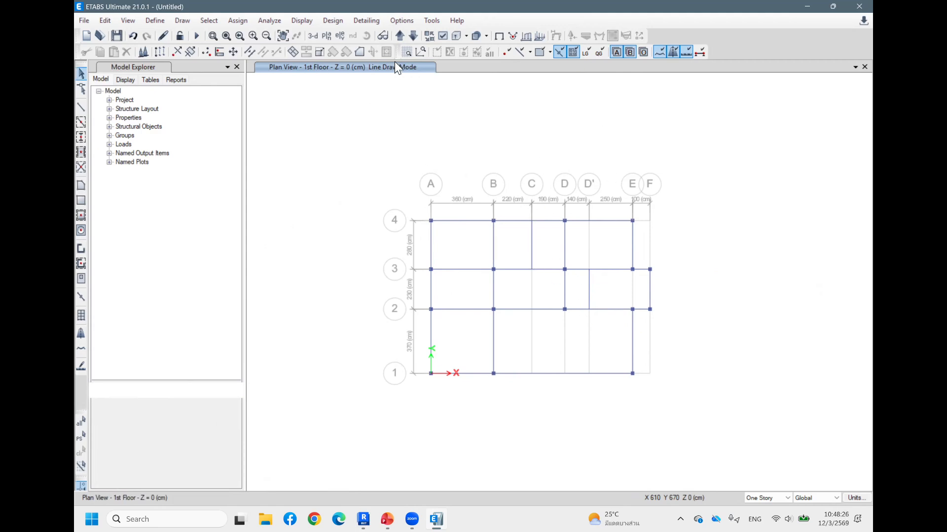
pyautogui.press('Escape')
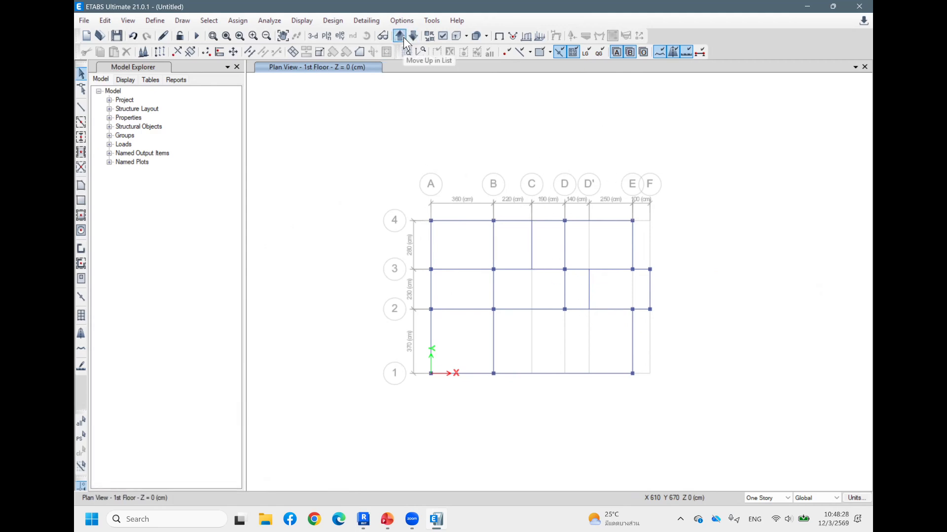
# Go up to the 2nd Floor plan and quick-draw frame beams with section B1 along all grid lines
pyautogui.click(400, 36)
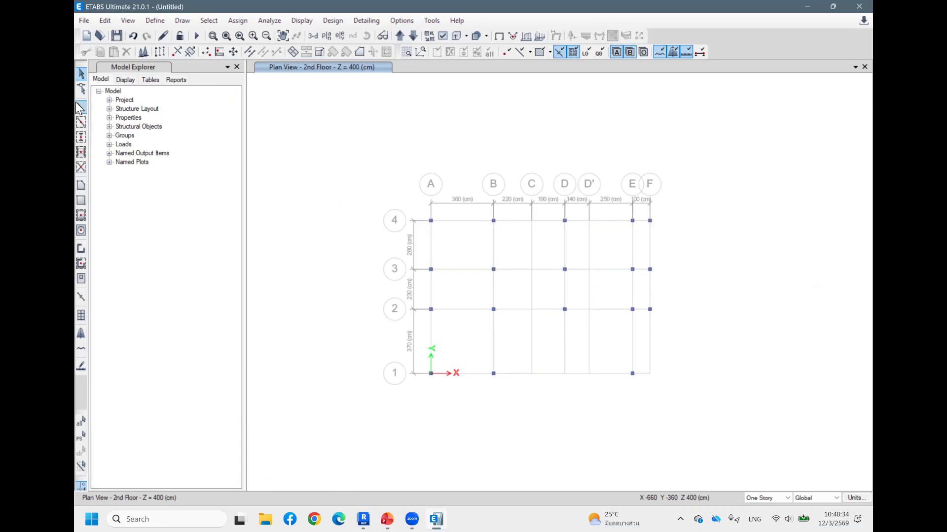
pyautogui.click(80, 125)
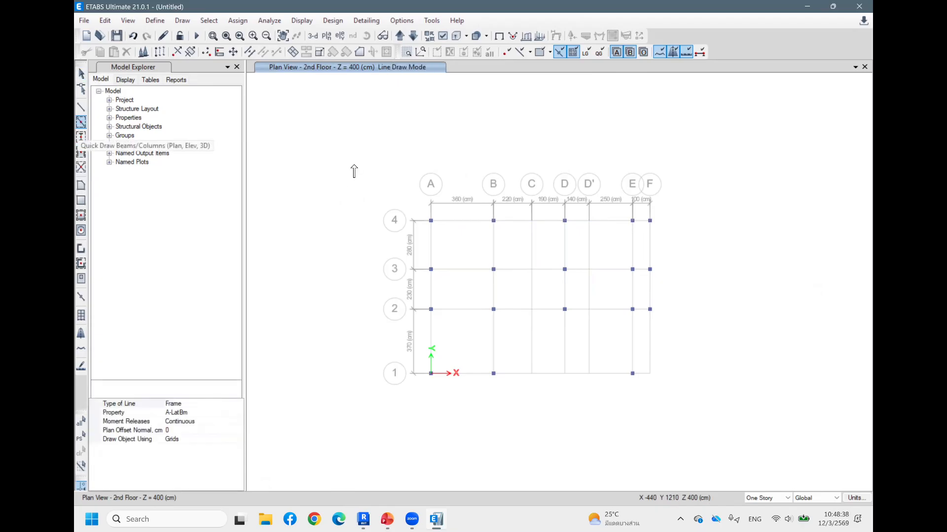
pyautogui.click(224, 413)
pyautogui.click(239, 414)
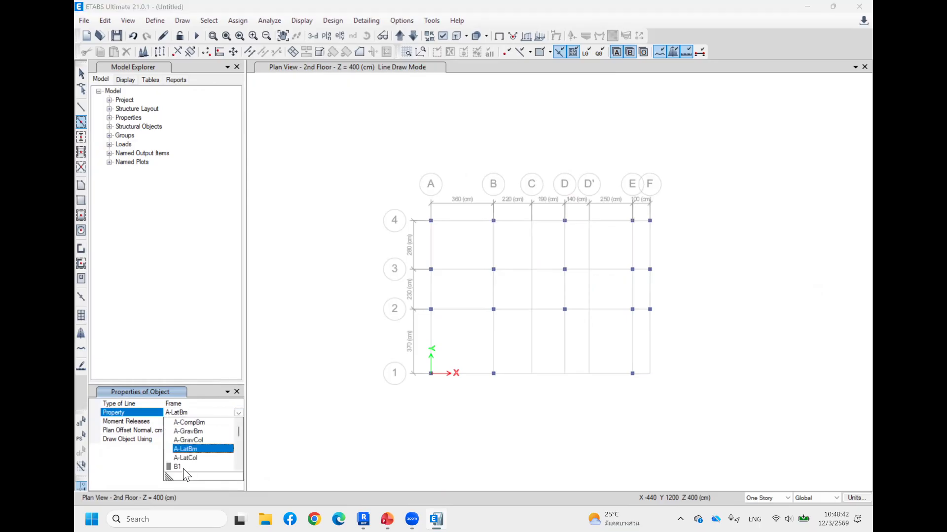
pyautogui.click(202, 467)
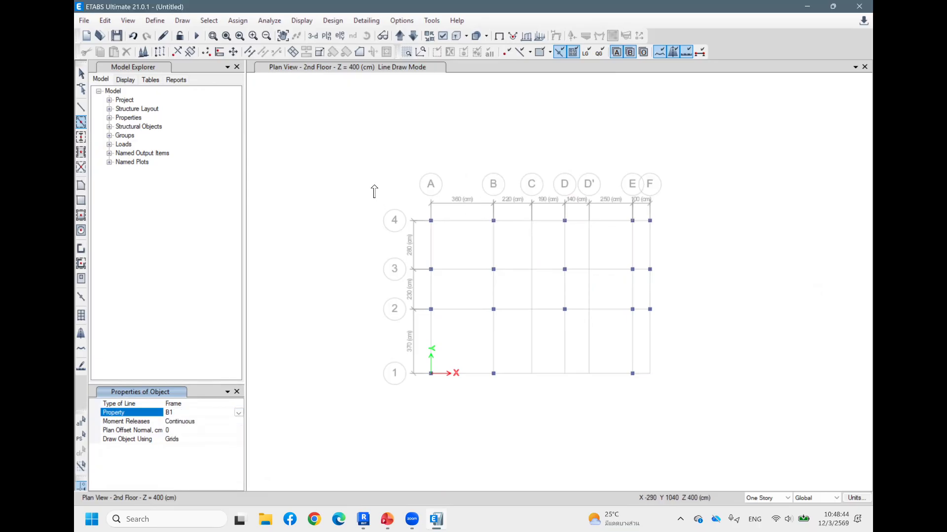
pyautogui.moveTo(374, 186)
pyautogui.mouseDown()
pyautogui.moveTo(712, 423)
pyautogui.moveTo(708, 412)
pyautogui.mouseUp()
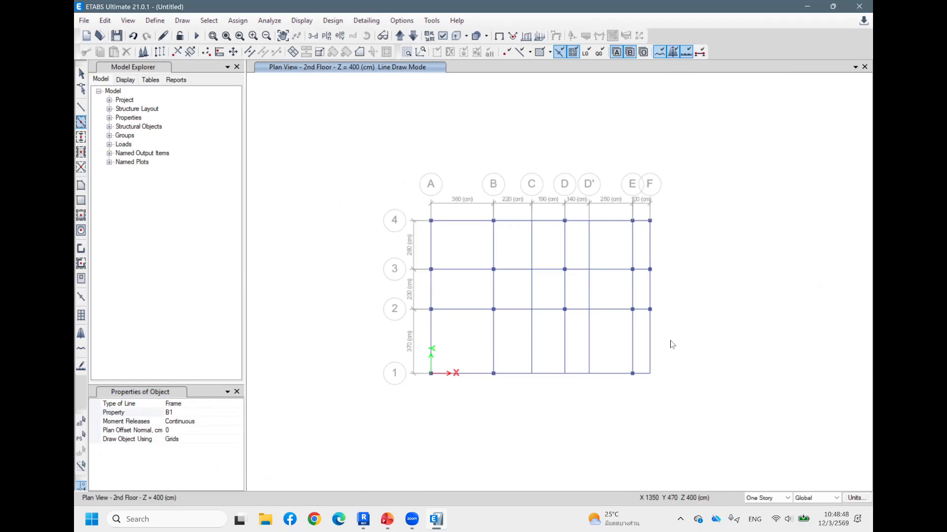
pyautogui.press('Escape')
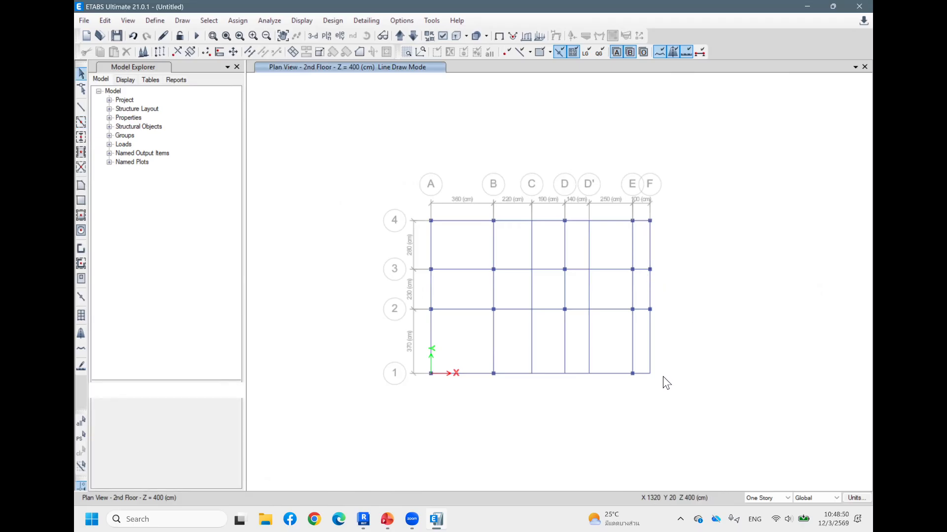
# Delete the 2nd Floor beams meeting at F-1, and the column and beams meeting at F-4
pyautogui.moveTo(668, 385); pyautogui.dragTo(642, 350)
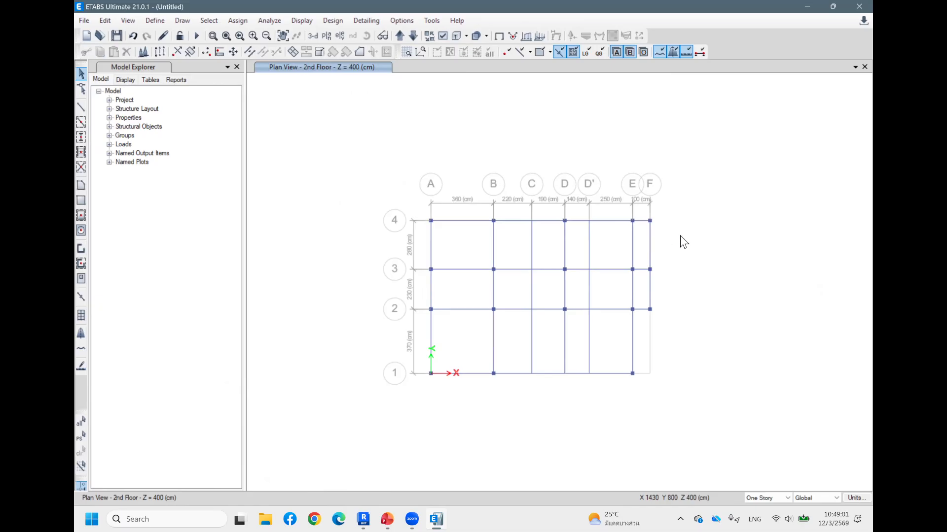
pyautogui.click(646, 219)
pyautogui.press('Delete')
# Delete the 2nd Floor beams on grid lines D and D' between lines 1 and 2, and on line C between lines 2 and 3
pyautogui.moveTo(594, 351); pyautogui.dragTo(549, 342)
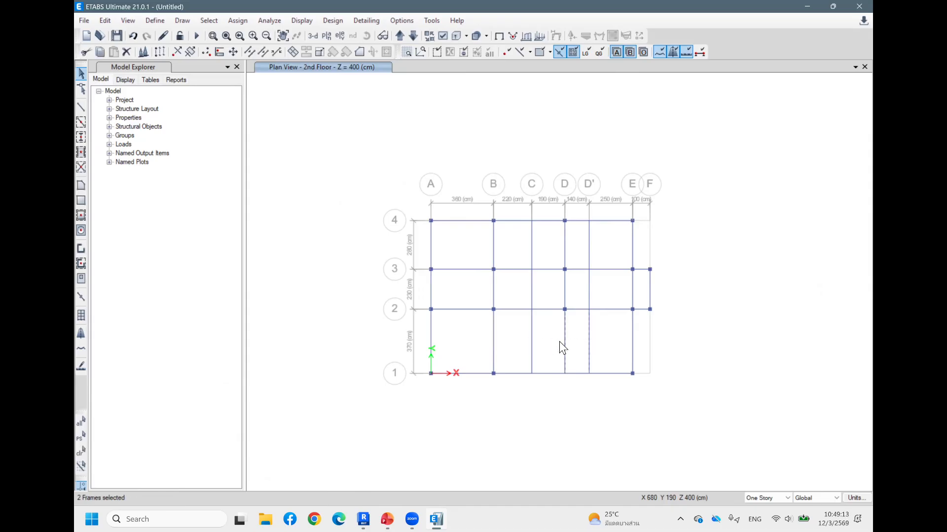
pyautogui.press('Delete')
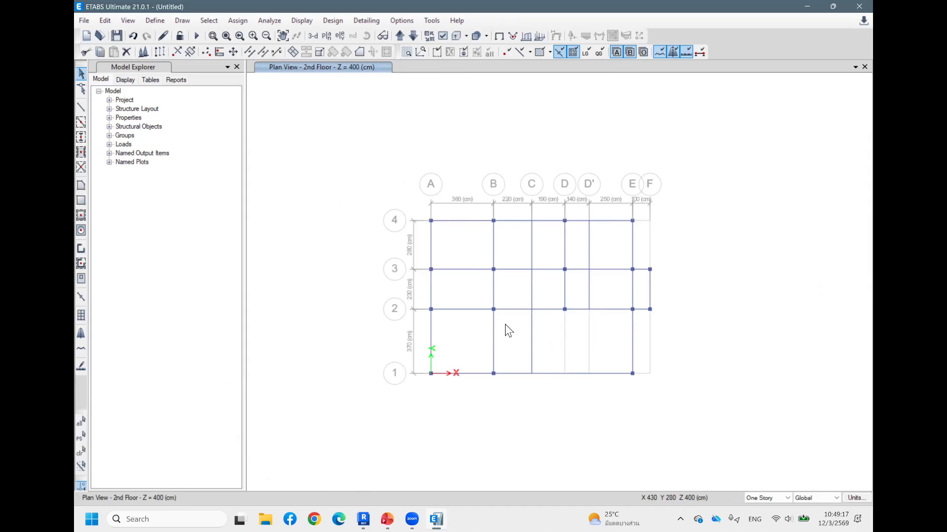
pyautogui.moveTo(553, 289); pyautogui.dragTo(515, 292)
# Check the 2nd Floor plan in Revit and delete the ETABS 2nd Floor beam on grid line C between lines 1 and 2
pyautogui.click(364, 519)
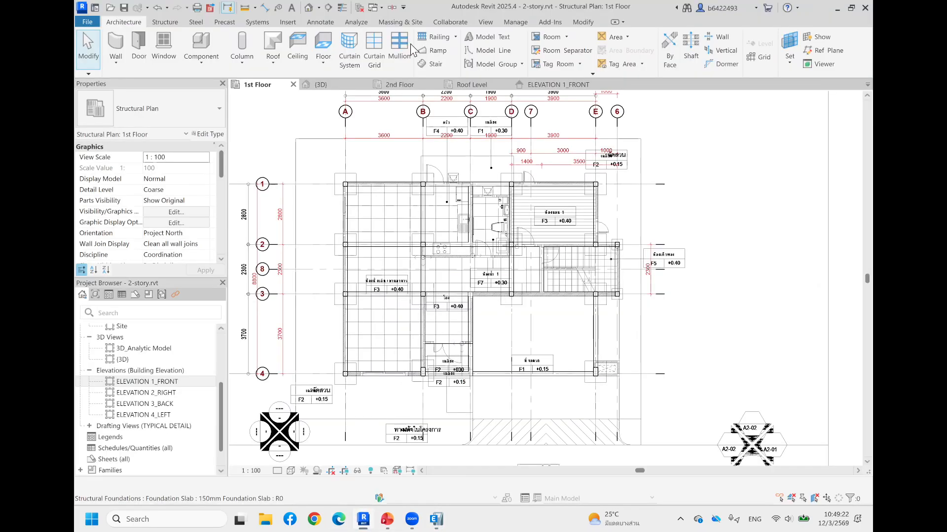
pyautogui.click(397, 83)
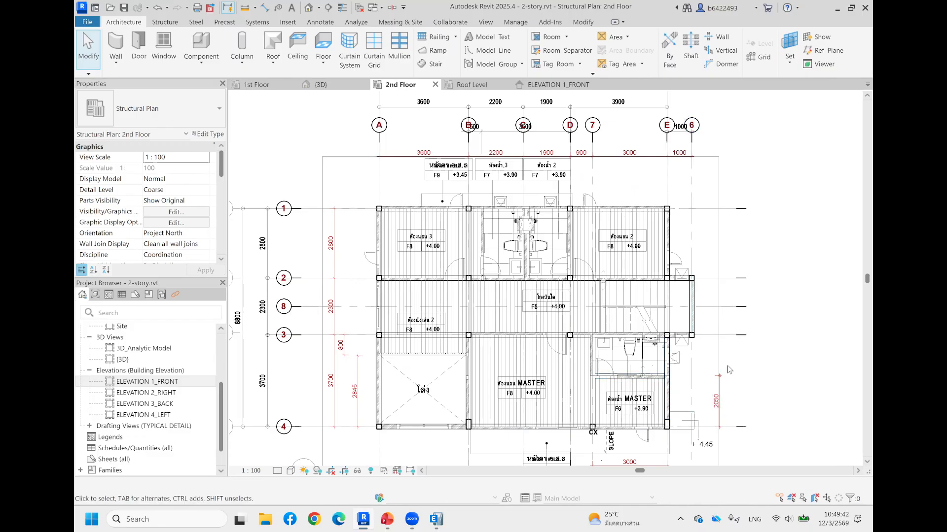
pyautogui.click(443, 519)
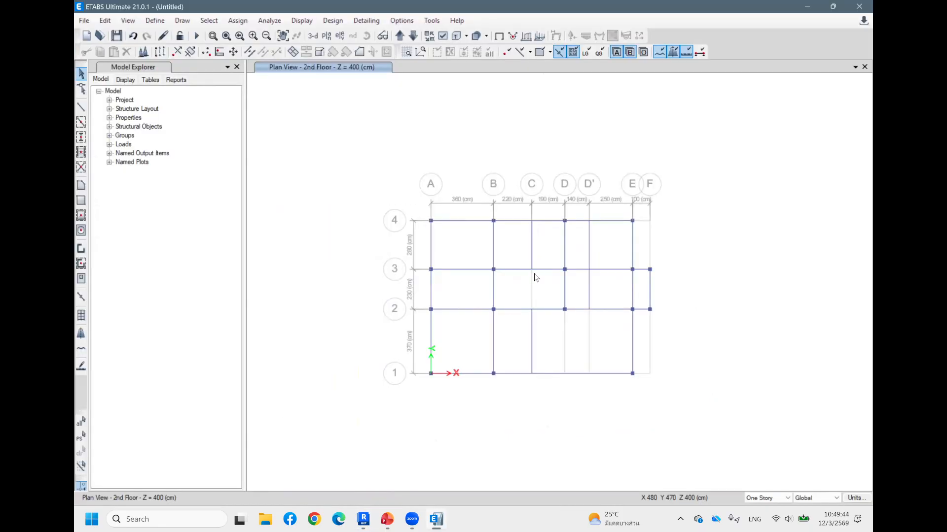
pyautogui.click(532, 353)
pyautogui.click(533, 346)
# Examine the master bathroom layout in Revit's 2nd Floor plan and open the data of grid system G1 in ETABS
pyautogui.click(366, 515)
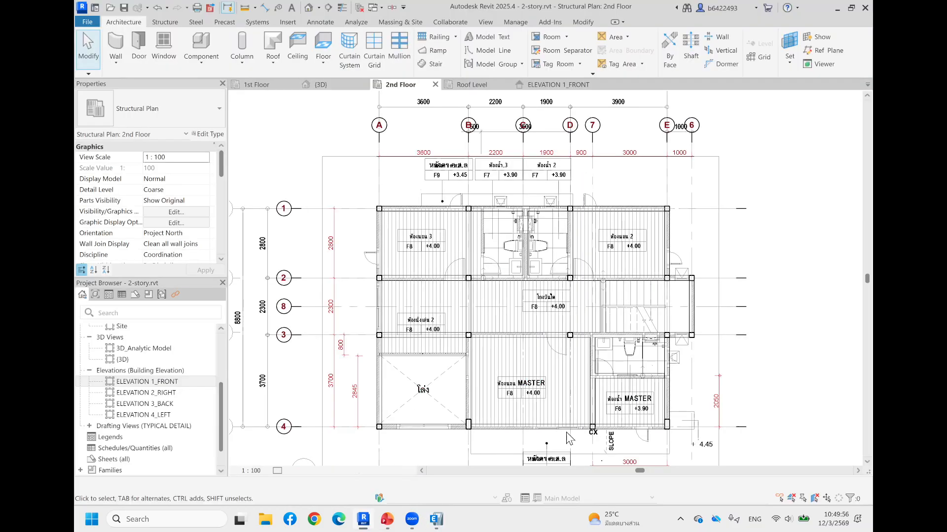
pyautogui.moveTo(783, 307); pyautogui.dragTo(793, 253, button='middle')
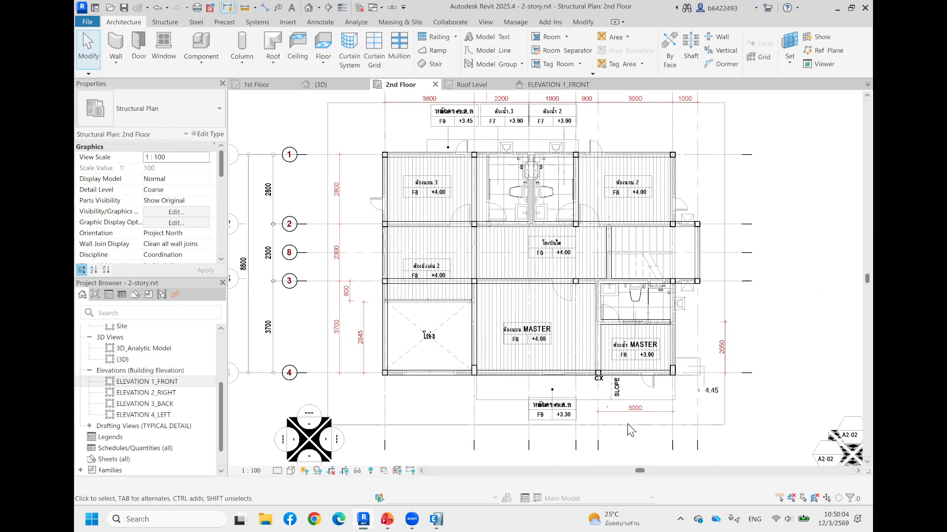
pyautogui.click(436, 519)
pyautogui.rightClick(508, 245)
pyautogui.click(559, 251)
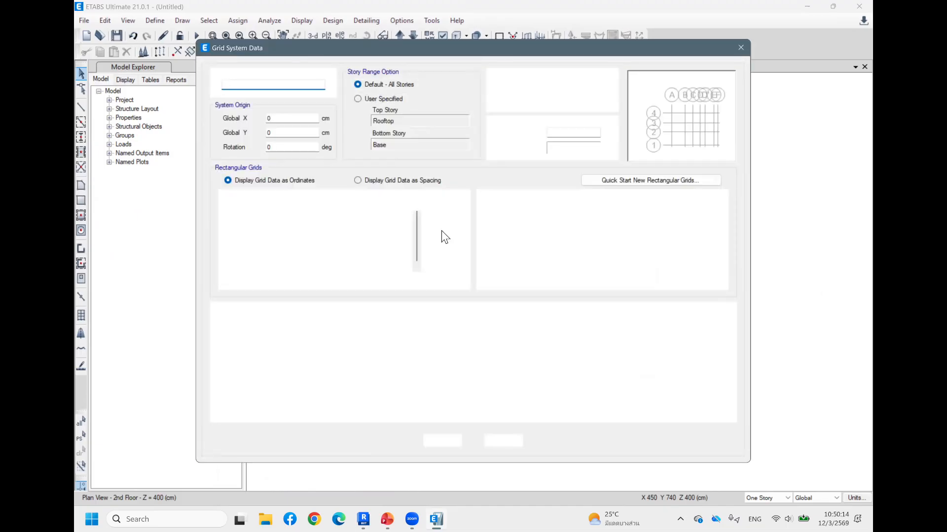
pyautogui.click(300, 253)
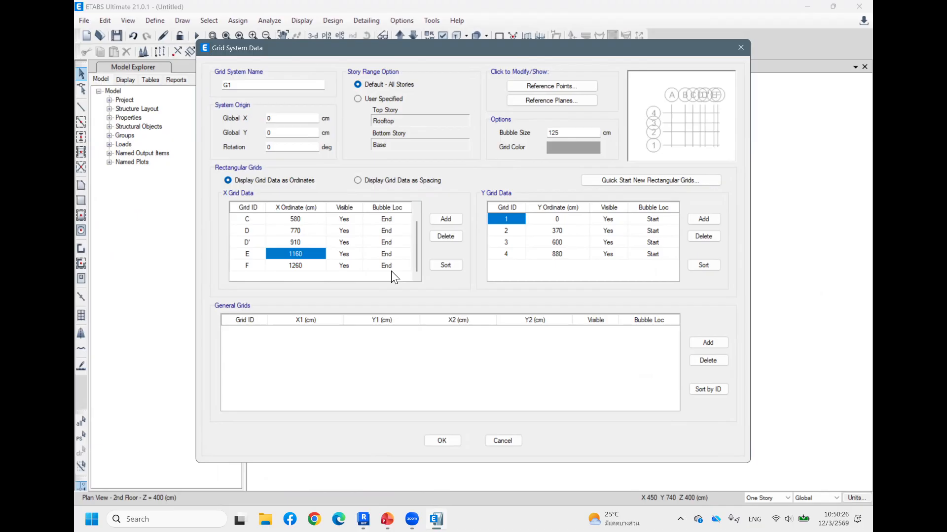
# Add an X grid line D'' at ordinate 860 cm to grid system G1
pyautogui.click(446, 218)
pyautogui.write("D''")
pyautogui.press('Tab')
pyautogui.write('8')
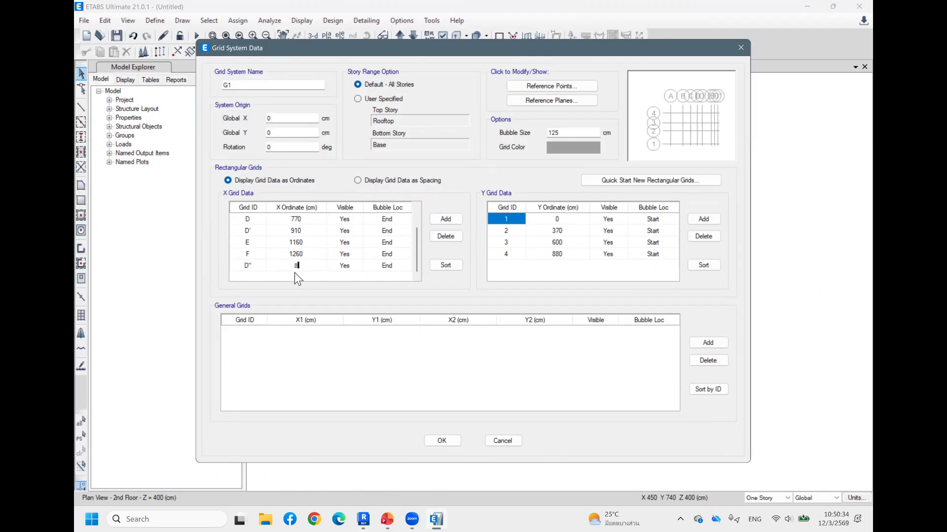
pyautogui.write('60')
pyautogui.click(543, 250)
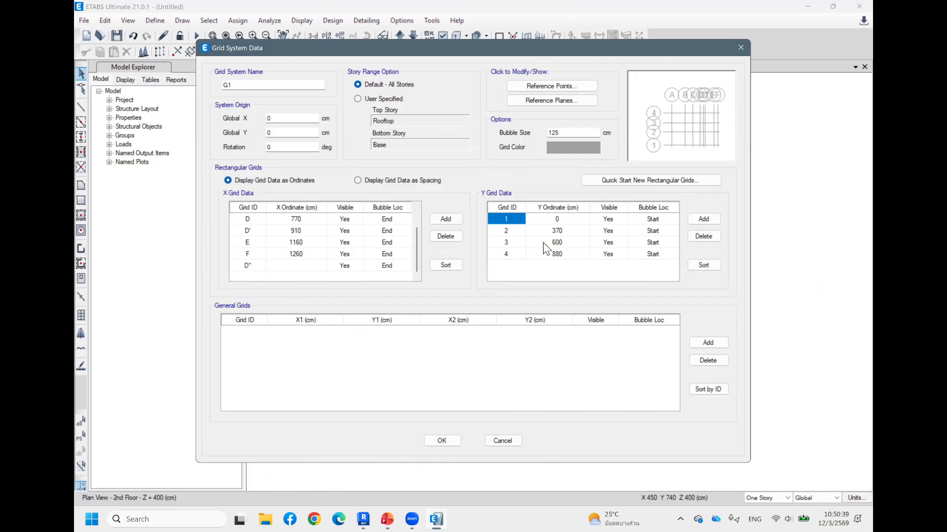
# Add a Y grid line 1' at ordinate 200 cm with its bubble location set to End
pyautogui.click(691, 220)
pyautogui.write("1'")
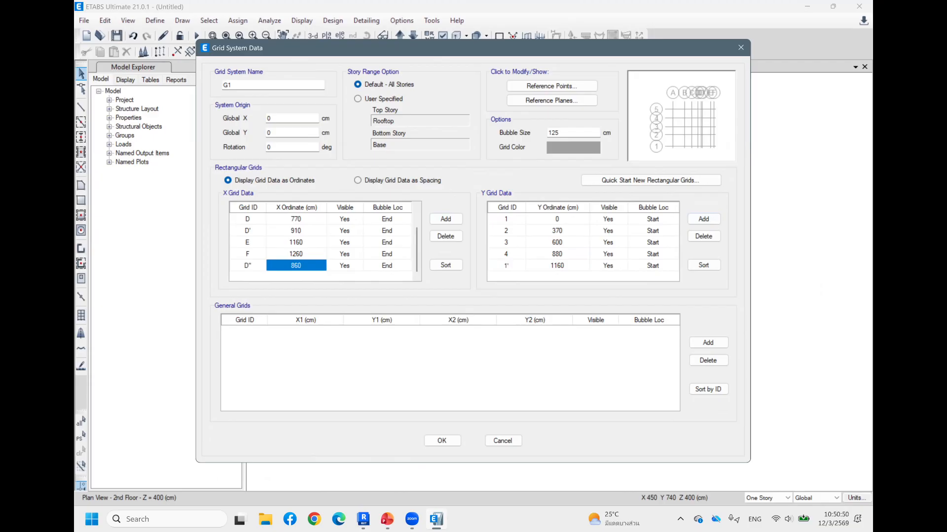
pyautogui.click(560, 266)
pyautogui.write('2000')
pyautogui.press('BackSpace')
pyautogui.click(648, 266)
pyautogui.click(643, 283)
# Set the bubble location of X grid line D'' to Start and apply the grid system changes
pyautogui.click(386, 266)
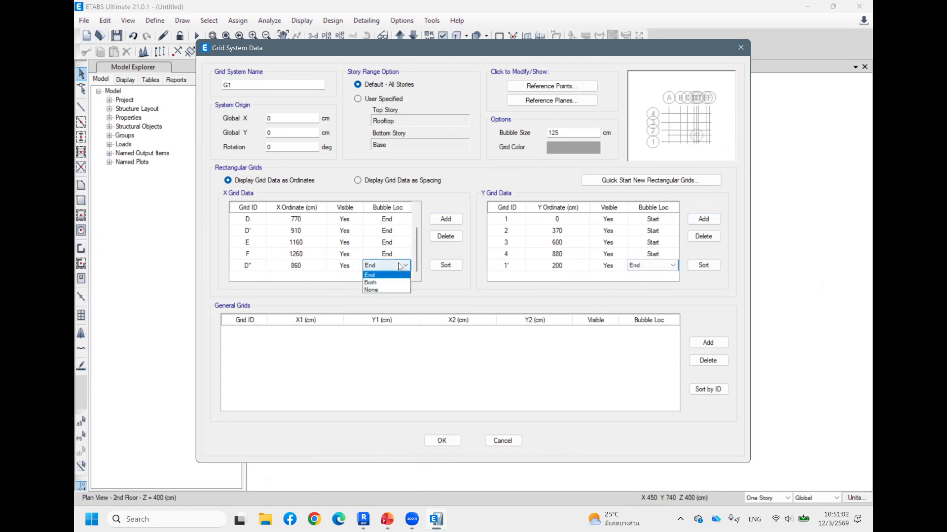
pyautogui.click(381, 284)
pyautogui.click(441, 440)
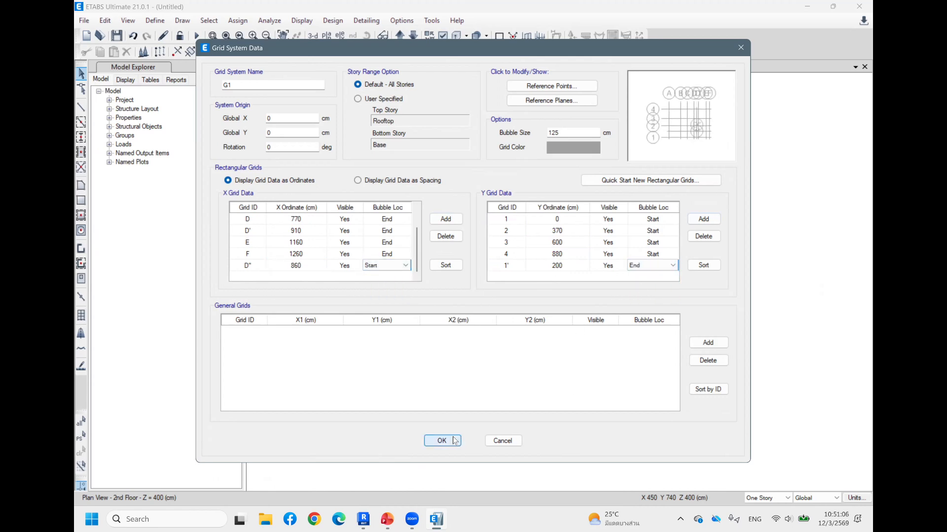
pyautogui.click(442, 393)
# Draw 2nd Floor A-LatBm beams along grid line D'' between lines 1 and 2, and along line 1' from D'' to E
pyautogui.scroll(2, 746, 323)
pyautogui.scroll(3, 678, 277)
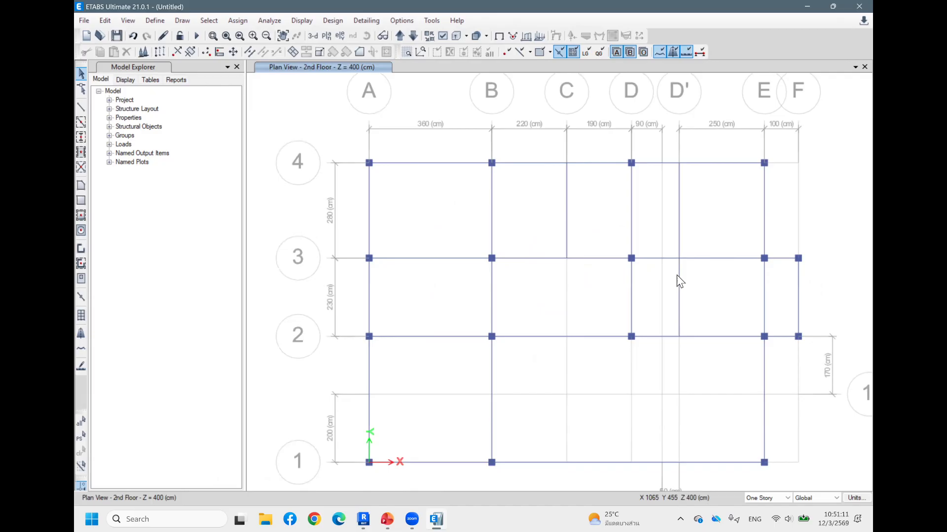
pyautogui.click(80, 107)
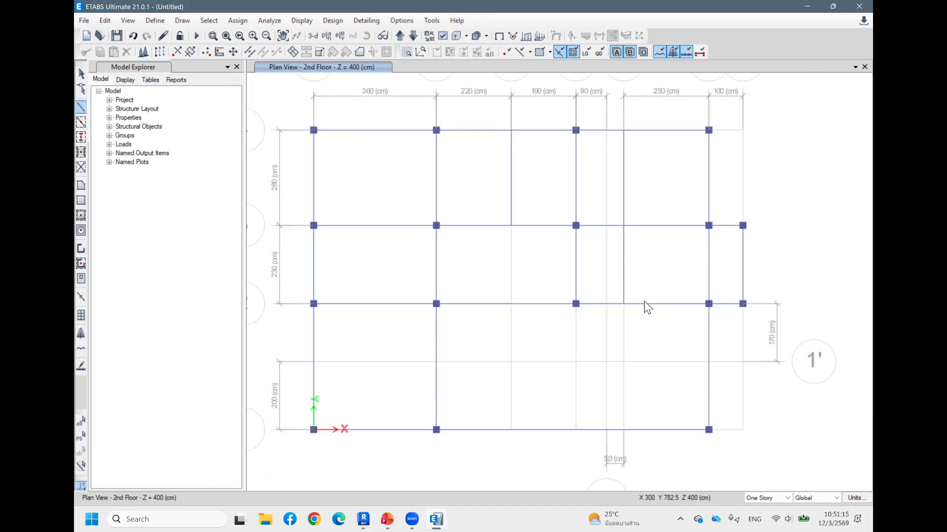
pyautogui.click(606, 430)
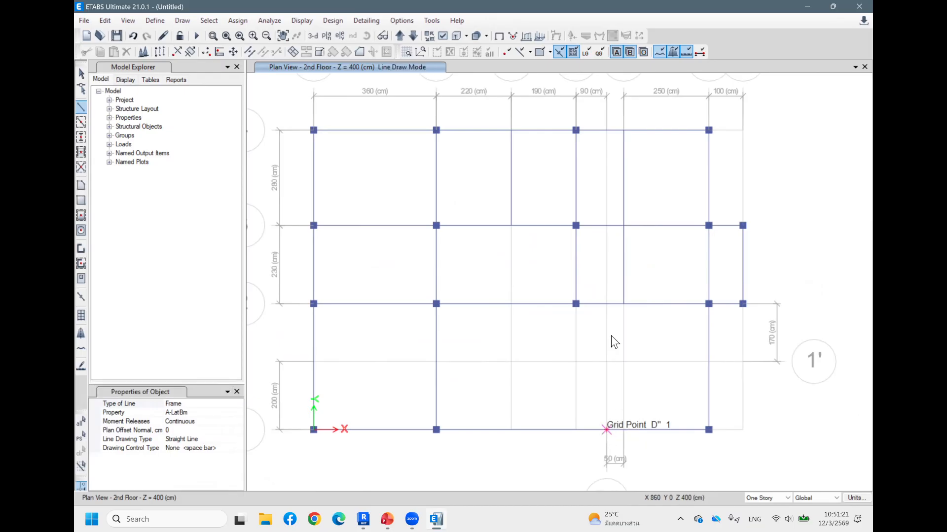
pyautogui.click(607, 308)
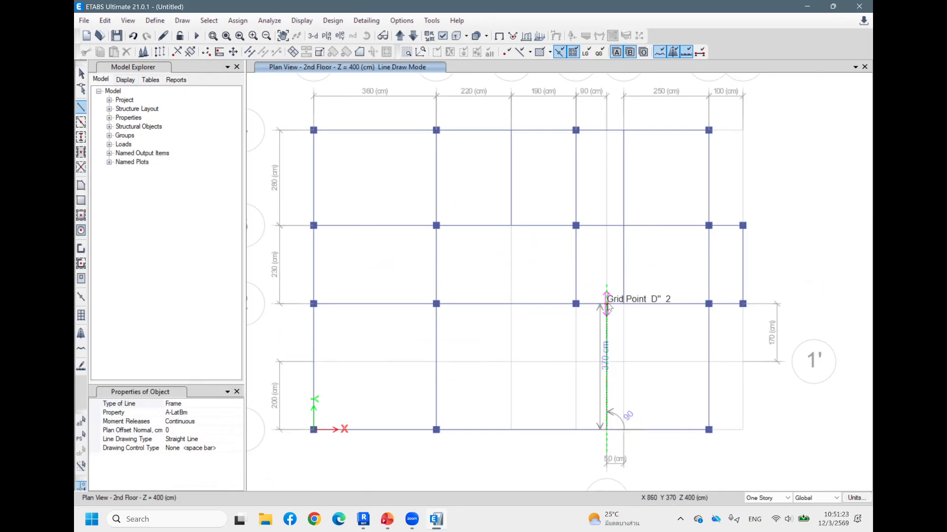
pyautogui.rightClick(681, 320)
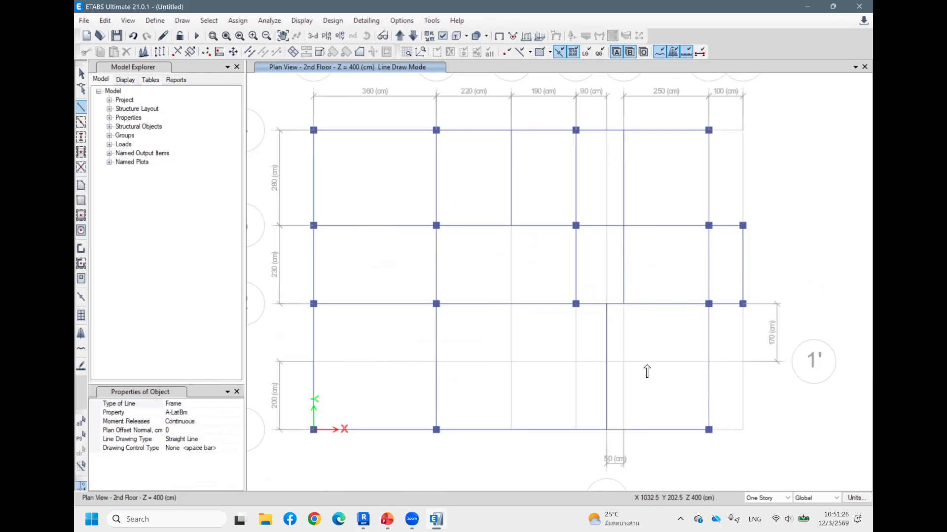
pyautogui.click(607, 363)
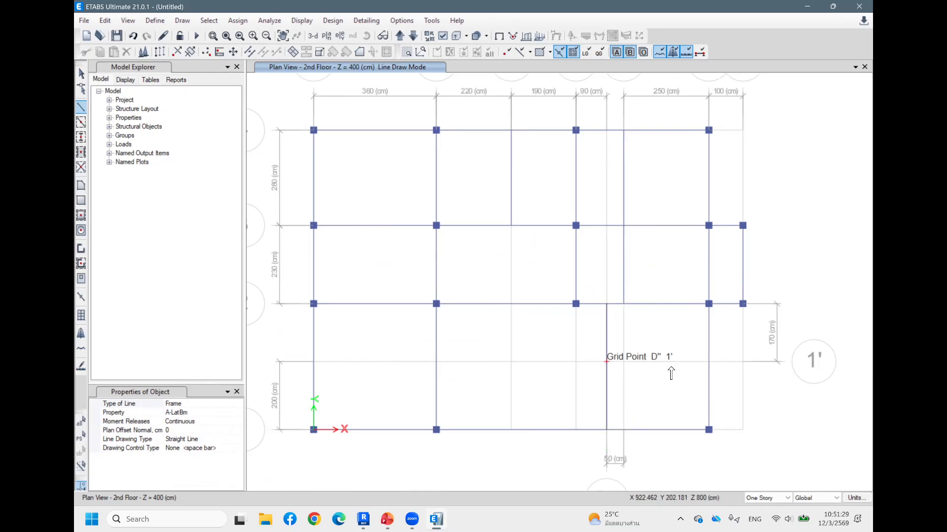
pyautogui.click(708, 362)
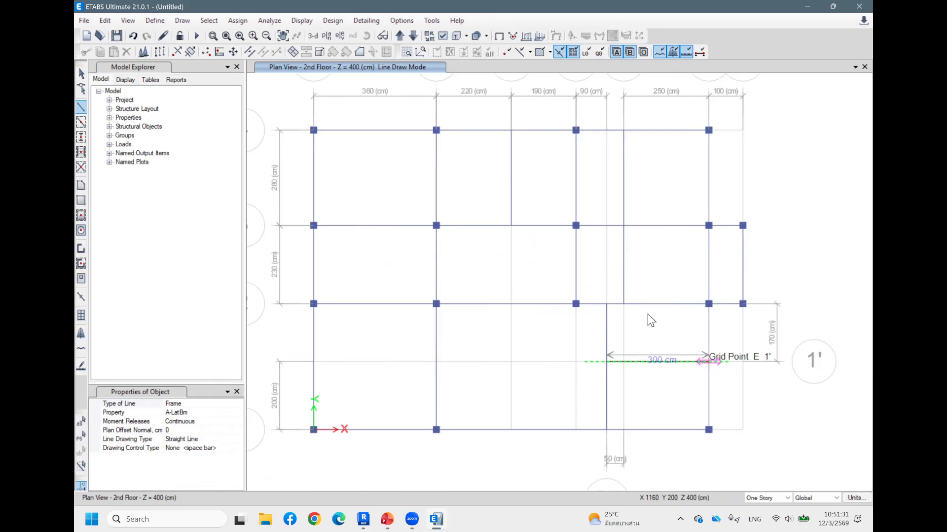
# Delete the 2nd Floor beams on grid line D' between lines 3 and 4 and on line E between lines 2 and 3
pyautogui.press('Escape')
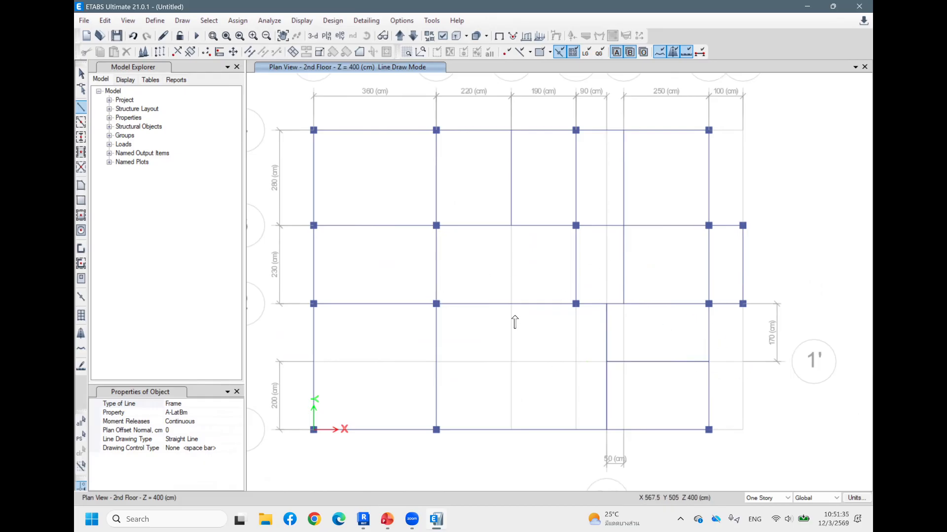
pyautogui.press('Escape')
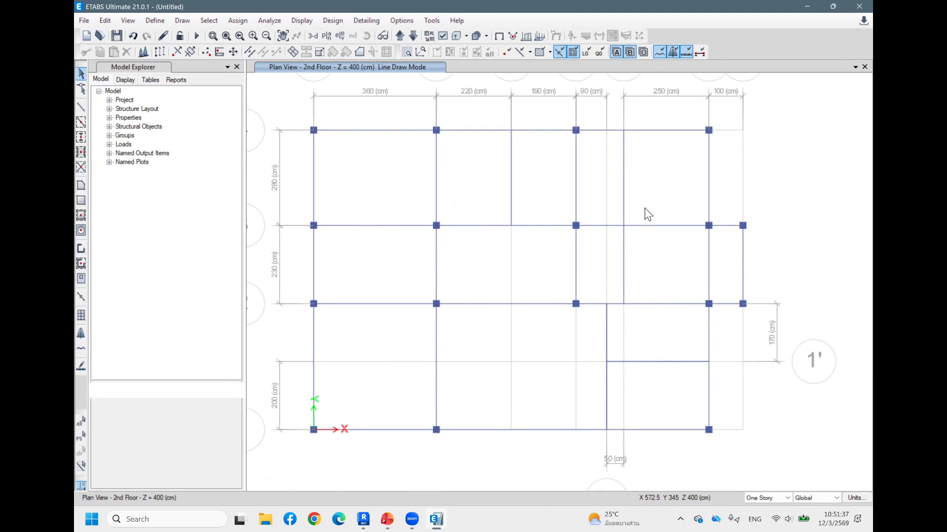
pyautogui.click(624, 174)
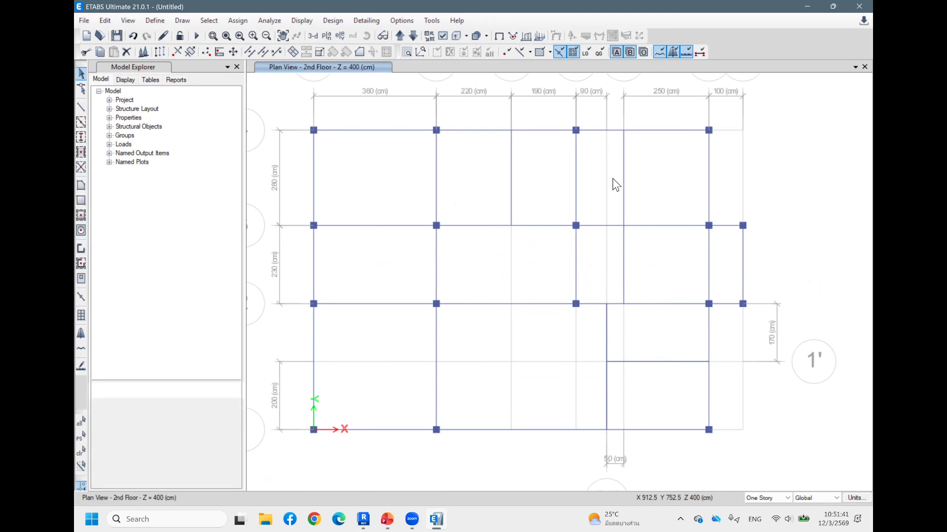
pyautogui.press('Delete')
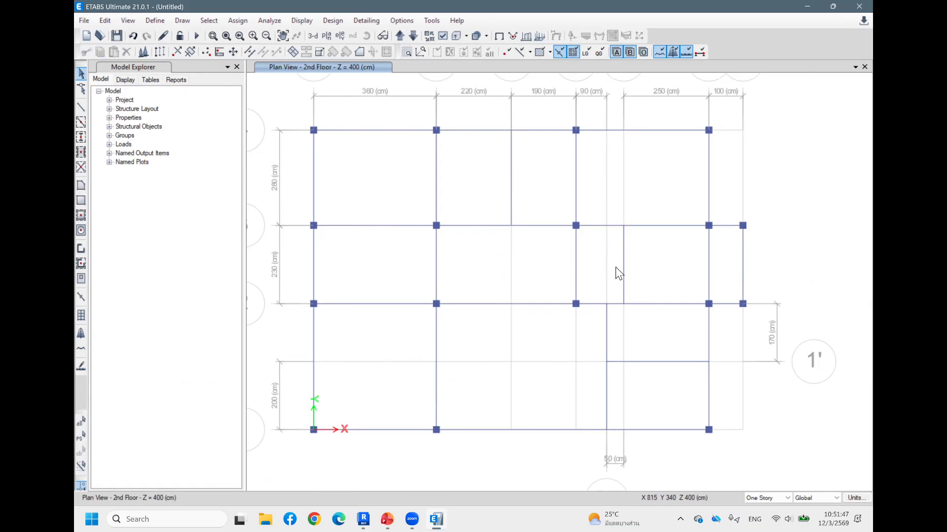
pyautogui.click(708, 266)
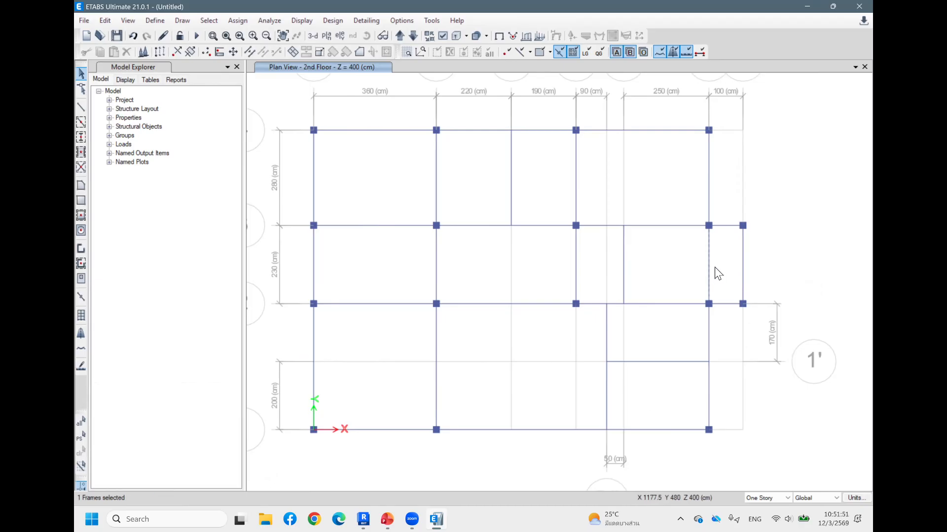
pyautogui.press('Delete')
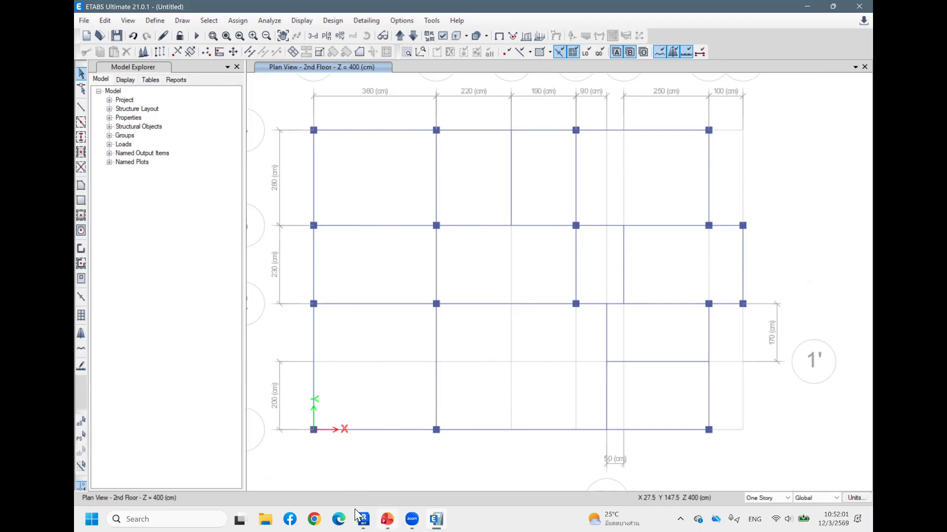
# Check the 2nd Floor structural plan in Revit and add a Y grid line 1'' to grid system G1 in ETABS
pyautogui.click(386, 518)
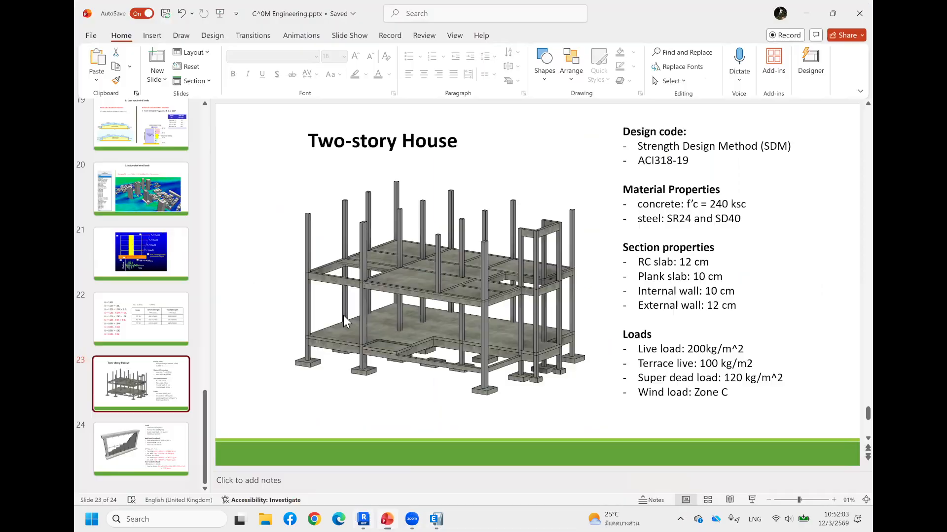
pyautogui.hotkey('alt', 'Tab')
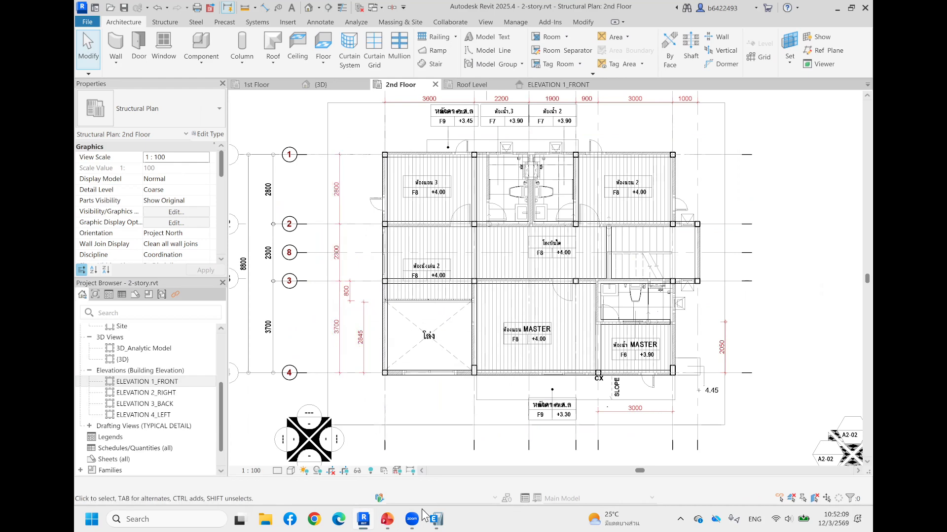
pyautogui.click(436, 519)
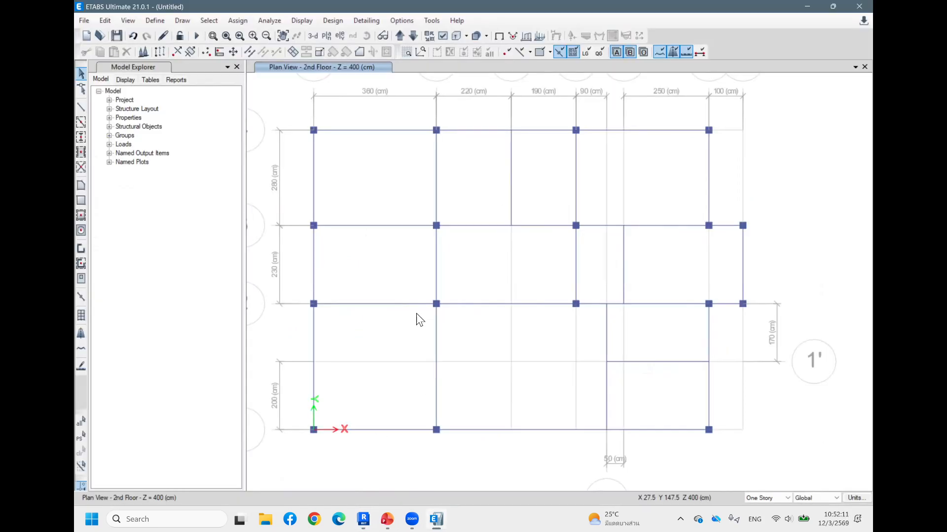
pyautogui.rightClick(388, 346)
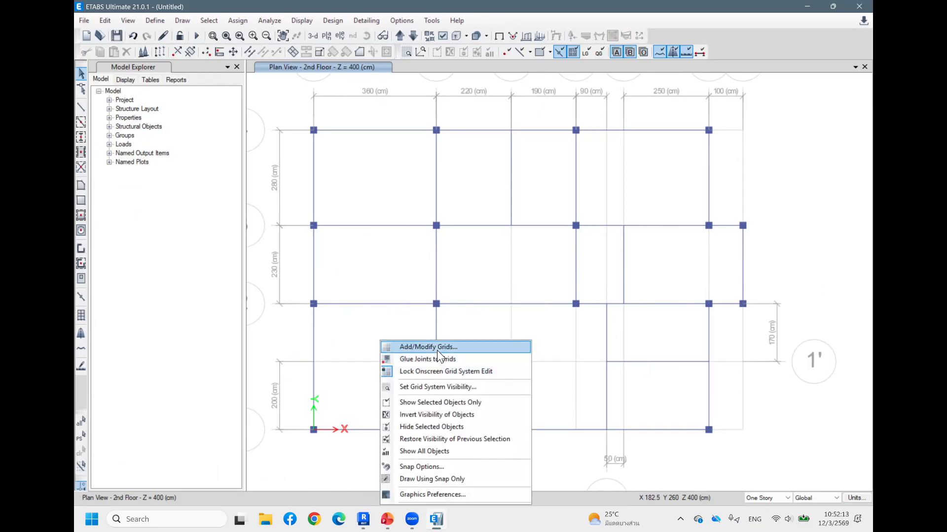
pyautogui.click(437, 347)
pyautogui.click(521, 271)
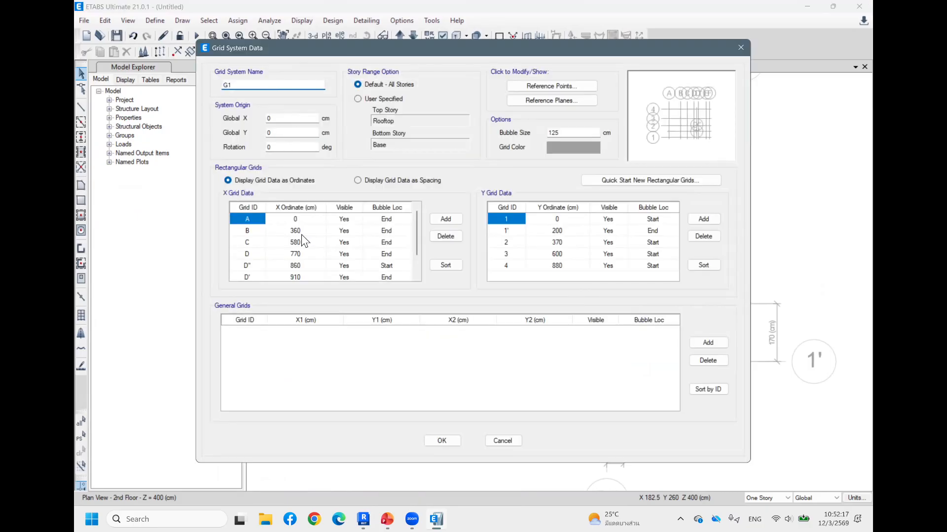
pyautogui.click(561, 233)
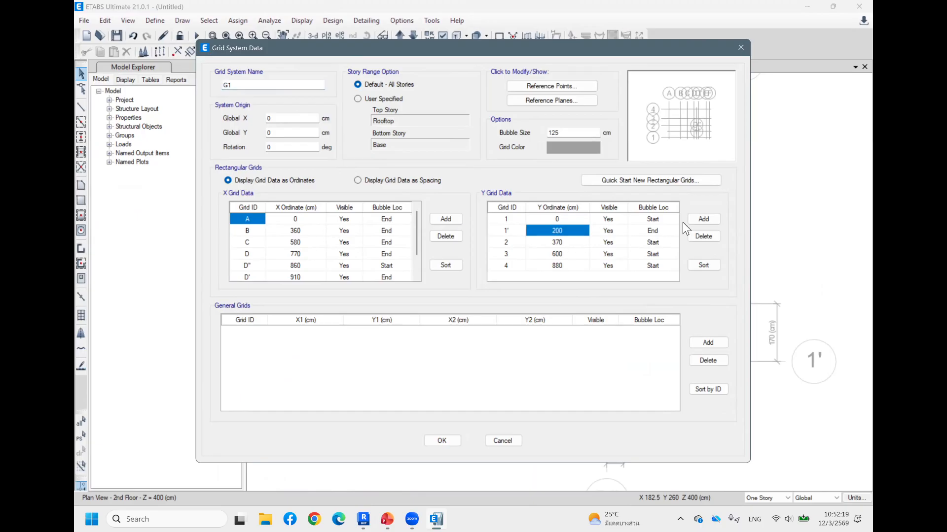
pyautogui.click(700, 218)
pyautogui.click(556, 265)
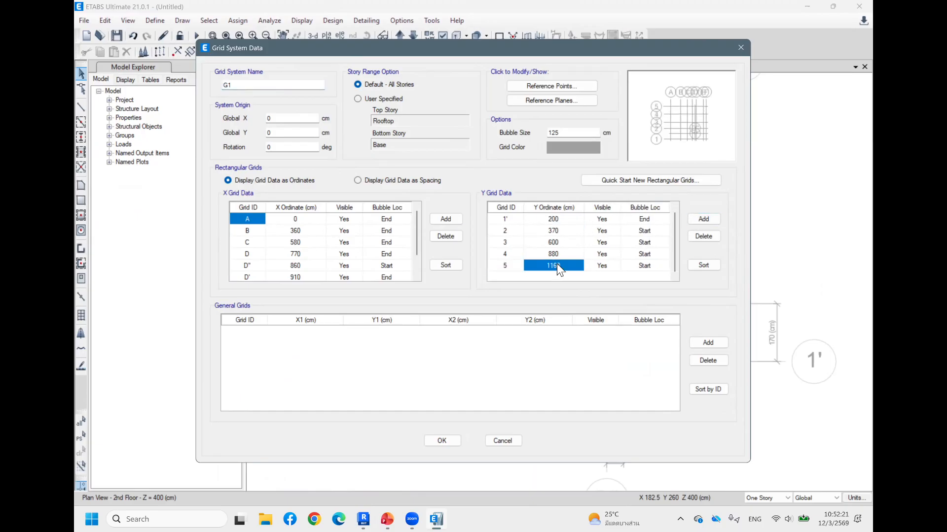
pyautogui.click(501, 267)
pyautogui.write('1/')
pyautogui.press('BackSpace')
pyautogui.press('BackSpace')
pyautogui.write("'")
# Set Y grid line 1'' to ordinate 285 cm with bubble location End and apply the grid system changes
pyautogui.click(548, 268)
pyautogui.write('2')
pyautogui.write('.8')
pyautogui.press('BackSpace')
pyautogui.press('BackSpace')
pyautogui.press('BackSpace')
pyautogui.write('285')
pyautogui.click(647, 262)
pyautogui.click(651, 267)
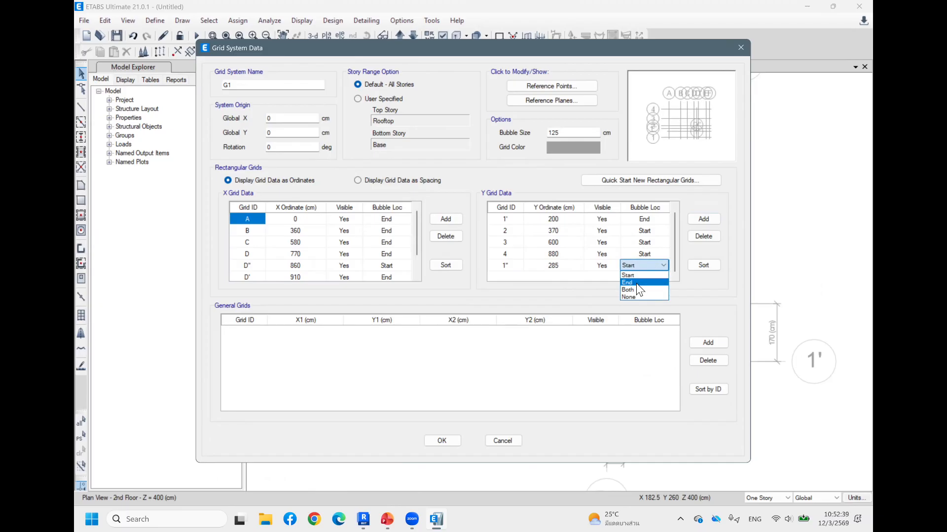
pyautogui.click(636, 283)
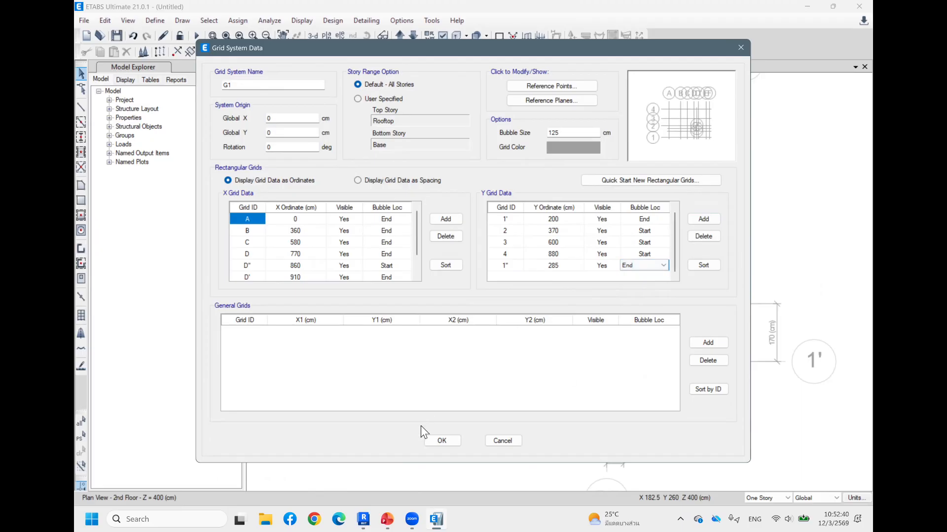
pyautogui.click(442, 440)
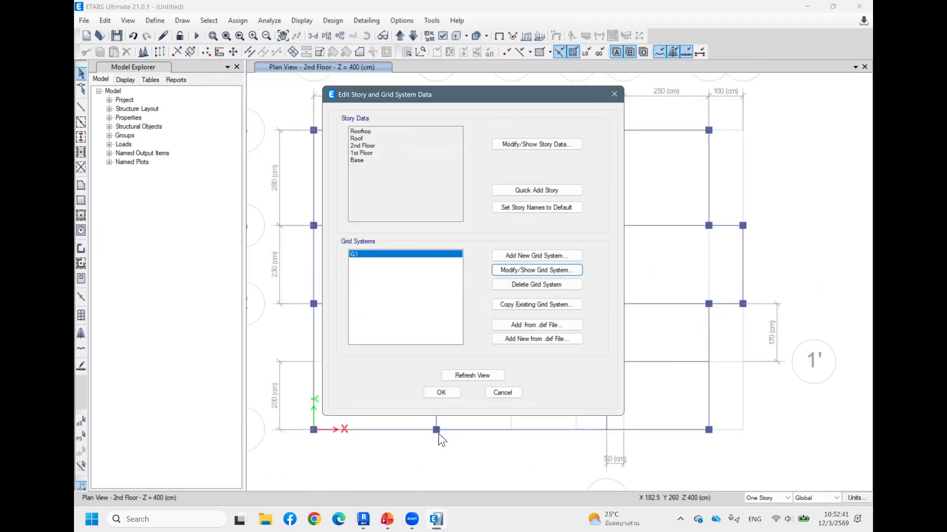
pyautogui.click(436, 395)
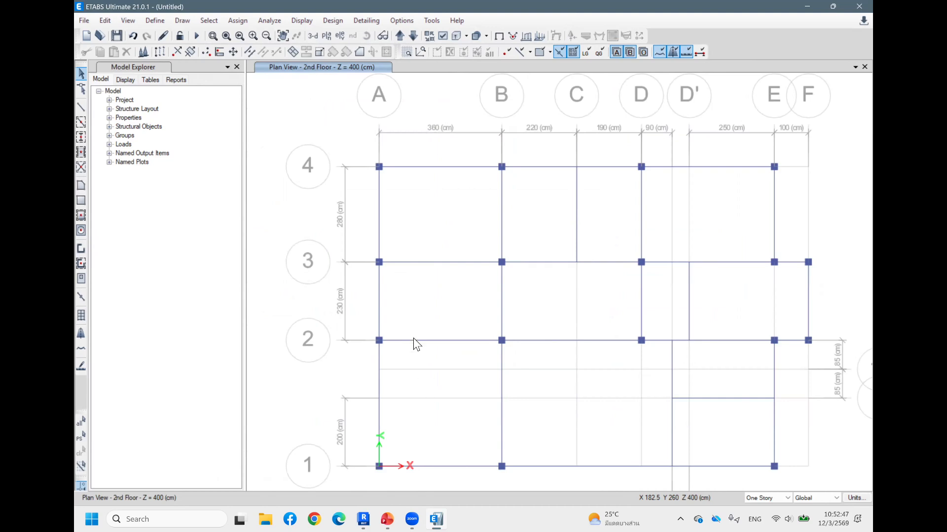
# Following the Revit 1st Floor plan, draw a 1st Floor A-LatBm beam in ETABS along grid line C between lines 1 and 2
pyautogui.moveTo(641, 358); pyautogui.dragTo(622, 296, button='middle')
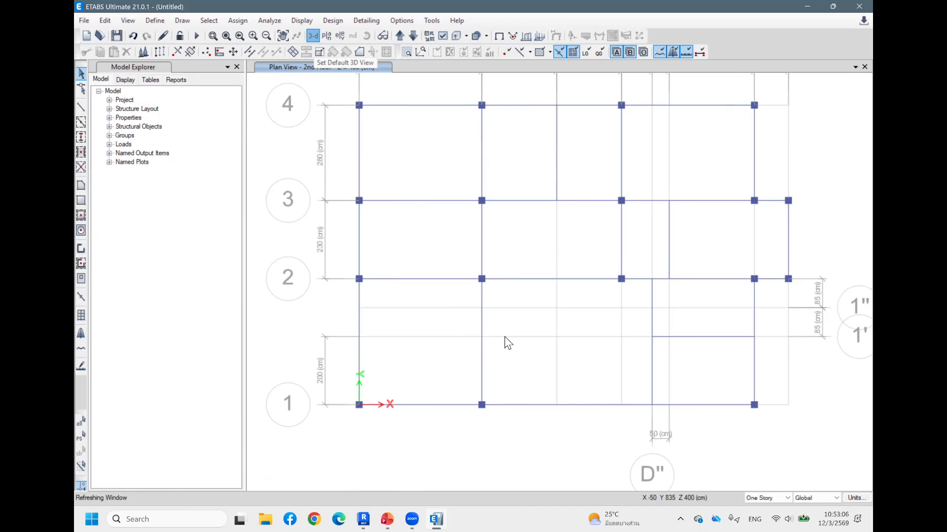
pyautogui.moveTo(729, 282); pyautogui.dragTo(567, 345, button='middle')
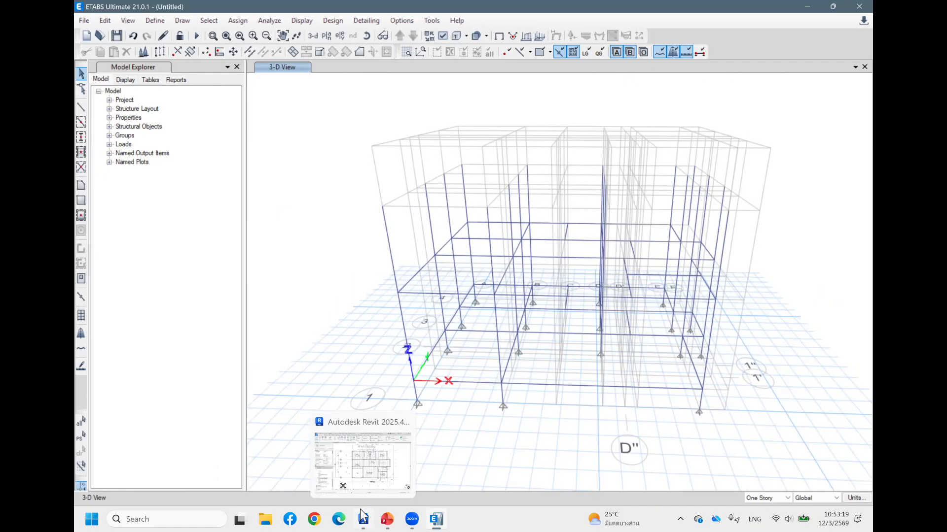
pyautogui.click(363, 519)
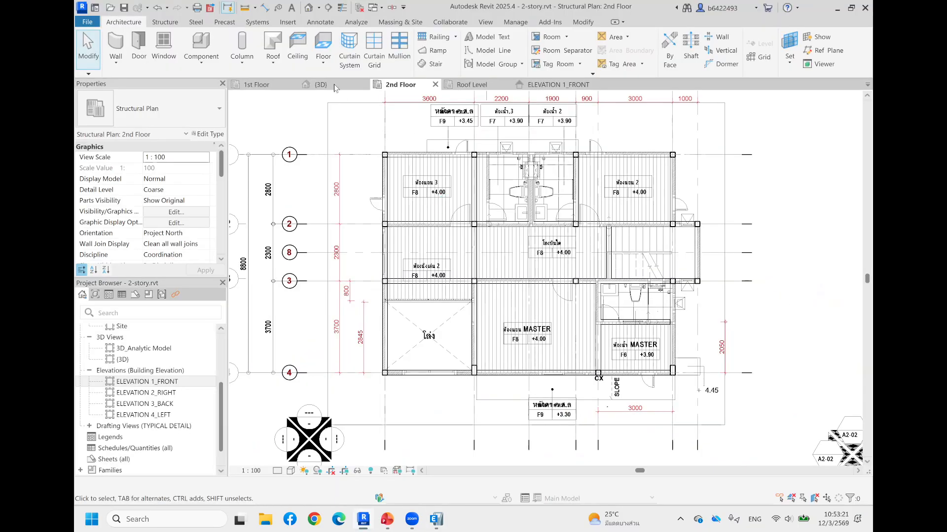
pyautogui.hotkey('ctrl', 'Tab')
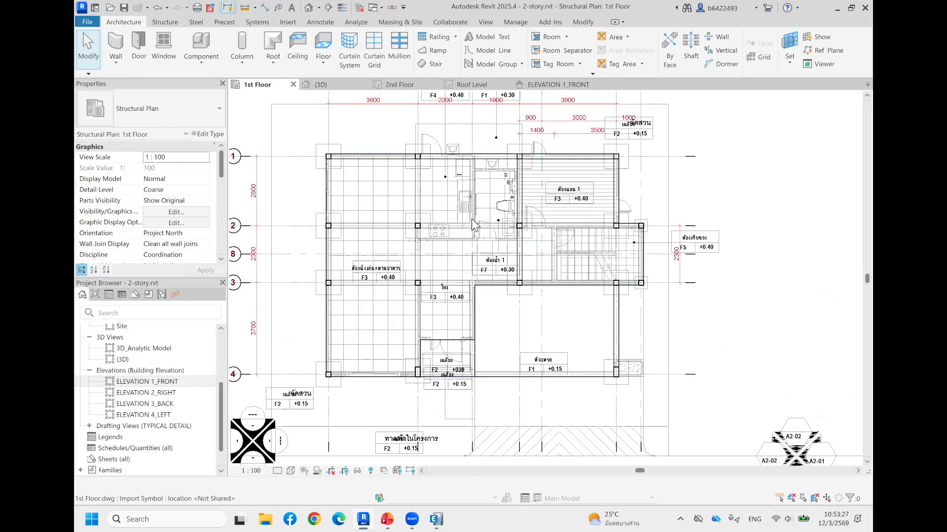
pyautogui.click(437, 519)
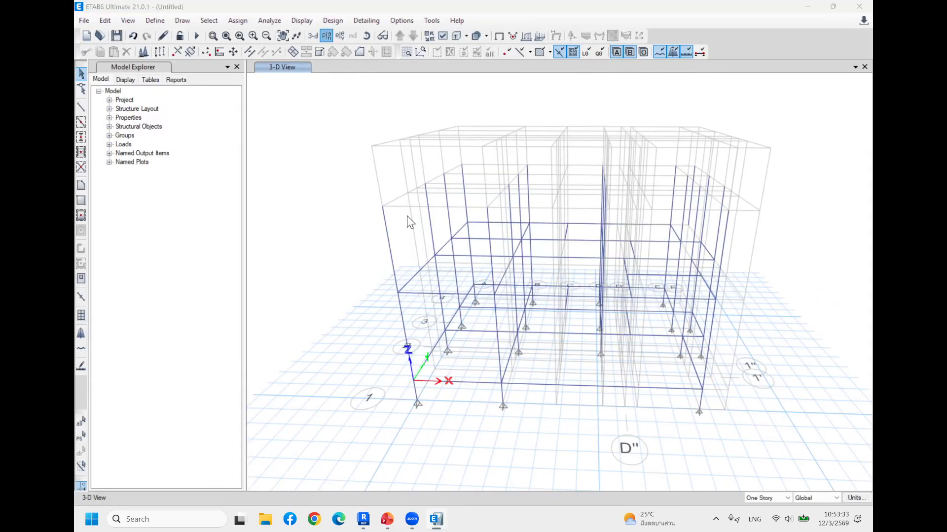
pyautogui.click(415, 245)
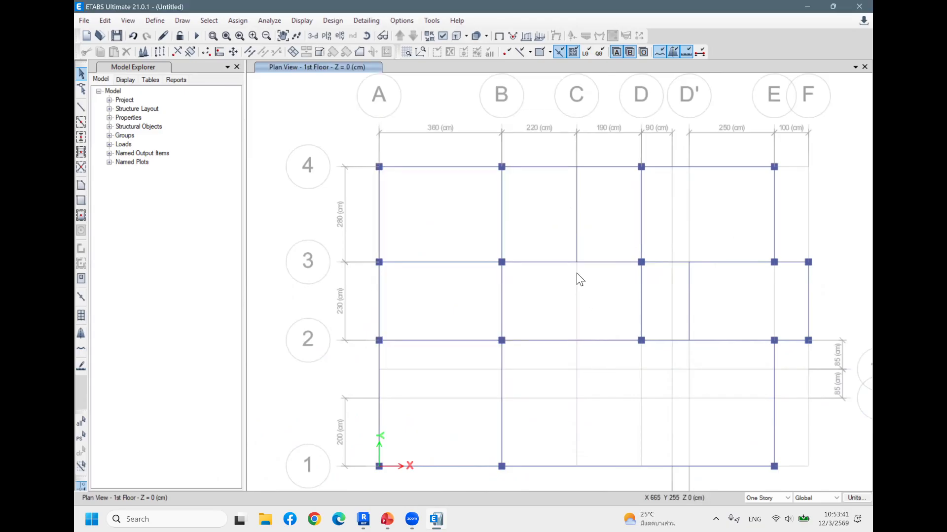
pyautogui.moveTo(513, 285); pyautogui.dragTo(482, 161, button='middle')
pyautogui.click(81, 106)
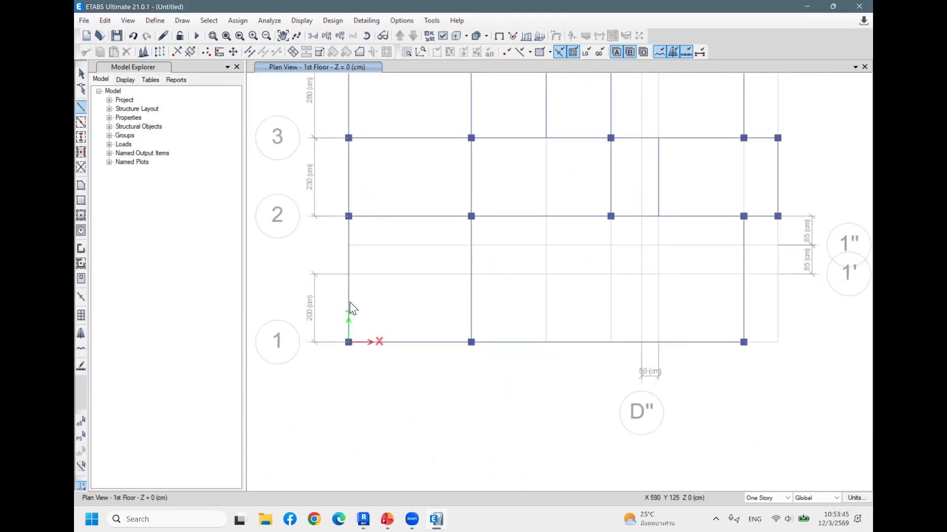
pyautogui.click(546, 342)
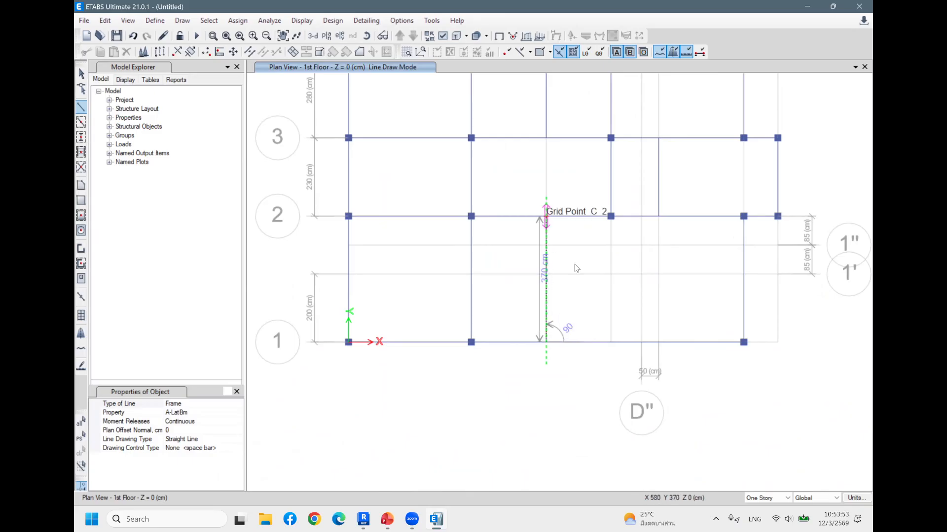
pyautogui.click(546, 216)
pyautogui.rightClick(594, 392)
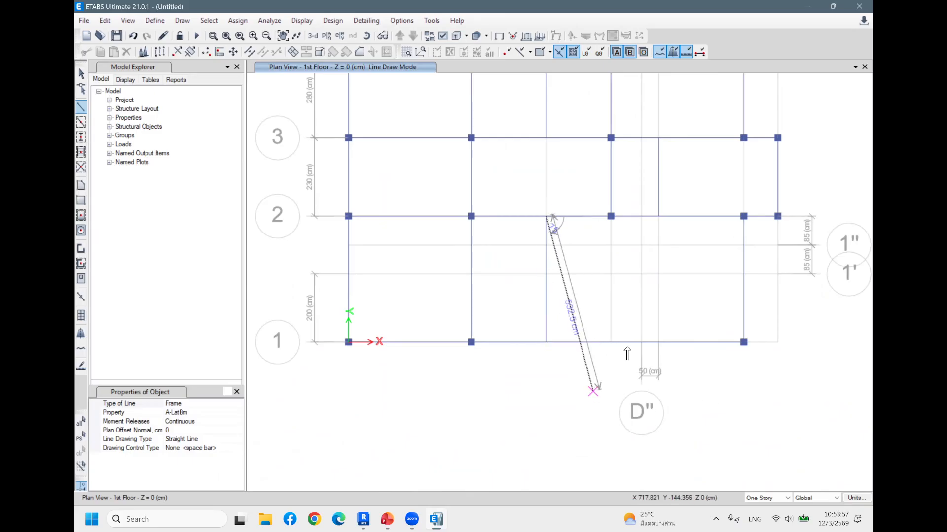
pyautogui.press('Escape')
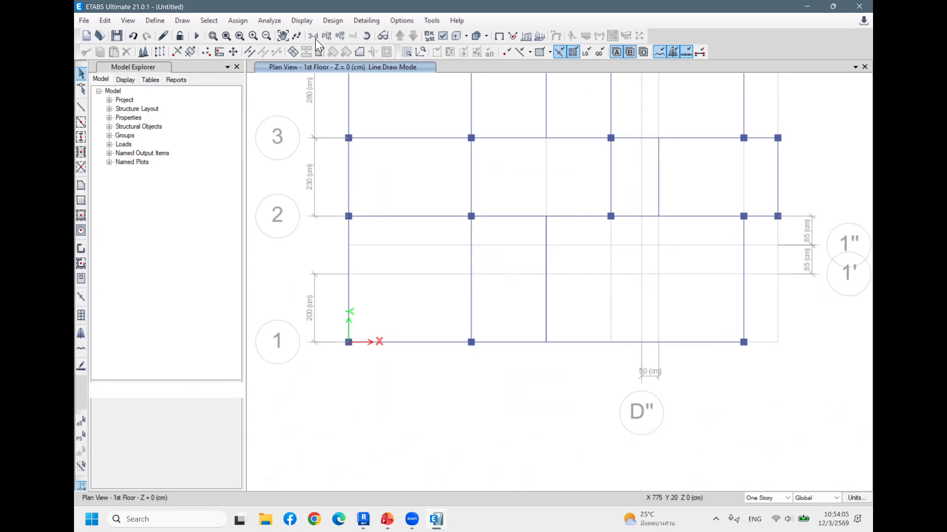
# Show the whole frame in the default 3-D view and change the graphics mode used to display it
pyautogui.click(313, 37)
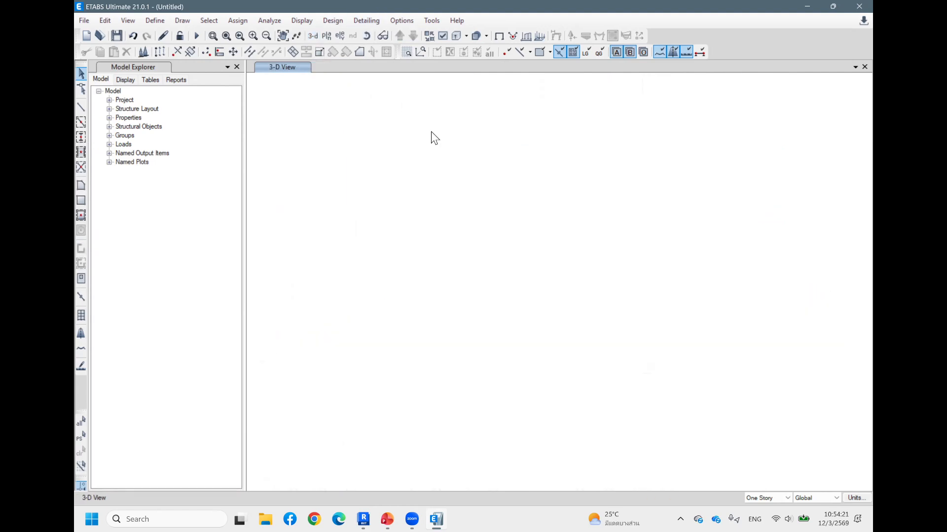
pyautogui.click(399, 22)
pyautogui.moveTo(493, 146)
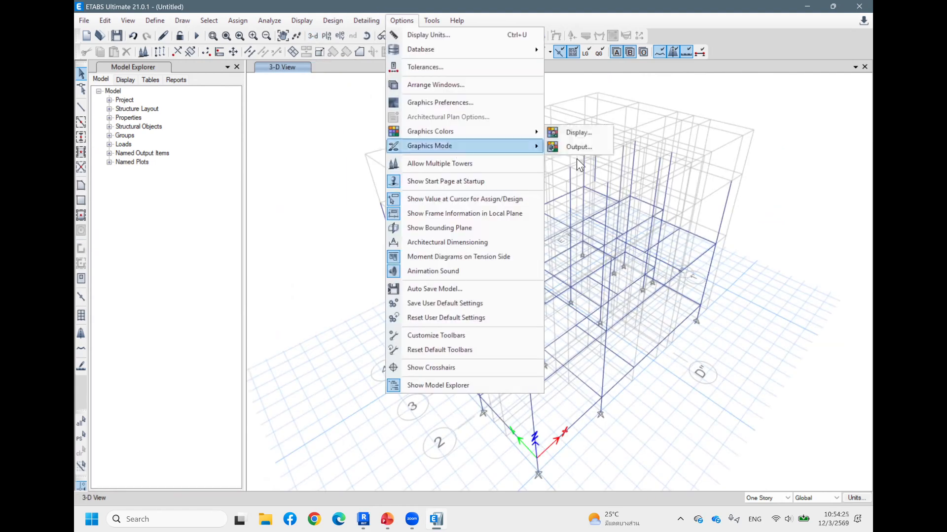
pyautogui.click(596, 147)
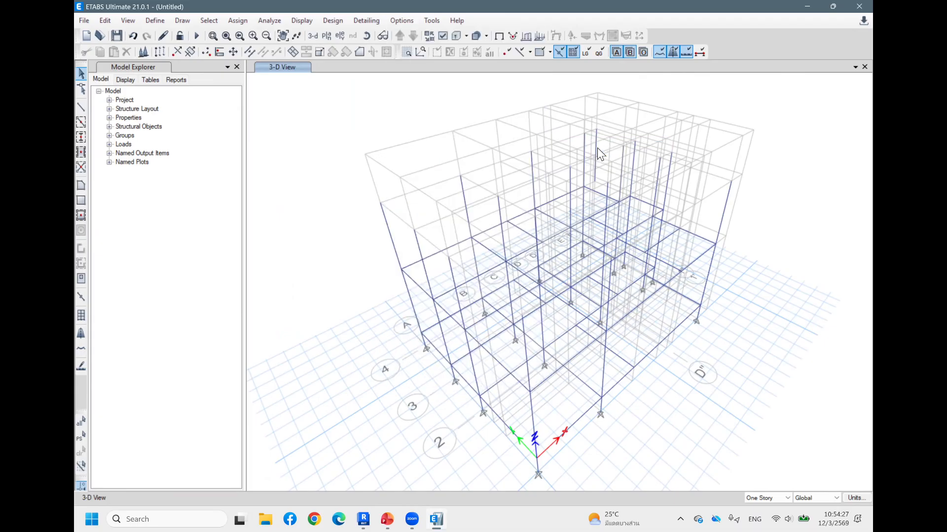
pyautogui.scroll(-5, 656, 246)
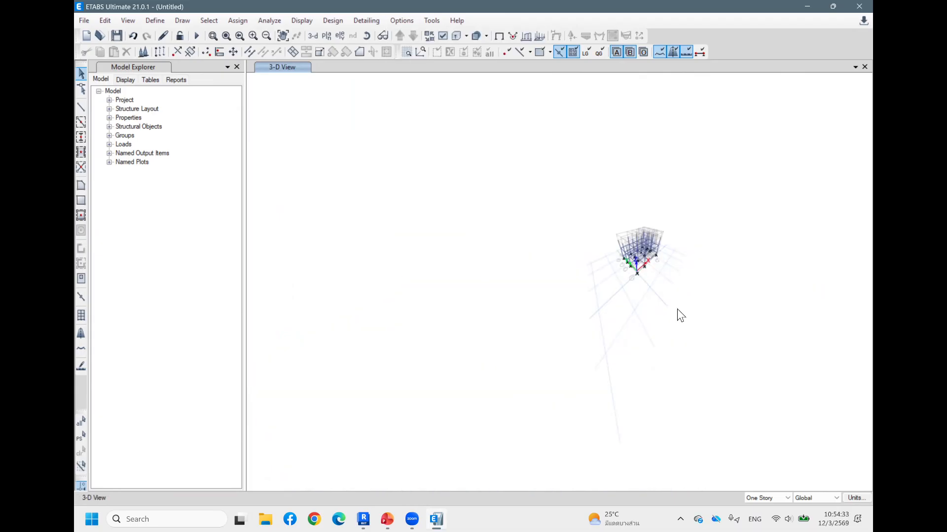
pyautogui.scroll(3, 673, 311)
pyautogui.scroll(5, 666, 314)
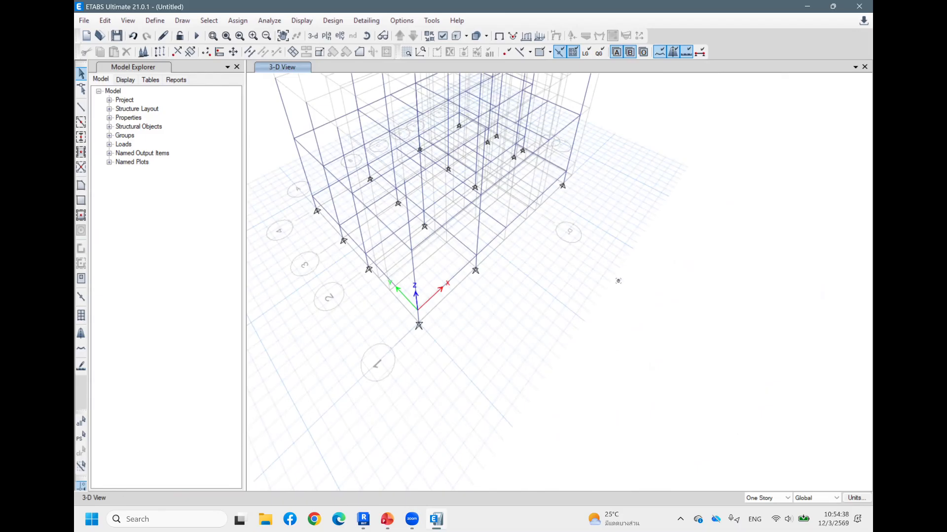
pyautogui.moveTo(618, 281); pyautogui.dragTo(608, 270, button='middle')
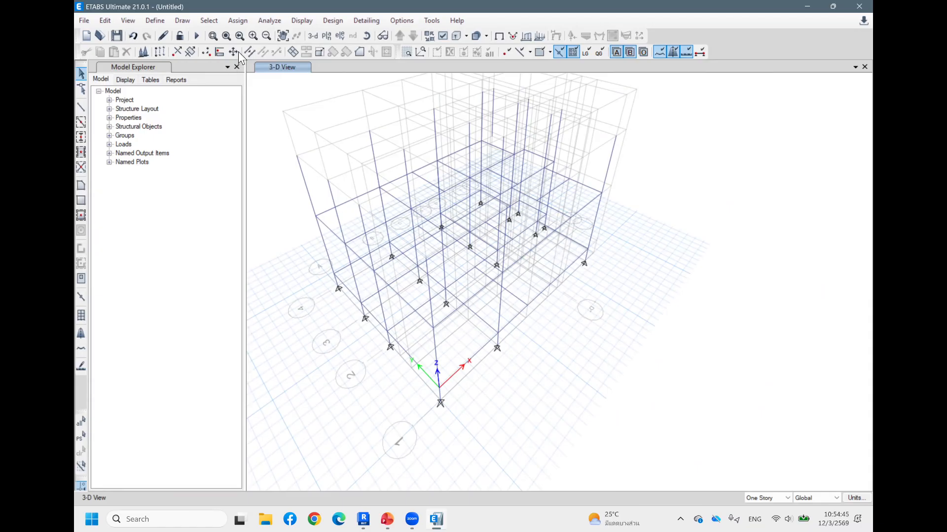
# Select all beams in the model by object type
pyautogui.click(209, 20)
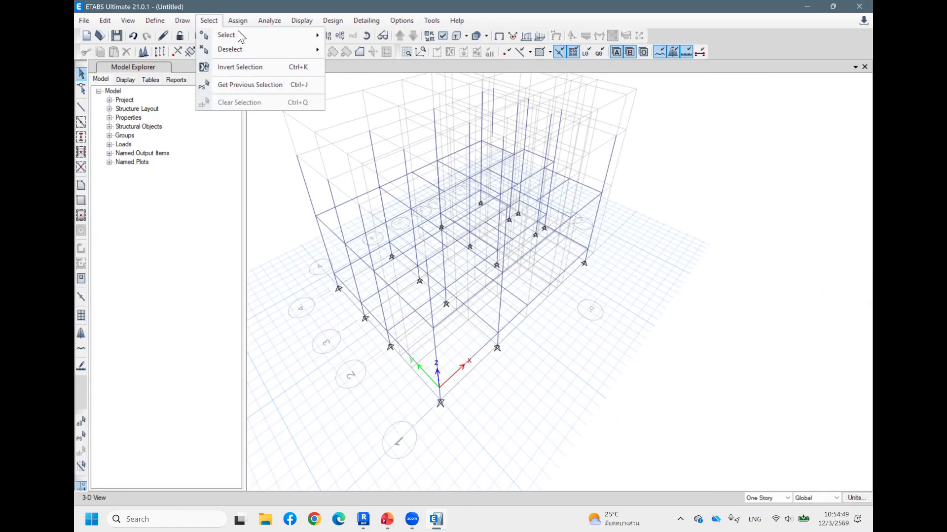
pyautogui.moveTo(212, 34)
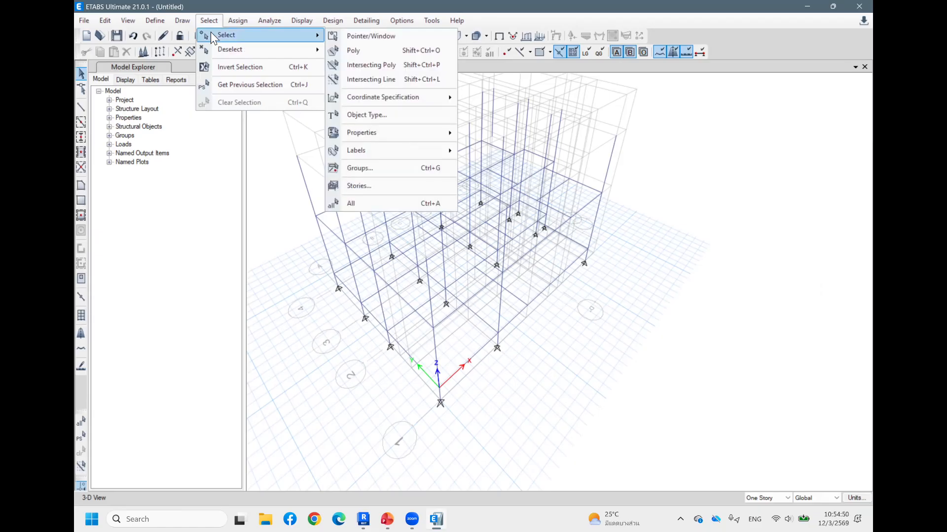
pyautogui.click(400, 112)
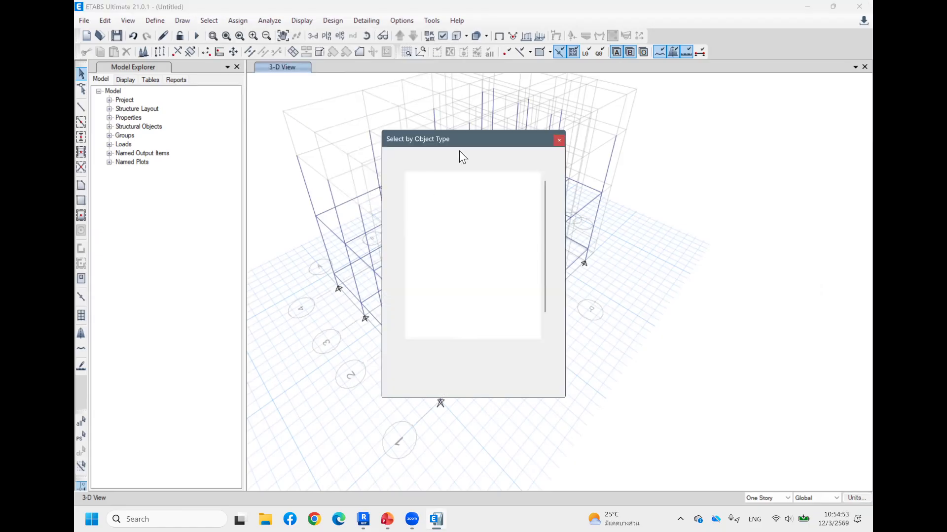
pyautogui.moveTo(477, 141); pyautogui.dragTo(729, 128)
pyautogui.click(676, 176)
pyautogui.click(680, 352)
# Assign frame section B1 to the selected beams
pyautogui.click(241, 20)
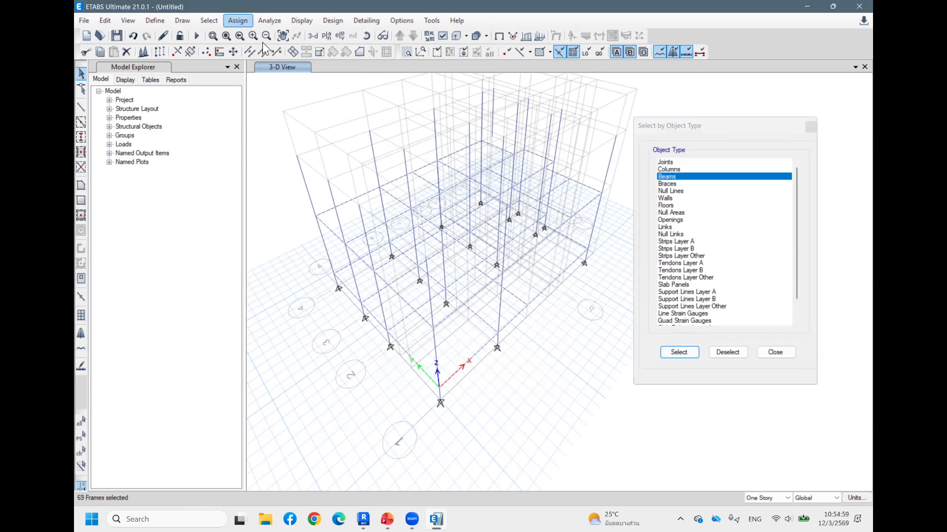
pyautogui.moveTo(295, 49)
pyautogui.click(452, 51)
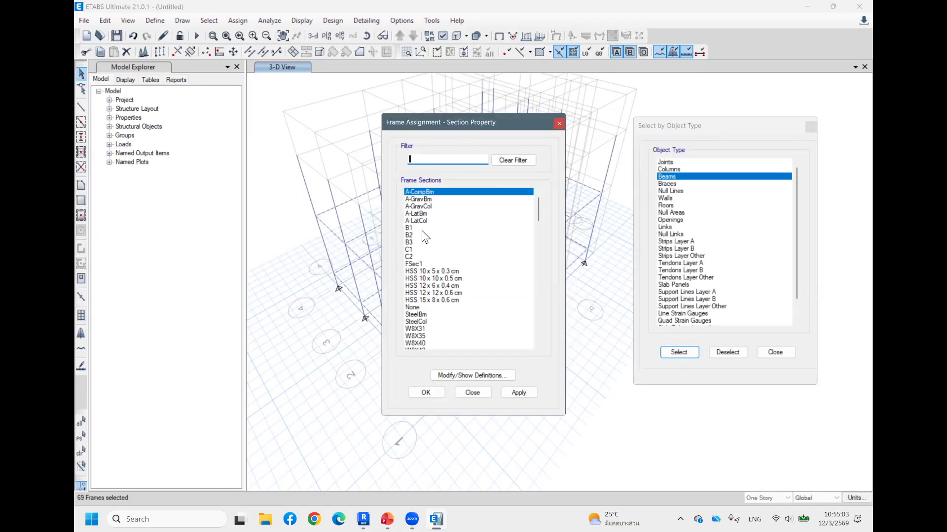
pyautogui.click(425, 228)
pyautogui.click(514, 393)
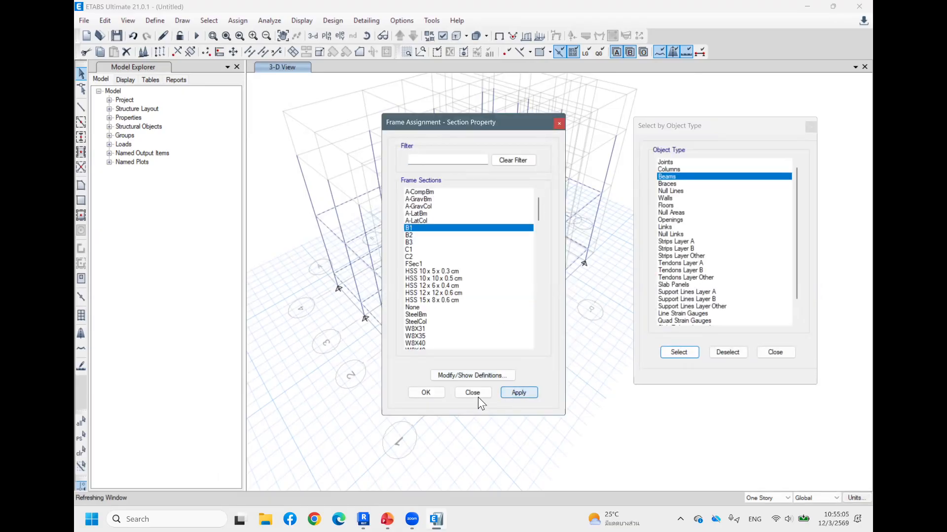
pyautogui.click(472, 393)
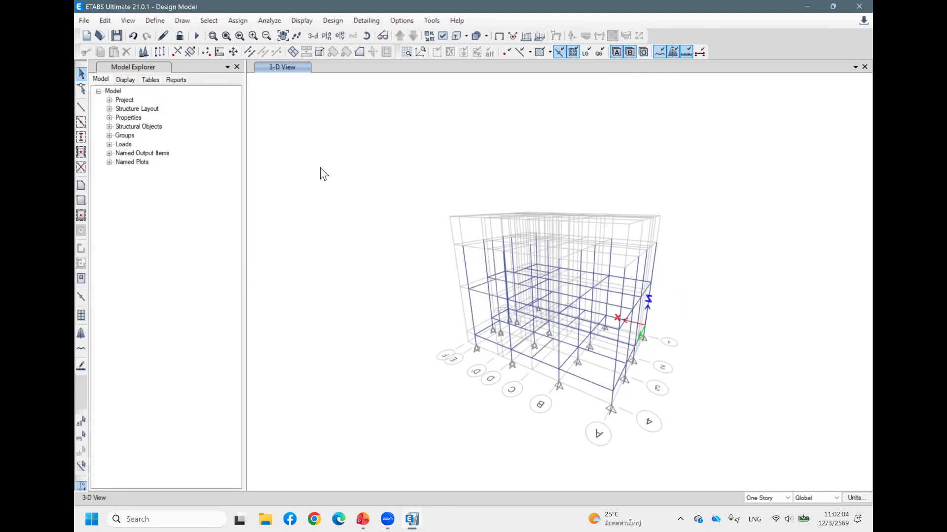
# Show the 2nd Floor plan view with the whole grid in sight
pyautogui.click(331, 37)
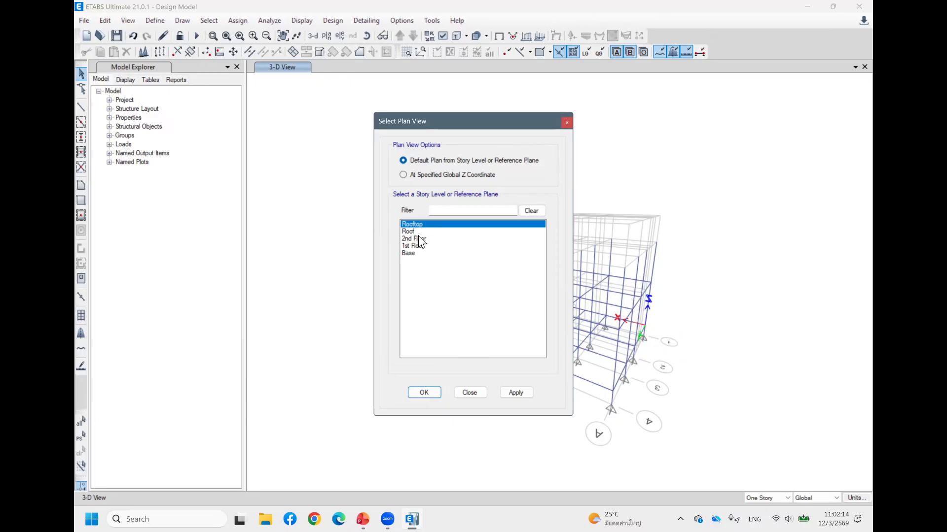
pyautogui.click(420, 239)
pyautogui.click(434, 390)
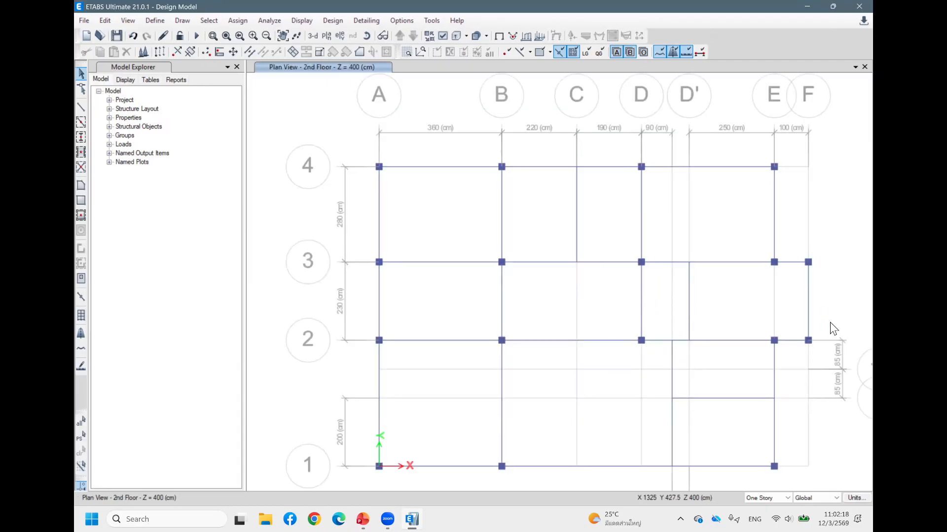
pyautogui.scroll(-2, 832, 326)
pyautogui.moveTo(834, 305); pyautogui.dragTo(592, 260, button='middle')
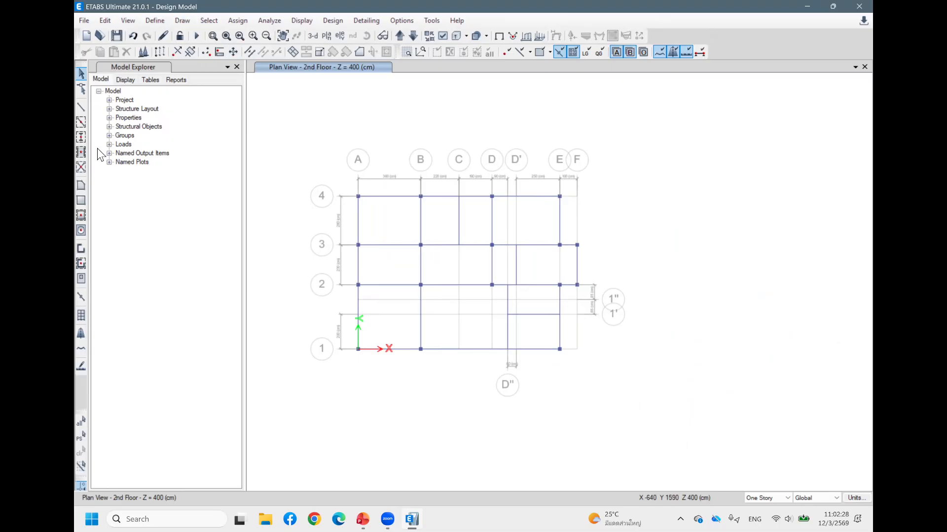
# Draw a floor area with the Plank property on the 2nd Floor, filling the bay between grid lines A–B and 3–4
pyautogui.click(82, 184)
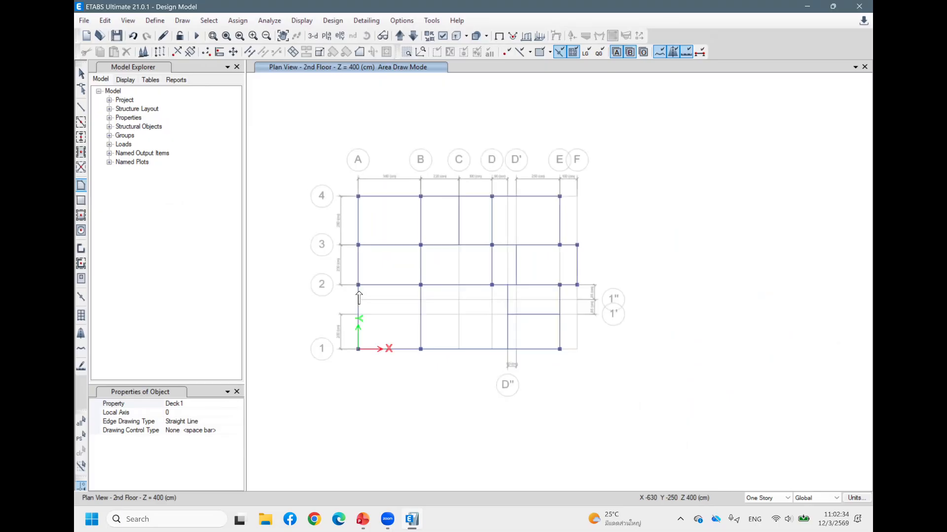
pyautogui.click(238, 404)
pyautogui.click(238, 404)
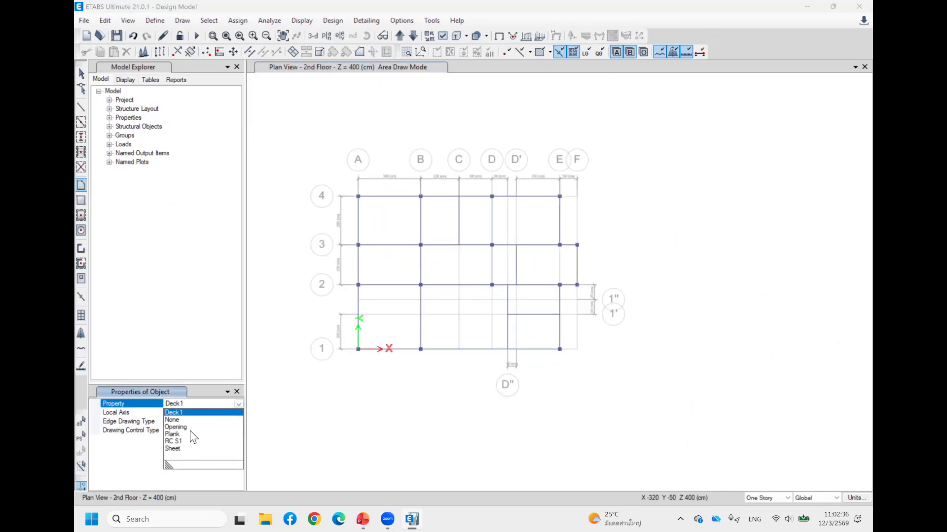
pyautogui.click(185, 433)
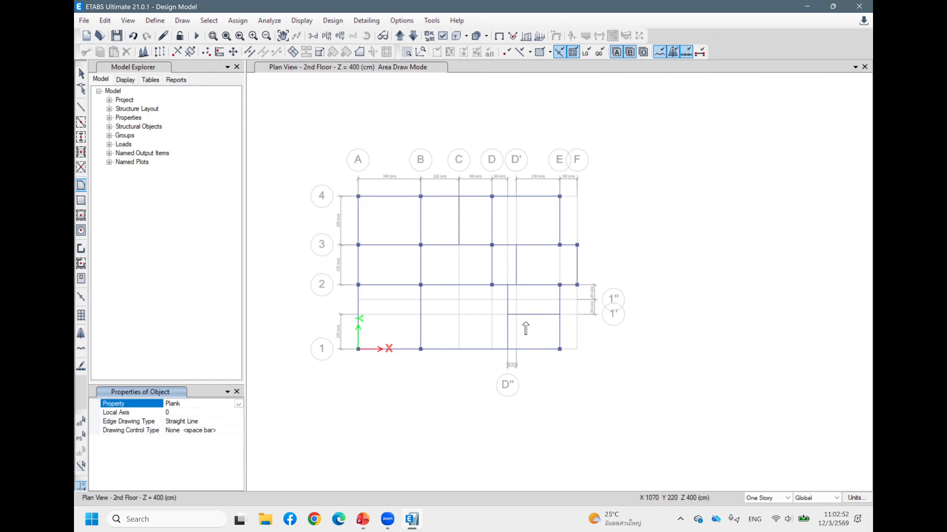
pyautogui.click(358, 196)
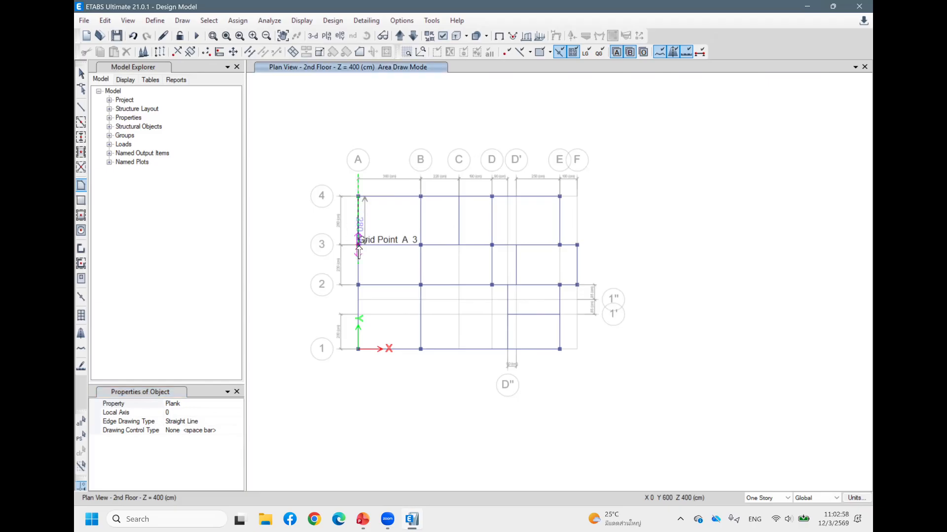
pyautogui.click(359, 245)
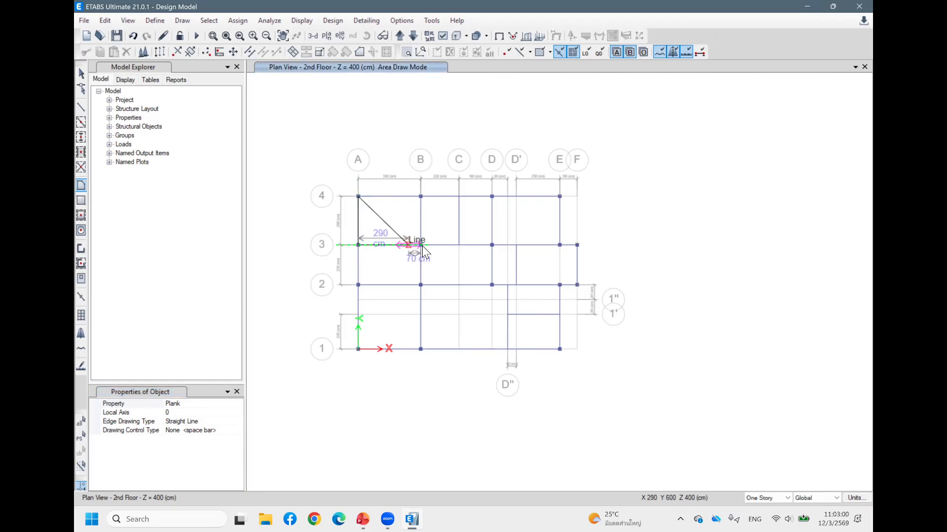
pyautogui.click(421, 245)
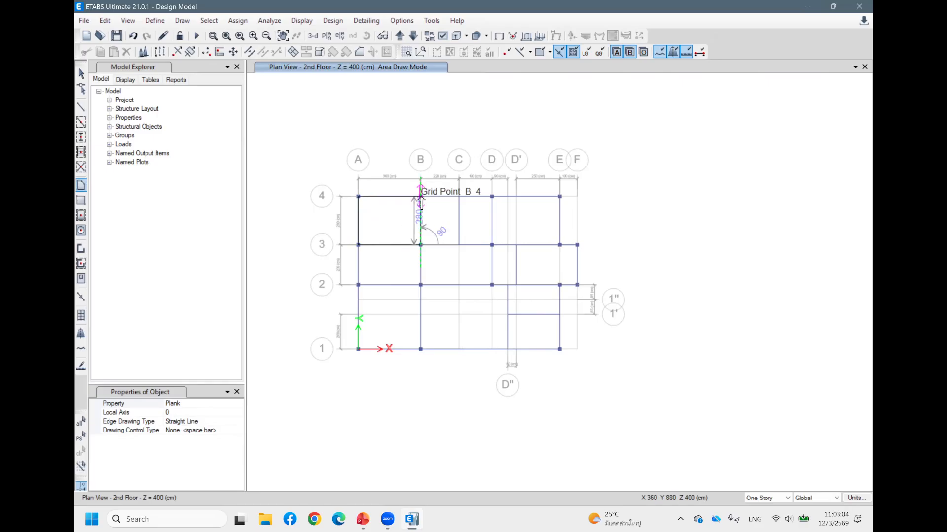
pyautogui.click(421, 196)
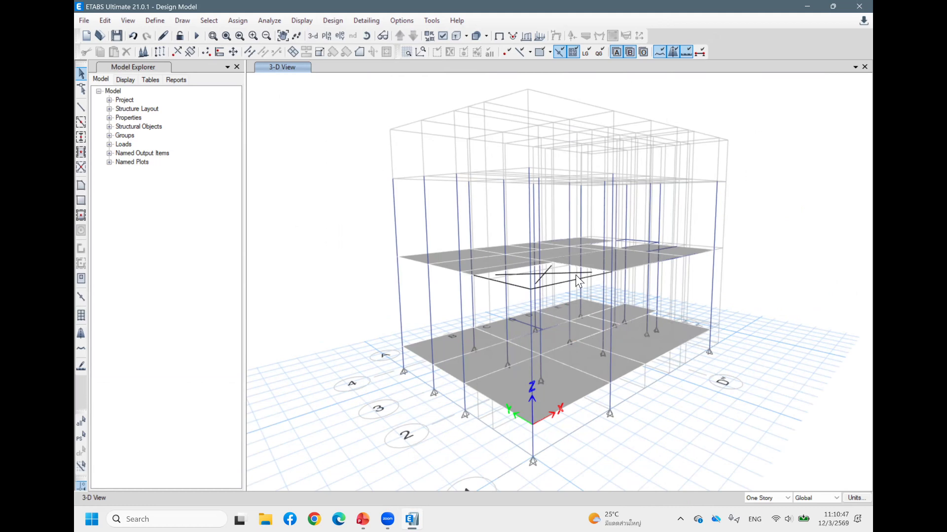
# Clear the display of assignments in the 3-D view
pyautogui.keyDown('shift'); pyautogui.moveTo(794, 243); pyautogui.dragTo(655, 291, button='middle'); pyautogui.keyUp('shift')
pyautogui.moveTo(784, 267); pyautogui.dragTo(746, 253, button='middle')
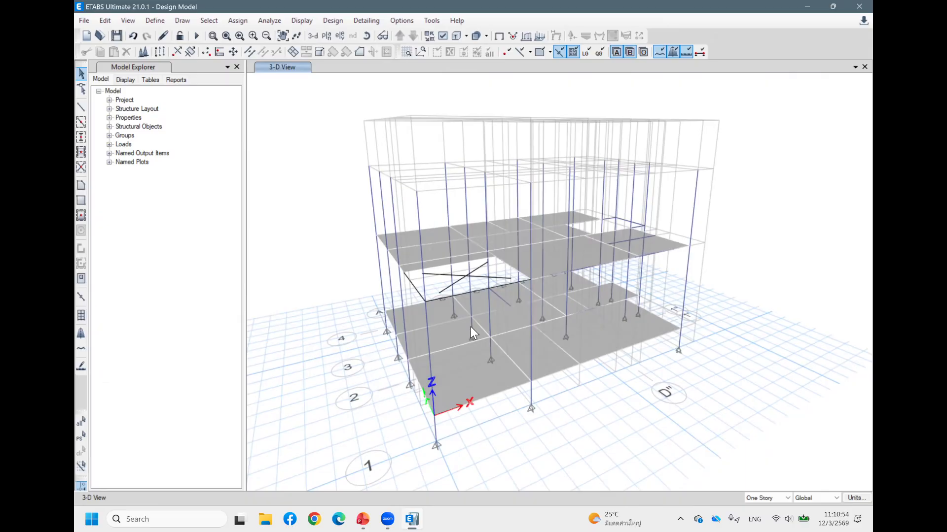
pyautogui.click(206, 19)
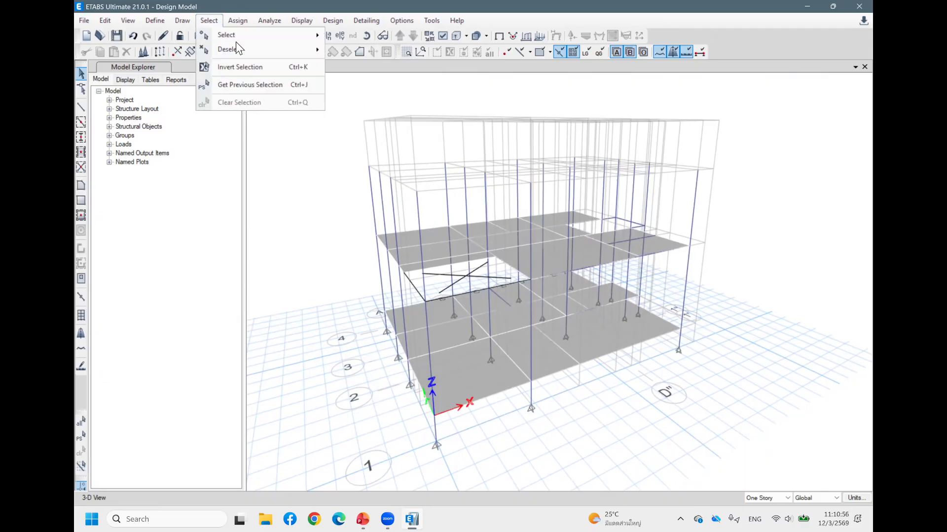
pyautogui.moveTo(248, 41)
pyautogui.click(344, 26)
pyautogui.click(238, 21)
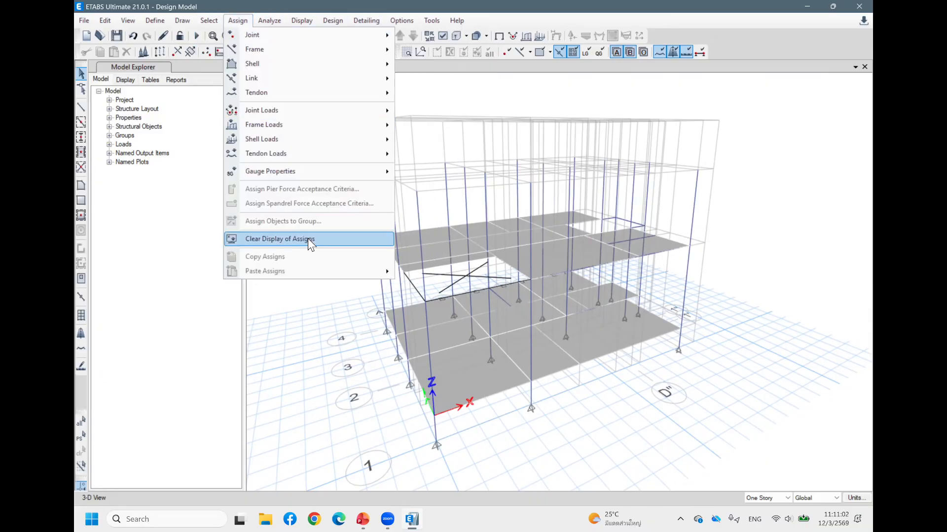
pyautogui.click(309, 240)
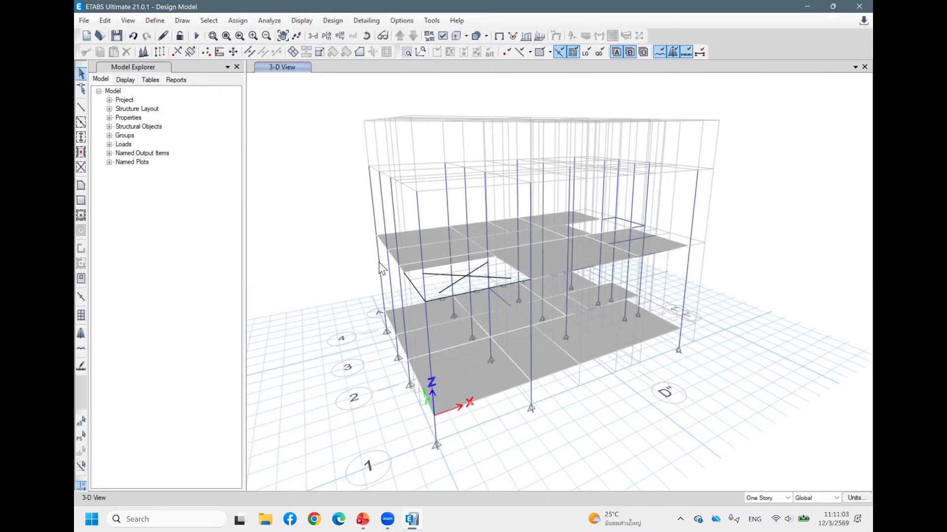
# Set the 3-D view to color by Section Properties with Extrude Frames and Extrude Shells enabled
pyautogui.click(443, 37)
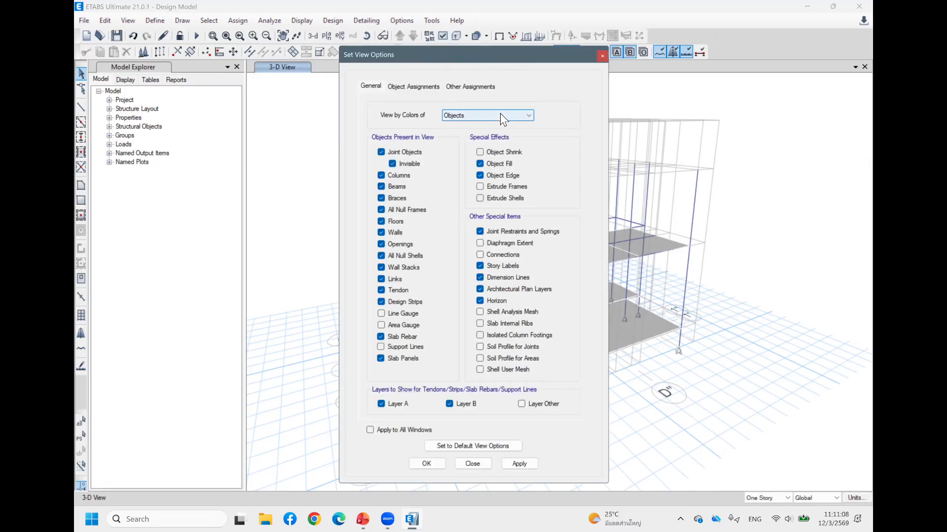
pyautogui.click(500, 115)
pyautogui.click(470, 134)
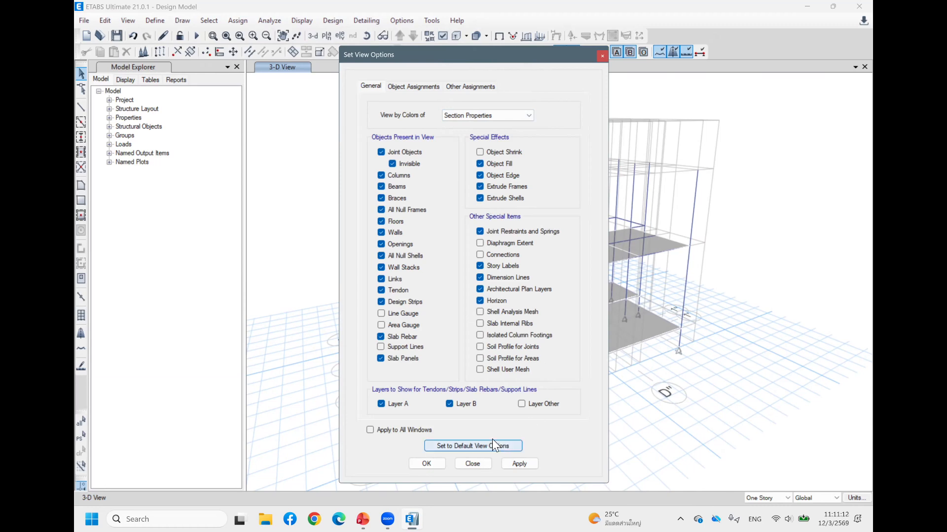
pyautogui.moveTo(490, 56); pyautogui.dragTo(489, 30)
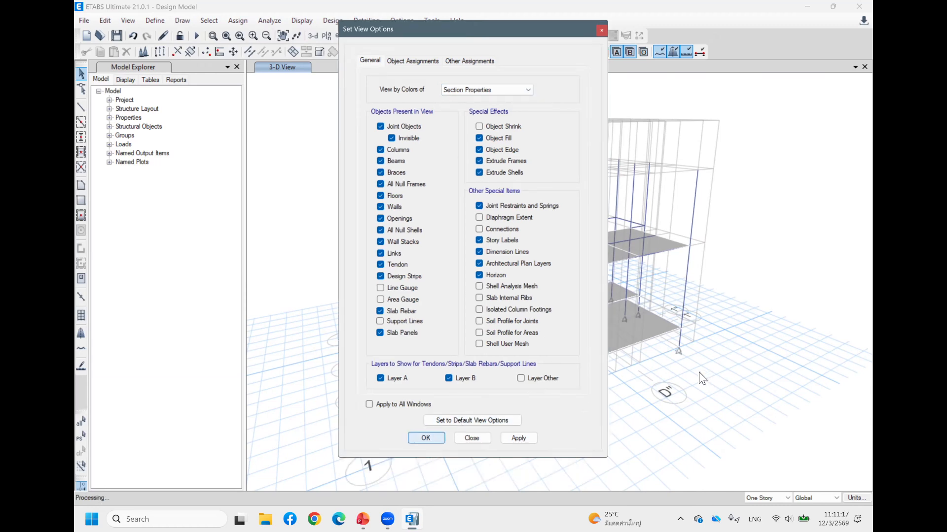
pyautogui.click(472, 443)
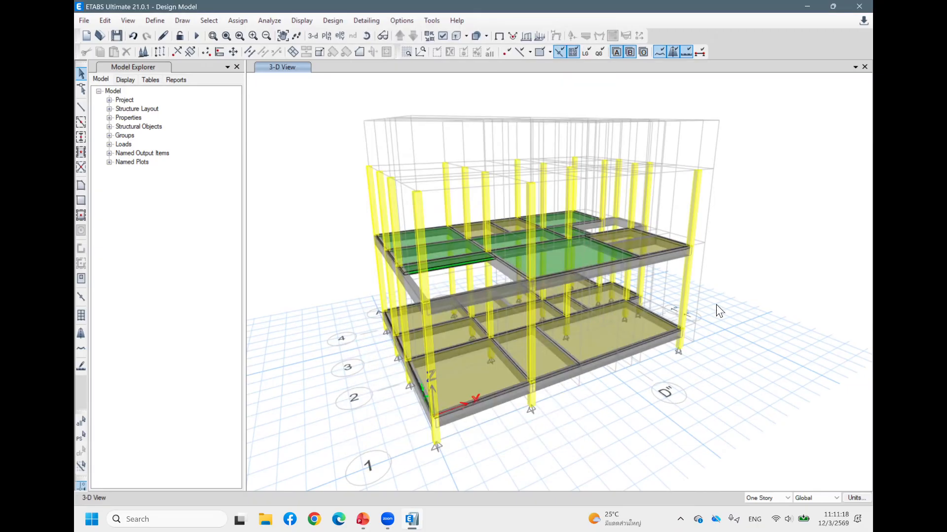
# Examine the extruded columns, beams and floor slabs of both floors from several angles and up close
pyautogui.moveTo(757, 323); pyautogui.dragTo(720, 341, button='middle')
pyautogui.moveTo(747, 278); pyautogui.dragTo(772, 246, button='middle')
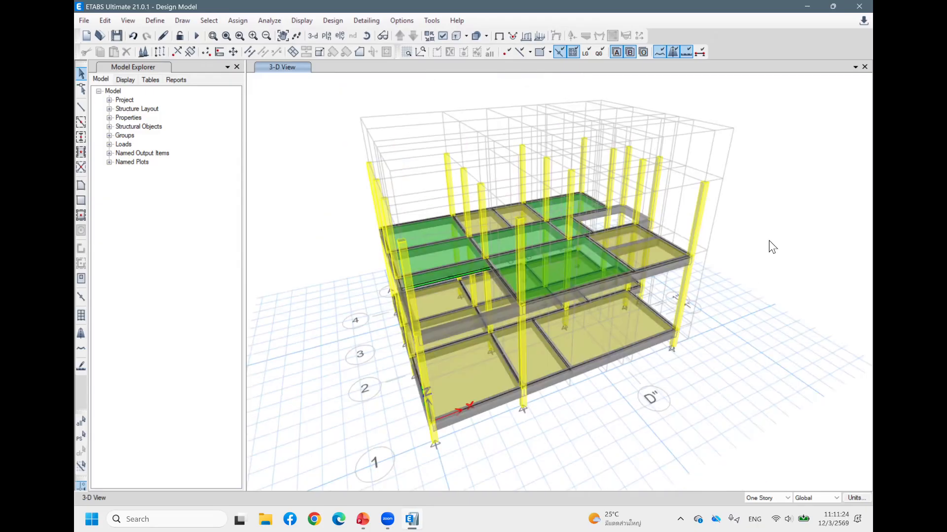
pyautogui.moveTo(727, 310); pyautogui.dragTo(800, 264, button='middle')
pyautogui.keyDown('shift'); pyautogui.moveTo(759, 314); pyautogui.dragTo(779, 289, button='middle'); pyautogui.keyUp('shift')
pyautogui.keyDown('shift'); pyautogui.moveTo(716, 303); pyautogui.dragTo(736, 299, button='middle'); pyautogui.keyUp('shift')
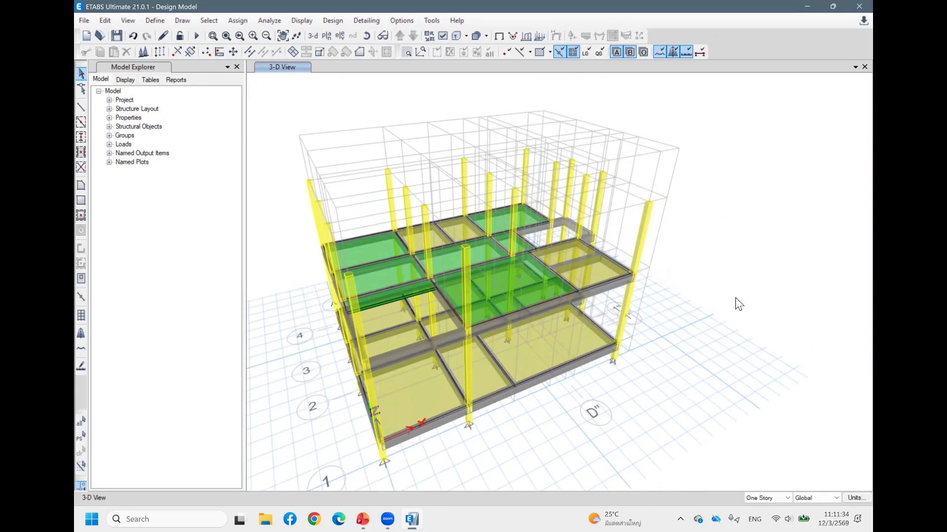
pyautogui.keyDown('shift'); pyautogui.moveTo(728, 264); pyautogui.dragTo(587, 262, button='middle'); pyautogui.keyUp('shift')
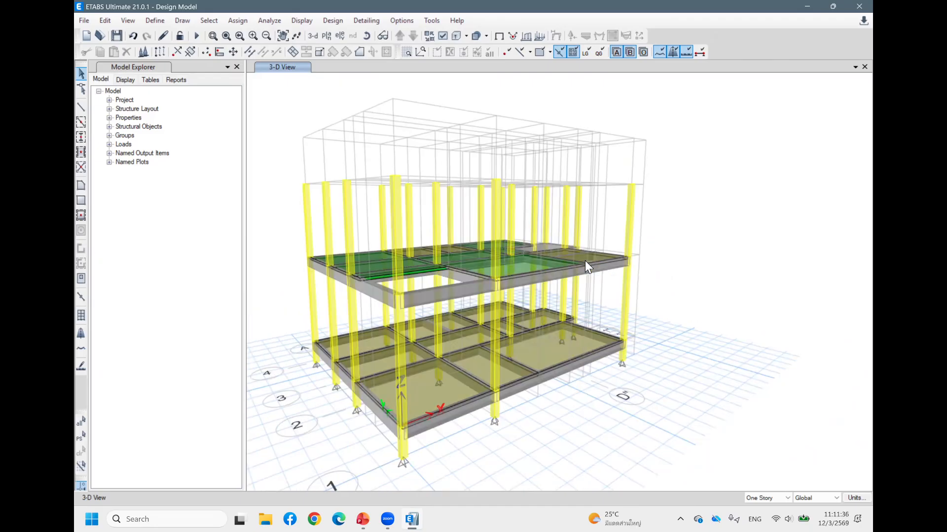
pyautogui.scroll(3, 587, 271)
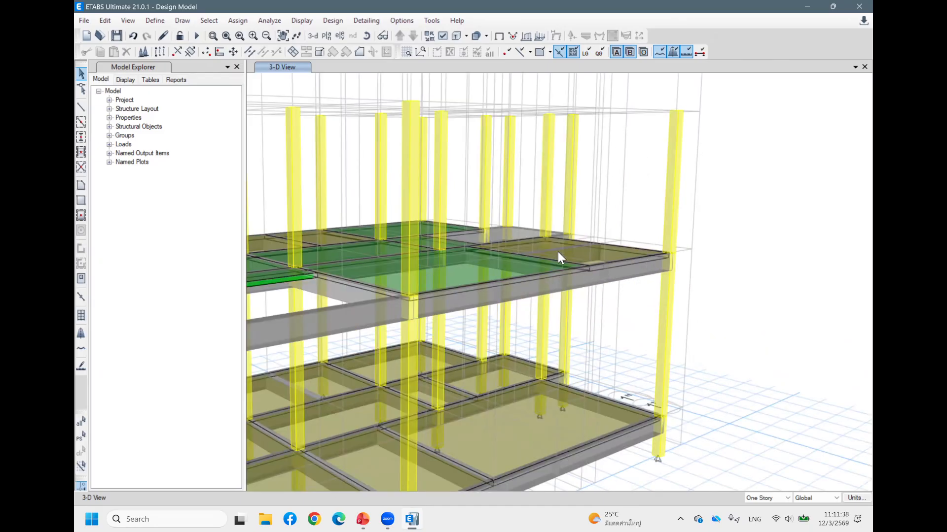
pyautogui.keyDown('shift'); pyautogui.moveTo(732, 285); pyautogui.dragTo(569, 315, button='middle'); pyautogui.keyUp('shift')
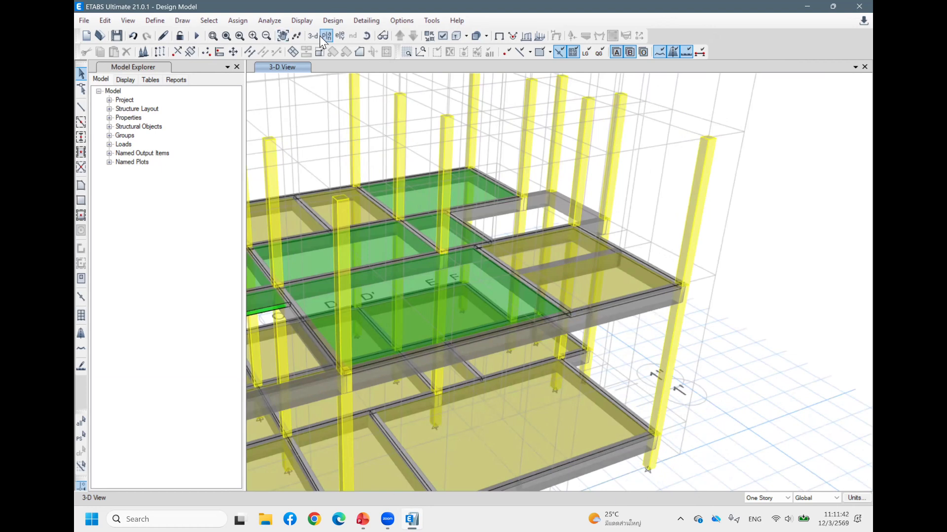
# Check the building's elevation views along grid line A and grid line 1
pyautogui.click(340, 39)
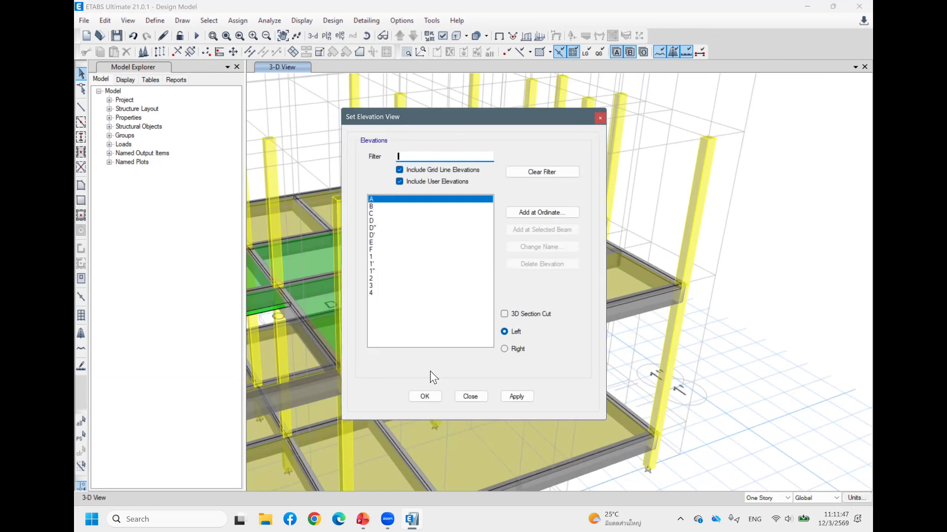
pyautogui.click(426, 396)
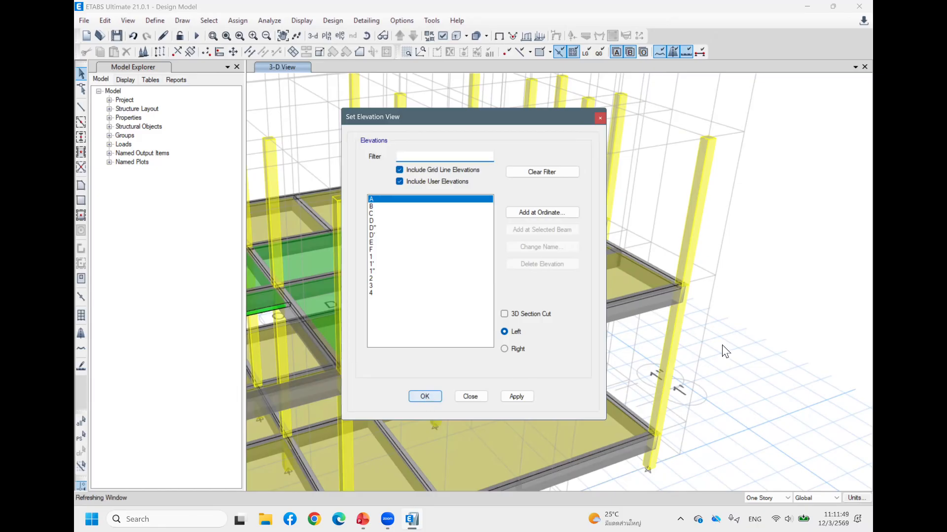
pyautogui.moveTo(775, 232); pyautogui.dragTo(776, 170, button='middle')
pyautogui.click(340, 35)
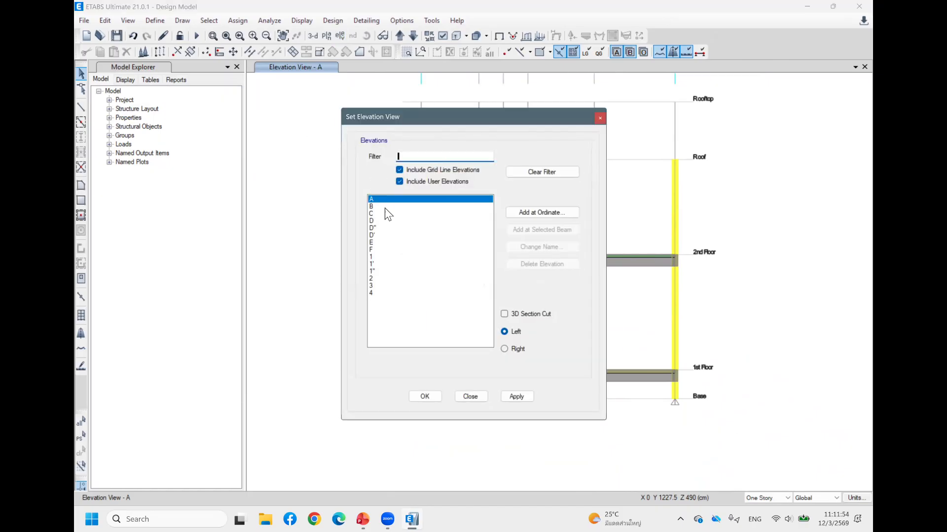
pyautogui.click(371, 257)
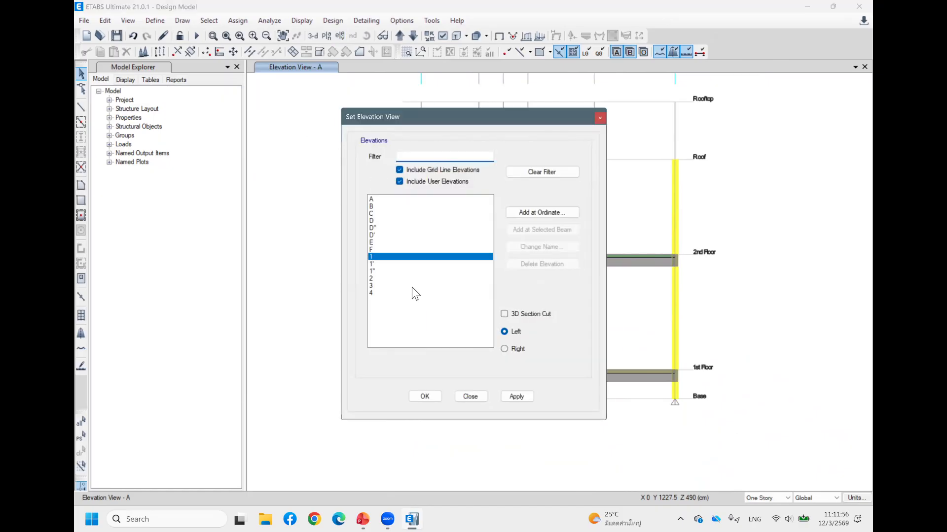
pyautogui.click(422, 400)
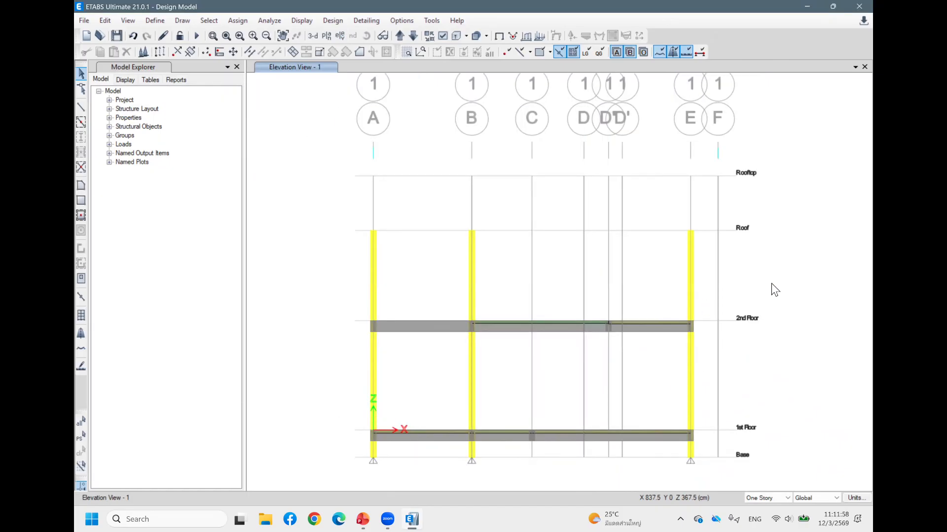
# Draw a C1 column on grid line D" from 2nd Floor to Roof in the elevation along grid line 1
pyautogui.moveTo(808, 258); pyautogui.dragTo(804, 215, button='middle')
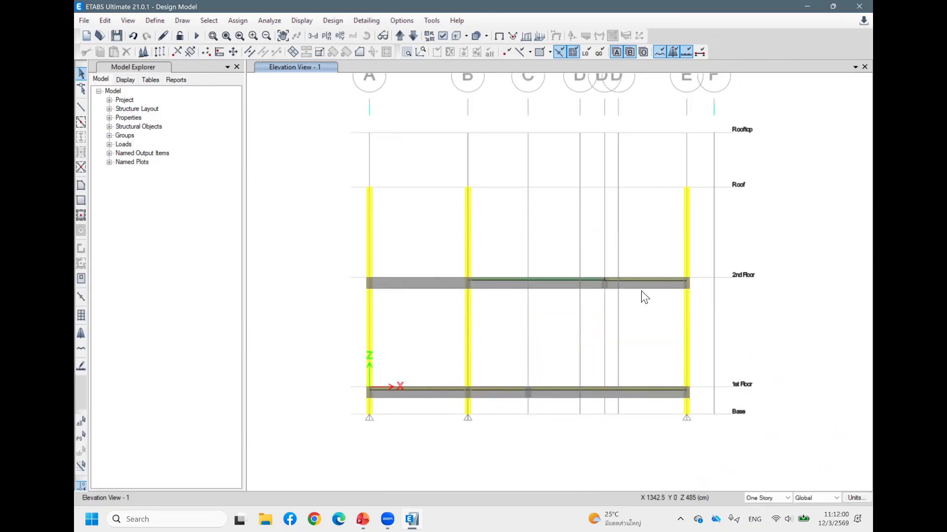
pyautogui.click(81, 106)
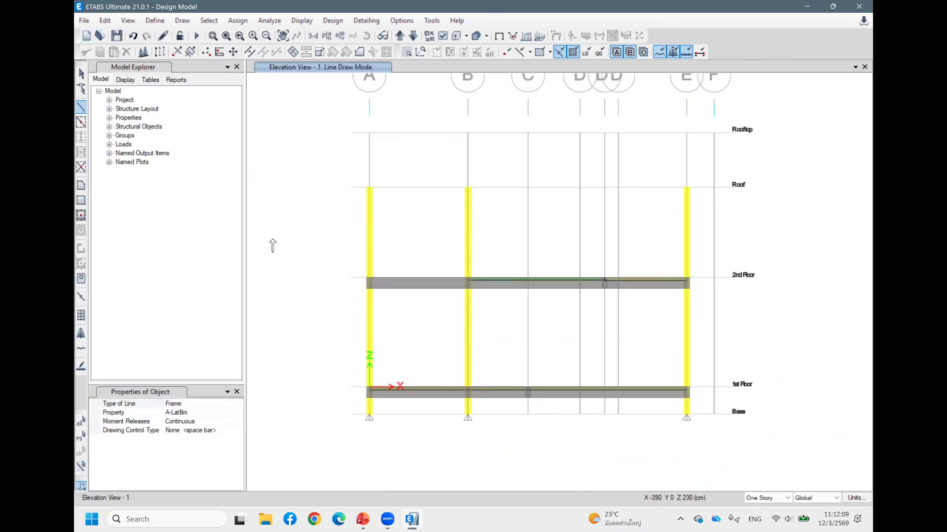
pyautogui.click(234, 412)
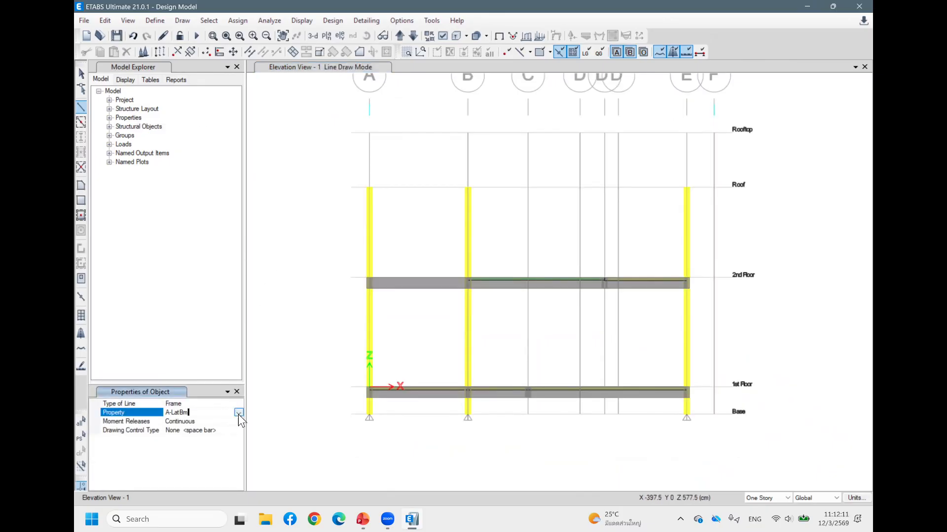
pyautogui.click(238, 414)
pyautogui.scroll(-2, 183, 454)
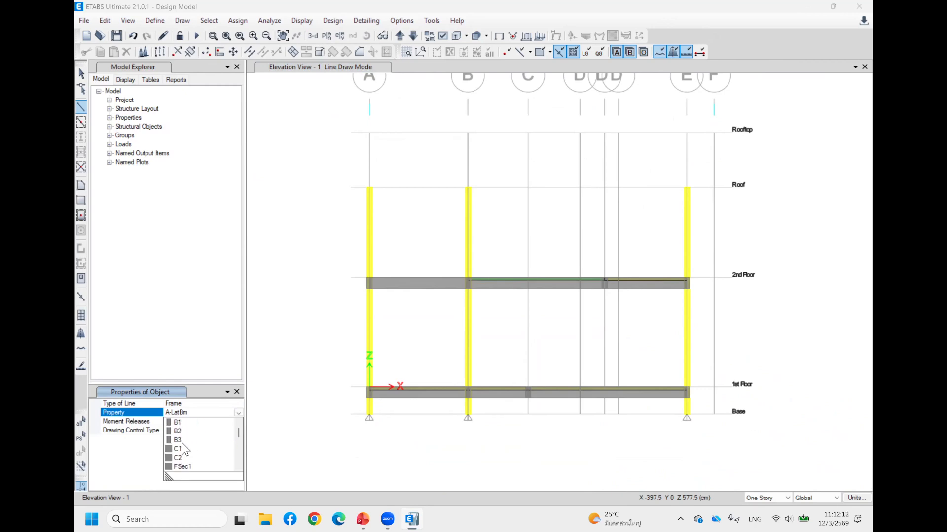
pyautogui.click(187, 448)
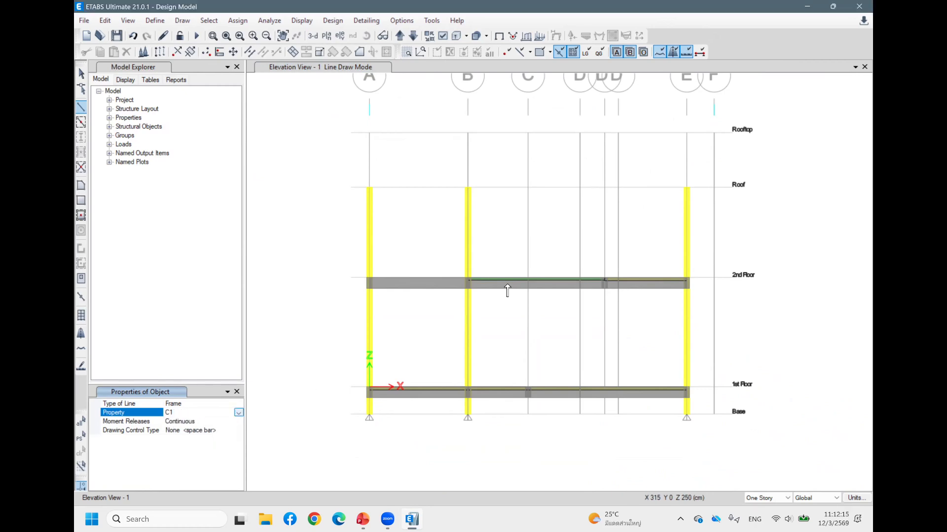
pyautogui.click(604, 279)
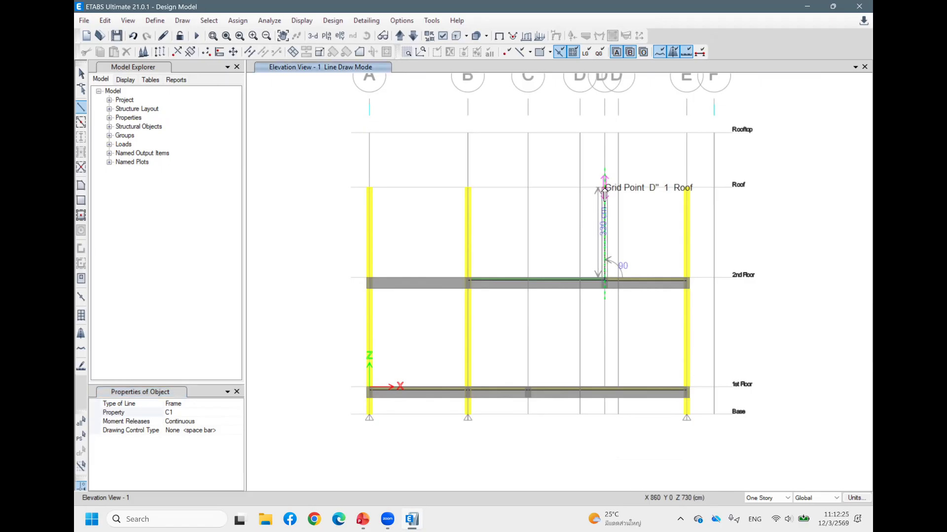
pyautogui.click(619, 191)
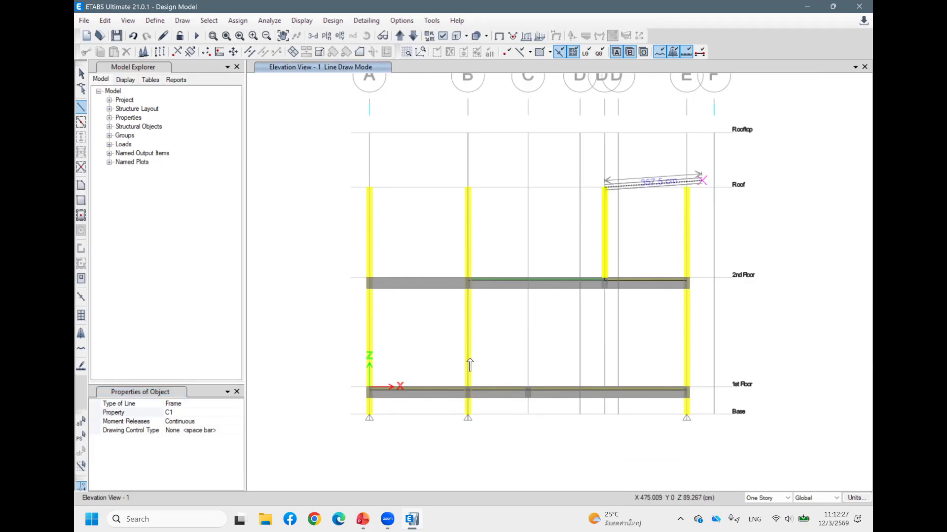
pyautogui.rightClick(519, 248)
pyautogui.press('Escape')
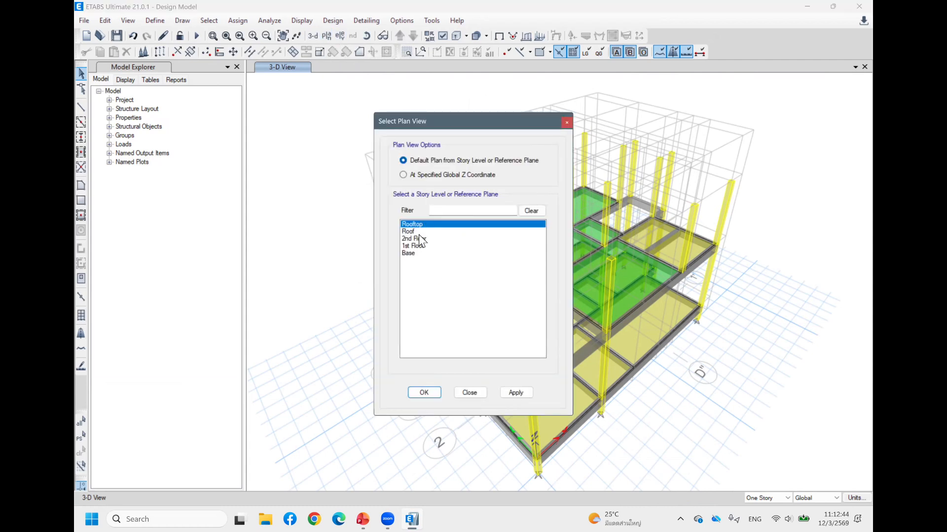
# Draw HSS 10 x 10 x 0.5 cm columns from Roof to Rooftop at all grid intersections in the 3-D view
pyautogui.click(421, 246)
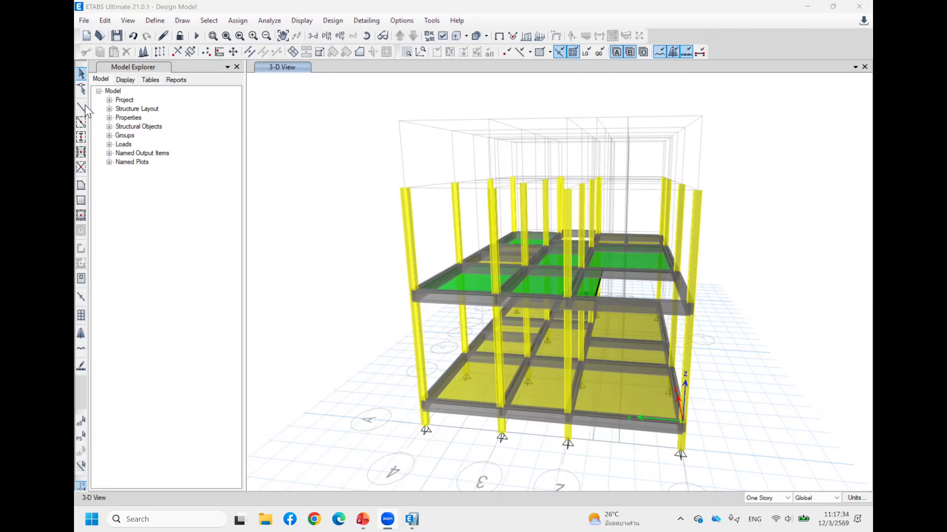
pyautogui.click(82, 138)
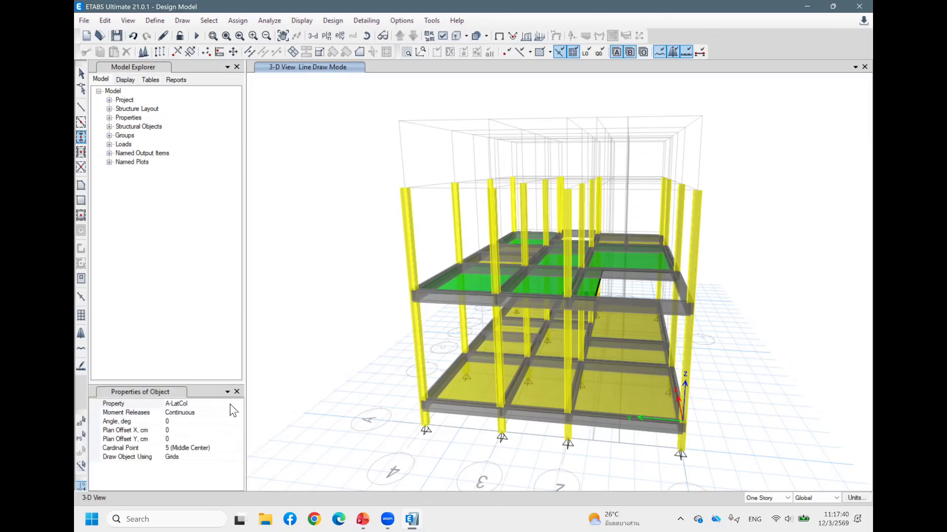
pyautogui.click(230, 404)
pyautogui.click(235, 402)
pyautogui.scroll(-3, 193, 451)
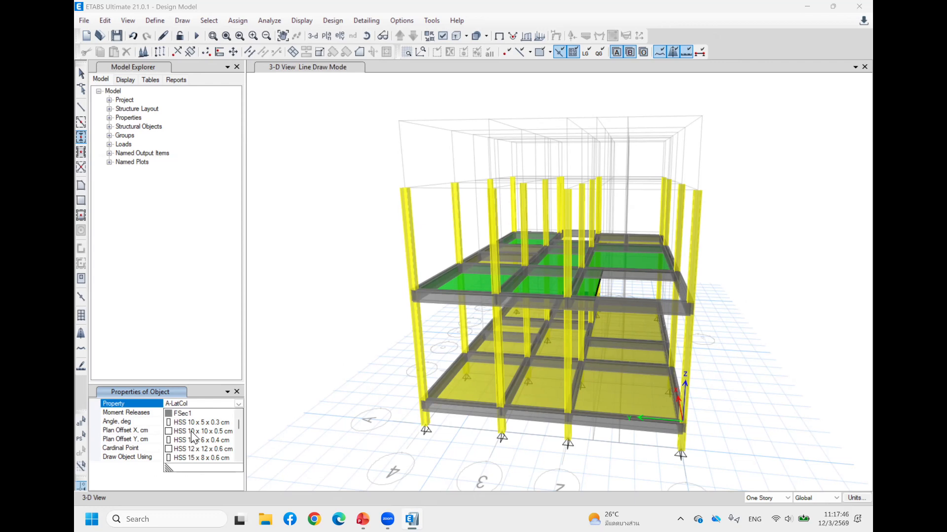
pyautogui.click(196, 431)
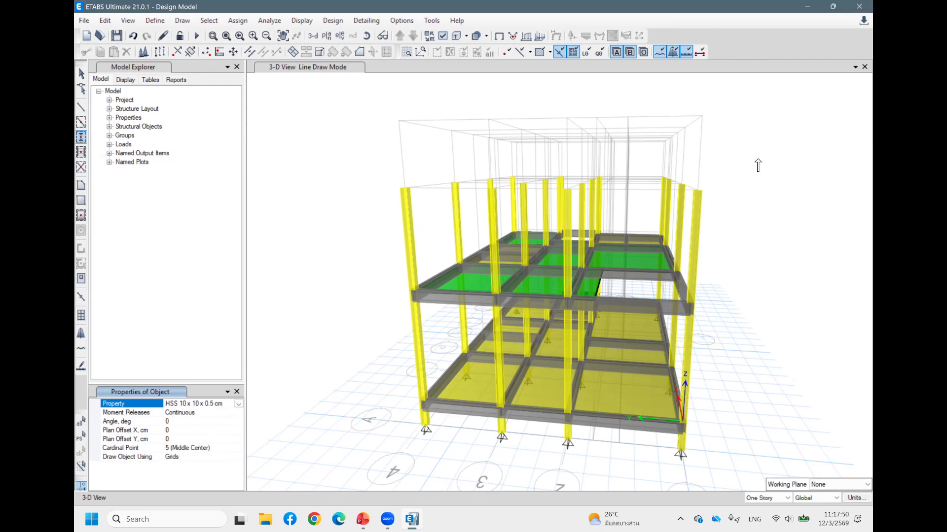
pyautogui.moveTo(751, 151); pyautogui.dragTo(358, 81)
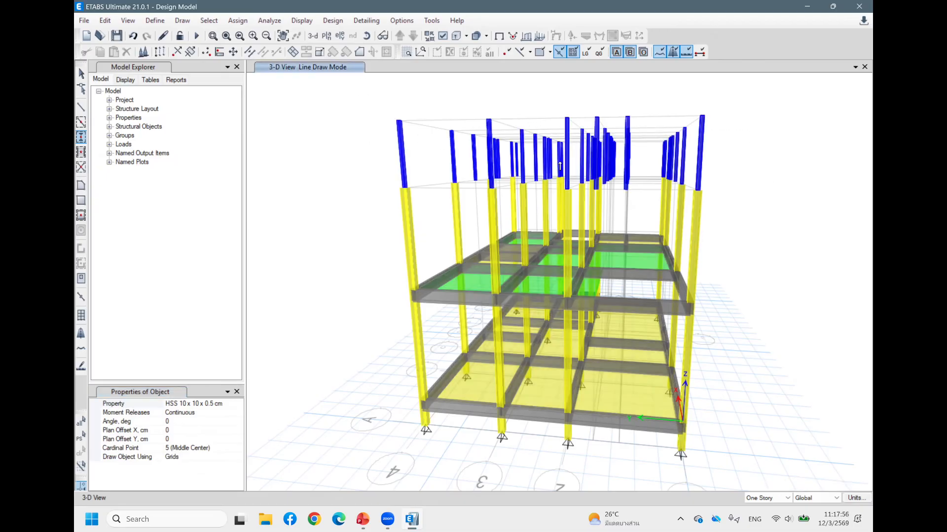
pyautogui.press('Escape')
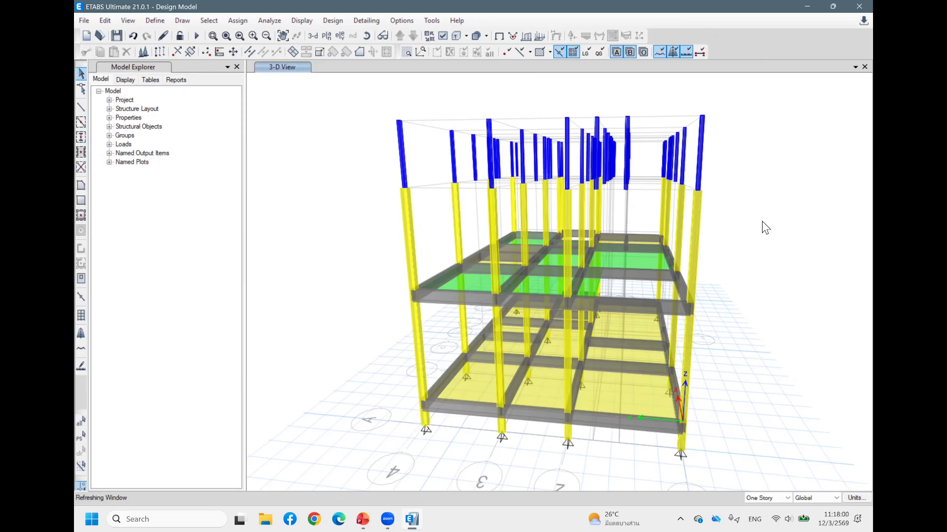
pyautogui.moveTo(761, 221)
pyautogui.keyDown('shift'); pyautogui.mouseDown(button='middle')
pyautogui.moveTo(841, 211)
pyautogui.moveTo(749, 223)
pyautogui.mouseUp(button='middle'); pyautogui.keyUp('shift')
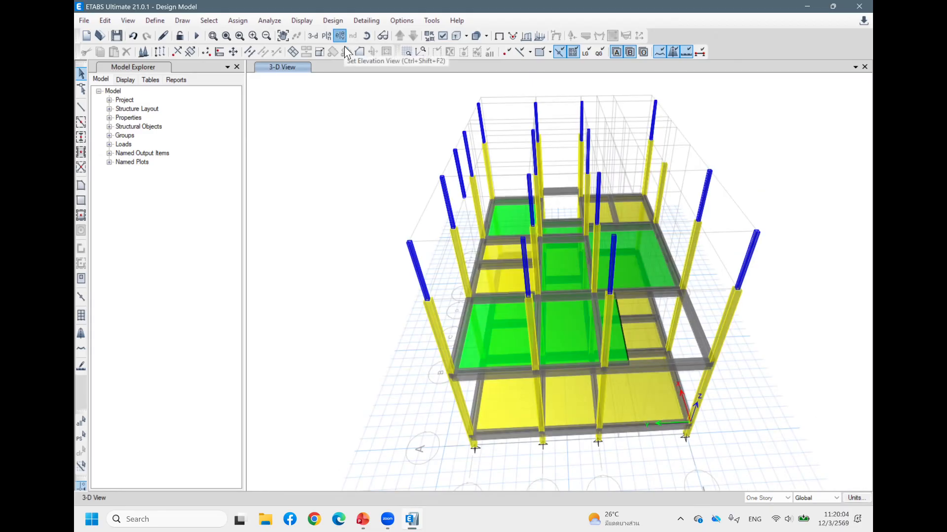
# Display the elevation view along grid line A
pyautogui.click(344, 41)
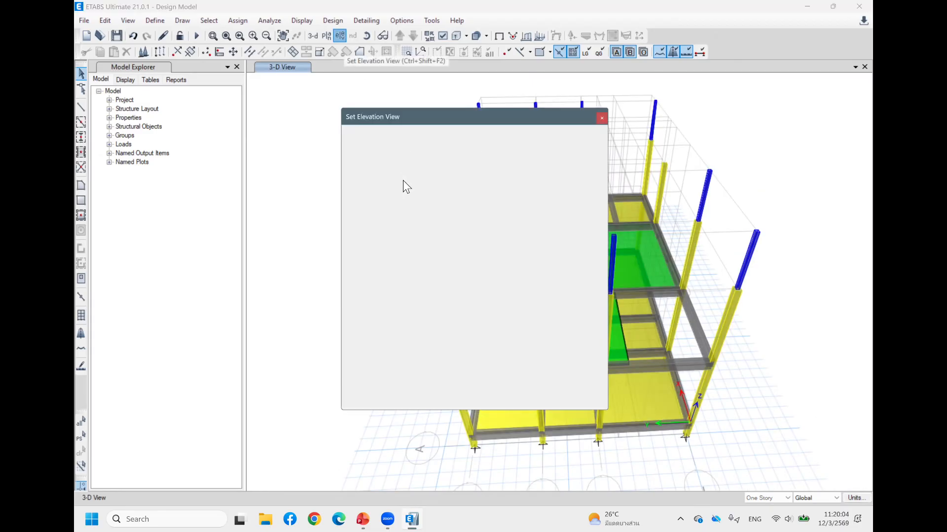
pyautogui.moveTo(424, 116); pyautogui.dragTo(216, 99)
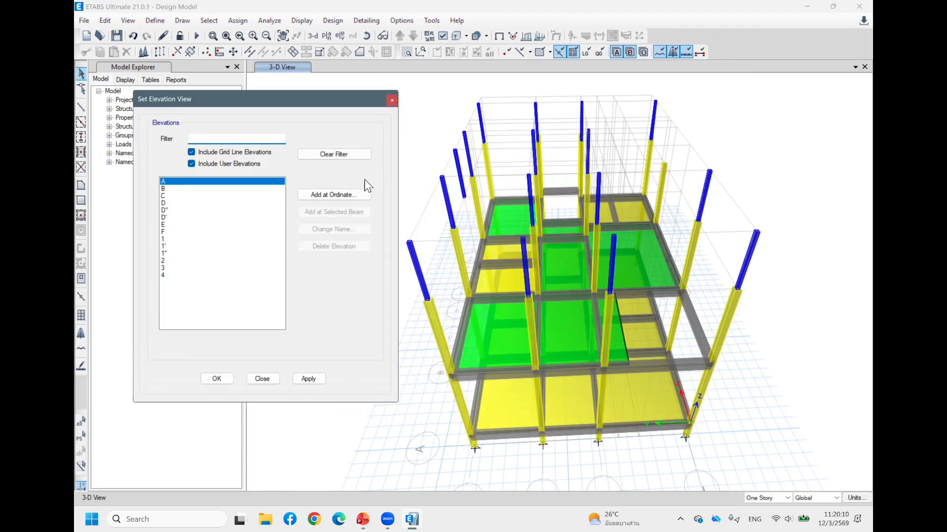
pyautogui.click(222, 379)
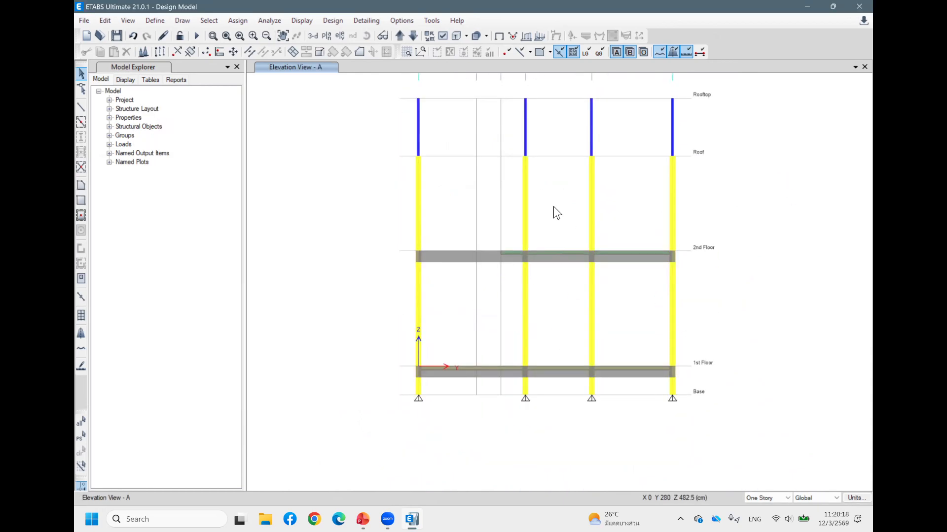
# Add a Y grid line named M at ordinate 440 cm to grid system G1
pyautogui.rightClick(559, 193)
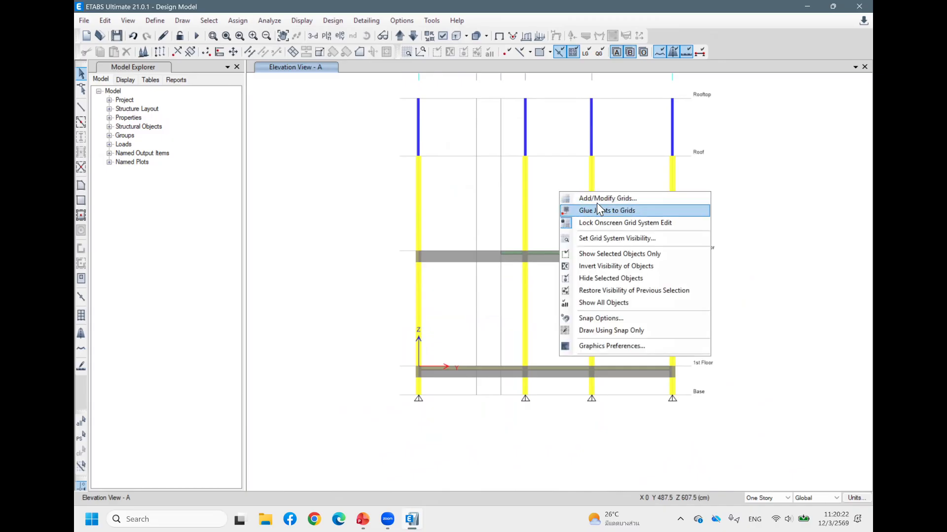
pyautogui.click(597, 200)
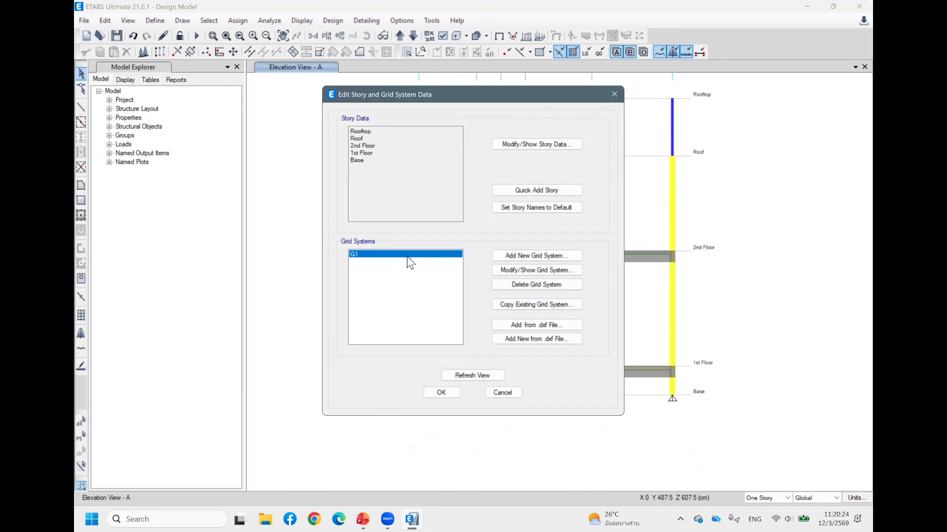
pyautogui.click(531, 269)
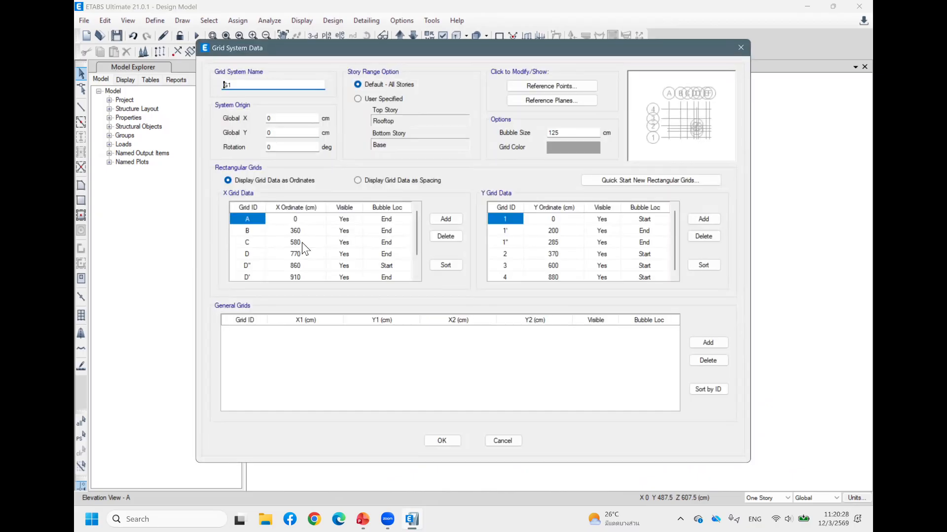
pyautogui.scroll(-1, 303, 248)
pyautogui.scroll(1, 276, 271)
pyautogui.scroll(-1, 544, 261)
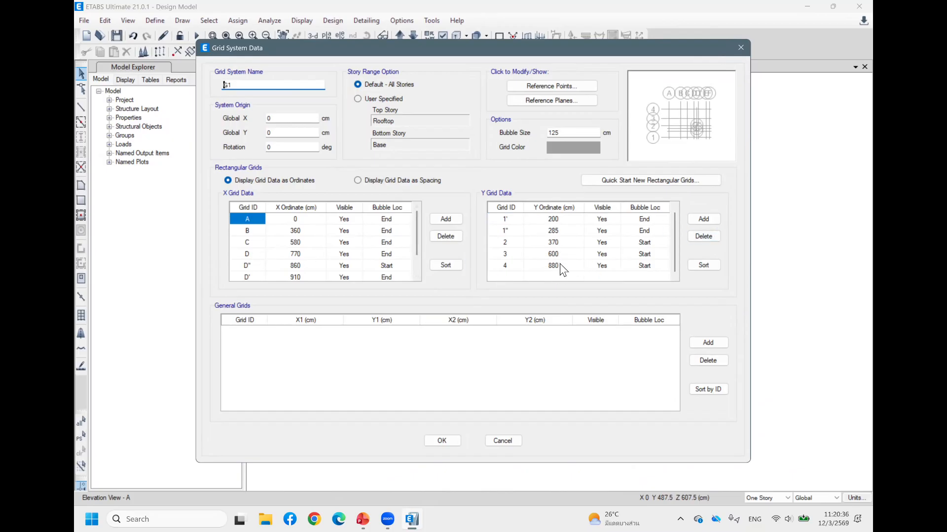
pyautogui.click(560, 265)
pyautogui.click(703, 219)
pyautogui.click(557, 266)
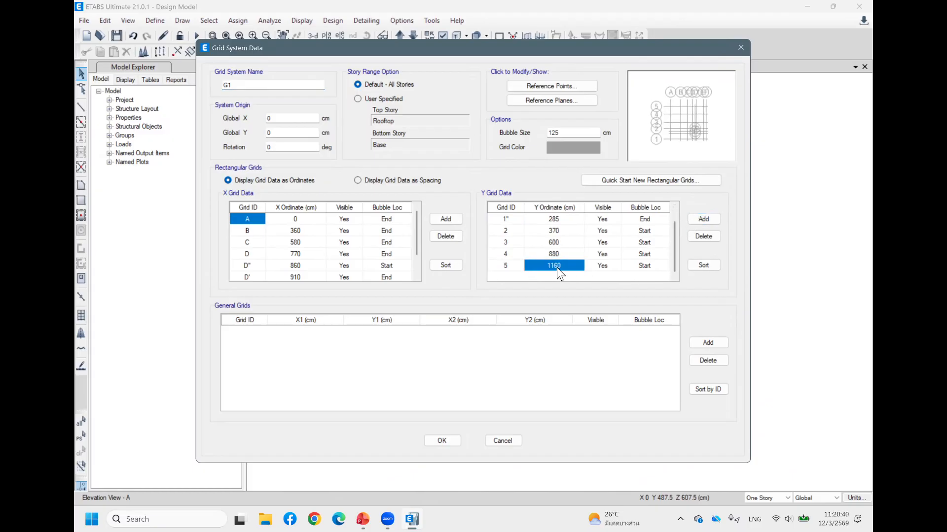
pyautogui.write('440')
pyautogui.click(513, 266)
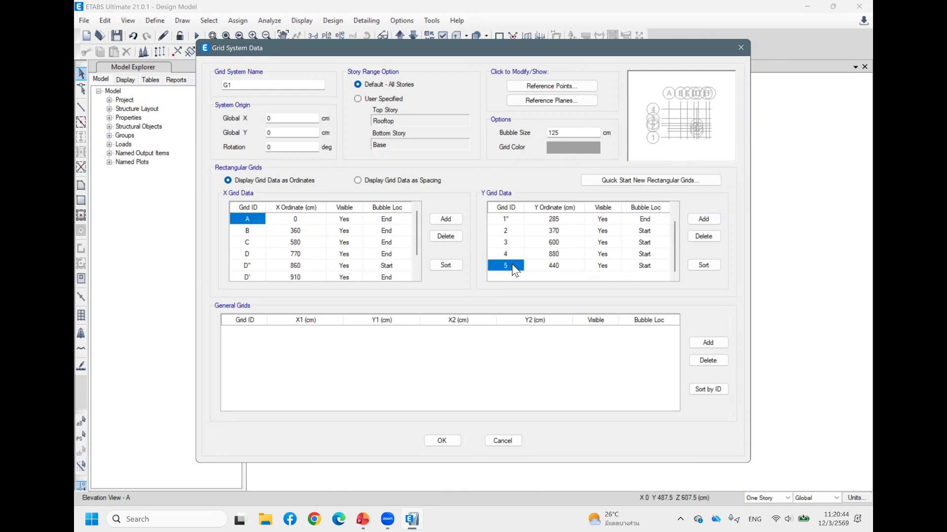
pyautogui.write('M')
pyautogui.click(442, 441)
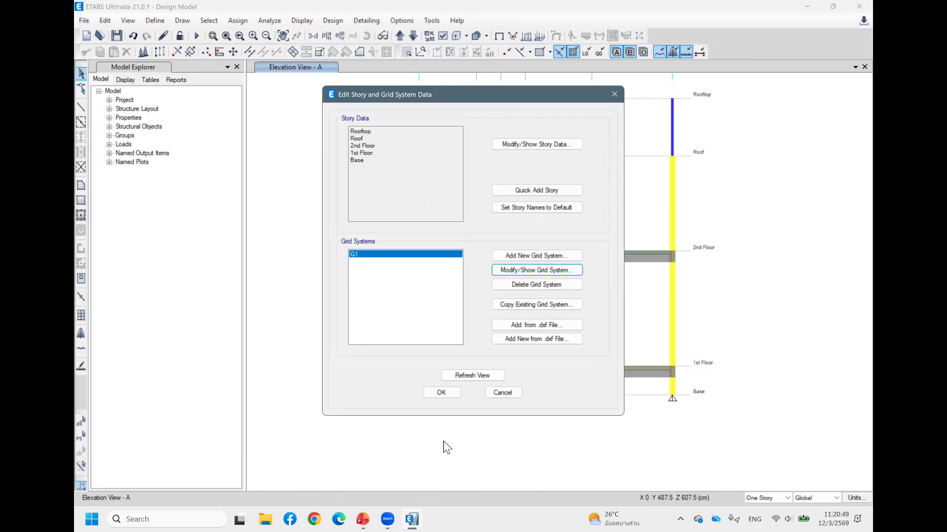
pyautogui.click(431, 393)
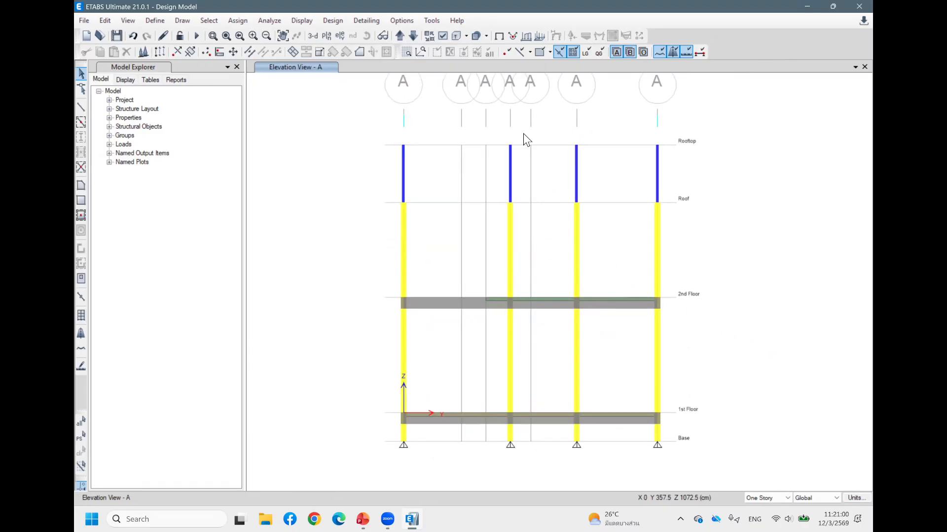
# Draw two HSS 10 x 5 x 0.3 cm rafters on elevation A, from Rooftop at grid M down to Roof at grids 1 and 4
pyautogui.click(80, 110)
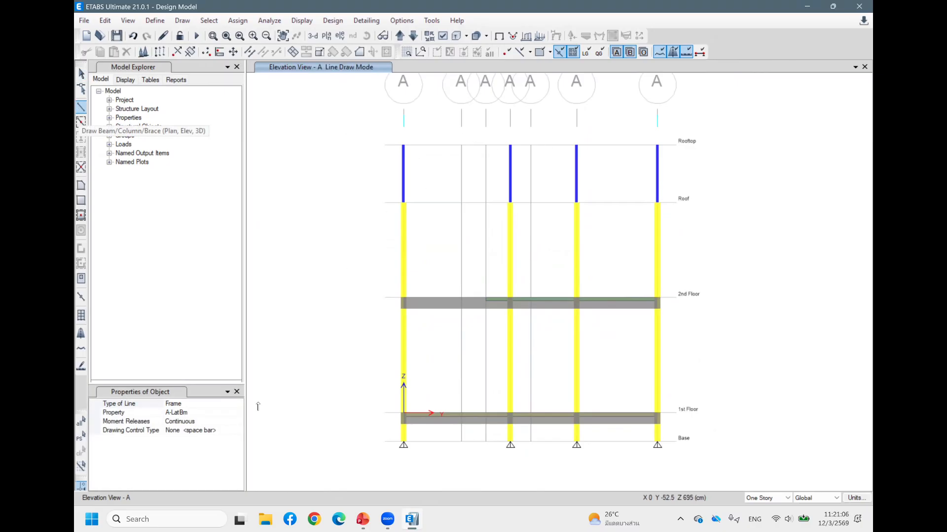
pyautogui.click(212, 414)
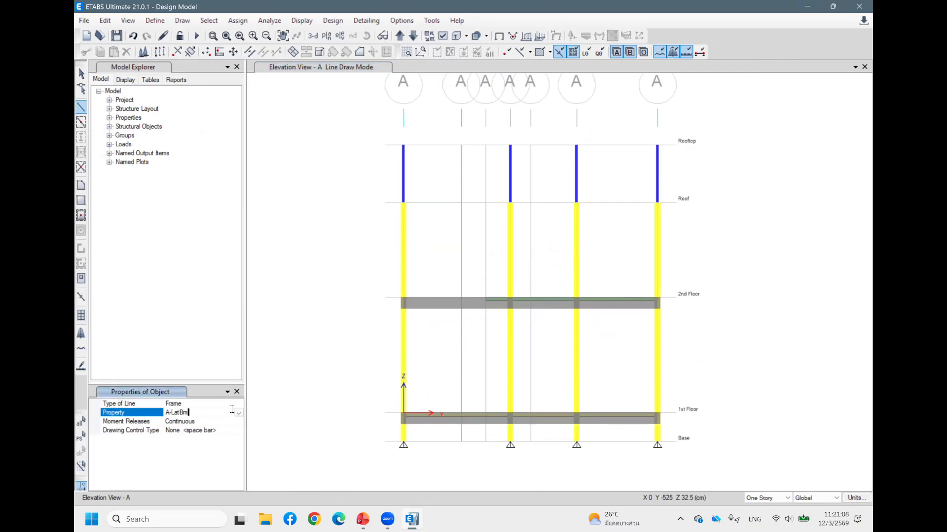
pyautogui.click(239, 413)
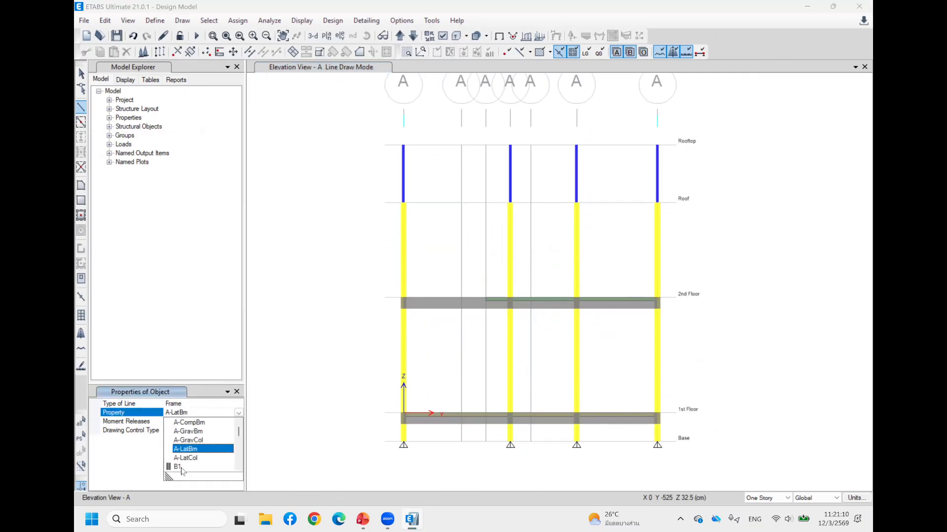
pyautogui.scroll(-4, 187, 461)
pyautogui.scroll(2, 211, 446)
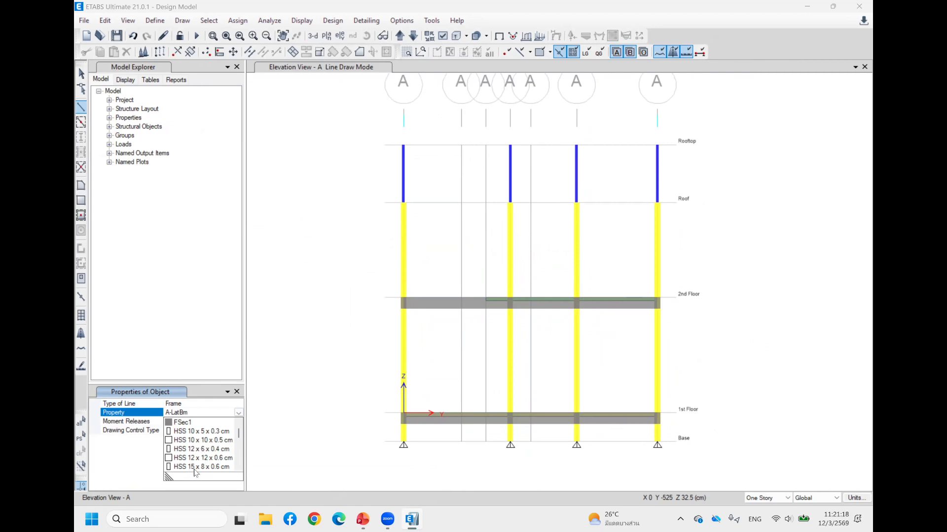
pyautogui.click(203, 432)
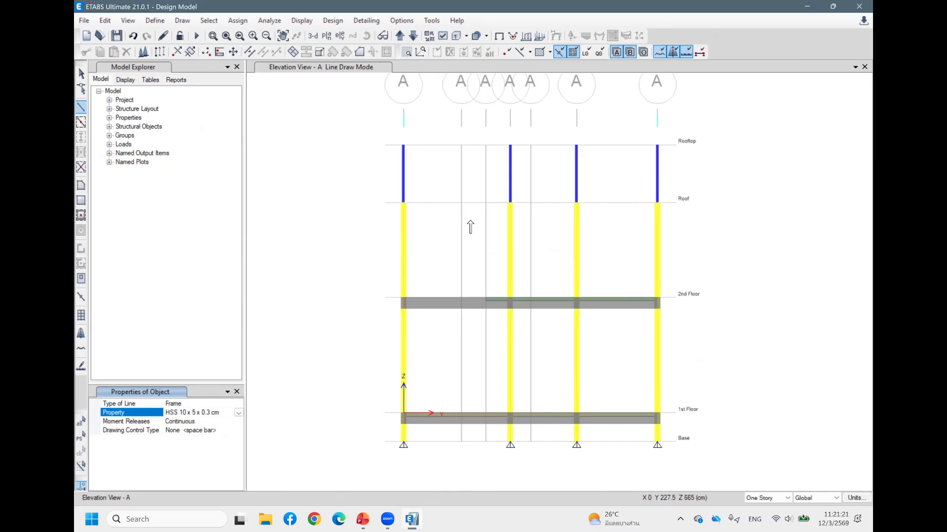
pyautogui.click(531, 147)
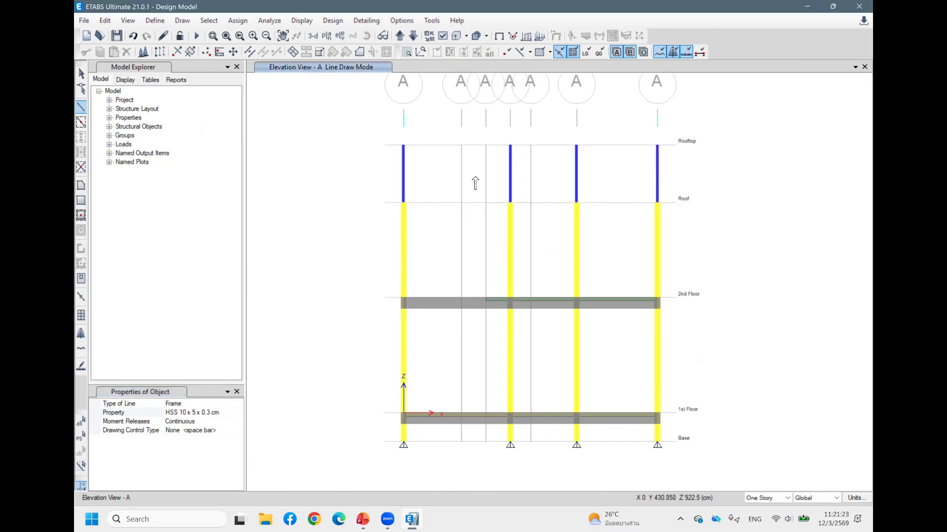
pyautogui.click(404, 202)
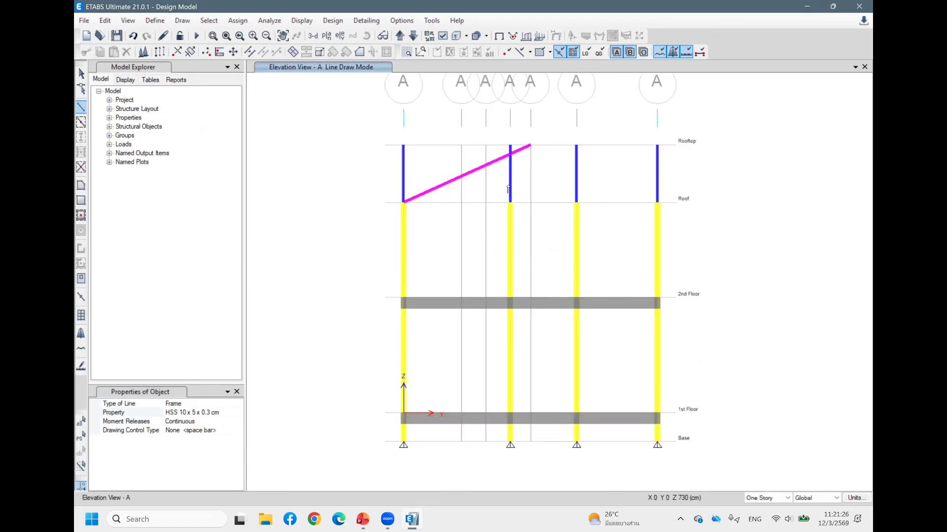
pyautogui.click(531, 147)
pyautogui.click(657, 202)
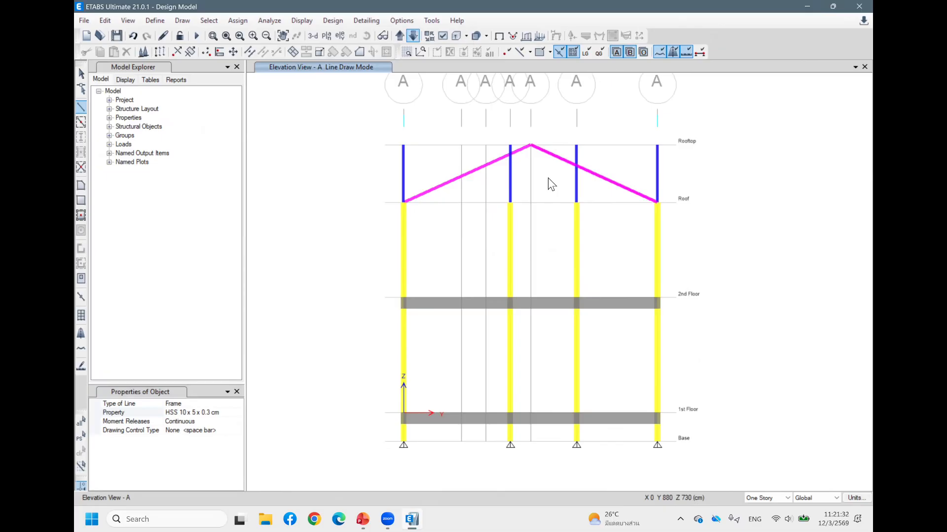
pyautogui.press('Escape')
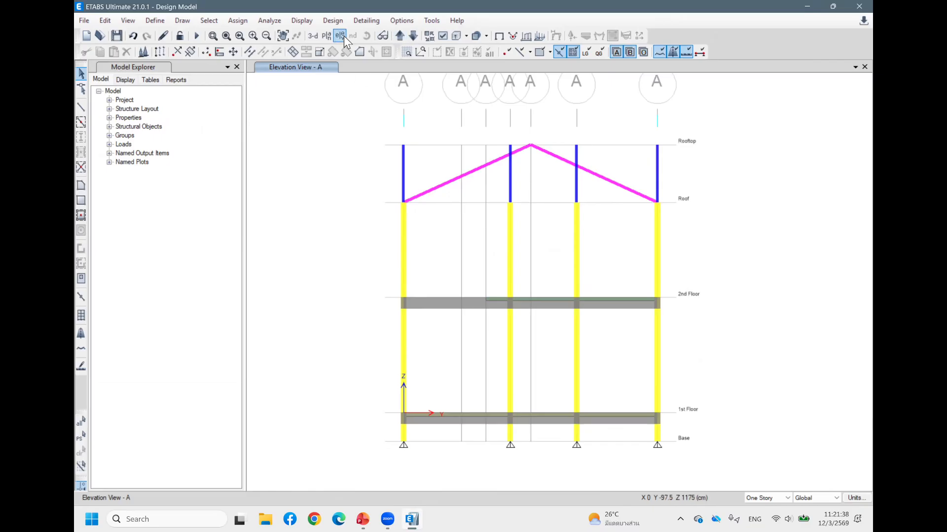
# Select both magenta roof rafters on grid line A in the 3-D view
pyautogui.click(311, 40)
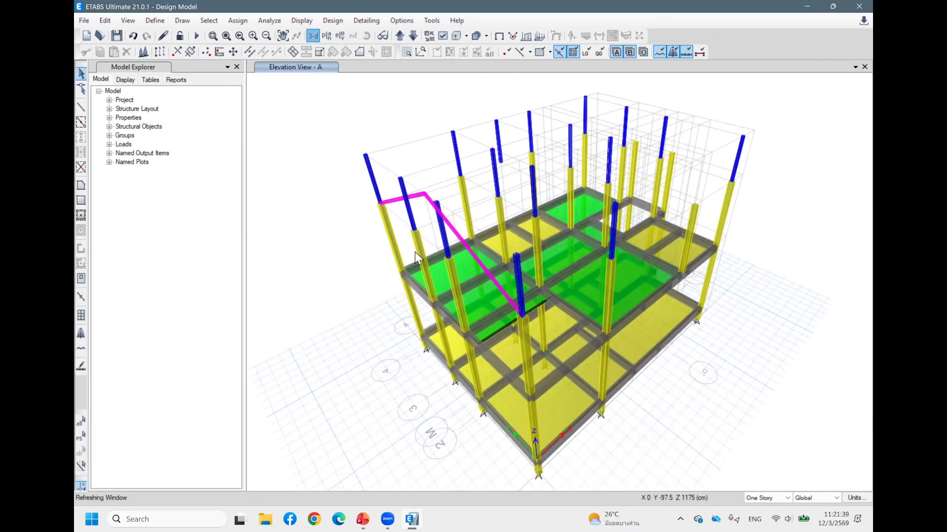
pyautogui.keyDown('shift'); pyautogui.moveTo(504, 342); pyautogui.dragTo(713, 197, button='middle'); pyautogui.keyUp('shift')
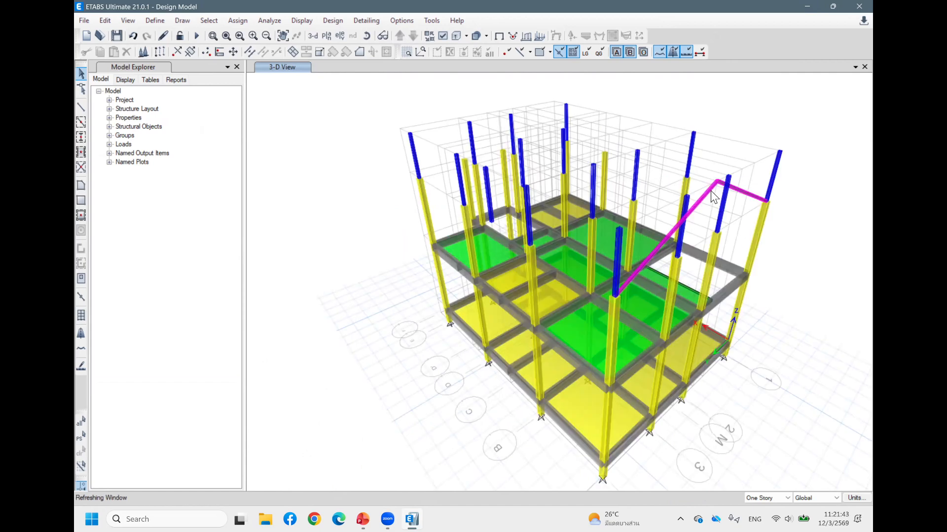
pyautogui.click(707, 196)
pyautogui.click(740, 196)
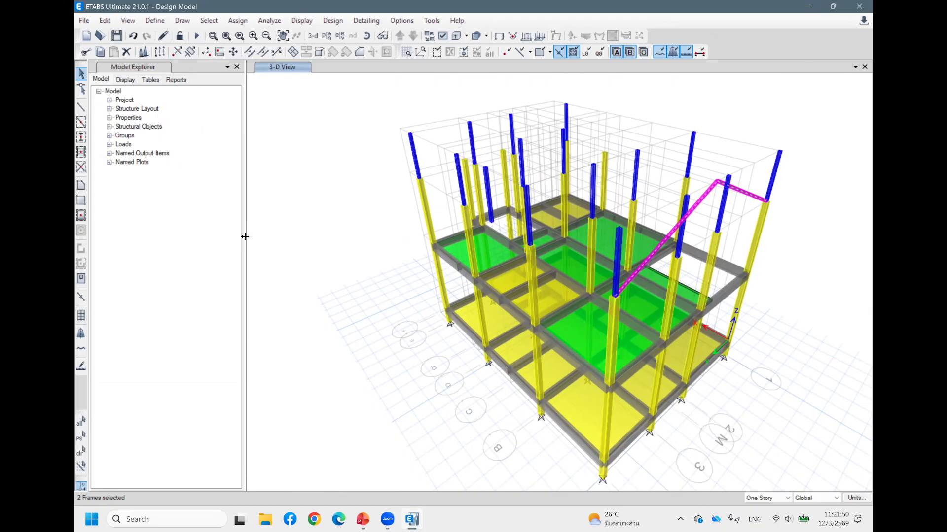
pyautogui.keyDown('shift'); pyautogui.moveTo(377, 333); pyautogui.dragTo(542, 418, button='middle'); pyautogui.keyUp('shift')
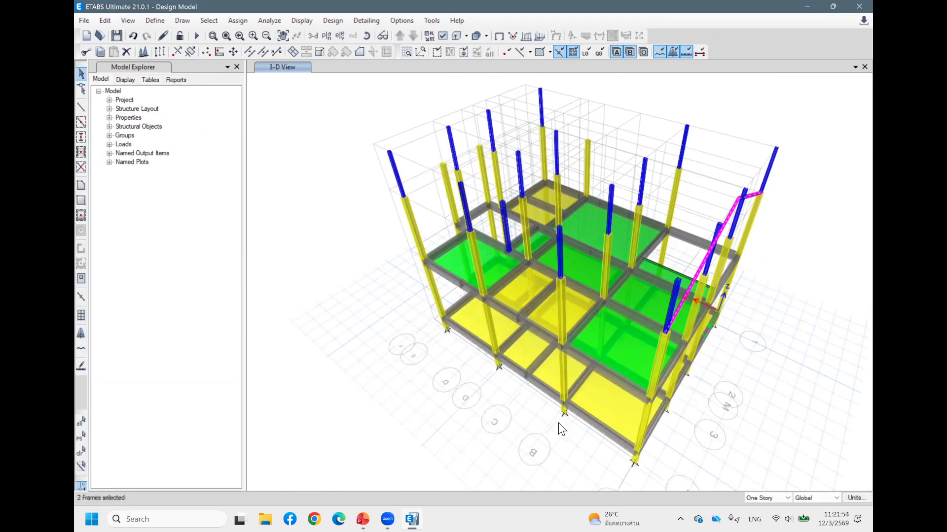
pyautogui.moveTo(567, 388)
pyautogui.keyDown('shift'); pyautogui.mouseDown(button='middle')
pyautogui.moveTo(577, 382)
pyautogui.moveTo(570, 388)
pyautogui.mouseUp(button='middle'); pyautogui.keyUp('shift')
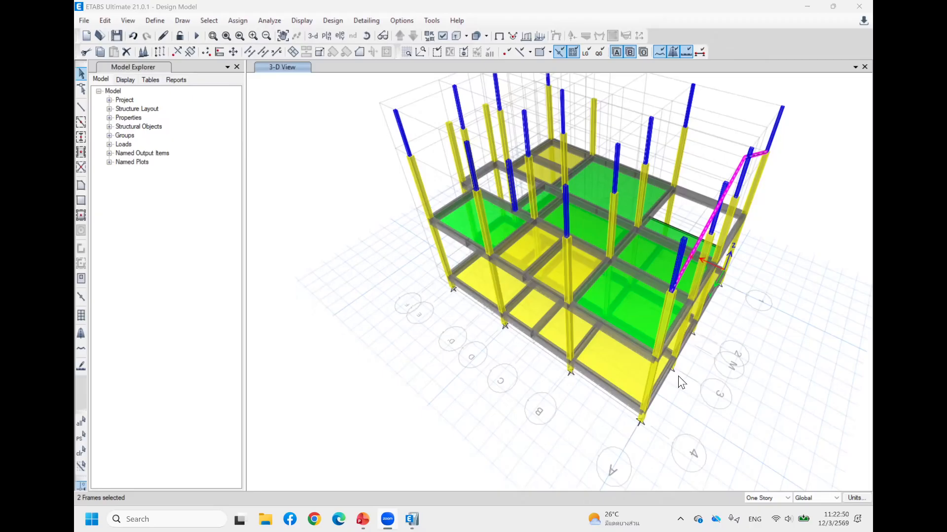
pyautogui.click(723, 358)
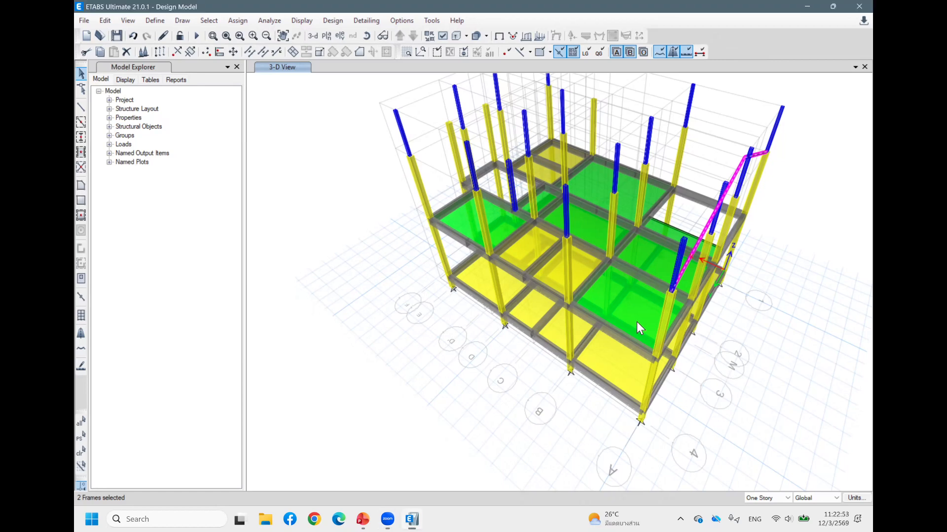
# Replicate the two selected sloping roof frames once, with an increment of 360 cm in X and 0 in Y
pyautogui.keyDown('shift'); pyautogui.moveTo(637, 322); pyautogui.dragTo(631, 305, button='middle'); pyautogui.keyUp('shift')
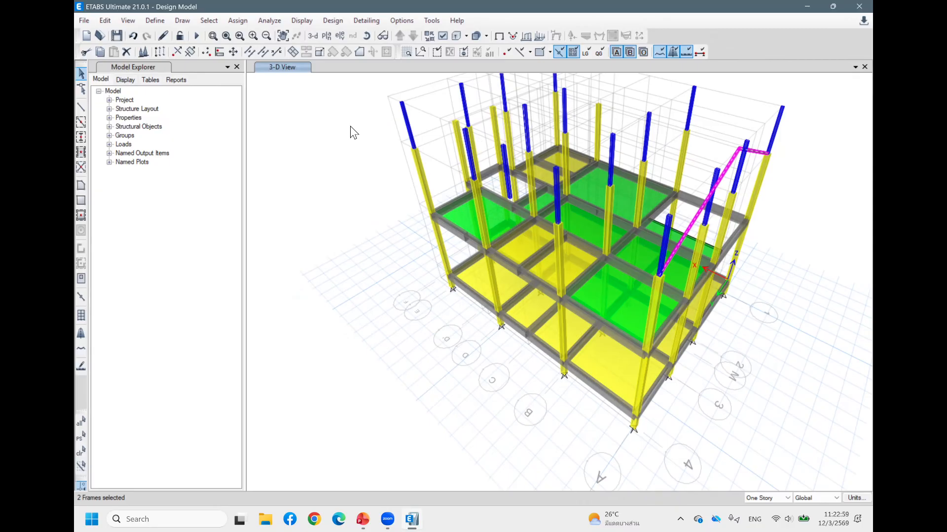
pyautogui.click(107, 20)
pyautogui.click(127, 20)
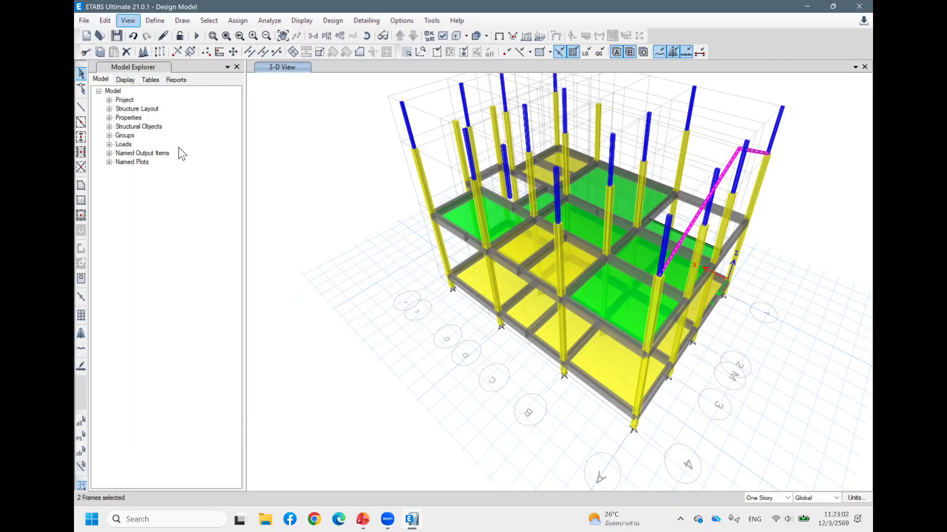
pyautogui.click(112, 20)
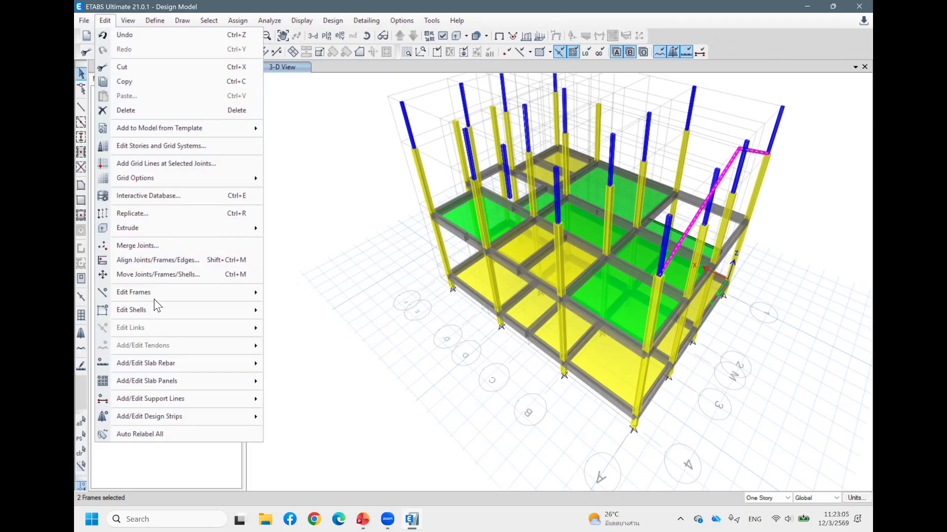
pyautogui.moveTo(173, 292)
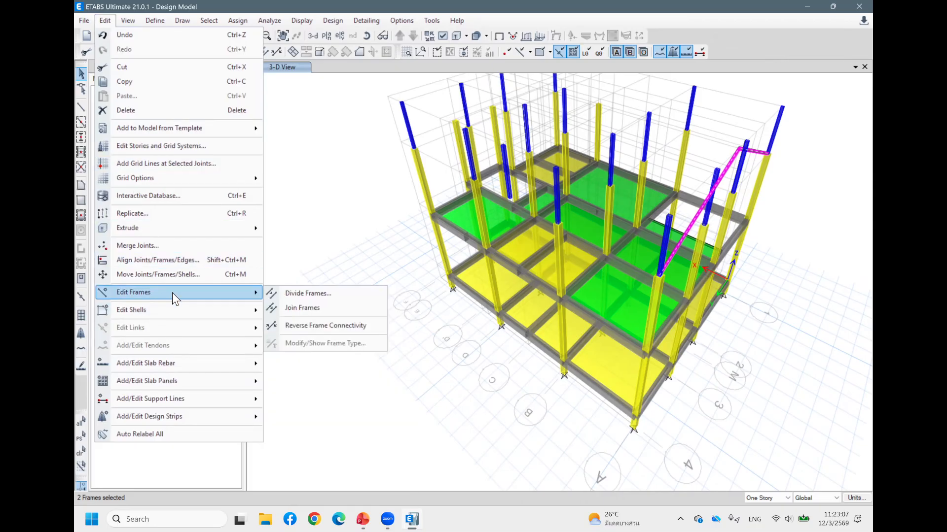
pyautogui.click(178, 214)
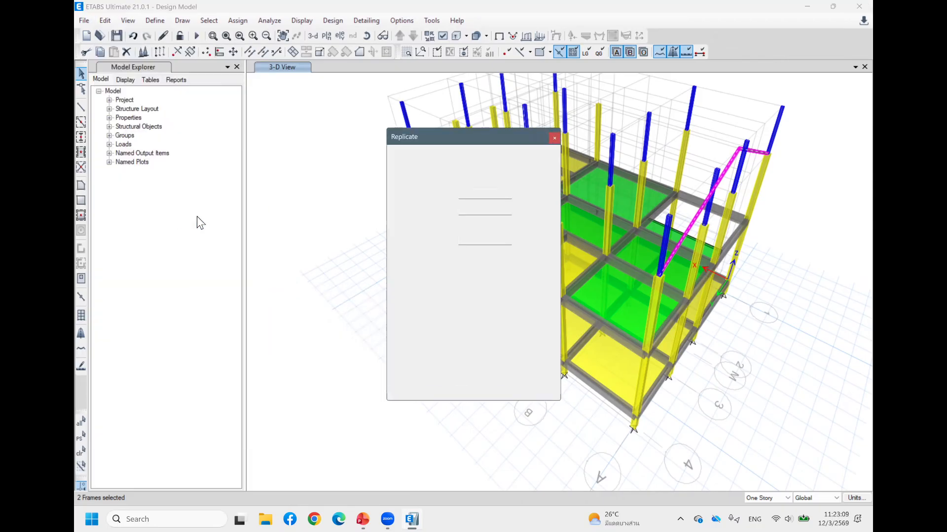
pyautogui.moveTo(468, 134); pyautogui.dragTo(265, 125)
pyautogui.doubleClick(258, 185)
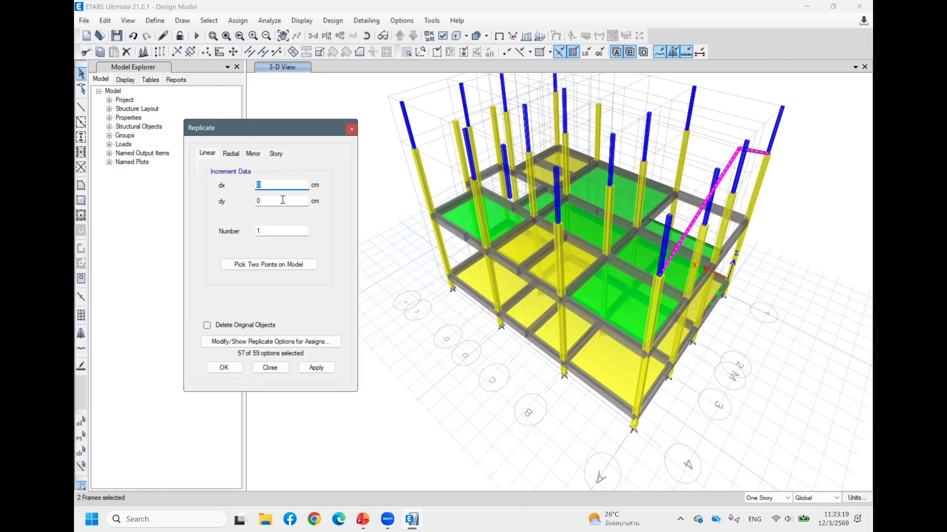
pyautogui.write('3.6')
pyautogui.press('BackSpace')
pyautogui.press('BackSpace')
pyautogui.write('60')
pyautogui.click(319, 369)
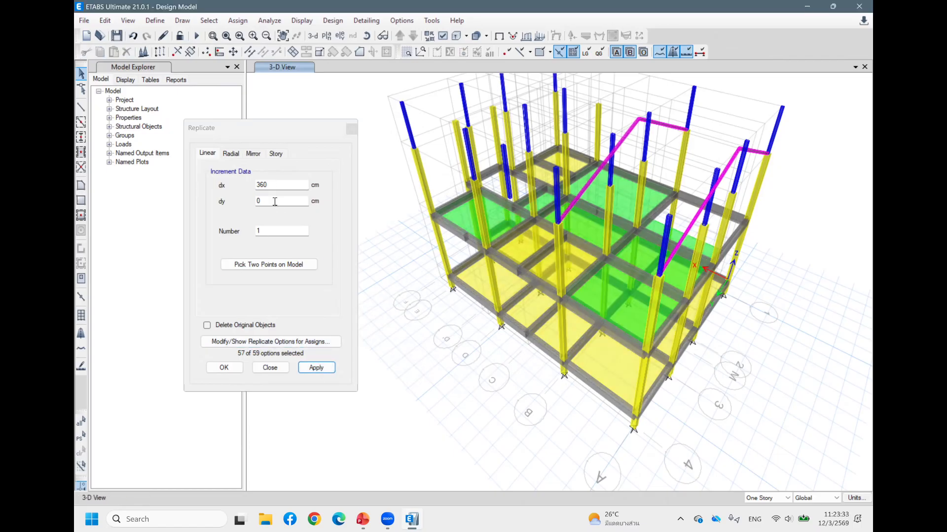
# Reselect the newly copied roof frame pair and try to replicate it 220 cm in X
pyautogui.click(233, 190)
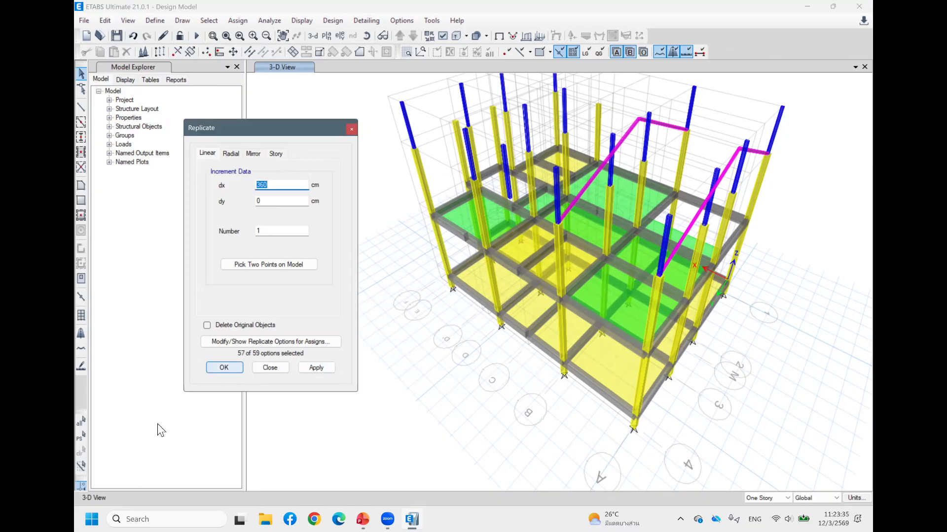
pyautogui.click(82, 438)
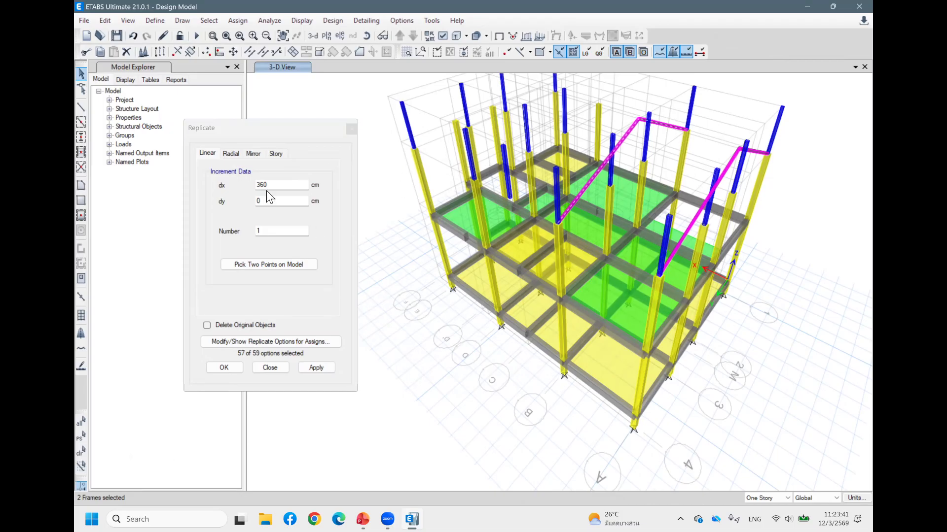
pyautogui.click(226, 199)
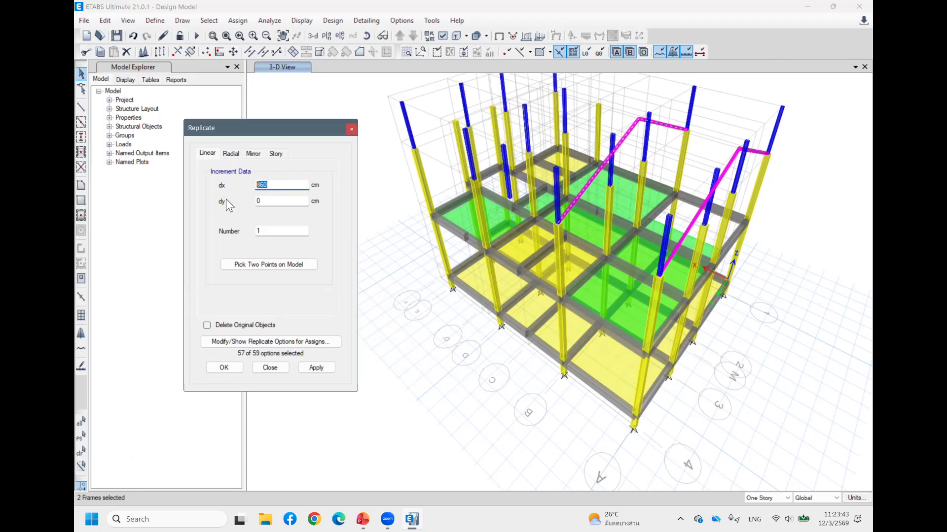
pyautogui.write('2.2')
pyautogui.press('BackSpace')
pyautogui.press('BackSpace')
pyautogui.write('20')
pyautogui.click(315, 369)
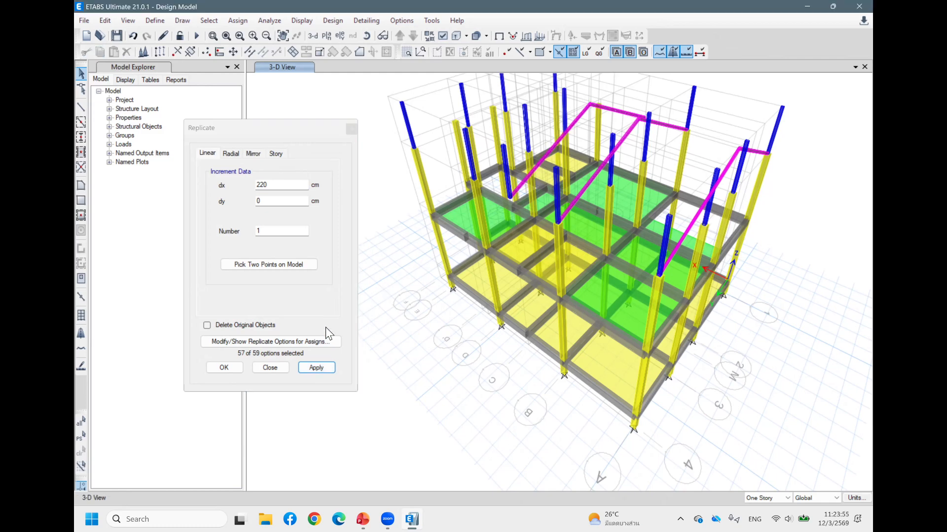
# Undo the last roof frame replication
pyautogui.click(282, 183)
pyautogui.moveTo(282, 184); pyautogui.dragTo(225, 185)
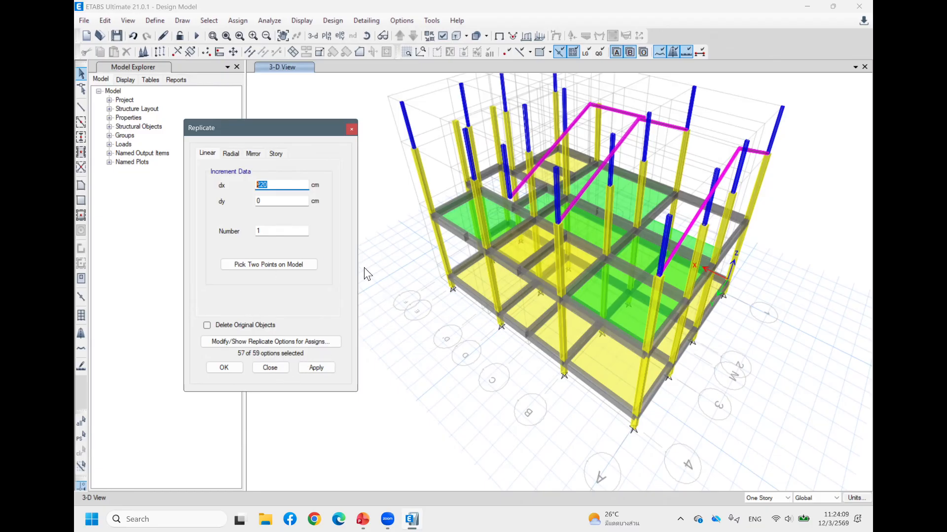
pyautogui.click(383, 211)
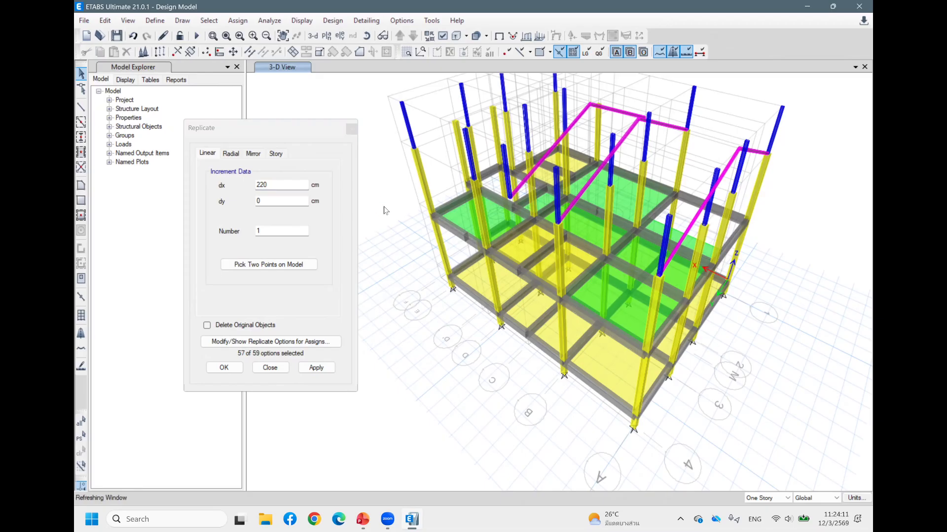
pyautogui.hotkey('ctrl', 'z')
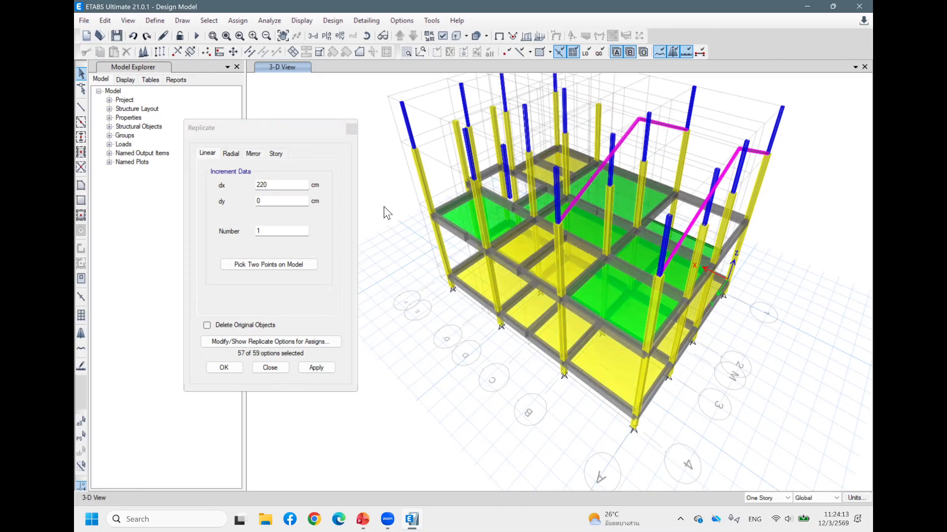
# Select both sloping roof frames on grid line B and replicate them once, 410 cm in X
pyautogui.doubleClick(278, 187)
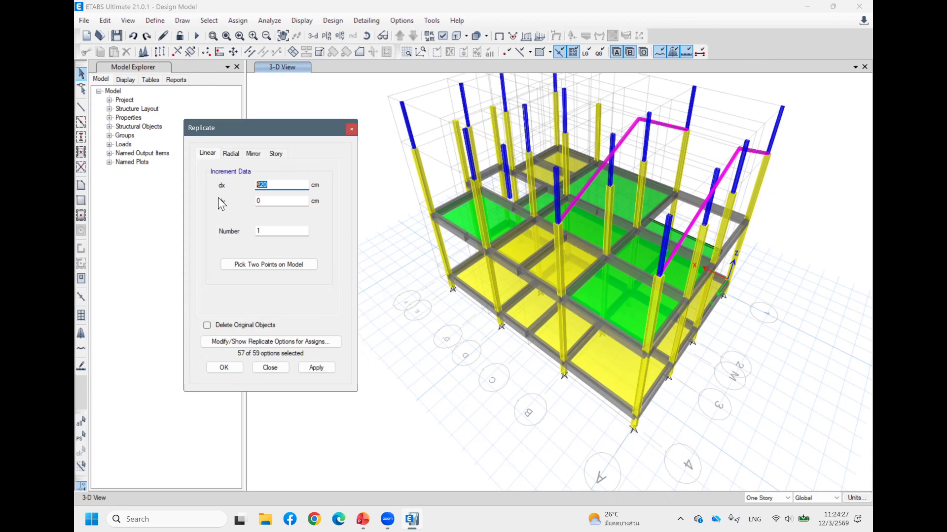
pyautogui.write('410')
pyautogui.click(316, 368)
pyautogui.click(321, 368)
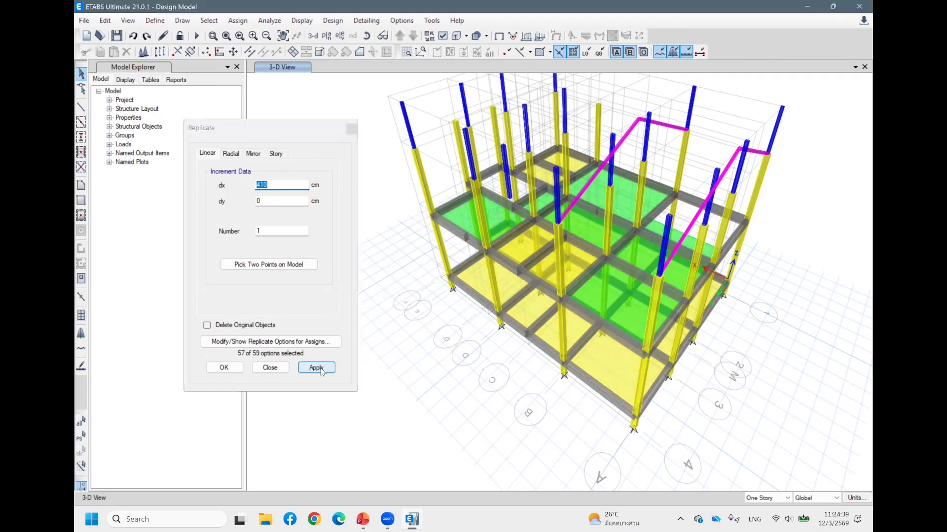
pyautogui.click(561, 297)
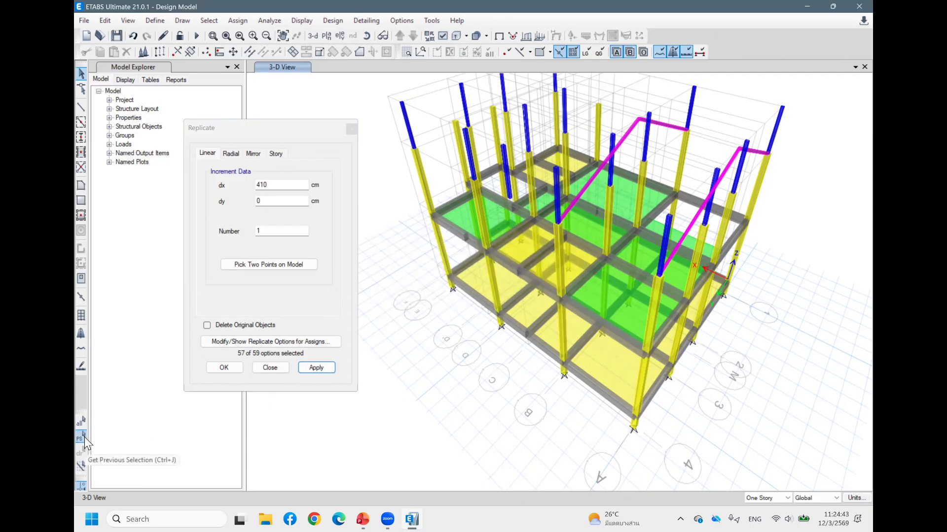
pyautogui.click(636, 126)
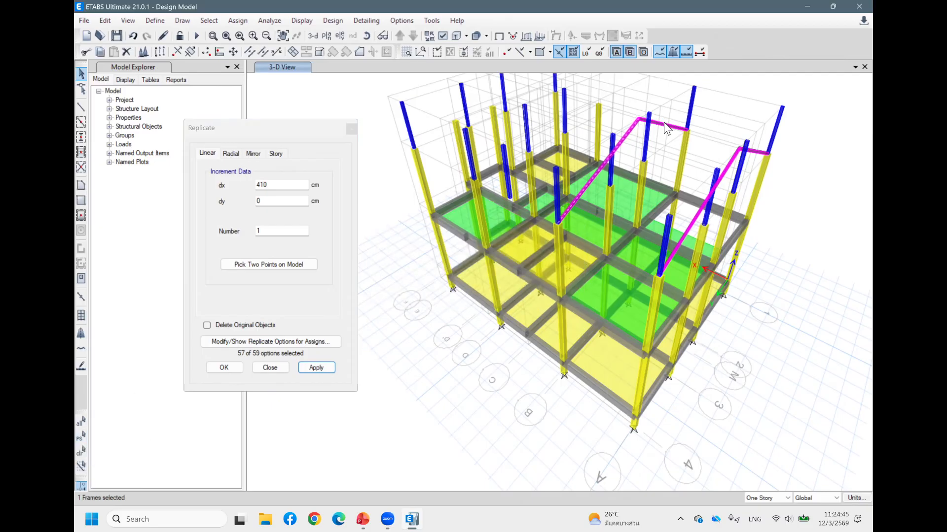
pyautogui.click(664, 123)
pyautogui.click(325, 370)
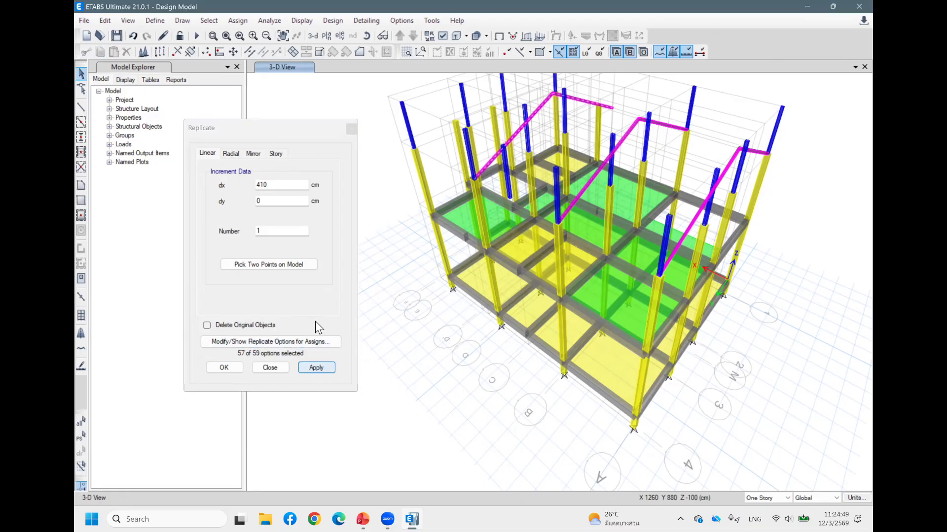
# Reselect the latest roof frame pair, replicate it once at 390 cm in X, and close the Replicate dialog
pyautogui.click(81, 436)
pyautogui.doubleClick(258, 187)
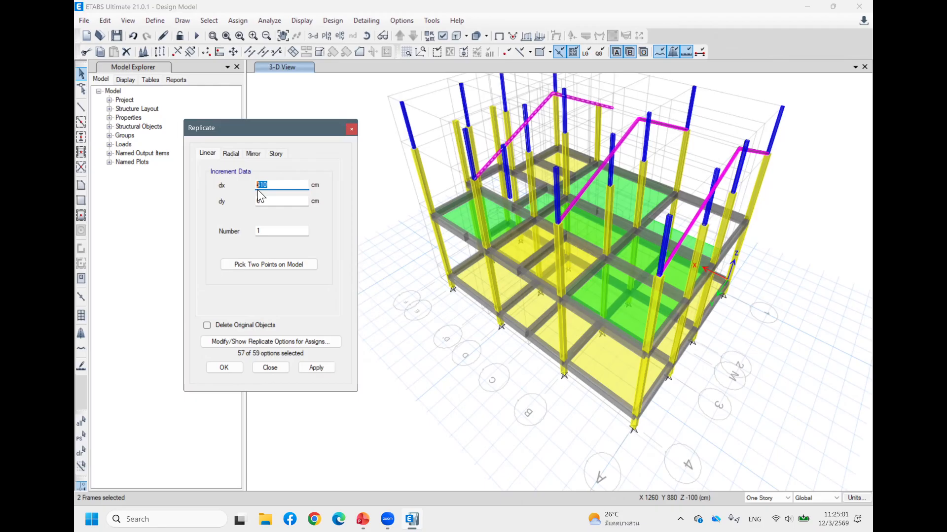
pyautogui.write('3.9')
pyautogui.press('BackSpace')
pyautogui.press('BackSpace')
pyautogui.write('90')
pyautogui.click(315, 367)
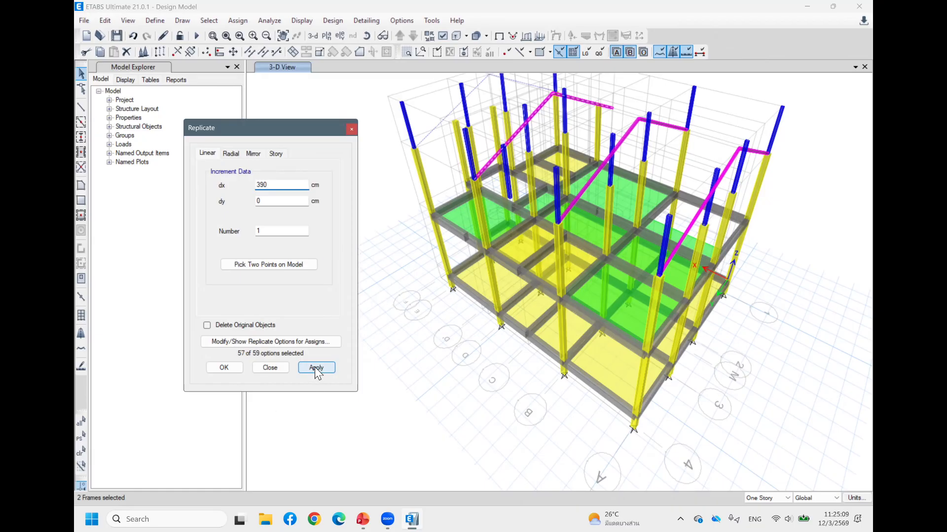
pyautogui.click(267, 366)
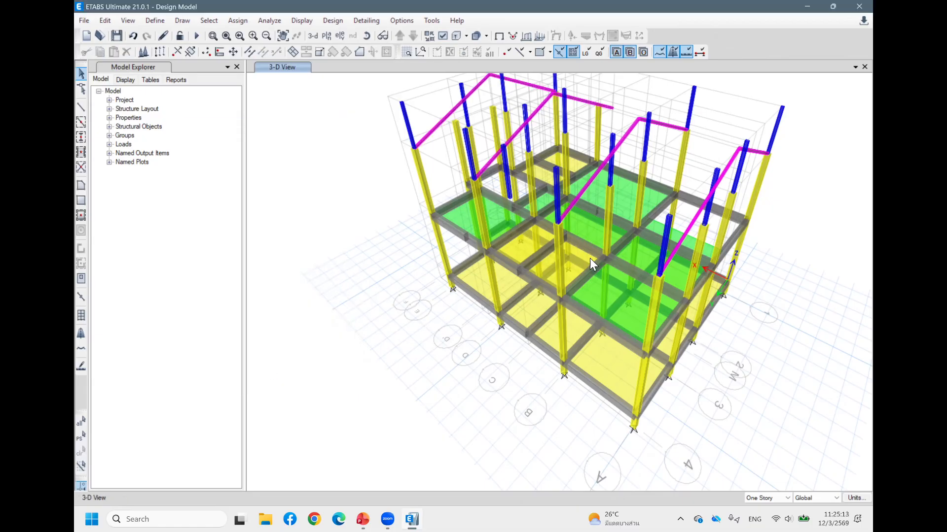
# Delete the blue upper column segments above the eaves along grid line 4
pyautogui.keyDown('ctrl'); pyautogui.moveTo(727, 307); pyautogui.dragTo(497, 110, button='right'); pyautogui.keyUp('ctrl')
pyautogui.moveTo(498, 110); pyautogui.dragTo(438, 83)
pyautogui.press('Delete')
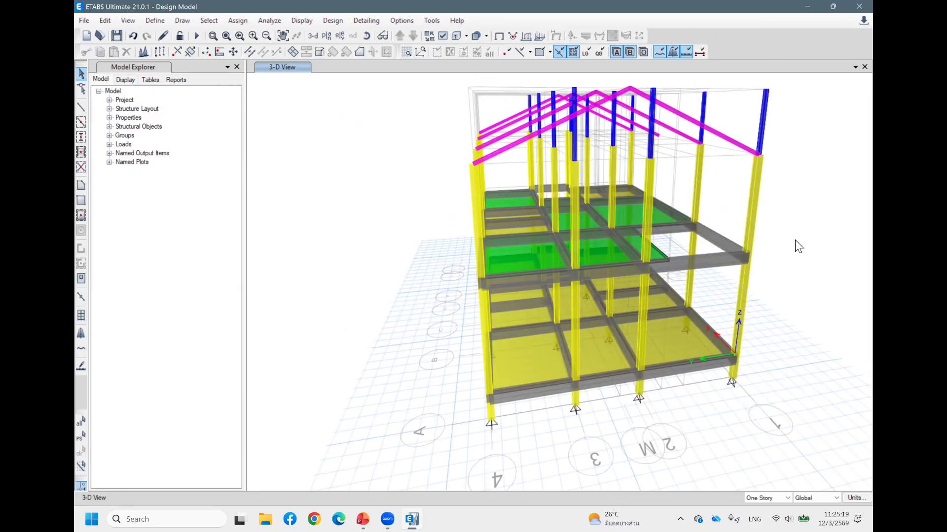
# Delete the blue upper column segments above the eaves along grid line 1
pyautogui.moveTo(791, 233)
pyautogui.keyDown('ctrl'); pyautogui.mouseDown(button='right')
pyautogui.moveTo(756, 281)
pyautogui.moveTo(737, 355)
pyautogui.mouseUp(button='right'); pyautogui.keyUp('ctrl')
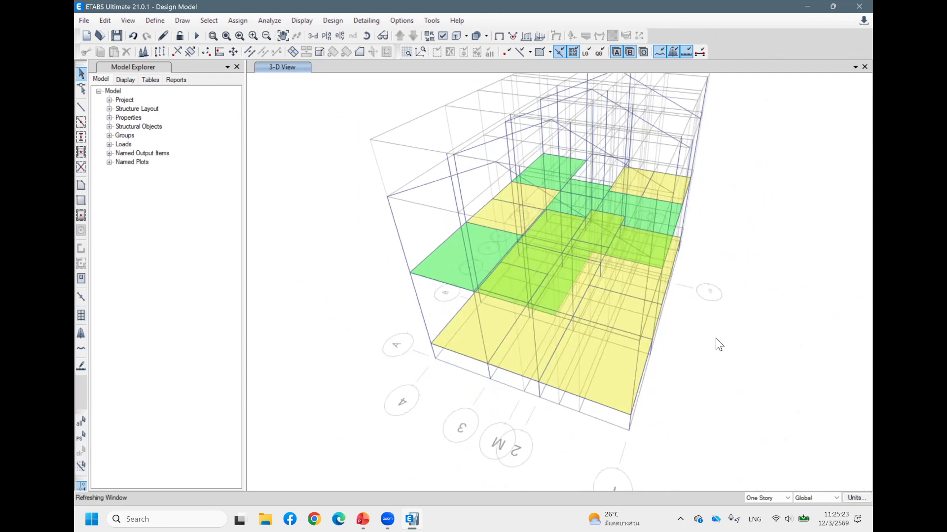
pyautogui.keyDown('shift'); pyautogui.moveTo(729, 302); pyautogui.dragTo(732, 118, button='middle'); pyautogui.keyUp('shift')
pyautogui.moveTo(733, 117); pyautogui.dragTo(667, 82)
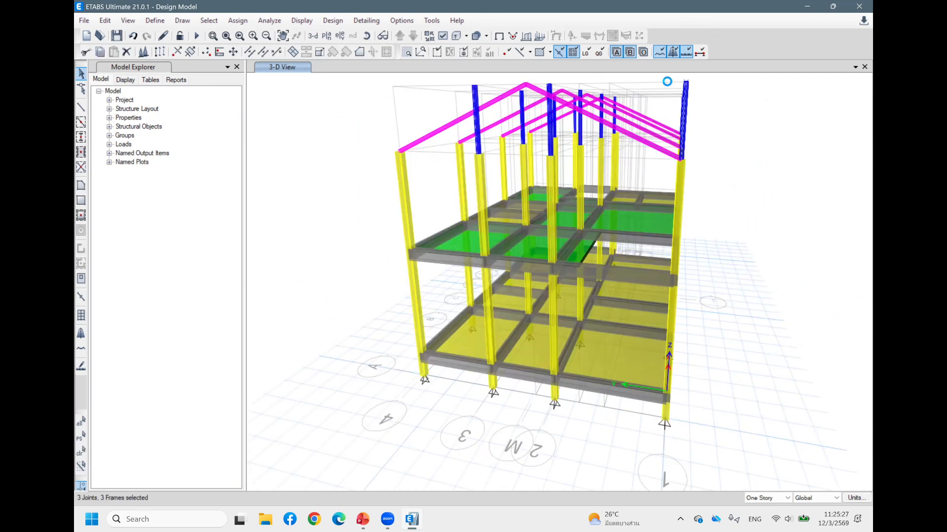
pyautogui.press('Delete')
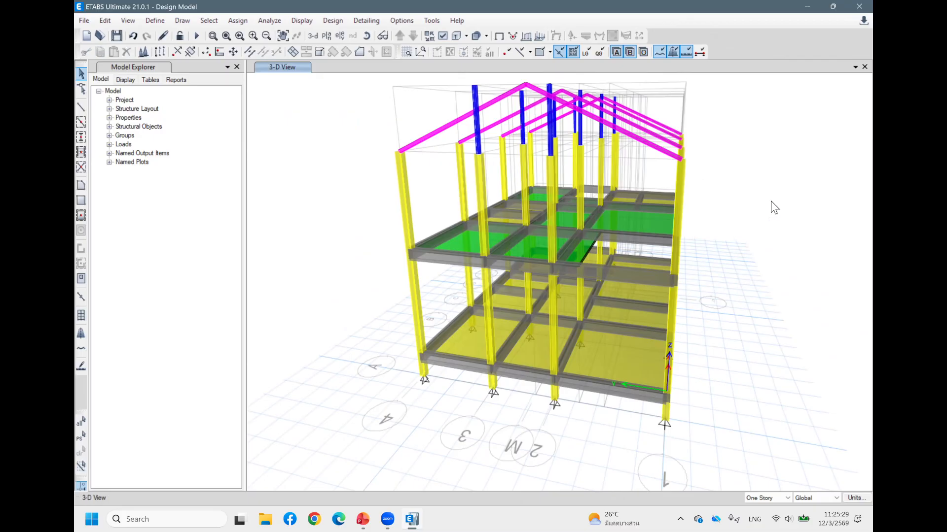
pyautogui.keyDown('shift'); pyautogui.moveTo(765, 222); pyautogui.dragTo(755, 247, button='middle'); pyautogui.keyUp('shift')
pyautogui.keyDown('shift'); pyautogui.moveTo(771, 313); pyautogui.dragTo(716, 176, button='middle'); pyautogui.keyUp('shift')
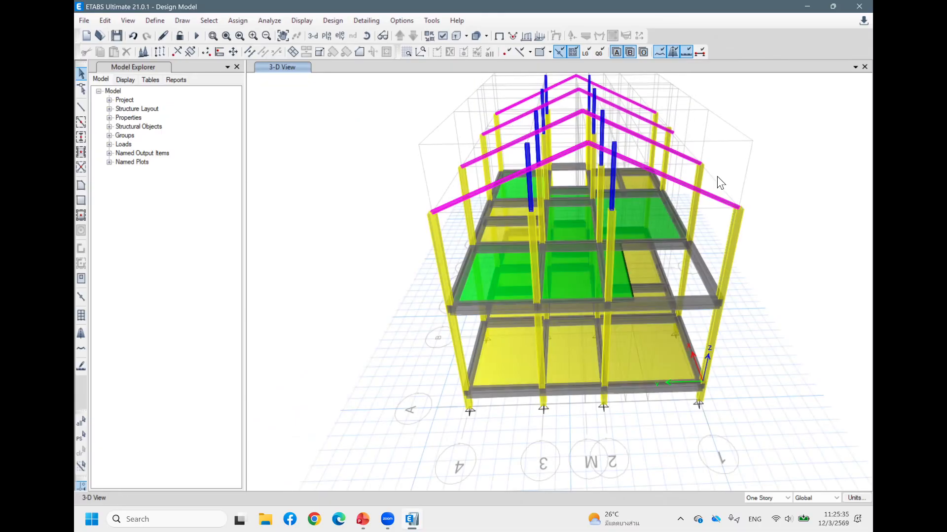
pyautogui.keyDown('shift'); pyautogui.moveTo(727, 217); pyautogui.dragTo(623, 284, button='middle'); pyautogui.keyUp('shift')
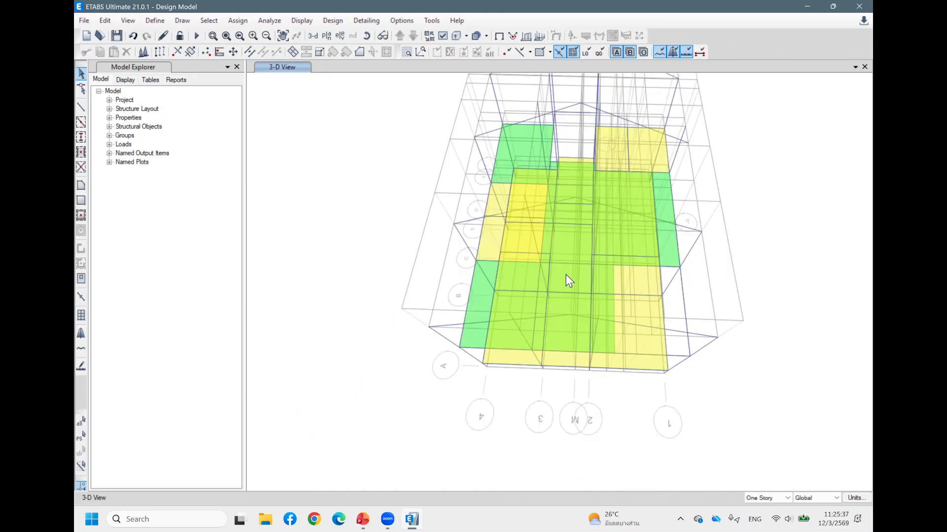
pyautogui.keyDown('shift'); pyautogui.moveTo(565, 274); pyautogui.dragTo(567, 276, button='middle'); pyautogui.keyUp('shift')
pyautogui.keyDown('shift'); pyautogui.moveTo(600, 207); pyautogui.dragTo(527, 94, button='middle'); pyautogui.keyUp('shift')
pyautogui.keyDown('shift'); pyautogui.moveTo(803, 131); pyautogui.dragTo(644, 200, button='middle'); pyautogui.keyUp('shift')
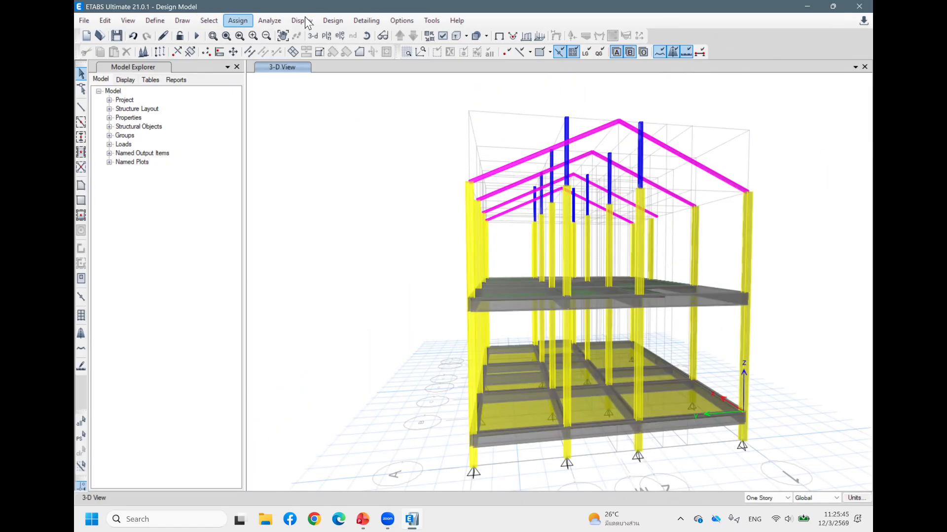
pyautogui.click(209, 20)
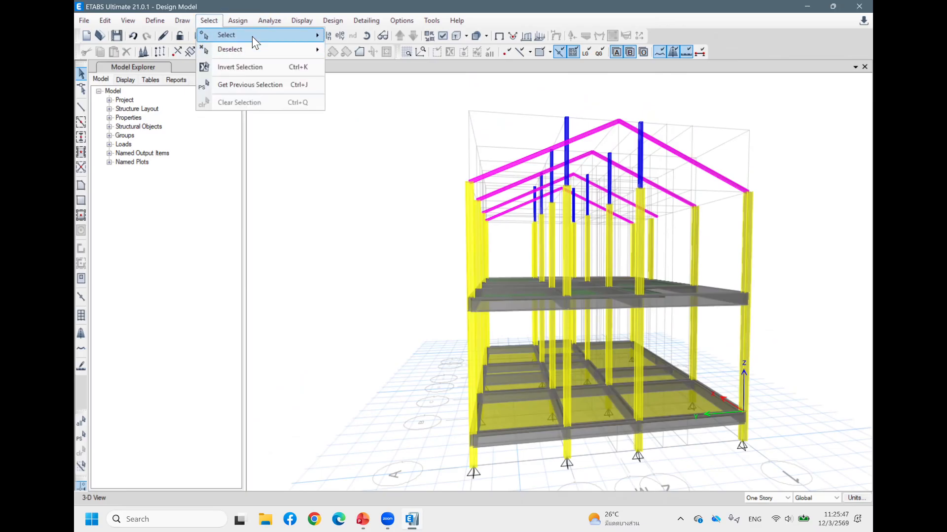
pyautogui.moveTo(253, 35)
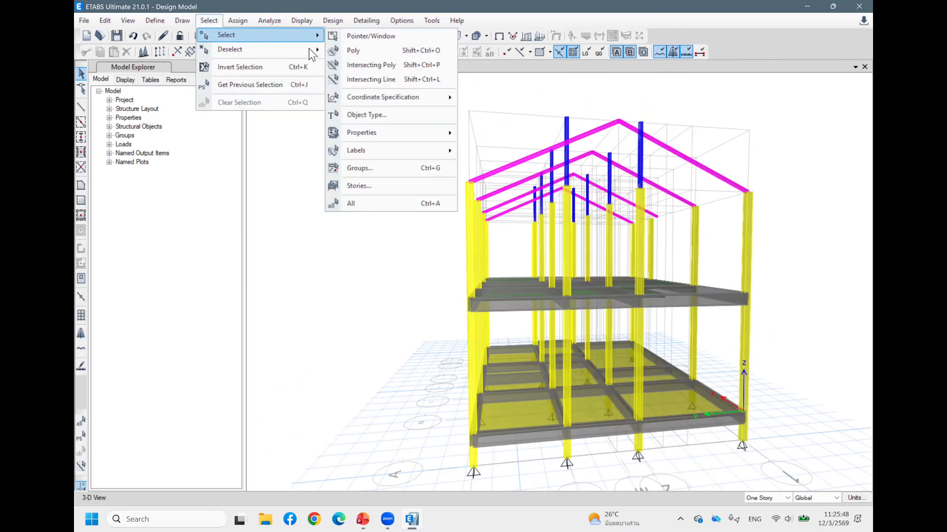
pyautogui.click(367, 116)
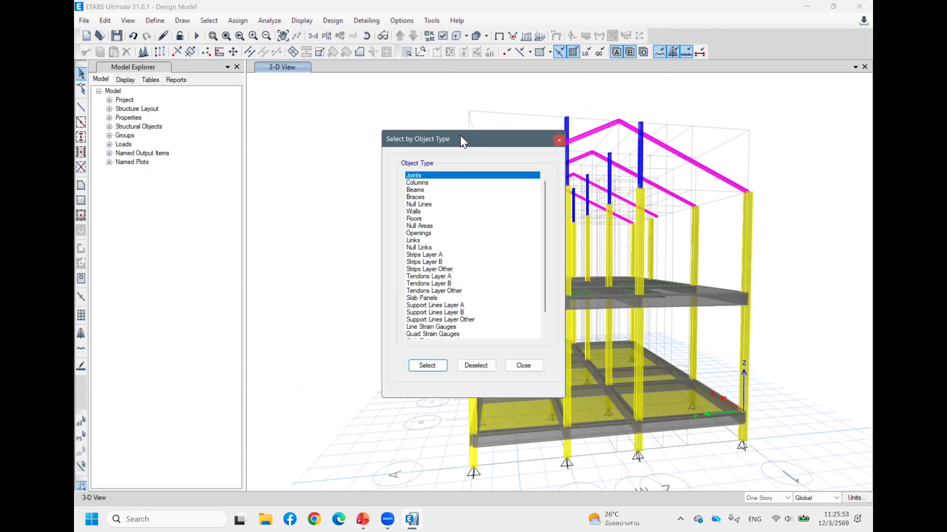
pyautogui.moveTo(462, 141); pyautogui.dragTo(284, 148)
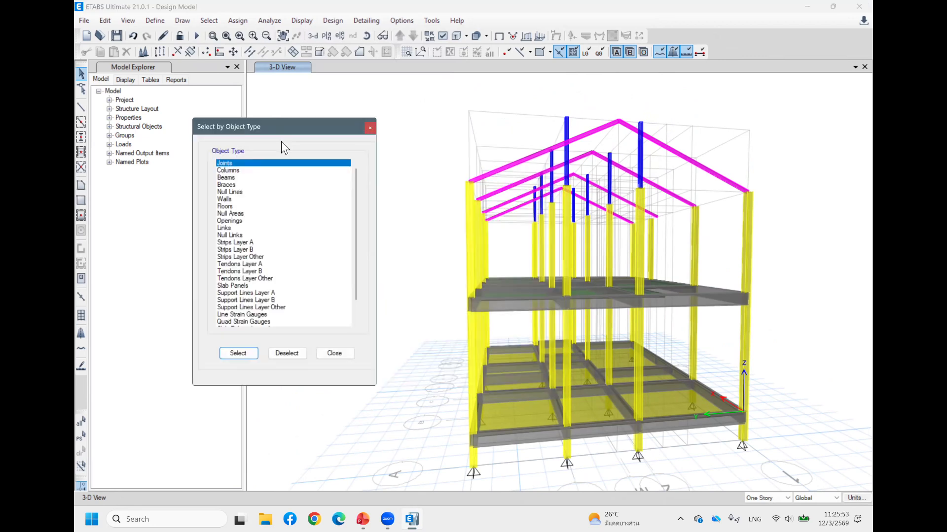
pyautogui.click(325, 354)
pyautogui.click(209, 20)
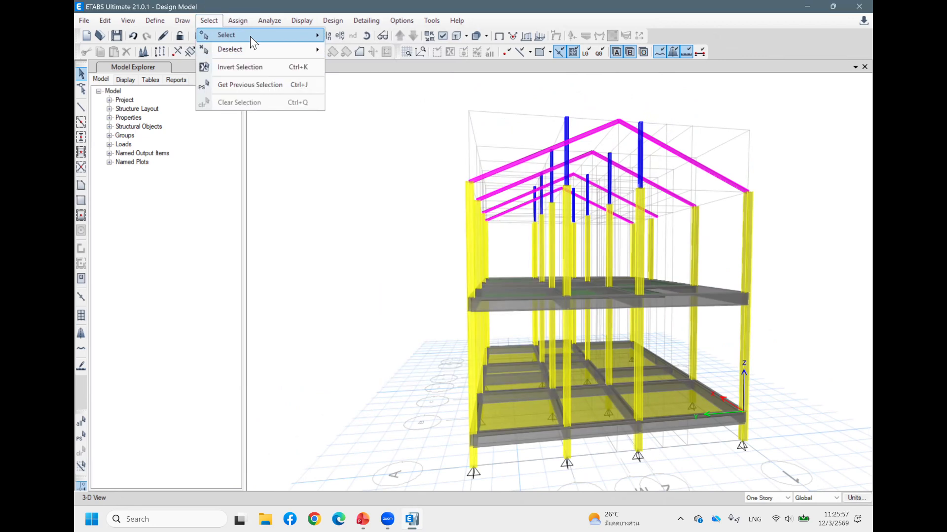
pyautogui.moveTo(250, 37)
pyautogui.moveTo(369, 134)
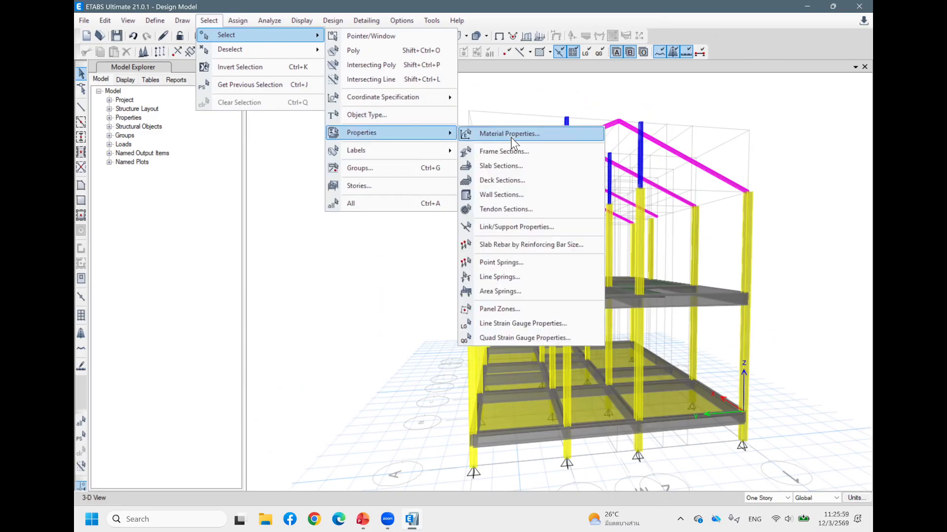
pyautogui.click(511, 136)
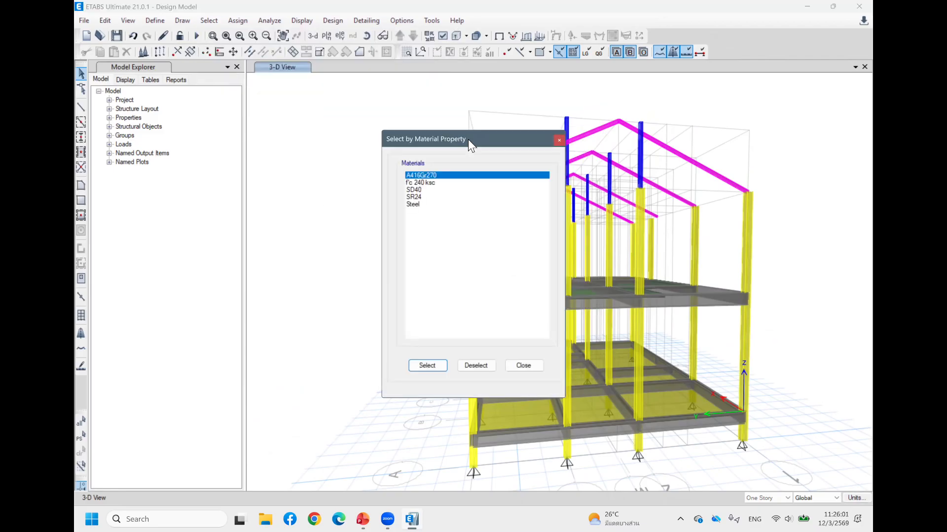
pyautogui.moveTo(468, 139); pyautogui.dragTo(208, 105)
pyautogui.click(262, 332)
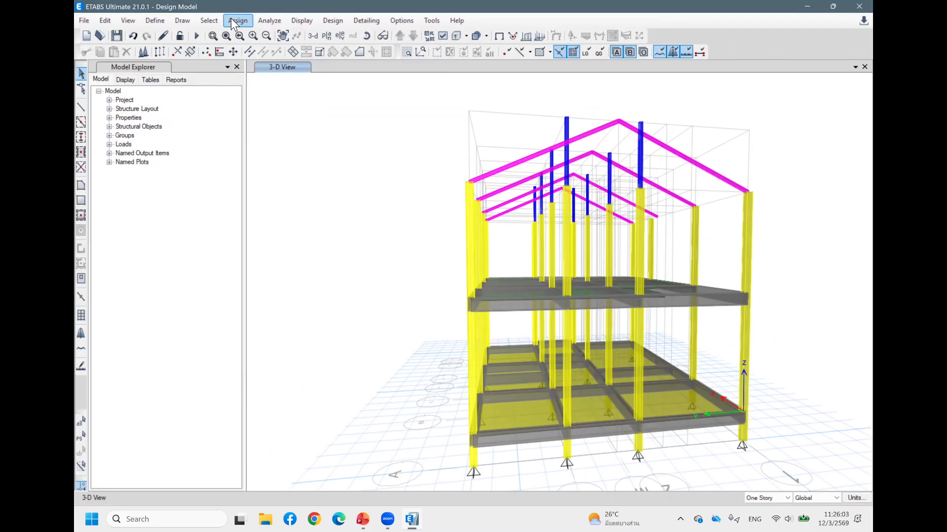
# Select by frame section all members assigned HSS 10 x 5 x 0.3 cm and HSS 10 x 10 x 0.5 cm
pyautogui.click(208, 21)
pyautogui.moveTo(241, 35)
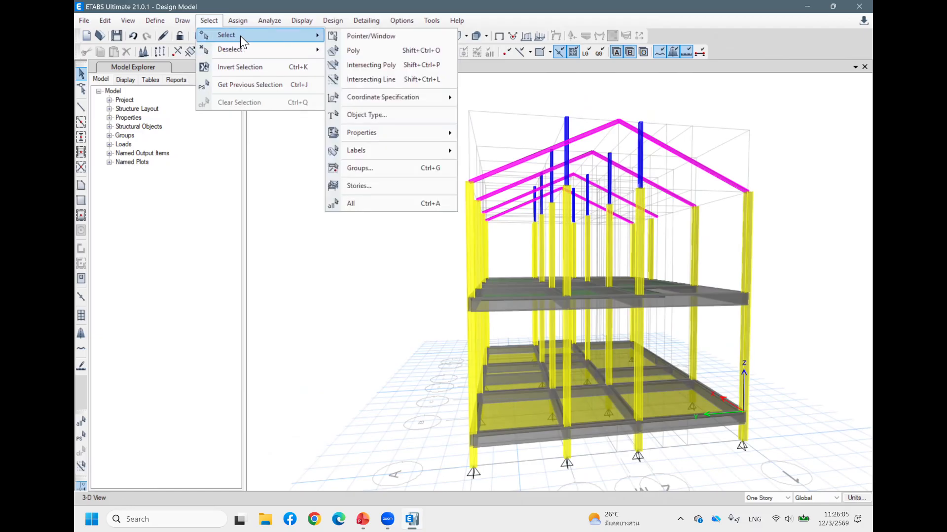
pyautogui.moveTo(368, 130)
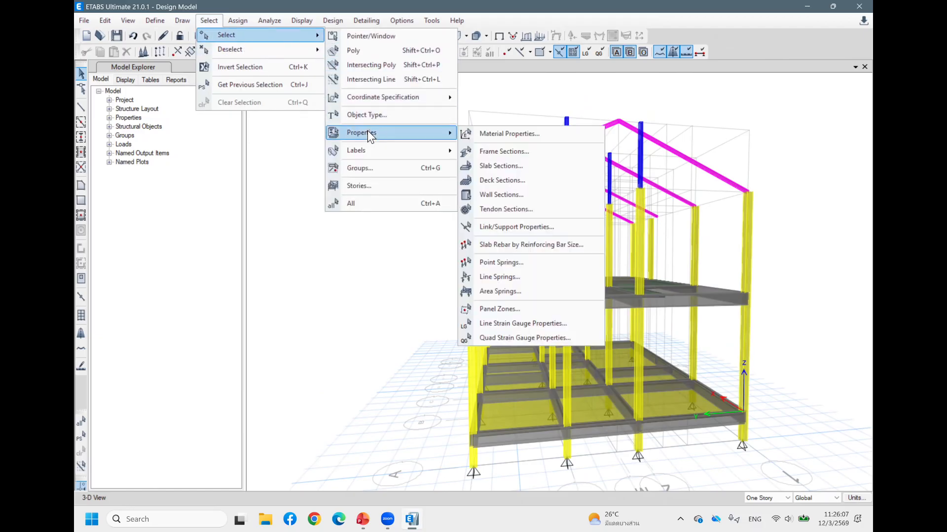
pyautogui.click(507, 151)
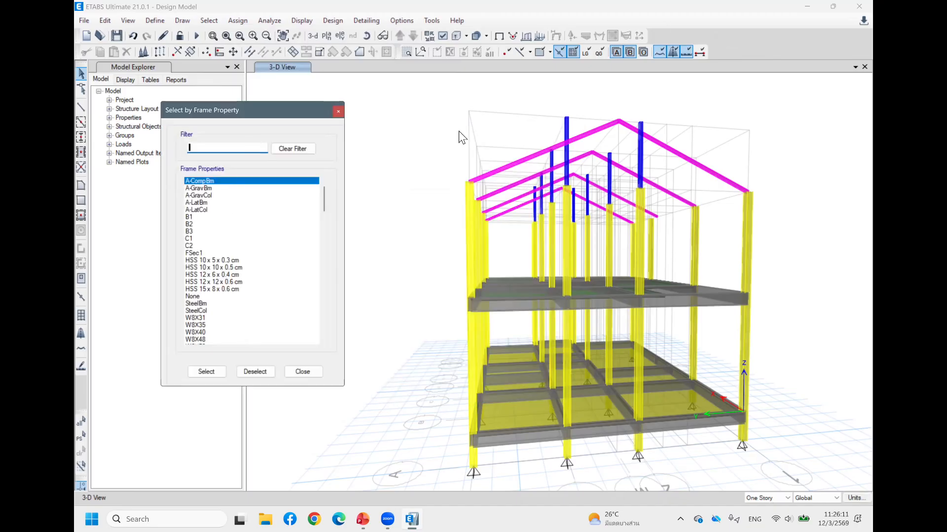
pyautogui.click(235, 259)
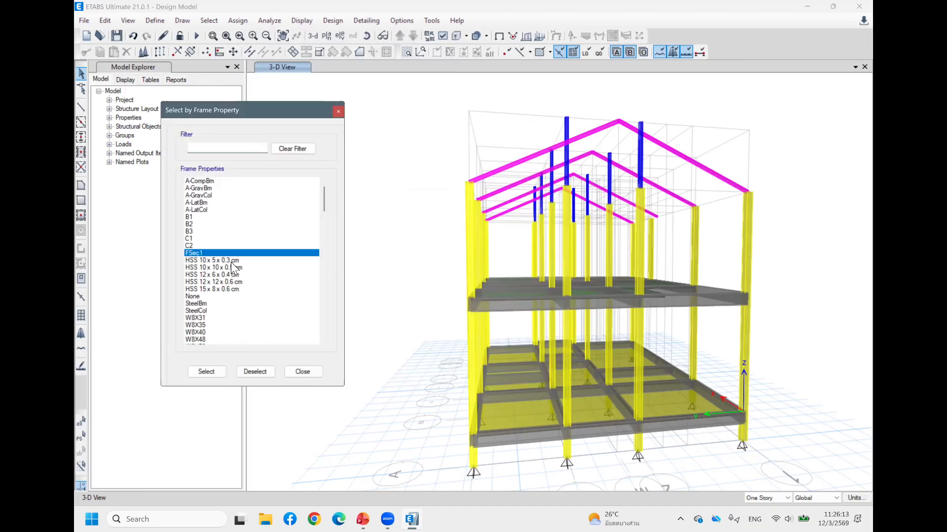
pyautogui.click(206, 372)
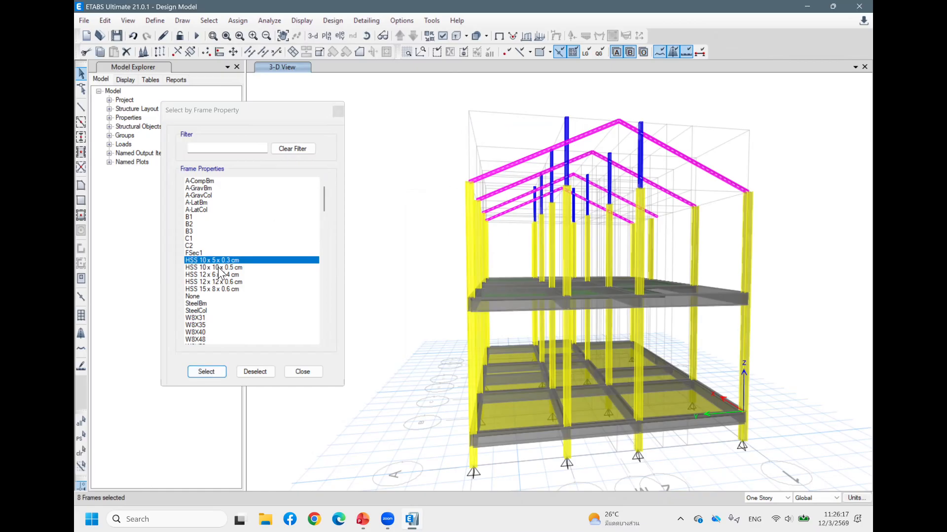
pyautogui.click(219, 267)
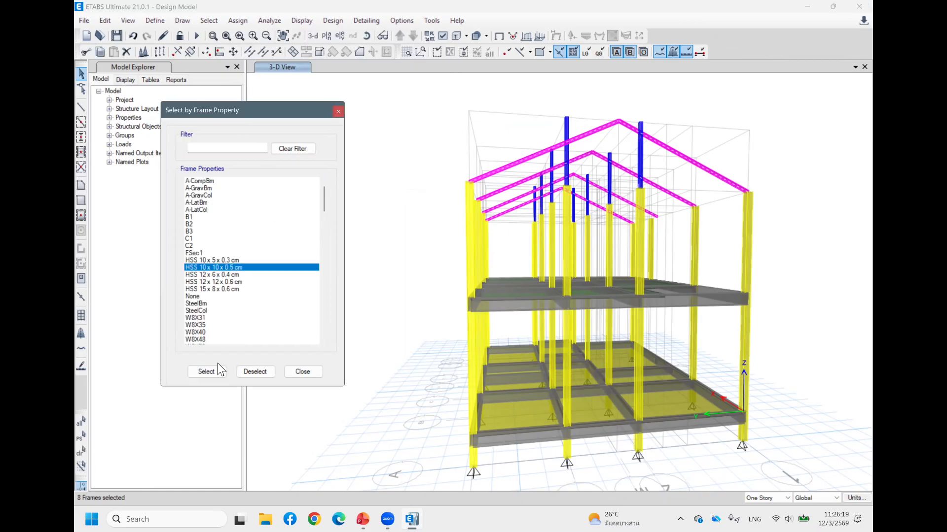
pyautogui.click(208, 371)
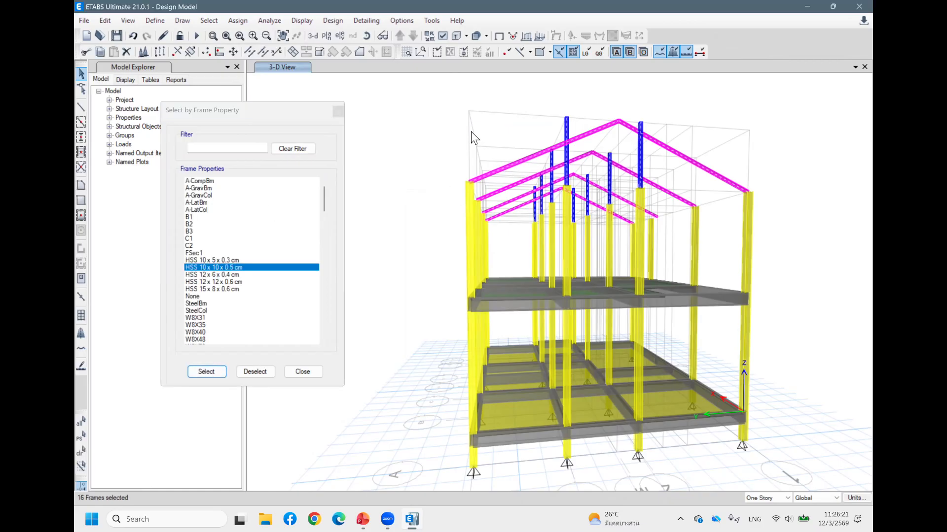
# Divide the selected roof frames and upper columns with the option to break at intersections with selected frames and joints
pyautogui.click(105, 20)
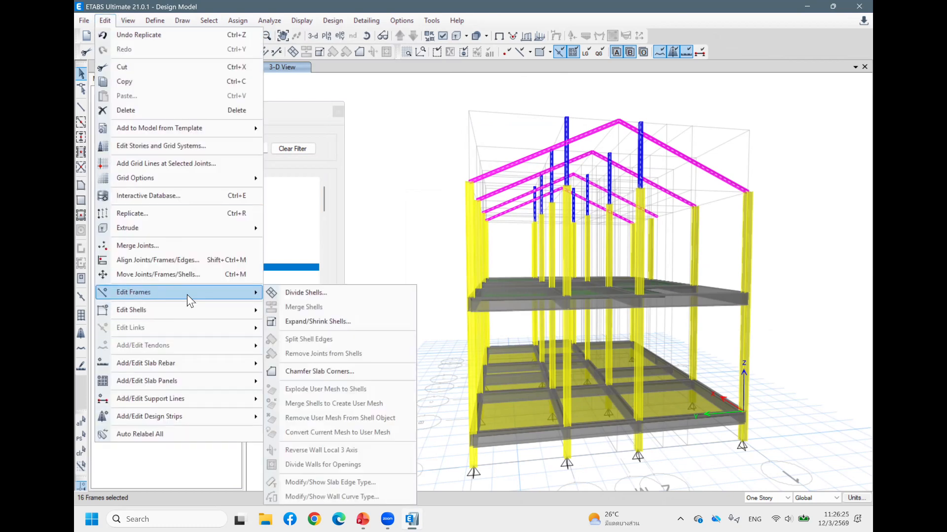
pyautogui.moveTo(187, 294)
pyautogui.click(337, 294)
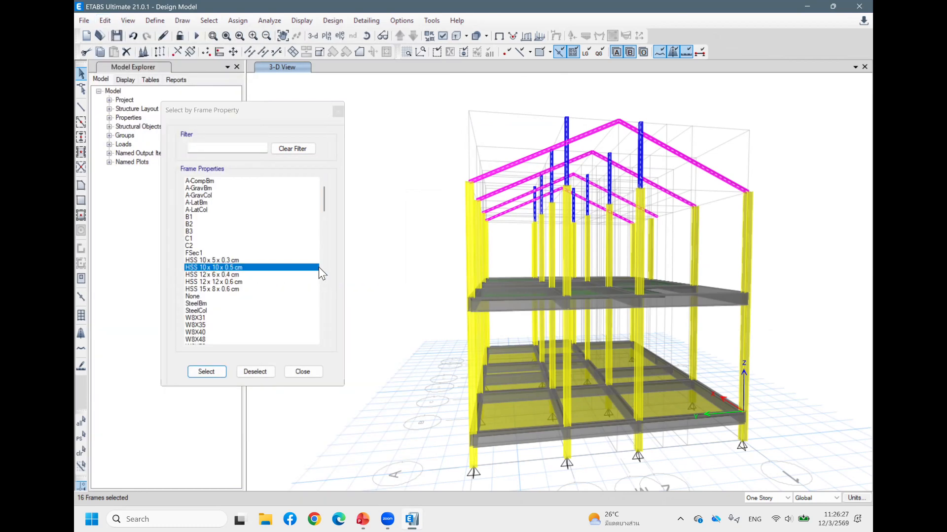
pyautogui.click(423, 257)
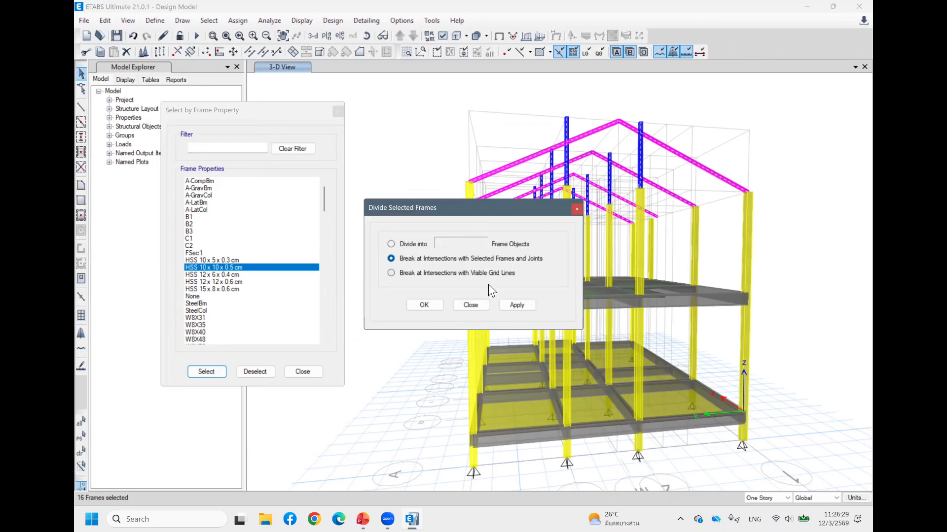
pyautogui.click(423, 305)
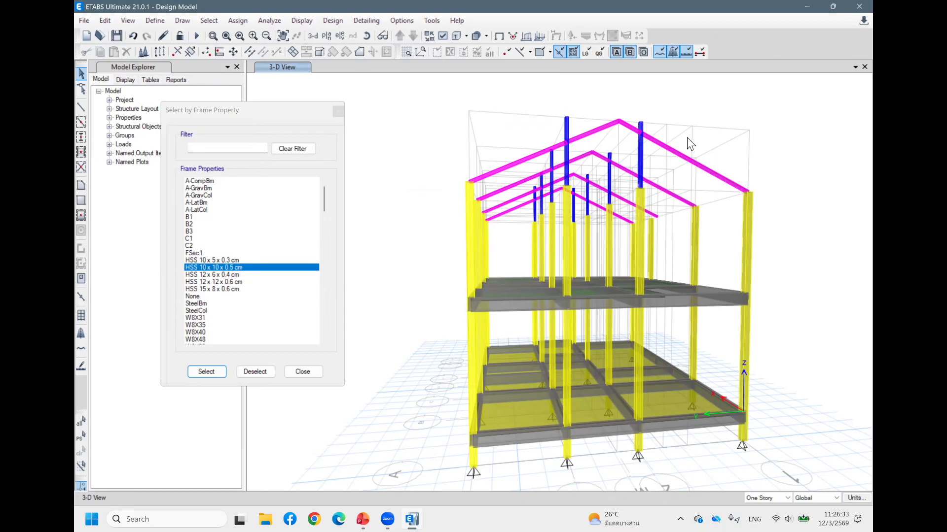
# Delete the two blue column stubs projecting above the front sloping roof frame
pyautogui.moveTo(575, 118); pyautogui.dragTo(532, 102)
pyautogui.press('Delete')
pyautogui.moveTo(650, 123)
pyautogui.mouseDown()
pyautogui.moveTo(641, 117)
pyautogui.moveTo(640, 127)
pyautogui.mouseUp()
pyautogui.press('Delete')
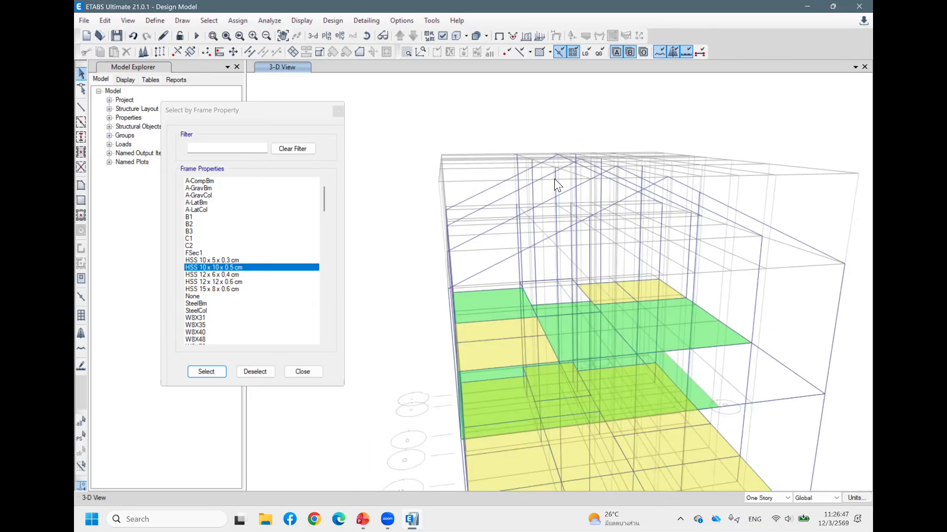
# Delete the remaining blue column stubs above the other three sloping roof frames and close the frame property selection dialog
pyautogui.scroll(3, 551, 182)
pyautogui.click(556, 192)
pyautogui.click(599, 140)
pyautogui.click(724, 155)
pyautogui.press('Delete')
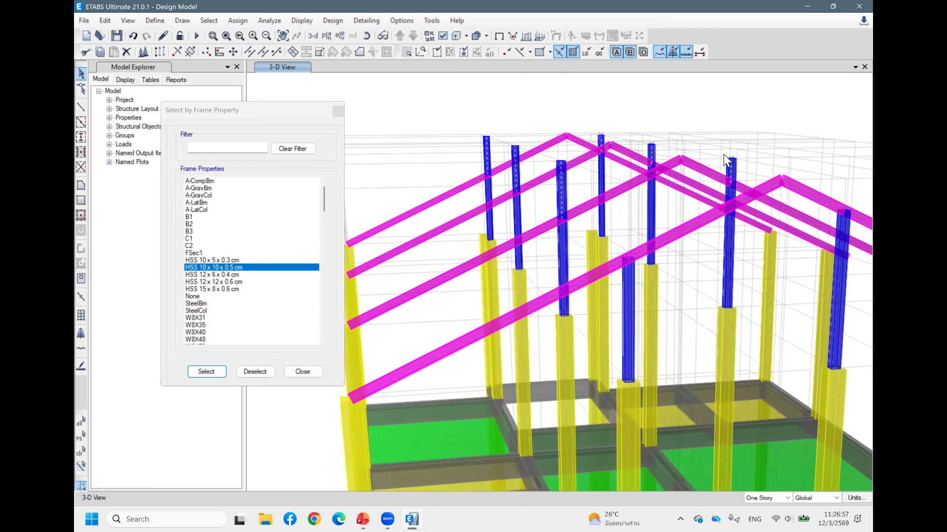
pyautogui.keyDown('shift'); pyautogui.moveTo(716, 155); pyautogui.dragTo(671, 227, button='middle'); pyautogui.keyUp('shift')
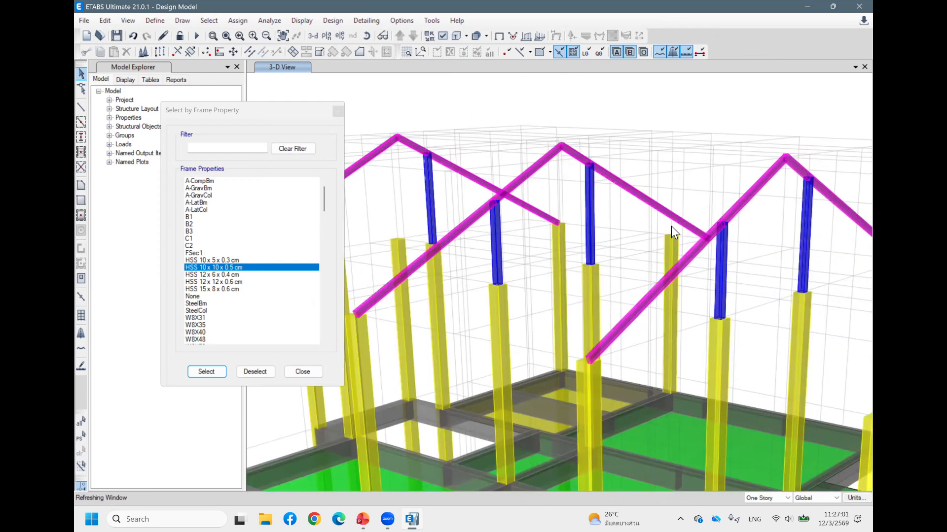
pyautogui.scroll(-5, 670, 226)
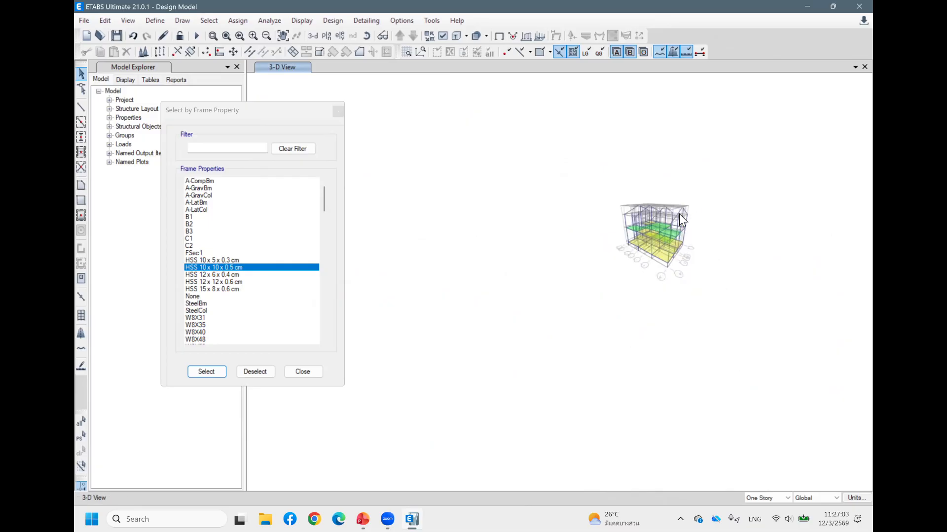
pyautogui.scroll(2, 679, 214)
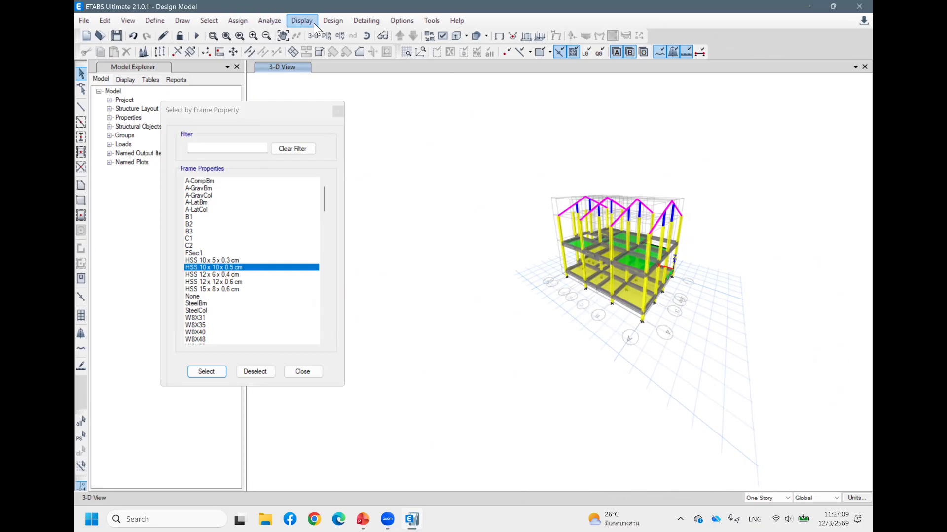
pyautogui.click(338, 112)
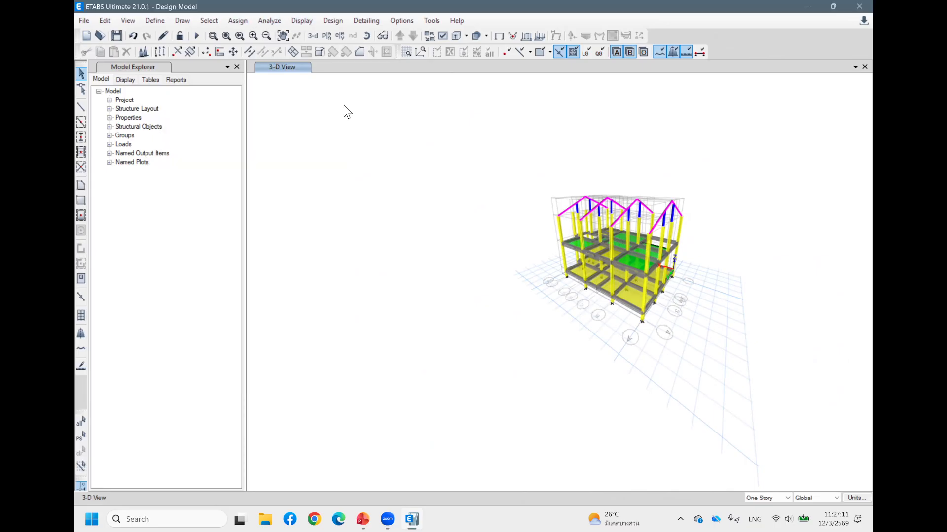
# Display the plan view of the Roof story level
pyautogui.click(323, 38)
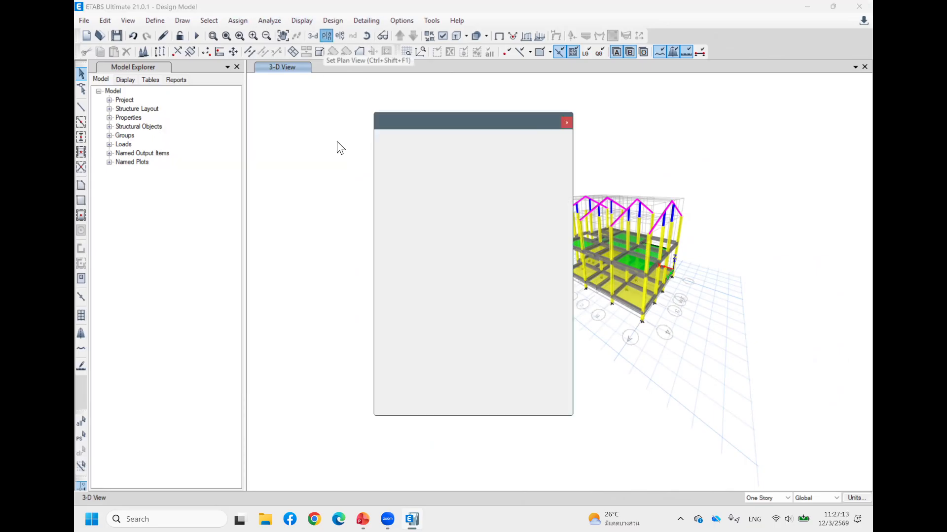
pyautogui.click(418, 231)
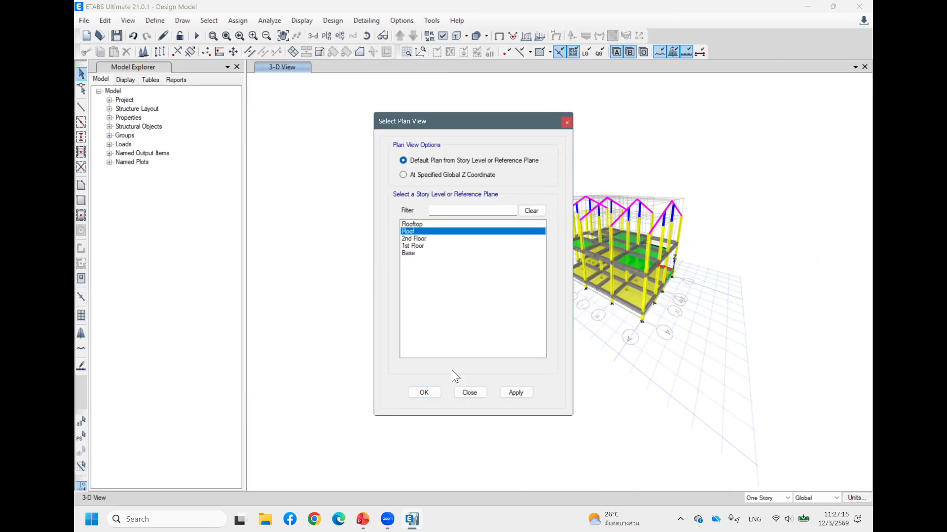
pyautogui.click(424, 392)
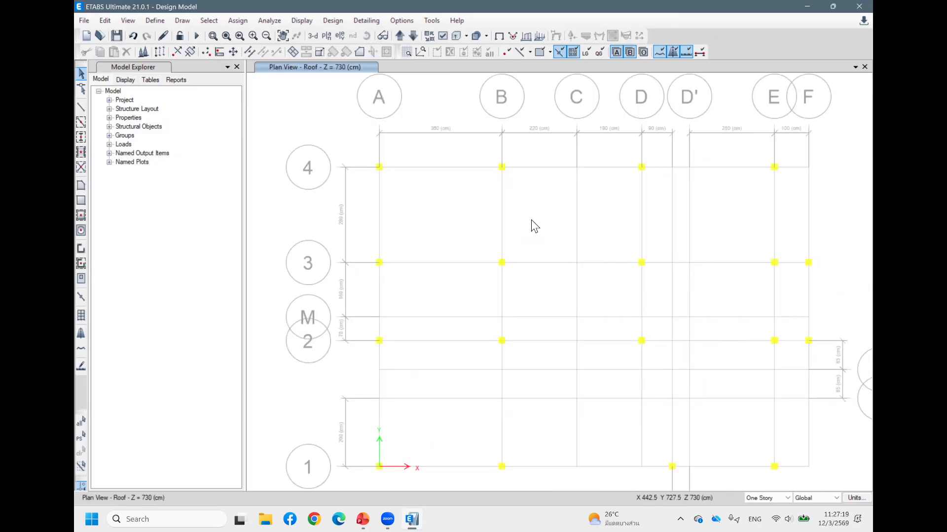
pyautogui.moveTo(549, 228); pyautogui.dragTo(476, 160, button='middle')
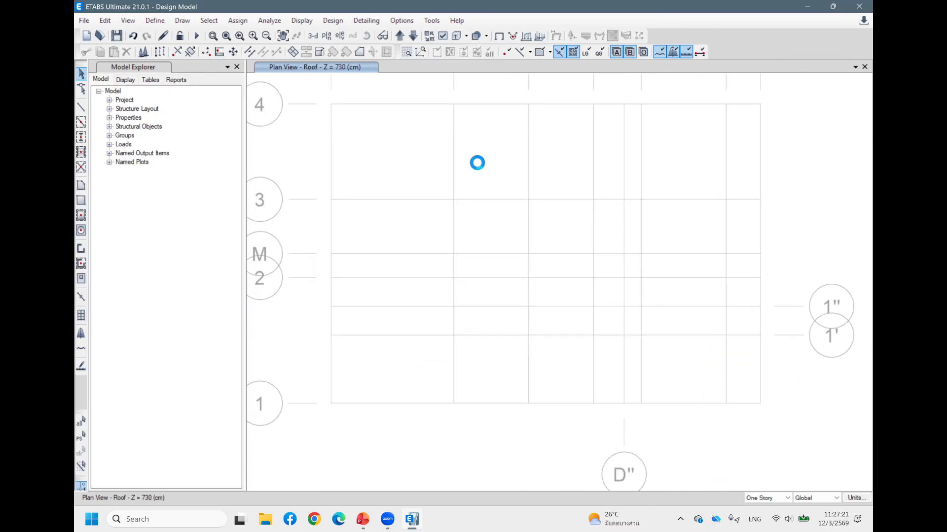
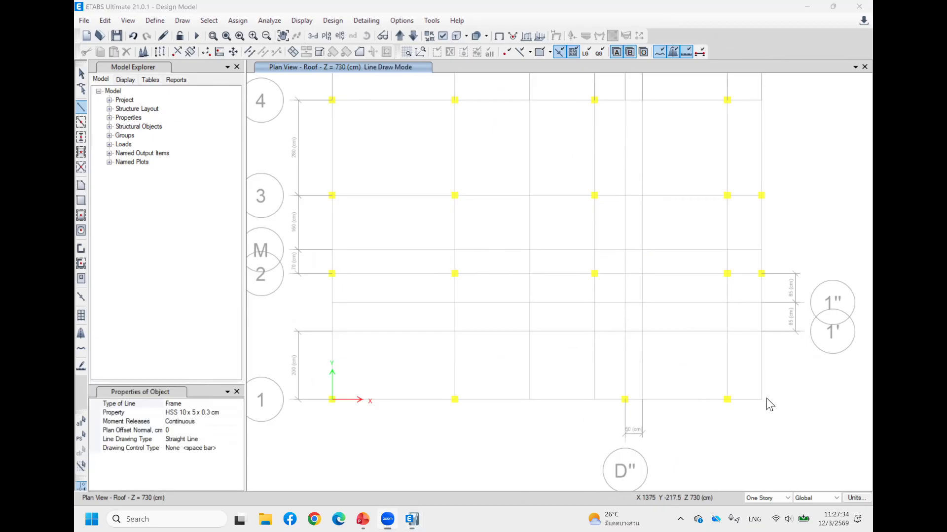
# Draw HSS 12 x 6 x 0.4 cm beams along grid line 1 from A through B and D'' to E, split at each column
pyautogui.click(218, 413)
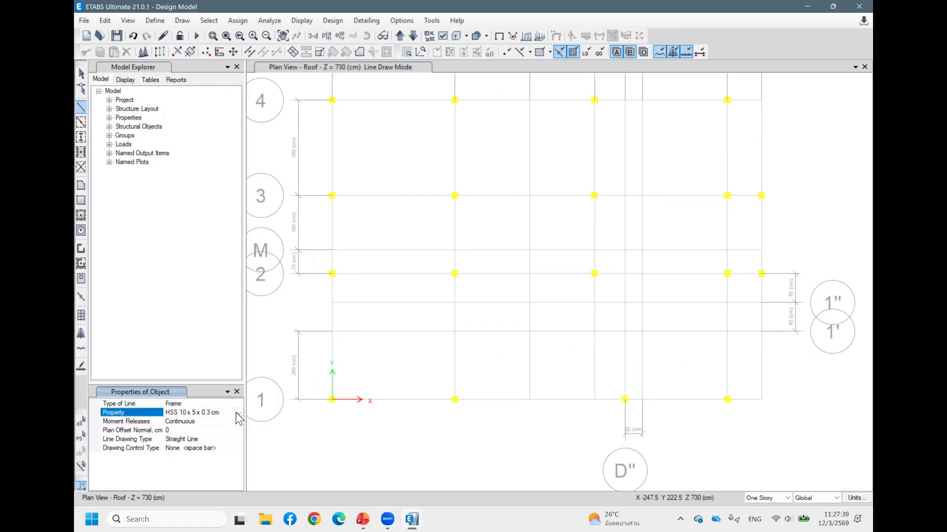
pyautogui.click(239, 414)
pyautogui.scroll(-1, 204, 448)
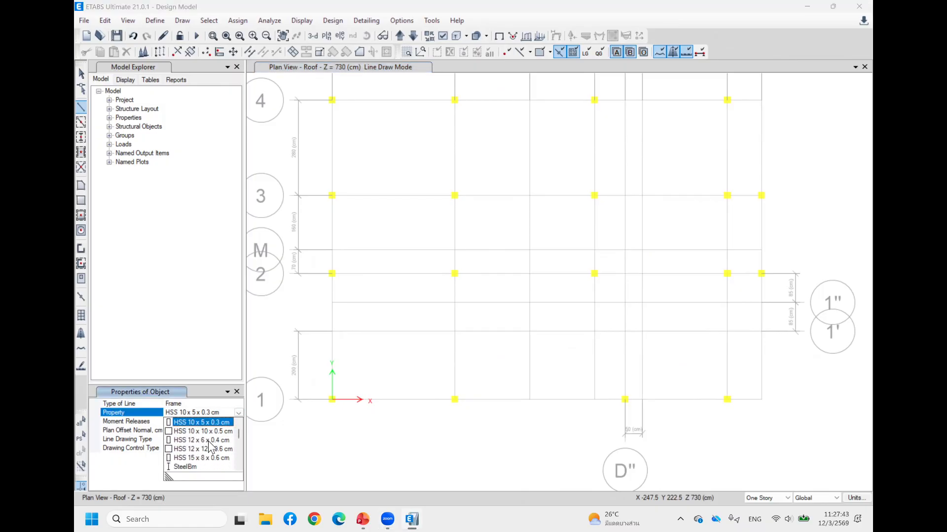
pyautogui.click(216, 441)
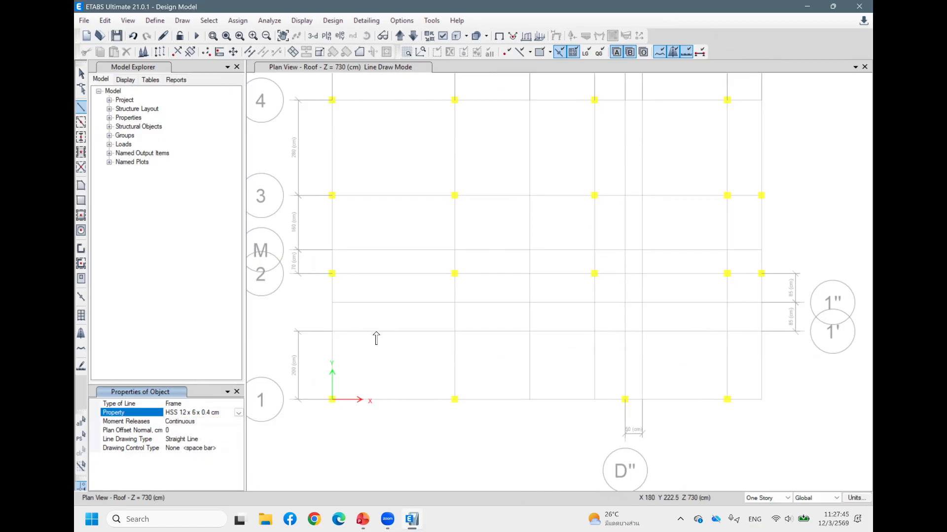
pyautogui.click(332, 400)
pyautogui.click(454, 400)
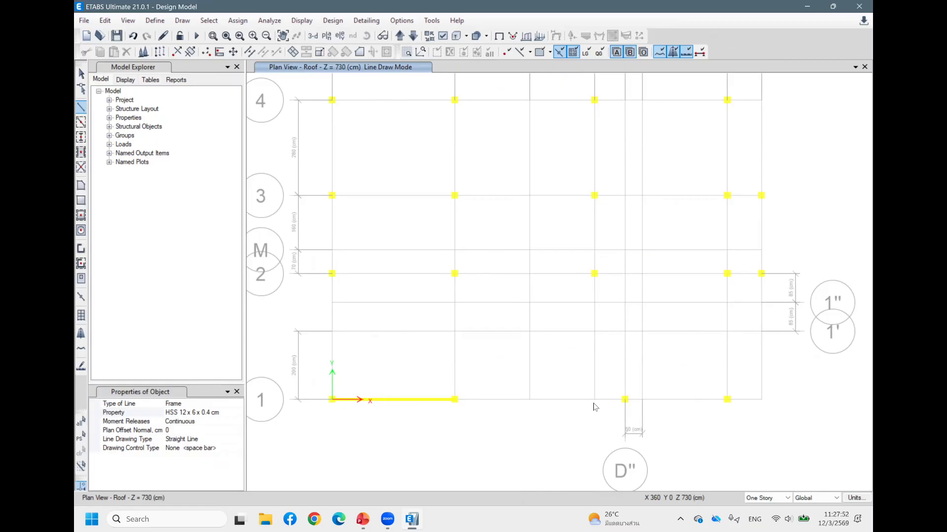
pyautogui.click(625, 400)
pyautogui.click(728, 400)
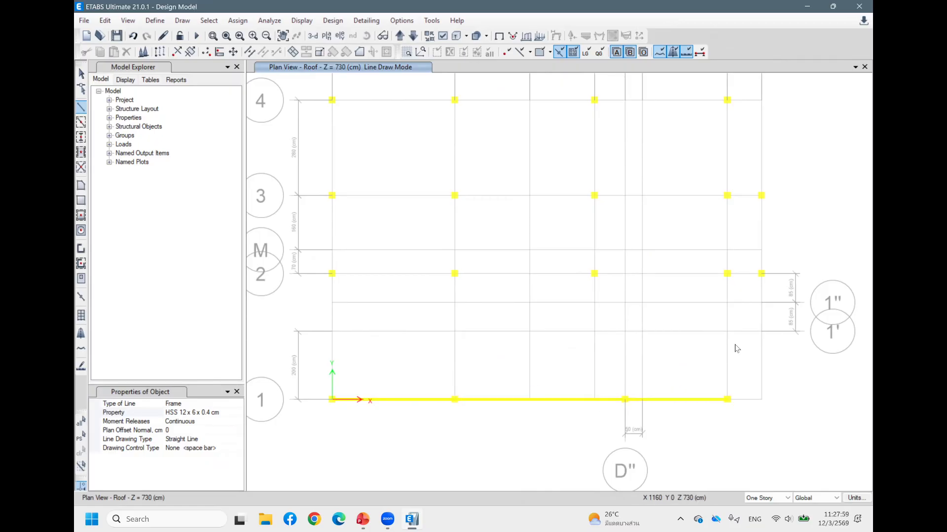
# Continue the beams along grid line E from grid line 1 through 2 and 3 to 4
pyautogui.click(727, 274)
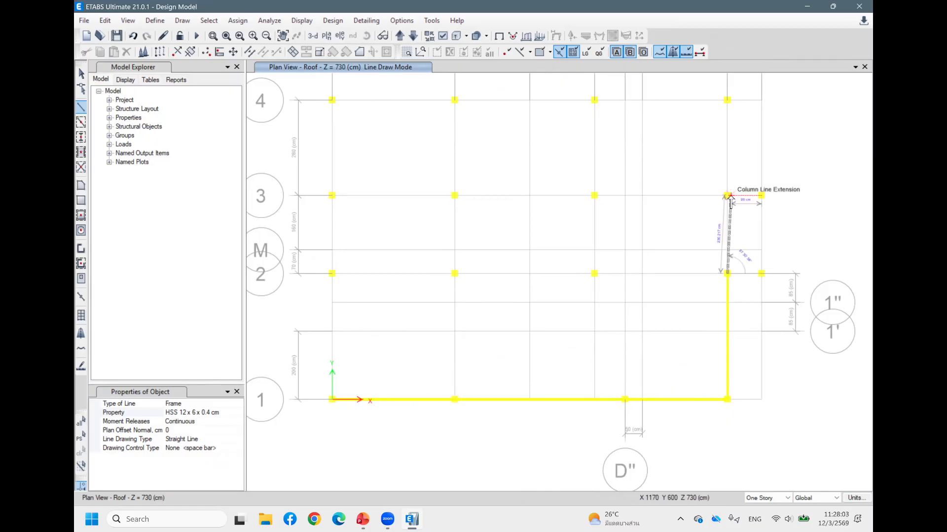
pyautogui.click(727, 196)
pyautogui.click(728, 100)
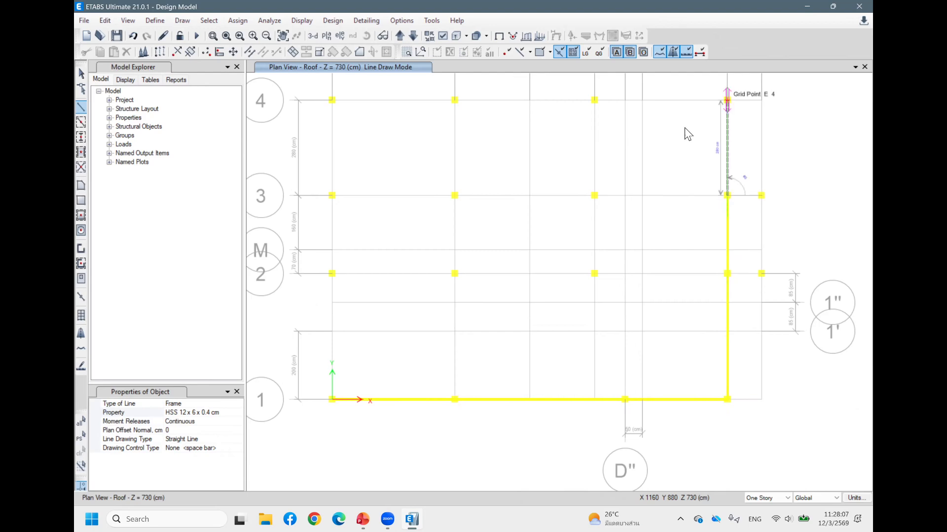
# Continue the beams along grid line 4 from E through D and B to A
pyautogui.moveTo(667, 142); pyautogui.dragTo(679, 208, button='middle')
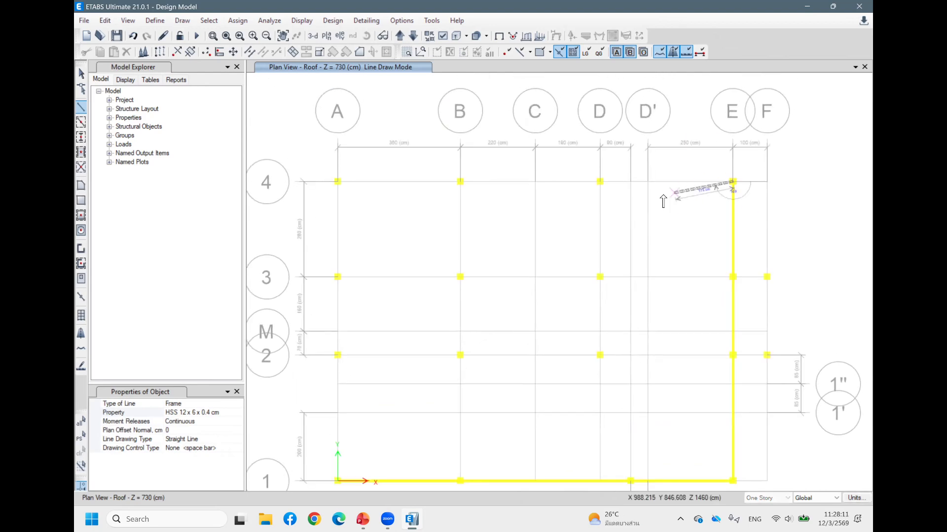
pyautogui.click(599, 182)
pyautogui.click(460, 182)
pyautogui.click(337, 183)
pyautogui.moveTo(382, 262); pyautogui.dragTo(427, 178, button='middle')
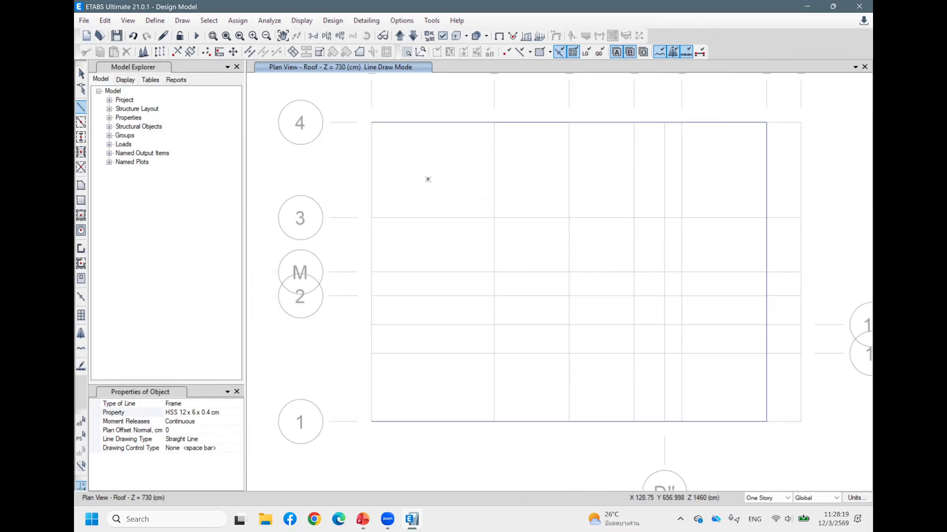
# Continue the HSS 12 x 6 x 0.4 cm beams along grid line A from 4 through 3 and 2 to 1
pyautogui.click(381, 197)
pyautogui.click(381, 291)
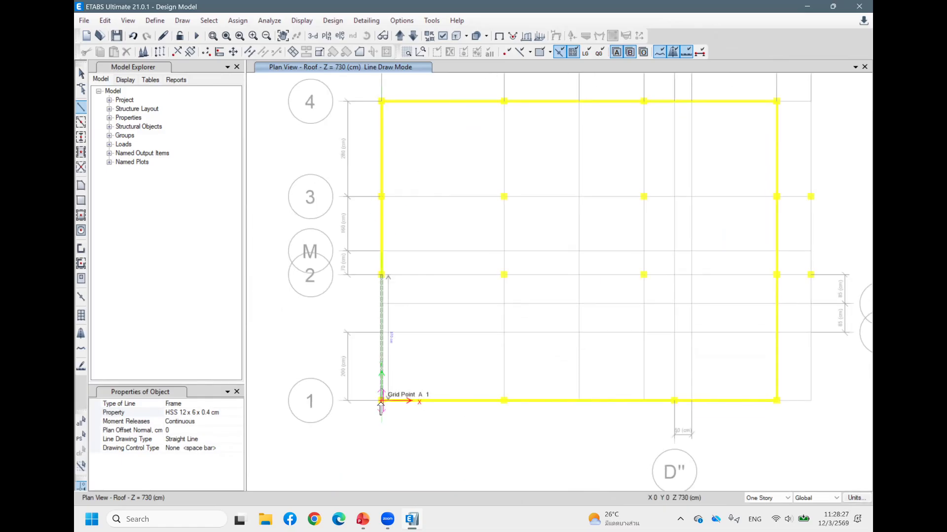
pyautogui.click(381, 401)
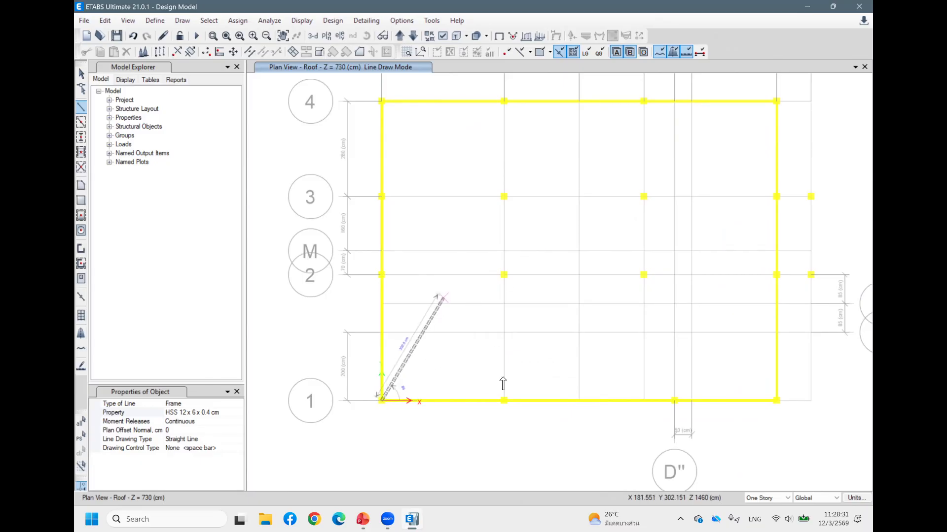
# Draw HSS 12 x 6 x 0.4 cm beams along grid line B from 1 through 2 and 3 to 4
pyautogui.click(503, 401)
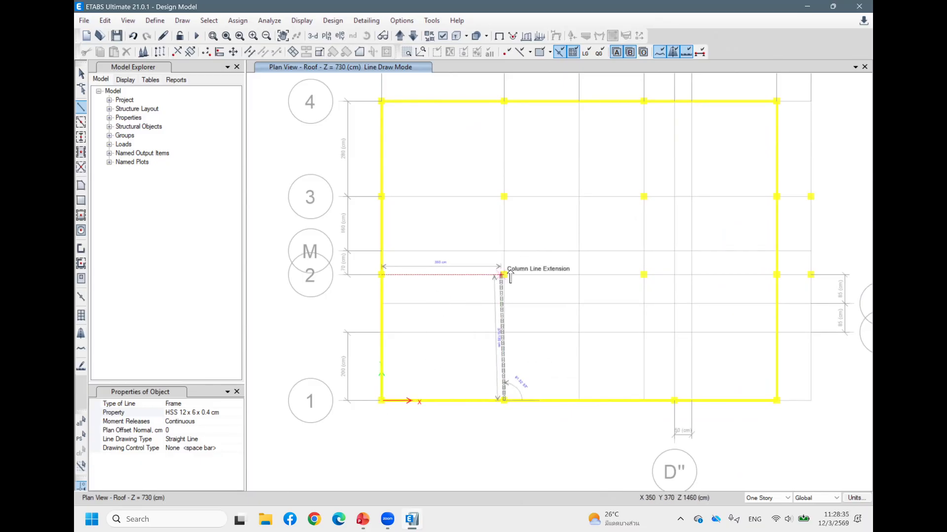
pyautogui.click(503, 275)
pyautogui.click(503, 196)
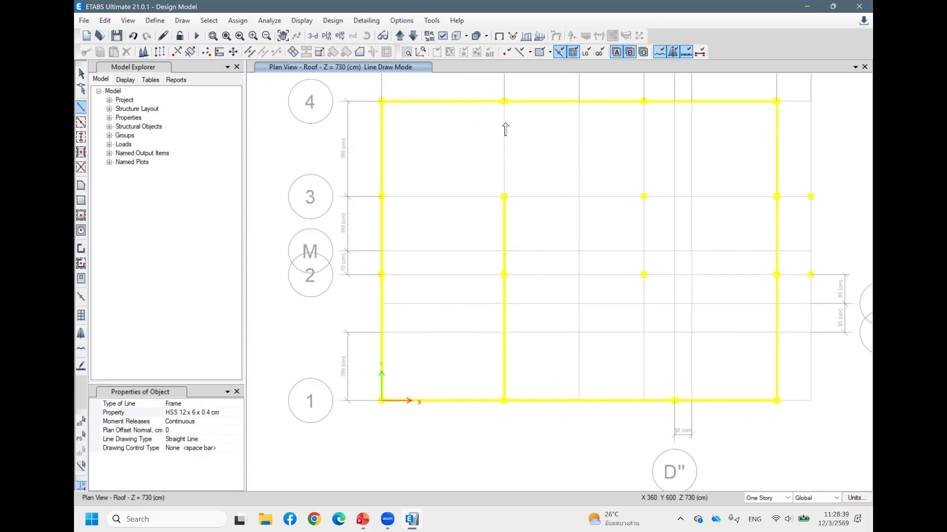
pyautogui.click(503, 101)
pyautogui.press('Escape')
# Draw HSS 12 x 6 x 0.4 cm beams along grid line D from 1 through 2 and 3 to 4
pyautogui.click(644, 401)
pyautogui.click(643, 274)
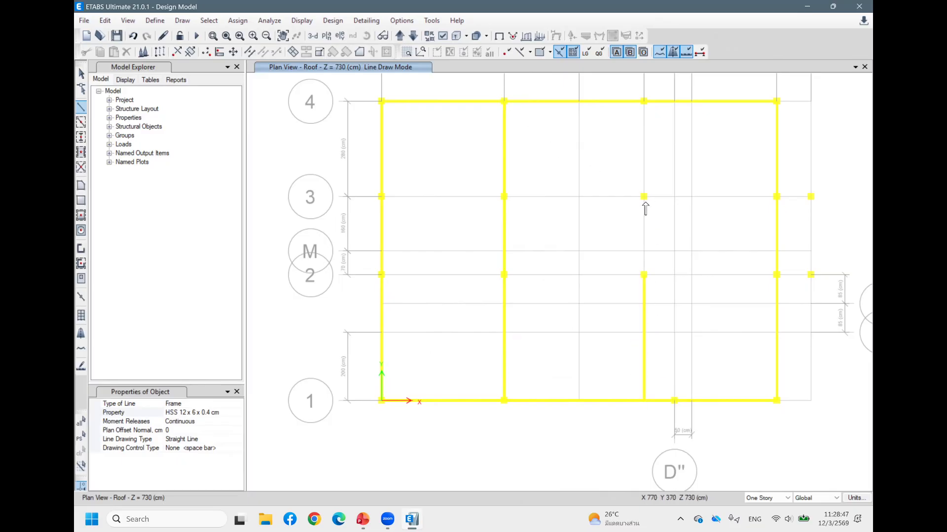
pyautogui.click(644, 196)
pyautogui.click(644, 101)
pyautogui.press('Escape')
# Draw HSS 12 x 6 x 0.4 cm beams along grid line 3 from B through D to E
pyautogui.click(503, 196)
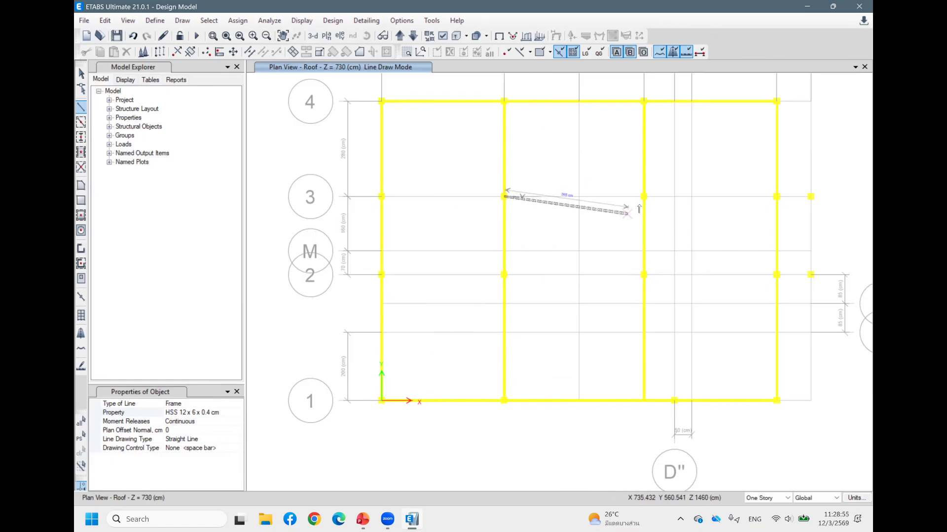
pyautogui.click(643, 196)
pyautogui.click(777, 196)
pyautogui.press('Escape')
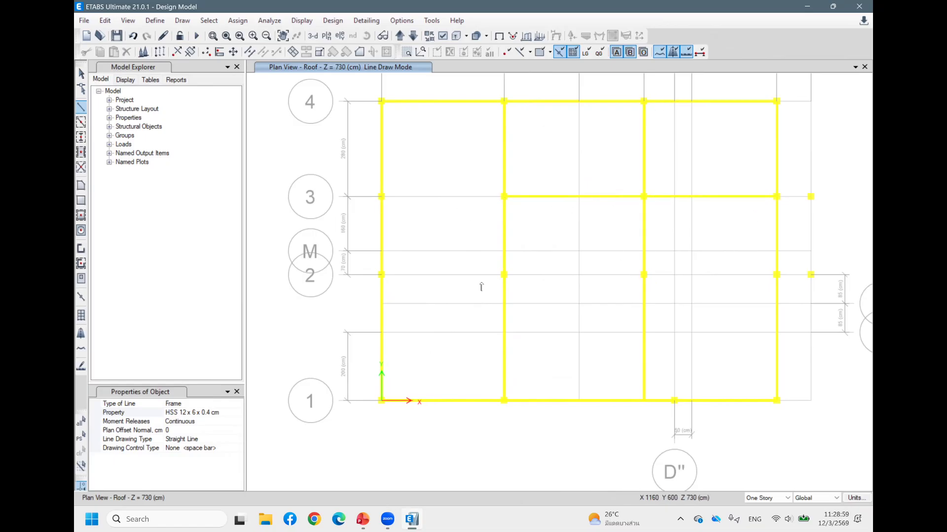
# Draw HSS 12 x 6 x 0.4 cm beams along grid line 2 from A through B and D to E
pyautogui.press('Escape')
pyautogui.click(381, 274)
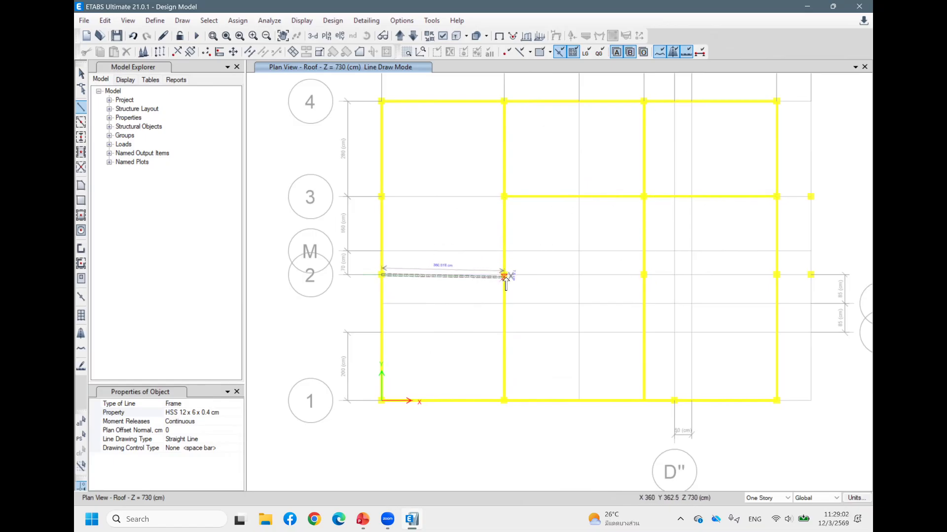
pyautogui.click(644, 275)
pyautogui.click(777, 274)
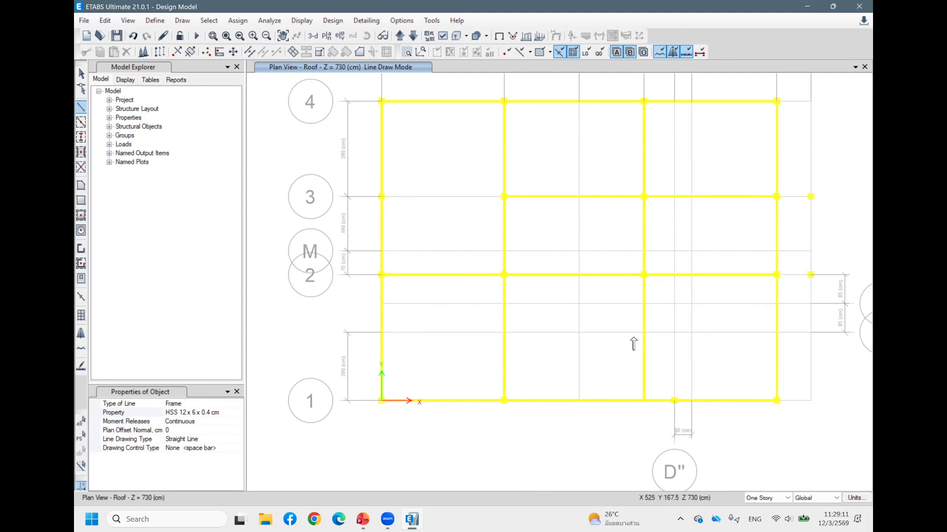
# Complete grid line 3 with an HSS 12 x 6 x 0.4 cm beam from A to B
pyautogui.click(381, 196)
pyautogui.click(503, 196)
pyautogui.press('Escape')
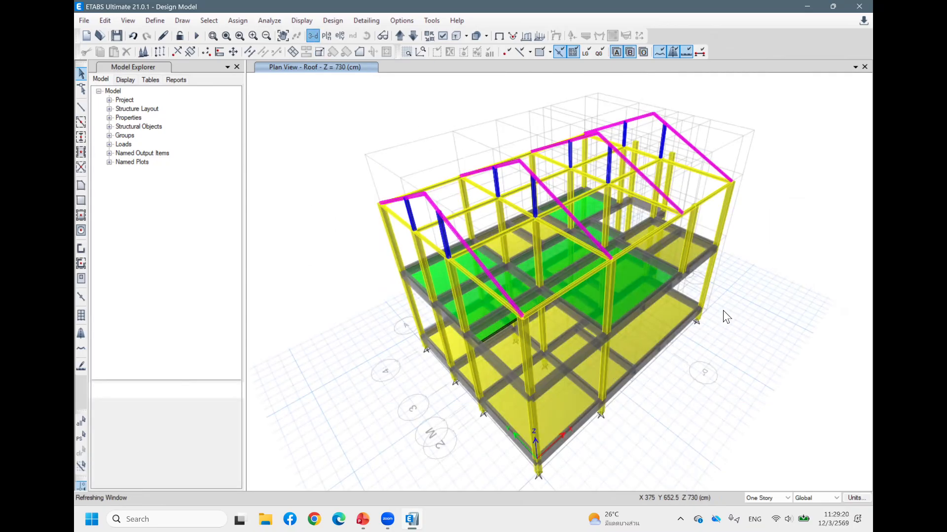
# Examine the roof frames and the new roof-level beams in the 3-D view from several sides
pyautogui.keyDown('shift'); pyautogui.moveTo(699, 321); pyautogui.dragTo(576, 233, button='middle'); pyautogui.keyUp('shift')
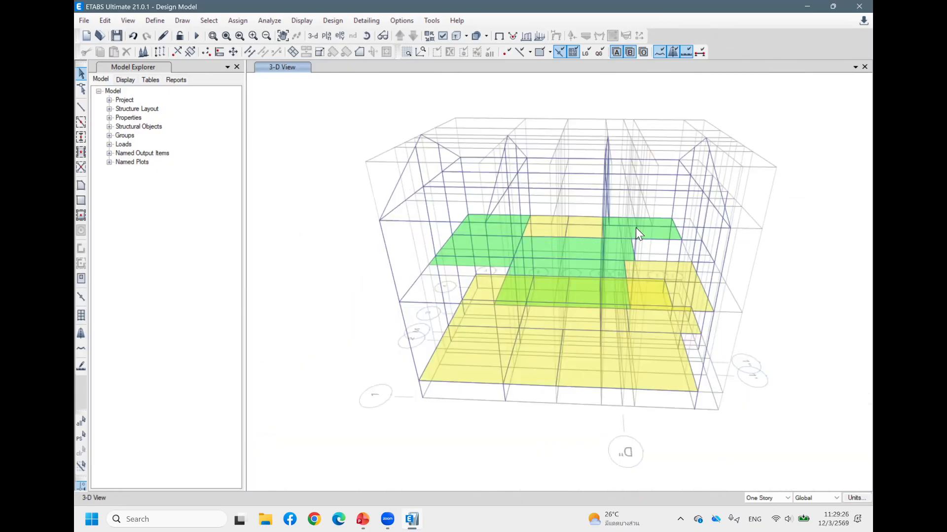
pyautogui.keyDown('shift'); pyautogui.moveTo(635, 227); pyautogui.dragTo(667, 204, button='middle'); pyautogui.keyUp('shift')
pyautogui.keyDown('shift'); pyautogui.moveTo(798, 266); pyautogui.dragTo(776, 280, button='middle'); pyautogui.keyUp('shift')
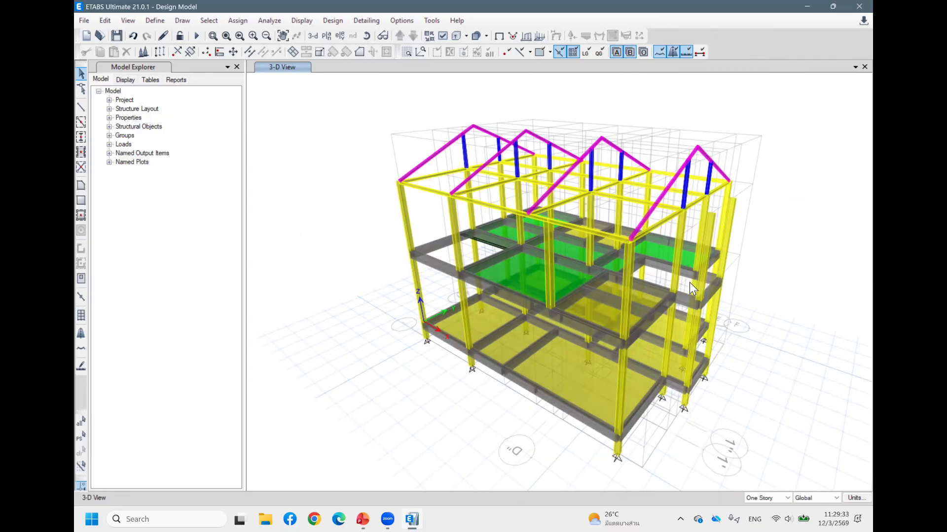
pyautogui.keyDown('shift'); pyautogui.moveTo(759, 299); pyautogui.dragTo(643, 291, button='middle'); pyautogui.keyUp('shift')
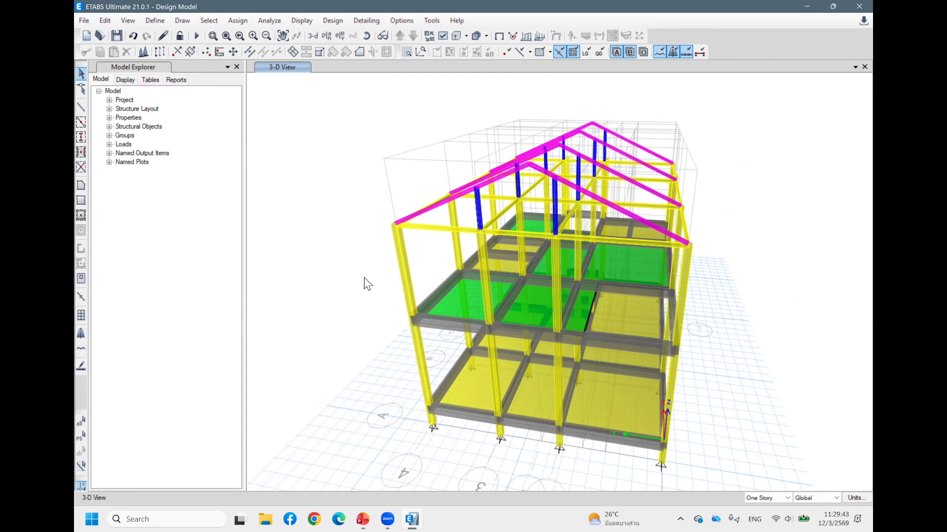
pyautogui.keyDown('shift'); pyautogui.moveTo(380, 281); pyautogui.dragTo(480, 278, button='middle'); pyautogui.keyUp('shift')
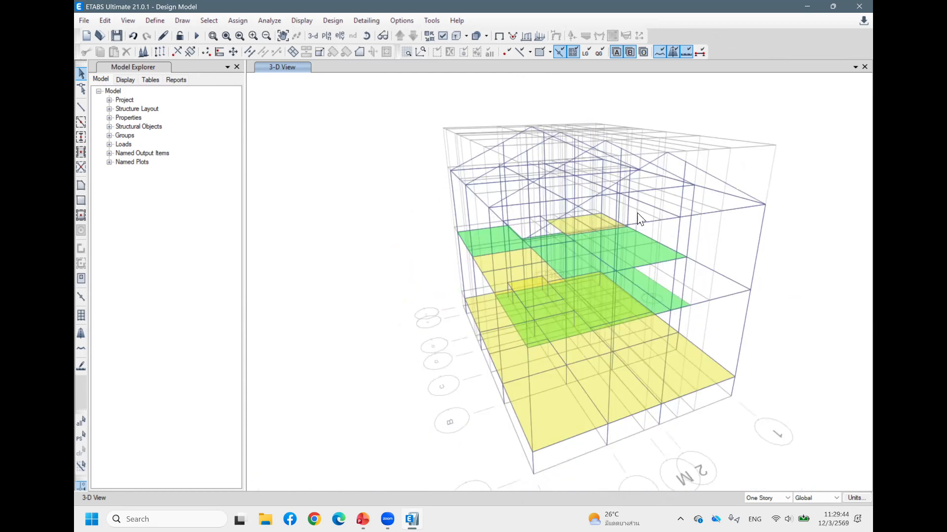
pyautogui.keyDown('shift'); pyautogui.moveTo(637, 212); pyautogui.dragTo(640, 205, button='middle'); pyautogui.keyUp('shift')
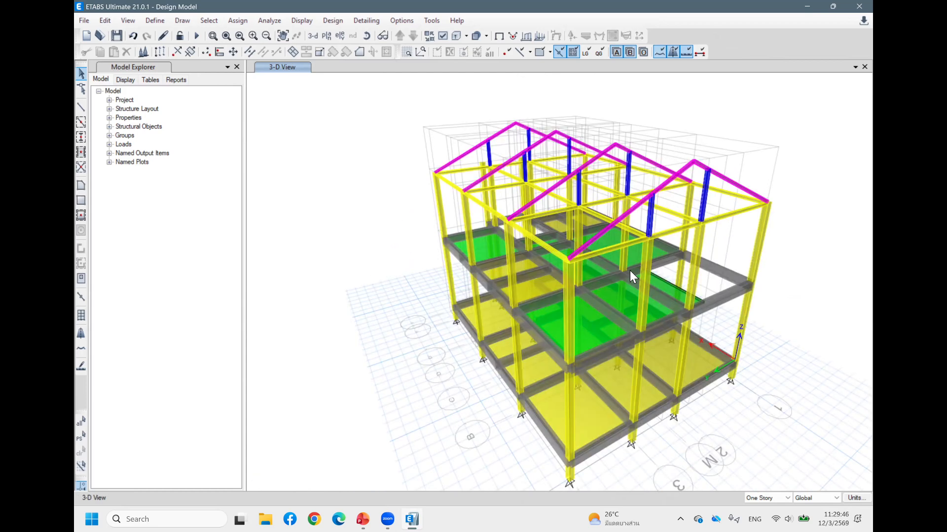
pyautogui.keyDown('shift'); pyautogui.moveTo(627, 289); pyautogui.dragTo(658, 221, button='middle'); pyautogui.keyUp('shift')
pyautogui.click(691, 191)
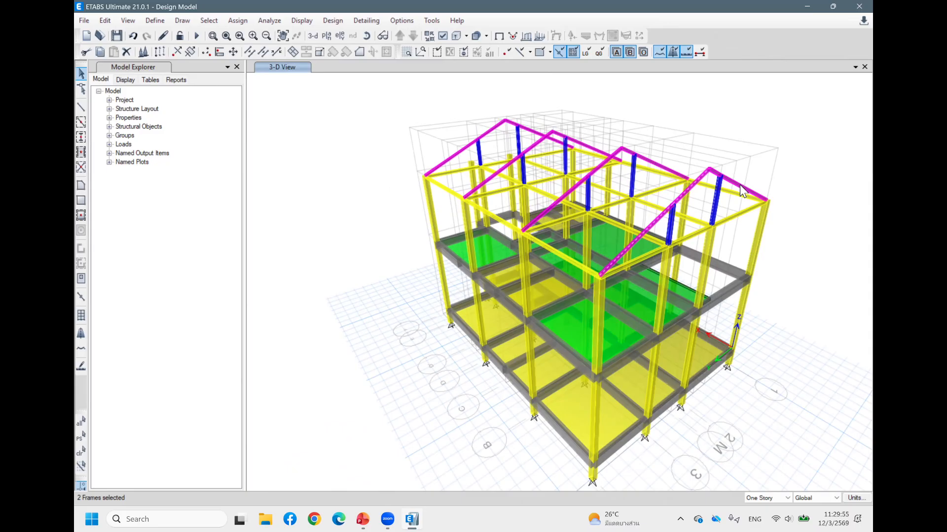
pyautogui.click(705, 176)
pyautogui.click(152, 19)
pyautogui.click(177, 22)
pyautogui.moveTo(214, 23)
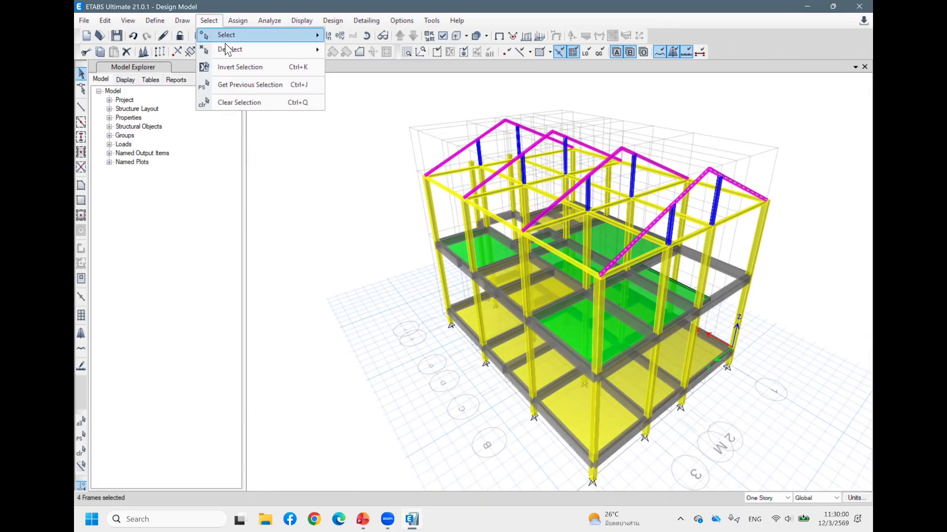
pyautogui.moveTo(234, 45)
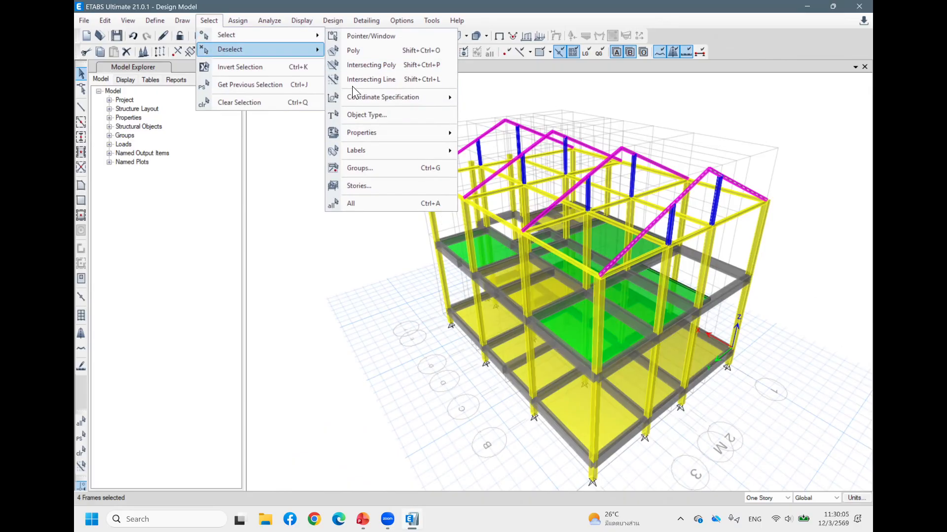
pyautogui.click(363, 115)
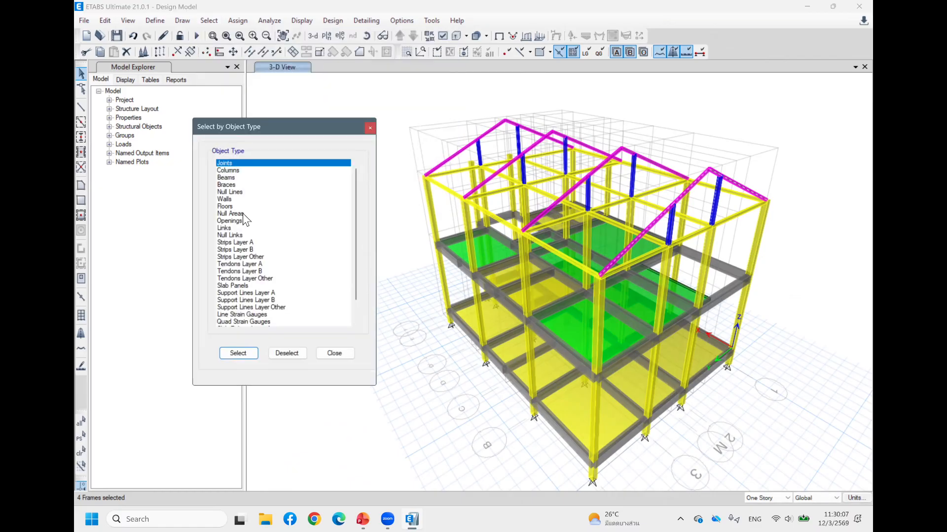
pyautogui.click(240, 184)
pyautogui.click(239, 353)
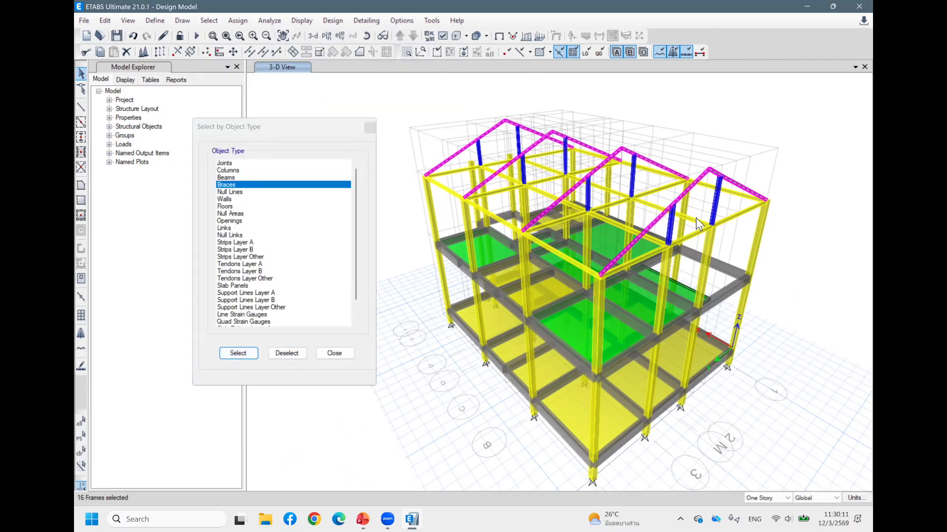
pyautogui.click(274, 130)
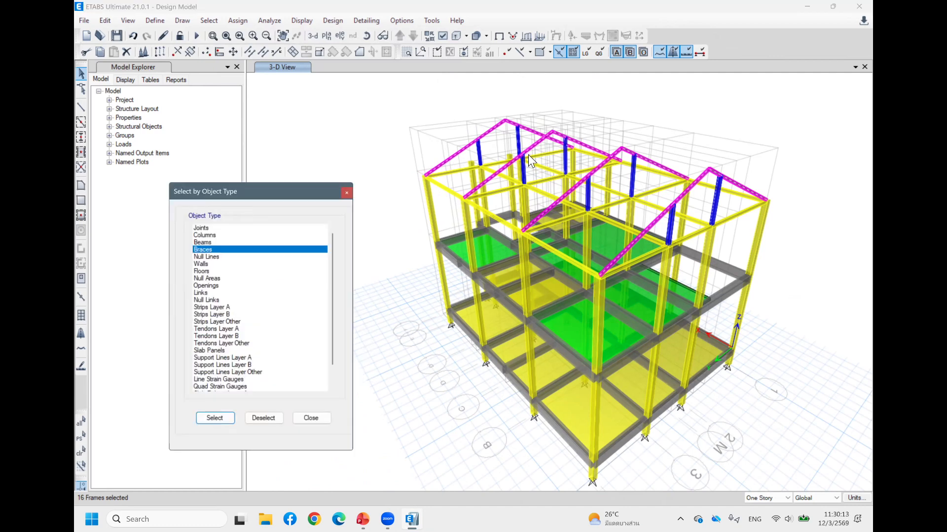
pyautogui.click(262, 51)
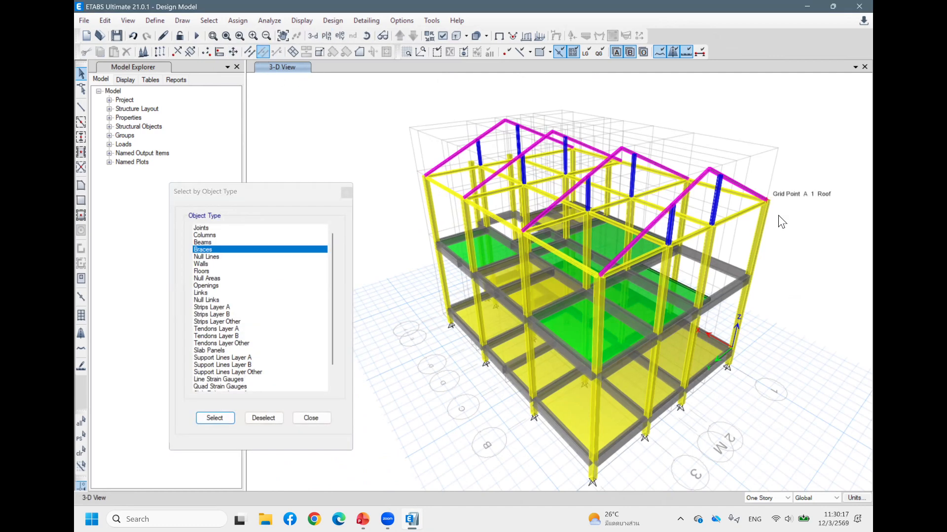
pyautogui.click(348, 193)
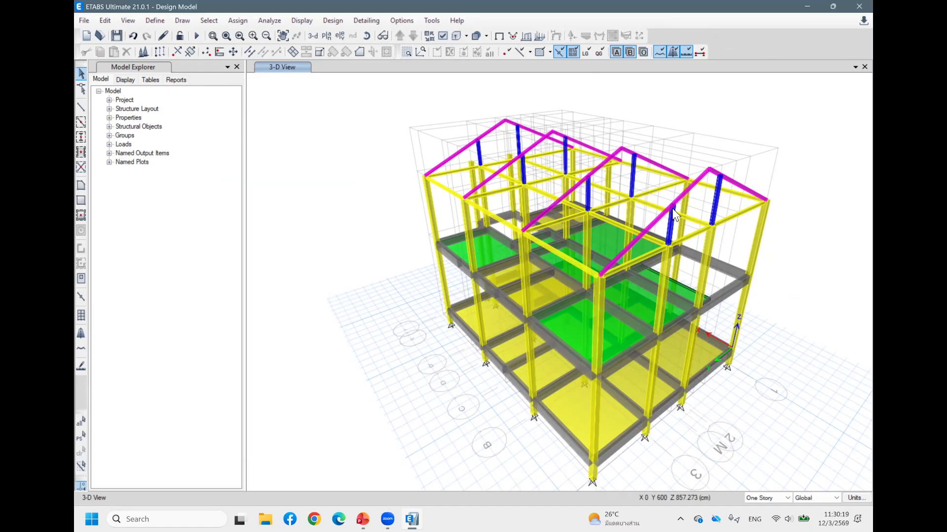
# Extrude the two sloping members of the roof frame on grid line A into shells with dx 1120 cm, dy 0 and number 2
pyautogui.click(662, 214)
pyautogui.click(742, 185)
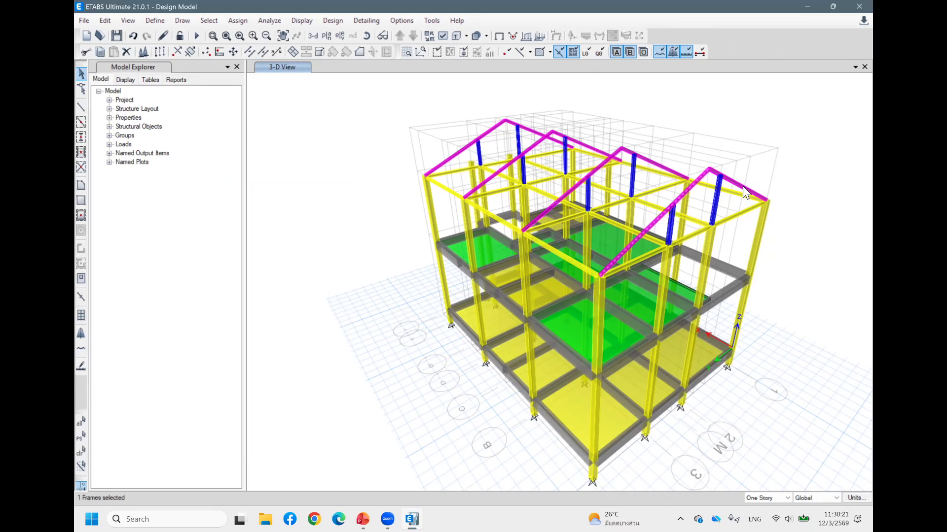
pyautogui.click(109, 19)
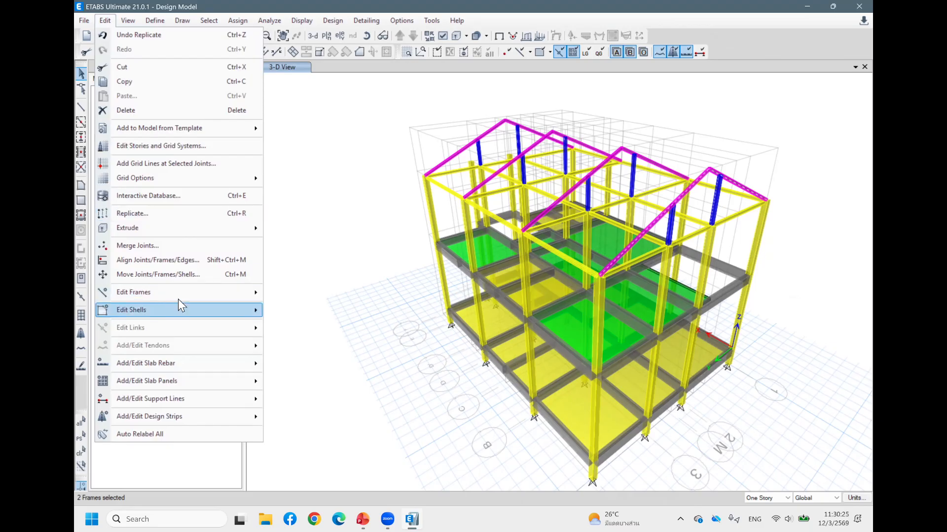
pyautogui.moveTo(187, 292)
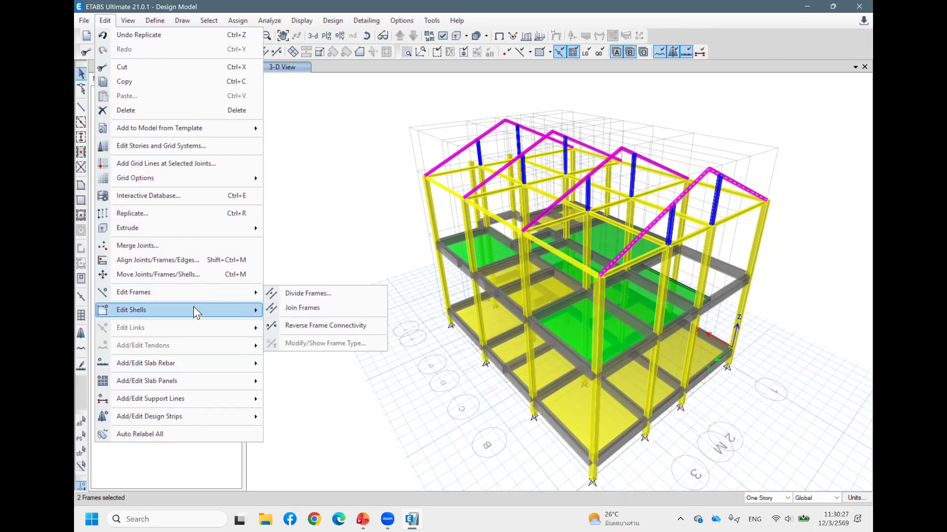
pyautogui.moveTo(161, 229)
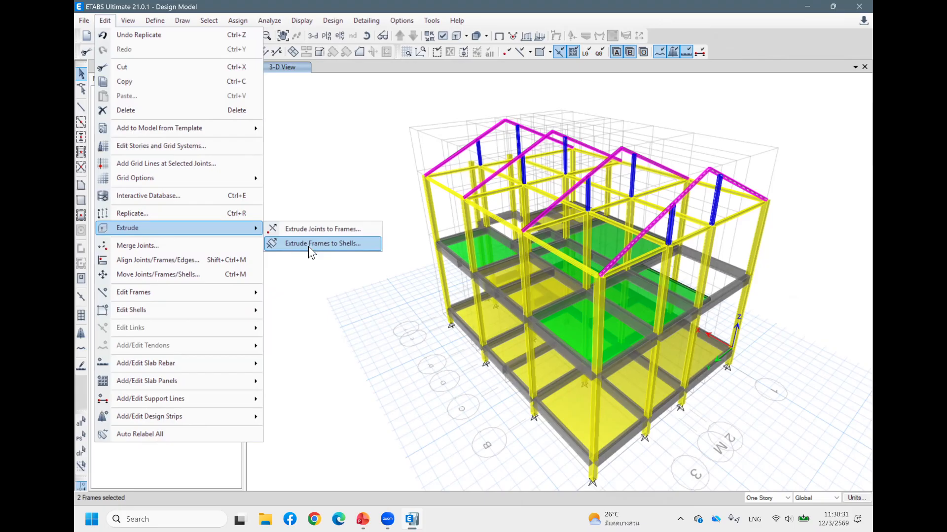
pyautogui.click(322, 244)
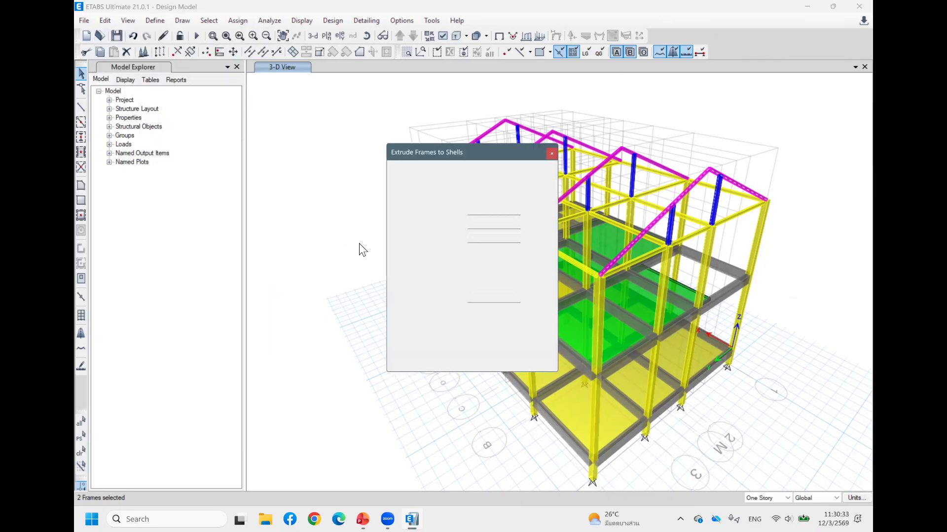
pyautogui.moveTo(483, 151); pyautogui.dragTo(192, 114)
pyautogui.doubleClick(206, 185)
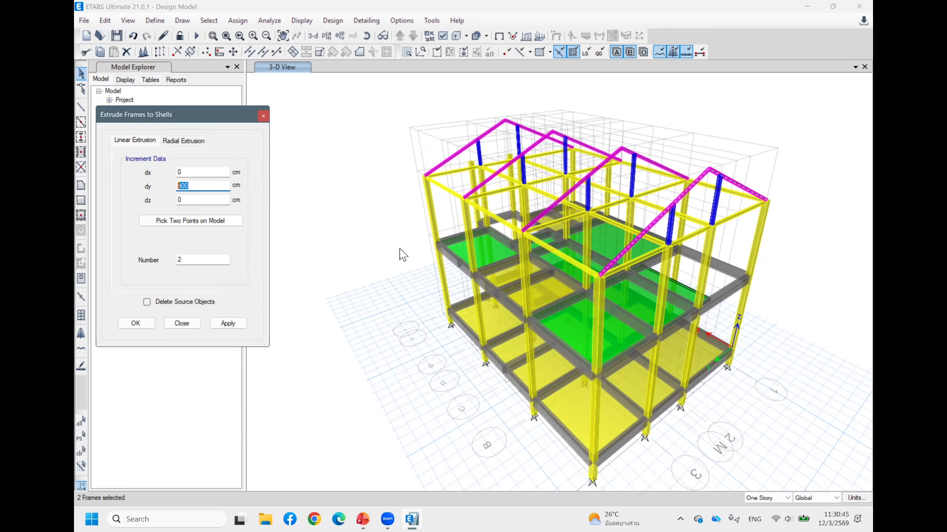
pyautogui.write('0')
pyautogui.click(190, 172)
pyautogui.write('11')
pyautogui.write('20')
pyautogui.click(233, 325)
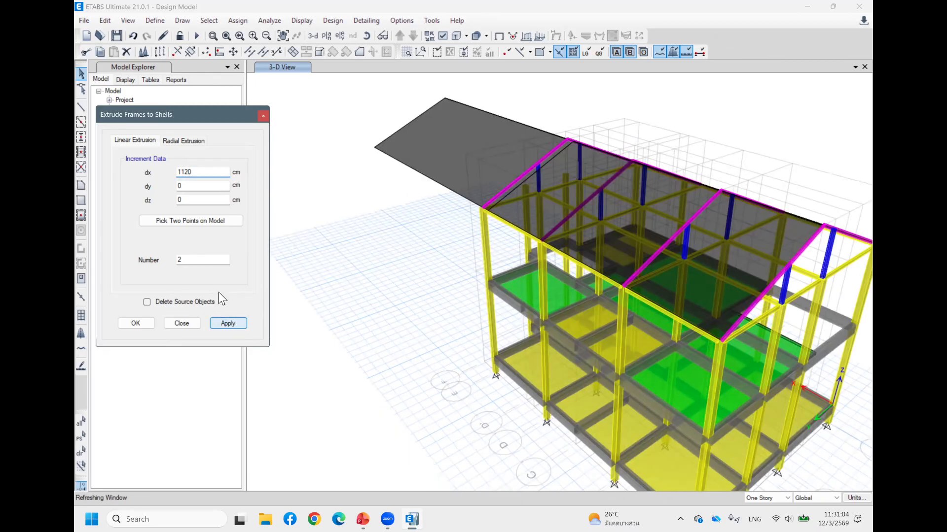
pyautogui.click(187, 260)
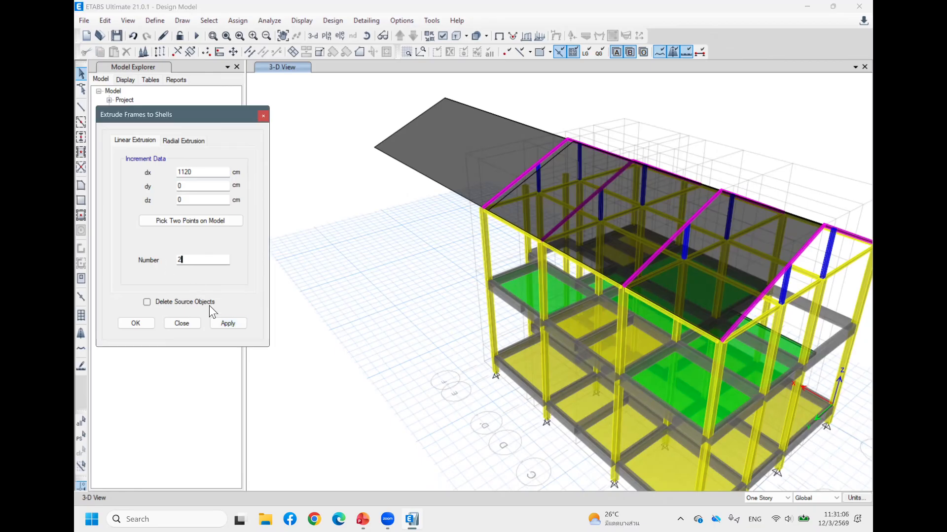
pyautogui.click(191, 320)
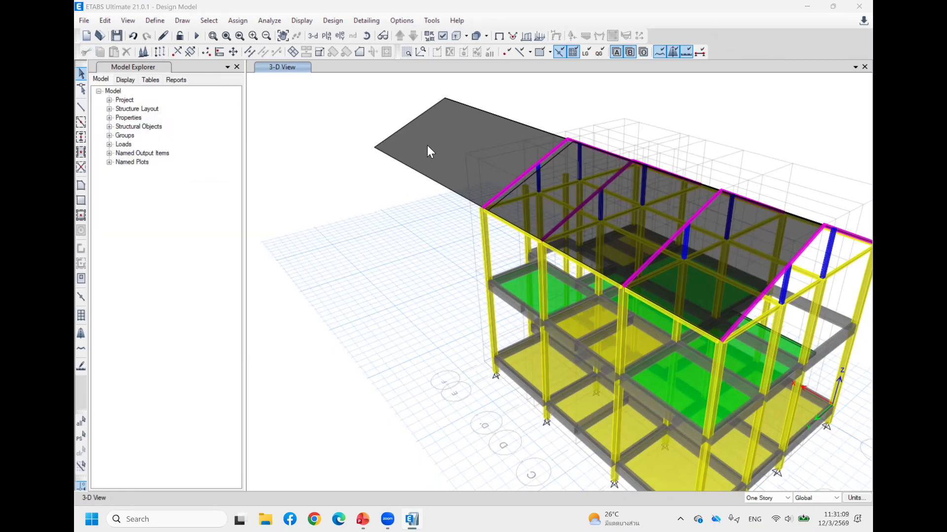
# Delete the two surplus roof shells that extend beyond the building past the gable frame opposite grid line A
pyautogui.click(484, 122)
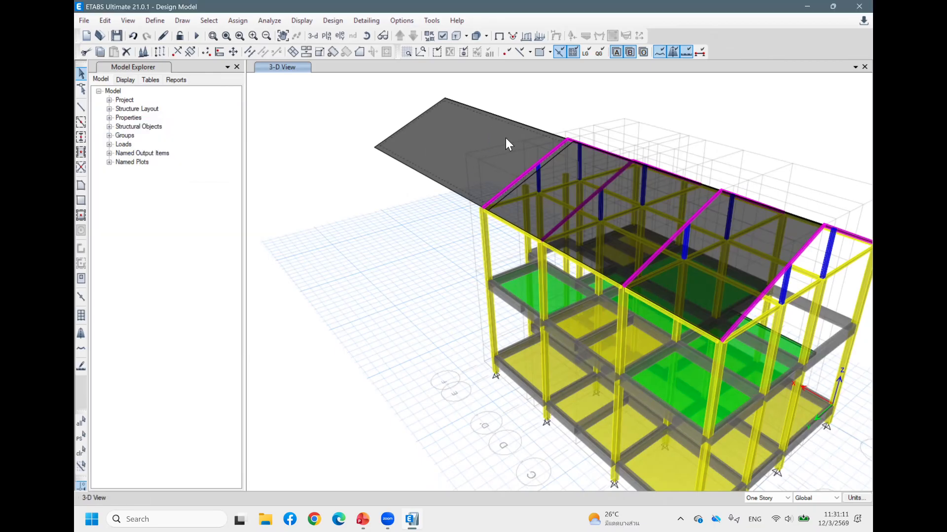
pyautogui.press('Delete')
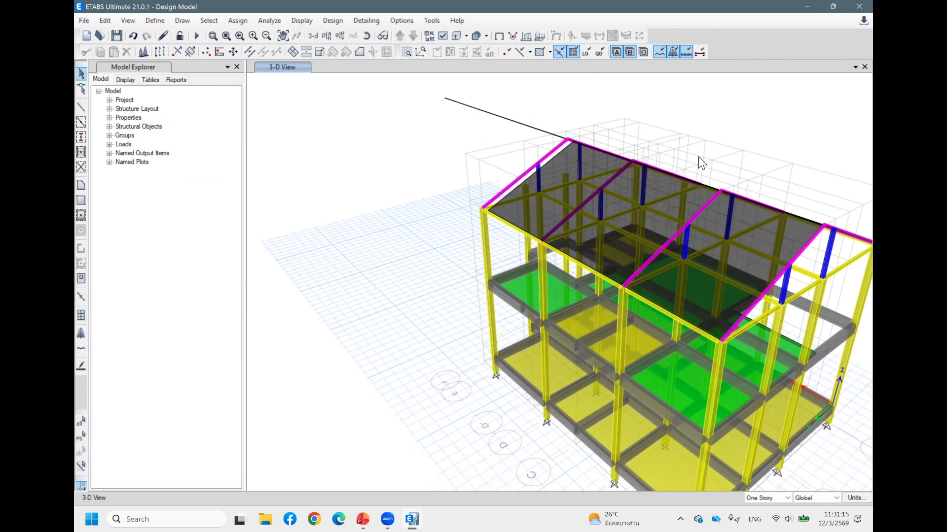
pyautogui.keyDown('shift'); pyautogui.moveTo(698, 157); pyautogui.dragTo(611, 161, button='middle'); pyautogui.keyUp('shift')
pyautogui.keyDown('shift'); pyautogui.moveTo(491, 108); pyautogui.dragTo(493, 110, button='middle'); pyautogui.keyUp('shift')
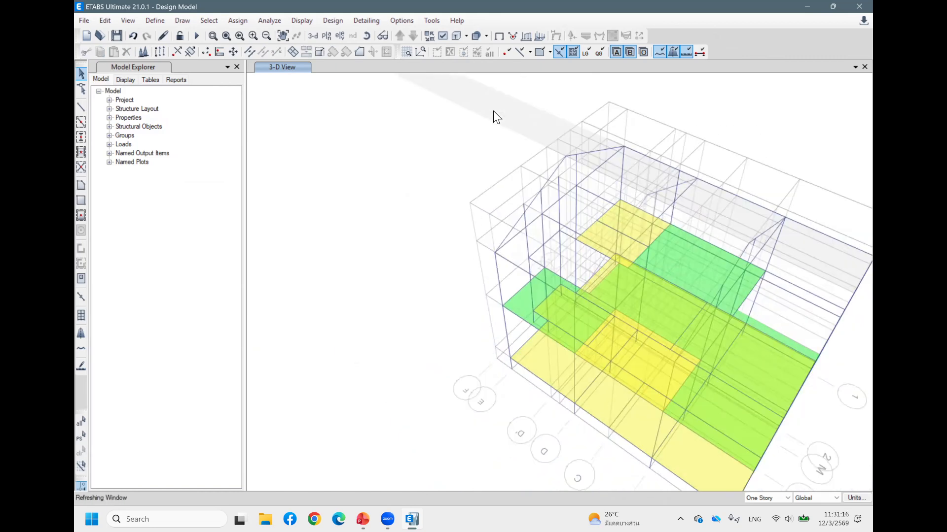
pyautogui.click(493, 111)
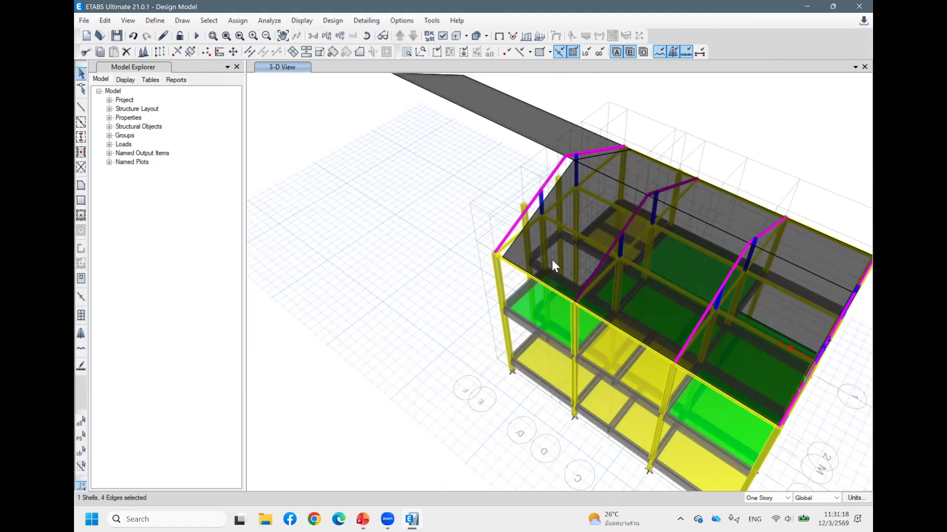
pyautogui.press('Delete')
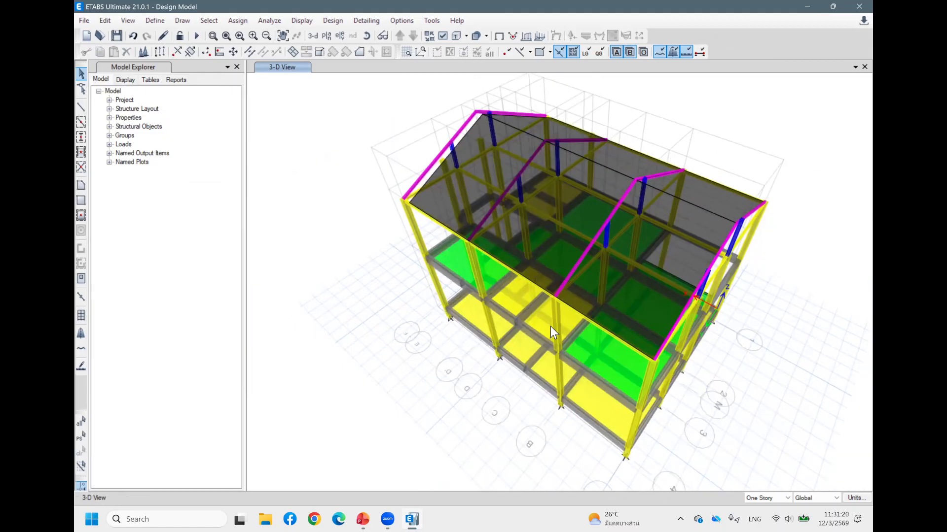
# Undo the shell deletions and the extrusion of the roof frame members
pyautogui.scroll(5, 550, 327)
pyautogui.scroll(-6, 494, 311)
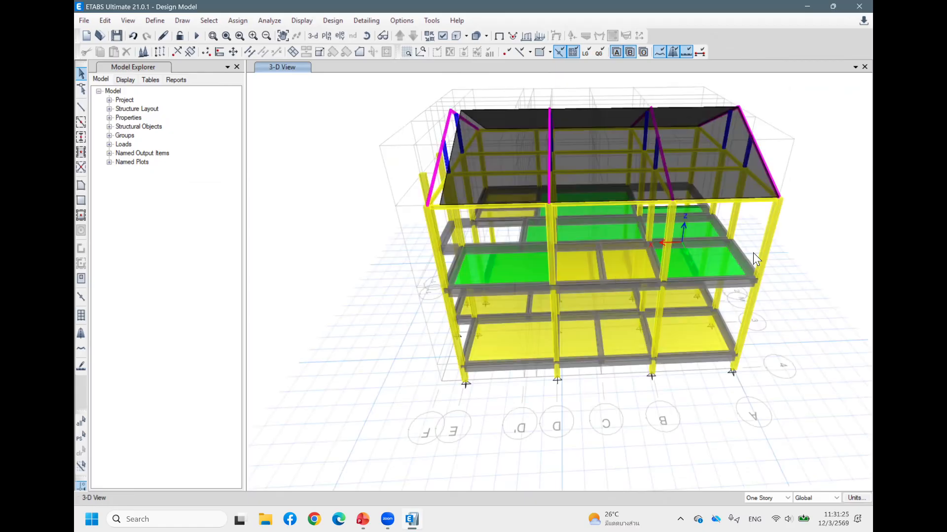
pyautogui.keyDown('shift'); pyautogui.moveTo(731, 273); pyautogui.dragTo(770, 239, button='middle'); pyautogui.keyUp('shift')
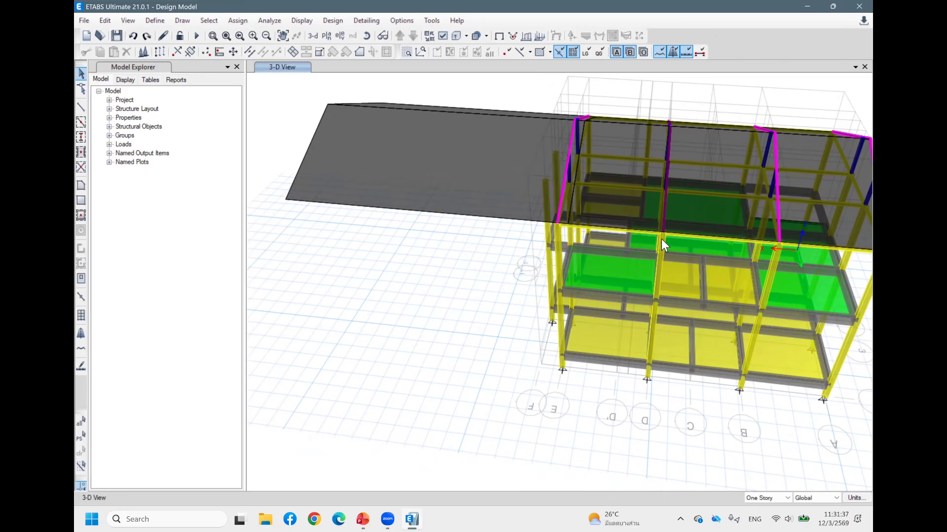
pyautogui.hotkey('ctrl', 'z')
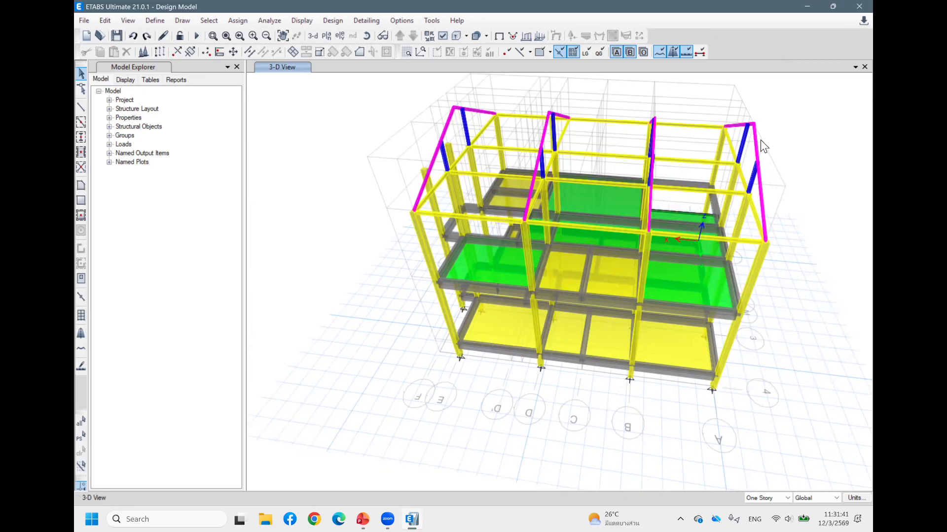
# Extrude the two sloping roof frame members on grid line A into shells with dx 1160 cm, dy 0, dz 0 and number 1
pyautogui.click(756, 140)
pyautogui.click(741, 125)
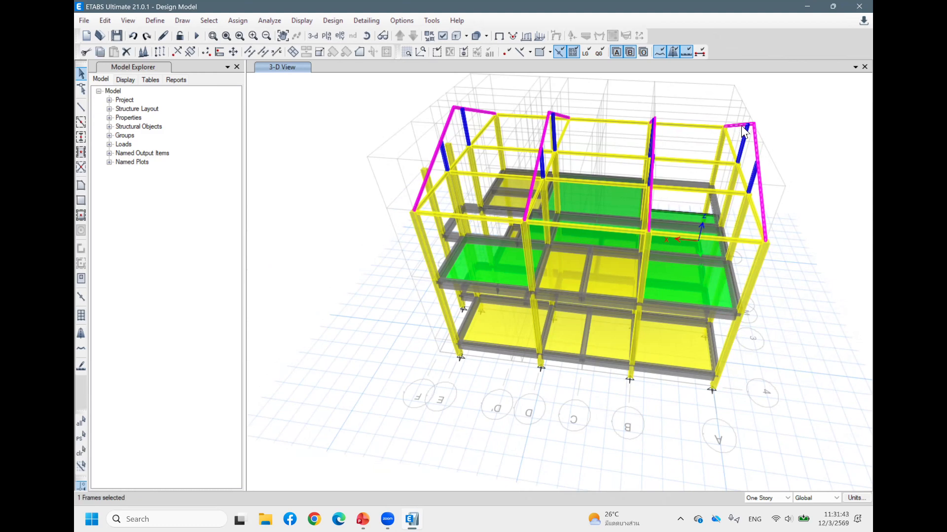
pyautogui.click(105, 20)
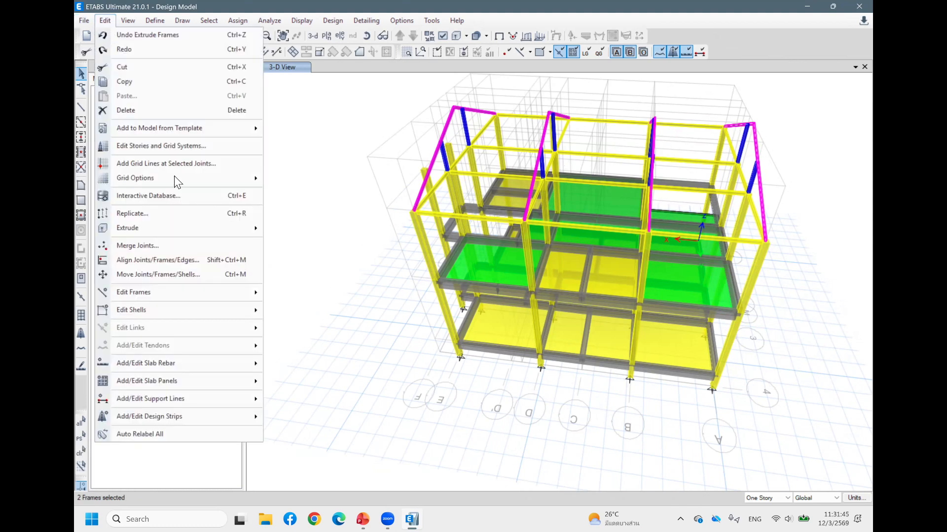
pyautogui.moveTo(159, 230)
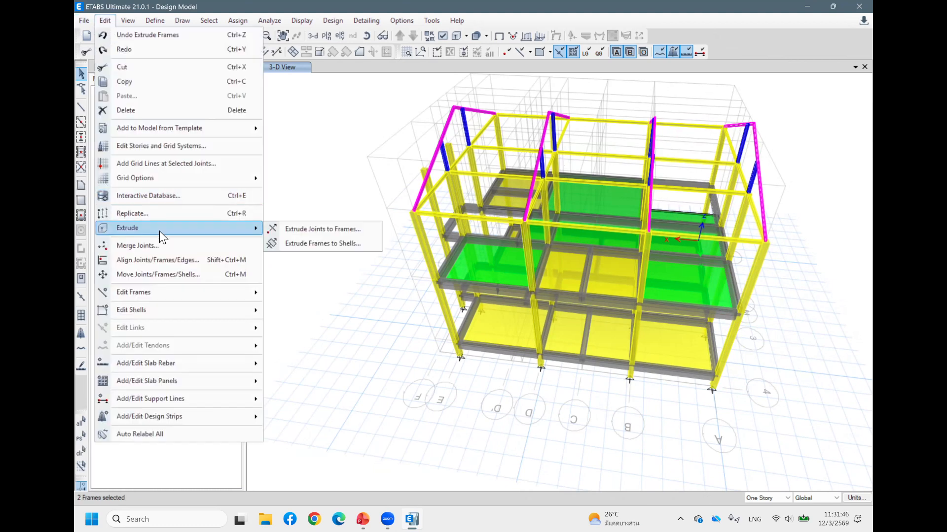
pyautogui.click(307, 244)
pyautogui.doubleClick(193, 260)
pyautogui.write('1120')
pyautogui.click(197, 173)
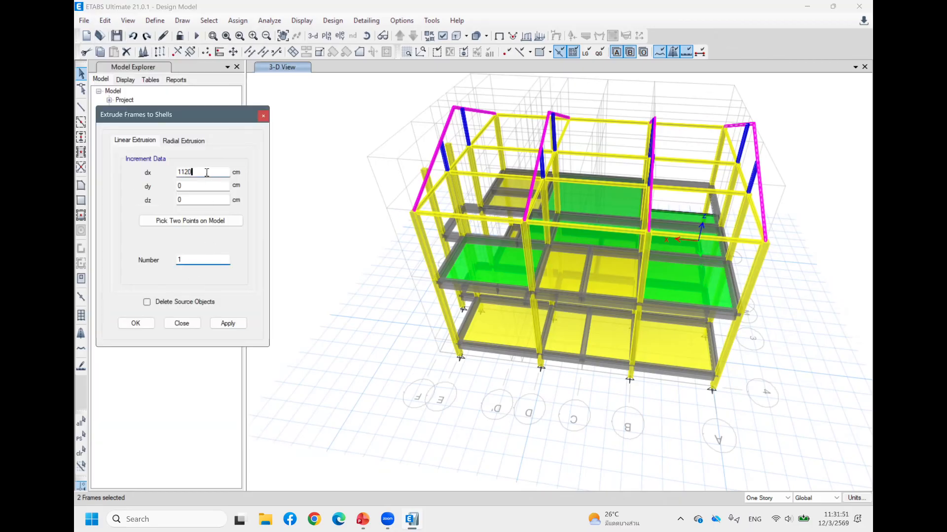
pyautogui.press('BackSpace')
pyautogui.press('BackSpace')
pyautogui.write('60')
pyautogui.click(229, 323)
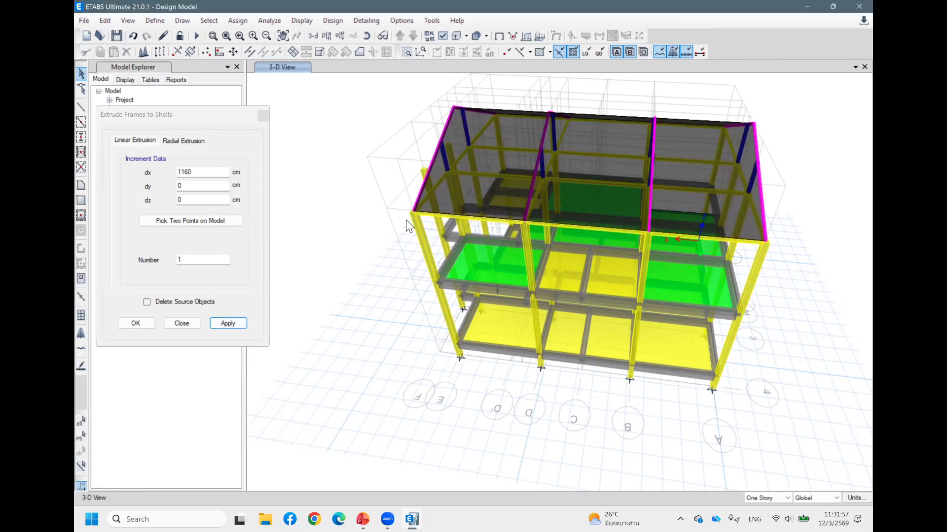
pyautogui.click(187, 325)
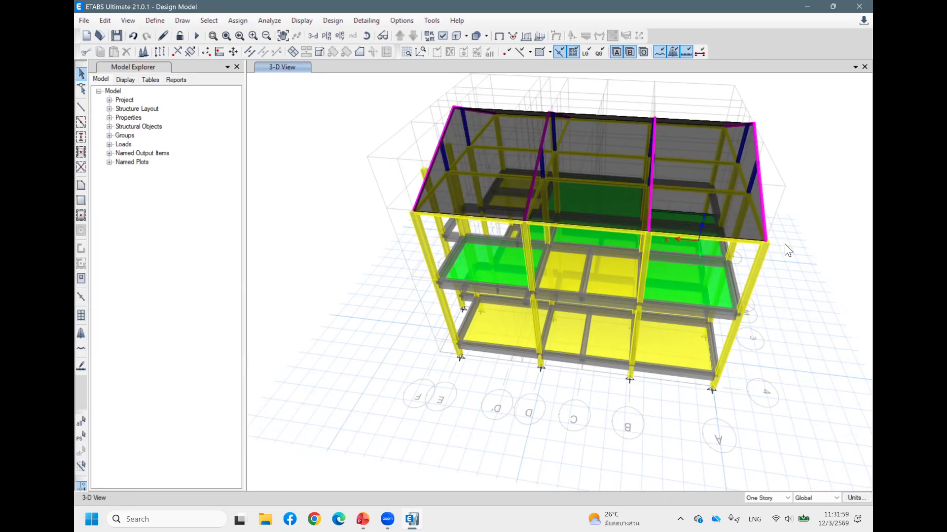
# Assign the Sheet slab section to both sloping roof shells
pyautogui.moveTo(778, 250)
pyautogui.keyDown('shift'); pyautogui.mouseDown(button='middle')
pyautogui.moveTo(733, 196)
pyautogui.moveTo(794, 197)
pyautogui.moveTo(771, 259)
pyautogui.mouseUp(button='middle'); pyautogui.keyUp('shift')
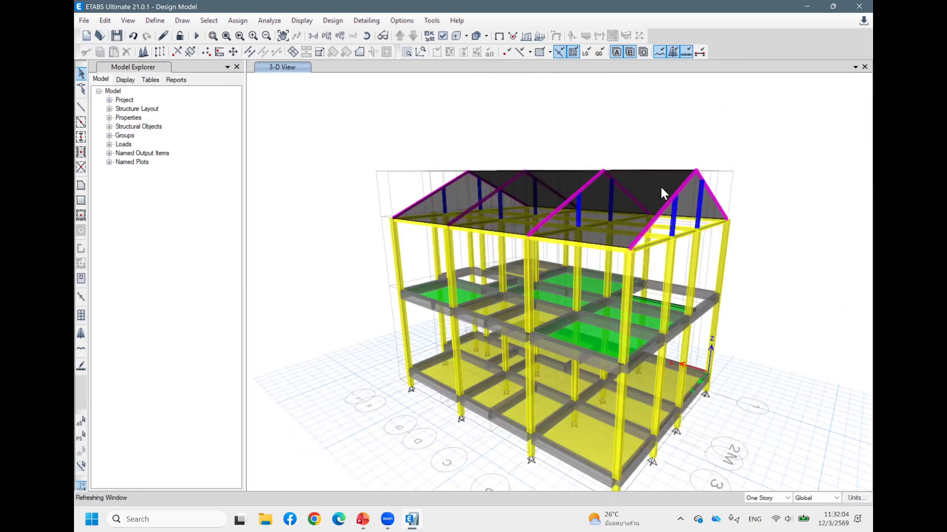
pyautogui.click(661, 190)
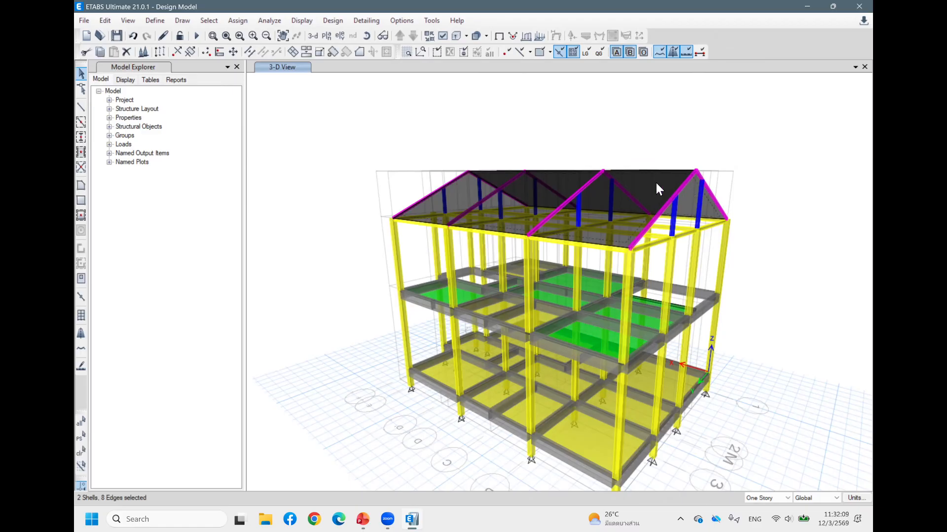
pyautogui.click(236, 21)
pyautogui.moveTo(252, 60)
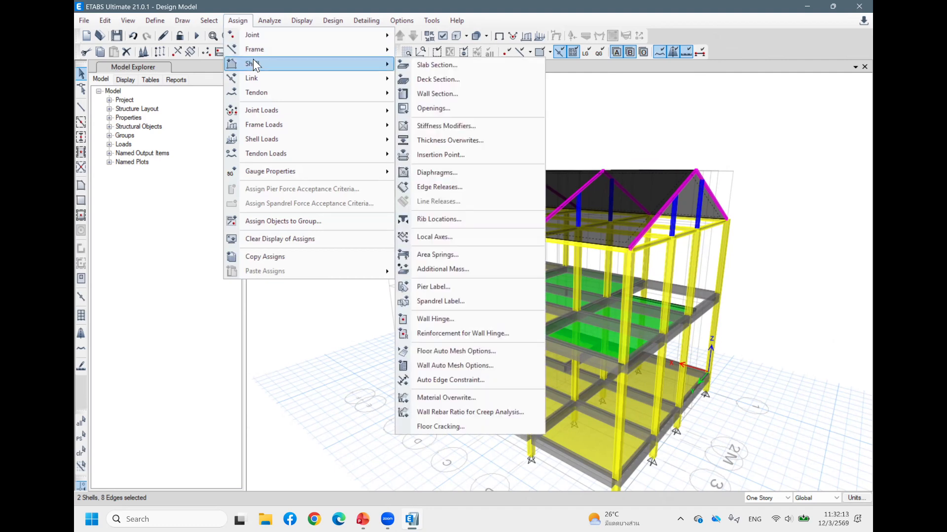
pyautogui.click(460, 67)
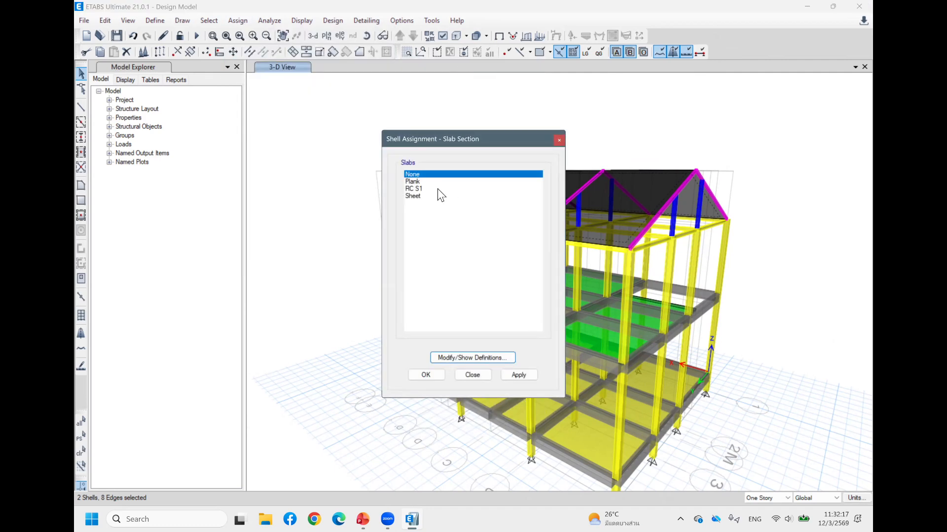
pyautogui.click(424, 197)
pyautogui.click(425, 373)
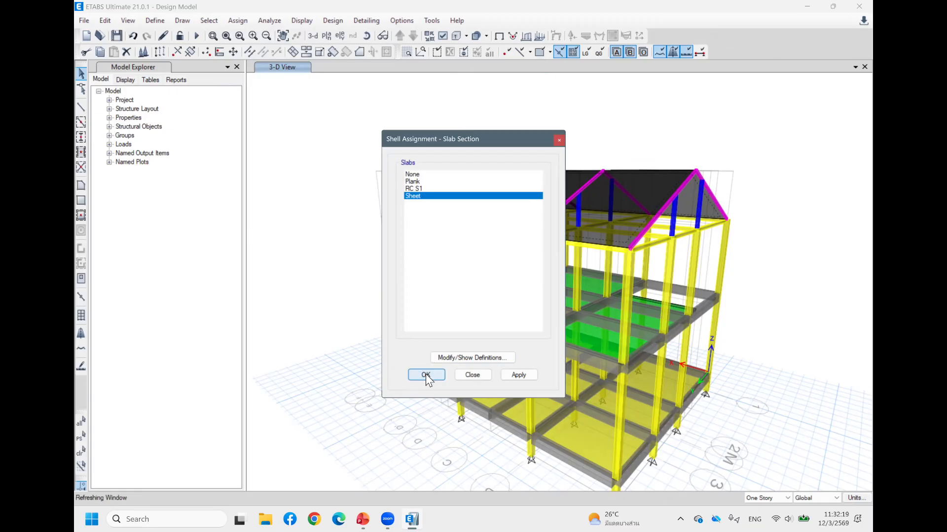
pyautogui.click(472, 375)
pyautogui.keyDown('shift'); pyautogui.moveTo(802, 170); pyautogui.dragTo(533, 246, button='middle'); pyautogui.keyUp('shift')
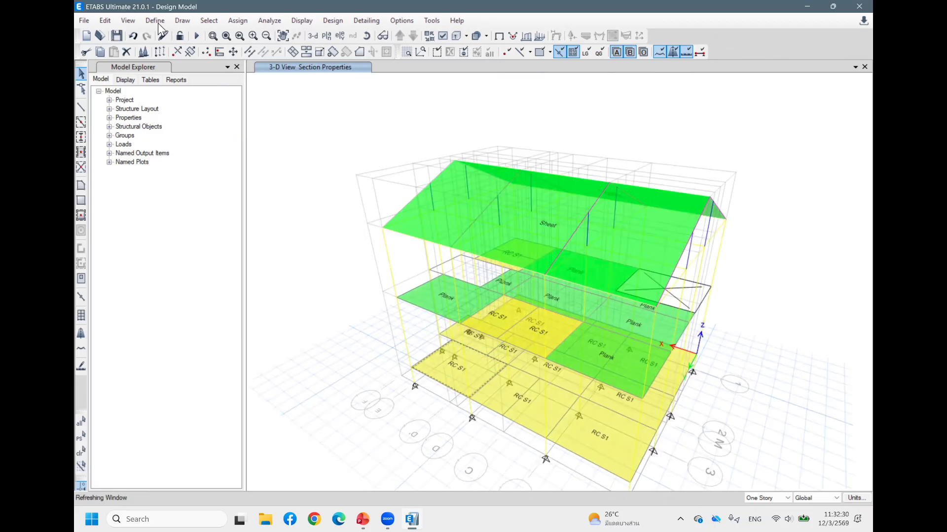
# Change the display colour of the Sheet slab section to cyan (red 0, green 255, blue 255)
pyautogui.click(157, 21)
pyautogui.moveTo(212, 58)
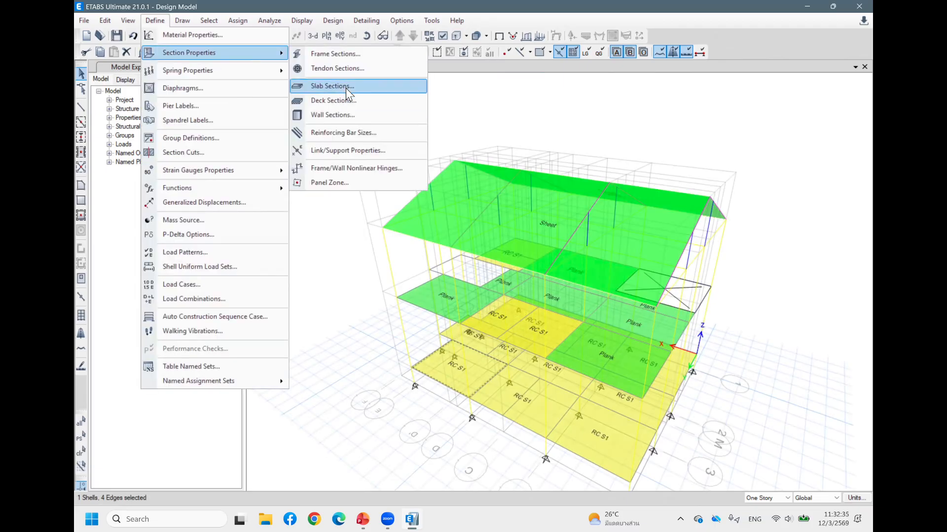
pyautogui.click(345, 88)
pyautogui.click(382, 229)
pyautogui.click(541, 247)
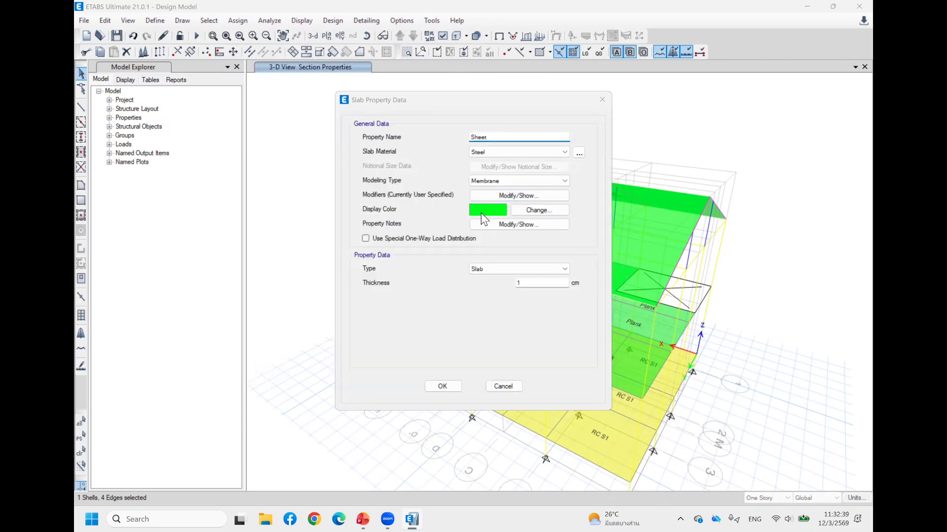
pyautogui.click(482, 211)
pyautogui.click(417, 154)
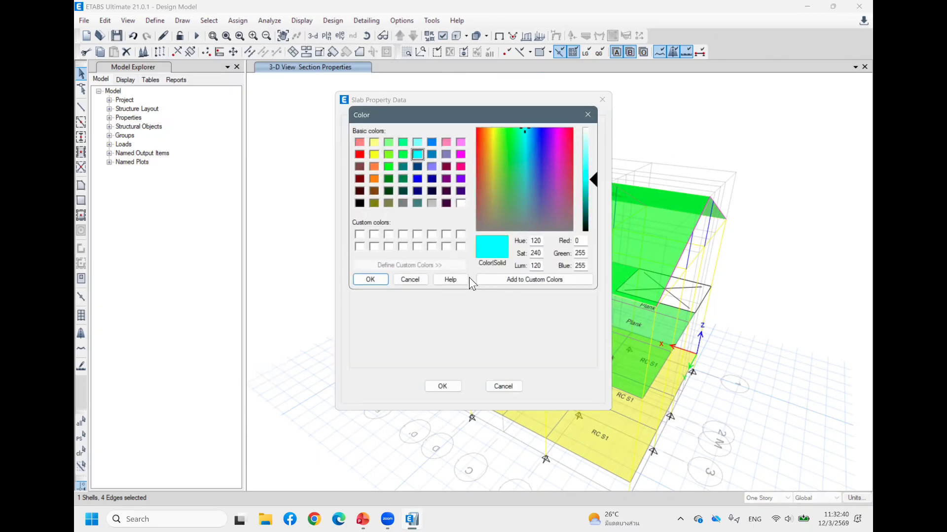
pyautogui.click(374, 280)
pyautogui.click(444, 386)
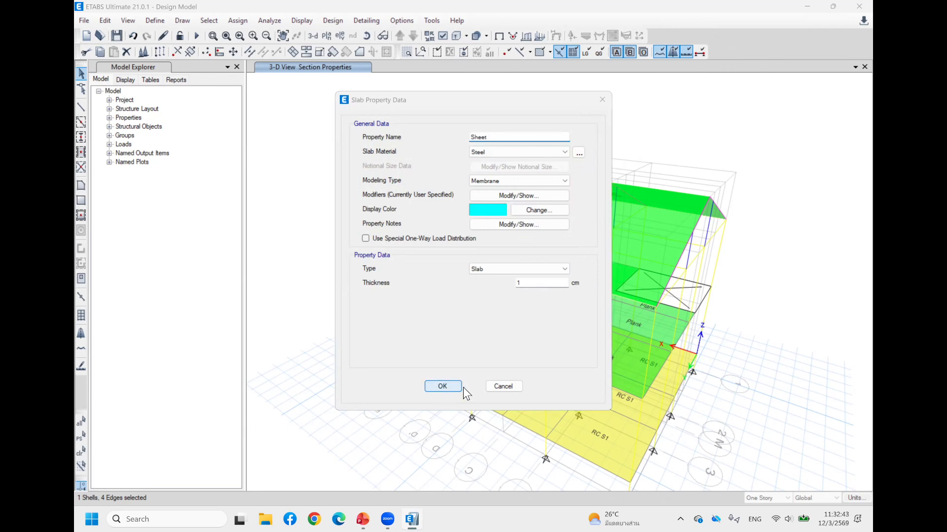
pyautogui.click(543, 291)
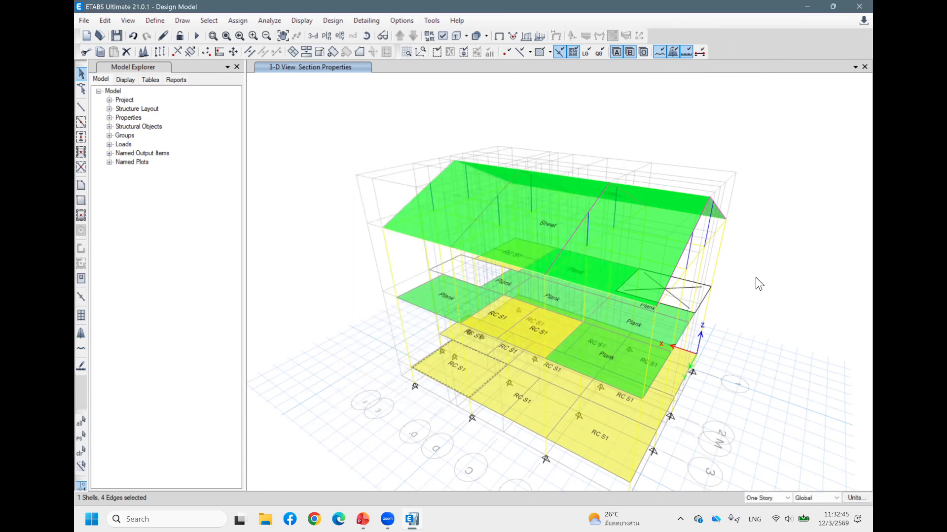
# Clear the selection and hide the grid lines in the 3-D view
pyautogui.moveTo(764, 290)
pyautogui.mouseDown(button='middle')
pyautogui.moveTo(733, 254)
pyautogui.moveTo(773, 241)
pyautogui.moveTo(759, 290)
pyautogui.mouseUp(button='middle')
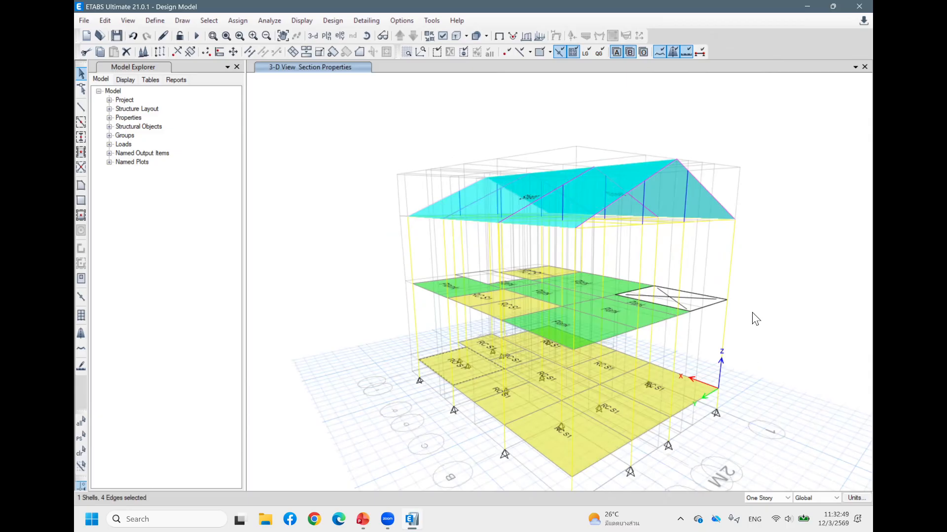
pyautogui.moveTo(698, 300); pyautogui.dragTo(640, 286, button='middle')
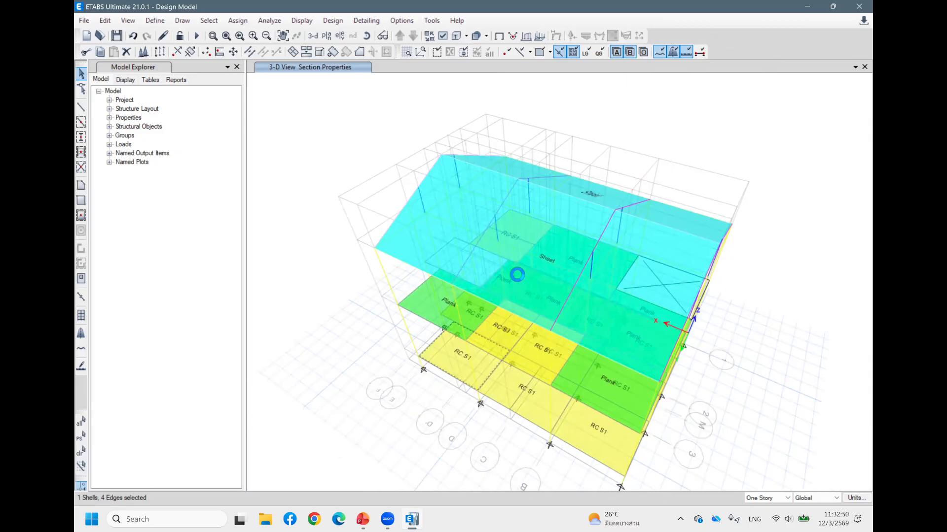
pyautogui.press('Escape')
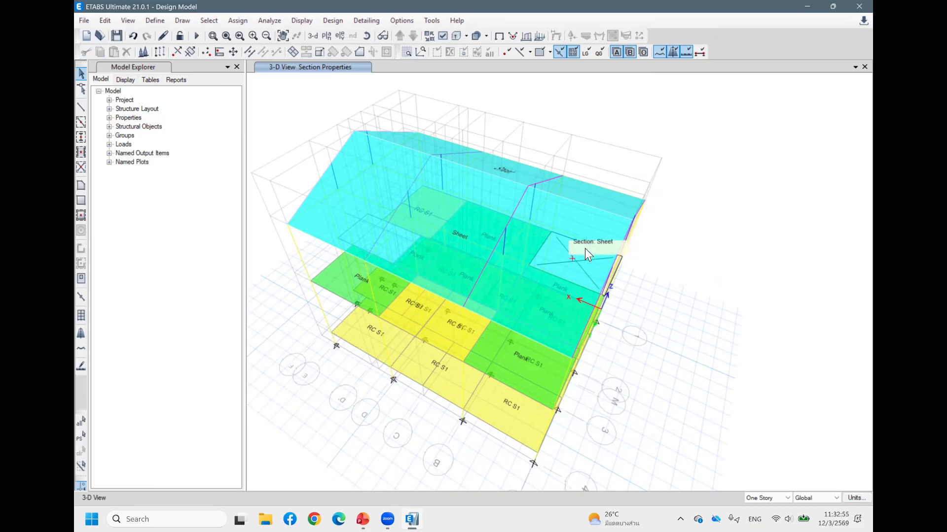
pyautogui.keyDown('shift'); pyautogui.moveTo(713, 250); pyautogui.dragTo(711, 234, button='middle'); pyautogui.keyUp('shift')
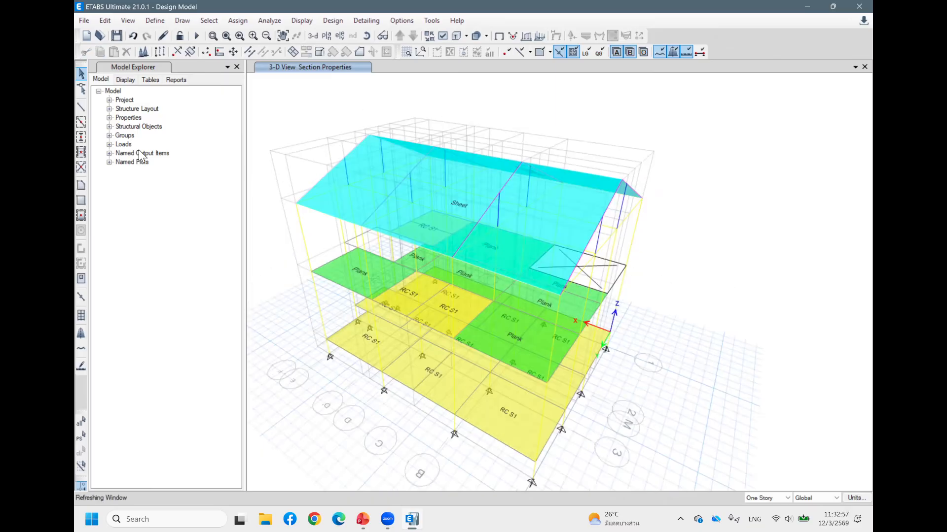
pyautogui.click(127, 20)
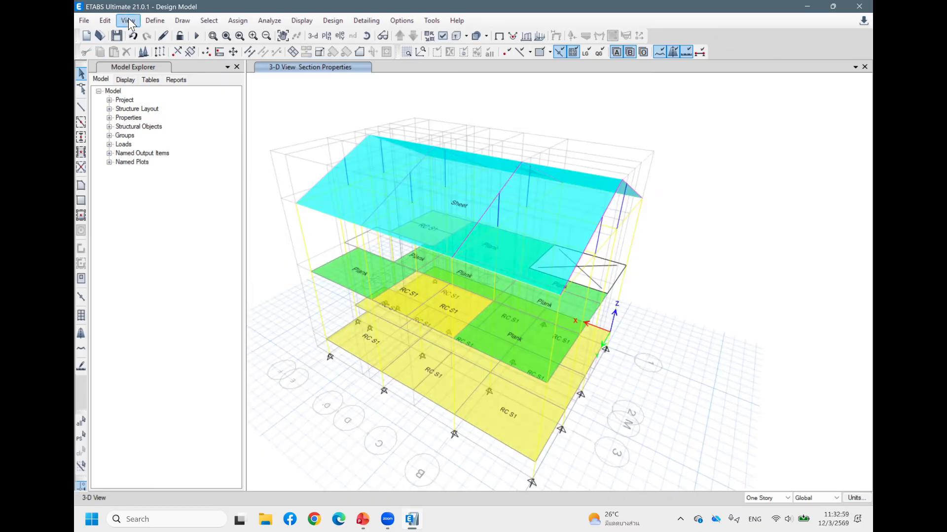
pyautogui.click(172, 243)
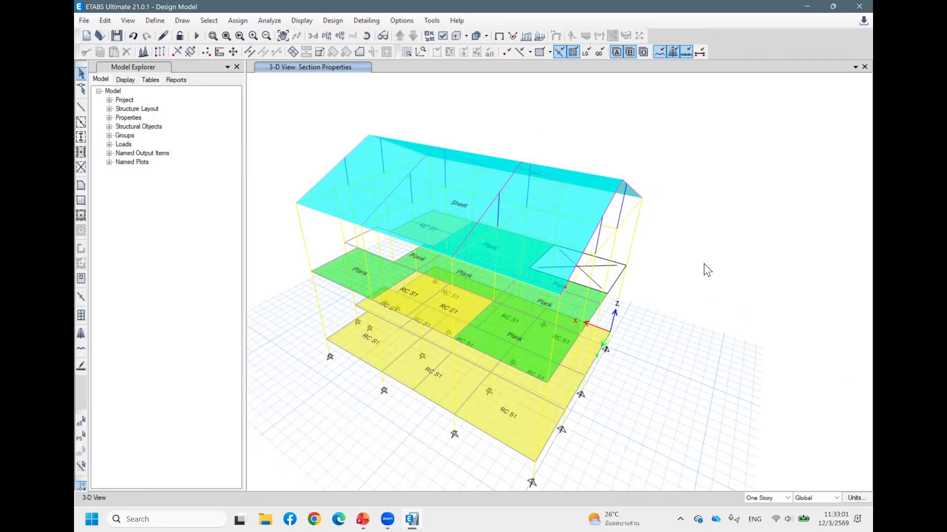
# Turn off the Extrude Frames and Extrude Shells effects for the 3-D view and apply the change
pyautogui.click(440, 37)
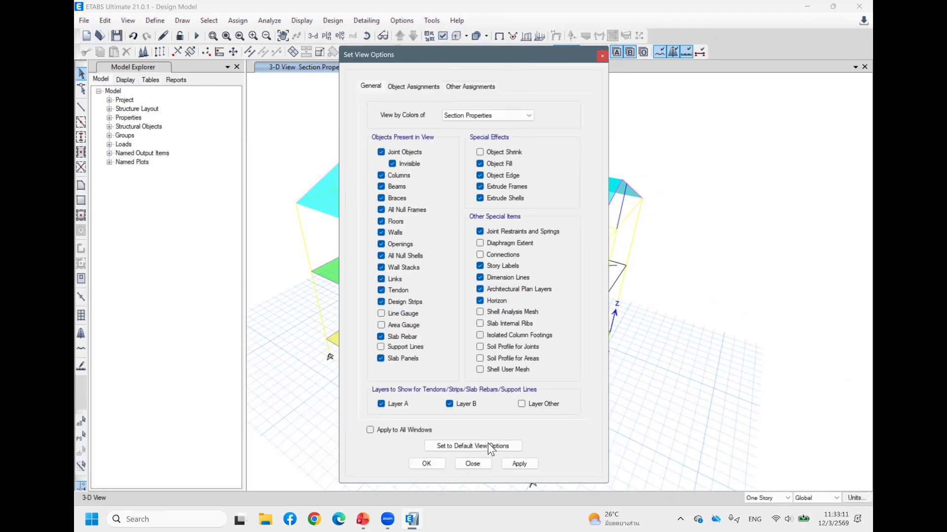
pyautogui.moveTo(497, 58); pyautogui.dragTo(282, 13)
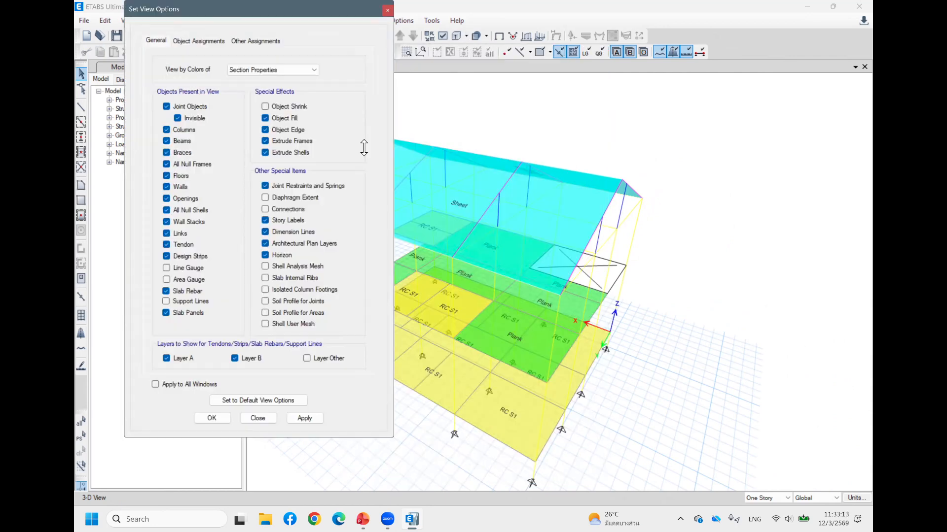
pyautogui.click(302, 418)
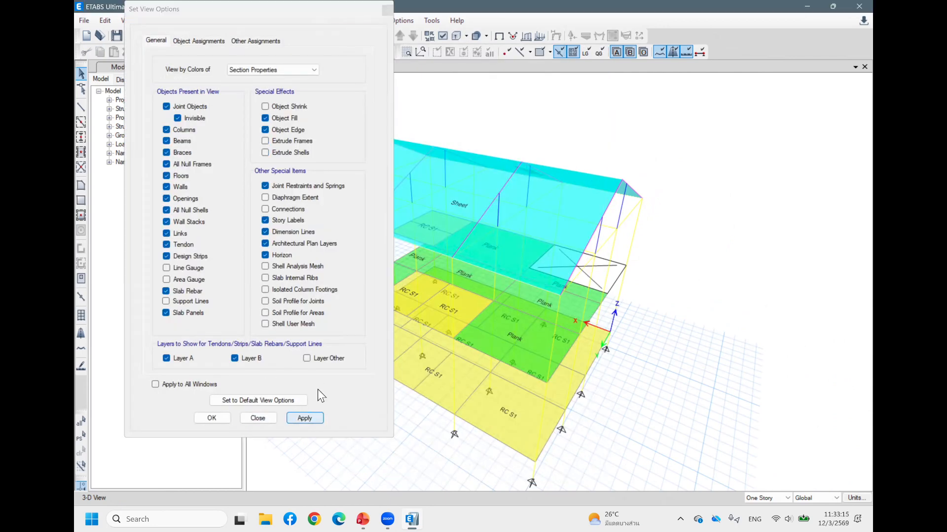
pyautogui.moveTo(284, 13); pyautogui.dragTo(244, 94)
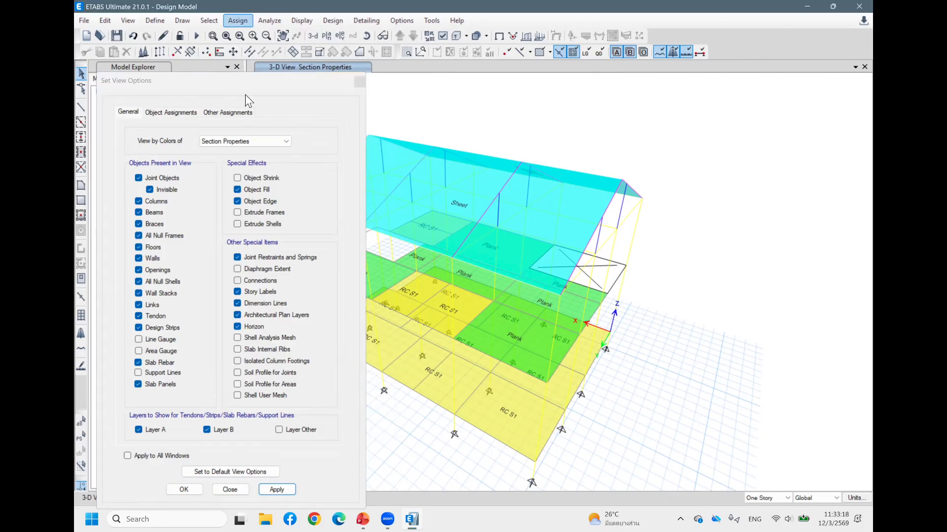
# Clear the displayed section assignments and turn on Extrude Frames and Extrude Shells for the 3-D view
pyautogui.click(234, 19)
pyautogui.click(261, 238)
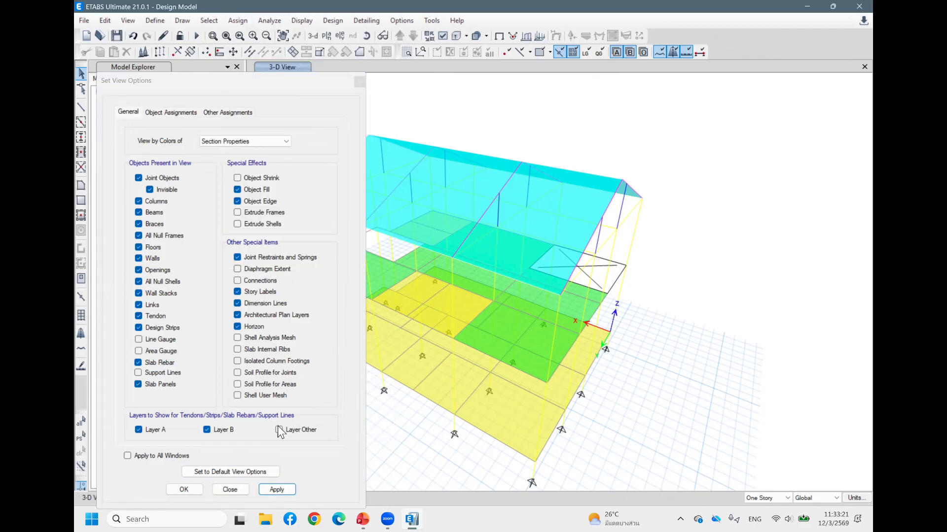
pyautogui.click(264, 212)
pyautogui.click(263, 224)
pyautogui.click(275, 488)
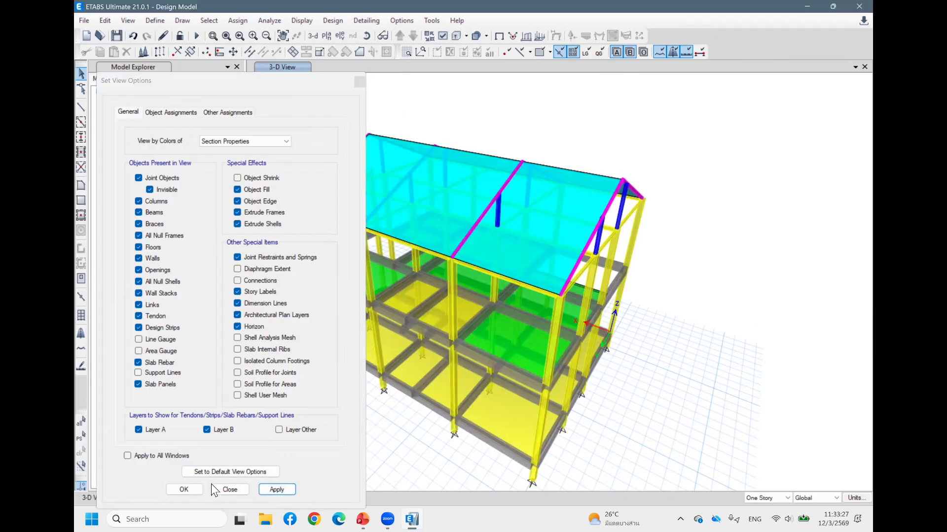
pyautogui.click(226, 487)
# Select all the support joints at the column bases and assign fixed restraints to them
pyautogui.moveTo(717, 292); pyautogui.dragTo(720, 260, button='middle')
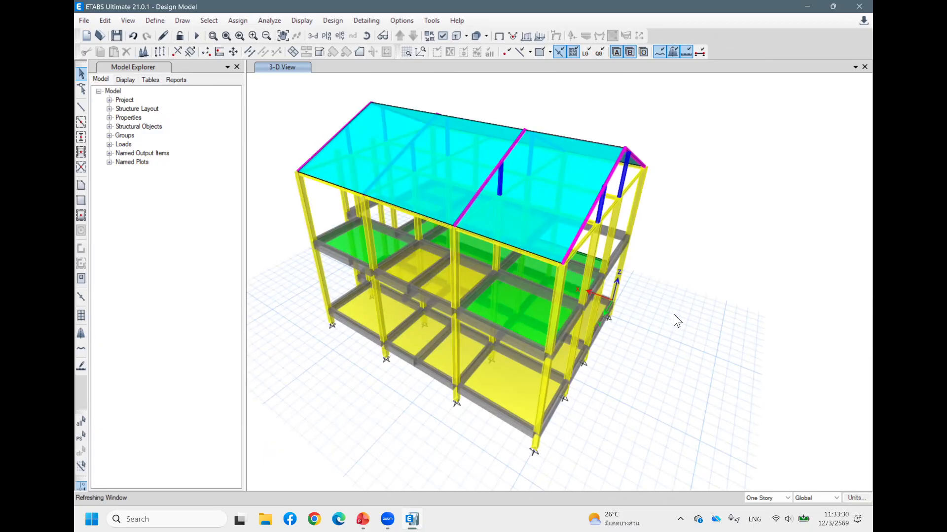
pyautogui.keyDown('shift'); pyautogui.moveTo(668, 294); pyautogui.dragTo(579, 325, button='middle'); pyautogui.keyUp('shift')
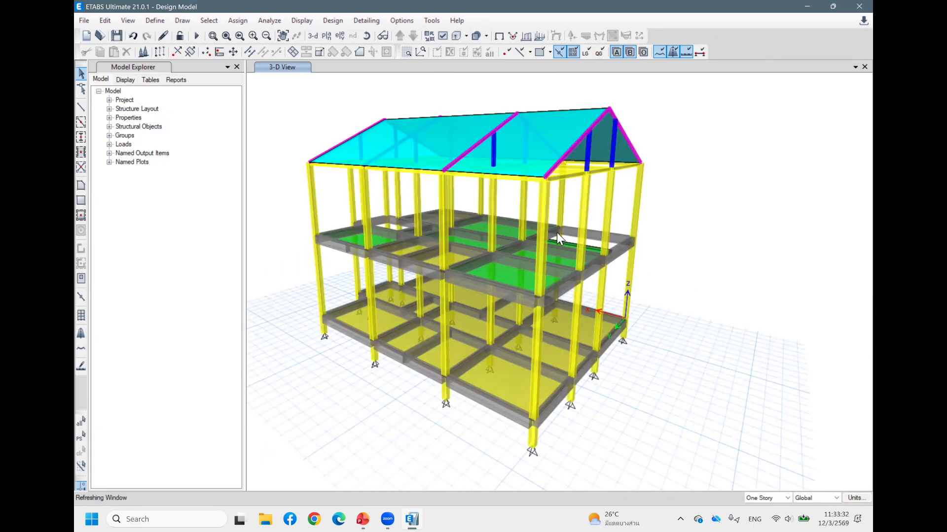
pyautogui.moveTo(656, 303)
pyautogui.keyDown('shift'); pyautogui.mouseDown(button='middle')
pyautogui.moveTo(657, 281)
pyautogui.moveTo(498, 385)
pyautogui.moveTo(452, 377)
pyautogui.mouseUp(button='middle'); pyautogui.keyUp('shift')
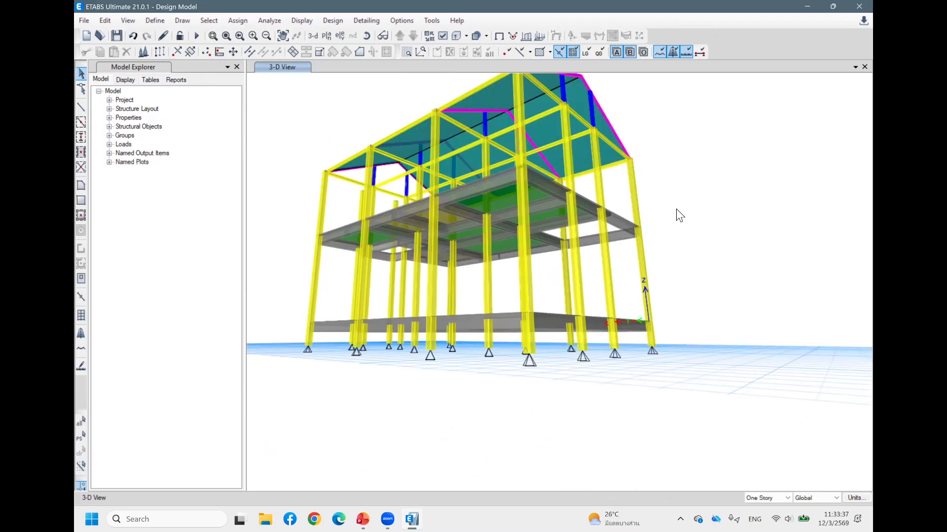
pyautogui.keyDown('shift'); pyautogui.moveTo(678, 235); pyautogui.dragTo(559, 271, button='middle'); pyautogui.keyUp('shift')
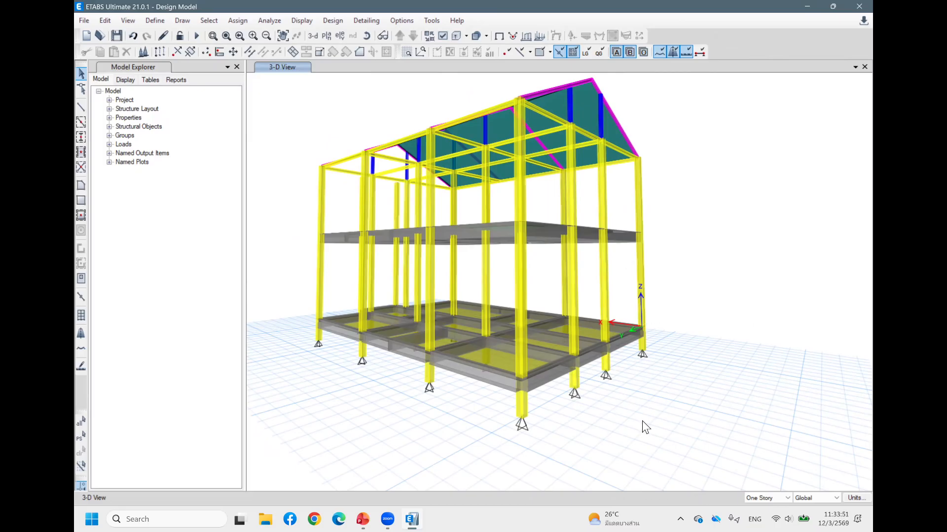
pyautogui.keyDown('shift'); pyautogui.moveTo(653, 394); pyautogui.dragTo(593, 392, button='middle'); pyautogui.keyUp('shift')
pyautogui.moveTo(280, 344); pyautogui.dragTo(719, 421)
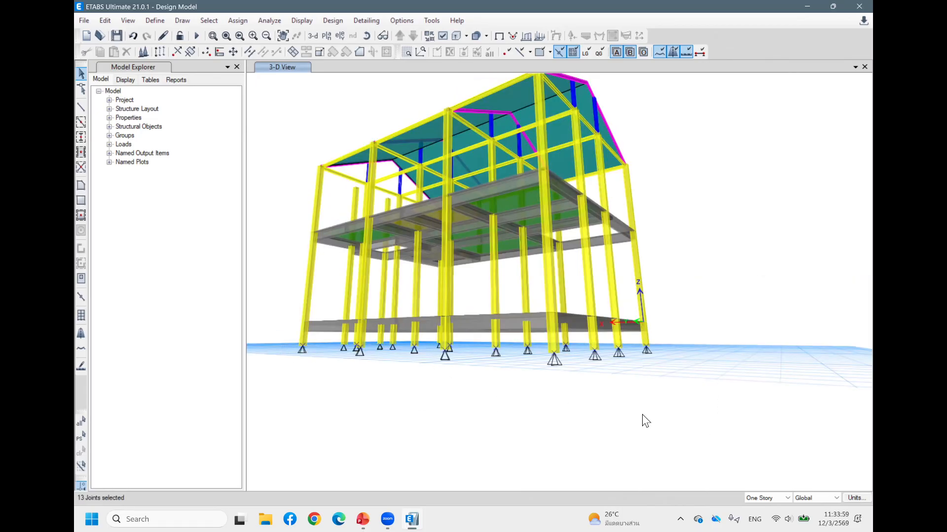
pyautogui.keyDown('shift'); pyautogui.moveTo(641, 395); pyautogui.dragTo(343, 361, button='middle'); pyautogui.keyUp('shift')
pyautogui.keyDown('shift'); pyautogui.moveTo(422, 381); pyautogui.dragTo(278, 343, button='middle'); pyautogui.keyUp('shift')
pyautogui.moveTo(277, 343); pyautogui.dragTo(718, 417)
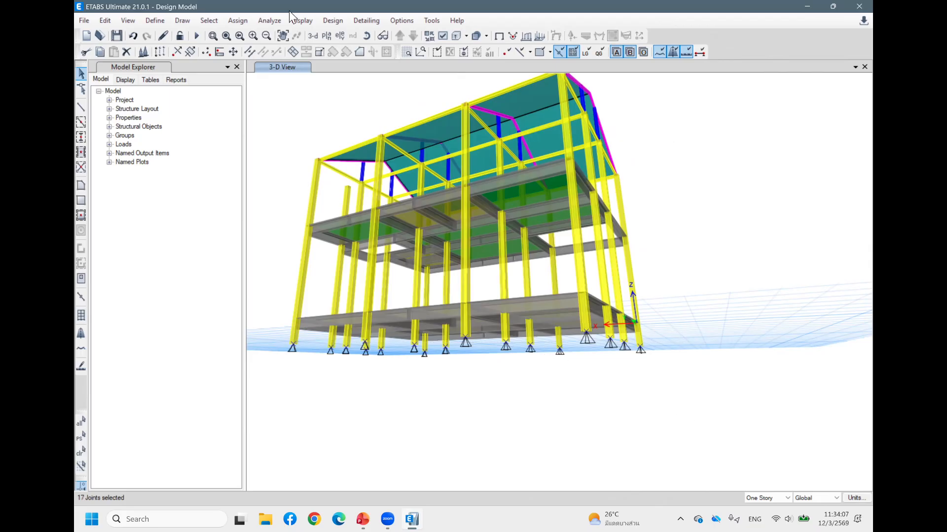
pyautogui.click(236, 19)
pyautogui.click(233, 19)
pyautogui.click(231, 20)
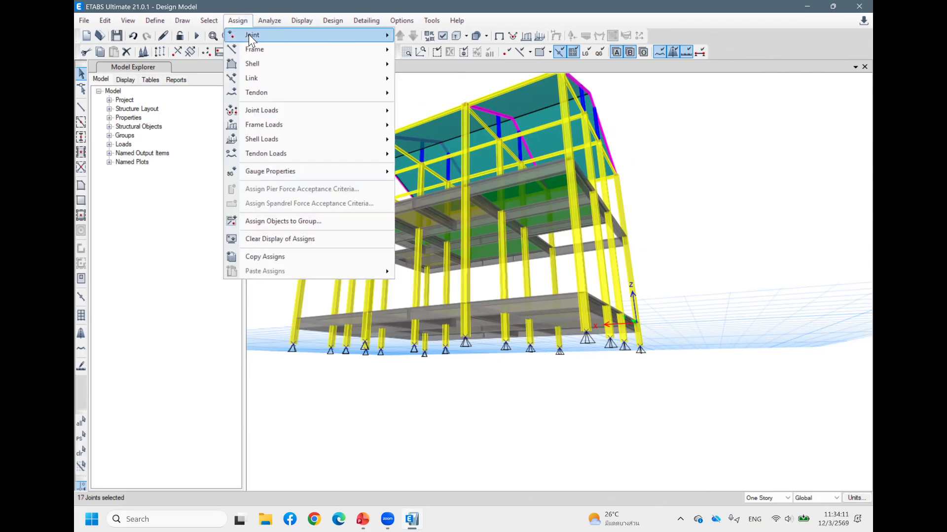
pyautogui.moveTo(370, 33)
pyautogui.click(433, 36)
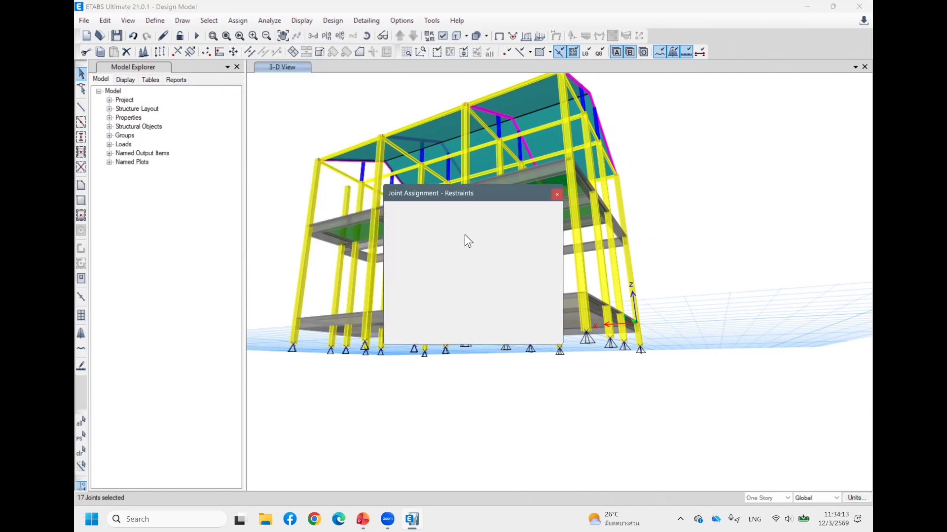
pyautogui.click(425, 326)
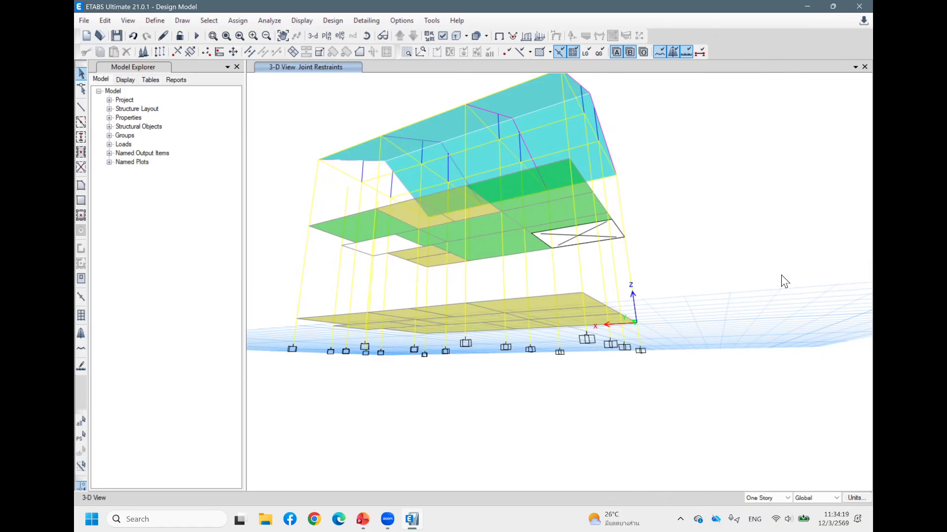
# Show the 1st Floor plan view with the whole floor in sight
pyautogui.moveTo(782, 303)
pyautogui.keyDown('shift'); pyautogui.mouseDown(button='middle')
pyautogui.moveTo(779, 312)
pyautogui.moveTo(507, 256)
pyautogui.moveTo(545, 334)
pyautogui.mouseUp(button='middle'); pyautogui.keyUp('shift')
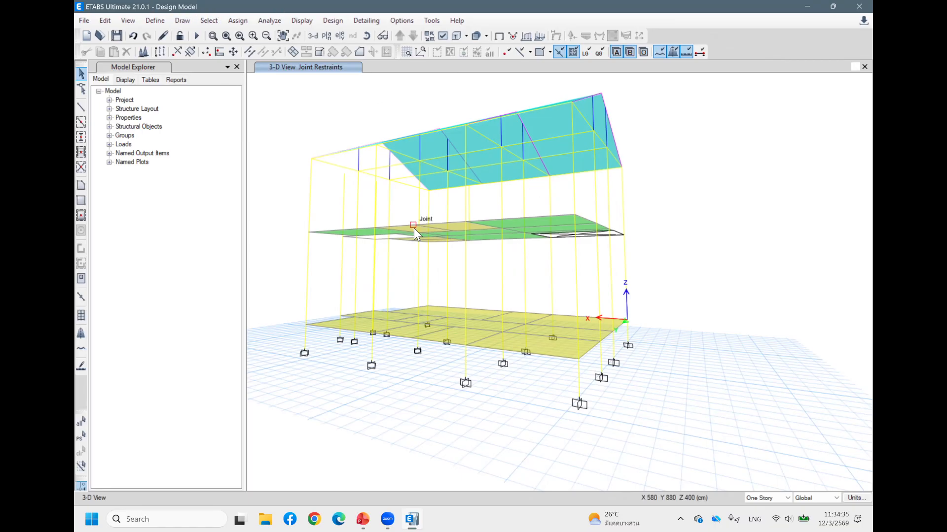
pyautogui.click(320, 37)
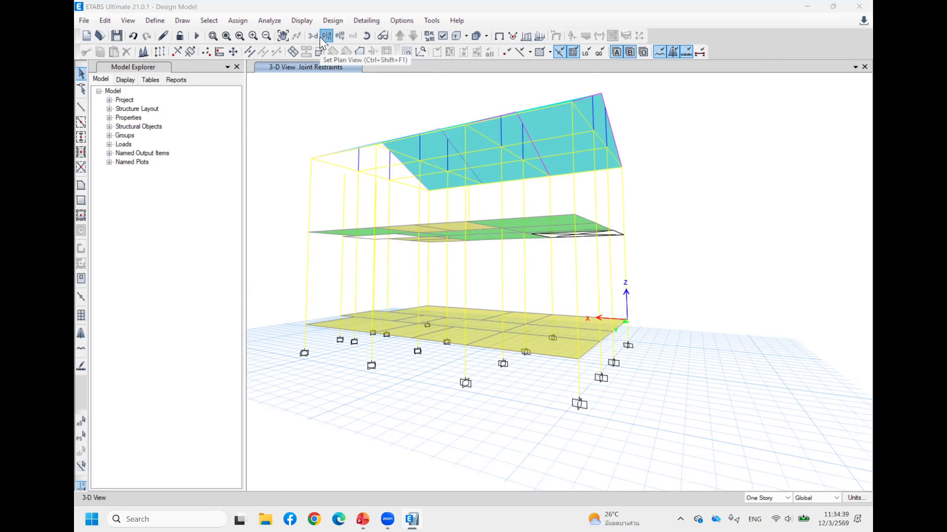
pyautogui.click(416, 246)
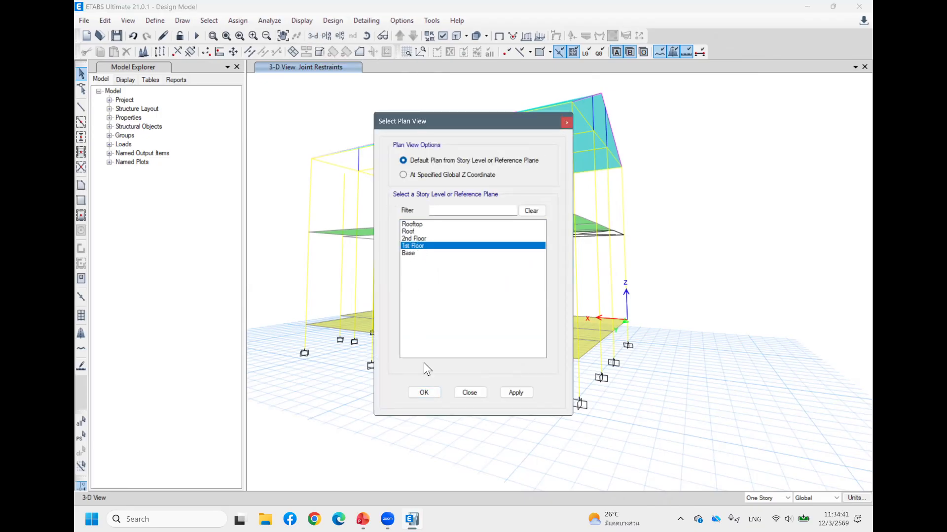
pyautogui.click(424, 393)
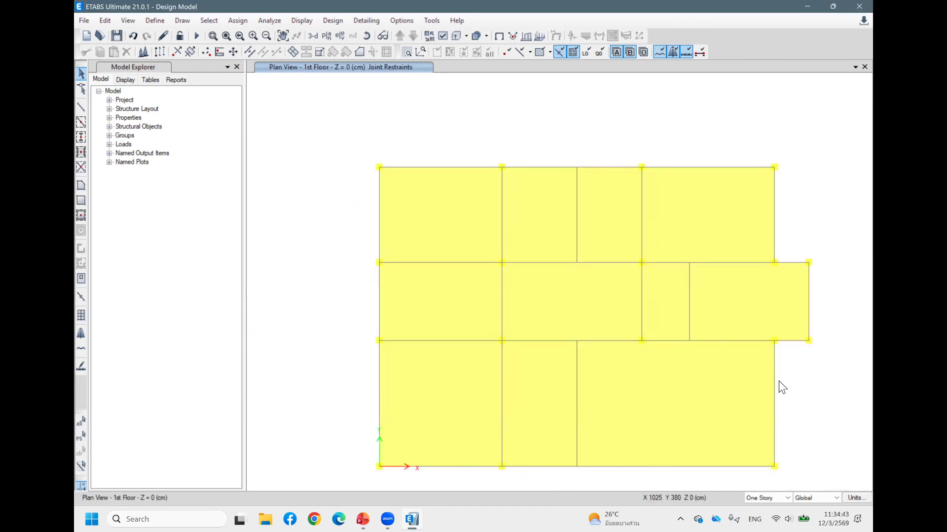
pyautogui.moveTo(806, 397); pyautogui.dragTo(722, 334, button='middle')
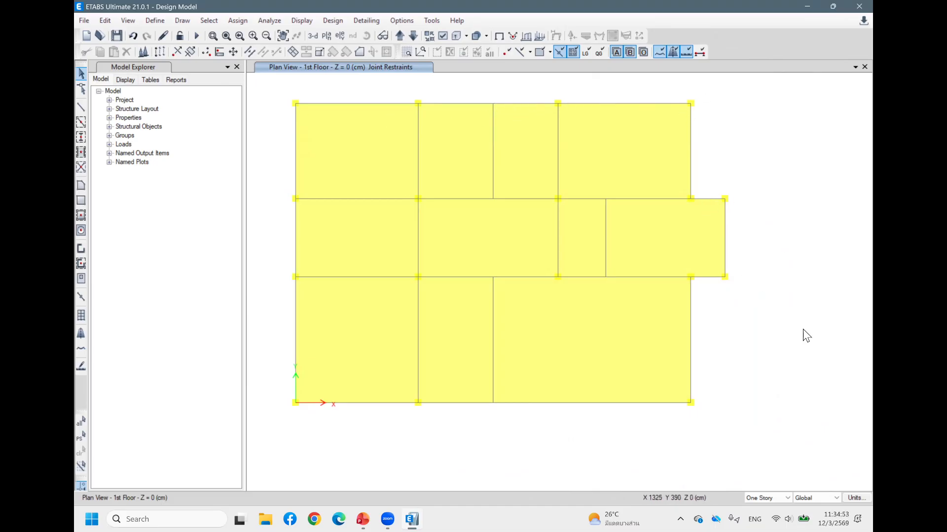
# Release Moment 33 and Moment 22 at both ends and Torsion at the end of the three secondary beams on the 1st Floor
pyautogui.click(494, 147)
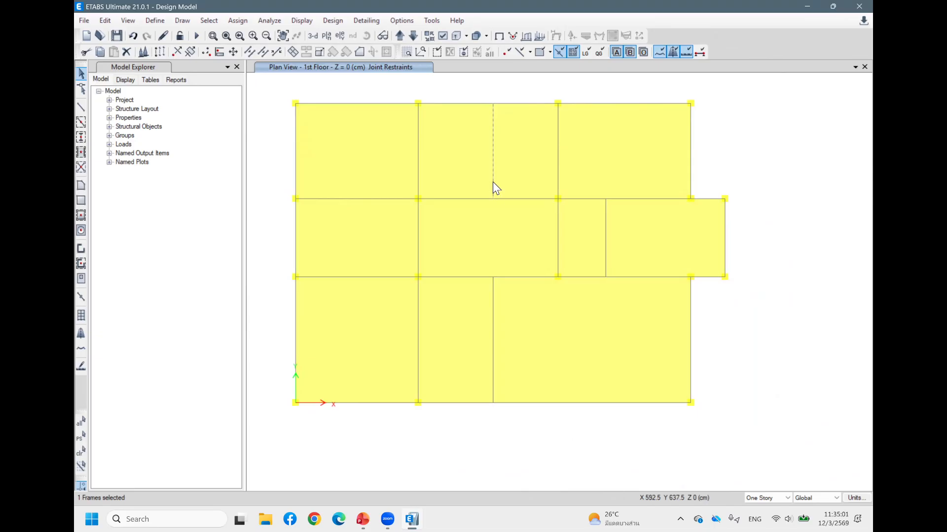
pyautogui.click(605, 240)
pyautogui.click(242, 20)
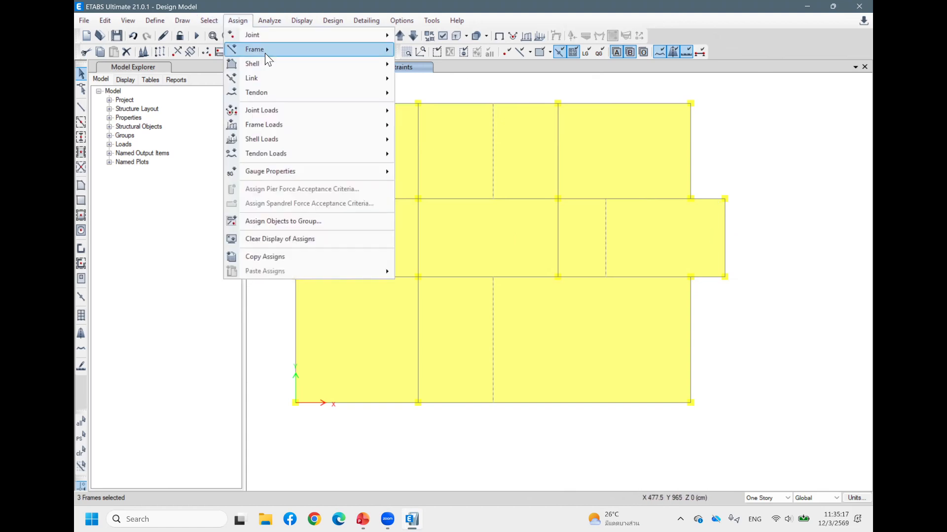
pyautogui.moveTo(368, 51)
pyautogui.click(434, 82)
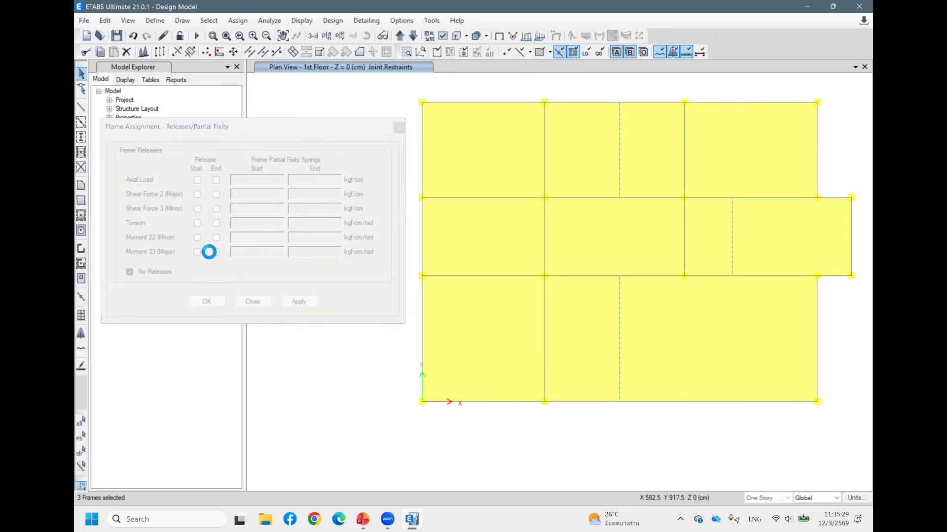
pyautogui.click(215, 252)
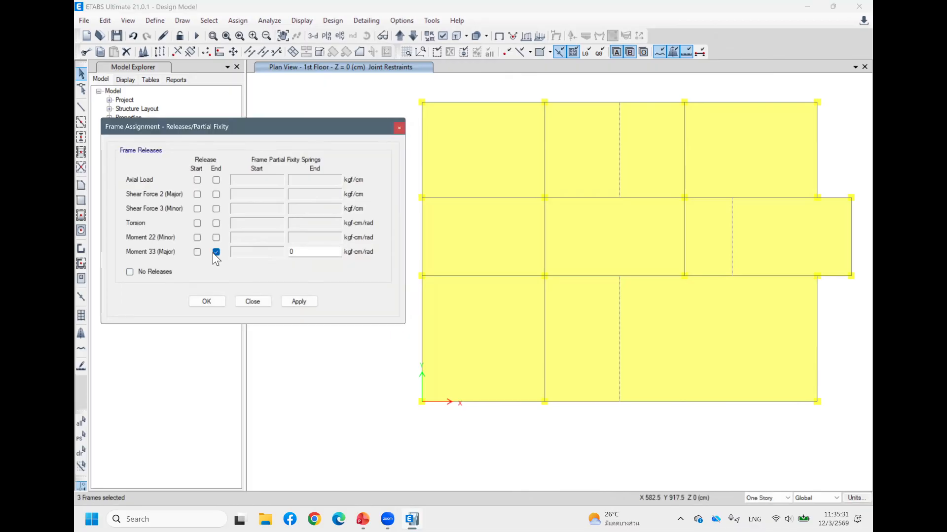
pyautogui.click(197, 252)
pyautogui.click(216, 237)
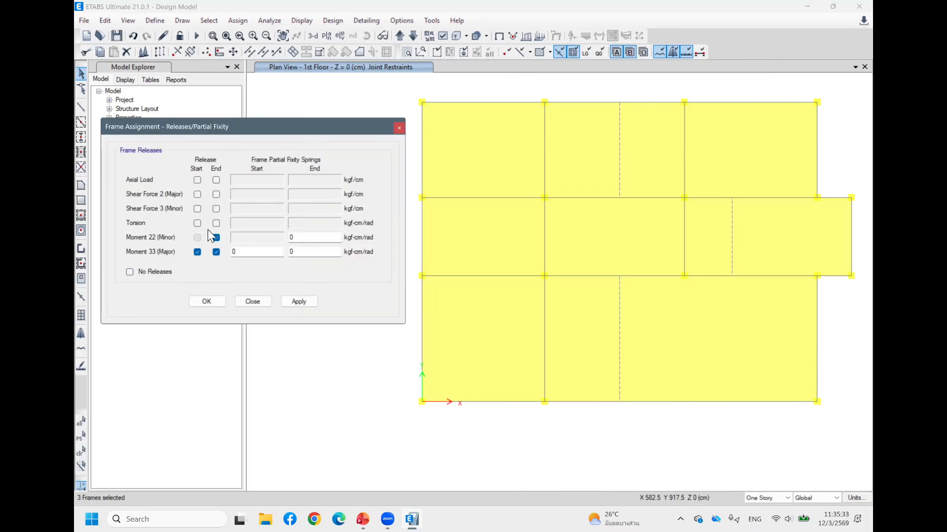
pyautogui.click(197, 237)
pyautogui.click(216, 223)
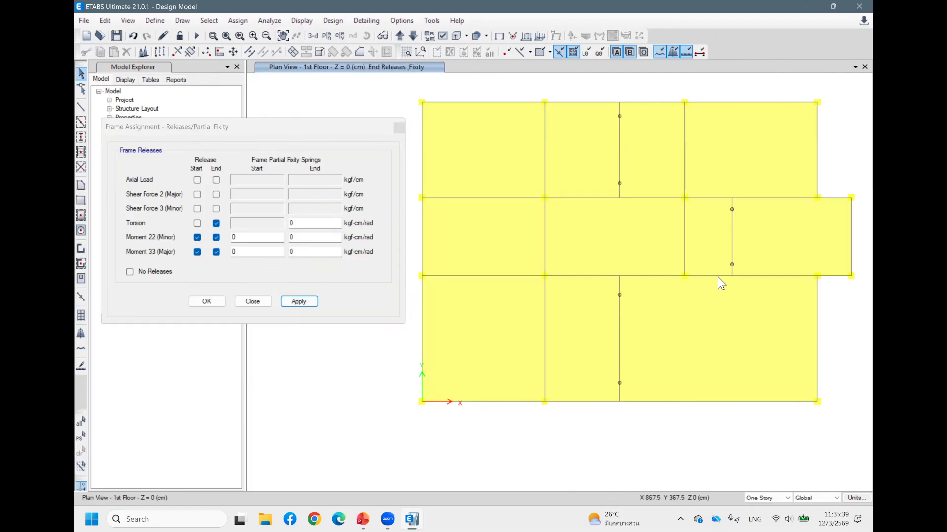
# Join the split segments of the 1st Floor main beams where the secondary beams meet them in the central bay
pyautogui.click(626, 276)
pyautogui.click(599, 276)
pyautogui.click(634, 276)
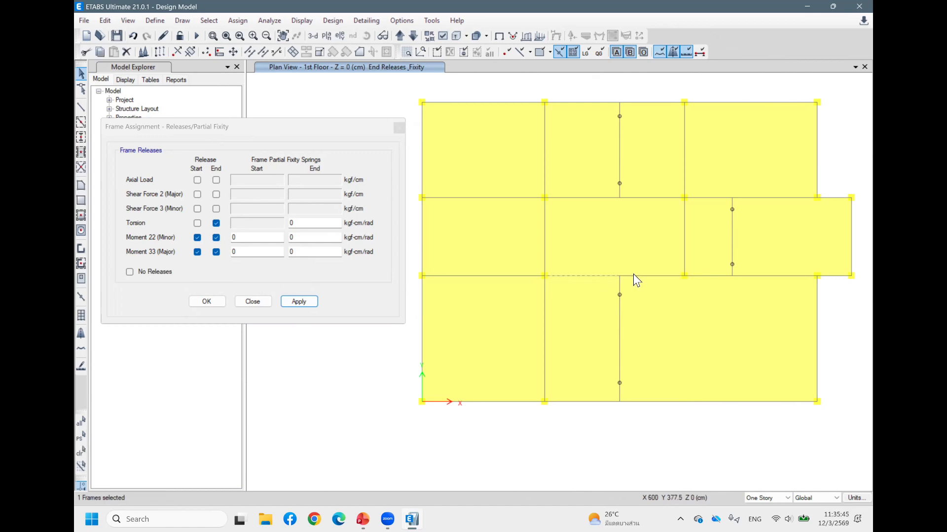
pyautogui.click(602, 198)
pyautogui.click(634, 198)
pyautogui.click(263, 52)
# Join the split beam segments between the two columns along the Y = 0 edge of the 1st Floor
pyautogui.click(601, 402)
pyautogui.click(646, 402)
pyautogui.click(735, 401)
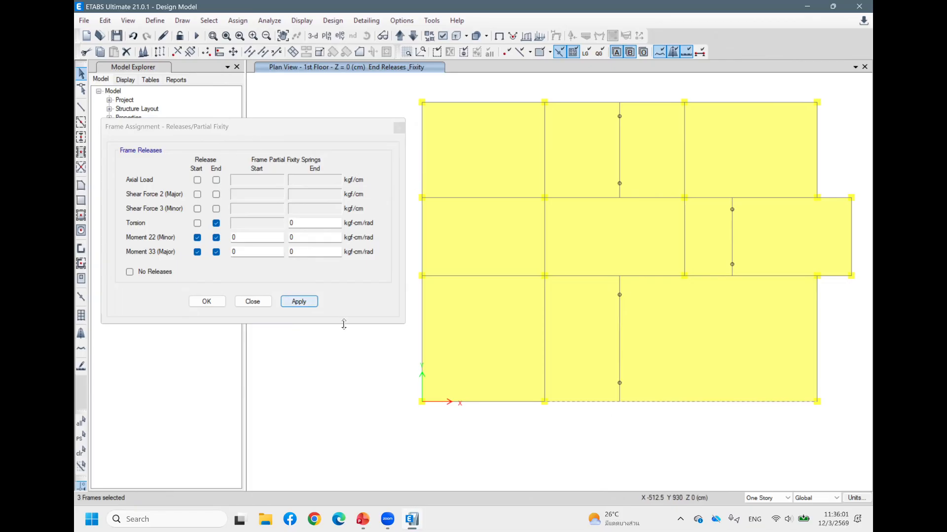
pyautogui.click(644, 402)
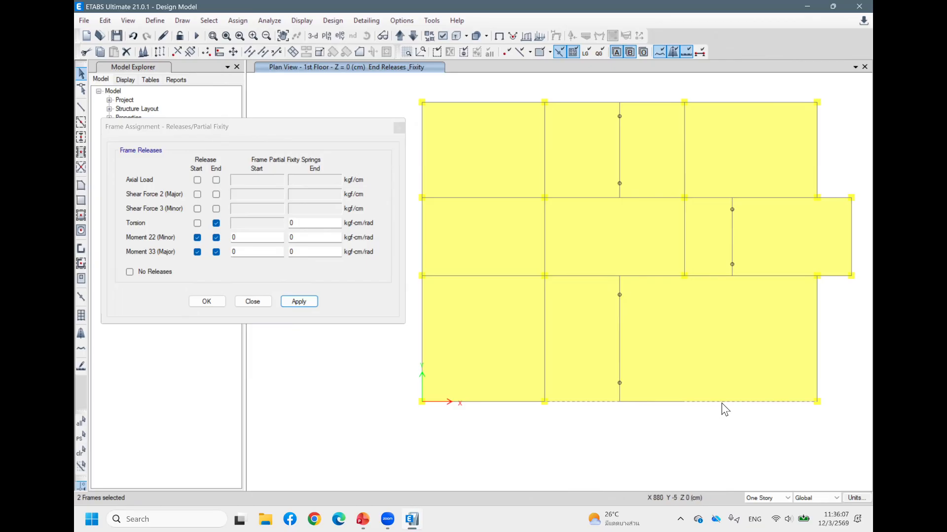
pyautogui.click(723, 403)
pyautogui.click(596, 403)
pyautogui.click(659, 404)
pyautogui.click(731, 401)
pyautogui.click(261, 53)
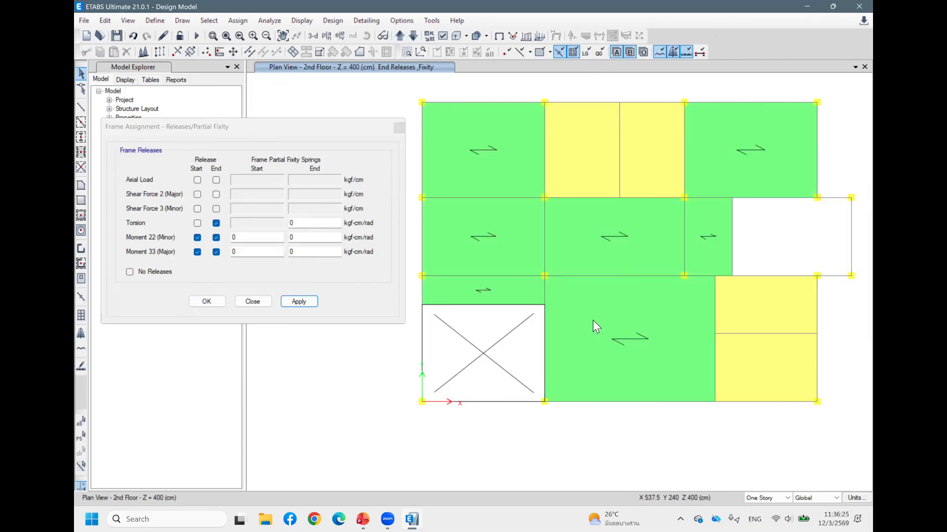
# Apply the Moment 33, Moment 22 and end Torsion releases to the four secondary beams on the 2nd Floor
pyautogui.click(747, 333)
pyautogui.click(715, 353)
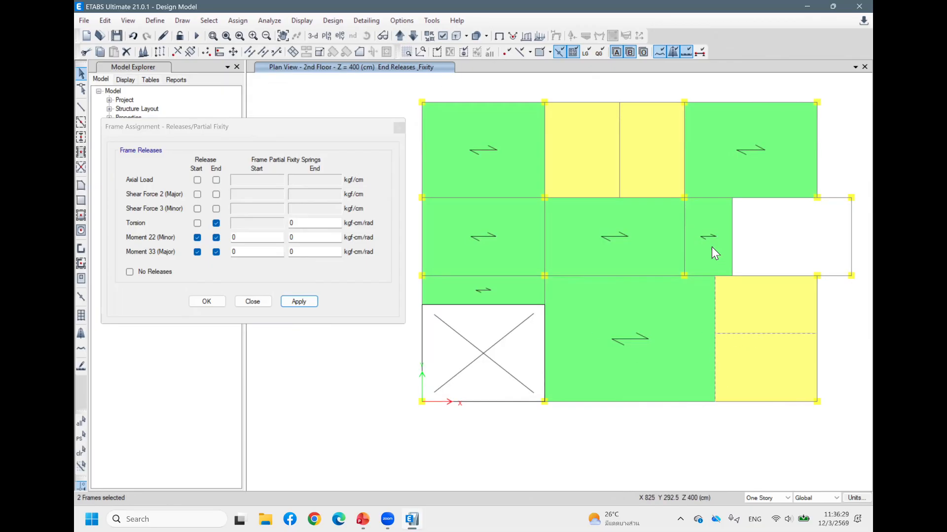
pyautogui.click(733, 235)
pyautogui.click(297, 302)
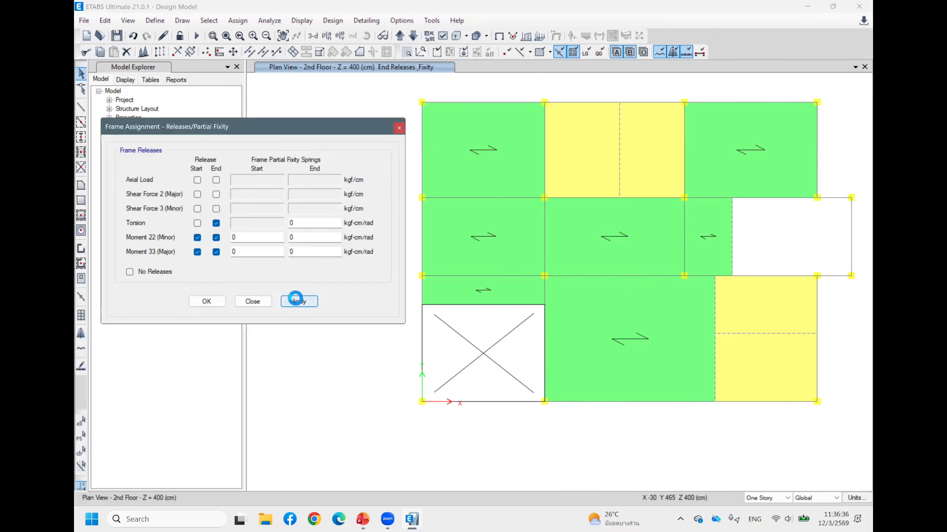
pyautogui.click(255, 302)
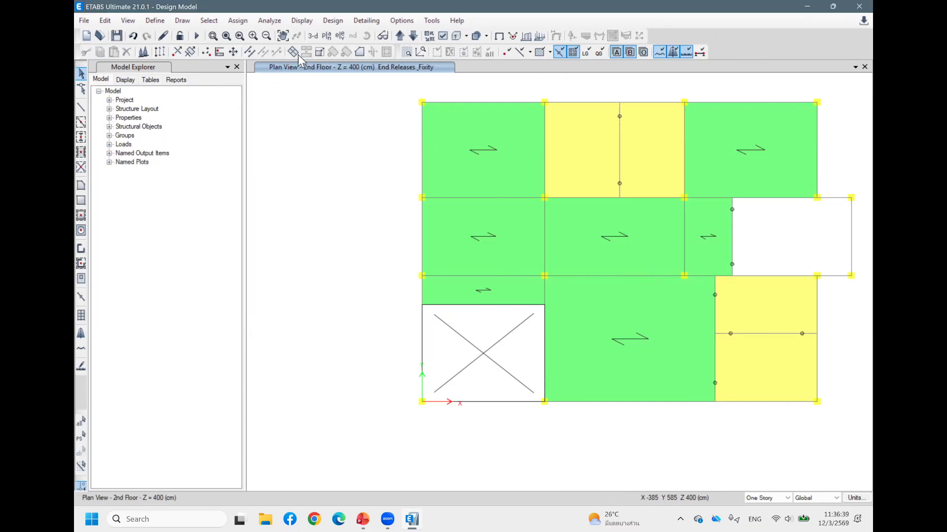
# Return to the 3-D view and examine the beam end releases and the joint at X 580, Y 0 on the 1st Floor
pyautogui.click(311, 37)
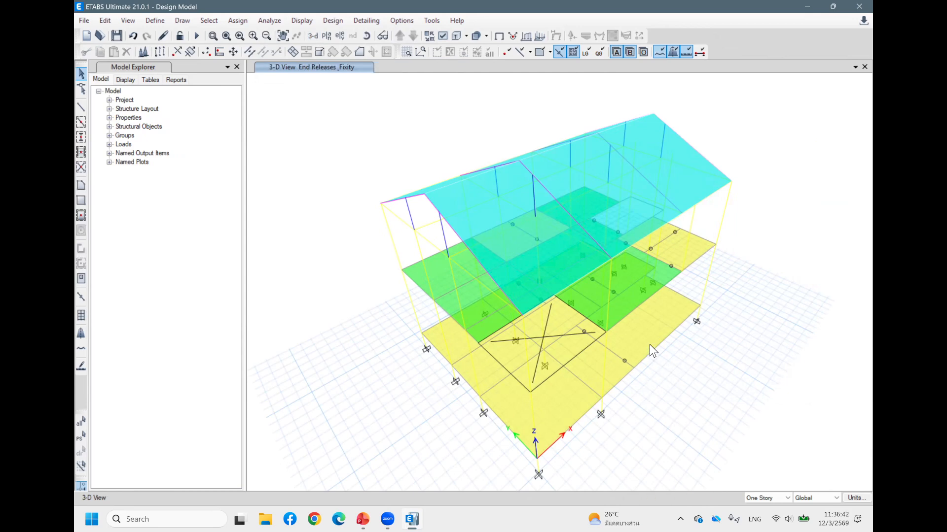
pyautogui.keyDown('shift'); pyautogui.moveTo(649, 344); pyautogui.dragTo(665, 383, button='middle'); pyautogui.keyUp('shift')
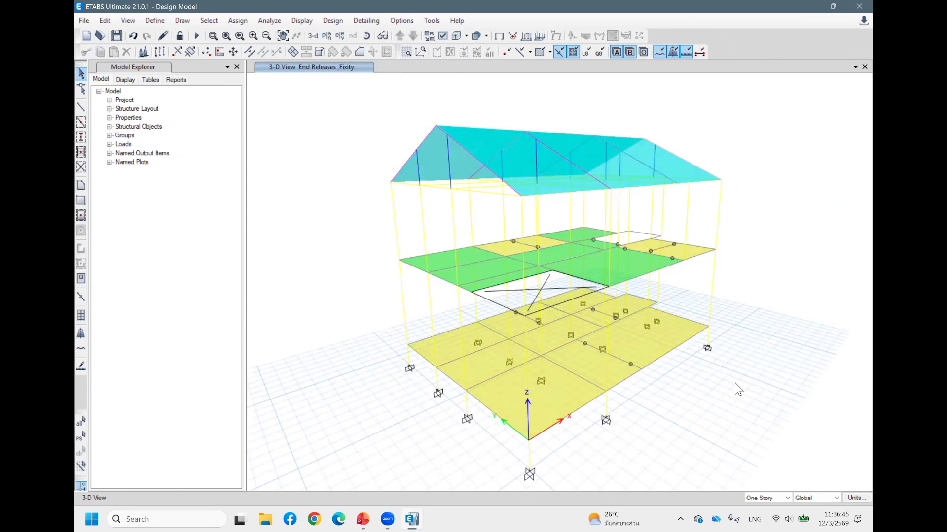
pyautogui.keyDown('shift'); pyautogui.moveTo(693, 390); pyautogui.dragTo(659, 386, button='middle'); pyautogui.keyUp('shift')
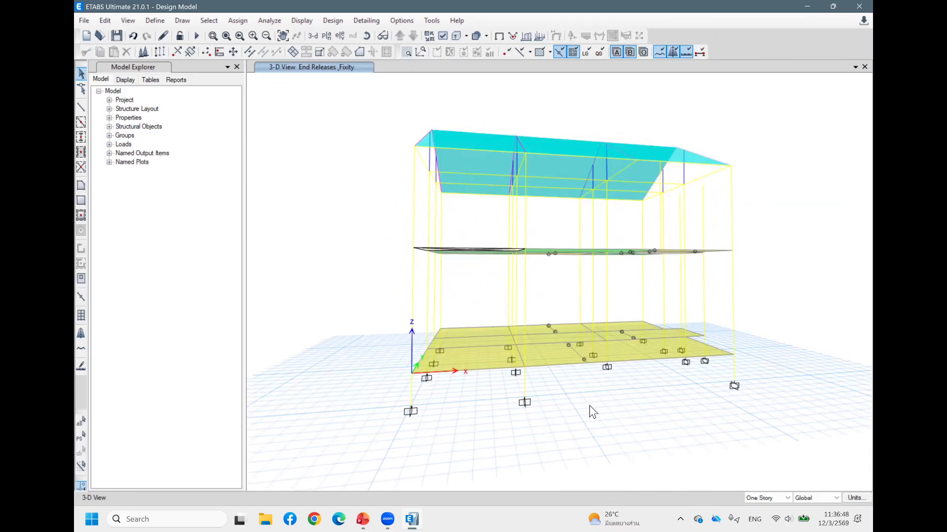
pyautogui.keyDown('shift'); pyautogui.moveTo(590, 411); pyautogui.dragTo(562, 395, button='middle'); pyautogui.keyUp('shift')
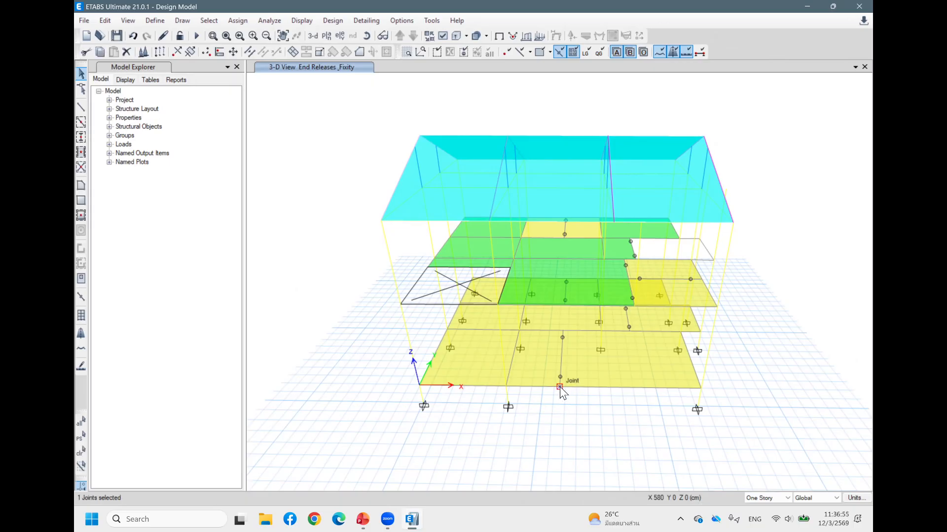
pyautogui.moveTo(600, 403); pyautogui.dragTo(603, 391, button='middle')
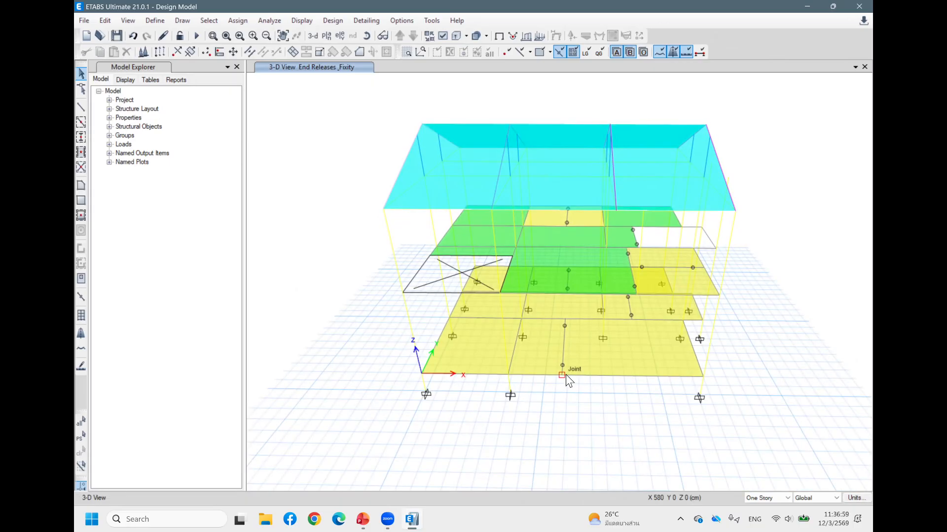
pyautogui.click(561, 376)
pyautogui.click(557, 370)
# Show the elevation view at grid line 1 with its grid lines and story levels displayed
pyautogui.click(339, 36)
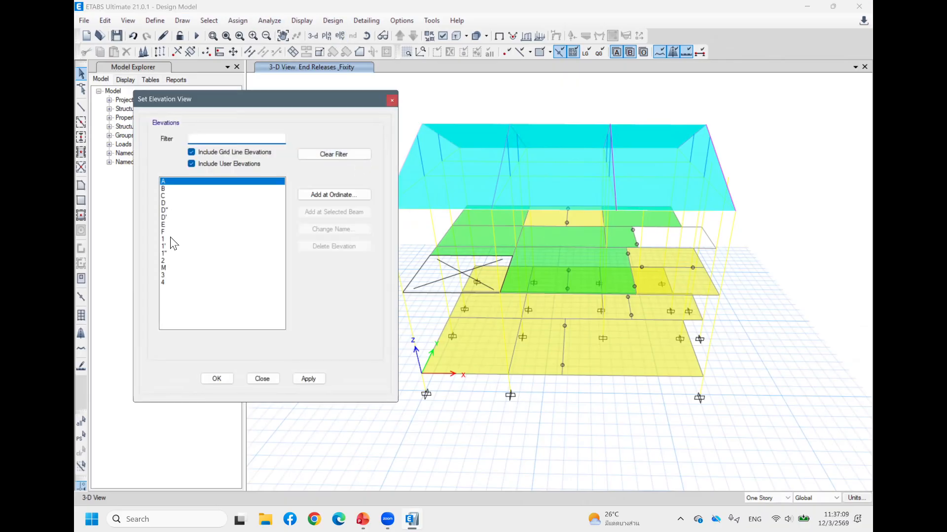
pyautogui.click(170, 238)
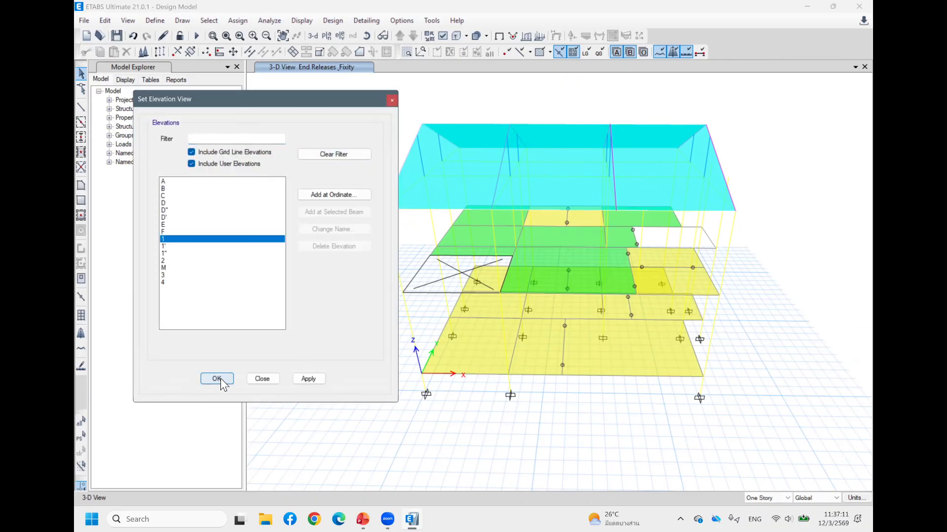
pyautogui.click(217, 379)
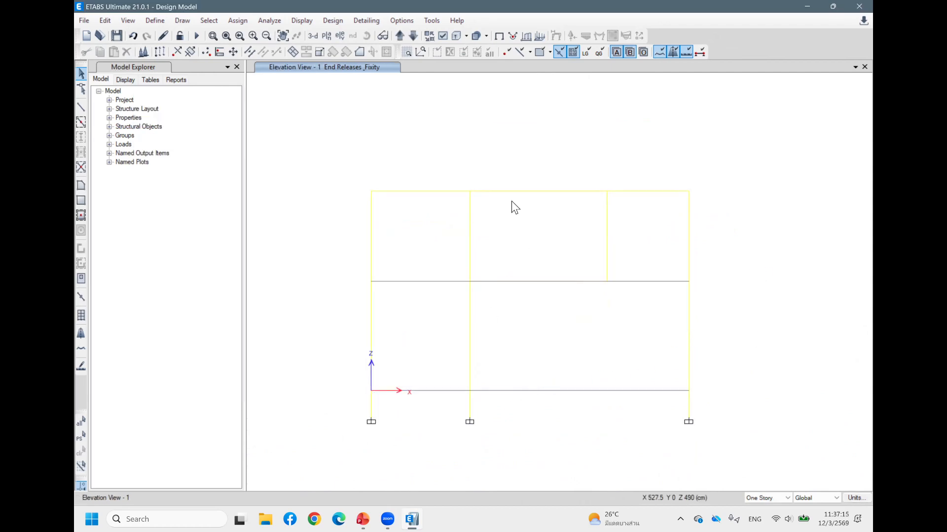
pyautogui.click(127, 20)
pyautogui.click(161, 243)
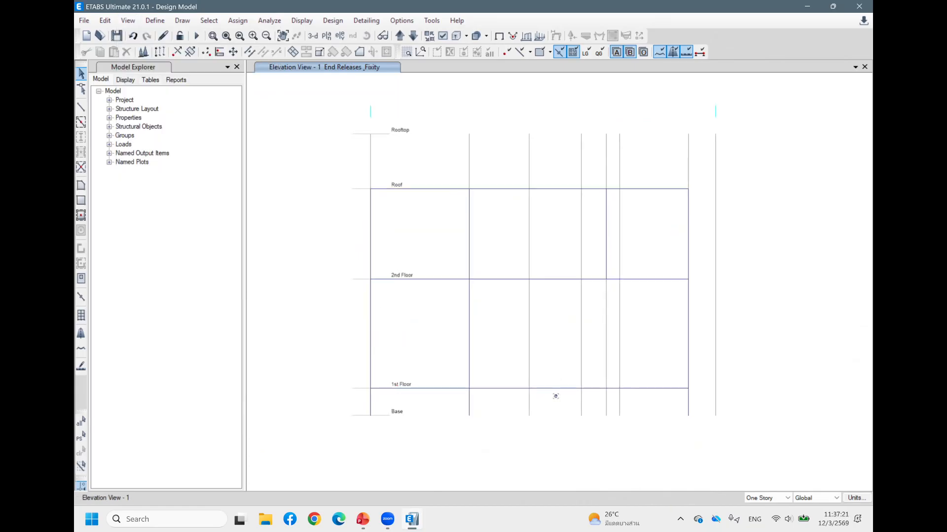
# Draw C1 columns along the grid line at X 580 in elevation 1, from the Base up through both floors to the Roof
pyautogui.click(83, 107)
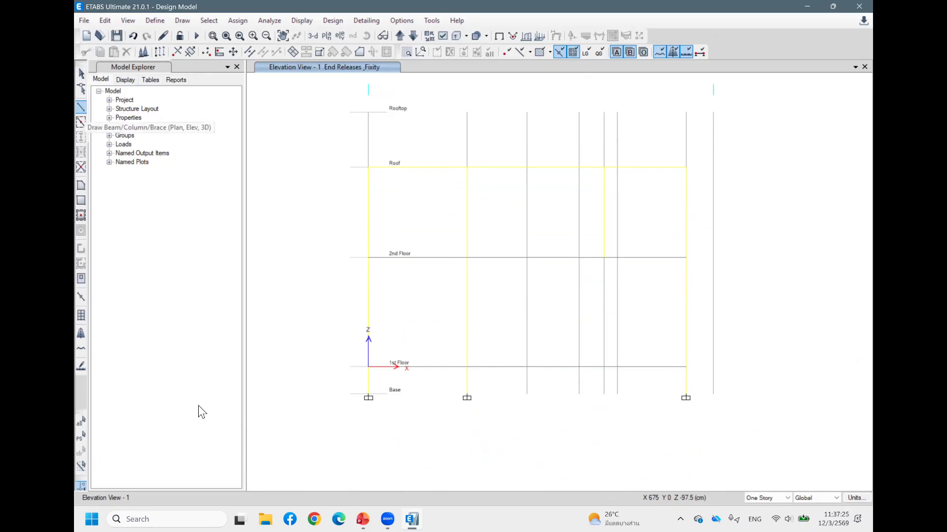
pyautogui.click(232, 412)
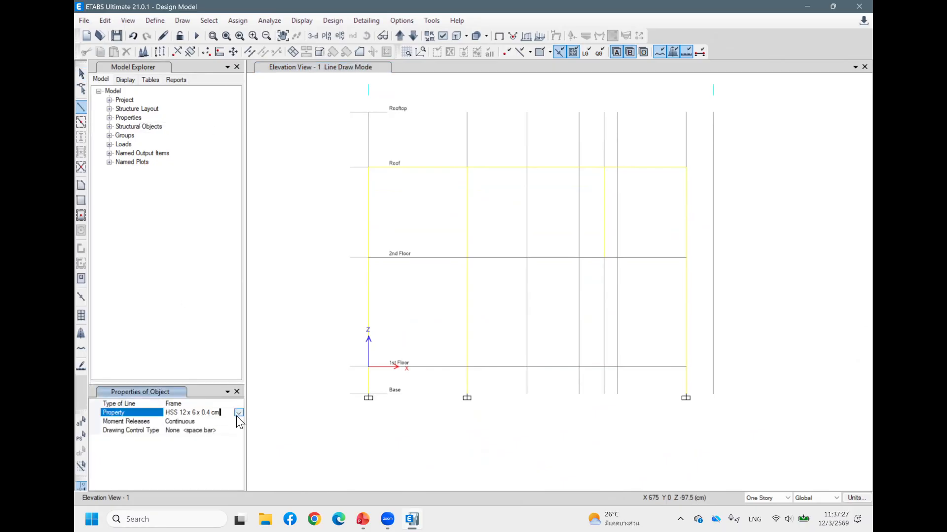
pyautogui.click(238, 413)
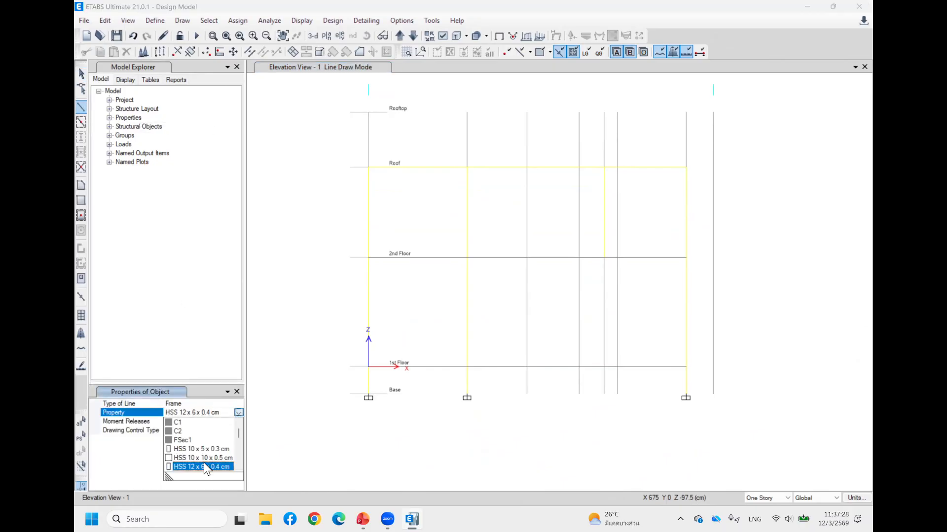
pyautogui.click(191, 424)
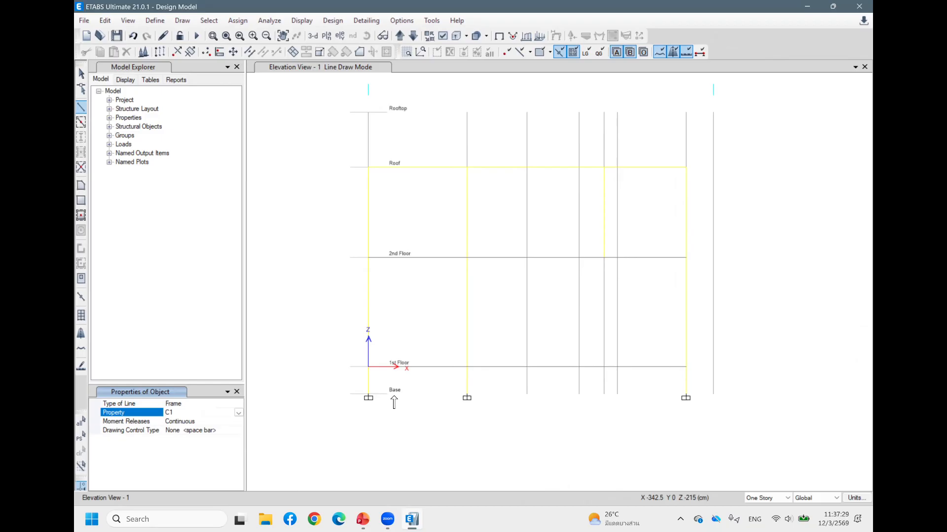
pyautogui.click(527, 395)
pyautogui.click(526, 367)
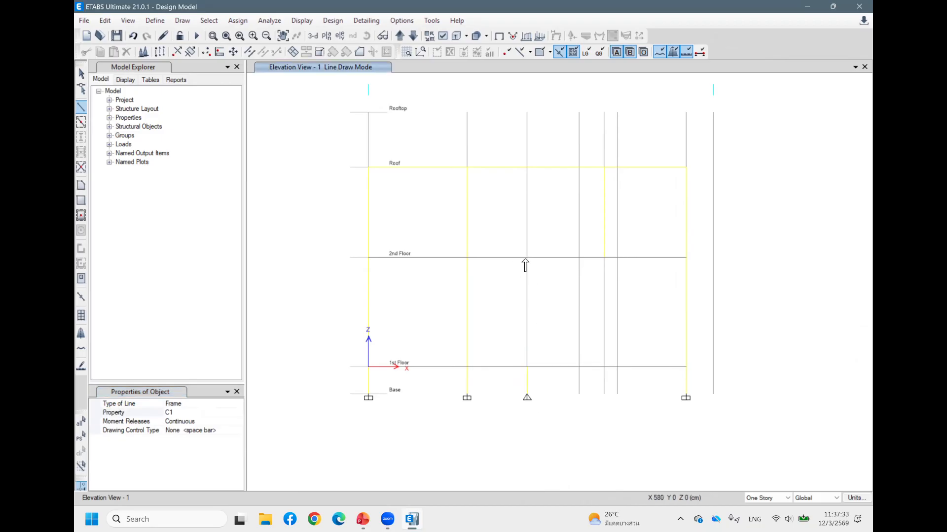
pyautogui.click(528, 258)
pyautogui.click(527, 167)
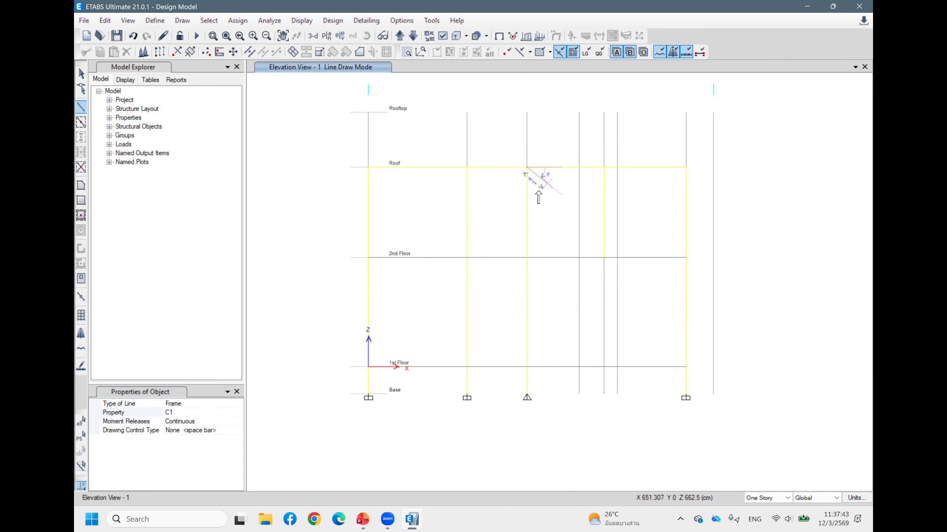
pyautogui.press('Escape')
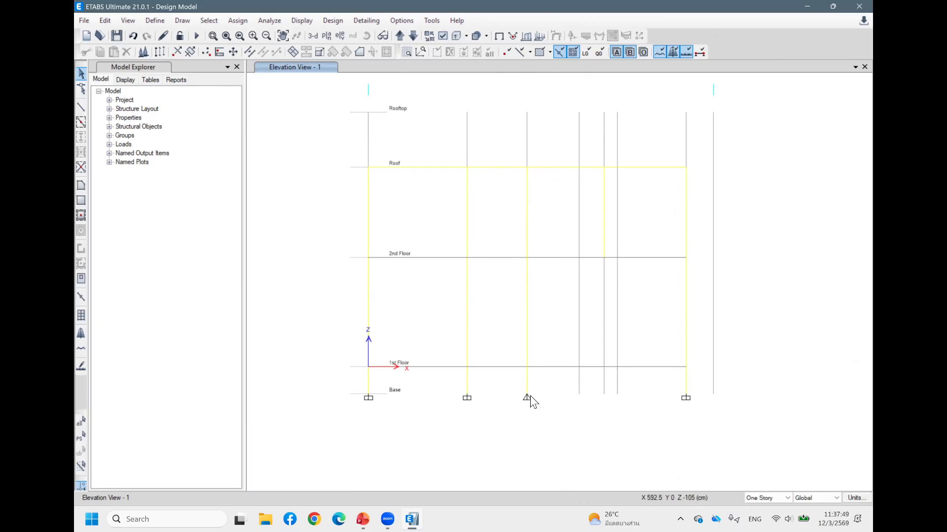
# Assign a fully fixed restraint to the base joint of the new column at X 580
pyautogui.moveTo(514, 389); pyautogui.dragTo(553, 407)
pyautogui.click(238, 20)
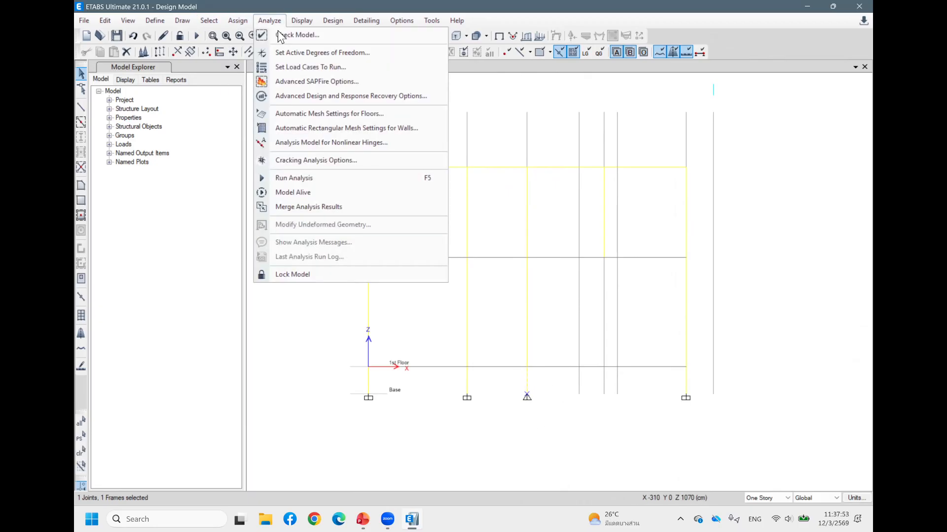
pyautogui.moveTo(320, 39)
pyautogui.click(425, 36)
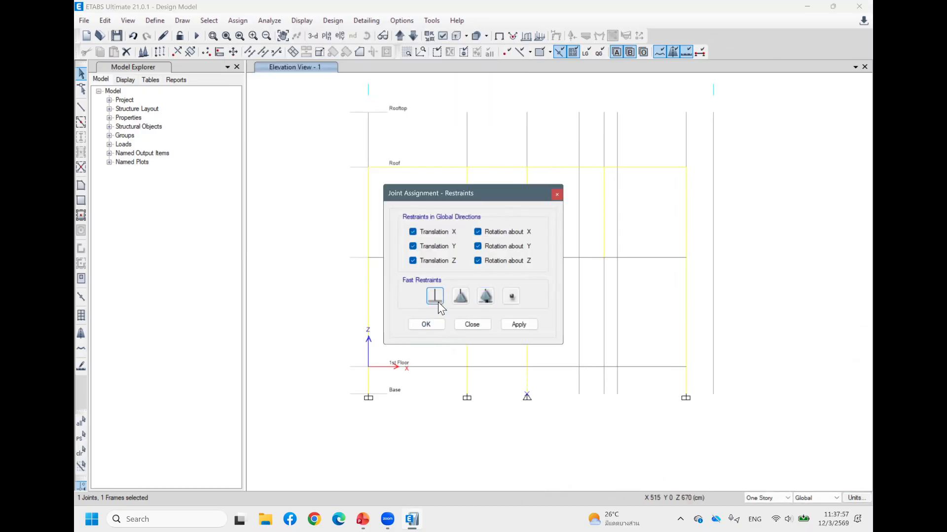
pyautogui.click(416, 324)
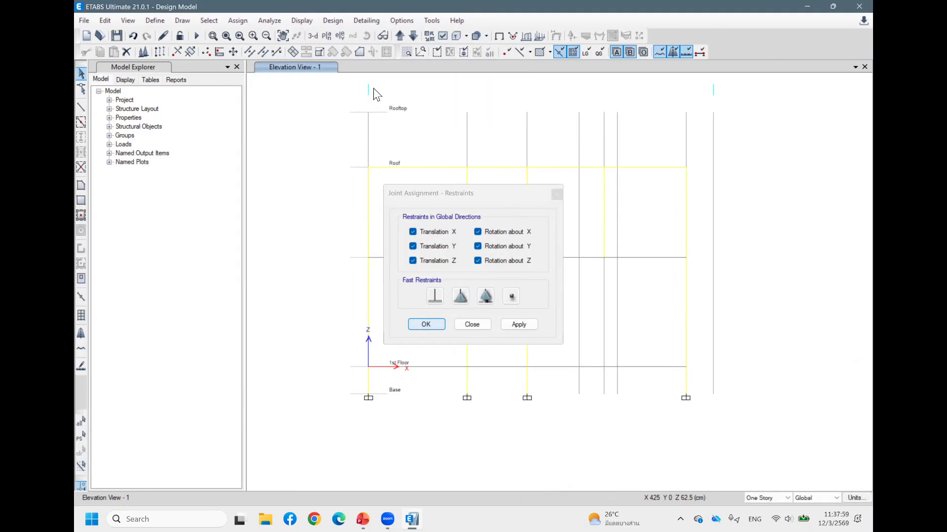
# Return to the 3-D view and examine the column supports and floors from different sides
pyautogui.click(316, 34)
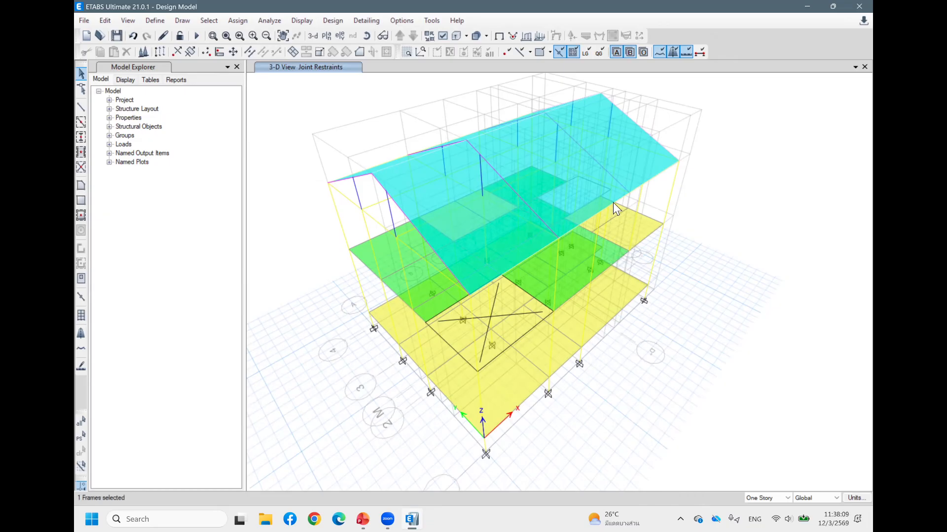
pyautogui.keyDown('shift'); pyautogui.moveTo(637, 373); pyautogui.dragTo(607, 380, button='middle'); pyautogui.keyUp('shift')
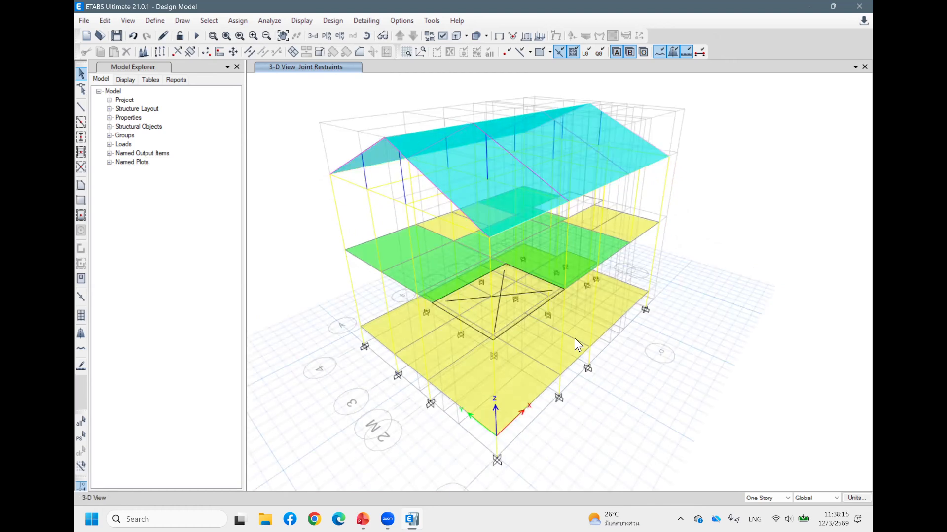
pyautogui.keyDown('shift'); pyautogui.moveTo(640, 373); pyautogui.dragTo(738, 321, button='middle'); pyautogui.keyUp('shift')
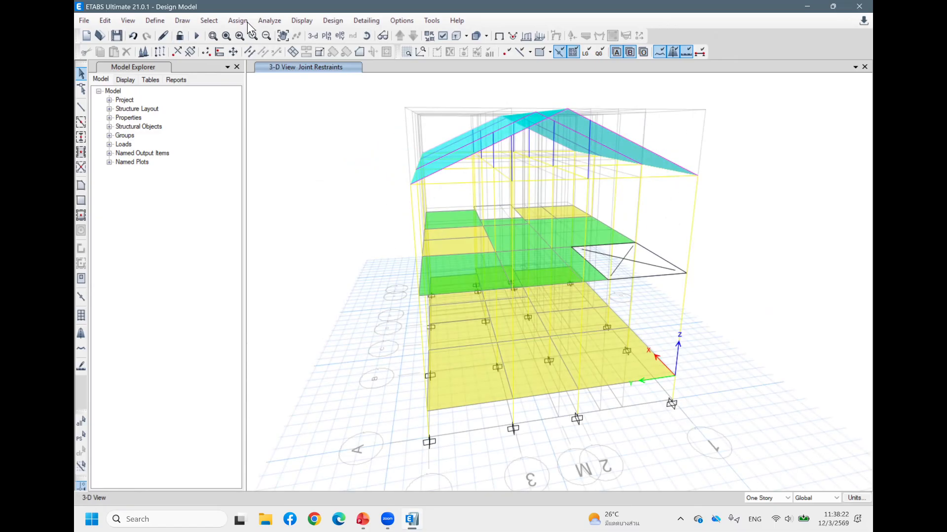
pyautogui.click(215, 22)
pyautogui.moveTo(225, 34)
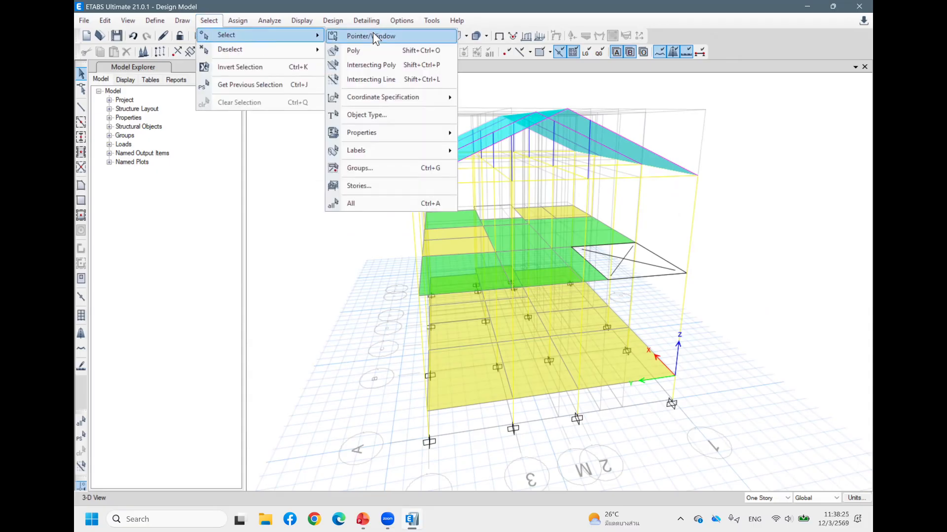
pyautogui.click(374, 116)
pyautogui.click(347, 194)
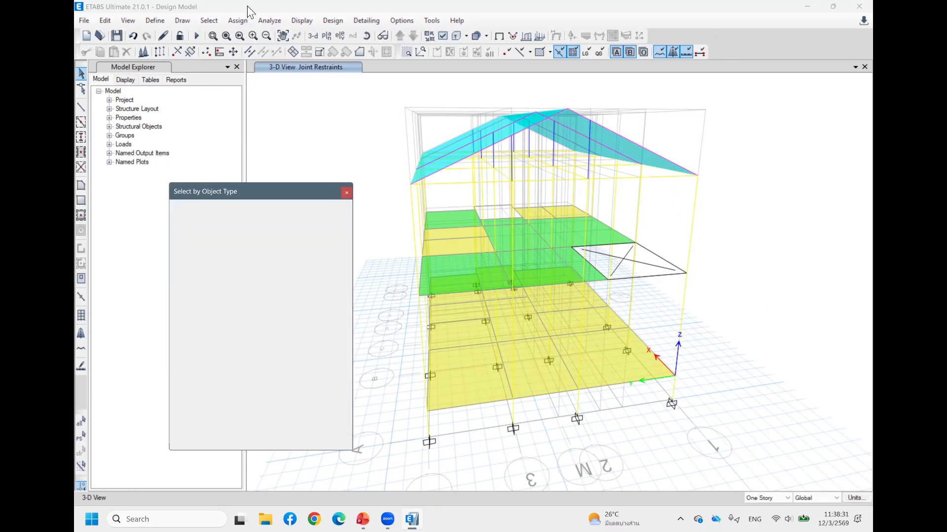
# Release Moment 22 and Moment 33 at both ends and Torsion at the end for all frames with section HSS 10 x 5 x 0.3 cm
pyautogui.click(232, 20)
pyautogui.moveTo(208, 22)
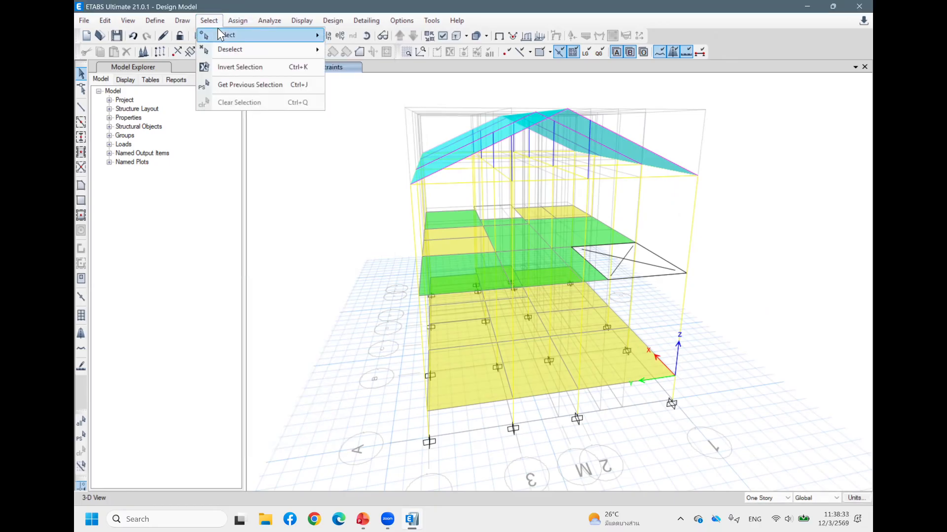
pyautogui.moveTo(433, 142)
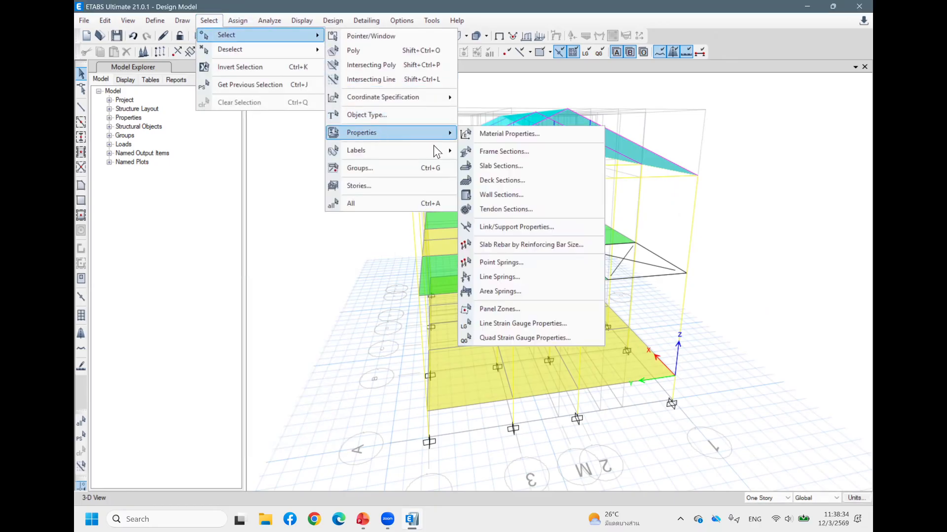
pyautogui.click(525, 156)
pyautogui.moveTo(279, 108); pyautogui.dragTo(217, 110)
pyautogui.click(157, 262)
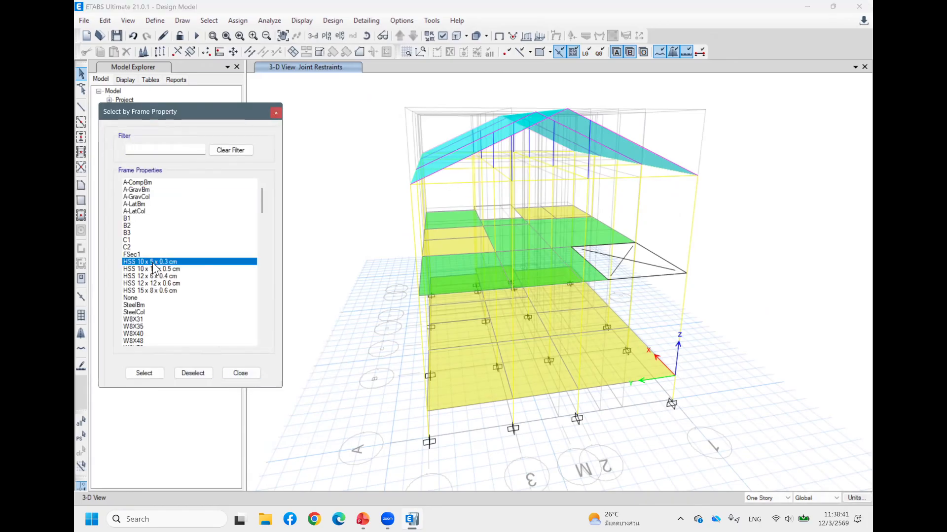
pyautogui.click(144, 373)
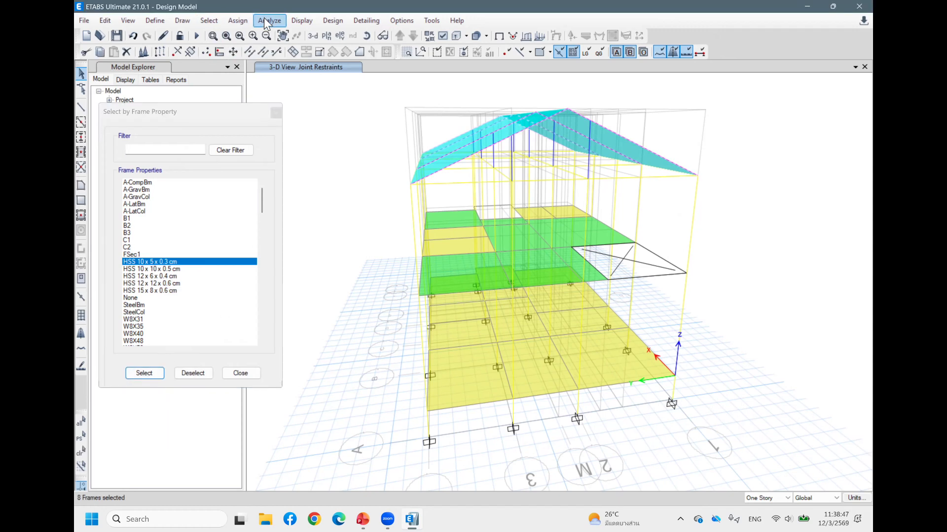
pyautogui.click(233, 20)
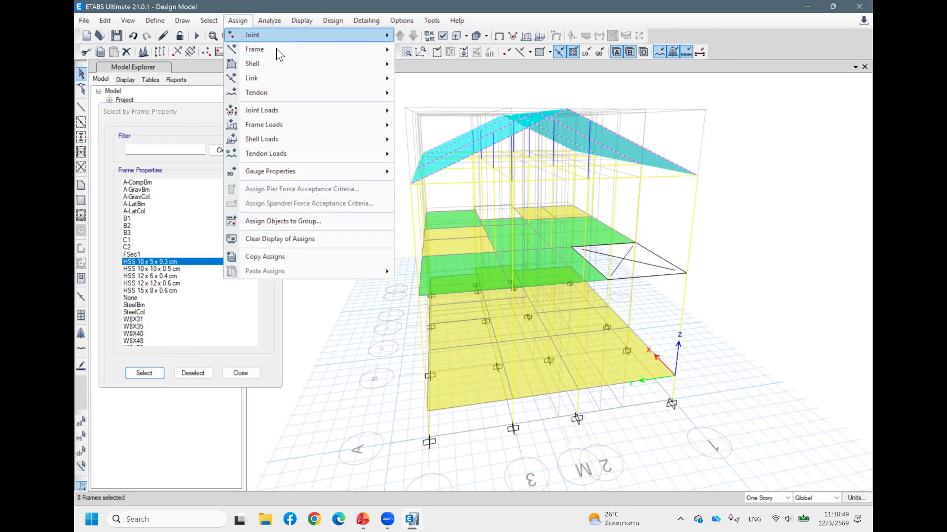
pyautogui.moveTo(383, 49)
pyautogui.click(498, 84)
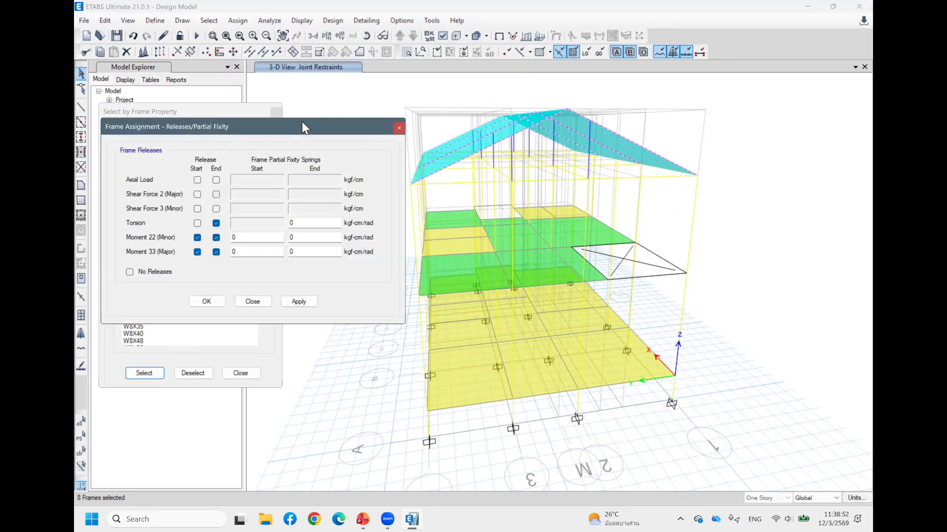
pyautogui.moveTo(302, 123); pyautogui.dragTo(871, 211)
pyautogui.keyDown('shift'); pyautogui.moveTo(789, 148); pyautogui.dragTo(717, 132, button='middle'); pyautogui.keyUp('shift')
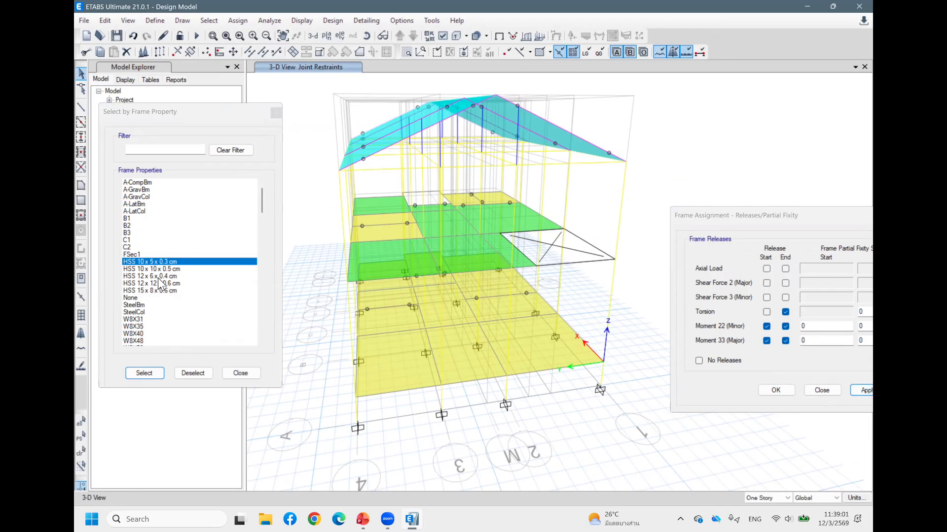
# Apply the same moment and end Torsion releases to all frames with section HSS 12 x 6 x 0.4 cm
pyautogui.click(163, 276)
pyautogui.click(157, 375)
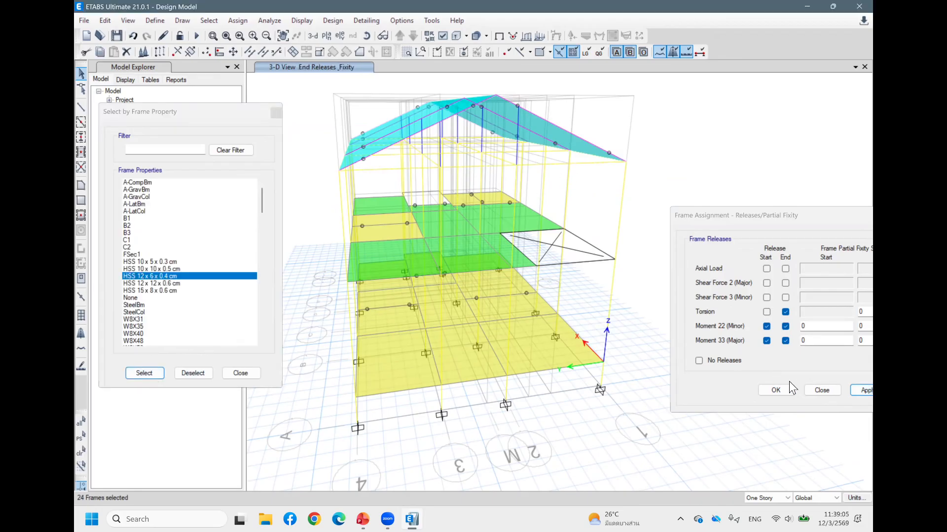
pyautogui.click(863, 390)
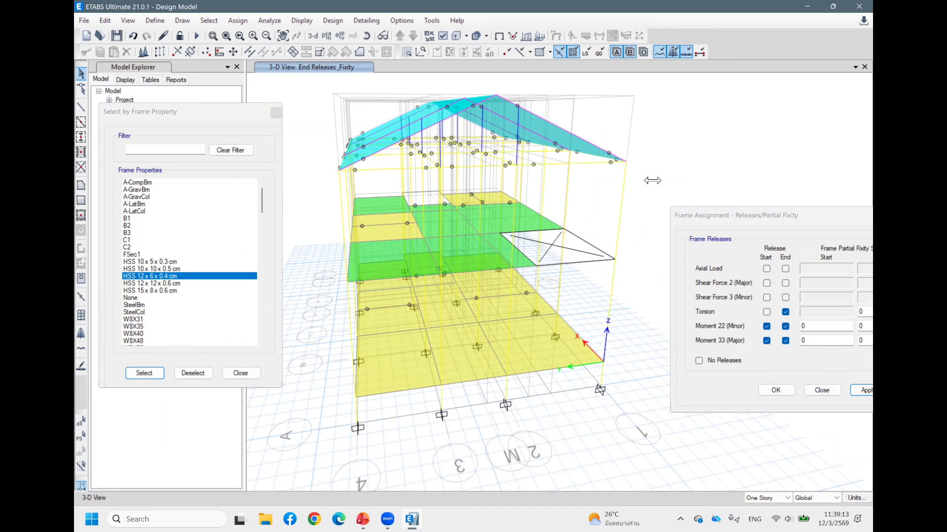
# Draw the roof ridge members along Y 440 at Z 930 through the truss peaks with section HSS 10 x 5 x 0.3 cm
pyautogui.moveTo(656, 120); pyautogui.dragTo(637, 164, button='middle')
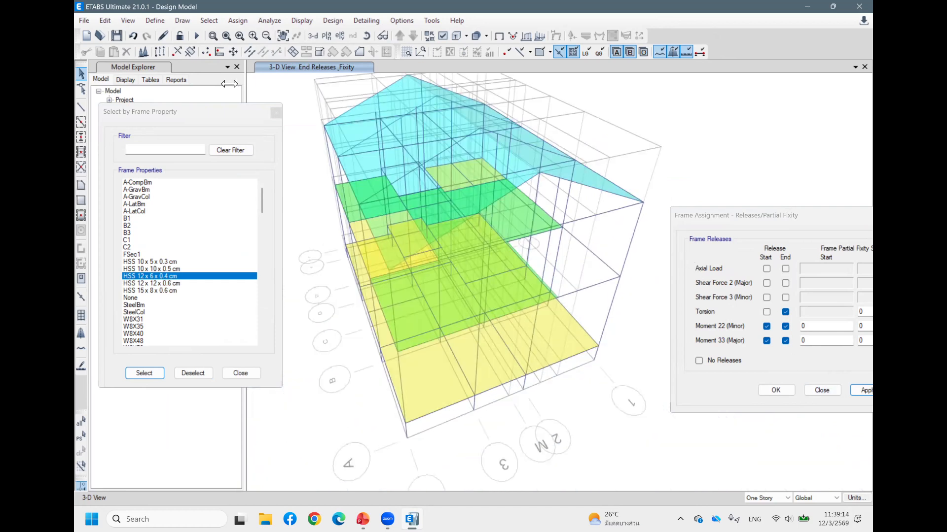
pyautogui.click(81, 109)
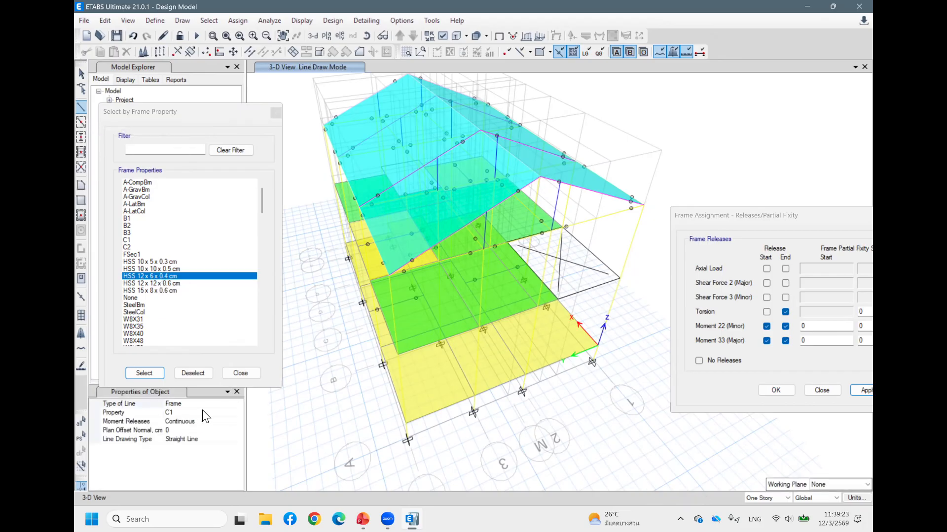
pyautogui.click(202, 413)
pyautogui.click(238, 413)
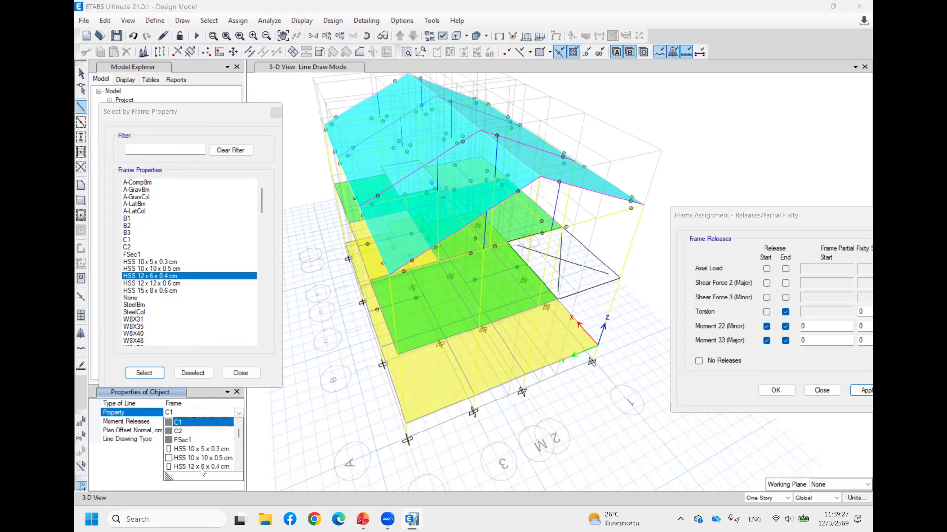
pyautogui.click(207, 467)
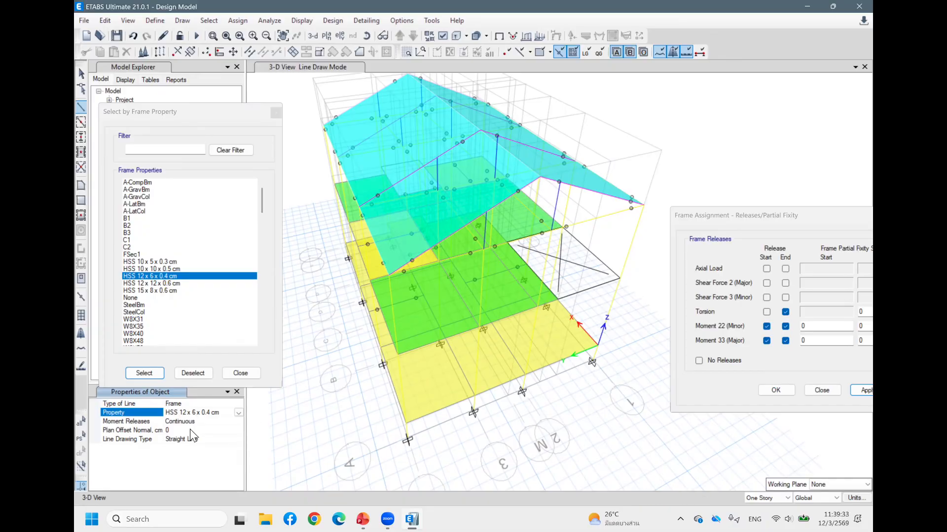
pyautogui.click(238, 414)
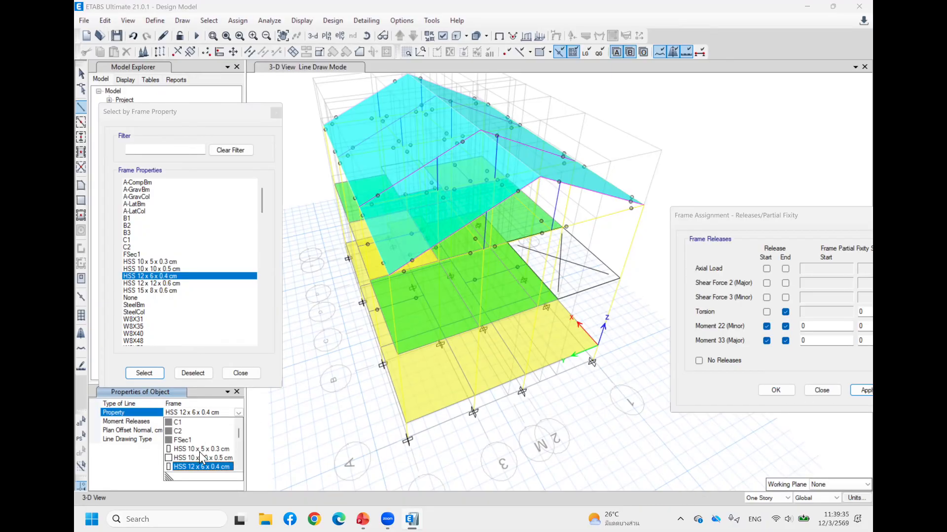
pyautogui.click(210, 448)
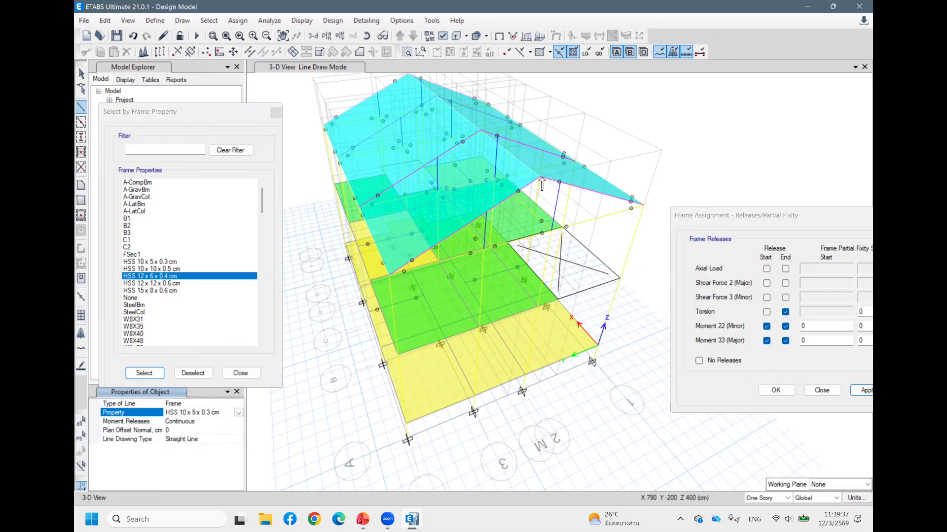
pyautogui.click(480, 132)
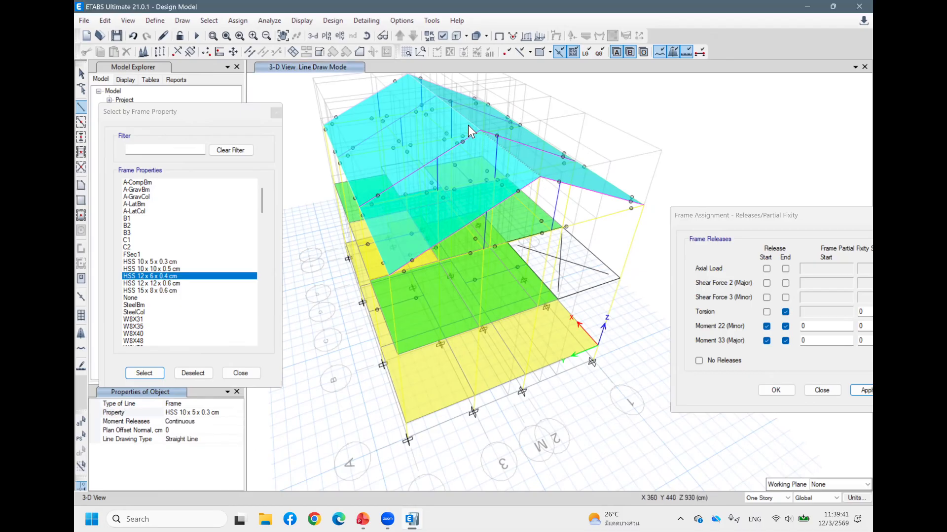
pyautogui.doubleClick(436, 101)
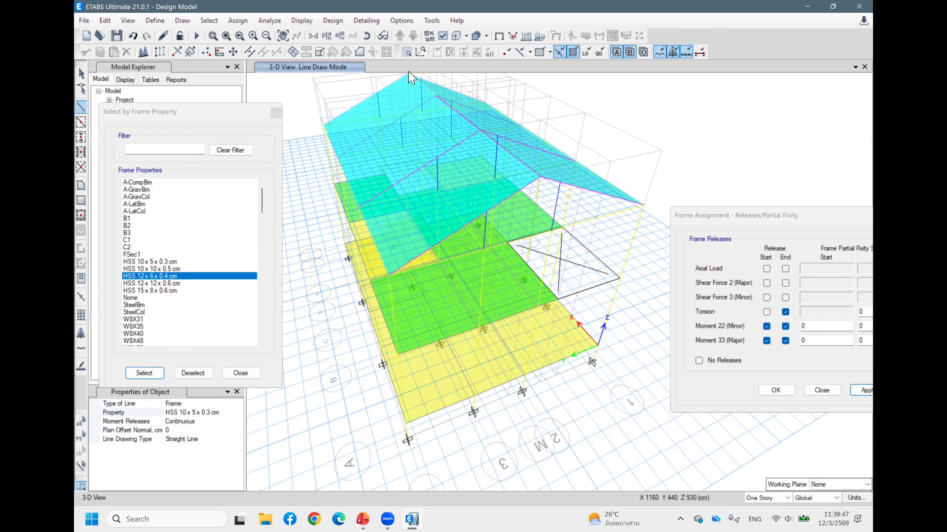
pyautogui.keyDown('shift'); pyautogui.moveTo(404, 108); pyautogui.dragTo(404, 109, button='middle'); pyautogui.keyUp('shift')
pyautogui.keyDown('shift'); pyautogui.moveTo(420, 146); pyautogui.dragTo(431, 151, button='middle'); pyautogui.keyUp('shift')
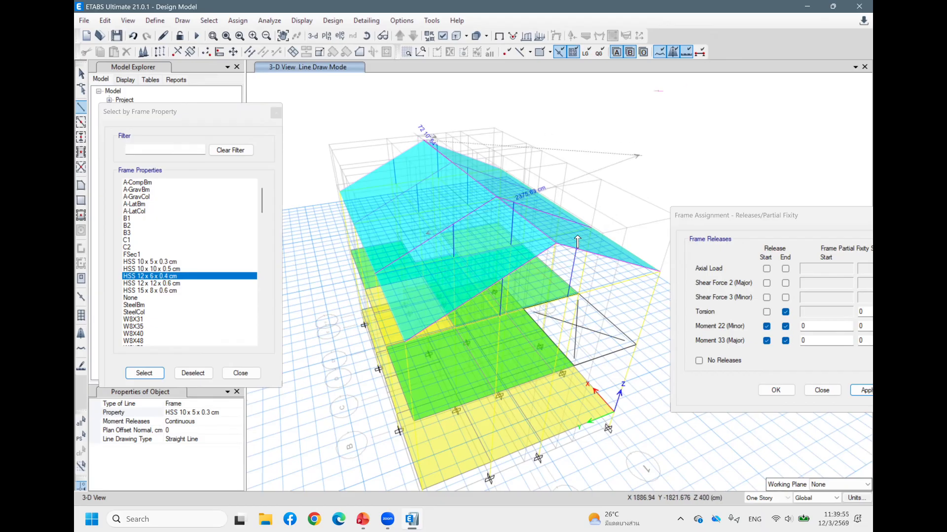
pyautogui.press('Escape')
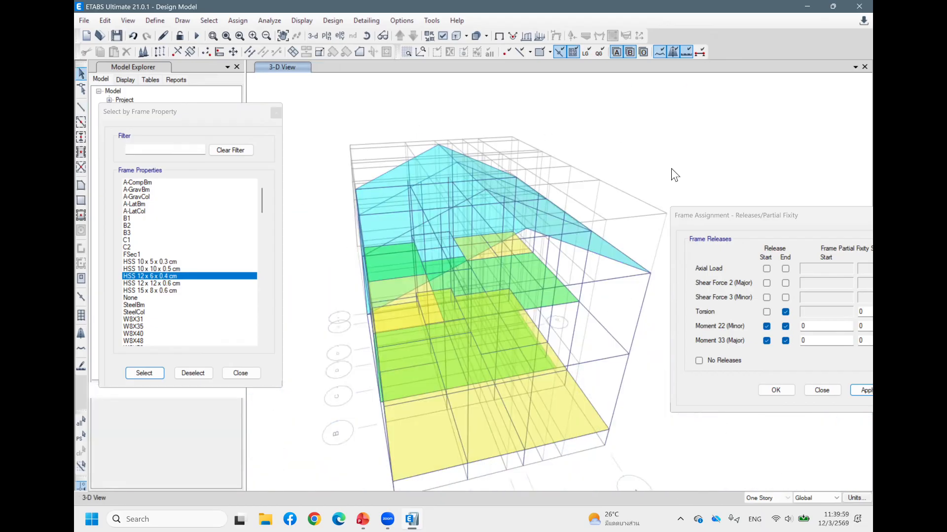
# Apply the Moment 22 and Moment 33 releases at both ends and Torsion at the end to the three new ridge members
pyautogui.keyDown('shift'); pyautogui.moveTo(586, 183); pyautogui.dragTo(460, 200, button='middle'); pyautogui.keyUp('shift')
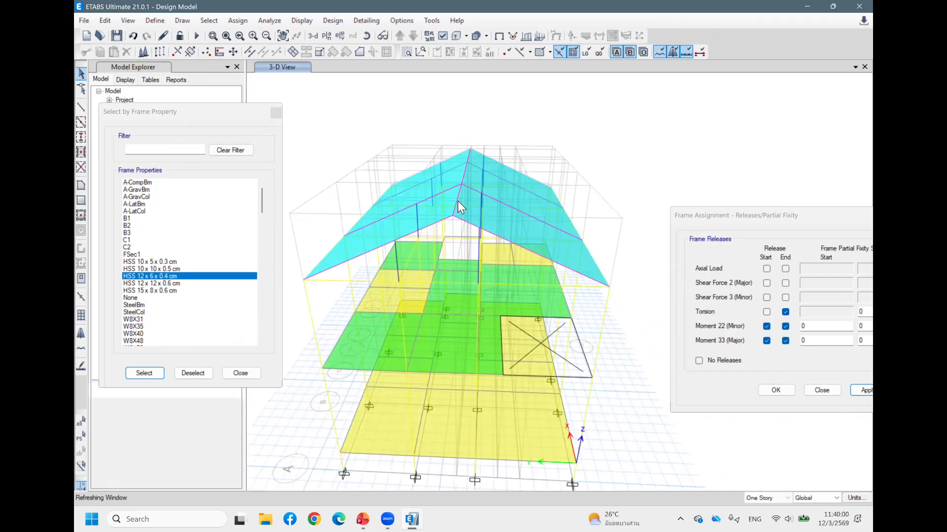
pyautogui.click(457, 200)
pyautogui.click(464, 171)
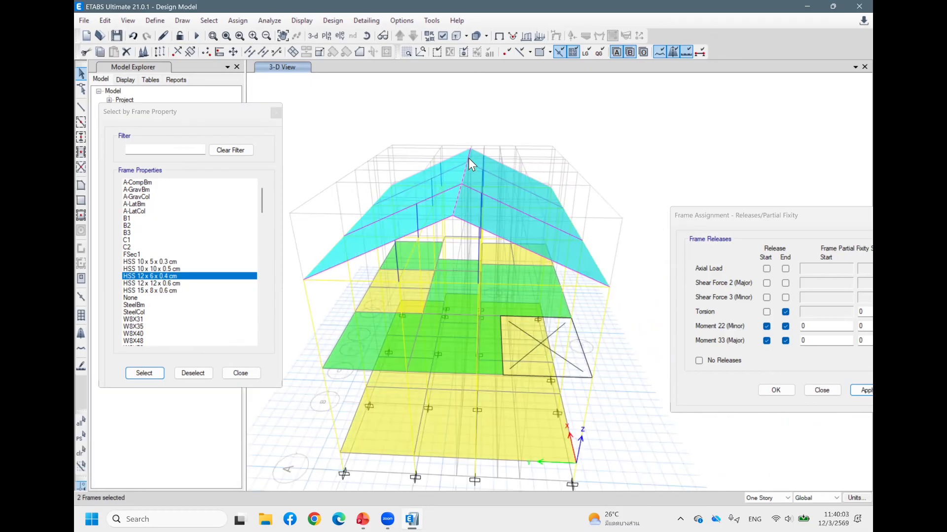
pyautogui.click(471, 156)
pyautogui.click(862, 390)
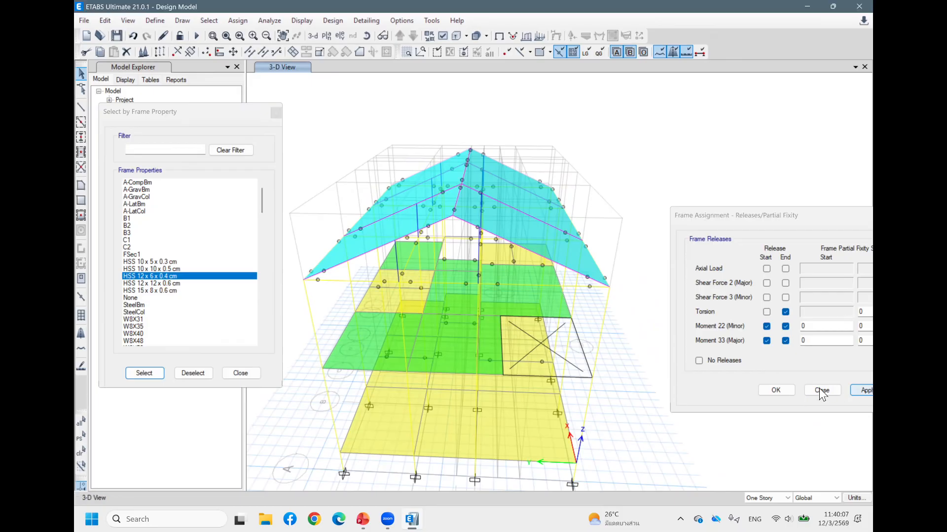
pyautogui.keyDown('shift'); pyautogui.moveTo(770, 325); pyautogui.dragTo(222, 370, button='middle'); pyautogui.keyUp('shift')
pyautogui.click(244, 375)
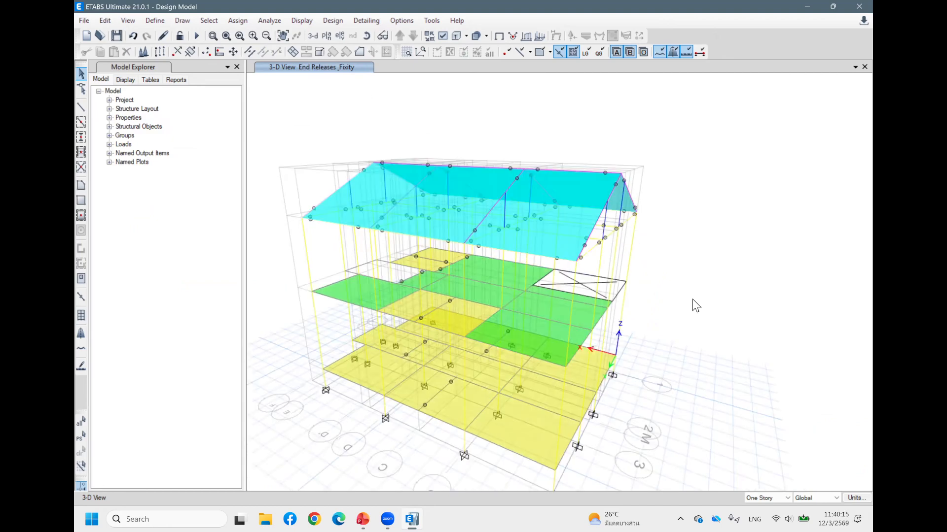
# Clear the display of the frame end release assignments from the 3-D view
pyautogui.scroll(-3, 693, 299)
pyautogui.scroll(2, 707, 324)
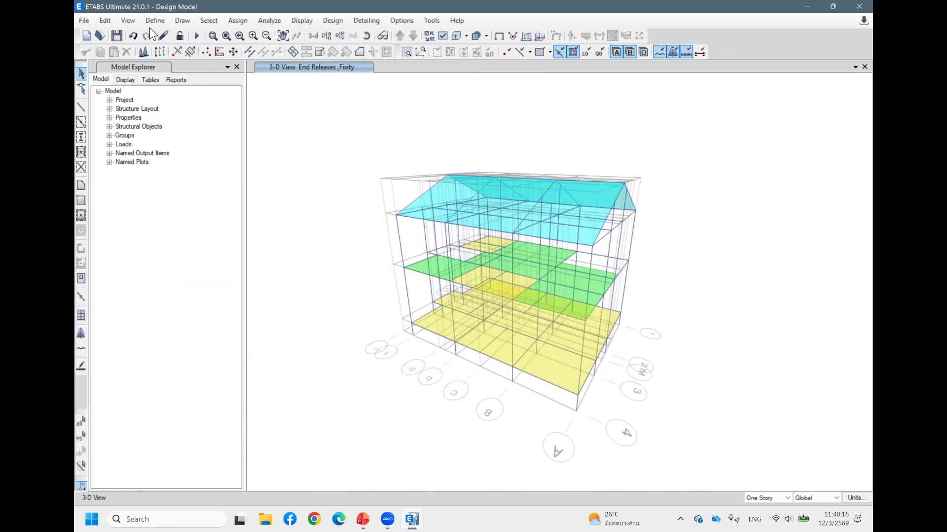
pyautogui.click(238, 20)
pyautogui.click(276, 238)
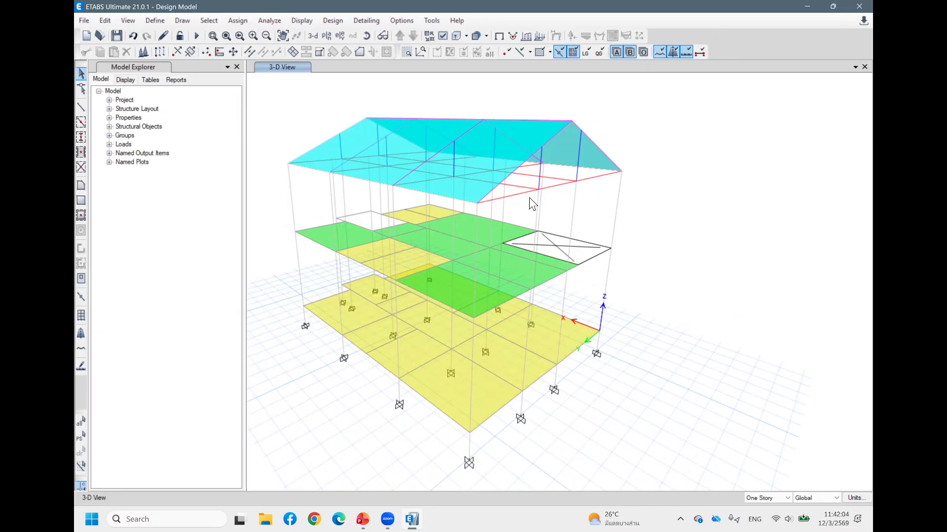
# Open the 1st Floor plan view and move up to the 2nd Floor plan at Z 400
pyautogui.click(329, 36)
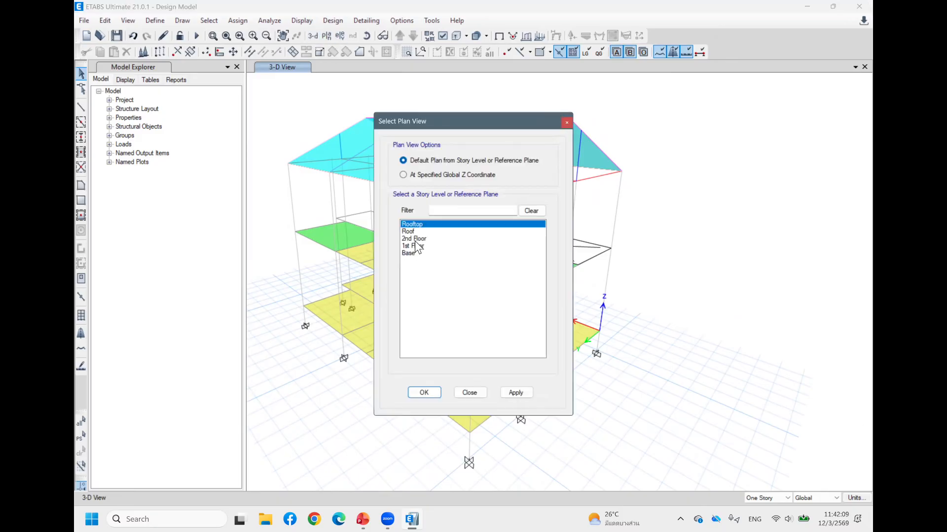
pyautogui.click(418, 246)
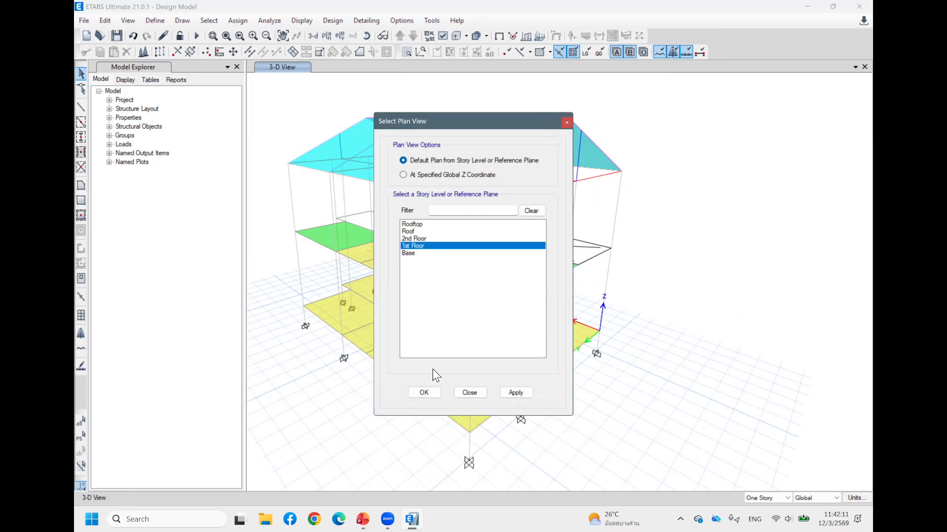
pyautogui.click(427, 392)
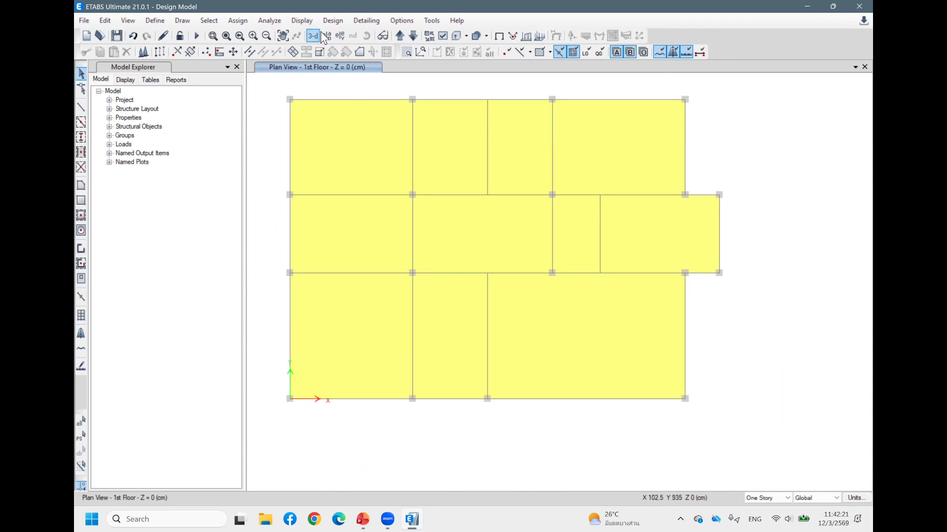
pyautogui.click(400, 36)
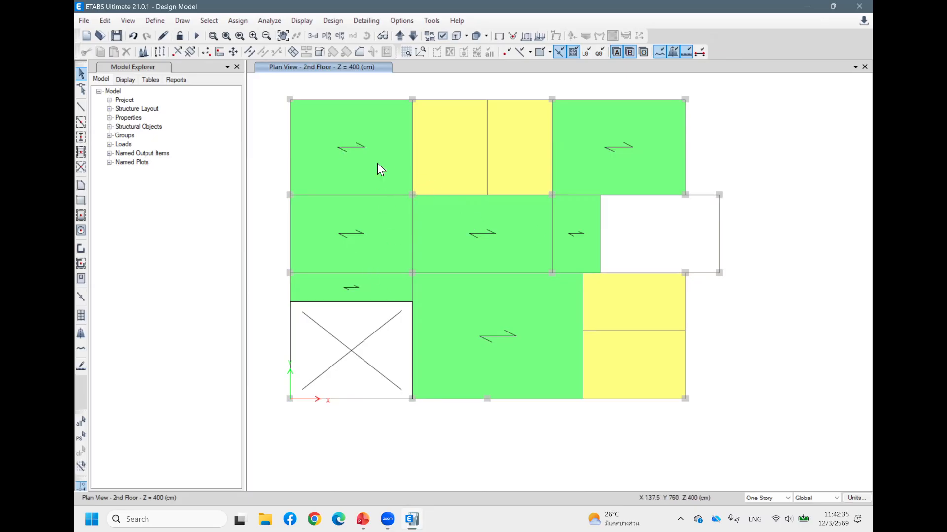
# Set the Local Axis 2 Angle of the plank slab at the upper-left corner of the 2nd Floor plan to 90 degrees
pyautogui.click(365, 155)
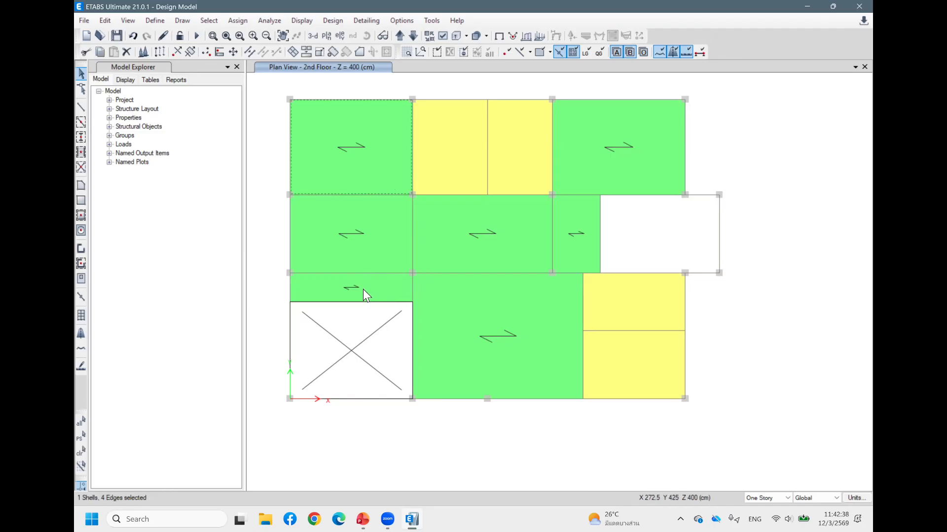
pyautogui.click(377, 218)
pyautogui.click(368, 148)
pyautogui.click(365, 220)
pyautogui.click(377, 146)
pyautogui.rightClick(381, 145)
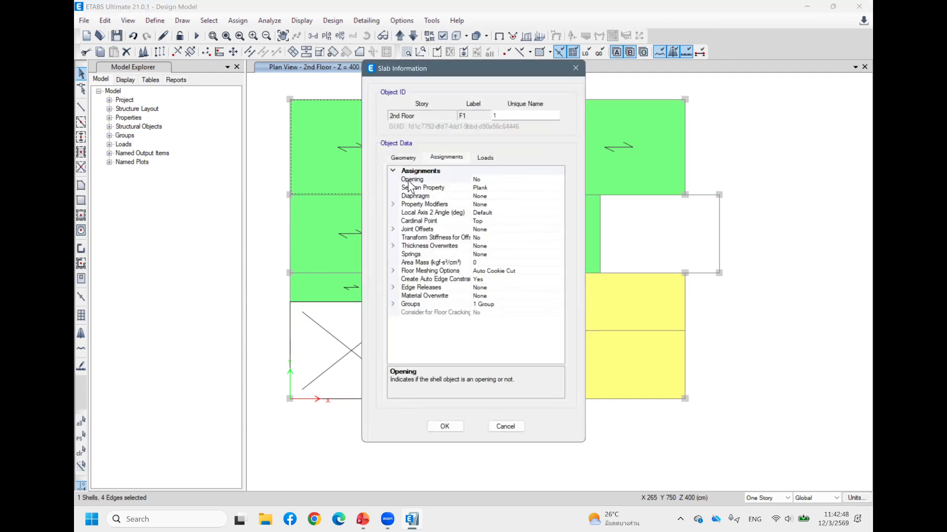
pyautogui.click(521, 212)
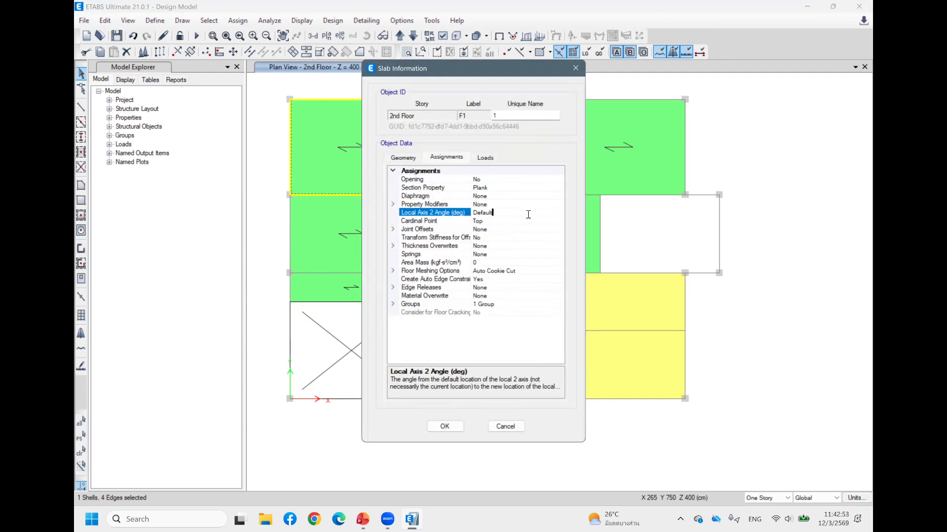
pyautogui.click(460, 213)
pyautogui.write('90')
pyautogui.click(444, 426)
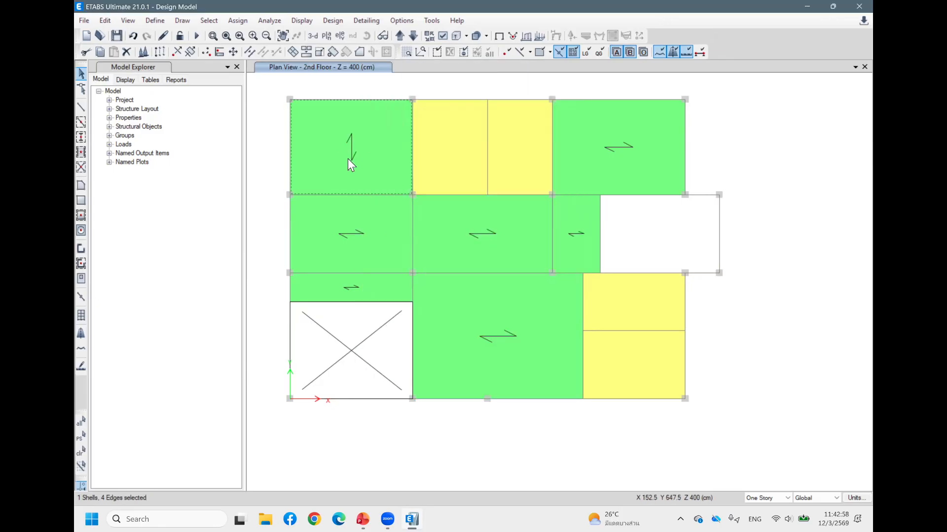
# Set the Local Axis 2 Angle of the plank slab directly below the upper-left corner slab to 90 degrees
pyautogui.click(380, 241)
pyautogui.rightClick(378, 230)
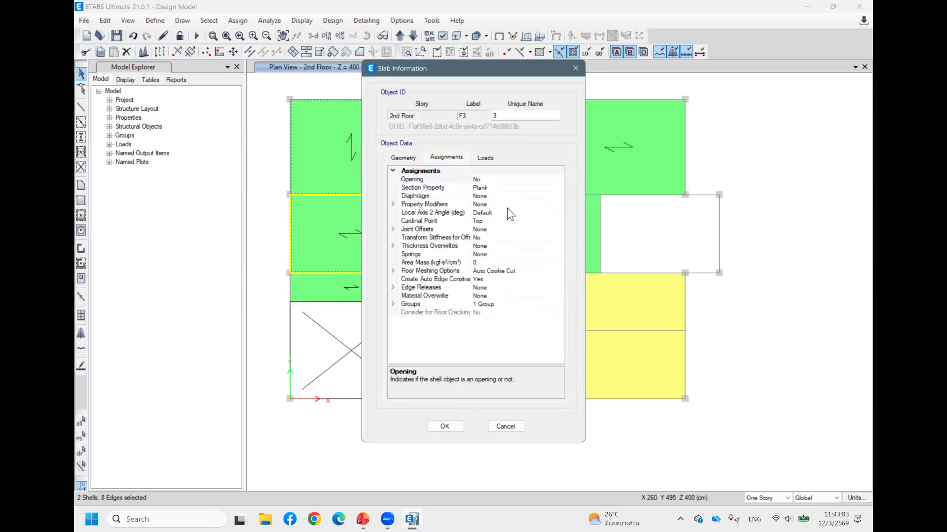
pyautogui.click(430, 215)
pyautogui.write('90')
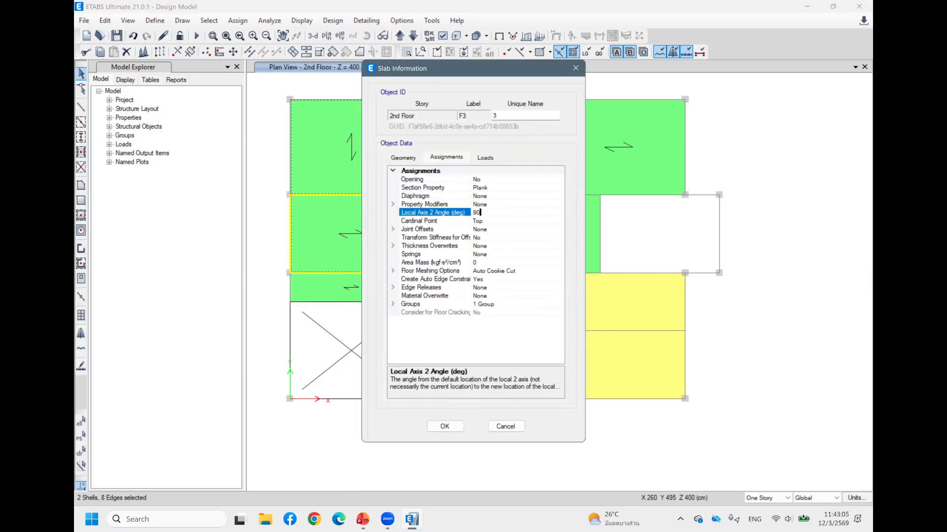
pyautogui.click(433, 424)
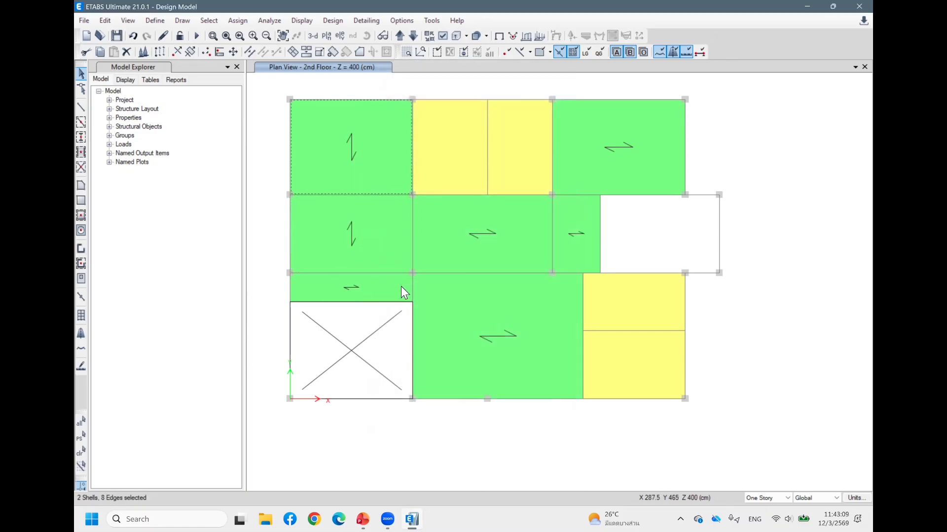
# Set the Local Axis 2 Angle of the middle plank slab in the plan's central row to 90 degrees
pyautogui.click(328, 293)
pyautogui.click(463, 241)
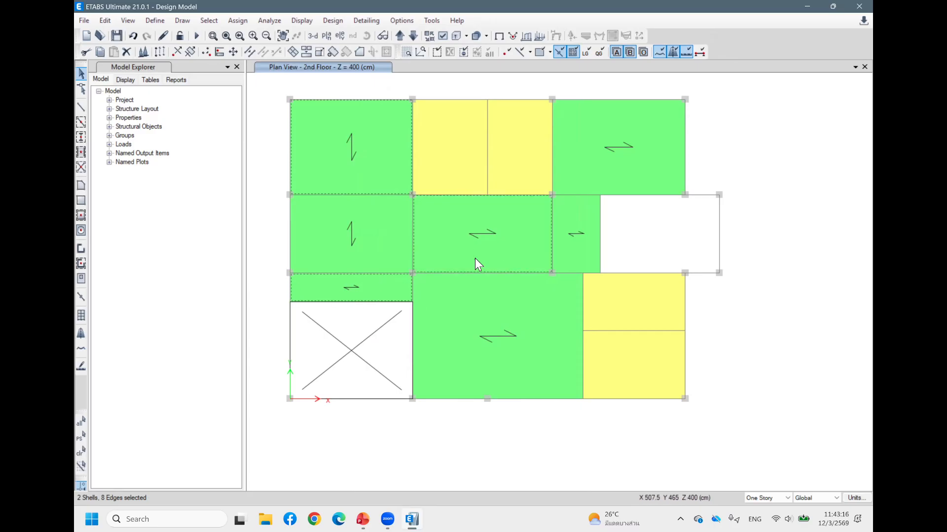
pyautogui.rightClick(504, 250)
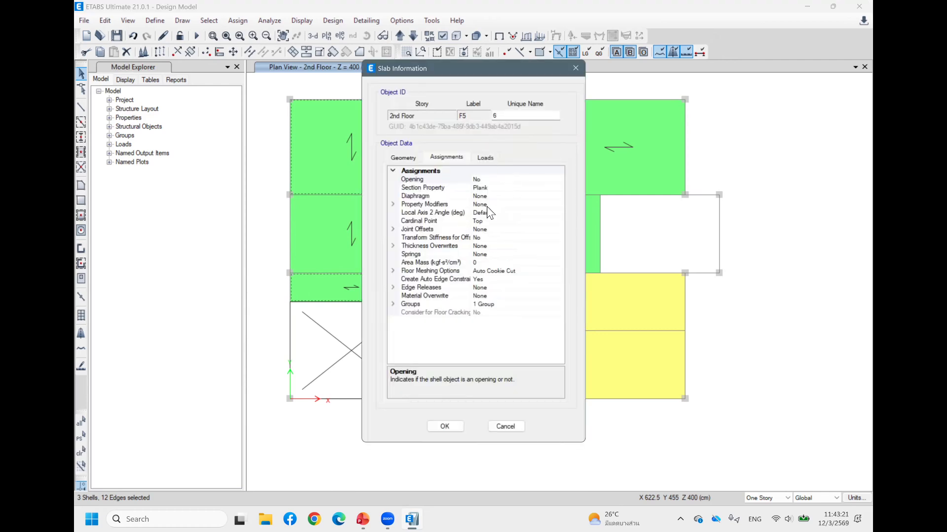
pyautogui.click(498, 213)
pyautogui.write('90')
pyautogui.click(456, 433)
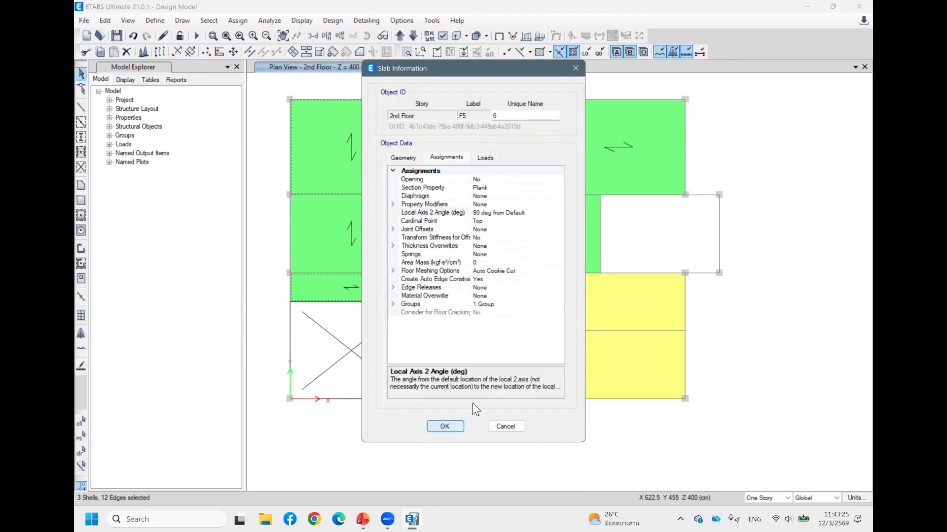
# Set the Local Axis 2 Angle of the narrow plank slab beside the empty bay in the central row to 90 degrees
pyautogui.click(578, 235)
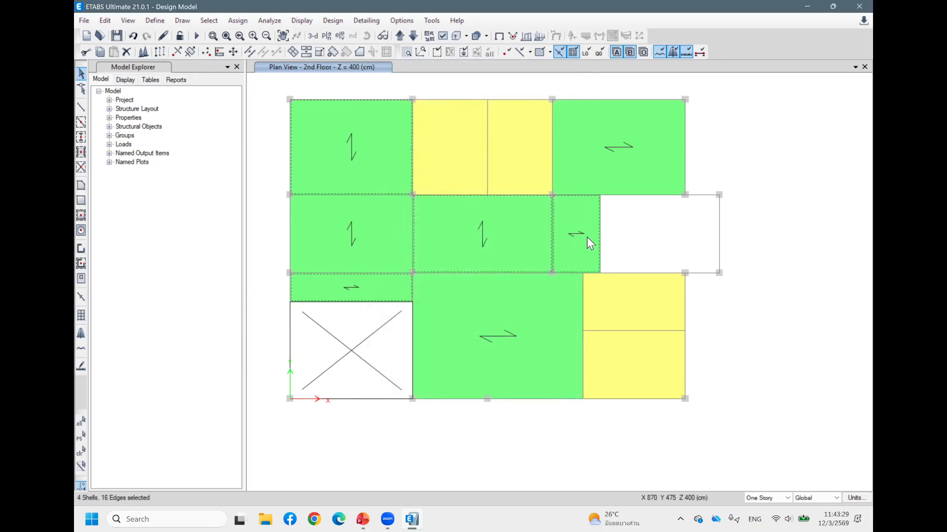
pyautogui.rightClick(586, 237)
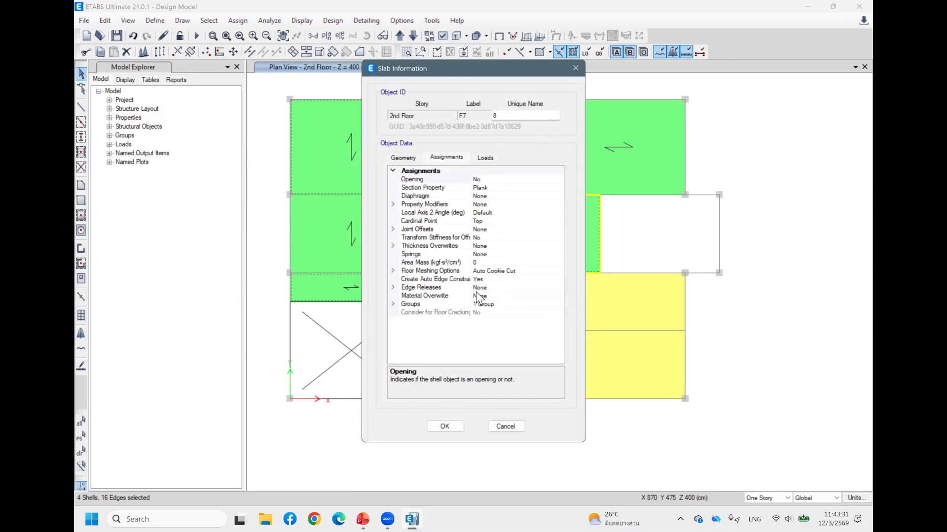
pyautogui.click(505, 217)
pyautogui.click(507, 213)
pyautogui.write('90')
pyautogui.click(445, 427)
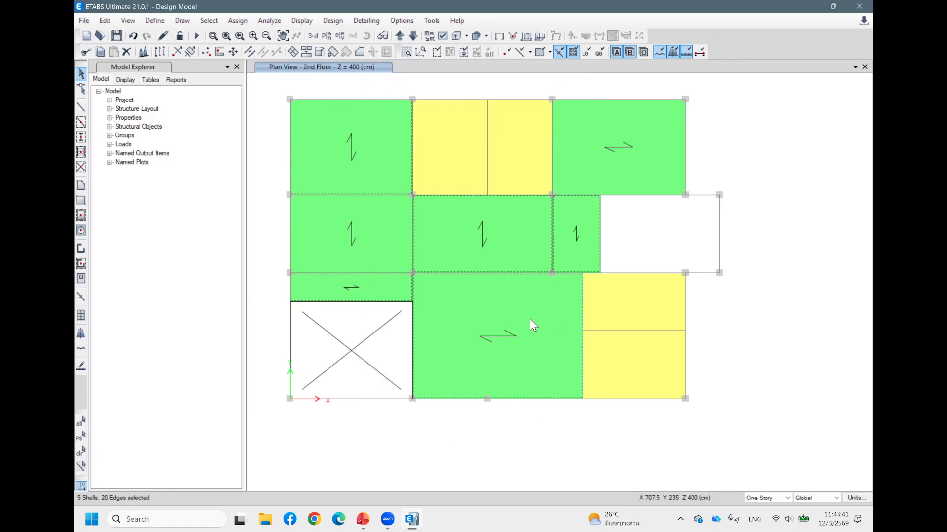
# Set the Local Axis 2 Angle of the large plank slab beside the floor opening on the 2nd Floor to 90 degrees
pyautogui.rightClick(531, 274)
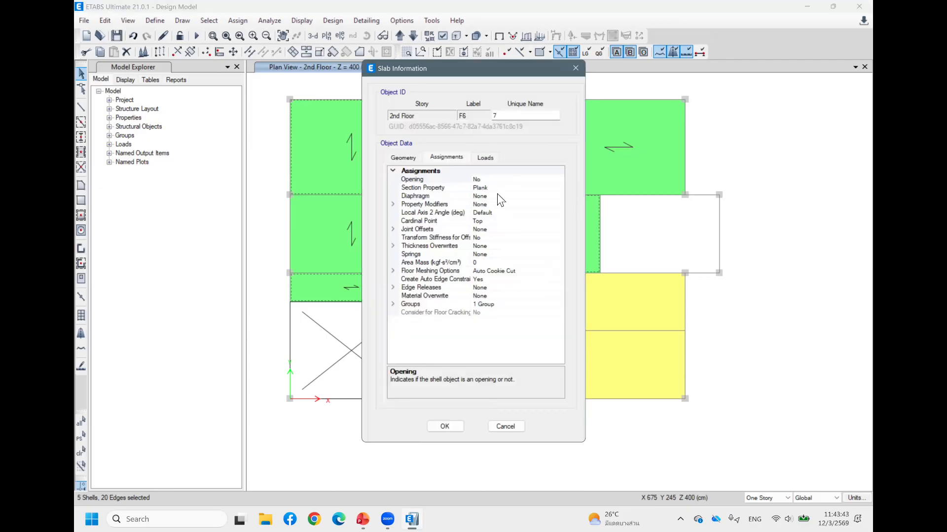
pyautogui.click(451, 213)
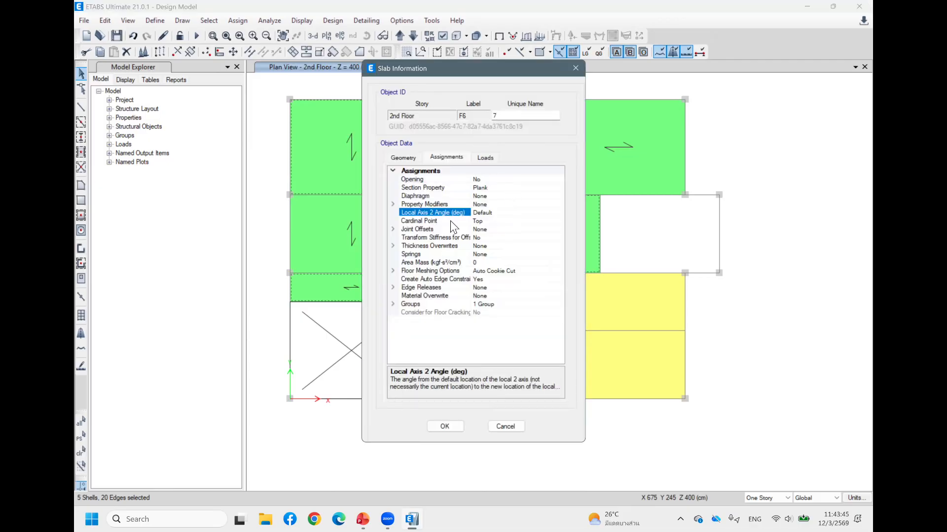
pyautogui.write('90')
pyautogui.click(437, 431)
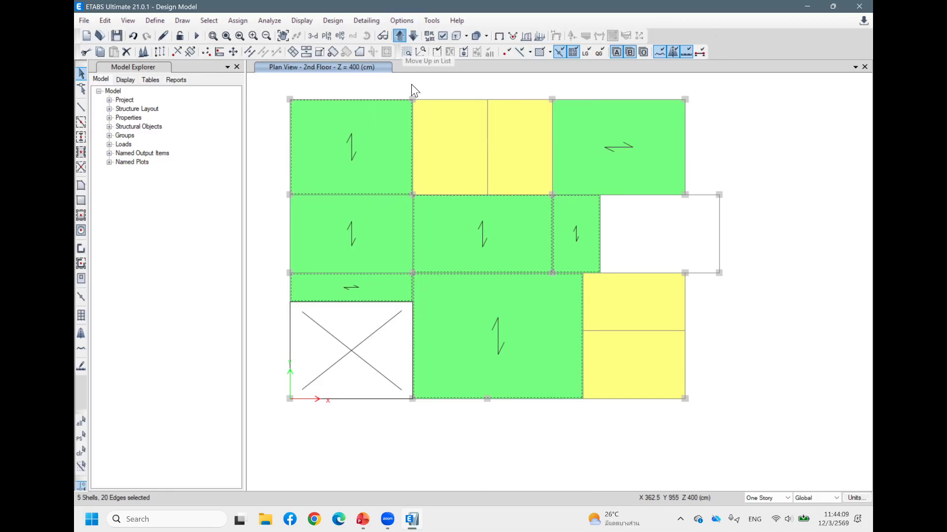
# Show the building in 3D and save the model on the Desktop under the file name Design Model
pyautogui.click(401, 37)
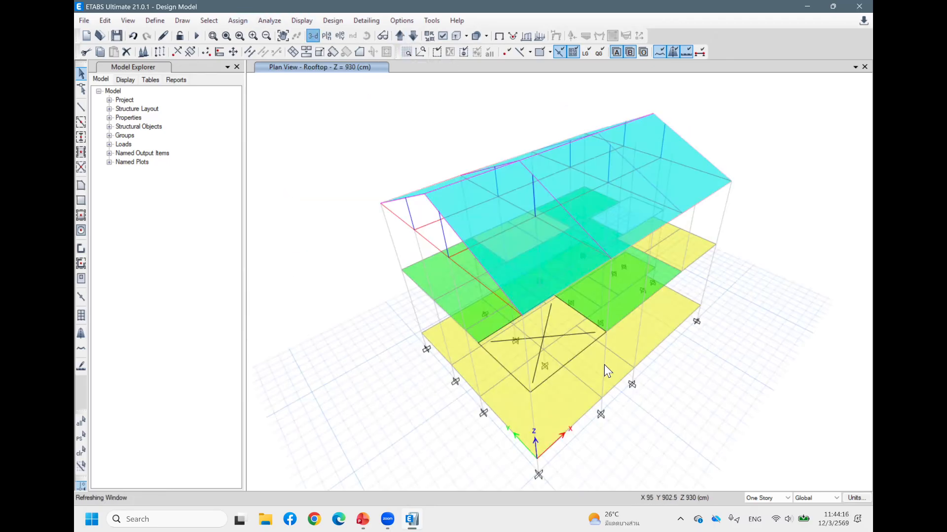
pyautogui.keyDown('shift'); pyautogui.moveTo(730, 352); pyautogui.dragTo(697, 351, button='middle'); pyautogui.keyUp('shift')
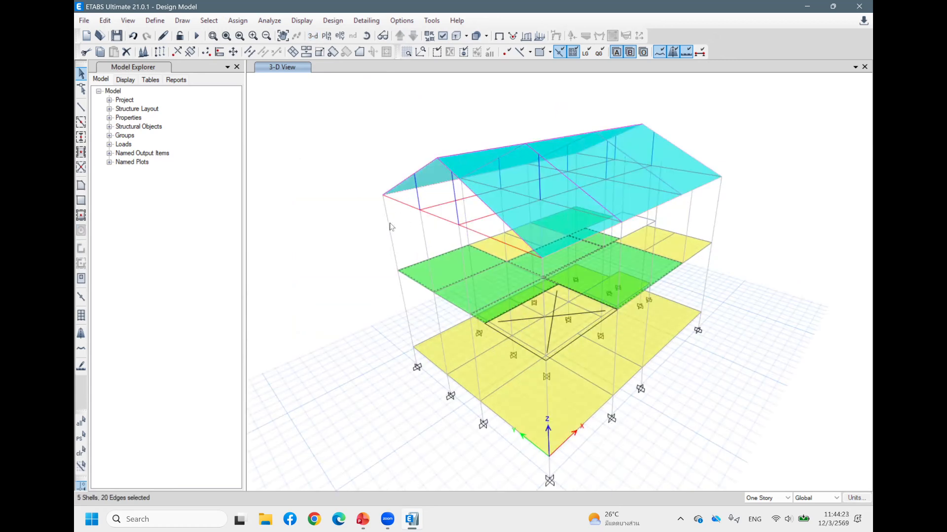
pyautogui.click(163, 35)
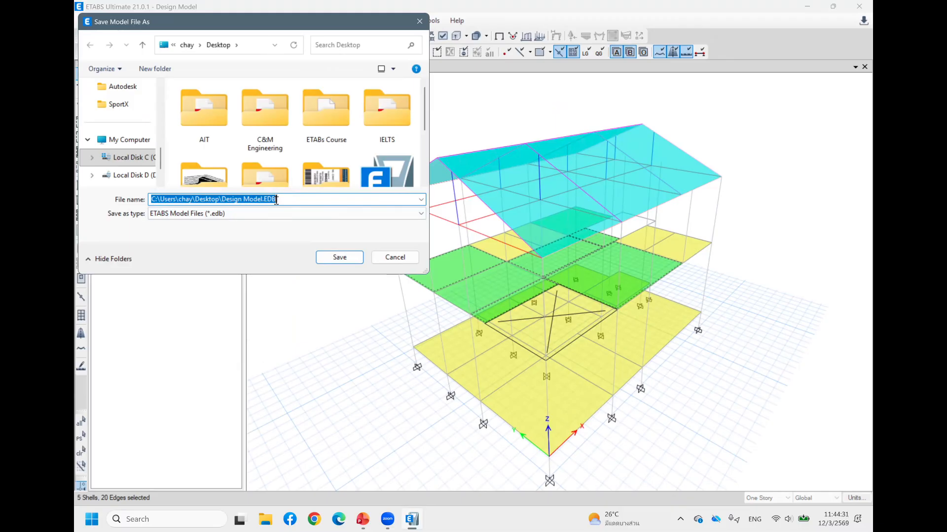
pyautogui.write('De')
pyautogui.press('BackSpace')
pyautogui.press('BackSpace')
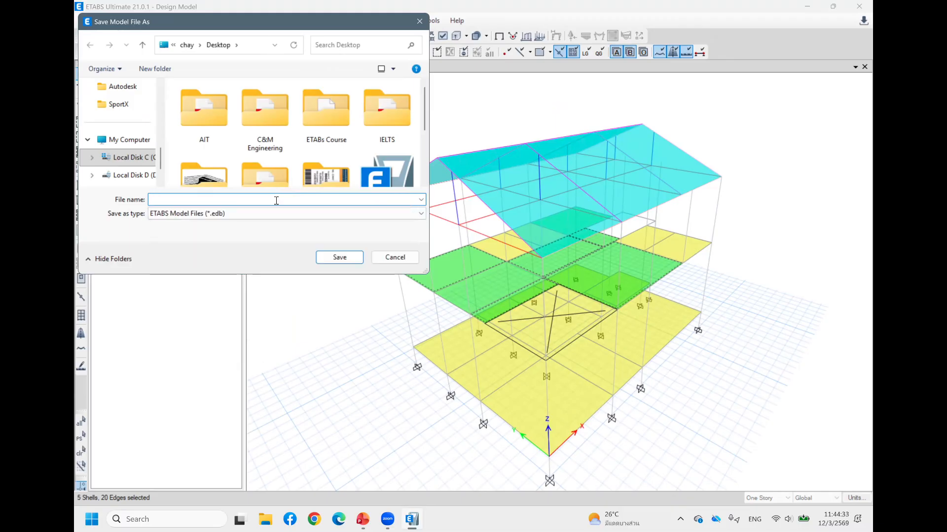
pyautogui.write('Design ')
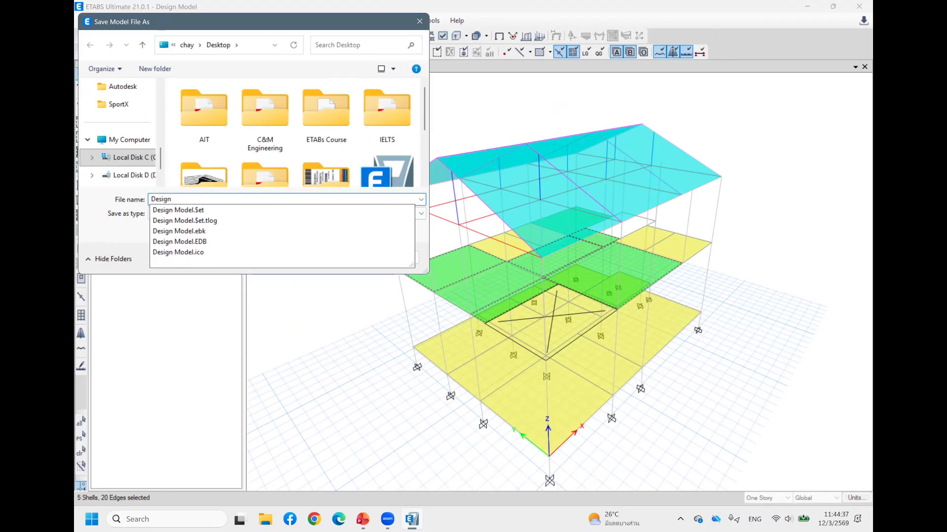
pyautogui.write('Me')
pyautogui.write('del')
pyautogui.click(276, 201)
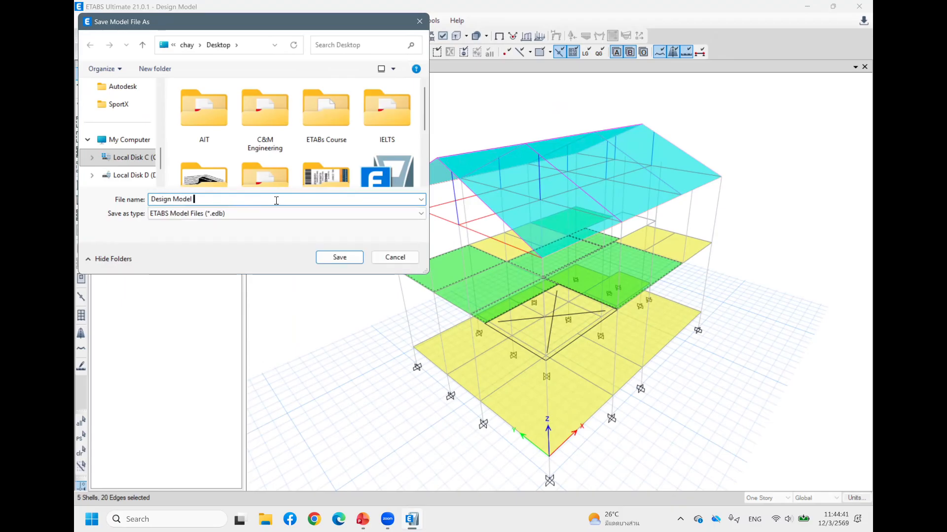
pyautogui.click(347, 257)
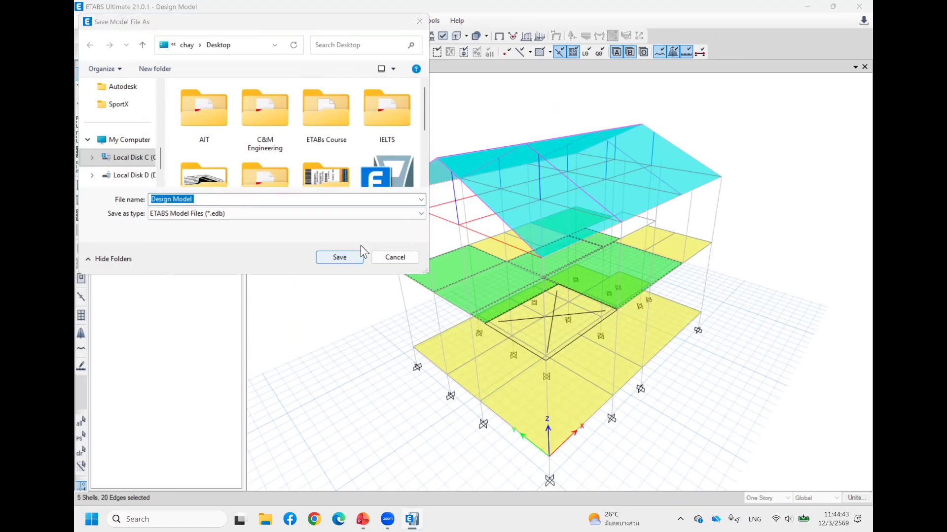
pyautogui.click(496, 258)
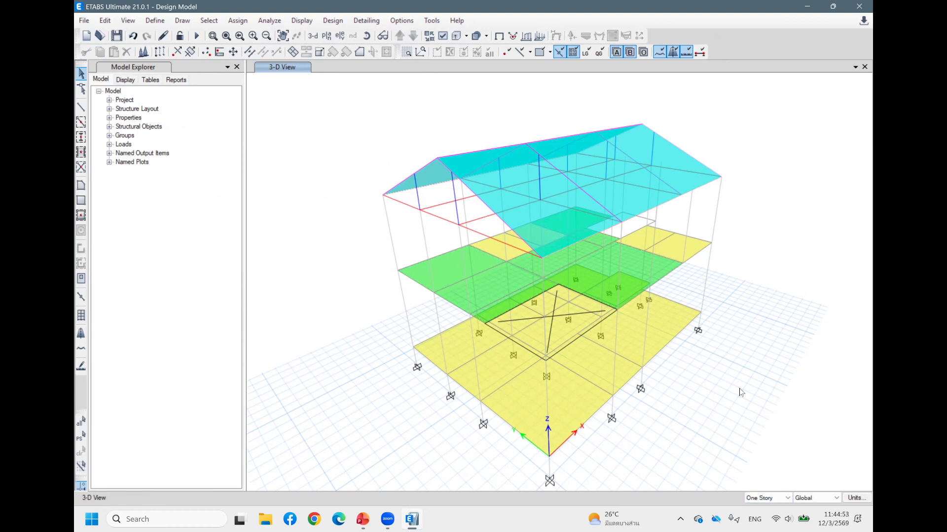
# Examine the 3D model from several sides, including the projecting 1st Floor bay and its columns up close
pyautogui.keyDown('shift'); pyautogui.moveTo(788, 376); pyautogui.dragTo(757, 347, button='middle'); pyautogui.keyUp('shift')
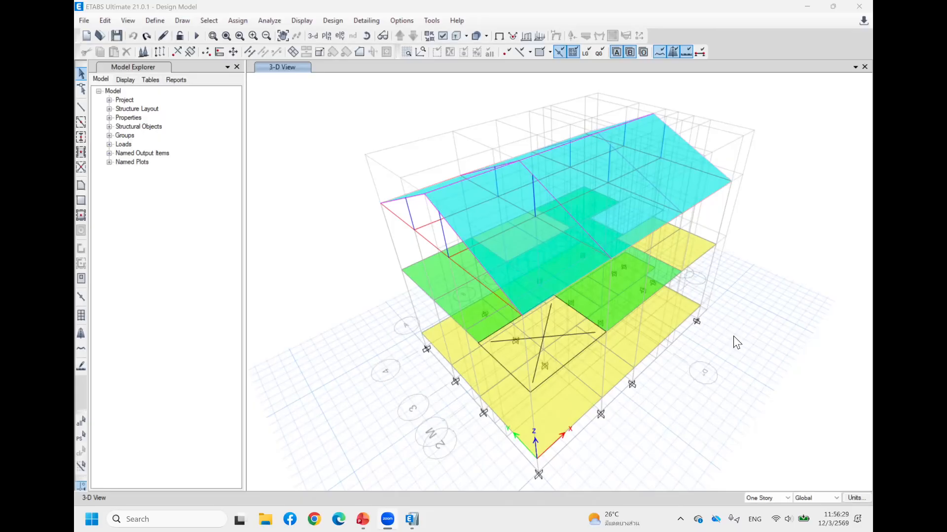
pyautogui.click(721, 323)
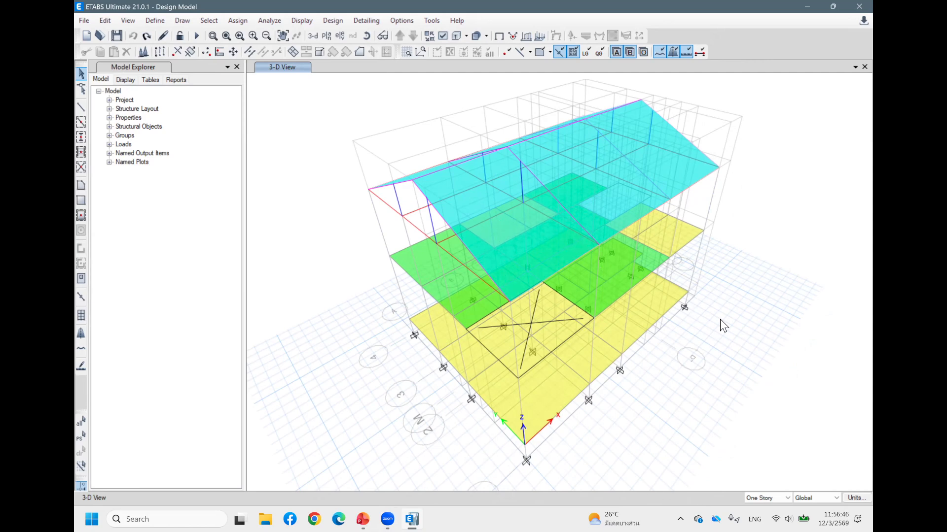
pyautogui.keyDown('shift'); pyautogui.moveTo(819, 233); pyautogui.dragTo(829, 248, button='middle'); pyautogui.keyUp('shift')
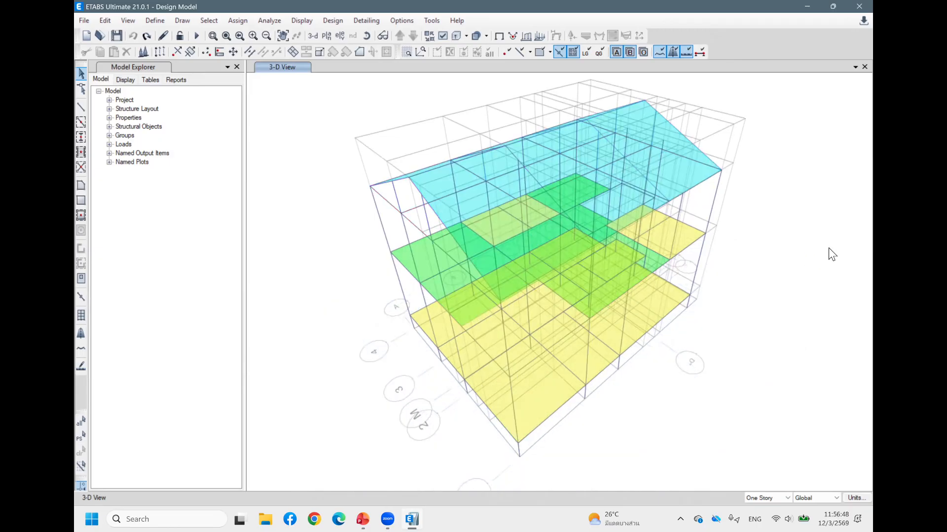
pyautogui.keyDown('shift'); pyautogui.moveTo(830, 286); pyautogui.dragTo(701, 223, button='middle'); pyautogui.keyUp('shift')
pyautogui.keyDown('shift'); pyautogui.moveTo(751, 246); pyautogui.dragTo(759, 222, button='middle'); pyautogui.keyUp('shift')
pyautogui.keyDown('shift'); pyautogui.moveTo(768, 290); pyautogui.dragTo(767, 325, button='middle'); pyautogui.keyUp('shift')
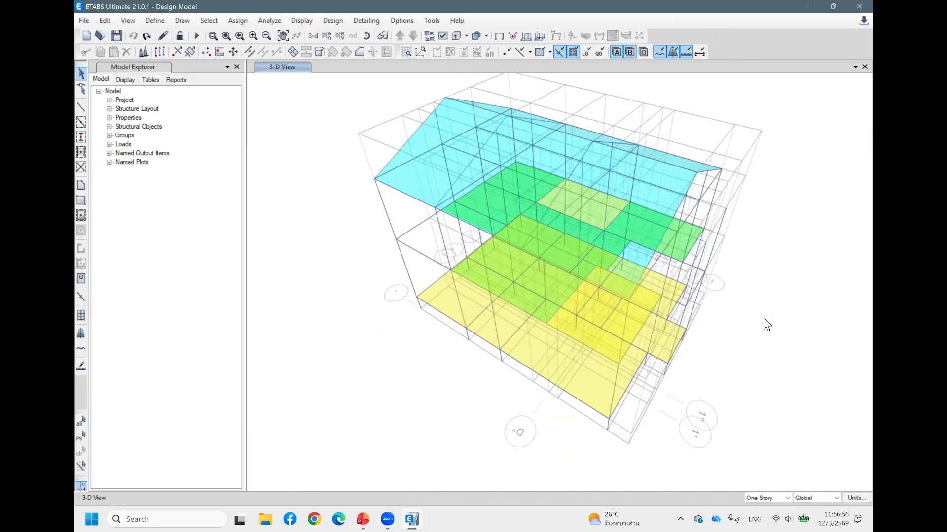
pyautogui.keyDown('shift'); pyautogui.moveTo(778, 288); pyautogui.dragTo(782, 253, button='middle'); pyautogui.keyUp('shift')
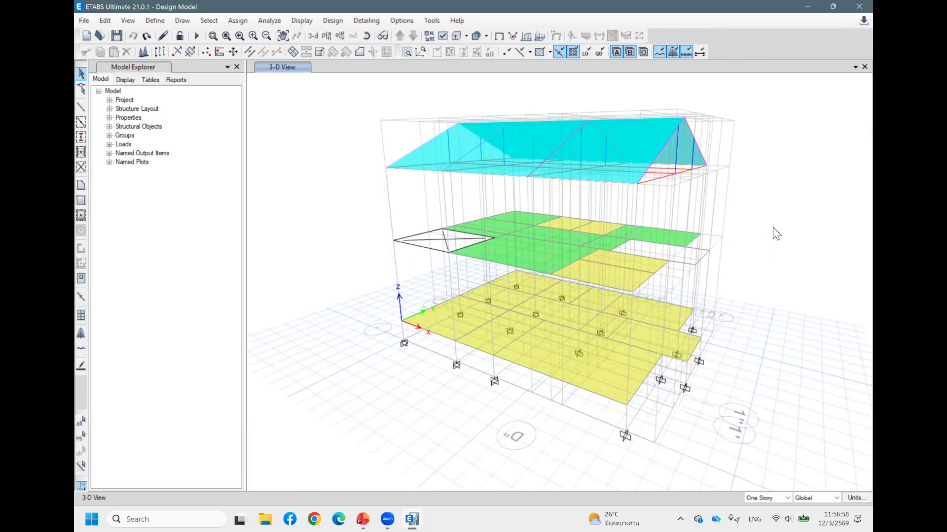
pyautogui.keyDown('shift'); pyautogui.moveTo(782, 217); pyautogui.dragTo(685, 380, button='middle'); pyautogui.keyUp('shift')
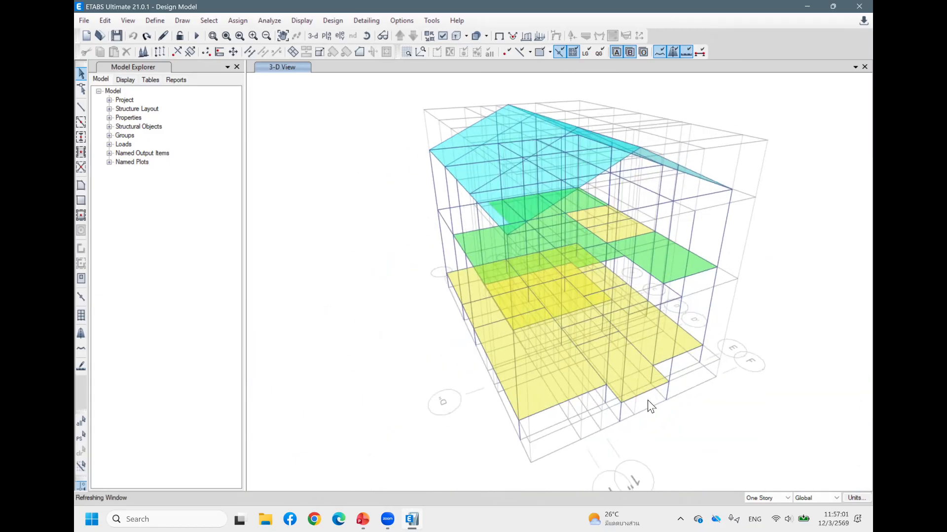
pyautogui.scroll(3, 647, 398)
pyautogui.scroll(2, 682, 369)
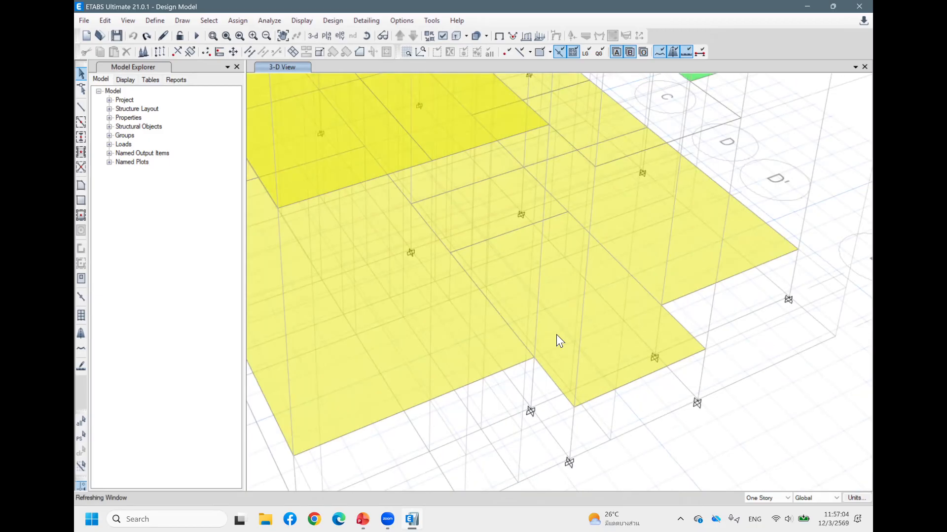
pyautogui.scroll(-5, 584, 348)
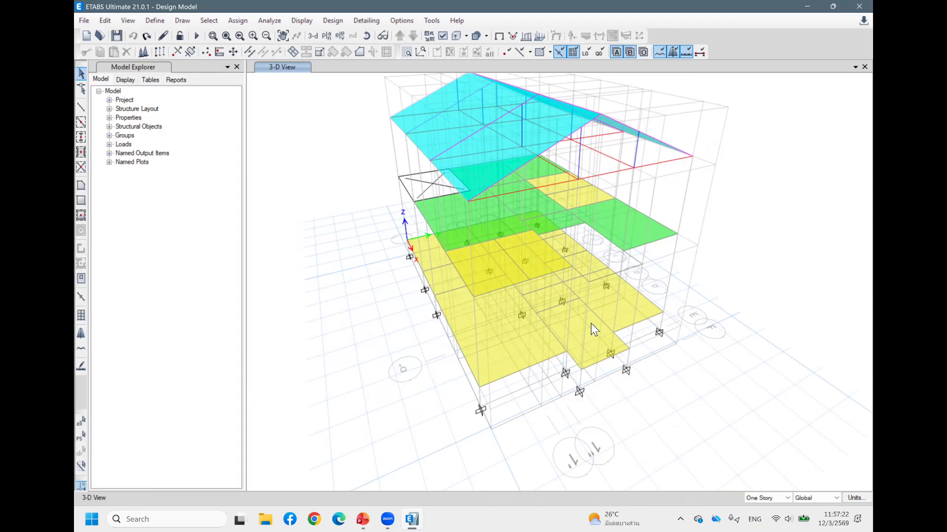
# Divide the two columns of the projecting bay on grid line F between 1st and 2nd Floor into 2 frame objects each
pyautogui.click(598, 365)
pyautogui.click(602, 360)
pyautogui.scroll(3, 588, 333)
pyautogui.scroll(2, 652, 335)
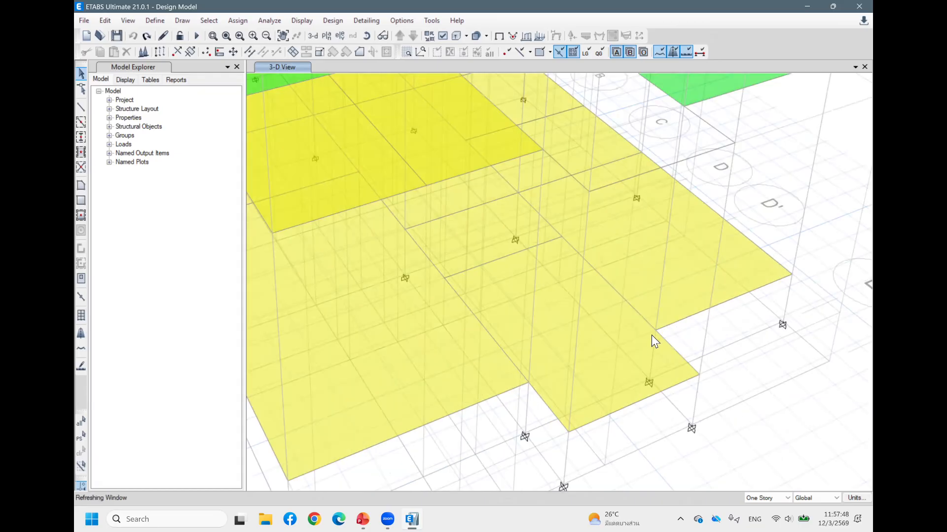
pyautogui.click(707, 326)
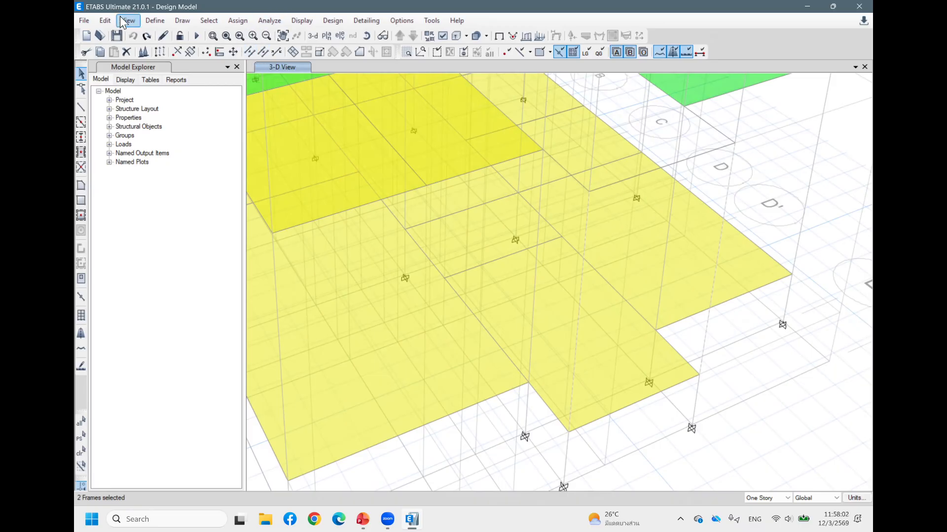
pyautogui.click(250, 52)
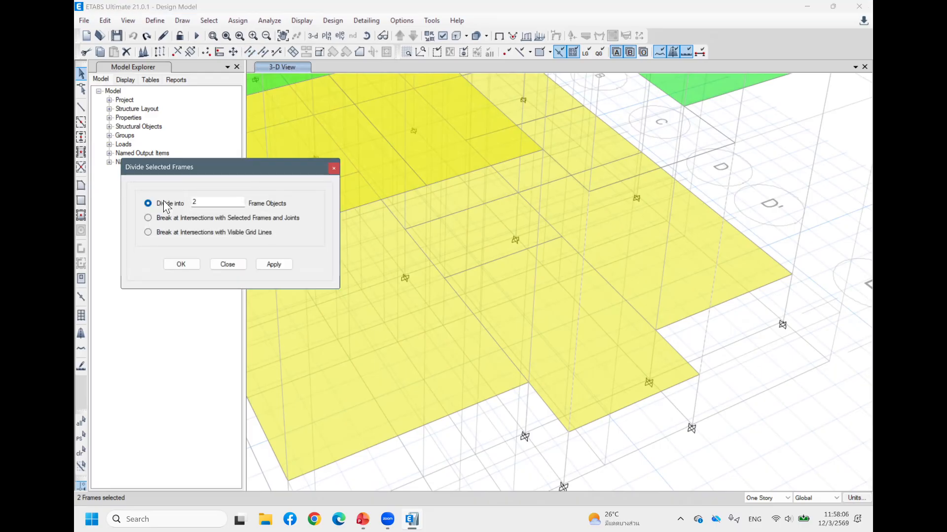
pyautogui.click(269, 264)
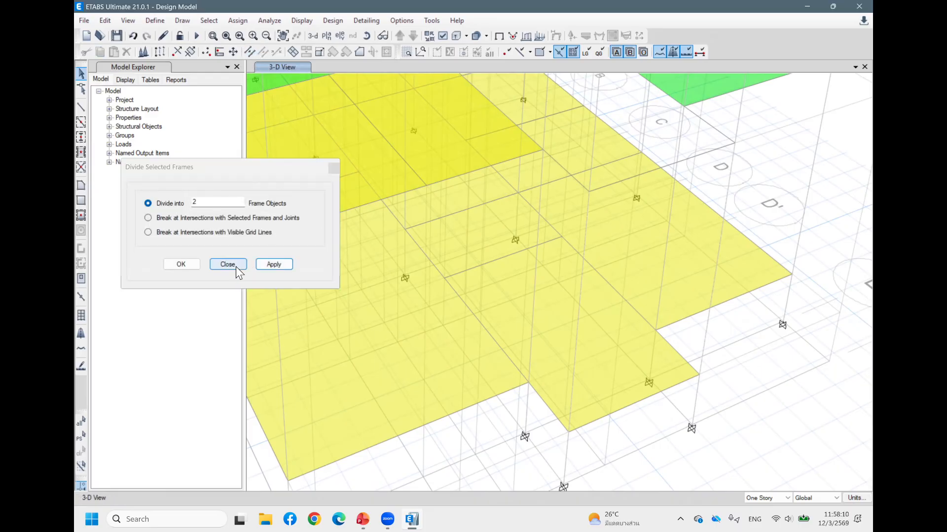
pyautogui.click(236, 265)
pyautogui.click(708, 317)
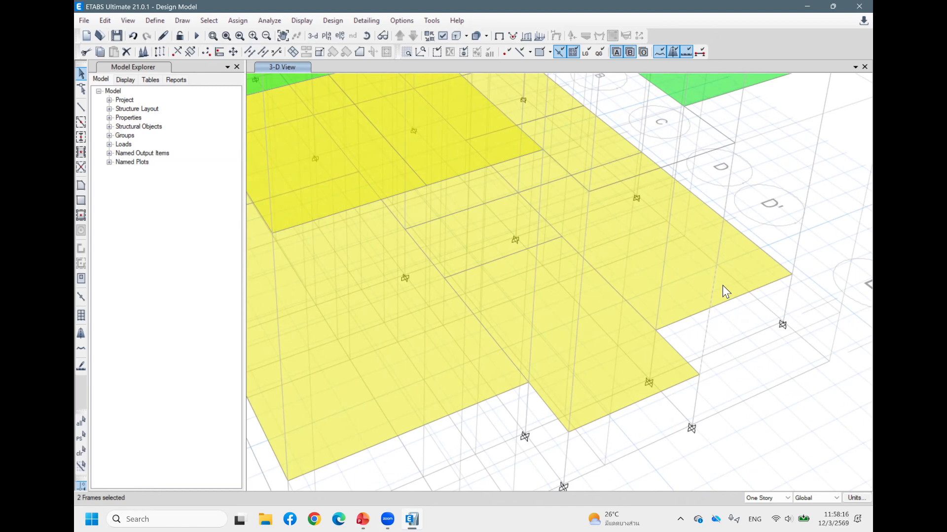
pyautogui.press('Delete')
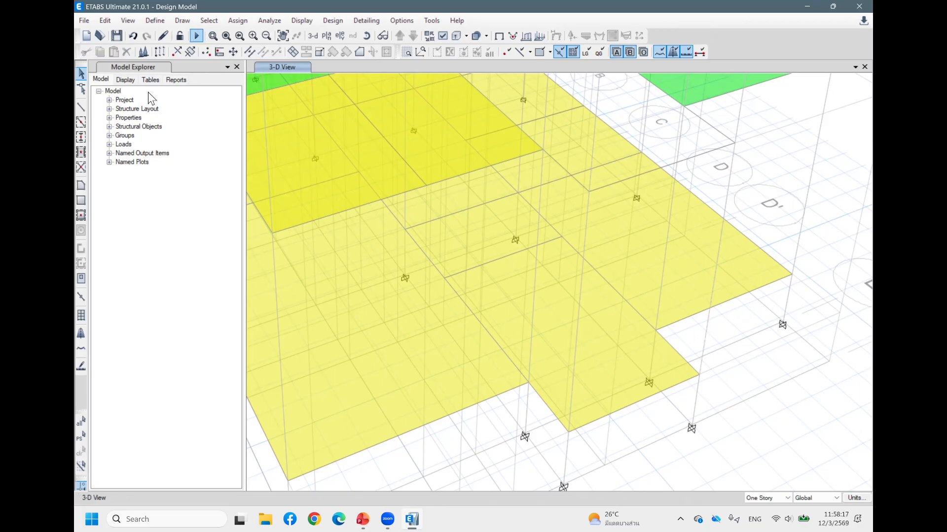
# Start drawing a beam with the frame section property set to B1
pyautogui.click(84, 109)
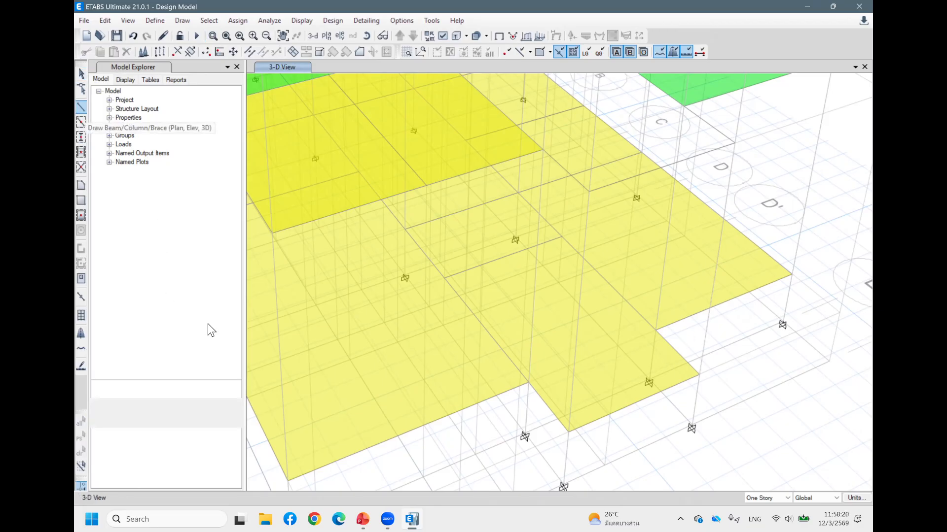
pyautogui.click(229, 413)
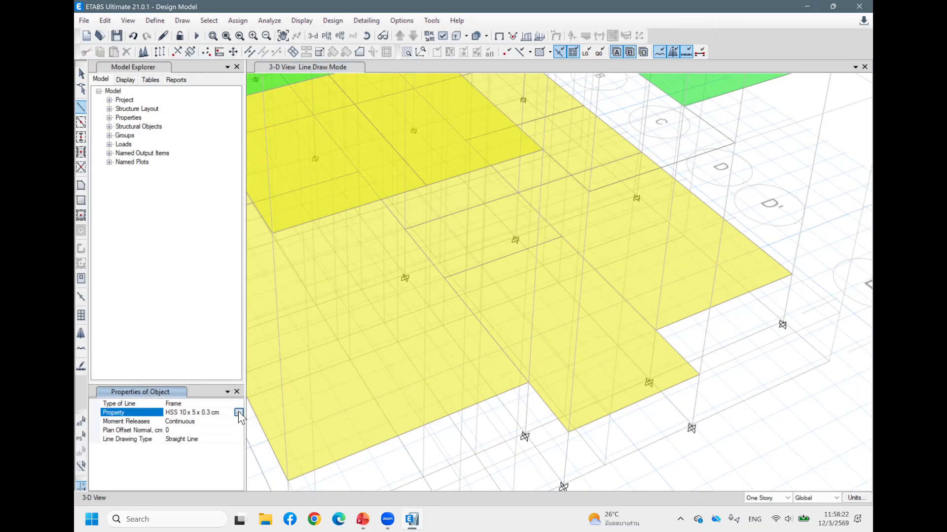
pyautogui.click(238, 412)
pyautogui.scroll(-1, 182, 452)
pyautogui.scroll(4, 182, 448)
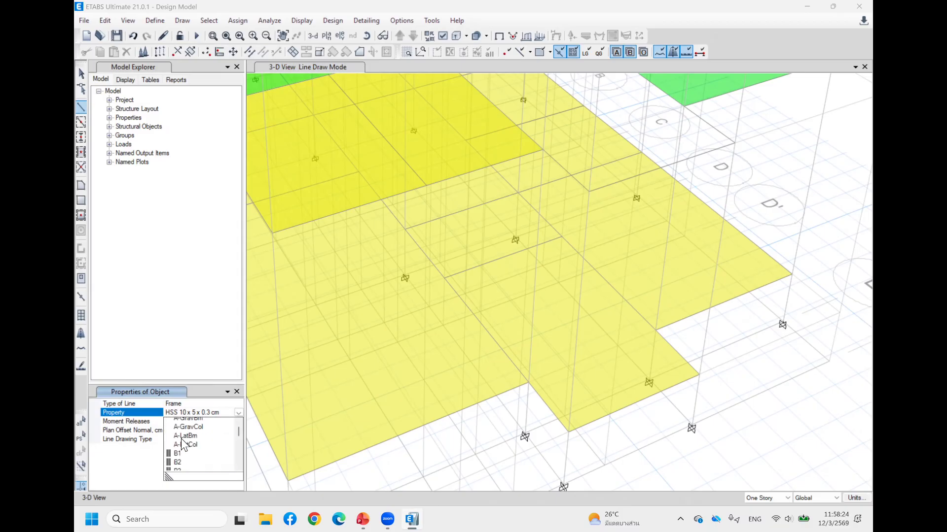
pyautogui.click(181, 459)
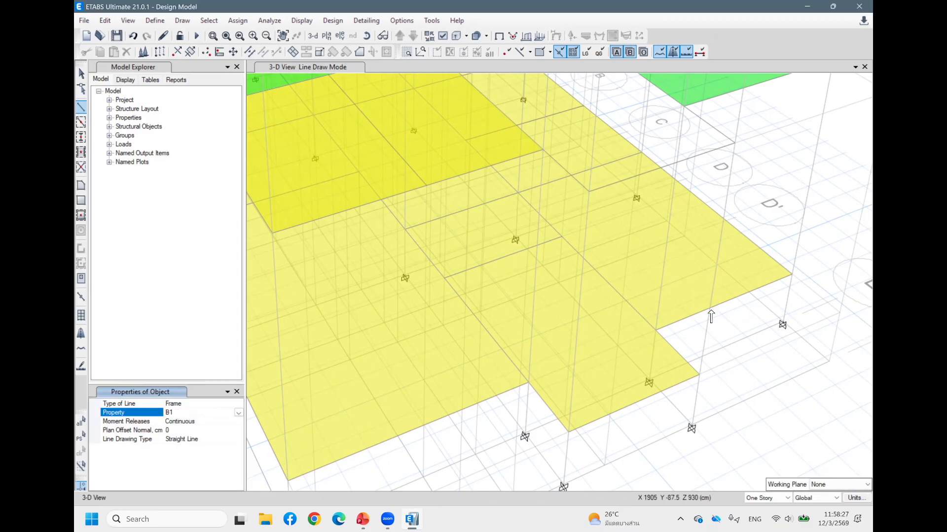
pyautogui.click(715, 268)
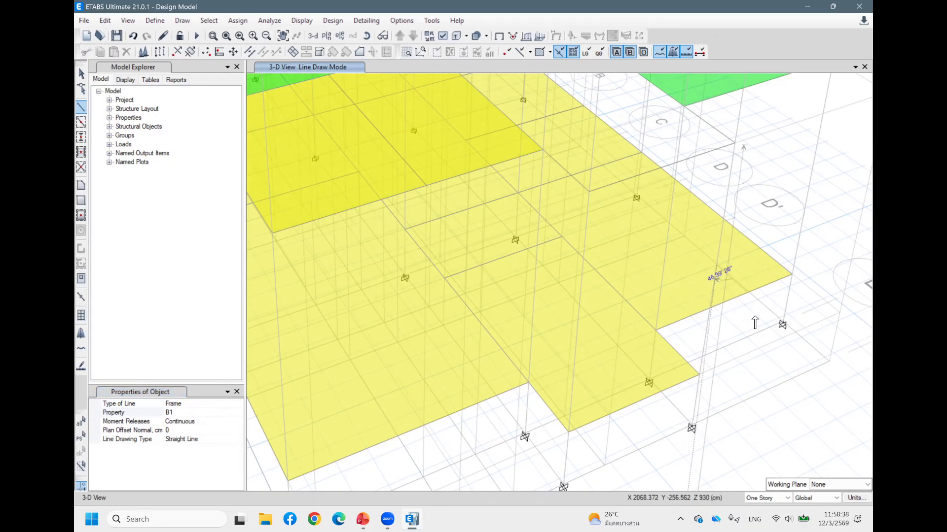
pyautogui.scroll(-4, 751, 323)
pyautogui.press('Escape')
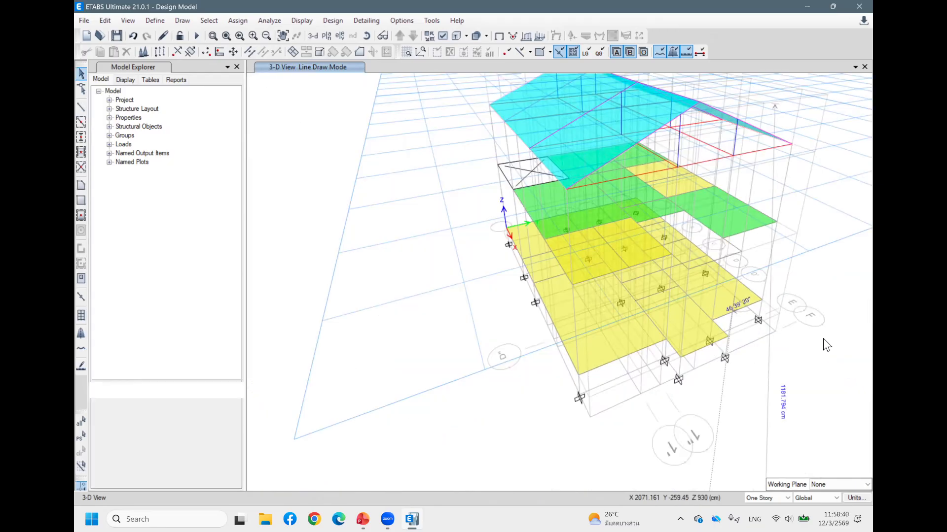
# Draw a B1 beam in elevation F between the two columns, midway between 1st and 2nd Floor at Z 200 cm
pyautogui.click(340, 36)
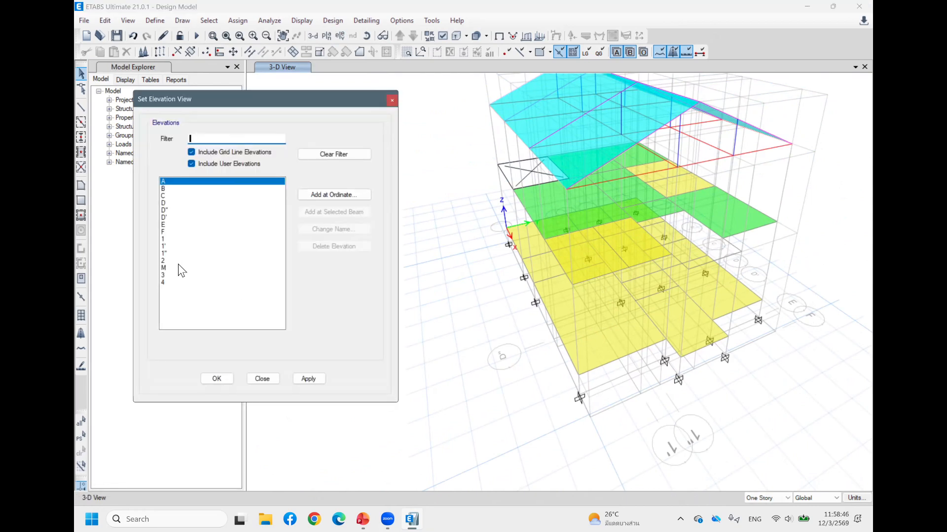
pyautogui.click(180, 231)
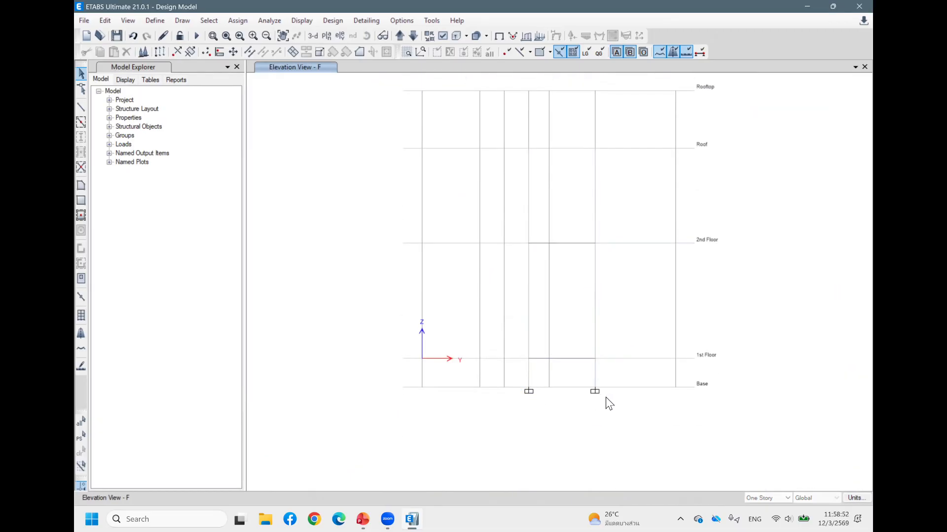
pyautogui.click(81, 106)
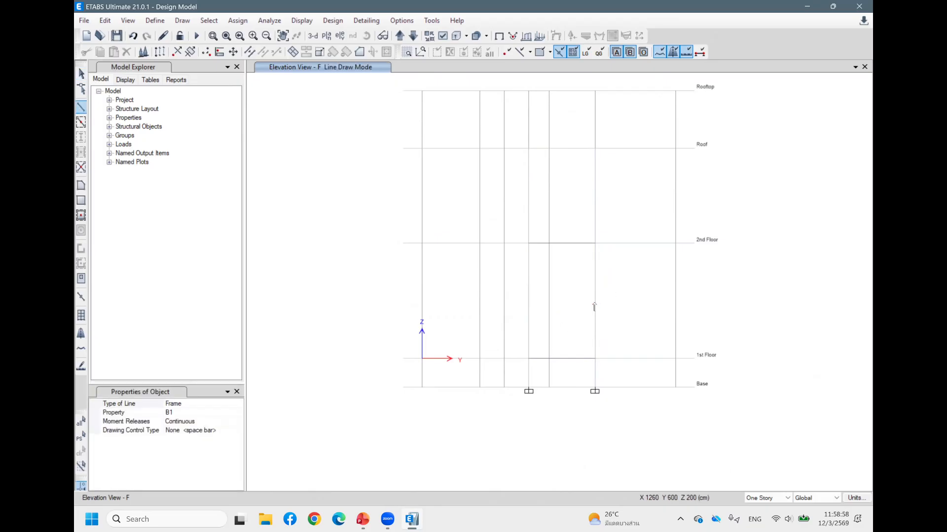
pyautogui.click(527, 302)
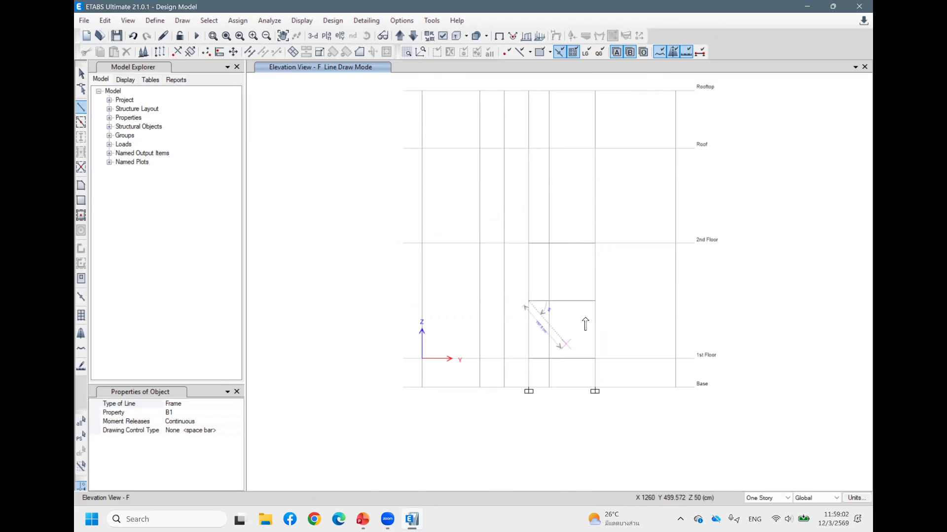
# Release end torsion and moments 22 and 33 at both ends of the intermediate B1 beam on grid F
pyautogui.press('Escape')
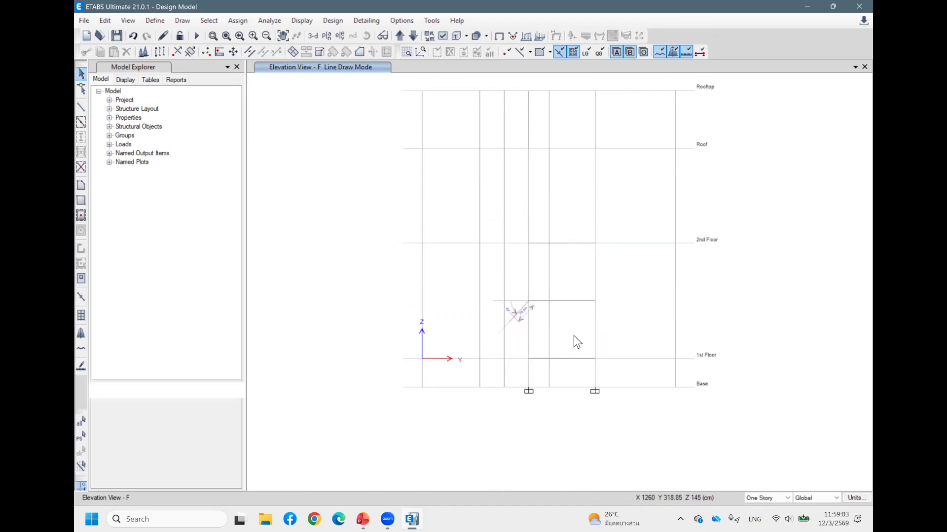
pyautogui.click(572, 301)
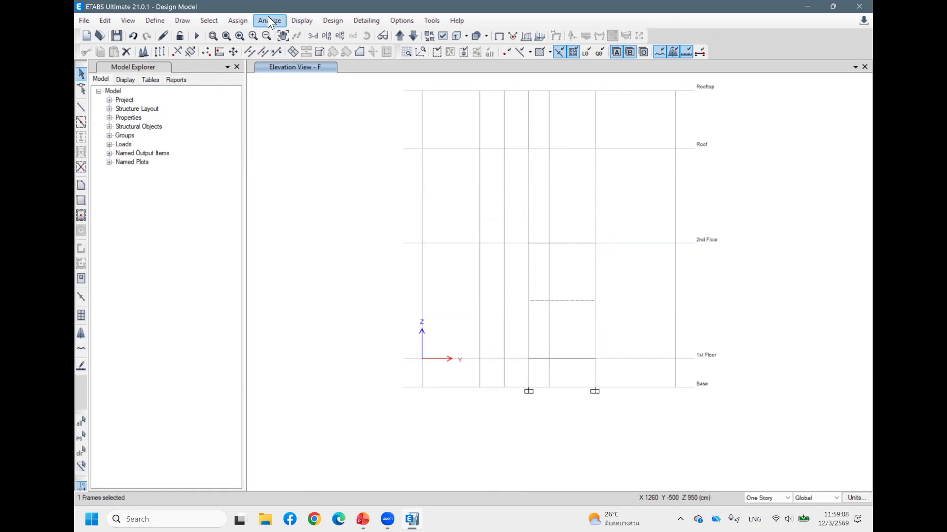
pyautogui.click(239, 22)
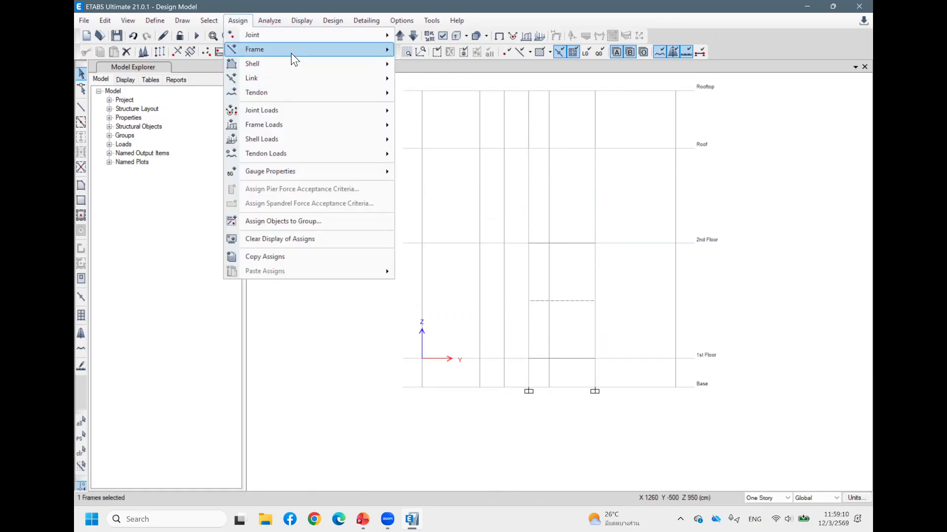
pyautogui.moveTo(291, 49)
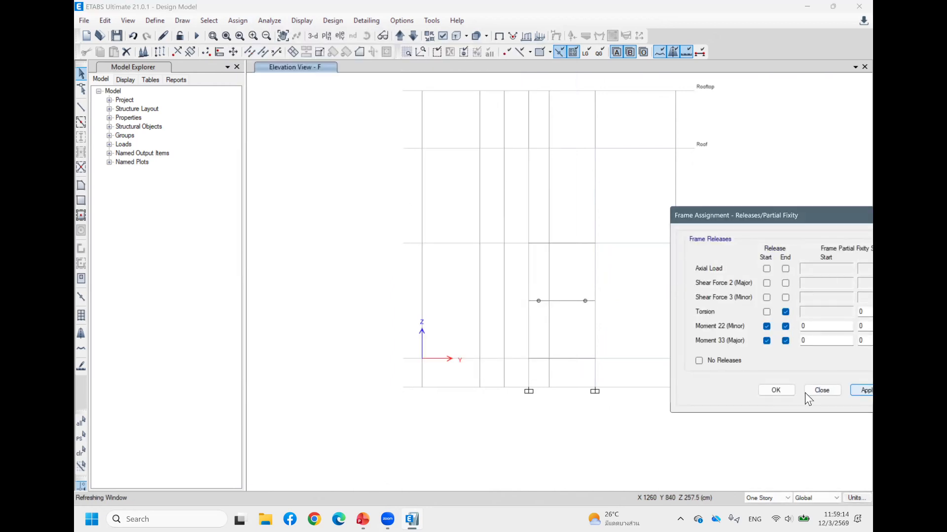
pyautogui.click(820, 390)
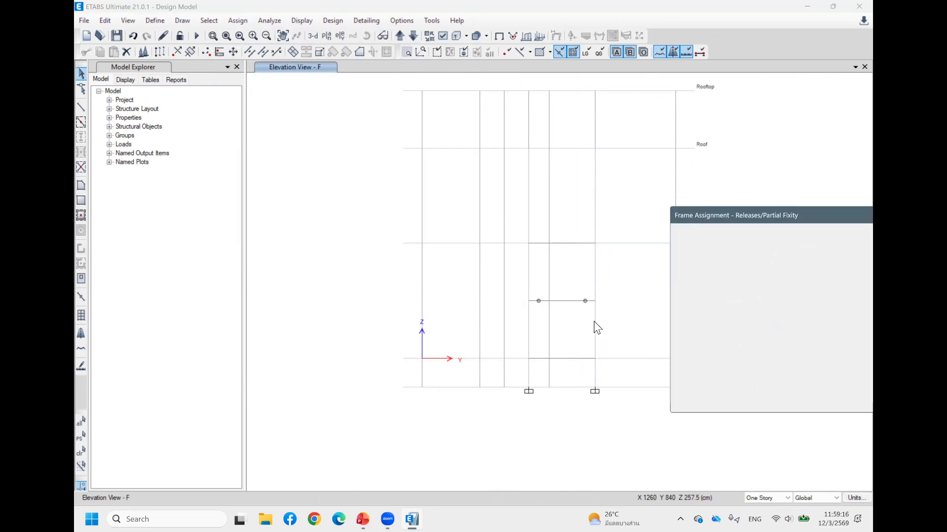
# Join the divided segments of both grid F columns between 1st and 2nd Floor, and return to the 3D view
pyautogui.click(596, 291)
pyautogui.click(529, 326)
pyautogui.click(530, 276)
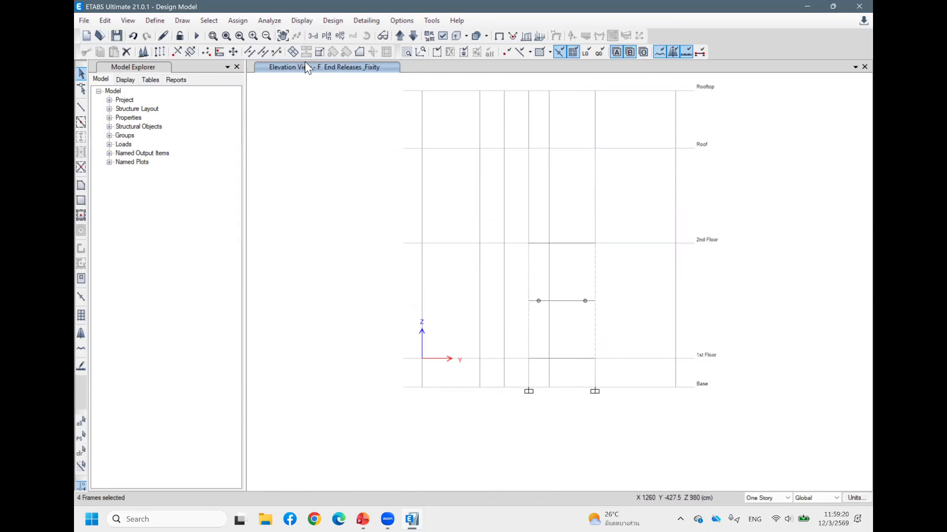
pyautogui.click(264, 52)
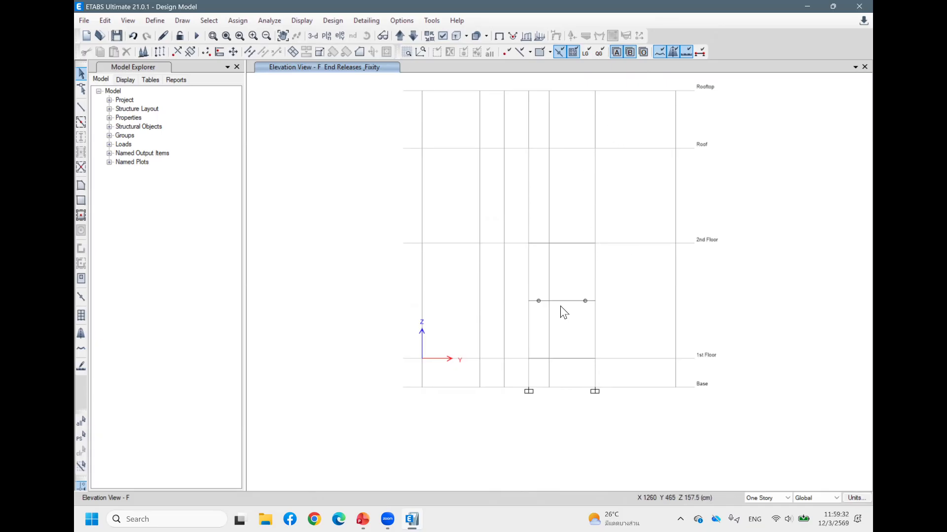
pyautogui.click(313, 36)
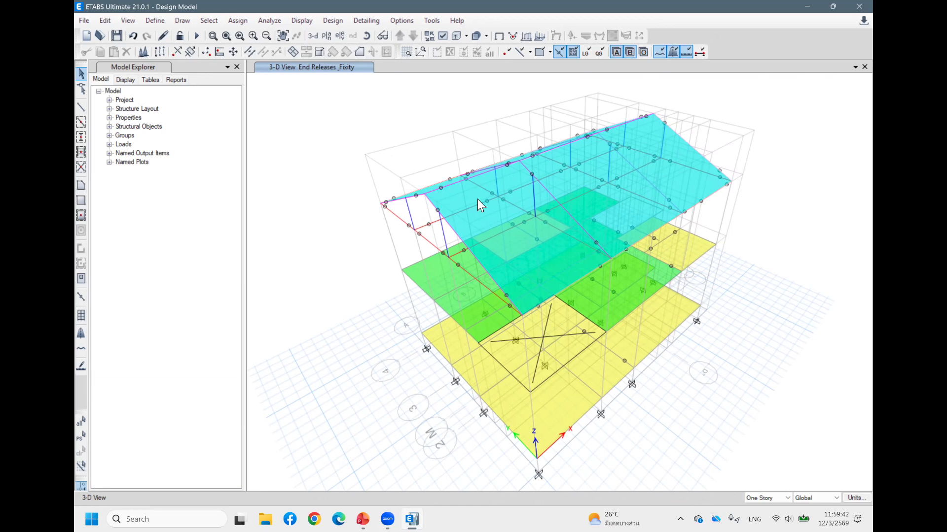
# Try to divide the two sloping roof shells at intersections with selected frame objects, with only the shells selected
pyautogui.click(451, 199)
pyautogui.click(431, 193)
pyautogui.click(430, 191)
pyautogui.moveTo(440, 186)
pyautogui.keyDown('shift'); pyautogui.mouseDown(button='middle')
pyautogui.moveTo(429, 182)
pyautogui.moveTo(439, 185)
pyautogui.mouseUp(button='middle'); pyautogui.keyUp('shift')
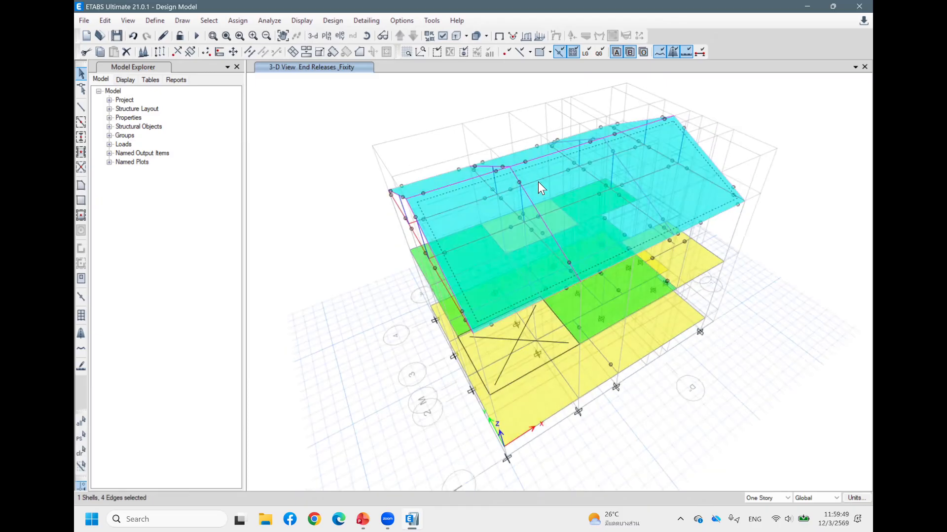
pyautogui.click(459, 180)
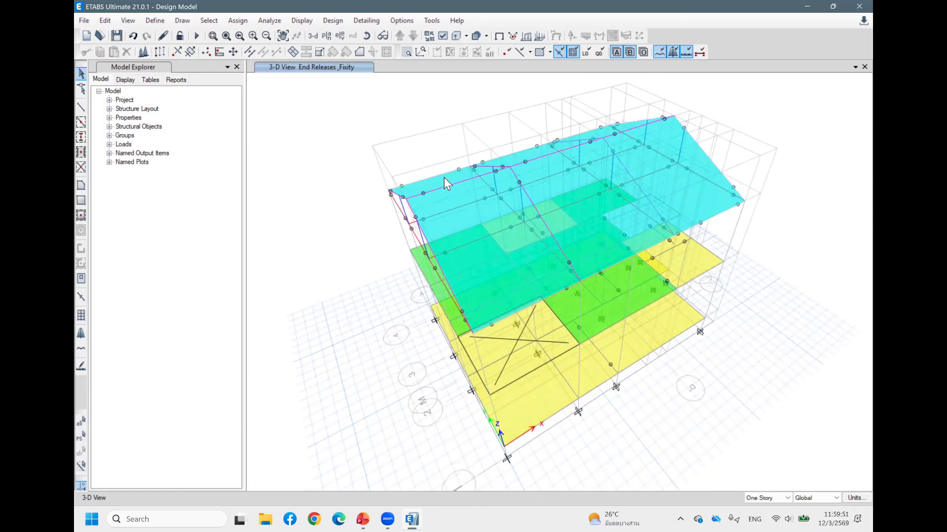
pyautogui.click(443, 184)
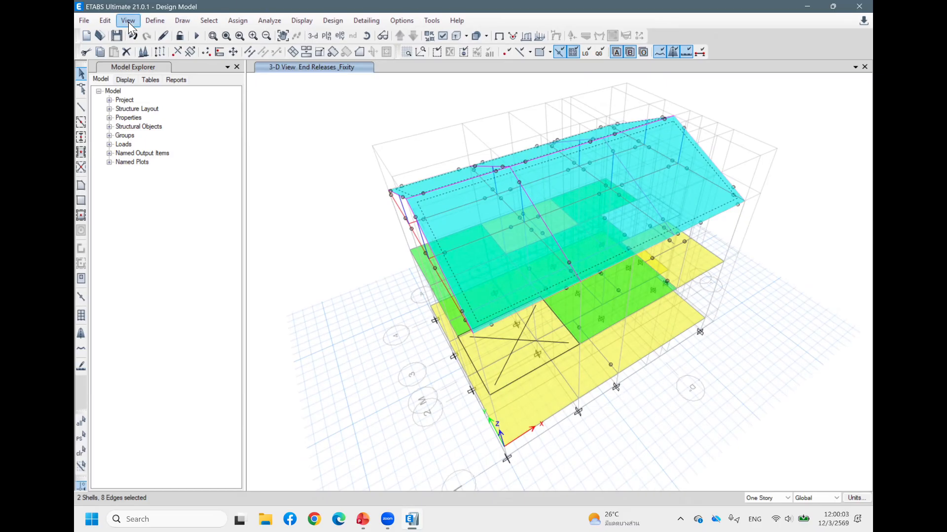
pyautogui.click(107, 21)
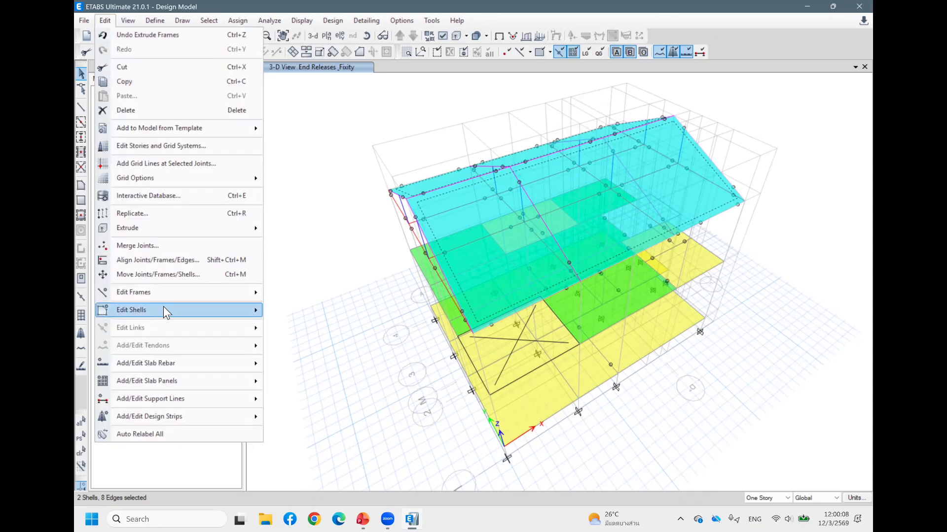
pyautogui.moveTo(165, 307)
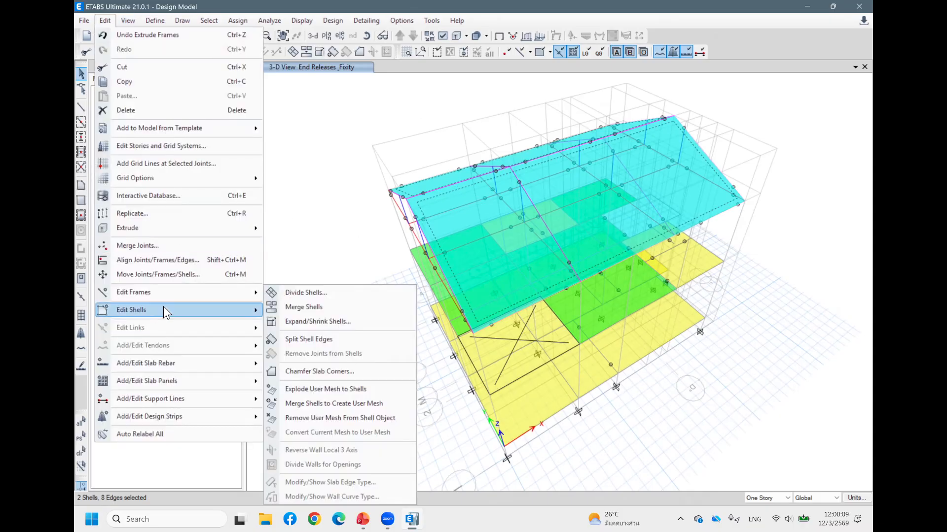
pyautogui.click(365, 295)
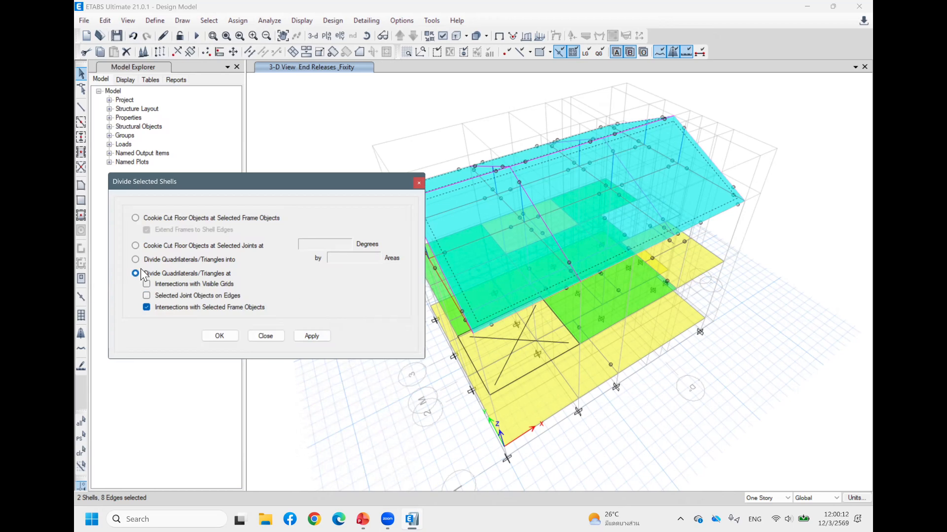
pyautogui.click(136, 218)
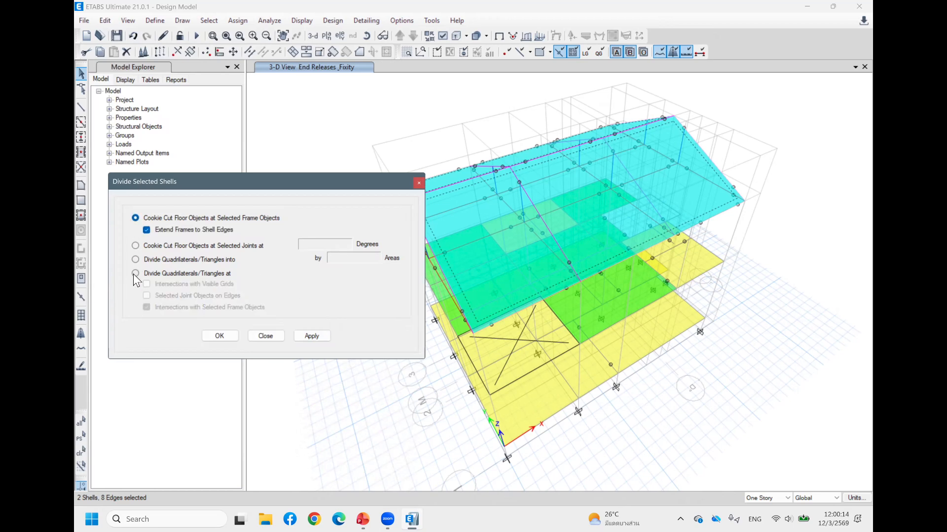
pyautogui.click(135, 273)
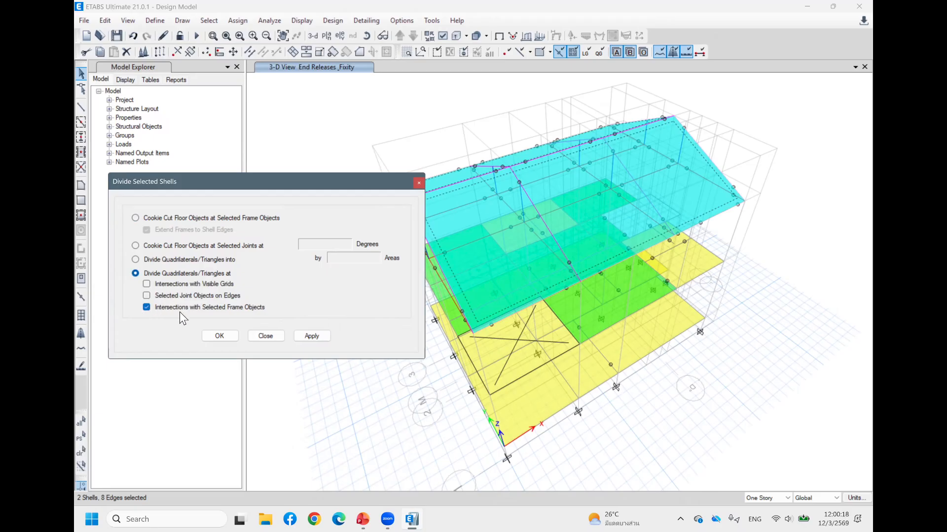
pyautogui.click(323, 335)
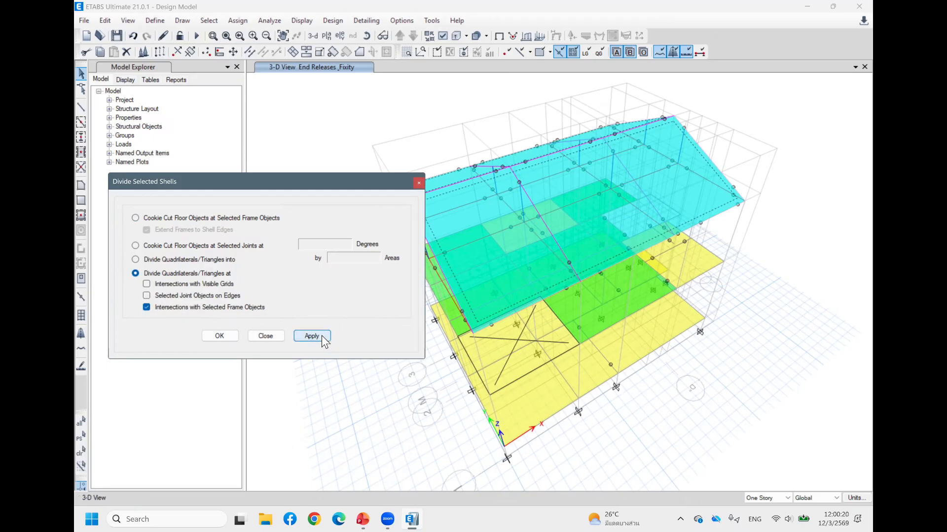
pyautogui.click(418, 184)
# Select both sloping roof shells plus all braces, and divide the shells at intersections with the selected frame objects
pyautogui.click(440, 180)
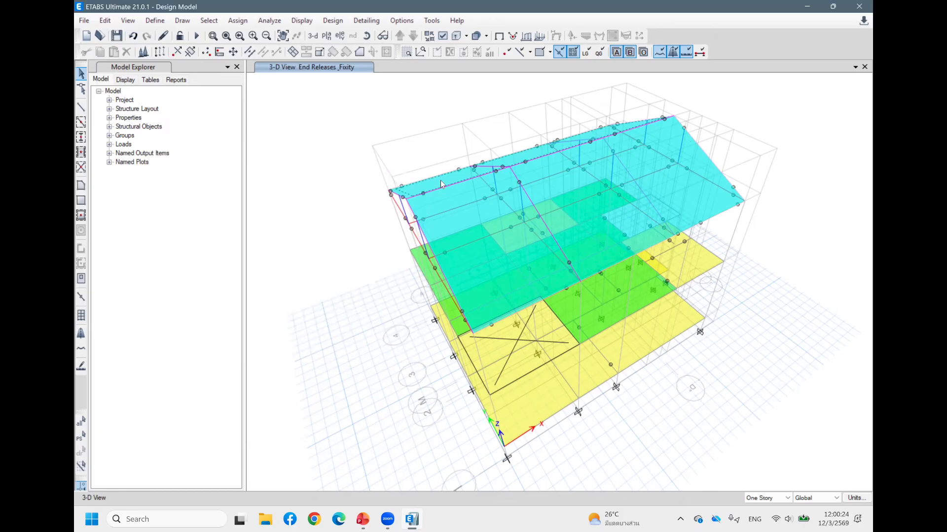
pyautogui.click(440, 181)
pyautogui.click(441, 181)
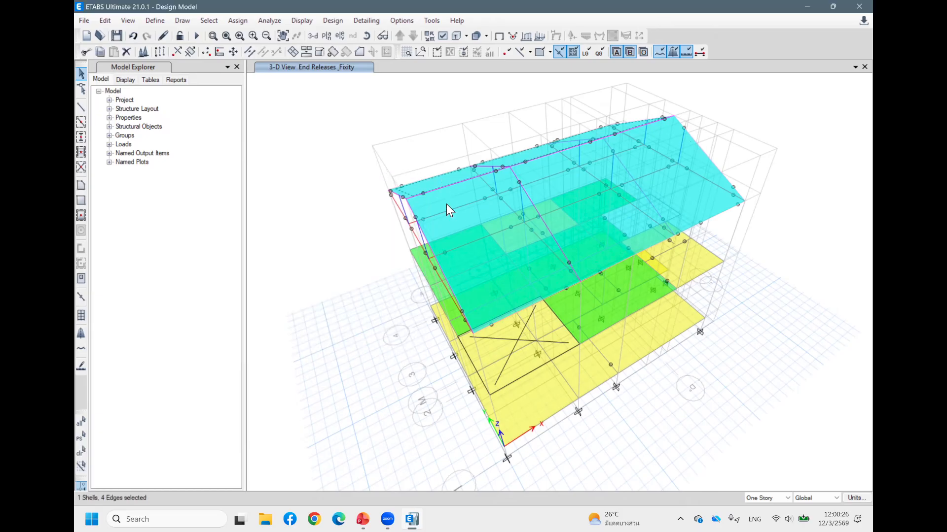
pyautogui.click(442, 198)
pyautogui.click(445, 203)
pyautogui.click(434, 184)
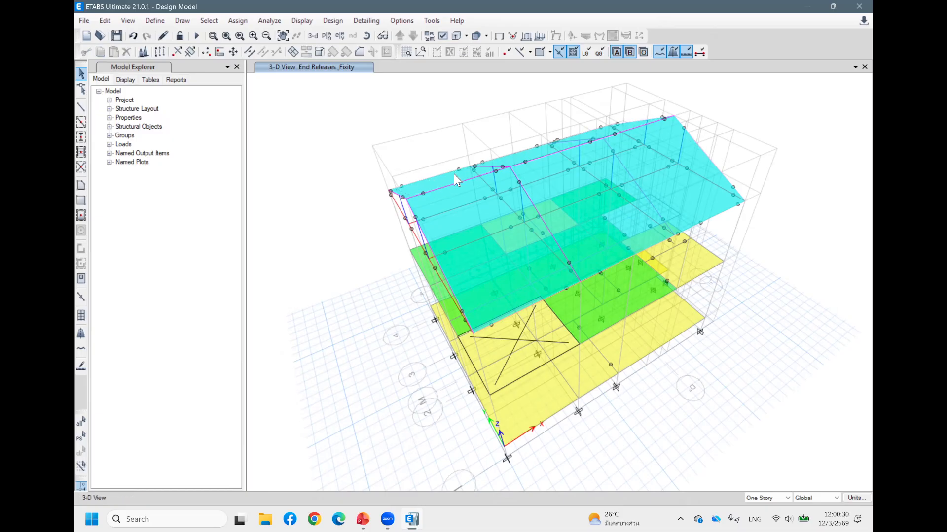
pyautogui.click(439, 186)
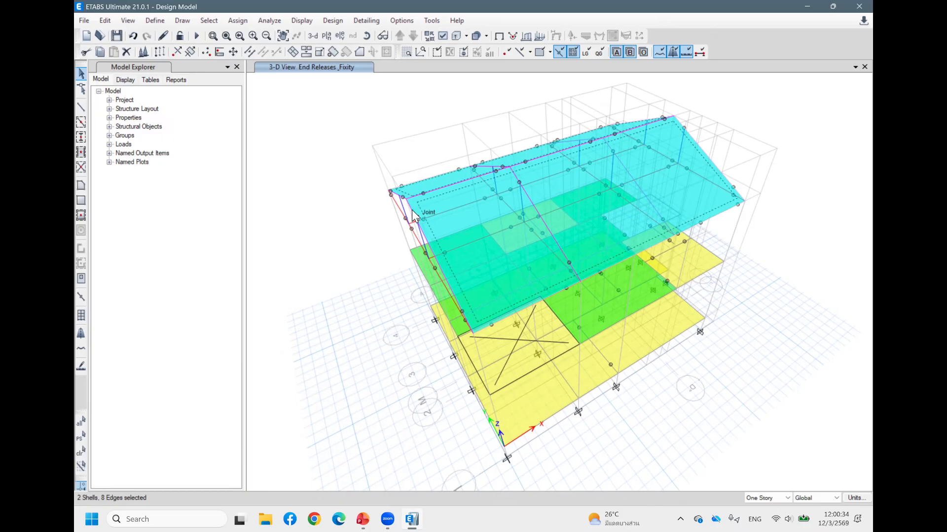
pyautogui.click(205, 20)
pyautogui.moveTo(238, 34)
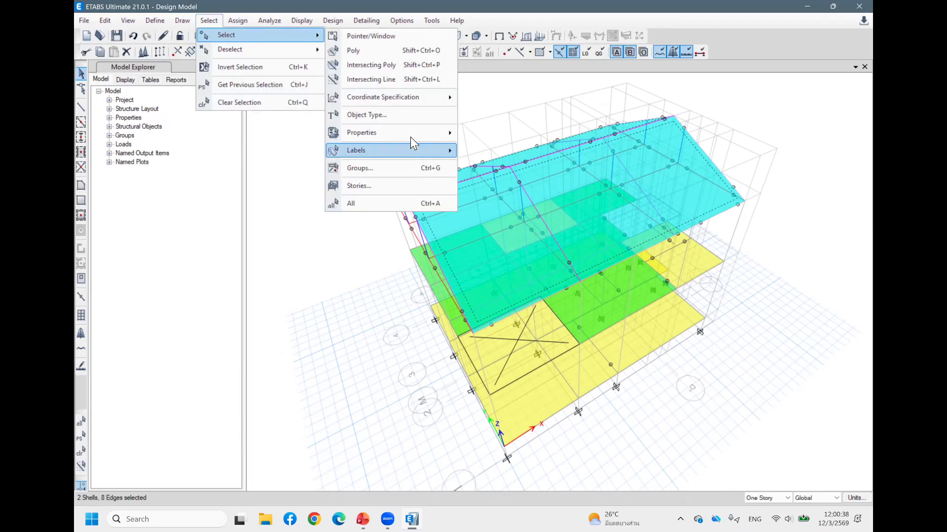
pyautogui.click(386, 116)
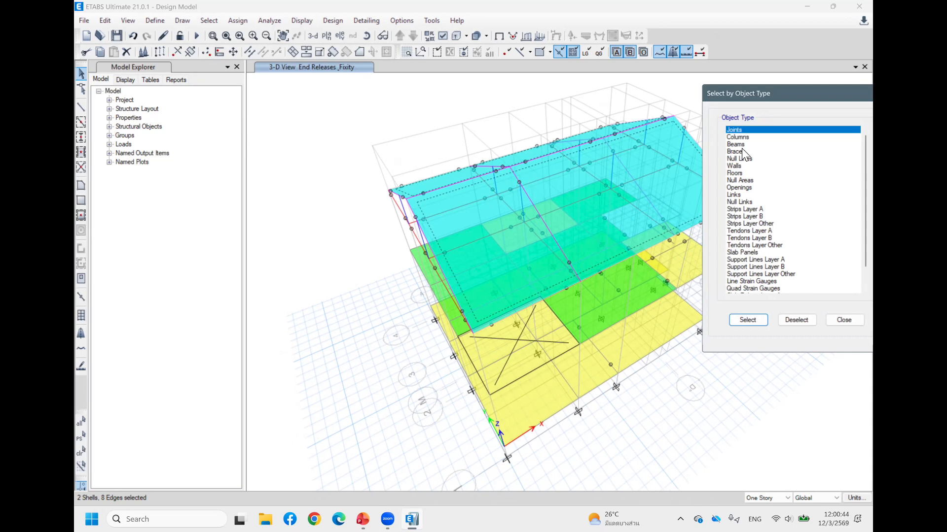
pyautogui.click(743, 149)
pyautogui.click(748, 322)
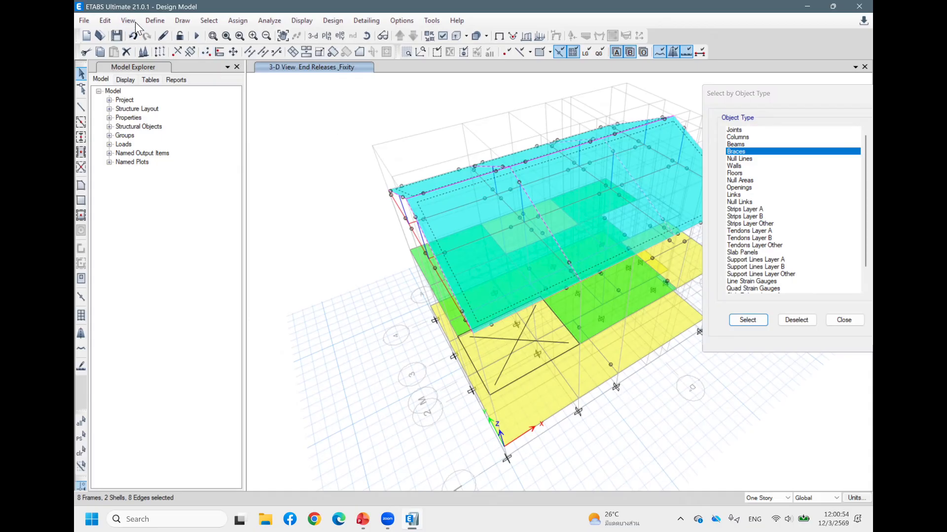
pyautogui.click(105, 20)
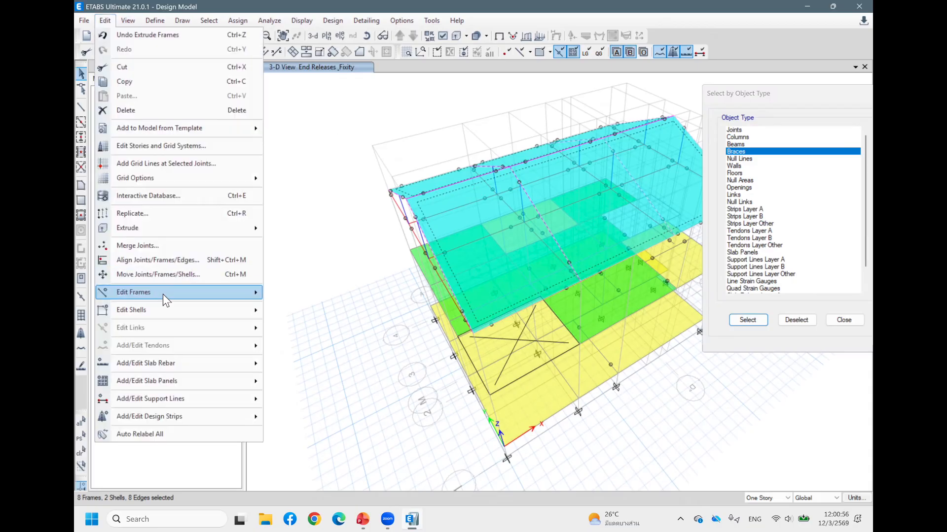
pyautogui.moveTo(163, 308)
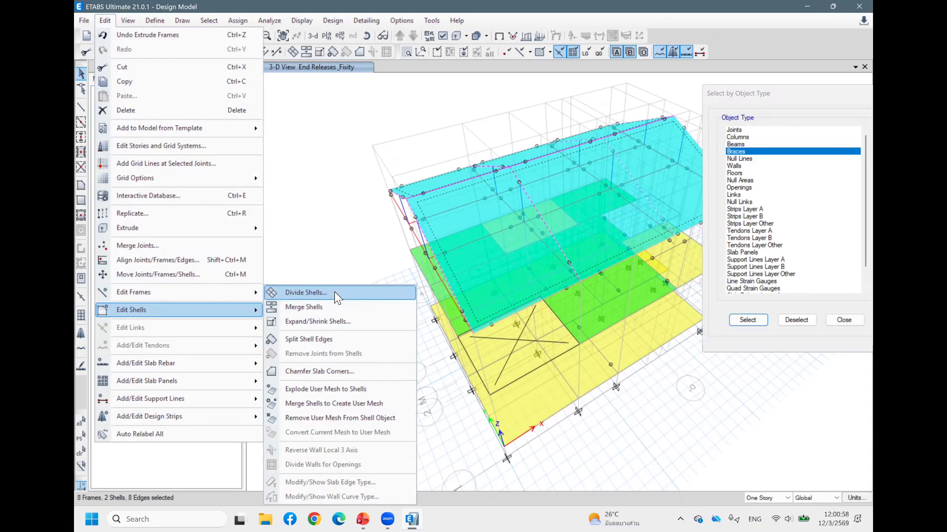
pyautogui.click(334, 292)
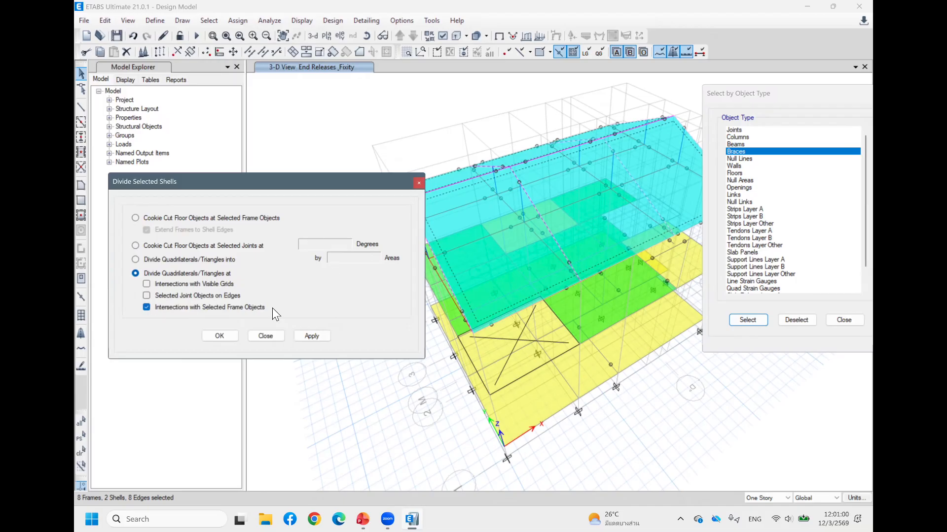
pyautogui.click(299, 336)
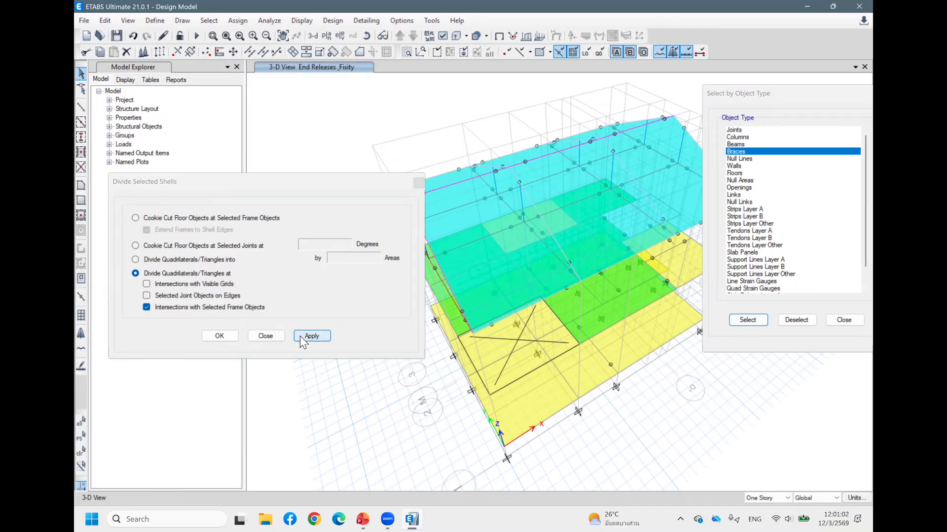
# Check the division of the roof by selecting individual shell pieces, and close the open dialogs
pyautogui.moveTo(341, 185); pyautogui.dragTo(269, 162)
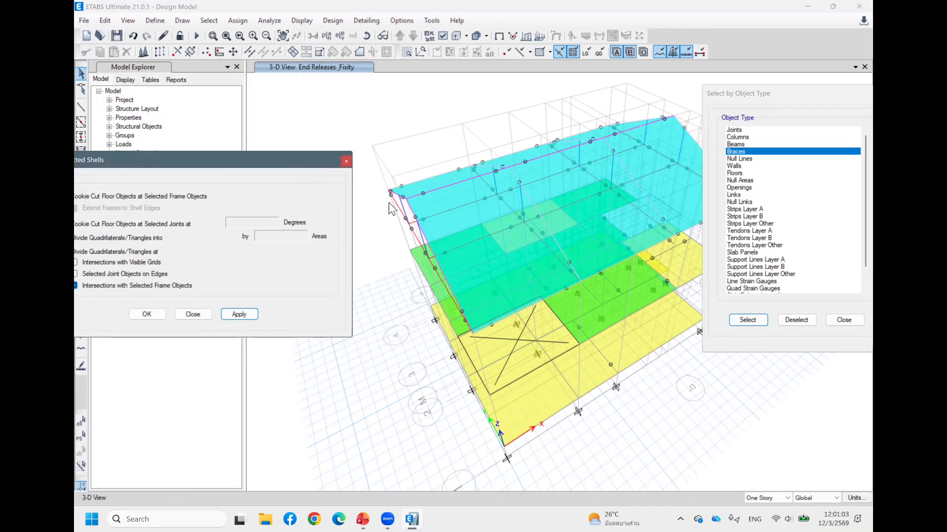
pyautogui.click(439, 180)
pyautogui.click(440, 180)
pyautogui.click(451, 202)
pyautogui.click(451, 202)
pyautogui.click(539, 162)
pyautogui.click(535, 162)
pyautogui.click(496, 160)
pyautogui.click(345, 161)
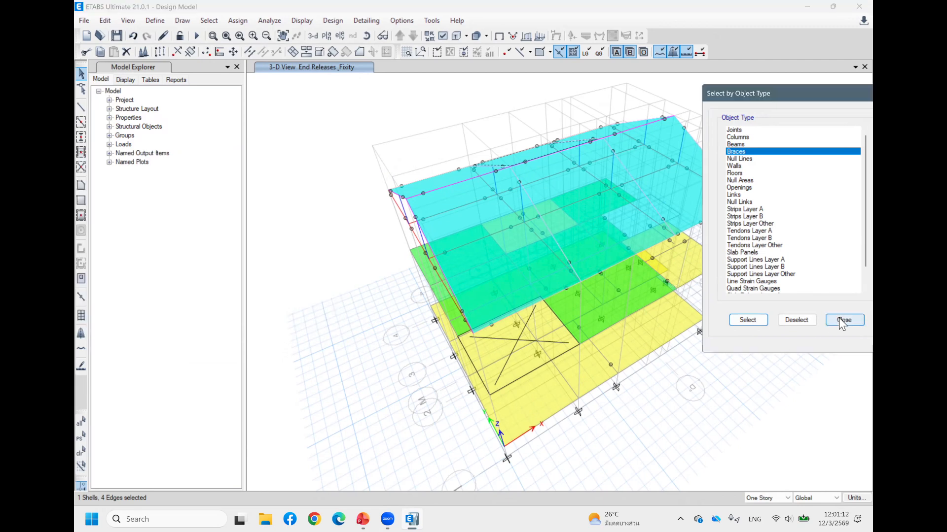
pyautogui.click(840, 321)
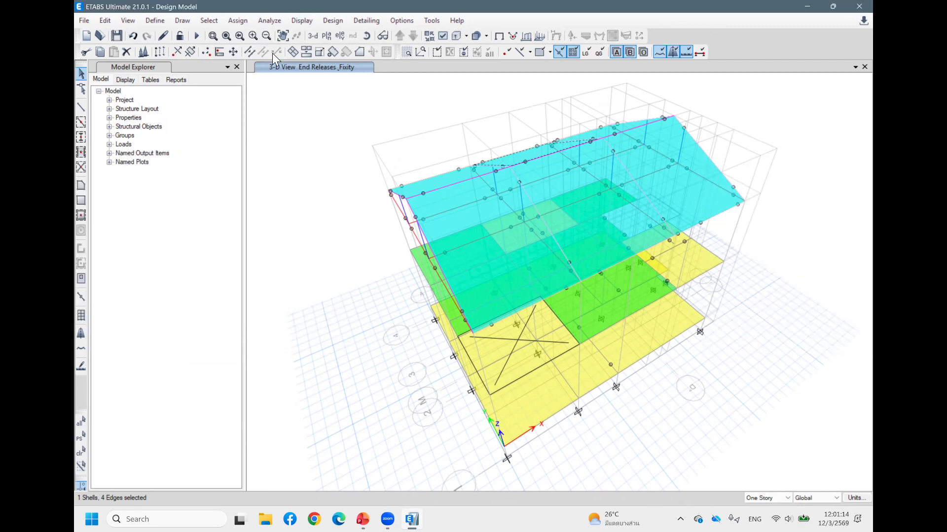
# Orbit the 3D model and select the roof shell pieces on both slopes to check their boundaries, then clear the selection
pyautogui.moveTo(433, 155)
pyautogui.keyDown('shift'); pyautogui.mouseDown(button='middle')
pyautogui.moveTo(448, 190)
pyautogui.moveTo(431, 186)
pyautogui.mouseUp(button='middle'); pyautogui.keyUp('shift')
pyautogui.click(432, 190)
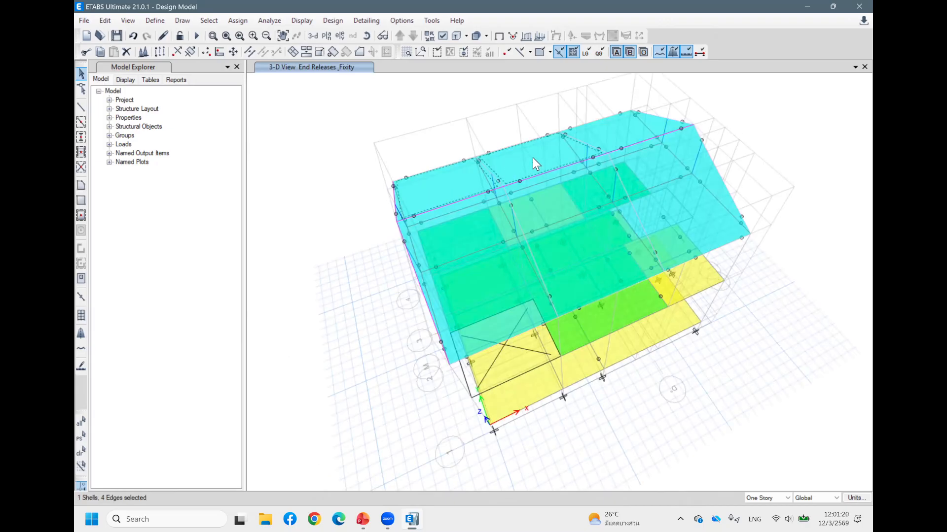
pyautogui.click(611, 132)
pyautogui.keyDown('shift'); pyautogui.moveTo(451, 218); pyautogui.dragTo(559, 171, button='middle'); pyautogui.keyUp('shift')
pyautogui.keyDown('shift'); pyautogui.moveTo(743, 200); pyautogui.dragTo(672, 196, button='middle'); pyautogui.keyUp('shift')
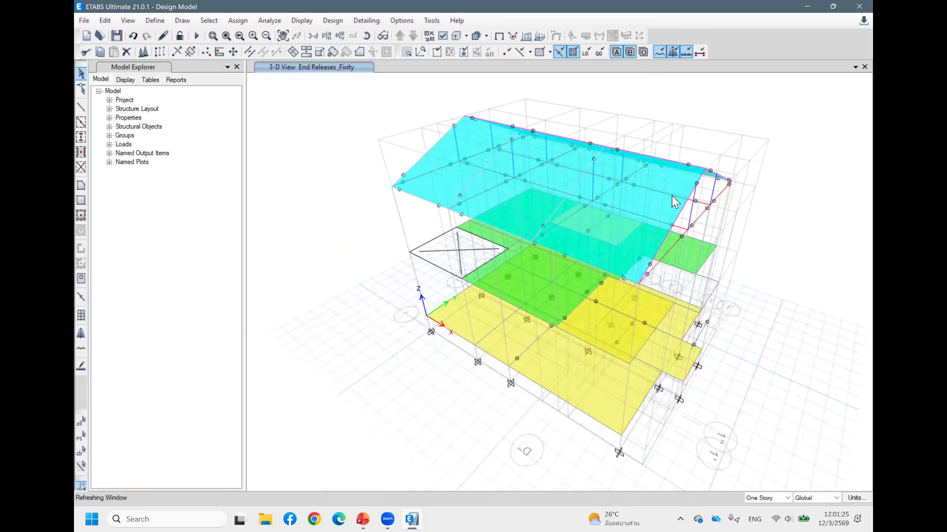
pyautogui.click(679, 184)
pyautogui.click(530, 155)
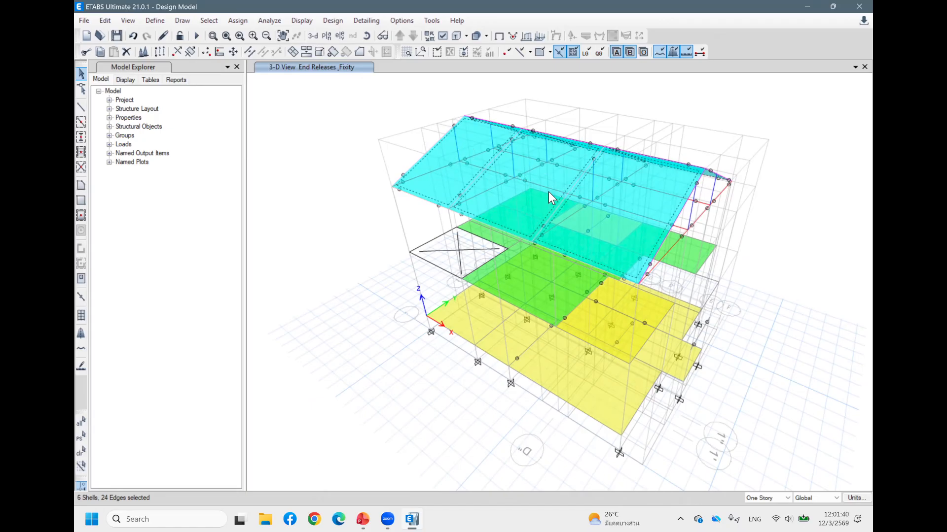
pyautogui.press('Escape')
pyautogui.click(469, 138)
pyautogui.click(468, 138)
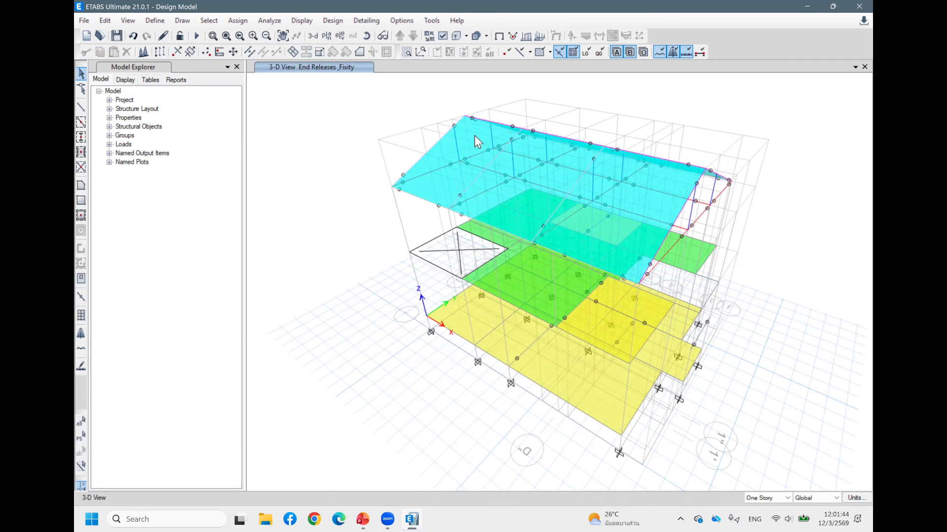
# Select all the roof shell pieces on both slopes through selection by object type, using Walls
pyautogui.click(470, 134)
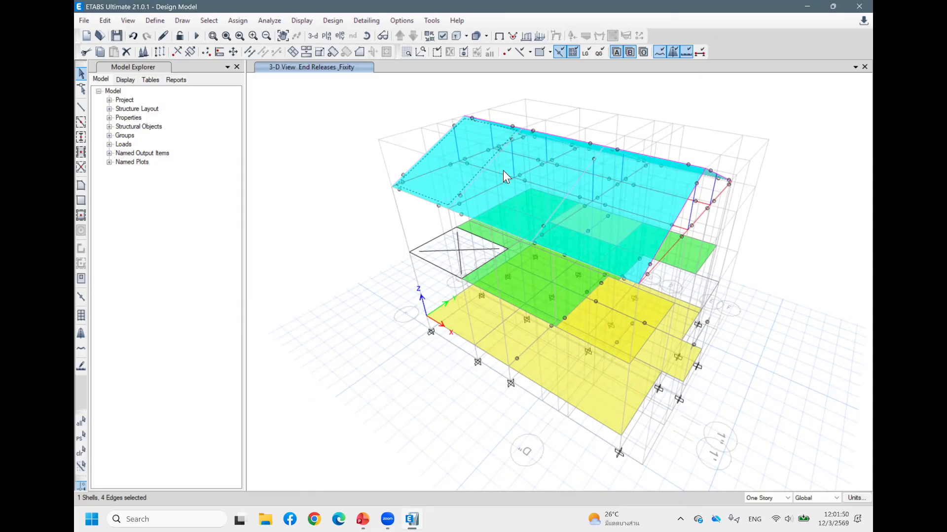
pyautogui.click(458, 139)
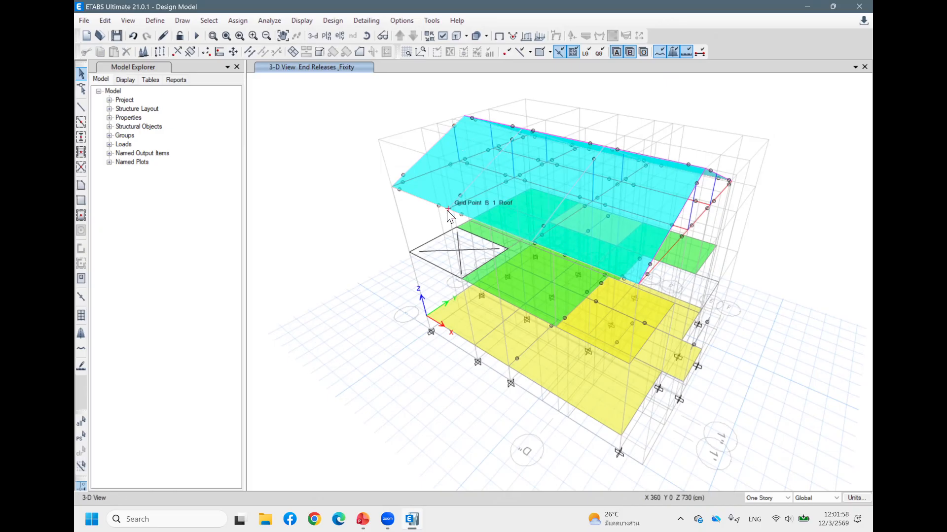
pyautogui.click(449, 152)
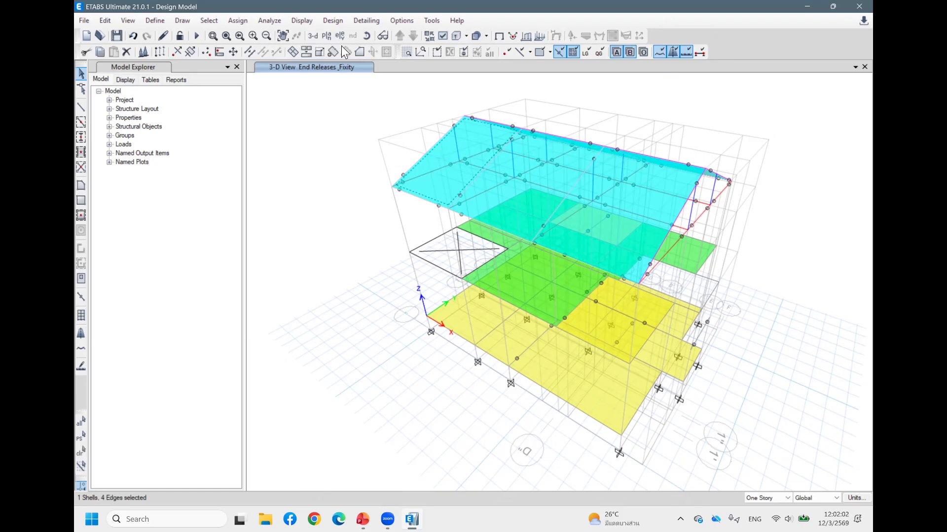
pyautogui.click(209, 20)
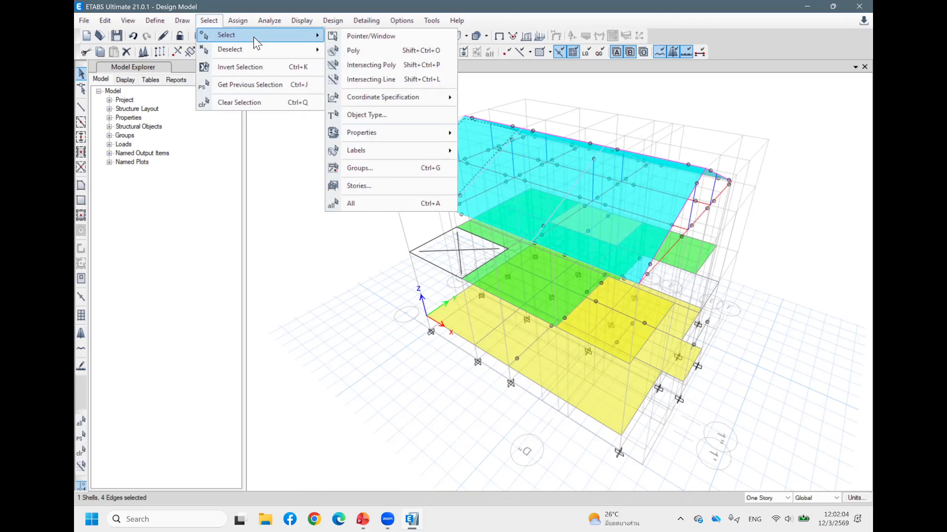
pyautogui.moveTo(254, 42)
pyautogui.moveTo(371, 133)
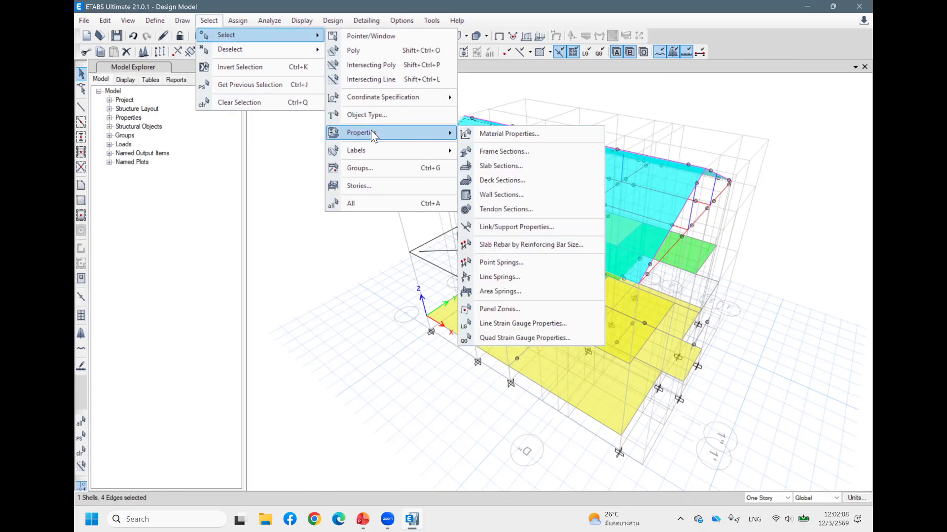
pyautogui.moveTo(380, 99)
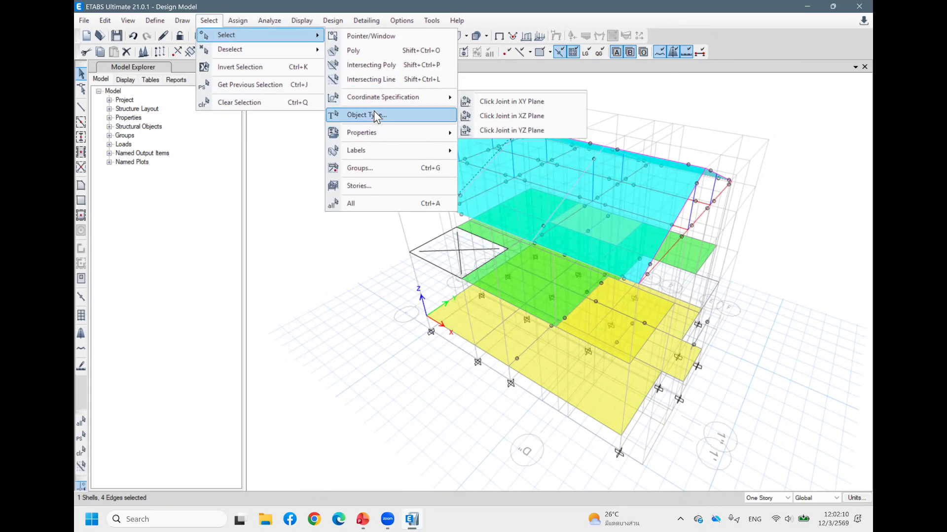
pyautogui.click(371, 114)
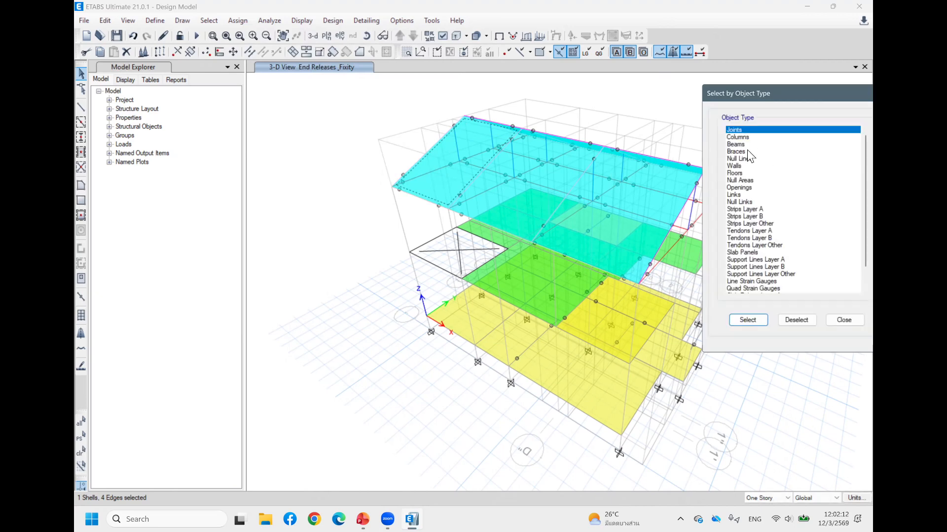
pyautogui.click(747, 150)
pyautogui.click(740, 165)
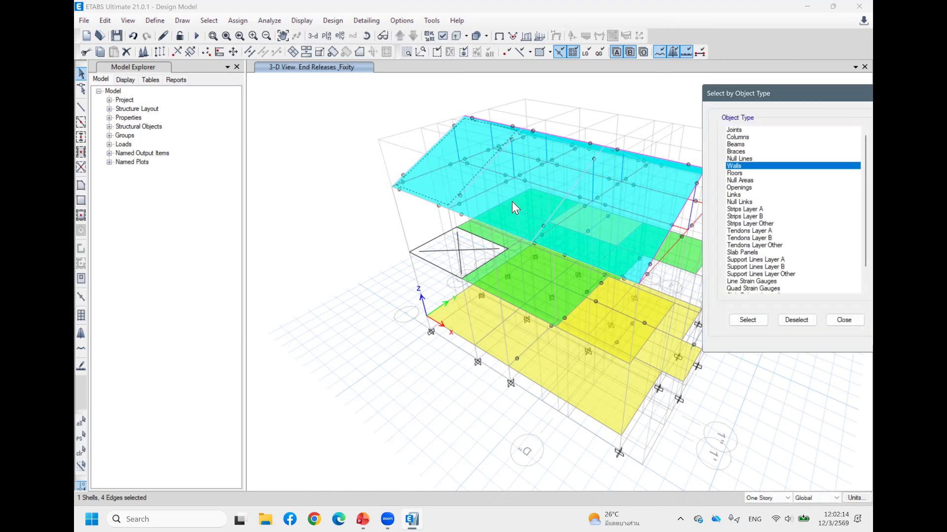
pyautogui.click(746, 320)
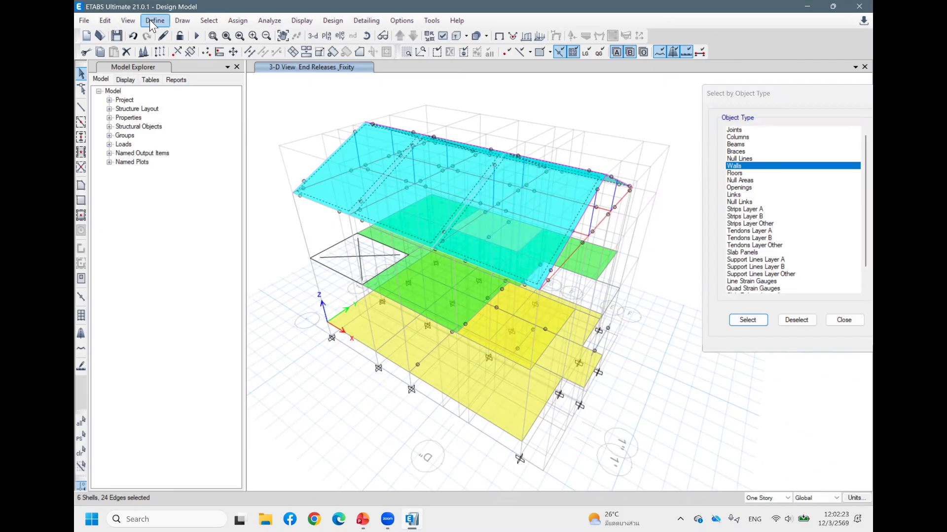
# Divide the selected roof shells into 1 by 5 areas each
pyautogui.click(105, 20)
pyautogui.moveTo(182, 310)
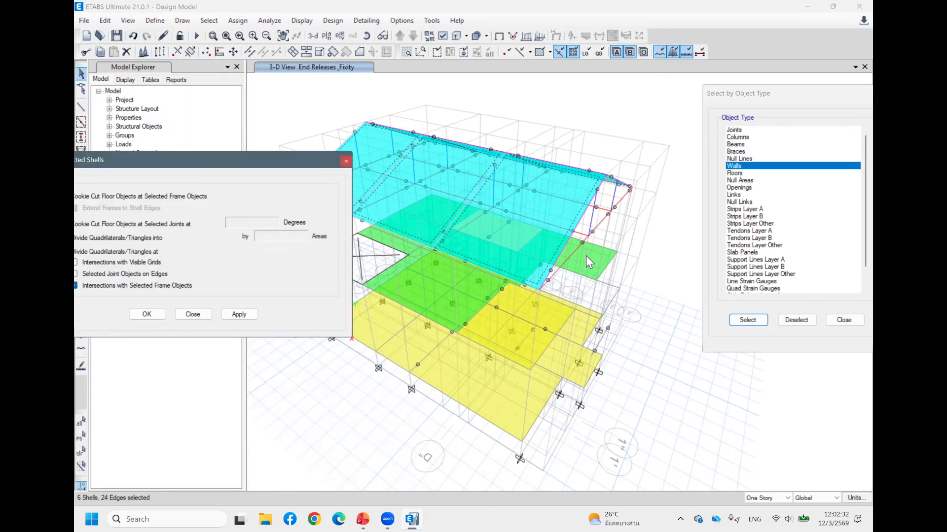
pyautogui.moveTo(207, 157); pyautogui.dragTo(666, 297)
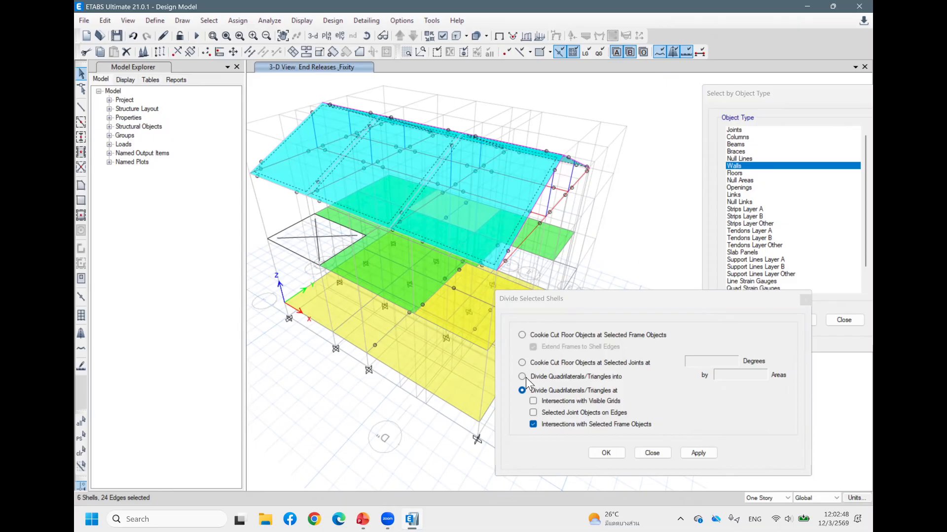
pyautogui.click(533, 424)
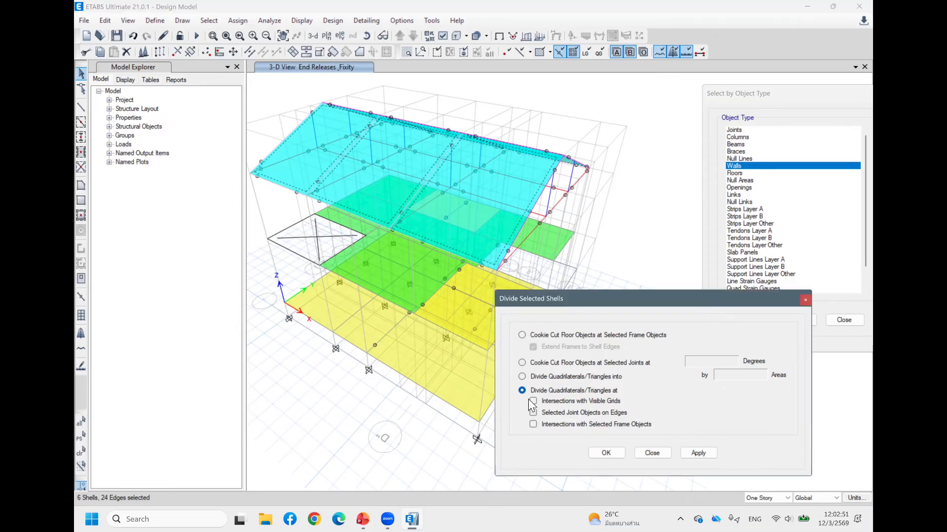
pyautogui.click(522, 363)
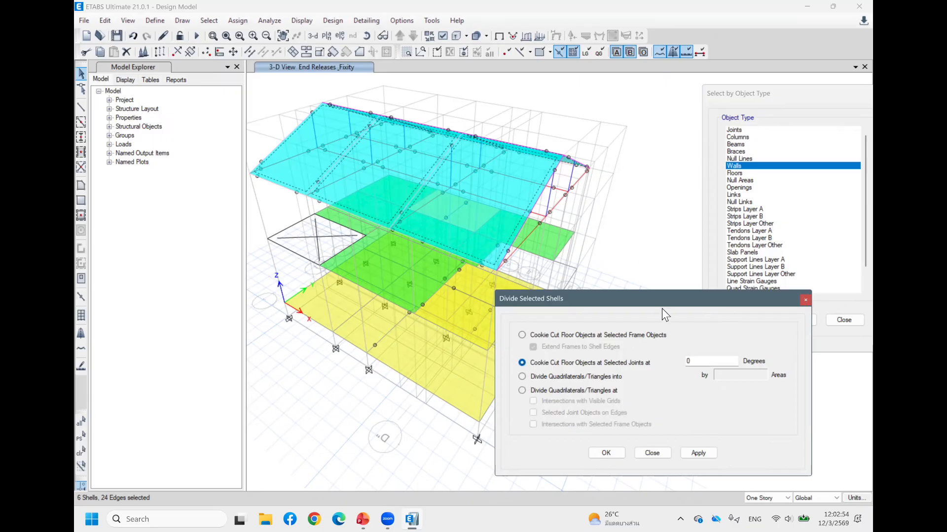
pyautogui.moveTo(629, 301); pyautogui.dragTo(652, 219)
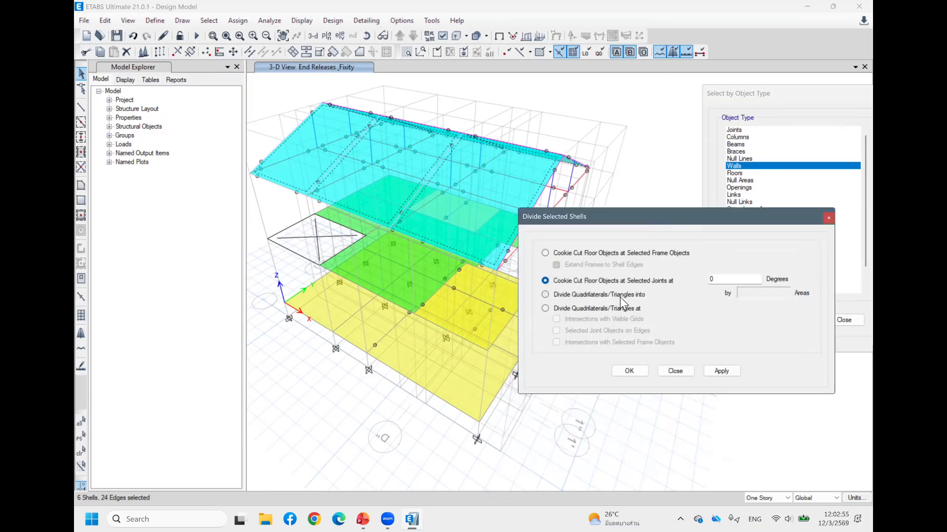
pyautogui.click(545, 294)
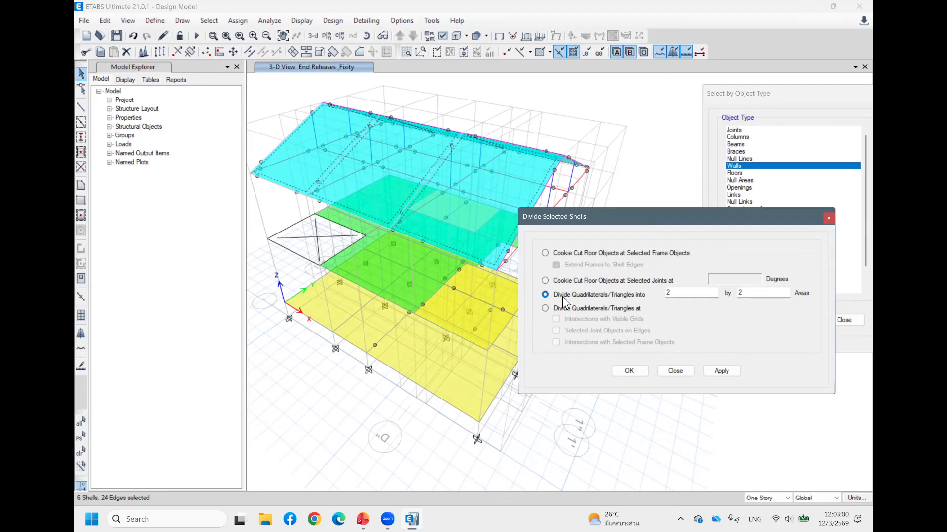
pyautogui.doubleClick(689, 290)
pyautogui.moveTo(689, 212); pyautogui.dragTo(737, 198)
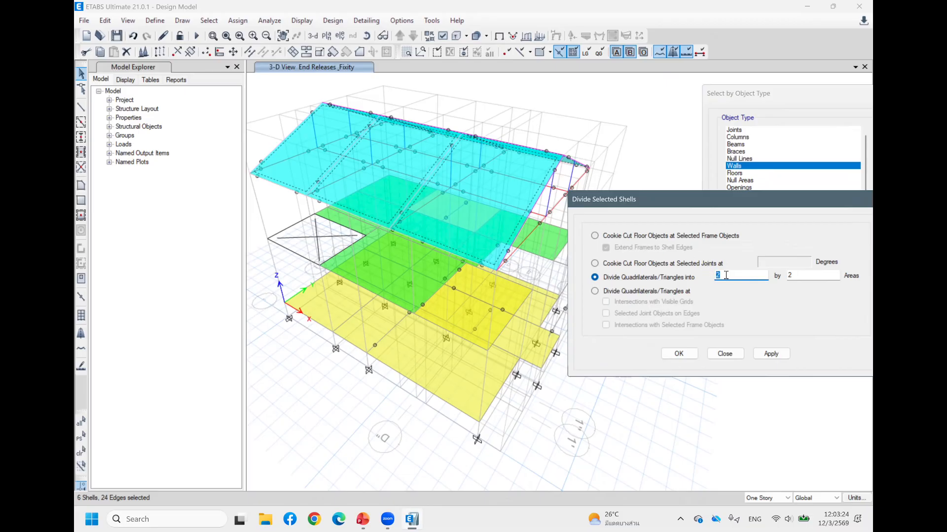
pyautogui.write('1')
pyautogui.doubleClick(810, 277)
pyautogui.write('5')
pyautogui.click(768, 357)
# Select individual strips on the near roof slope to check the new shell division
pyautogui.click(510, 197)
pyautogui.click(493, 205)
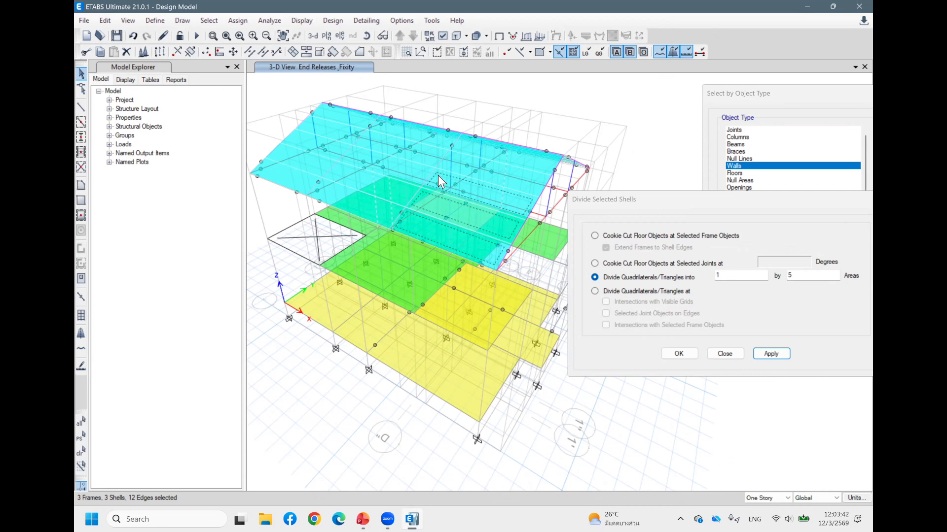
pyautogui.click(802, 279)
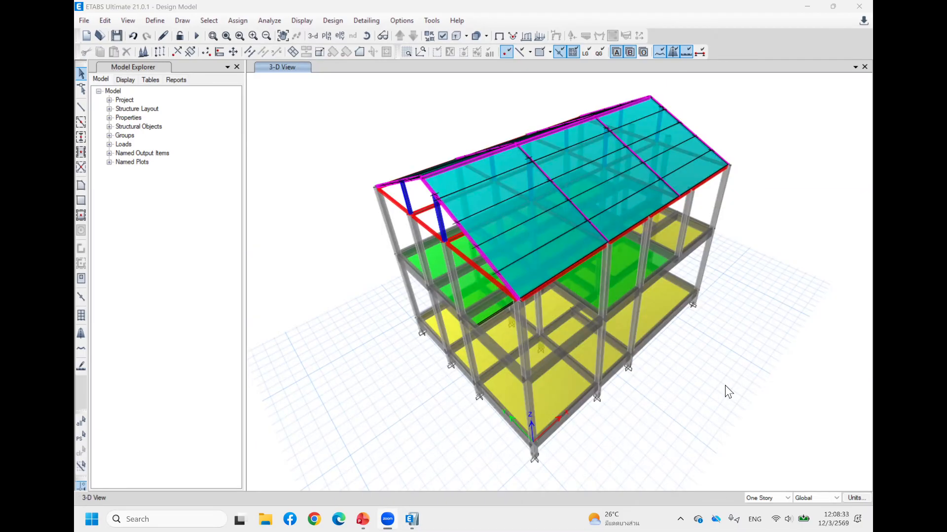
# Run the analysis, saving the model as Design Model.EDB on the desktop
pyautogui.moveTo(728, 378); pyautogui.dragTo(690, 353, button='middle')
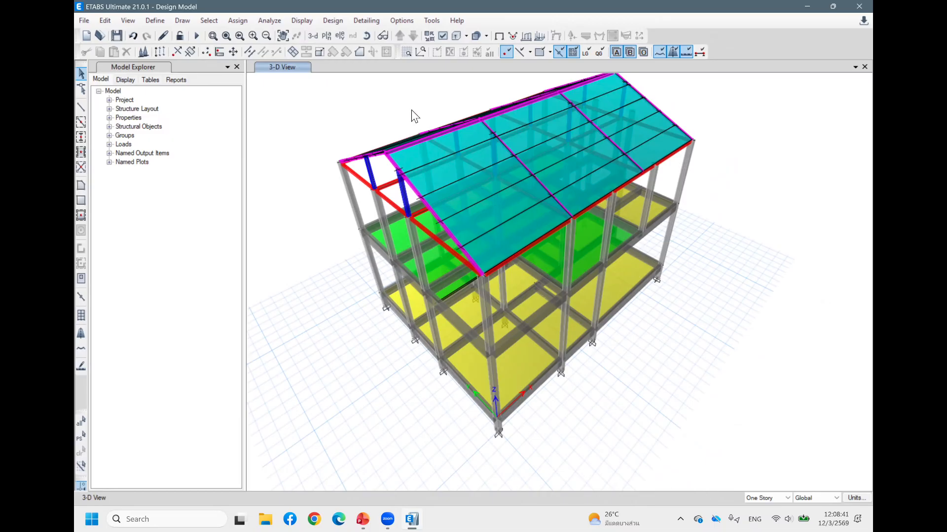
pyautogui.moveTo(415, 115); pyautogui.dragTo(416, 131, button='middle')
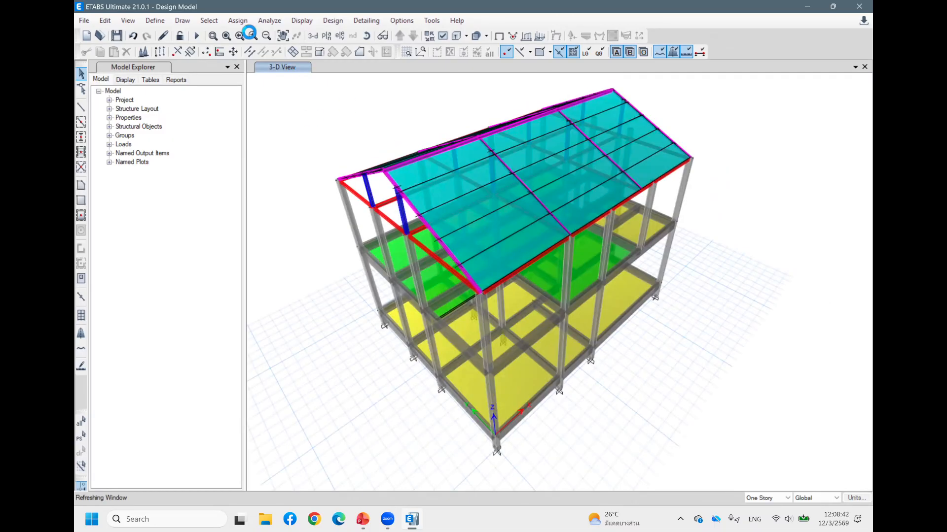
pyautogui.click(212, 36)
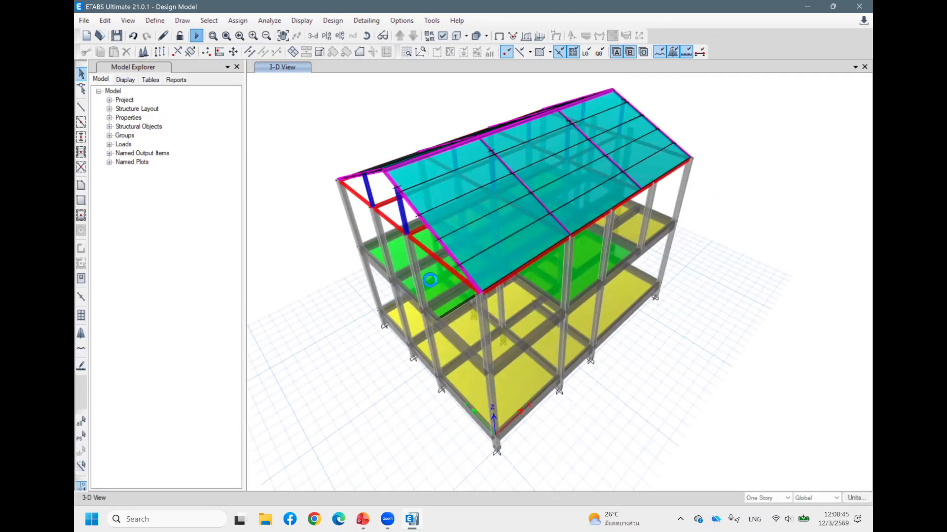
pyautogui.click(323, 258)
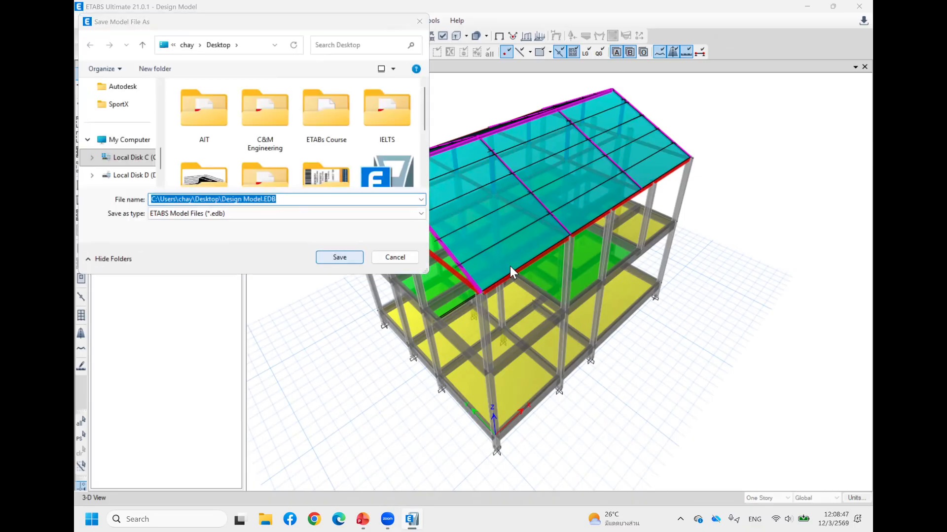
pyautogui.press('Return')
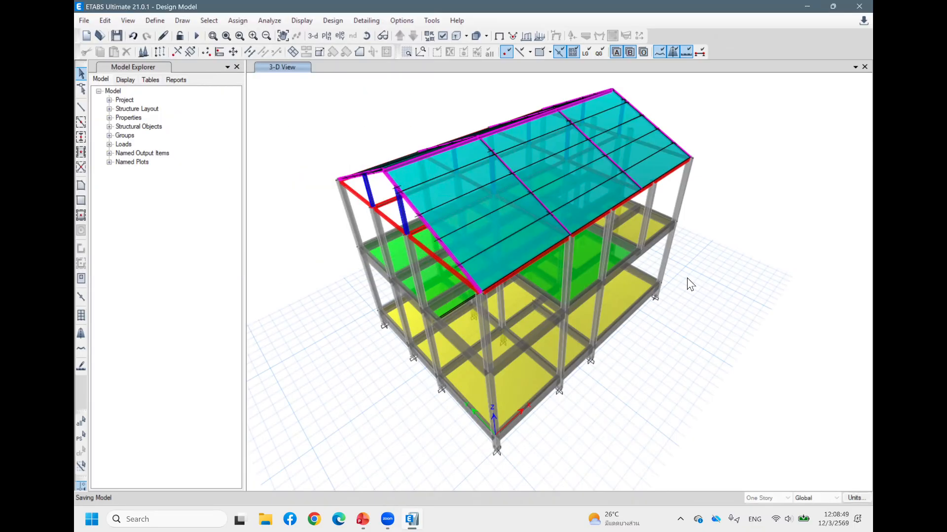
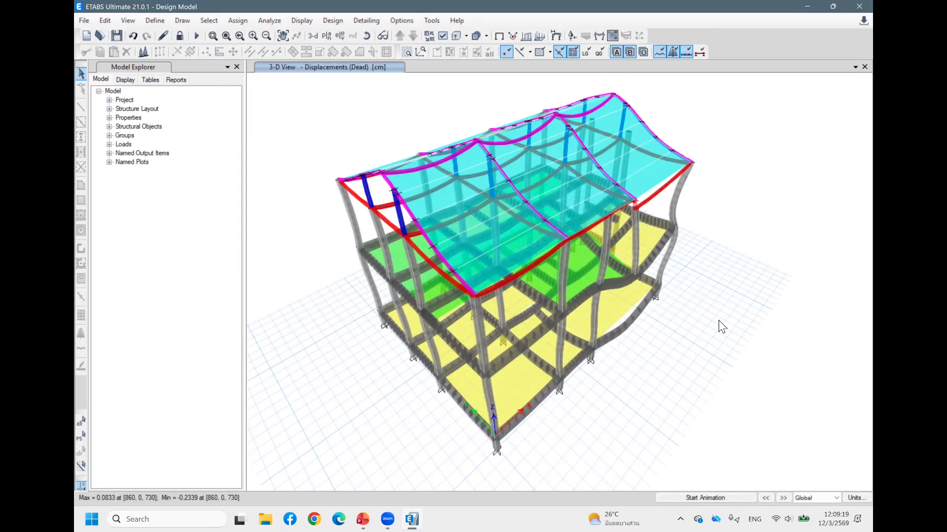
# Switch the graphics mode to DirectX for the Dead load displacement view
pyautogui.keyDown('shift'); pyautogui.moveTo(704, 285); pyautogui.dragTo(677, 294, button='middle'); pyautogui.keyUp('shift')
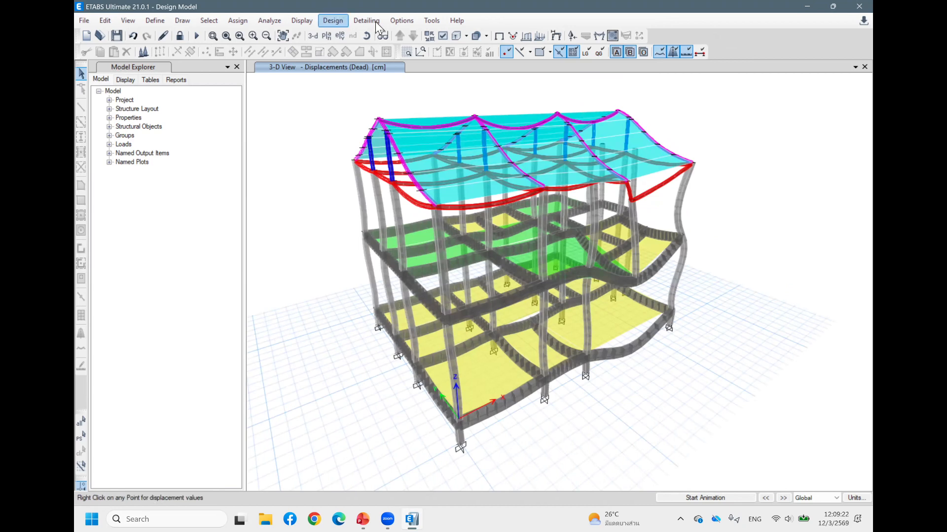
pyautogui.moveTo(473, 144)
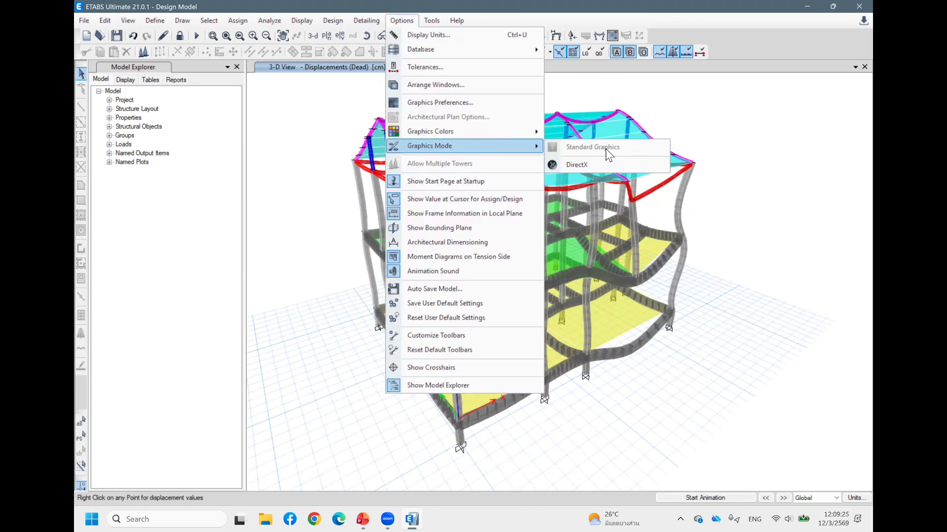
pyautogui.click(609, 163)
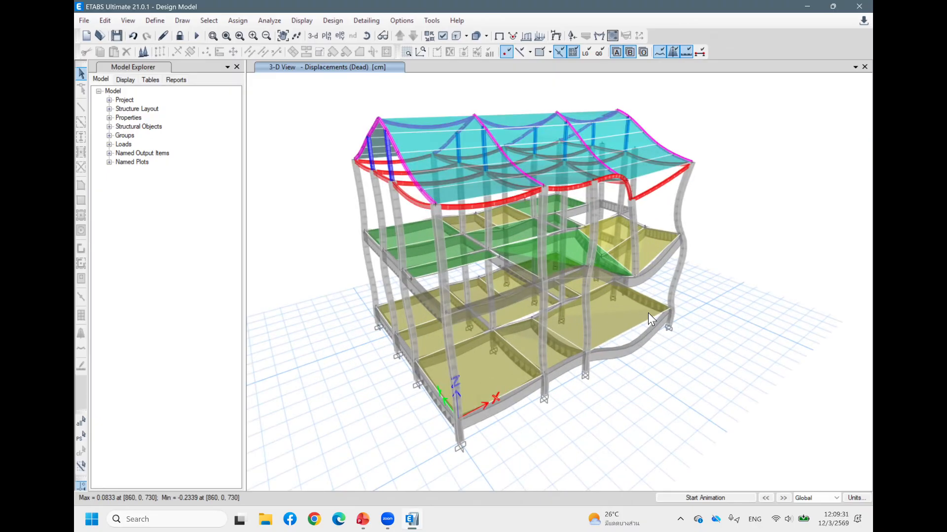
# Examine the building's deformed shape under the Dead load from several sides, including the gable end and the overhanging corner
pyautogui.keyDown('shift'); pyautogui.moveTo(670, 340); pyautogui.dragTo(611, 288, button='middle'); pyautogui.keyUp('shift')
pyautogui.scroll(3, 650, 259)
pyautogui.scroll(-3, 649, 312)
pyautogui.keyDown('shift'); pyautogui.moveTo(614, 356); pyautogui.dragTo(715, 324, button='middle'); pyautogui.keyUp('shift')
pyautogui.keyDown('shift'); pyautogui.moveTo(717, 358); pyautogui.dragTo(684, 384, button='middle'); pyautogui.keyUp('shift')
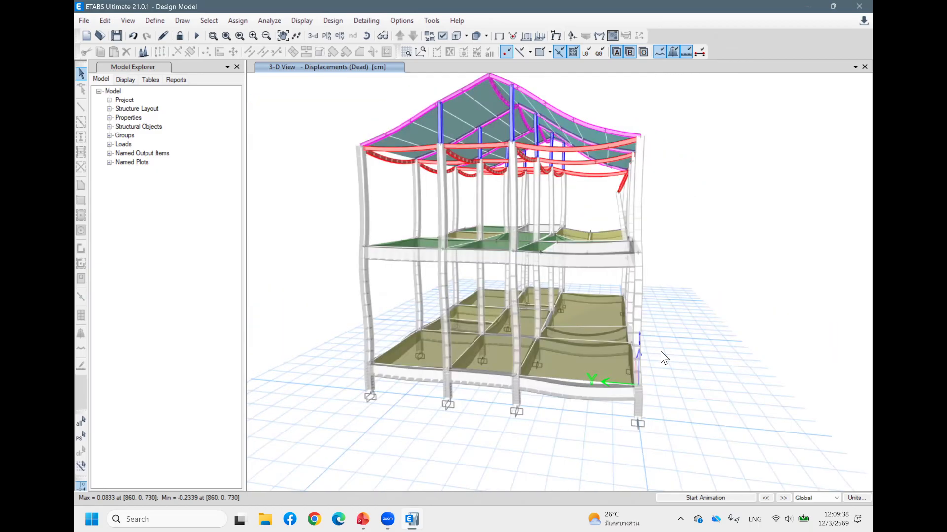
pyautogui.keyDown('shift'); pyautogui.moveTo(661, 351); pyautogui.dragTo(683, 294, button='middle'); pyautogui.keyUp('shift')
pyautogui.keyDown('shift'); pyautogui.moveTo(650, 326); pyautogui.dragTo(629, 371, button='middle'); pyautogui.keyUp('shift')
pyautogui.keyDown('shift'); pyautogui.moveTo(633, 291); pyautogui.dragTo(664, 318, button='middle'); pyautogui.keyUp('shift')
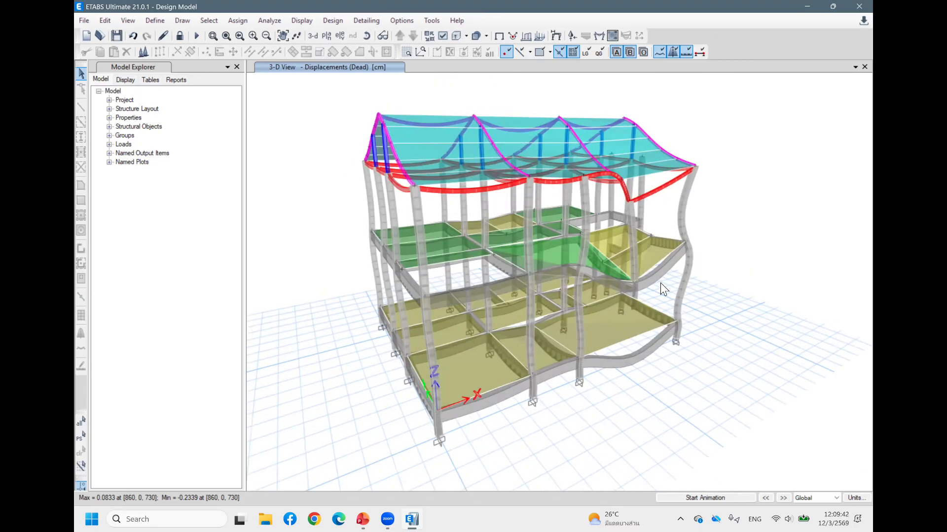
pyautogui.keyDown('shift'); pyautogui.moveTo(661, 283); pyautogui.dragTo(567, 247, button='middle'); pyautogui.keyUp('shift')
pyautogui.keyDown('shift'); pyautogui.moveTo(554, 297); pyautogui.dragTo(466, 270, button='middle'); pyautogui.keyUp('shift')
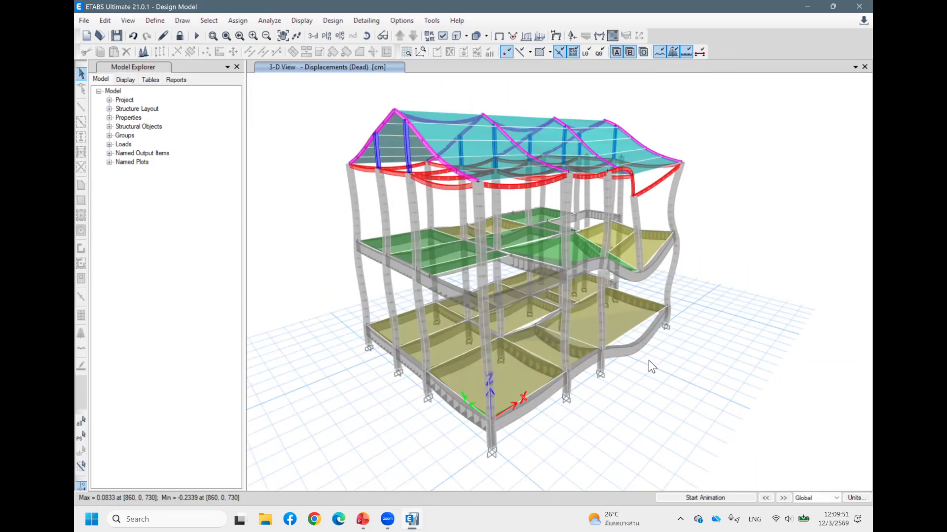
# Unlock the model and discard the analysis results so it can be edited
pyautogui.click(180, 35)
pyautogui.click(490, 301)
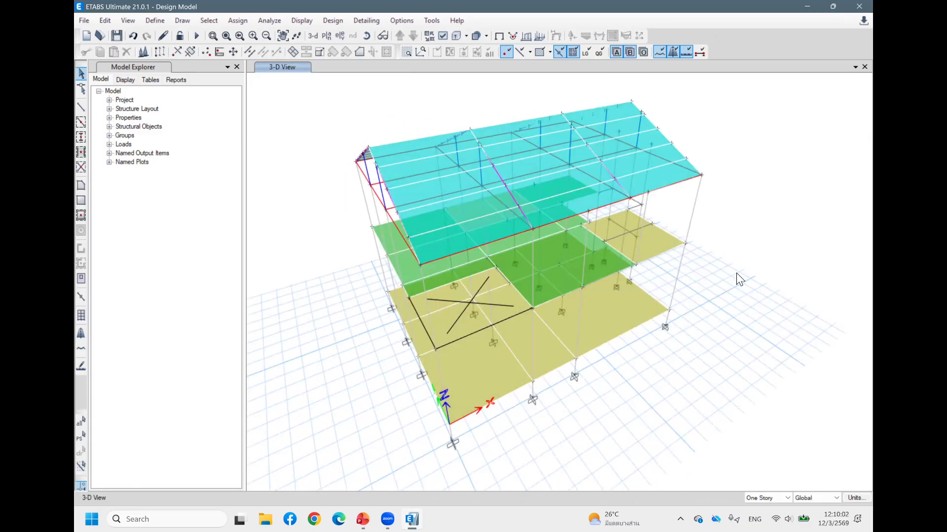
# Switch to the PowerPoint slide on loads to review the live, super dead, wind, wall and stair loads, and return to ETABS
pyautogui.click(150, 22)
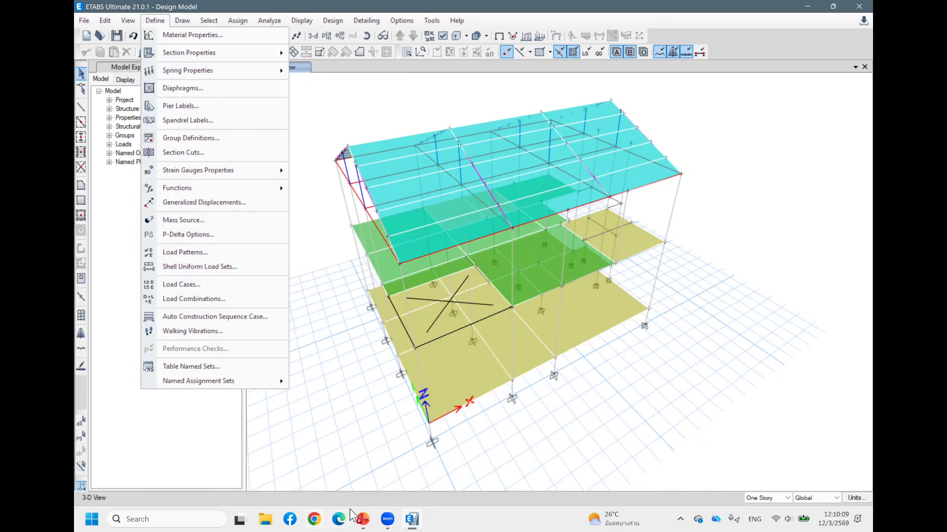
pyautogui.click(364, 517)
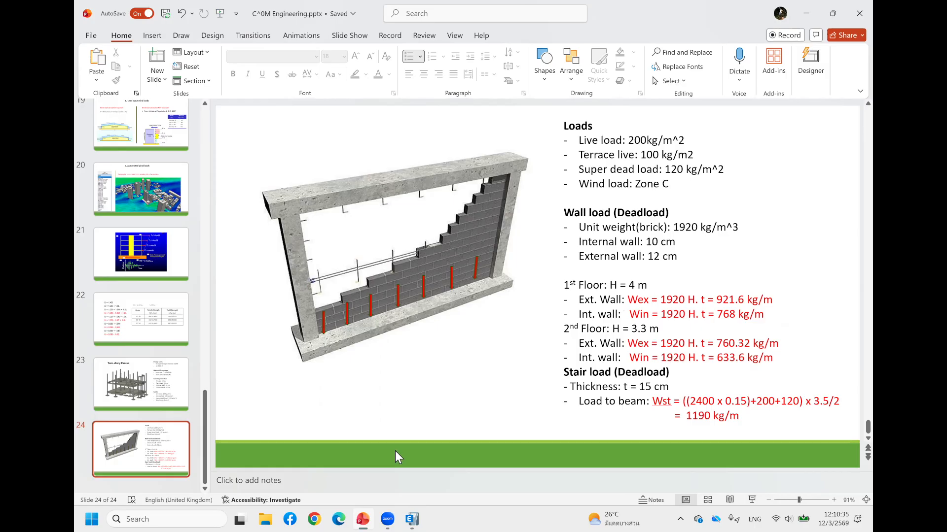
pyautogui.click(413, 517)
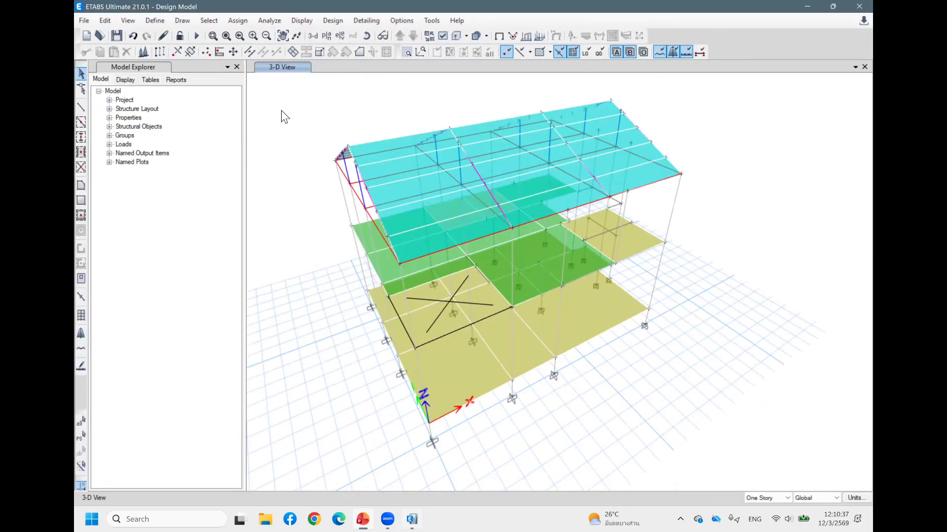
# Add a load pattern named SDL of type Super Dead with a self-weight multiplier of 0
pyautogui.click(157, 20)
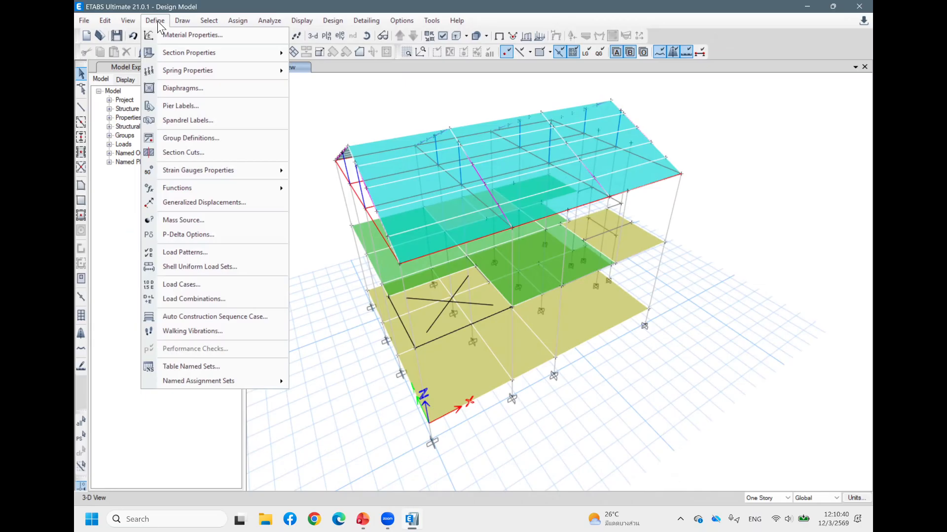
pyautogui.click(221, 252)
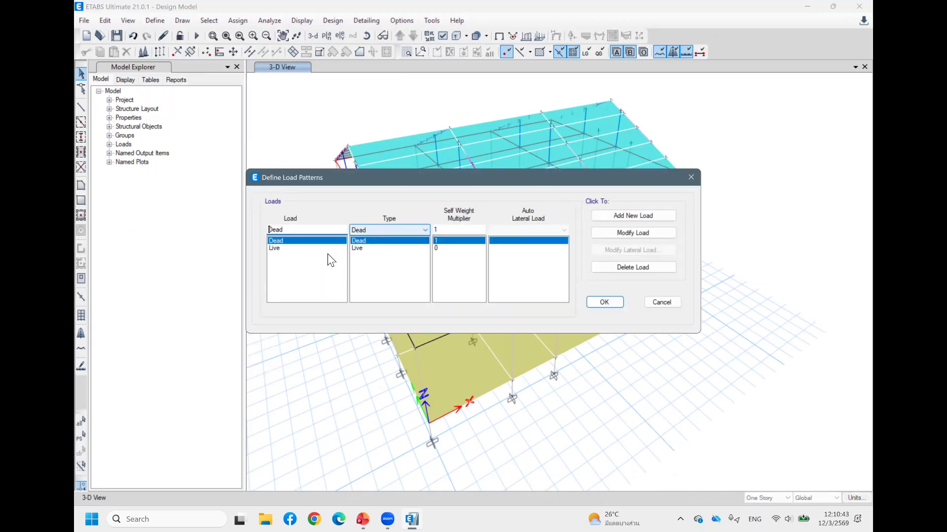
pyautogui.click(345, 248)
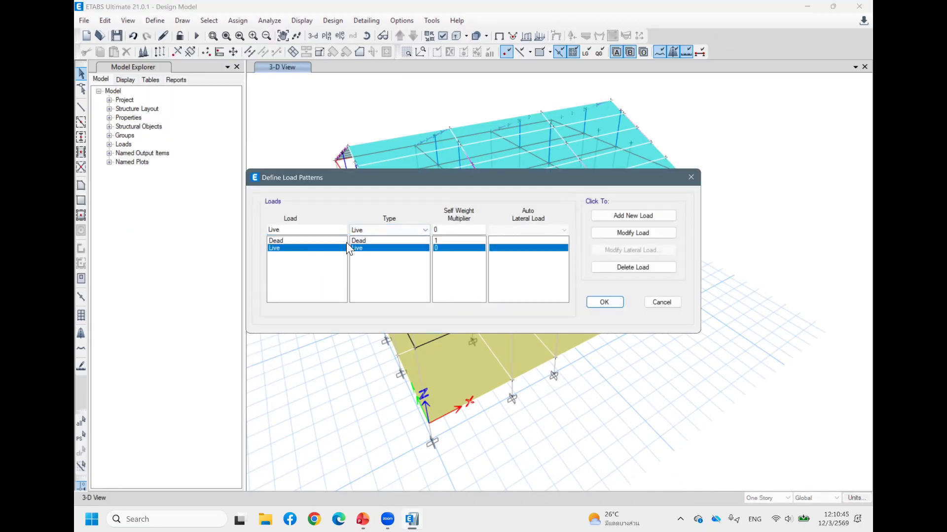
pyautogui.moveTo(310, 227); pyautogui.dragTo(260, 233)
pyautogui.write('SDL')
pyautogui.click(408, 230)
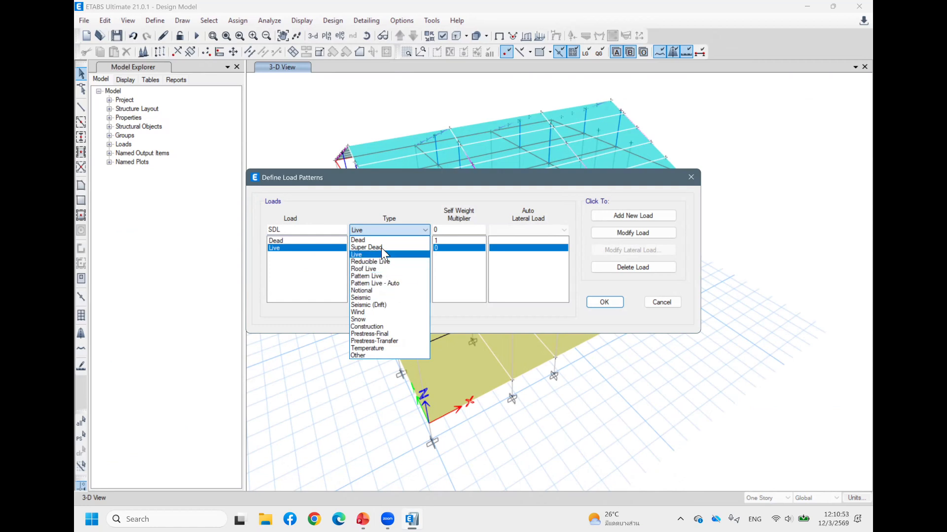
pyautogui.click(381, 248)
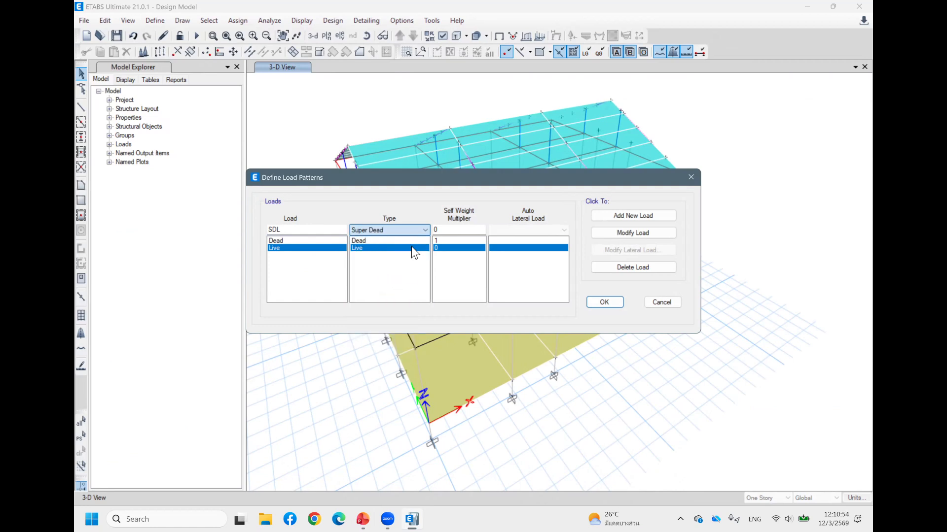
pyautogui.click(620, 218)
# Add a load pattern named Wind X of type Wind with ASCE 7-22 as its auto lateral load
pyautogui.doubleClick(289, 225)
pyautogui.write('Wind X')
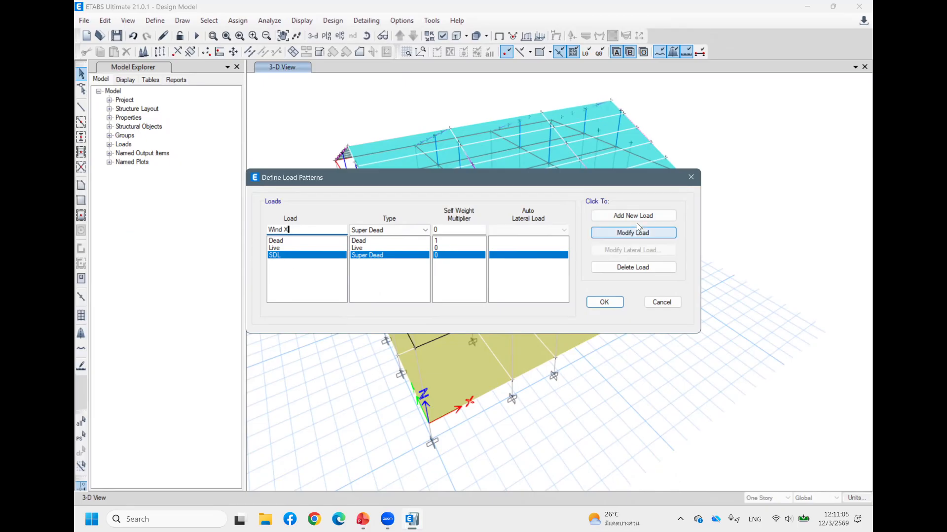
pyautogui.click(390, 230)
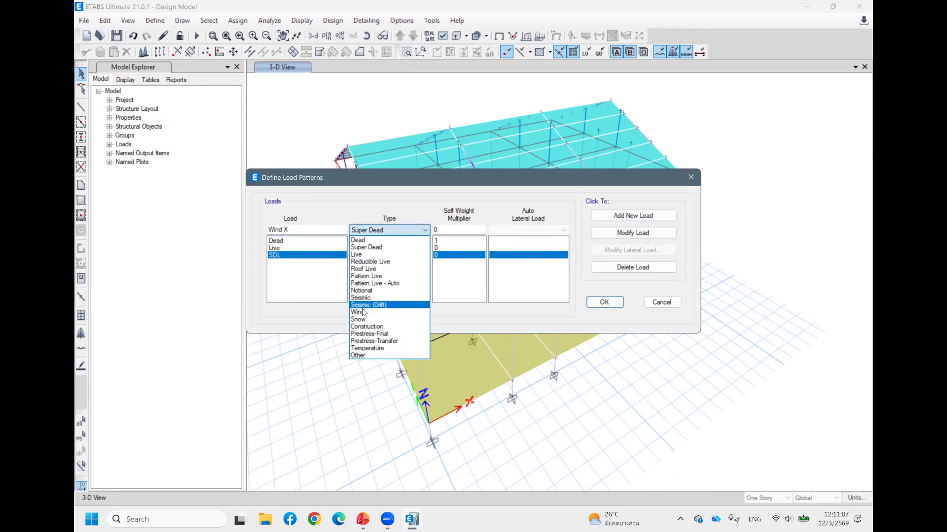
pyautogui.click(359, 312)
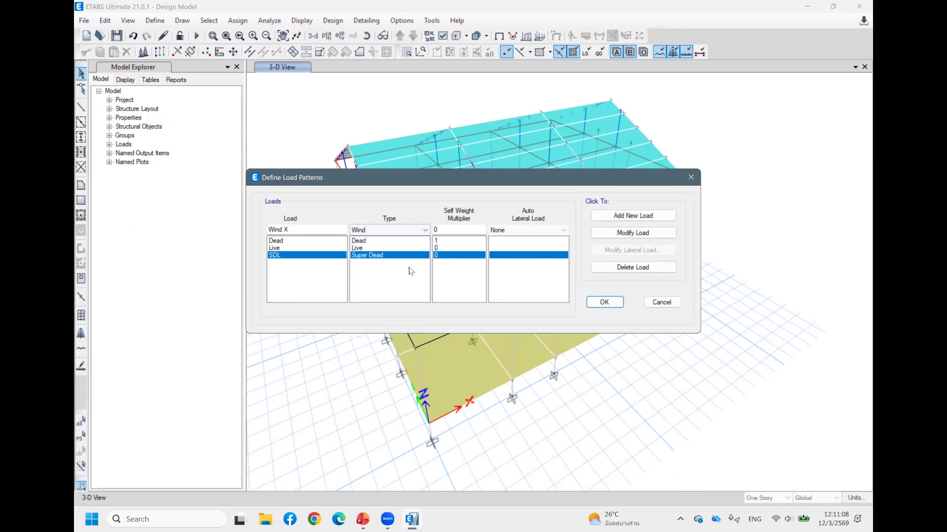
pyautogui.click(524, 230)
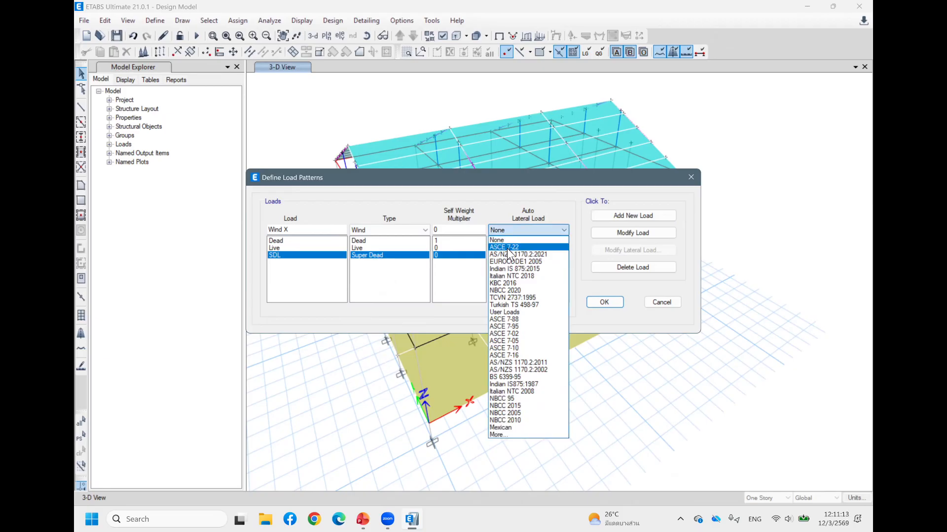
pyautogui.click(515, 248)
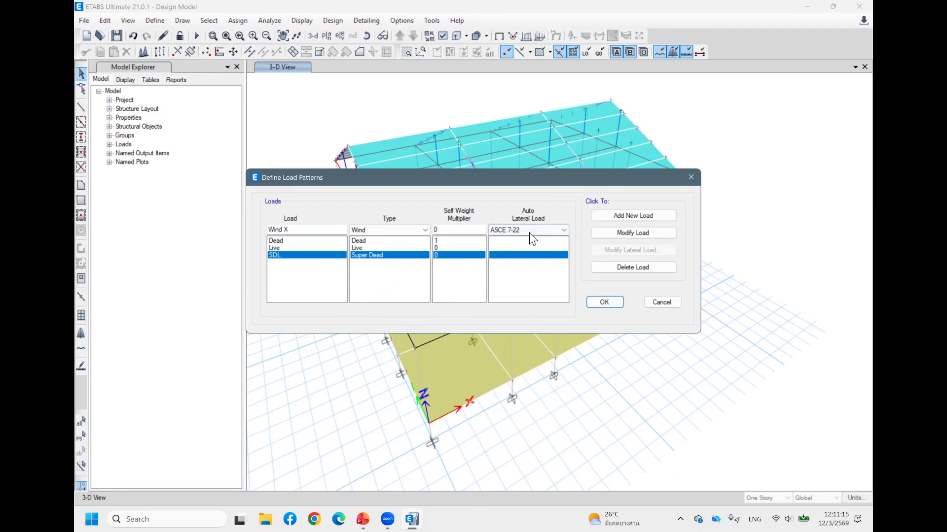
pyautogui.click(632, 217)
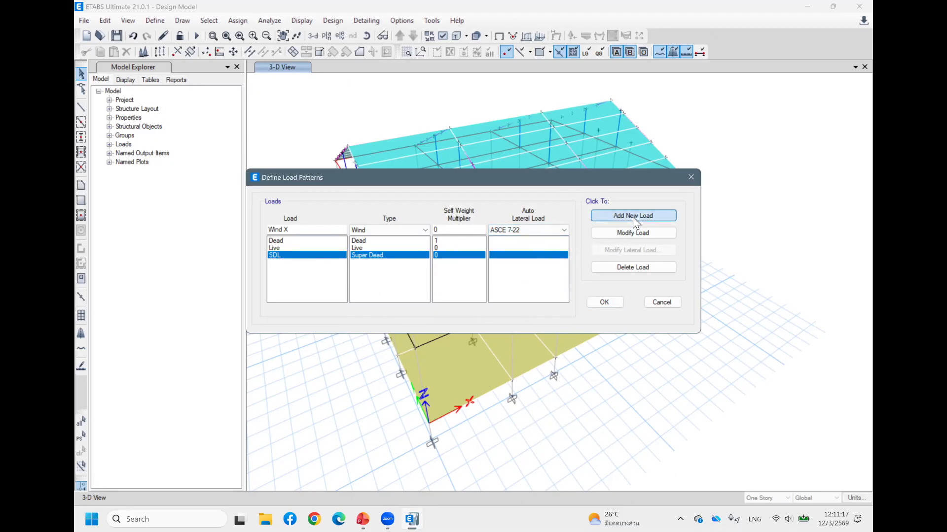
# Add a load pattern named Wind Y with the same Wind type and ASCE 7-22 auto lateral load
pyautogui.click(310, 230)
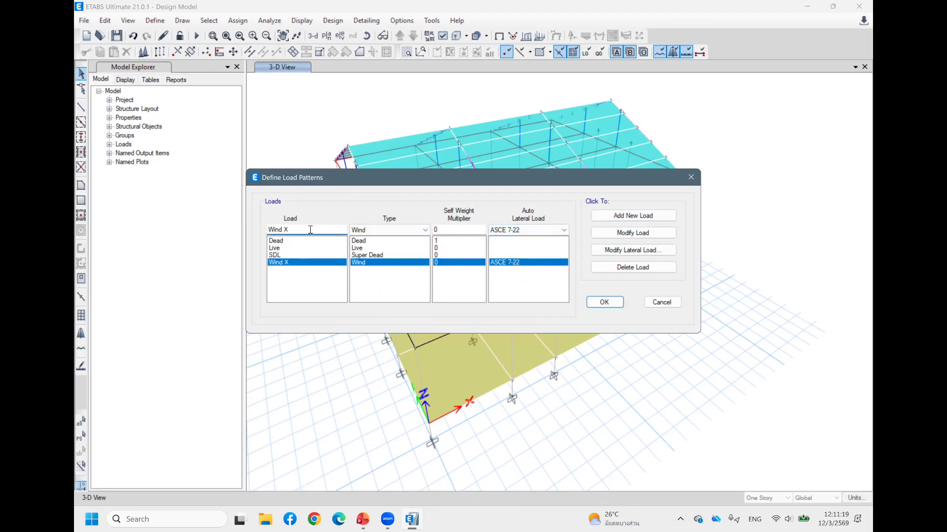
pyautogui.write('Y')
pyautogui.click(640, 215)
# Set Wind X to exposure from frame and shell objects including shells, exposure type C, and exposure height from 1st Floor to Rooftop
pyautogui.click(637, 247)
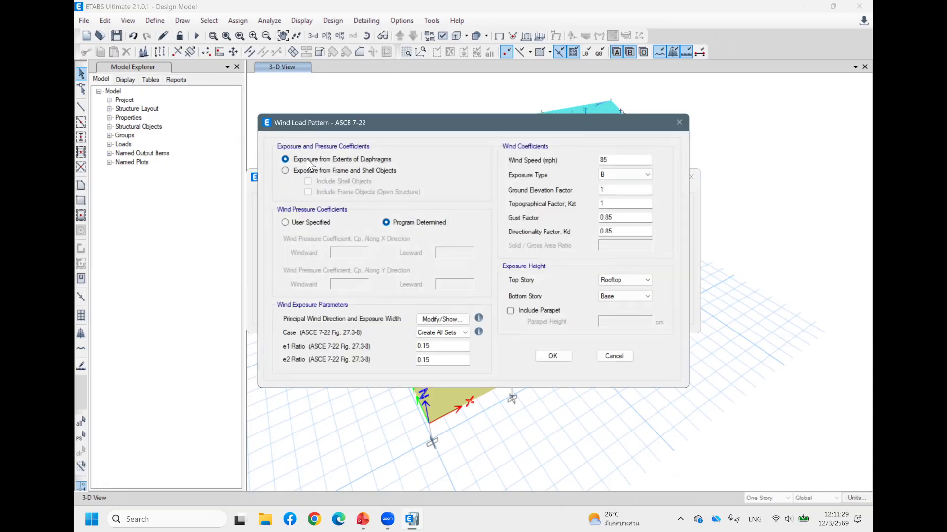
pyautogui.click(290, 171)
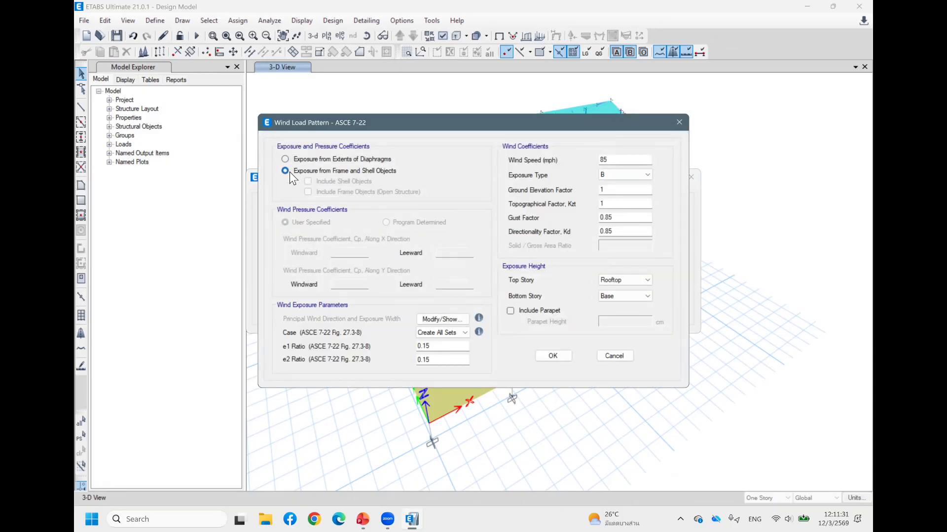
pyautogui.click(308, 182)
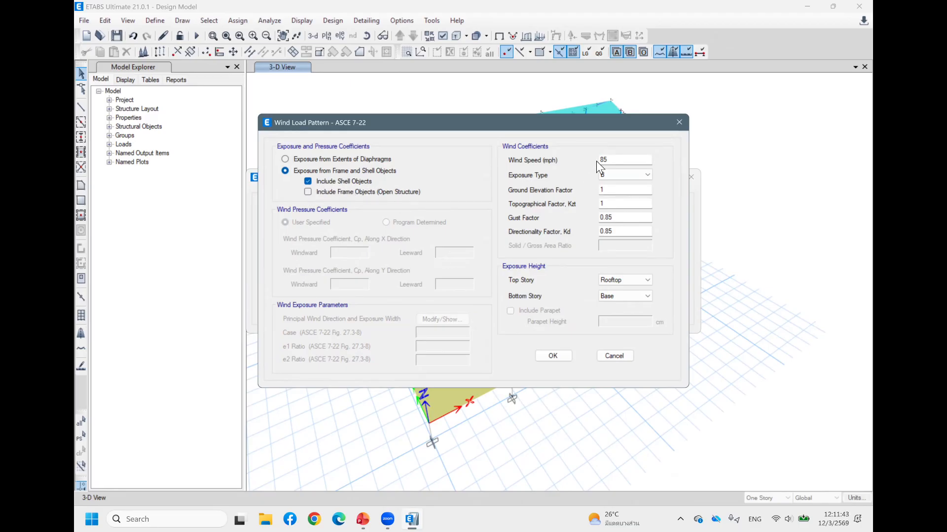
pyautogui.click(626, 161)
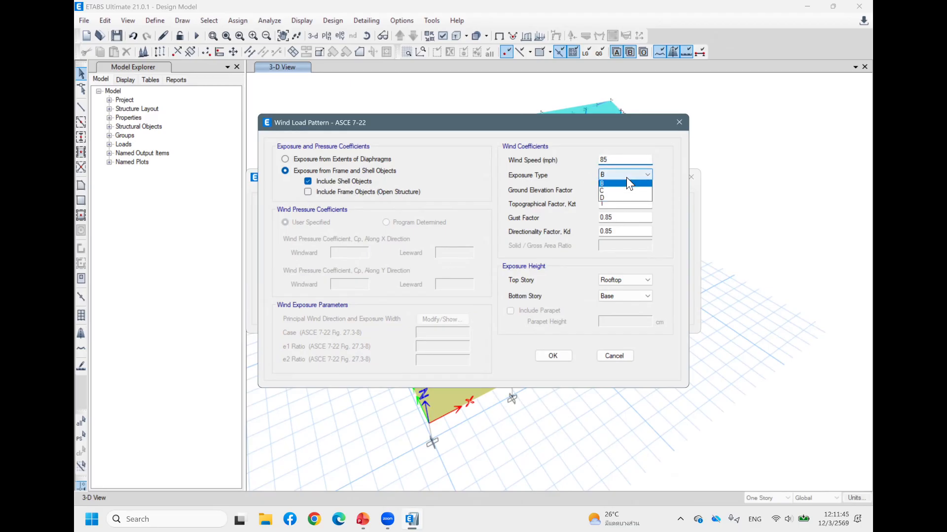
pyautogui.click(608, 190)
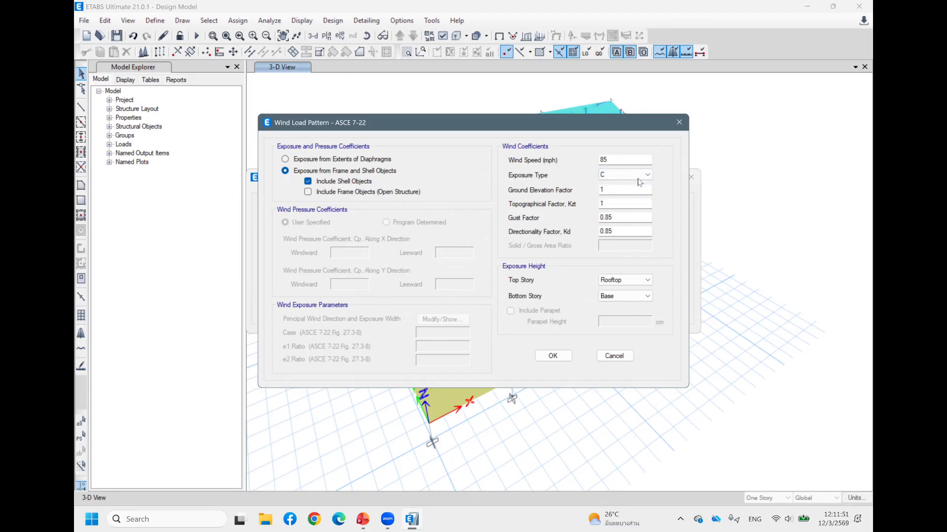
pyautogui.click(643, 297)
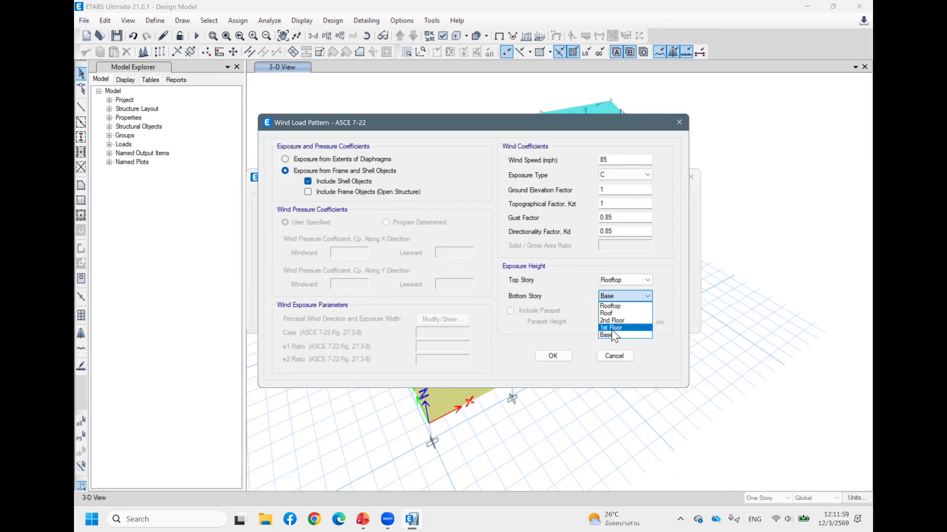
pyautogui.click(611, 328)
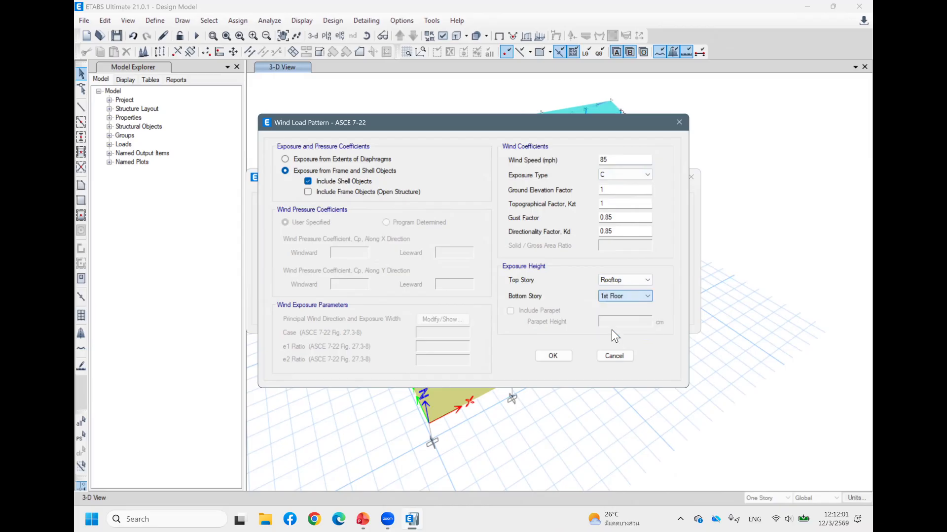
pyautogui.click(625, 281)
pyautogui.click(625, 281)
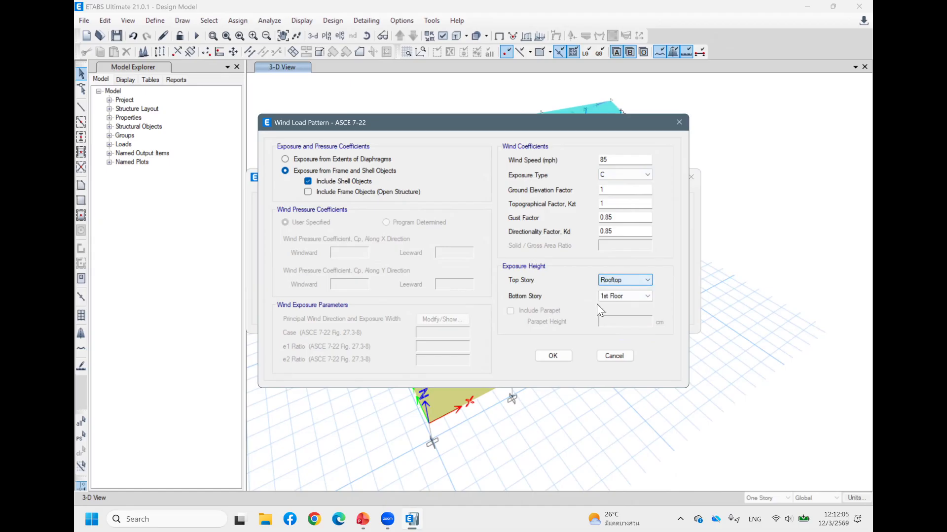
pyautogui.click(554, 358)
# Set Wind Y to exposure from frame and shell objects including shells, exposure type C and bottom story 1st Floor, and accept the load patterns
pyautogui.click(508, 270)
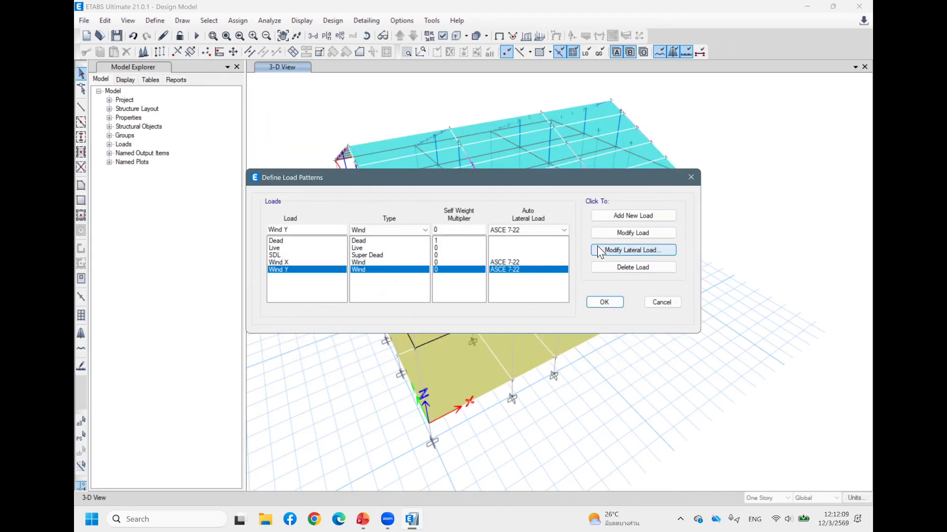
pyautogui.click(638, 249)
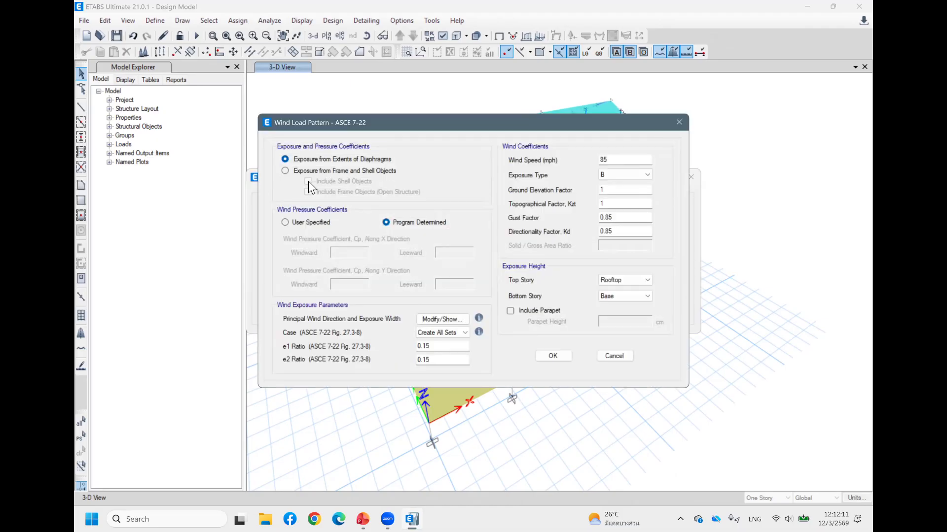
pyautogui.click(285, 170)
pyautogui.click(315, 179)
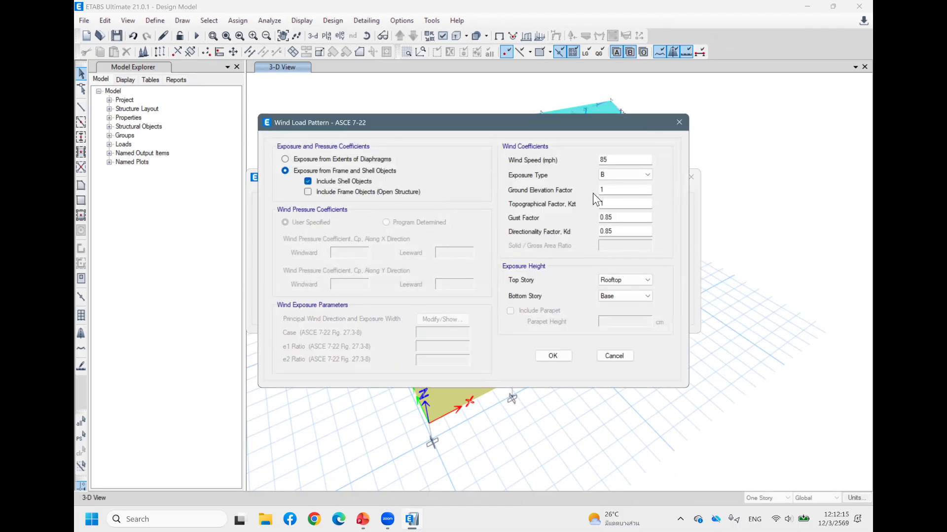
pyautogui.click(624, 174)
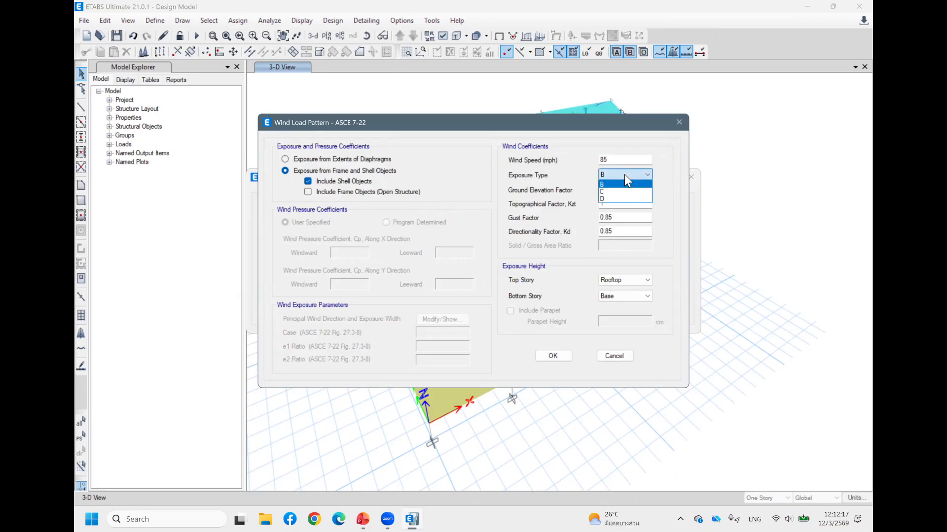
pyautogui.click(619, 192)
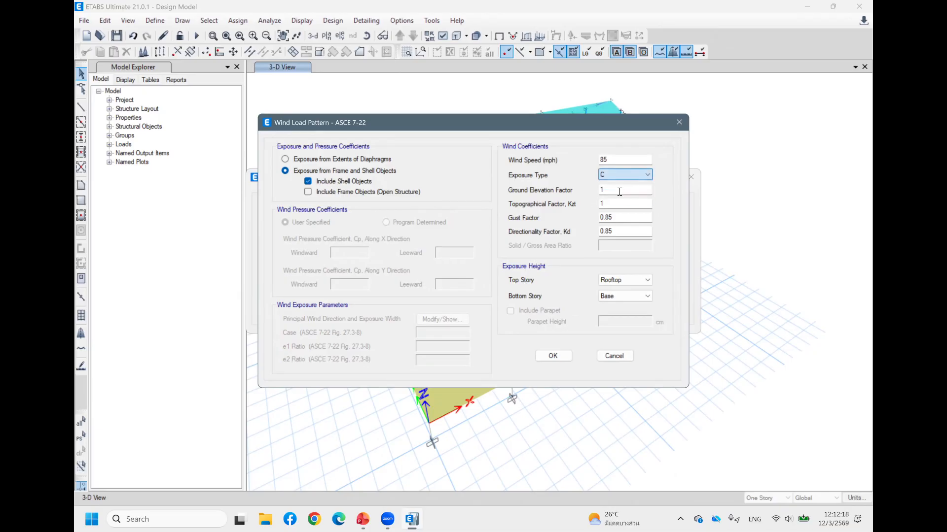
pyautogui.click(620, 294)
pyautogui.click(620, 305)
pyautogui.click(620, 297)
pyautogui.click(602, 329)
pyautogui.click(553, 356)
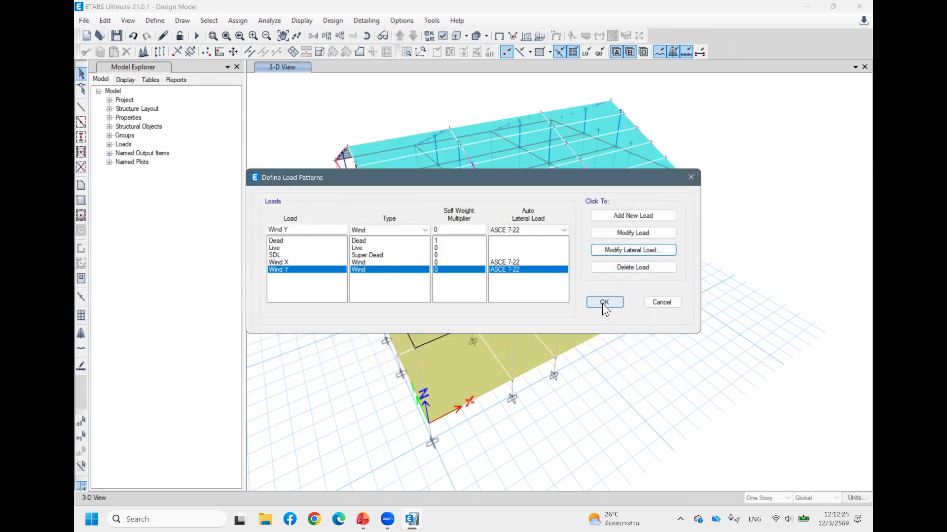
pyautogui.click(604, 302)
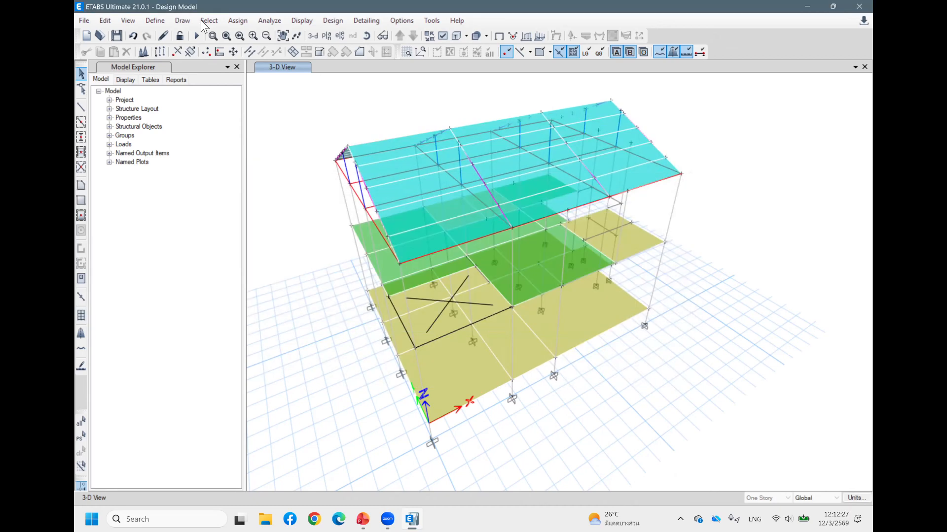
# Start defining a new load combination of type Linear Add
pyautogui.click(125, 22)
pyautogui.click(133, 23)
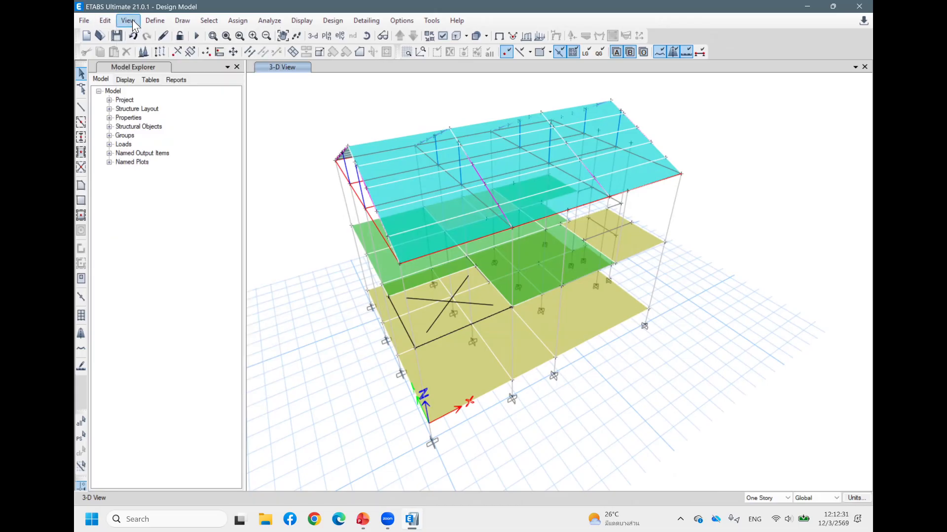
pyautogui.click(155, 21)
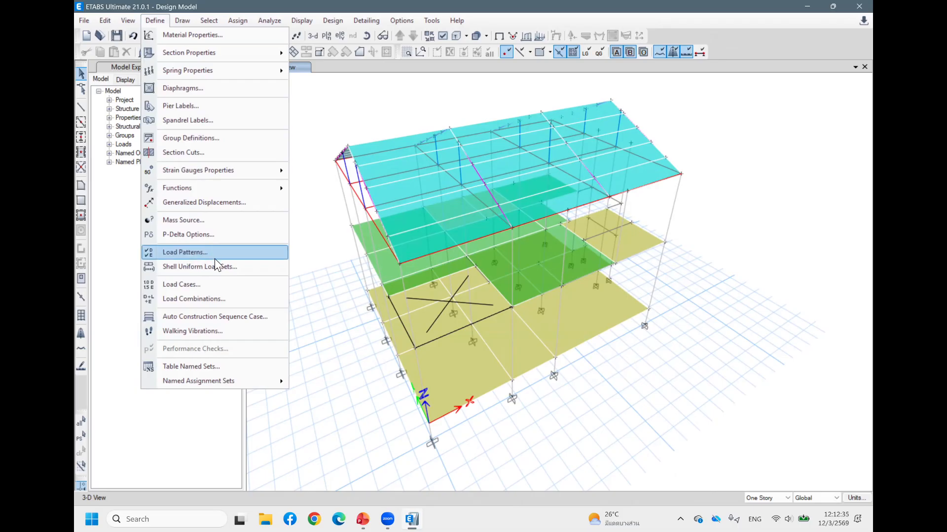
pyautogui.click(204, 298)
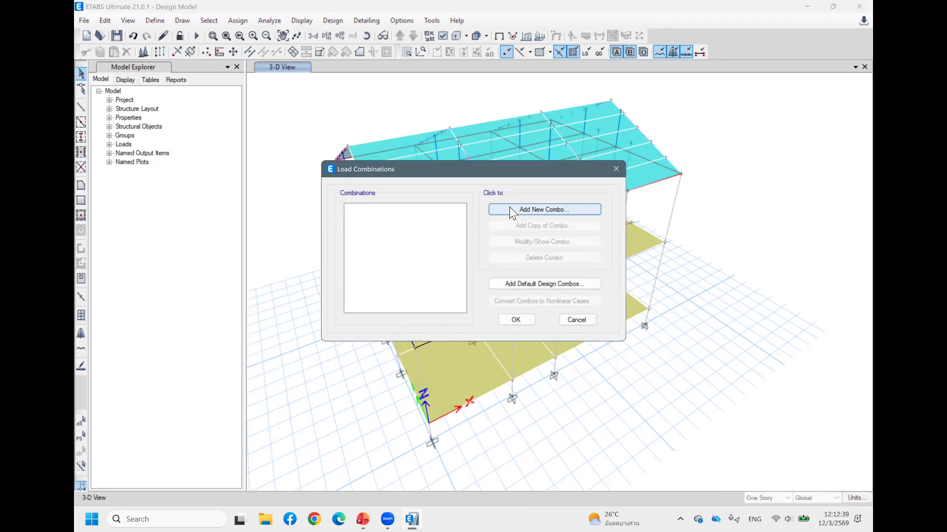
pyautogui.click(515, 208)
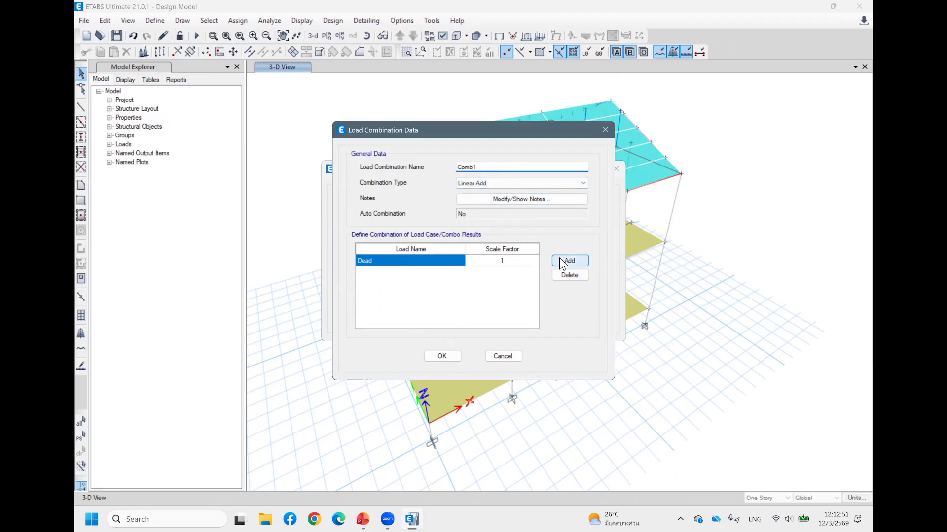
pyautogui.click(547, 181)
pyautogui.click(546, 182)
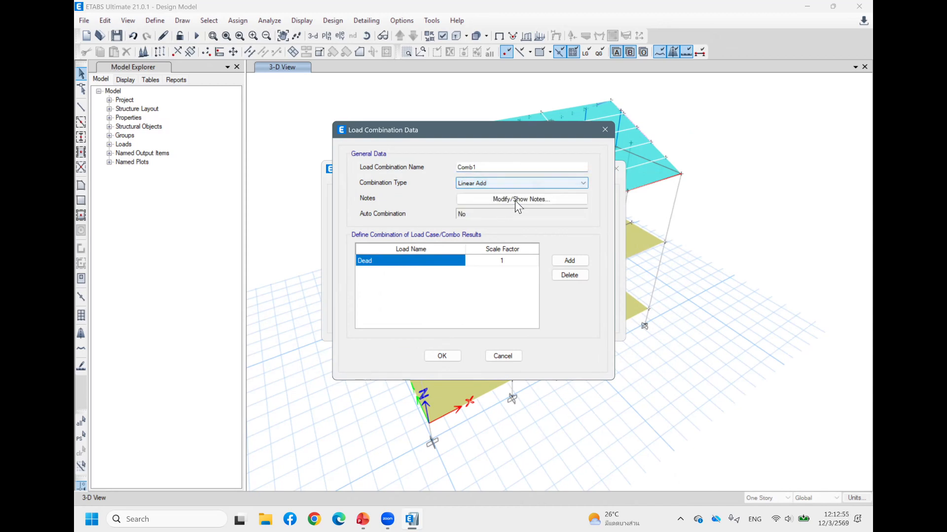
pyautogui.click(516, 198)
pyautogui.click(600, 204)
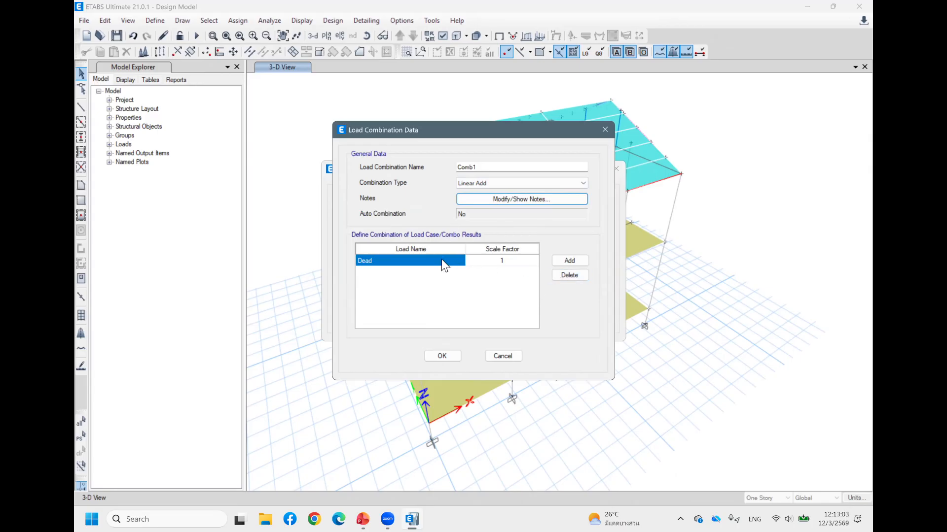
# Add two more load entries below the Dead load in the new combination
pyautogui.click(567, 262)
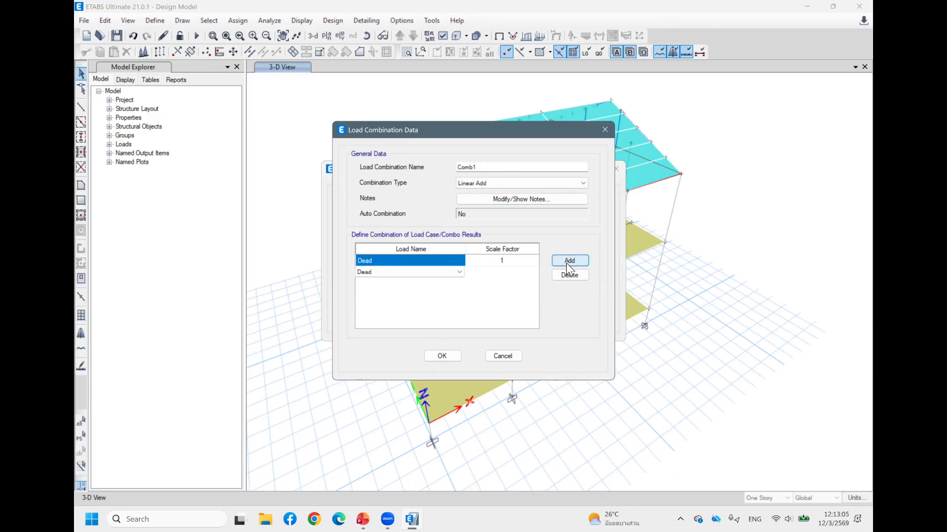
pyautogui.click(569, 261)
pyautogui.click(456, 261)
pyautogui.click(459, 260)
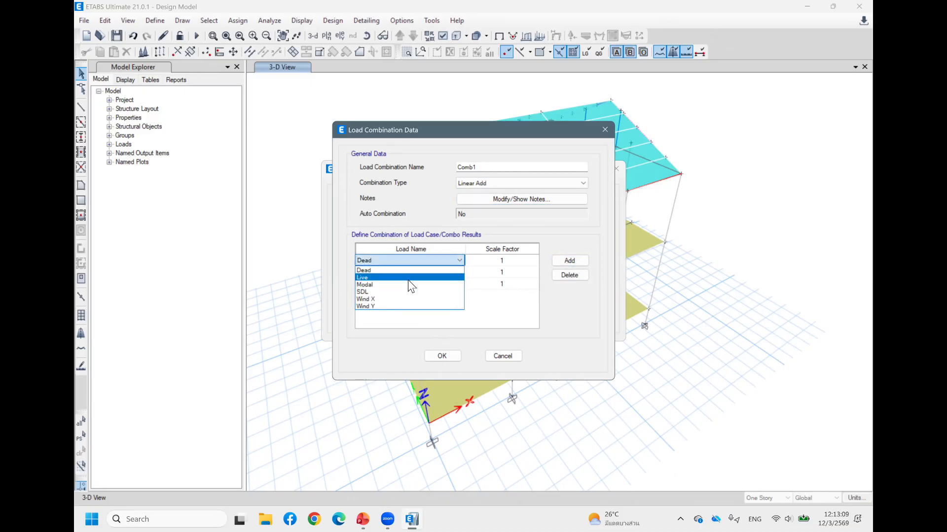
# Switch to the PowerPoint presentation, examine the factored load combination equations on slide 22, and return to the ETABS load combination data
pyautogui.click(363, 518)
pyautogui.click(101, 340)
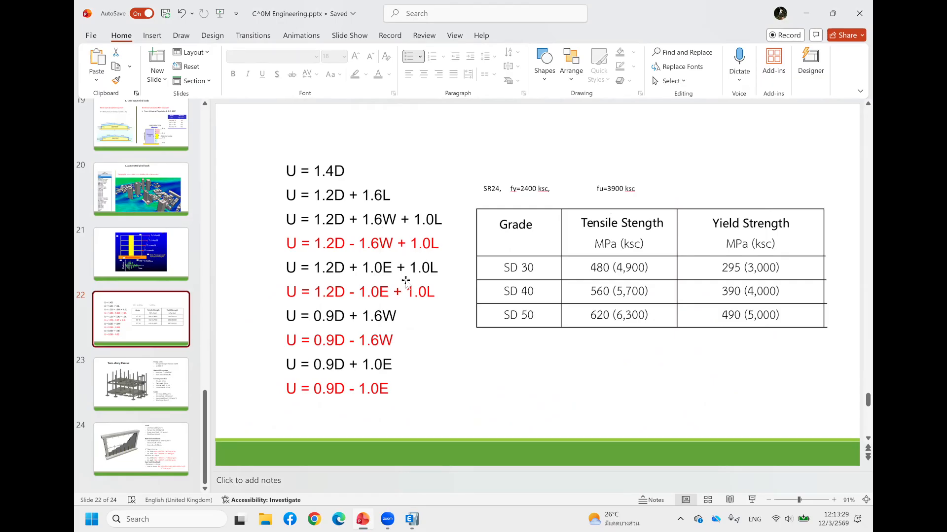
pyautogui.click(416, 509)
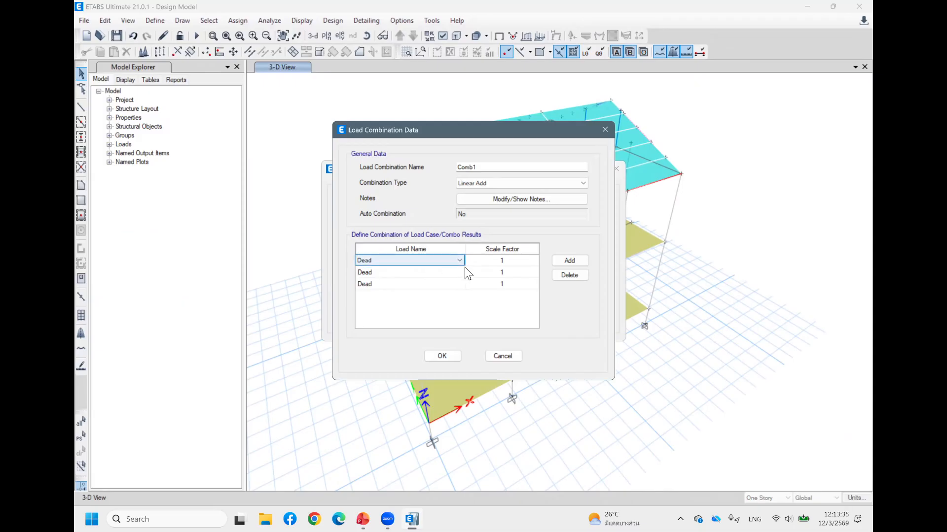
pyautogui.click(486, 260)
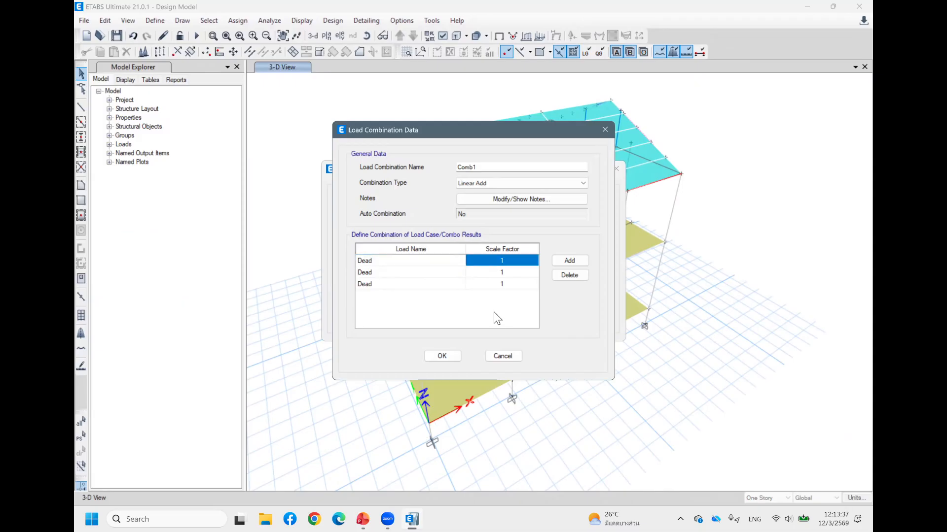
pyautogui.click(365, 509)
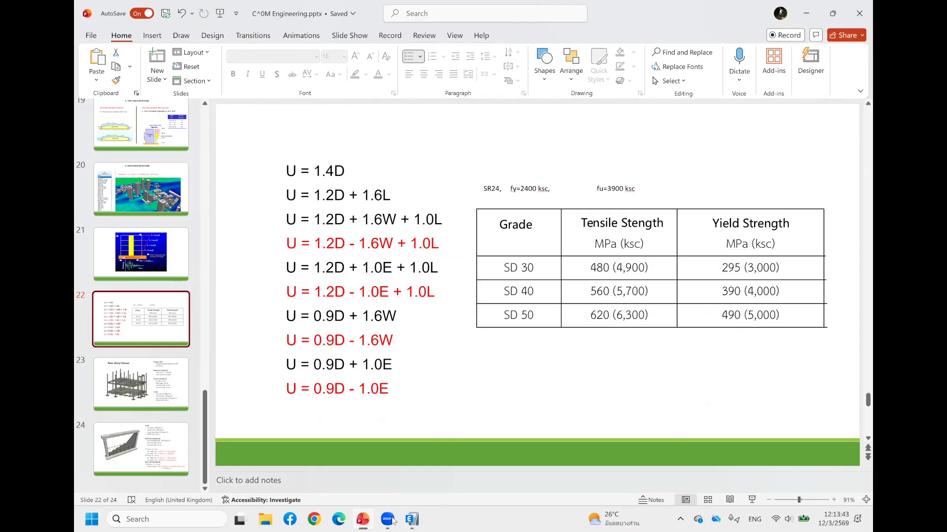
pyautogui.click(411, 519)
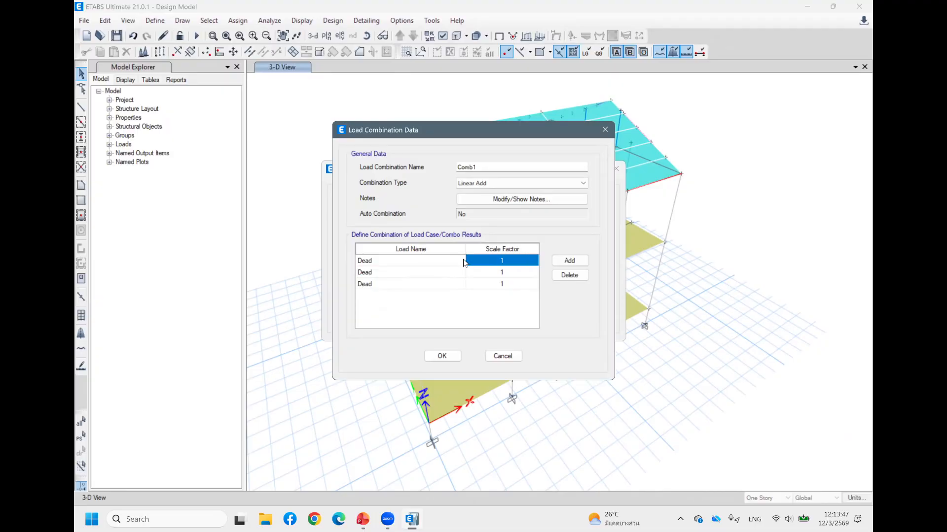
pyautogui.click(451, 274)
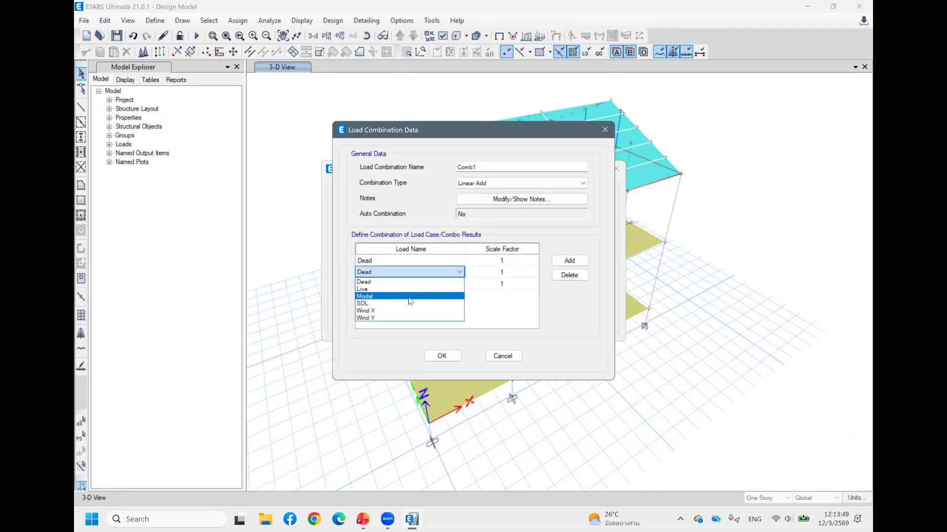
pyautogui.click(408, 296)
pyautogui.click(439, 285)
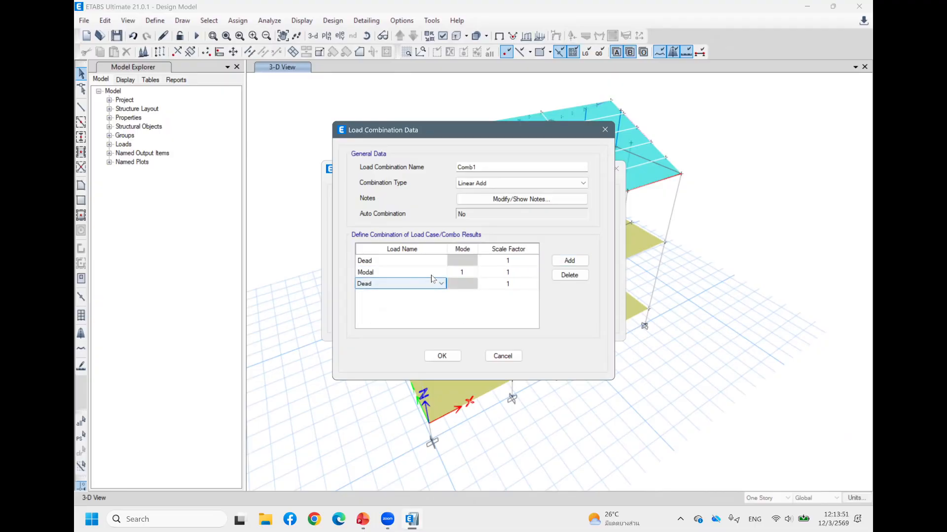
pyautogui.click(430, 274)
pyautogui.click(410, 298)
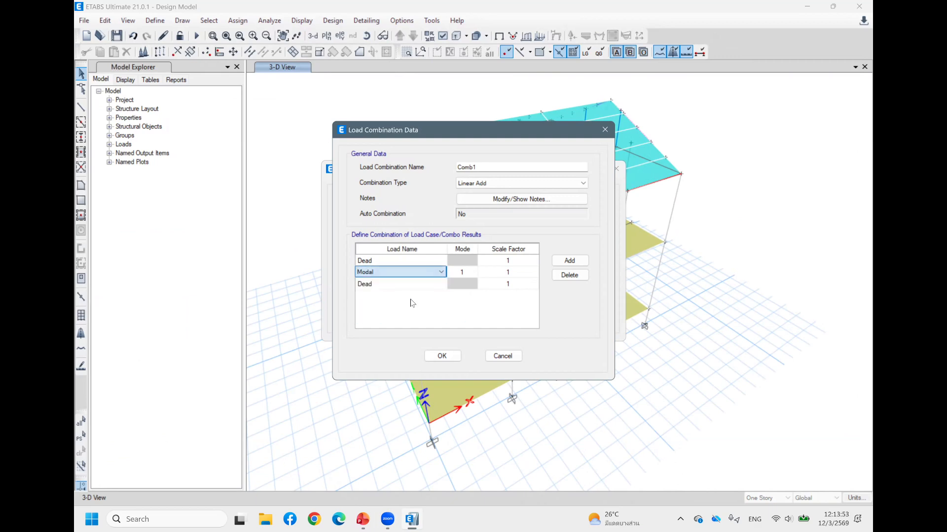
# Set the combination's second load entry to SDL and its third load entry to Live
pyautogui.click(427, 274)
pyautogui.click(426, 274)
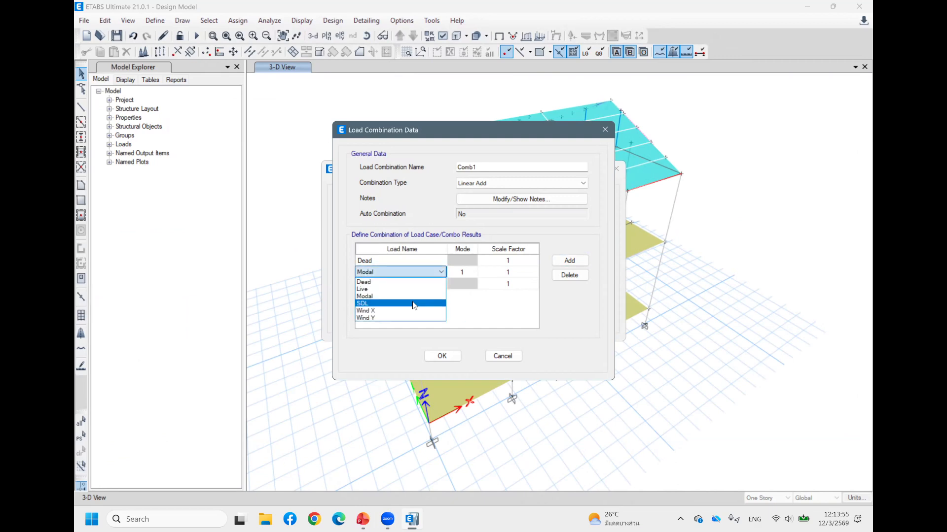
pyautogui.click(416, 293)
pyautogui.click(417, 284)
pyautogui.click(418, 284)
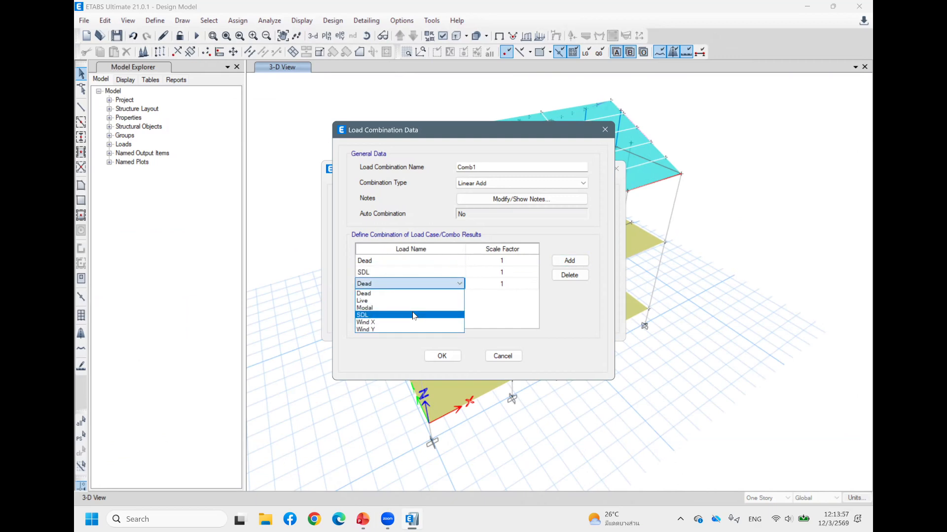
pyautogui.click(418, 301)
# Set the scale factors to 1.2 for Dead, 1.2 for SDL and 1.6 for Live, and accept the combination
pyautogui.click(491, 263)
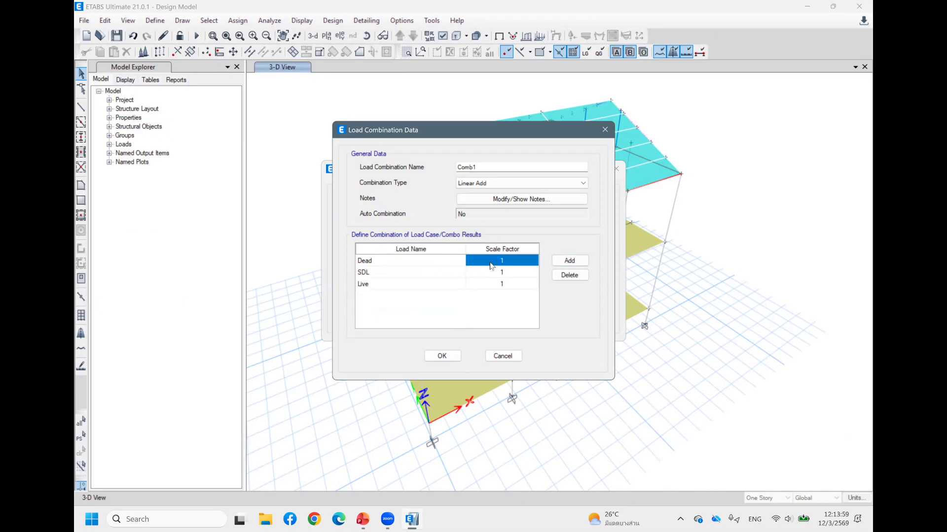
pyautogui.write('1.2')
pyautogui.press('Down')
pyautogui.write('1.2')
pyautogui.press('Down')
pyautogui.write('1.6')
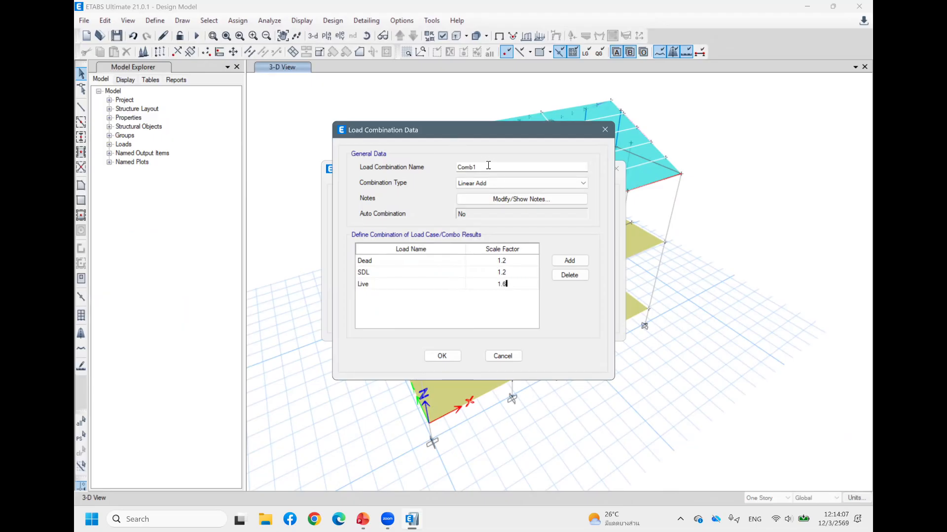
pyautogui.click(442, 356)
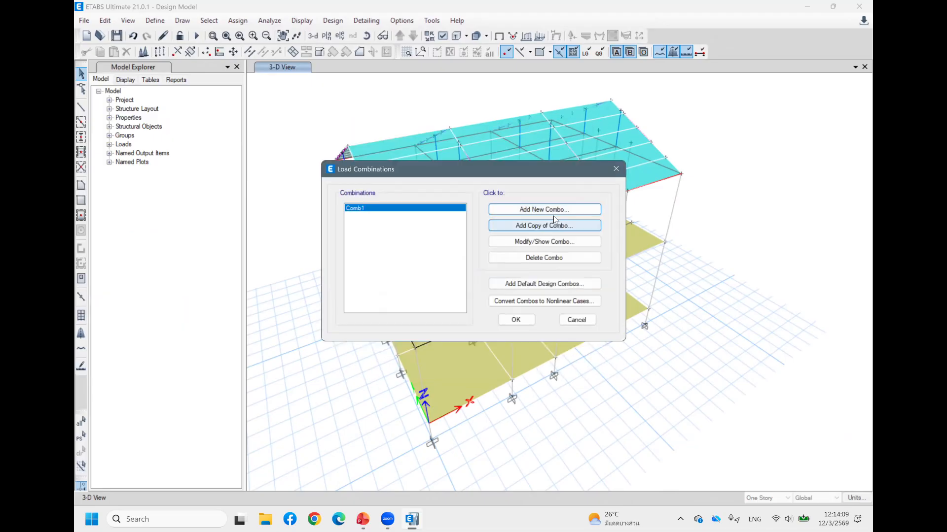
# Create a new load combination after Comb1 and add three more load rows to it
pyautogui.click(553, 213)
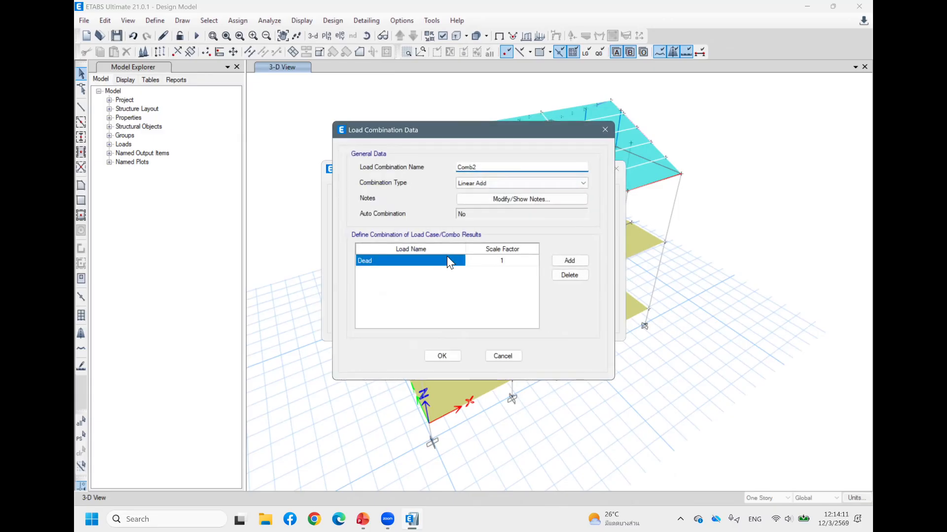
pyautogui.click(569, 259)
pyautogui.click(569, 260)
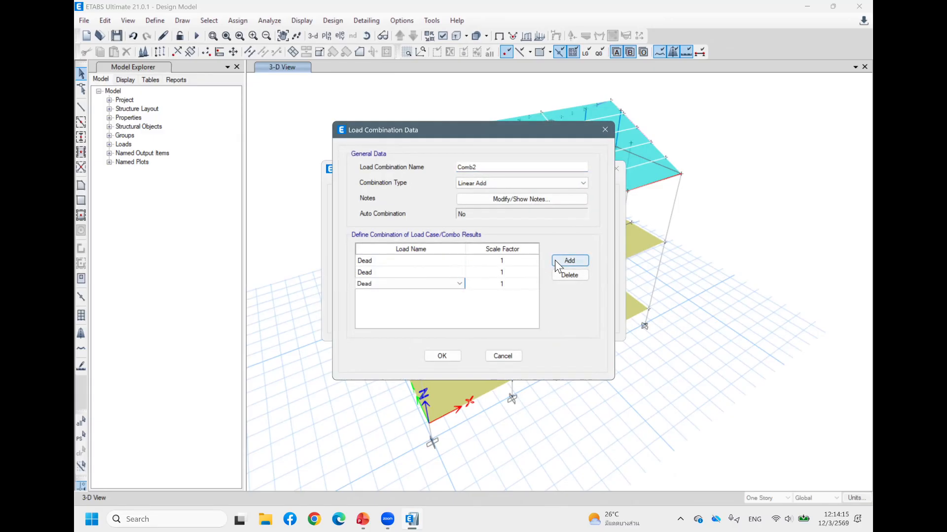
pyautogui.click(579, 259)
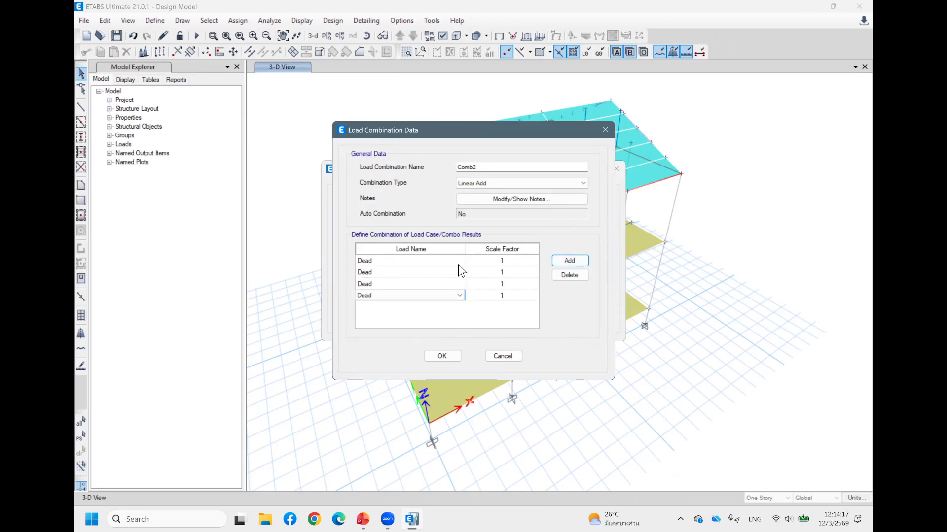
# Keep Dead as the first load case and set its scale factor to 1.2
pyautogui.click(454, 262)
pyautogui.click(453, 262)
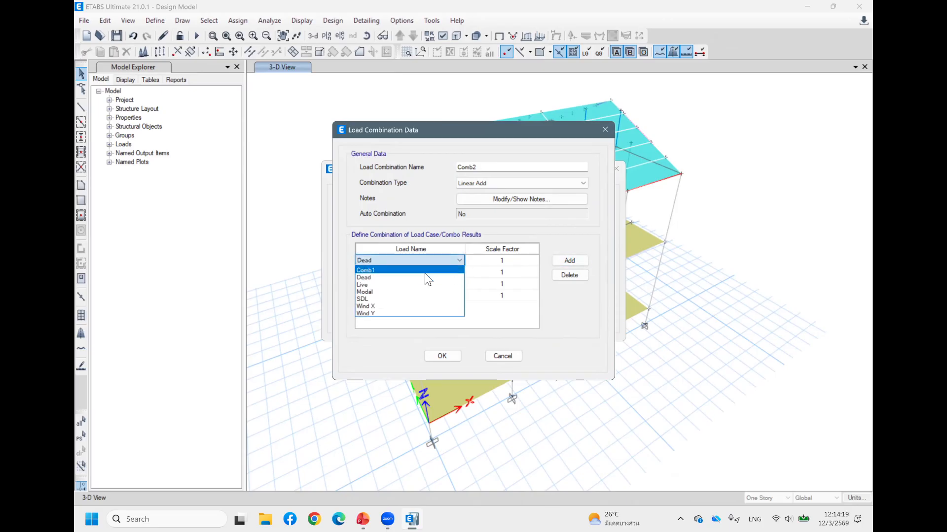
pyautogui.click(499, 268)
pyautogui.click(490, 259)
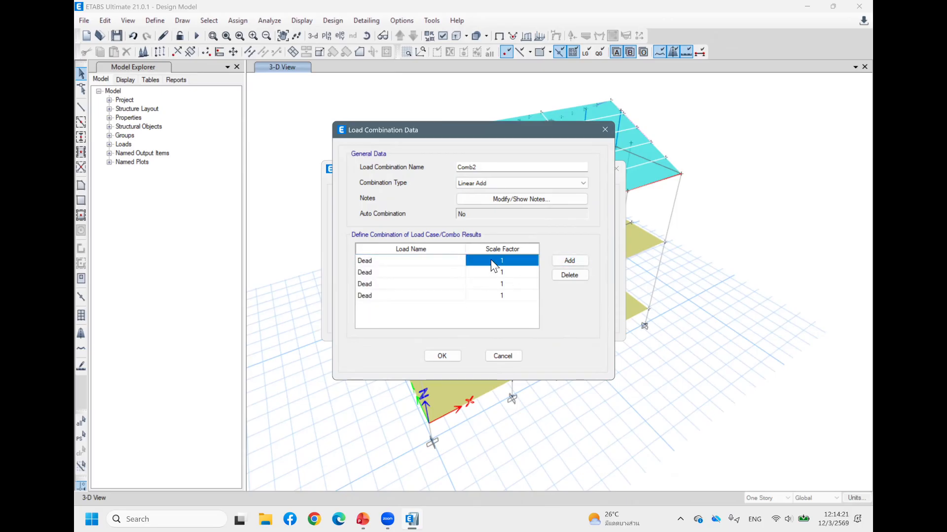
pyautogui.write('1.2')
pyautogui.press('Return')
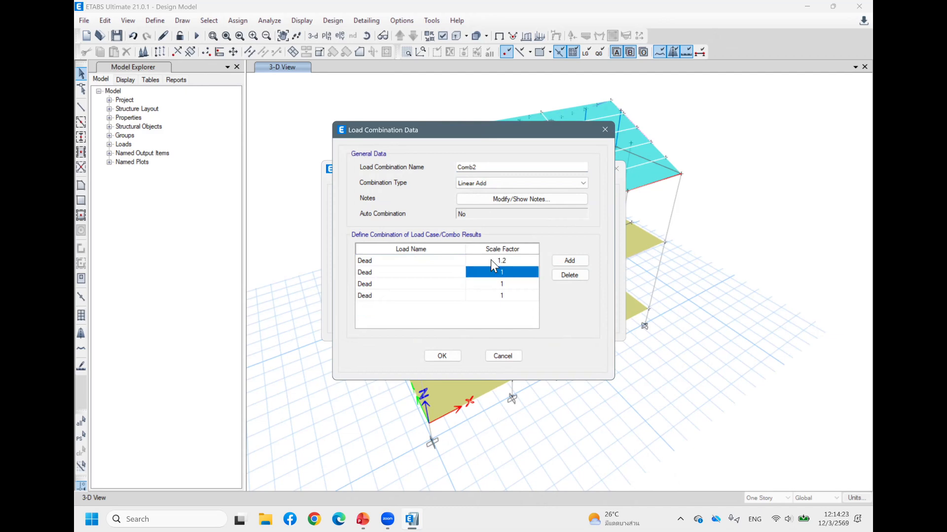
# Assign SDL, Live and Wind X to the second, third and fourth rows of the combination
pyautogui.click(449, 274)
pyautogui.click(392, 308)
pyautogui.click(444, 284)
pyautogui.click(394, 305)
pyautogui.click(444, 295)
pyautogui.click(460, 295)
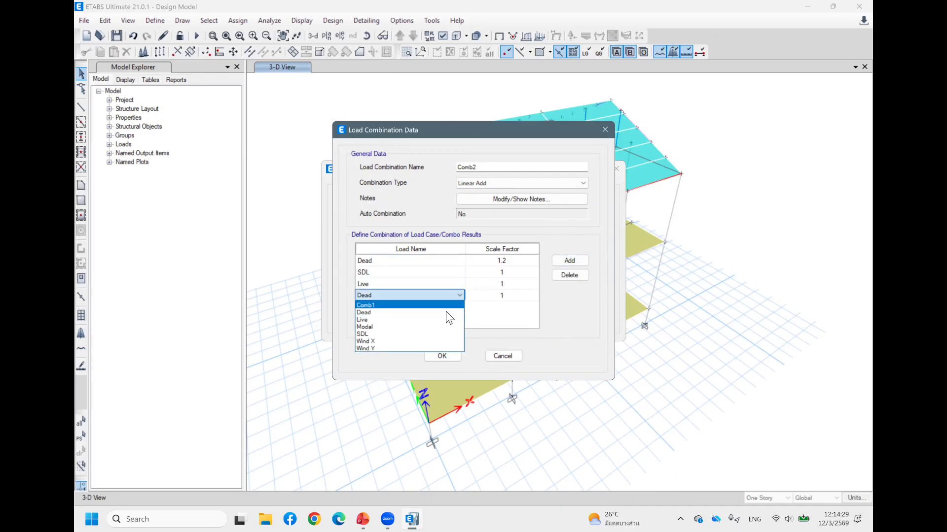
pyautogui.click(401, 341)
# Set the scale factors to 1.2 for SDL and 1.6 for Wind X, and accept the combination
pyautogui.click(505, 271)
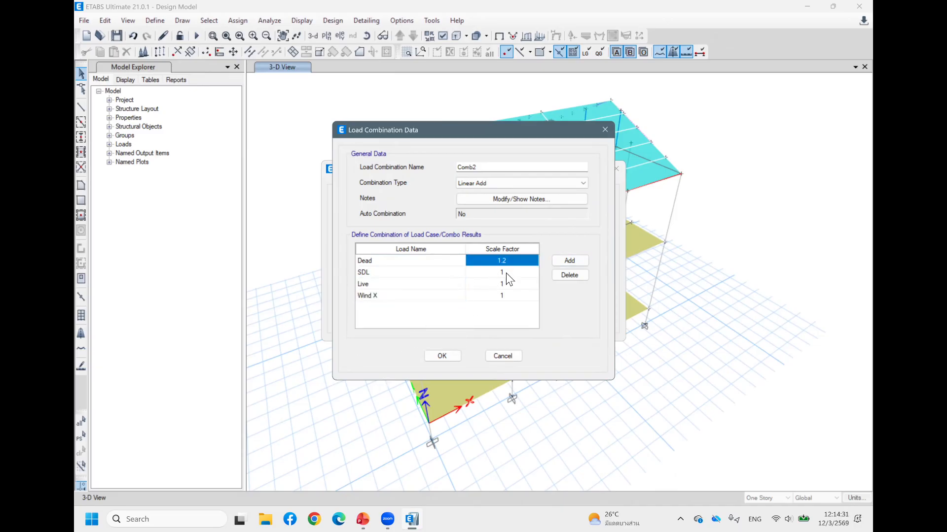
pyautogui.write('1.2')
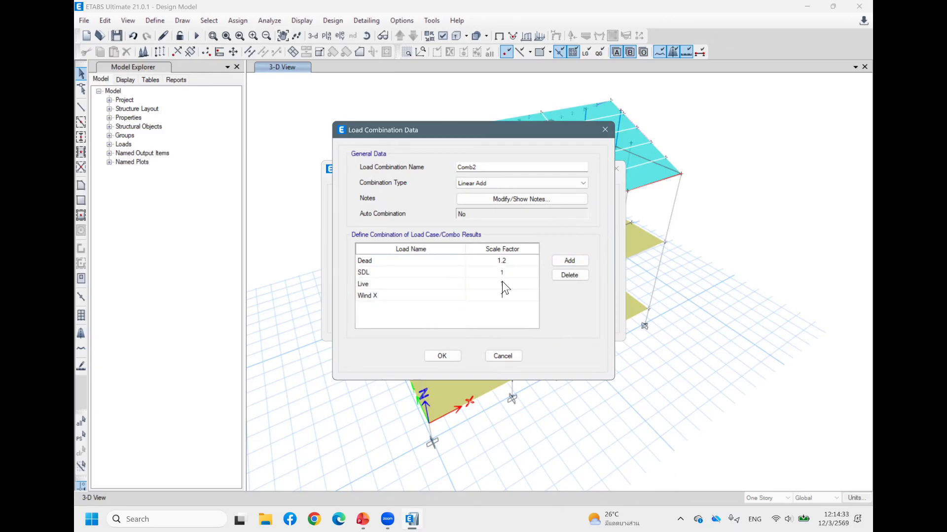
pyautogui.press('Return')
pyautogui.click(511, 296)
pyautogui.write('1.6')
pyautogui.press('Return')
pyautogui.click(451, 359)
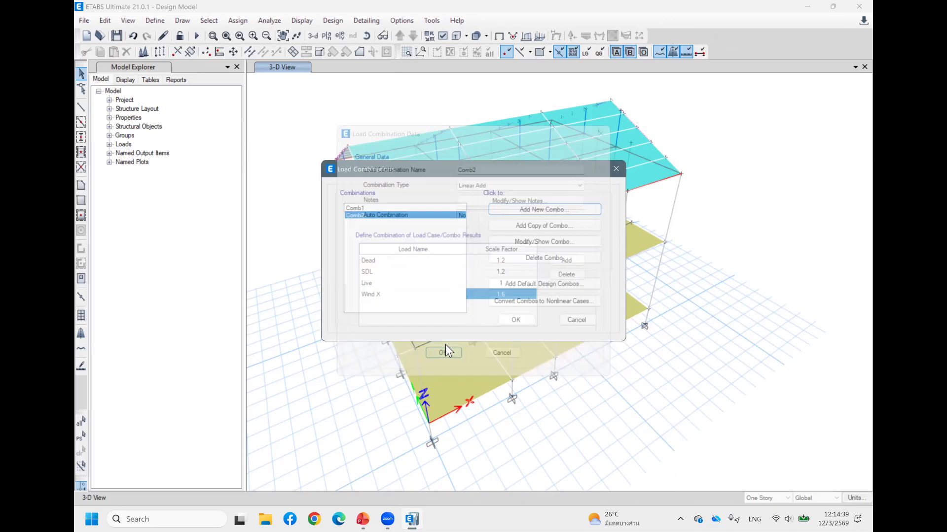
# Create another load combination after Comb2 with four load rows
pyautogui.click(531, 212)
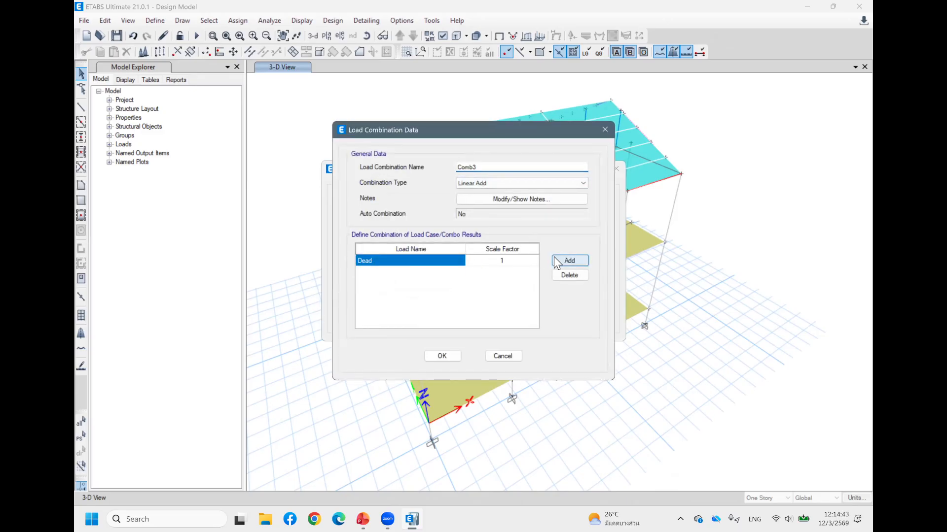
pyautogui.click(554, 258)
pyautogui.click(554, 257)
pyautogui.click(555, 262)
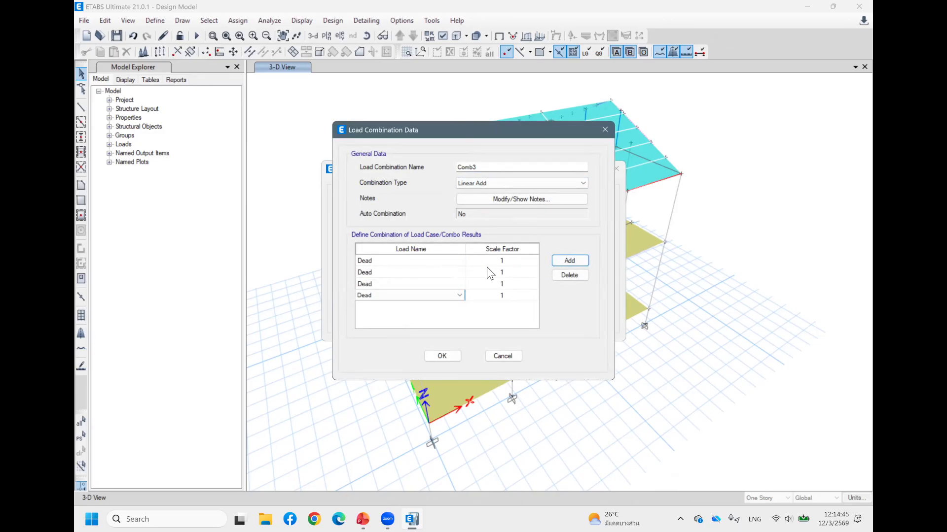
# Assign SDL, Live and Wind Y to the rows below Dead in the combination
pyautogui.click(454, 274)
pyautogui.click(457, 272)
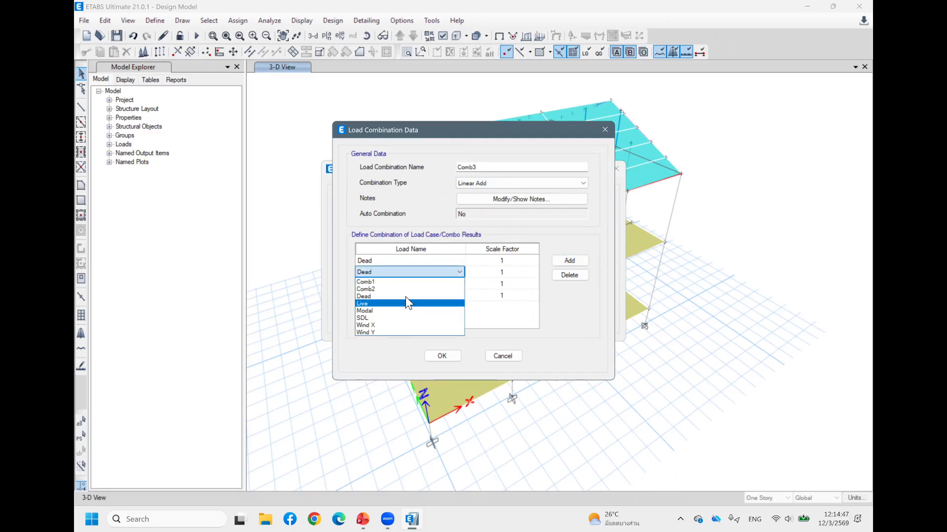
pyautogui.click(409, 318)
pyautogui.click(443, 283)
pyautogui.click(442, 283)
pyautogui.click(411, 315)
pyautogui.click(438, 296)
pyautogui.click(438, 296)
pyautogui.click(385, 353)
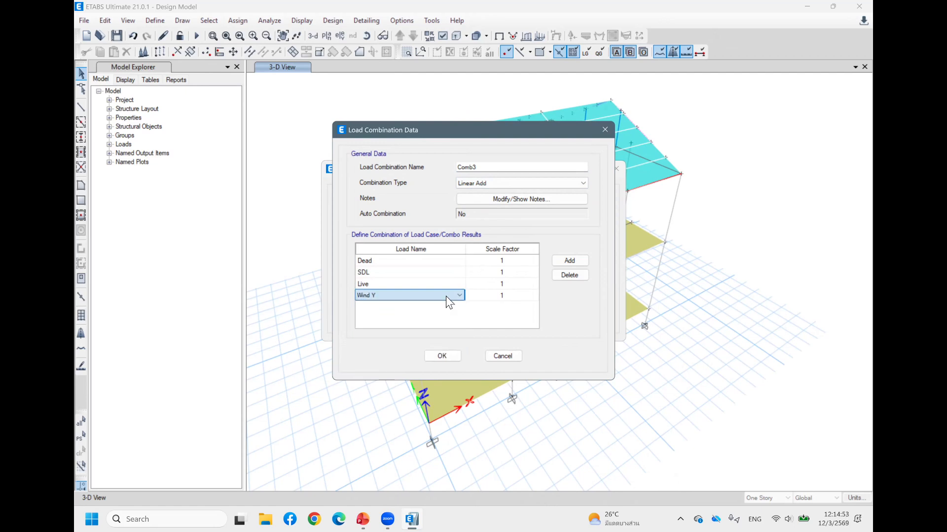
# Set the scale factors to 1.2 for Dead and SDL and 1.6 for Wind Y, and accept the combination
pyautogui.click(516, 260)
pyautogui.write('1.2')
pyautogui.press('Down')
pyautogui.write('1.2')
pyautogui.press('Down')
pyautogui.press('Down')
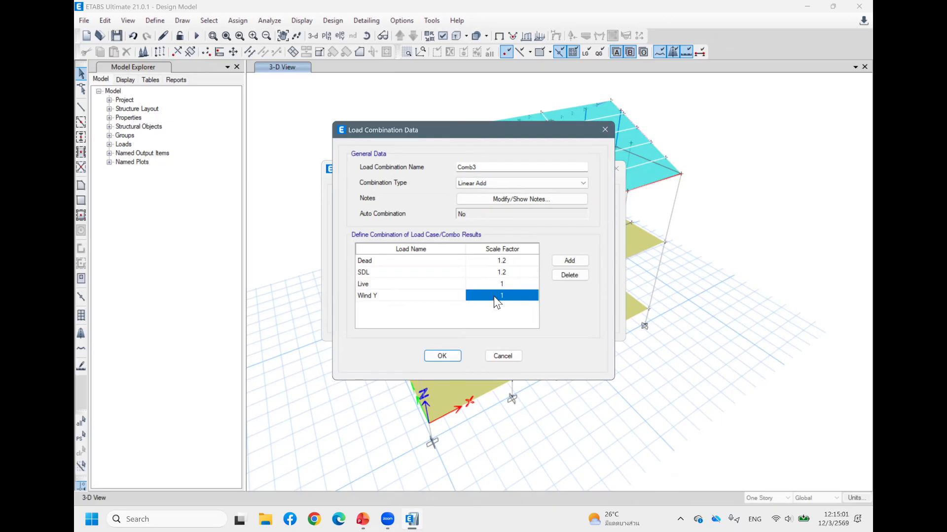
pyautogui.write('1.7')
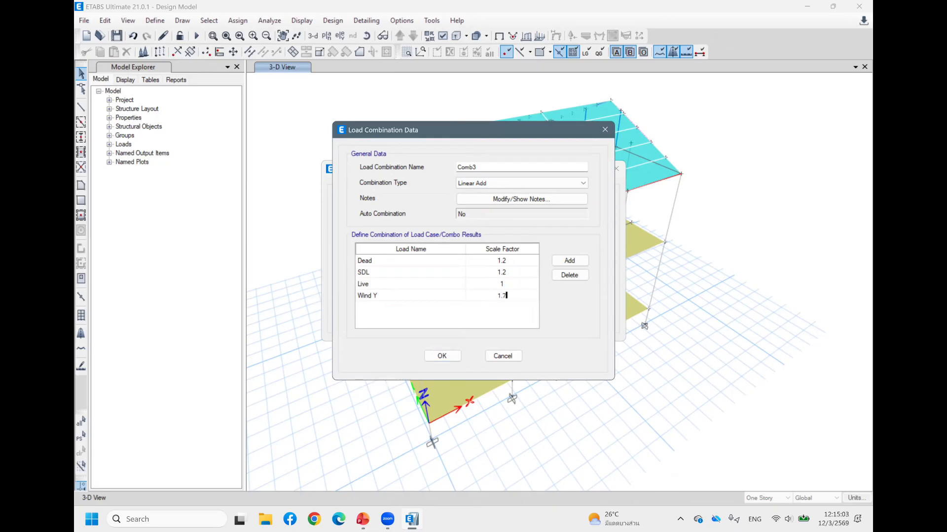
pyautogui.press('BackSpace')
pyautogui.write('6')
pyautogui.click(442, 355)
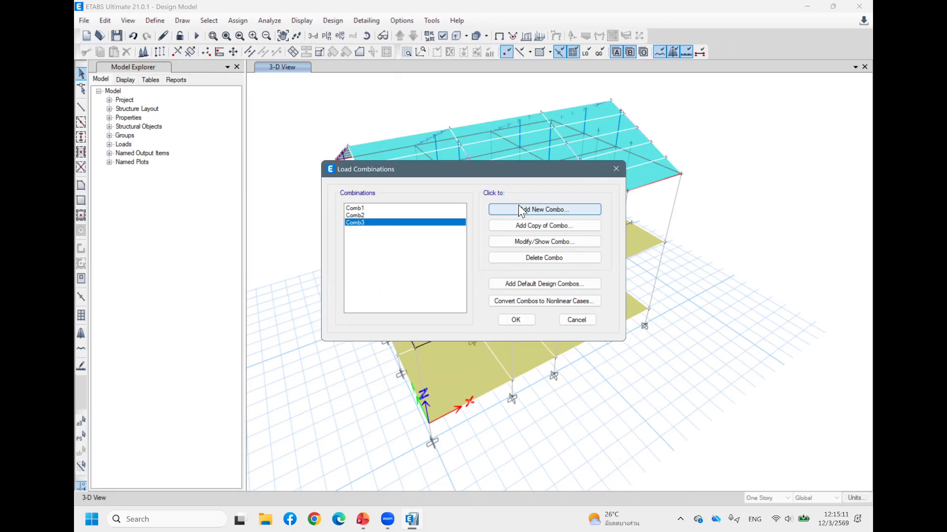
pyautogui.click(384, 215)
pyautogui.click(382, 208)
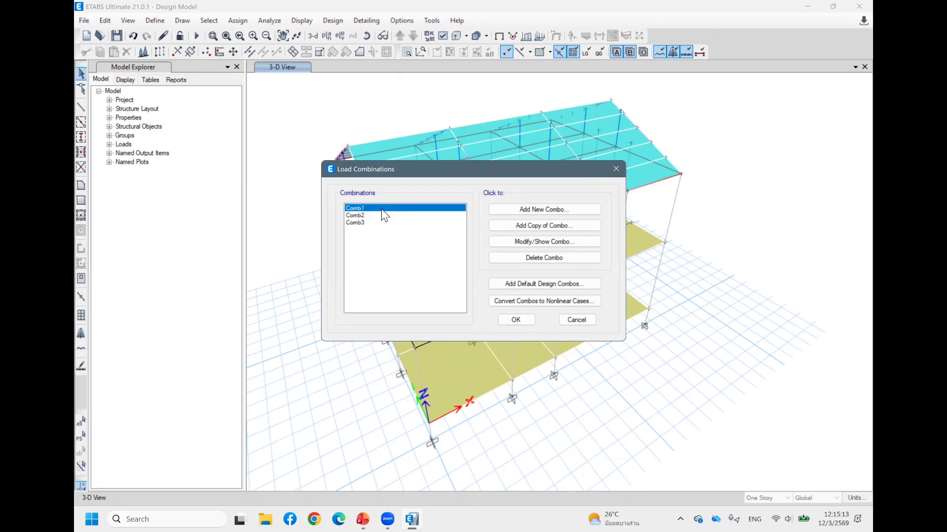
pyautogui.click(379, 215)
pyautogui.click(381, 223)
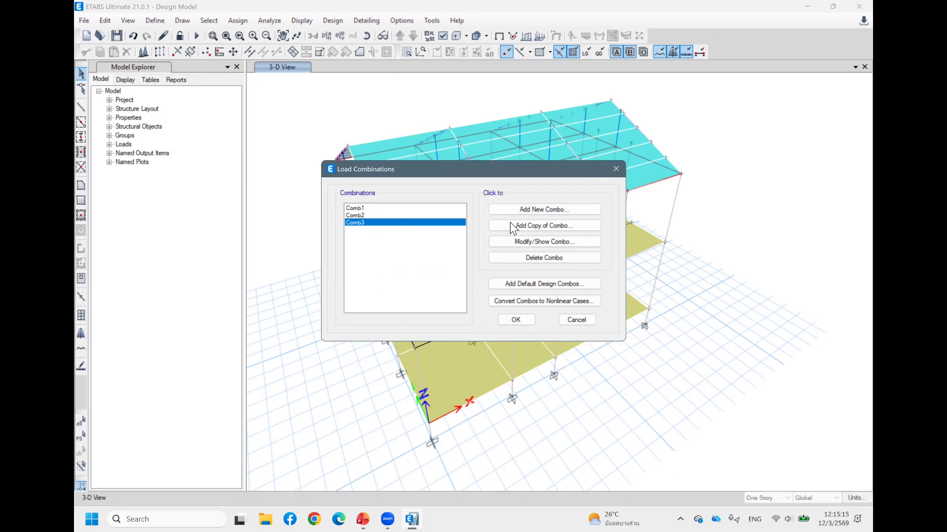
# Add the default Steel Frame Design load combinations, converted to editable user combinations
pyautogui.click(569, 283)
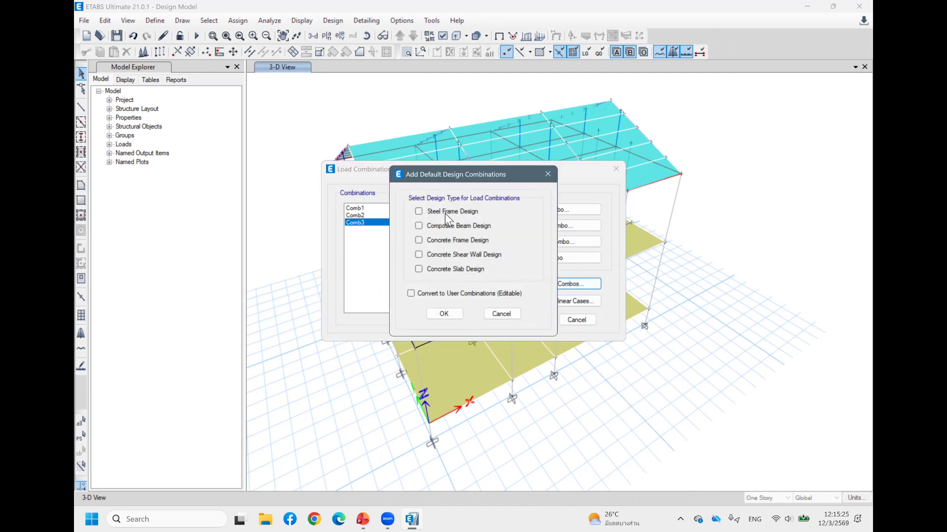
pyautogui.click(547, 173)
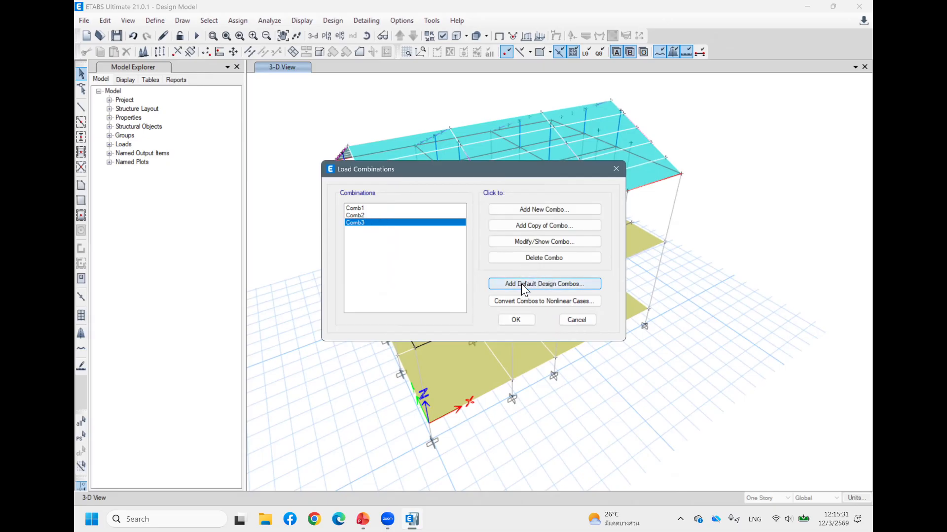
pyautogui.click(553, 282)
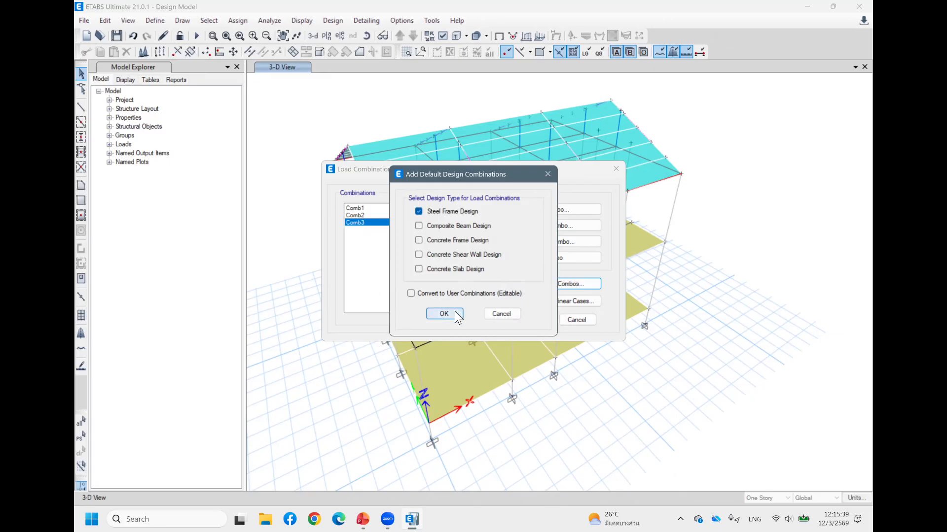
pyautogui.click(413, 294)
pyautogui.click(451, 315)
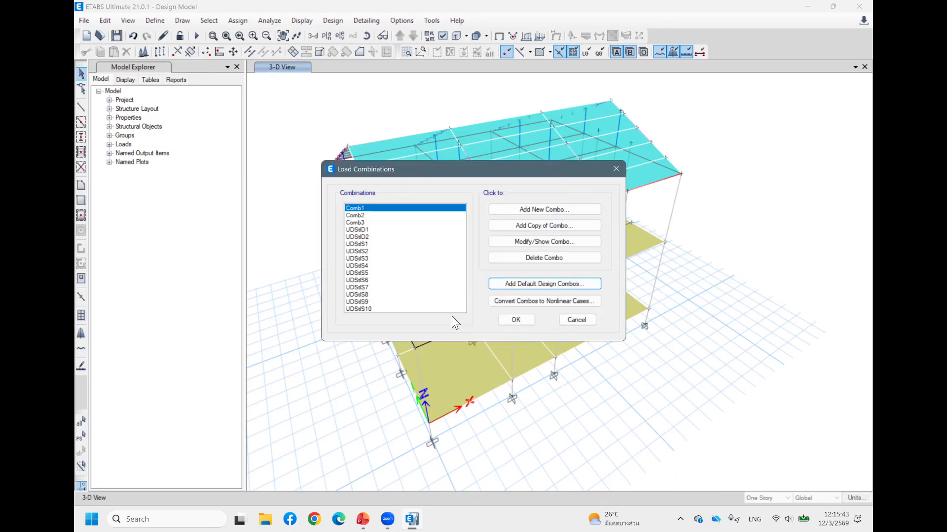
# Check the load cases of the default combination UDStlD1 and delete that combination
pyautogui.click(371, 229)
pyautogui.click(368, 244)
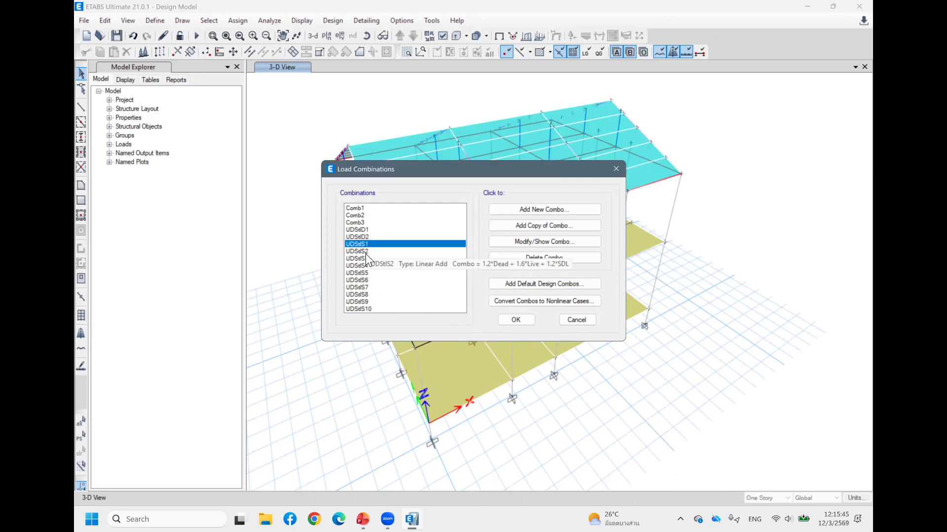
pyautogui.click(365, 251)
pyautogui.click(371, 231)
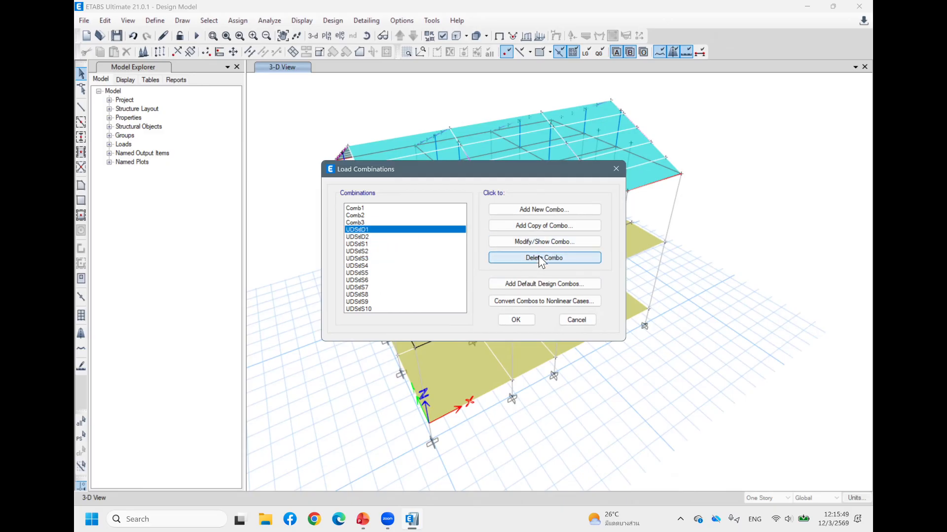
pyautogui.click(547, 242)
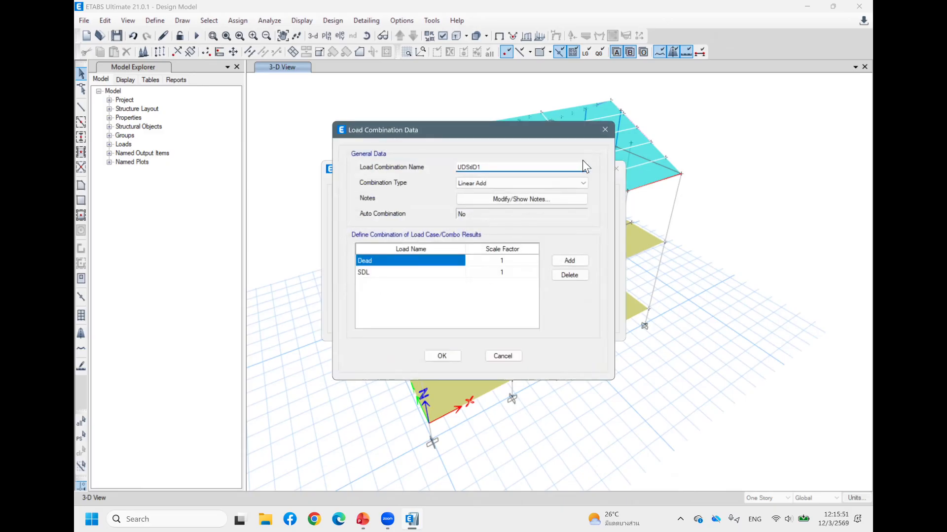
pyautogui.click(604, 131)
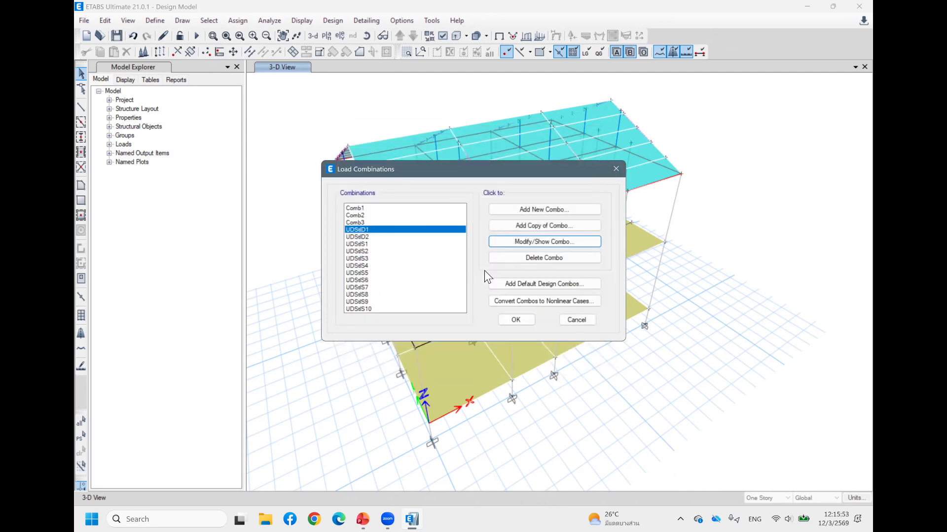
pyautogui.click(536, 257)
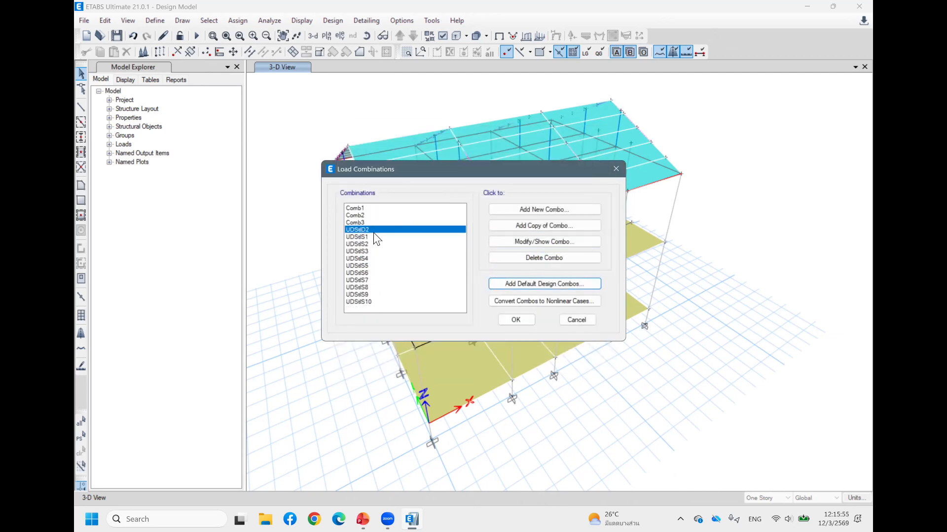
# Examine the load cases and scale factors of combinations UDStlD2, UDStlS1, UDStlS2 and UDStlS3
pyautogui.click(540, 242)
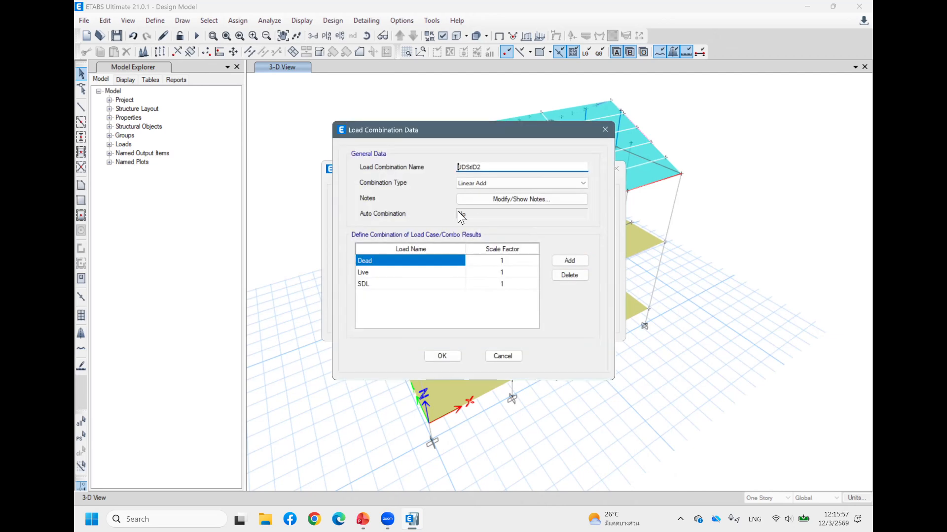
pyautogui.click(503, 356)
pyautogui.click(380, 238)
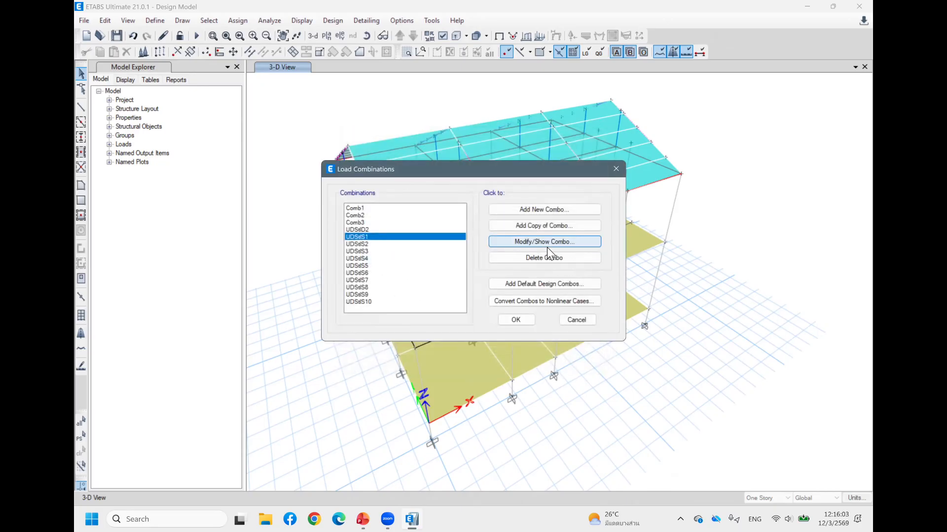
pyautogui.click(545, 244)
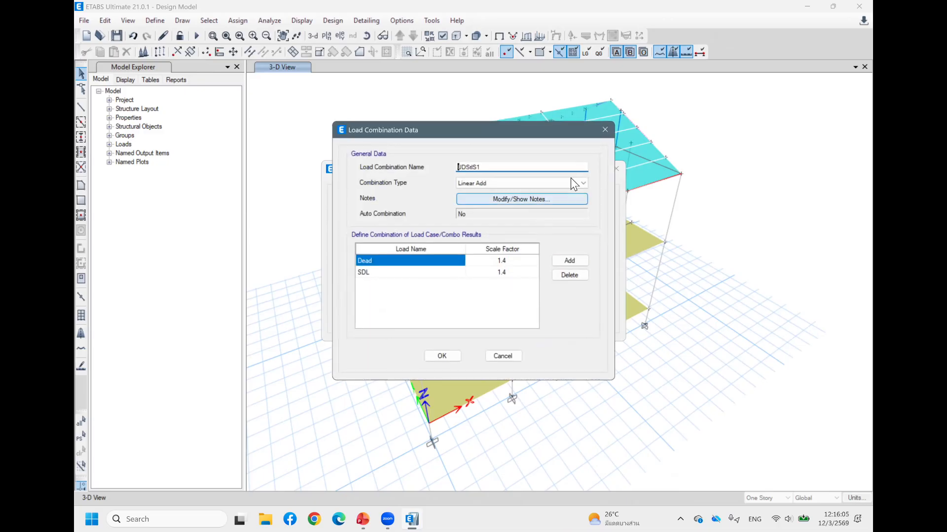
pyautogui.click(604, 130)
pyautogui.click(380, 244)
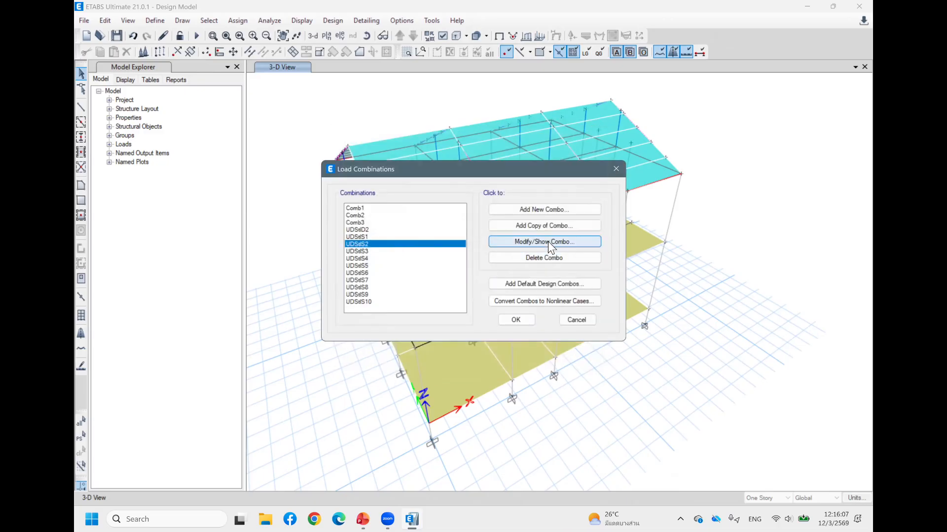
pyautogui.click(548, 241)
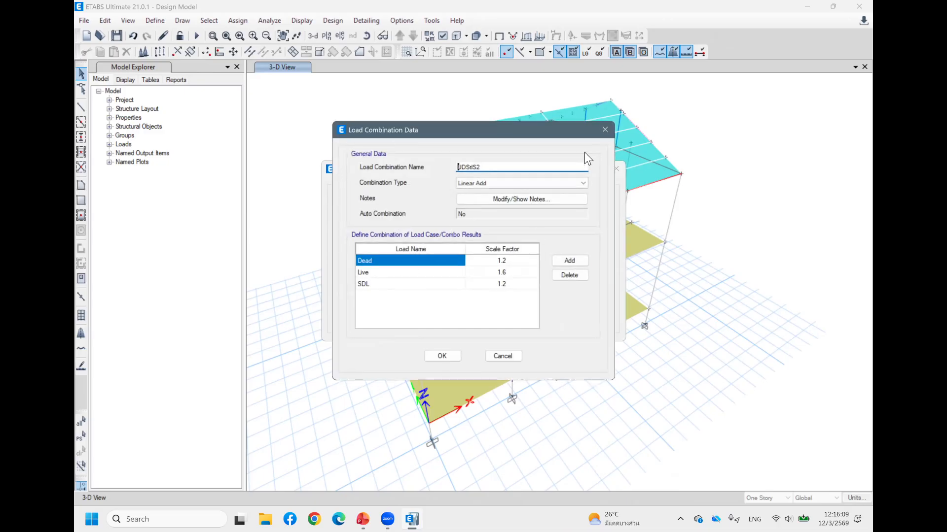
pyautogui.click(604, 130)
pyautogui.click(377, 251)
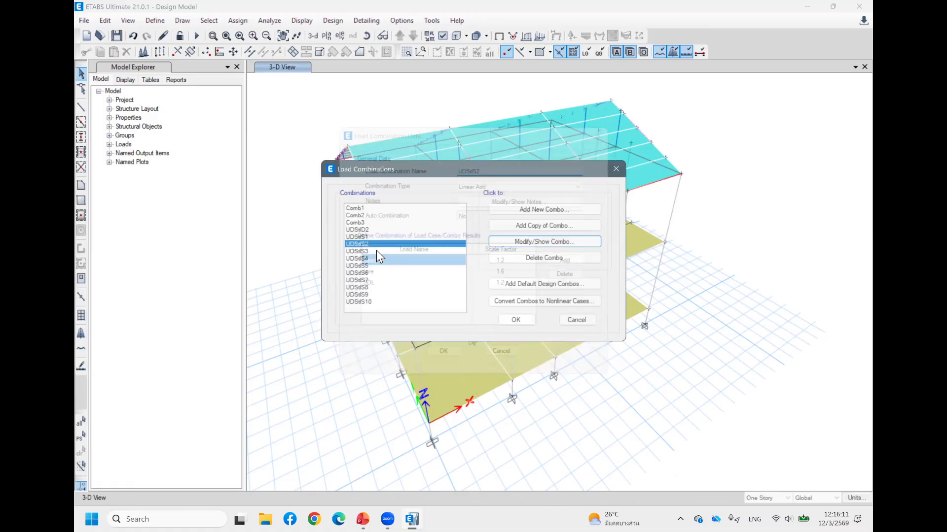
pyautogui.click(555, 246)
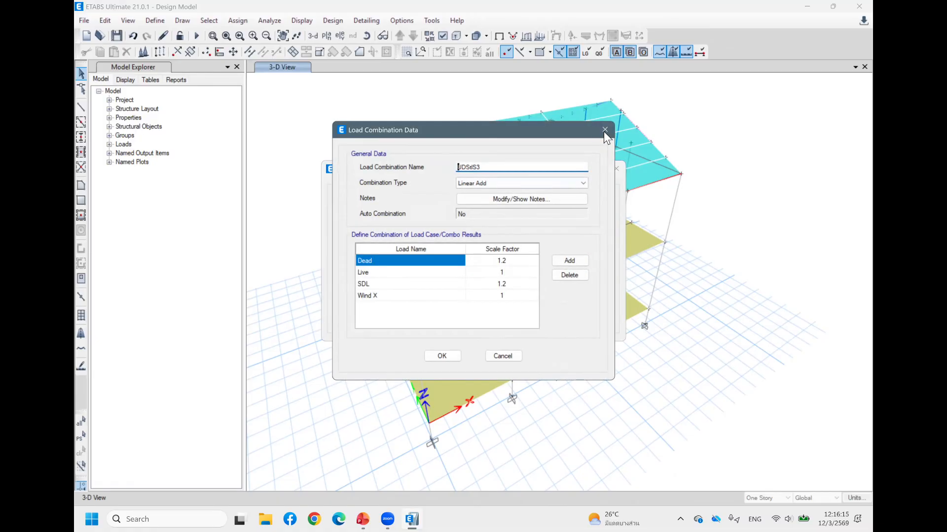
# Check the load cases and scale factors of the default combination UDStlS10
pyautogui.click(605, 130)
pyautogui.click(373, 301)
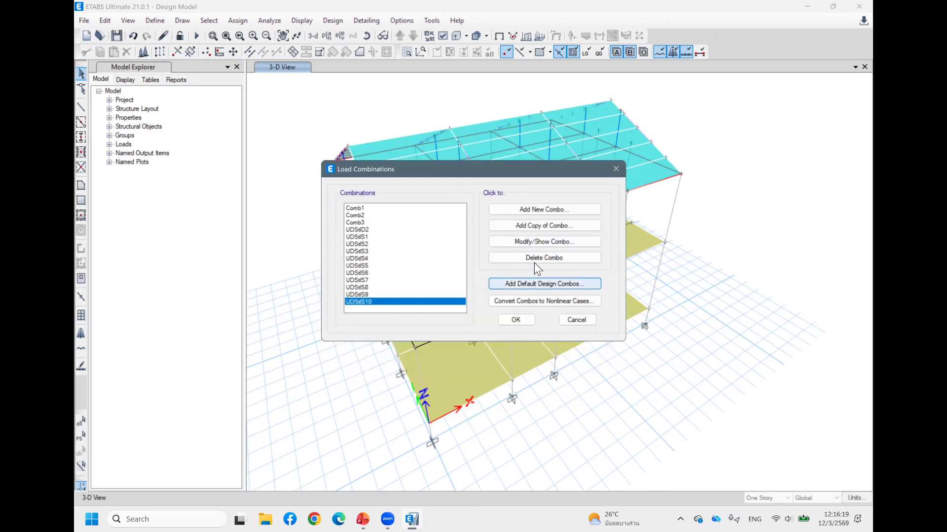
pyautogui.click(545, 243)
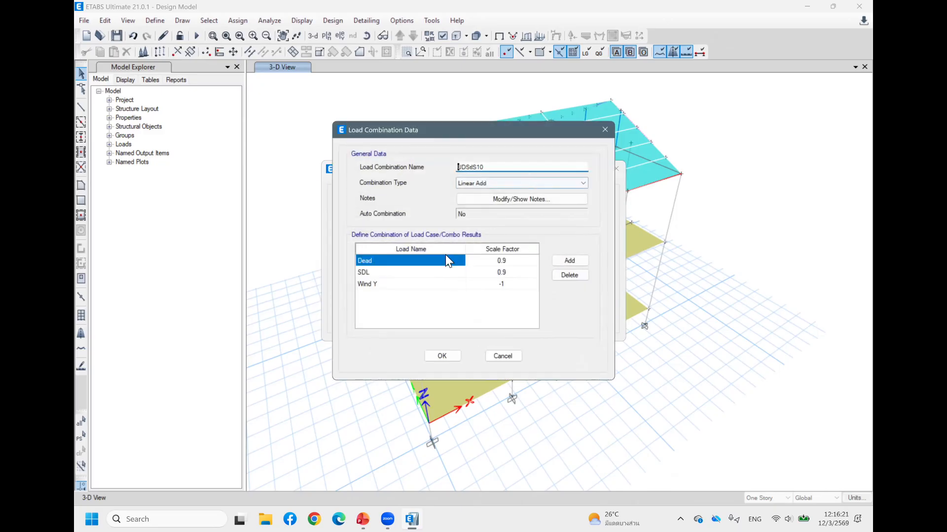
pyautogui.click(605, 129)
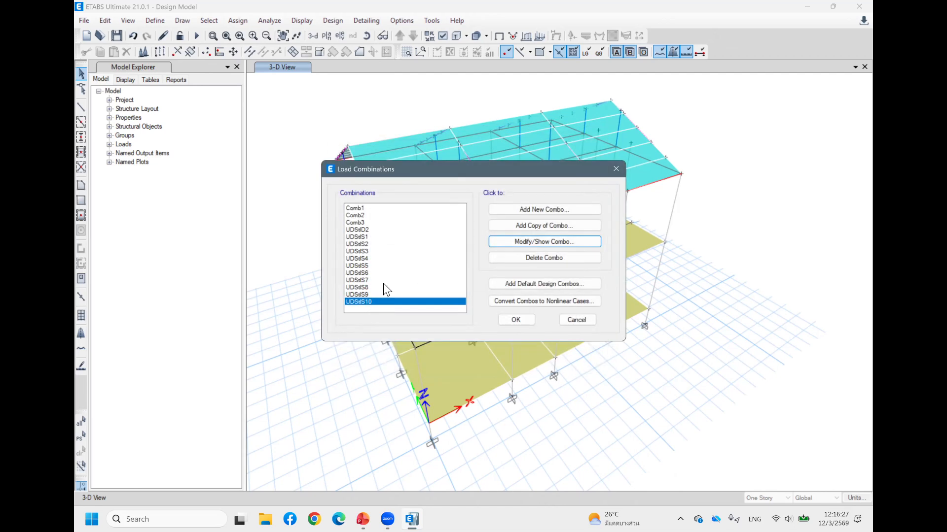
# Look through the default combinations UDStlS1 to UDStlS10 in the combination list
pyautogui.click(379, 253)
pyautogui.click(382, 266)
pyautogui.click(385, 280)
pyautogui.click(385, 288)
pyautogui.click(386, 294)
pyautogui.click(387, 302)
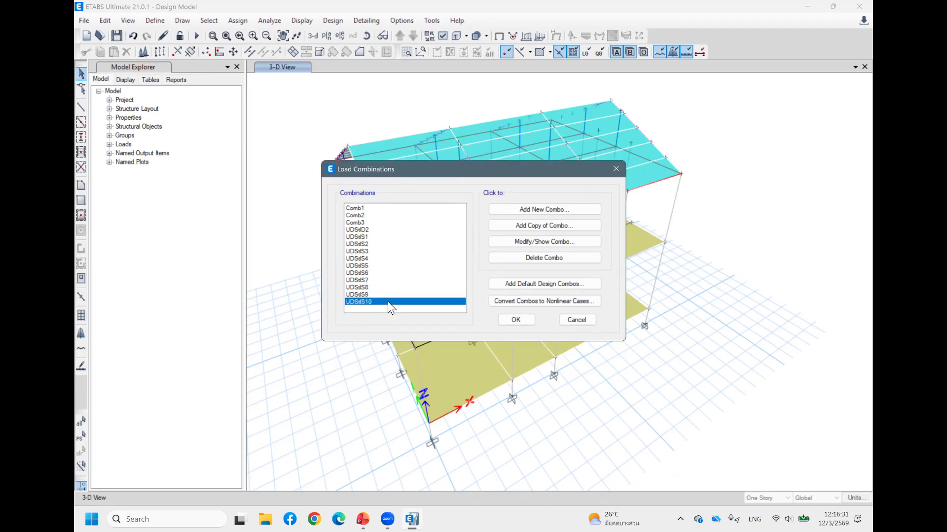
pyautogui.click(401, 238)
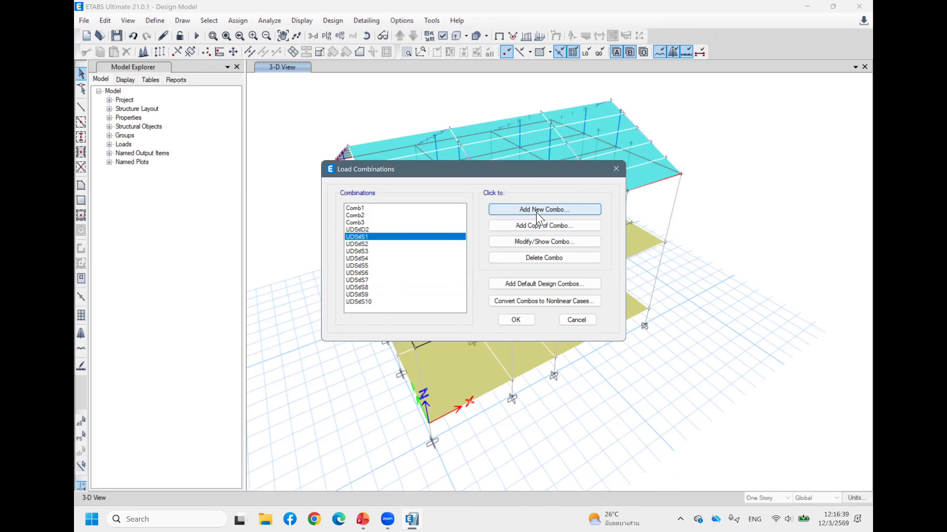
pyautogui.click(391, 301)
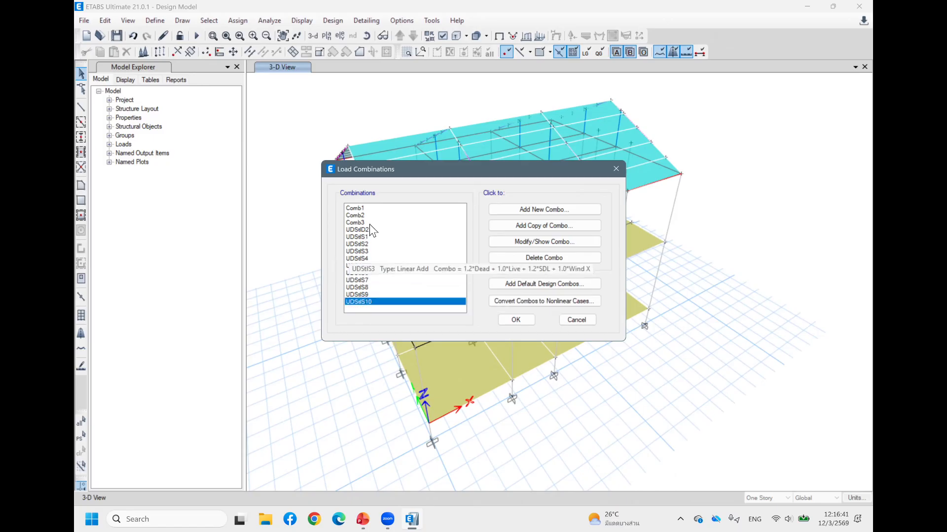
pyautogui.moveTo(379, 221); pyautogui.dragTo(377, 238)
pyautogui.click(377, 260)
pyautogui.click(384, 287)
pyautogui.click(386, 267)
# Create a new load combination named Evelope with the combination type Envelope
pyautogui.click(538, 207)
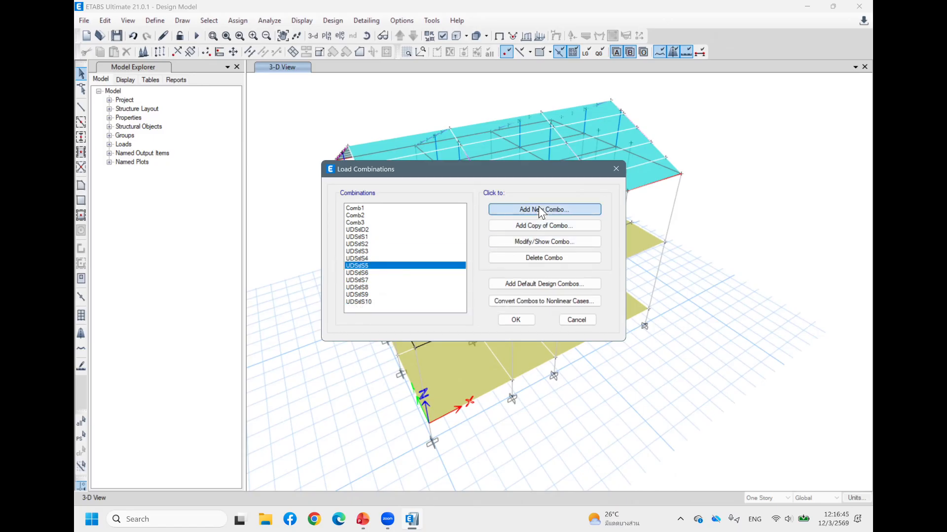
pyautogui.write('Evelope')
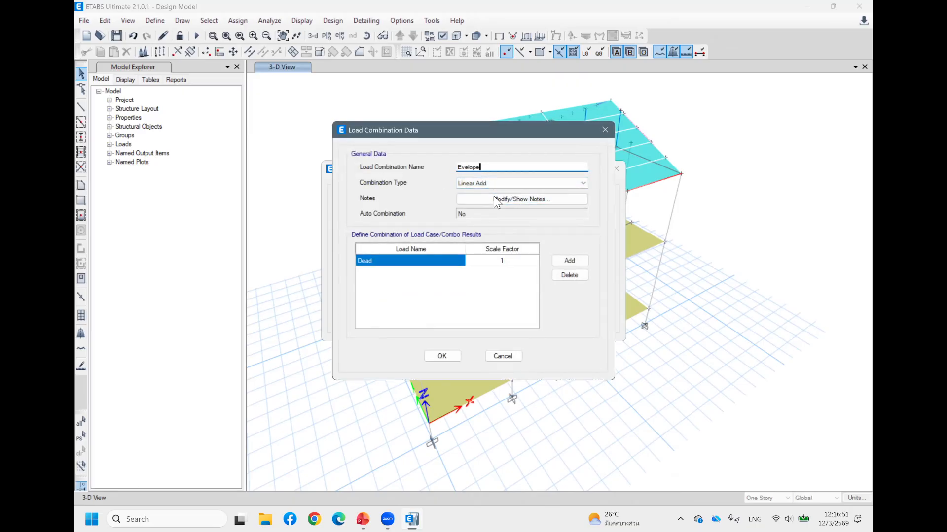
pyautogui.click(520, 182)
pyautogui.click(477, 199)
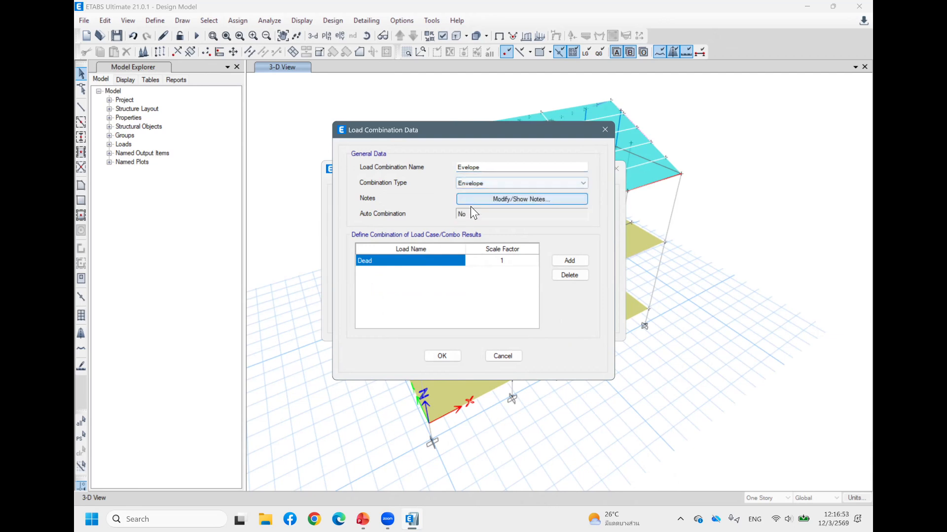
# Add five more load rows to the Evelope combination
pyautogui.click(461, 257)
pyautogui.click(459, 260)
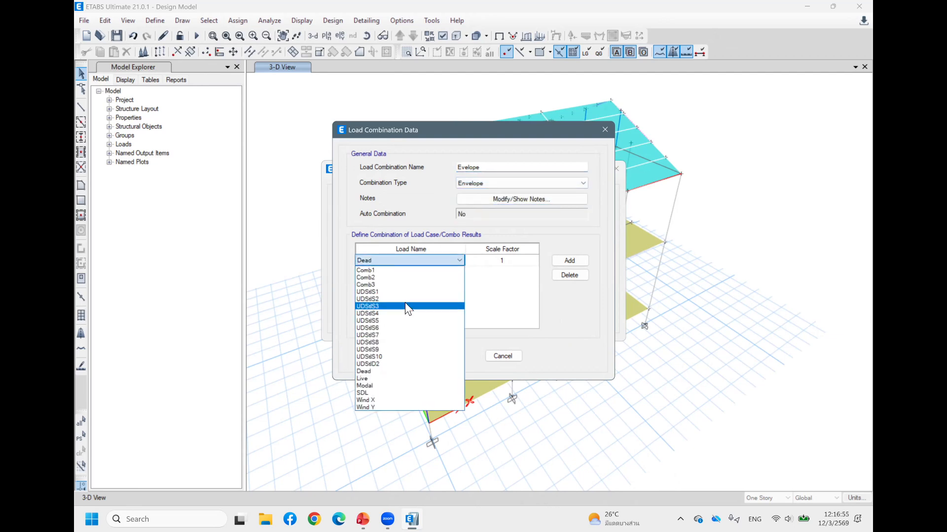
pyautogui.click(485, 272)
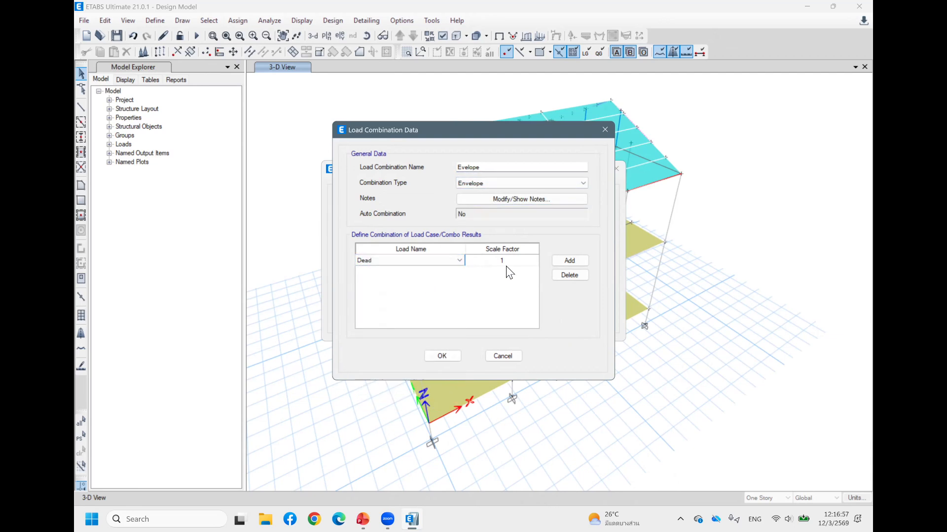
pyautogui.click(569, 260)
pyautogui.click(569, 260)
pyautogui.click(570, 261)
pyautogui.click(569, 260)
pyautogui.click(569, 260)
# Assign Comb1, Comb2 and Comb3 to the first three load rows of the Evelope combination
pyautogui.click(454, 258)
pyautogui.click(458, 259)
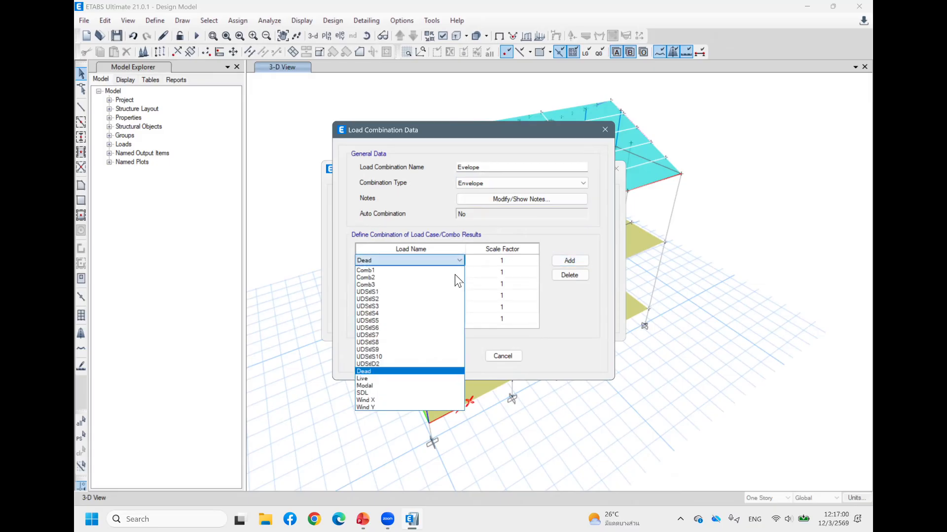
pyautogui.click(410, 271)
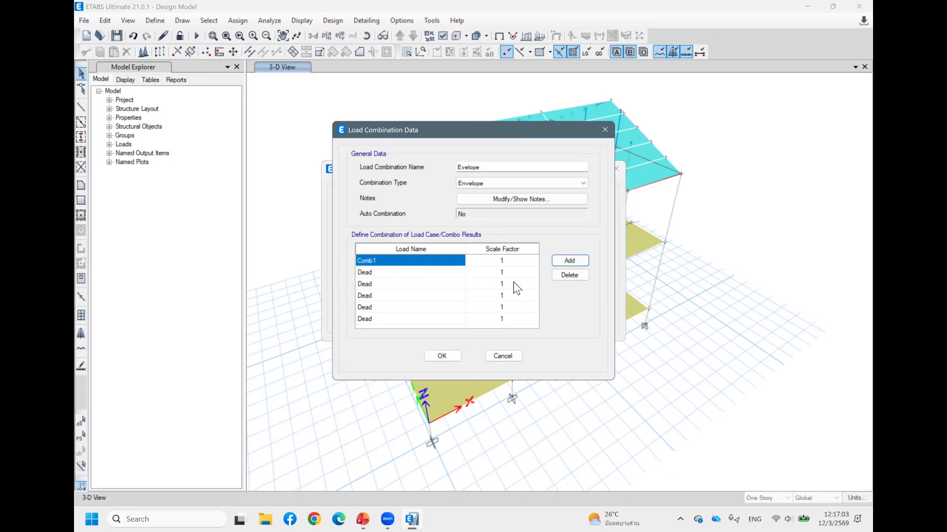
pyautogui.click(454, 271)
pyautogui.click(454, 271)
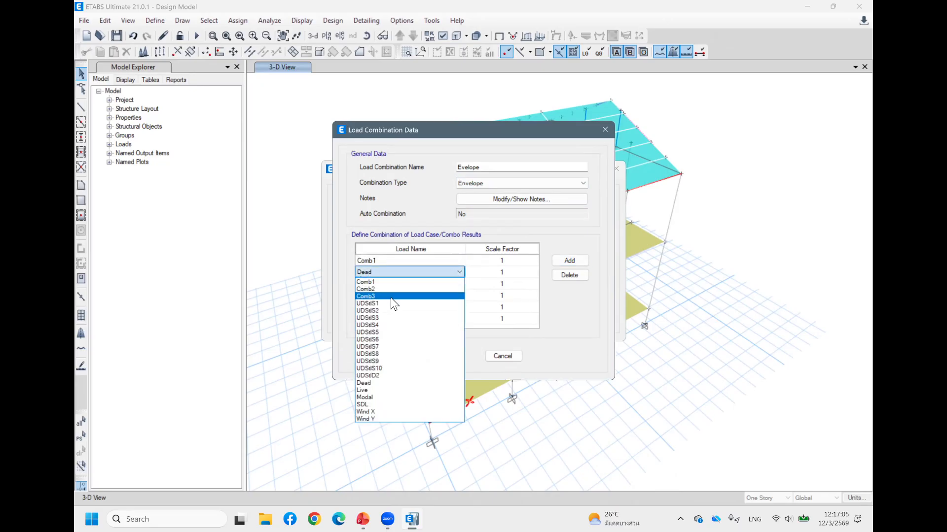
pyautogui.click(401, 289)
pyautogui.click(443, 283)
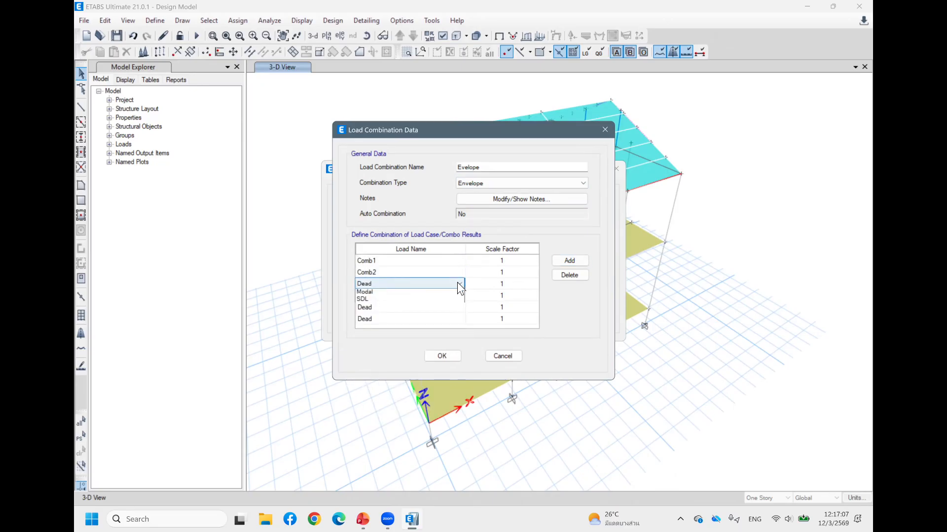
pyautogui.click(457, 282)
pyautogui.click(407, 307)
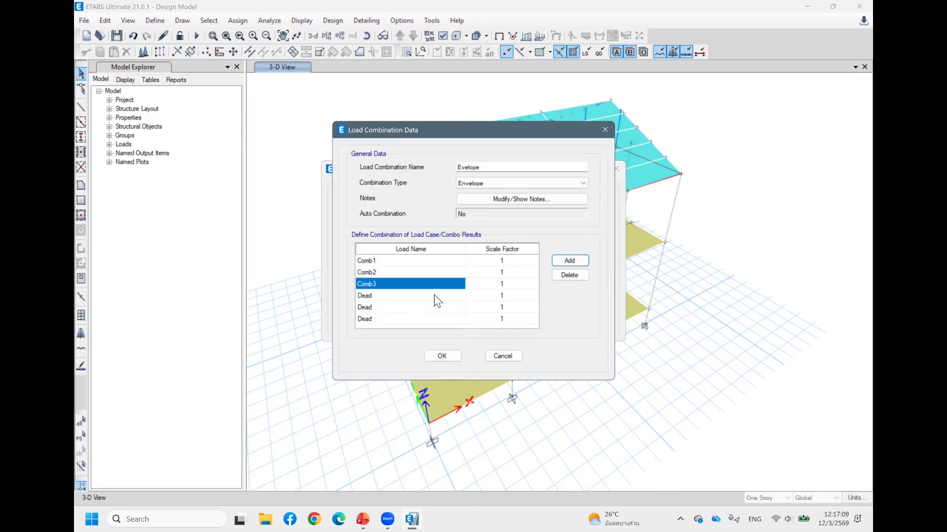
# Remove the surplus Dead rows from the Evelope combination and accept it
pyautogui.click(453, 296)
pyautogui.click(432, 319)
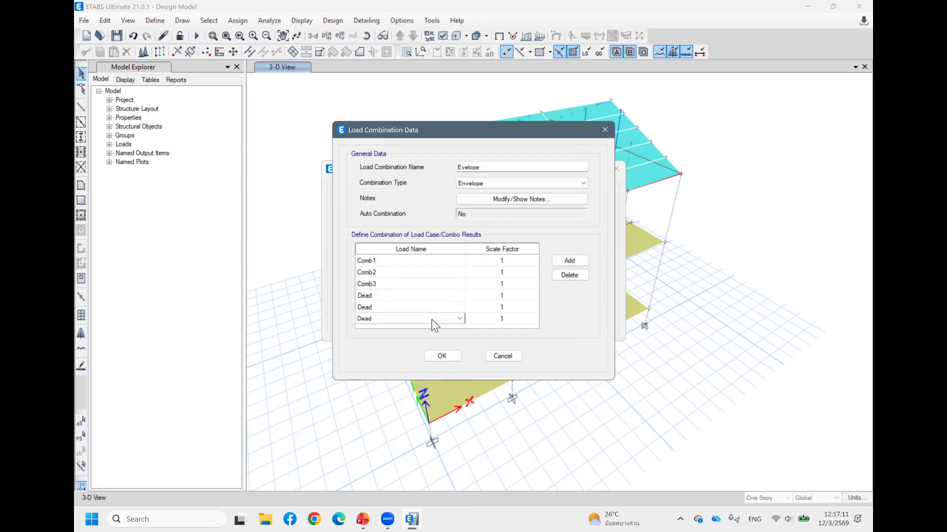
pyautogui.click(572, 275)
pyautogui.click(441, 356)
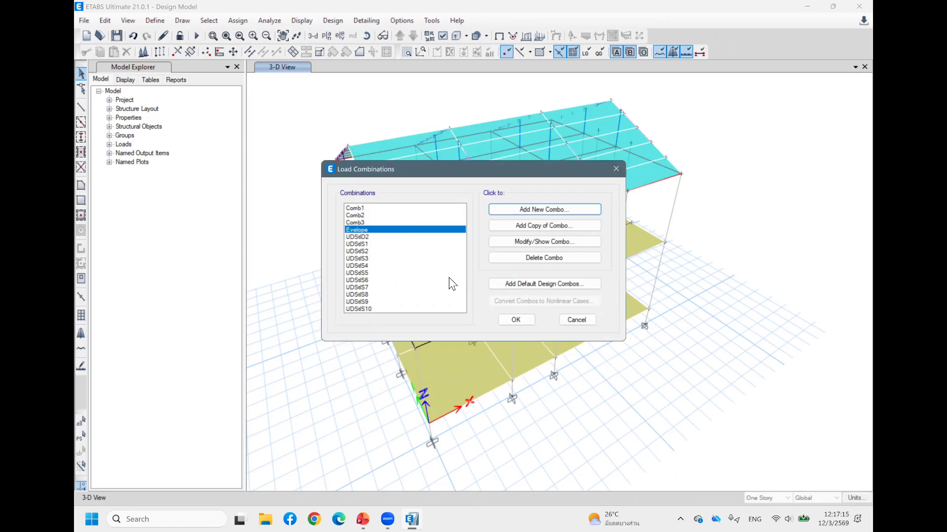
# Look over the default steel combinations in the list and accept the load combination definitions
pyautogui.click(365, 294)
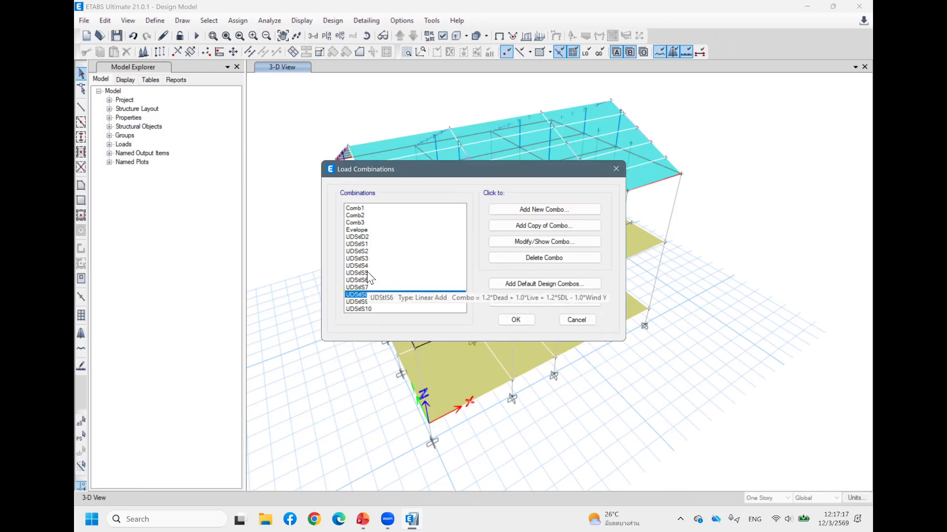
pyautogui.click(373, 265)
pyautogui.click(381, 281)
pyautogui.click(394, 266)
pyautogui.click(395, 280)
pyautogui.click(391, 267)
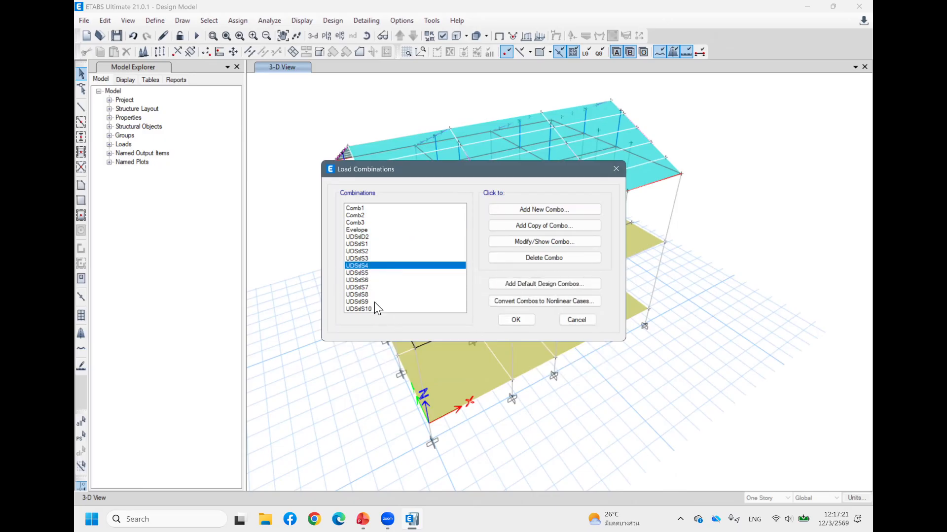
pyautogui.click(375, 302)
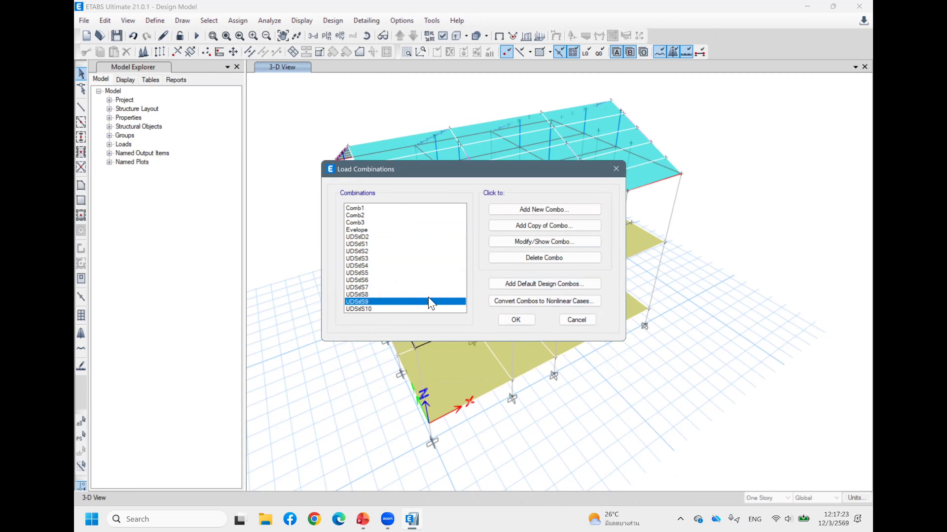
pyautogui.click(514, 320)
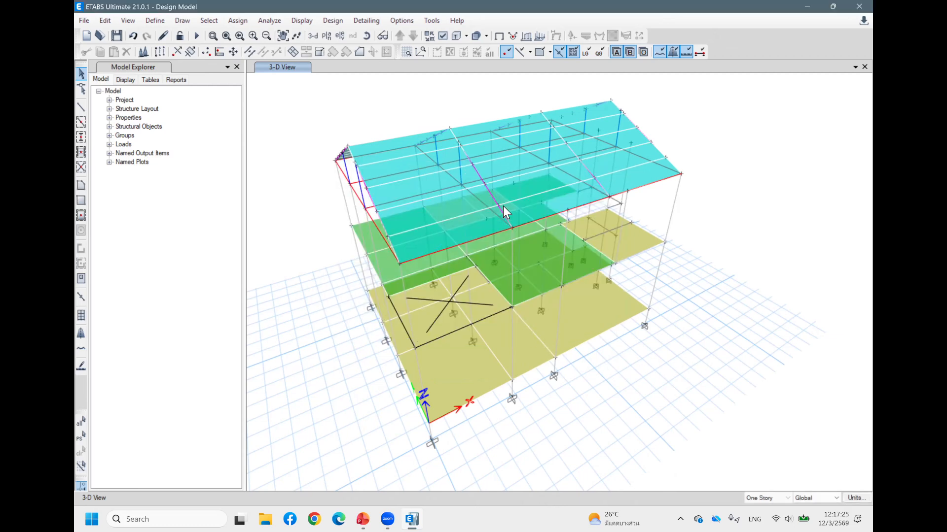
# Select all floor objects in the model by object type
pyautogui.moveTo(697, 307); pyautogui.dragTo(562, 248, button='middle')
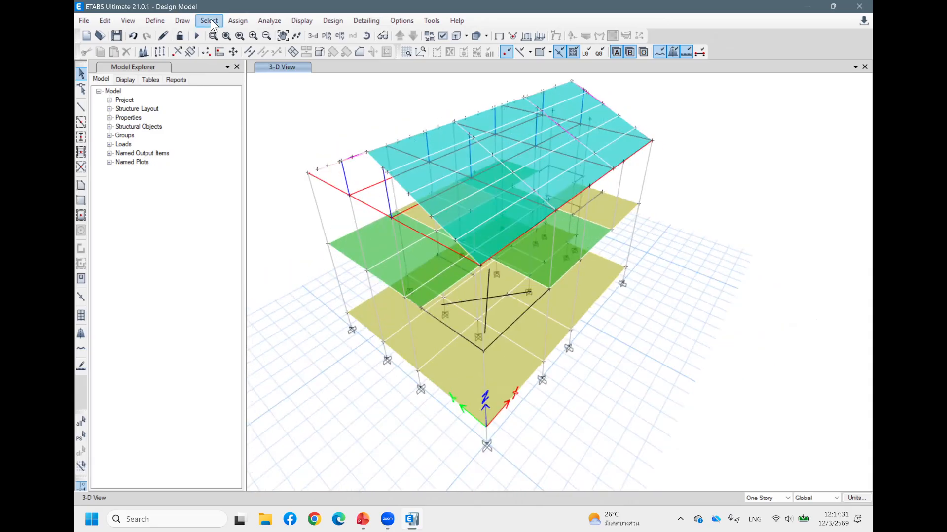
pyautogui.click(211, 20)
pyautogui.moveTo(250, 35)
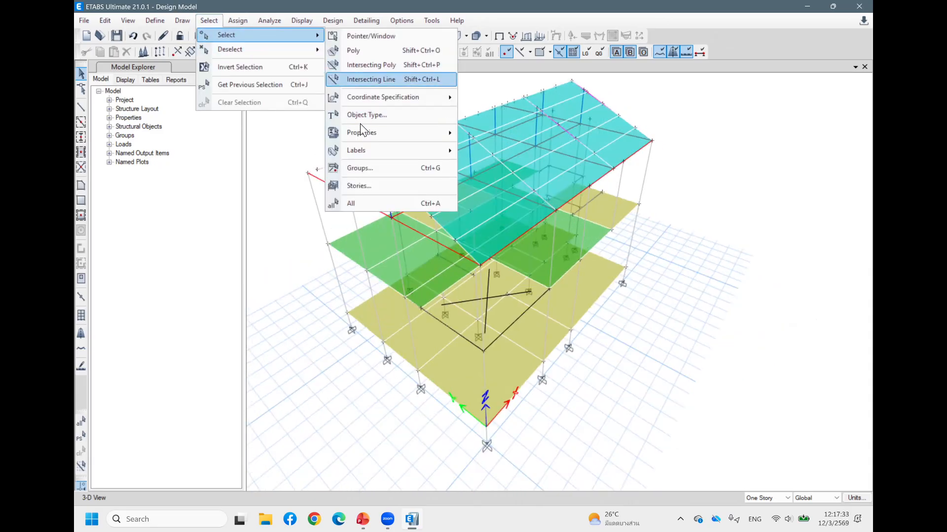
pyautogui.click(374, 116)
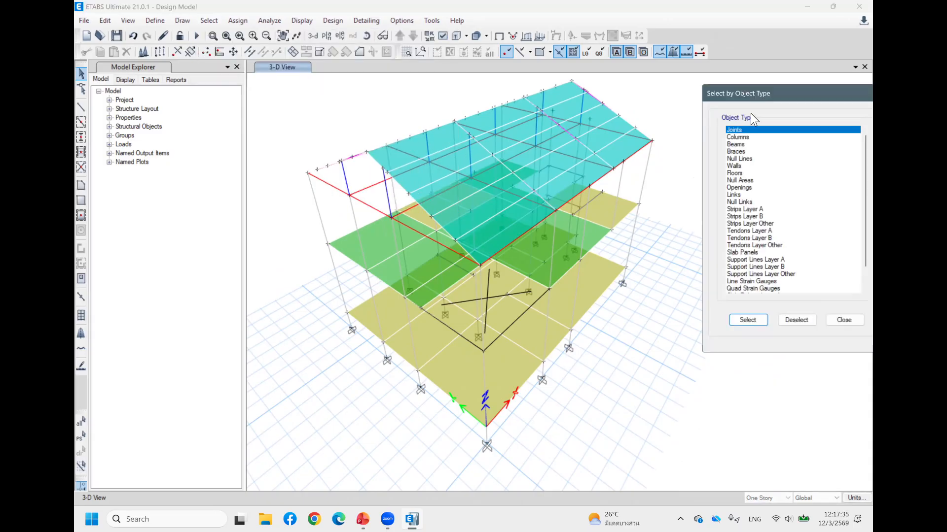
pyautogui.click(735, 173)
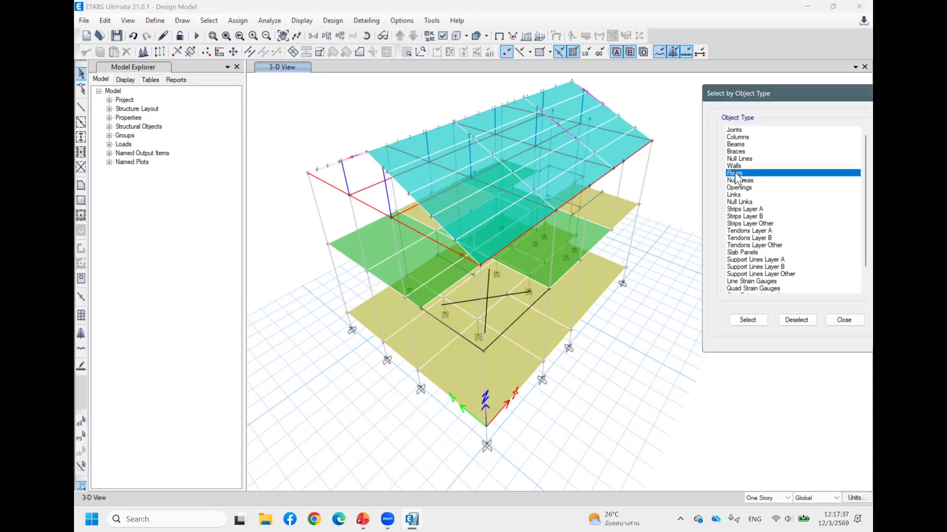
pyautogui.click(747, 320)
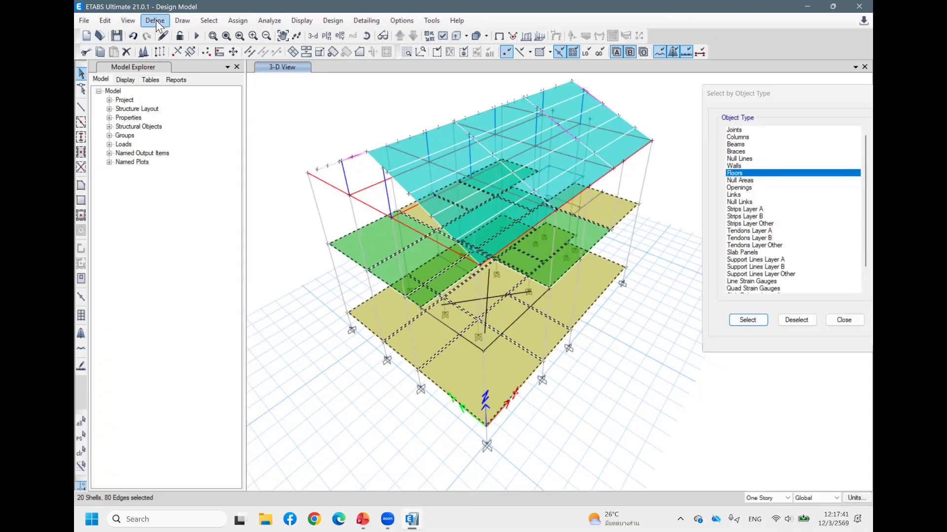
pyautogui.click(231, 20)
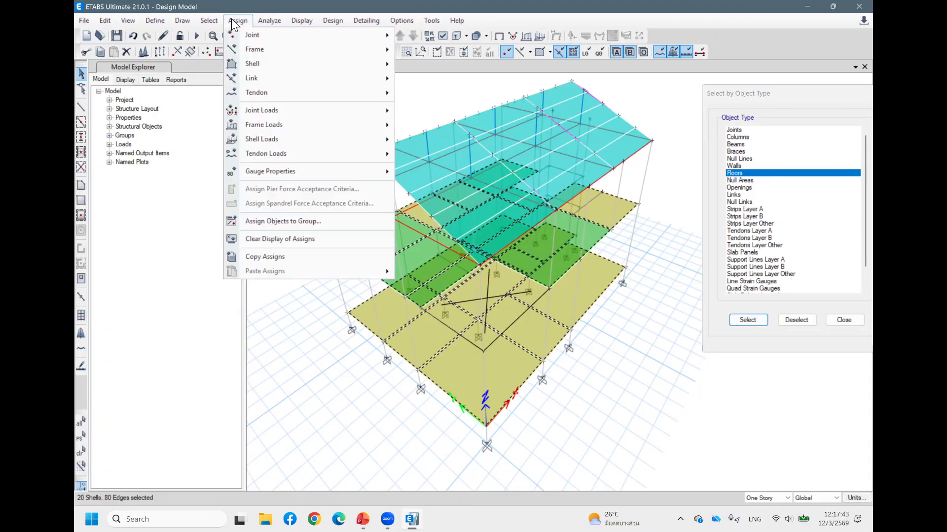
pyautogui.moveTo(267, 46)
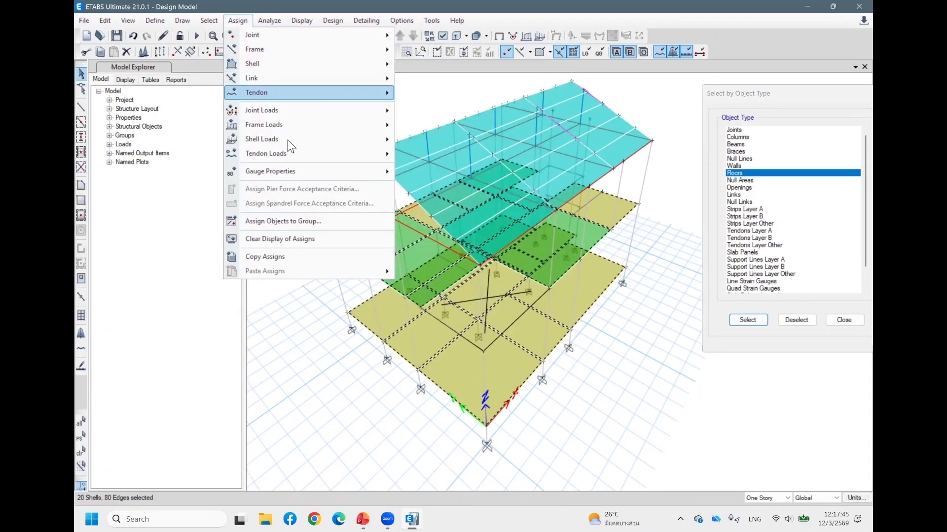
pyautogui.moveTo(288, 140)
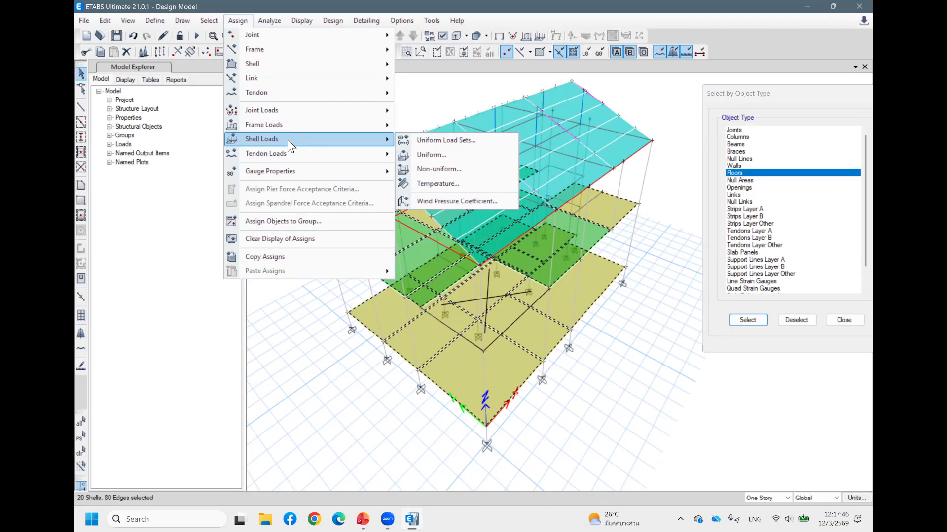
pyautogui.click(431, 155)
pyautogui.moveTo(455, 199); pyautogui.dragTo(210, 238)
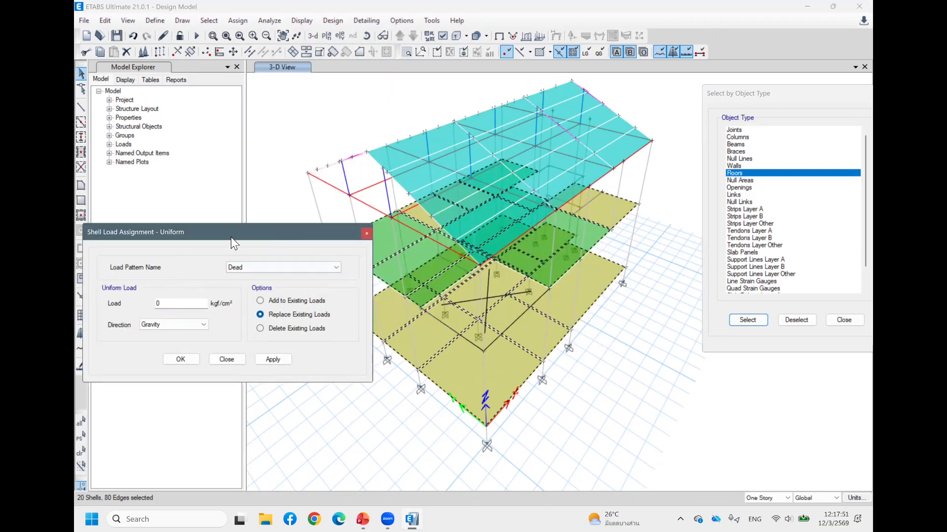
pyautogui.click(259, 266)
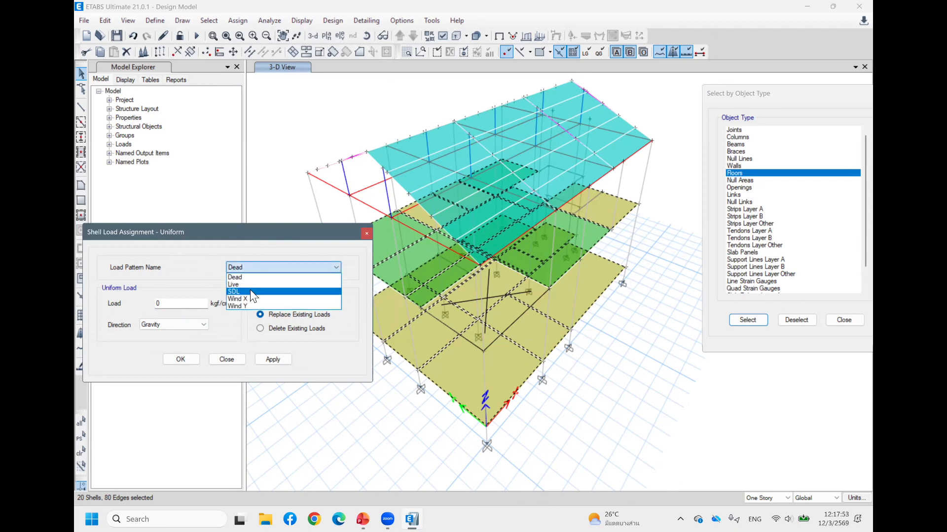
pyautogui.click(250, 292)
pyautogui.click(230, 359)
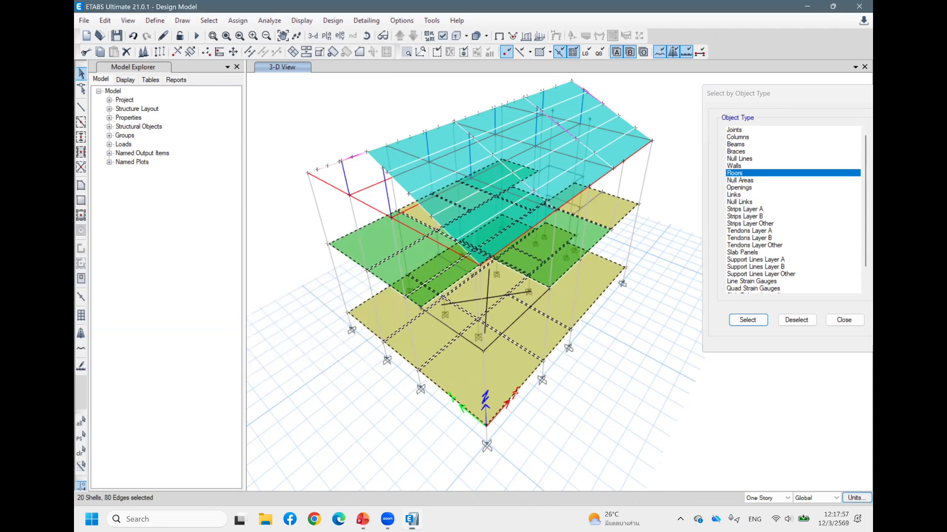
# Set the model's consistent units to metres for length and kgf for force
pyautogui.click(856, 498)
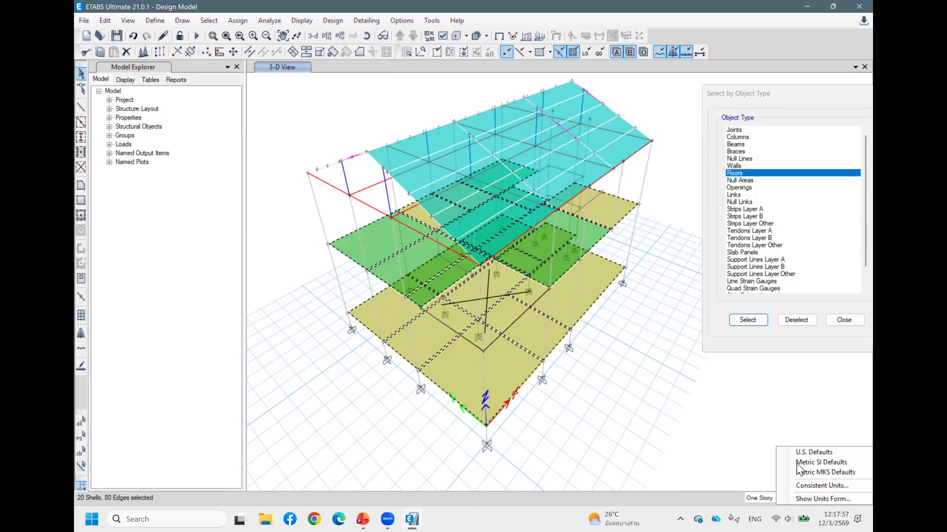
pyautogui.click(815, 486)
pyautogui.click(501, 157)
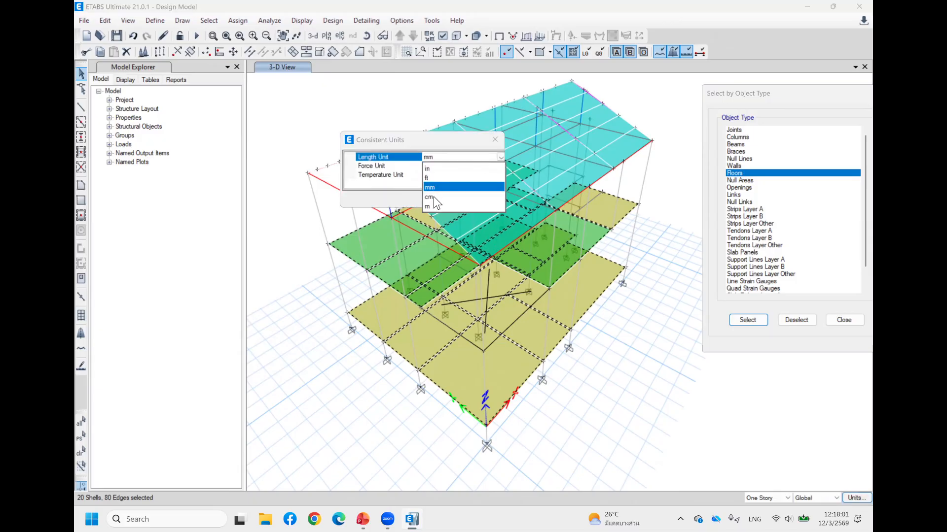
pyautogui.click(436, 205)
pyautogui.click(487, 167)
pyautogui.click(500, 166)
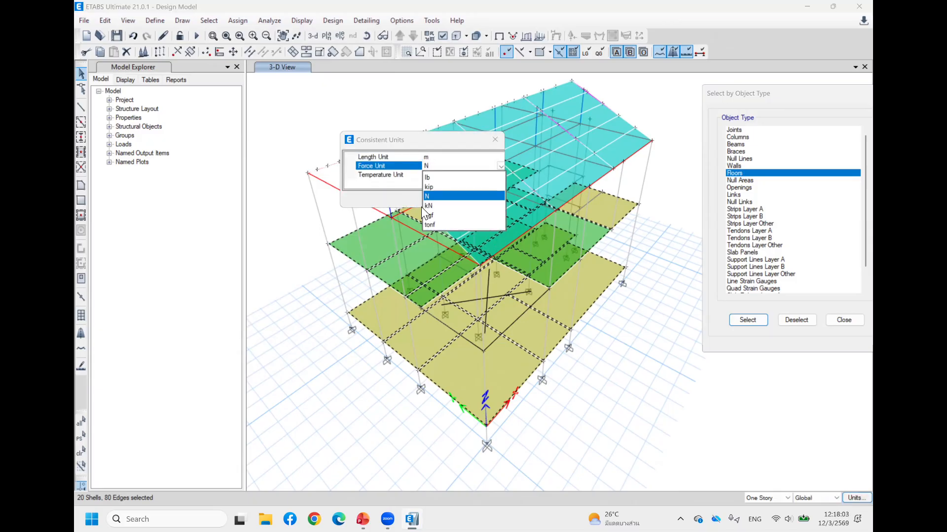
pyautogui.click(427, 215)
pyautogui.click(443, 199)
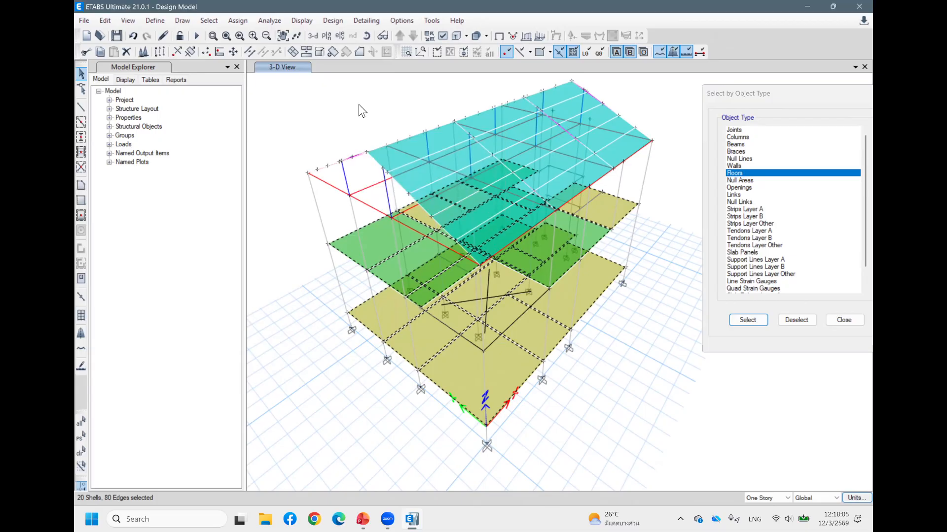
# Assign a uniform SDL shell load of 120 kgf/m² in the gravity direction to the selected floors, replacing existing loads
pyautogui.click(237, 20)
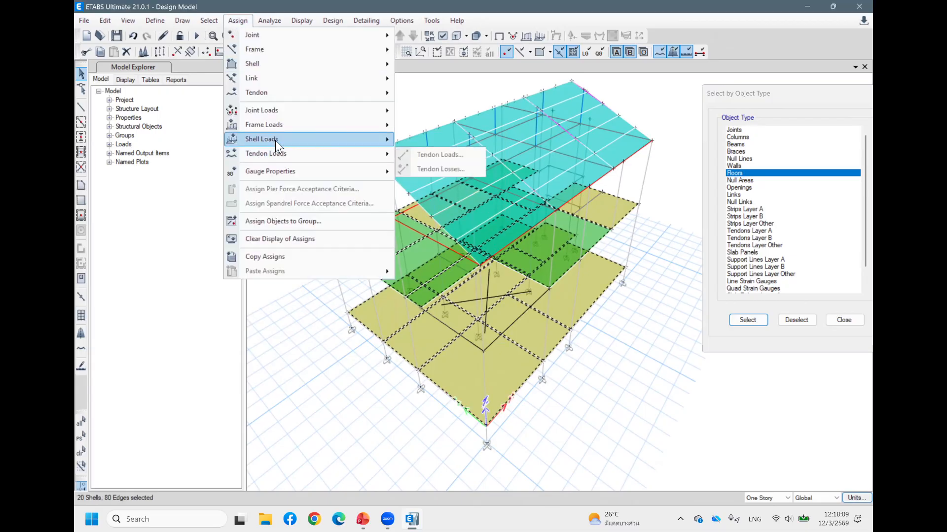
pyautogui.moveTo(276, 140)
pyautogui.click(453, 155)
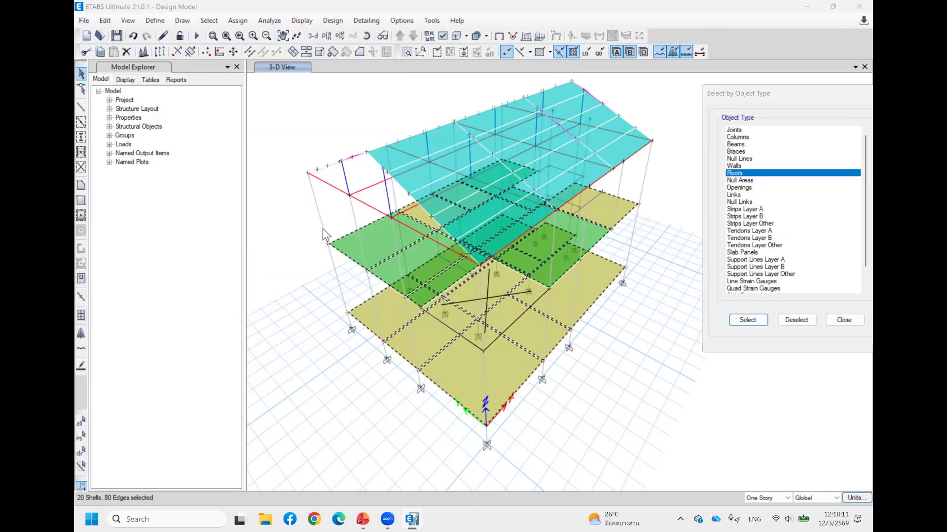
pyautogui.click(271, 266)
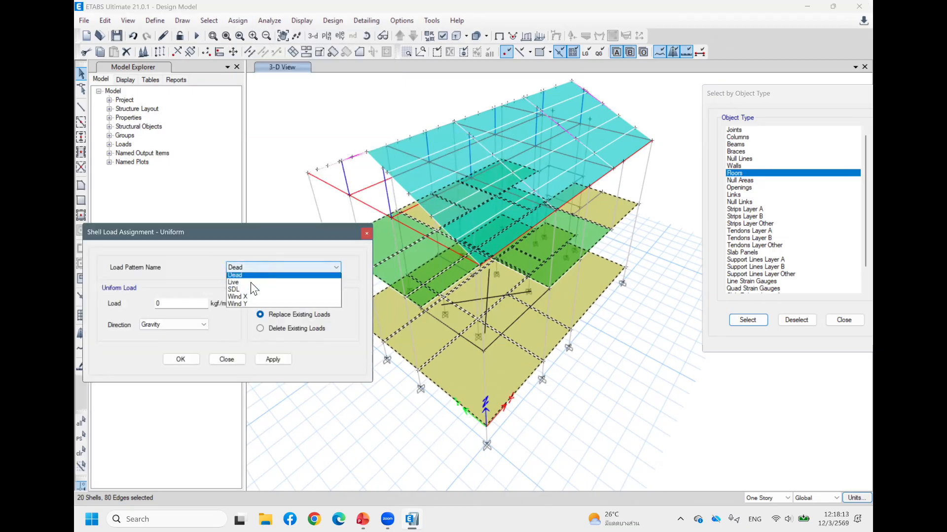
pyautogui.click(246, 290)
pyautogui.moveTo(167, 306); pyautogui.dragTo(131, 311)
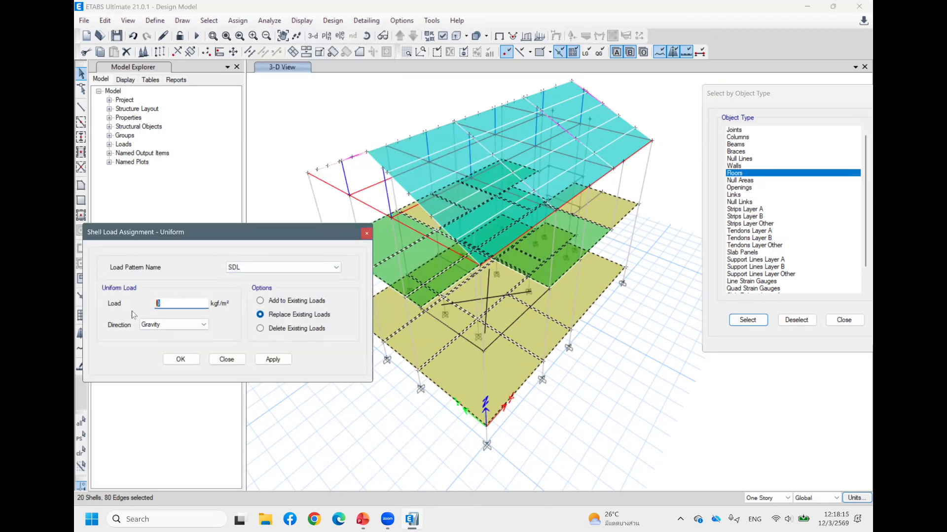
pyautogui.write('120')
pyautogui.click(291, 359)
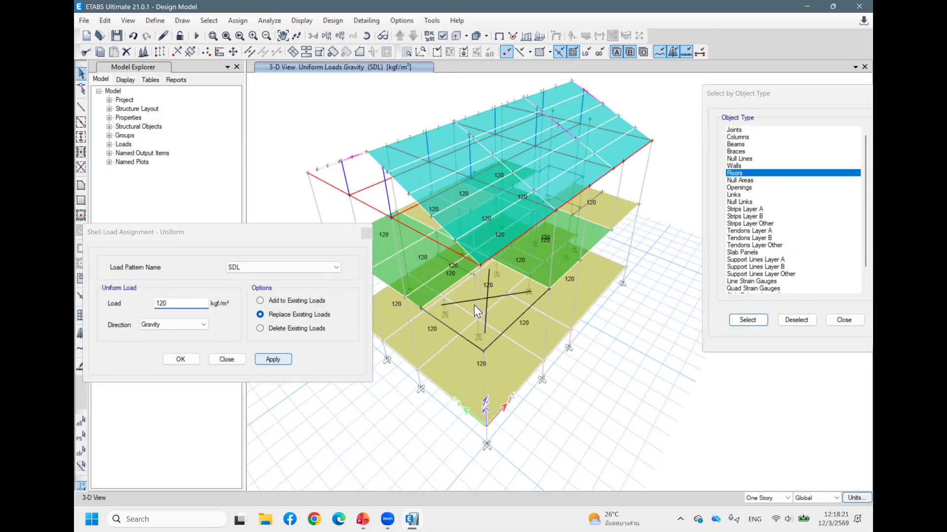
# Reselect all floor objects and apply a uniform Live shell load of 200 kgf/m² to them
pyautogui.click(269, 266)
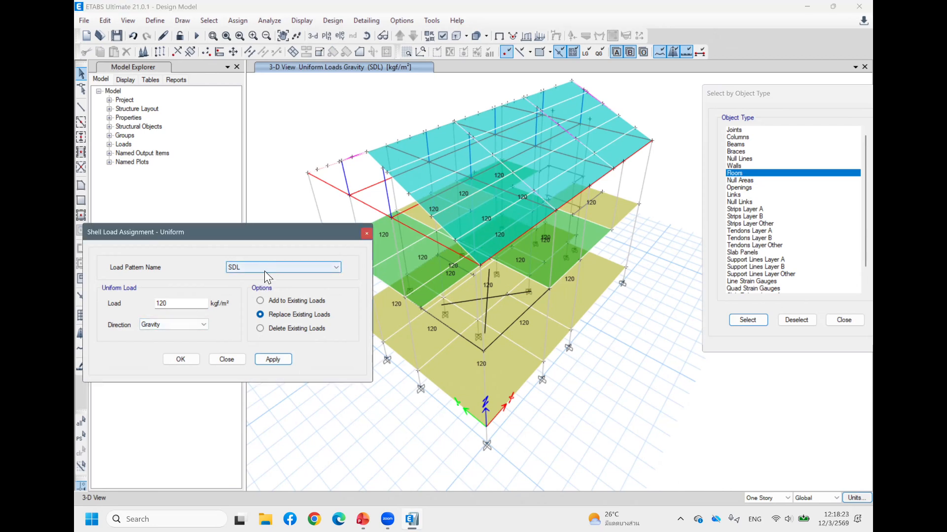
pyautogui.click(264, 270)
pyautogui.click(241, 286)
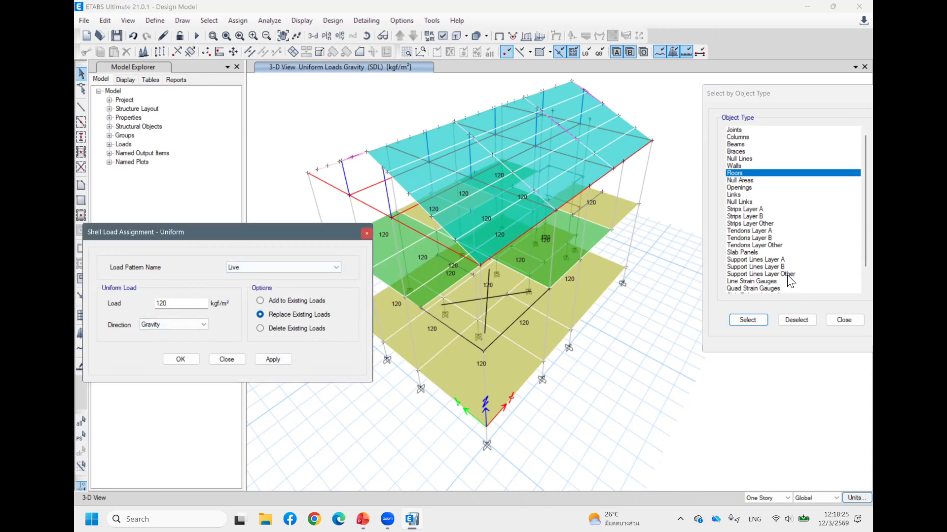
pyautogui.click(752, 322)
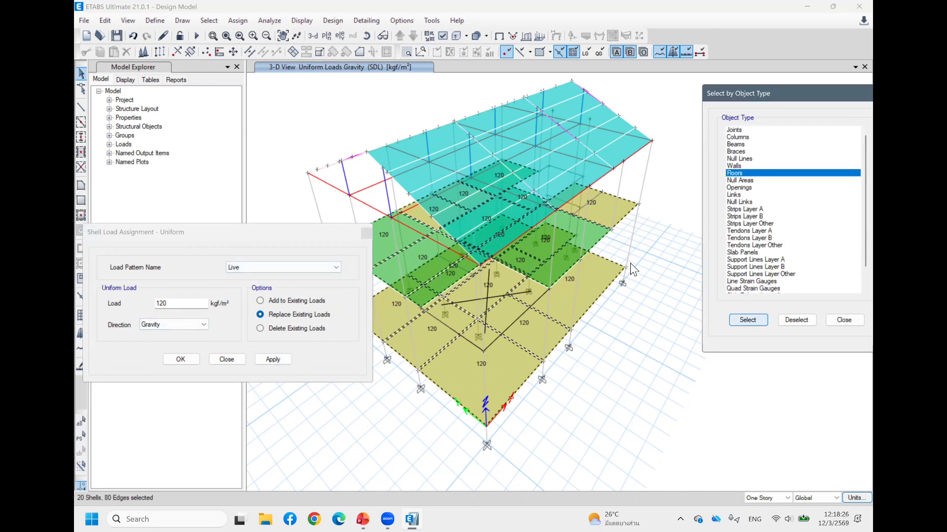
pyautogui.doubleClick(176, 304)
pyautogui.write('200')
pyautogui.click(284, 360)
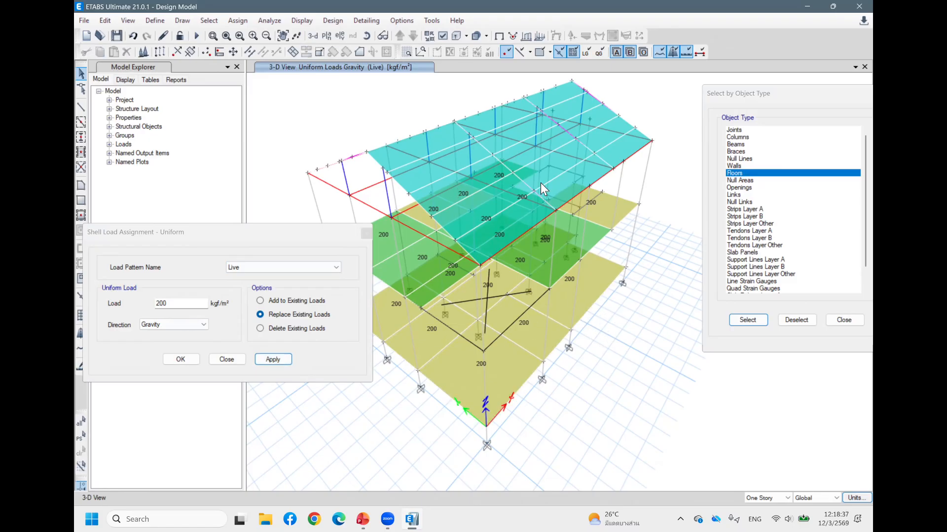
# Select all wall objects, apply a uniform Live shell load of 50 kgf/m² to the roof panels, and close the load assignment
pyautogui.click(741, 151)
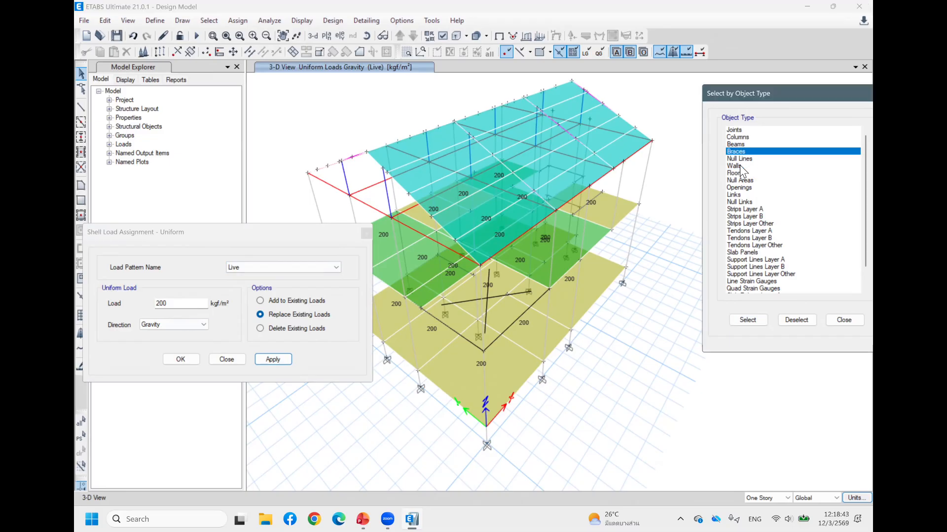
pyautogui.click(740, 167)
pyautogui.click(748, 320)
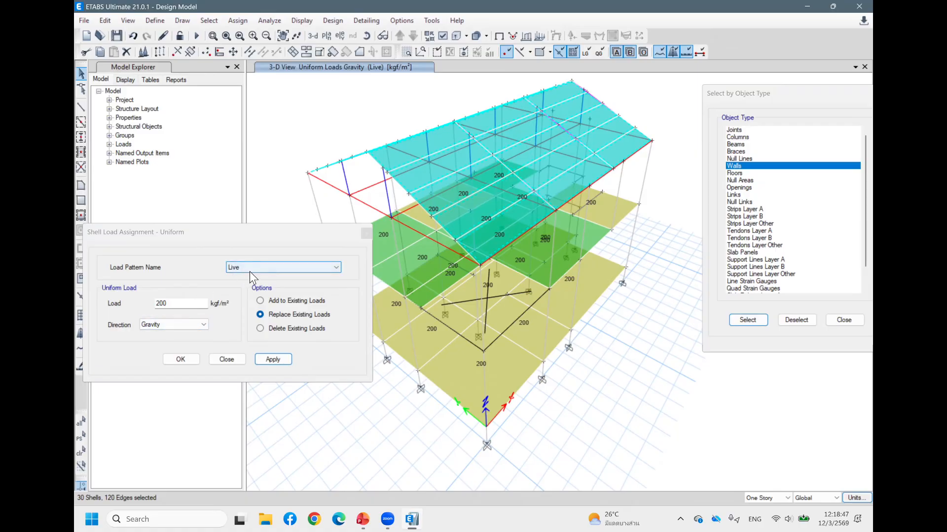
pyautogui.moveTo(185, 306); pyautogui.dragTo(132, 310)
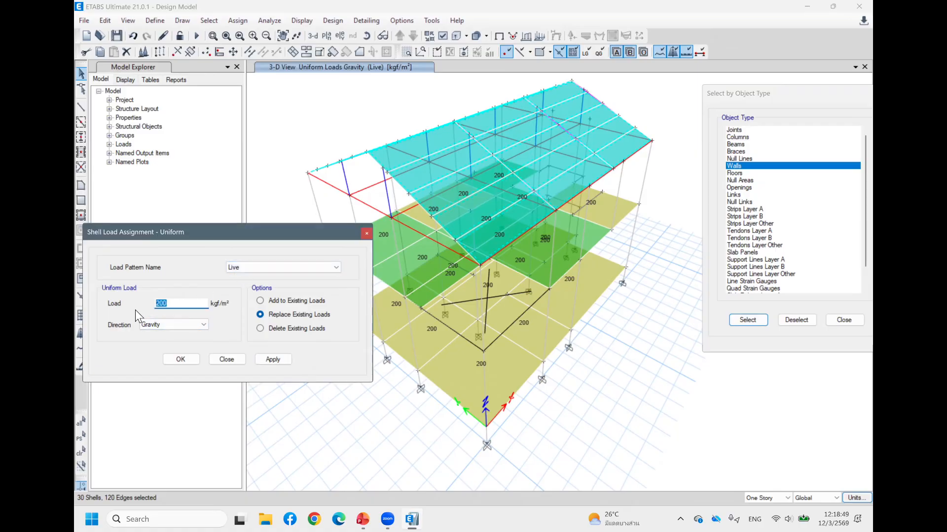
pyautogui.write('50')
pyautogui.click(274, 359)
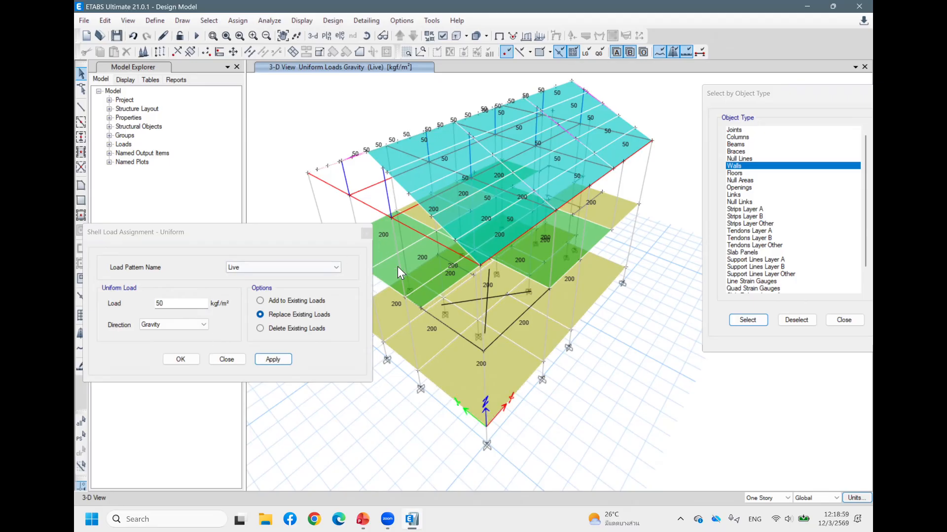
pyautogui.click(226, 359)
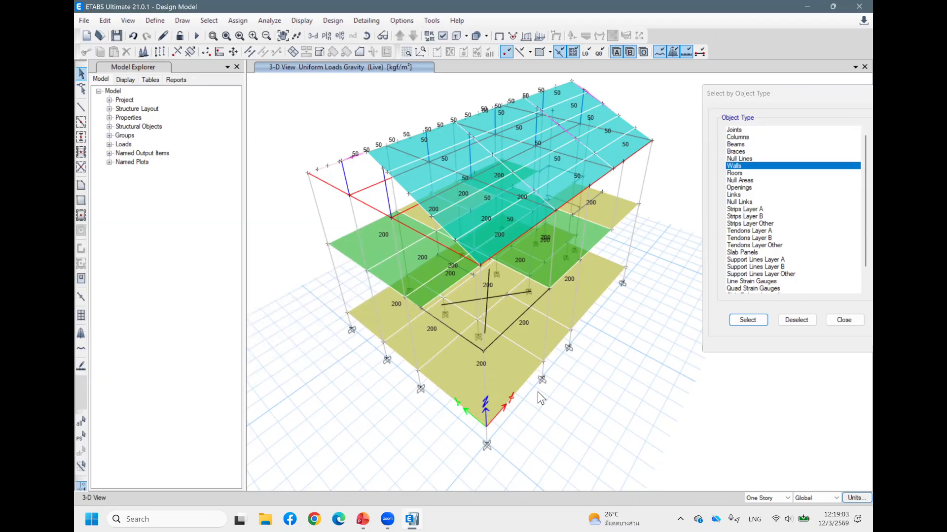
# Switch to PowerPoint to review the wall and stair load values on slide 24, and return to ETABS
pyautogui.keyDown('shift'); pyautogui.moveTo(610, 372); pyautogui.dragTo(555, 304, button='middle'); pyautogui.keyUp('shift')
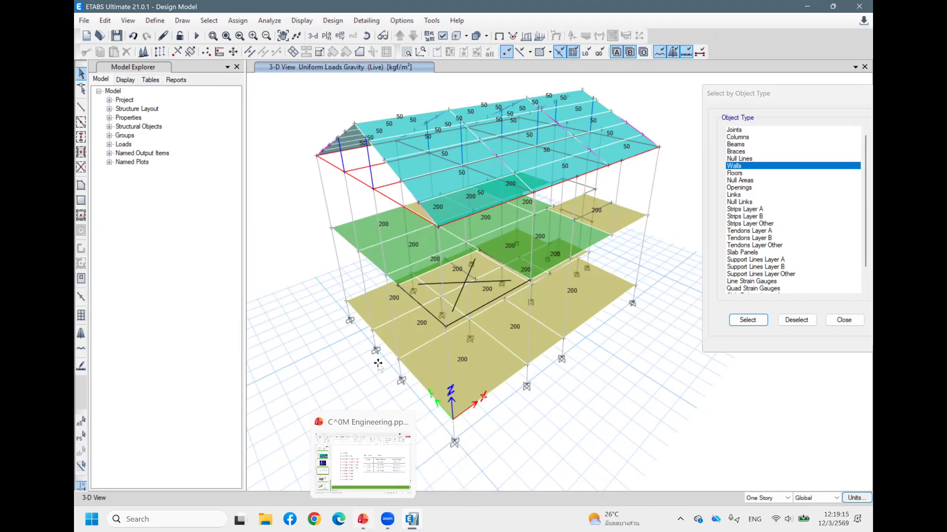
pyautogui.click(362, 518)
pyautogui.click(155, 429)
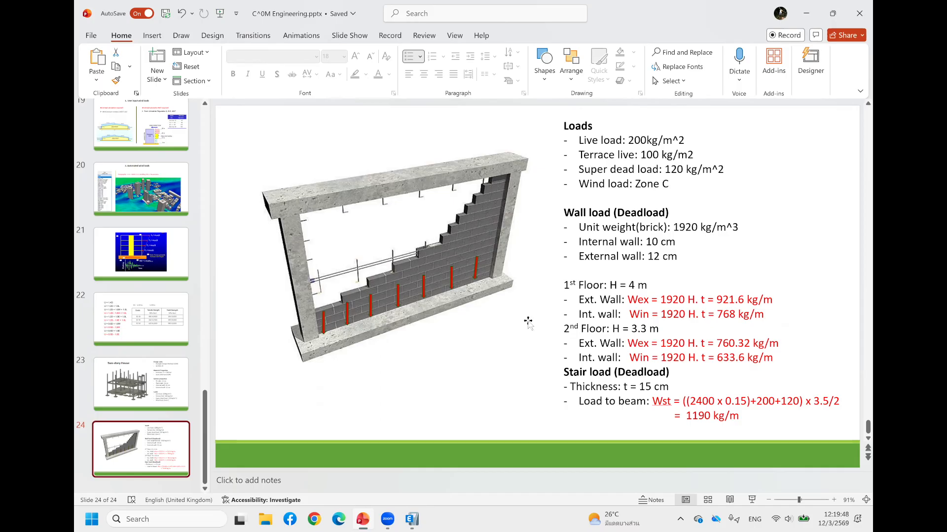
pyautogui.click(417, 520)
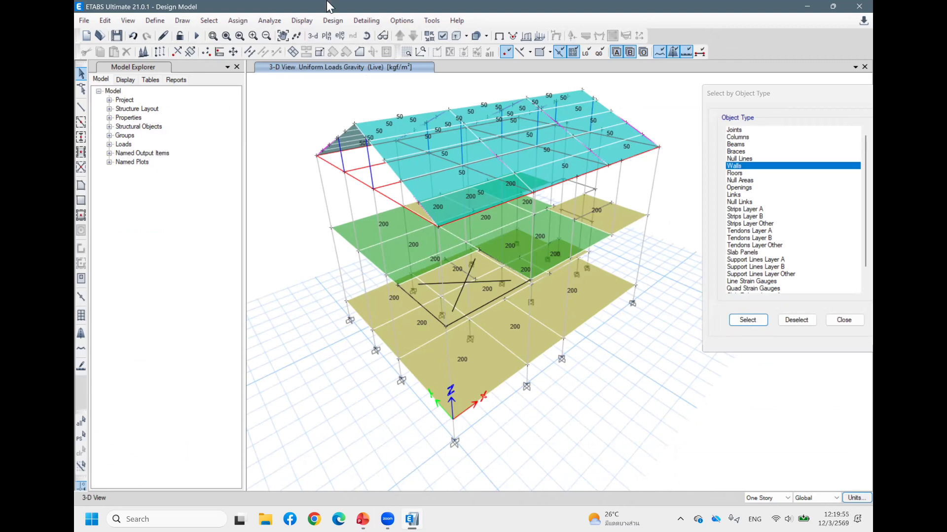
# Try to select the 1st Floor beams by object type from the plan view
pyautogui.click(325, 36)
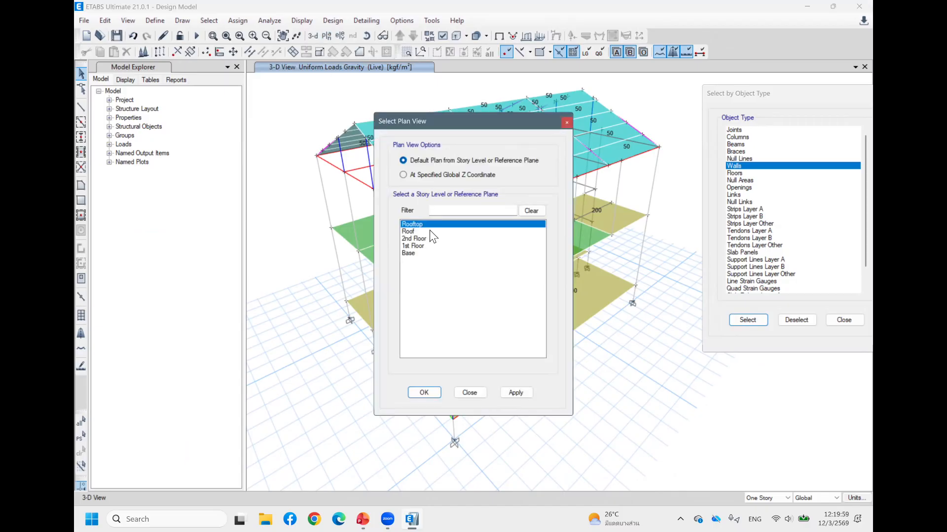
pyautogui.click(421, 245)
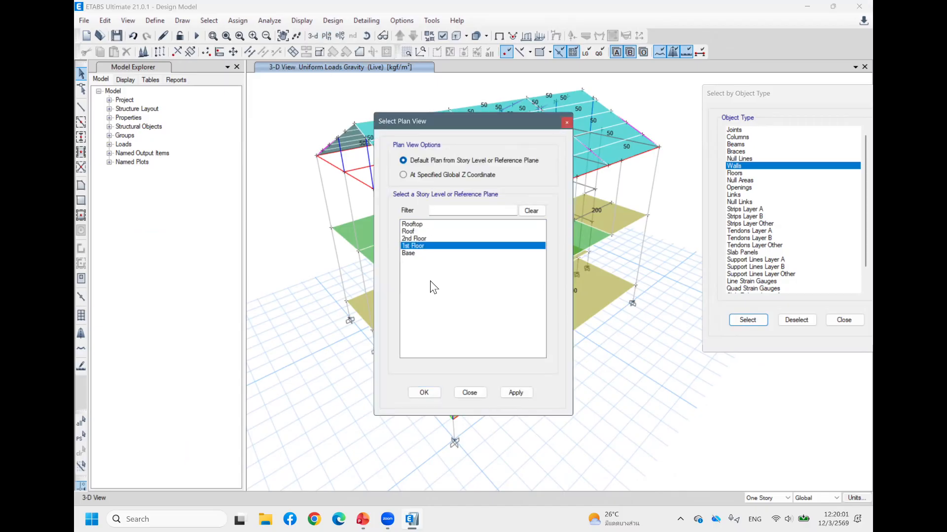
pyautogui.click(434, 390)
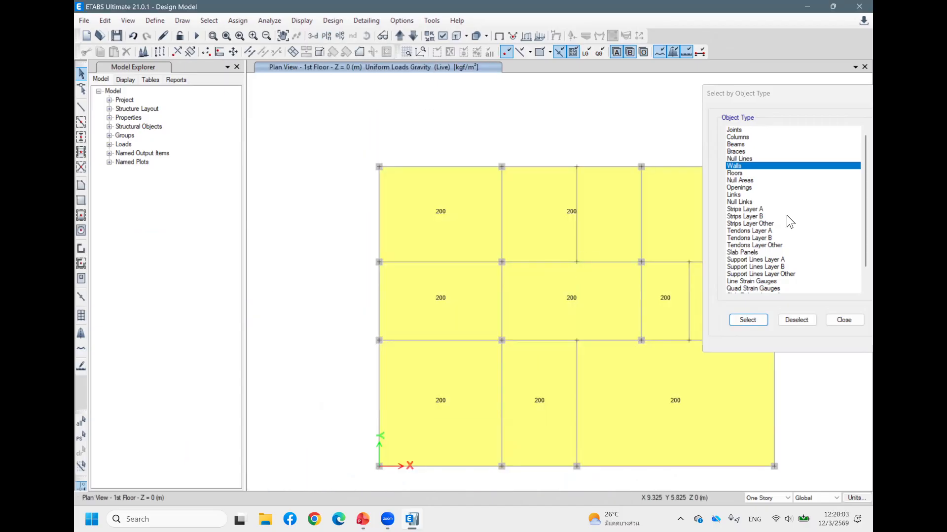
pyautogui.click(748, 144)
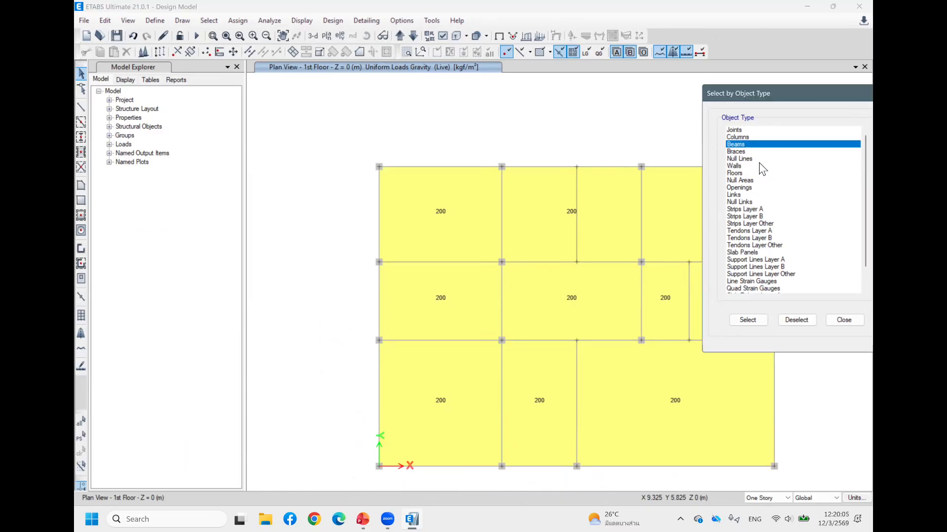
pyautogui.click(748, 320)
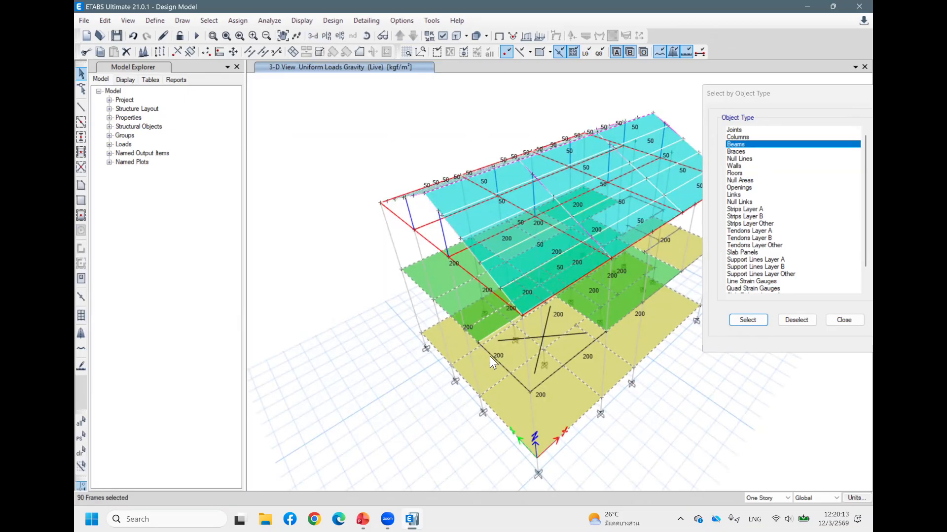
# Show the 1st Floor plan view and deselect all beams
pyautogui.click(327, 36)
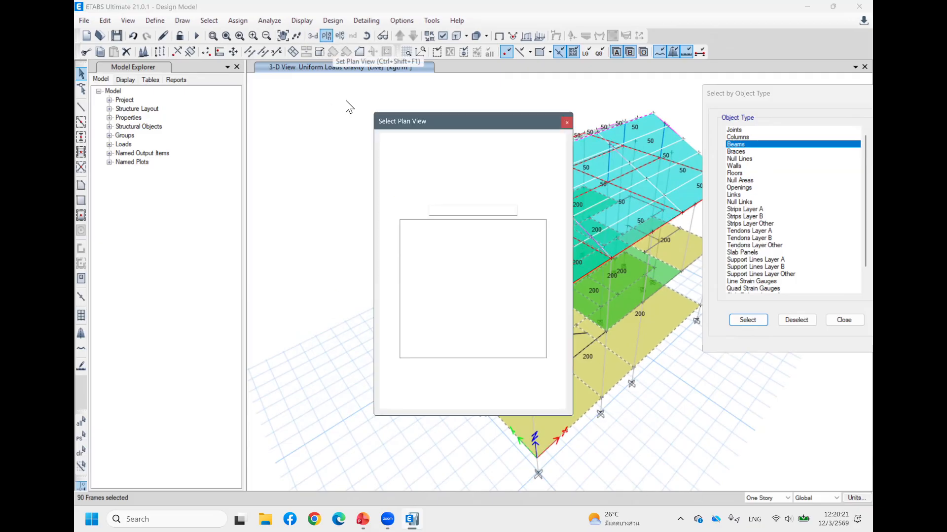
pyautogui.click(422, 246)
pyautogui.click(425, 393)
pyautogui.click(797, 320)
pyautogui.moveTo(735, 372); pyautogui.dragTo(690, 353, button='middle')
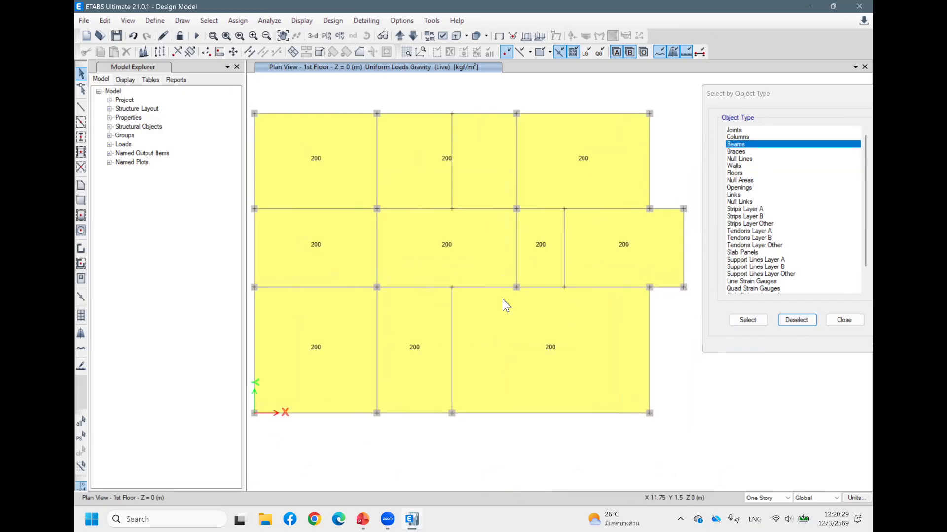
# Select the 1st Floor external wall beams along the inner sides of the large corner bay and the outer edges near the origin
pyautogui.click(626, 413)
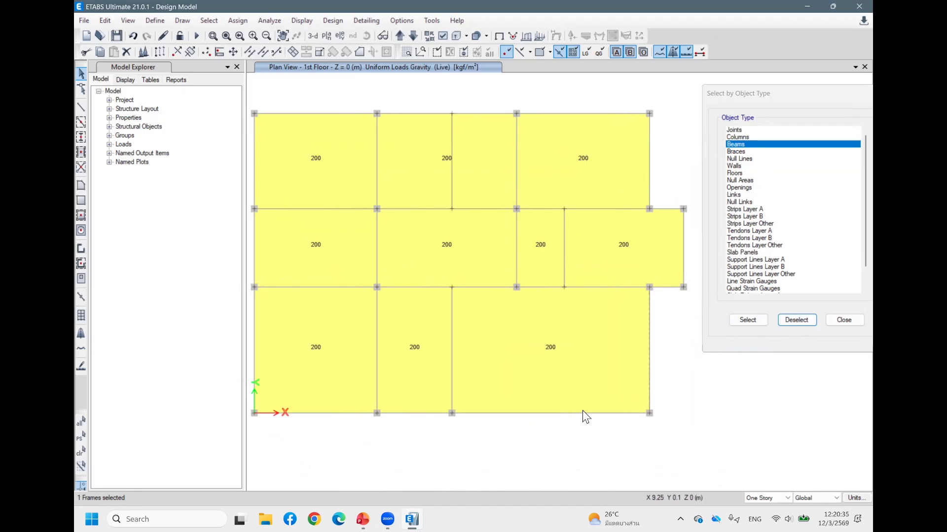
pyautogui.click(649, 336)
pyautogui.click(577, 287)
pyautogui.click(452, 359)
pyautogui.moveTo(369, 360); pyautogui.dragTo(440, 350, button='middle')
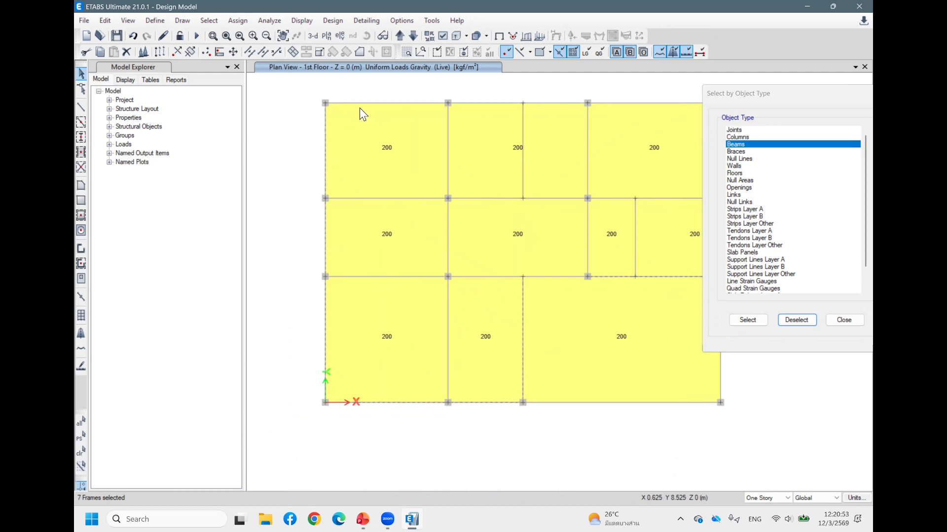
# Add the beams along the far-Y edge, the outer +X edge with its projecting bay, and the large corner bay's inner edge to the selection
pyautogui.click(495, 102)
pyautogui.click(538, 102)
pyautogui.moveTo(667, 118); pyautogui.dragTo(498, 111, button='middle')
pyautogui.click(551, 177)
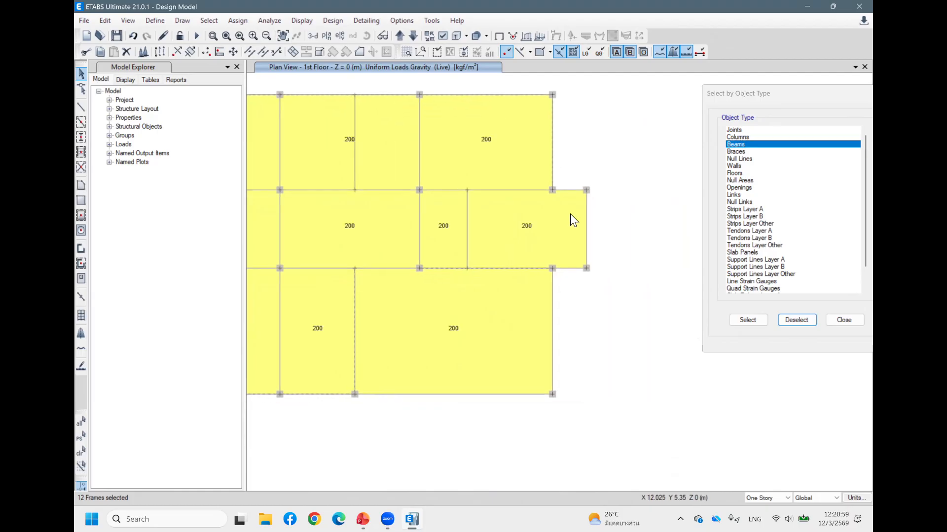
pyautogui.click(570, 190)
pyautogui.click(587, 214)
pyautogui.click(552, 290)
pyautogui.click(552, 319)
pyautogui.click(383, 268)
# Check the 1st Floor external wall load on the PowerPoint slide and assign 921.6 kgf/m as a uniform Dead gravity load to the selected beams
pyautogui.click(360, 518)
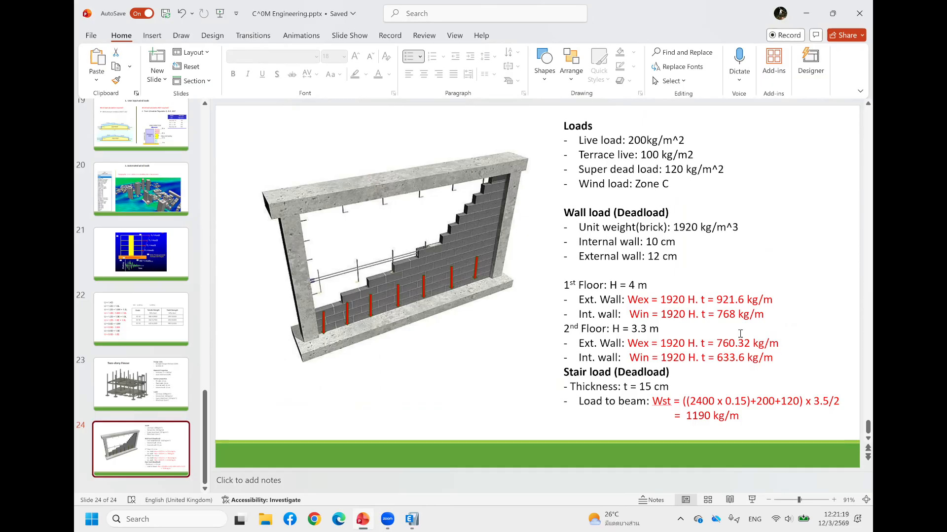
pyautogui.click(412, 513)
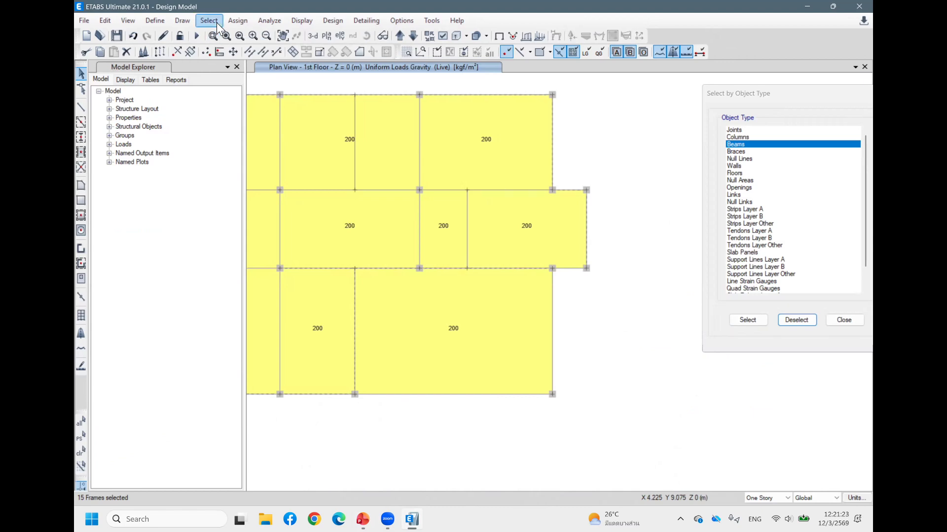
pyautogui.click(232, 20)
pyautogui.moveTo(261, 59)
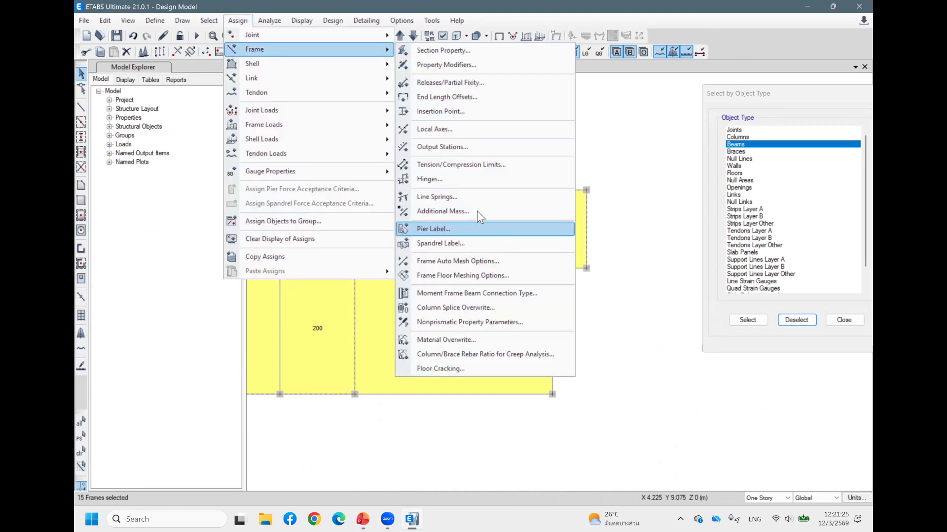
pyautogui.click(238, 20)
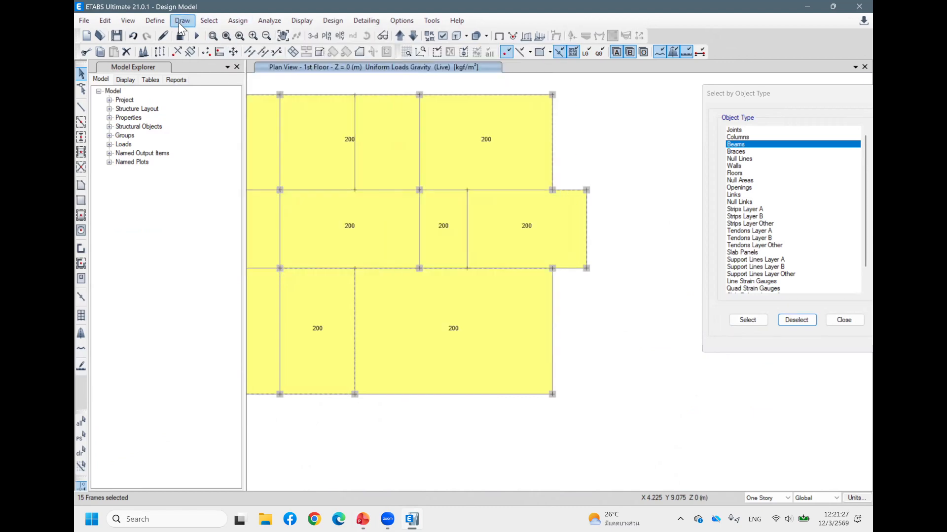
pyautogui.click(238, 19)
pyautogui.moveTo(293, 129)
pyautogui.click(437, 140)
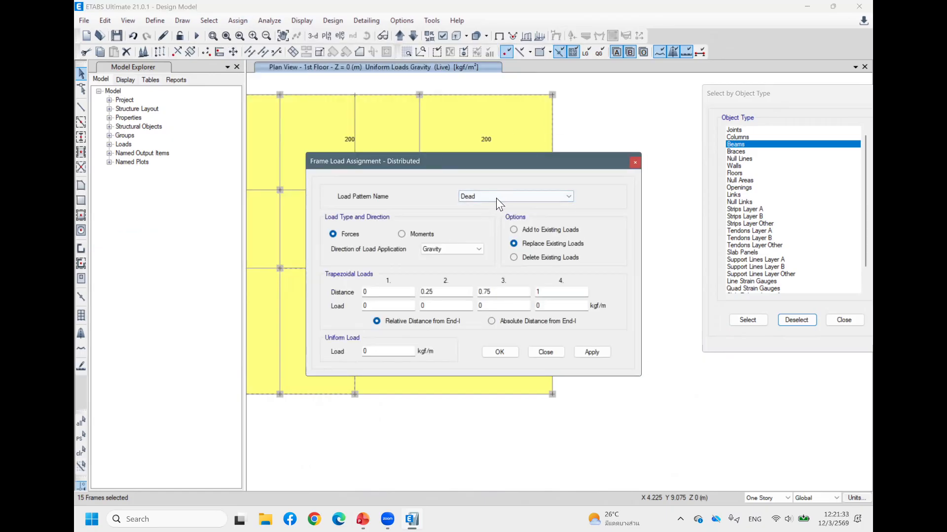
pyautogui.click(380, 351)
pyautogui.write('921.6')
pyautogui.click(588, 353)
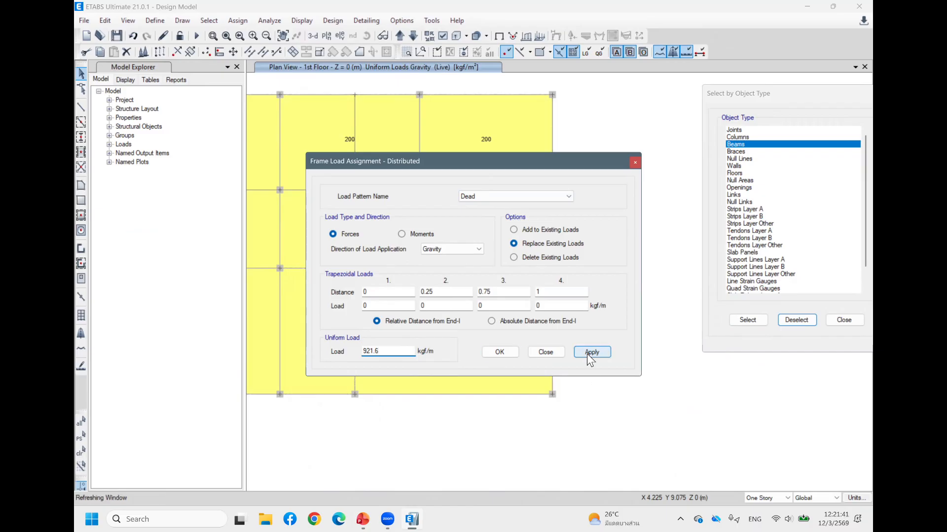
# Select the 1st Floor internal wall beams, omitting the short cross beam in the middle band near the projecting bay
pyautogui.moveTo(525, 165); pyautogui.dragTo(187, 202)
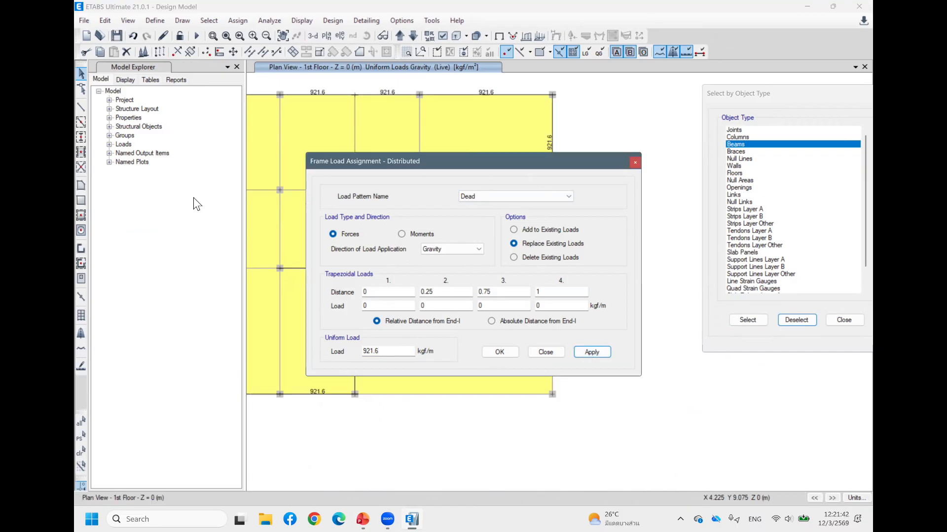
pyautogui.moveTo(622, 345); pyautogui.dragTo(682, 350, button='middle')
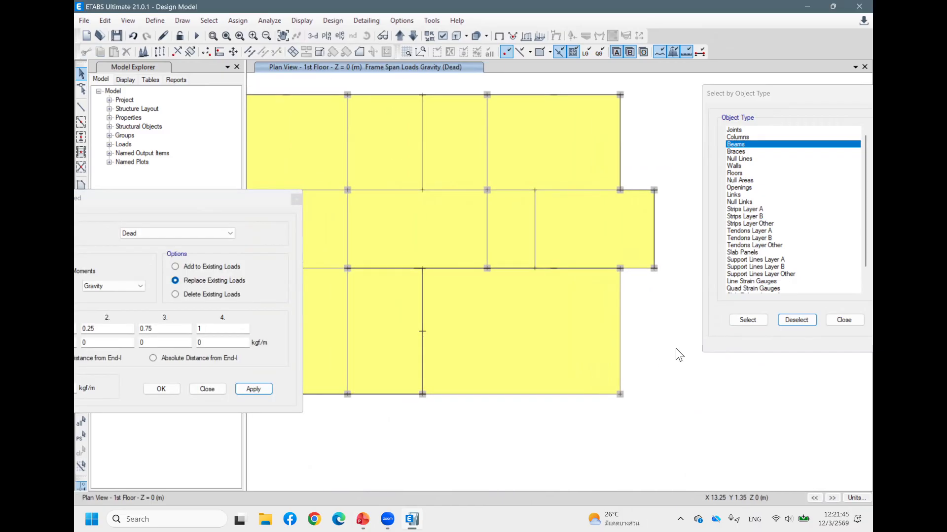
pyautogui.moveTo(158, 199); pyautogui.dragTo(187, 203)
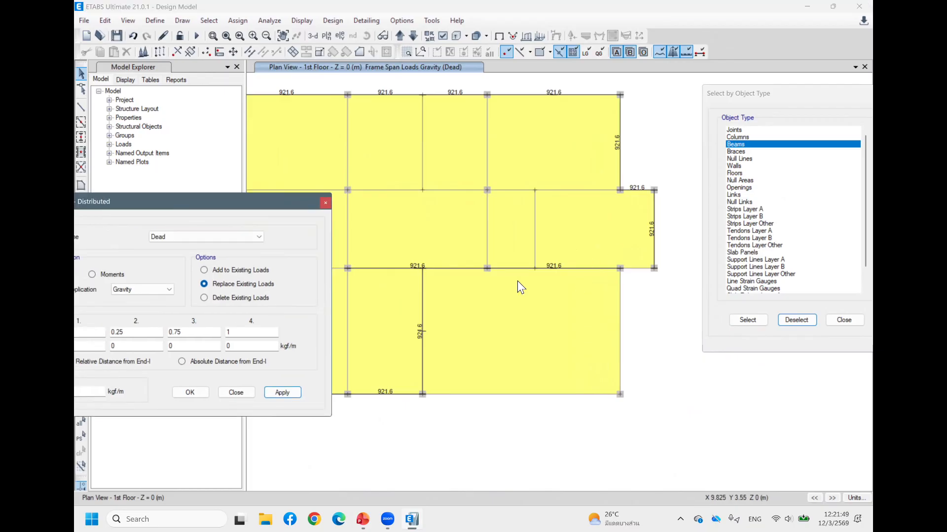
pyautogui.moveTo(643, 348); pyautogui.dragTo(734, 357, button='middle')
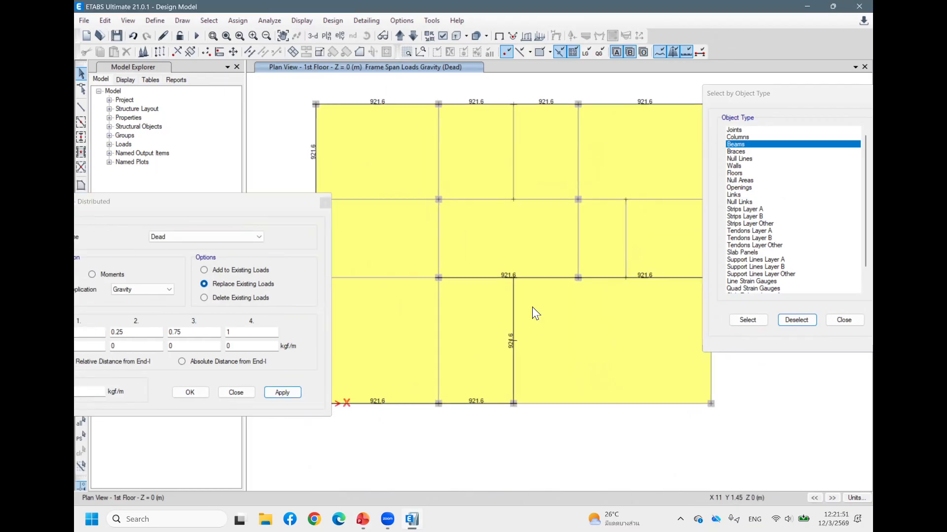
pyautogui.click(412, 279)
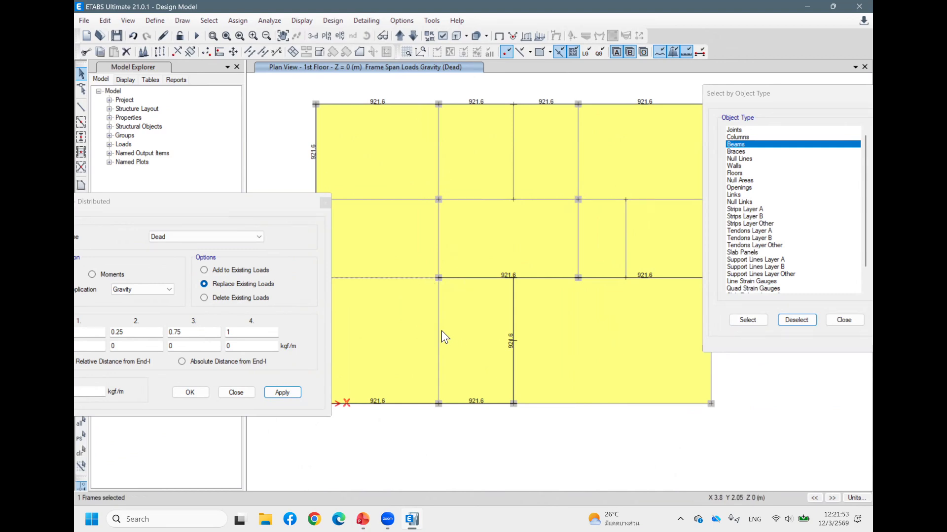
pyautogui.click(404, 199)
pyautogui.click(463, 199)
pyautogui.click(439, 157)
pyautogui.click(626, 228)
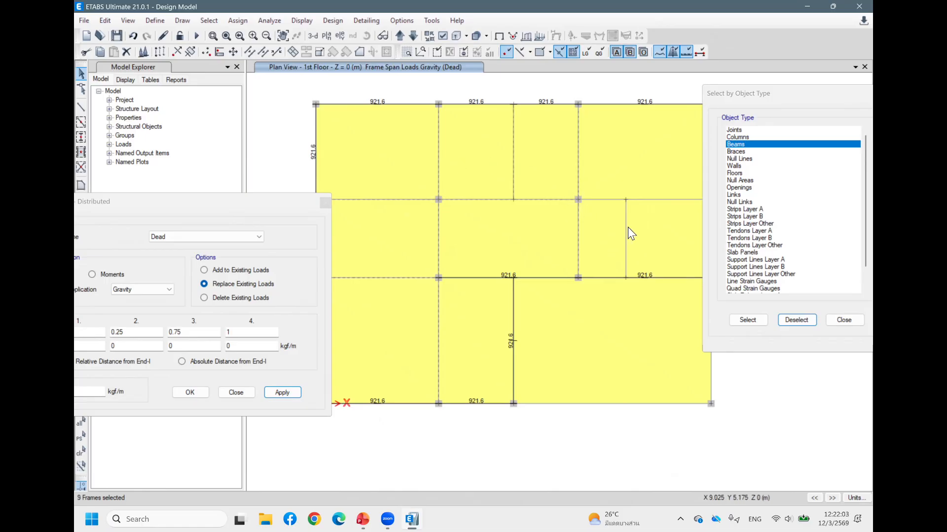
pyautogui.click(633, 200)
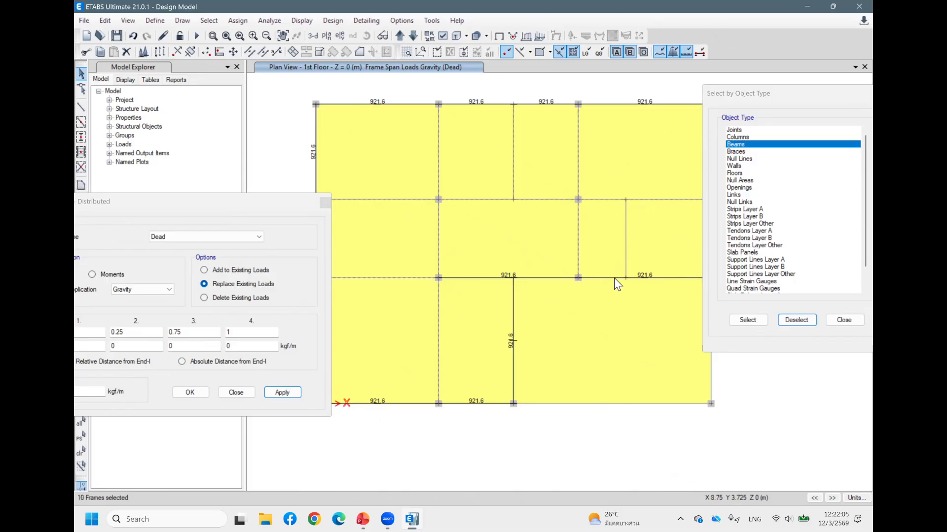
# Check the 1st Floor internal wall load on the PowerPoint slide and assign 768 kgf/m as a uniform Dead load to the selected beams
pyautogui.scroll(-3, 639, 239)
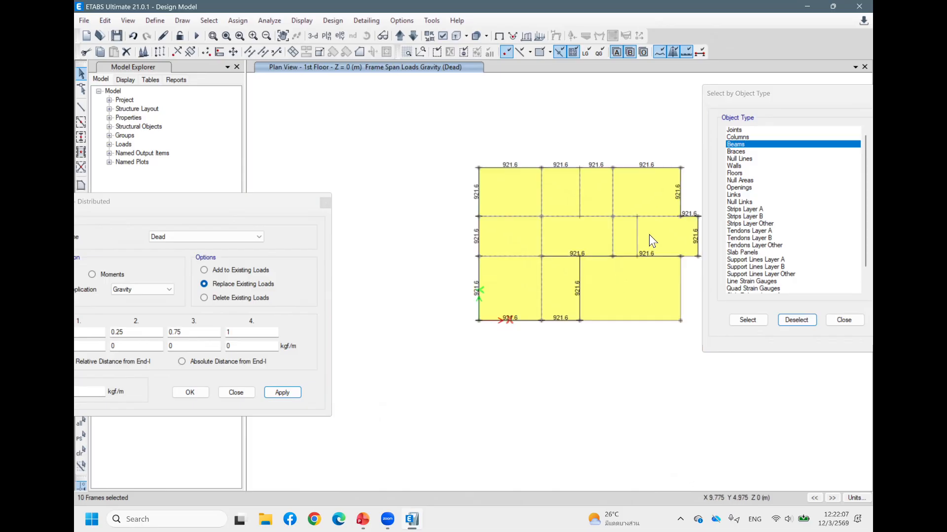
pyautogui.moveTo(670, 285); pyautogui.dragTo(649, 254, button='middle')
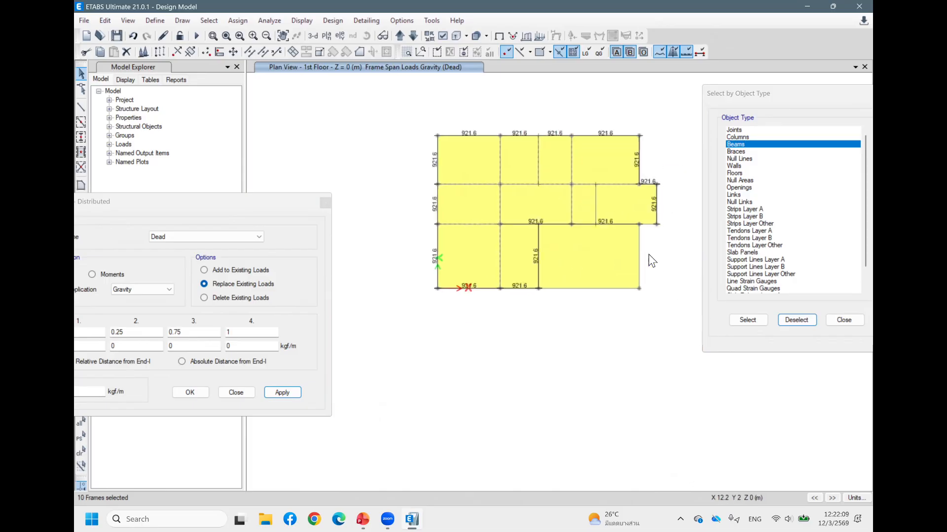
pyautogui.scroll(3, 534, 196)
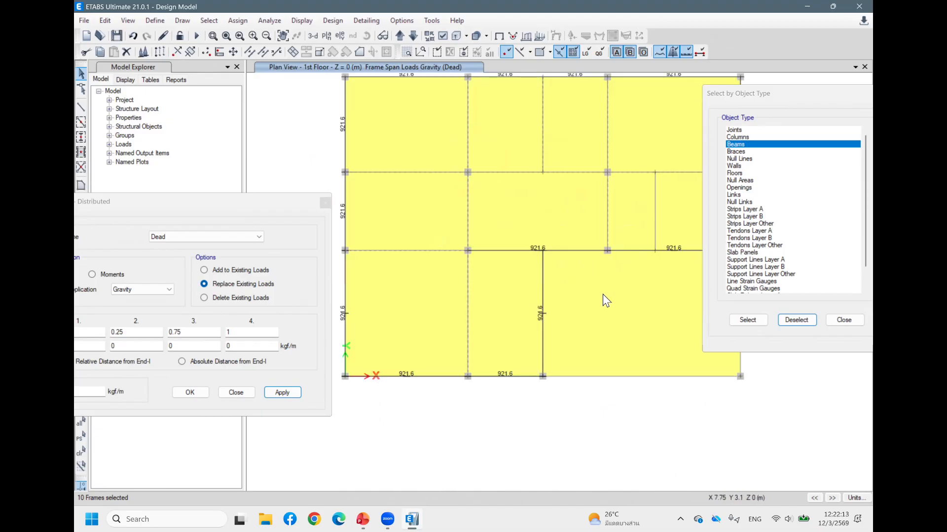
pyautogui.moveTo(617, 306); pyautogui.dragTo(576, 289, button='middle')
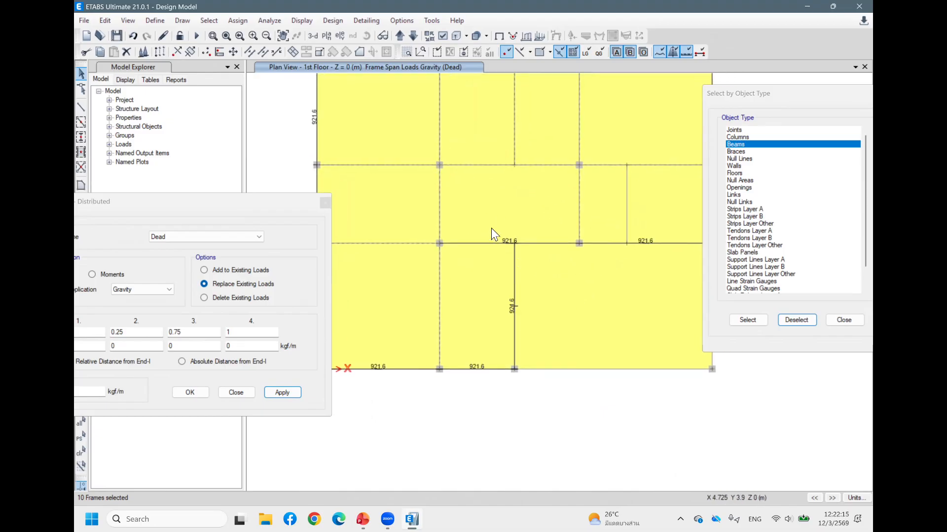
pyautogui.scroll(-3, 592, 226)
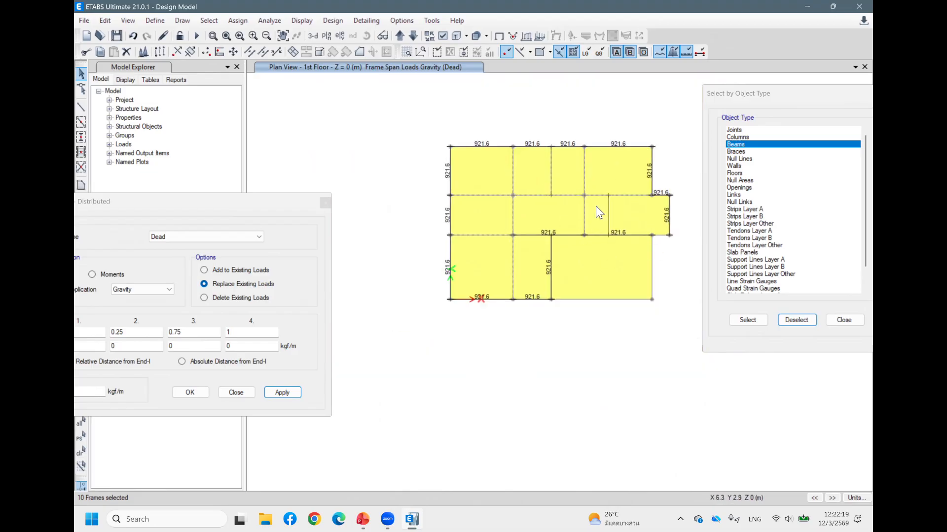
pyautogui.click(363, 519)
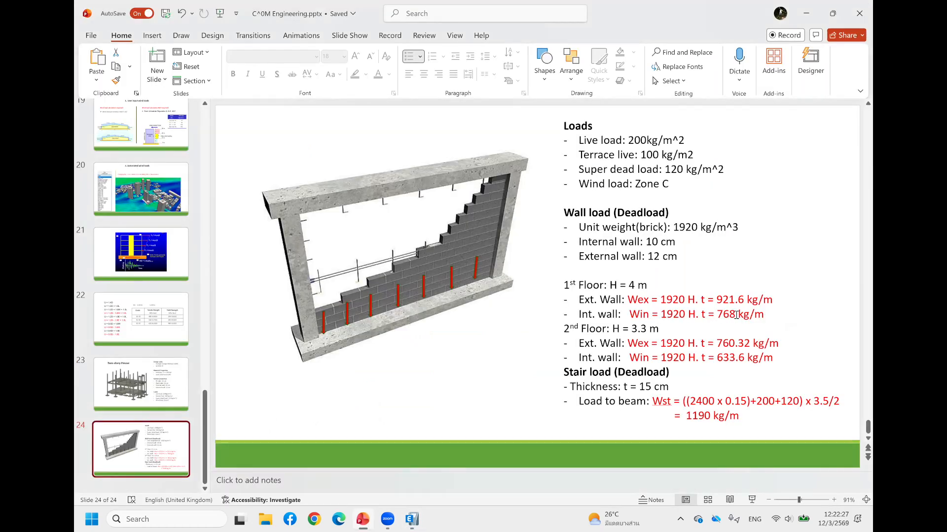
pyautogui.moveTo(407, 509)
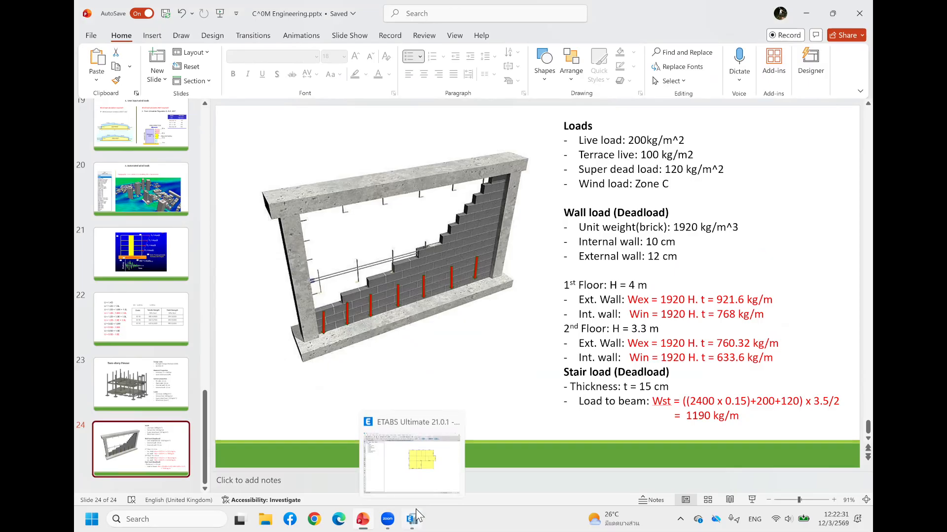
pyautogui.click(415, 509)
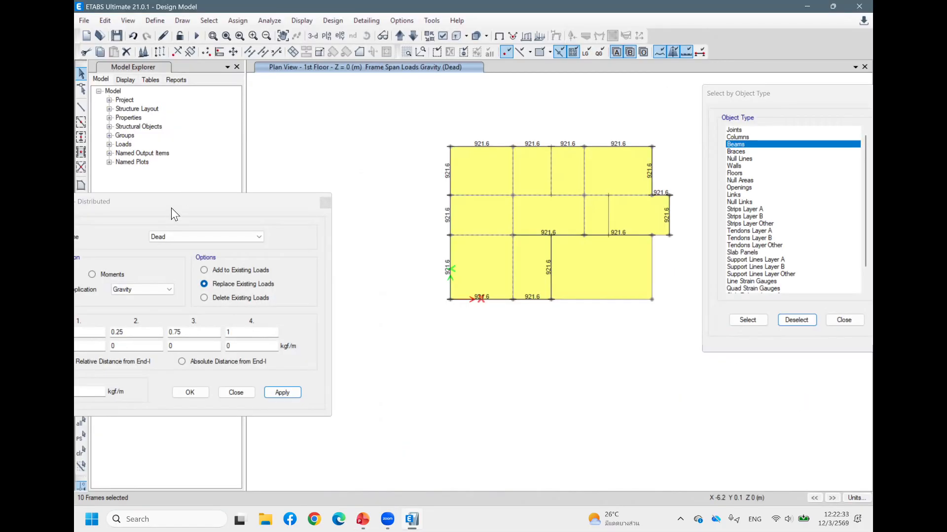
pyautogui.moveTo(170, 208); pyautogui.dragTo(233, 146)
pyautogui.doubleClick(131, 329)
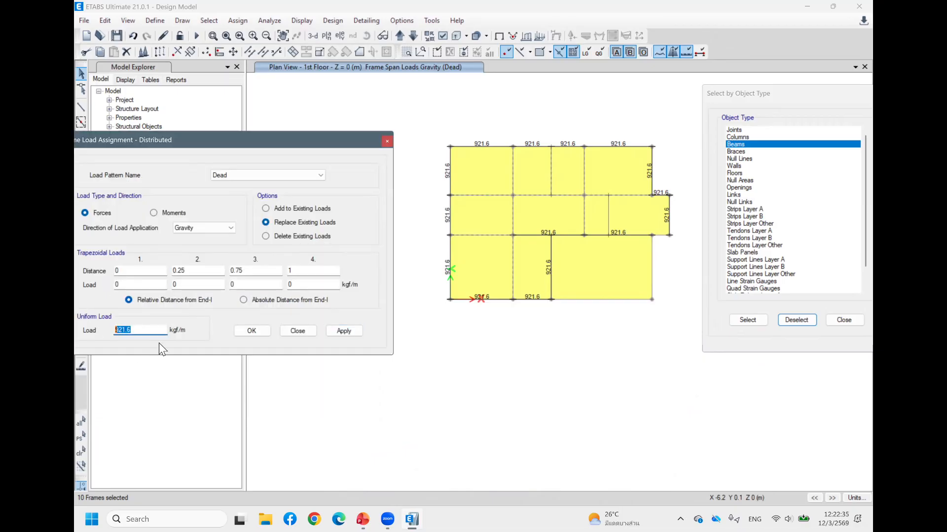
pyautogui.write('768')
pyautogui.click(344, 331)
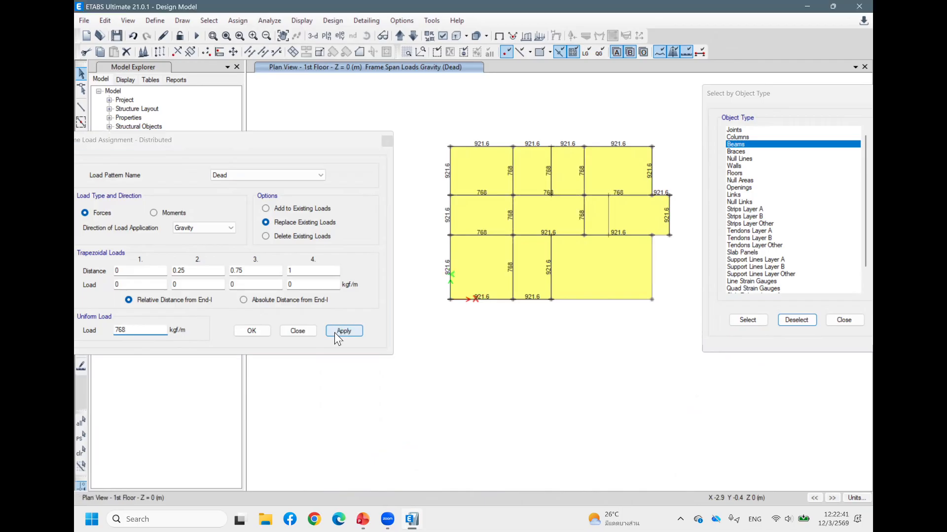
# Show the 2nd Floor plan view and select the external wall beams along the two outer edges that meet at the origin
pyautogui.click(400, 40)
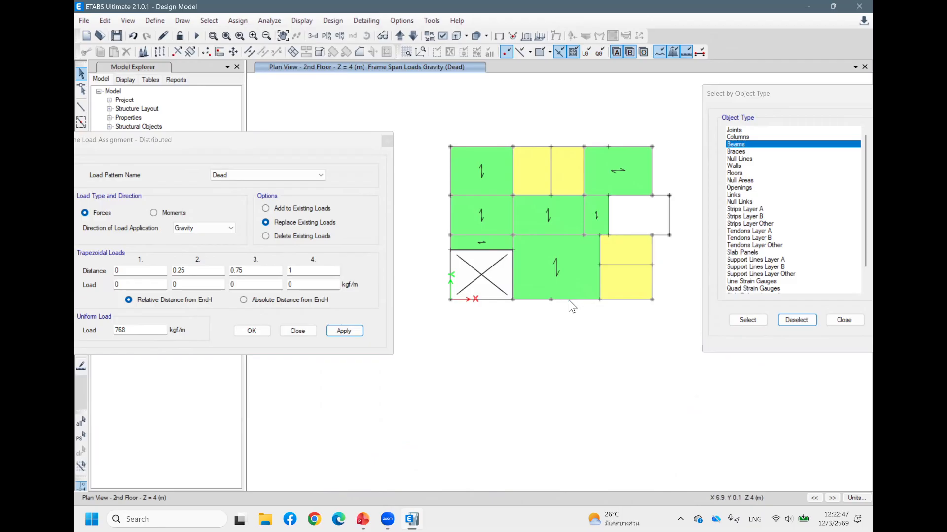
pyautogui.click(569, 300)
pyautogui.click(523, 301)
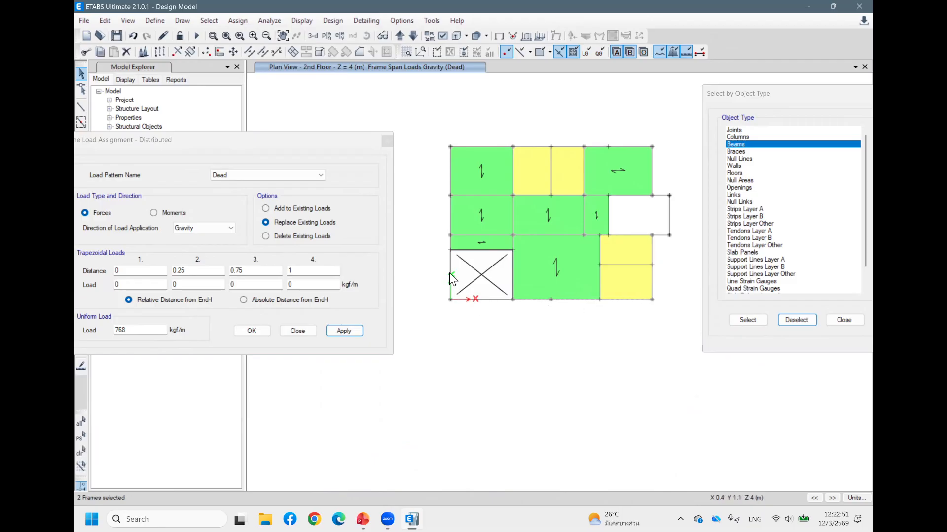
pyautogui.click(449, 227)
pyautogui.click(450, 228)
pyautogui.click(450, 176)
# Add the 2nd Floor beams along the far-Y edge and the outer +X edge, including the projecting bay, to the selection
pyautogui.click(501, 146)
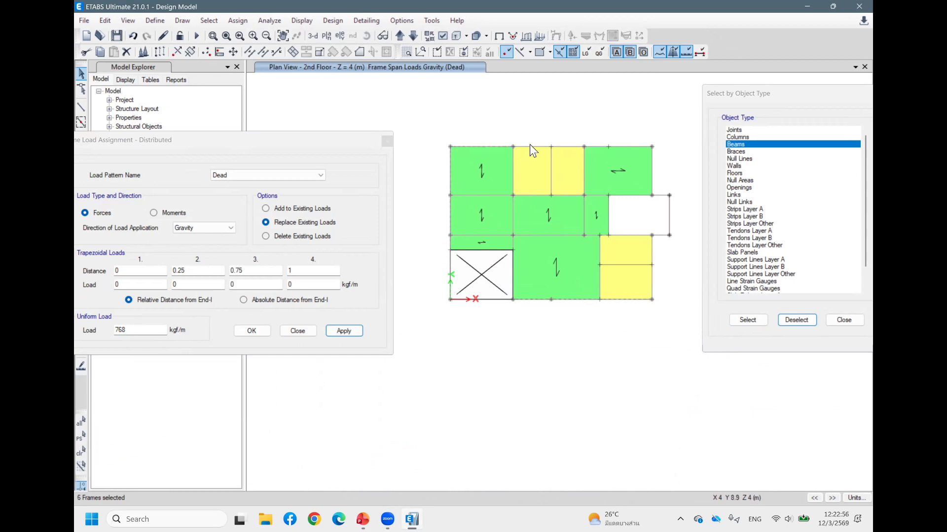
pyautogui.click(563, 148)
pyautogui.click(626, 146)
pyautogui.click(650, 170)
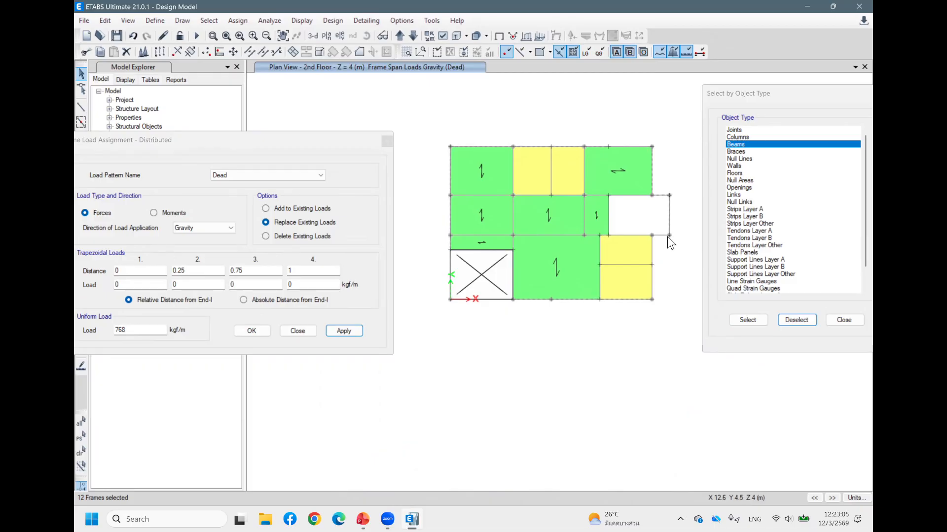
pyautogui.click(649, 276)
pyautogui.click(642, 299)
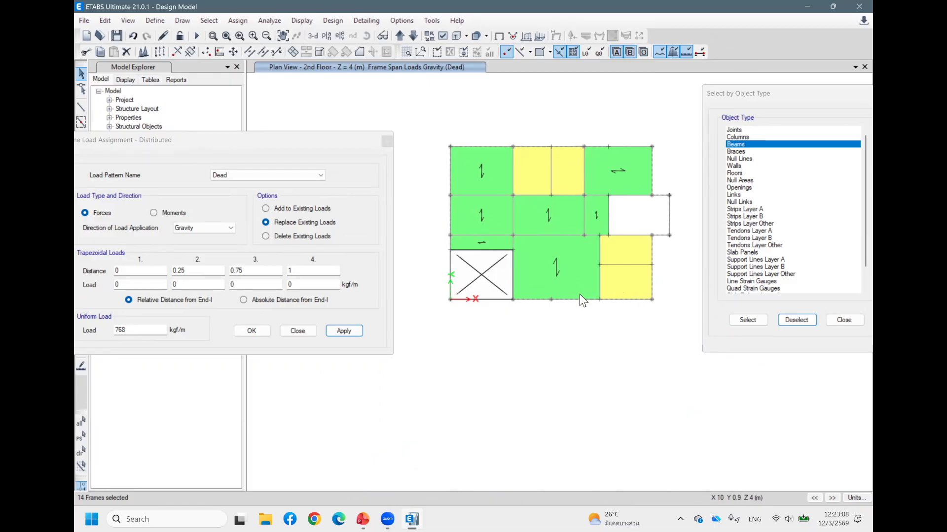
# Check the 2nd Floor external wall load on the PowerPoint slide and assign 760.32 kgf/m as a uniform Dead load to the selected beams
pyautogui.click(365, 517)
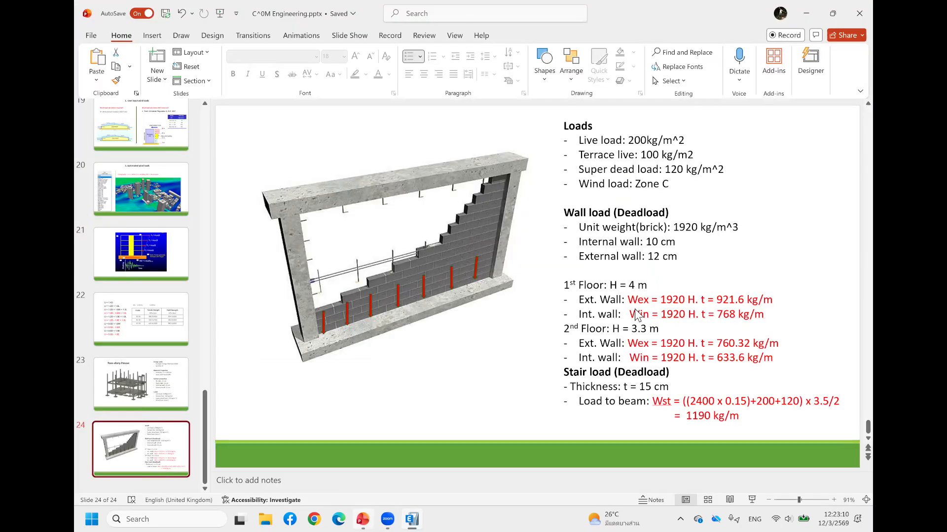
pyautogui.click(365, 517)
pyautogui.click(365, 510)
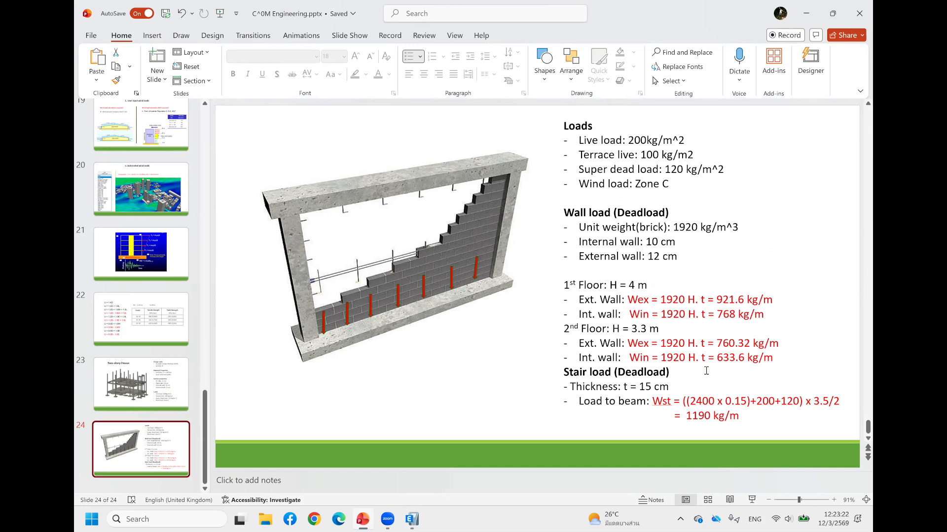
pyautogui.click(411, 518)
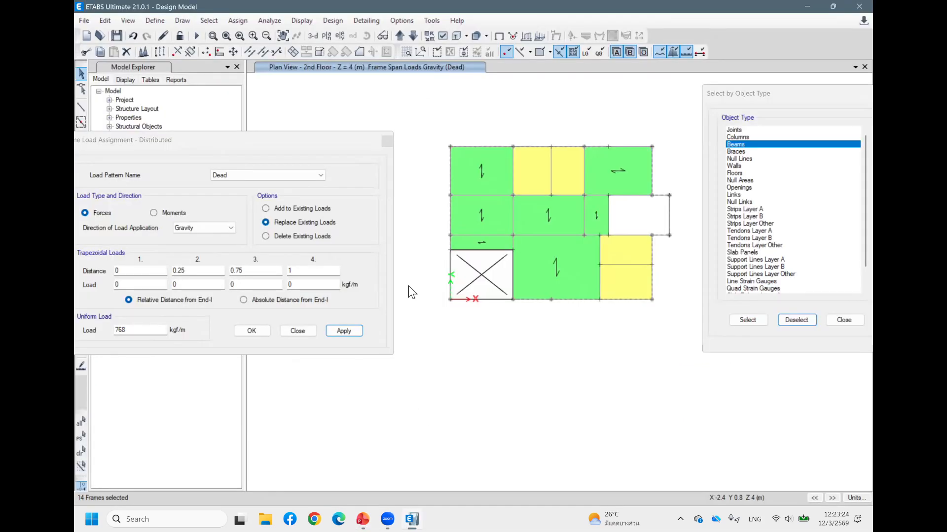
pyautogui.click(131, 329)
pyautogui.doubleClick(131, 329)
pyautogui.write('76')
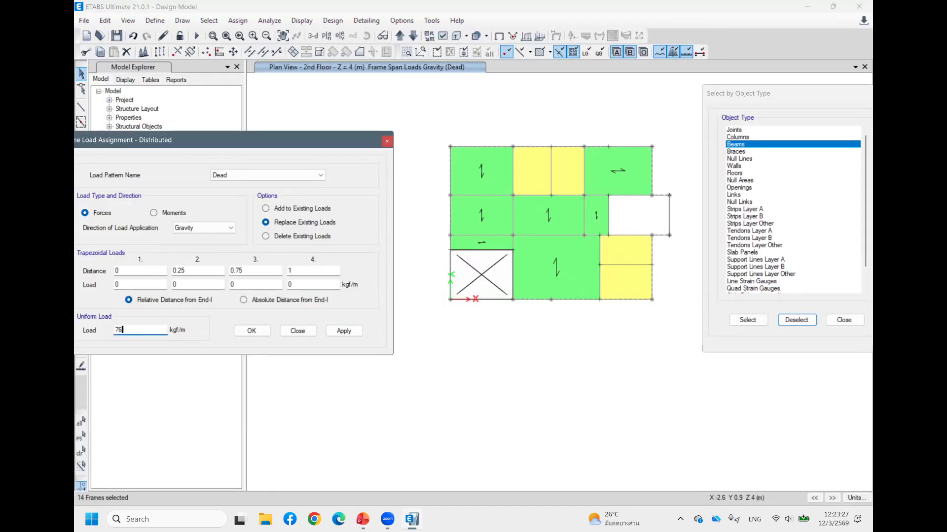
pyautogui.write('0.32')
pyautogui.click(344, 334)
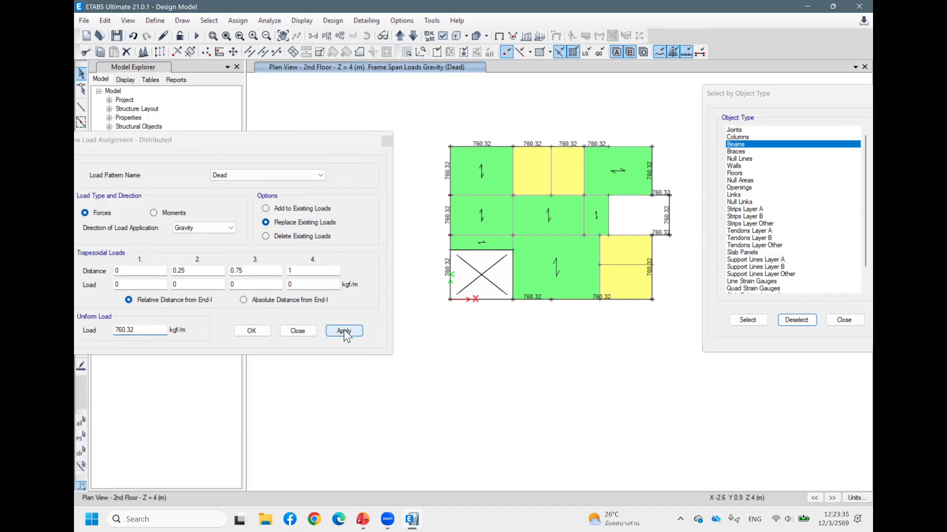
# Select the 2nd Floor internal wall beams in both directions, including the inner edge of the two yellow corner panels
pyautogui.click(600, 272)
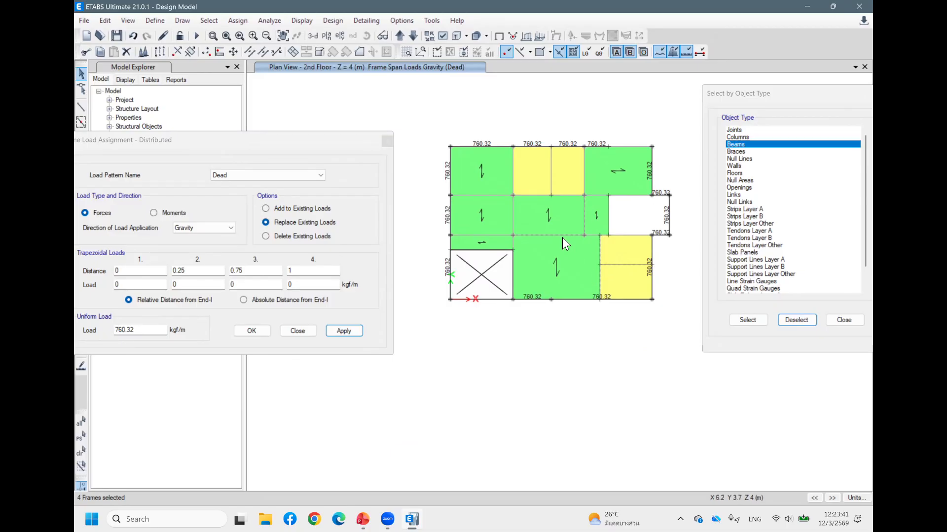
pyautogui.click(591, 235)
pyautogui.click(492, 234)
pyautogui.click(511, 214)
pyautogui.click(513, 169)
pyautogui.click(566, 194)
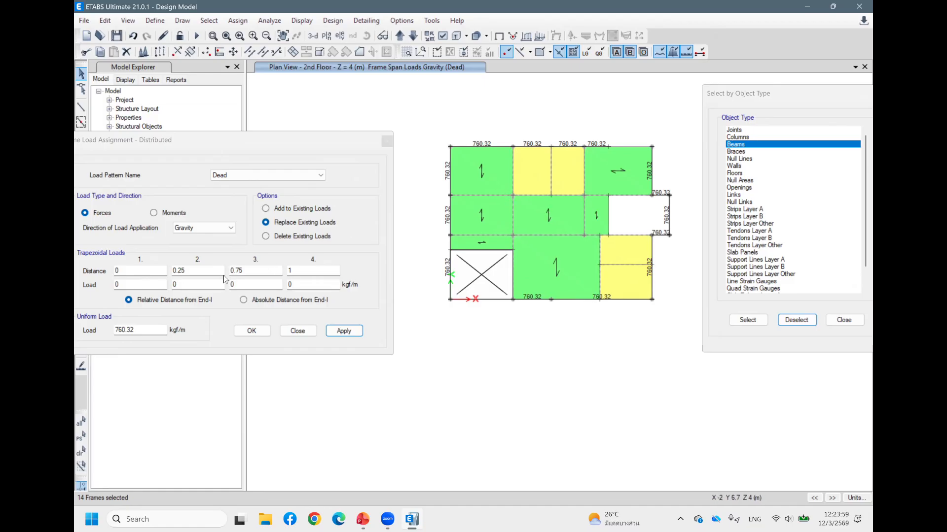
# Check the 2nd Floor internal wall load on the PowerPoint slide and assign 633.6 kgf/m as a uniform Dead load to the selected beams
pyautogui.click(370, 513)
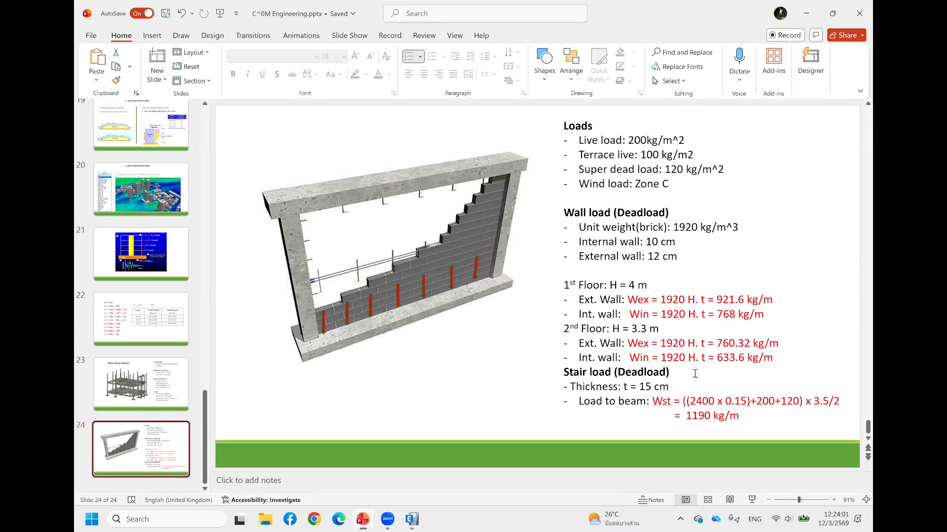
pyautogui.click(409, 520)
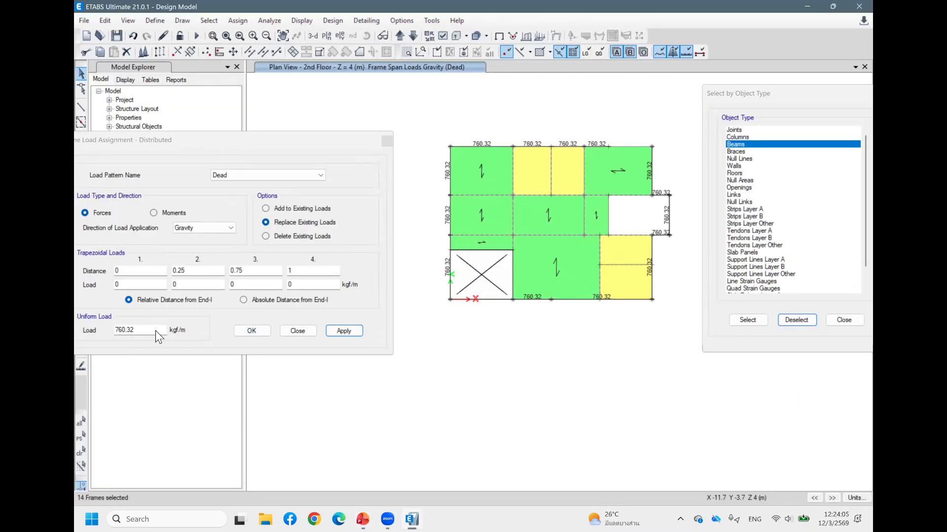
pyautogui.doubleClick(133, 330)
pyautogui.write('633.6')
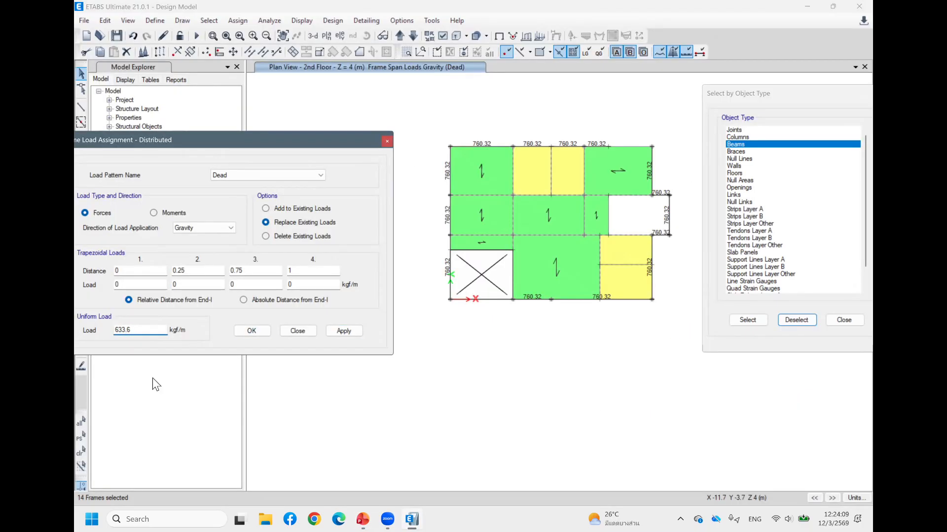
pyautogui.click(349, 331)
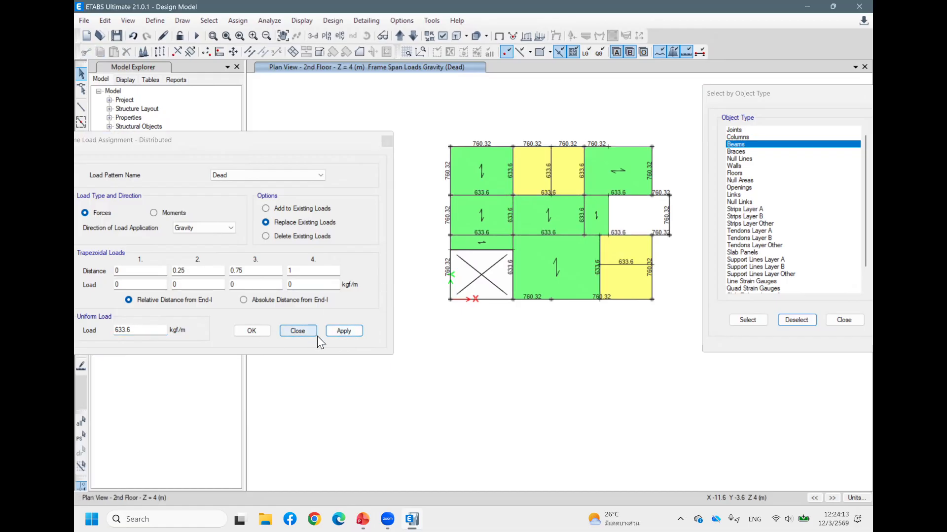
pyautogui.click(401, 35)
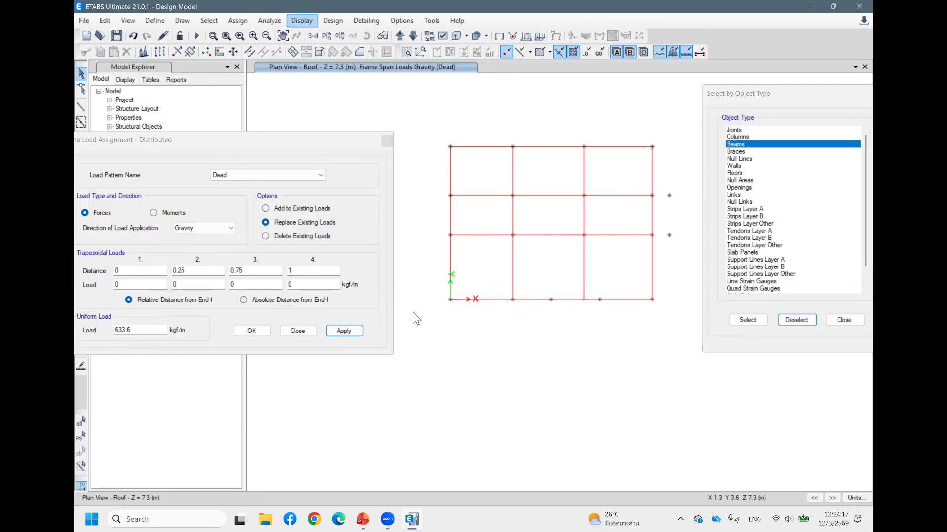
pyautogui.click(298, 331)
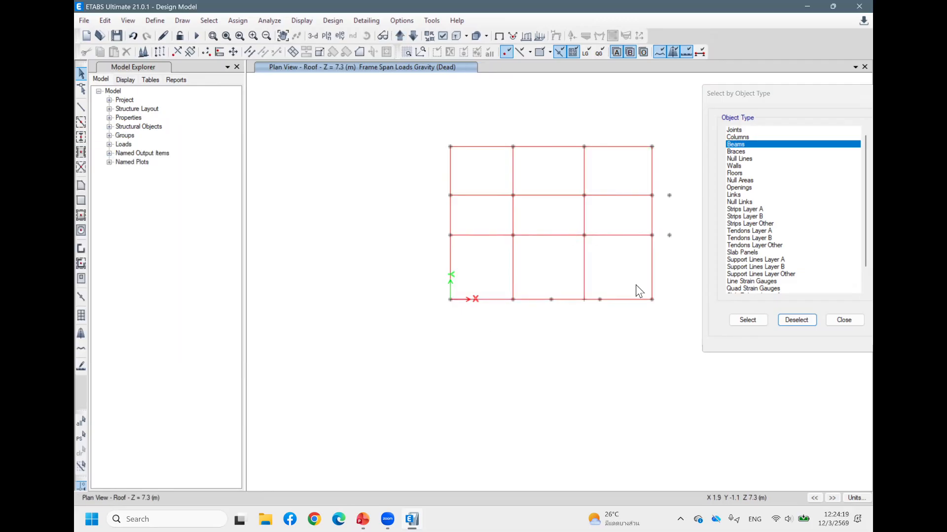
# Examine the wall loads on the 1st and 2nd Floor beams from several angles in the 3D view
pyautogui.click(313, 35)
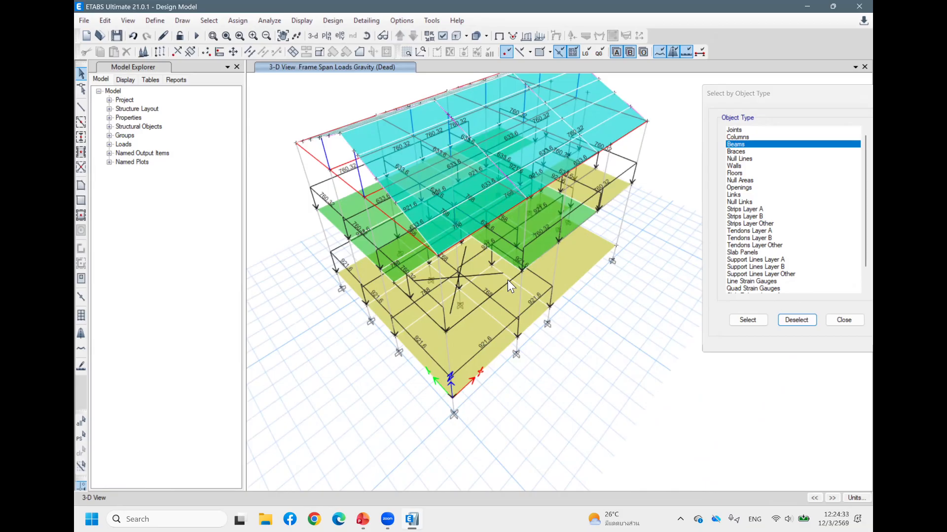
pyautogui.keyDown('shift'); pyautogui.moveTo(579, 307); pyautogui.dragTo(458, 304, button='middle'); pyautogui.keyUp('shift')
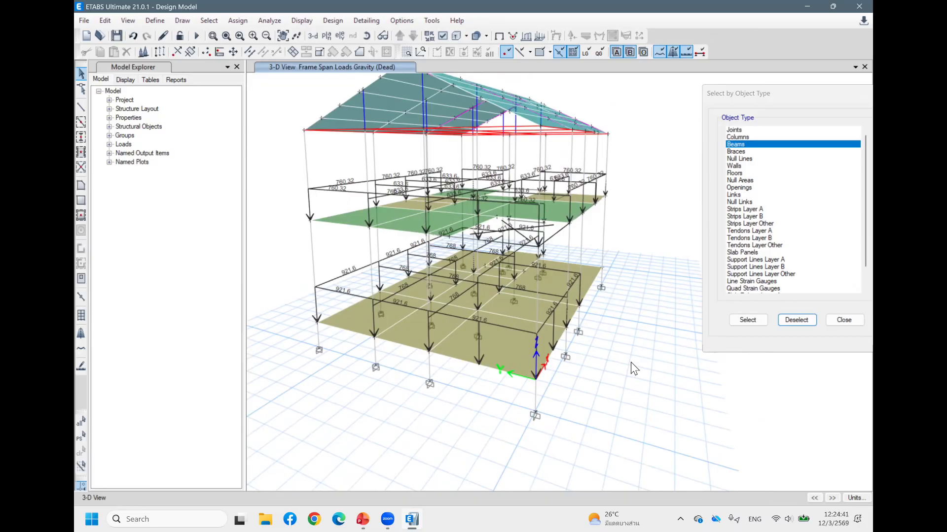
pyautogui.keyDown('shift'); pyautogui.moveTo(486, 348); pyautogui.dragTo(366, 250, button='middle'); pyautogui.keyUp('shift')
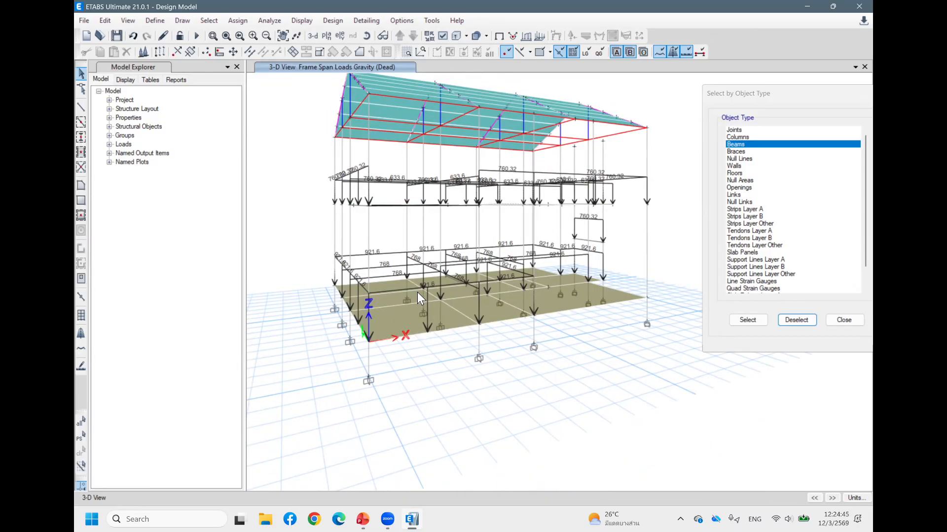
pyautogui.keyDown('shift'); pyautogui.moveTo(484, 362); pyautogui.dragTo(428, 314, button='middle'); pyautogui.keyUp('shift')
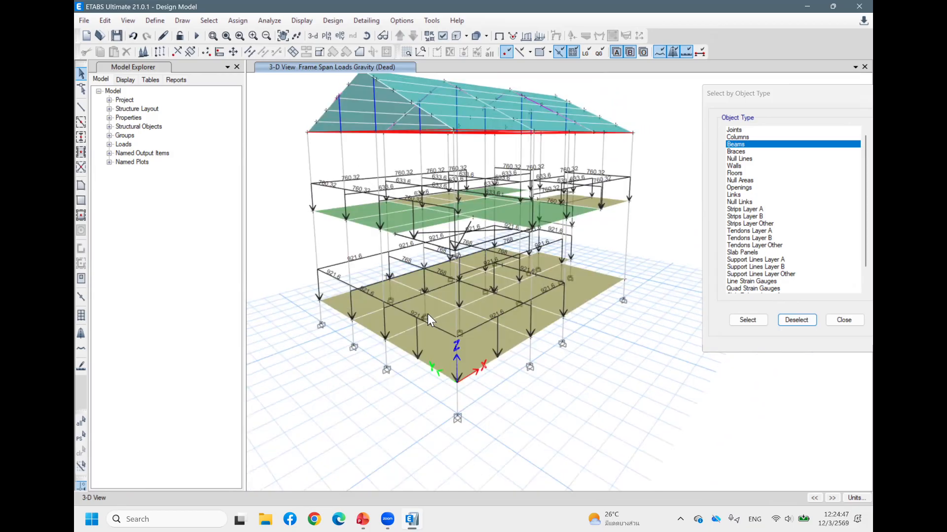
pyautogui.click(180, 36)
pyautogui.keyDown('shift'); pyautogui.moveTo(598, 234); pyautogui.dragTo(613, 271, button='middle'); pyautogui.keyUp('shift')
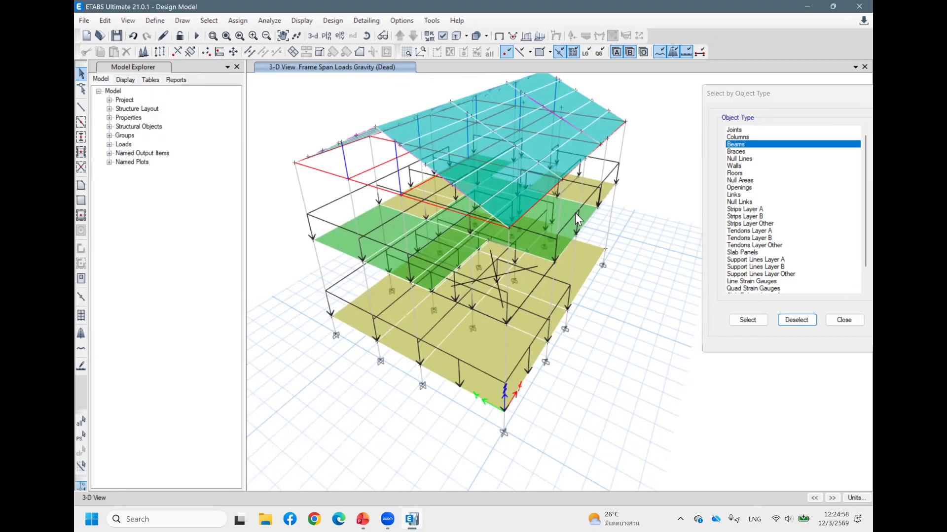
pyautogui.keyDown('shift'); pyautogui.moveTo(522, 195); pyautogui.dragTo(575, 256, button='middle'); pyautogui.keyUp('shift')
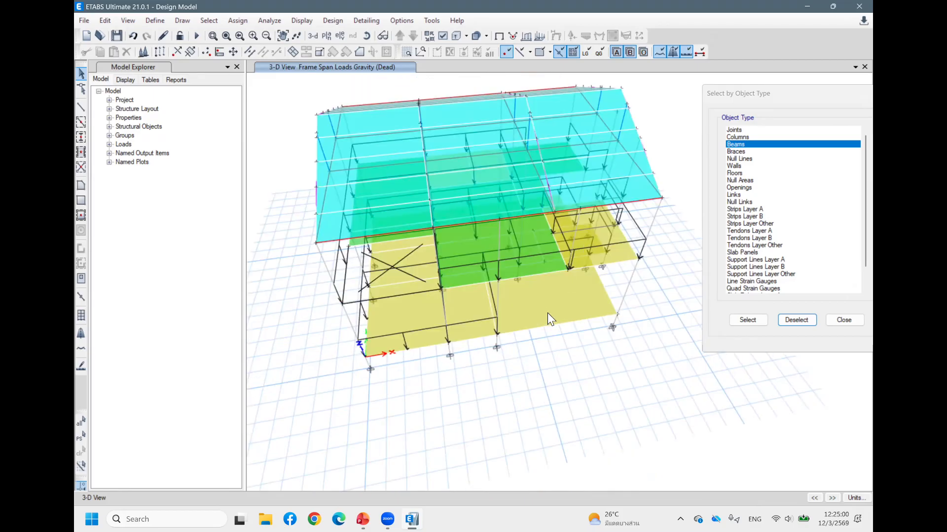
pyautogui.keyDown('shift'); pyautogui.moveTo(548, 313); pyautogui.dragTo(529, 311, button='middle'); pyautogui.keyUp('shift')
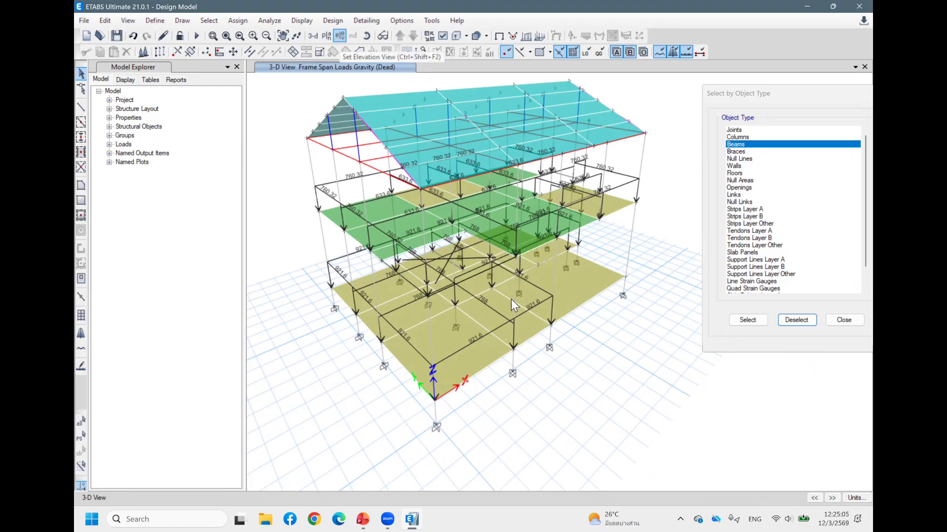
pyautogui.keyDown('shift'); pyautogui.moveTo(584, 368); pyautogui.dragTo(631, 345, button='middle'); pyautogui.keyUp('shift')
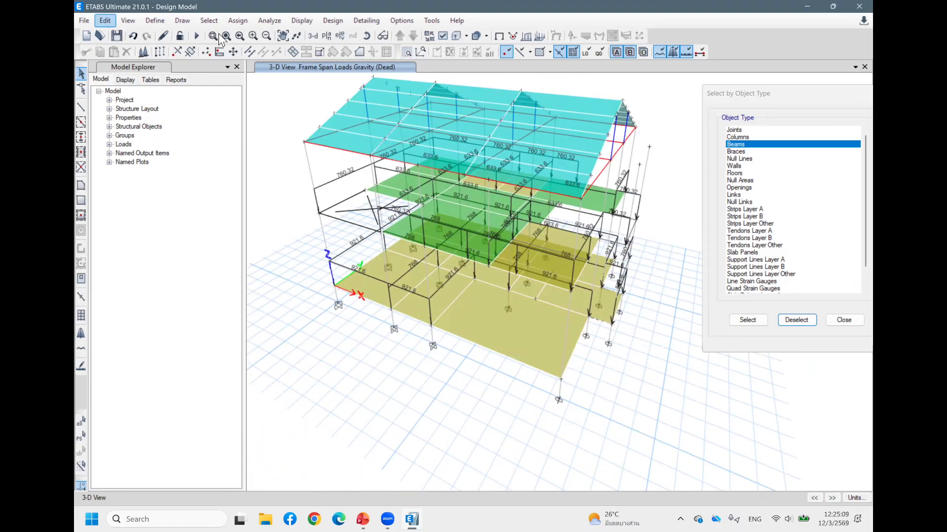
# Turn on the grid display in the 3D view and inspect the grid labels around the building
pyautogui.click(129, 21)
pyautogui.click(164, 239)
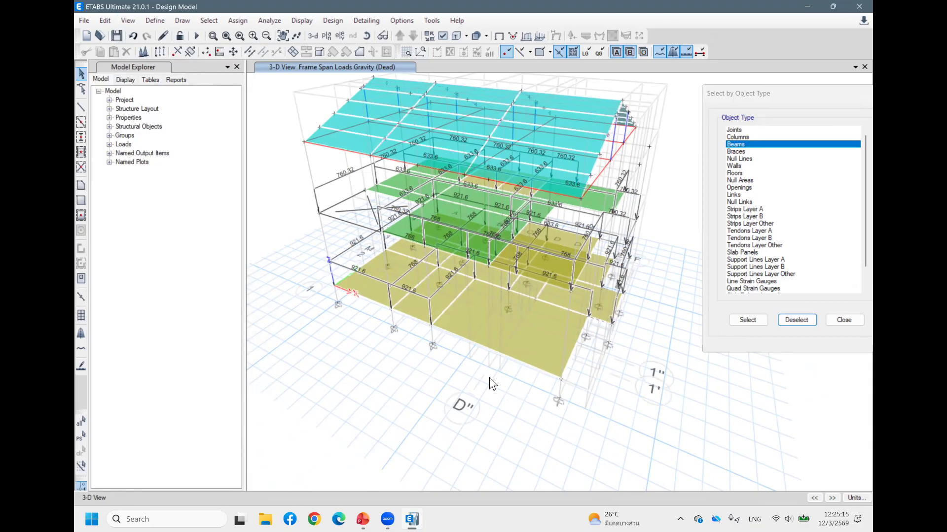
pyautogui.keyDown('shift'); pyautogui.moveTo(498, 377); pyautogui.dragTo(542, 357, button='middle'); pyautogui.keyUp('shift')
pyautogui.keyDown('shift'); pyautogui.moveTo(481, 297); pyautogui.dragTo(529, 306, button='middle'); pyautogui.keyUp('shift')
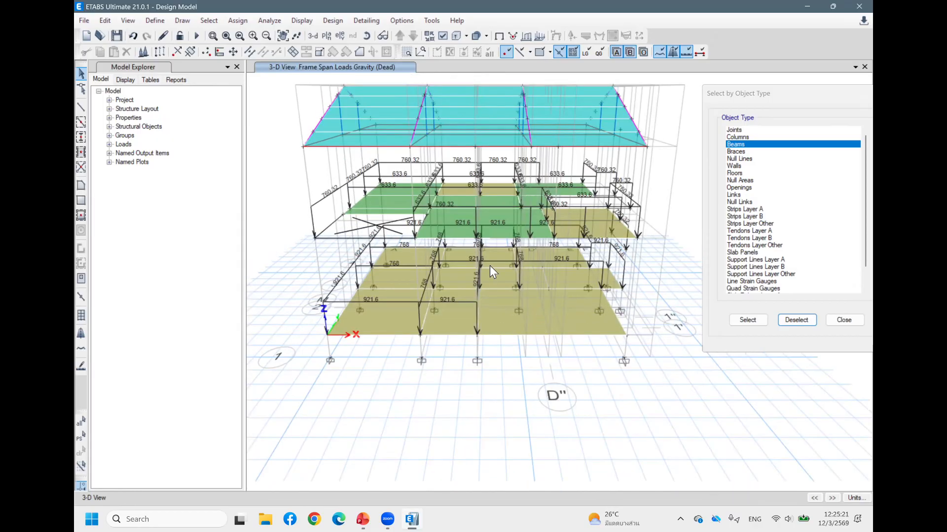
pyautogui.keyDown('shift'); pyautogui.moveTo(494, 341); pyautogui.dragTo(524, 365, button='middle'); pyautogui.keyUp('shift')
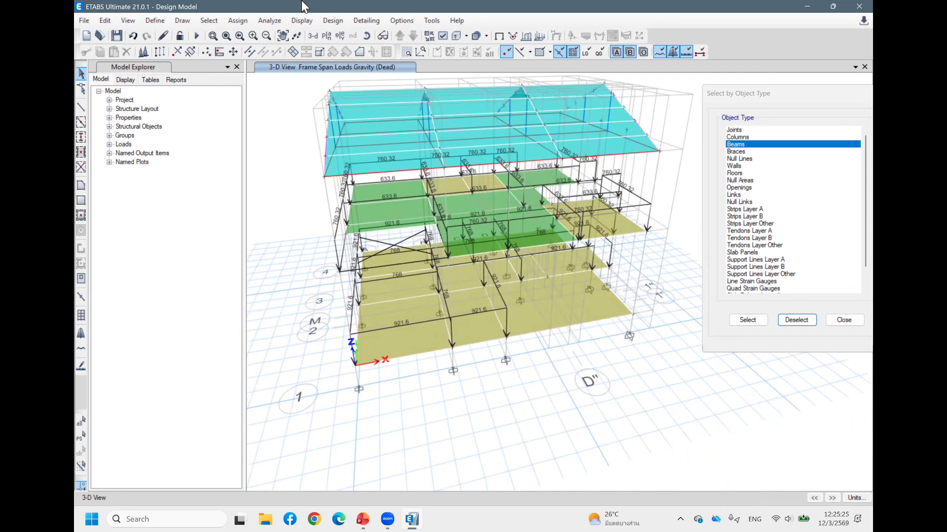
# Show the elevation view along grid line 1 with the whole frame in view
pyautogui.click(339, 35)
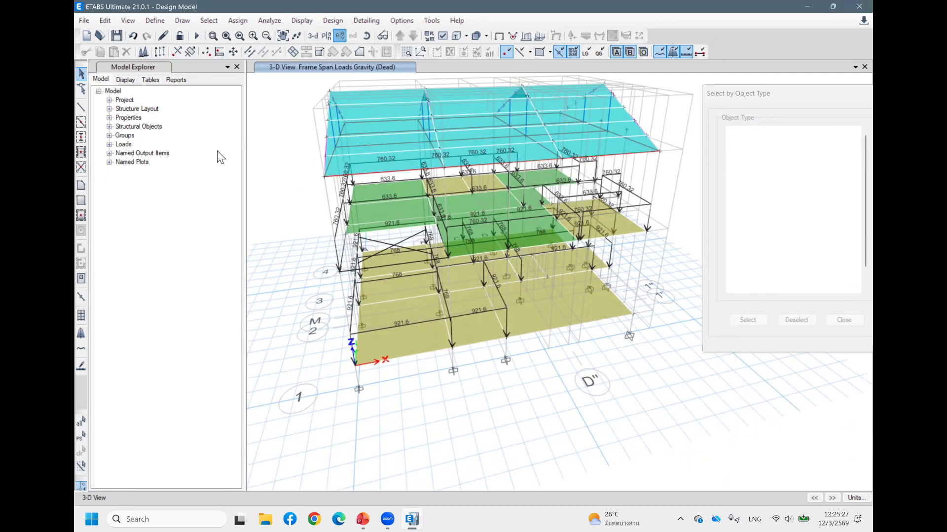
pyautogui.click(168, 239)
pyautogui.click(223, 379)
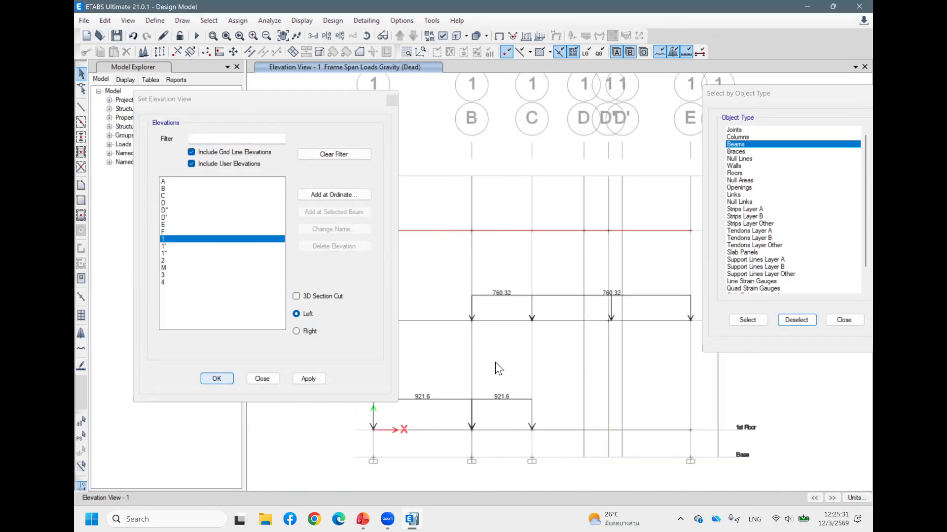
pyautogui.moveTo(414, 268); pyautogui.dragTo(330, 188, button='middle')
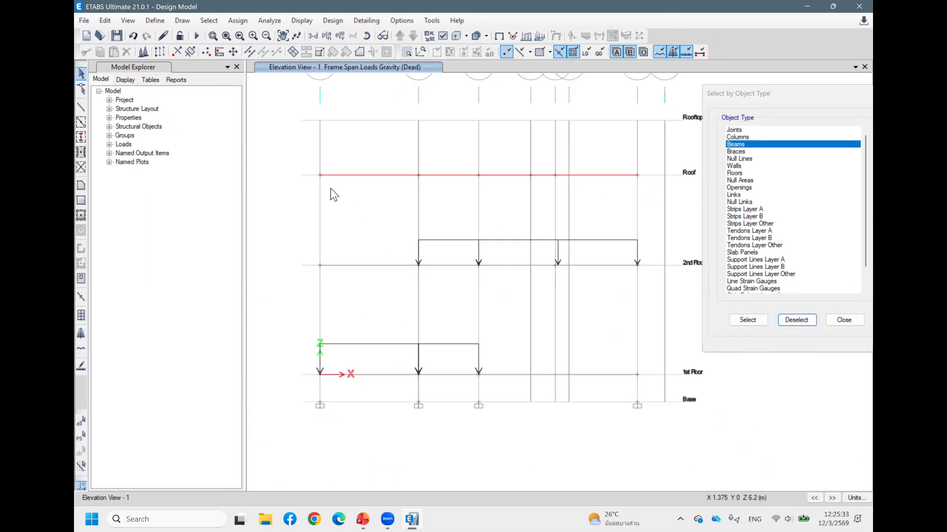
pyautogui.moveTo(330, 188); pyautogui.dragTo(303, 171)
# Start the area drawing tool on the grid line 1 elevation and clear the displayed load assignments
pyautogui.click(84, 185)
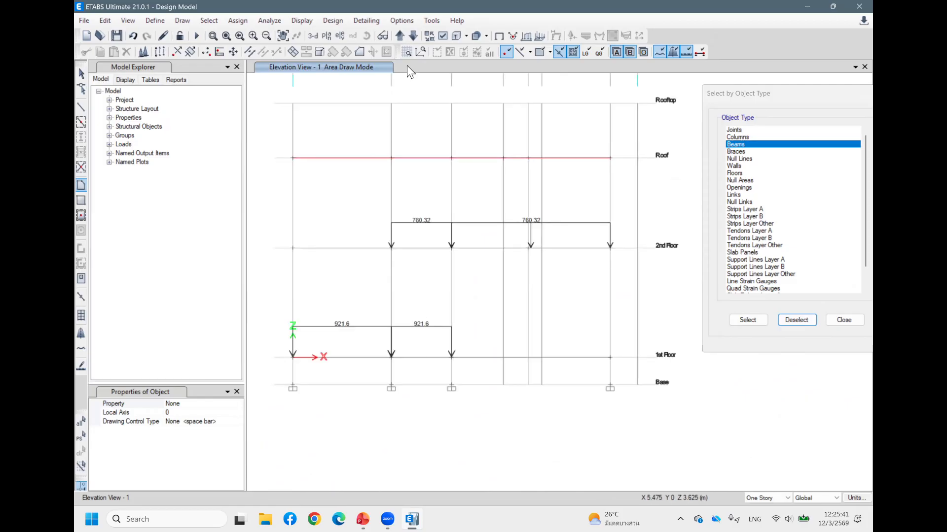
pyautogui.click(244, 19)
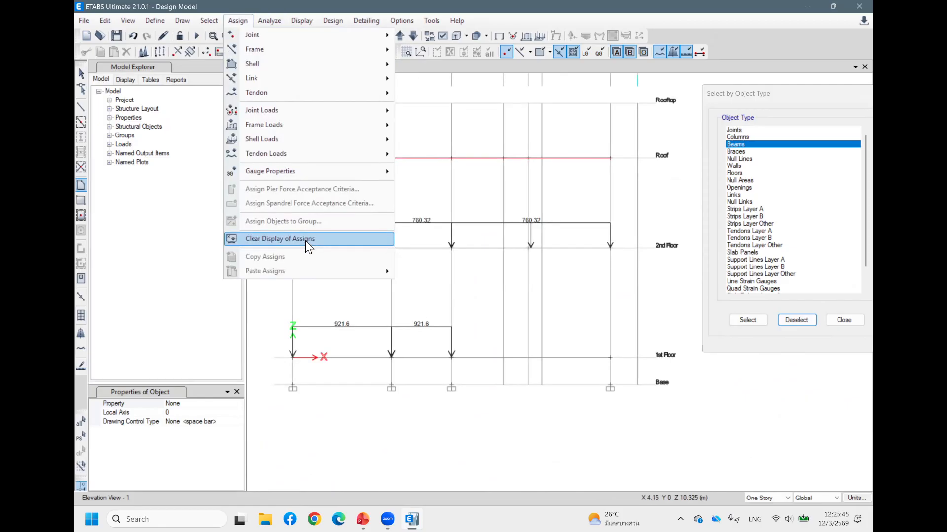
pyautogui.click(306, 240)
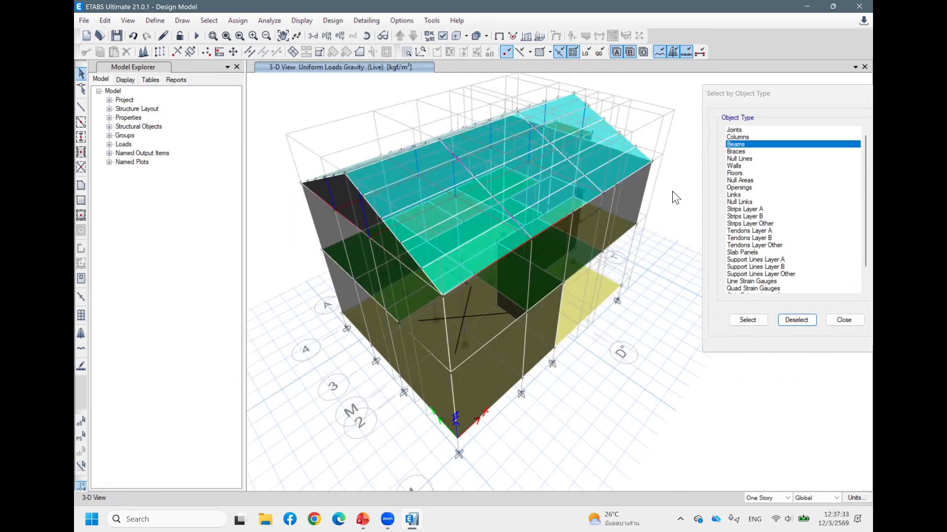
# Orbit the 3D model to look down on the building and window-select everything on the grid line 1 face
pyautogui.keyDown('shift'); pyautogui.moveTo(668, 177); pyautogui.dragTo(558, 153, button='middle'); pyautogui.keyUp('shift')
pyautogui.keyDown('shift'); pyautogui.moveTo(566, 200); pyautogui.dragTo(567, 305, button='middle'); pyautogui.keyUp('shift')
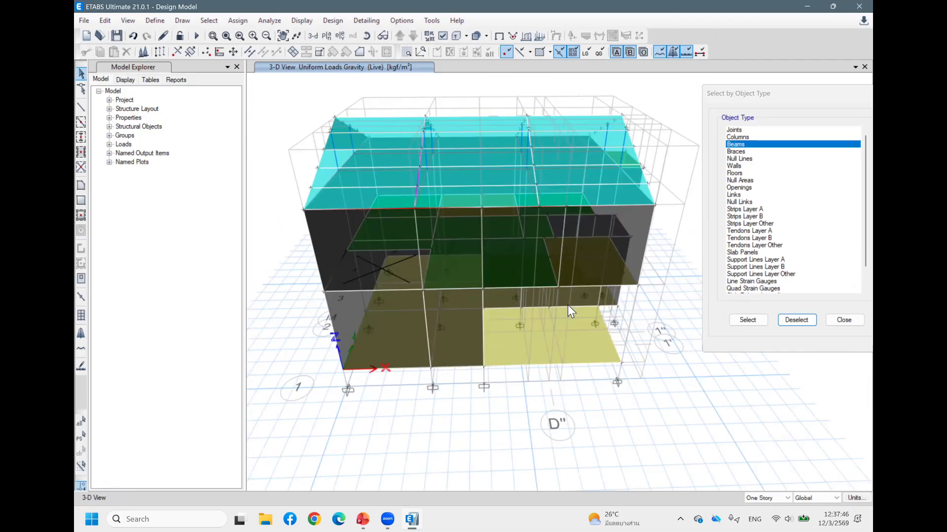
pyautogui.keyDown('shift'); pyautogui.moveTo(504, 300); pyautogui.dragTo(590, 297, button='middle'); pyautogui.keyUp('shift')
pyautogui.keyDown('shift'); pyautogui.moveTo(606, 350); pyautogui.dragTo(605, 395, button='middle'); pyautogui.keyUp('shift')
pyautogui.keyDown('shift'); pyautogui.moveTo(595, 327); pyautogui.dragTo(594, 297, button='middle'); pyautogui.keyUp('shift')
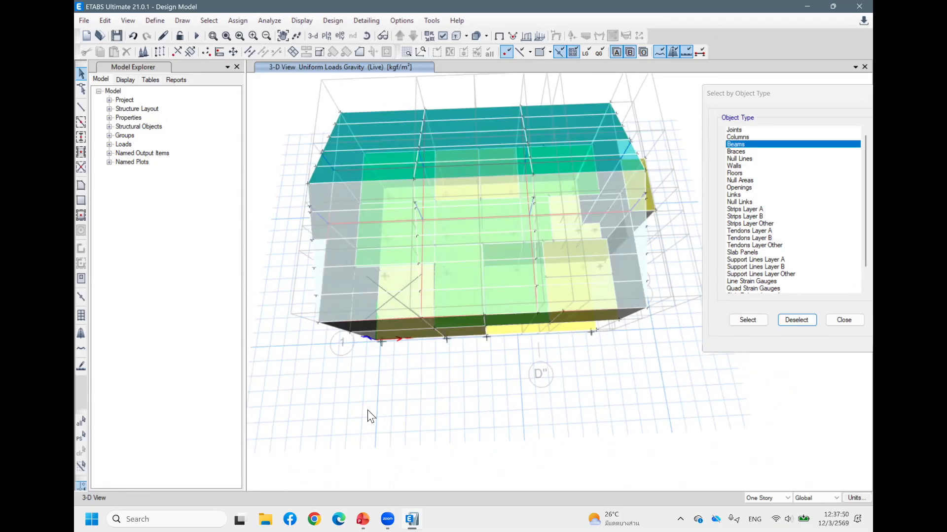
pyautogui.keyDown('shift'); pyautogui.moveTo(367, 409); pyautogui.dragTo(336, 377, button='middle'); pyautogui.keyUp('shift')
pyautogui.keyDown('shift'); pyautogui.moveTo(417, 393); pyautogui.dragTo(545, 402, button='middle'); pyautogui.keyUp('shift')
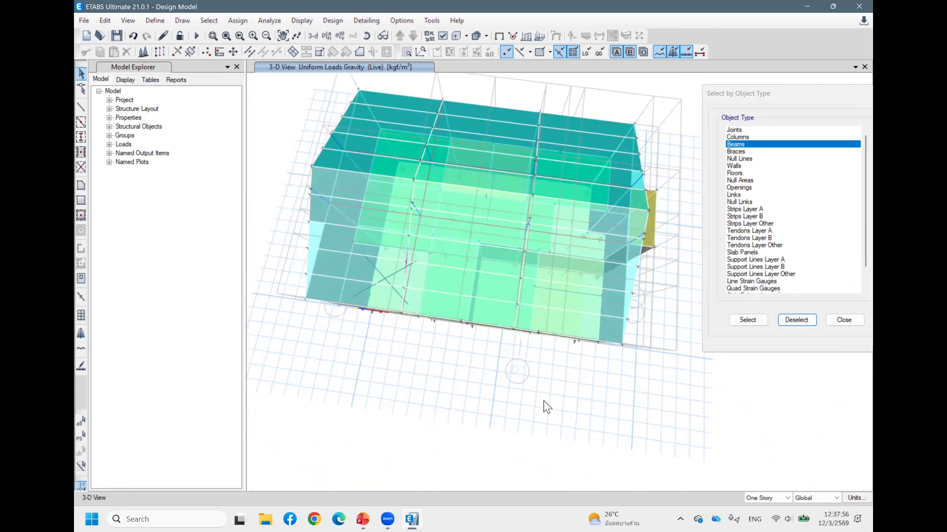
pyautogui.keyDown('shift'); pyautogui.moveTo(357, 350); pyautogui.dragTo(280, 309, button='middle'); pyautogui.keyUp('shift')
pyautogui.moveTo(446, 366); pyautogui.dragTo(672, 380)
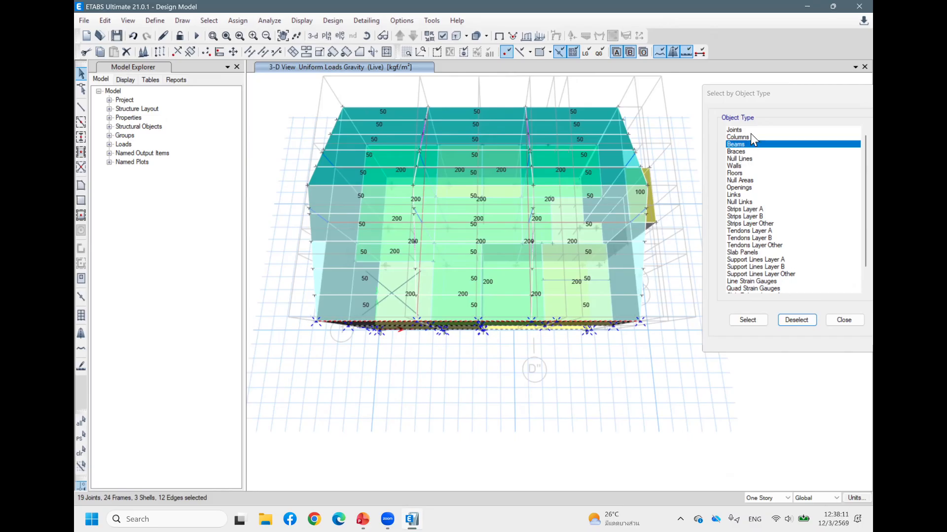
# Deselect the beams, columns and joints so only the wall areas on the grid line 1 face stay selected
pyautogui.click(792, 321)
pyautogui.click(746, 137)
pyautogui.click(792, 320)
pyautogui.keyDown('shift'); pyautogui.moveTo(591, 378); pyautogui.dragTo(589, 296, button='middle'); pyautogui.keyUp('shift')
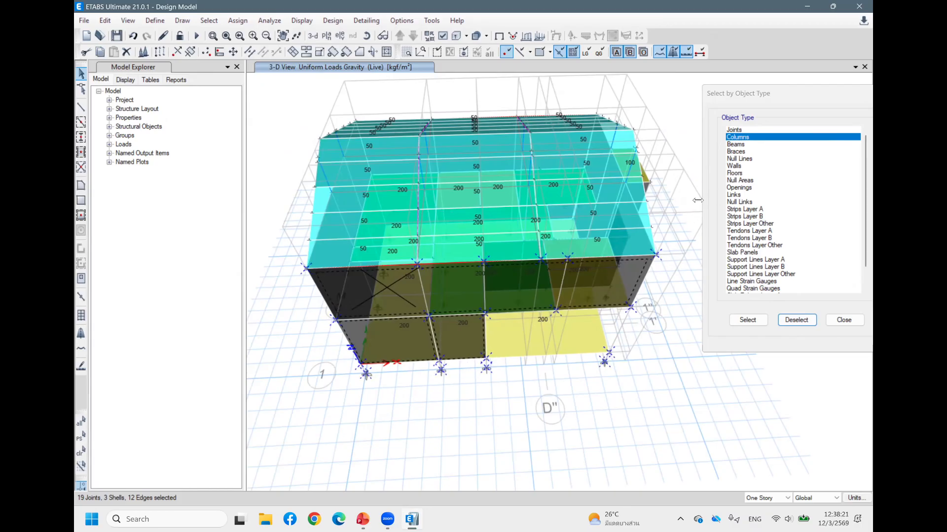
pyautogui.click(741, 128)
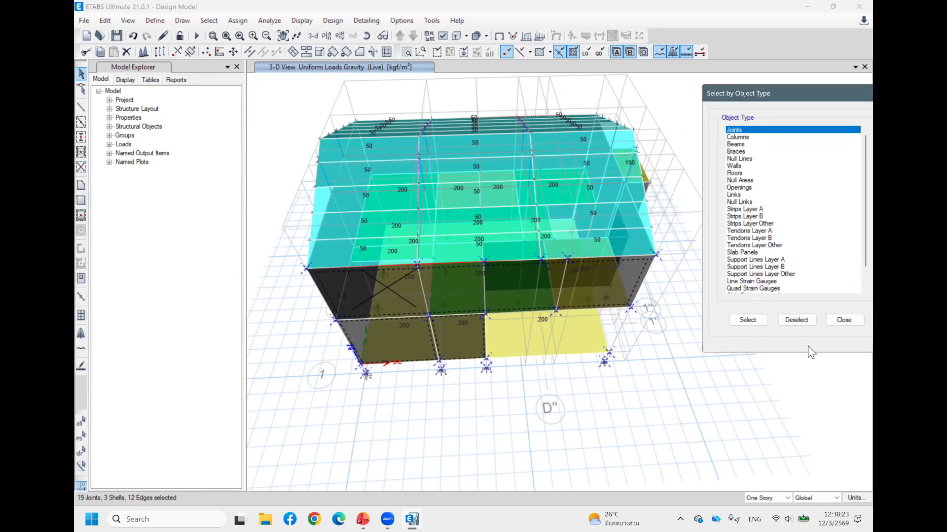
pyautogui.click(793, 319)
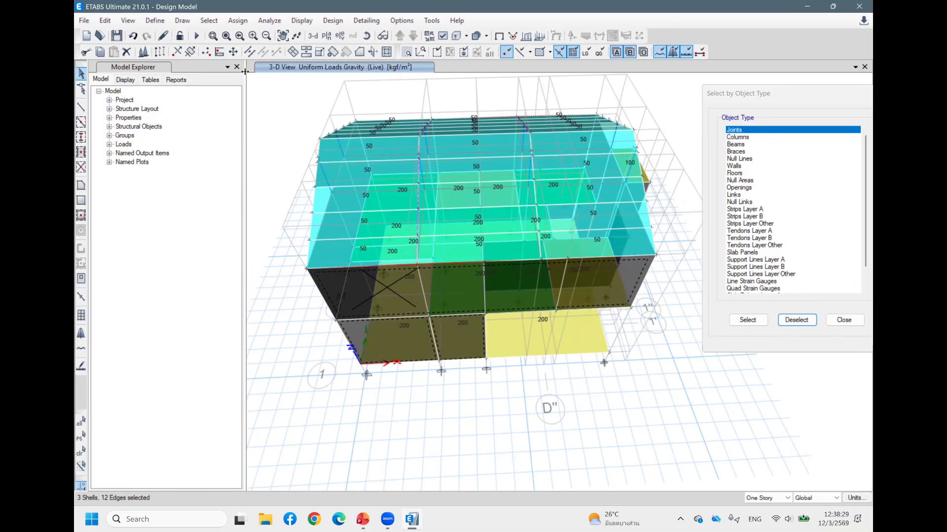
# Inspect the selected wall areas in 3D and show the elevation view along grid line 2
pyautogui.keyDown('shift'); pyautogui.moveTo(670, 364); pyautogui.dragTo(584, 351, button='middle'); pyautogui.keyUp('shift')
pyautogui.keyDown('shift'); pyautogui.moveTo(562, 382); pyautogui.dragTo(583, 394, button='middle'); pyautogui.keyUp('shift')
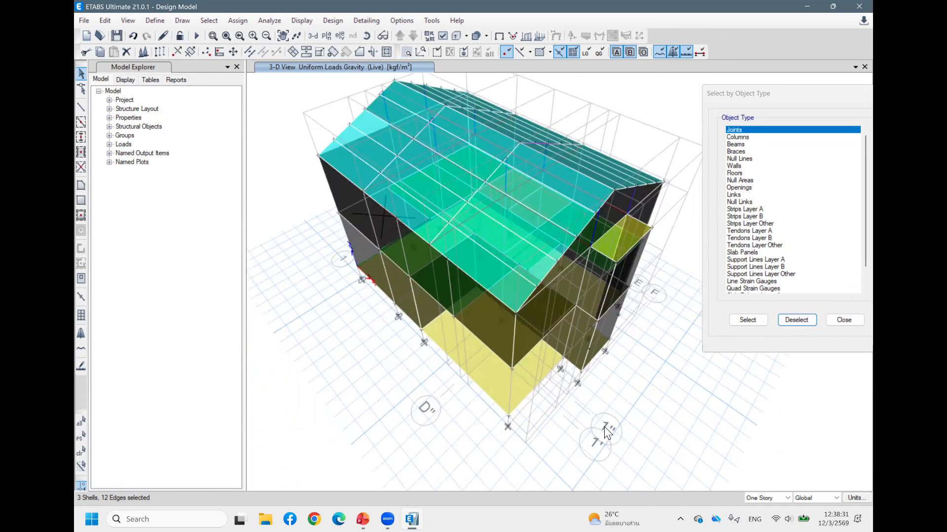
pyautogui.keyDown('shift'); pyautogui.moveTo(633, 321); pyautogui.dragTo(644, 254, button='middle'); pyautogui.keyUp('shift')
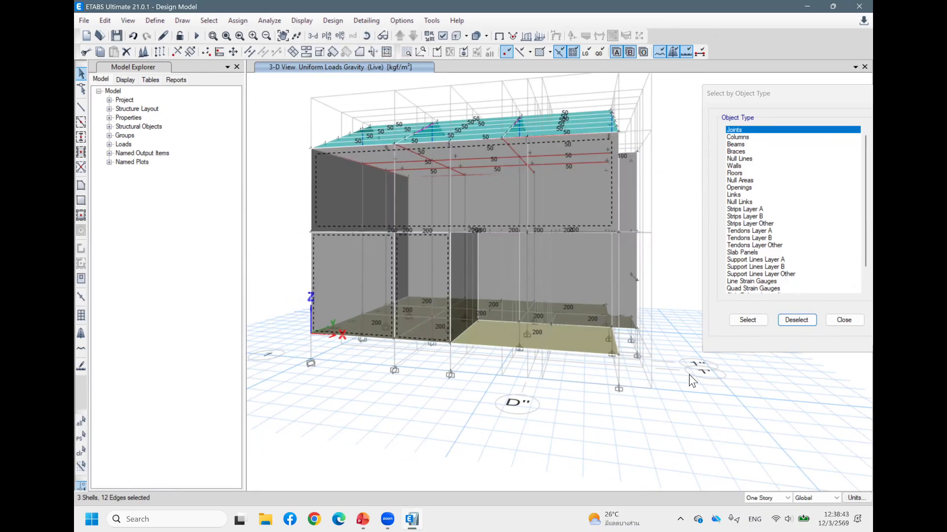
pyautogui.keyDown('shift'); pyautogui.moveTo(539, 398); pyautogui.dragTo(666, 366, button='middle'); pyautogui.keyUp('shift')
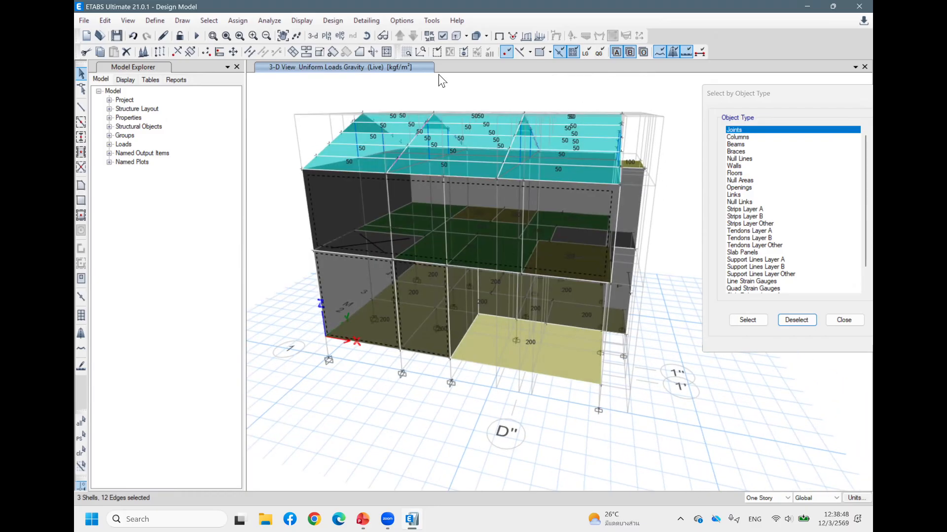
pyautogui.click(339, 36)
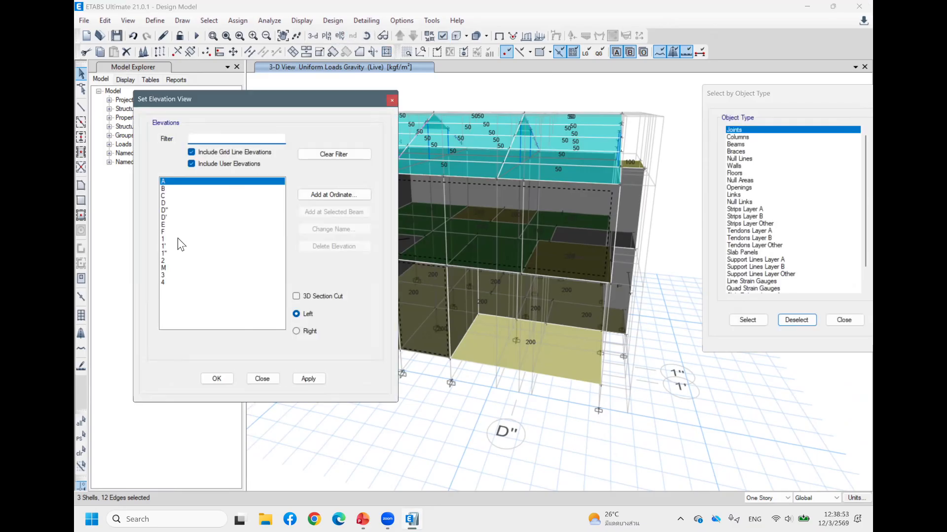
pyautogui.click(169, 260)
pyautogui.click(232, 378)
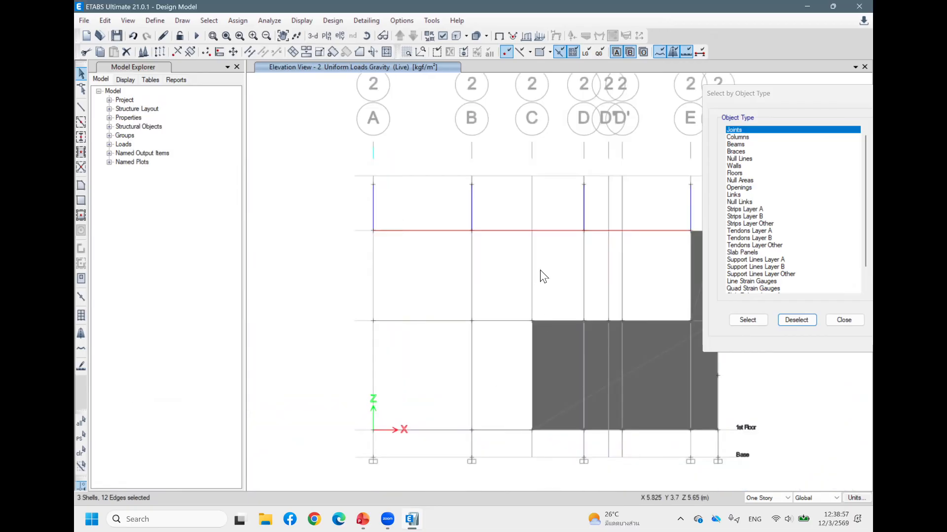
# Add the wall areas on the grid line 2 elevation to the selection and return to the 3D view
pyautogui.moveTo(536, 256); pyautogui.dragTo(407, 198, button='middle')
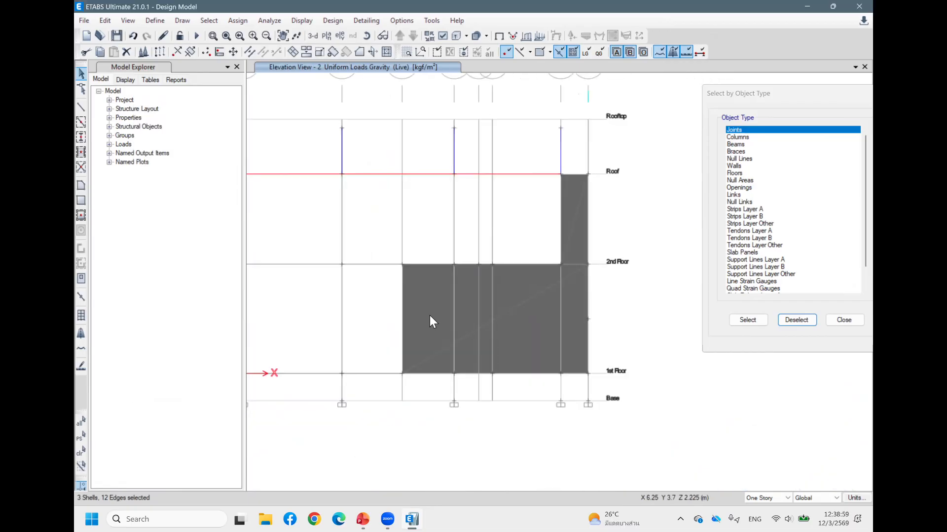
pyautogui.click(433, 318)
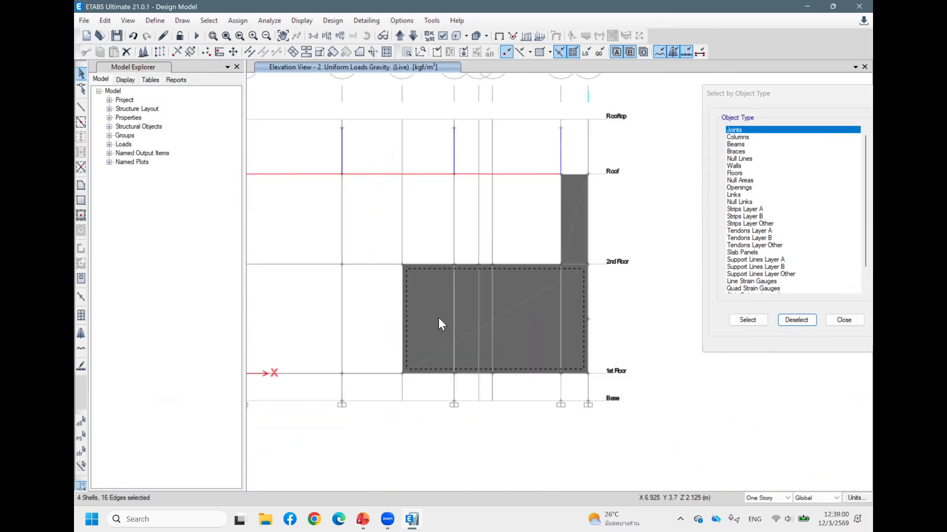
pyautogui.click(572, 206)
pyautogui.click(314, 35)
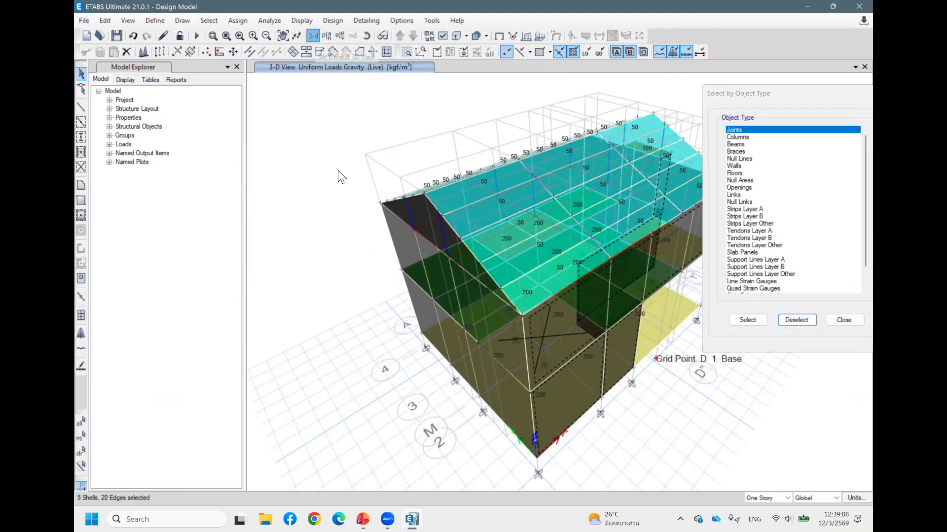
# Assign a windward wind pressure coefficient of 0.8 for load pattern Wind Y to the selected wall areas, replacing existing loads
pyautogui.click(238, 20)
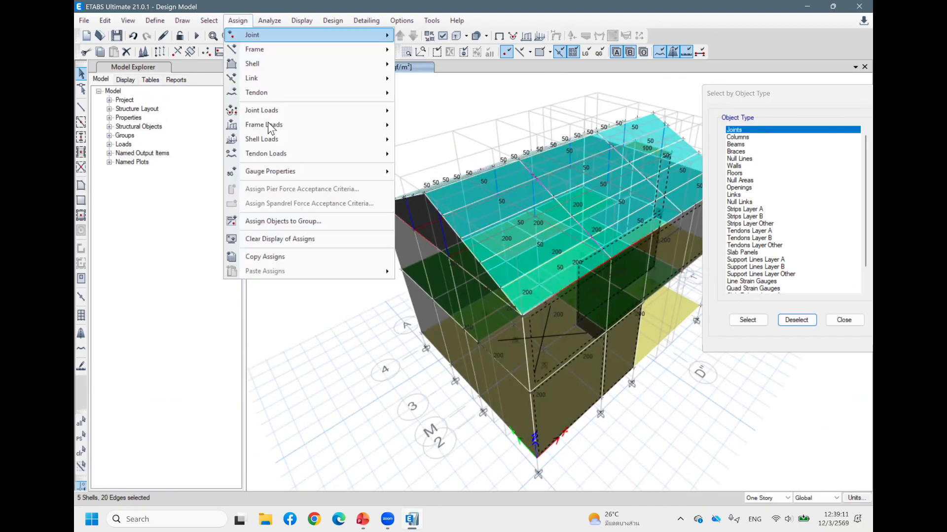
pyautogui.moveTo(315, 140)
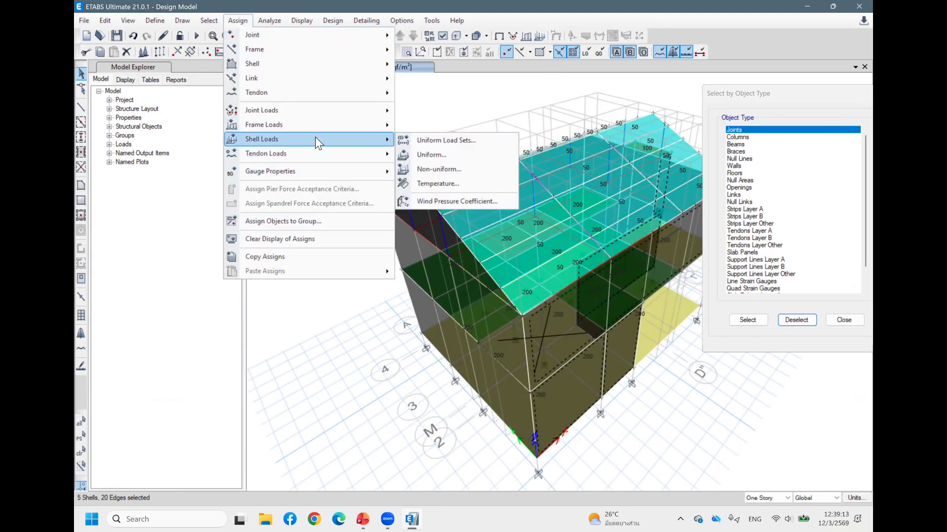
pyautogui.click(457, 200)
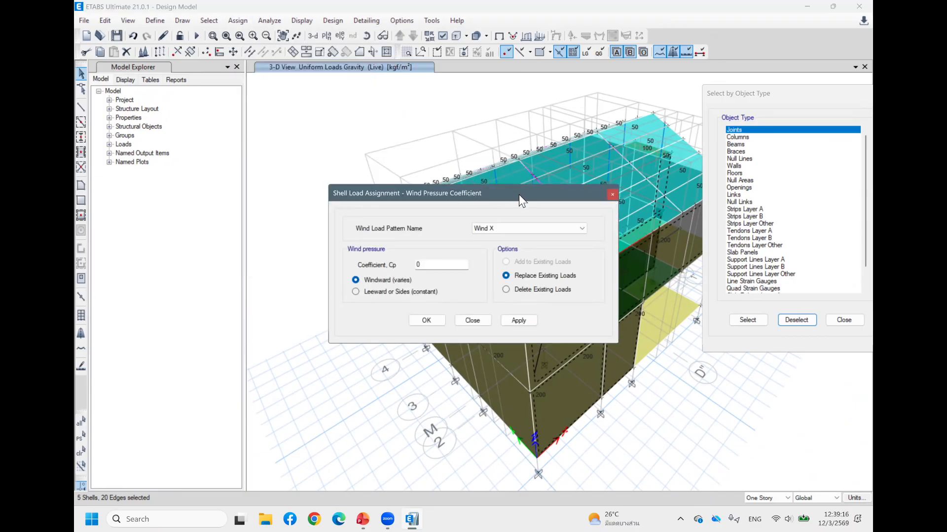
pyautogui.moveTo(664, 427); pyautogui.dragTo(635, 357, button='middle')
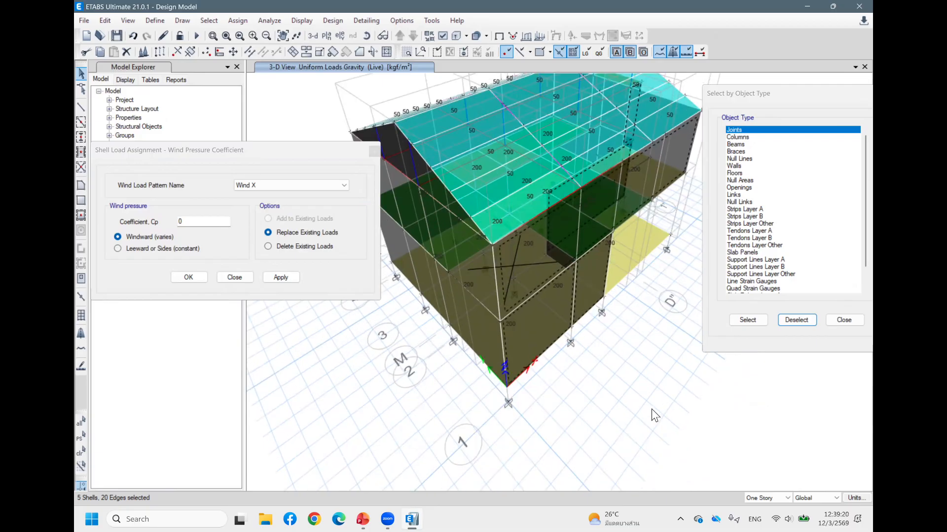
pyautogui.click(318, 185)
pyautogui.click(264, 203)
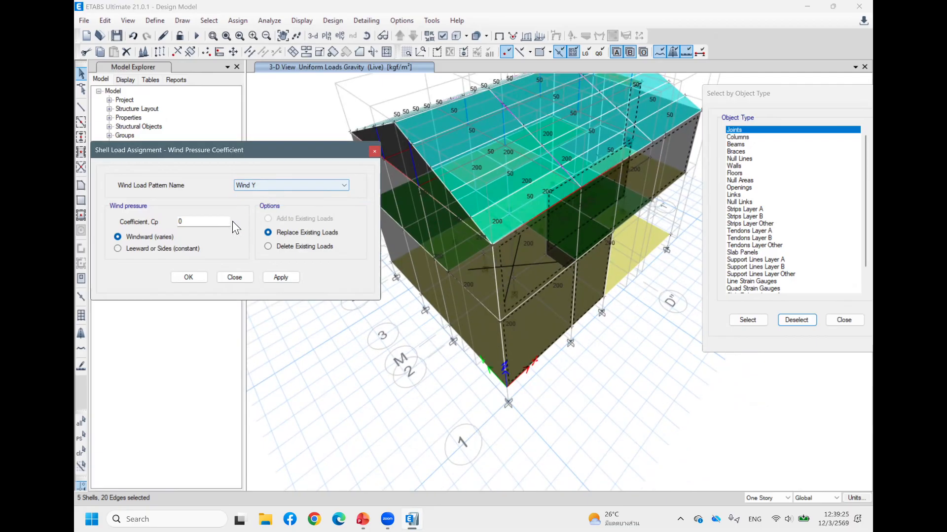
pyautogui.doubleClick(205, 221)
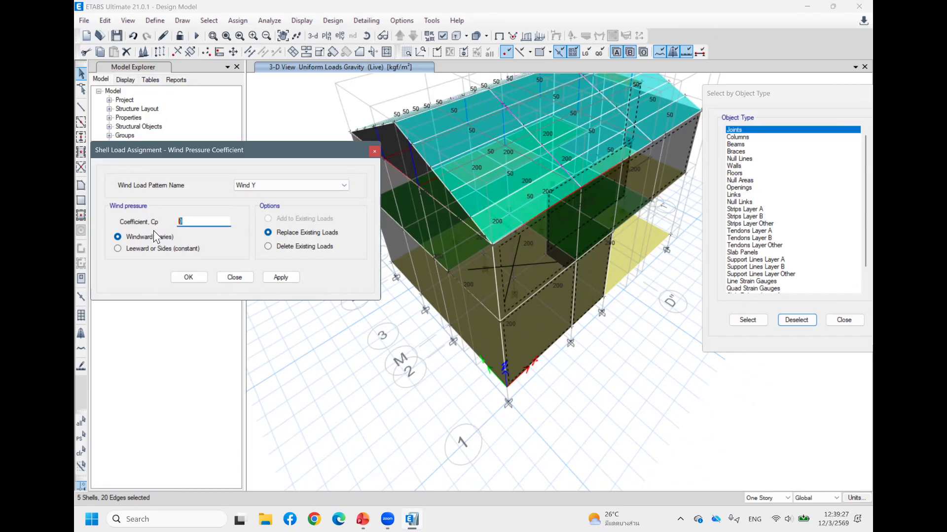
pyautogui.write('0.8')
pyautogui.click(278, 277)
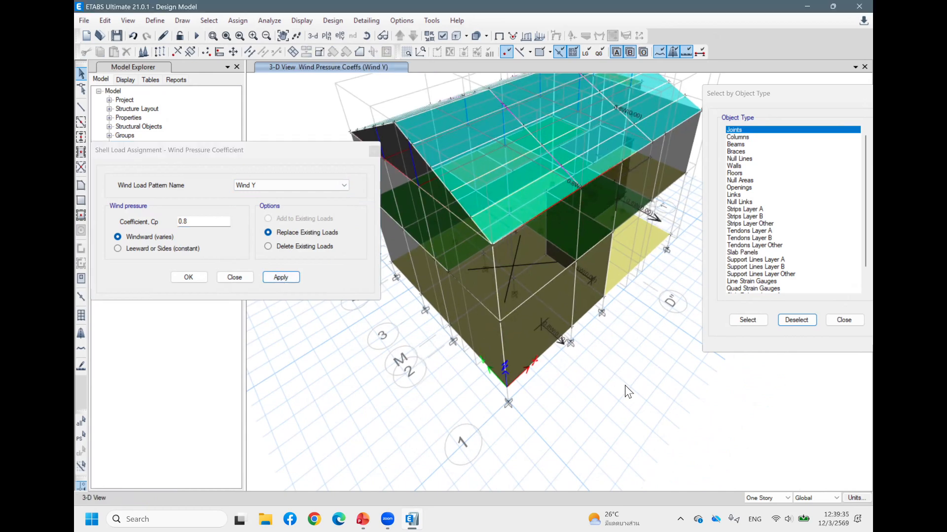
# Select the wall areas on the grid line 3 and grid line 4 elevations and show them in 3D
pyautogui.moveTo(631, 370); pyautogui.dragTo(651, 419, button='middle')
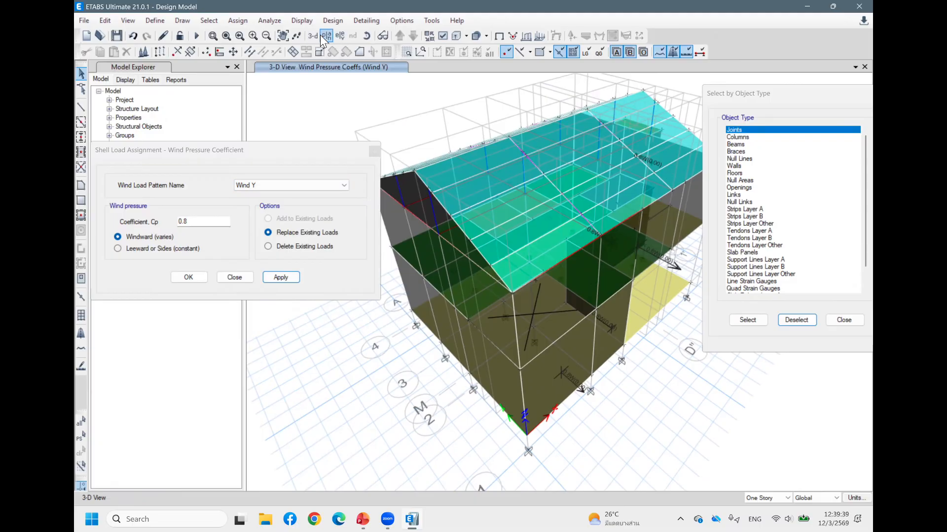
pyautogui.click(338, 35)
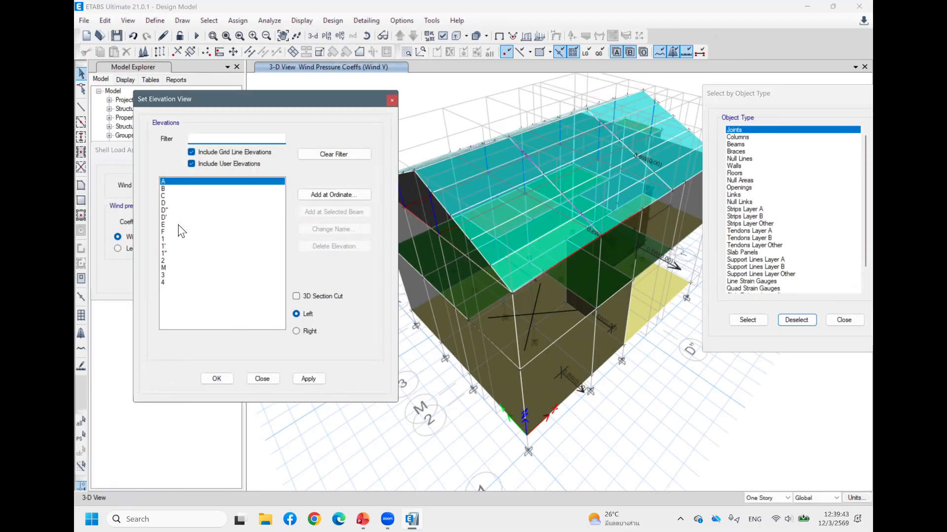
pyautogui.click(171, 275)
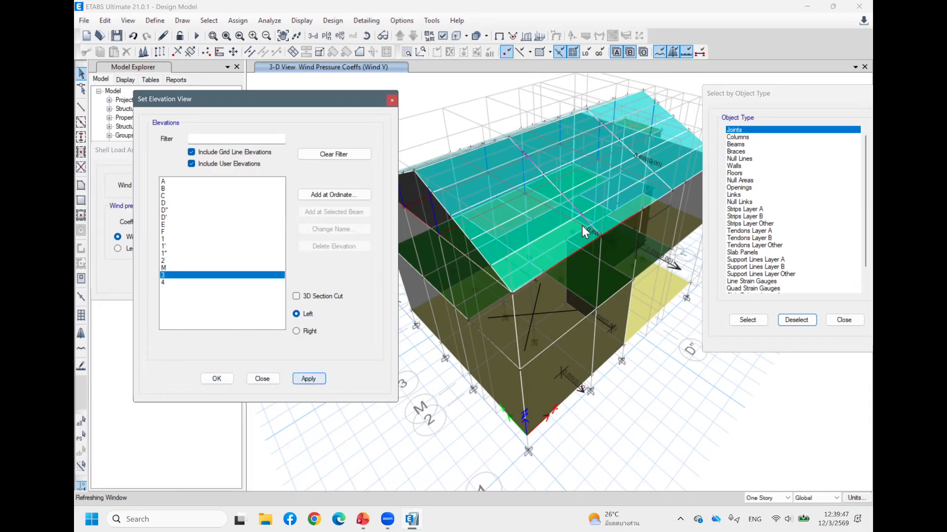
pyautogui.click(691, 318)
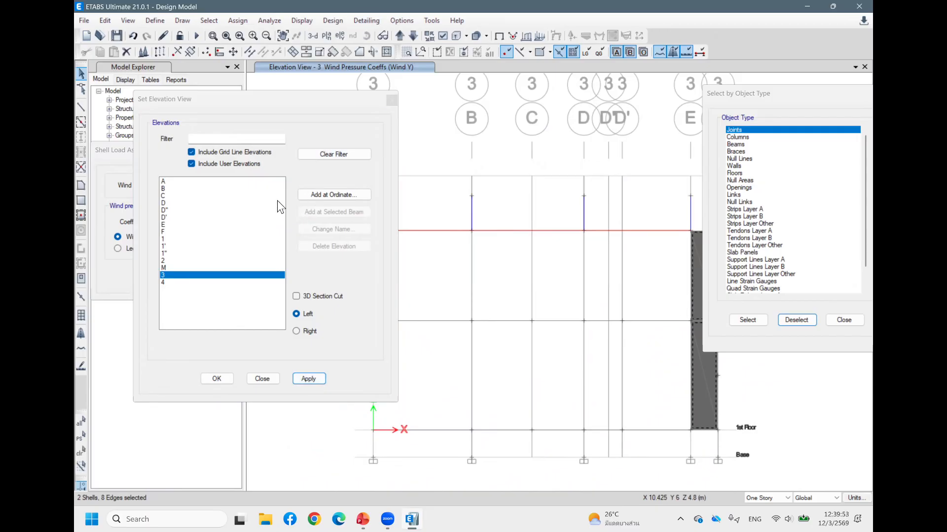
pyautogui.click(170, 283)
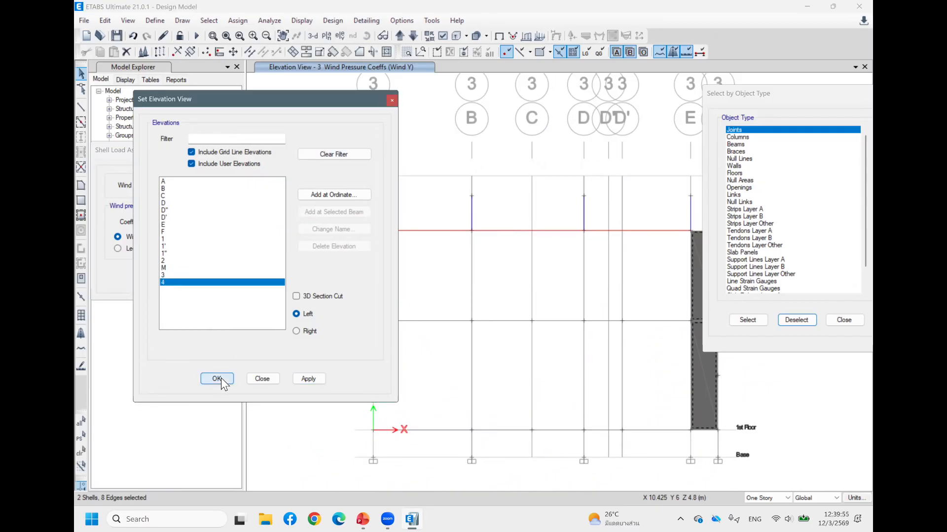
pyautogui.click(318, 378)
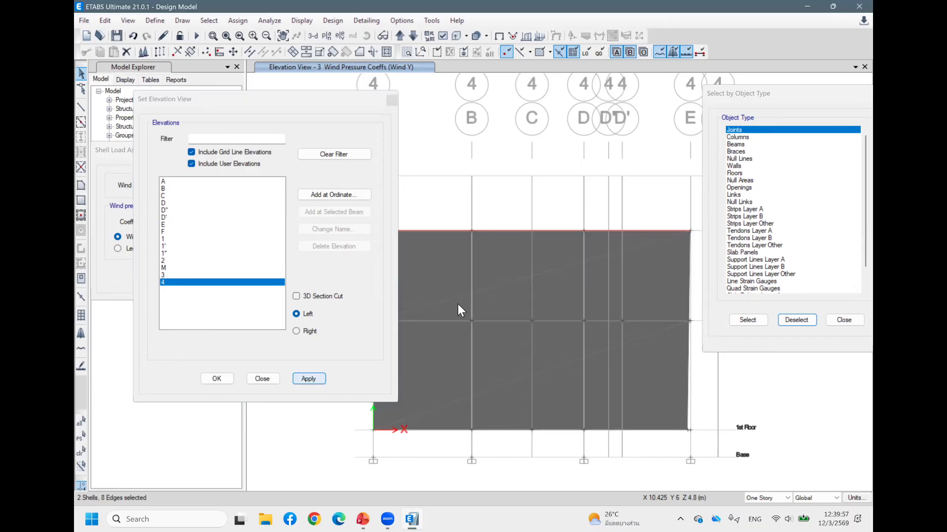
pyautogui.click(434, 274)
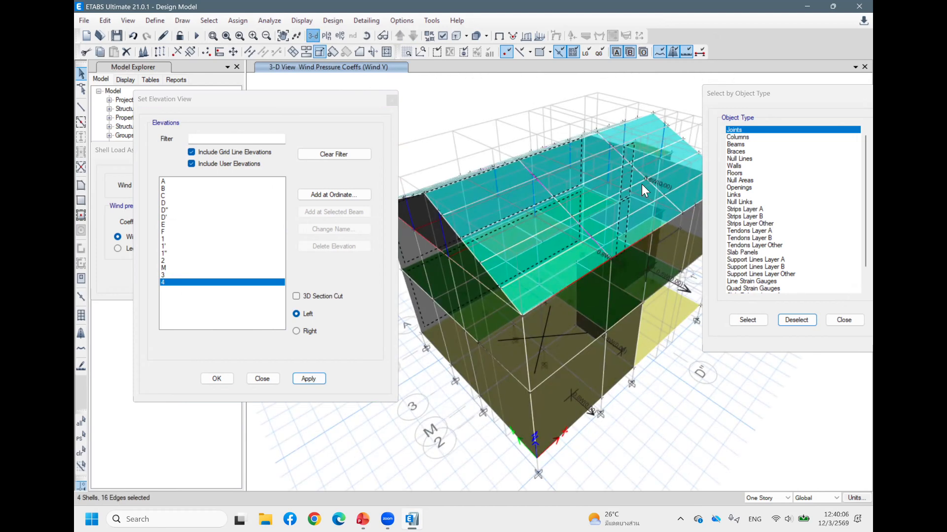
# Assign a leeward (constant) wind pressure coefficient of 0.5 for Wind Y to the selected grid line 3 and 4 walls
pyautogui.click(271, 99)
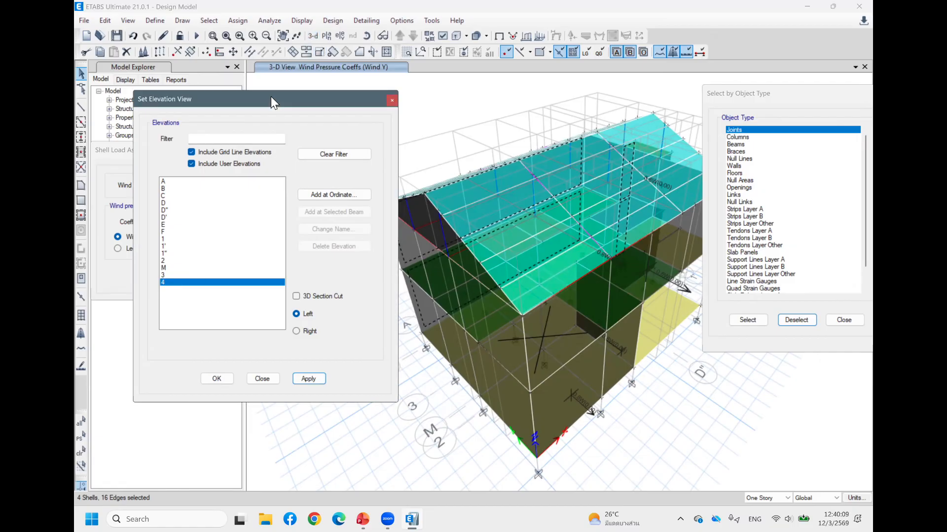
pyautogui.moveTo(271, 101); pyautogui.dragTo(428, 334)
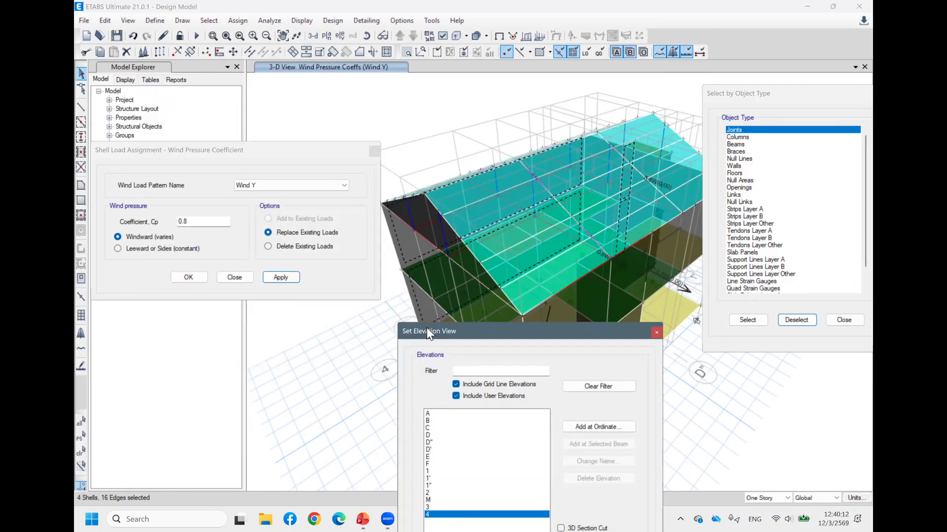
pyautogui.click(199, 222)
pyautogui.press('BackSpace')
pyautogui.write('5')
pyautogui.click(144, 249)
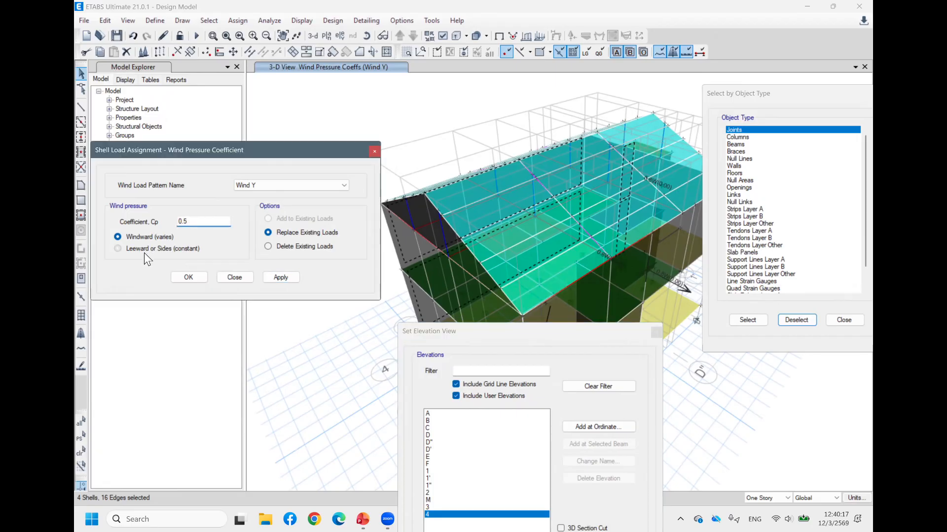
pyautogui.click(276, 274)
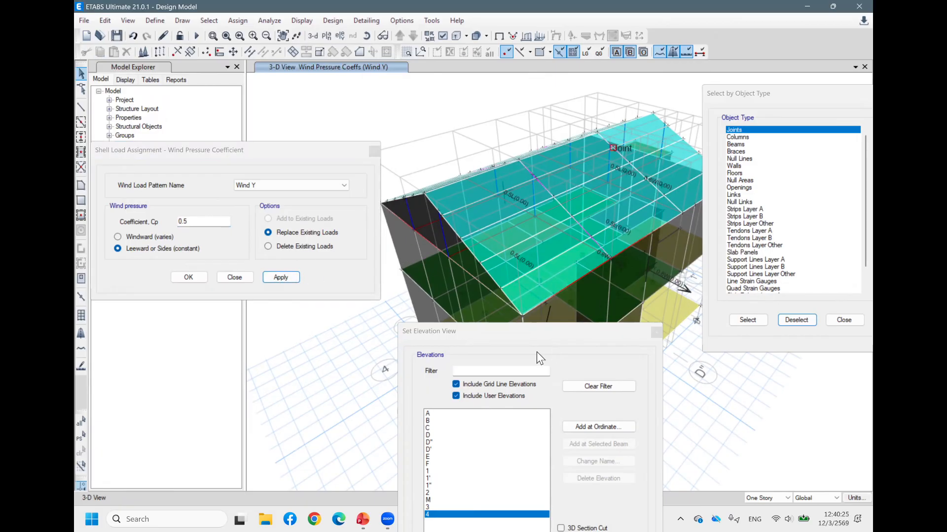
# Show the elevation along grid line A and select its gable and both storey wall areas
pyautogui.click(578, 329)
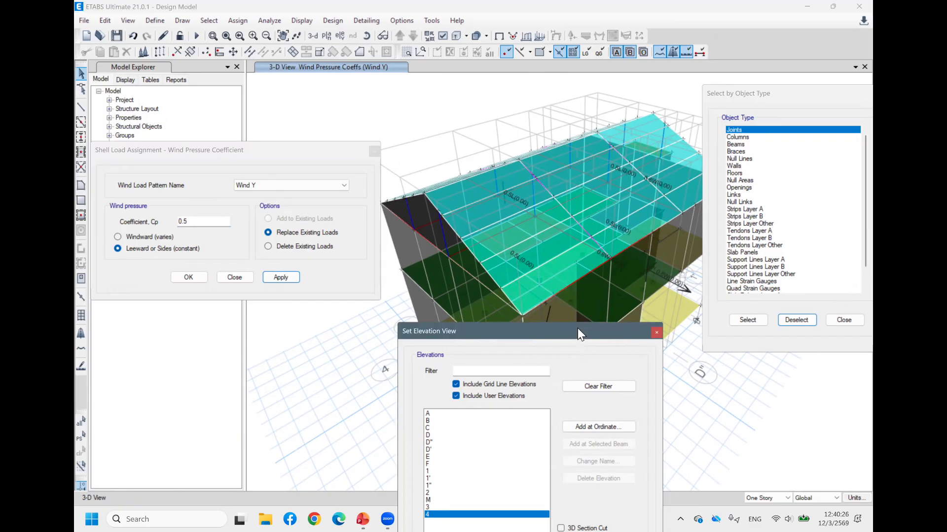
pyautogui.moveTo(578, 327); pyautogui.dragTo(291, 306)
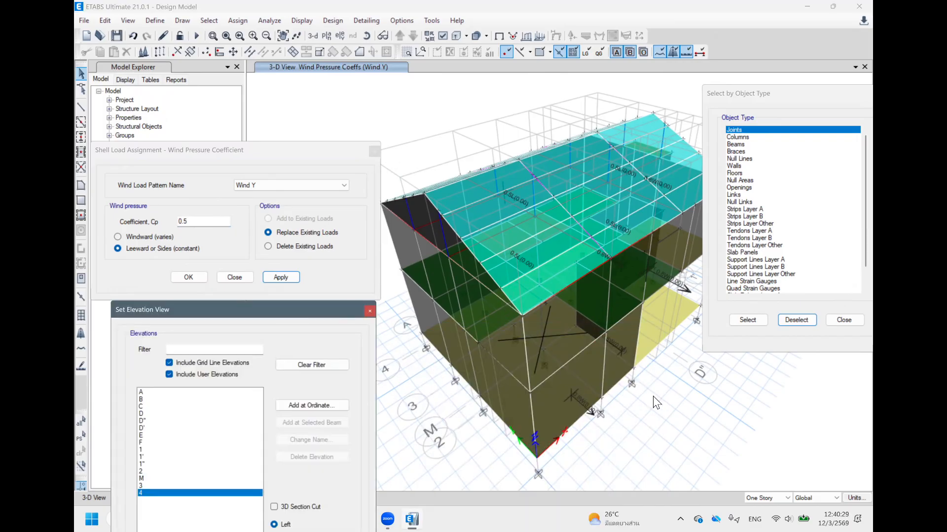
pyautogui.moveTo(663, 410); pyautogui.dragTo(659, 360, button='middle')
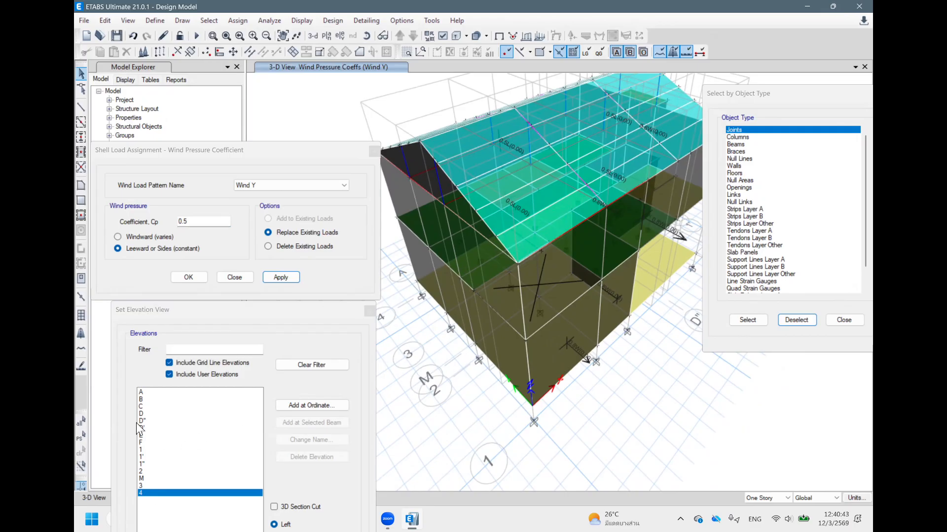
pyautogui.click(163, 394)
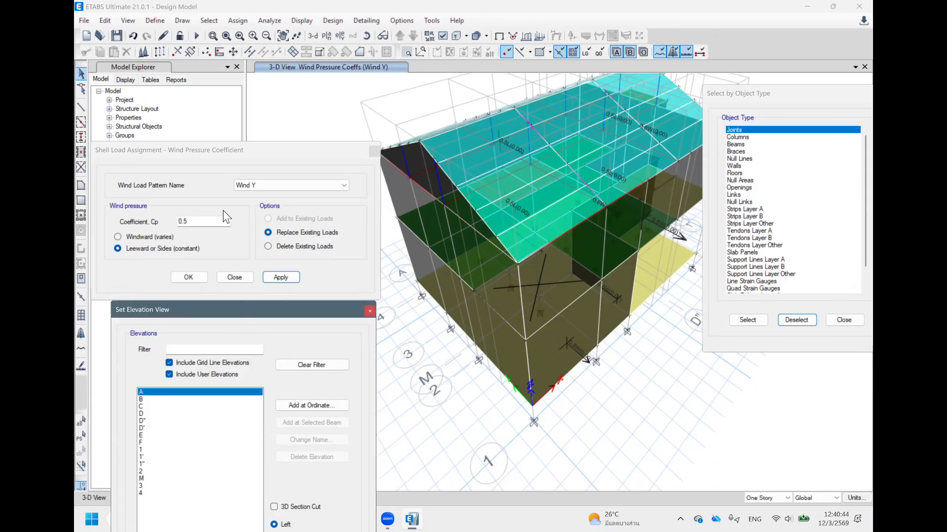
pyautogui.click(262, 493)
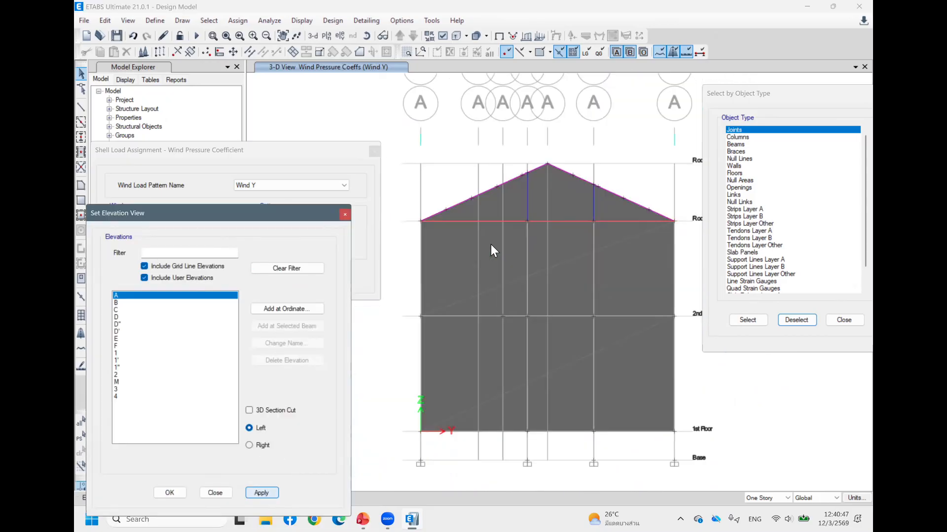
pyautogui.click(565, 196)
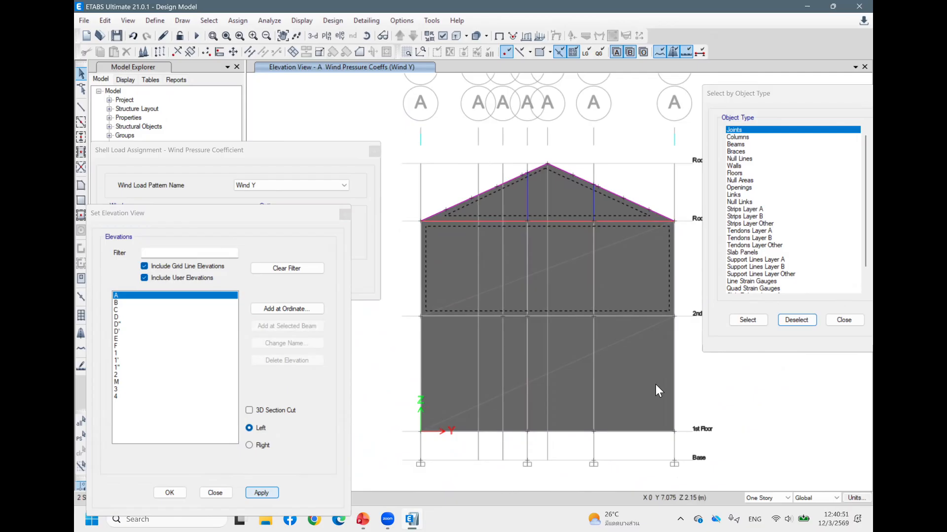
pyautogui.click(620, 396)
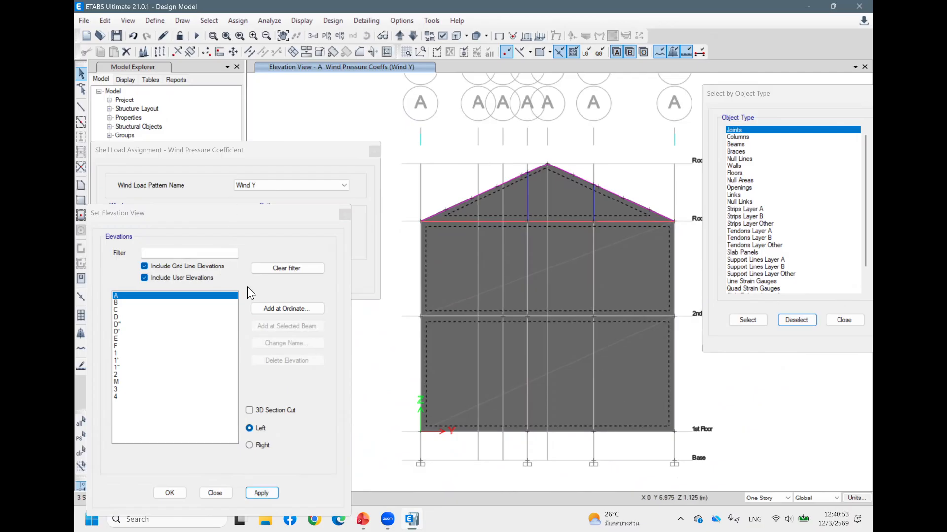
# Assign a windward wind pressure coefficient of 0.8 for load pattern Wind X to the selected grid line A walls
pyautogui.click(241, 223)
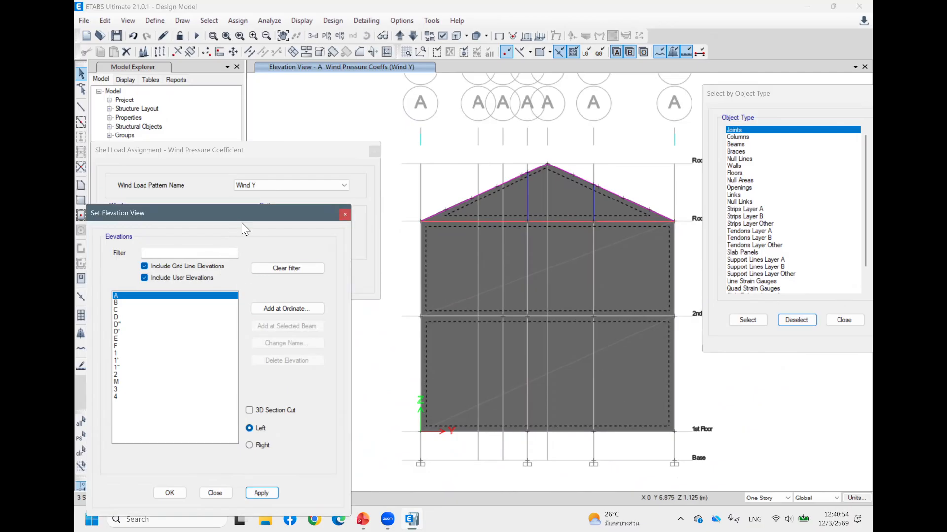
pyautogui.moveTo(242, 223); pyautogui.dragTo(749, 303)
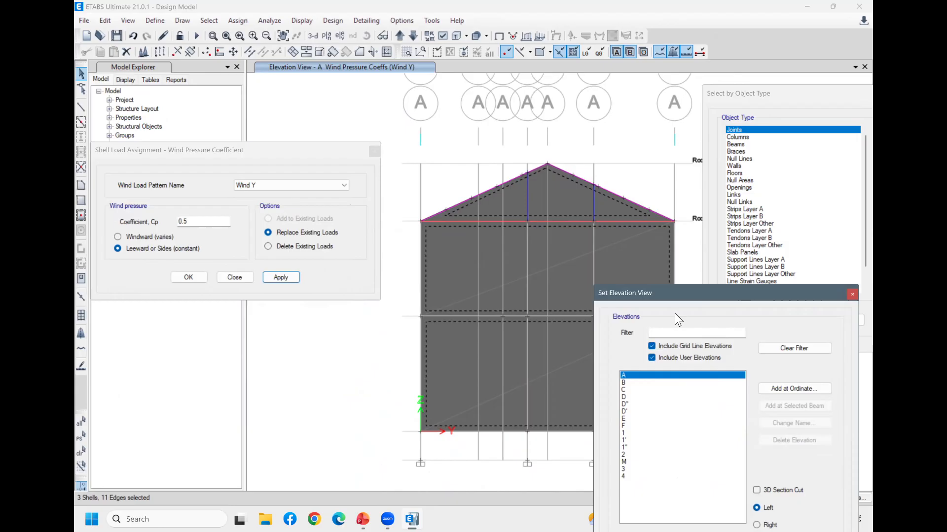
pyautogui.click(190, 226)
pyautogui.doubleClick(191, 226)
pyautogui.write('0.8')
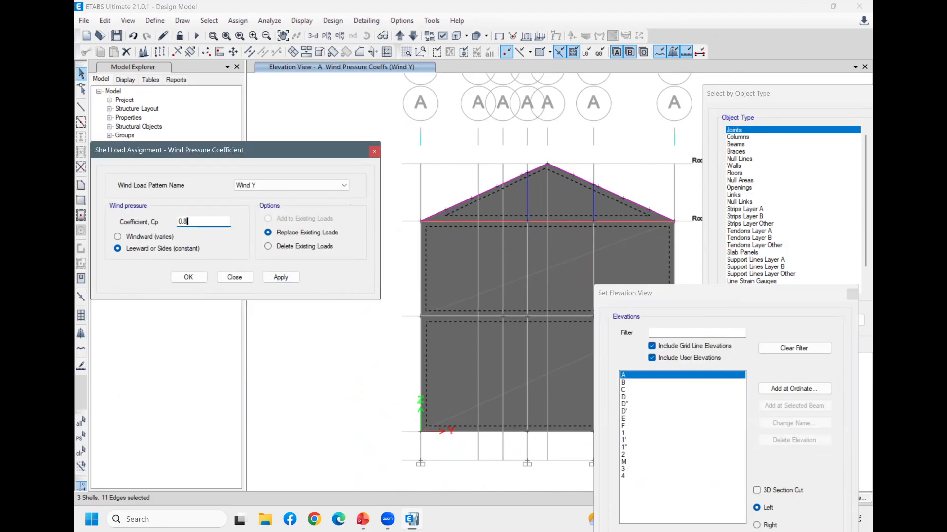
pyautogui.click(256, 186)
pyautogui.click(258, 195)
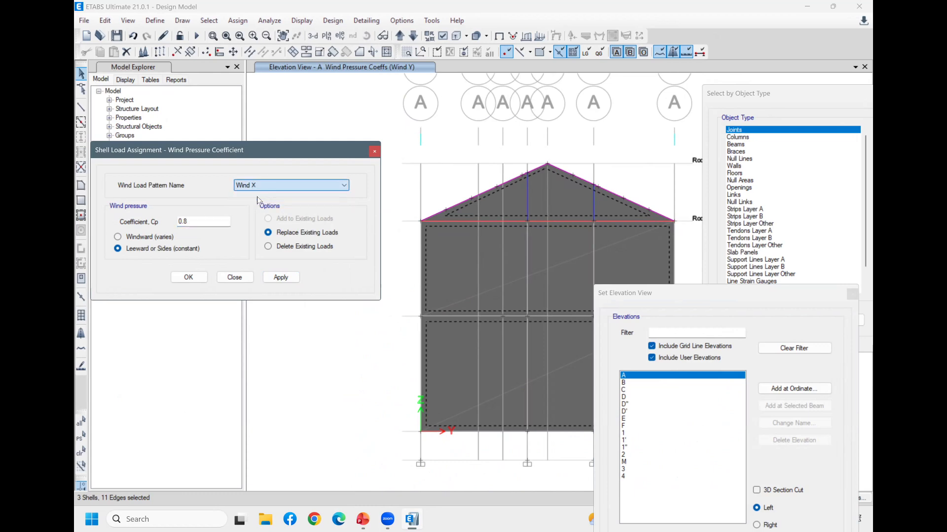
pyautogui.click(131, 237)
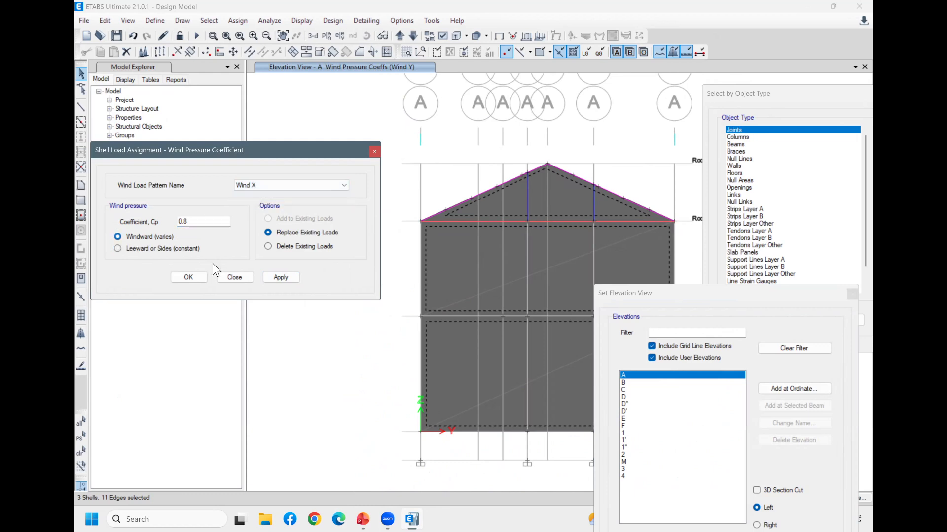
pyautogui.click(274, 277)
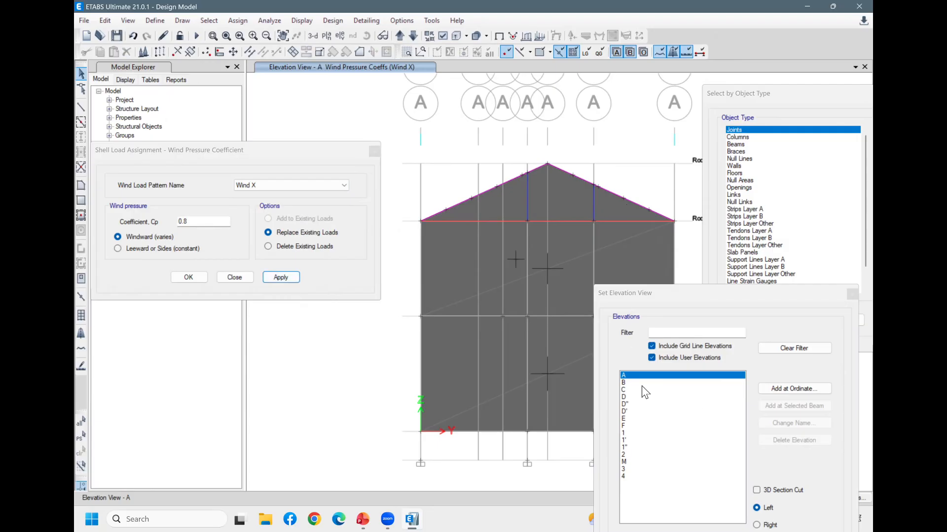
# Show the elevation along grid line C and select its ground-storey wall area
pyautogui.click(634, 419)
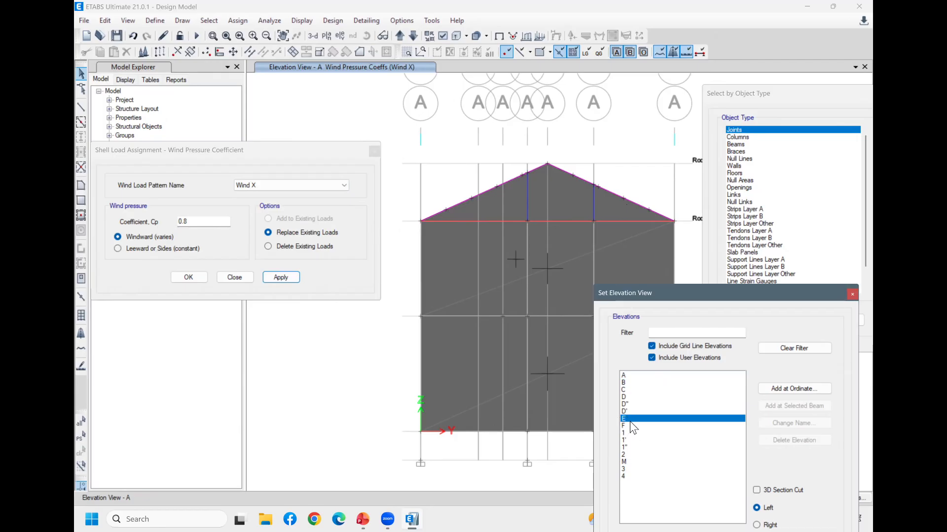
pyautogui.click(632, 384)
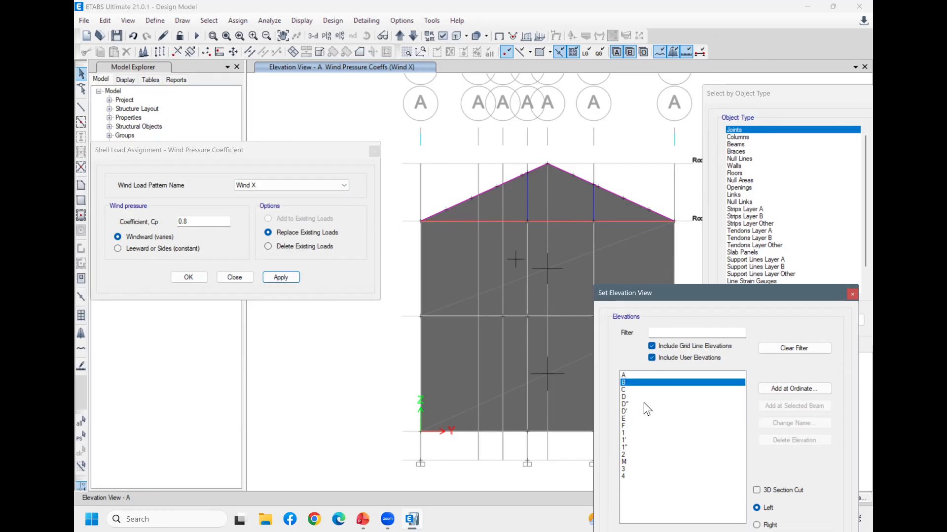
pyautogui.click(639, 390)
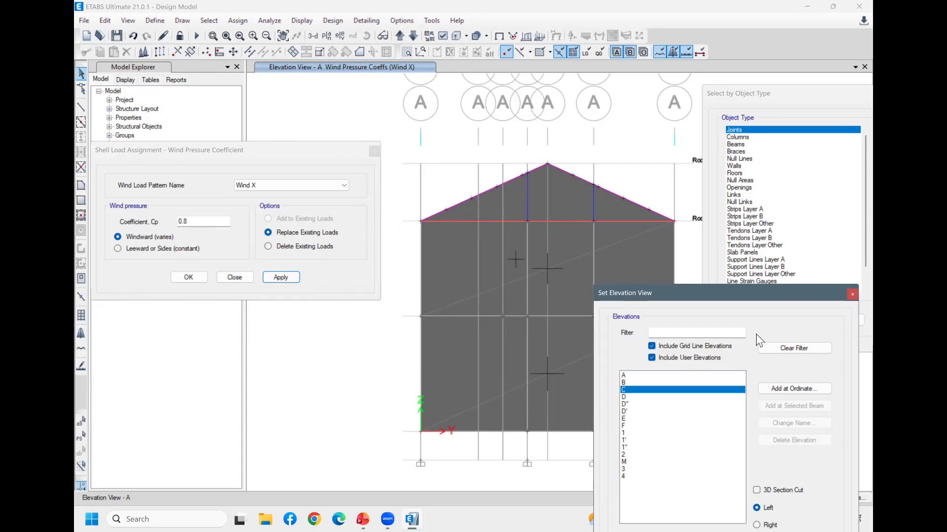
pyautogui.moveTo(788, 299); pyautogui.dragTo(782, 152)
pyautogui.click(760, 423)
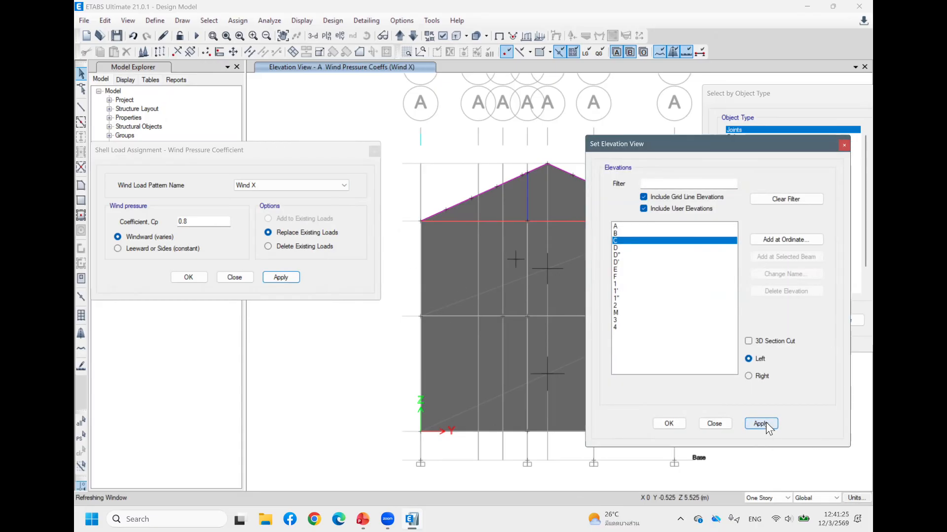
pyautogui.click(444, 345)
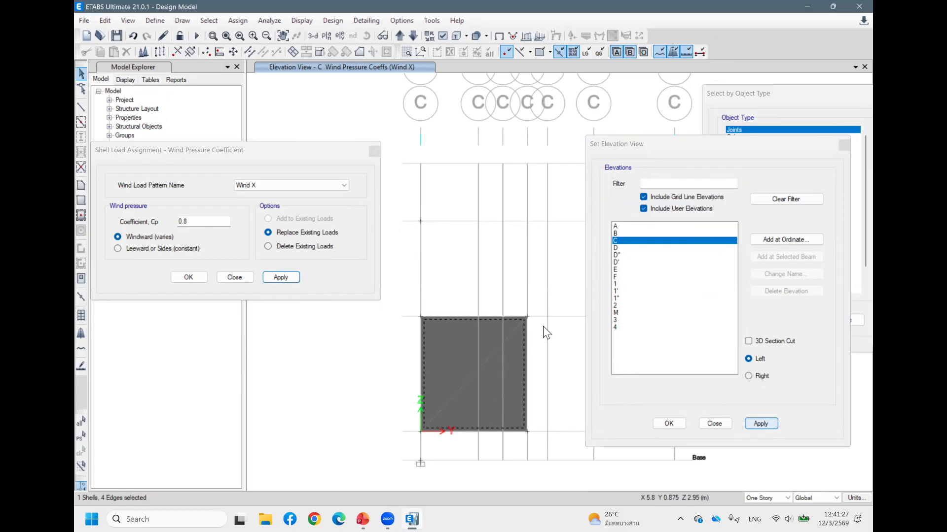
# Show the elevation along grid line E and select its gable, the upper wall up to grid 2, and both walls between grids 3 and 4
pyautogui.click(623, 248)
pyautogui.click(756, 423)
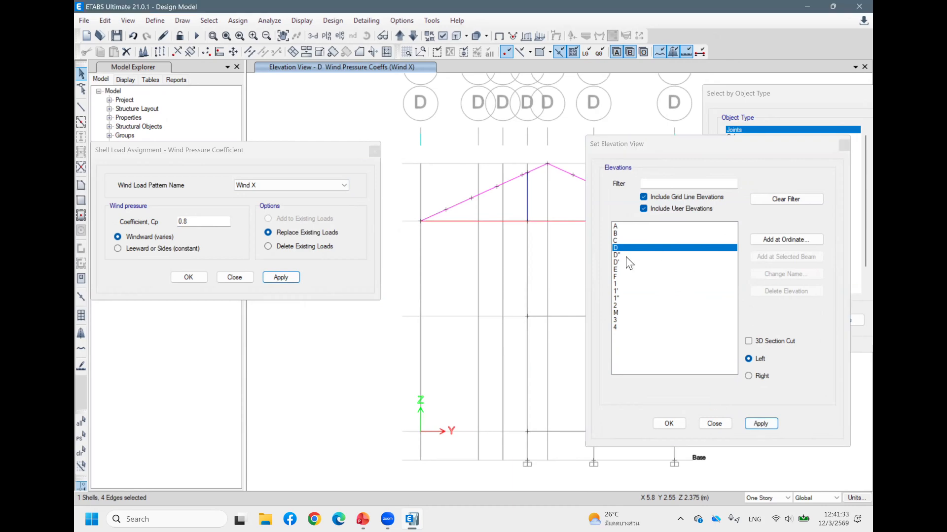
pyautogui.click(625, 270)
pyautogui.click(762, 425)
pyautogui.click(462, 254)
pyautogui.click(554, 203)
pyautogui.moveTo(561, 259); pyautogui.dragTo(460, 270, button='middle')
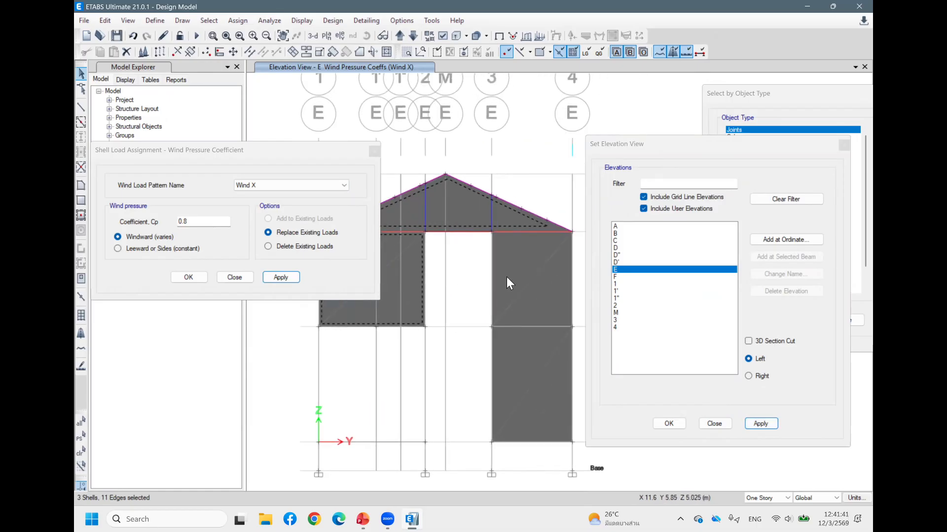
pyautogui.click(530, 361)
pyautogui.click(508, 354)
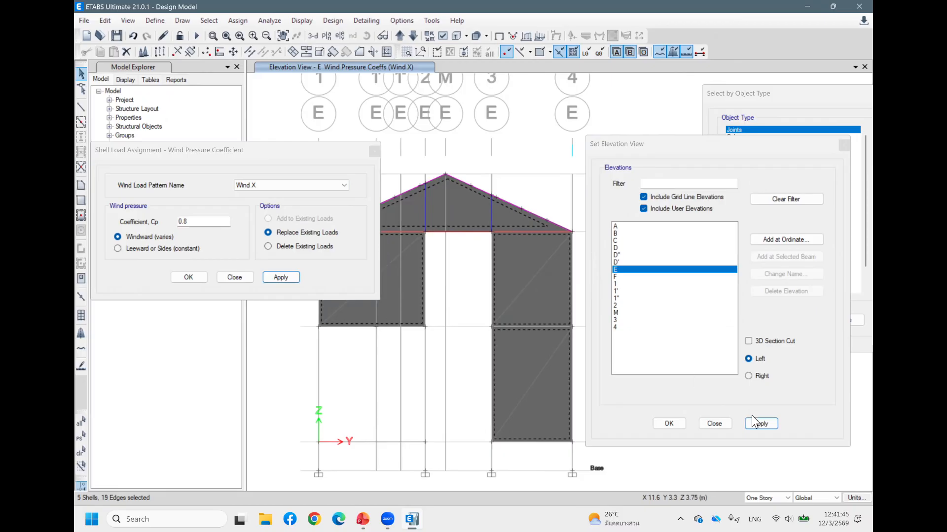
# Select both storey wall areas on the grid line F elevation and return to the 3D view
pyautogui.click(626, 276)
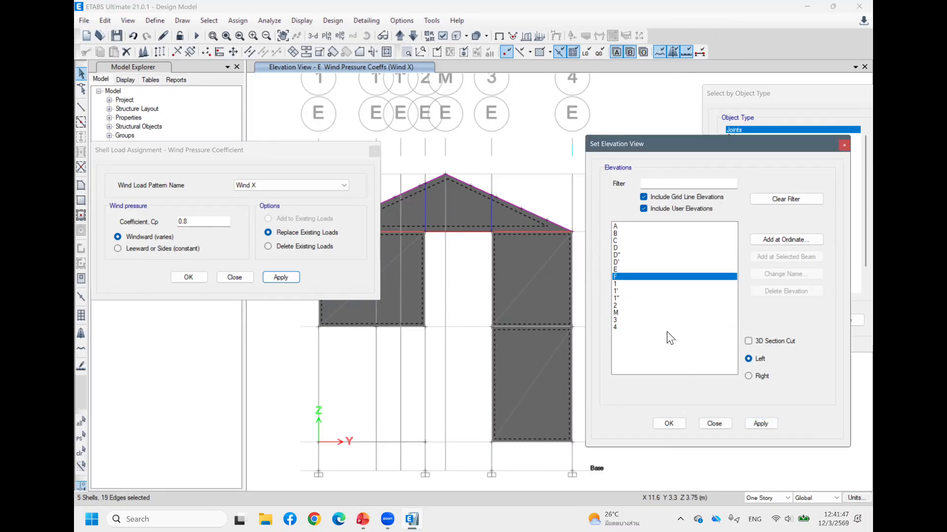
pyautogui.click(759, 425)
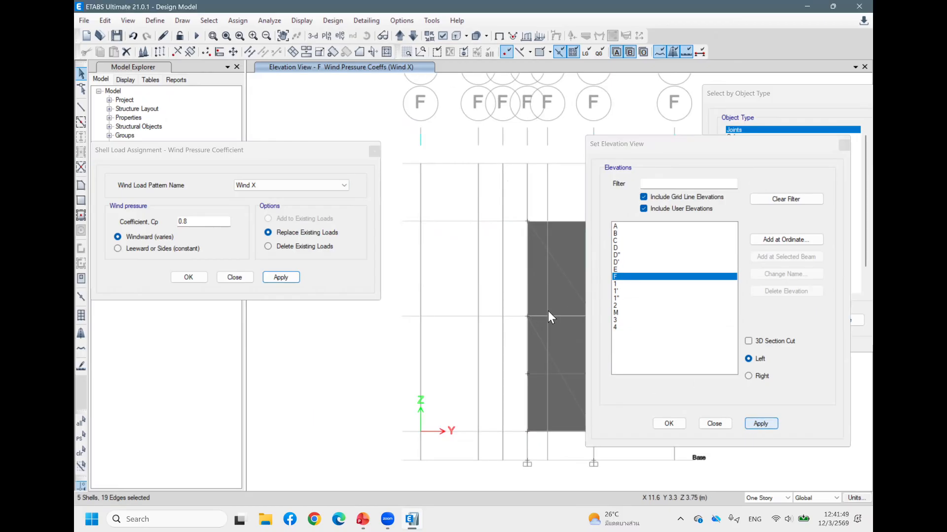
pyautogui.click(541, 285)
pyautogui.moveTo(557, 343); pyautogui.dragTo(453, 282, button='middle')
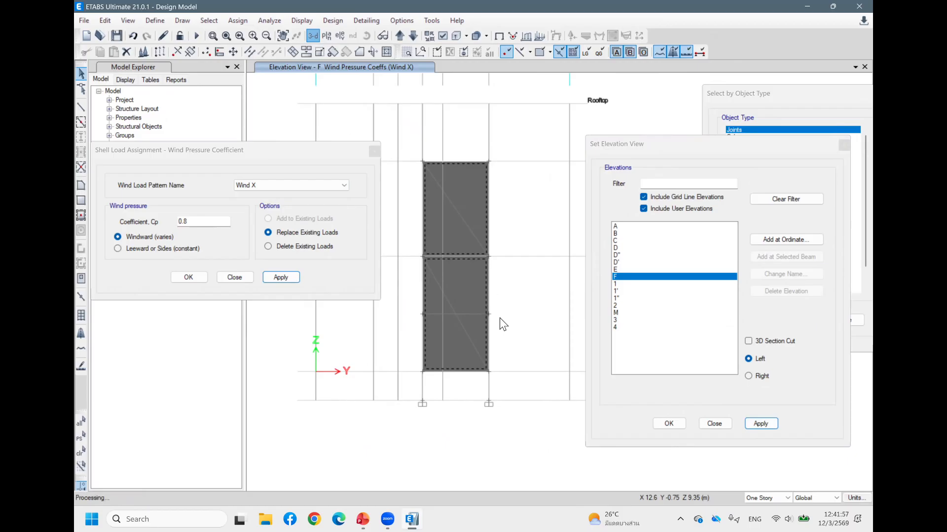
pyautogui.click(714, 423)
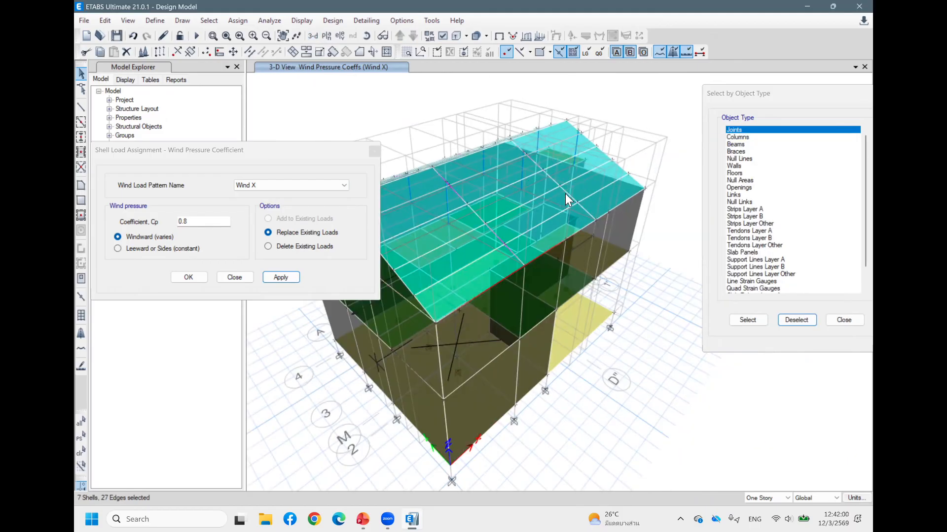
# Assign a leeward (constant) wind pressure coefficient of 0.5 for Wind X to the selected grid line C, E and F walls
pyautogui.click(211, 218)
pyautogui.press('BackSpace')
pyautogui.write('5')
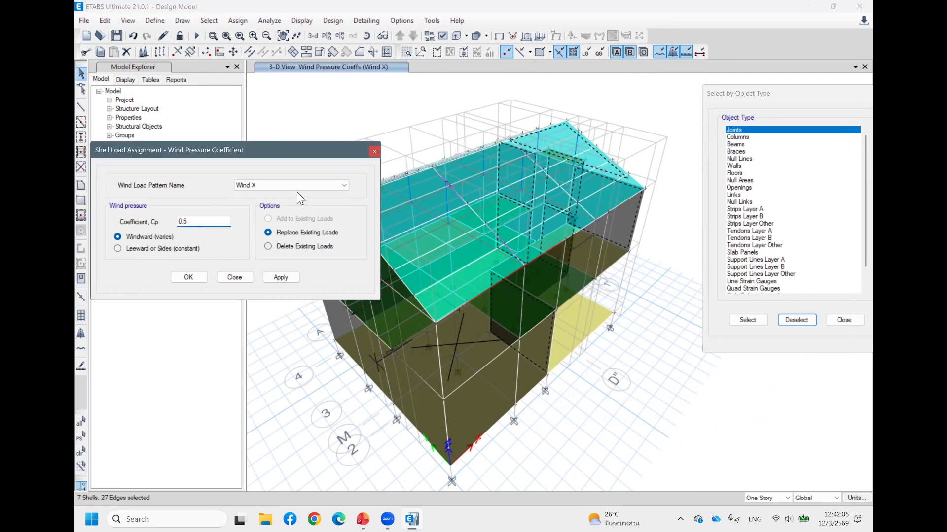
pyautogui.click(119, 249)
pyautogui.click(277, 276)
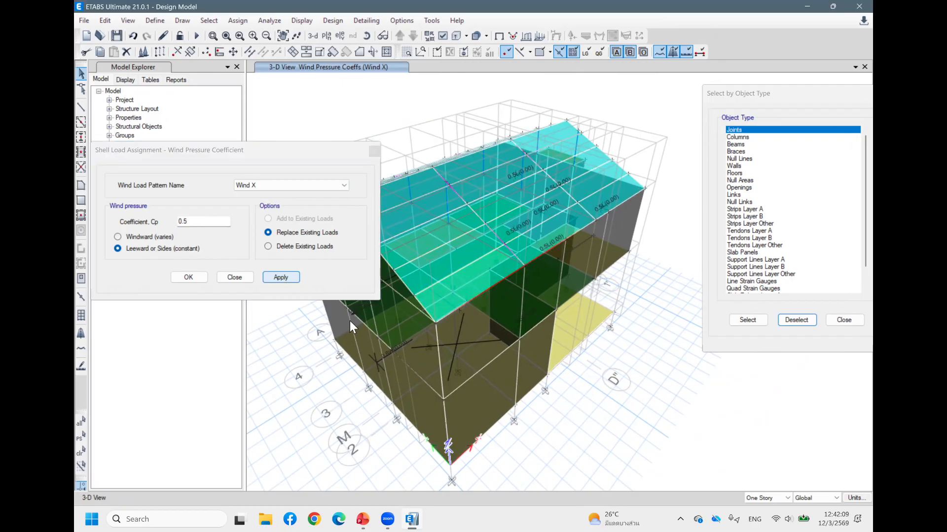
pyautogui.keyDown('shift'); pyautogui.moveTo(623, 362); pyautogui.dragTo(560, 289, button='middle'); pyautogui.keyUp('shift')
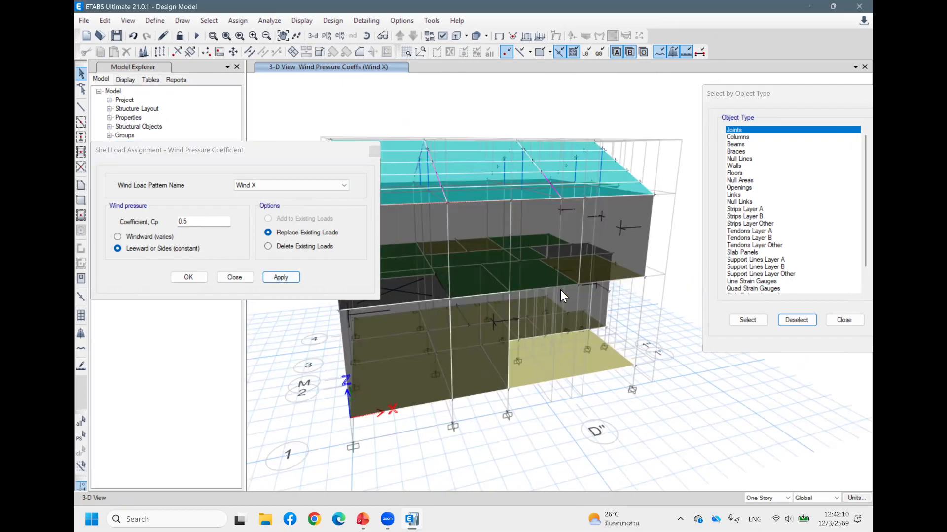
pyautogui.keyDown('shift'); pyautogui.moveTo(552, 362); pyautogui.dragTo(598, 394, button='middle'); pyautogui.keyUp('shift')
pyautogui.click(281, 277)
pyautogui.click(222, 279)
pyautogui.click(843, 321)
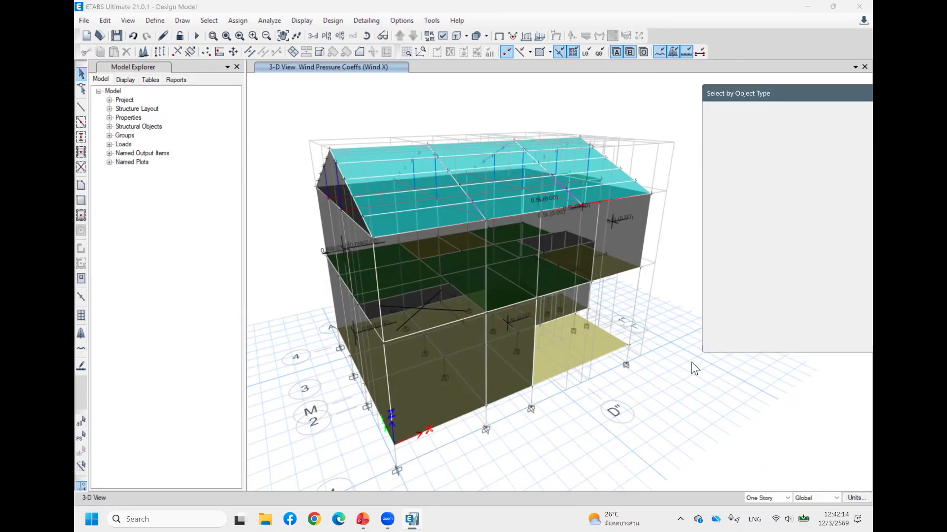
# Set the Modal load case to Do Not Run in the load cases to run
pyautogui.keyDown('shift'); pyautogui.moveTo(756, 331); pyautogui.dragTo(695, 285, button='middle'); pyautogui.keyUp('shift')
pyautogui.keyDown('shift'); pyautogui.moveTo(673, 325); pyautogui.dragTo(557, 351, button='middle'); pyautogui.keyUp('shift')
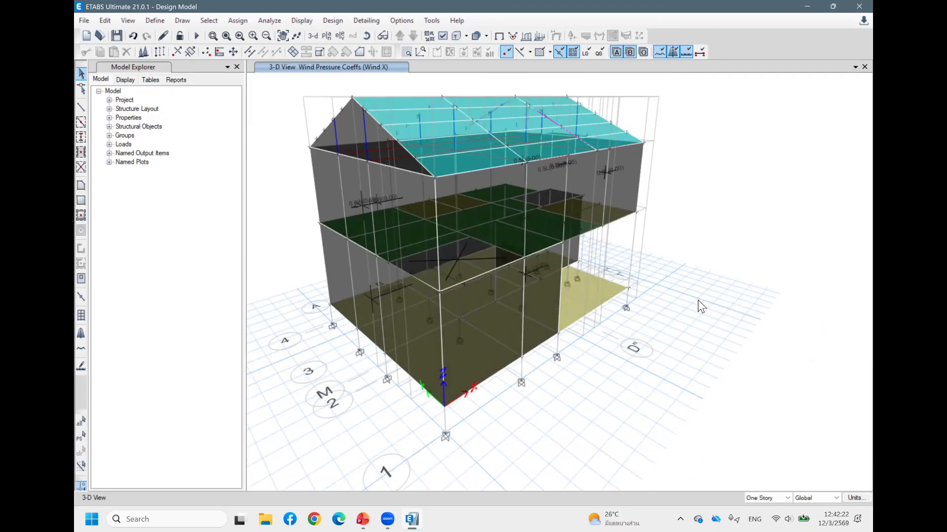
pyautogui.moveTo(720, 303); pyautogui.dragTo(733, 321, button='middle')
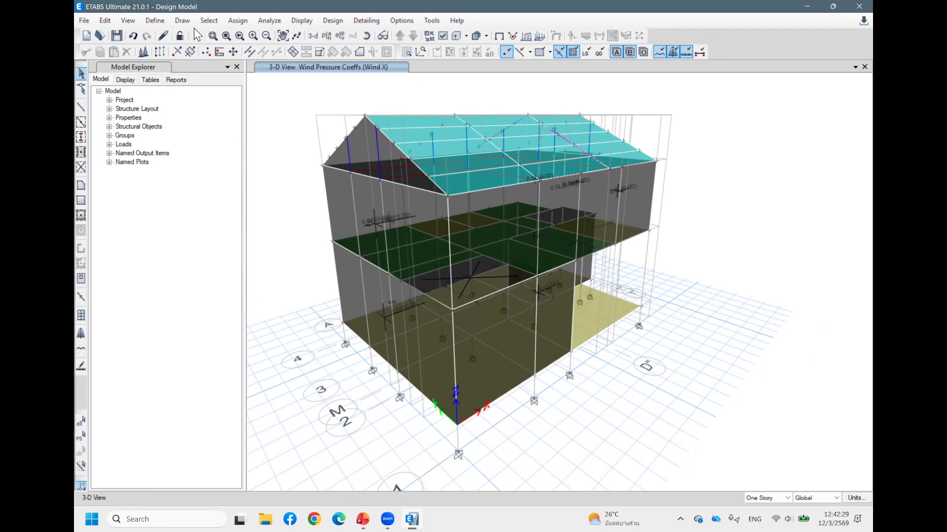
pyautogui.click(269, 22)
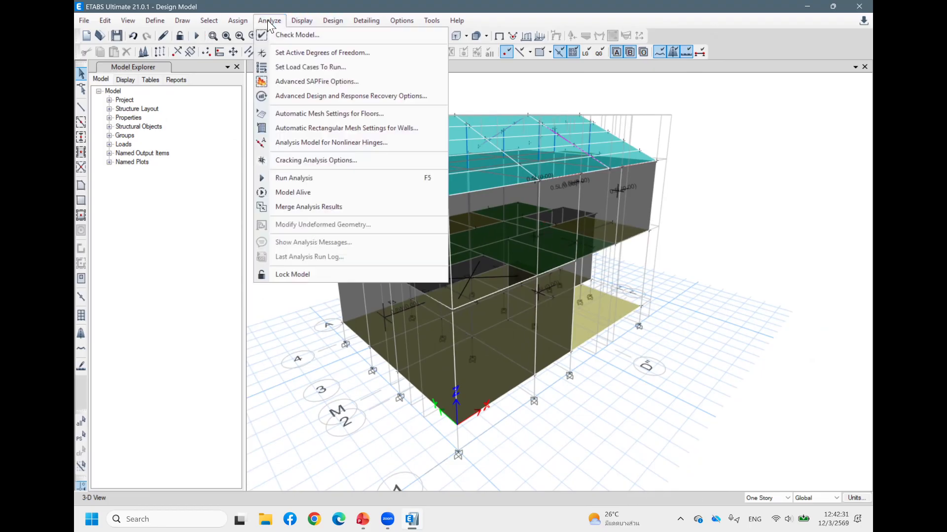
pyautogui.click(307, 69)
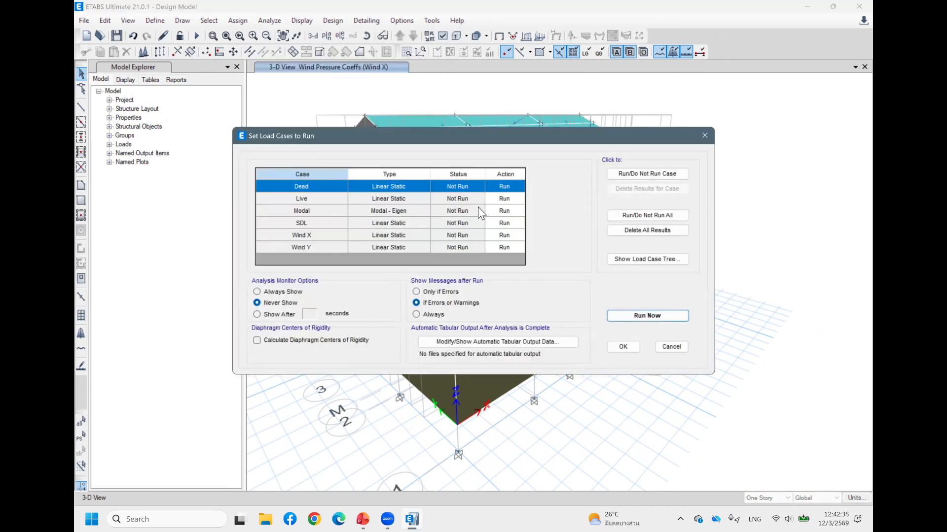
pyautogui.click(498, 211)
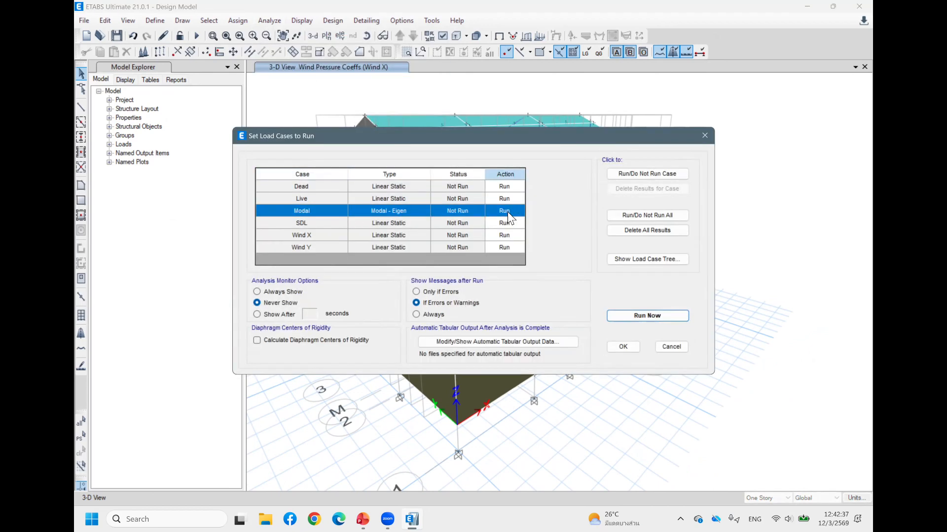
pyautogui.click(625, 175)
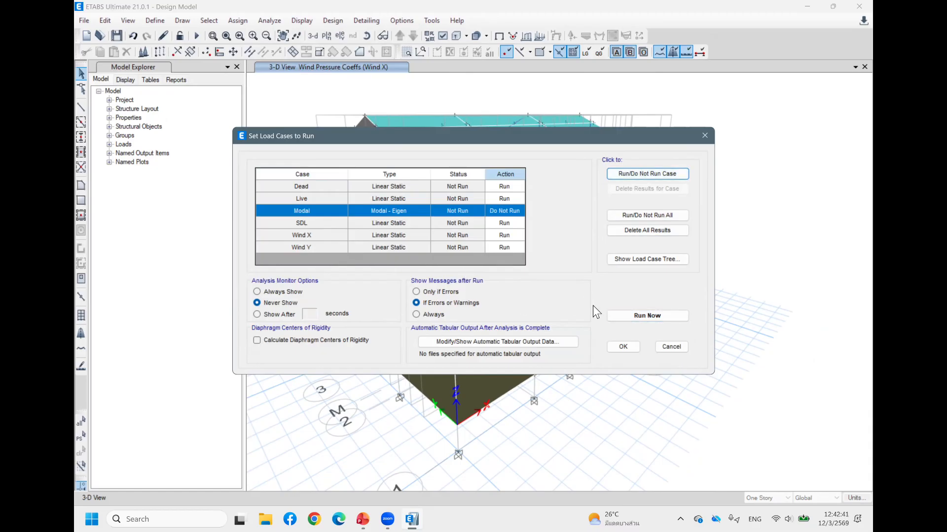
# Run the analysis, saving the model to the Desktop as Design Model.EDB over the existing file
pyautogui.click(625, 315)
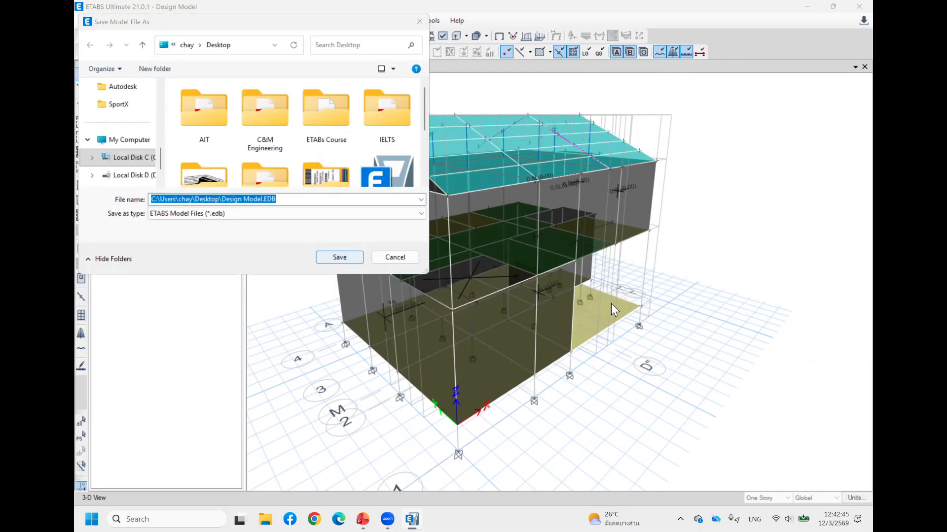
pyautogui.press('Return')
pyautogui.click(505, 260)
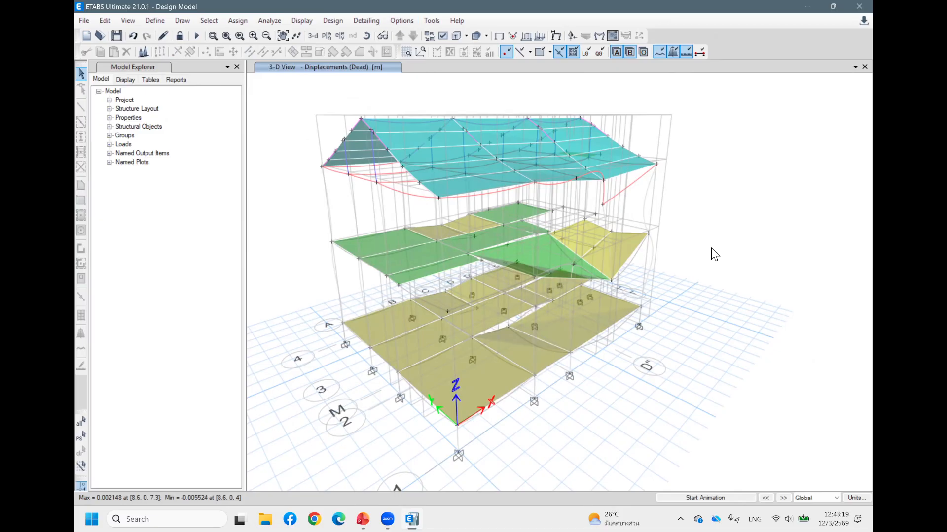
# Hide the grid lines in the 3D displacement view
pyautogui.keyDown('shift'); pyautogui.moveTo(706, 259); pyautogui.dragTo(678, 207, button='middle'); pyautogui.keyUp('shift')
pyautogui.keyDown('shift'); pyautogui.moveTo(604, 202); pyautogui.dragTo(689, 219, button='middle'); pyautogui.keyUp('shift')
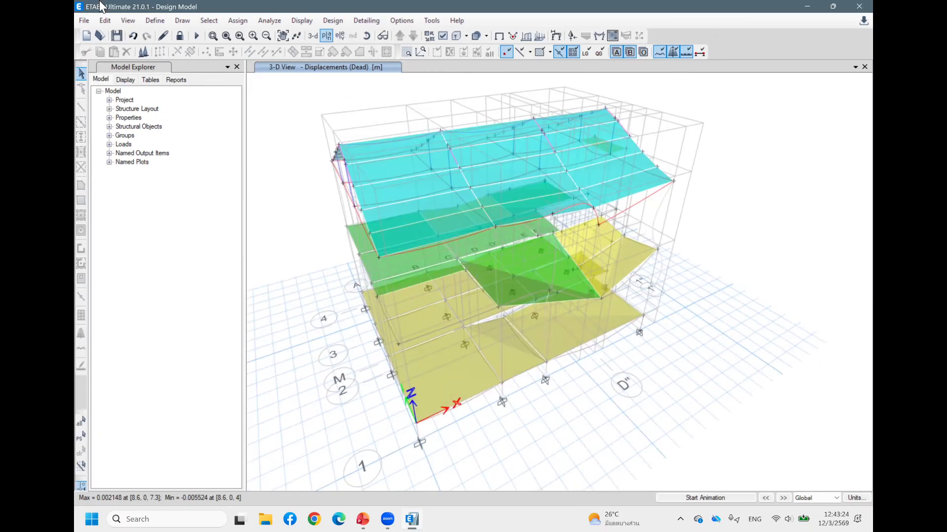
pyautogui.click(129, 20)
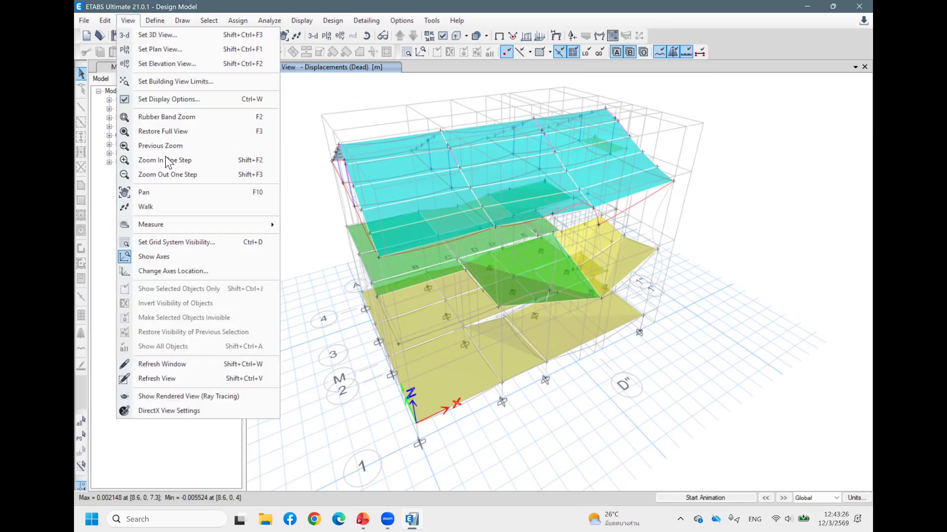
pyautogui.click(178, 242)
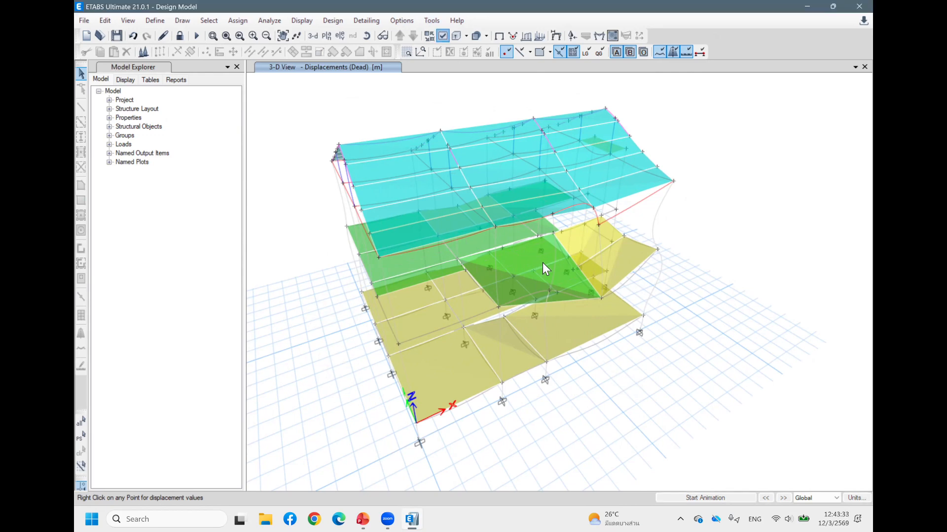
# Display extruded frames and shells and hide all null frames in the 3D view
pyautogui.hotkey('ctrl', 'w')
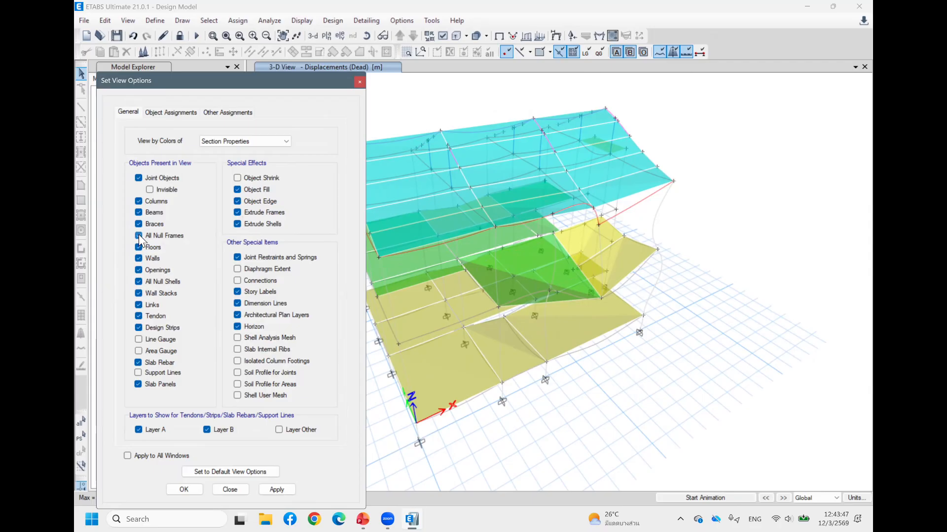
pyautogui.click(272, 490)
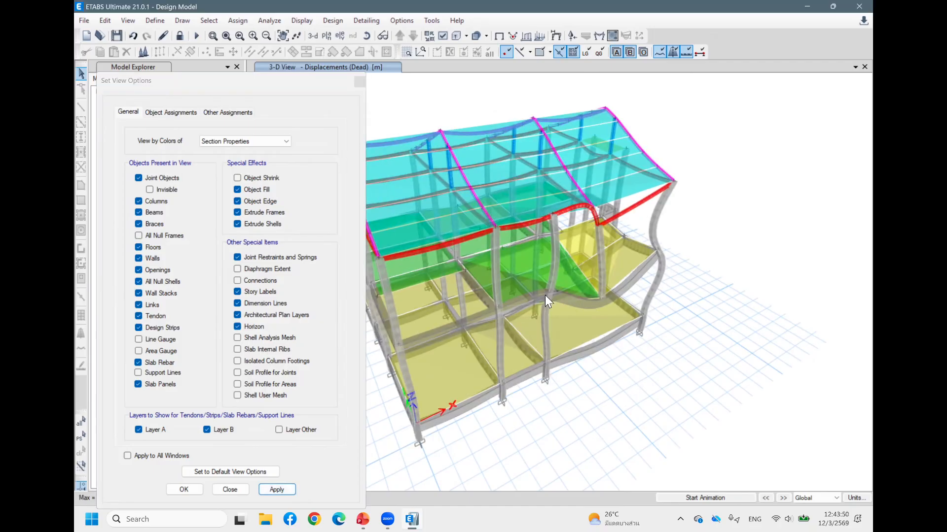
pyautogui.click(355, 82)
# Display the deformed shape for the Live load case with automatic scaling
pyautogui.keyDown('shift'); pyautogui.moveTo(768, 323); pyautogui.dragTo(660, 238, button='middle'); pyautogui.keyUp('shift')
pyautogui.keyDown('shift'); pyautogui.moveTo(721, 220); pyautogui.dragTo(567, 312, button='middle'); pyautogui.keyUp('shift')
pyautogui.keyDown('shift'); pyautogui.moveTo(555, 267); pyautogui.dragTo(711, 292, button='middle'); pyautogui.keyUp('shift')
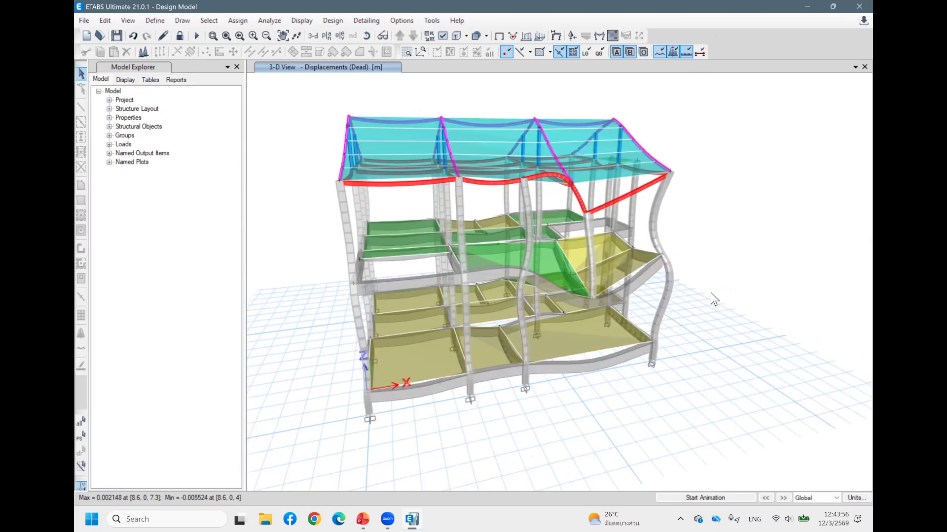
pyautogui.keyDown('shift'); pyautogui.moveTo(735, 259); pyautogui.dragTo(580, 271, button='middle'); pyautogui.keyUp('shift')
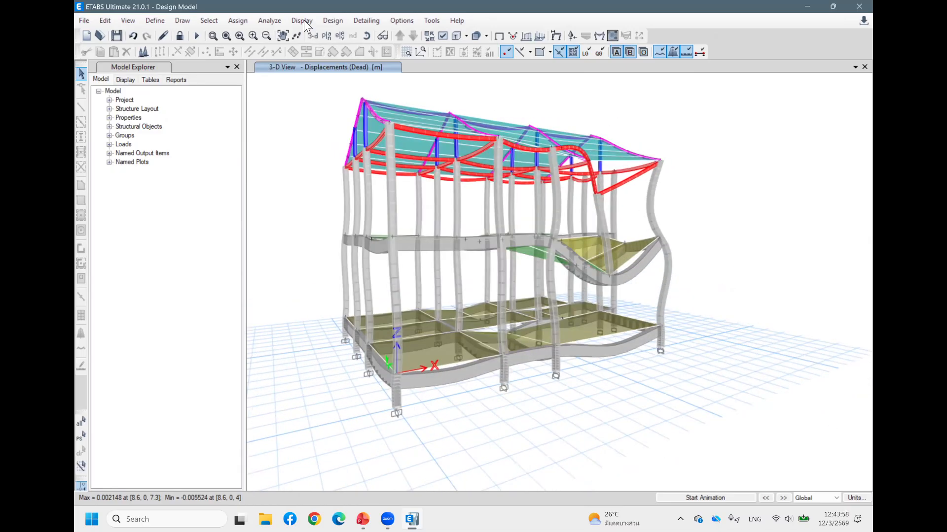
pyautogui.click(301, 21)
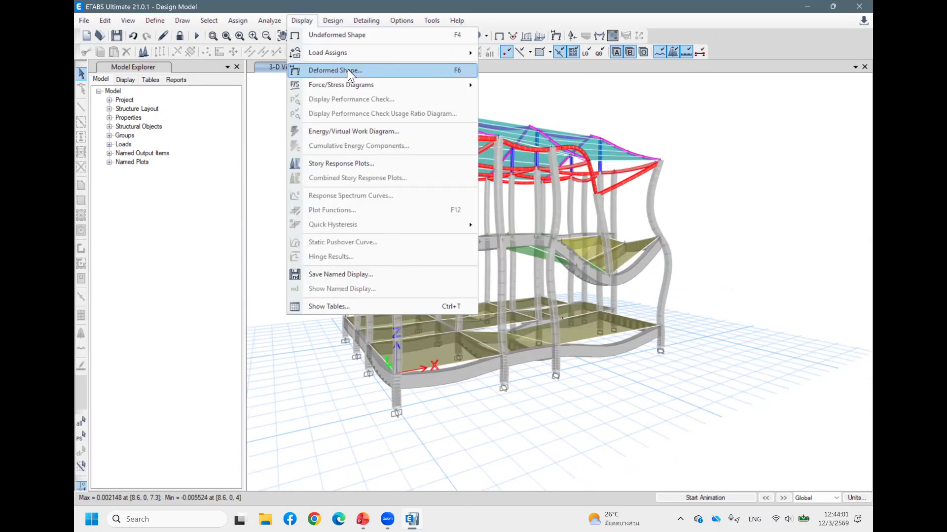
pyautogui.click(348, 70)
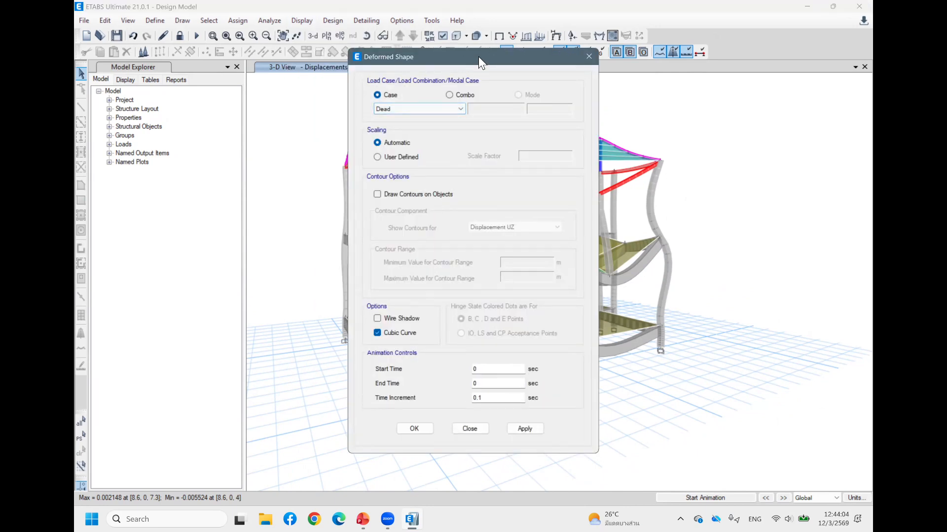
pyautogui.moveTo(479, 56); pyautogui.dragTo(312, 83)
pyautogui.moveTo(692, 223); pyautogui.dragTo(843, 223, button='middle')
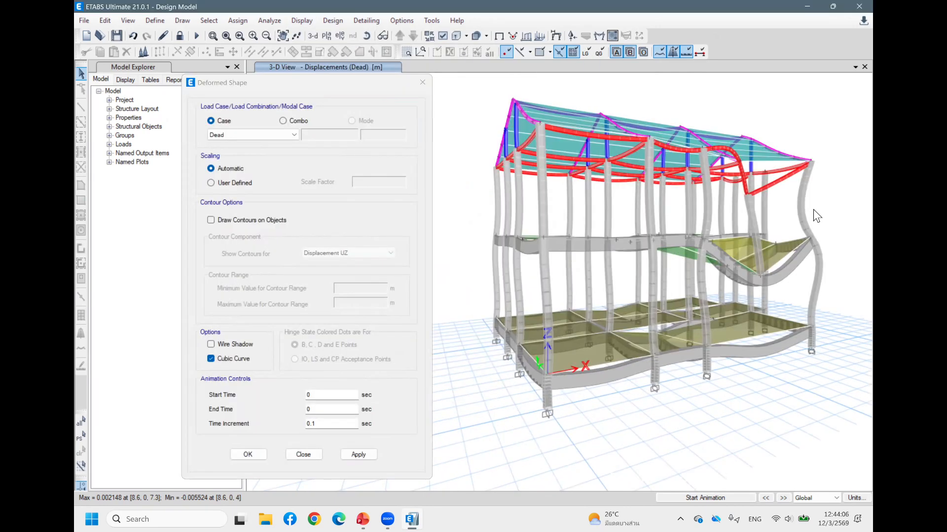
pyautogui.moveTo(294, 81); pyautogui.dragTo(185, 59)
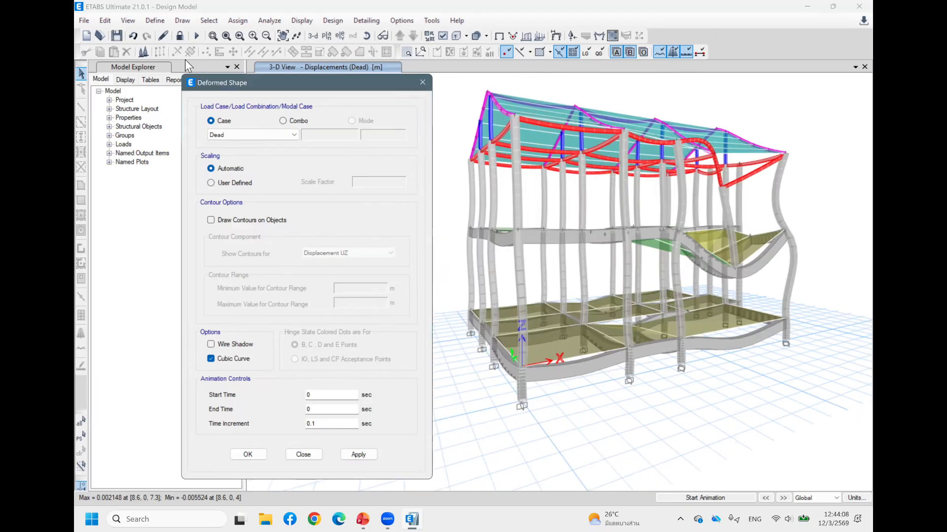
pyautogui.click(172, 113)
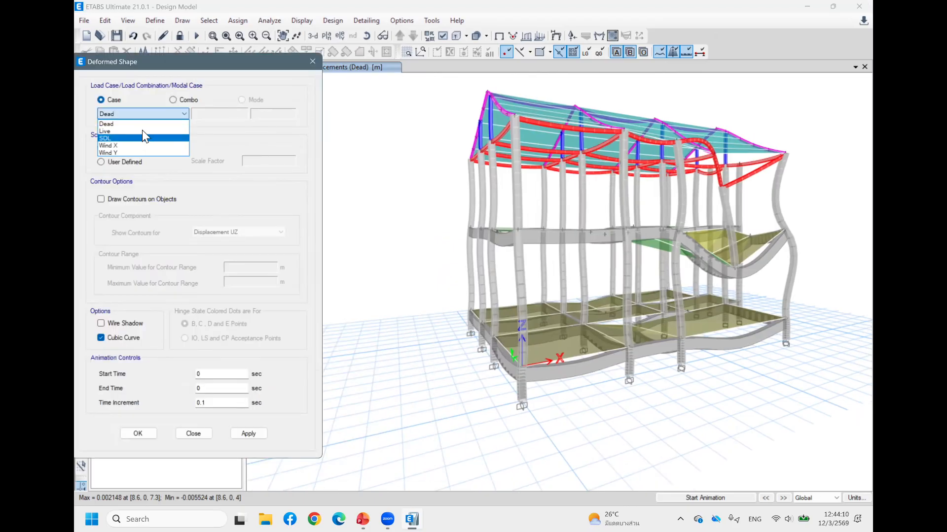
pyautogui.click(142, 129)
pyautogui.click(243, 432)
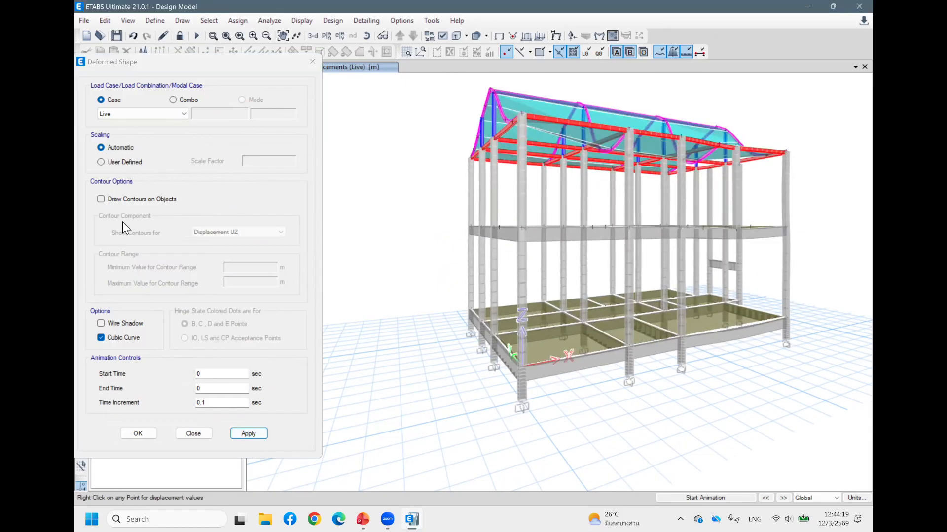
# Draw Displacement UZ contours on the objects of the Live deformed shape
pyautogui.click(102, 200)
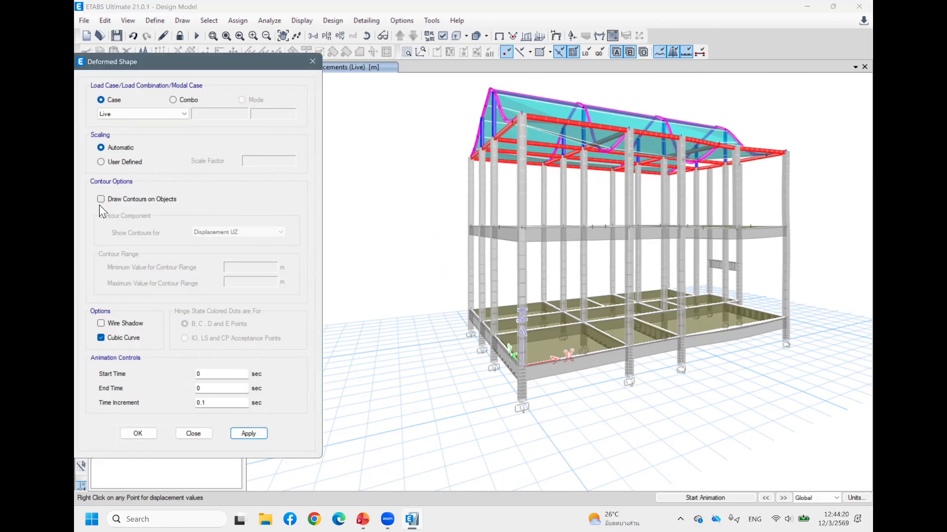
pyautogui.click(254, 431)
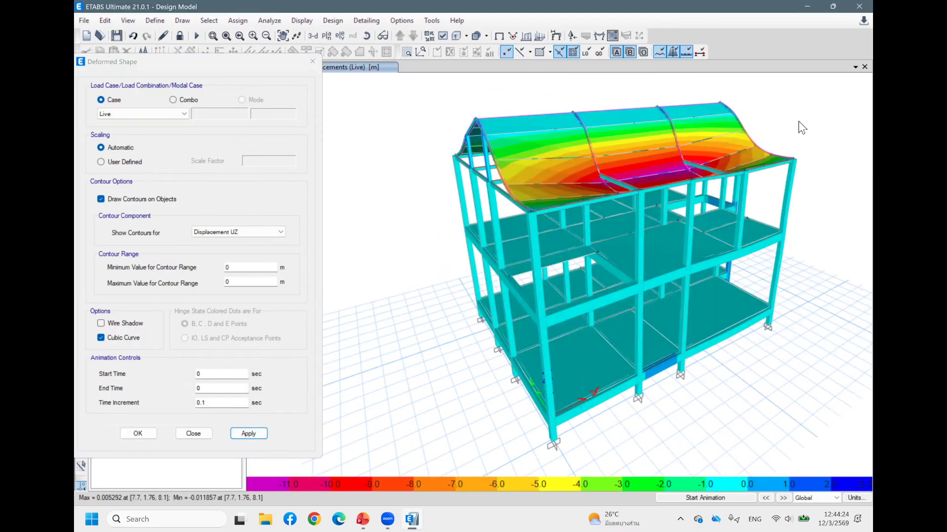
pyautogui.moveTo(776, 335); pyautogui.dragTo(740, 336, button='middle')
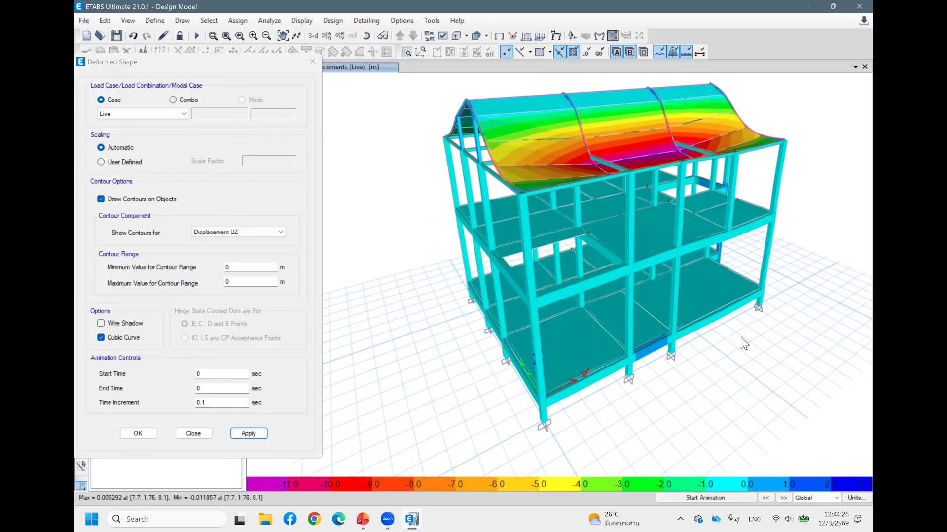
pyautogui.rightClick(697, 295)
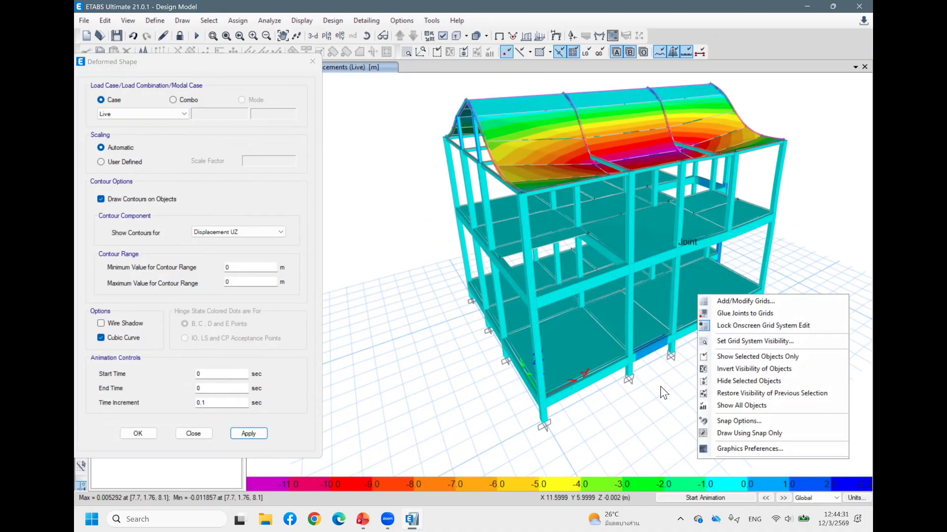
pyautogui.keyDown('shift'); pyautogui.moveTo(668, 400); pyautogui.dragTo(596, 356, button='middle'); pyautogui.keyUp('shift')
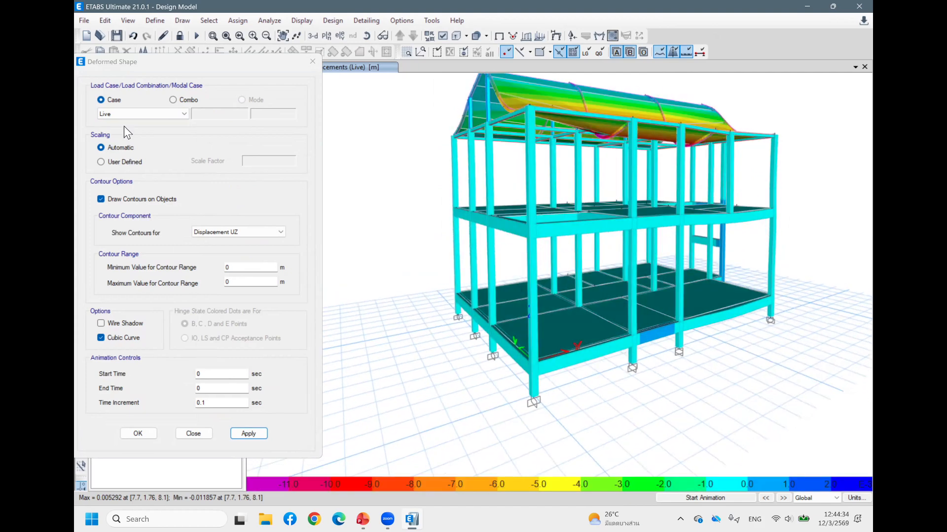
# Display the deformed shape contours for the Wind X load case, keeping Displacement UZ as the contour component
pyautogui.click(153, 115)
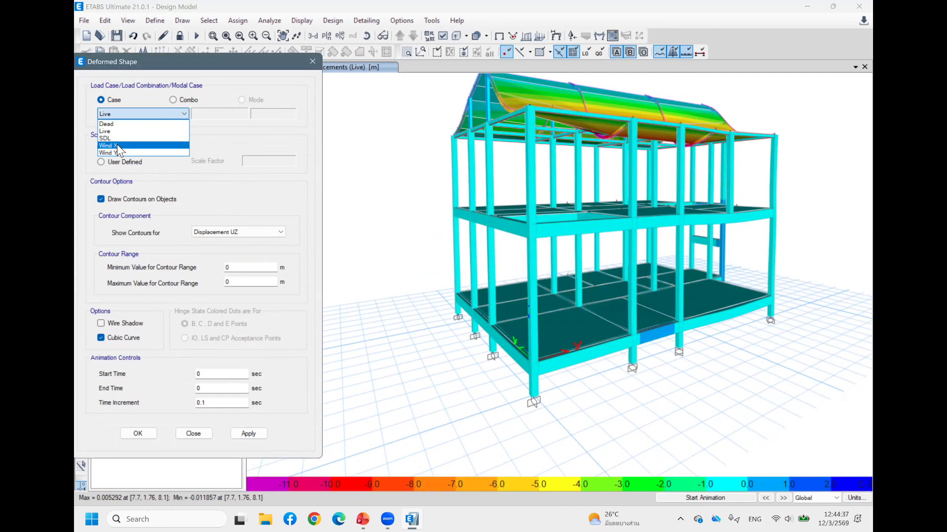
pyautogui.click(117, 145)
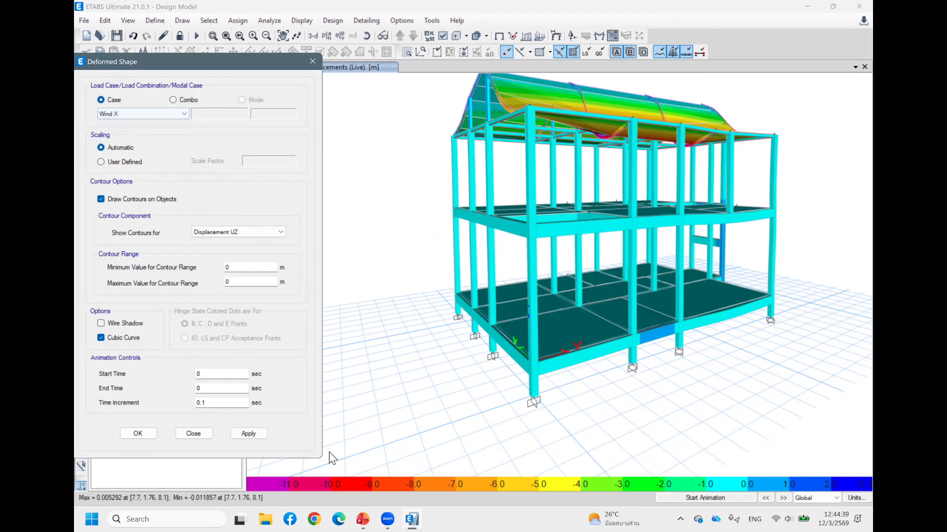
pyautogui.click(259, 437)
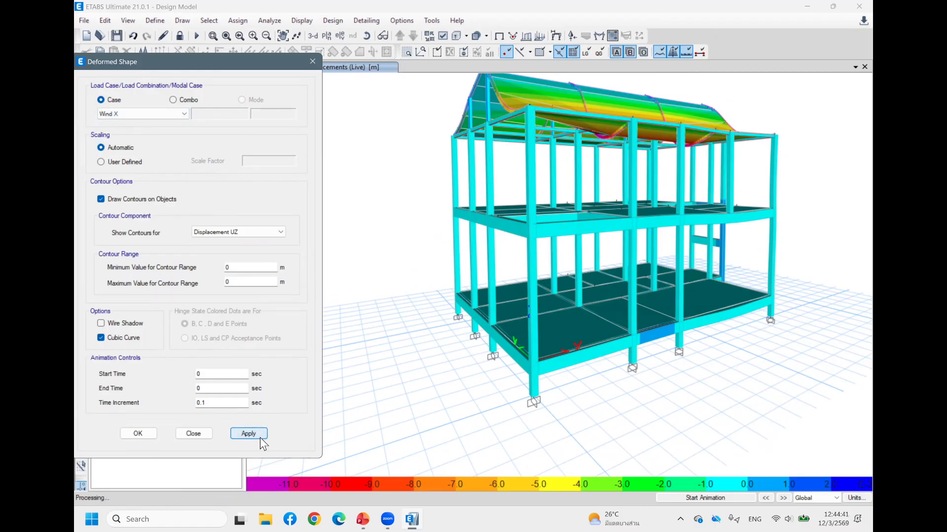
pyautogui.keyDown('shift'); pyautogui.moveTo(752, 333); pyautogui.dragTo(665, 330, button='middle'); pyautogui.keyUp('shift')
pyautogui.keyDown('shift'); pyautogui.moveTo(724, 310); pyautogui.dragTo(710, 291, button='middle'); pyautogui.keyUp('shift')
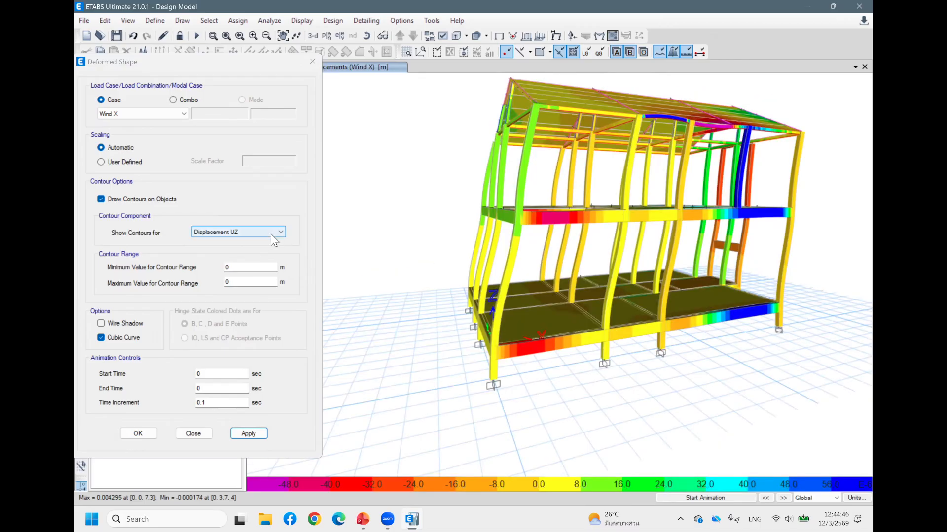
pyautogui.click(271, 233)
pyautogui.click(266, 256)
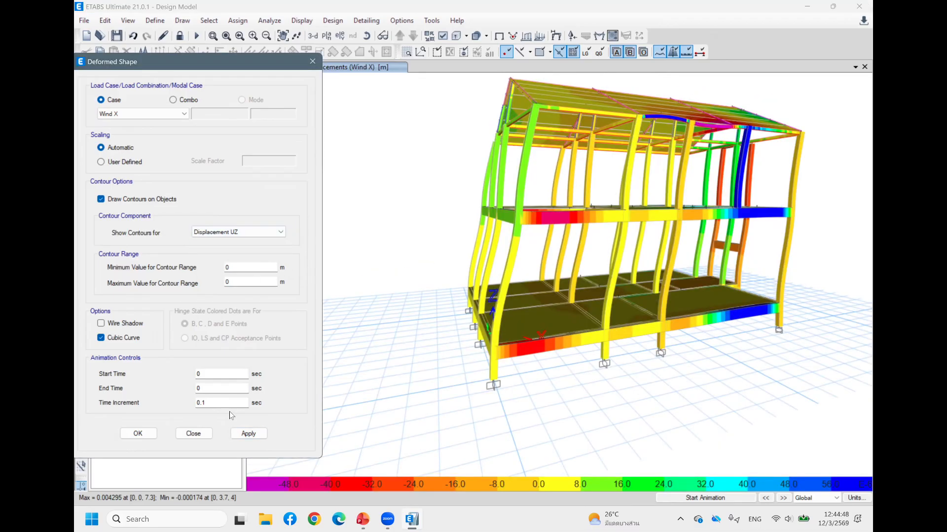
# Display the Displacement UZ contours for the Wind Y load case and view the building from its other end
pyautogui.click(170, 117)
pyautogui.click(138, 148)
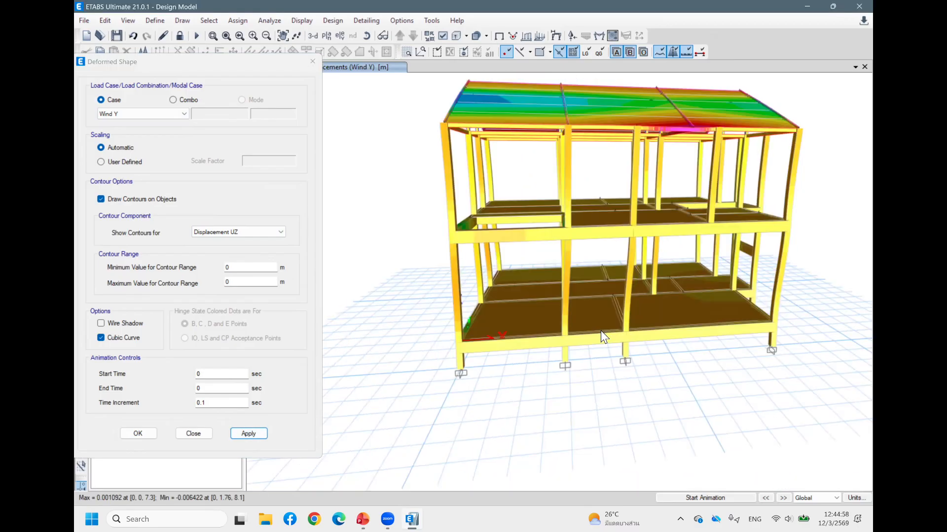
pyautogui.keyDown('shift'); pyautogui.moveTo(561, 339); pyautogui.dragTo(717, 264, button='middle'); pyautogui.keyUp('shift')
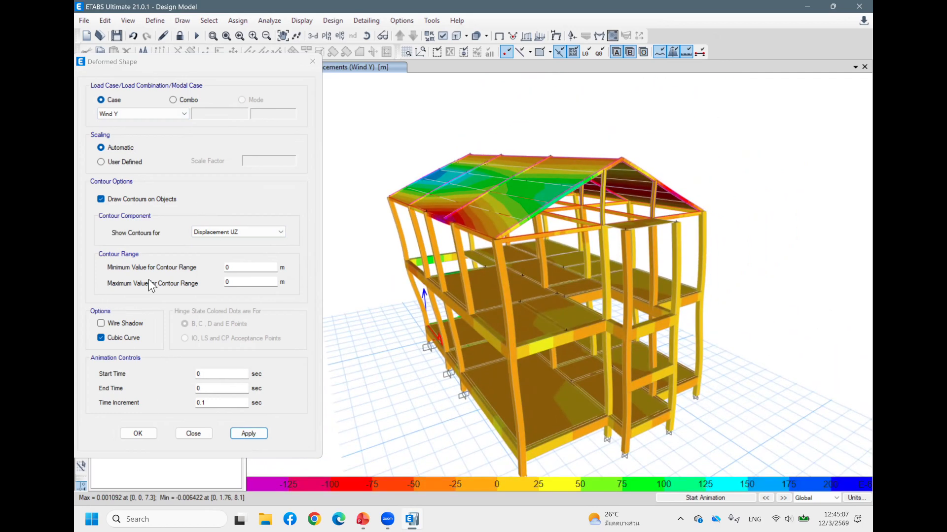
# Switch the displacement contours back to the Live load case
pyautogui.click(148, 117)
pyautogui.click(140, 130)
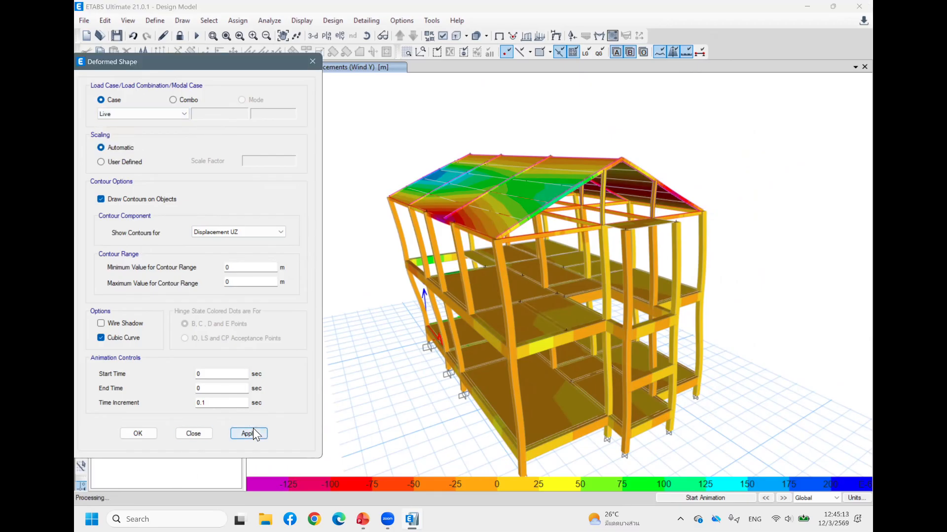
pyautogui.keyDown('shift'); pyautogui.moveTo(771, 318); pyautogui.dragTo(719, 314, button='middle'); pyautogui.keyUp('shift')
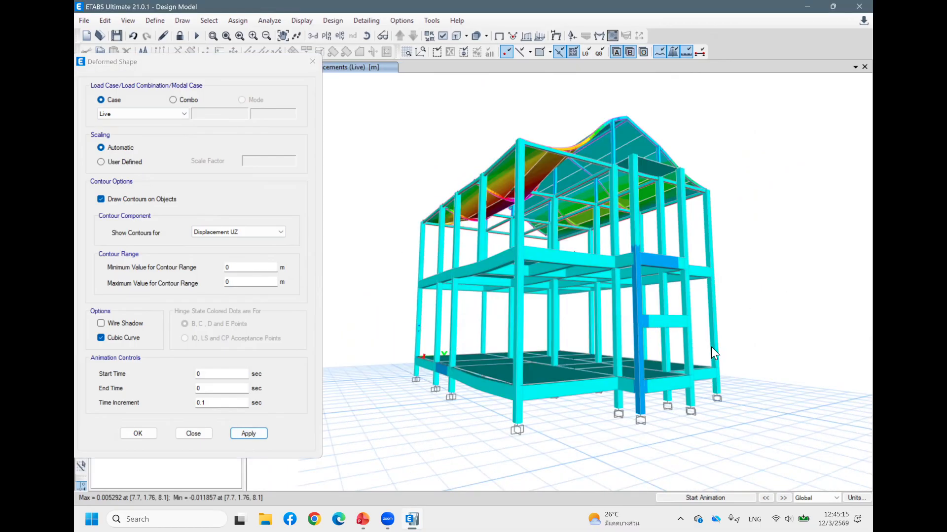
# Examine the Live load displacement contours of the roof and frame from several sides and close up
pyautogui.keyDown('shift'); pyautogui.moveTo(711, 347); pyautogui.dragTo(734, 324, button='middle'); pyautogui.keyUp('shift')
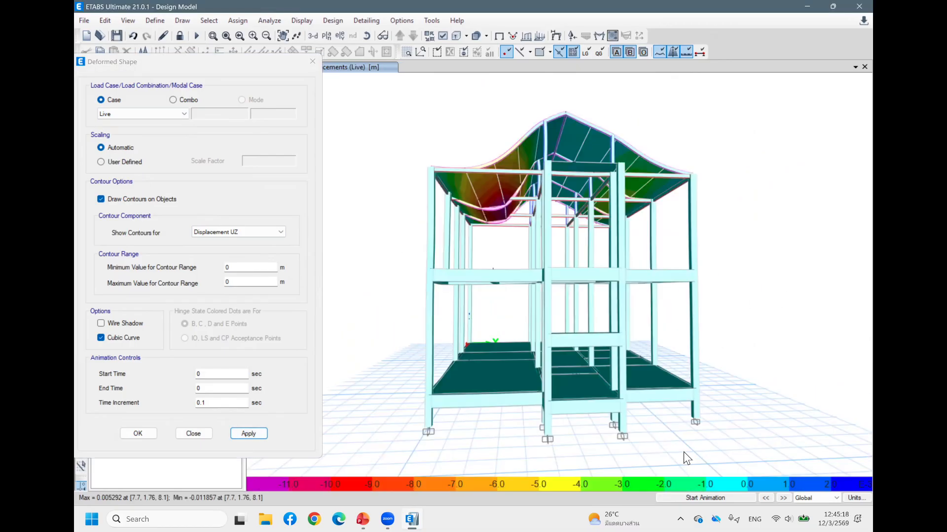
pyautogui.moveTo(735, 336); pyautogui.dragTo(737, 316, button='middle')
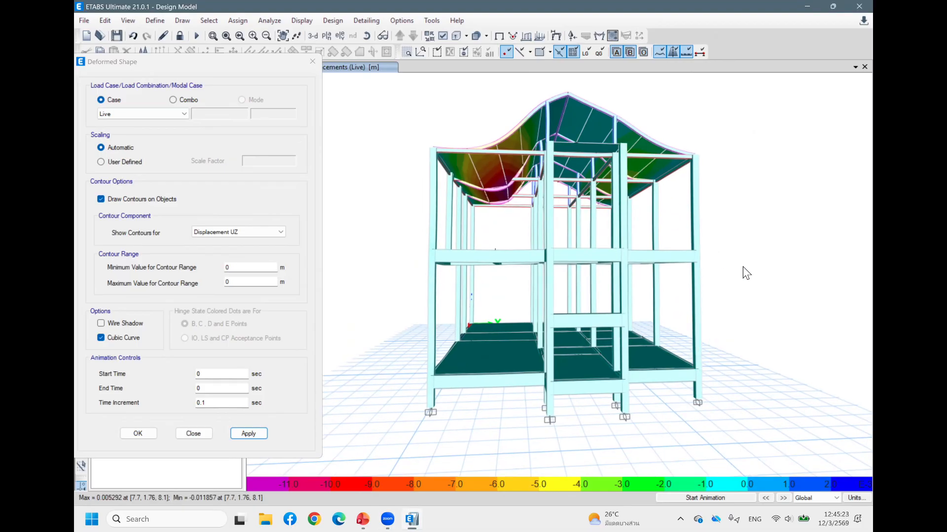
pyautogui.keyDown('shift'); pyautogui.moveTo(787, 305); pyautogui.dragTo(730, 313, button='middle'); pyautogui.keyUp('shift')
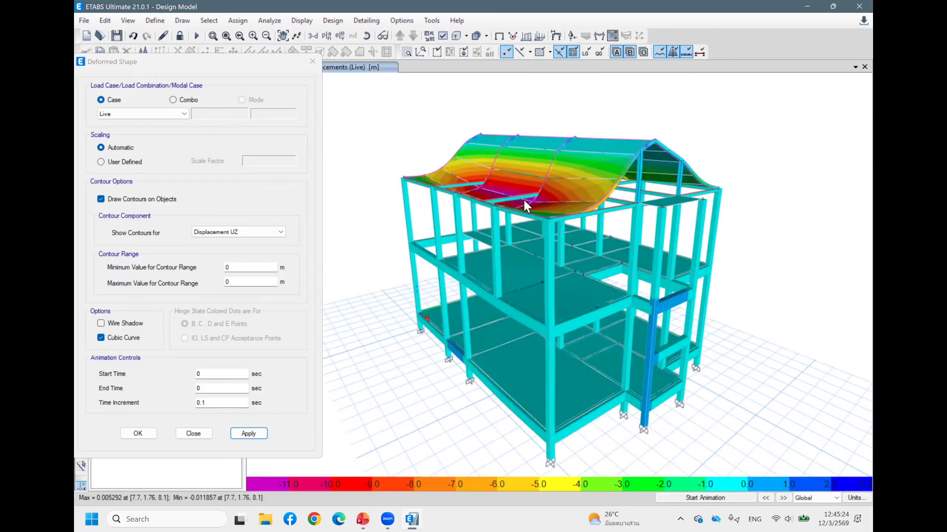
pyautogui.keyDown('shift'); pyautogui.moveTo(816, 188); pyautogui.dragTo(763, 183, button='middle'); pyautogui.keyUp('shift')
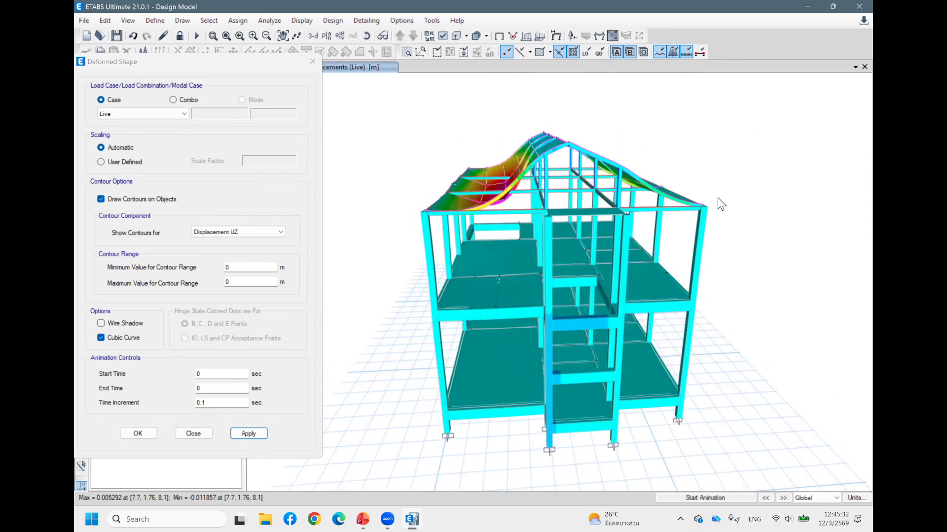
pyautogui.keyDown('shift'); pyautogui.moveTo(733, 197); pyautogui.dragTo(587, 156, button='middle'); pyautogui.keyUp('shift')
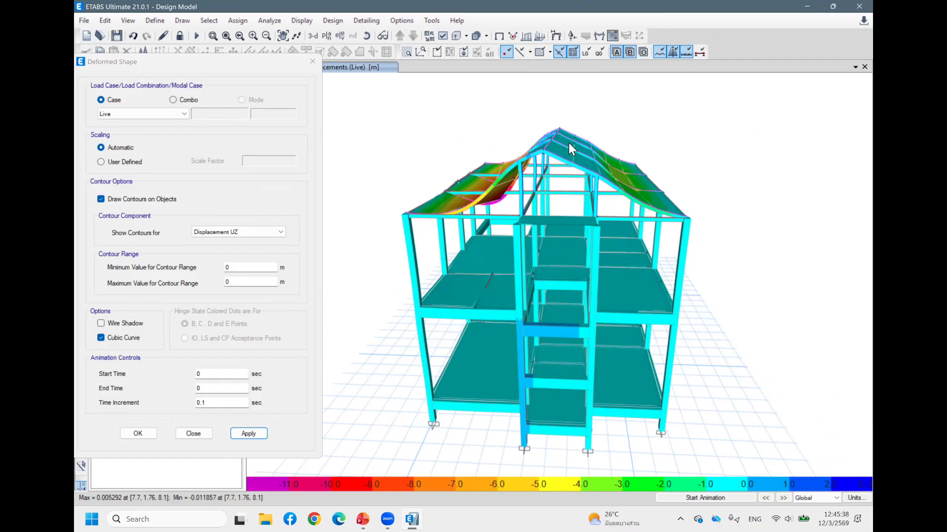
pyautogui.scroll(4, 569, 143)
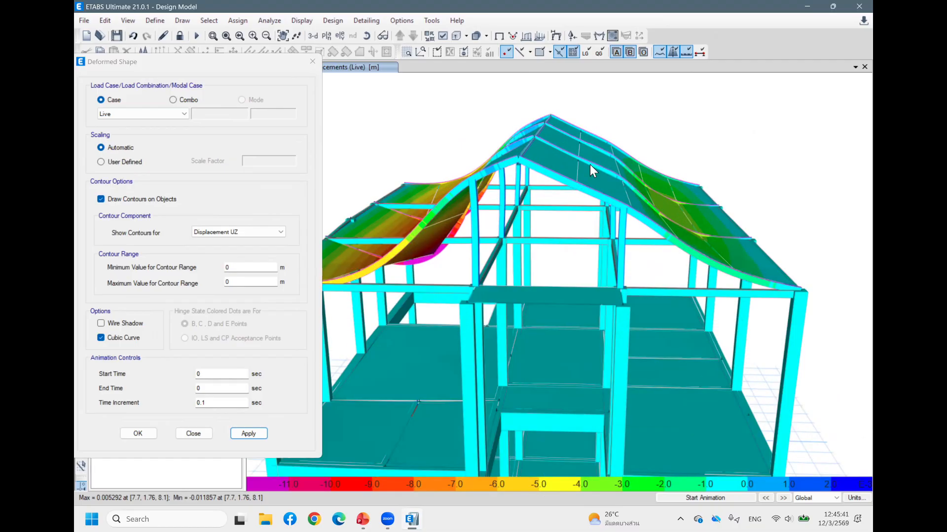
pyautogui.scroll(-2, 614, 254)
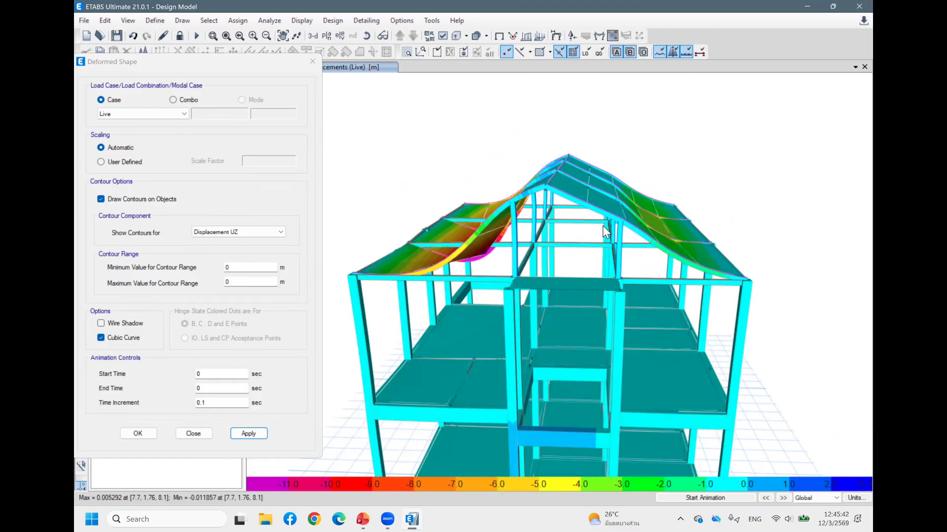
pyautogui.scroll(-2, 665, 210)
pyautogui.keyDown('shift'); pyautogui.moveTo(686, 180); pyautogui.dragTo(273, 191, button='middle'); pyautogui.keyUp('shift')
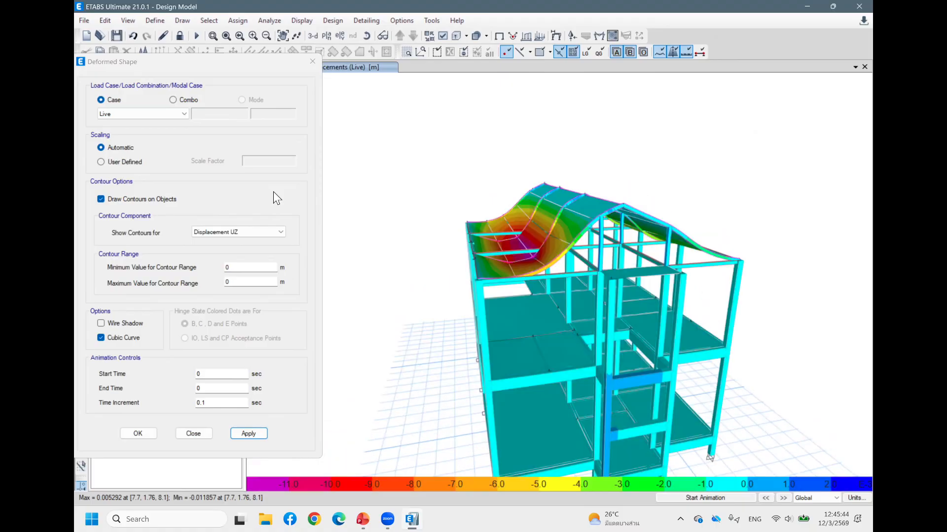
# Display the deformed shape contours for load combination Comb1 and inspect the roof and upper floor
pyautogui.click(174, 99)
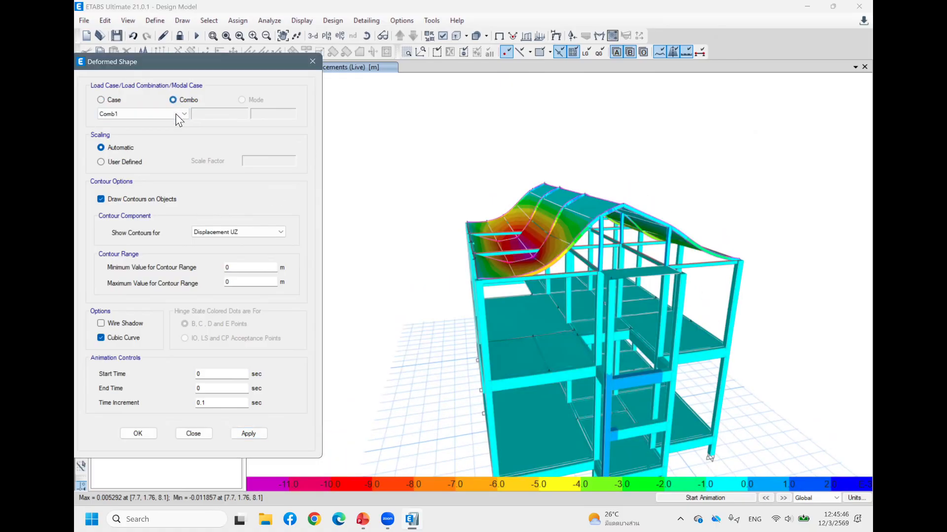
pyautogui.click(176, 113)
pyautogui.click(136, 124)
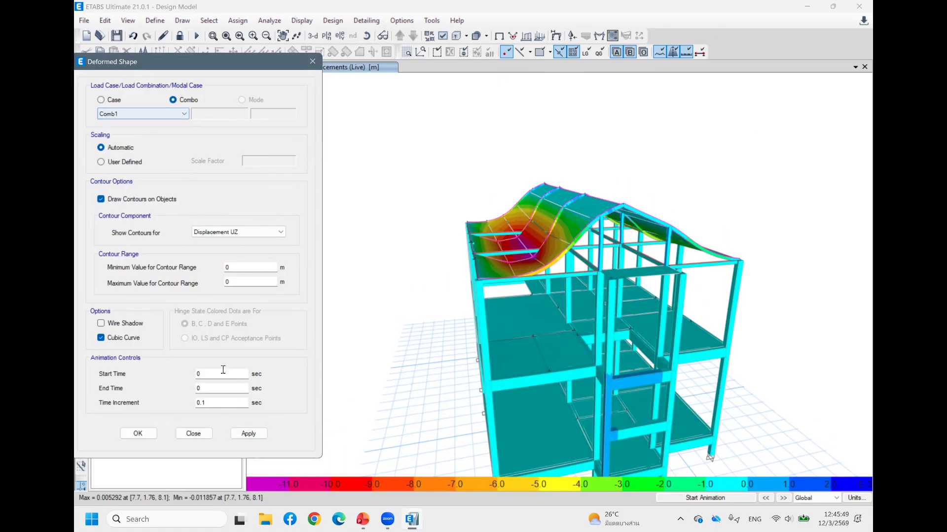
pyautogui.click(245, 433)
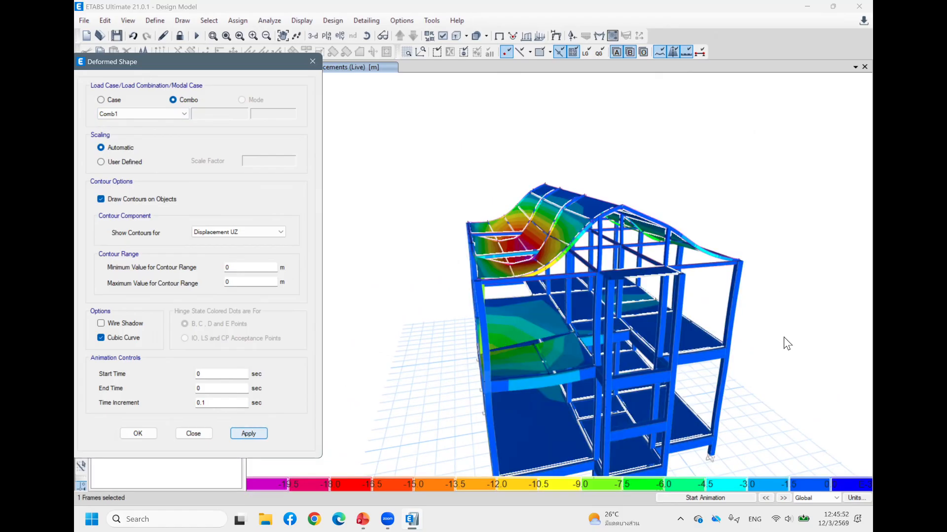
pyautogui.keyDown('shift'); pyautogui.moveTo(774, 274); pyautogui.dragTo(833, 298, button='middle'); pyautogui.keyUp('shift')
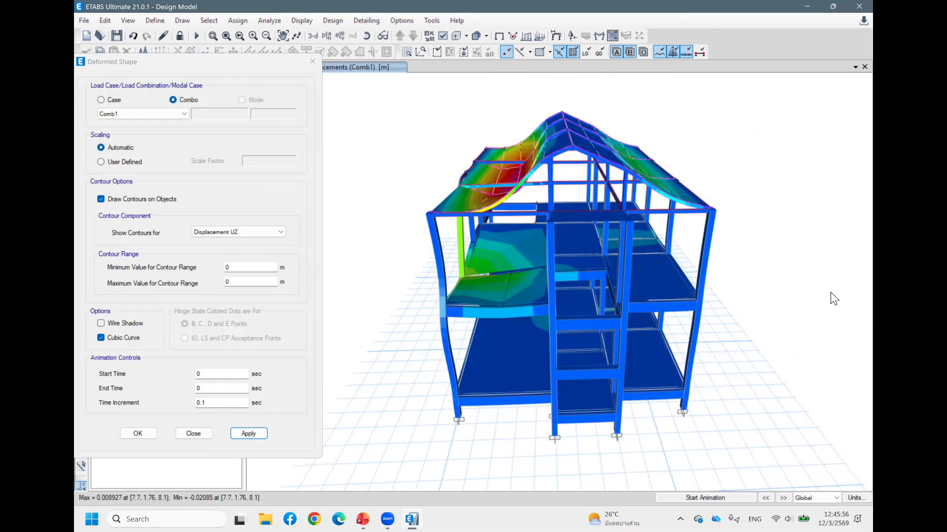
pyautogui.keyDown('shift'); pyautogui.moveTo(673, 332); pyautogui.dragTo(586, 315, button='middle'); pyautogui.keyUp('shift')
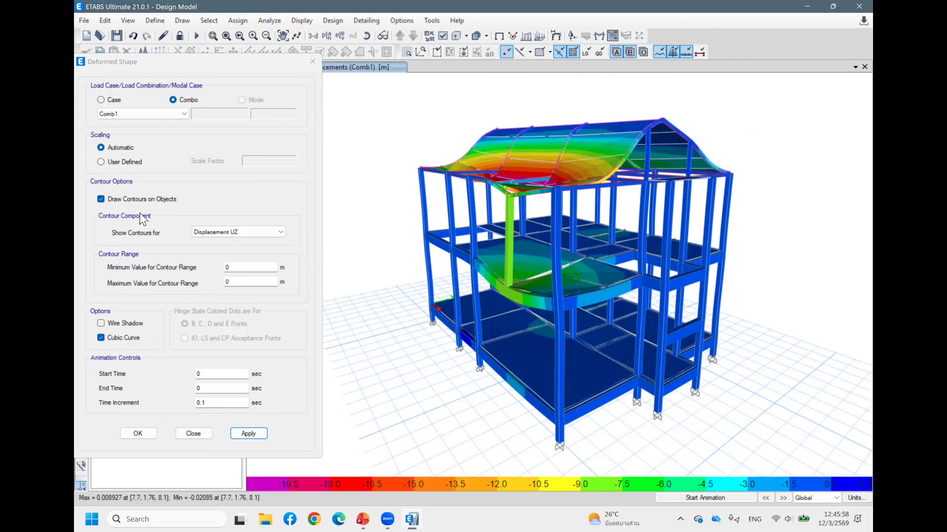
# Display the deformed shape contours for load combination Comb2 and view the building from its corner
pyautogui.click(171, 113)
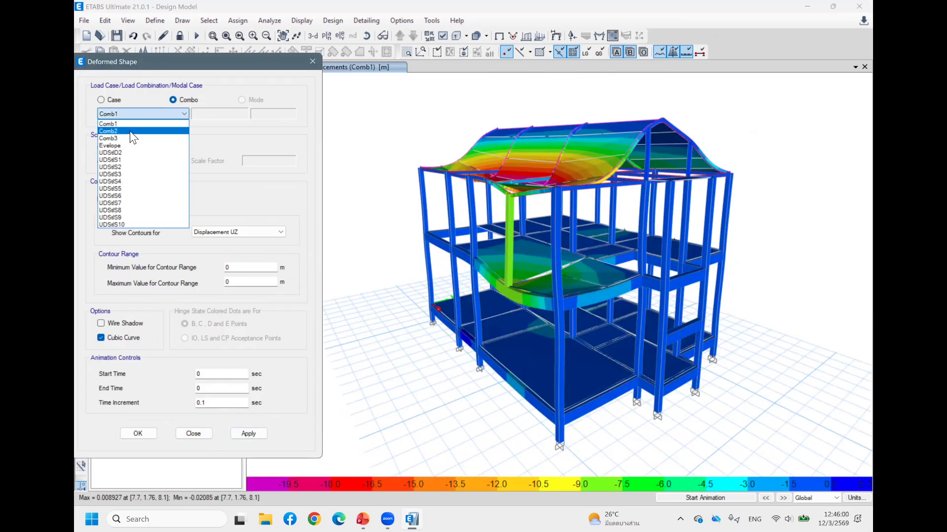
pyautogui.click(130, 131)
pyautogui.click(248, 433)
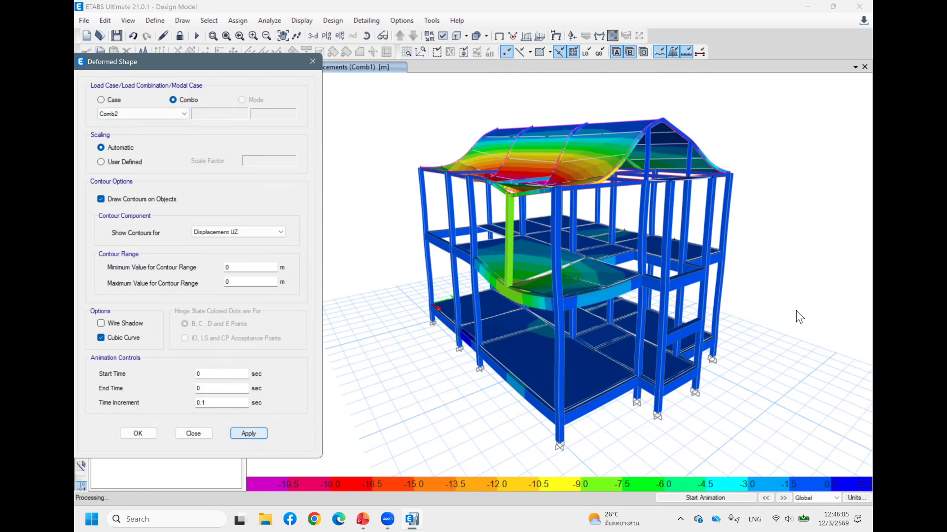
pyautogui.keyDown('shift'); pyautogui.moveTo(794, 308); pyautogui.dragTo(780, 294, button='middle'); pyautogui.keyUp('shift')
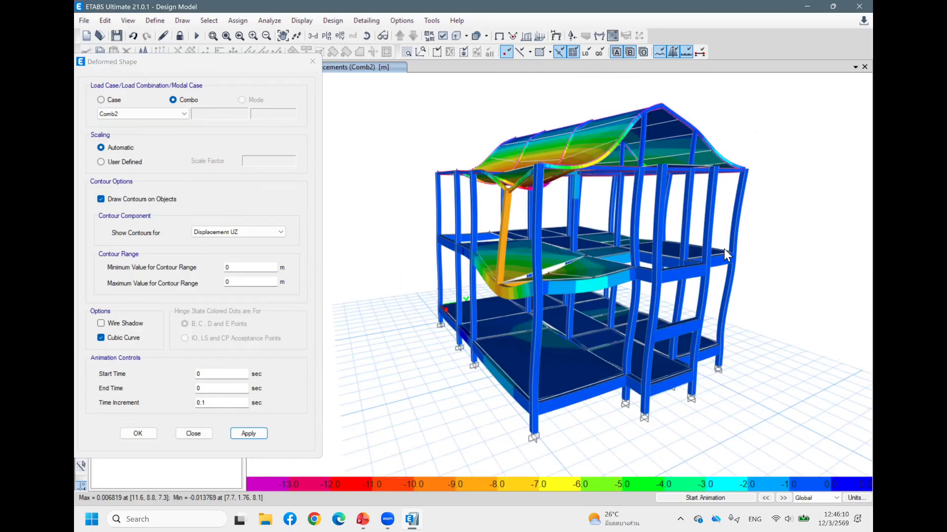
pyautogui.moveTo(724, 249); pyautogui.dragTo(386, 253, button='middle')
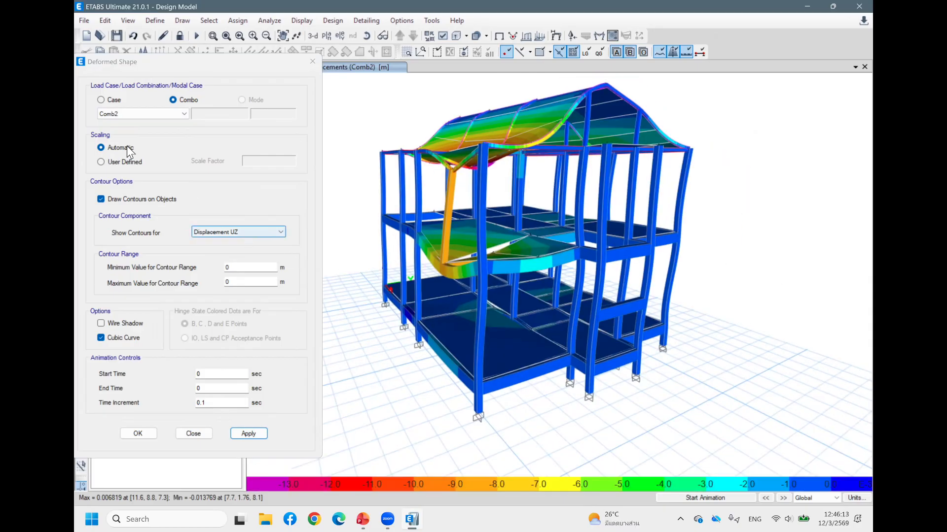
# Display the deformed shape contours for load combination Comb3, inspect the building from several sides, and finish the deformed shape display
pyautogui.click(139, 117)
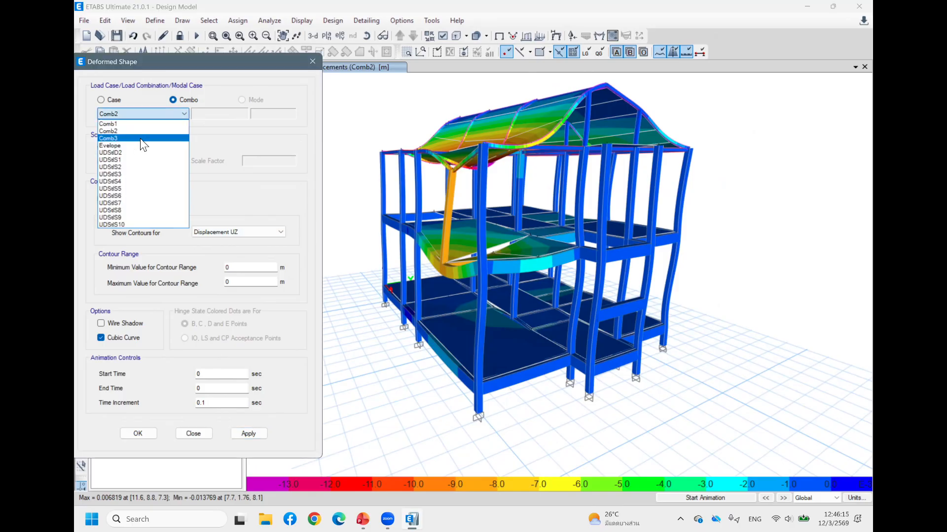
pyautogui.click(140, 137)
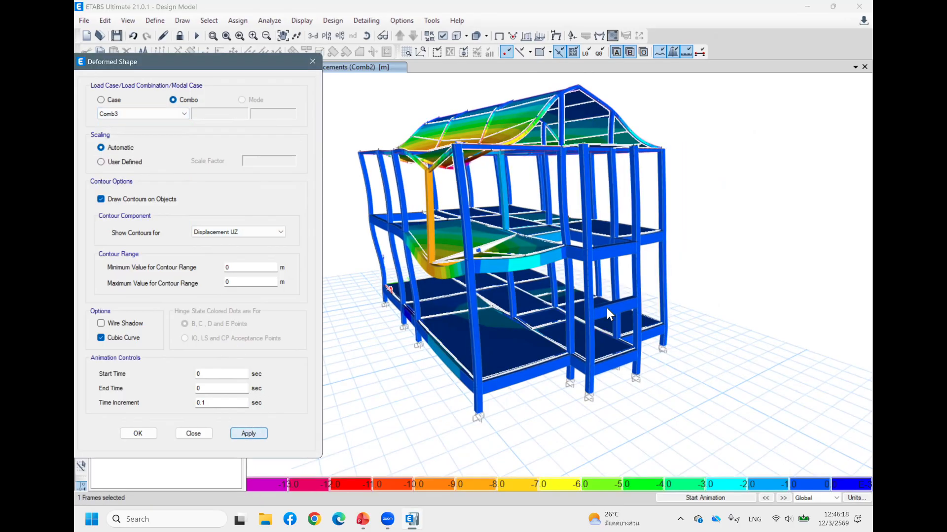
pyautogui.keyDown('shift'); pyautogui.moveTo(772, 235); pyautogui.dragTo(552, 280, button='middle'); pyautogui.keyUp('shift')
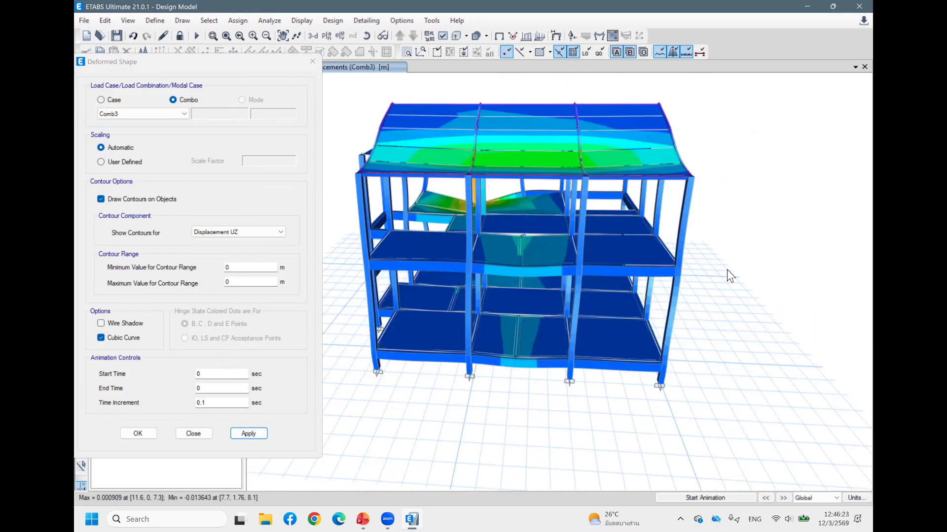
pyautogui.keyDown('shift'); pyautogui.moveTo(727, 269); pyautogui.dragTo(453, 317, button='middle'); pyautogui.keyUp('shift')
pyautogui.keyDown('shift'); pyautogui.moveTo(387, 328); pyautogui.dragTo(506, 339, button='middle'); pyautogui.keyUp('shift')
pyautogui.keyDown('shift'); pyautogui.moveTo(597, 314); pyautogui.dragTo(656, 322, button='middle'); pyautogui.keyUp('shift')
pyautogui.keyDown('shift'); pyautogui.moveTo(721, 329); pyautogui.dragTo(466, 274, button='middle'); pyautogui.keyUp('shift')
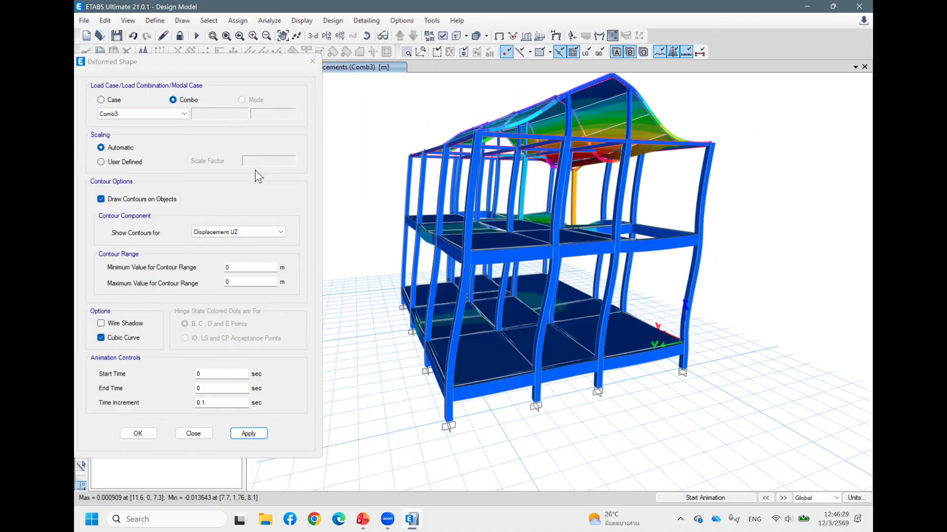
pyautogui.keyDown('shift'); pyautogui.moveTo(255, 170); pyautogui.dragTo(358, 412, button='middle'); pyautogui.keyUp('shift')
pyautogui.click(191, 433)
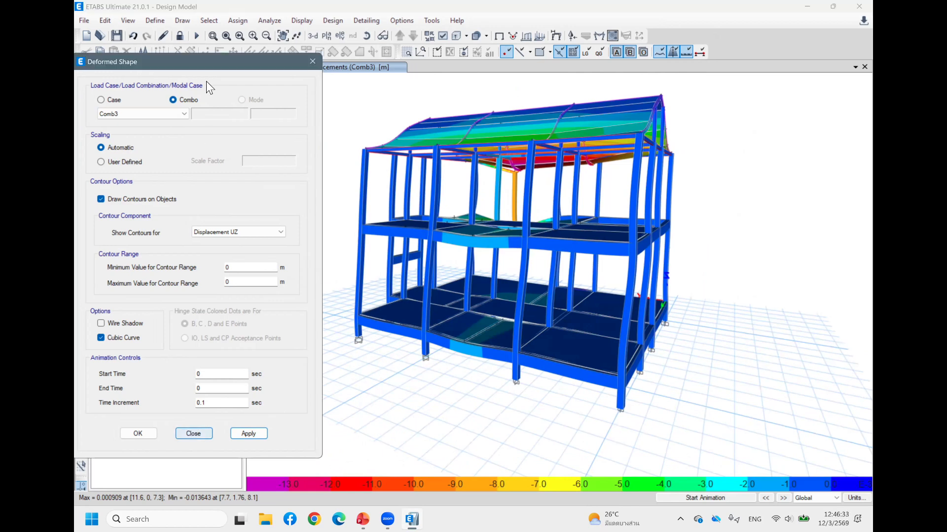
# Unlock the analyzed model for editing
pyautogui.click(180, 37)
pyautogui.click(487, 298)
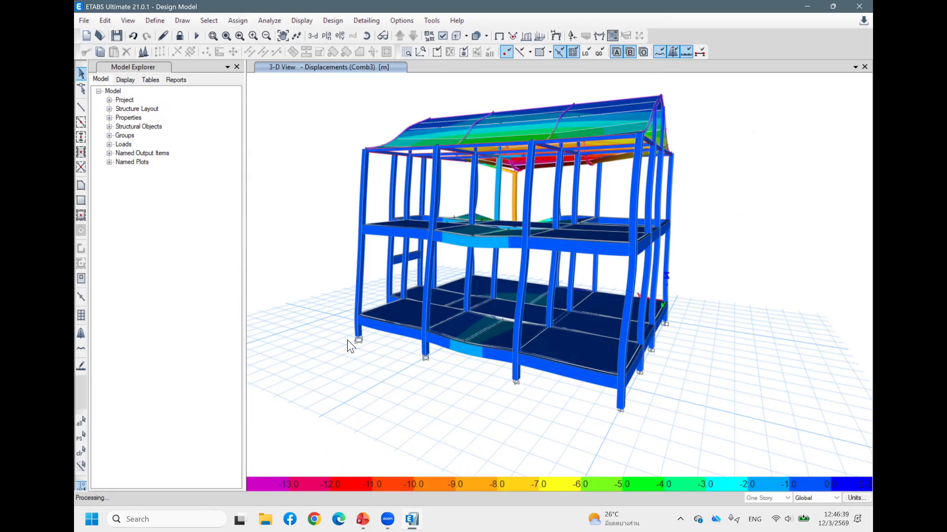
pyautogui.keyDown('shift'); pyautogui.moveTo(396, 366); pyautogui.dragTo(575, 147, button='middle'); pyautogui.keyUp('shift')
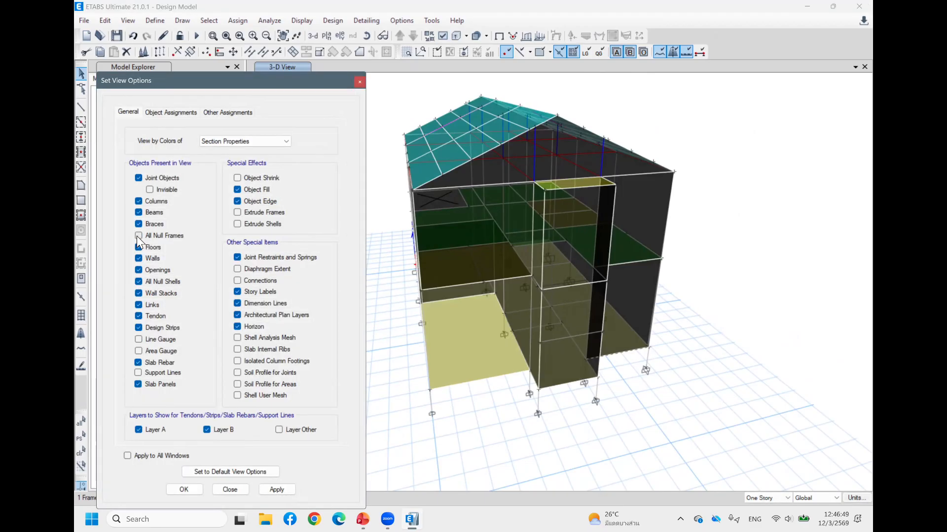
# Hide all null shells in the 3D view and look over the remaining floors and roof
pyautogui.click(137, 281)
pyautogui.click(277, 489)
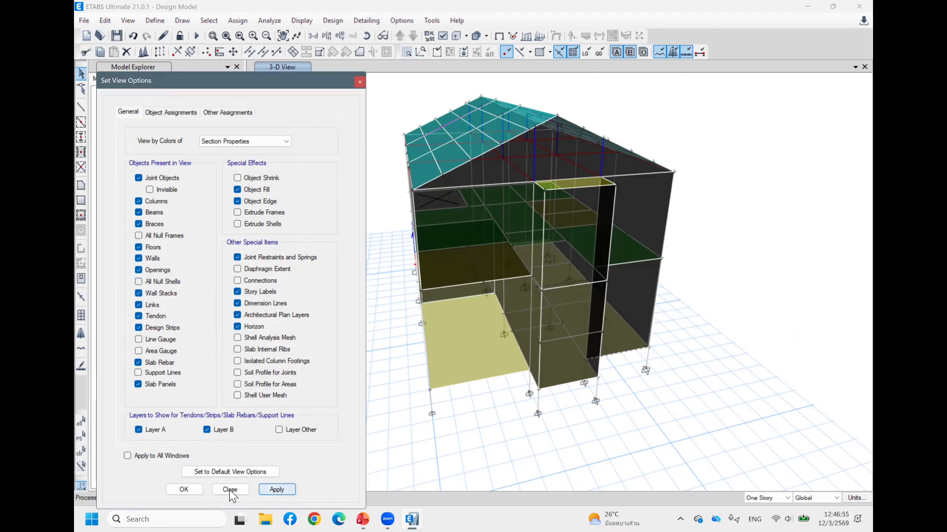
pyautogui.click(230, 489)
pyautogui.keyDown('shift'); pyautogui.moveTo(700, 292); pyautogui.dragTo(722, 292, button='middle'); pyautogui.keyUp('shift')
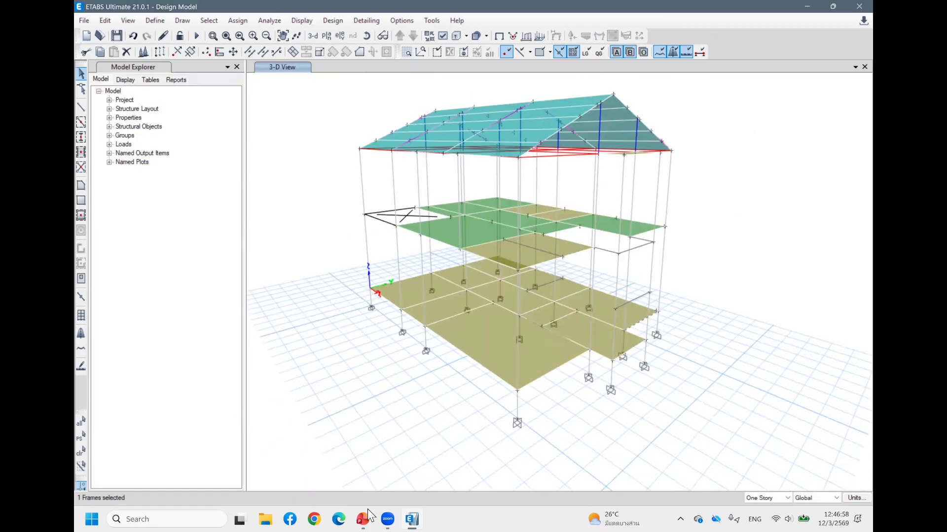
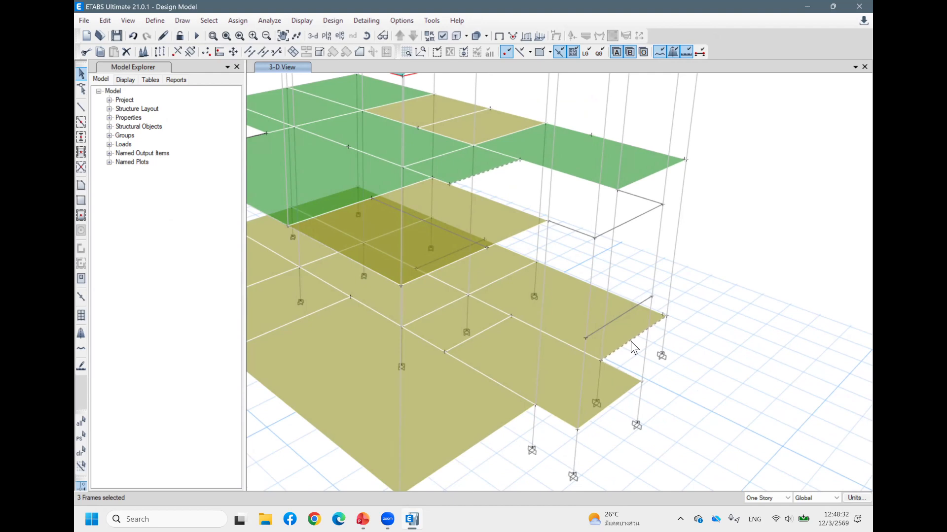
# Assign an 840 kgf/m uniform gravity load in the Dead pattern to the two selected floor beams, replacing existing loads
pyautogui.keyDown('shift'); pyautogui.moveTo(719, 341); pyautogui.dragTo(536, 385, button='middle'); pyautogui.keyUp('shift')
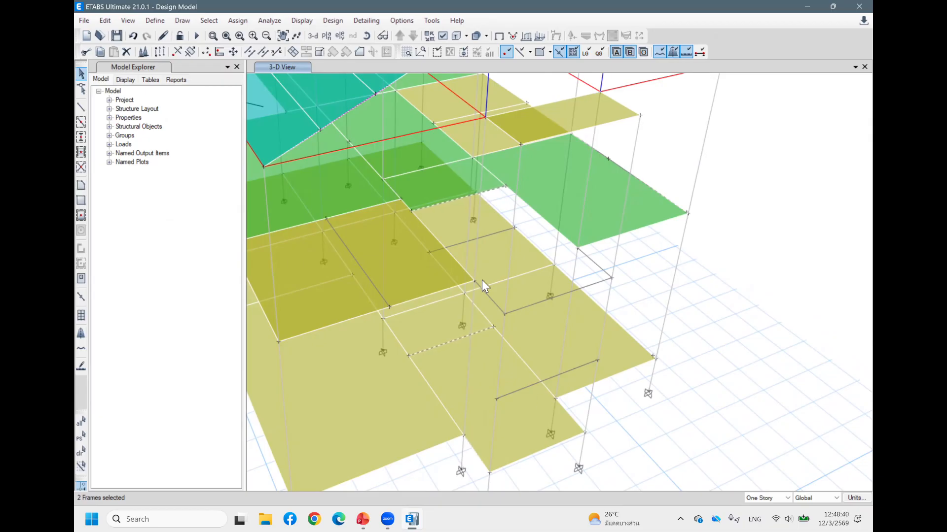
pyautogui.keyDown('shift'); pyautogui.moveTo(487, 234); pyautogui.dragTo(606, 351, button='middle'); pyautogui.keyUp('shift')
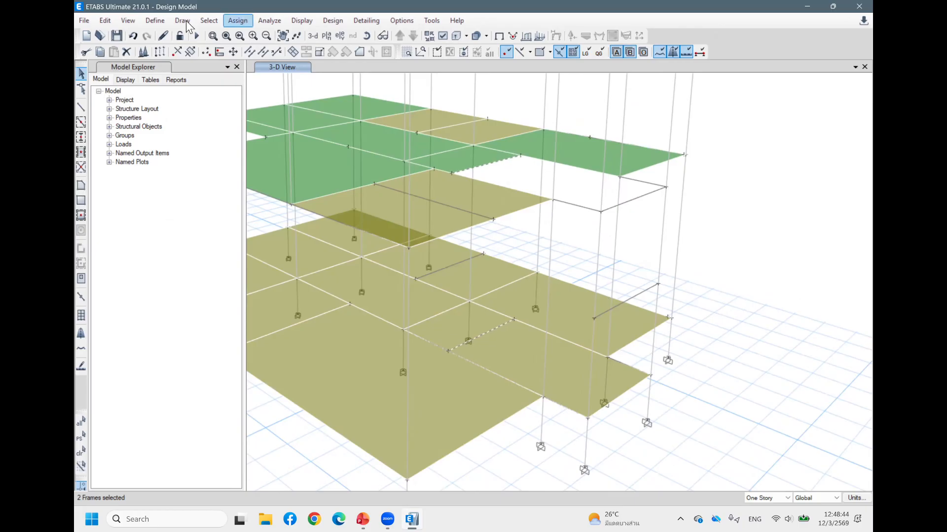
pyautogui.click(230, 21)
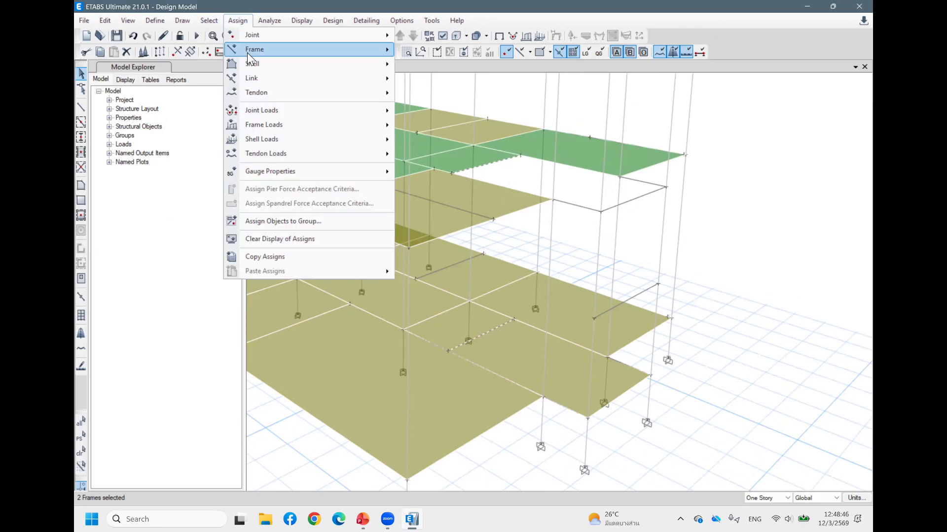
pyautogui.moveTo(277, 132)
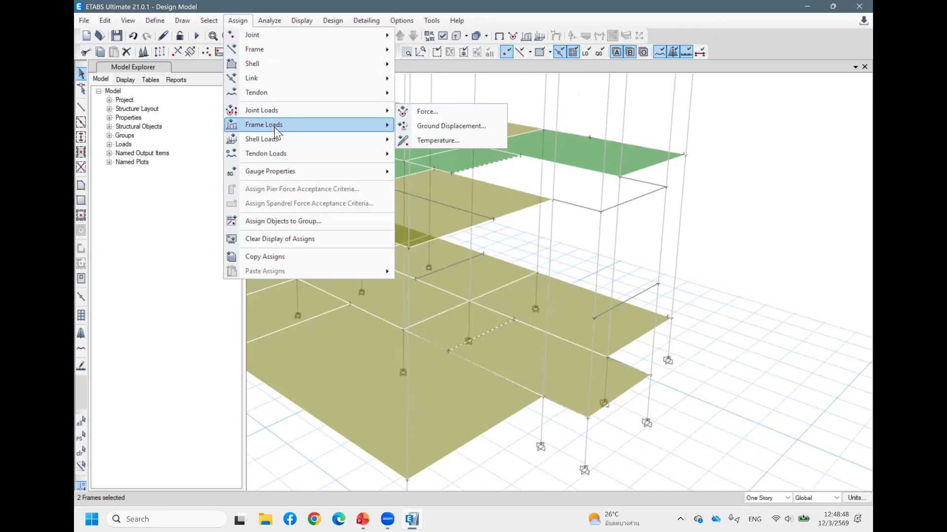
pyautogui.click(424, 140)
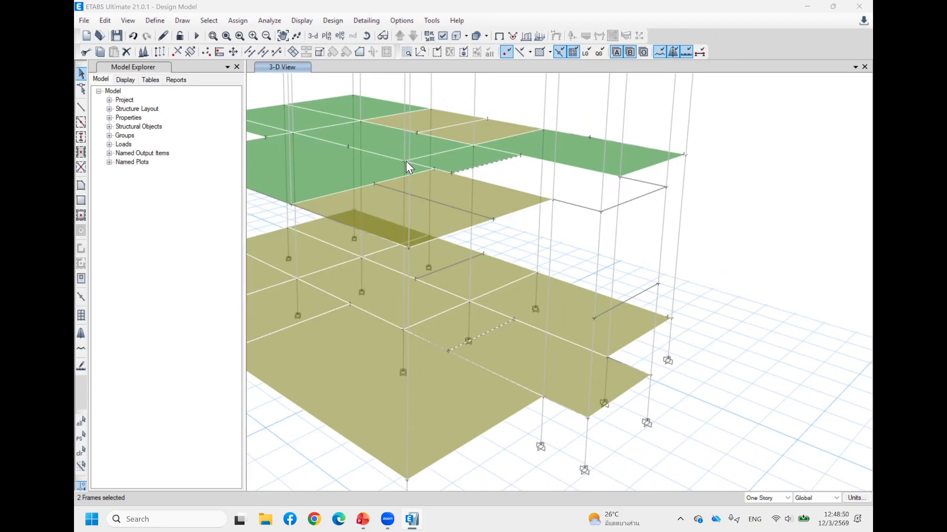
pyautogui.doubleClick(130, 330)
pyautogui.write('840')
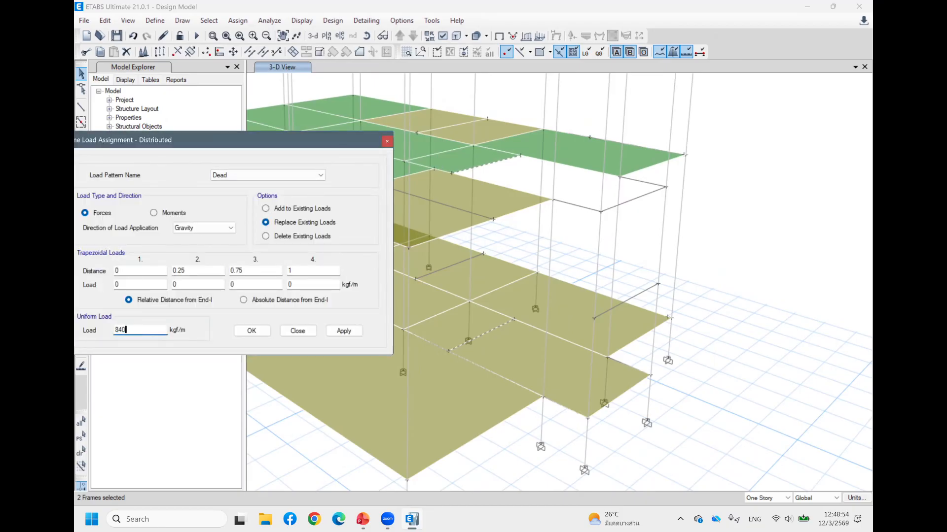
pyautogui.click(345, 332)
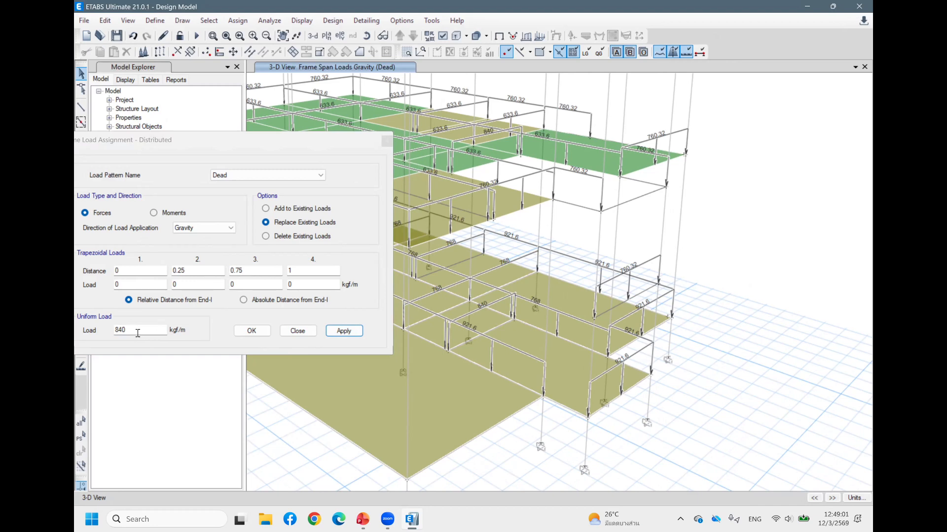
# Reselect the same two floor beams and replace their uniform Dead load with 350 kgf/m in the gravity direction
pyautogui.click(82, 437)
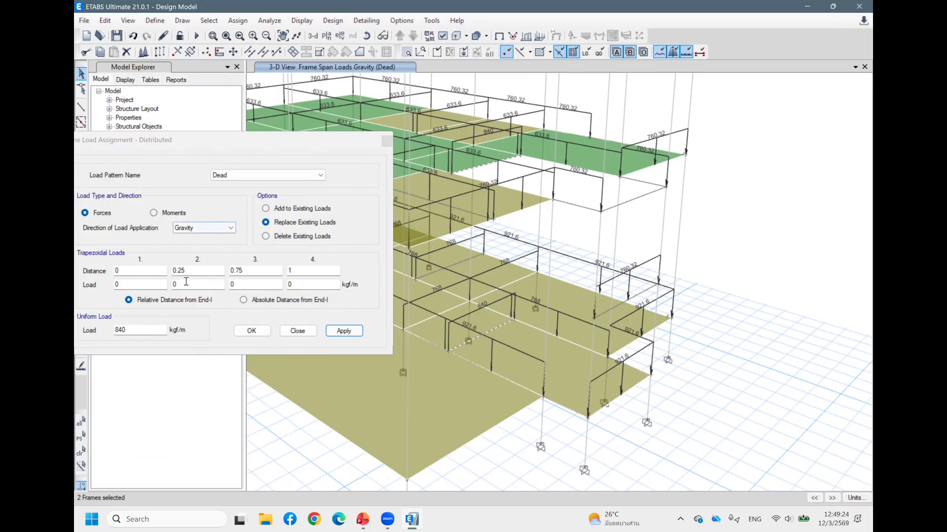
pyautogui.doubleClick(126, 330)
pyautogui.write('350')
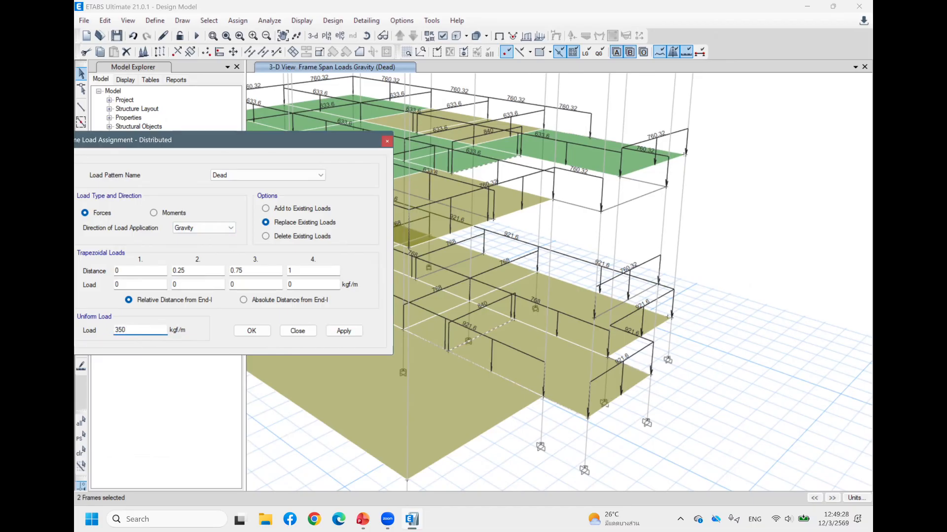
pyautogui.click(348, 329)
pyautogui.click(298, 331)
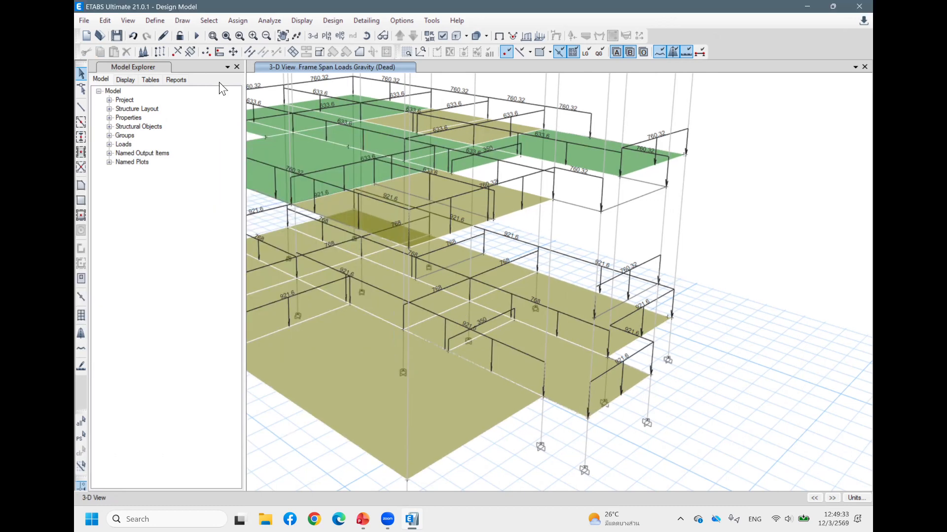
# Run the analysis again and bring the whole building into view with its Dead load displacement contours
pyautogui.click(196, 35)
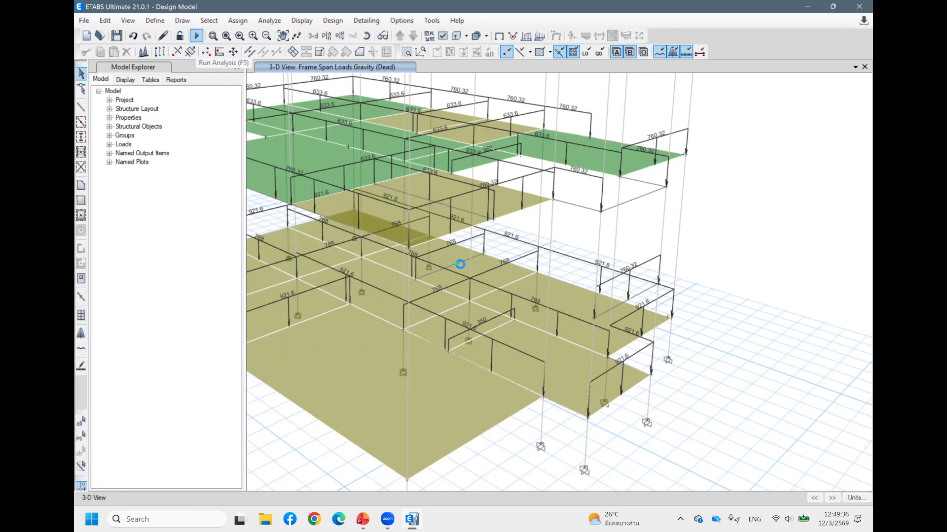
pyautogui.click(340, 258)
pyautogui.click(510, 258)
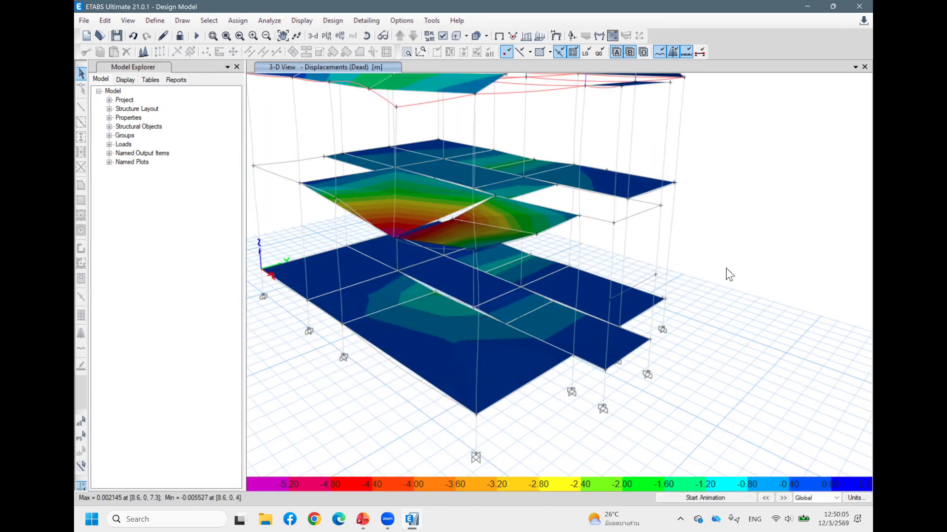
pyautogui.scroll(-2, 729, 256)
pyautogui.keyDown('shift'); pyautogui.moveTo(765, 223); pyautogui.dragTo(560, 198, button='middle'); pyautogui.keyUp('shift')
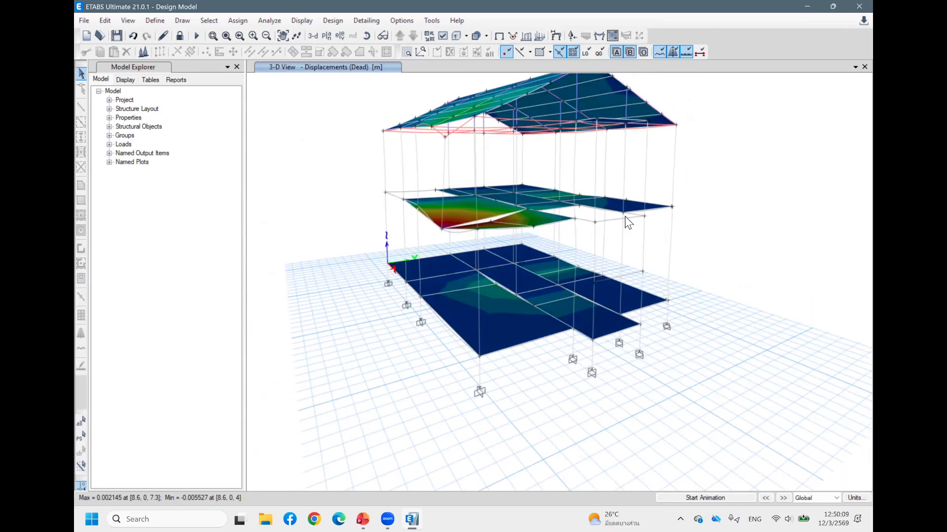
# Turn on object edges, extruded frames and extruded shells in the 3D view
pyautogui.click(442, 36)
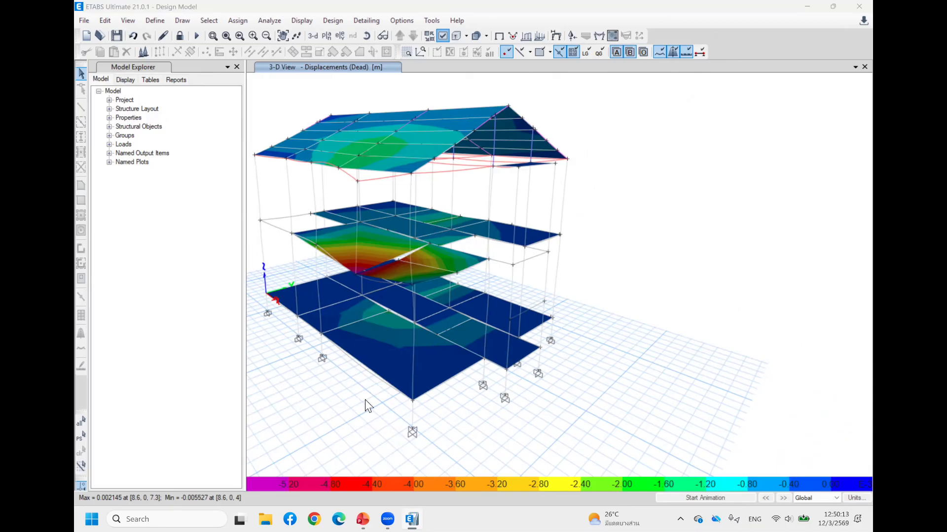
pyautogui.click(259, 203)
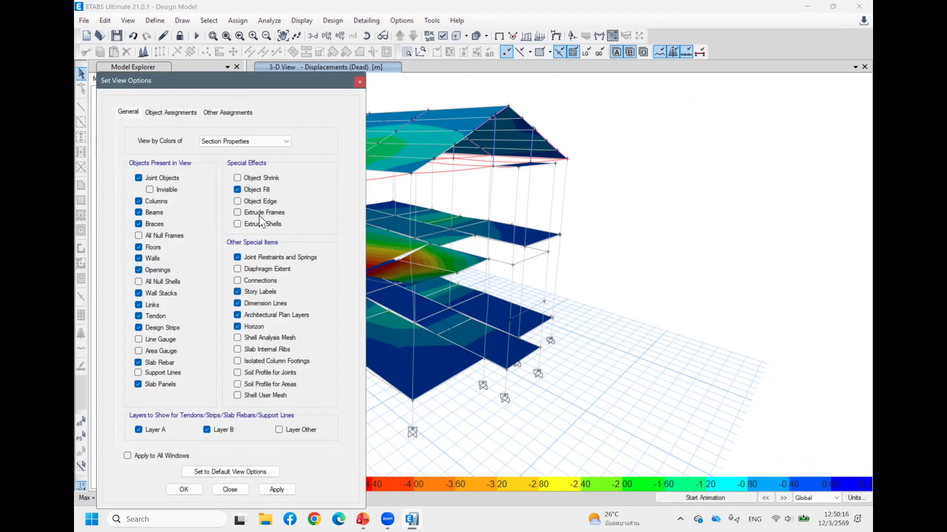
pyautogui.click(262, 202)
pyautogui.click(261, 213)
pyautogui.click(262, 225)
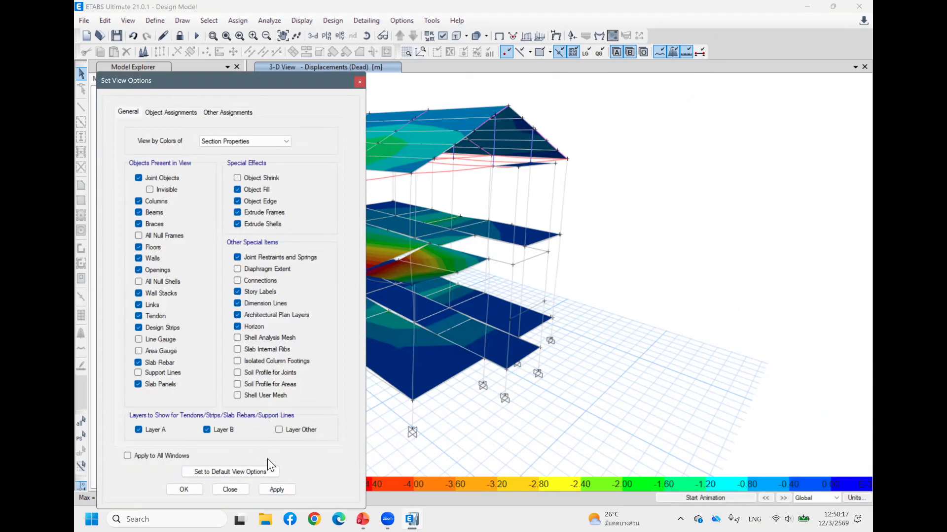
pyautogui.click(277, 490)
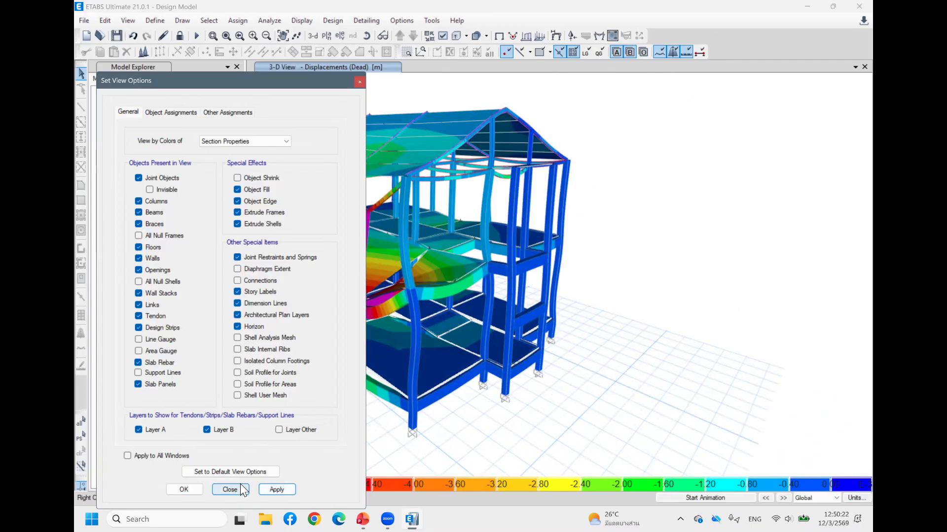
pyautogui.click(239, 488)
# Examine the Dead load deformation of the sagging beams, floor and roof from the front and corner of the building
pyautogui.keyDown('shift'); pyautogui.moveTo(689, 271); pyautogui.dragTo(548, 310, button='middle'); pyautogui.keyUp('shift')
pyautogui.keyDown('shift'); pyautogui.moveTo(627, 279); pyautogui.dragTo(637, 273, button='middle'); pyautogui.keyUp('shift')
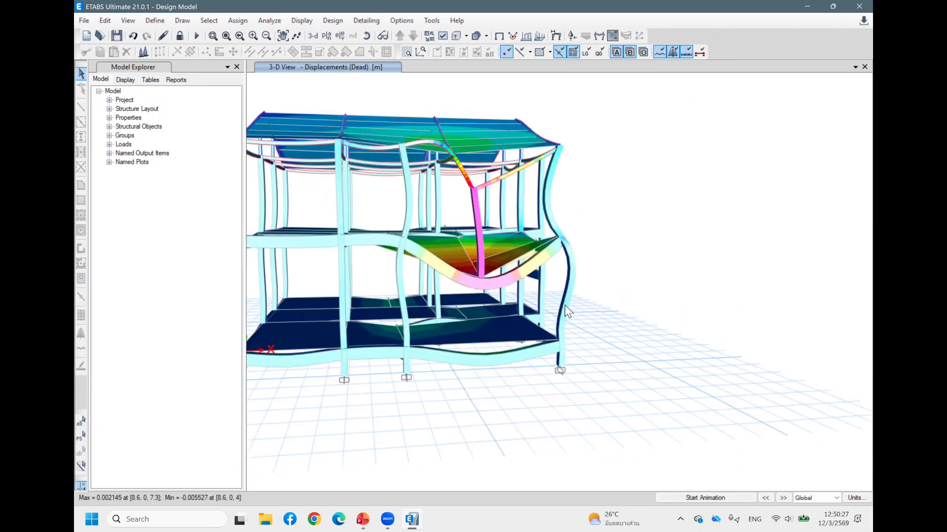
pyautogui.keyDown('shift'); pyautogui.moveTo(561, 306); pyautogui.dragTo(404, 217, button='middle'); pyautogui.keyUp('shift')
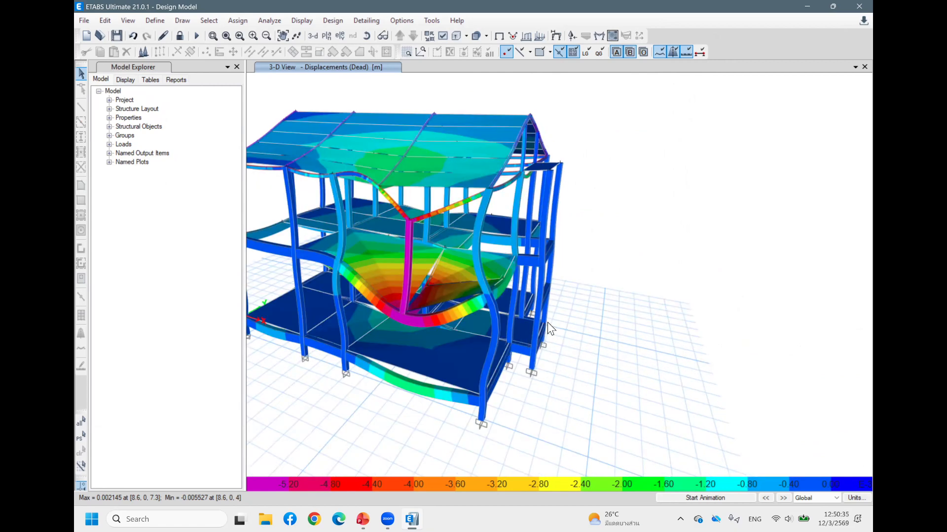
# Open the member force diagram settings and add a second 3D view beside the building's displacement view
pyautogui.press('F8')
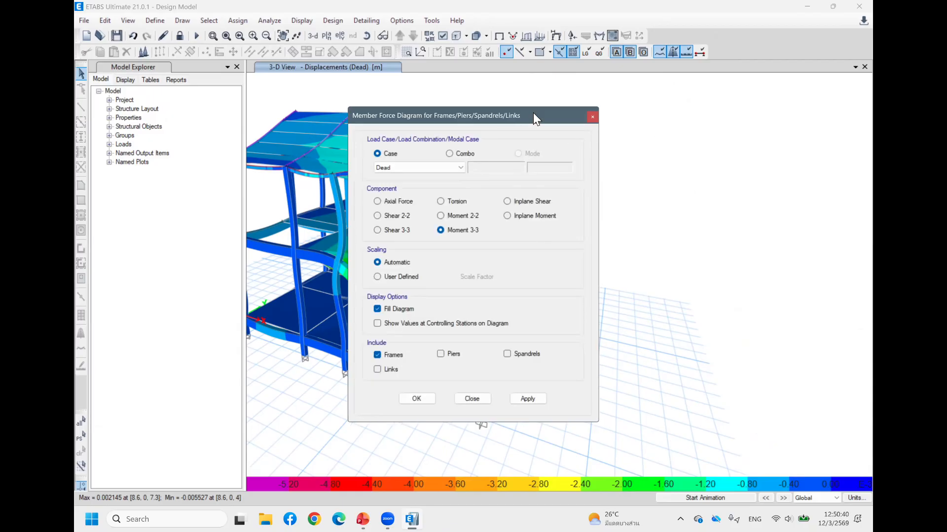
pyautogui.moveTo(508, 117); pyautogui.dragTo(250, 126)
pyautogui.moveTo(508, 127); pyautogui.dragTo(587, 111, button='middle')
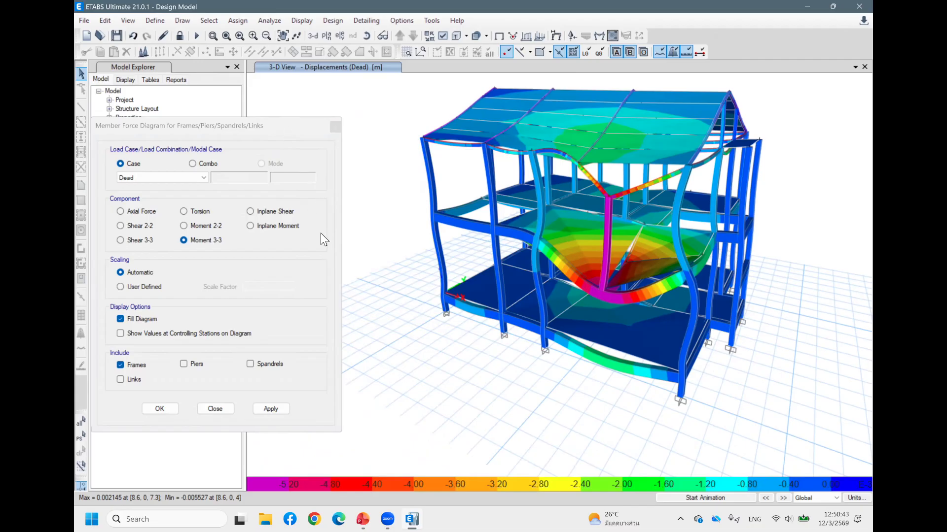
pyautogui.moveTo(311, 127); pyautogui.dragTo(326, 112)
pyautogui.click(780, 137)
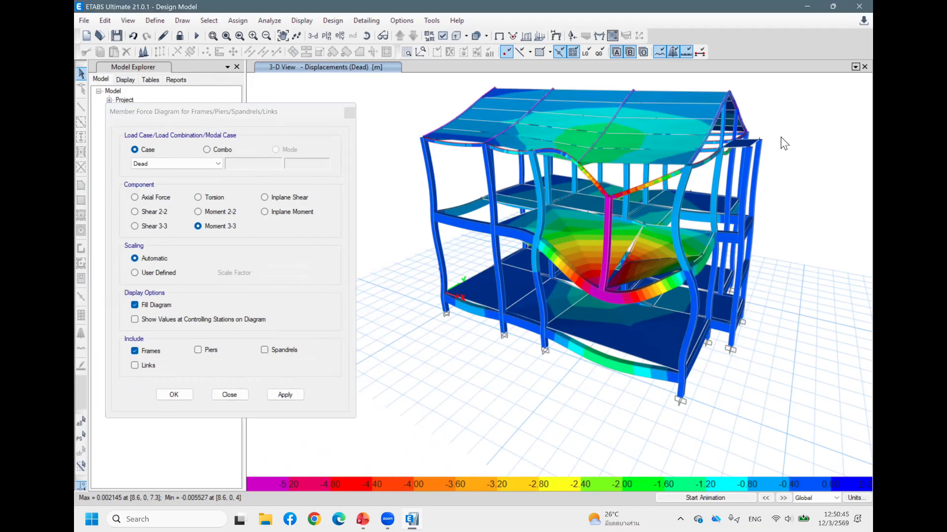
pyautogui.click(856, 66)
pyautogui.click(831, 91)
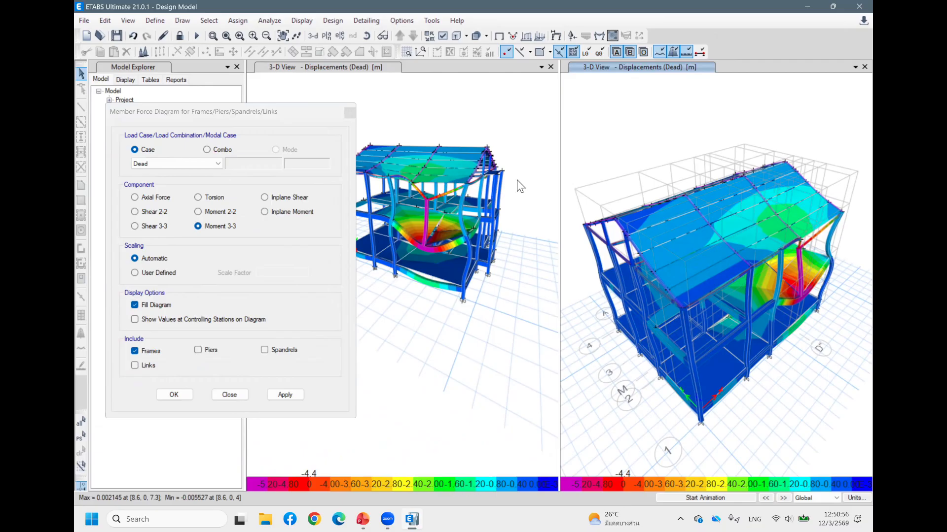
# Switch the original view window to the elevation on grid line A, clear of the force diagram settings
pyautogui.click(524, 195)
pyautogui.rightClick(477, 102)
pyautogui.press('Escape')
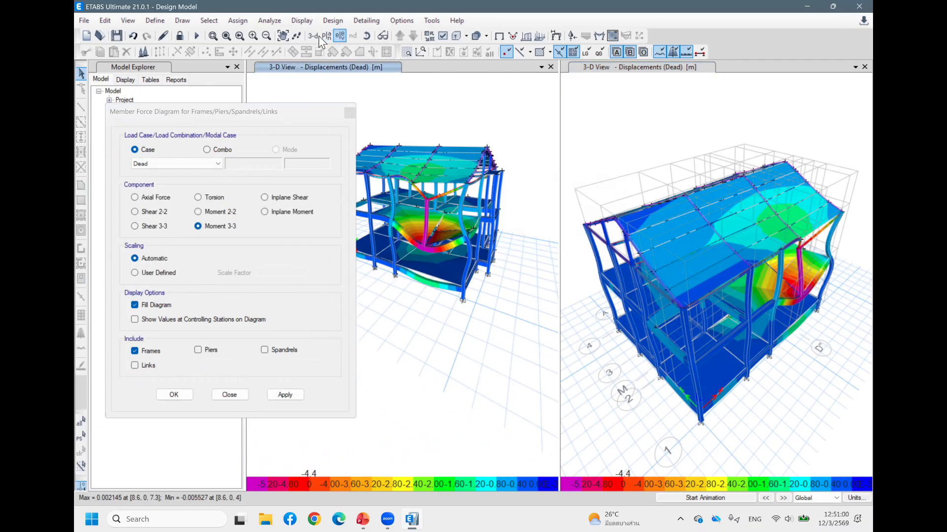
pyautogui.click(336, 37)
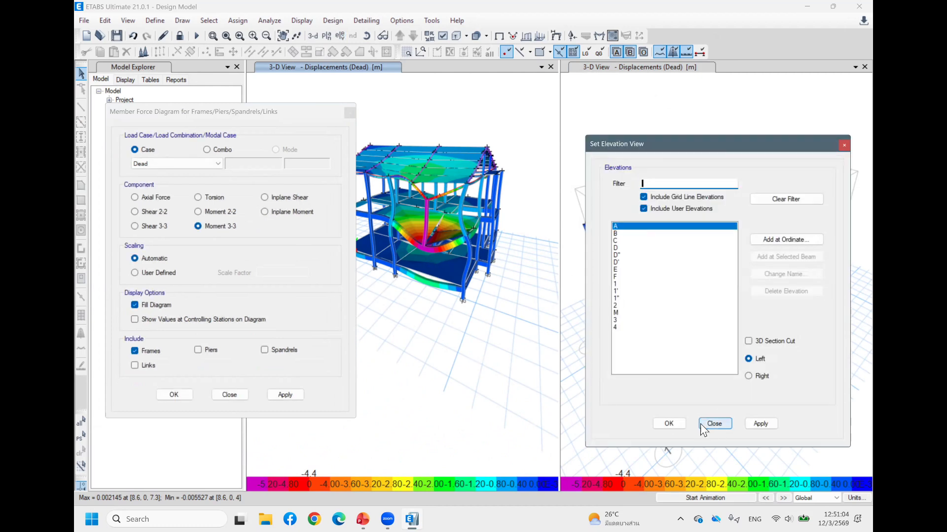
pyautogui.click(663, 427)
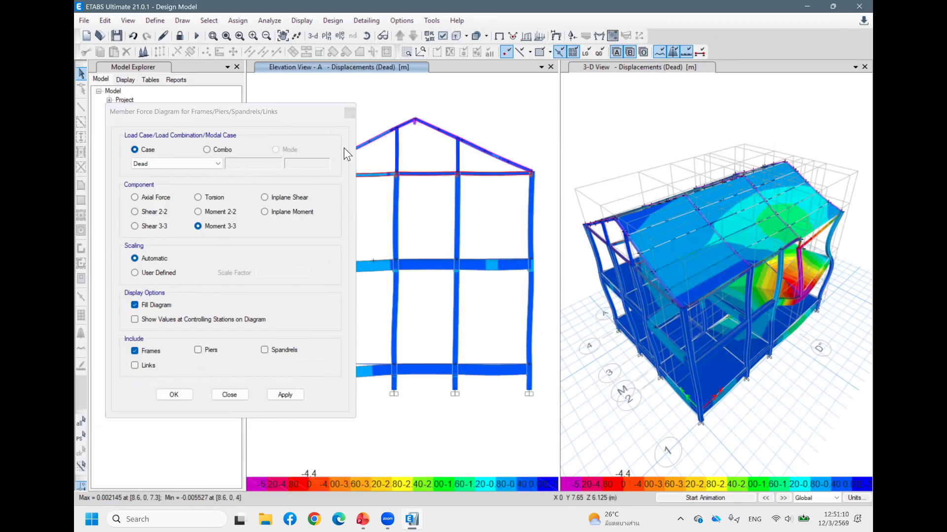
pyautogui.moveTo(247, 115); pyautogui.dragTo(168, 99)
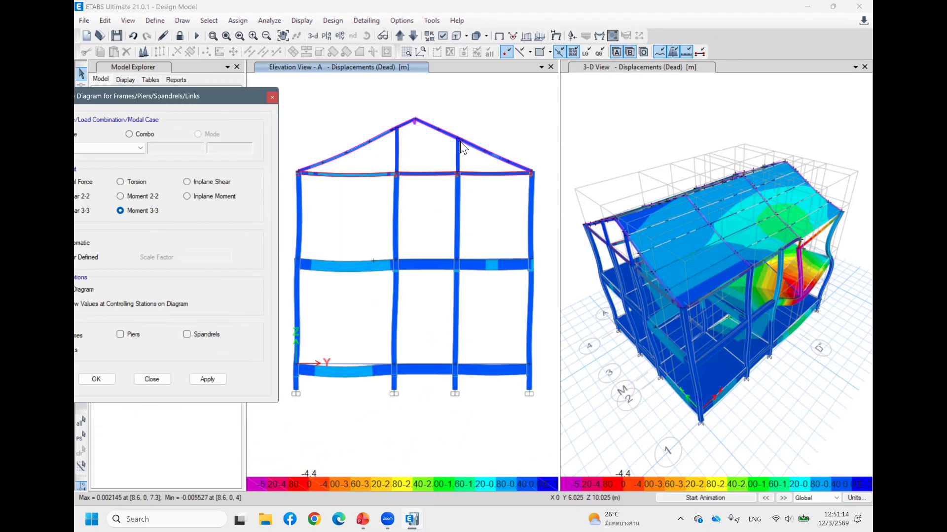
pyautogui.click(338, 37)
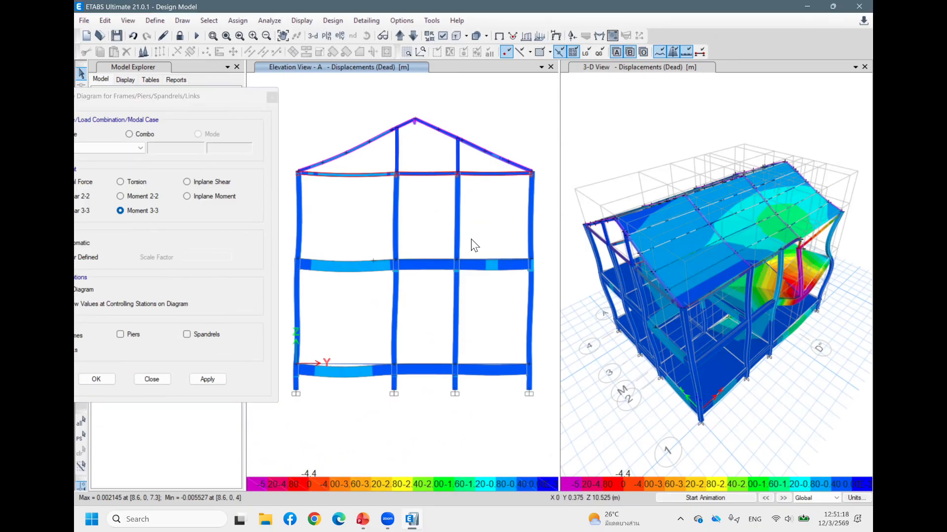
# Turn off extruded frames in elevation A and display its Moment 3-3 diagram for the Dead load case
pyautogui.click(441, 36)
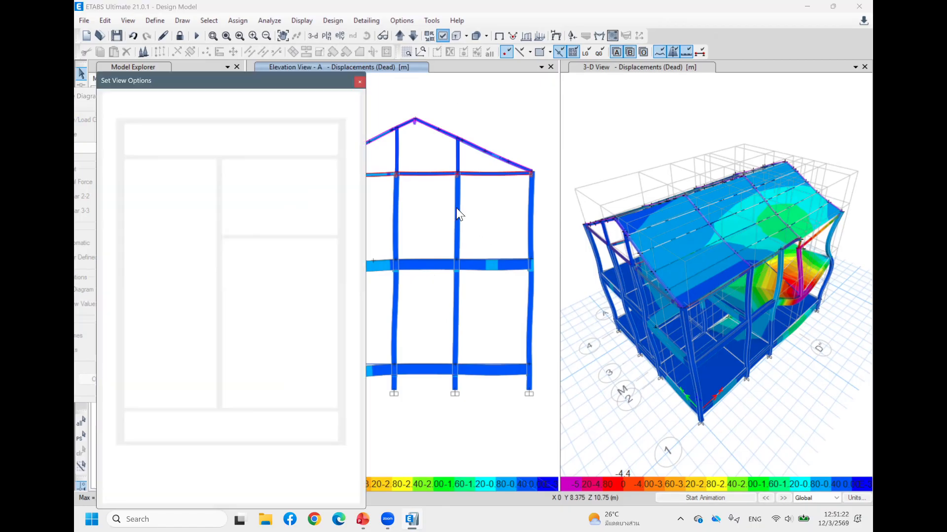
pyautogui.click(267, 213)
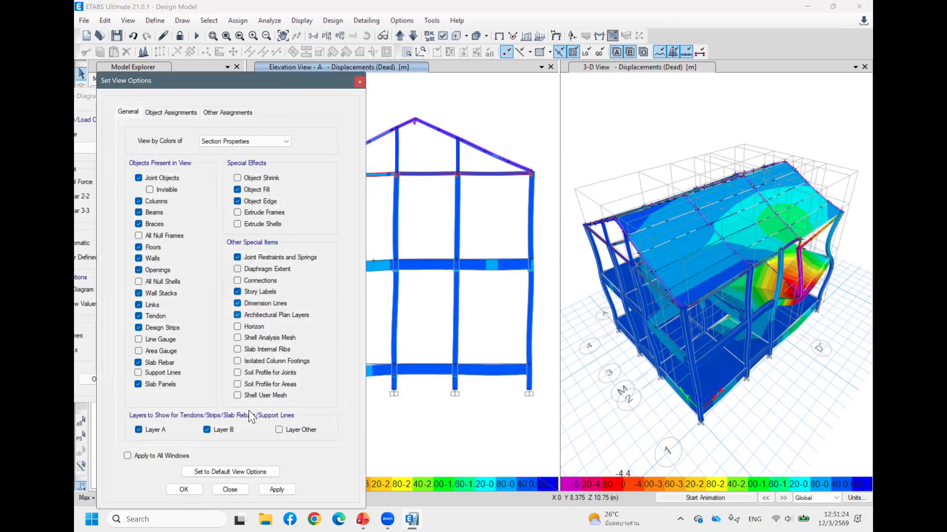
pyautogui.click(277, 488)
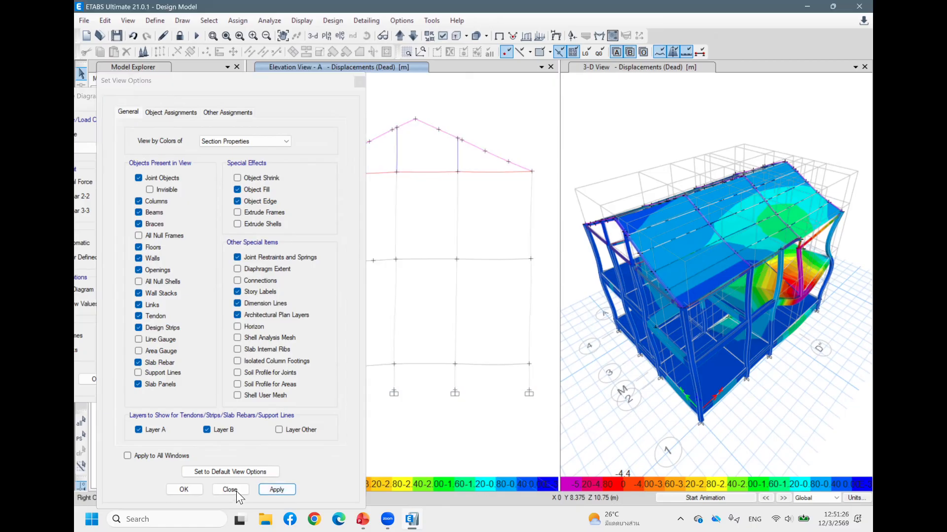
pyautogui.click(237, 491)
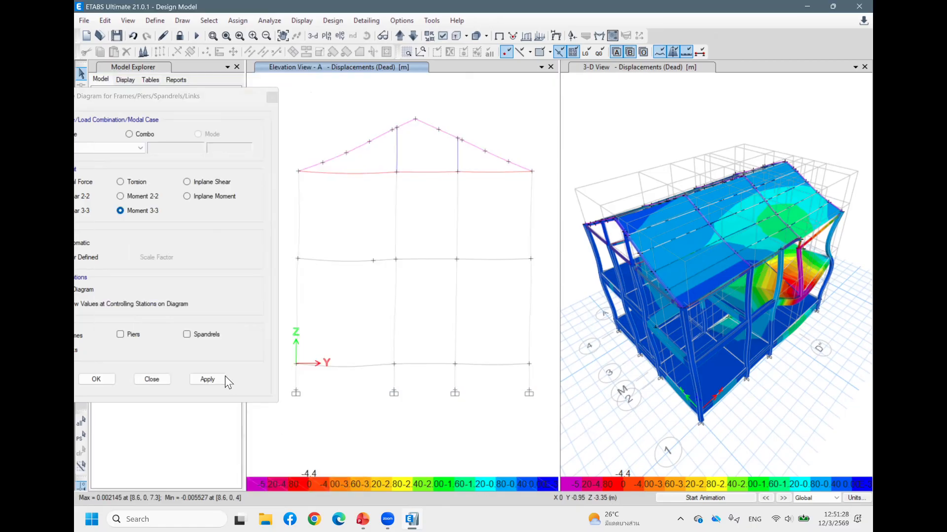
pyautogui.click(209, 380)
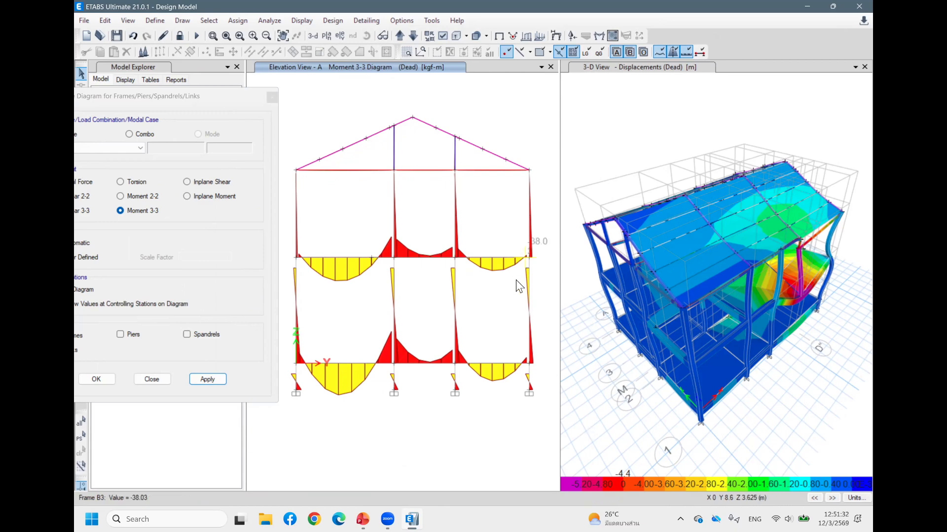
# Turn off extruded frames and shells in the 3D view and display its Dead load Moment 3-3 diagram
pyautogui.keyDown('shift'); pyautogui.moveTo(744, 148); pyautogui.dragTo(507, 123, button='middle'); pyautogui.keyUp('shift')
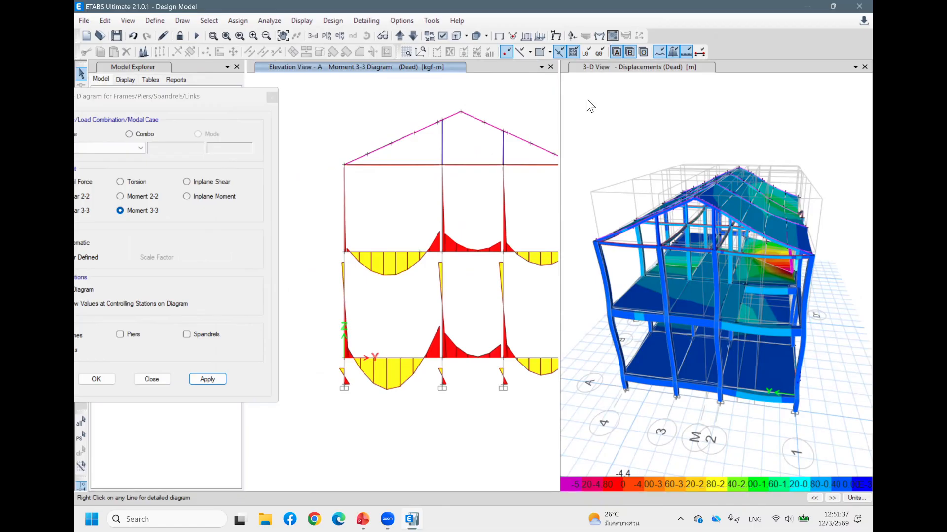
pyautogui.click(443, 35)
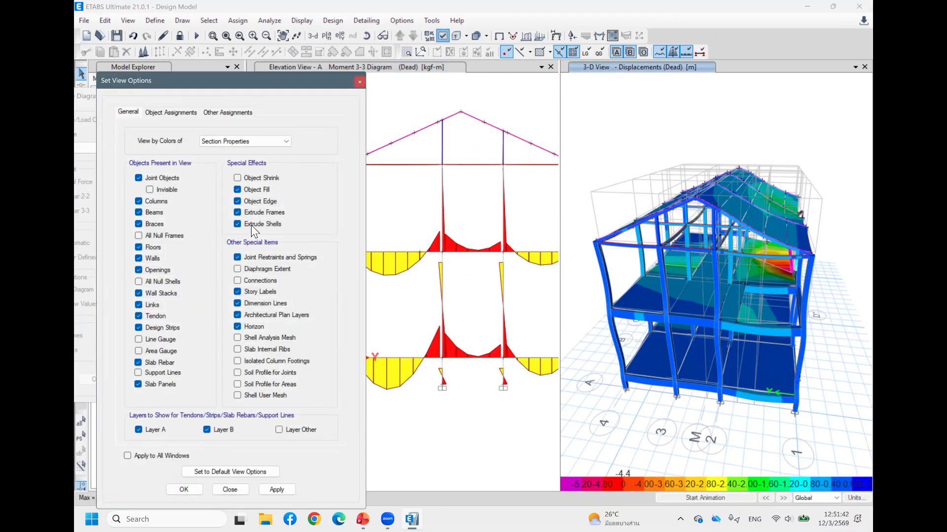
pyautogui.click(276, 490)
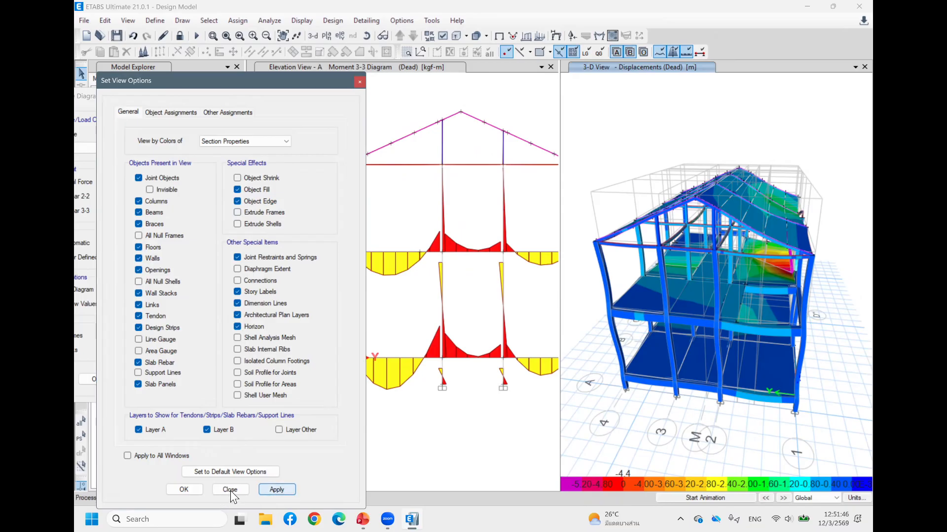
pyautogui.click(230, 490)
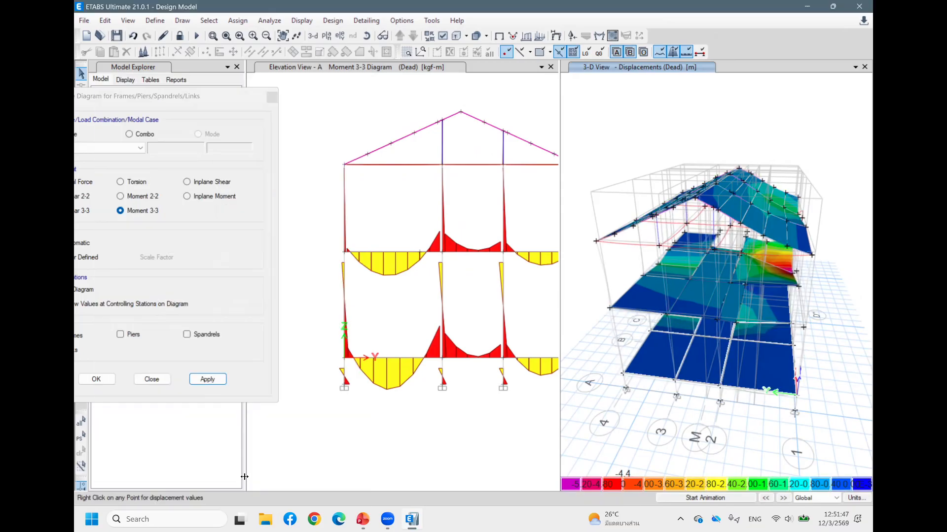
pyautogui.click(218, 379)
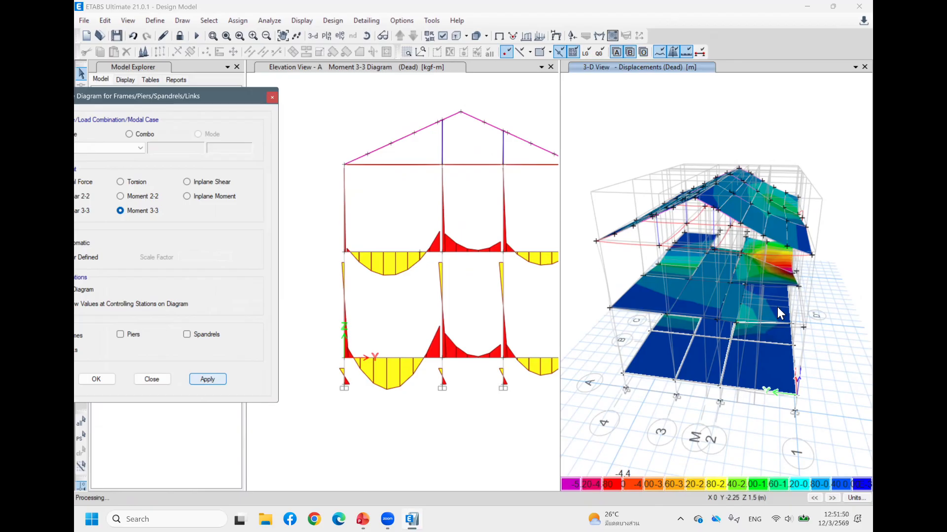
pyautogui.click(826, 301)
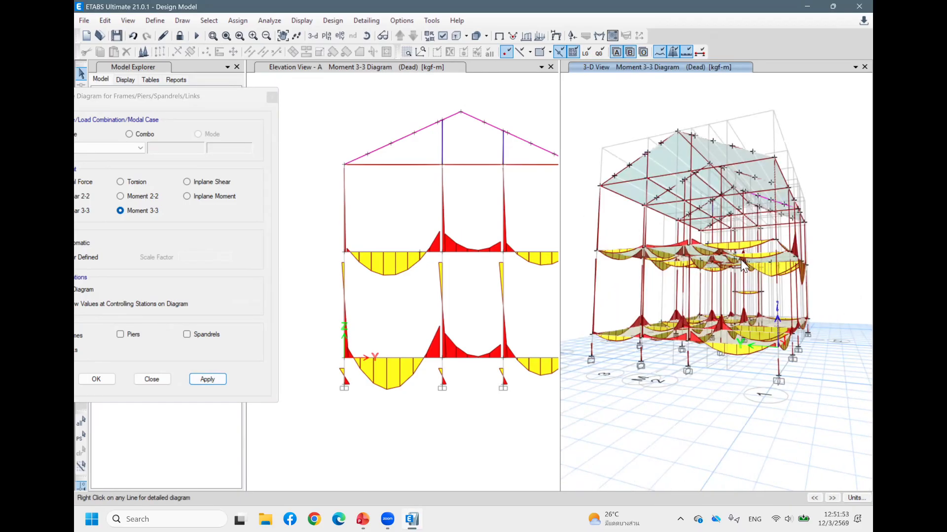
# Inspect the detailed Dead load shear and moment diagrams of rooftop brace D2 in the 3D view
pyautogui.keyDown('shift'); pyautogui.moveTo(742, 260); pyautogui.dragTo(663, 274, button='middle'); pyautogui.keyUp('shift')
pyautogui.keyDown('shift'); pyautogui.moveTo(729, 247); pyautogui.dragTo(696, 250, button='middle'); pyautogui.keyUp('shift')
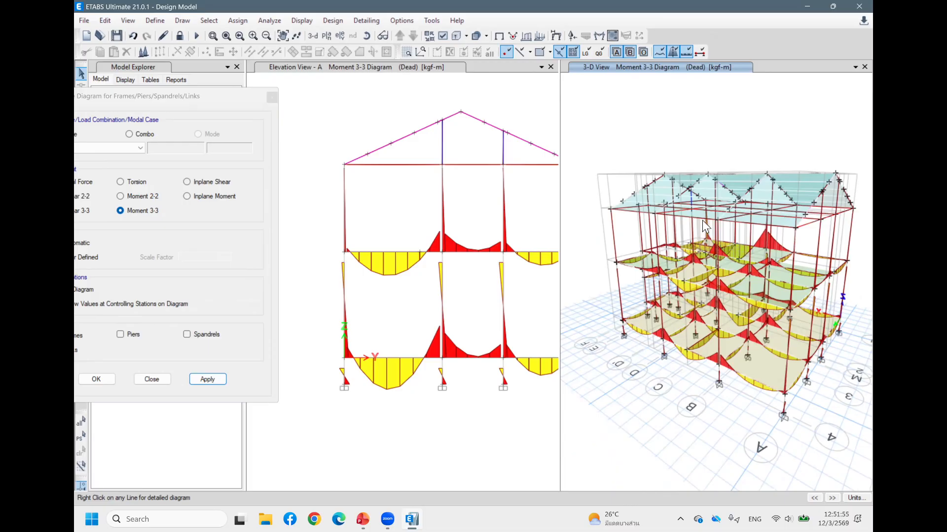
pyautogui.keyDown('shift'); pyautogui.moveTo(699, 194); pyautogui.dragTo(718, 198, button='middle'); pyautogui.keyUp('shift')
pyautogui.scroll(2, 701, 202)
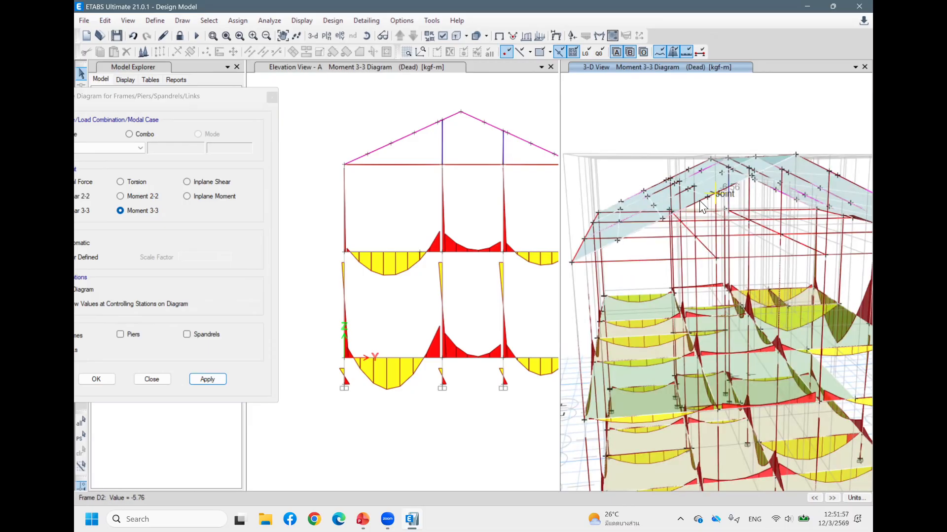
pyautogui.rightClick(700, 201)
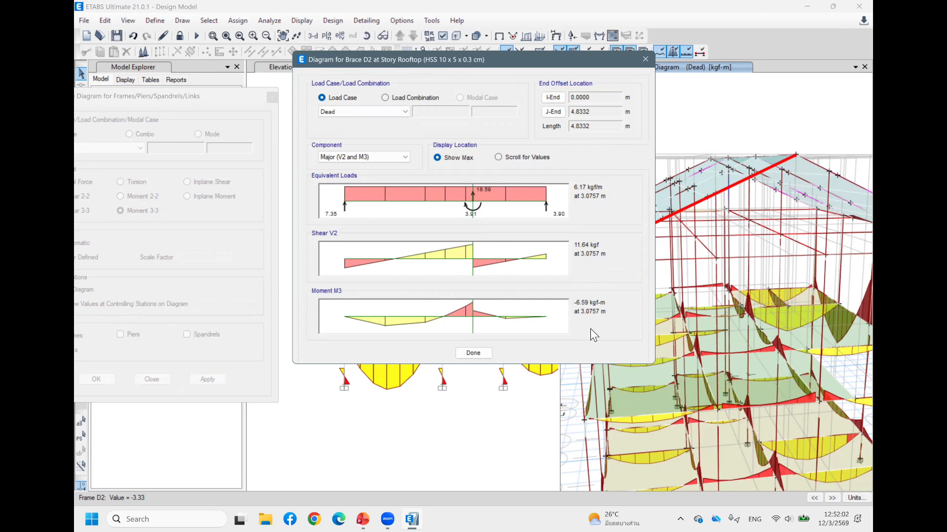
pyautogui.click(653, 61)
# Examine the Dead load Moment 3-3 diagrams of the beams and columns from several sides of the building, closing the force diagram settings
pyautogui.moveTo(744, 318); pyautogui.dragTo(708, 272, button='middle')
pyautogui.scroll(-3, 793, 318)
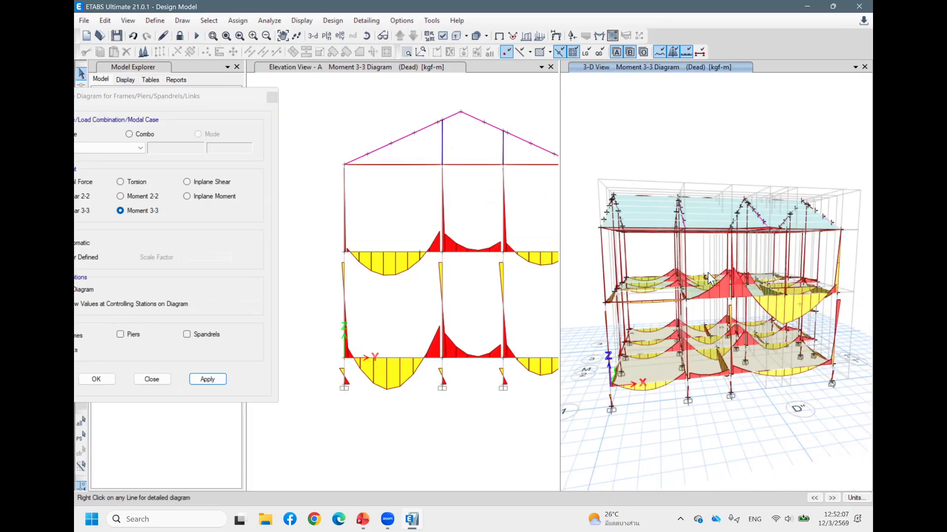
pyautogui.keyDown('shift'); pyautogui.moveTo(657, 295); pyautogui.dragTo(779, 313, button='middle'); pyautogui.keyUp('shift')
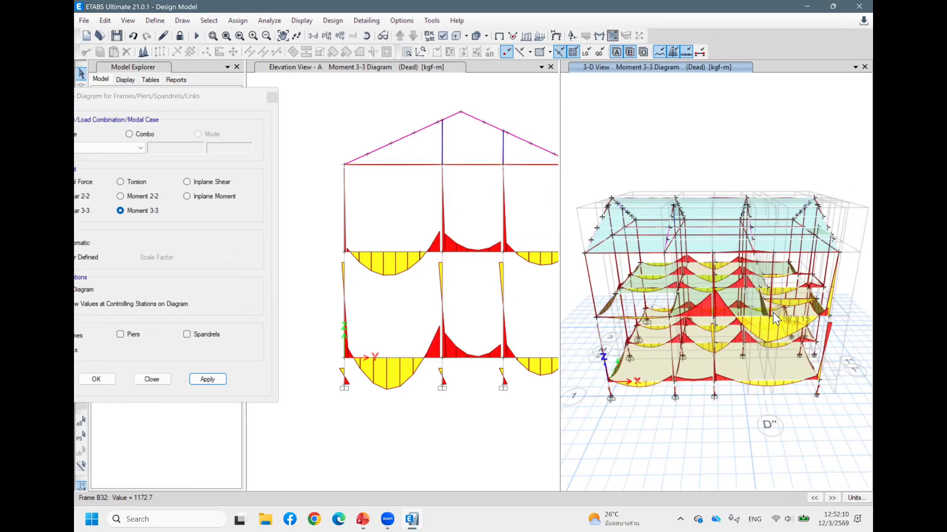
pyautogui.scroll(3, 773, 312)
pyautogui.moveTo(504, 219); pyautogui.dragTo(474, 210, button='middle')
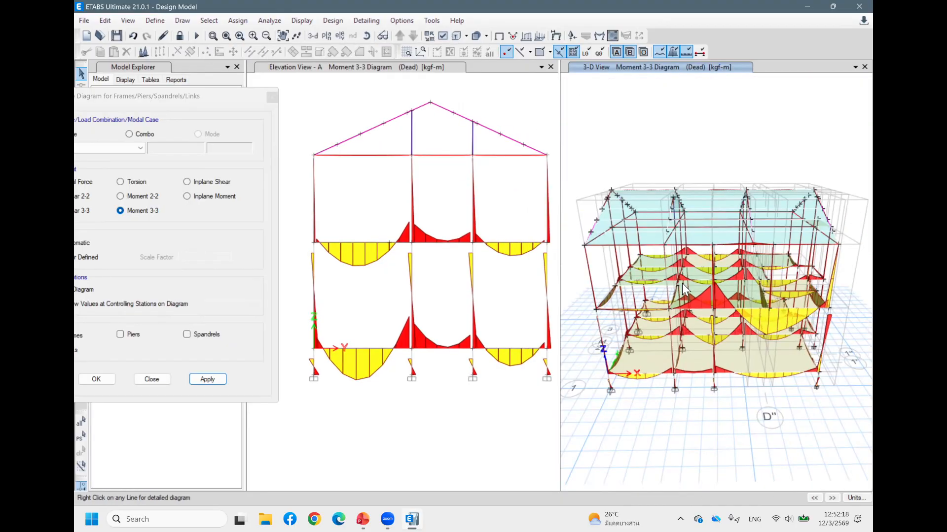
pyautogui.keyDown('shift'); pyautogui.moveTo(703, 374); pyautogui.dragTo(596, 338, button='middle'); pyautogui.keyUp('shift')
pyautogui.keyDown('shift'); pyautogui.moveTo(723, 381); pyautogui.dragTo(637, 260, button='middle'); pyautogui.keyUp('shift')
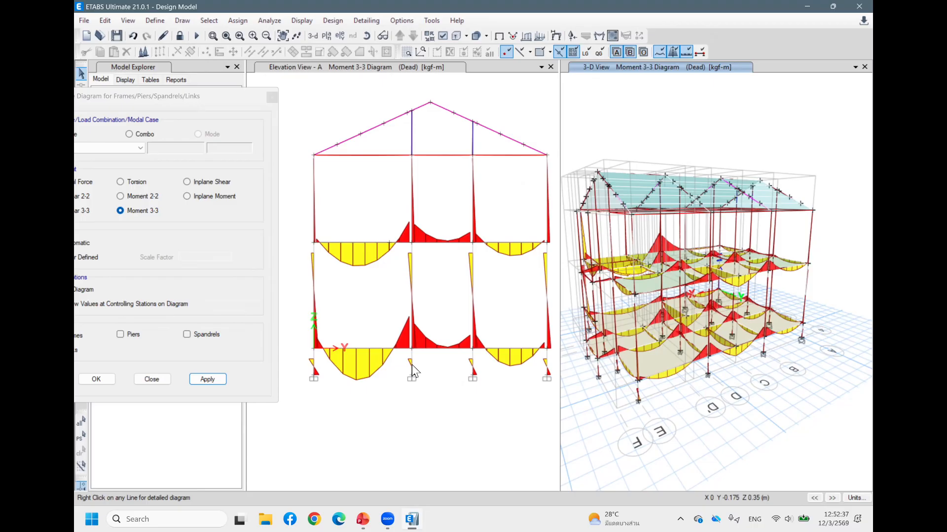
pyautogui.click(272, 97)
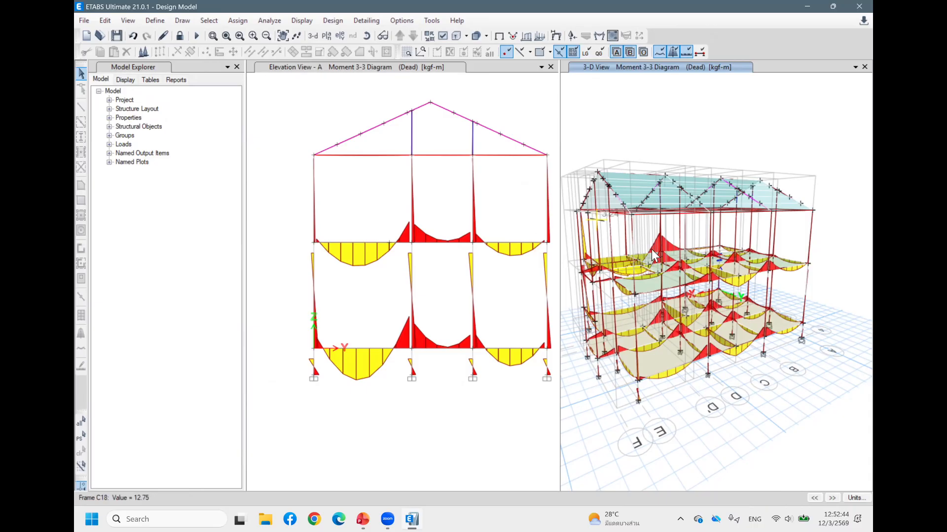
pyautogui.scroll(2, 685, 247)
pyautogui.scroll(-2, 740, 306)
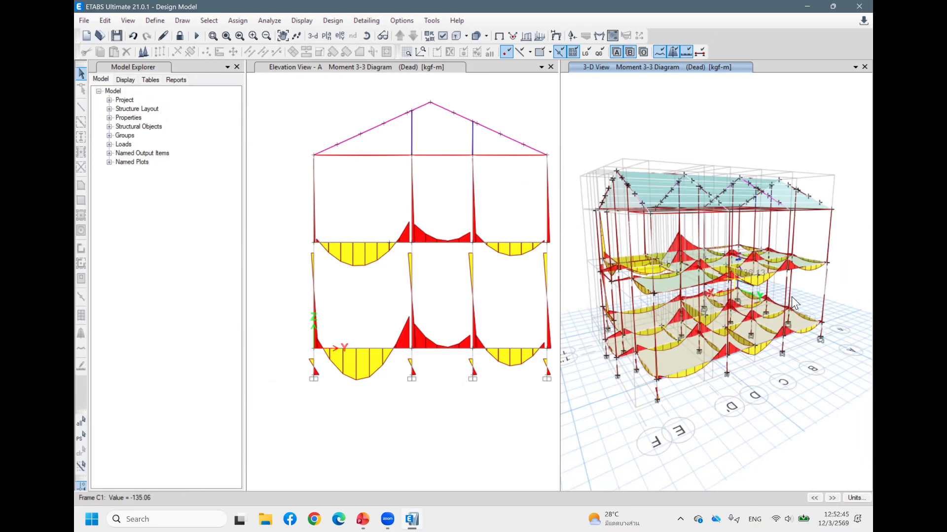
pyautogui.keyDown('shift'); pyautogui.moveTo(795, 301); pyautogui.dragTo(791, 282, button='middle'); pyautogui.keyUp('shift')
pyautogui.keyDown('shift'); pyautogui.moveTo(745, 335); pyautogui.dragTo(750, 321, button='middle'); pyautogui.keyUp('shift')
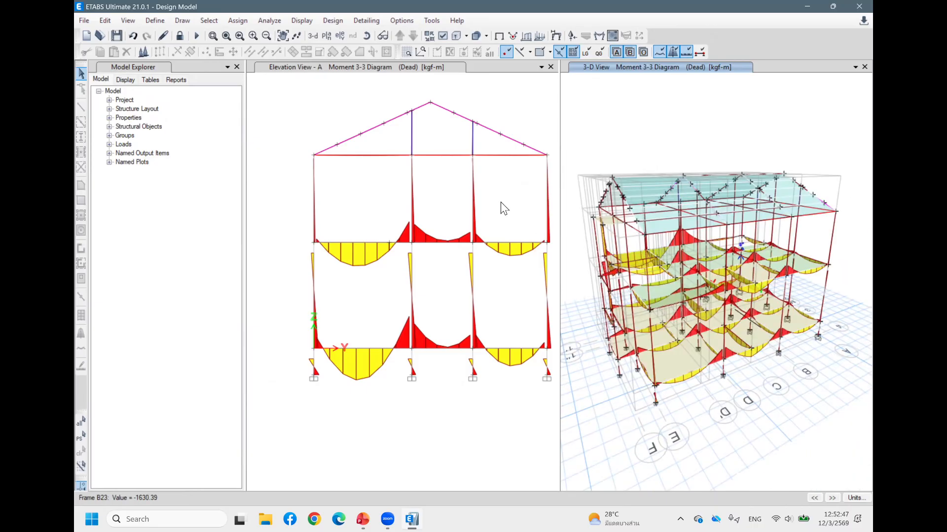
pyautogui.click(242, 39)
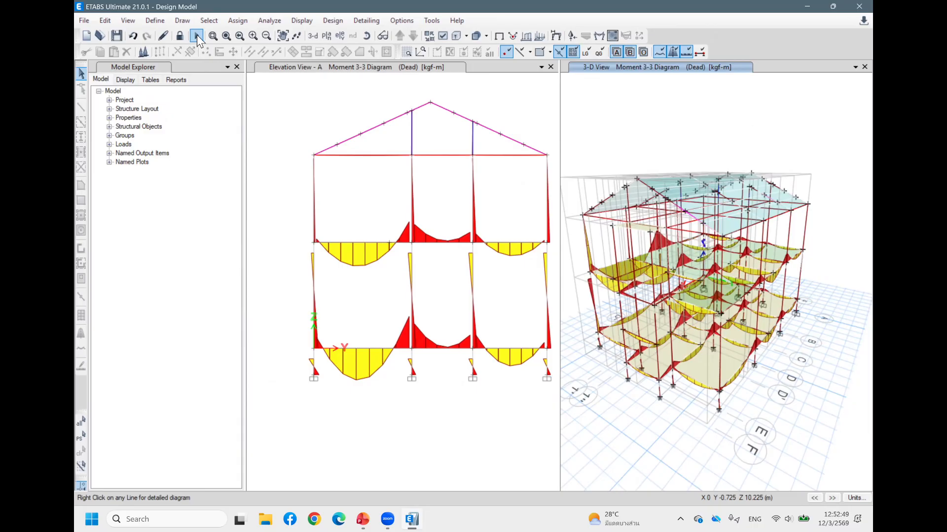
# Unlock the model and select every object of the building in the 3D view
pyautogui.click(180, 36)
pyautogui.click(485, 301)
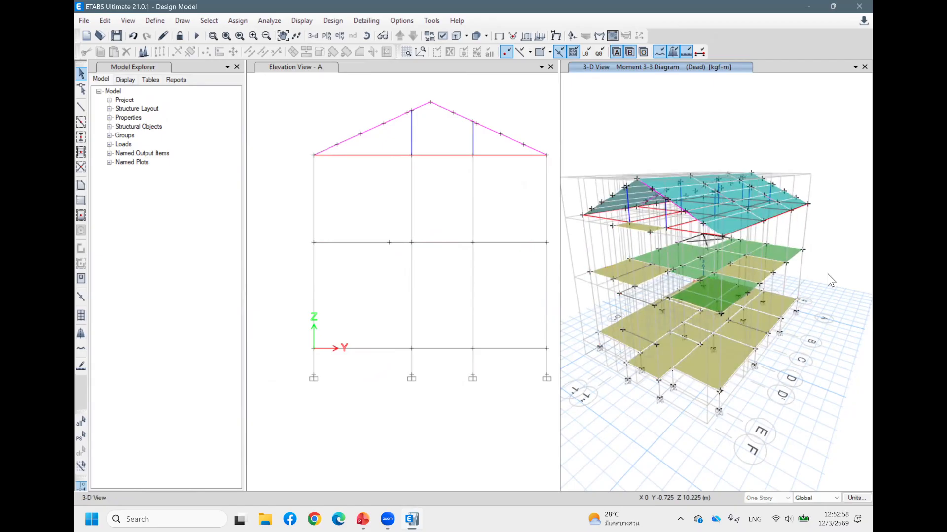
pyautogui.scroll(-10, 825, 275)
pyautogui.moveTo(850, 325); pyautogui.dragTo(722, 229)
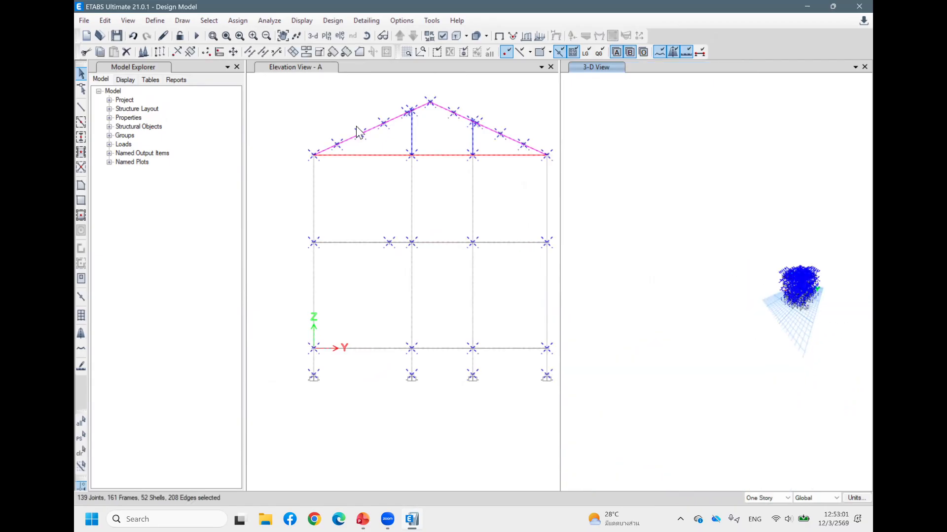
# Assign end length offsets of 0 m at End-I and End-J with rigid-zone factor 0 and Auto self weight to the selected frames
pyautogui.click(231, 20)
pyautogui.moveTo(261, 48)
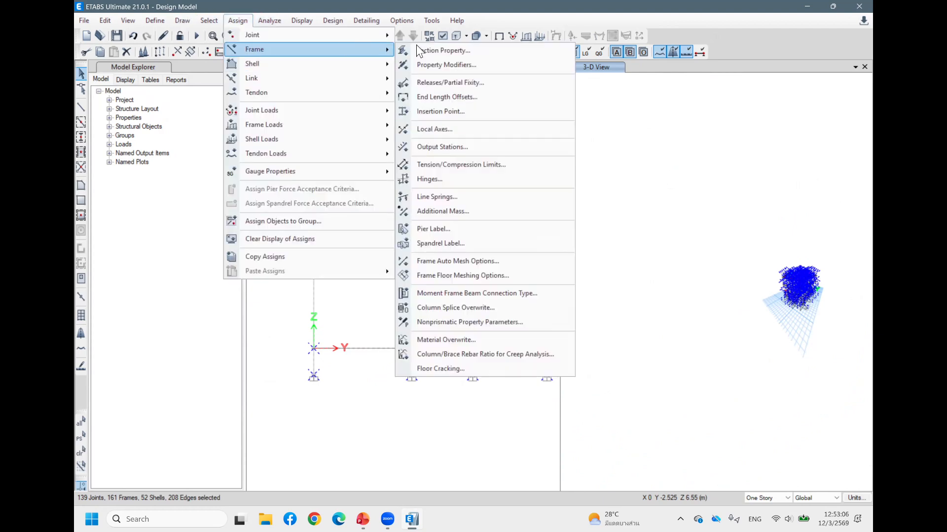
pyautogui.click(445, 99)
pyautogui.click(417, 214)
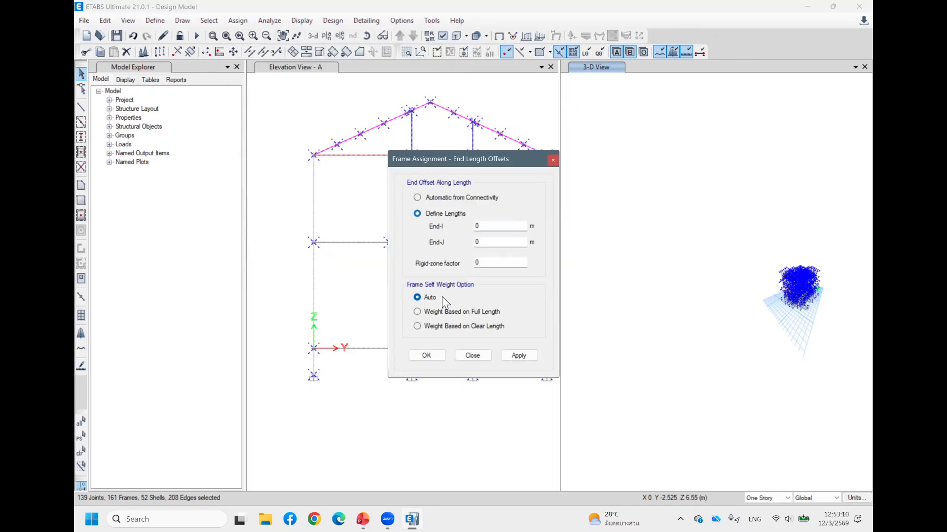
pyautogui.click(508, 355)
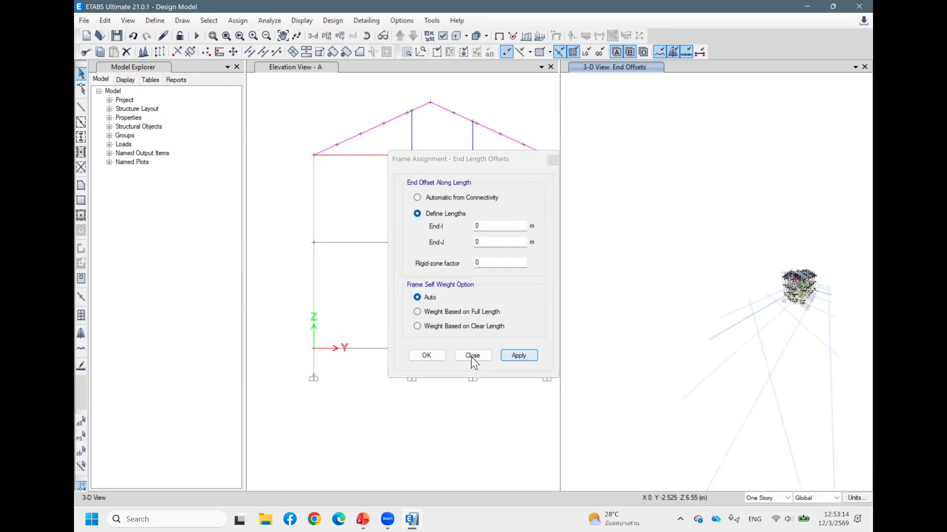
pyautogui.click(472, 356)
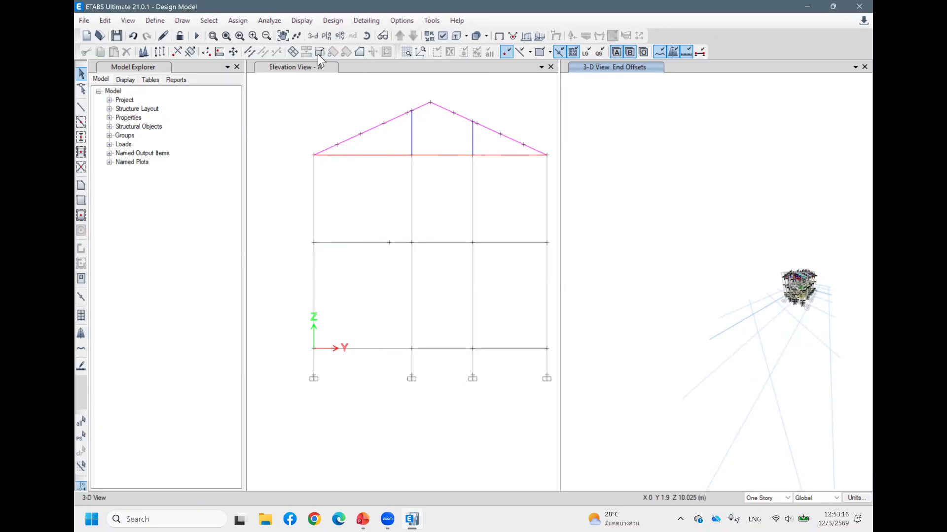
pyautogui.moveTo(551, 233); pyautogui.dragTo(534, 230, button='middle')
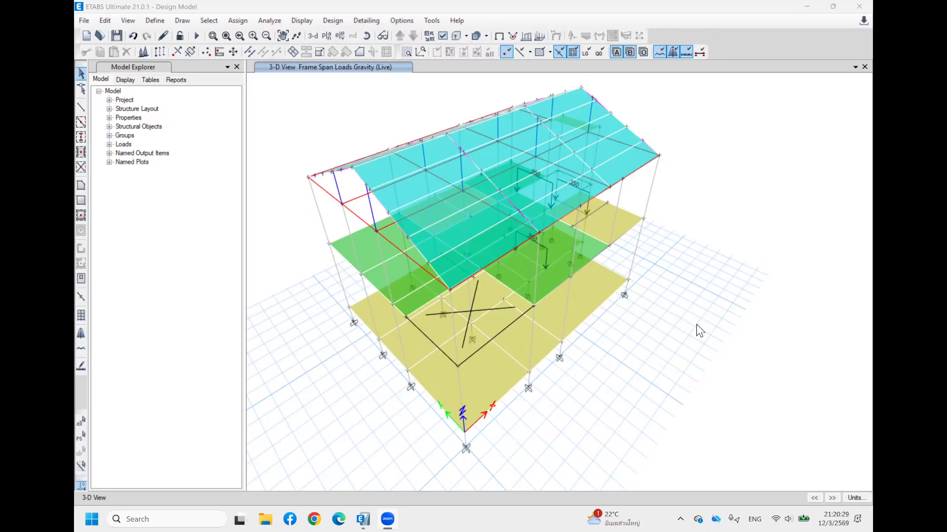
# Run the analysis of the building, saving the model file as Design Model.EDB on the Desktop
pyautogui.keyDown('shift'); pyautogui.moveTo(687, 336); pyautogui.dragTo(549, 270, button='middle'); pyautogui.keyUp('shift')
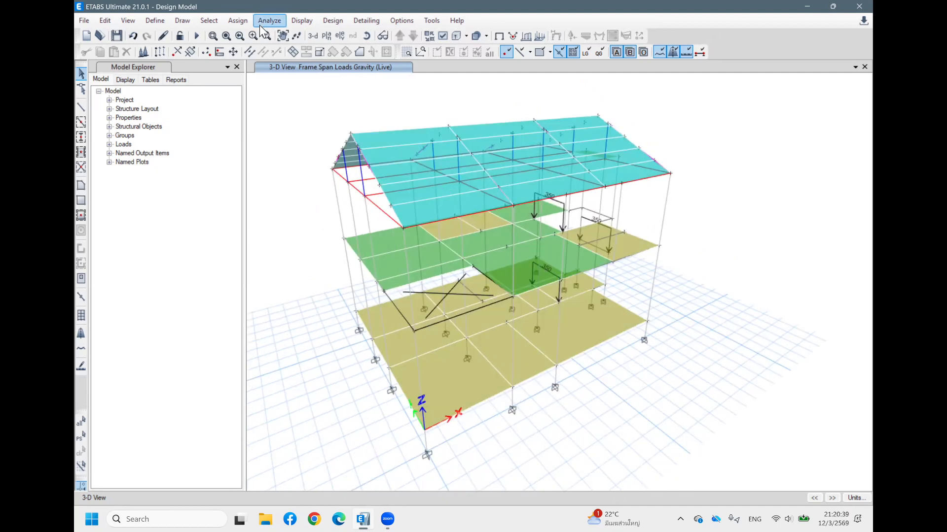
pyautogui.click(196, 37)
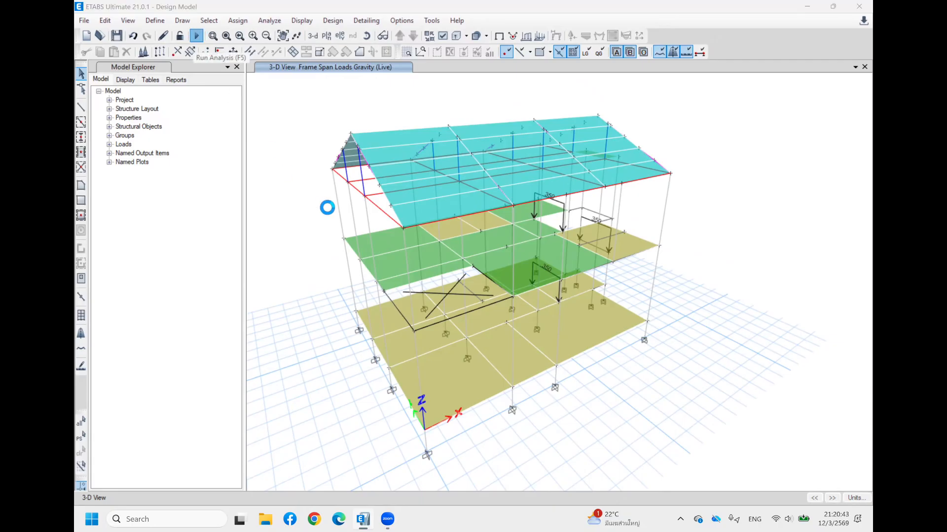
pyautogui.click(340, 257)
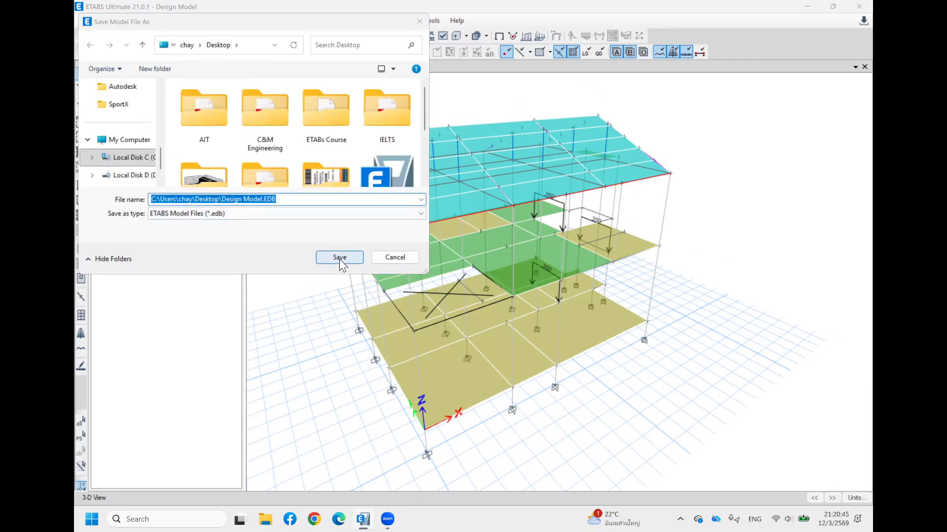
pyautogui.click(504, 262)
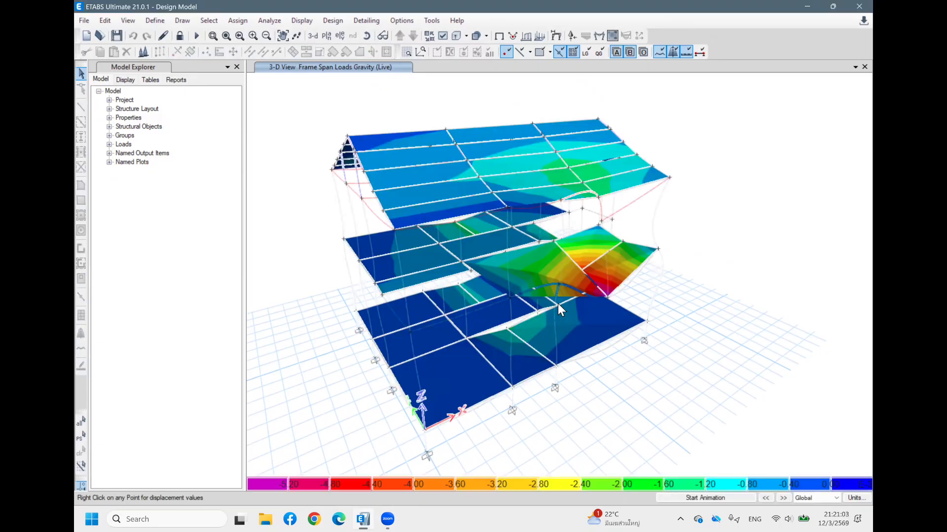
# Examine the Dead load deformed shape and displacement contours of the floors and roof from several sides of the building
pyautogui.keyDown('shift'); pyautogui.moveTo(633, 349); pyautogui.dragTo(637, 265, button='middle'); pyautogui.keyUp('shift')
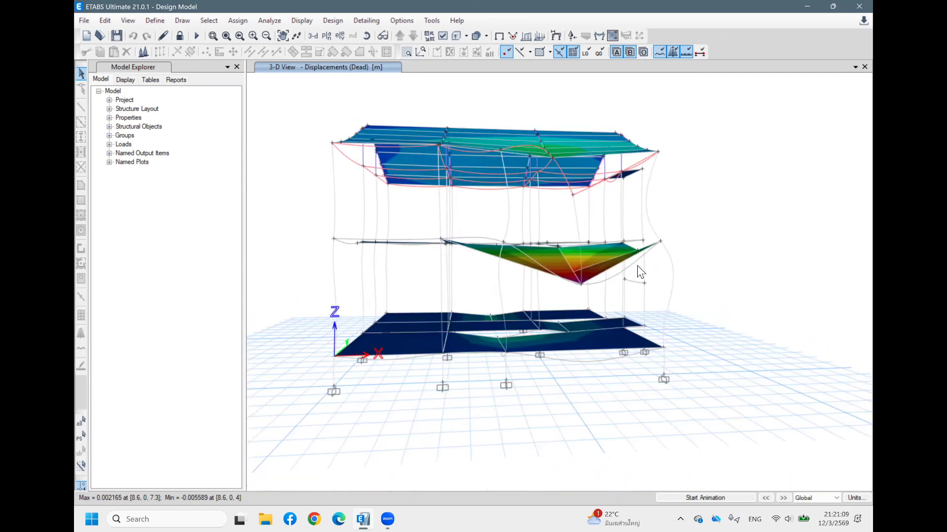
pyautogui.keyDown('shift'); pyautogui.moveTo(642, 301); pyautogui.dragTo(593, 260, button='middle'); pyautogui.keyUp('shift')
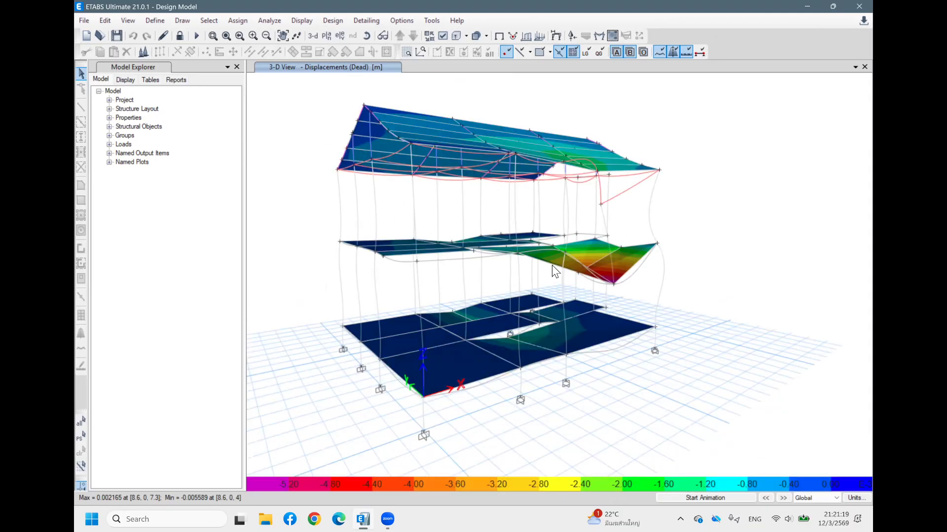
pyautogui.keyDown('shift'); pyautogui.moveTo(567, 300); pyautogui.dragTo(543, 251, button='middle'); pyautogui.keyUp('shift')
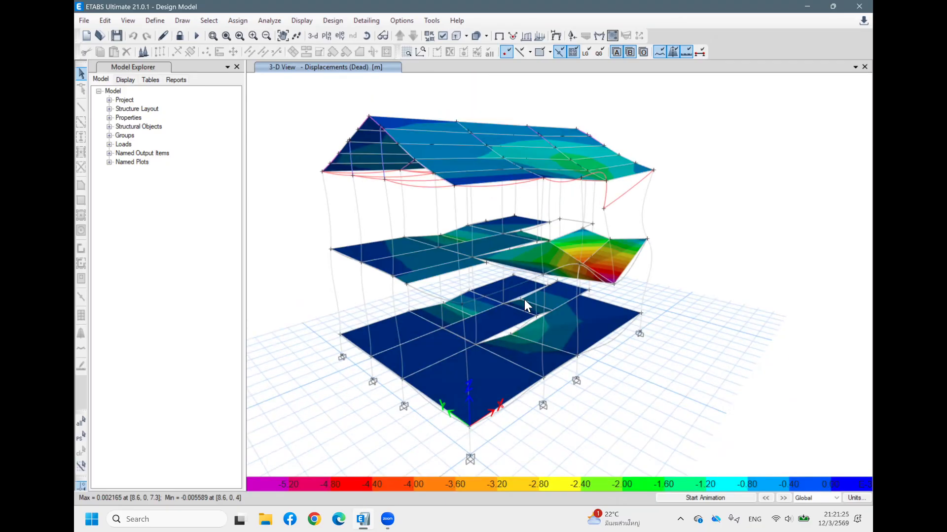
pyautogui.keyDown('shift'); pyautogui.moveTo(574, 299); pyautogui.dragTo(570, 273, button='middle'); pyautogui.keyUp('shift')
pyautogui.keyDown('shift'); pyautogui.moveTo(537, 232); pyautogui.dragTo(549, 313, button='middle'); pyautogui.keyUp('shift')
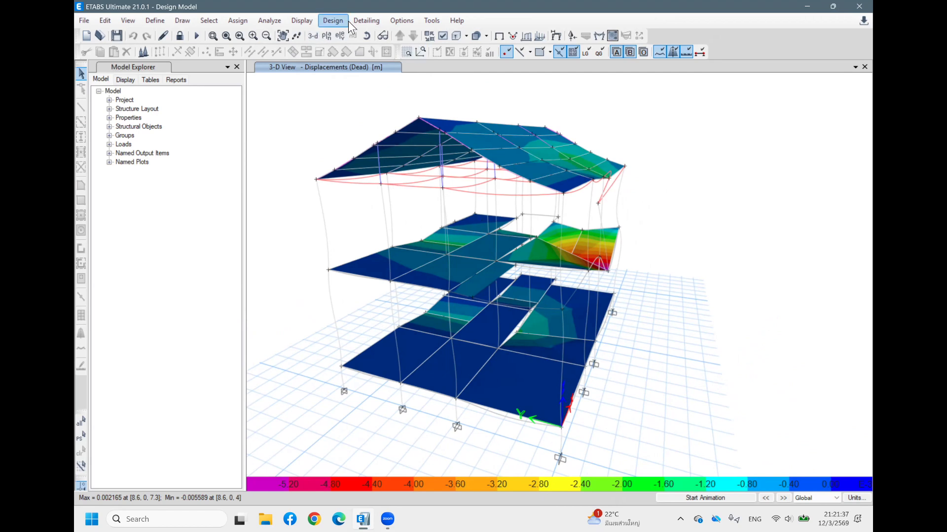
# Open the support reaction display settings and include the components Fx, Fy, Fz, Mx, My and Mz
pyautogui.click(296, 21)
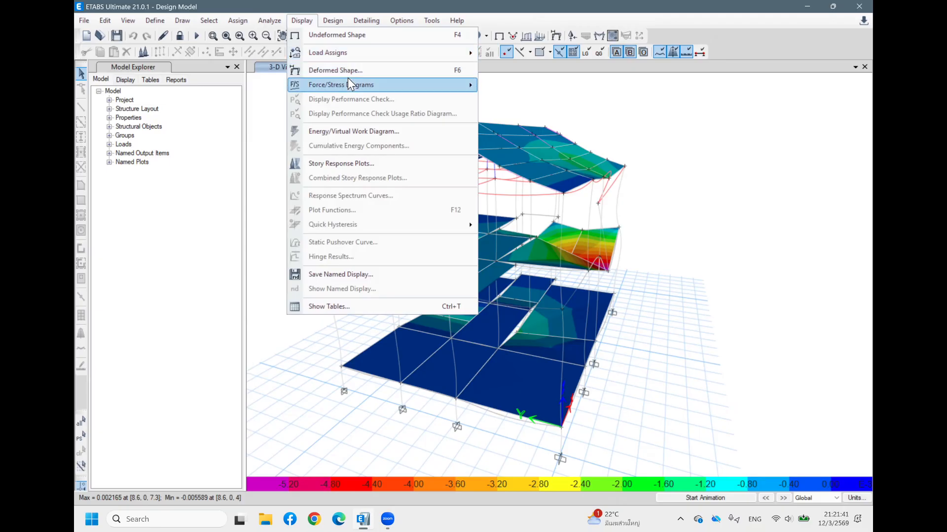
pyautogui.moveTo(402, 85)
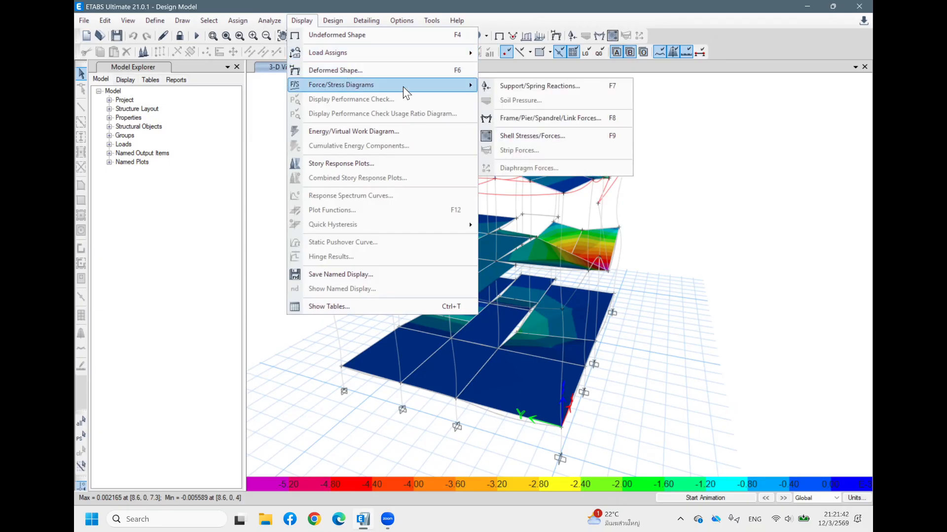
pyautogui.click(551, 85)
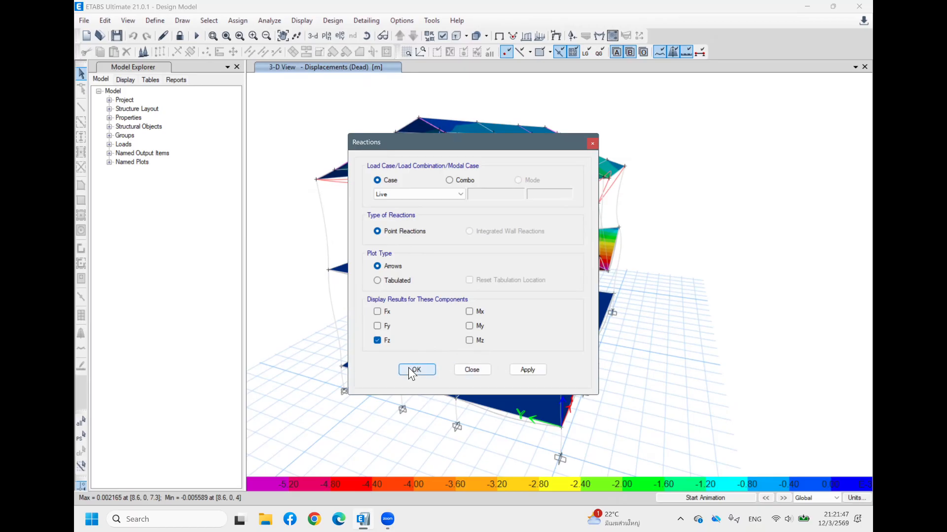
pyautogui.click(469, 326)
pyautogui.click(470, 312)
pyautogui.click(378, 311)
pyautogui.click(377, 326)
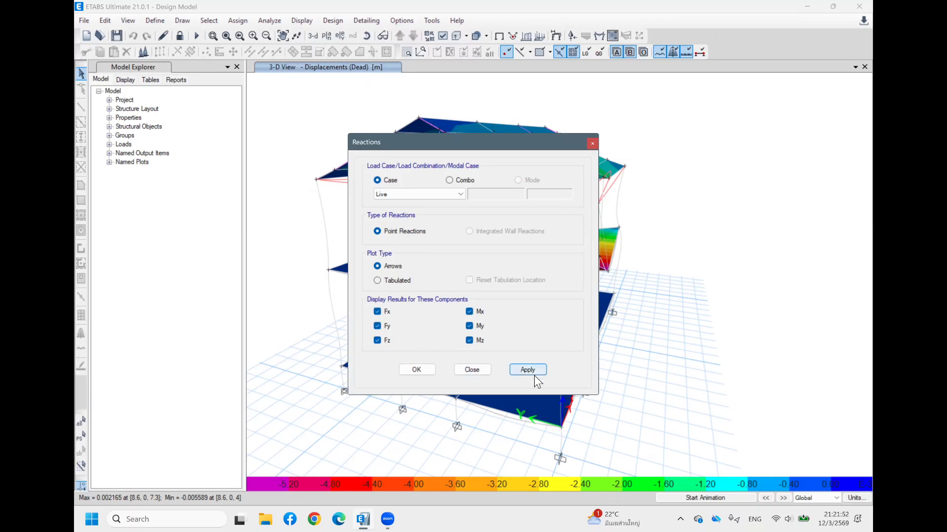
# Display the Evelope combination's Absolute Max point reactions as arrows and inspect them around the column supports
pyautogui.click(453, 193)
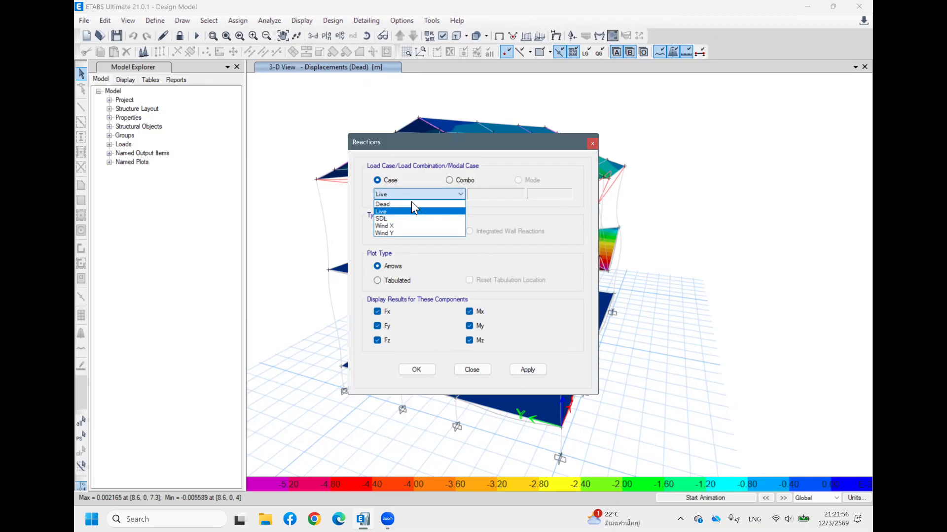
pyautogui.click(449, 180)
pyautogui.click(457, 197)
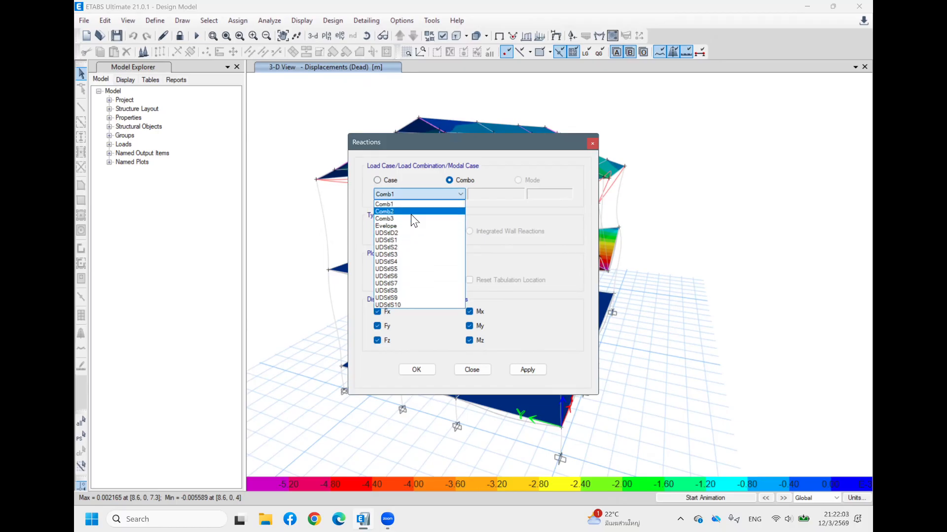
pyautogui.click(407, 226)
pyautogui.click(523, 369)
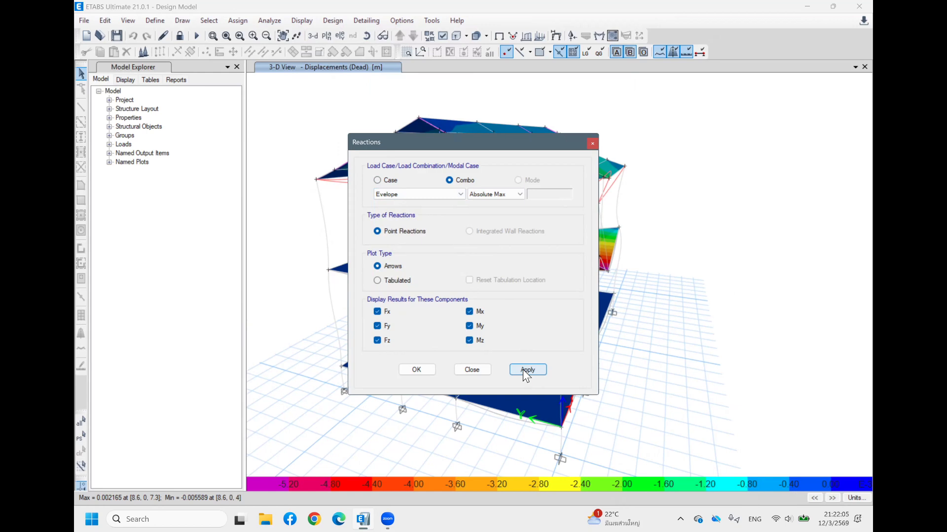
pyautogui.moveTo(520, 144); pyautogui.dragTo(309, 95)
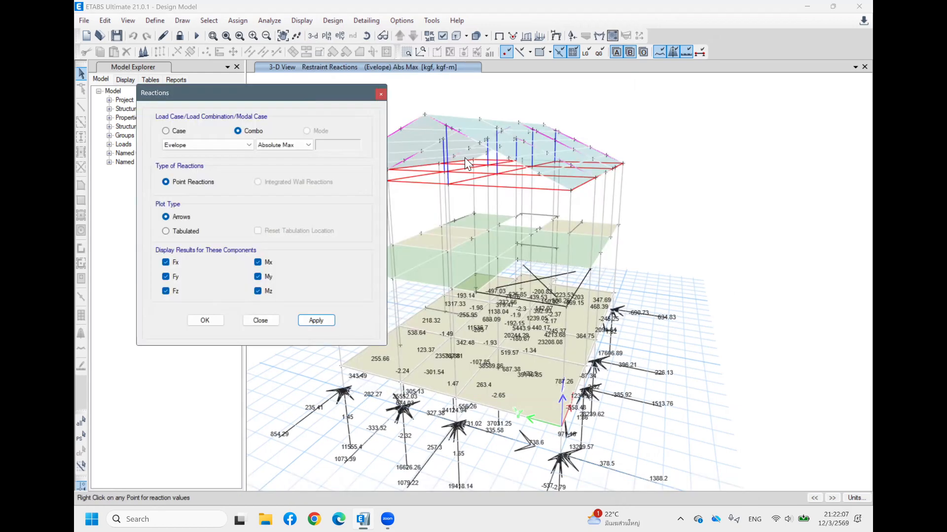
pyautogui.moveTo(574, 456); pyautogui.dragTo(670, 369, button='middle')
pyautogui.moveTo(692, 415); pyautogui.dragTo(713, 348, button='middle')
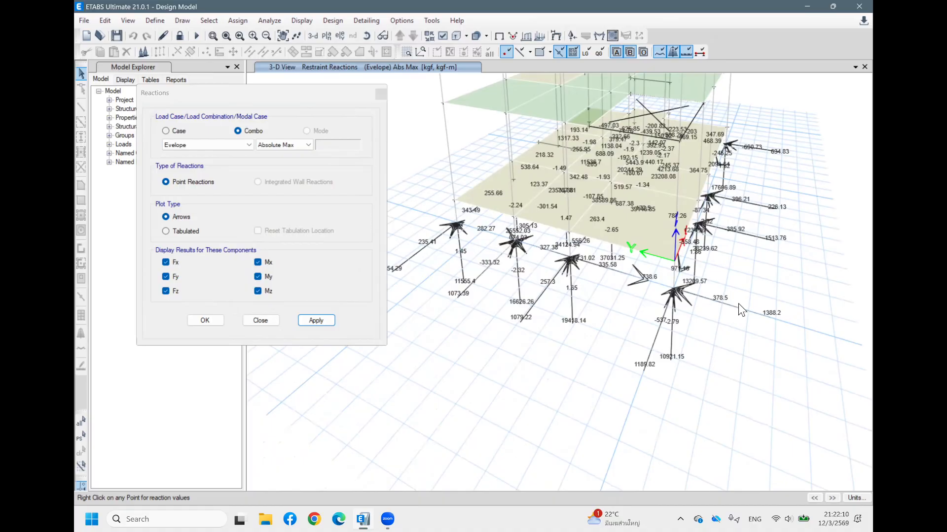
pyautogui.keyDown('shift'); pyautogui.moveTo(740, 309); pyautogui.dragTo(522, 268, button='middle'); pyautogui.keyUp('shift')
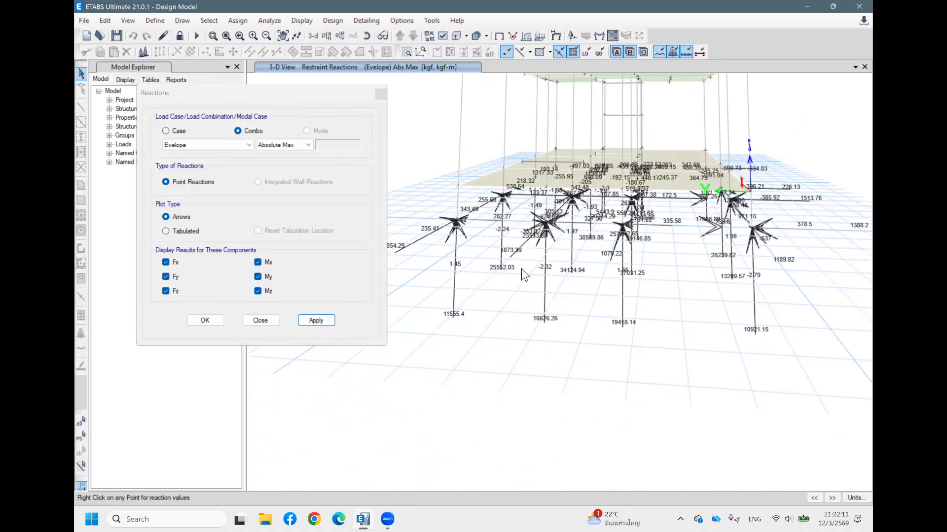
# Display the point reactions for combination Comb1 and examine the arrows at the corner and edge column supports
pyautogui.click(207, 145)
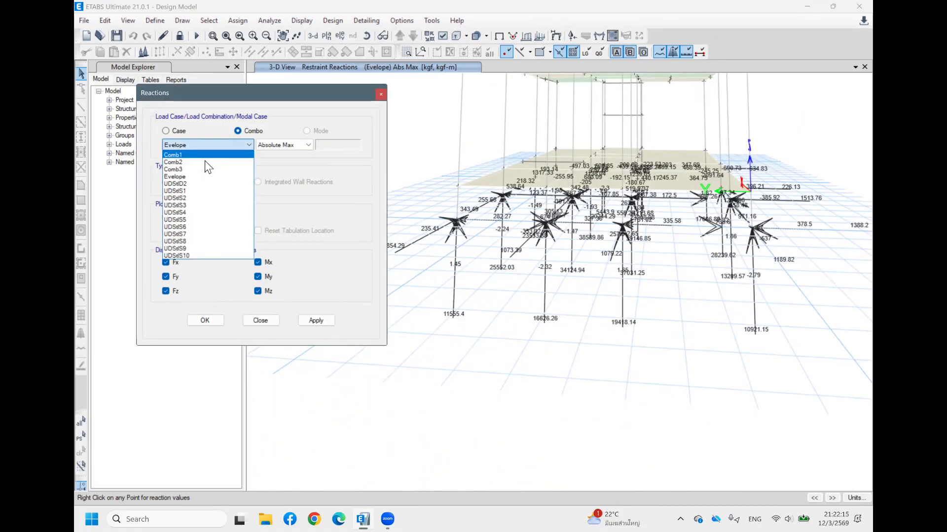
pyautogui.click(211, 158)
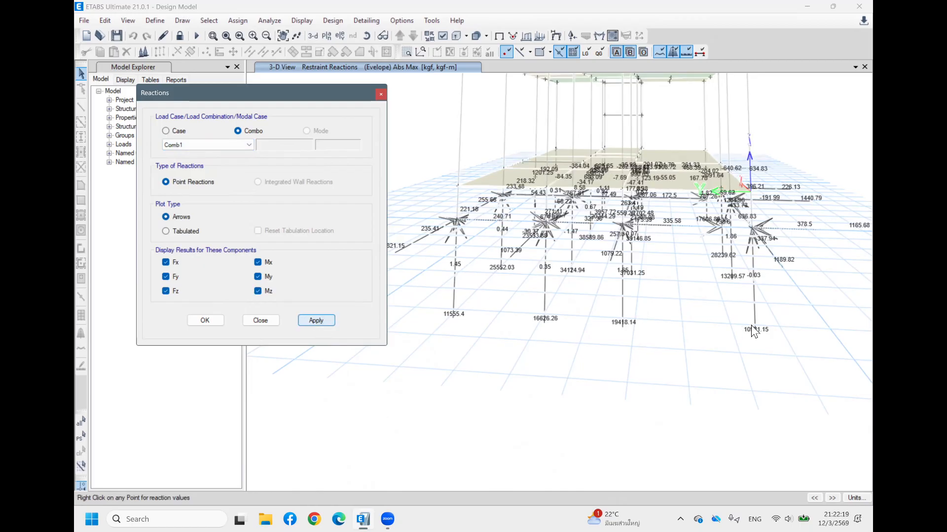
pyautogui.moveTo(757, 316); pyautogui.dragTo(700, 335, button='middle')
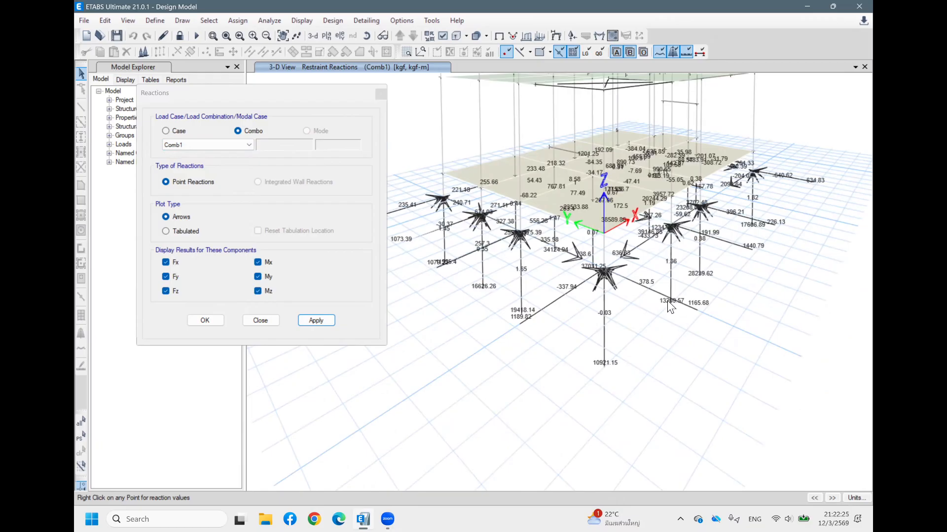
pyautogui.scroll(3, 667, 300)
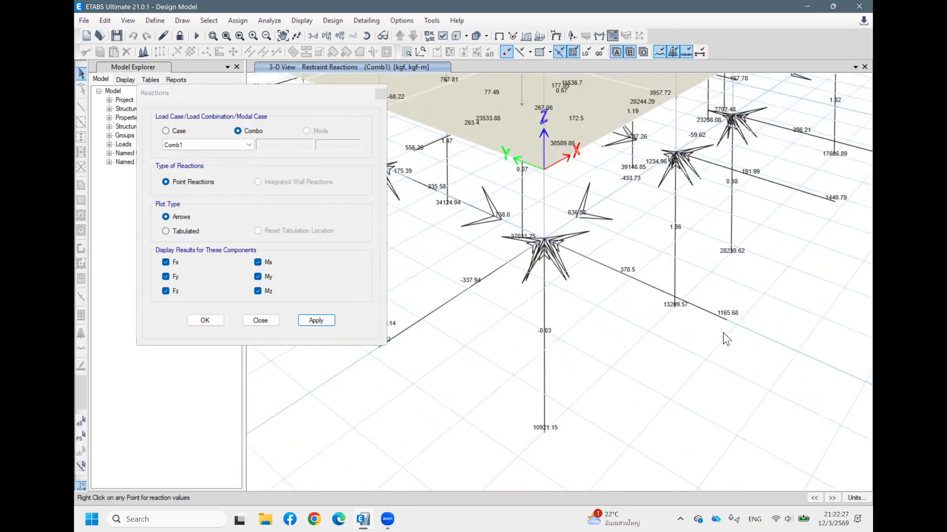
pyautogui.moveTo(729, 294); pyautogui.dragTo(607, 252, button='middle')
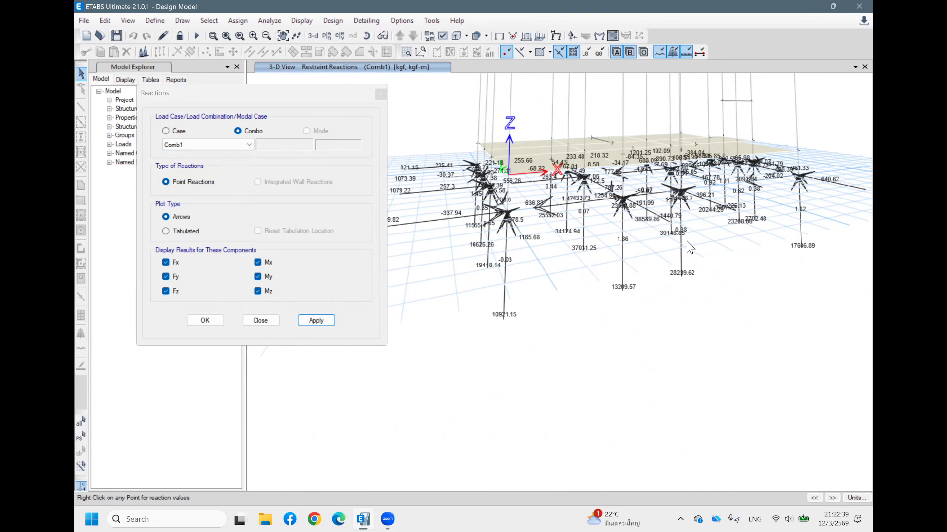
# Change the Comb1 reaction plot from arrows to Tabulated, close the reaction settings and view the supports of the whole building
pyautogui.click(170, 233)
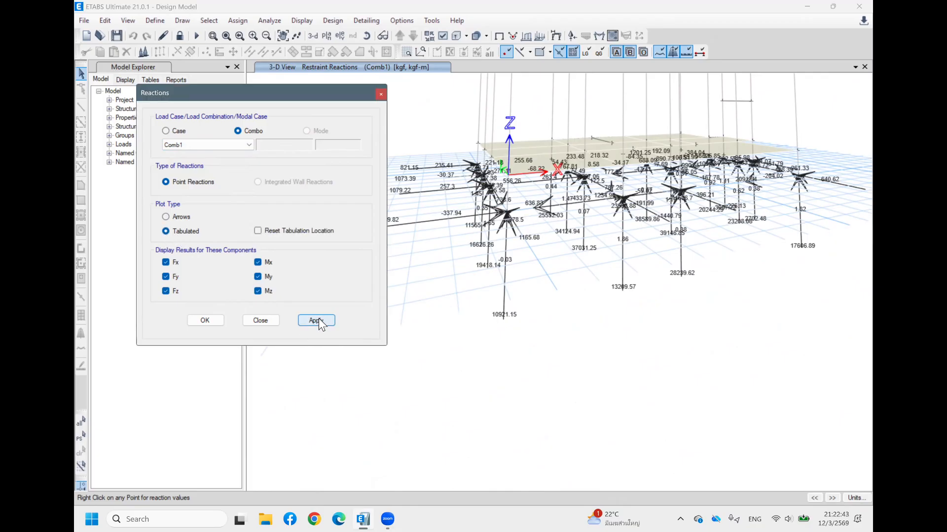
pyautogui.click(545, 276)
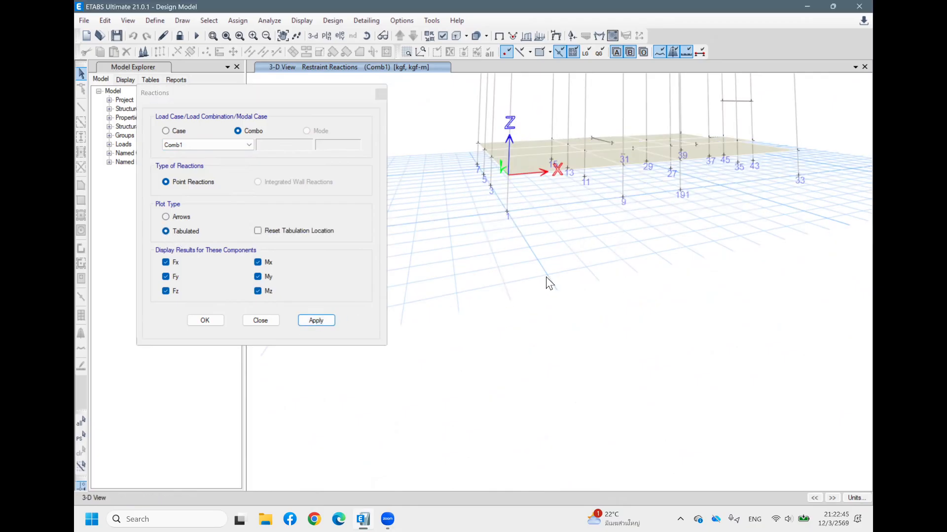
pyautogui.moveTo(509, 179)
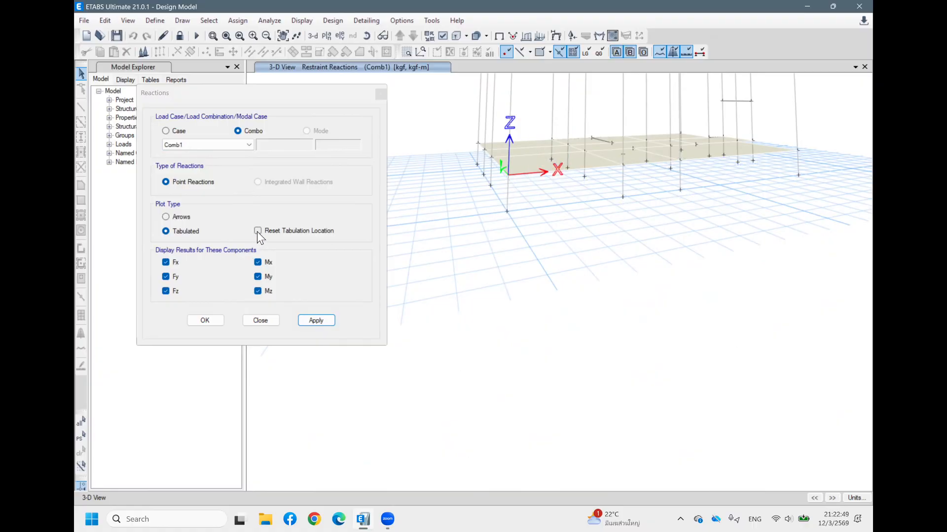
pyautogui.click(167, 217)
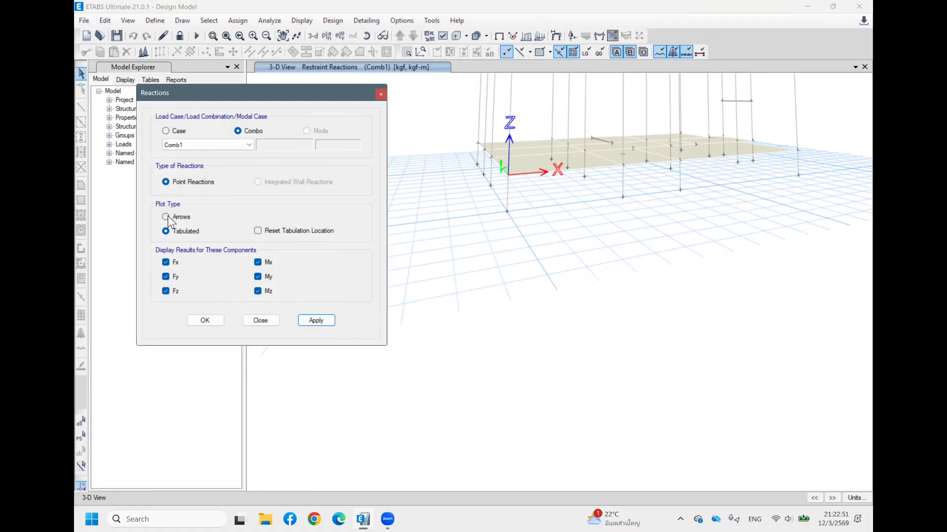
pyautogui.click(167, 230)
pyautogui.moveTo(505, 212)
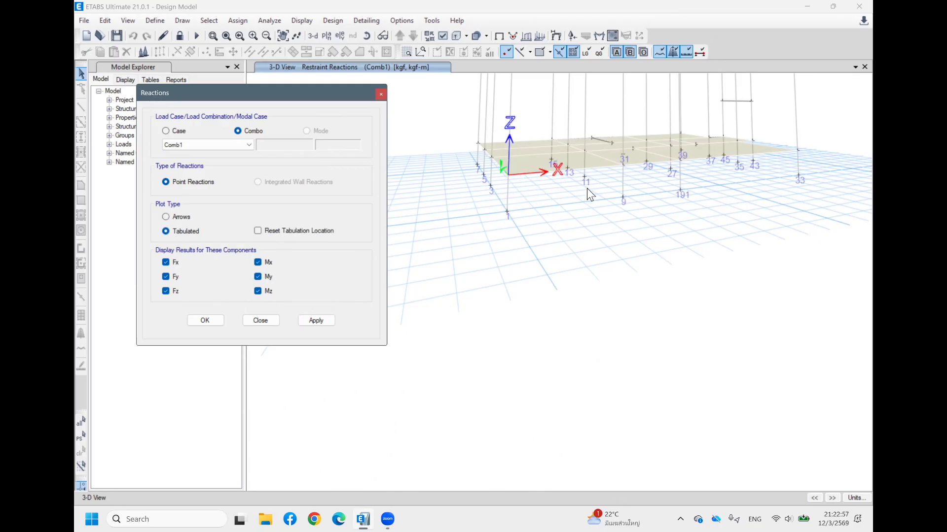
pyautogui.click(379, 95)
pyautogui.moveTo(652, 167); pyautogui.dragTo(569, 257, button='middle')
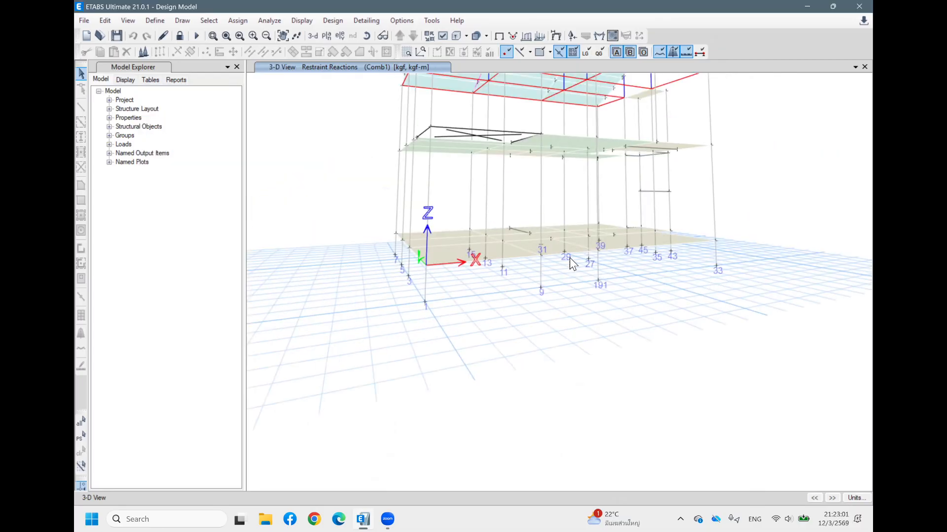
pyautogui.keyDown('shift'); pyautogui.moveTo(776, 169); pyautogui.dragTo(770, 218, button='middle'); pyautogui.keyUp('shift')
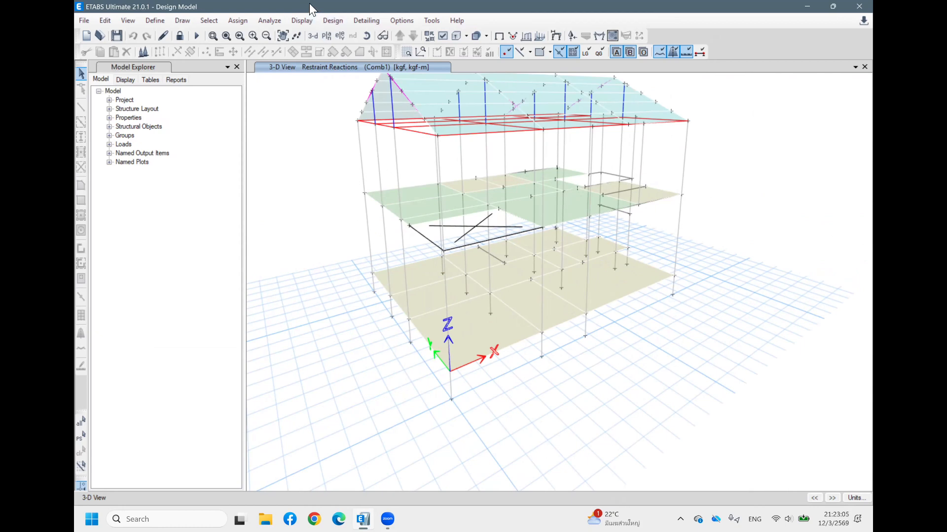
# Display the frames' Moment 3-3 diagram for combination Comb1 with values shown at controlling stations, keeping the settings clear of the model
pyautogui.click(299, 19)
pyautogui.moveTo(359, 85)
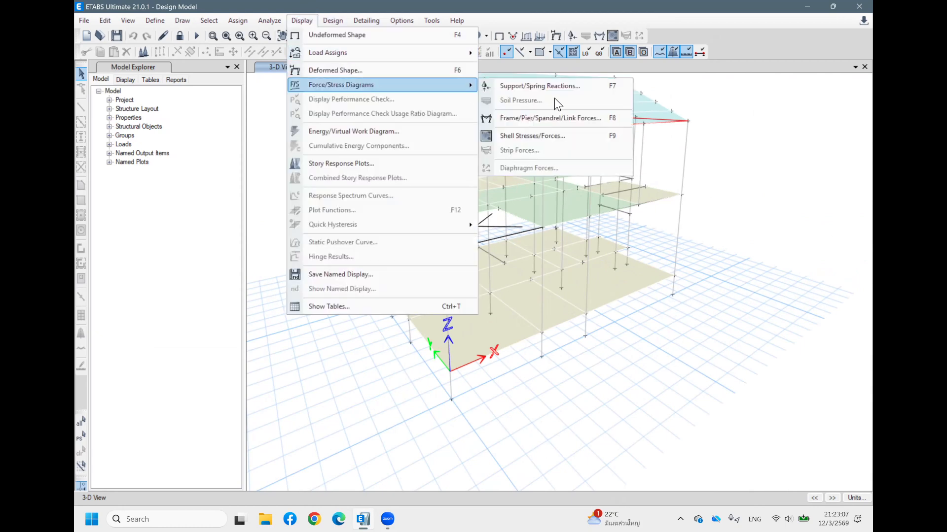
pyautogui.click(551, 118)
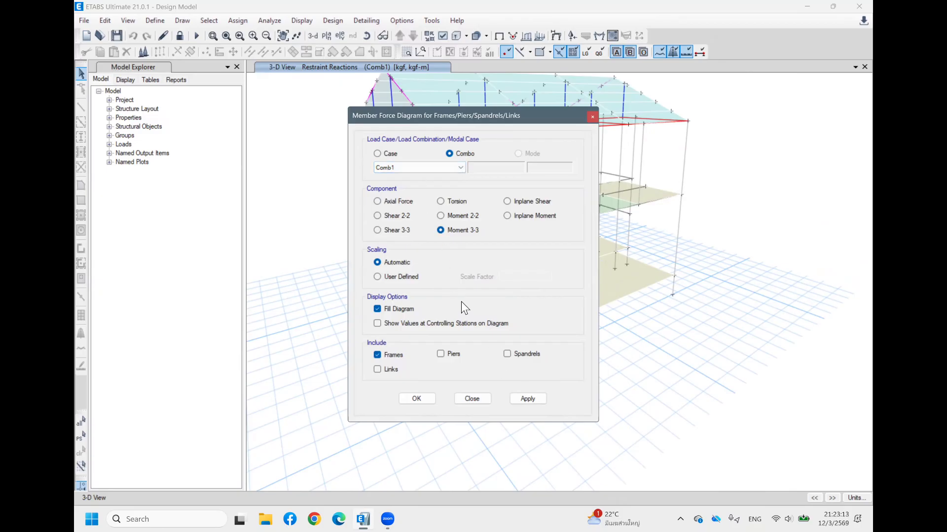
pyautogui.click(378, 324)
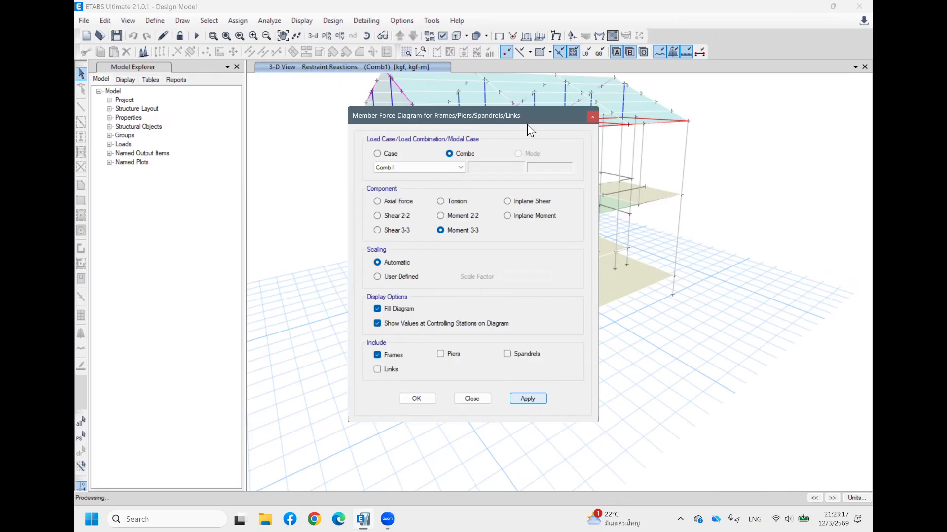
pyautogui.moveTo(548, 117)
pyautogui.mouseDown()
pyautogui.moveTo(530, 123)
pyautogui.moveTo(311, 91)
pyautogui.mouseUp()
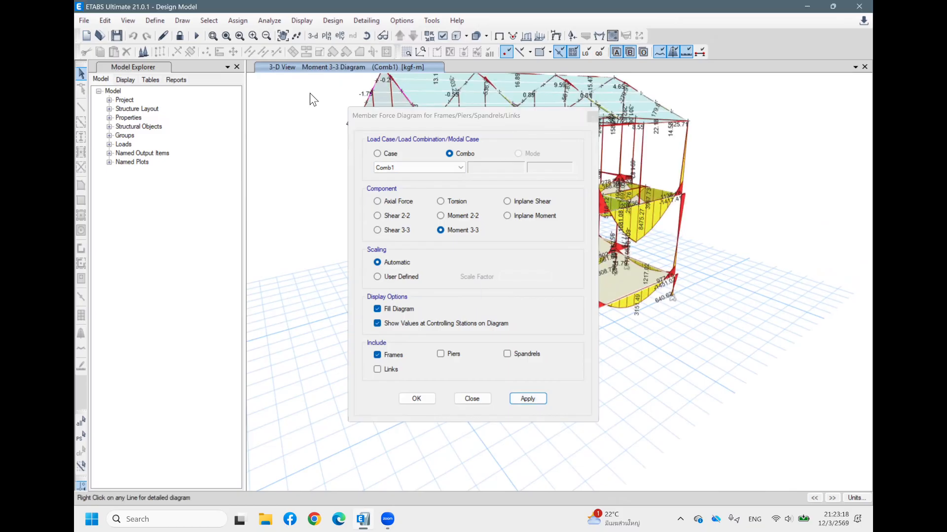
# Hide the controlling station values on the Comb1 Moment 3-3 diagram and examine the beam and column moments from several sides
pyautogui.click(150, 297)
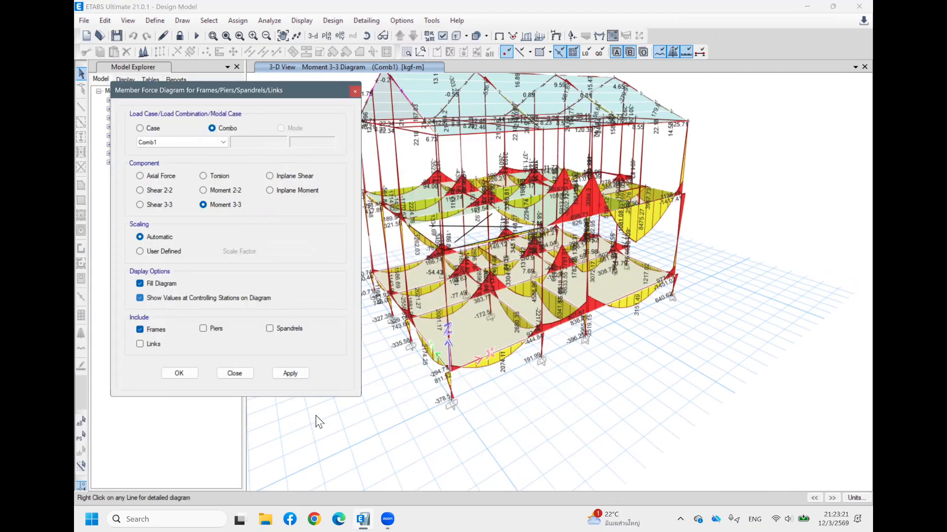
pyautogui.click(286, 375)
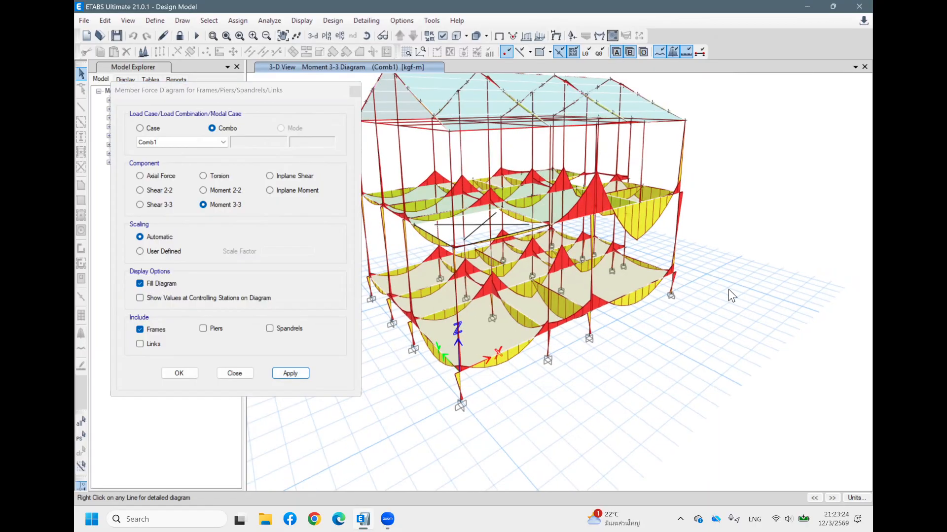
pyautogui.keyDown('shift'); pyautogui.moveTo(729, 290); pyautogui.dragTo(706, 294, button='middle'); pyautogui.keyUp('shift')
pyautogui.moveTo(782, 342)
pyautogui.keyDown('shift'); pyautogui.mouseDown(button='middle')
pyautogui.moveTo(750, 363)
pyautogui.moveTo(756, 326)
pyautogui.moveTo(781, 328)
pyautogui.mouseUp(button='middle'); pyautogui.keyUp('shift')
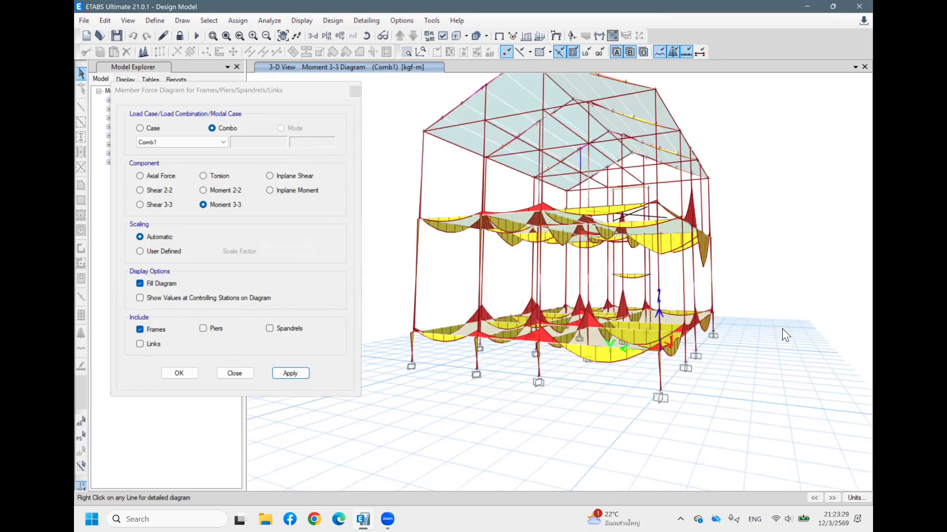
pyautogui.keyDown('shift'); pyautogui.moveTo(723, 336); pyautogui.dragTo(696, 316, button='middle'); pyautogui.keyUp('shift')
pyautogui.keyDown('shift'); pyautogui.moveTo(787, 271); pyautogui.dragTo(691, 303, button='middle'); pyautogui.keyUp('shift')
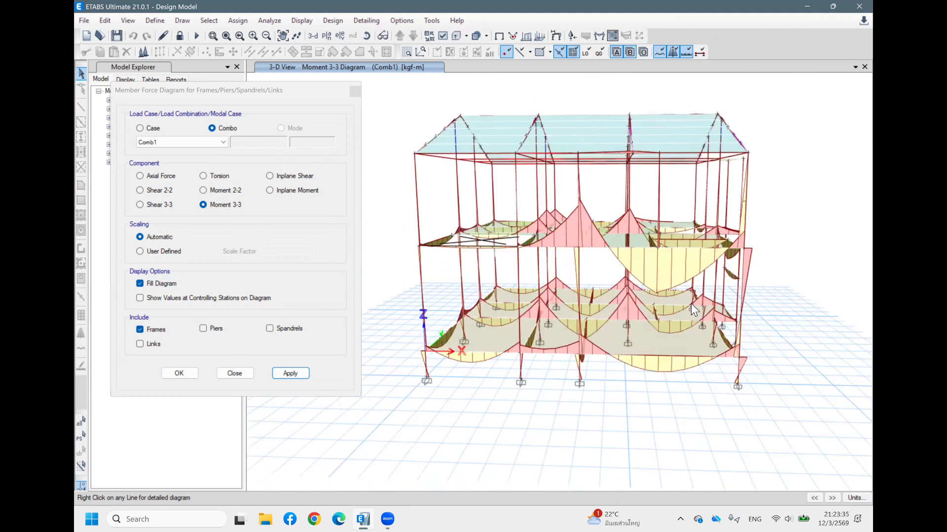
# Display the Comb1 Axial Force diagram for the frames and inspect the columns from all around the building
pyautogui.click(146, 176)
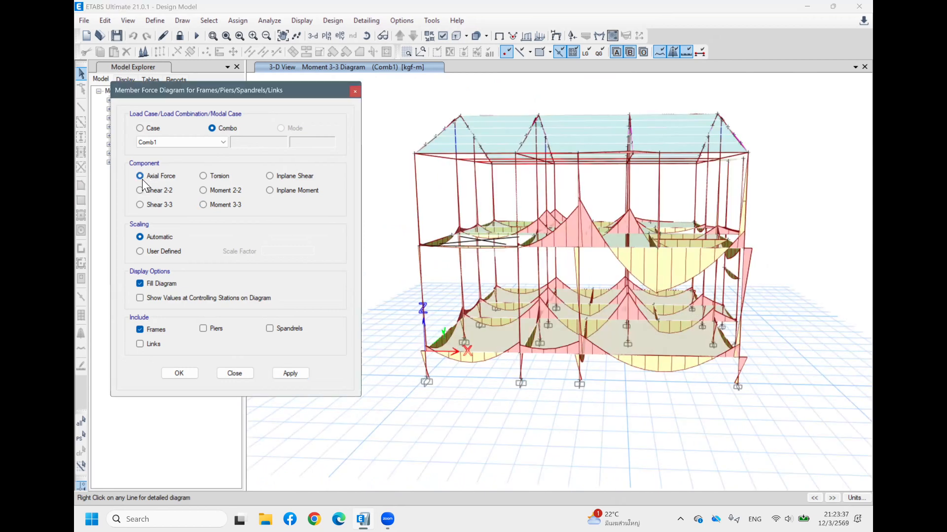
pyautogui.click(291, 375)
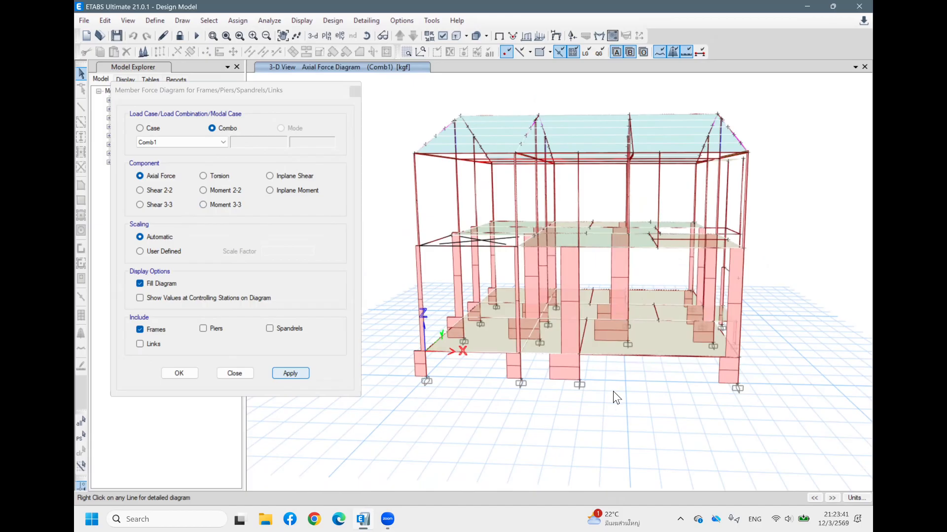
pyautogui.keyDown('shift'); pyautogui.moveTo(650, 339); pyautogui.dragTo(740, 340, button='middle'); pyautogui.keyUp('shift')
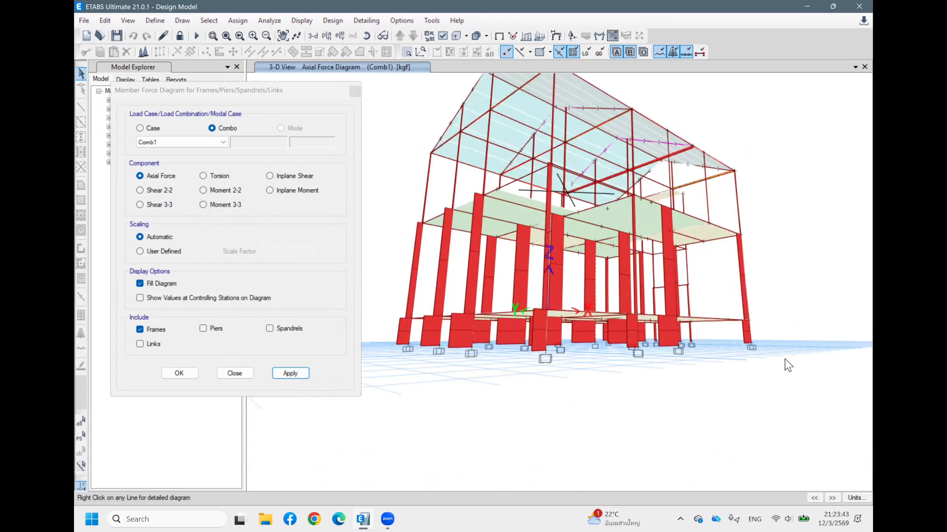
pyautogui.keyDown('shift'); pyautogui.moveTo(785, 360); pyautogui.dragTo(609, 369, button='middle'); pyautogui.keyUp('shift')
pyautogui.keyDown('shift'); pyautogui.moveTo(679, 381); pyautogui.dragTo(655, 322, button='middle'); pyautogui.keyUp('shift')
pyautogui.keyDown('shift'); pyautogui.moveTo(620, 379); pyautogui.dragTo(650, 350, button='middle'); pyautogui.keyUp('shift')
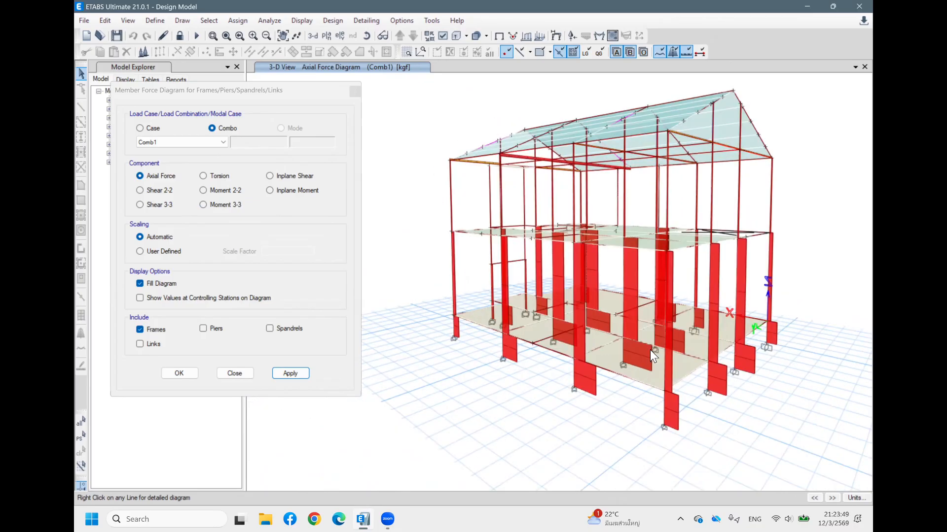
pyautogui.keyDown('shift'); pyautogui.moveTo(607, 404); pyautogui.dragTo(533, 408, button='middle'); pyautogui.keyUp('shift')
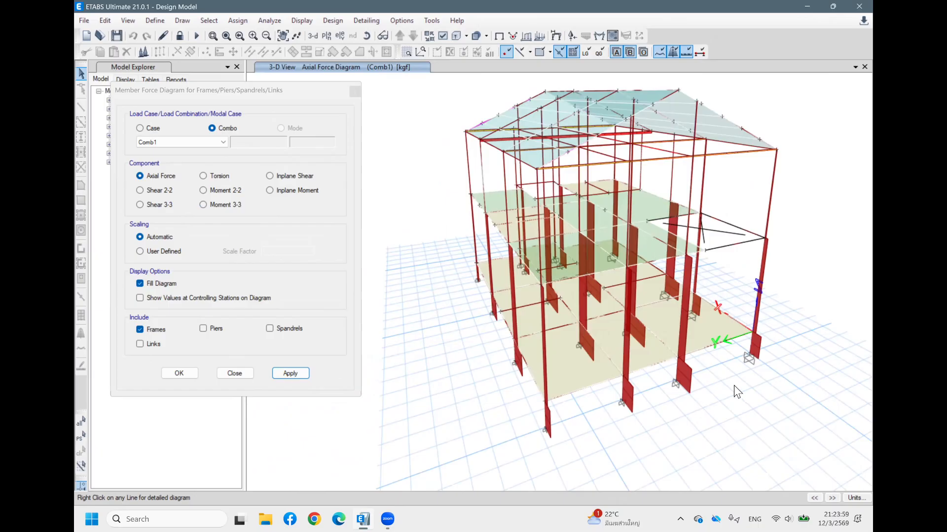
# Inspect the detailed axial force and torsion diagrams of rooftop column C63 under Comb1
pyautogui.keyDown('shift'); pyautogui.moveTo(726, 384); pyautogui.dragTo(575, 128, button='middle'); pyautogui.keyUp('shift')
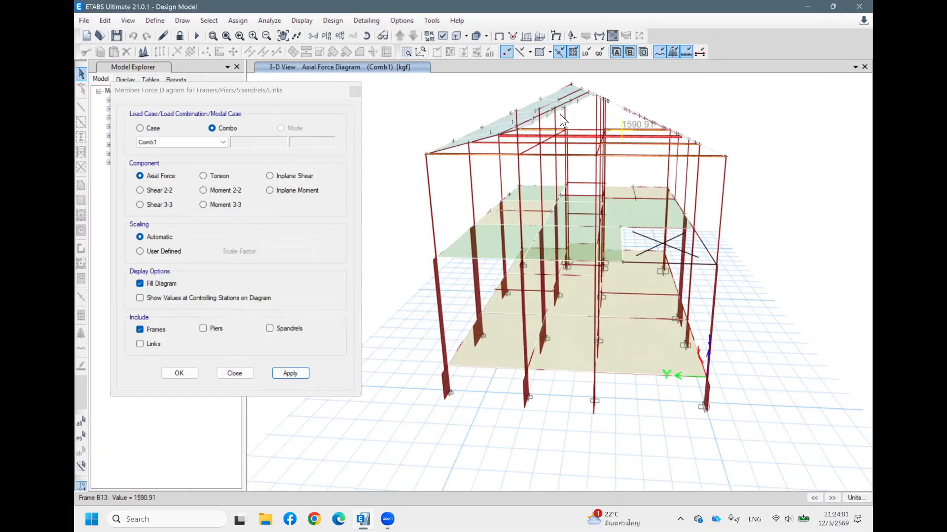
pyautogui.scroll(3, 563, 113)
pyautogui.rightClick(570, 120)
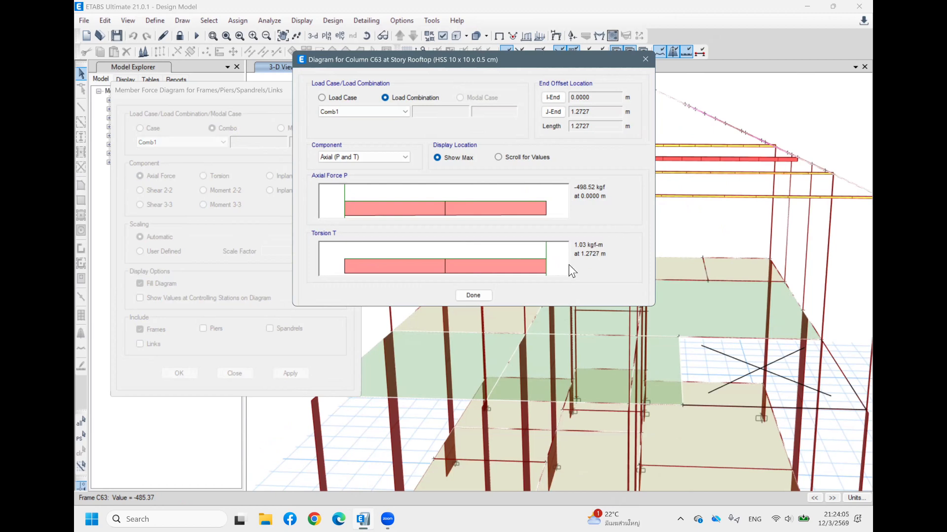
pyautogui.click(484, 295)
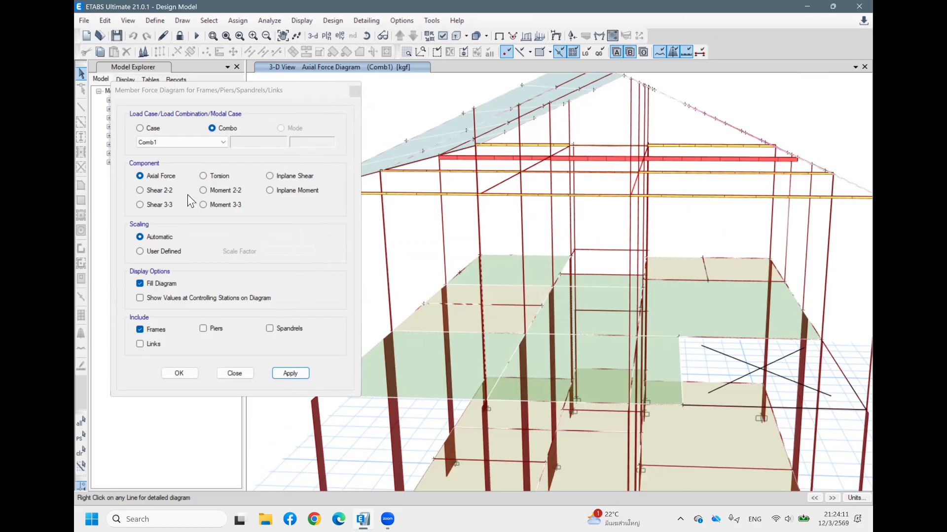
# Display the Moment 3-3 diagrams for Comb1 and inspect the detailed shear and moment diagrams of rooftop brace D2
pyautogui.click(207, 205)
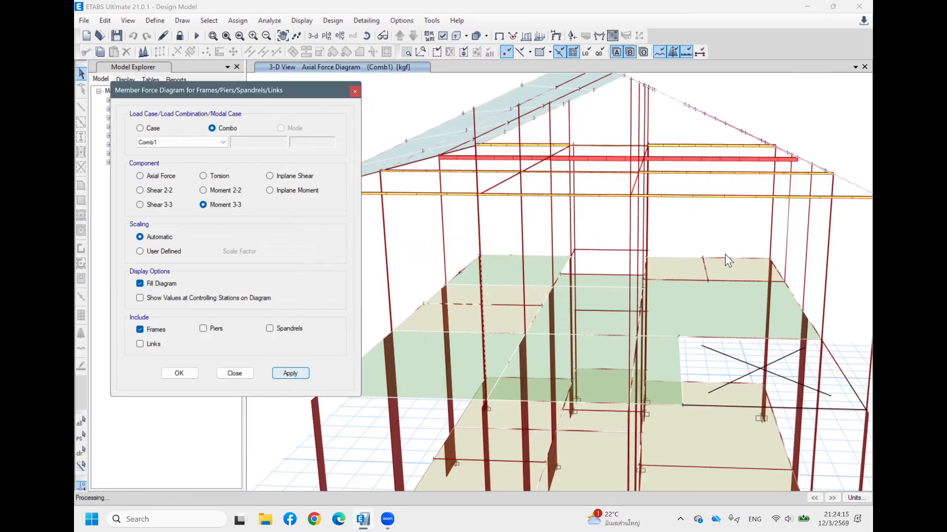
pyautogui.keyDown('shift'); pyautogui.moveTo(653, 225); pyautogui.dragTo(659, 153, button='middle'); pyautogui.keyUp('shift')
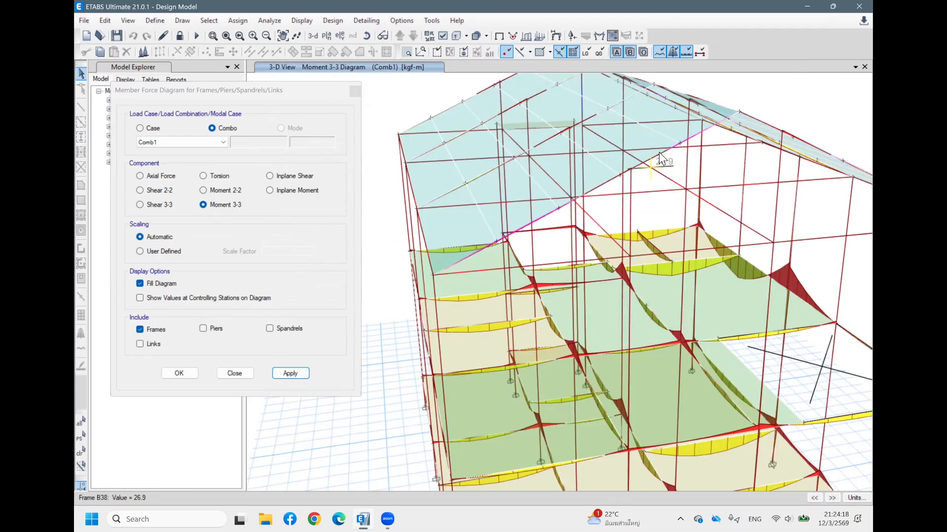
pyautogui.rightClick(659, 152)
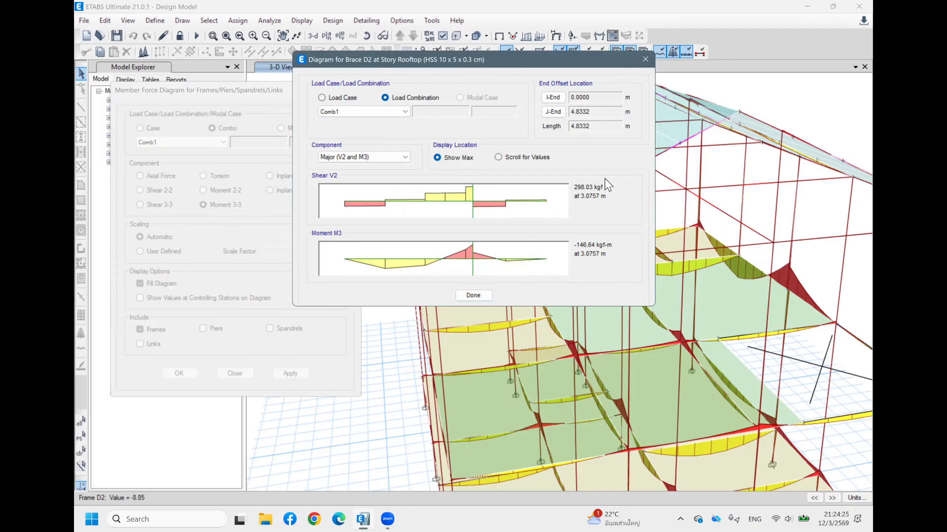
pyautogui.click(474, 295)
# Inspect the detailed shear and moment diagrams of rooftop brace D1 and roof beam B18
pyautogui.keyDown('shift'); pyautogui.moveTo(637, 265); pyautogui.dragTo(686, 234, button='middle'); pyautogui.keyUp('shift')
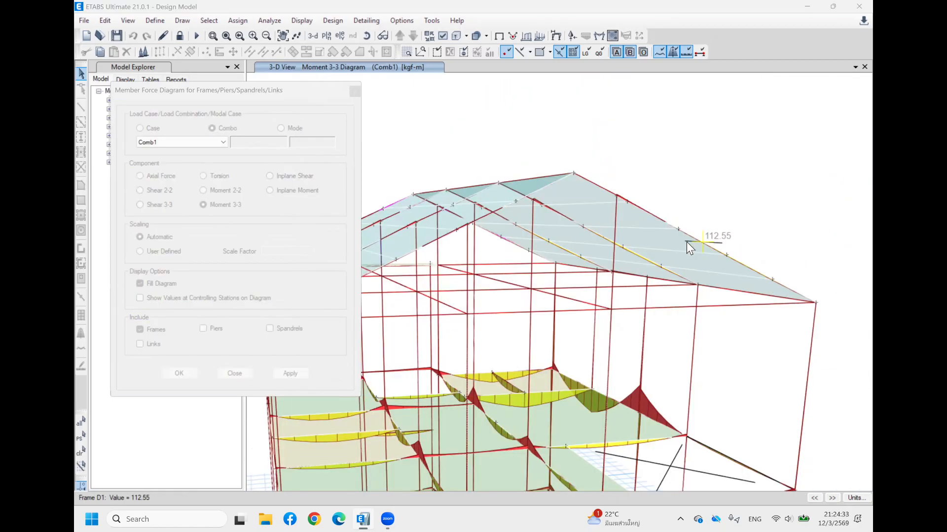
pyautogui.rightClick(686, 242)
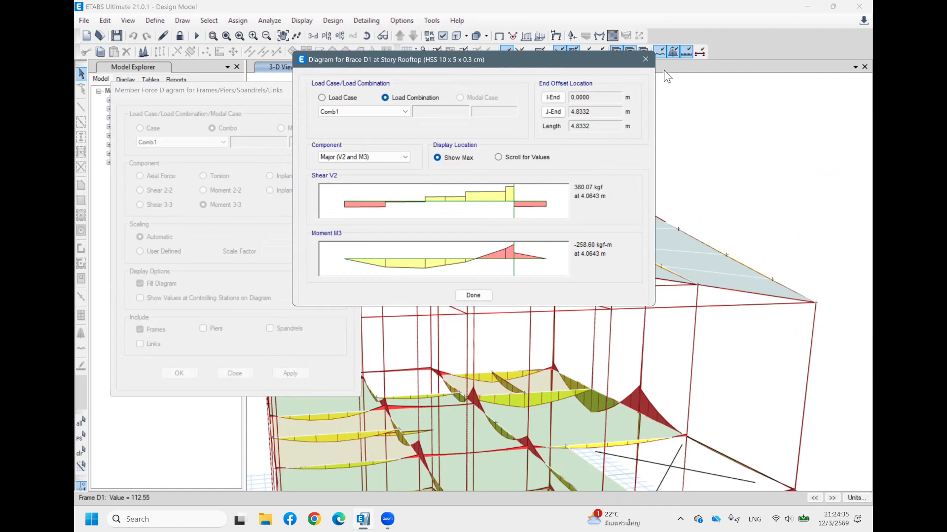
pyautogui.click(644, 60)
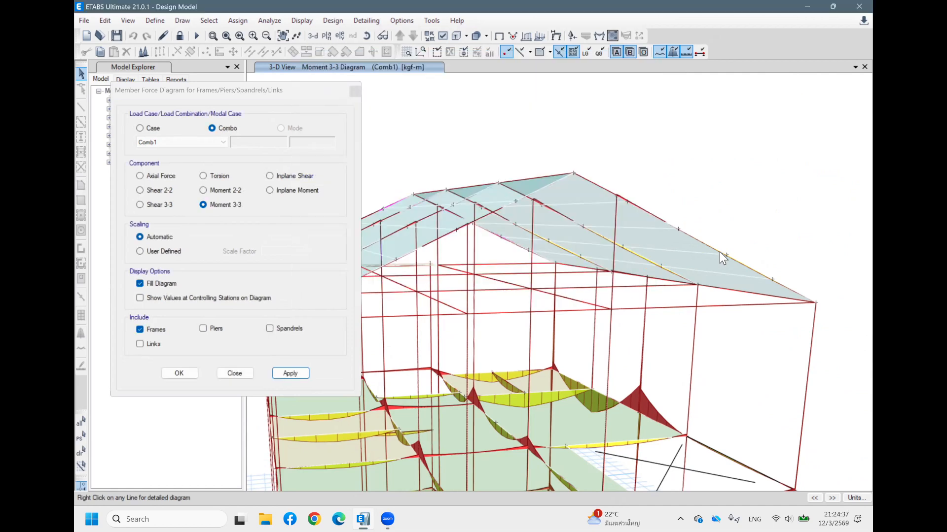
pyautogui.keyDown('shift'); pyautogui.moveTo(580, 220); pyautogui.dragTo(570, 233, button='middle'); pyautogui.keyUp('shift')
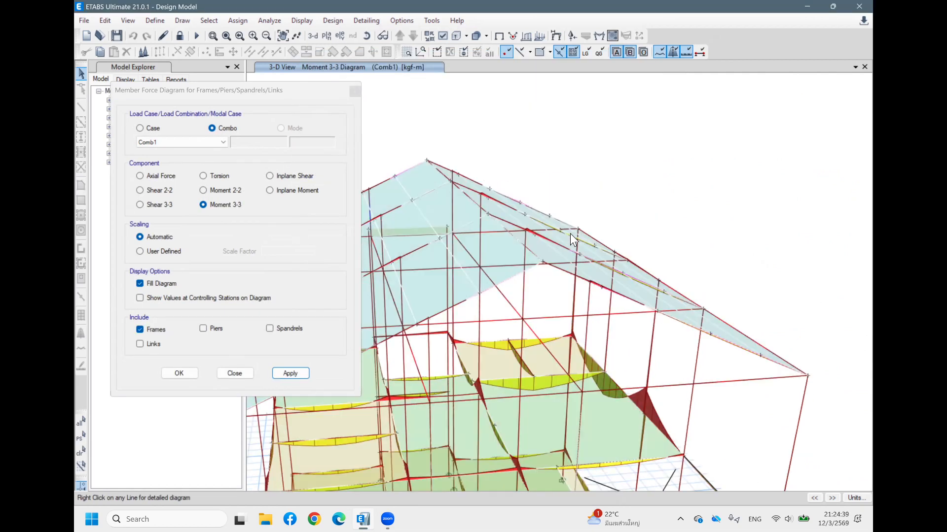
pyautogui.rightClick(554, 265)
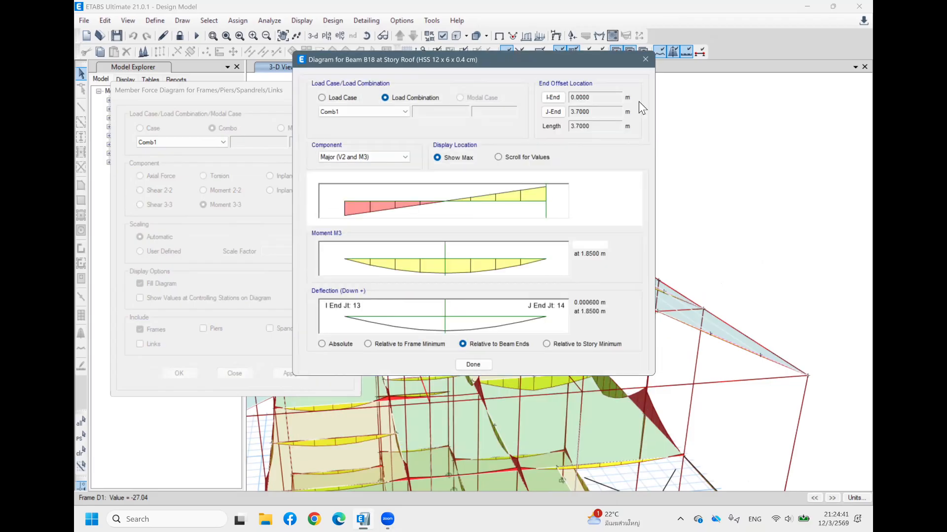
pyautogui.click(645, 59)
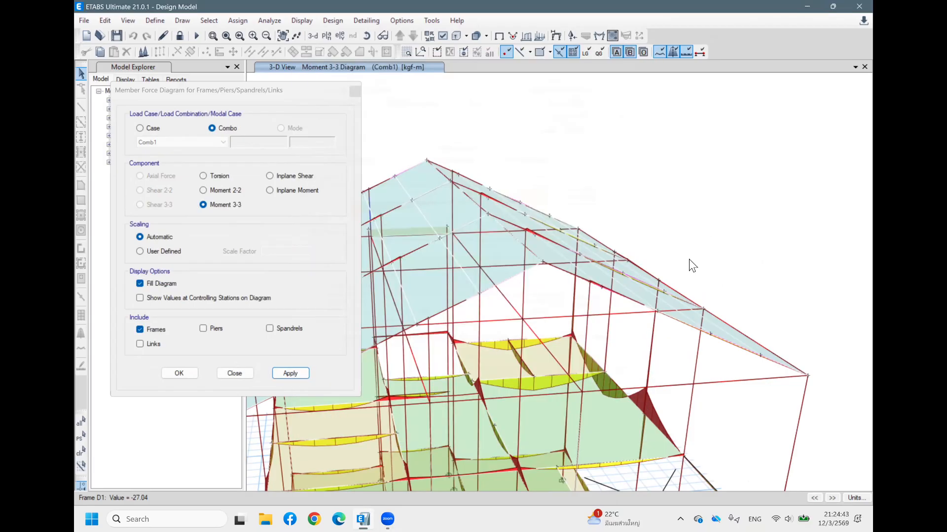
# Examine the Moment 3-3 diagrams across the whole building from several sides and close the member force diagram settings
pyautogui.moveTo(644, 365); pyautogui.dragTo(643, 365, button='middle')
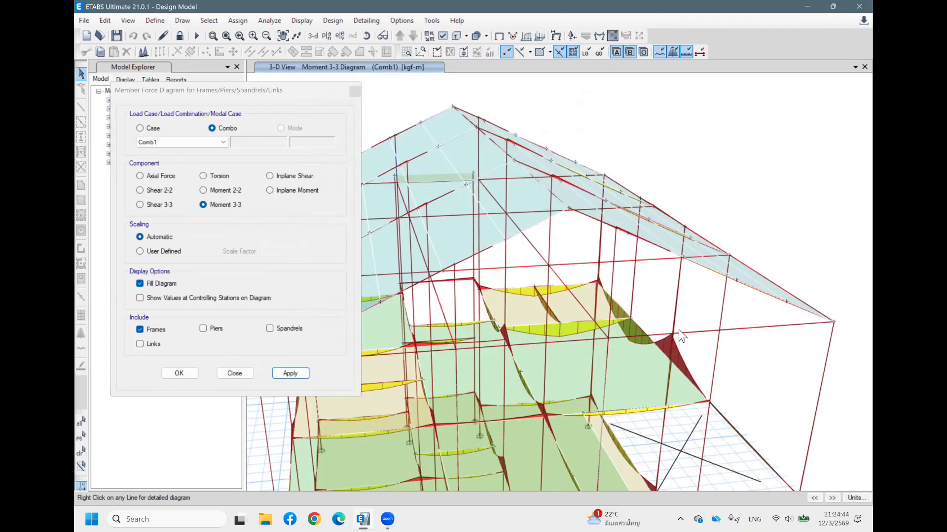
pyautogui.scroll(-2, 679, 329)
pyautogui.scroll(-1, 697, 371)
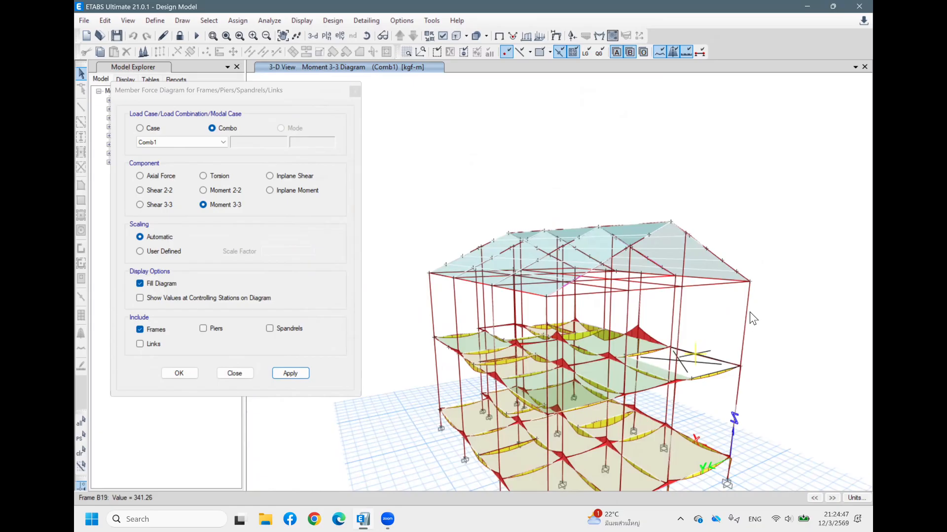
pyautogui.keyDown('shift'); pyautogui.moveTo(749, 311); pyautogui.dragTo(625, 304, button='middle'); pyautogui.keyUp('shift')
pyautogui.keyDown('shift'); pyautogui.moveTo(589, 339); pyautogui.dragTo(626, 276, button='middle'); pyautogui.keyUp('shift')
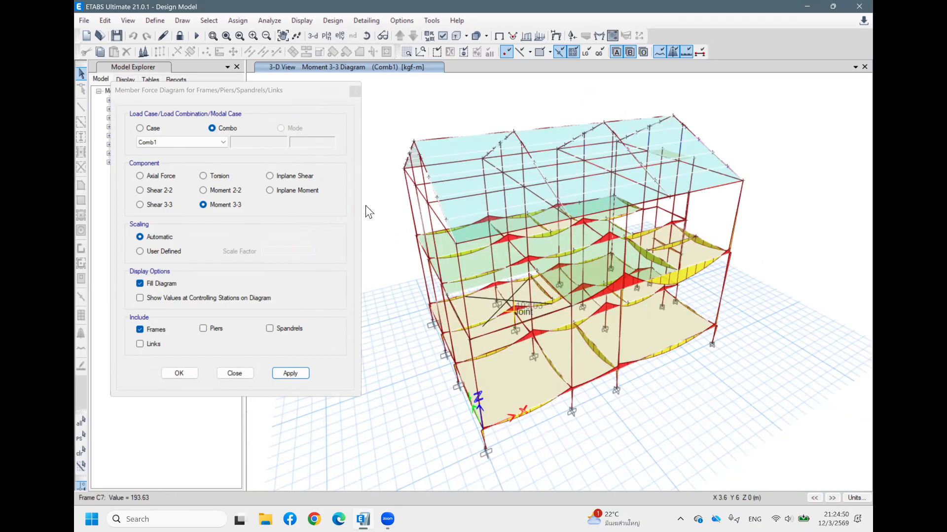
pyautogui.click(238, 372)
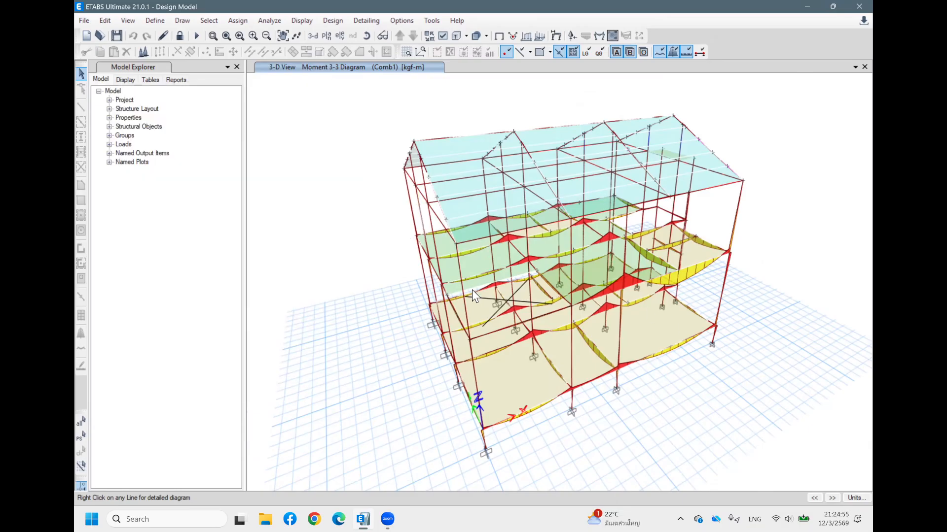
pyautogui.moveTo(640, 389)
pyautogui.keyDown('shift'); pyautogui.mouseDown(button='middle')
pyautogui.moveTo(676, 367)
pyautogui.moveTo(649, 379)
pyautogui.mouseUp(button='middle'); pyautogui.keyUp('shift')
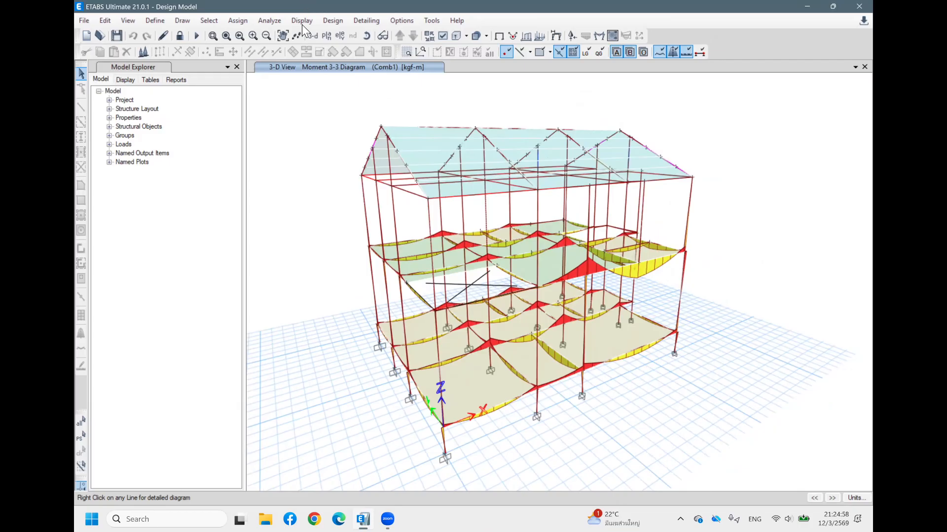
# Open the selection of result tables and include the Joint Reactions and Joint Design Reactions tables
pyautogui.click(301, 20)
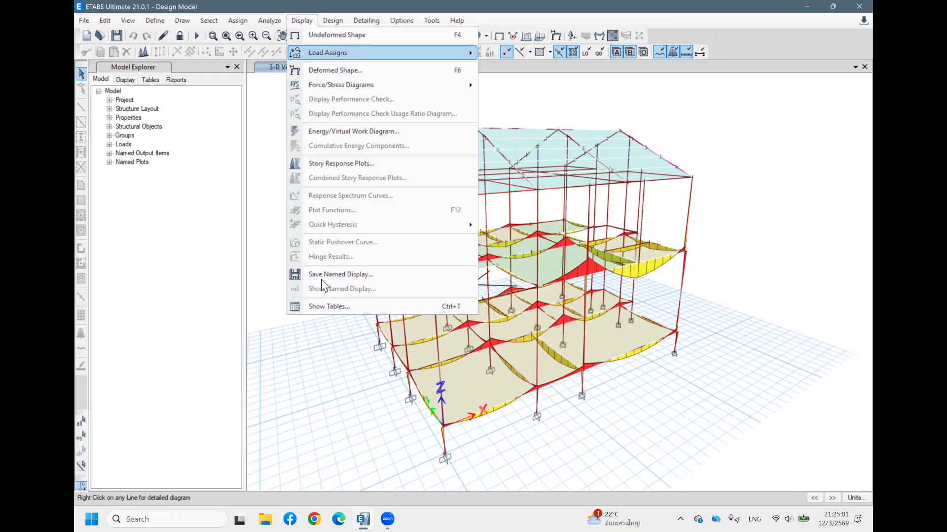
pyautogui.click(344, 306)
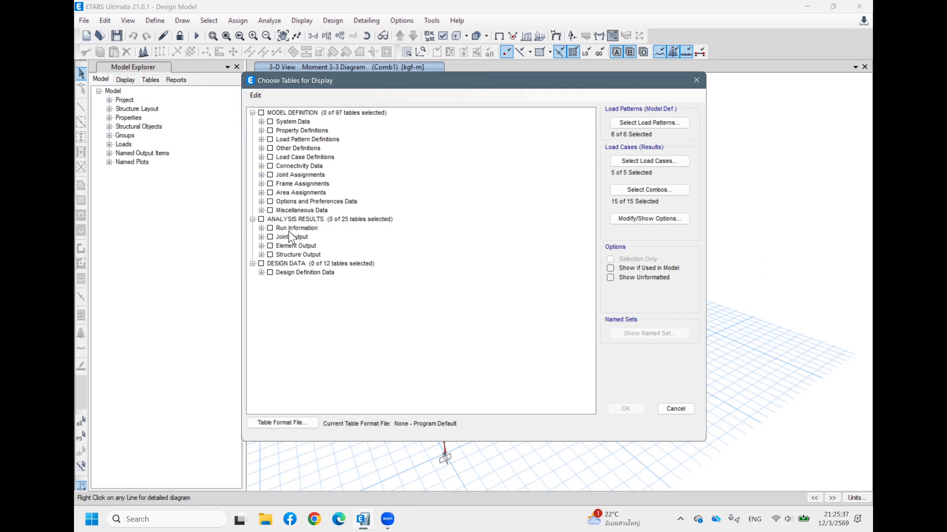
pyautogui.click(262, 237)
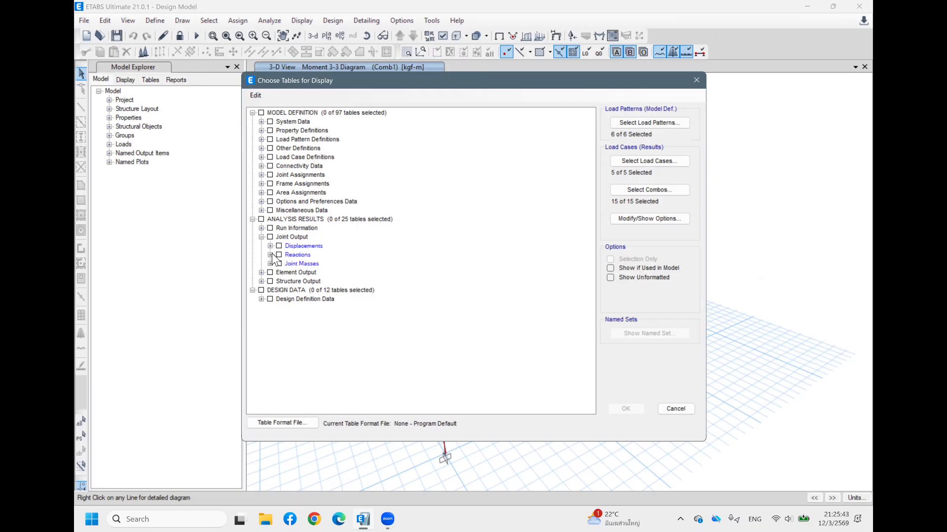
pyautogui.click(270, 255)
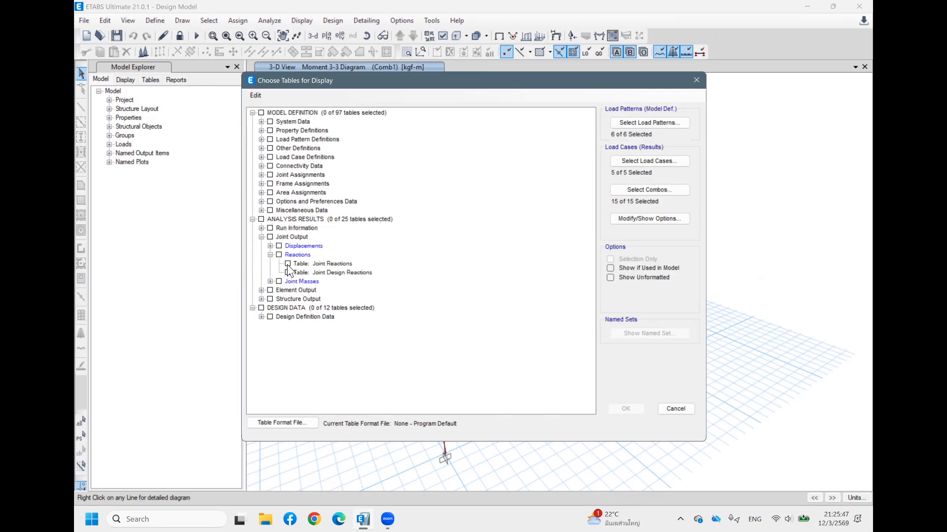
pyautogui.click(287, 264)
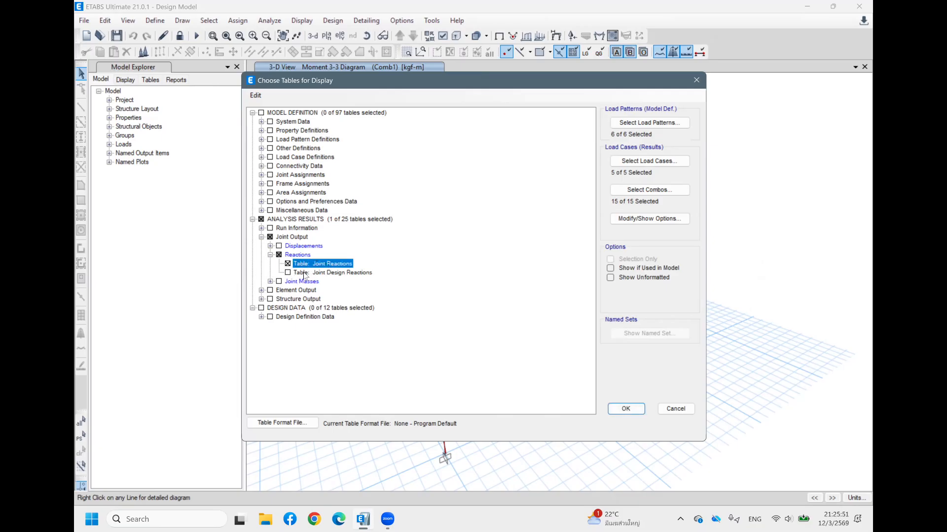
pyautogui.click(288, 273)
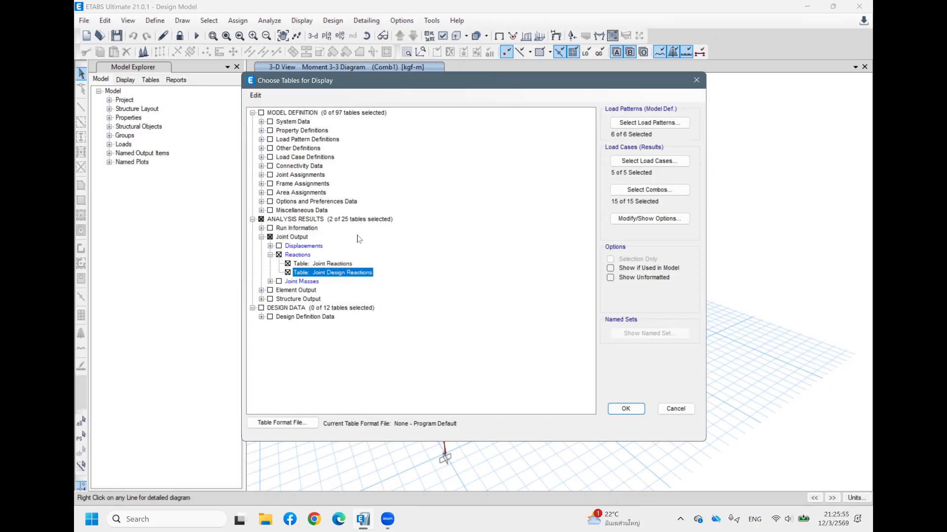
# Include the Element Forces tables for columns, beams and braces from the frame output, leaving out Element Joint Forces - Frame
pyautogui.click(262, 291)
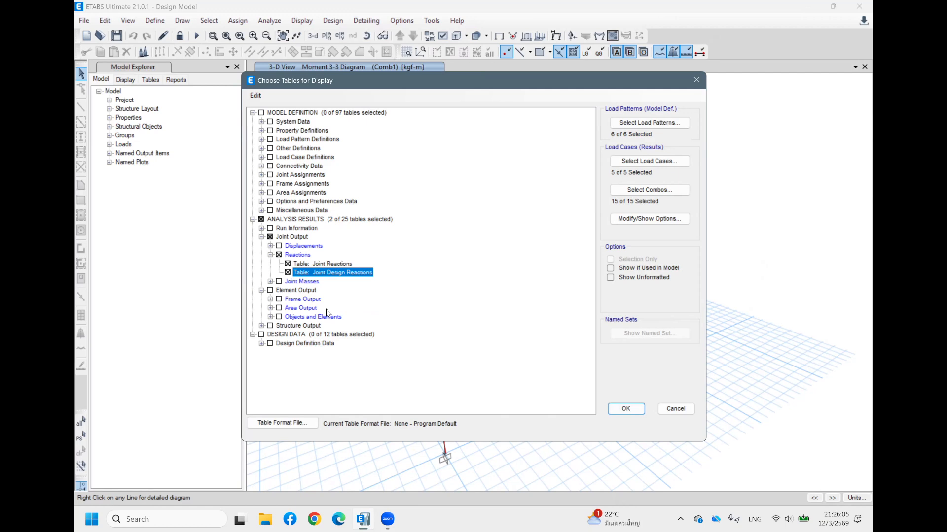
pyautogui.click(270, 299)
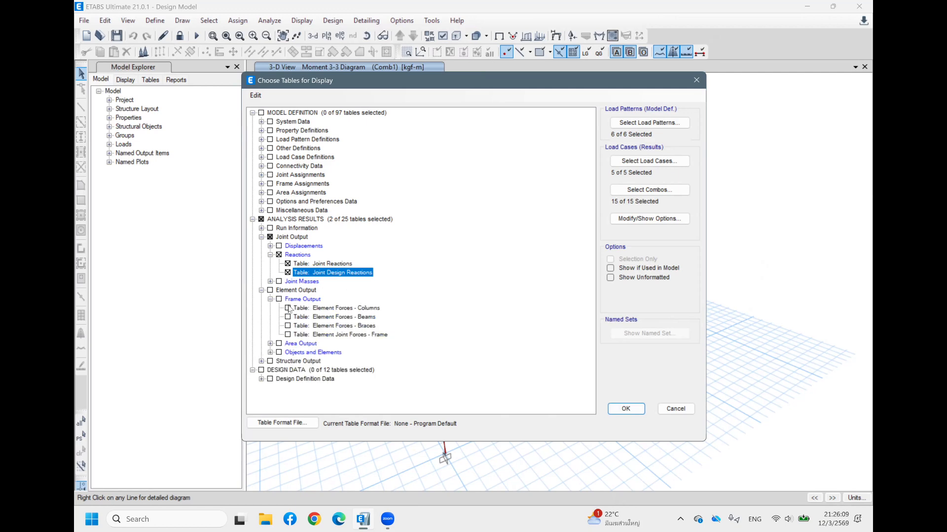
pyautogui.click(279, 300)
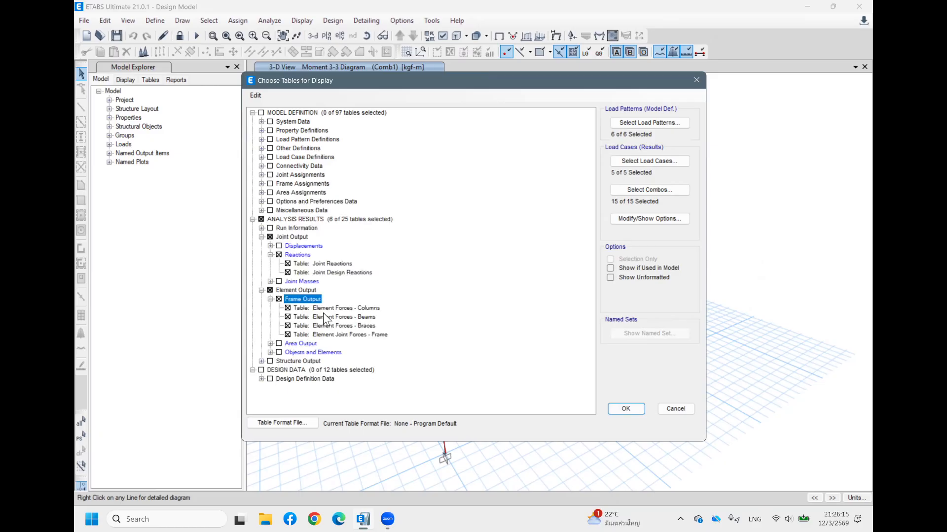
pyautogui.click(288, 326)
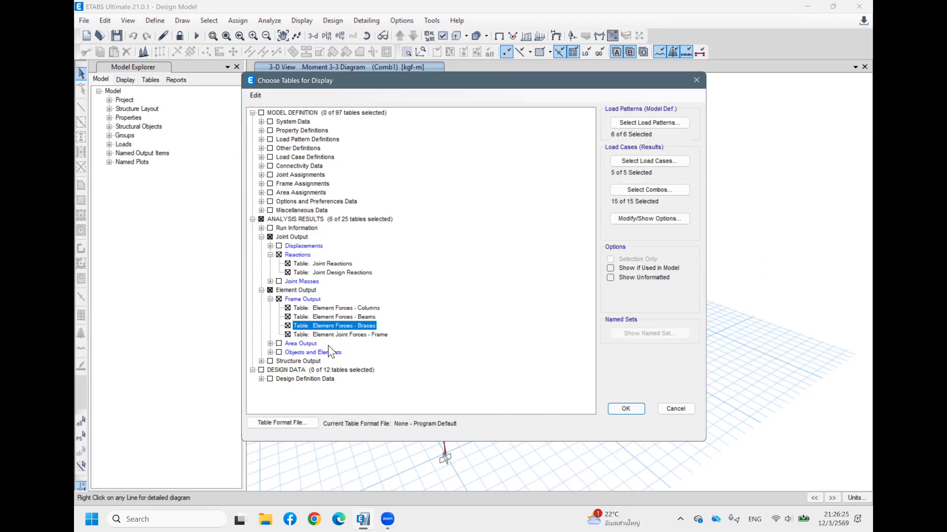
pyautogui.click(288, 334)
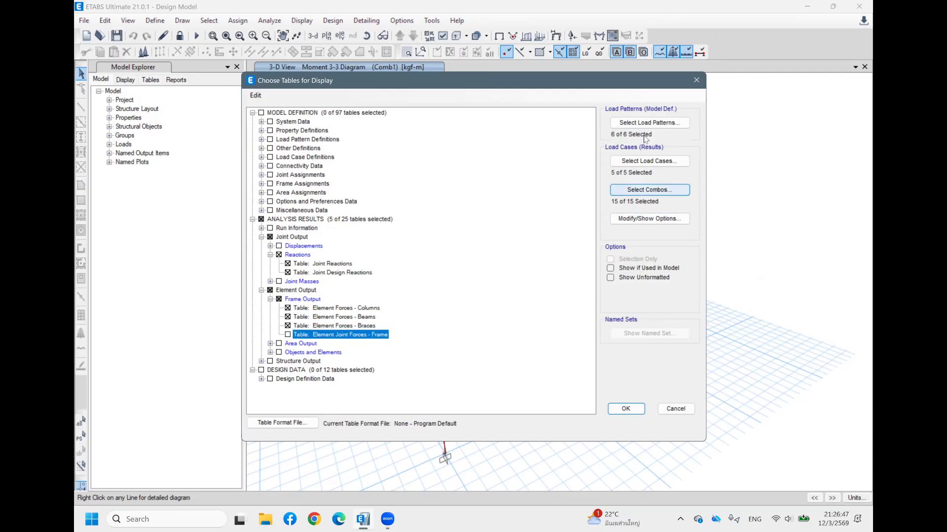
# Deselect all load patterns and all load cases for the result tables
pyautogui.click(647, 123)
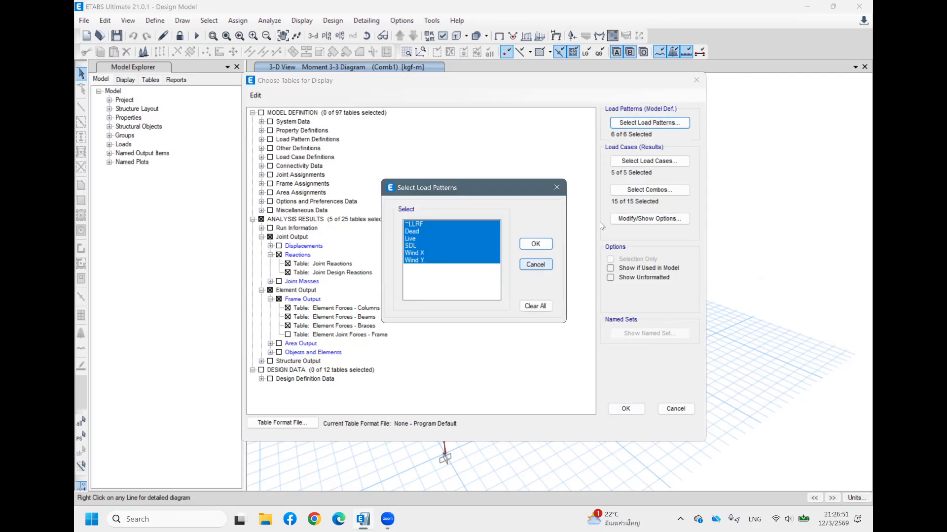
pyautogui.click(535, 306)
pyautogui.click(540, 247)
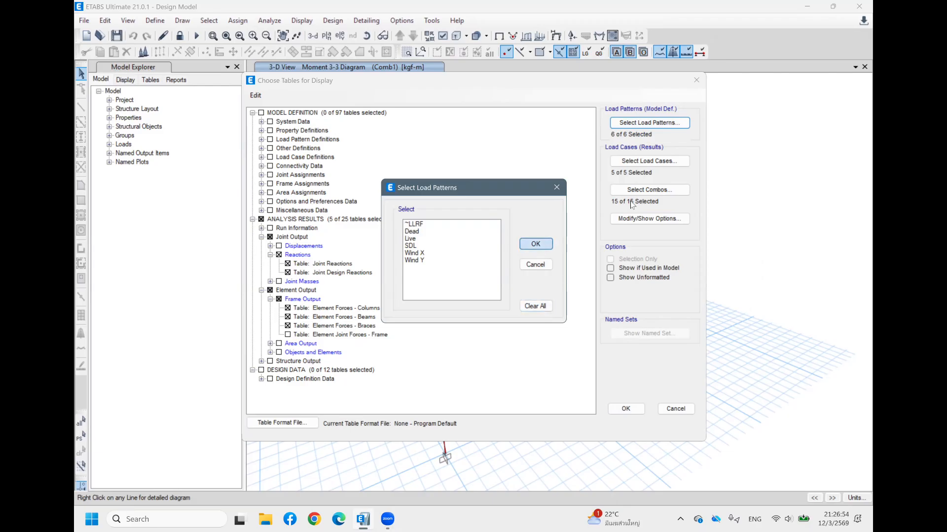
pyautogui.click(641, 160)
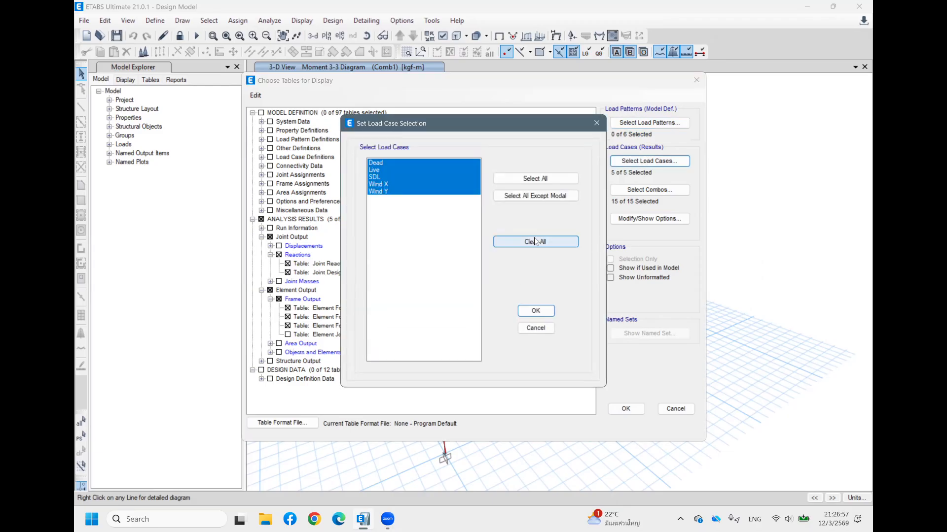
pyautogui.click(536, 241)
pyautogui.click(535, 311)
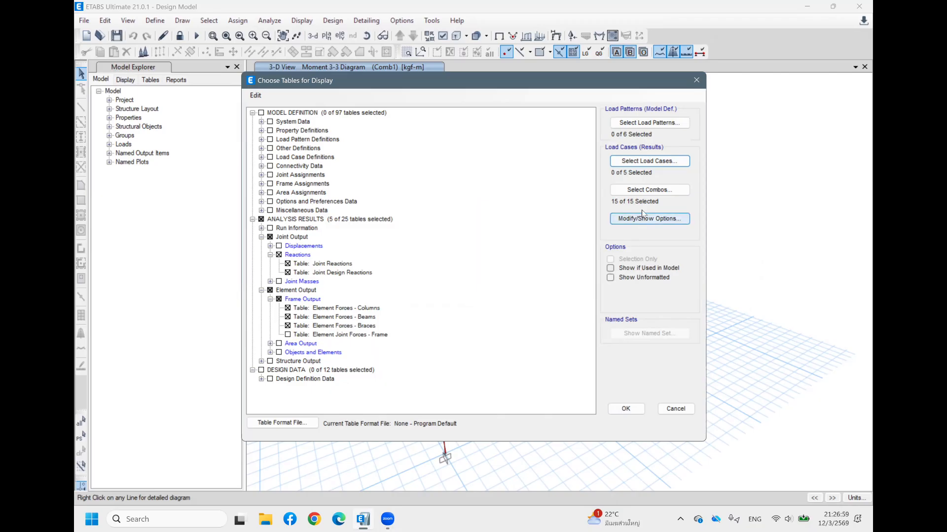
# Limit the load combinations for the result tables to Comb1, Comb2 and Comb3
pyautogui.click(644, 191)
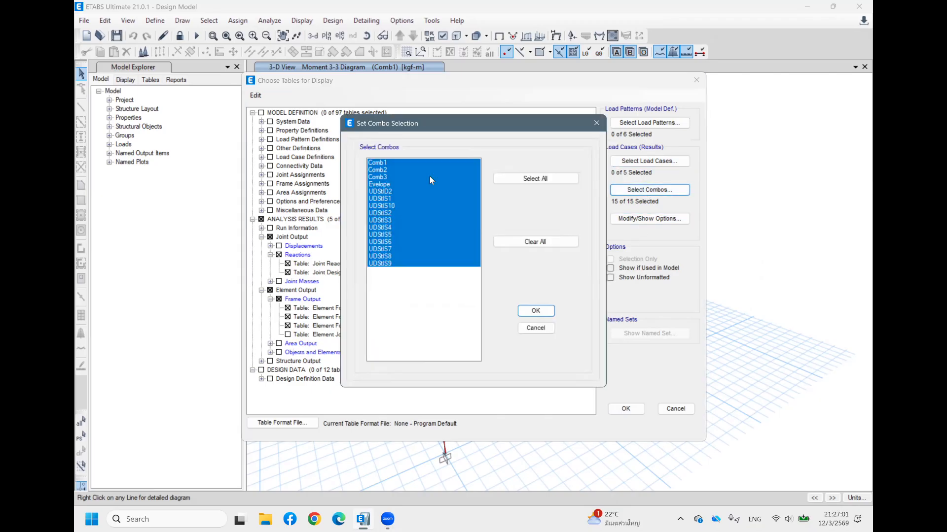
pyautogui.click(399, 162)
pyautogui.moveTo(404, 178); pyautogui.dragTo(402, 162)
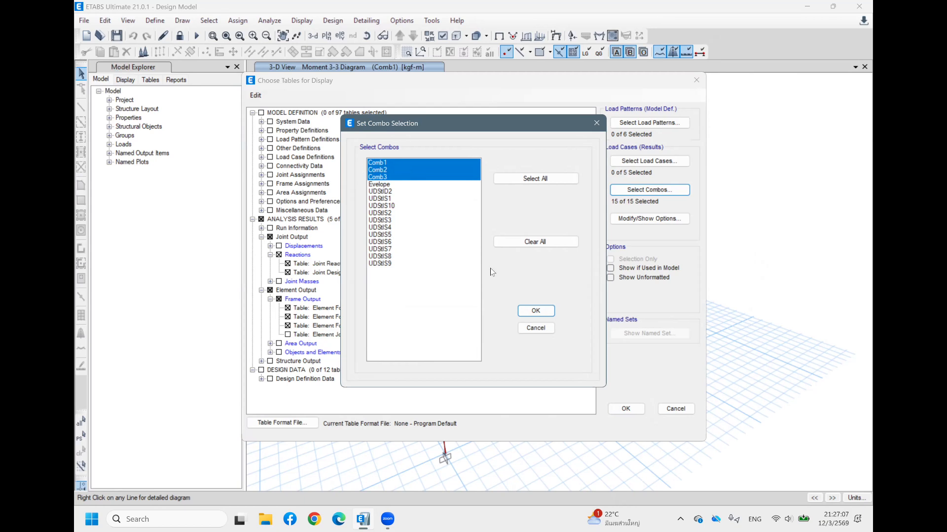
pyautogui.click(536, 311)
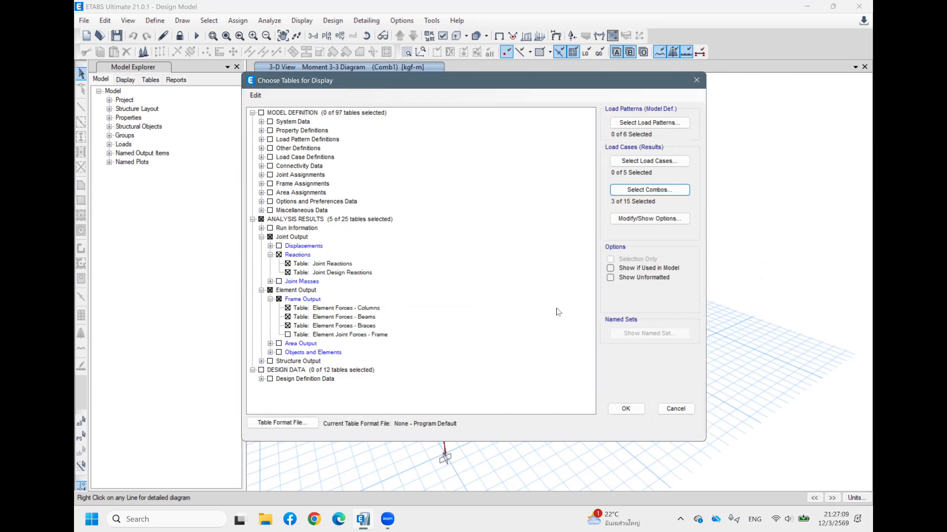
# Display the chosen result tables and examine the Station, P, V2 and V3 columns of Element Forces - Beams
pyautogui.click(633, 410)
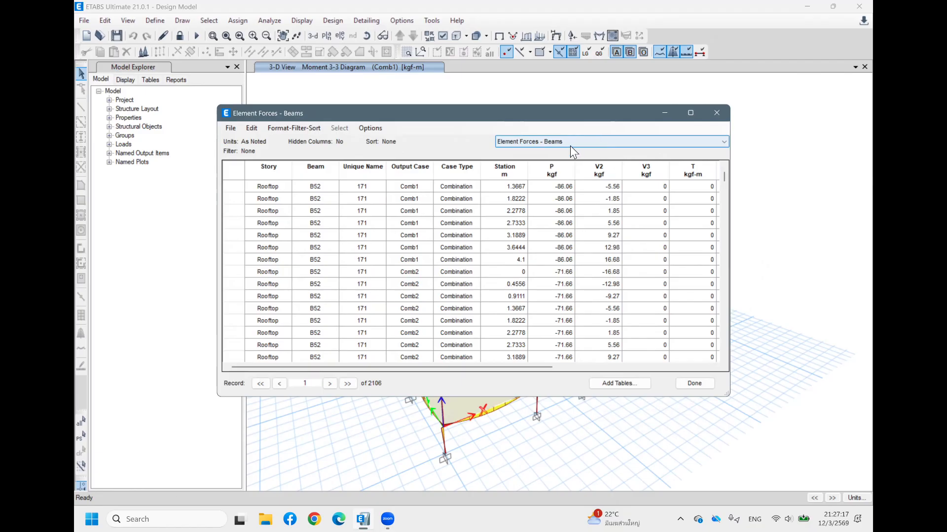
pyautogui.scroll(-2, 510, 175)
pyautogui.click(507, 170)
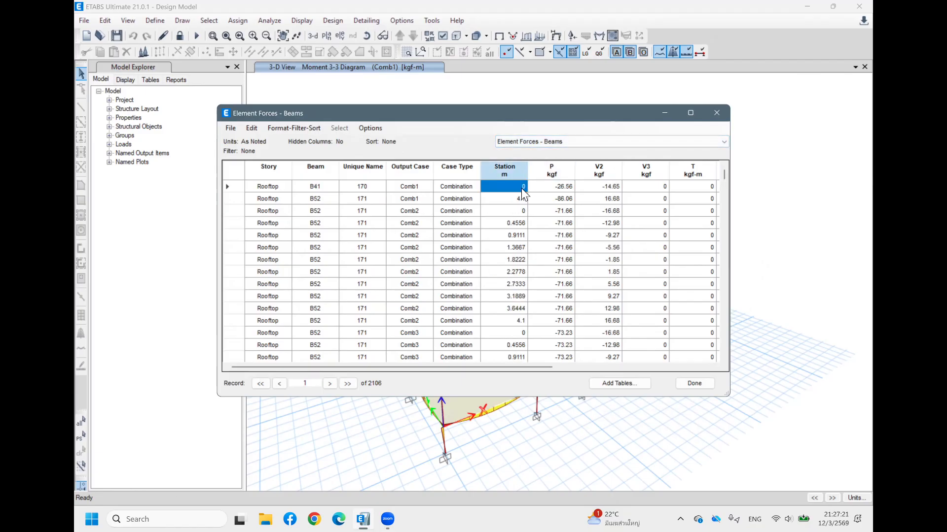
pyautogui.click(551, 173)
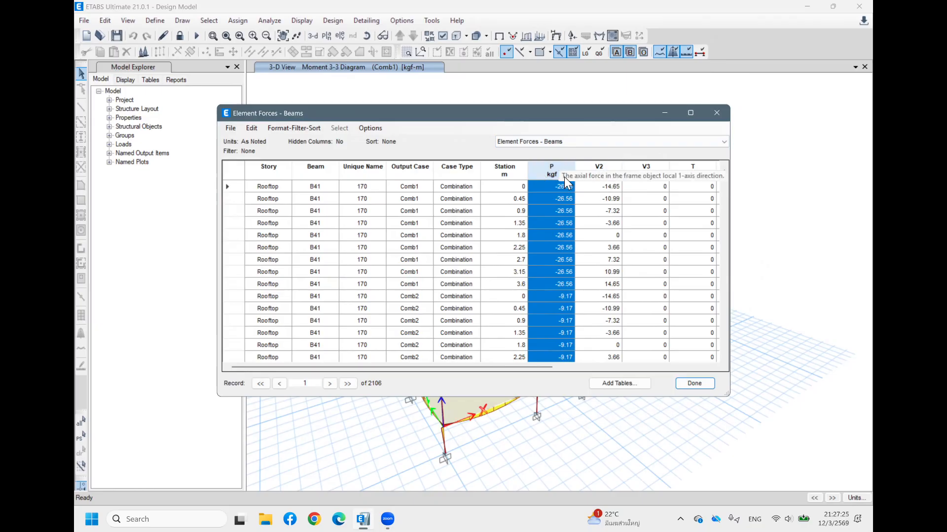
pyautogui.click(602, 170)
pyautogui.click(656, 174)
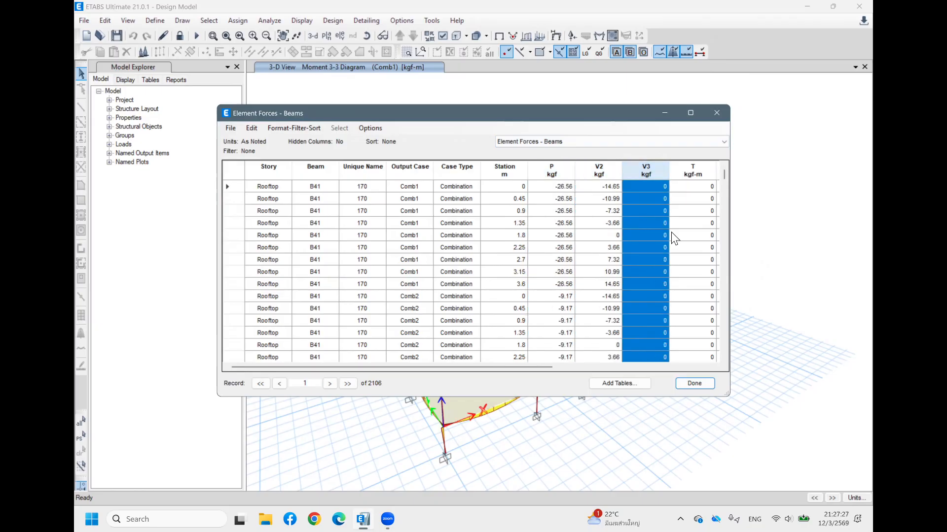
# Examine the torsion and M2 and M3 moment columns of the beam forces table, and recheck the axial force column
pyautogui.moveTo(542, 368); pyautogui.dragTo(623, 359)
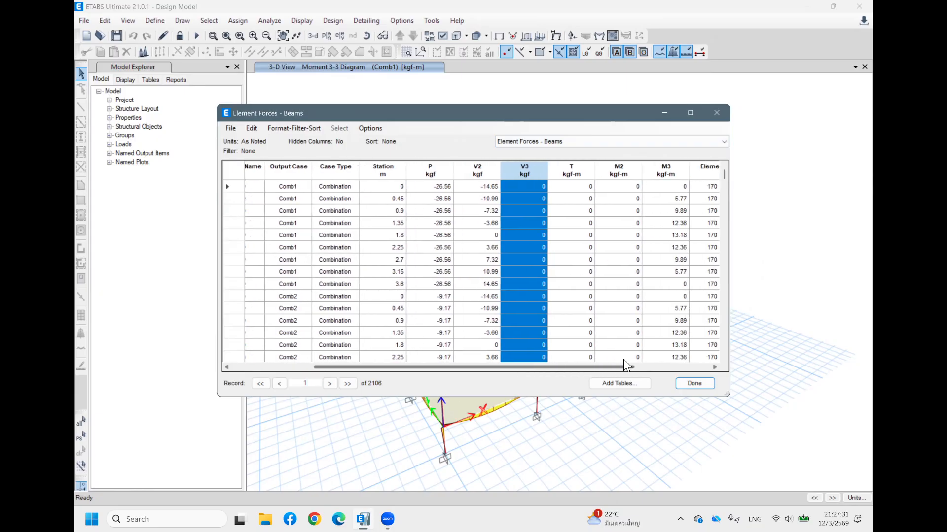
pyautogui.click(588, 174)
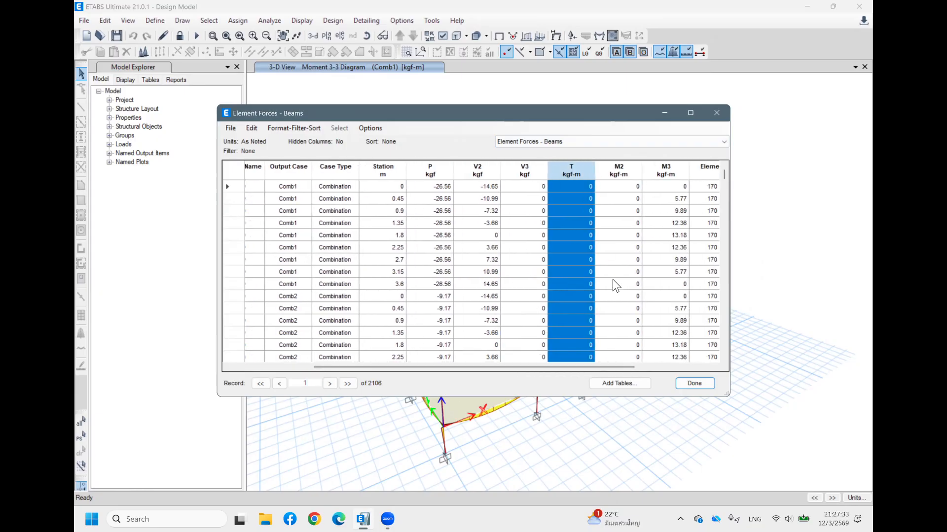
pyautogui.click(632, 162)
pyautogui.moveTo(626, 369); pyautogui.dragTo(717, 363)
pyautogui.click(551, 173)
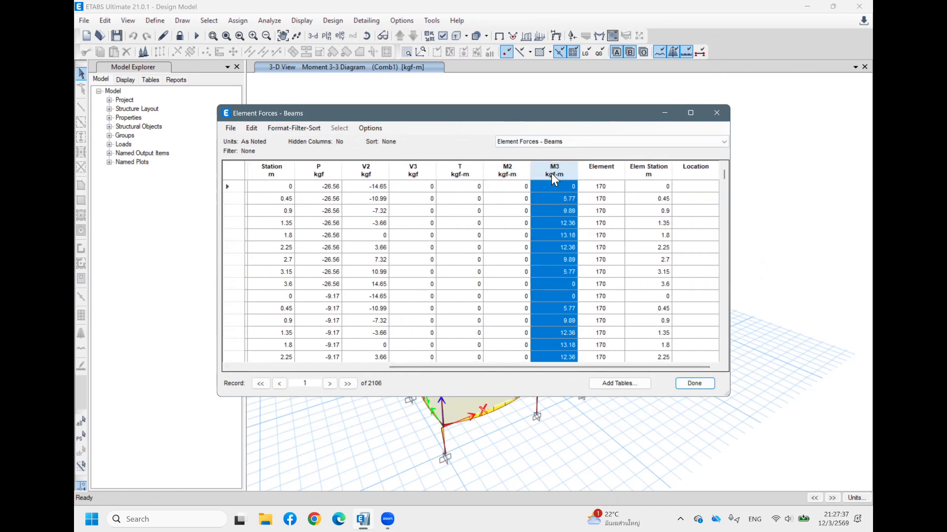
pyautogui.click(323, 170)
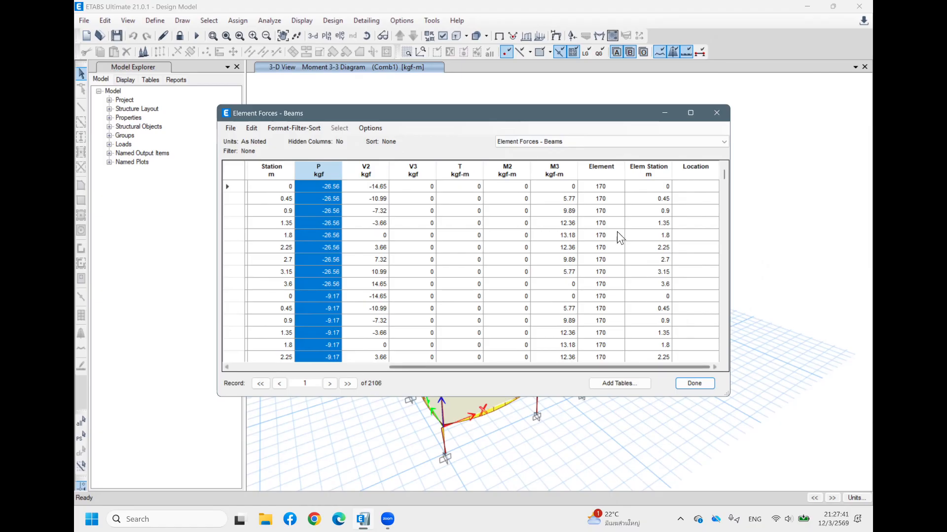
# Switch to the Element Forces - Braces table and examine the brace forces for Comb1 to Comb3
pyautogui.click(623, 144)
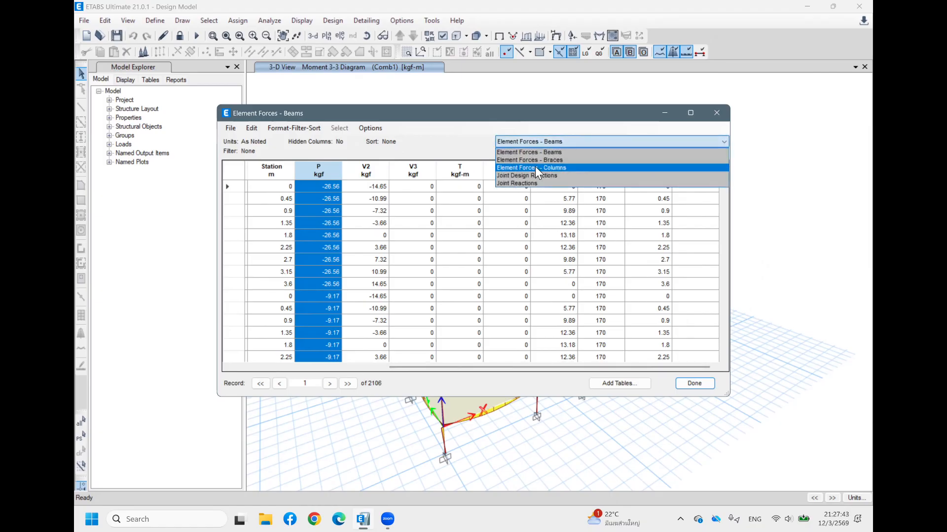
pyautogui.click(551, 160)
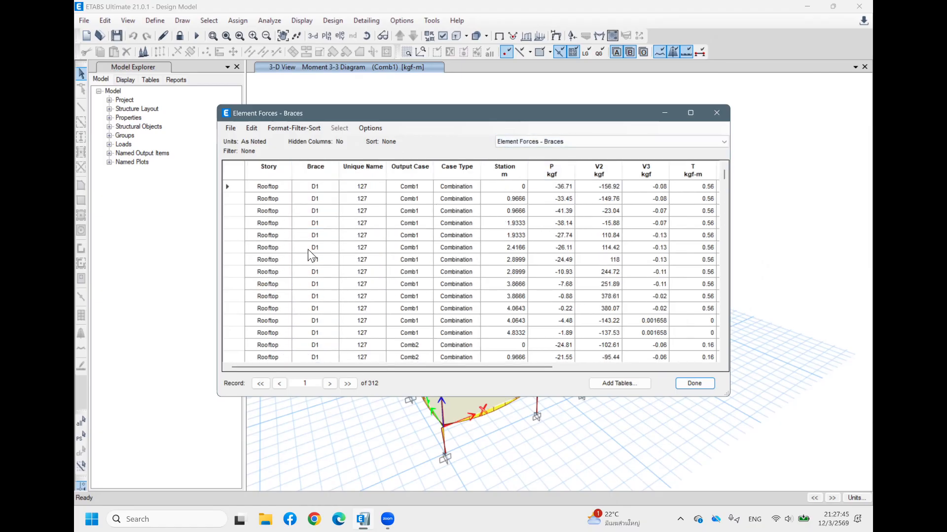
pyautogui.click(279, 193)
pyautogui.click(280, 223)
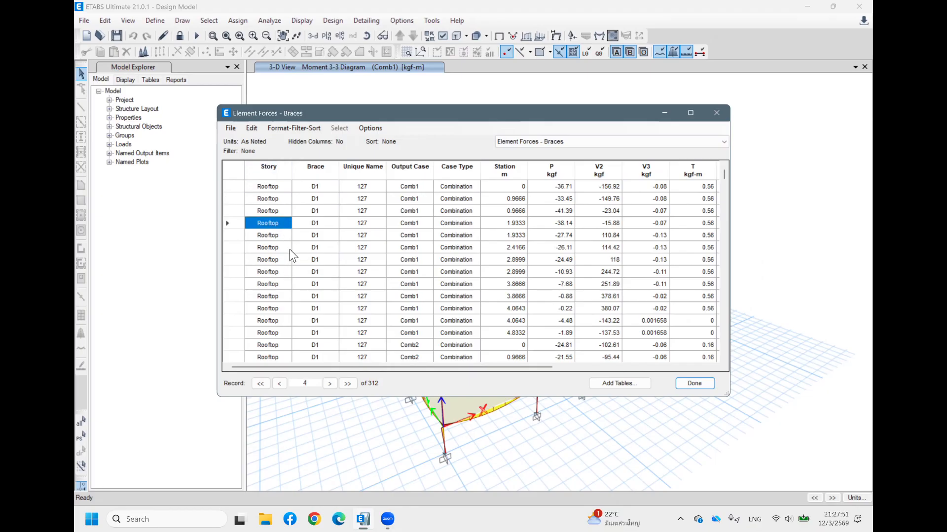
pyautogui.scroll(-10, 433, 261)
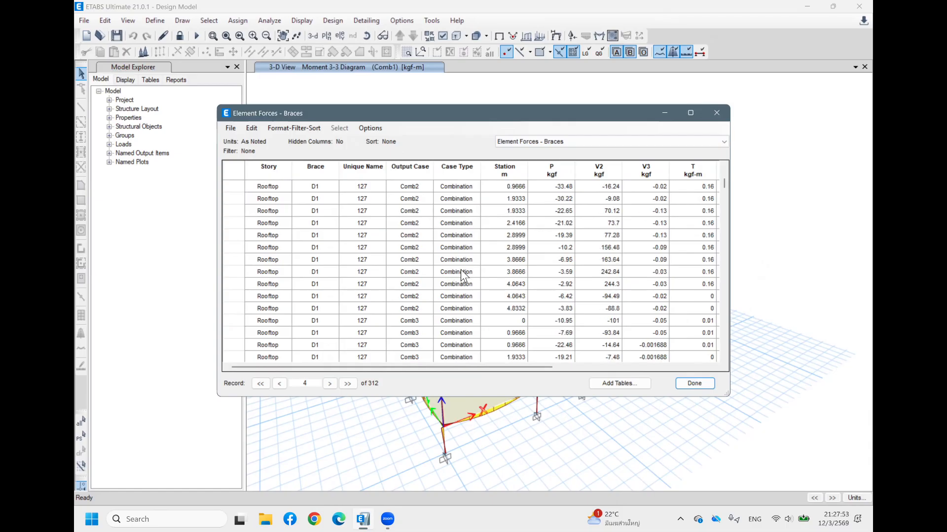
pyautogui.scroll(4, 608, 202)
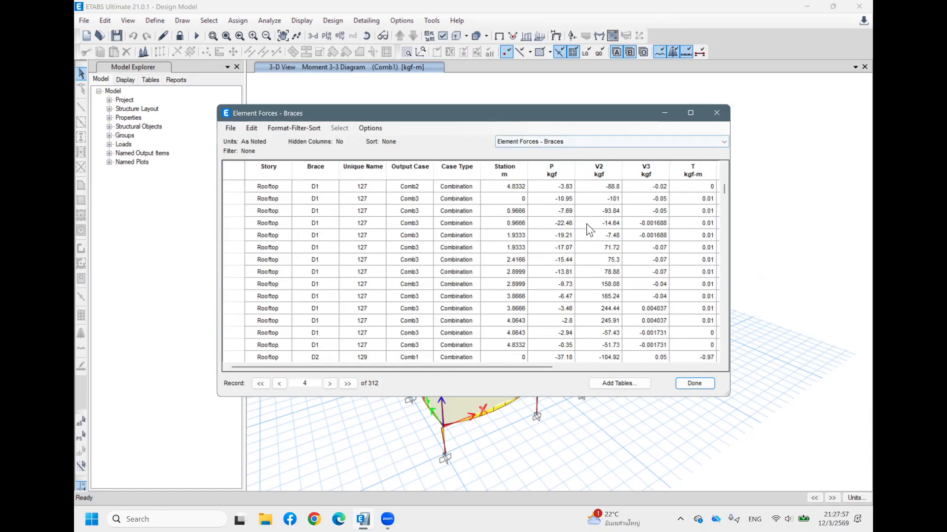
pyautogui.scroll(-5, 587, 226)
# Review the Element Forces - Columns and Joint Reactions tables, and close the result tables
pyautogui.click(652, 141)
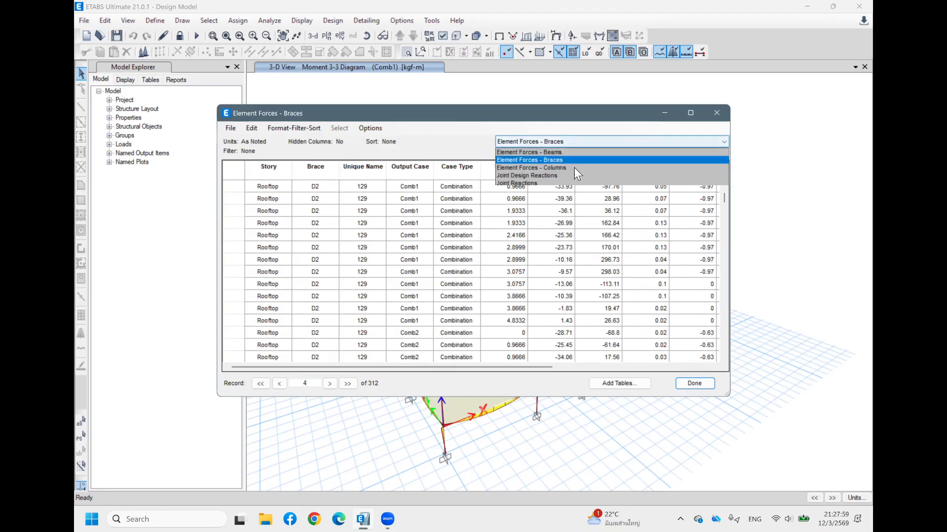
pyautogui.click(549, 168)
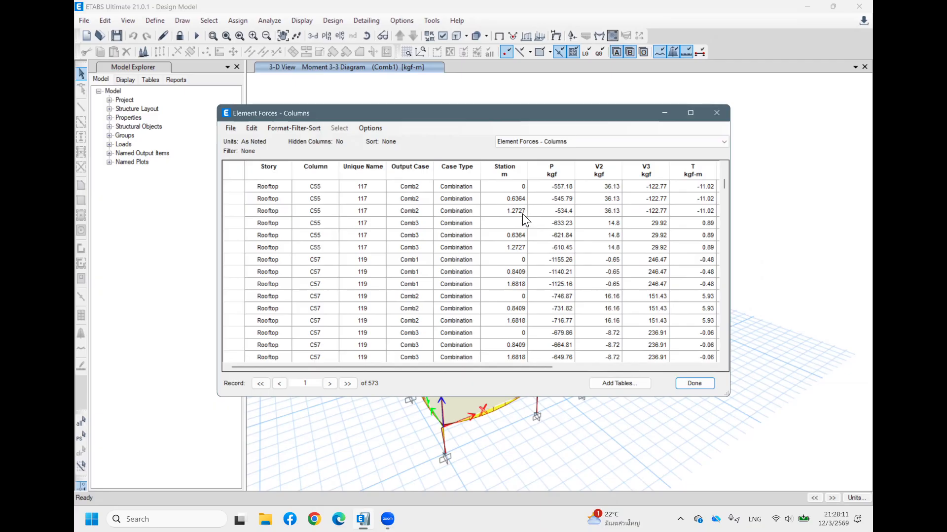
pyautogui.click(662, 144)
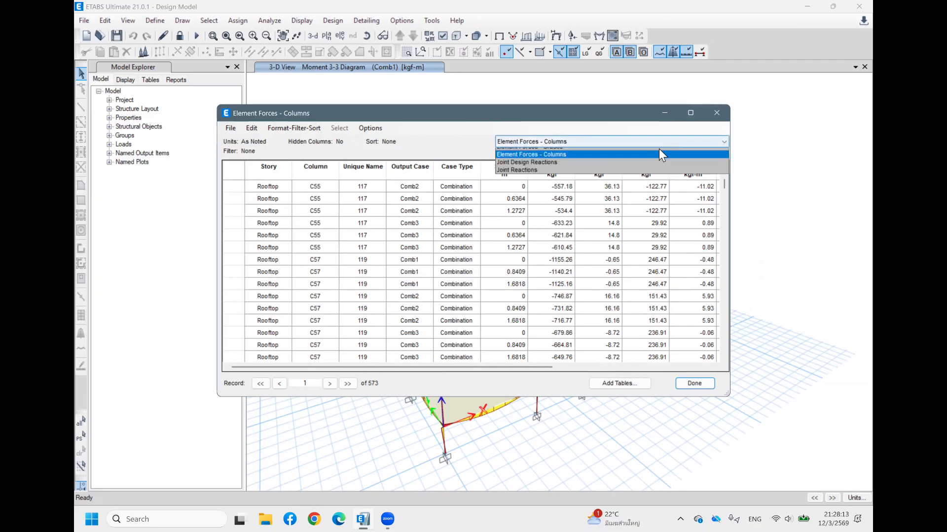
pyautogui.click(532, 180)
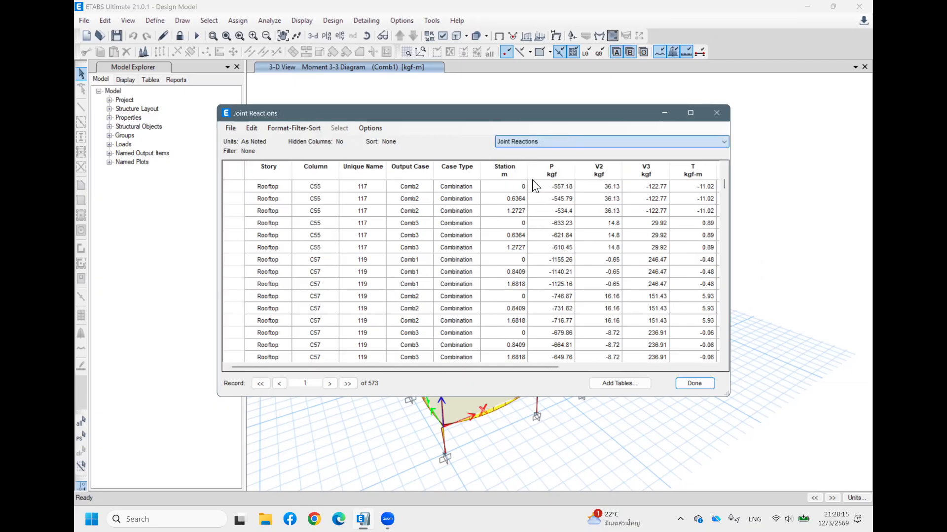
pyautogui.scroll(-5, 525, 232)
pyautogui.scroll(-5, 496, 298)
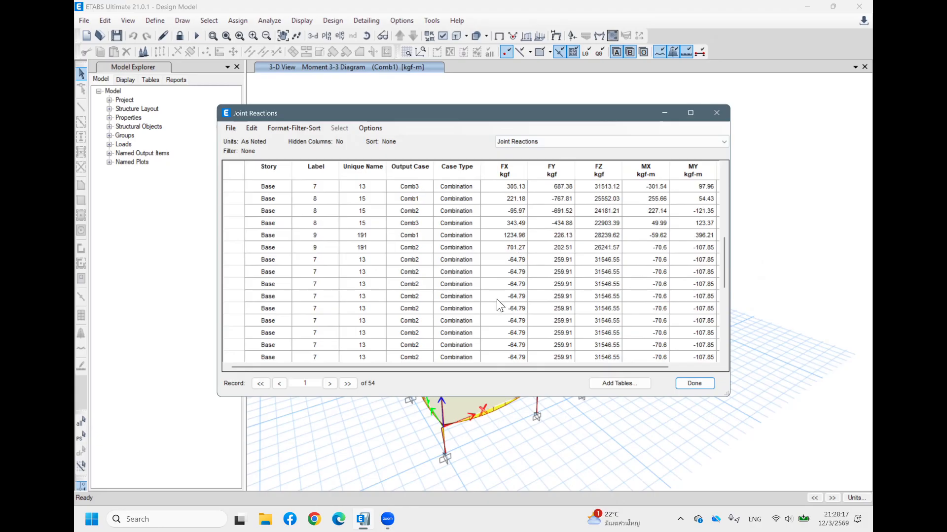
pyautogui.scroll(-10, 567, 296)
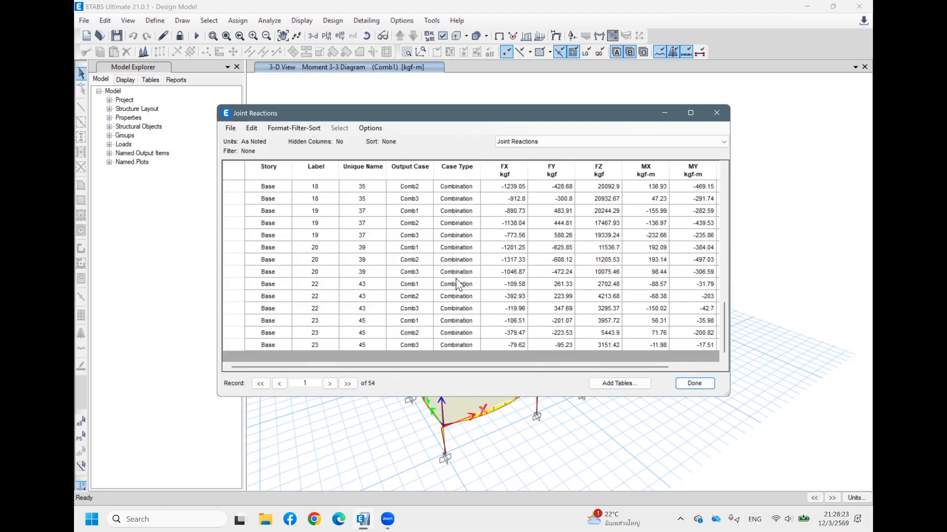
pyautogui.click(699, 384)
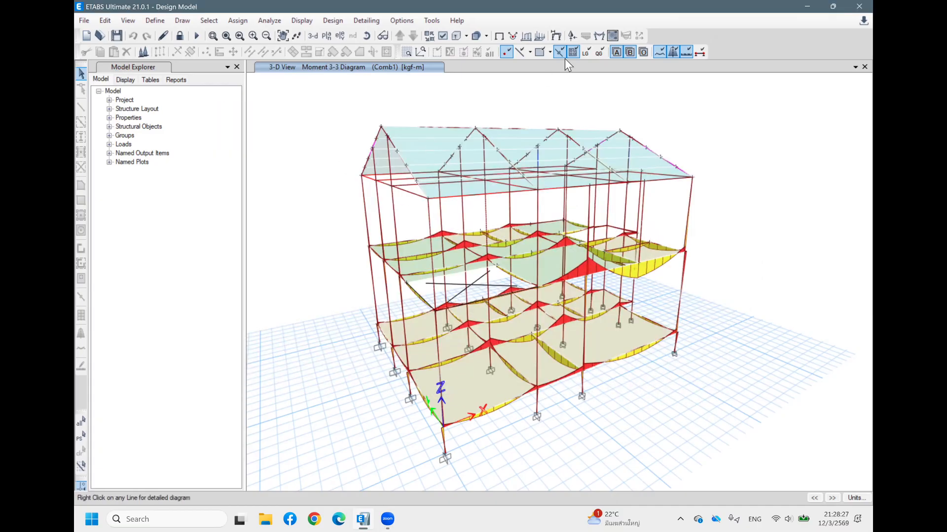
pyautogui.moveTo(738, 212); pyautogui.dragTo(736, 187, button='middle')
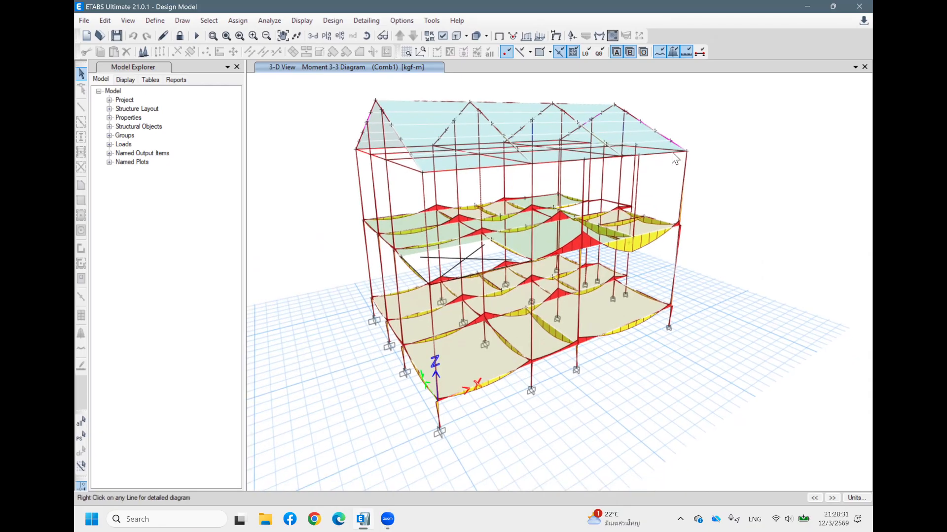
pyautogui.moveTo(717, 131); pyautogui.dragTo(726, 144, button='middle')
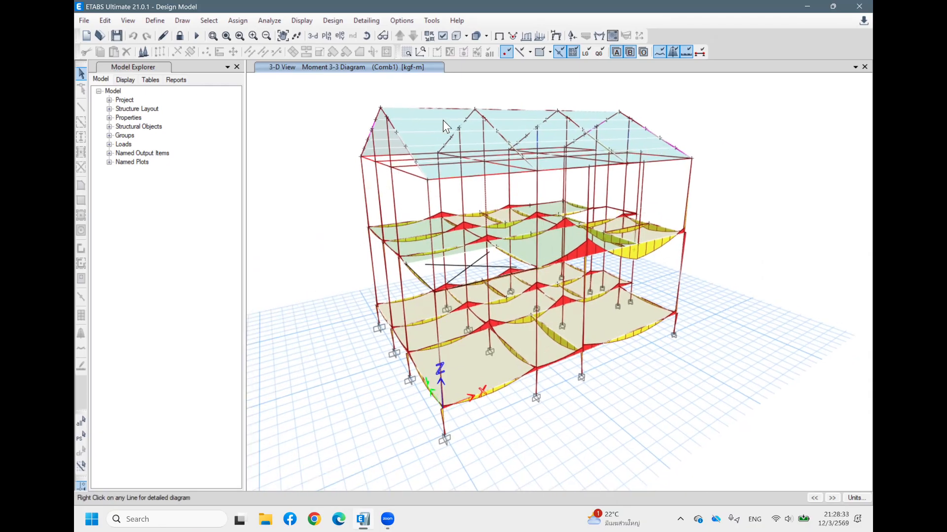
pyautogui.moveTo(446, 172)
pyautogui.click(330, 19)
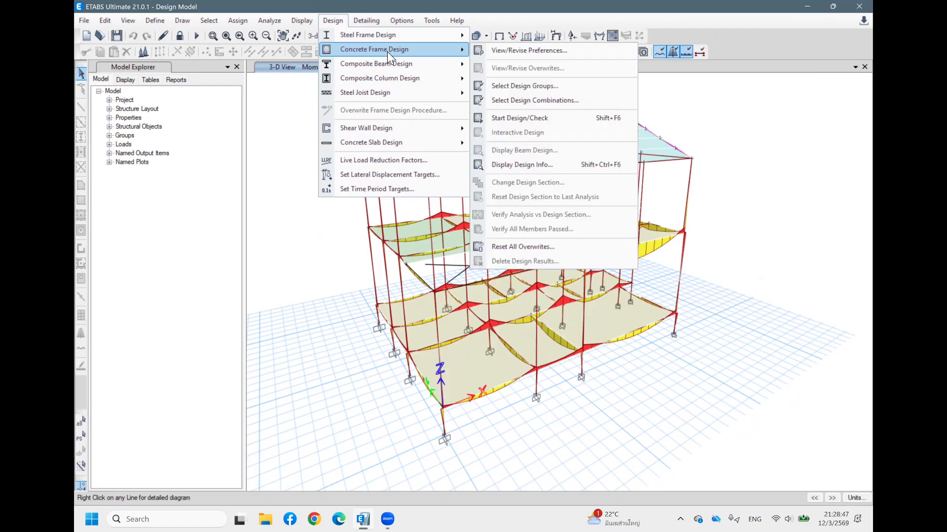
pyautogui.moveTo(442, 81)
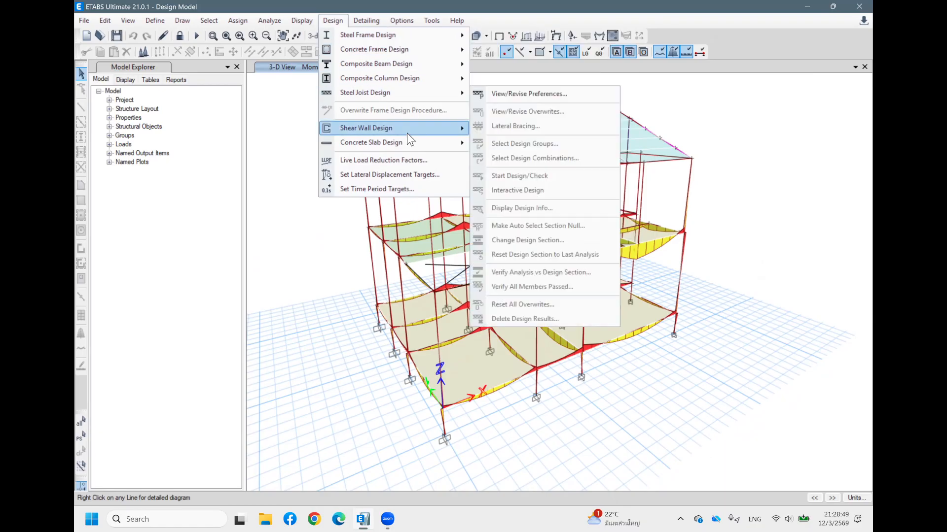
pyautogui.moveTo(400, 50)
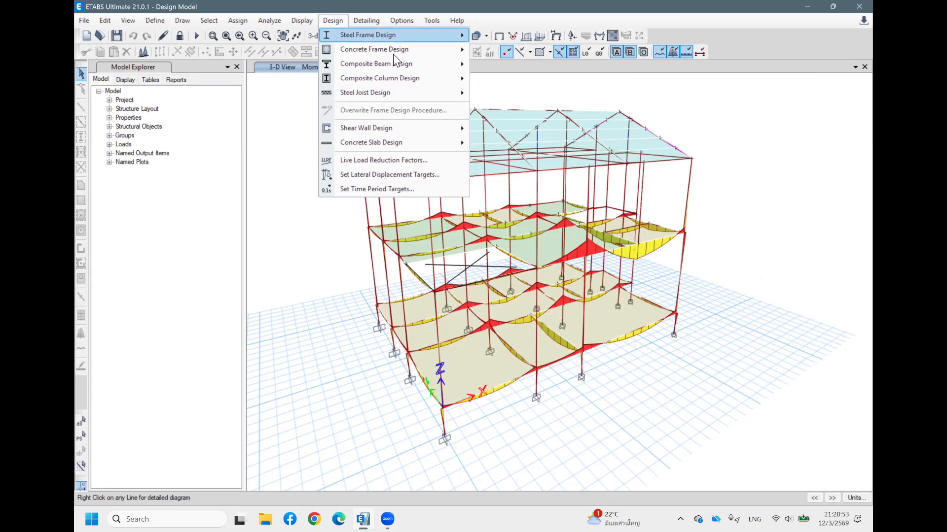
pyautogui.moveTo(368, 40)
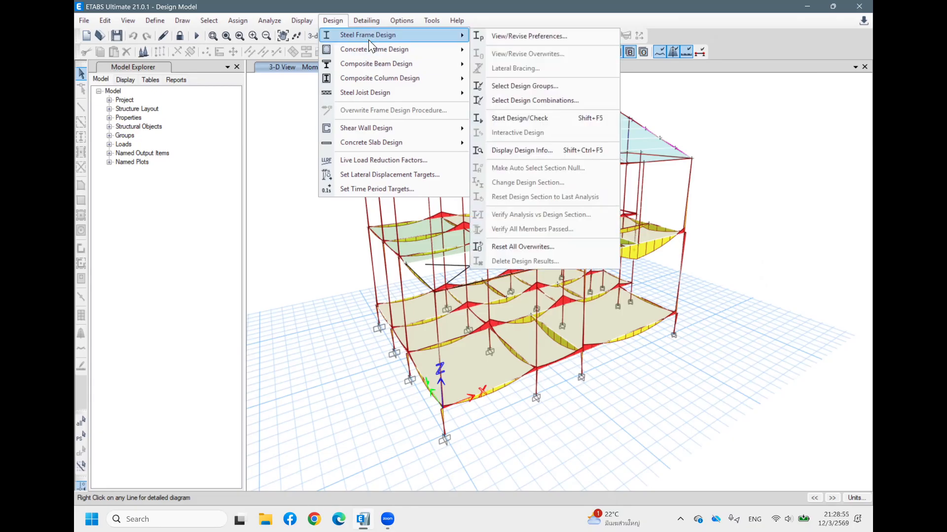
pyautogui.click(700, 334)
# Hide the floors, walls and null shells in the 3-D view so only the frame members show
pyautogui.moveTo(718, 345); pyautogui.dragTo(691, 325, button='middle')
pyautogui.scroll(-3, 799, 342)
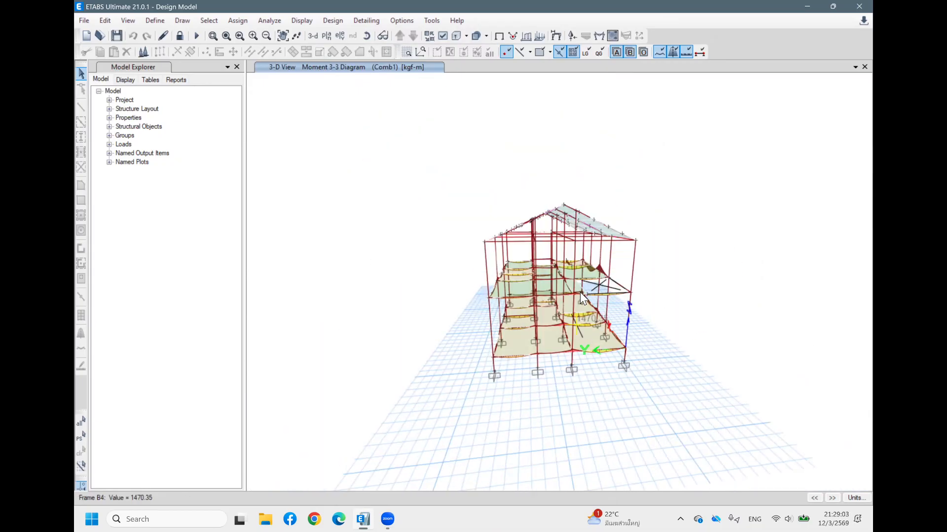
pyautogui.click(457, 37)
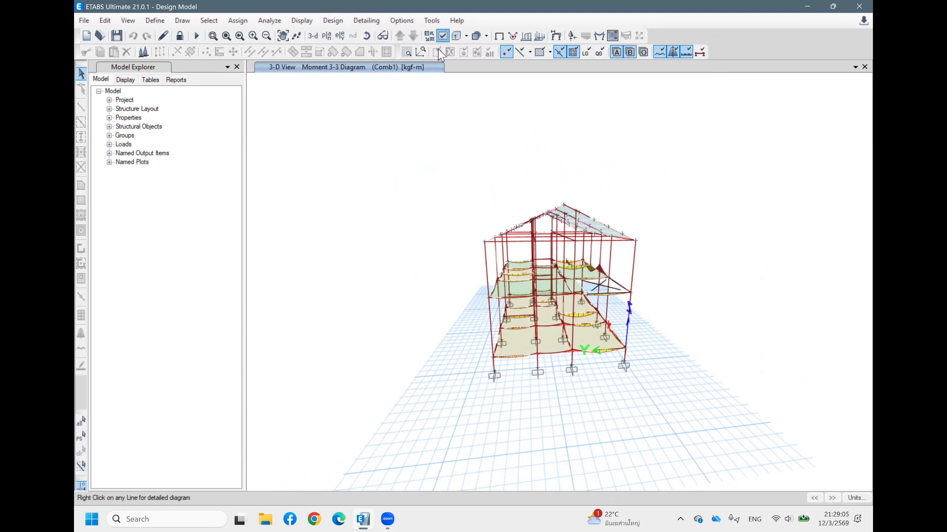
pyautogui.moveTo(514, 52); pyautogui.dragTo(389, 7)
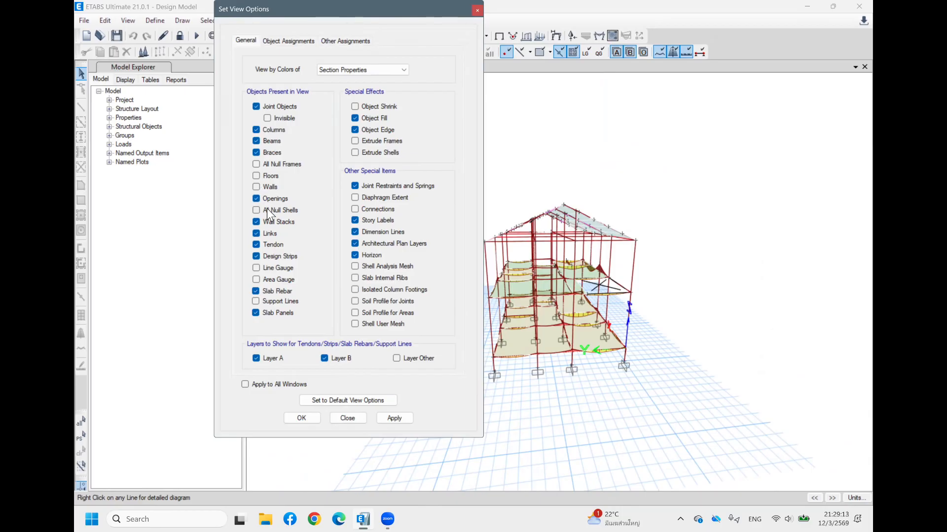
pyautogui.click(389, 417)
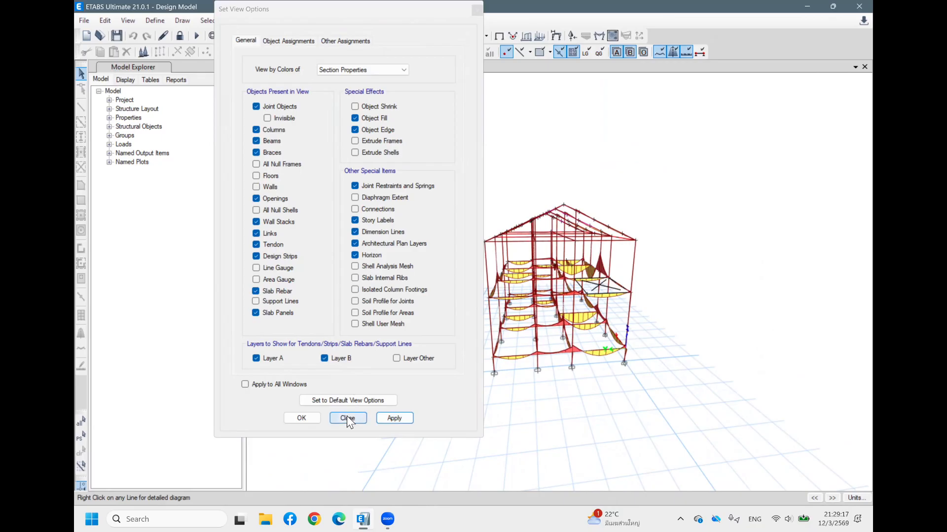
pyautogui.click(347, 418)
# Select all frames and joints of the roof structure above the top columns
pyautogui.moveTo(721, 260)
pyautogui.keyDown('shift'); pyautogui.mouseDown(button='middle')
pyautogui.moveTo(678, 294)
pyautogui.moveTo(691, 263)
pyautogui.moveTo(704, 277)
pyautogui.moveTo(746, 239)
pyautogui.moveTo(720, 252)
pyautogui.moveTo(701, 240)
pyautogui.moveTo(681, 285)
pyautogui.moveTo(703, 270)
pyautogui.moveTo(708, 254)
pyautogui.moveTo(707, 265)
pyautogui.mouseUp(button='middle'); pyautogui.keyUp('shift')
pyautogui.scroll(3, 708, 243)
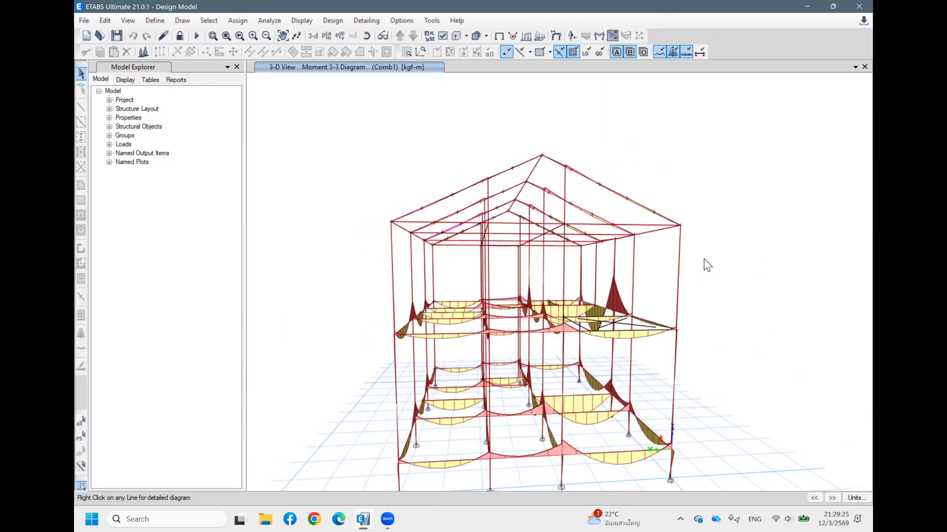
pyautogui.moveTo(303, 119); pyautogui.dragTo(749, 262)
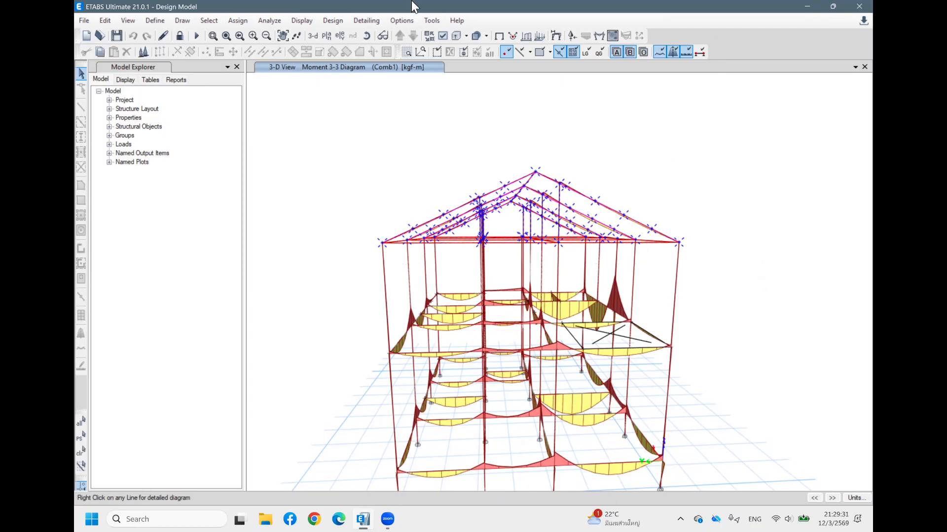
# Open the steel frame design preferences and check the design code options, keeping AISC 360-16
pyautogui.click(330, 20)
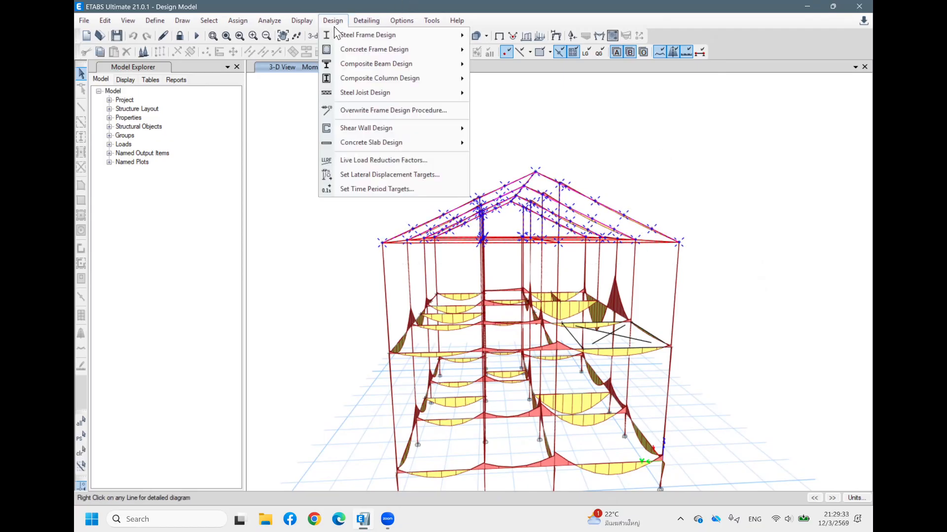
pyautogui.moveTo(386, 34)
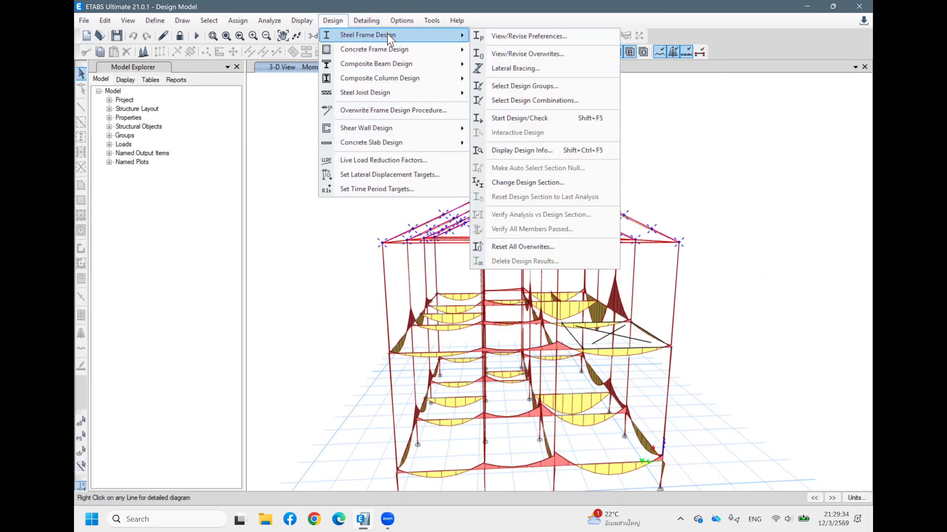
pyautogui.click(507, 37)
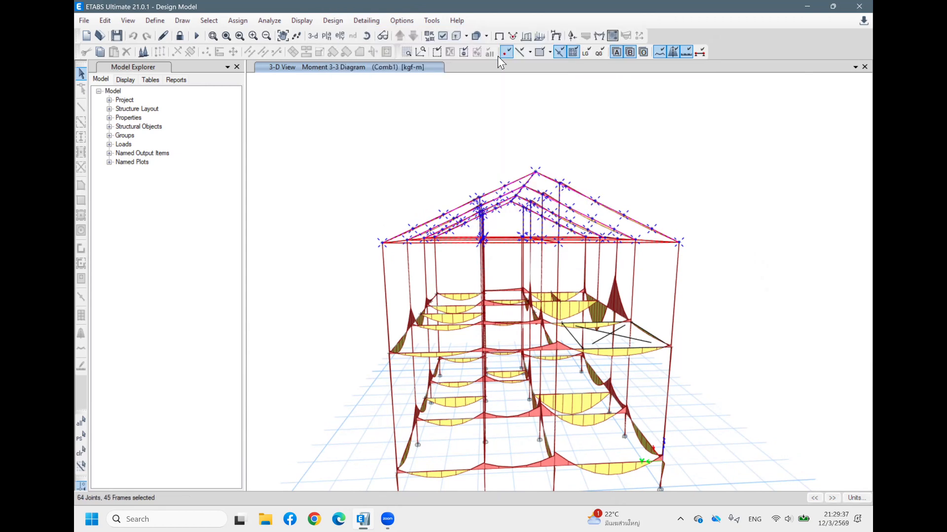
pyautogui.click(501, 131)
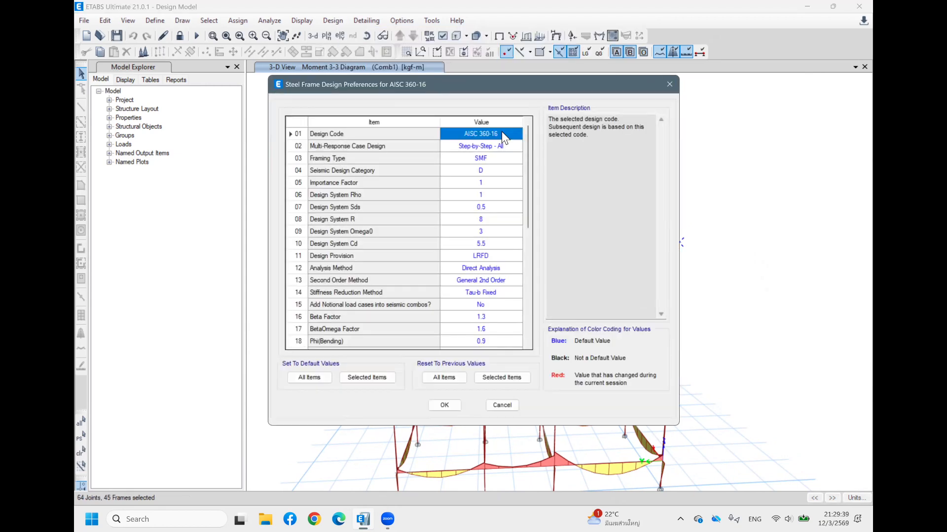
pyautogui.click(502, 131)
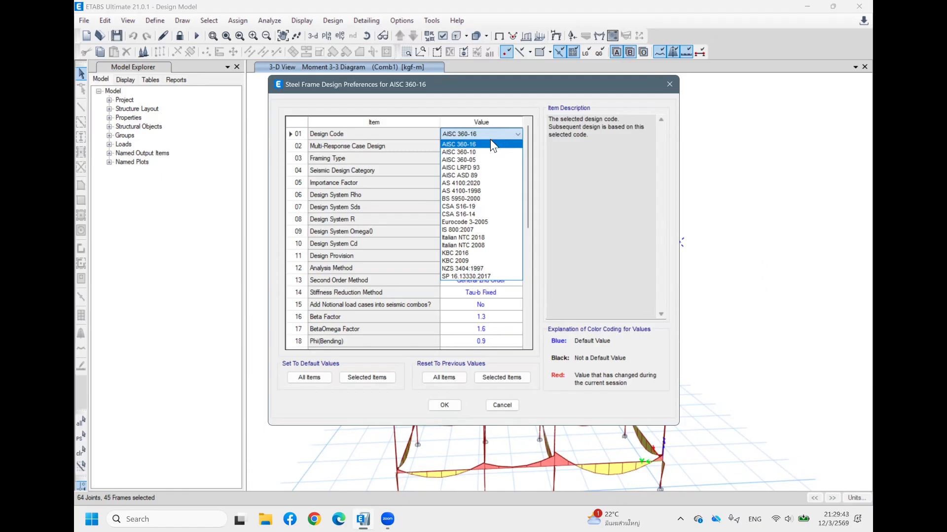
pyautogui.click(504, 131)
pyautogui.click(497, 146)
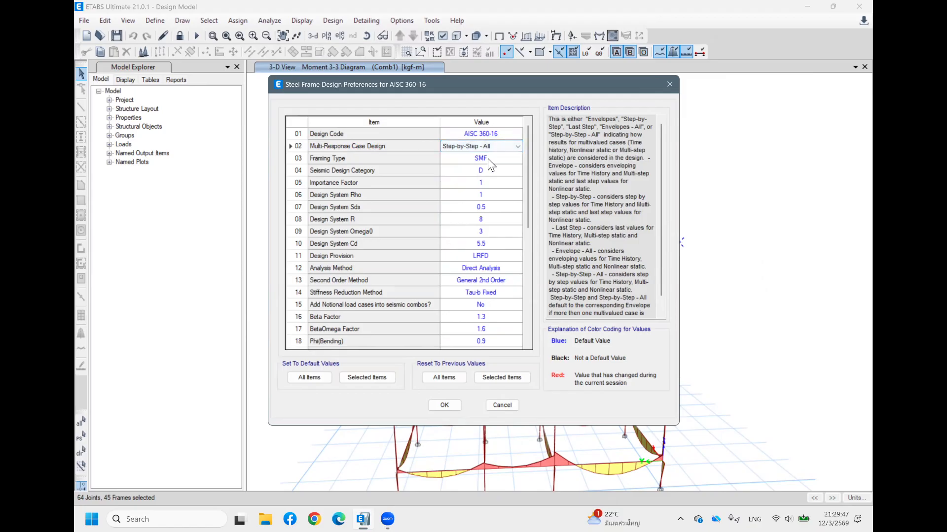
# Set the framing type in the steel frame design preferences to IMF
pyautogui.click(488, 158)
pyautogui.click(491, 158)
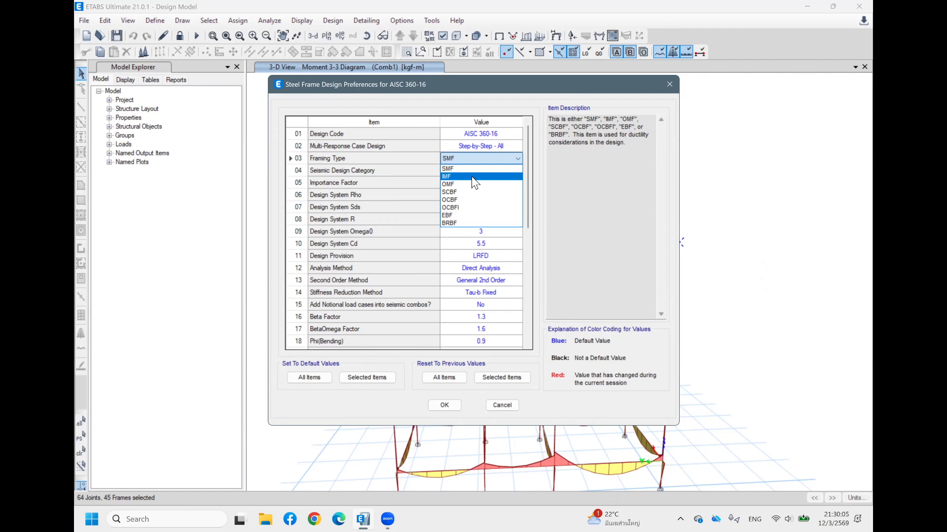
pyautogui.click(472, 175)
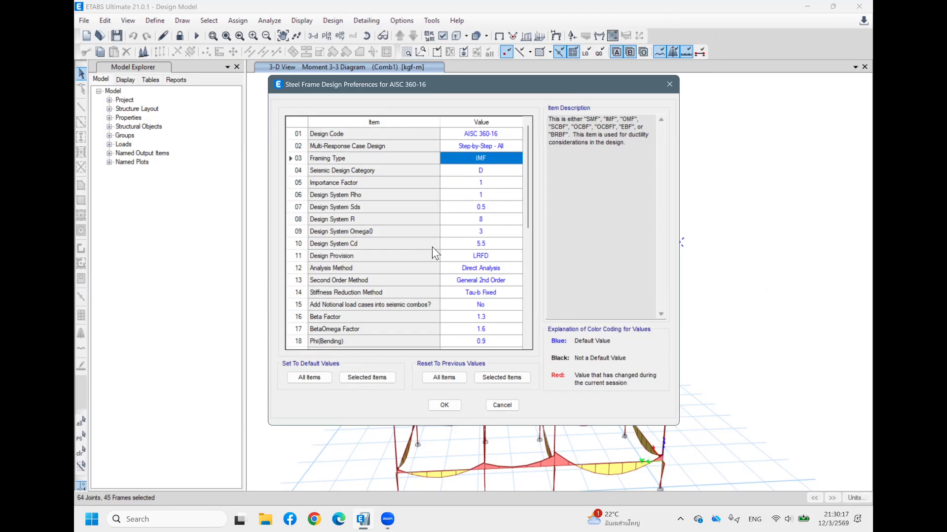
pyautogui.click(488, 157)
pyautogui.click(478, 158)
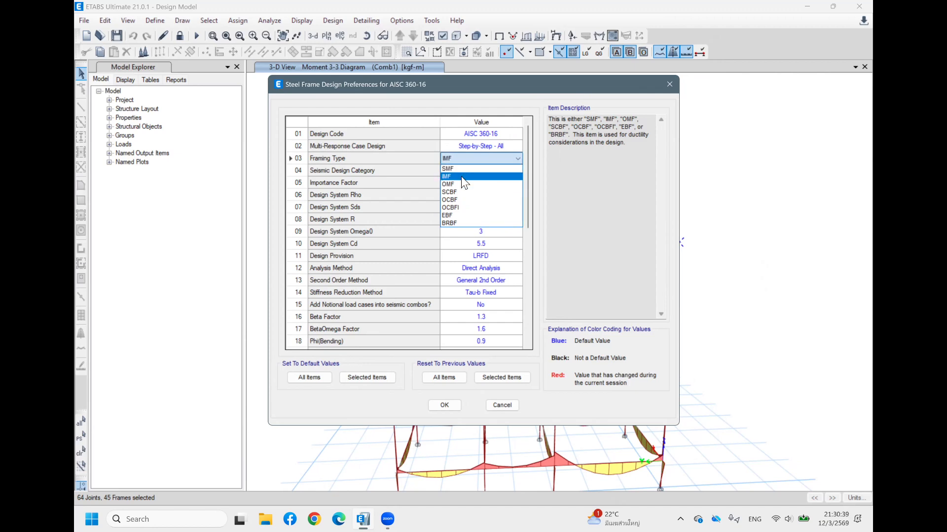
pyautogui.click(461, 176)
# Set the seismic design category to C, check the remaining preference items, and accept the steel design preferences
pyautogui.click(496, 173)
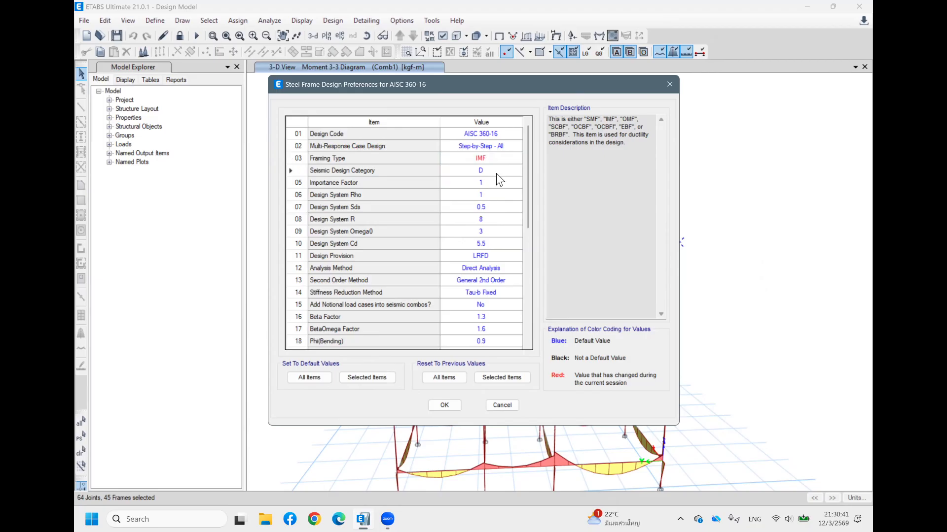
pyautogui.click(498, 173)
pyautogui.click(456, 197)
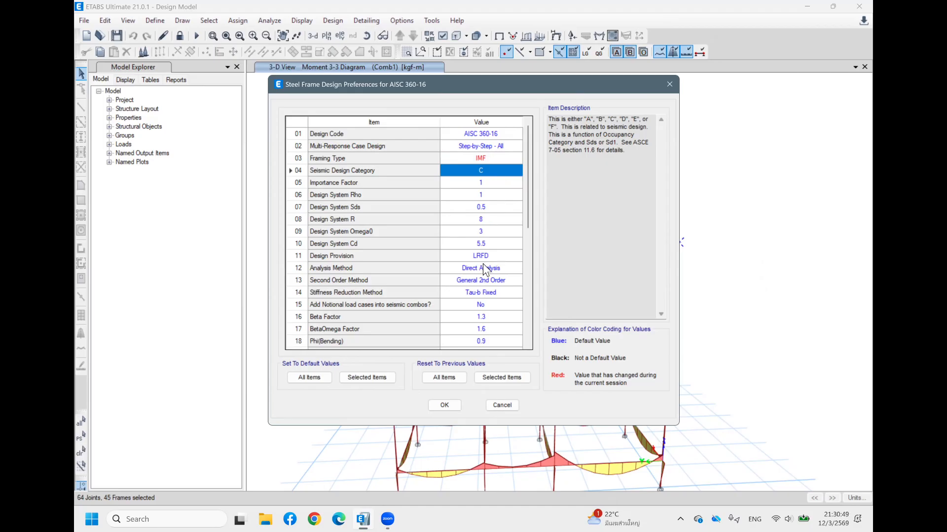
pyautogui.scroll(-7, 475, 323)
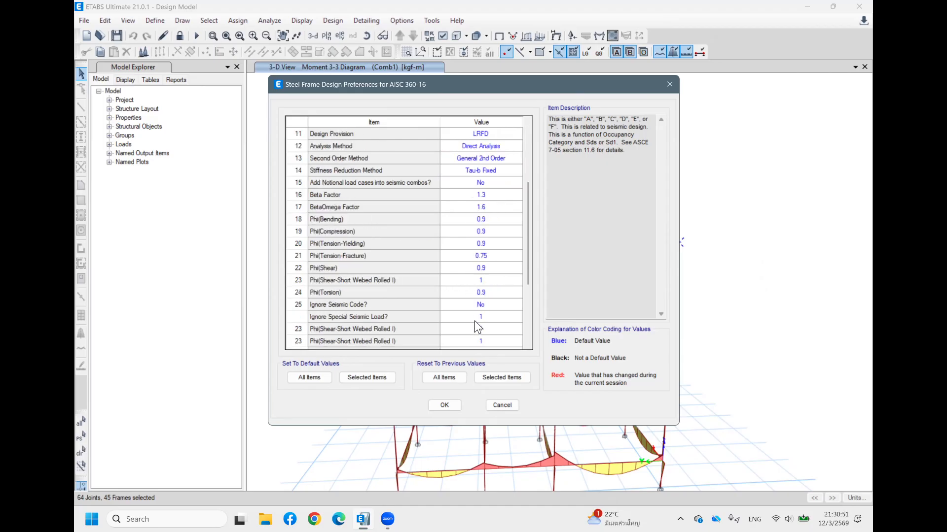
pyautogui.scroll(2, 470, 250)
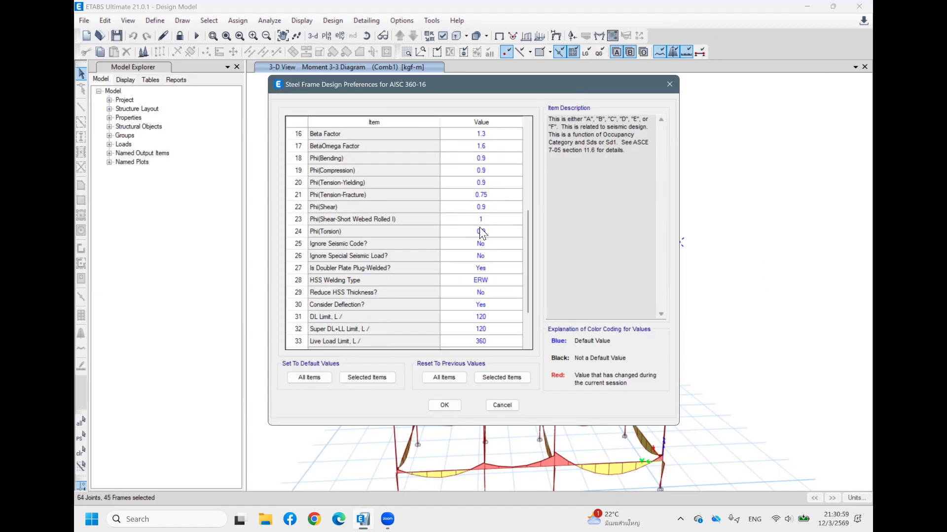
pyautogui.scroll(-2, 477, 235)
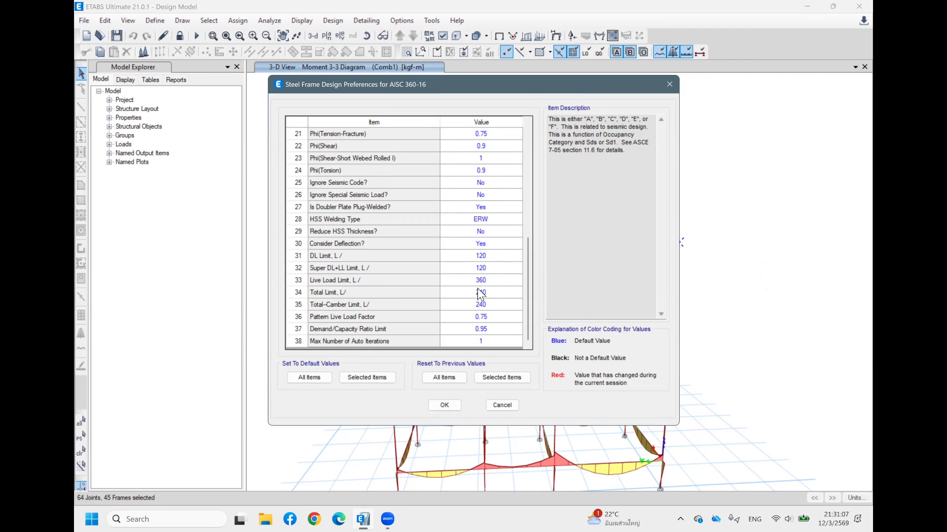
pyautogui.click(443, 404)
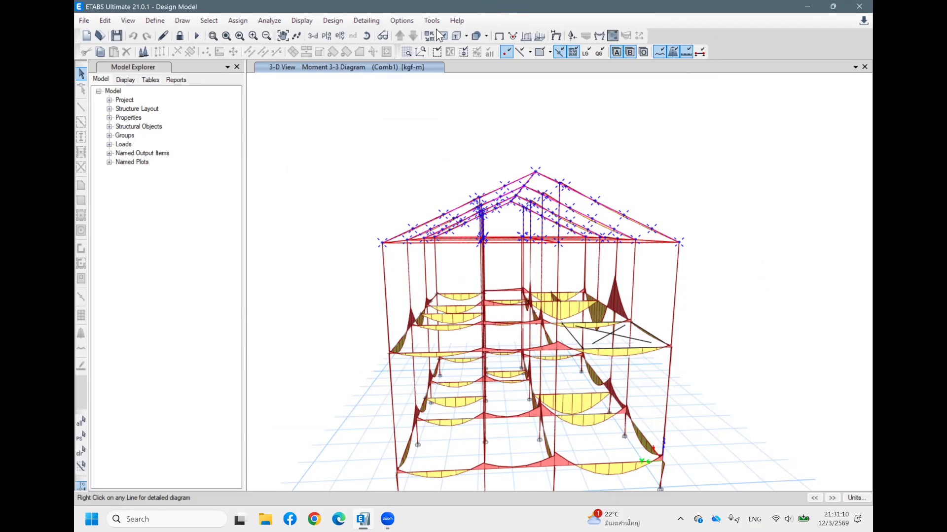
# Open the steel frame design overwrites for the selected roof members and check the design section, framing type, Omega0 and connection type items
pyautogui.click(338, 22)
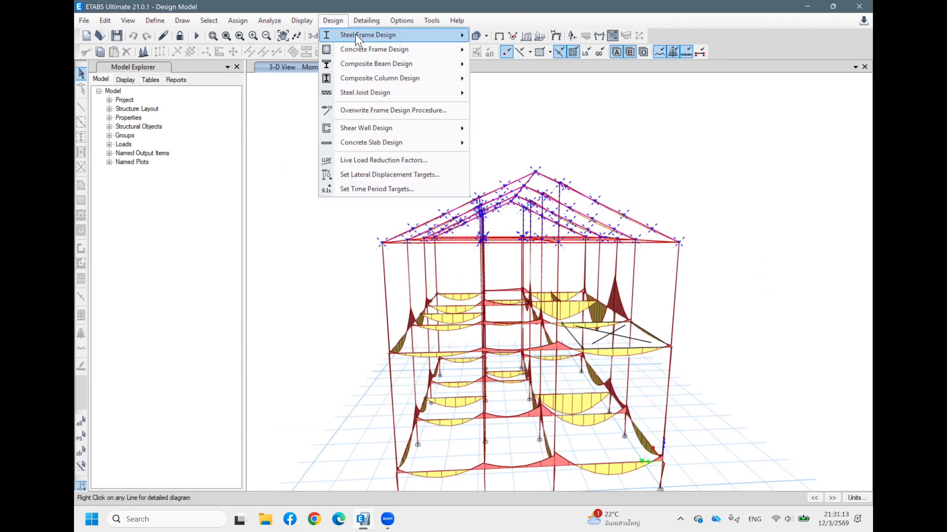
pyautogui.moveTo(355, 33)
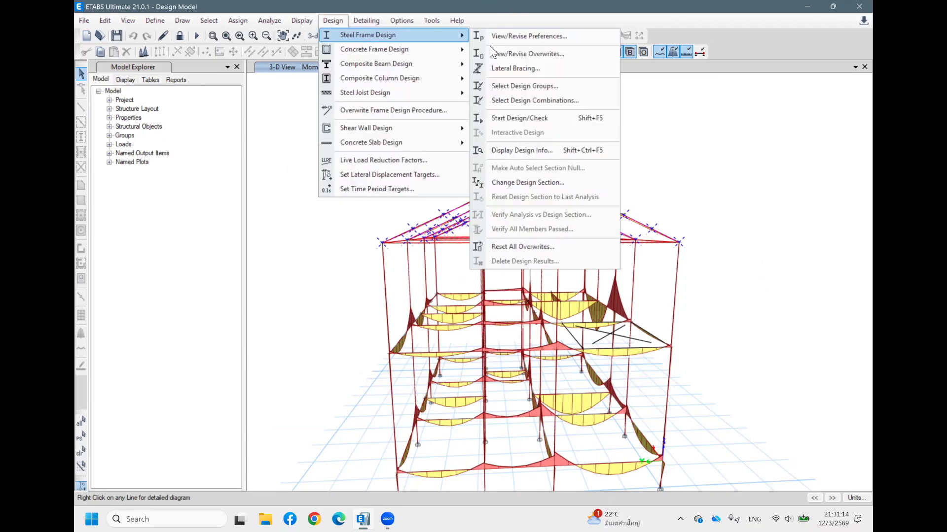
pyautogui.click(529, 55)
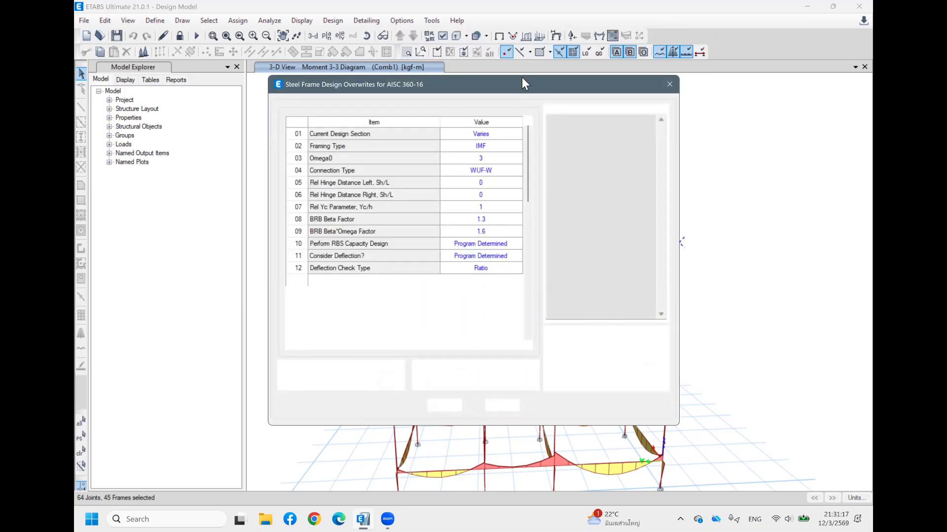
pyautogui.click(497, 134)
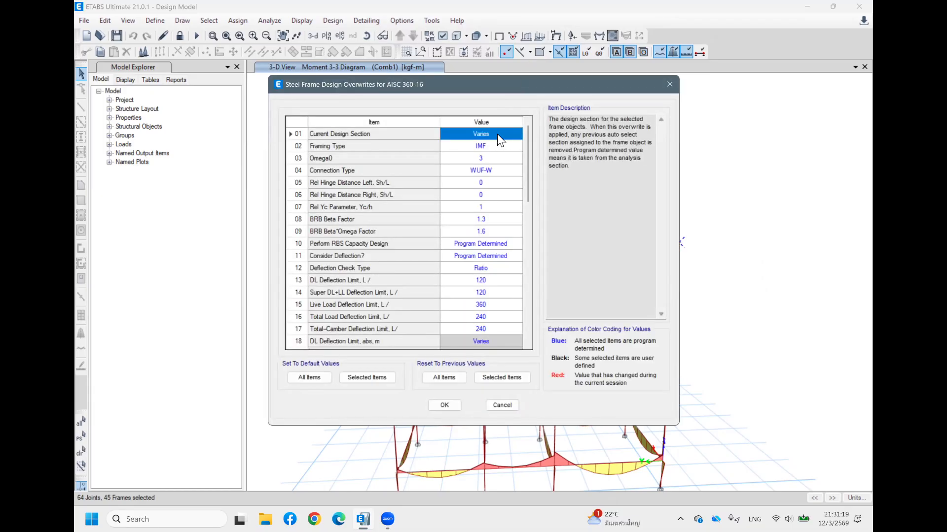
pyautogui.click(507, 143)
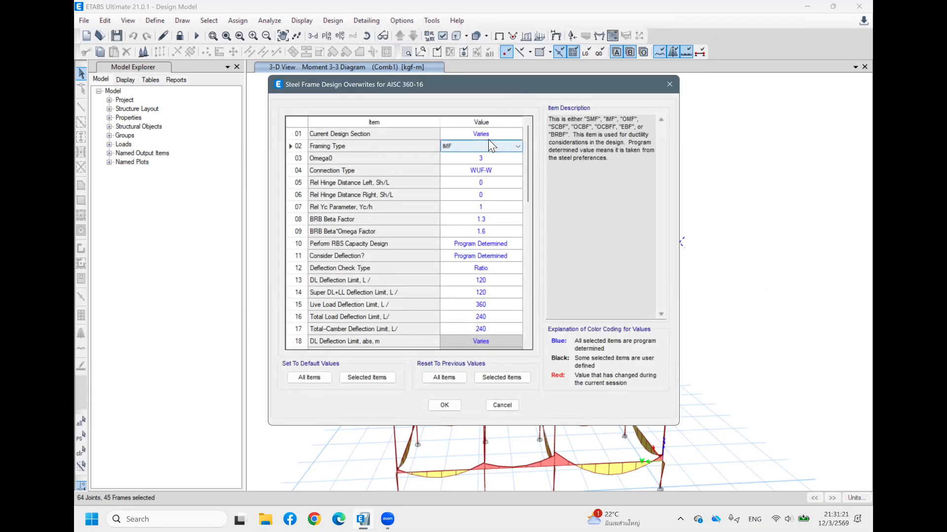
pyautogui.click(507, 158)
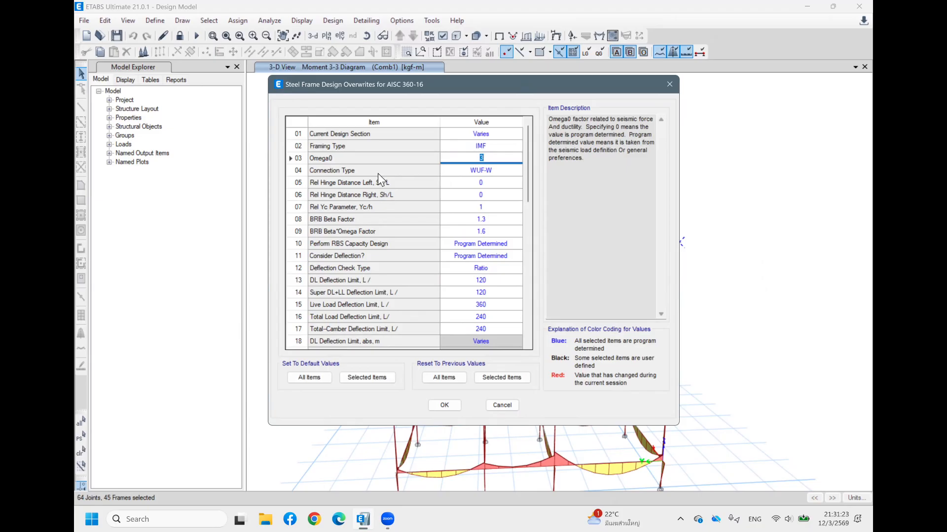
pyautogui.click(501, 173)
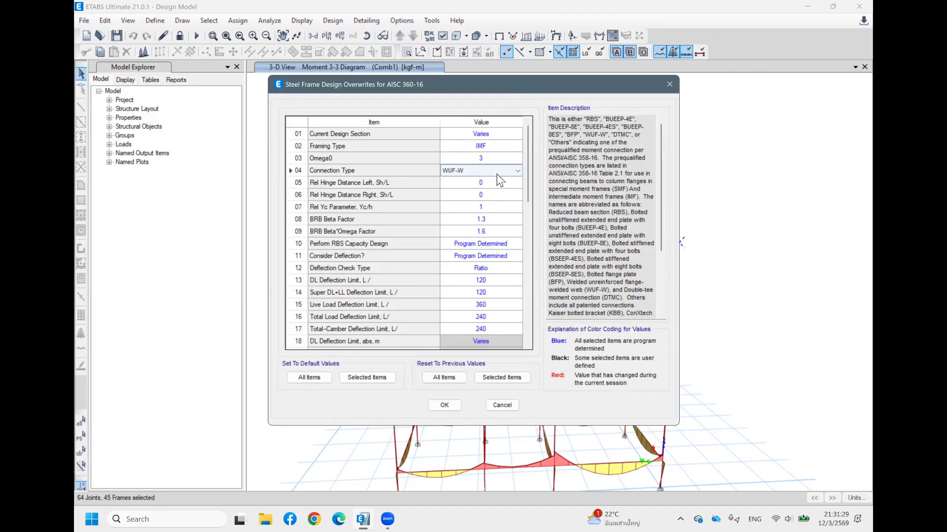
pyautogui.click(516, 171)
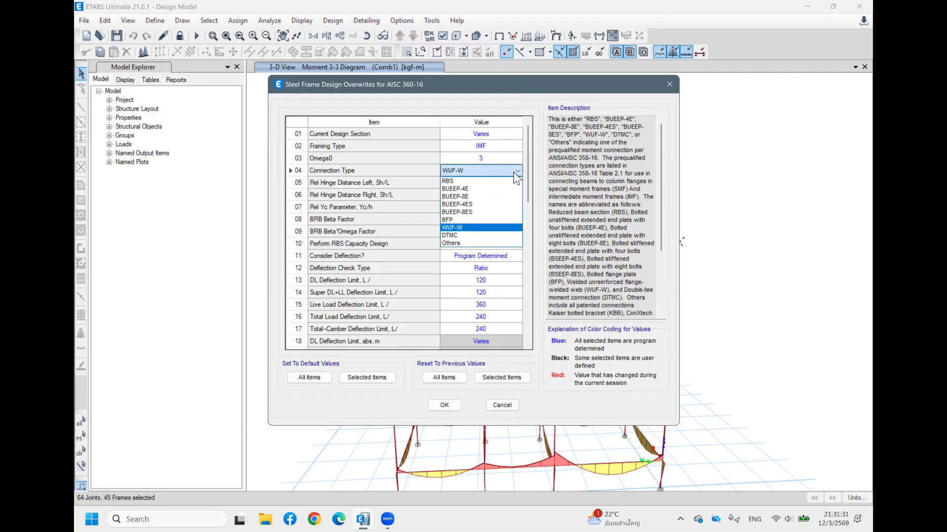
pyautogui.click(513, 171)
# Set the DL and Super DL+LL deflection limits of the roof members to L/240 and accept the overwrites
pyautogui.scroll(-2, 499, 320)
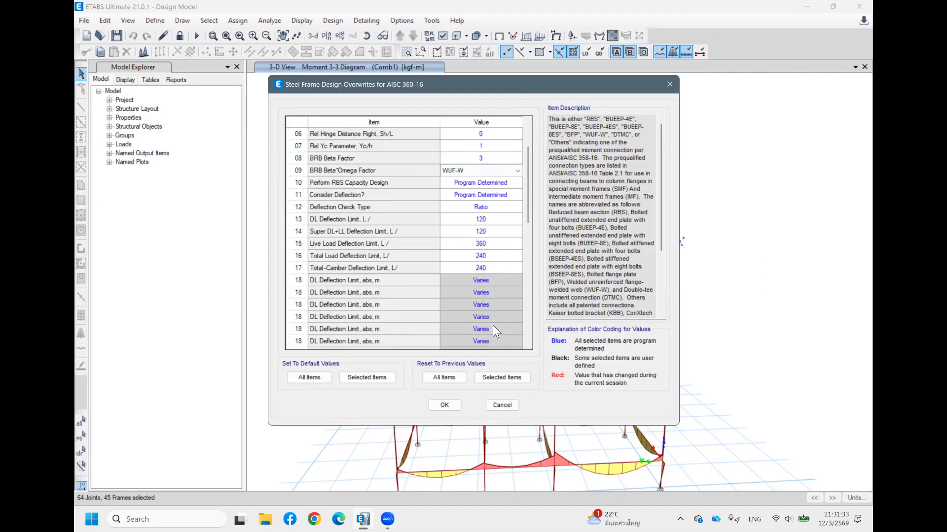
pyautogui.doubleClick(495, 219)
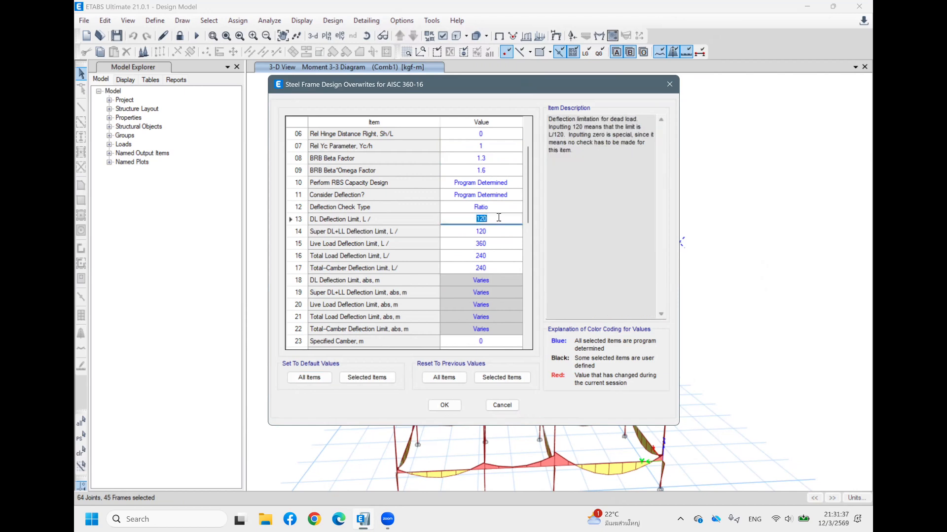
pyautogui.write('240')
pyautogui.doubleClick(487, 230)
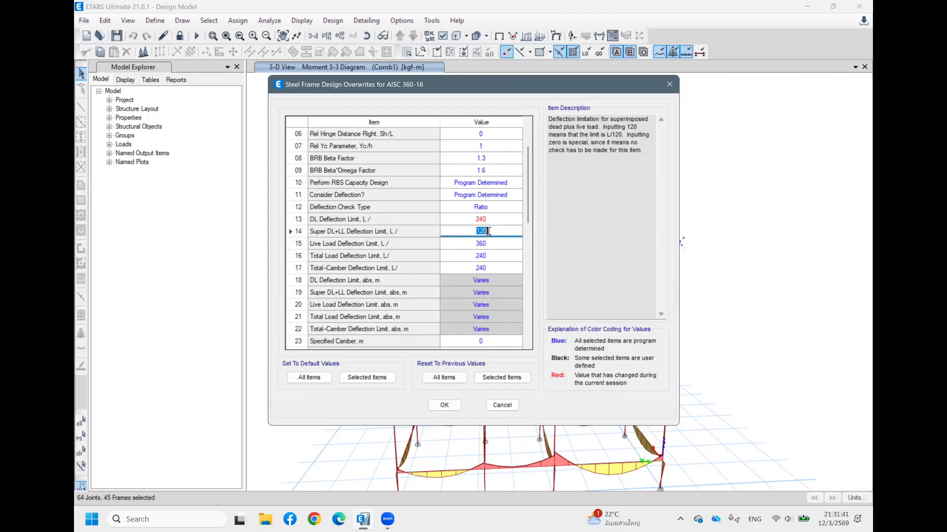
pyautogui.write('240')
pyautogui.press('Return')
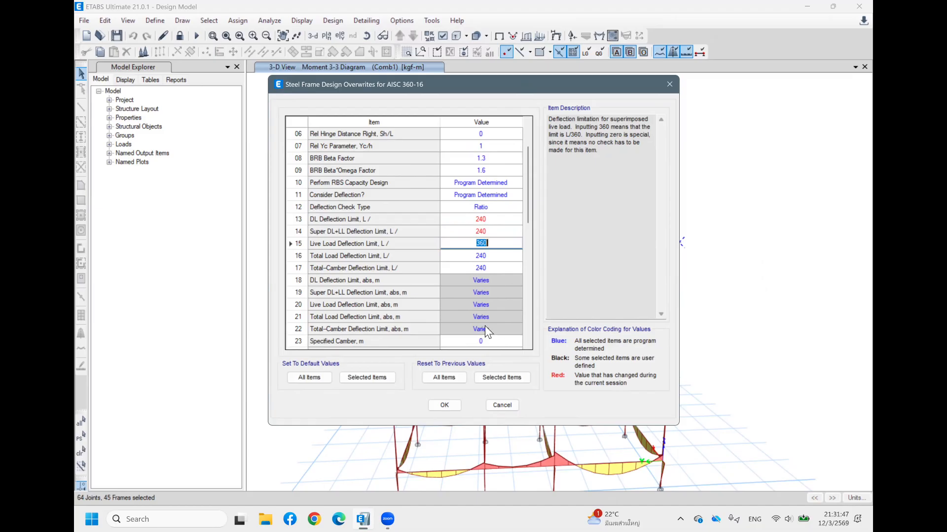
pyautogui.scroll(-5, 485, 326)
pyautogui.scroll(-3, 492, 280)
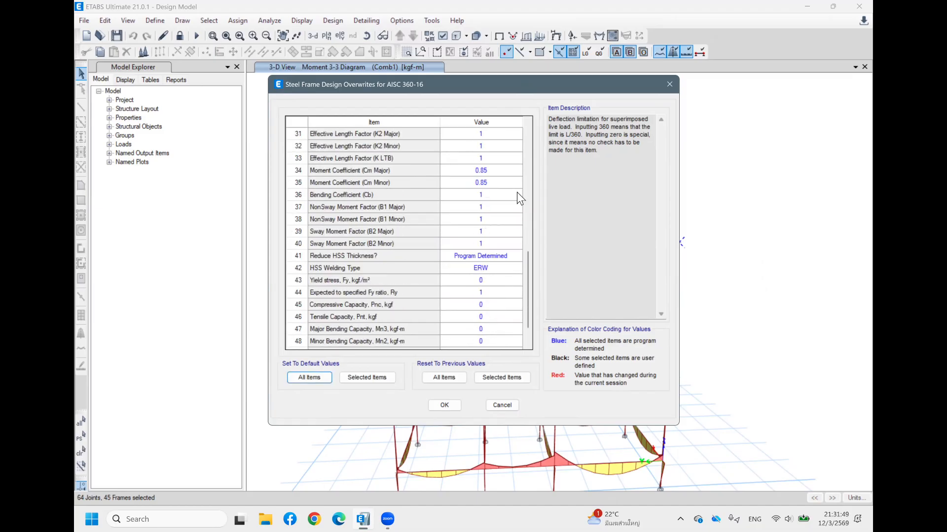
pyautogui.click(445, 405)
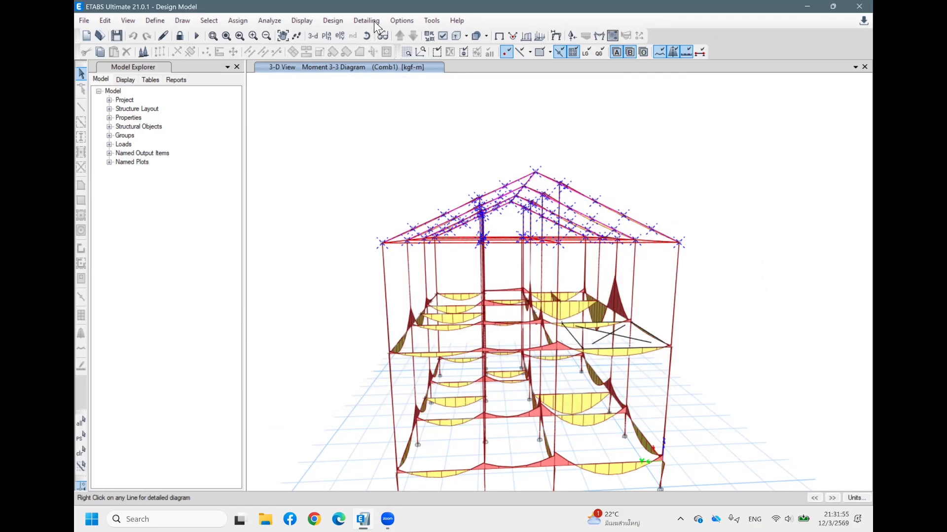
# Replace the strength combinations UDStlS1 to UDStlS10 in the steel frame design combinations with Comb1, Comb2 and Comb3, and accept
pyautogui.click(340, 20)
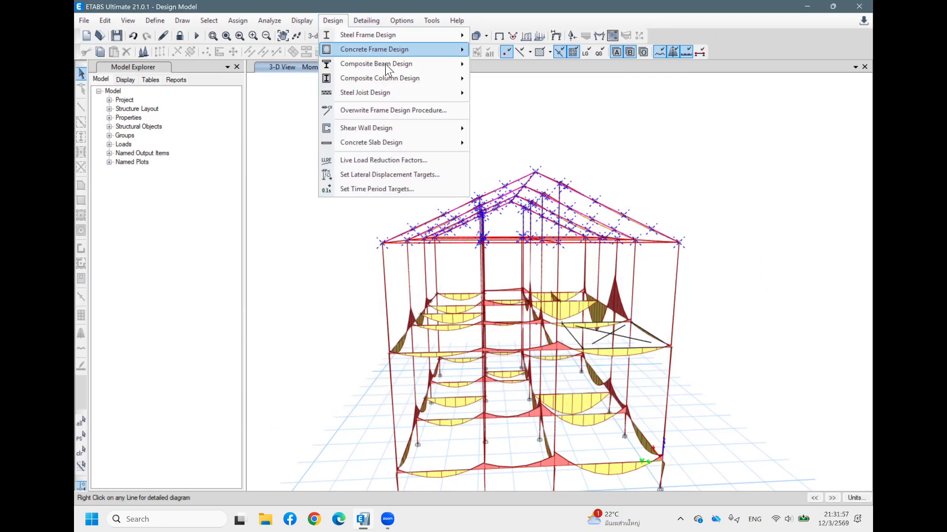
pyautogui.moveTo(424, 67)
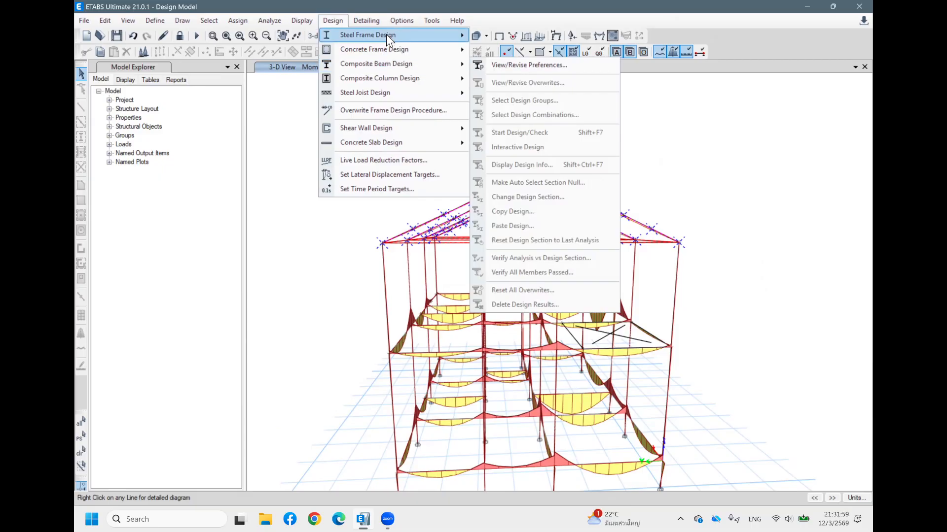
pyautogui.moveTo(434, 35)
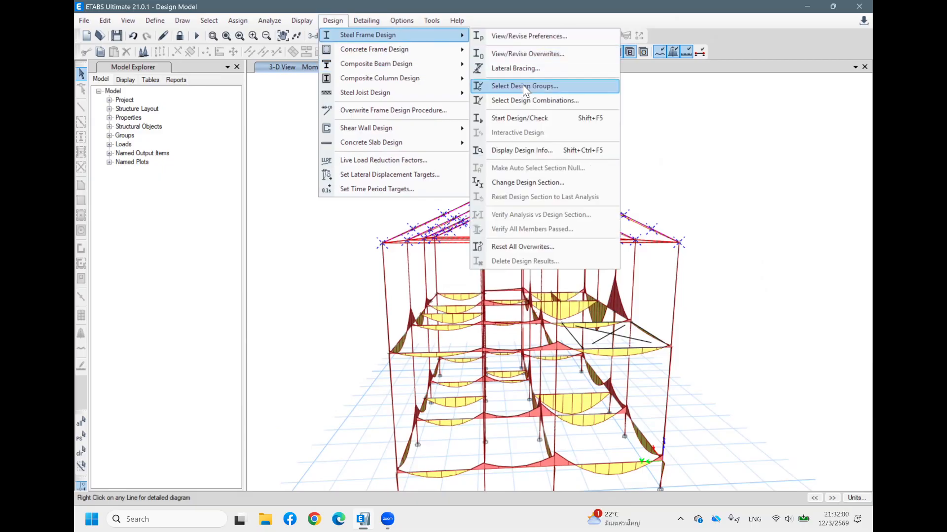
pyautogui.click(563, 102)
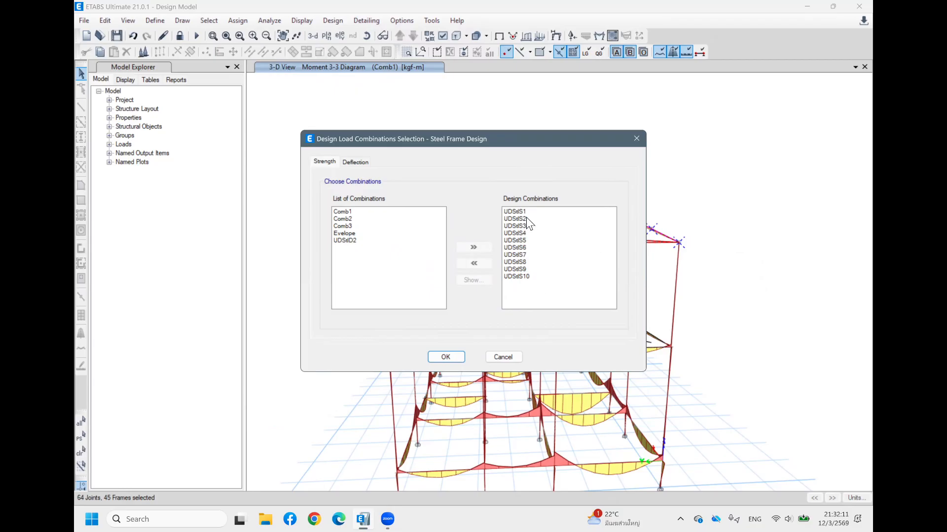
pyautogui.moveTo(525, 212); pyautogui.dragTo(533, 290)
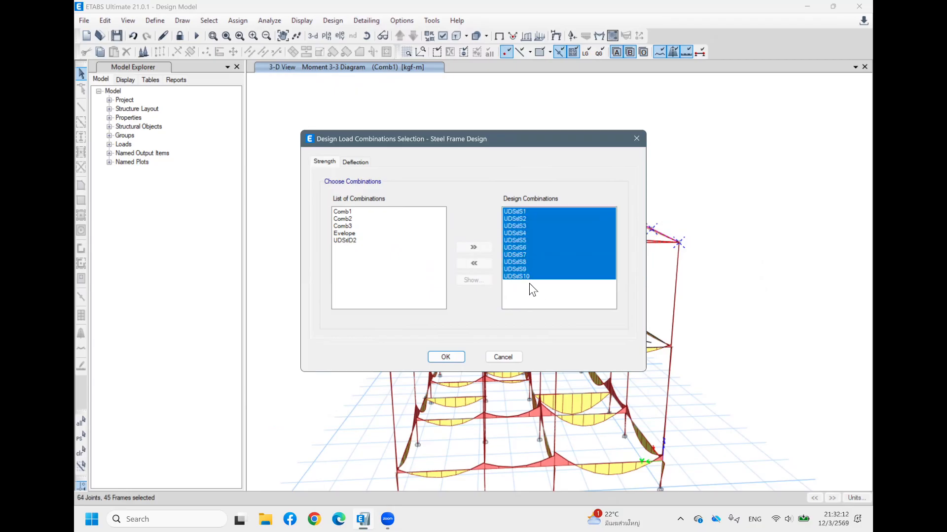
pyautogui.click(474, 263)
pyautogui.moveTo(380, 213); pyautogui.dragTo(381, 227)
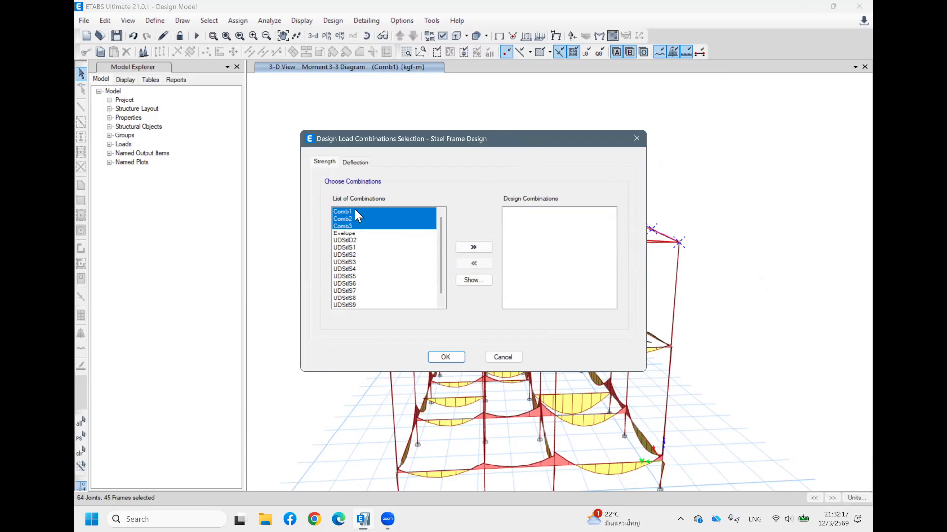
pyautogui.click(483, 250)
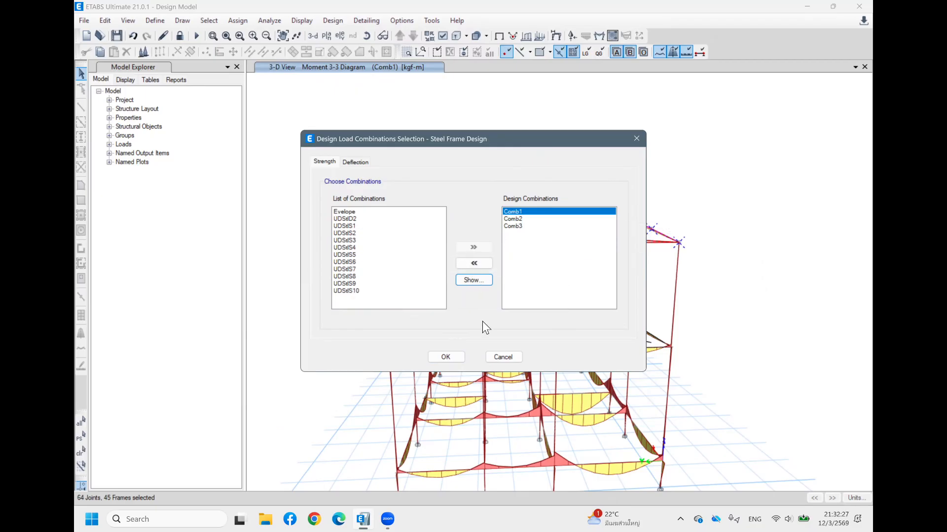
pyautogui.click(457, 356)
# Run the steel frame design check on the model
pyautogui.click(340, 21)
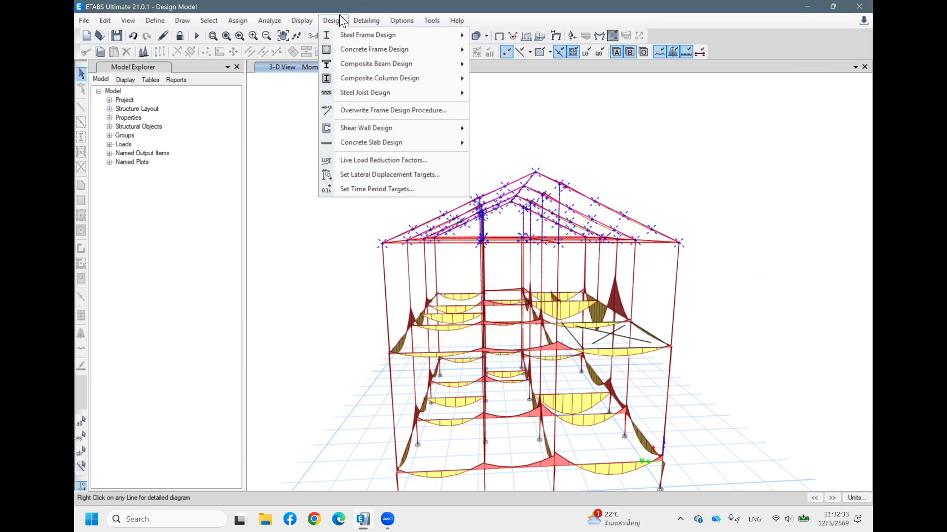
pyautogui.moveTo(355, 35)
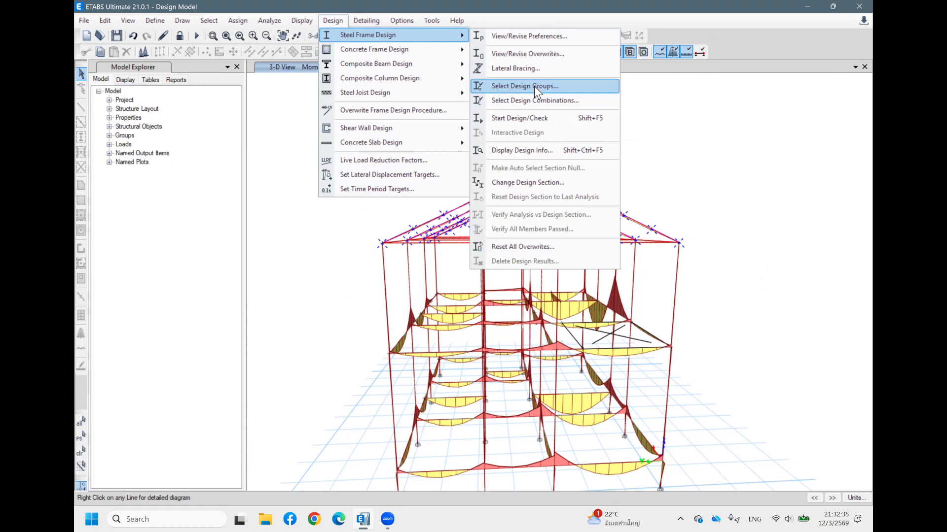
pyautogui.click(541, 119)
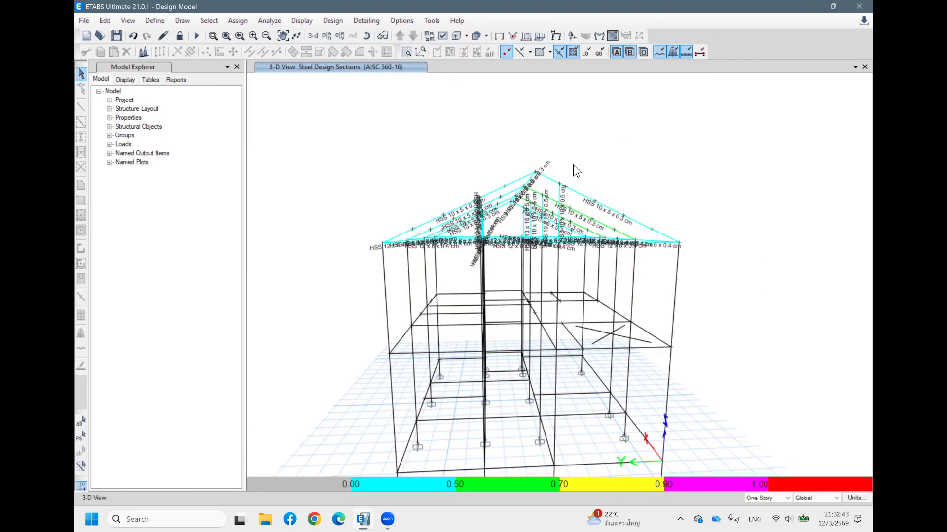
# Examine the colour-coded design ratios and section labels of the roof members from several angles
pyautogui.keyDown('shift'); pyautogui.moveTo(678, 147); pyautogui.dragTo(624, 210, button='middle'); pyautogui.keyUp('shift')
pyautogui.keyDown('shift'); pyautogui.moveTo(607, 392); pyautogui.dragTo(600, 398, button='middle'); pyautogui.keyUp('shift')
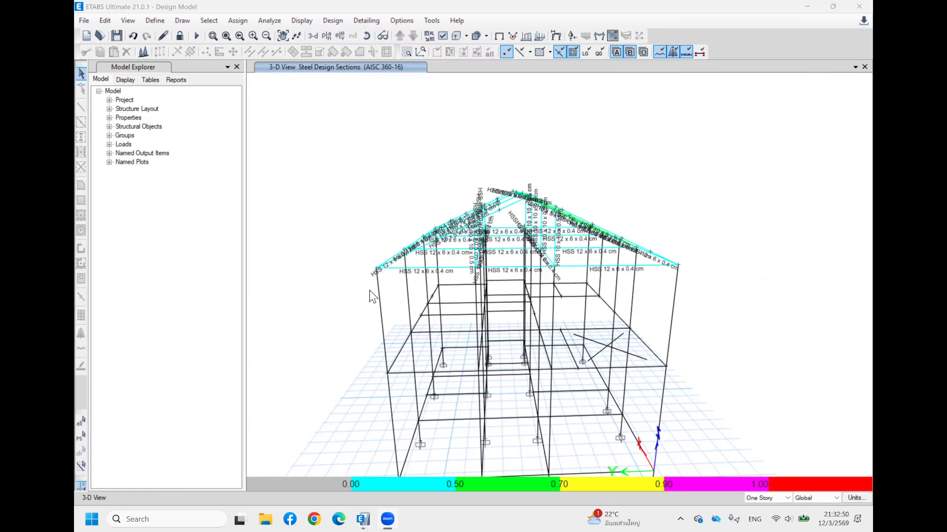
pyautogui.keyDown('shift'); pyautogui.moveTo(618, 206); pyautogui.dragTo(573, 261, button='middle'); pyautogui.keyUp('shift')
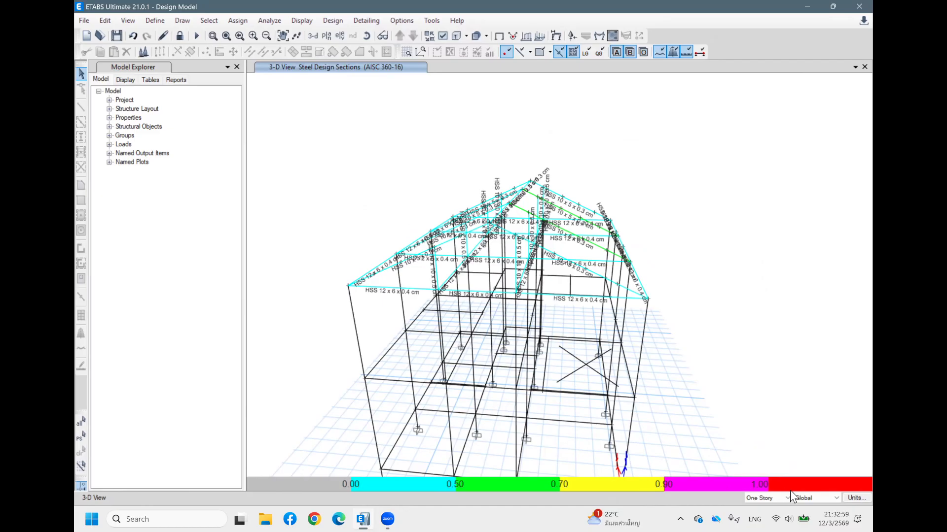
pyautogui.keyDown('shift'); pyautogui.moveTo(623, 196); pyautogui.dragTo(543, 245, button='middle'); pyautogui.keyUp('shift')
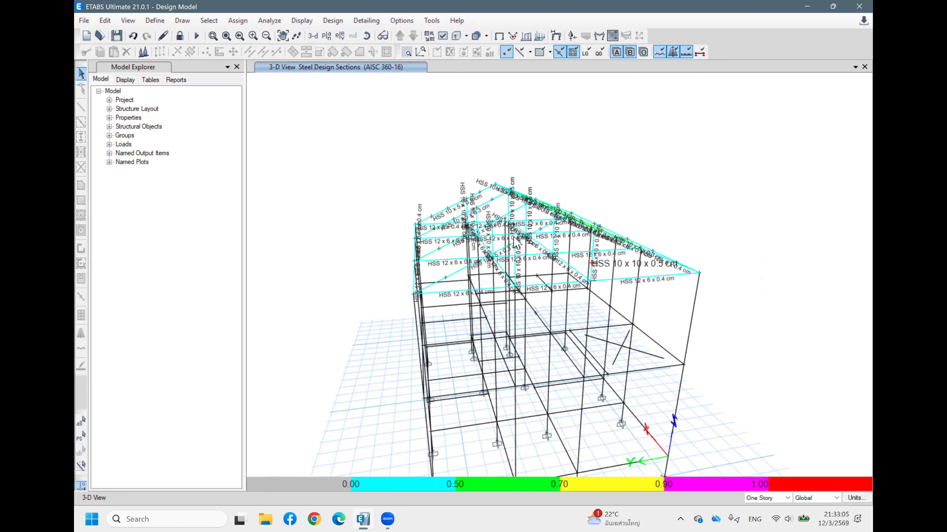
pyautogui.keyDown('shift'); pyautogui.moveTo(608, 197); pyautogui.dragTo(531, 219, button='middle'); pyautogui.keyUp('shift')
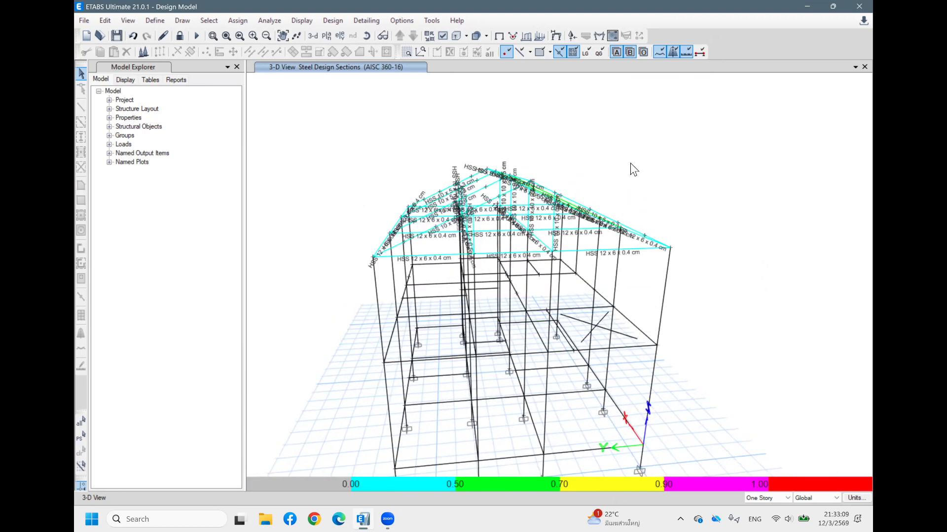
pyautogui.scroll(2, 575, 245)
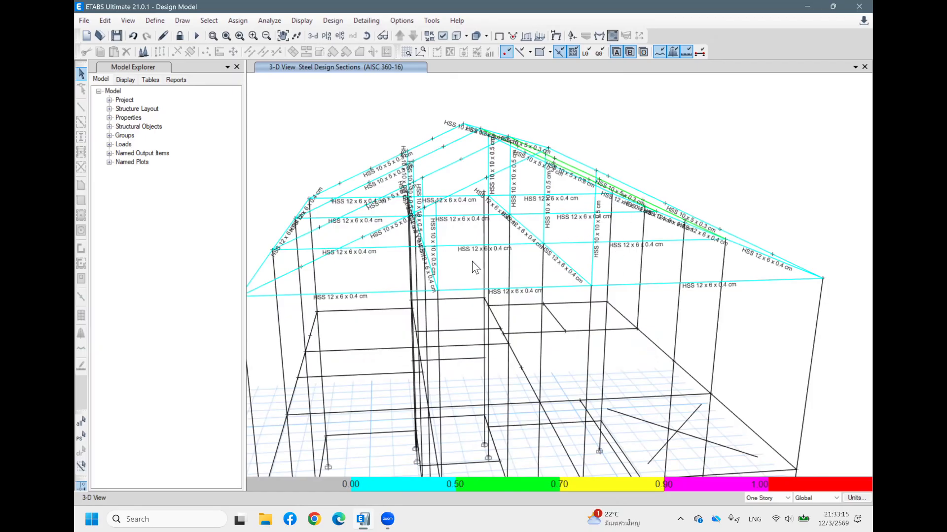
pyautogui.scroll(-2, 530, 243)
pyautogui.scroll(2, 530, 244)
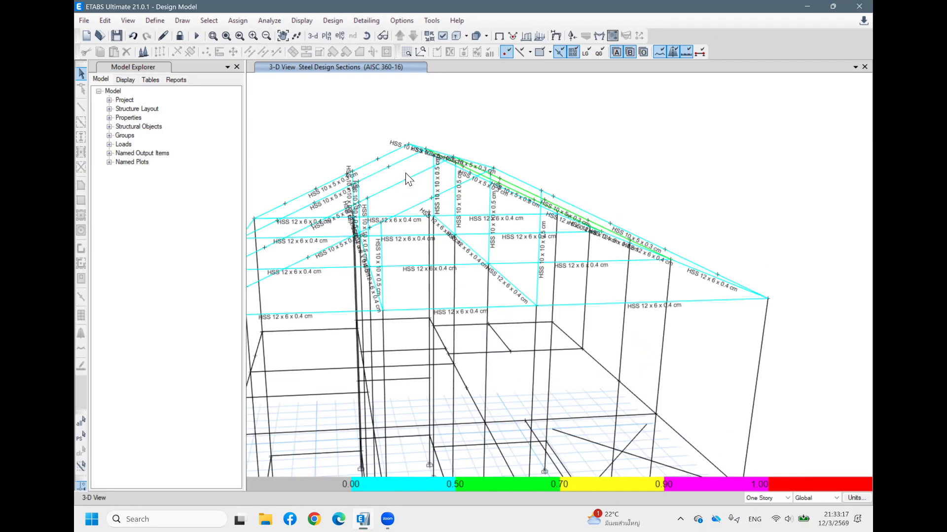
pyautogui.moveTo(495, 264); pyautogui.dragTo(560, 262, button='middle')
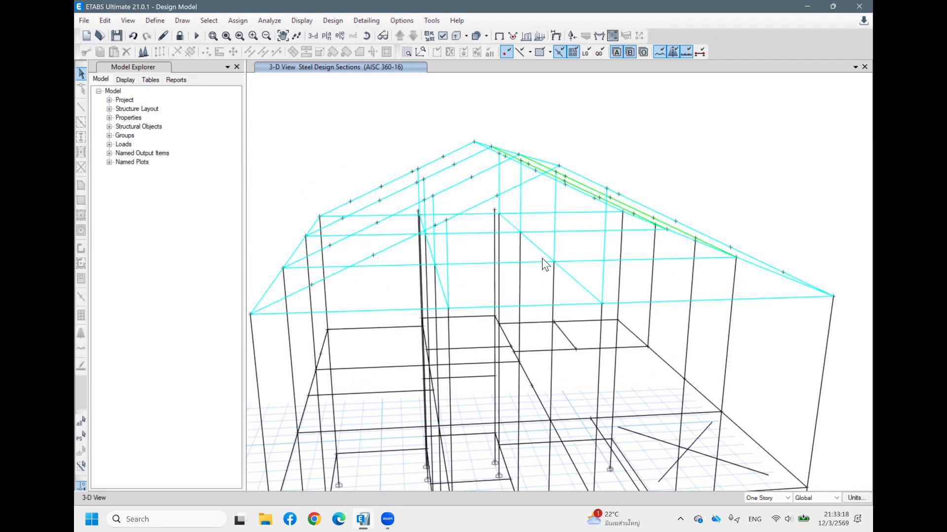
pyautogui.keyDown('shift'); pyautogui.moveTo(517, 250); pyautogui.dragTo(566, 248, button='middle'); pyautogui.keyUp('shift')
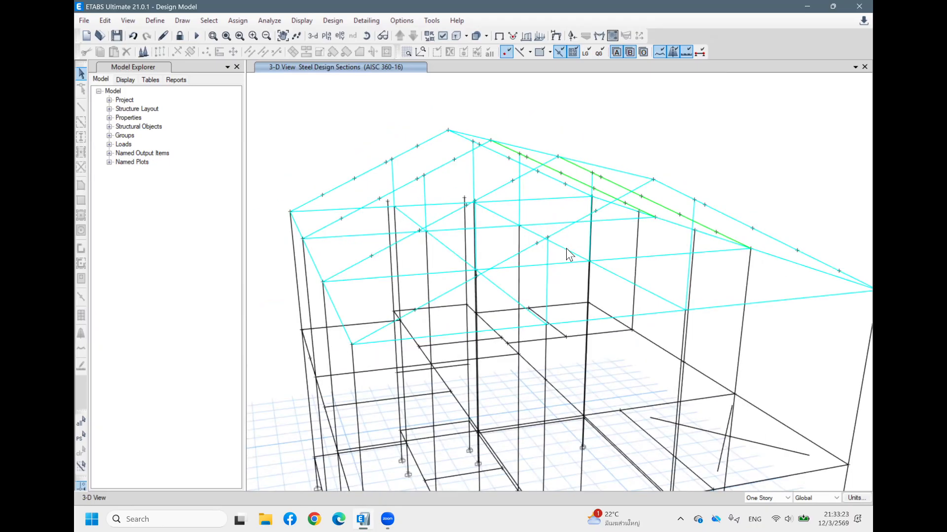
# Open the stress check information of roof beam B4, overwrite its design section with HSS 10 x 5 x 0.3 cm, and accept both dialogs
pyautogui.rightClick(619, 254)
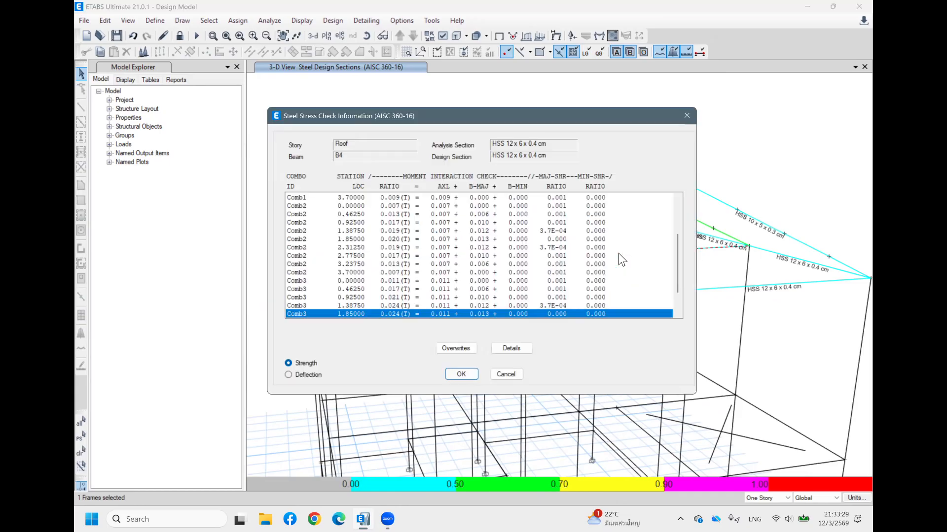
pyautogui.moveTo(504, 115); pyautogui.dragTo(512, 66)
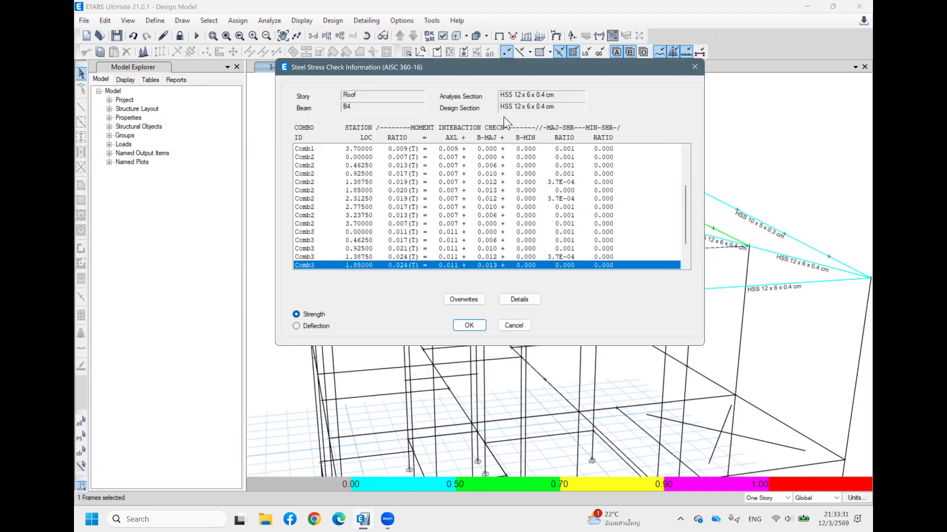
pyautogui.click(463, 300)
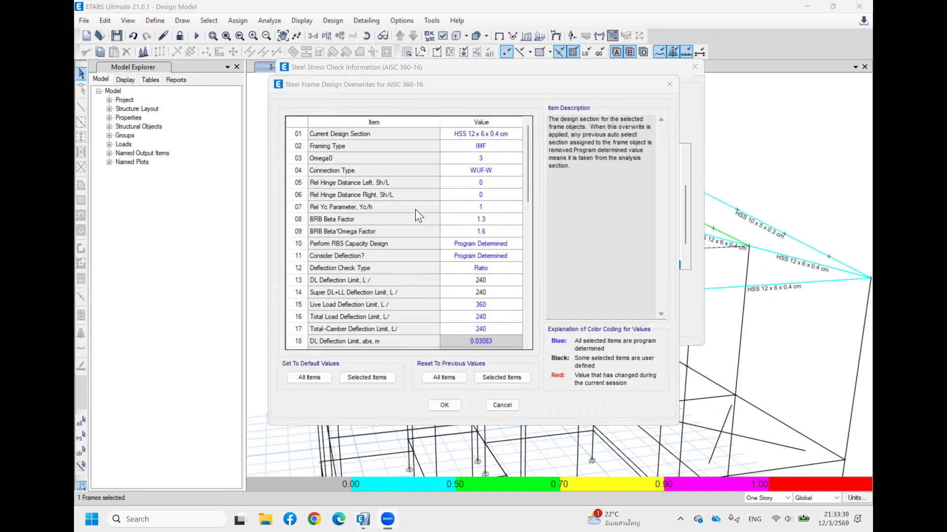
pyautogui.click(502, 133)
pyautogui.click(507, 136)
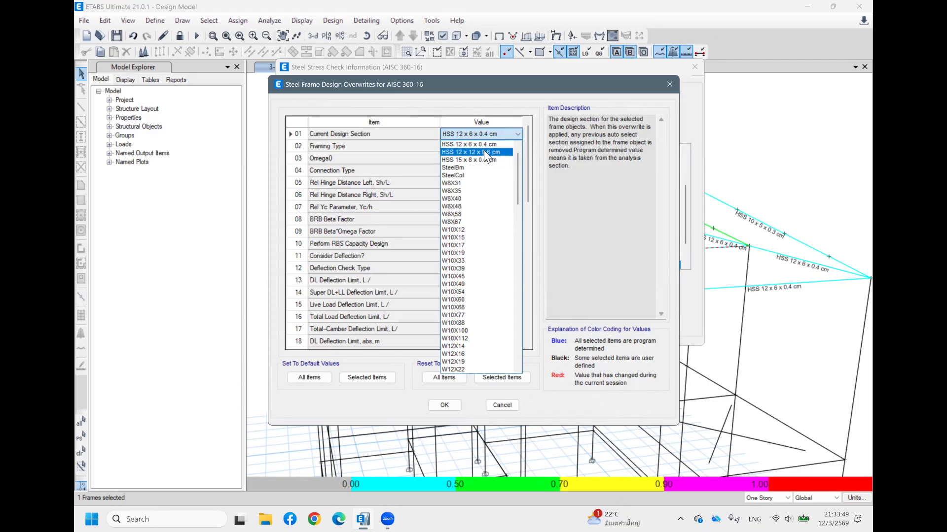
pyautogui.scroll(1, 473, 149)
pyautogui.scroll(1, 474, 148)
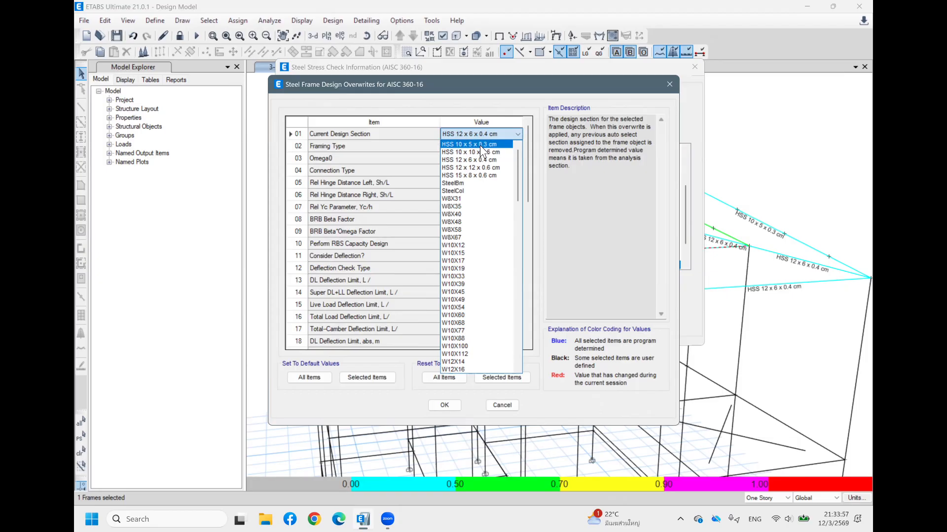
pyautogui.click(480, 145)
pyautogui.moveTo(514, 89); pyautogui.dragTo(518, 33)
pyautogui.click(448, 348)
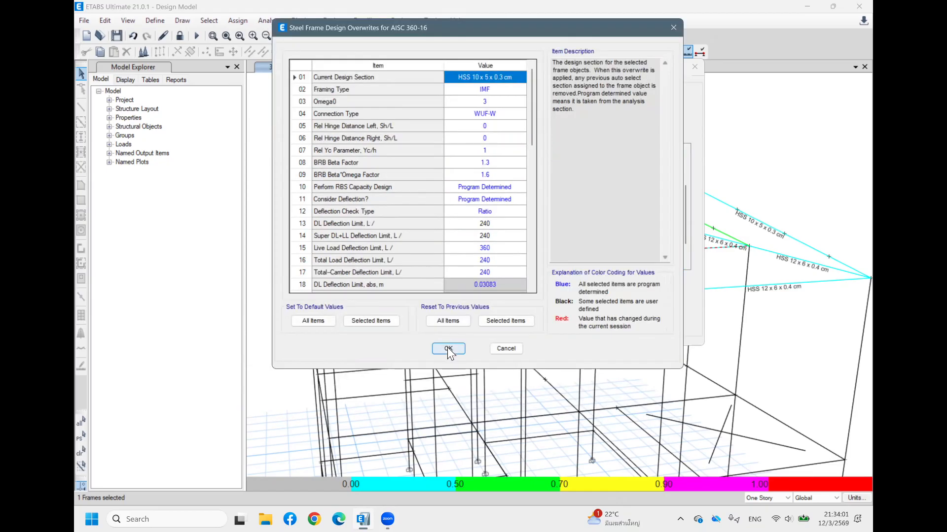
pyautogui.click(469, 326)
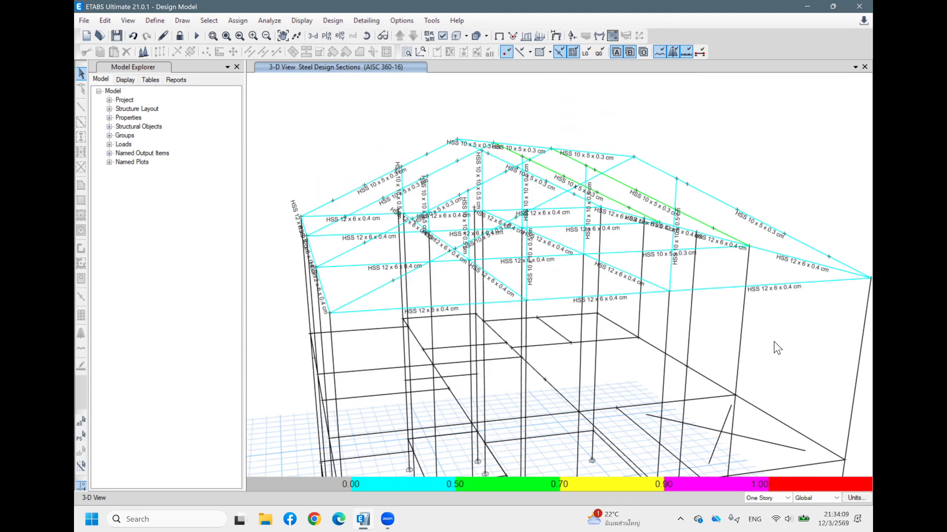
# Select all the columns, beams and joints of the concrete frame below the roof with a selection window and inspect the selection
pyautogui.keyDown('shift'); pyautogui.moveTo(774, 343); pyautogui.dragTo(722, 303, button='middle'); pyautogui.keyUp('shift')
pyautogui.scroll(-5, 735, 296)
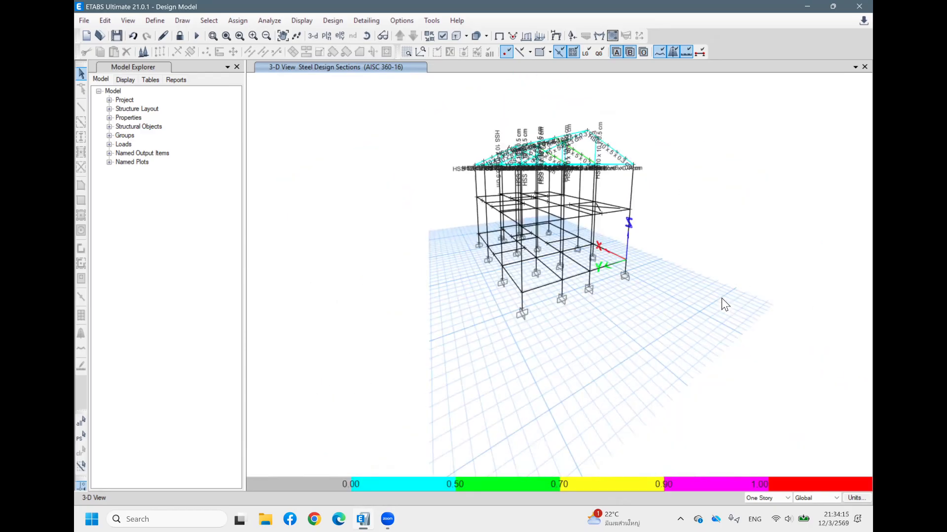
pyautogui.moveTo(726, 259)
pyautogui.keyDown('shift'); pyautogui.mouseDown(button='middle')
pyautogui.moveTo(713, 270)
pyautogui.moveTo(723, 258)
pyautogui.mouseUp(button='middle'); pyautogui.keyUp('shift')
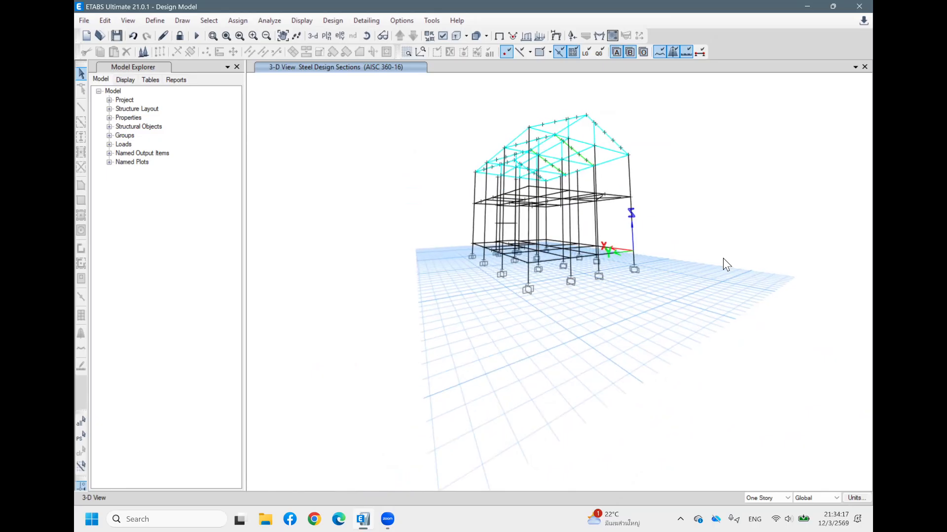
pyautogui.moveTo(742, 318); pyautogui.dragTo(382, 182)
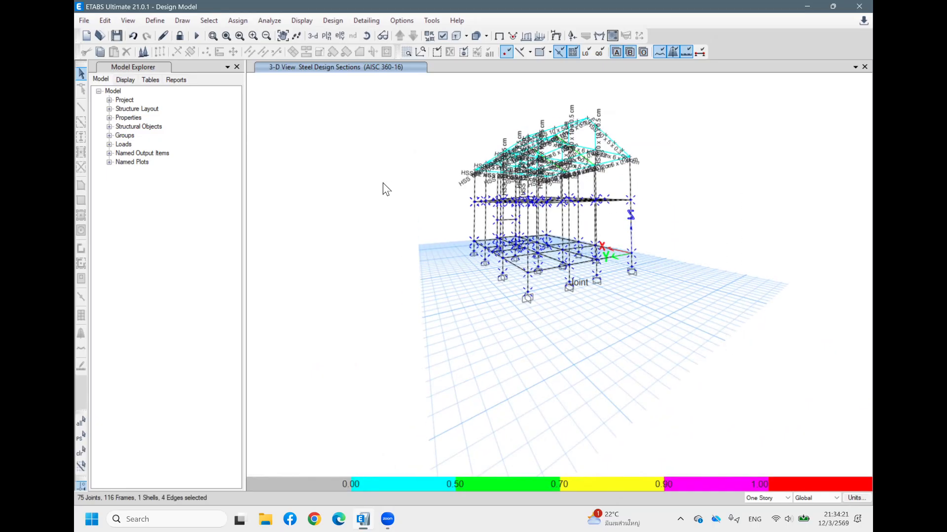
pyautogui.keyDown('shift'); pyautogui.moveTo(693, 202); pyautogui.dragTo(760, 236, button='middle'); pyautogui.keyUp('shift')
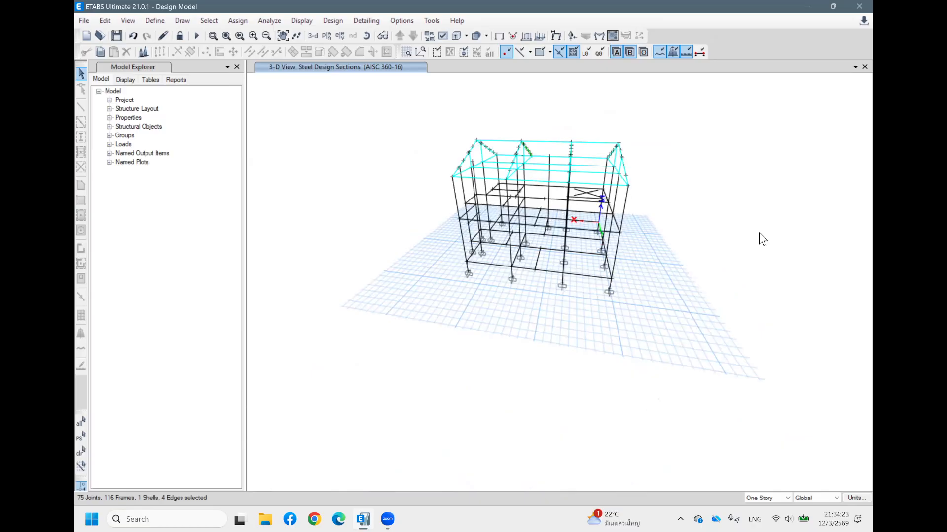
pyautogui.keyDown('shift'); pyautogui.moveTo(448, 254); pyautogui.dragTo(436, 242, button='middle'); pyautogui.keyUp('shift')
pyautogui.scroll(2, 477, 213)
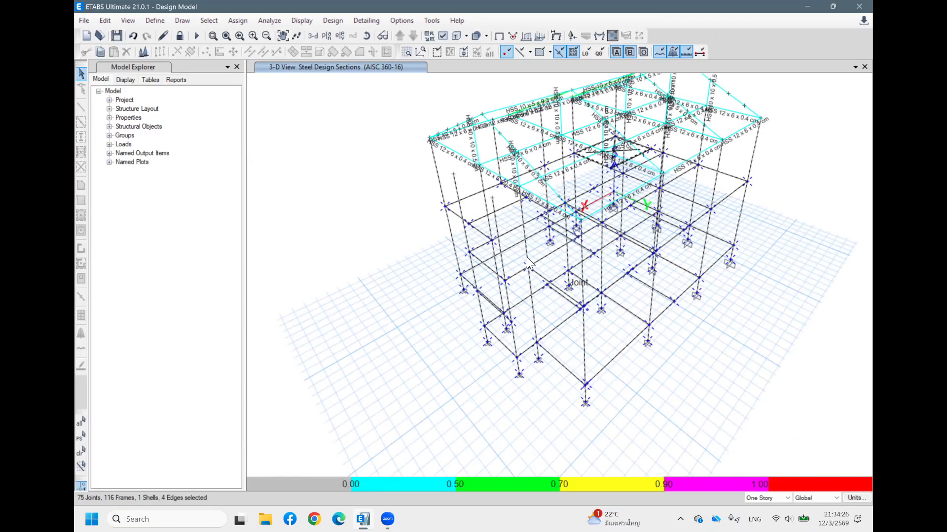
pyautogui.keyDown('shift'); pyautogui.moveTo(550, 243); pyautogui.dragTo(777, 205, button='middle'); pyautogui.keyUp('shift')
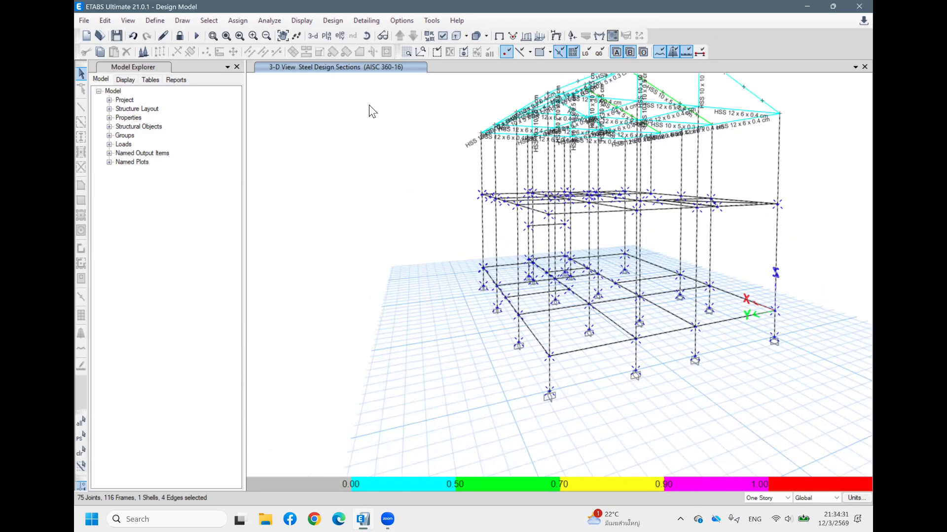
# Review the ACI 318-19 concrete frame design preferences, including the seismic design category and phi factors, and accept them
pyautogui.click(333, 20)
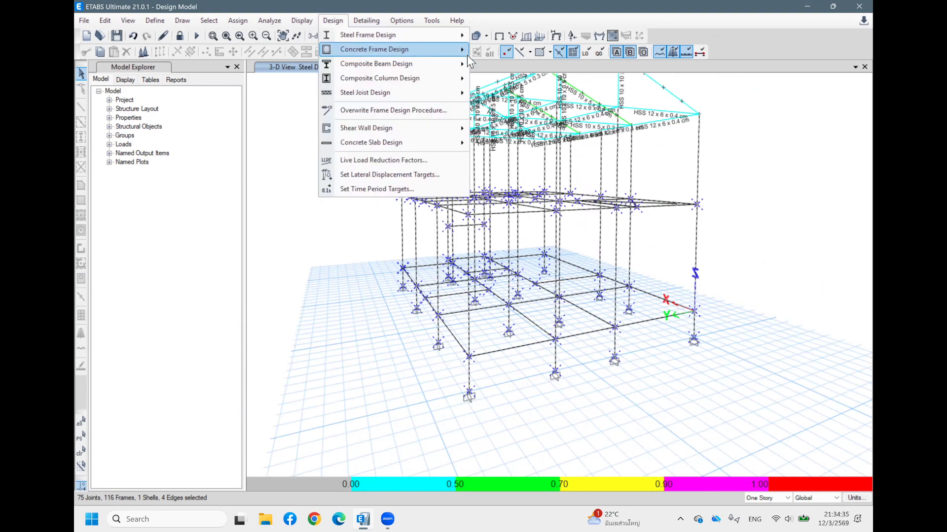
pyautogui.moveTo(464, 50)
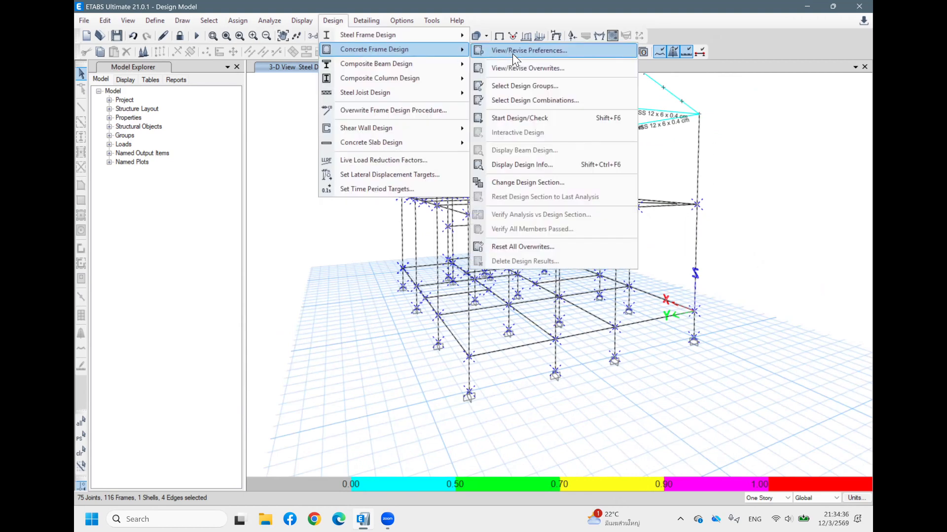
pyautogui.click(513, 53)
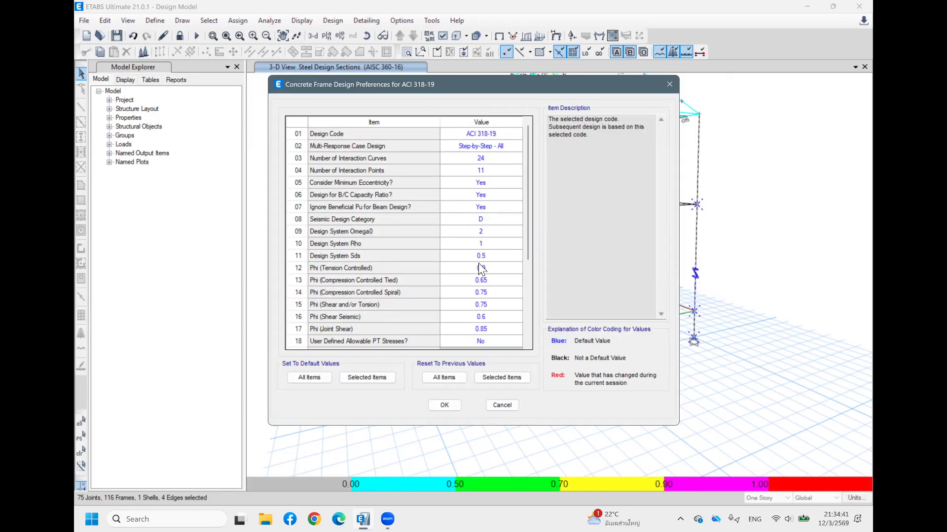
pyautogui.scroll(-3, 478, 289)
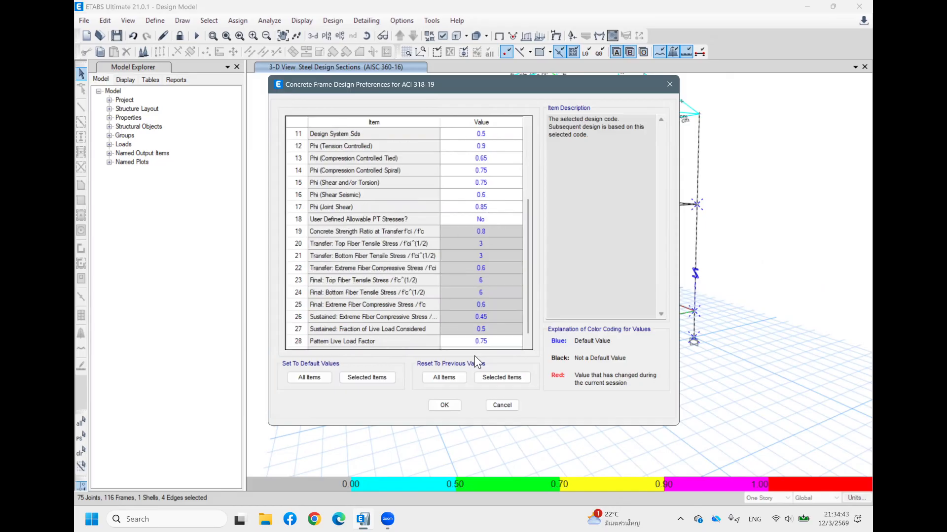
pyautogui.scroll(3, 473, 204)
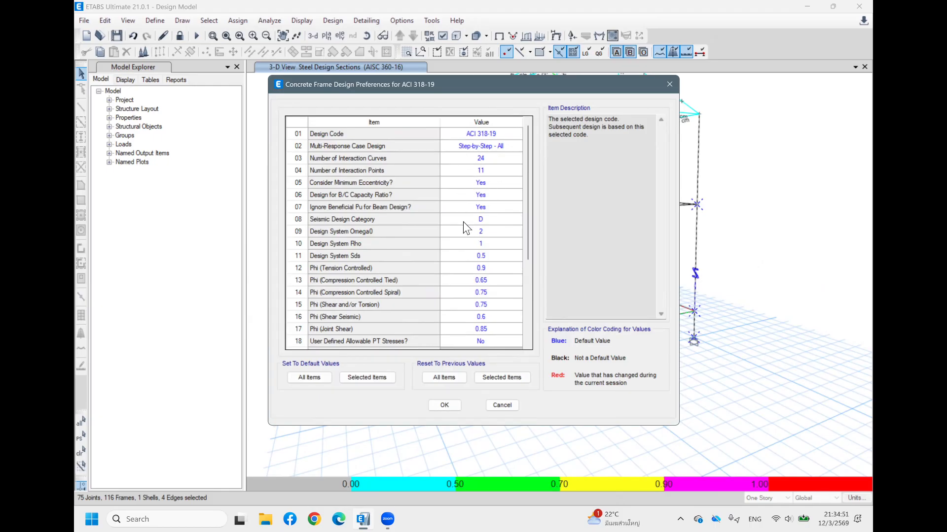
pyautogui.click(482, 223)
pyautogui.click(487, 221)
pyautogui.click(463, 244)
pyautogui.scroll(-4, 478, 227)
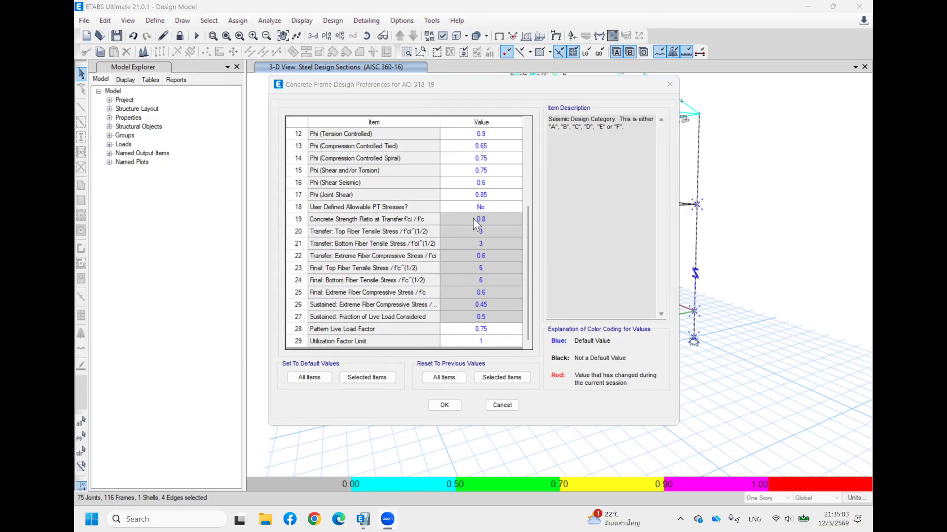
pyautogui.click(443, 404)
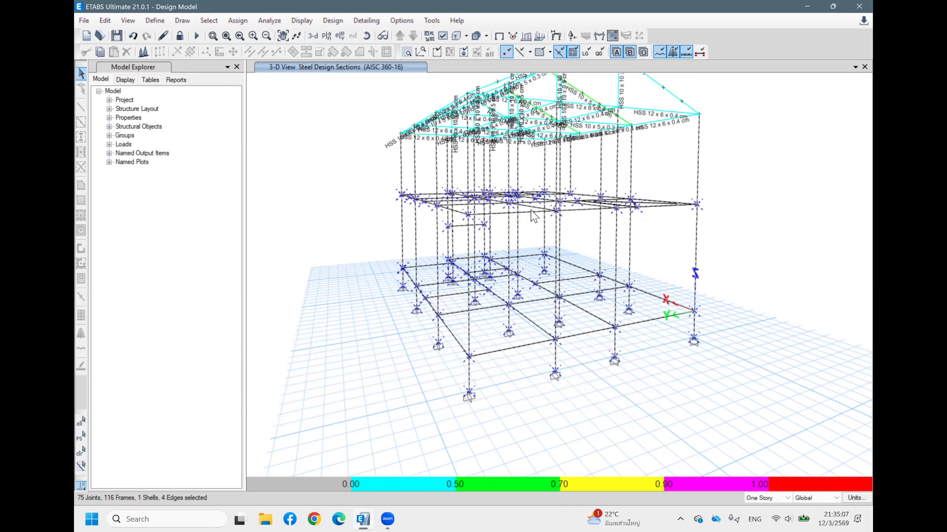
# Overwrite the selected concrete members' framing type with Sway Intermediate and set Consider Minimum Eccentricity to No
pyautogui.click(336, 20)
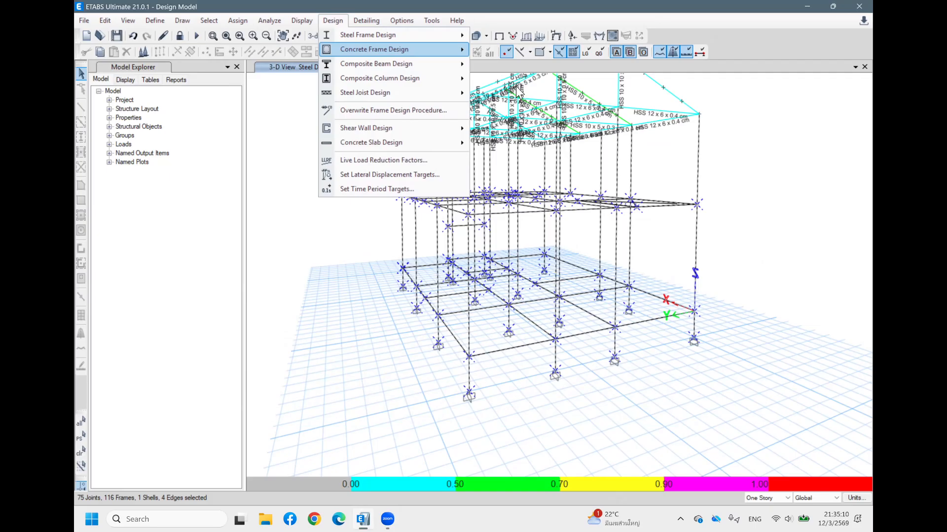
pyautogui.moveTo(394, 50)
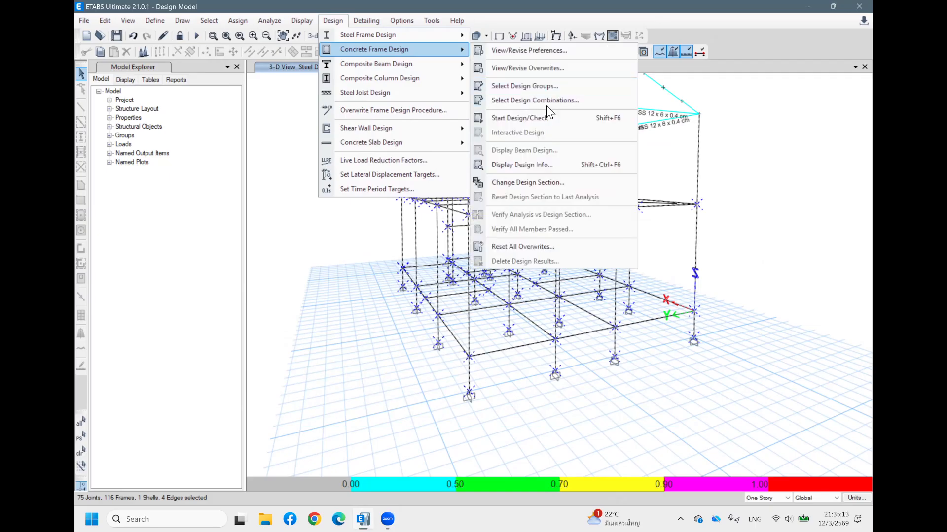
pyautogui.click(557, 73)
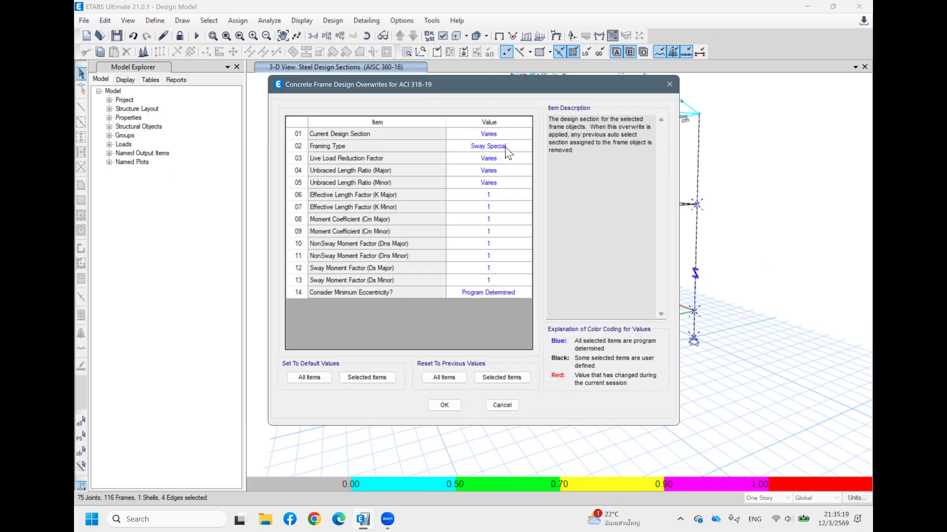
pyautogui.click(504, 146)
pyautogui.click(513, 146)
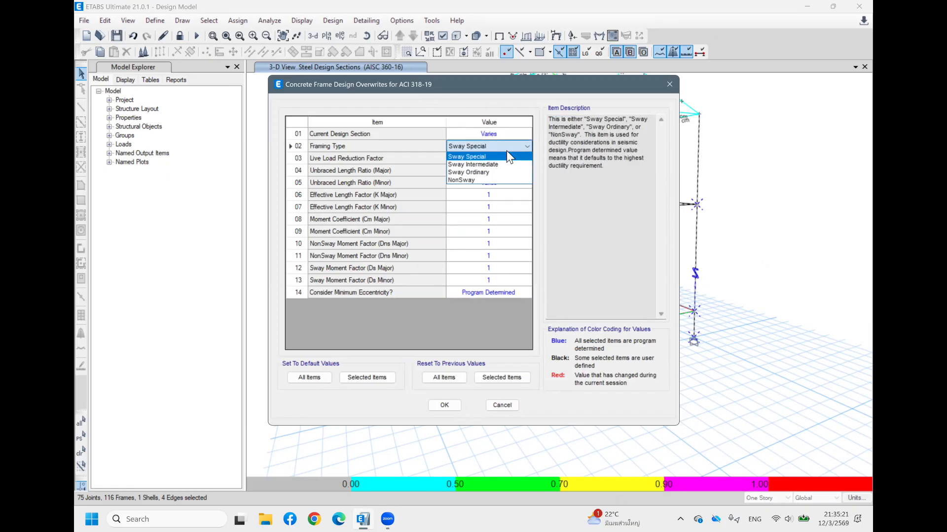
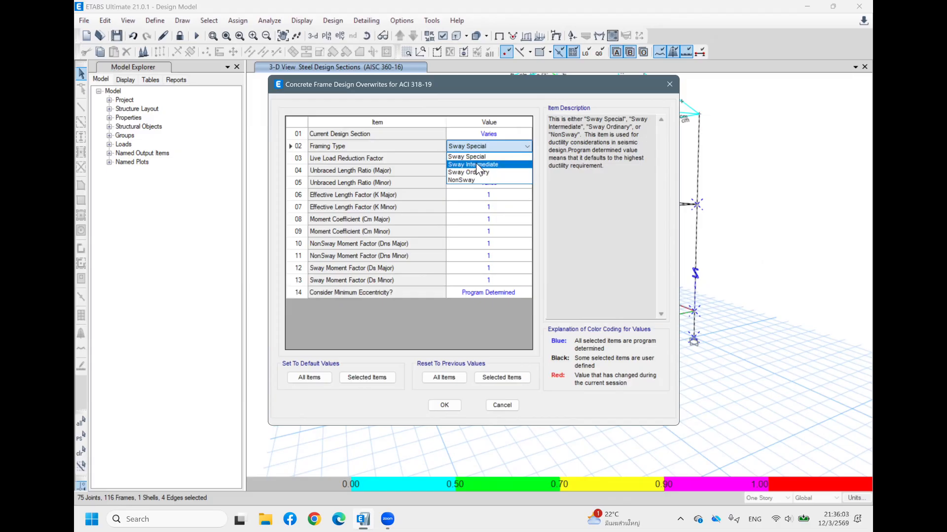
pyautogui.click(475, 164)
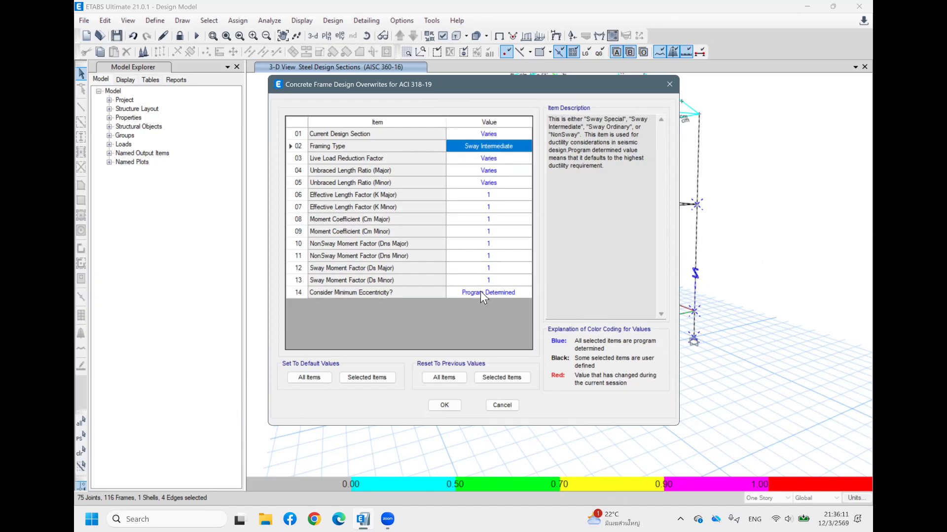
pyautogui.click(496, 291)
pyautogui.click(514, 295)
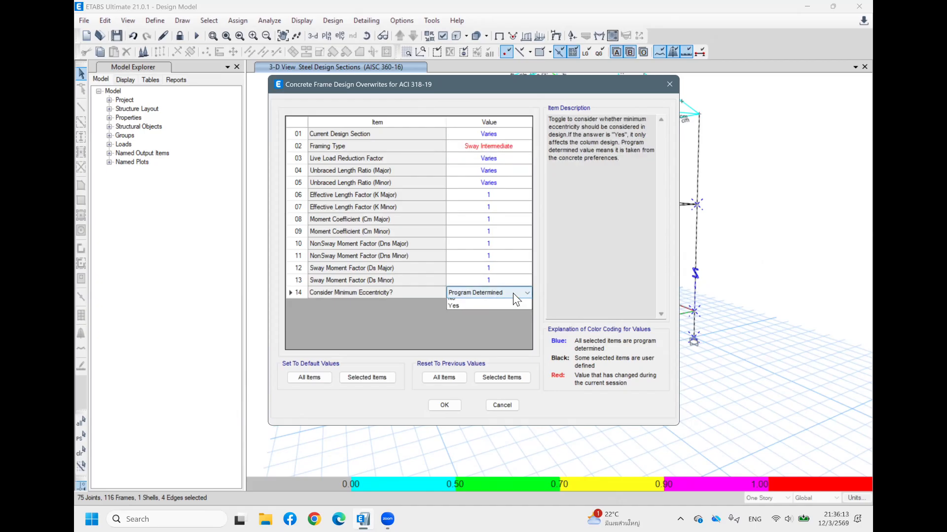
pyautogui.click(460, 308)
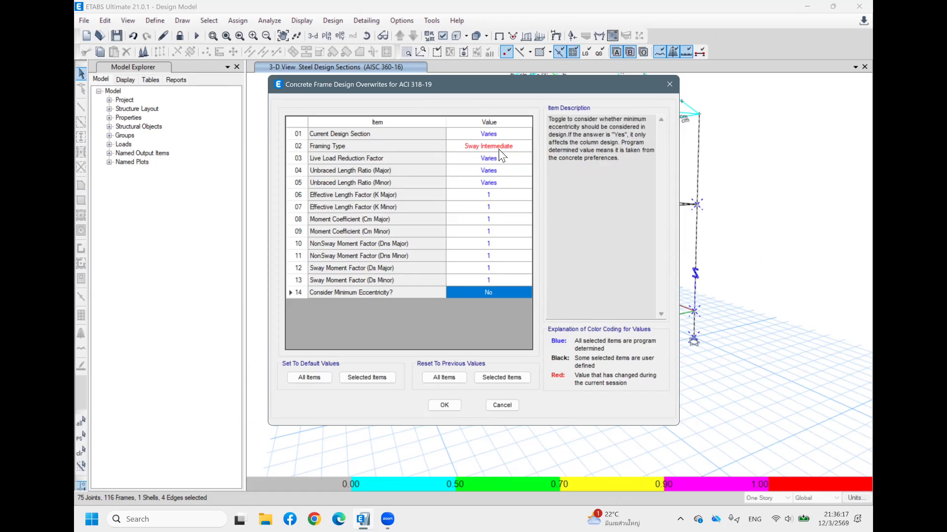
pyautogui.click(445, 405)
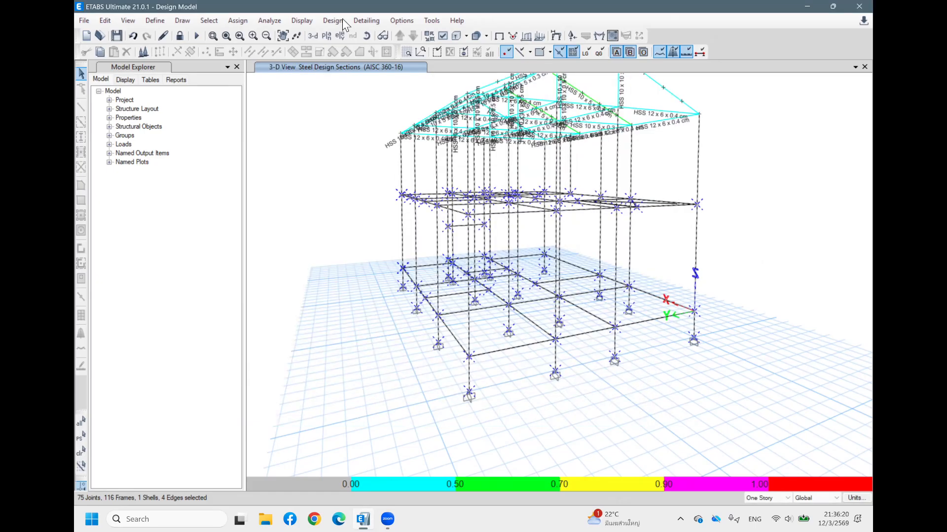
# Choose Comb1, Comb2, Comb3 and Evelope as the strength design combinations for the concrete frame design
pyautogui.click(337, 22)
pyautogui.moveTo(358, 48)
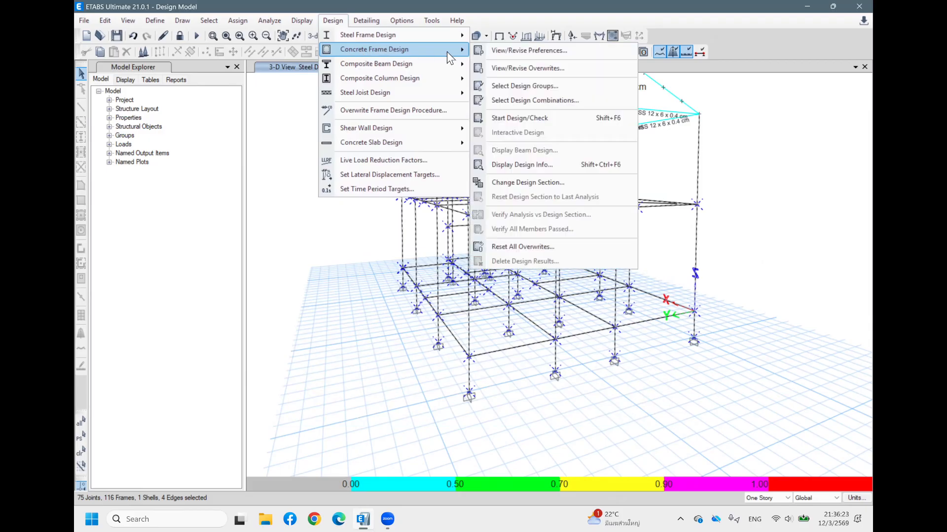
pyautogui.click(549, 101)
pyautogui.click(364, 226)
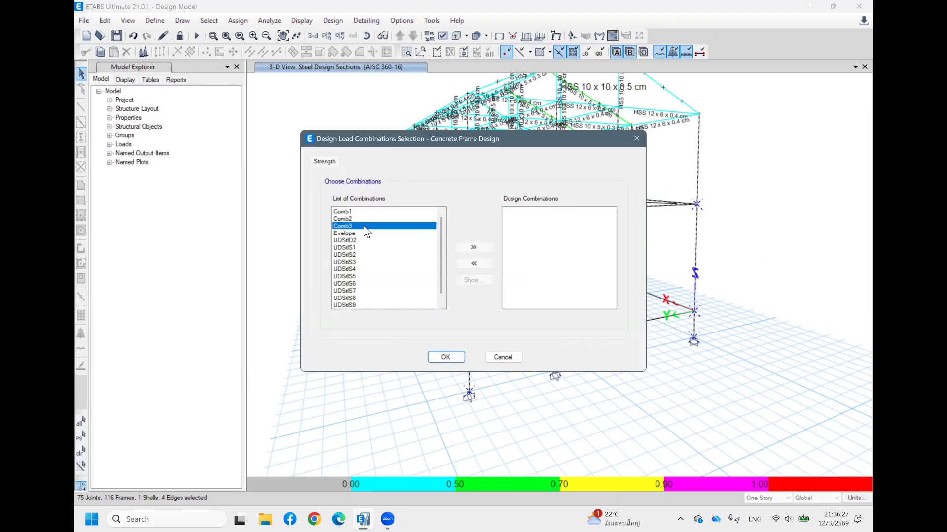
pyautogui.moveTo(364, 226); pyautogui.dragTo(359, 211)
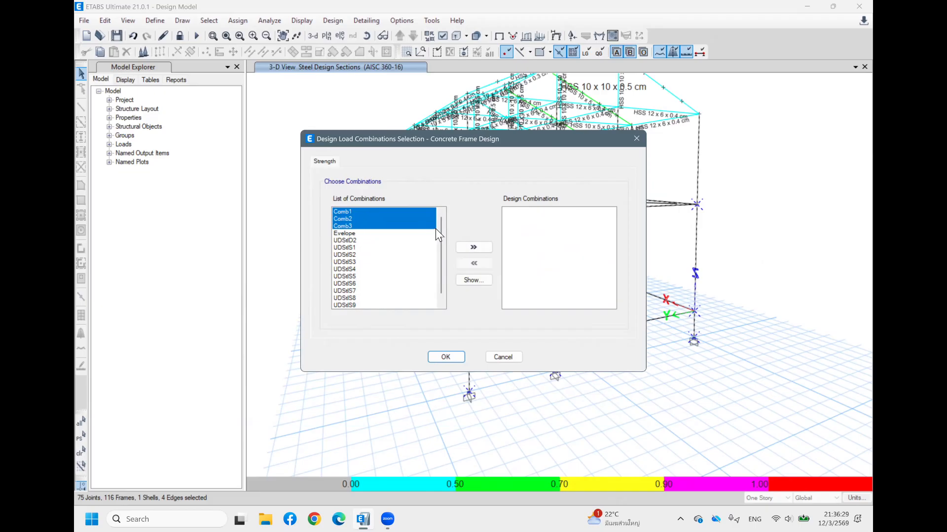
pyautogui.click(474, 248)
pyautogui.click(356, 211)
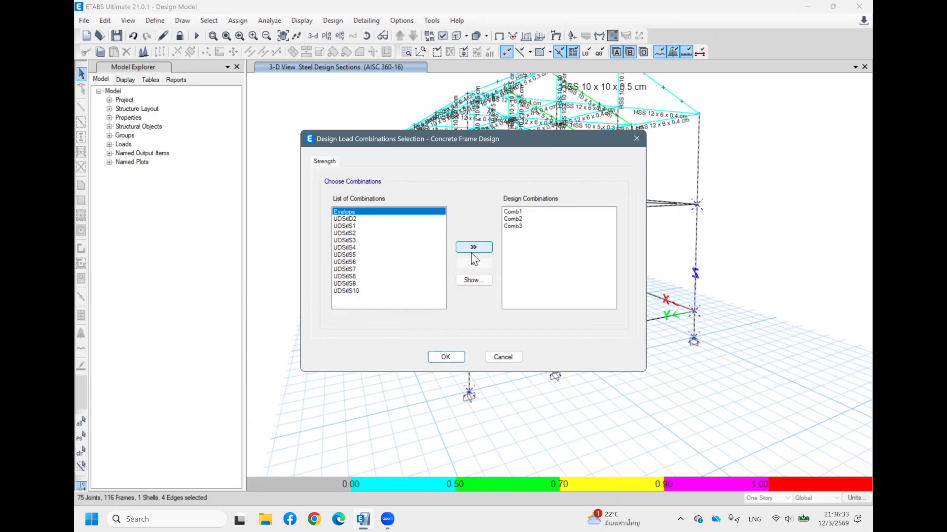
pyautogui.click(472, 248)
pyautogui.click(522, 221)
pyautogui.click(519, 228)
pyautogui.click(518, 220)
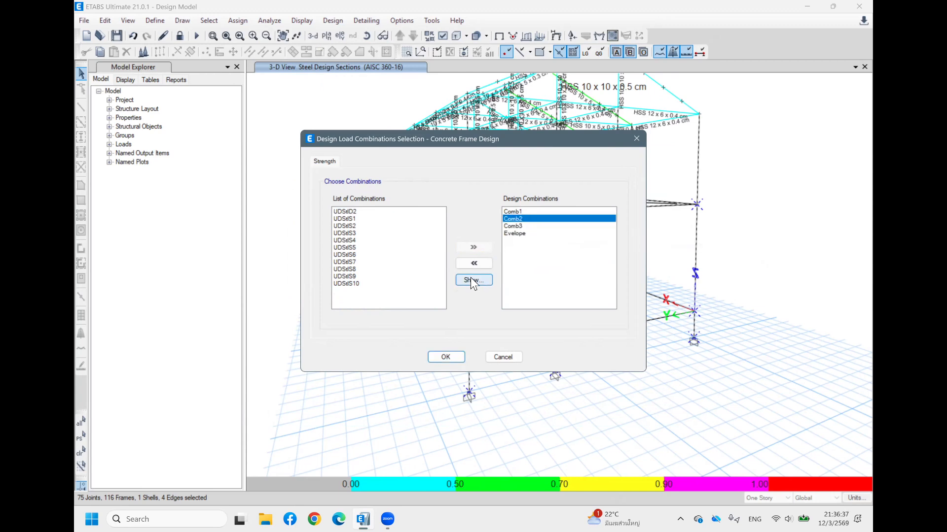
pyautogui.click(445, 357)
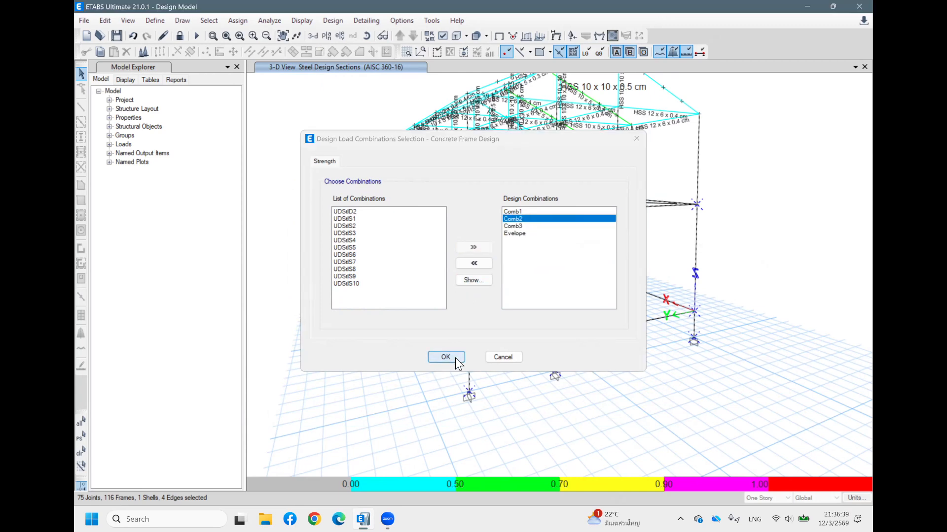
# Run the concrete frame design check and look over the longitudinal reinforcing of the frame from several angles
pyautogui.click(342, 22)
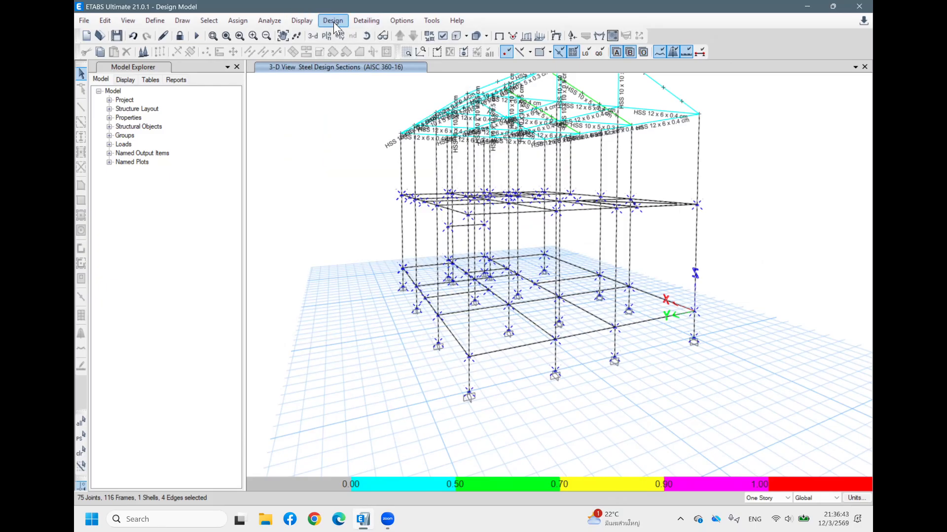
pyautogui.click(333, 22)
pyautogui.moveTo(433, 49)
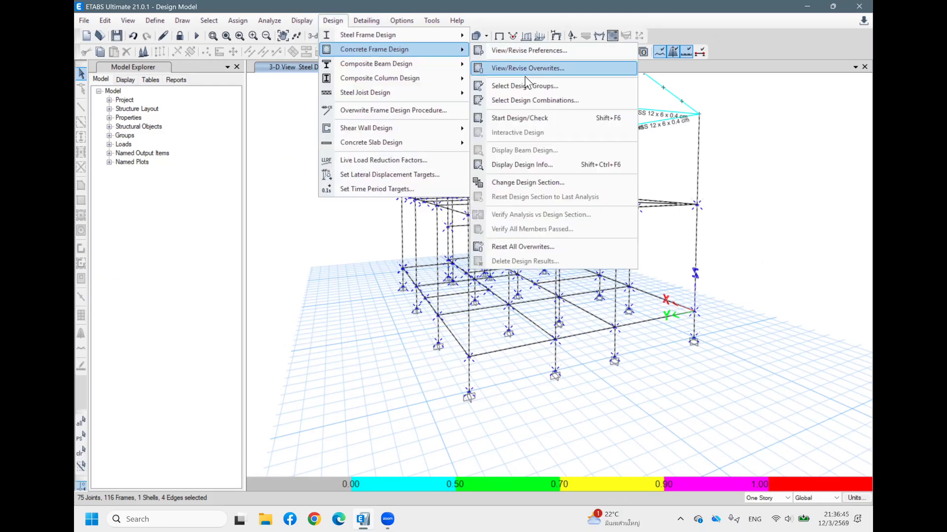
pyautogui.click(535, 118)
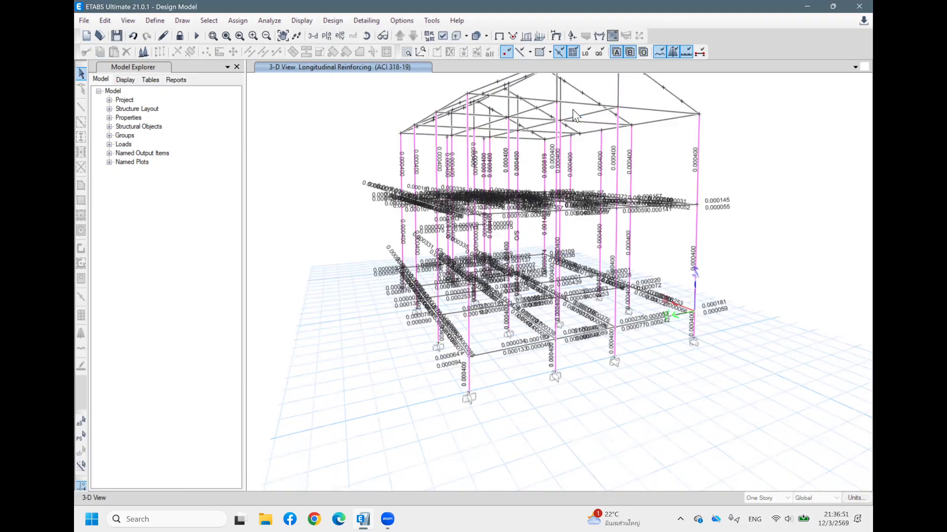
pyautogui.keyDown('shift'); pyautogui.moveTo(716, 240); pyautogui.dragTo(661, 239, button='middle'); pyautogui.keyUp('shift')
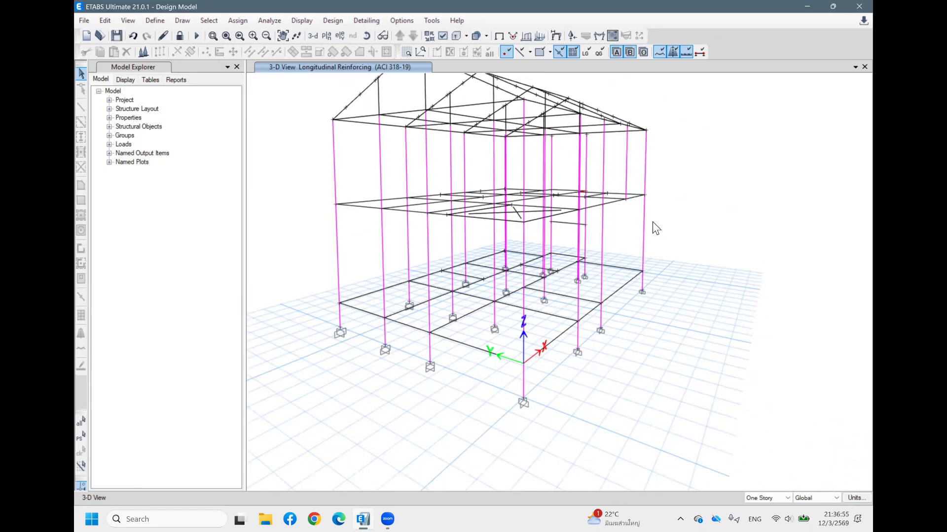
pyautogui.moveTo(668, 291)
pyautogui.keyDown('shift'); pyautogui.mouseDown(button='middle')
pyautogui.moveTo(675, 280)
pyautogui.moveTo(672, 305)
pyautogui.mouseUp(button='middle'); pyautogui.keyUp('shift')
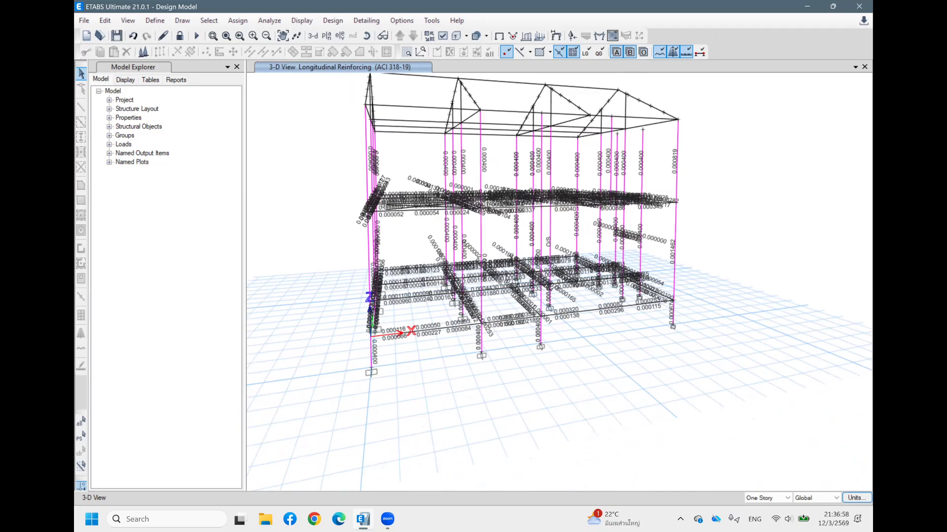
# Set the model's consistent units to cm for length and kgf for force
pyautogui.click(856, 498)
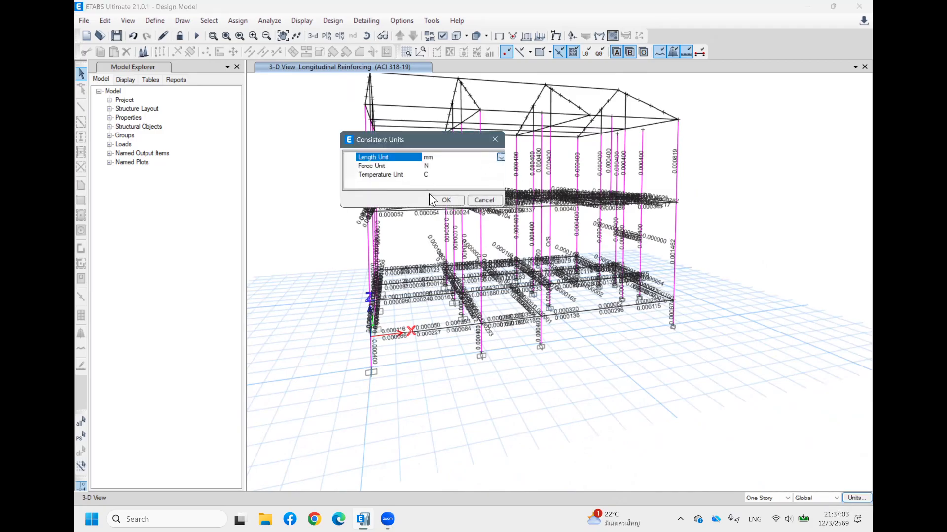
pyautogui.click(434, 206)
pyautogui.click(501, 166)
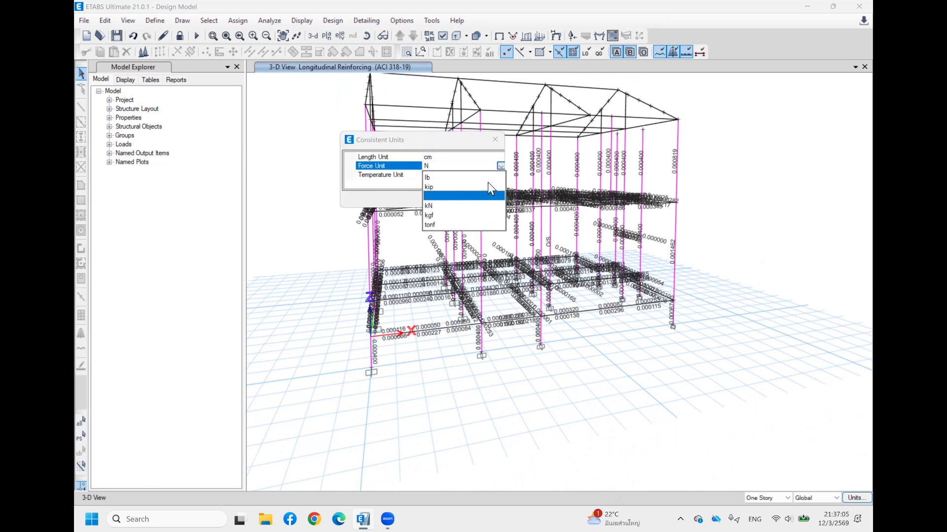
pyautogui.click(440, 215)
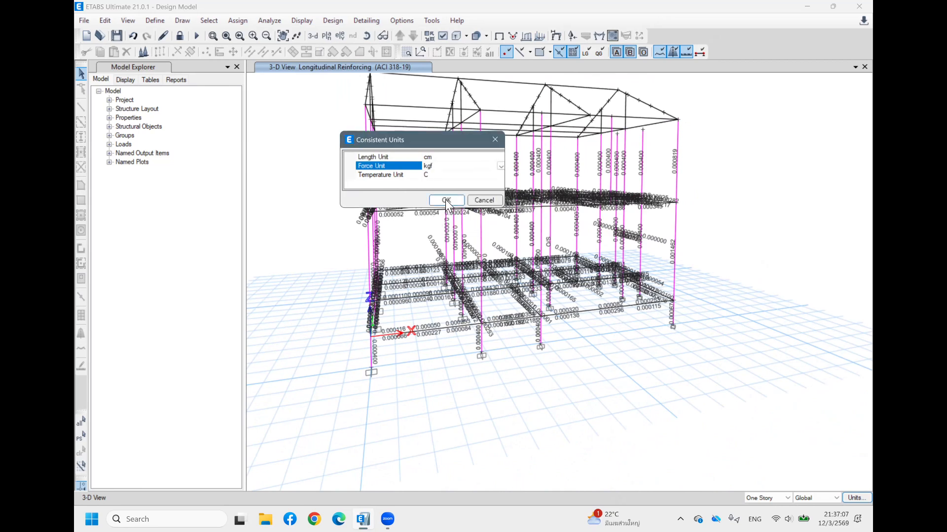
pyautogui.click(444, 200)
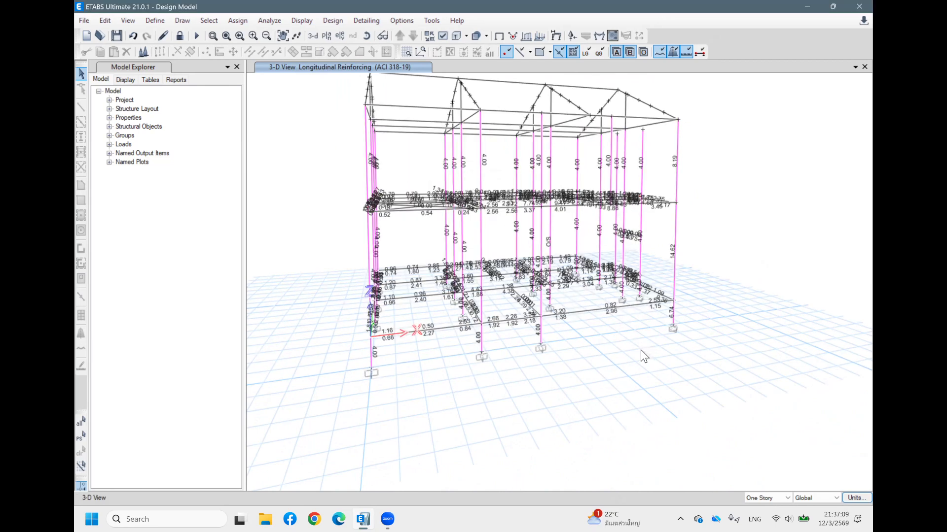
# Display the elevation along grid line 1 to examine the longitudinal reinforcing areas of its beams and columns
pyautogui.keyDown('shift'); pyautogui.moveTo(675, 232); pyautogui.dragTo(693, 265, button='middle'); pyautogui.keyUp('shift')
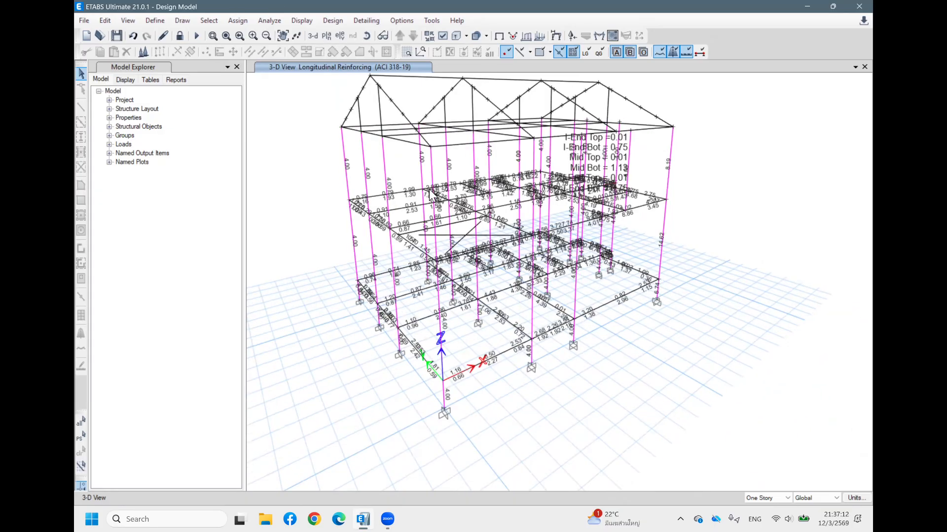
pyautogui.click(339, 34)
pyautogui.click(386, 256)
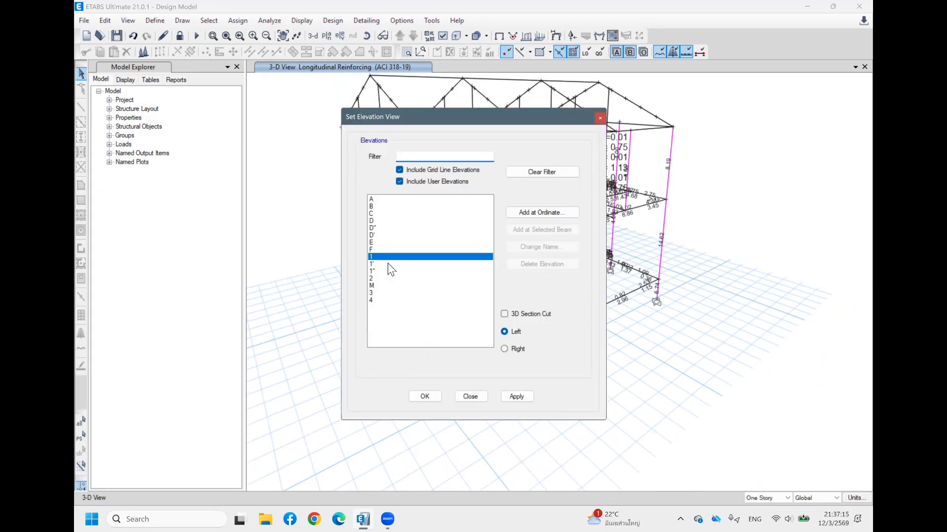
pyautogui.click(428, 395)
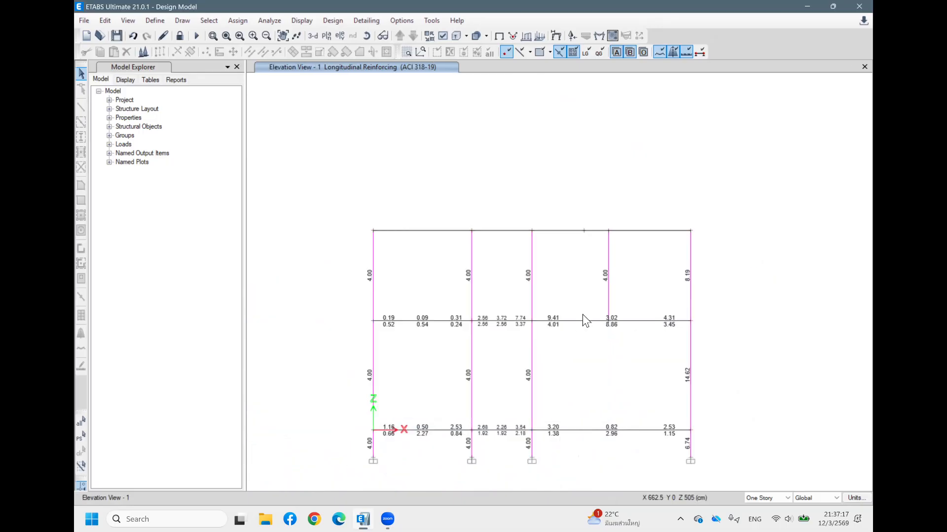
pyautogui.moveTo(731, 306); pyautogui.dragTo(685, 190, button='middle')
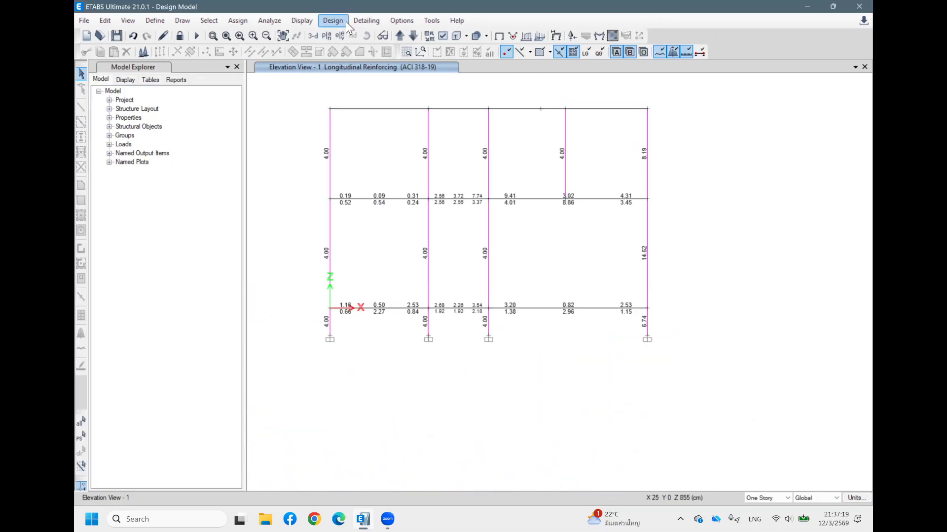
# Display the plan views from Rooftop down to the 2nd Floor and examine the 2nd Floor beams' longitudinal reinforcing
pyautogui.click(325, 36)
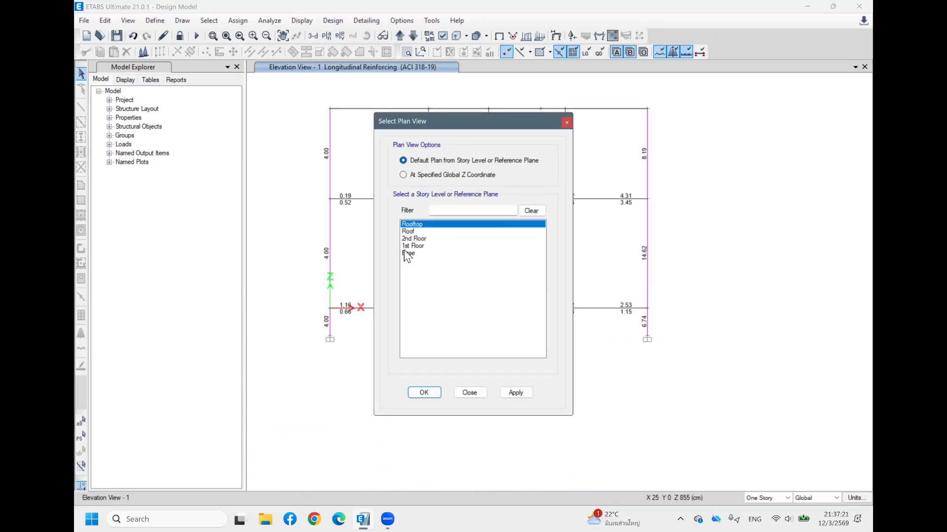
pyautogui.click(423, 392)
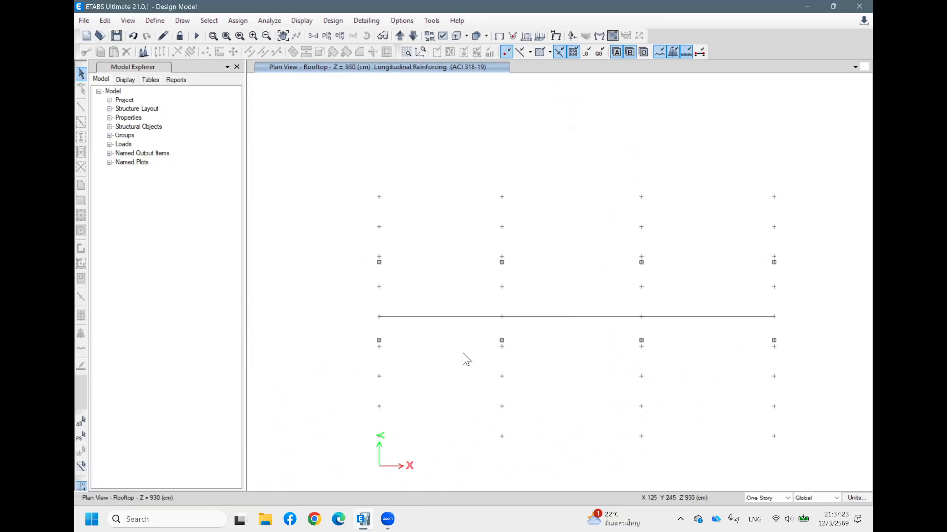
pyautogui.click(411, 36)
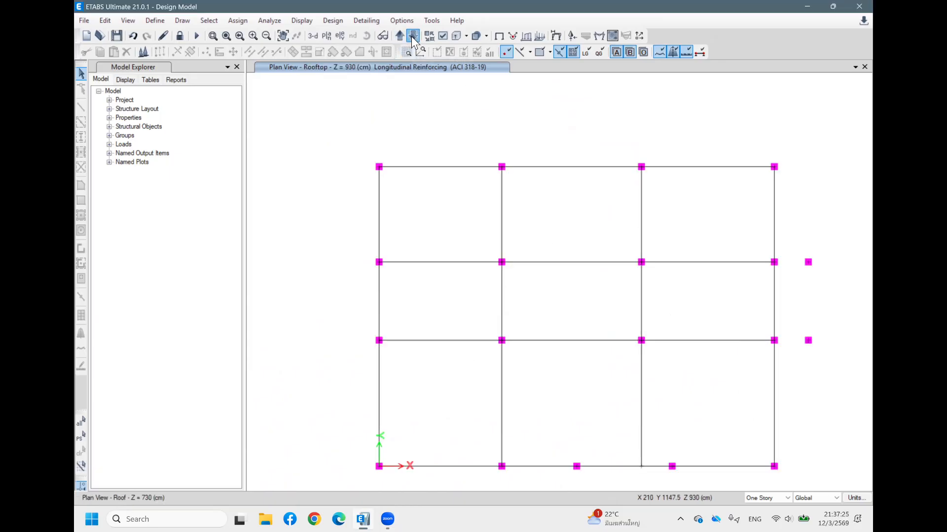
pyautogui.click(411, 36)
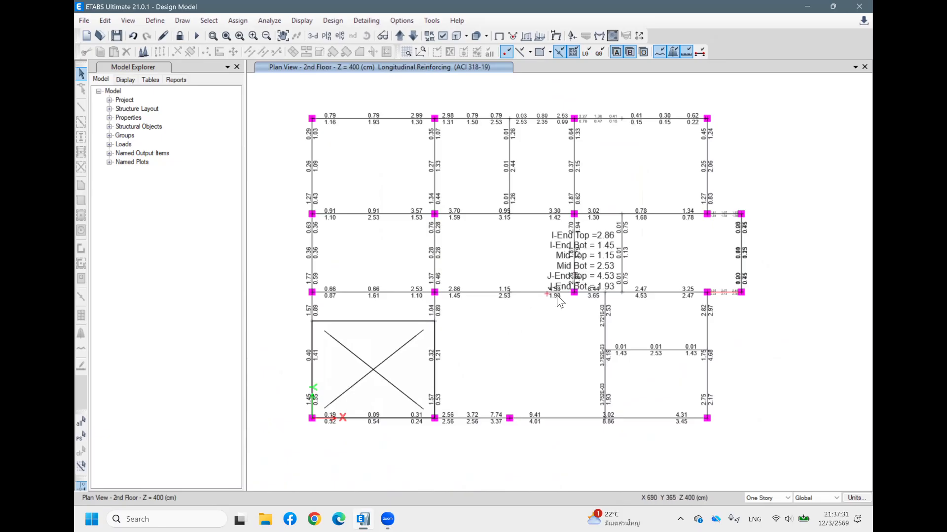
pyautogui.moveTo(549, 330); pyautogui.dragTo(549, 300, button='middle')
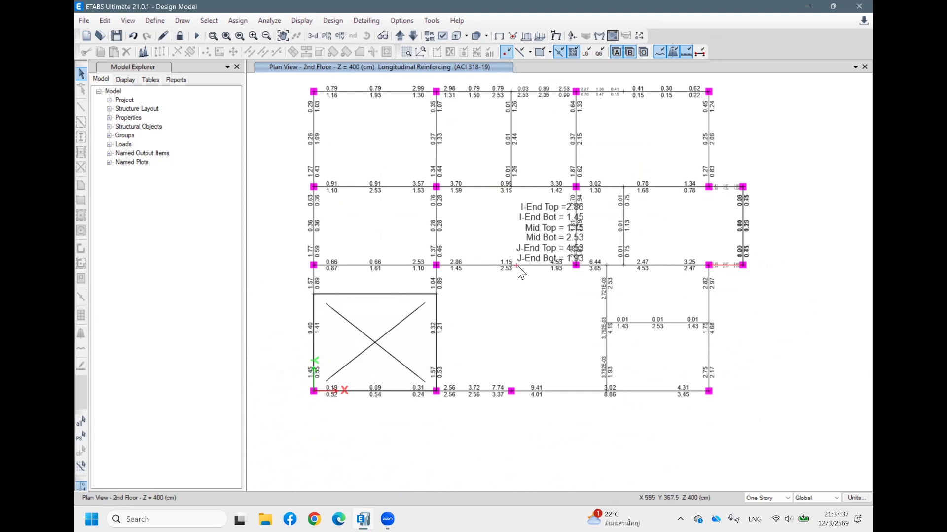
pyautogui.moveTo(547, 329); pyautogui.dragTo(545, 291, button='middle')
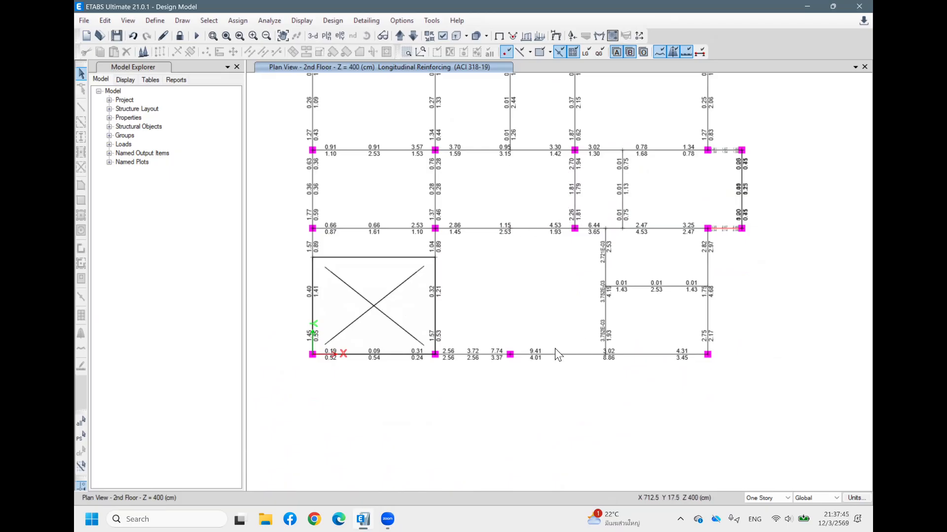
pyautogui.moveTo(669, 362)
pyautogui.press('F4')
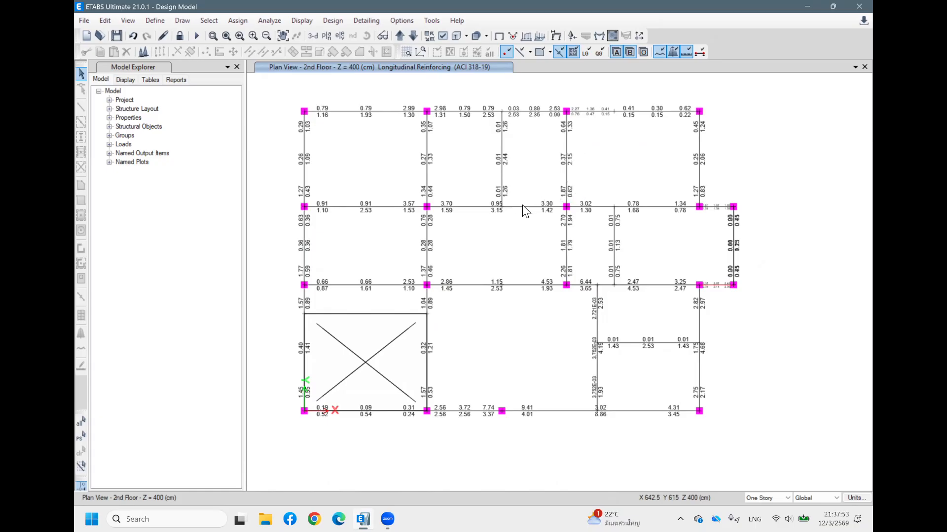
# Examine the concrete beam design information for 2nd Floor beam B28, the overstressed short beam beyond the plan's east side
pyautogui.moveTo(369, 214)
pyautogui.scroll(1, 734, 291)
pyautogui.scroll(5, 717, 293)
pyautogui.moveTo(679, 272)
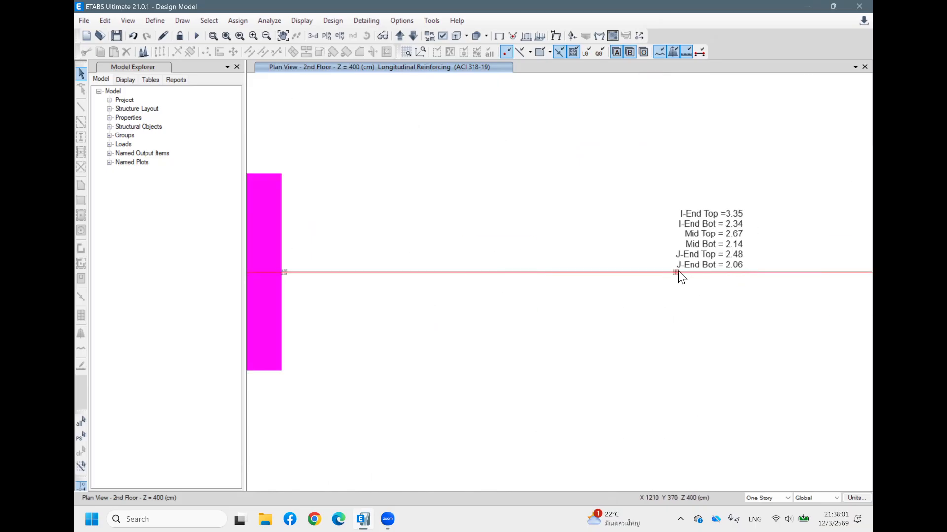
pyautogui.scroll(-5, 679, 270)
pyautogui.rightClick(678, 271)
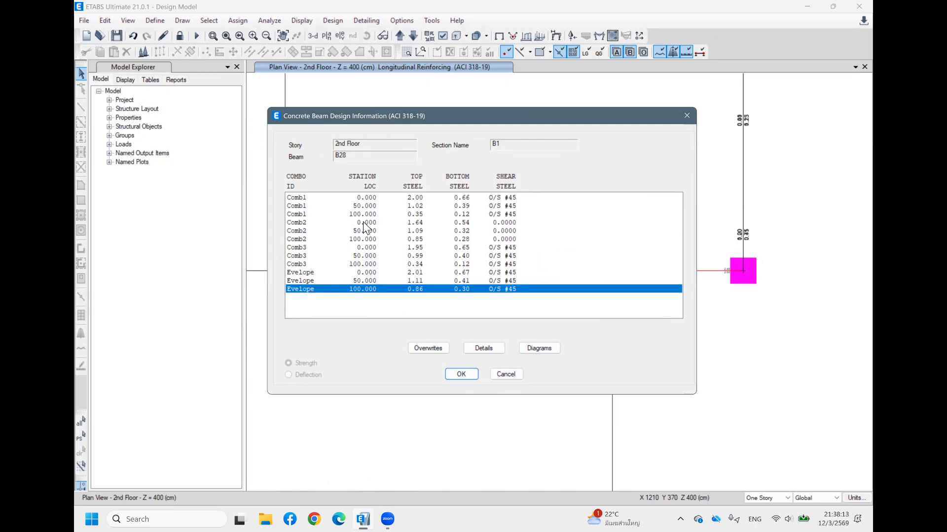
pyautogui.click(508, 375)
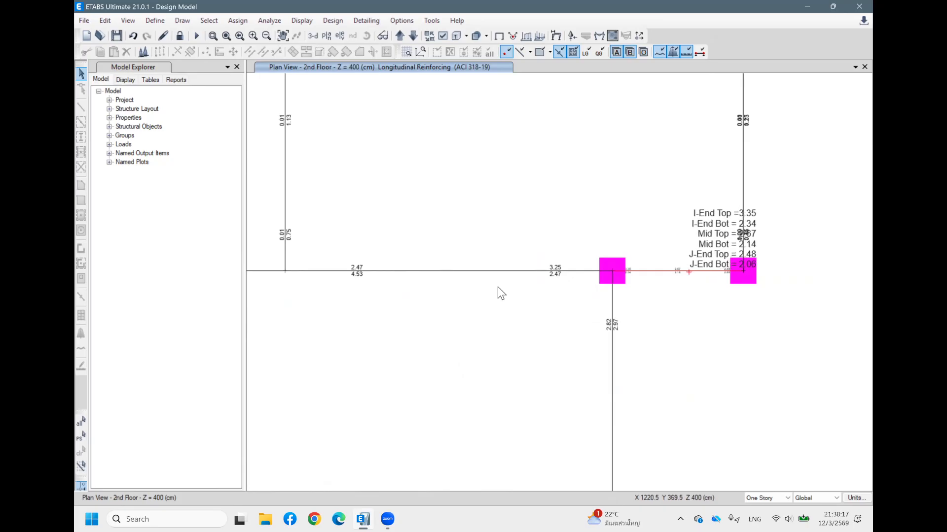
# Review the concrete beam design information for 2nd Floor beam B33, the other short projecting beam
pyautogui.scroll(-3, 488, 294)
pyautogui.scroll(2, 596, 178)
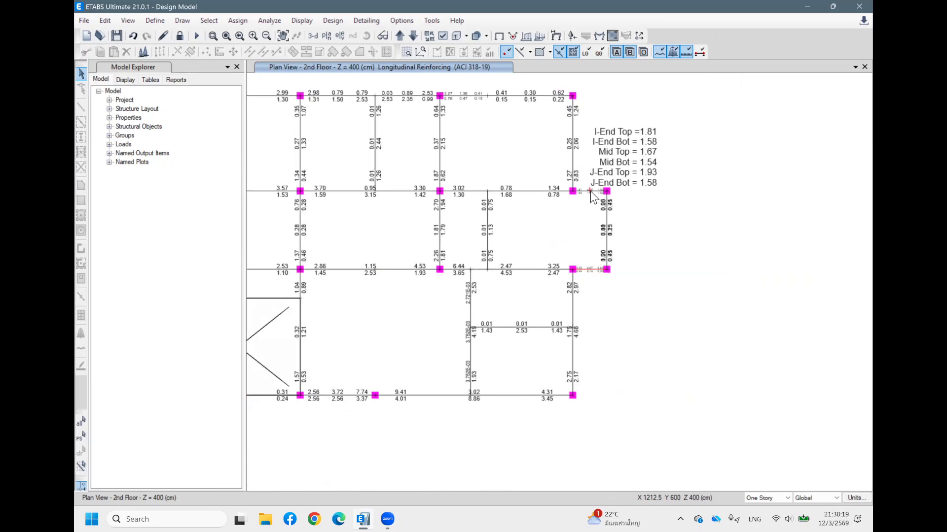
pyautogui.rightClick(591, 192)
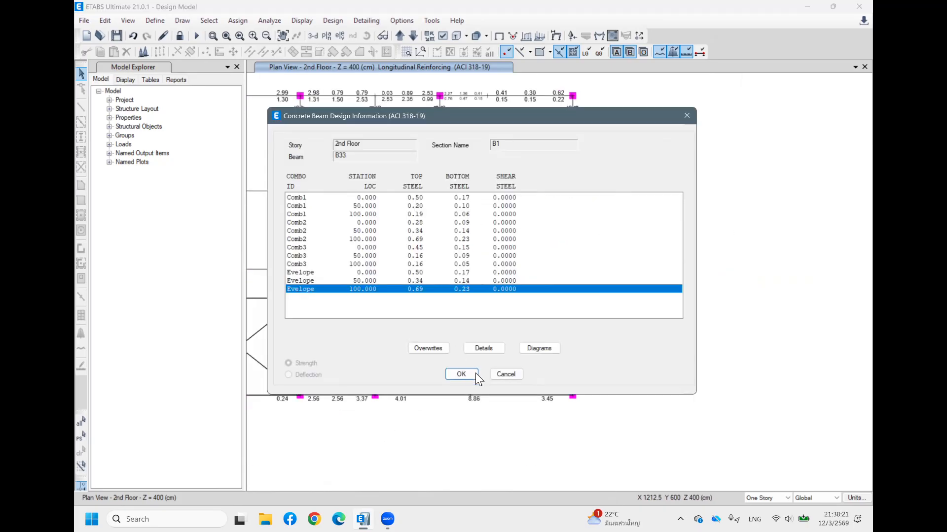
pyautogui.click(501, 375)
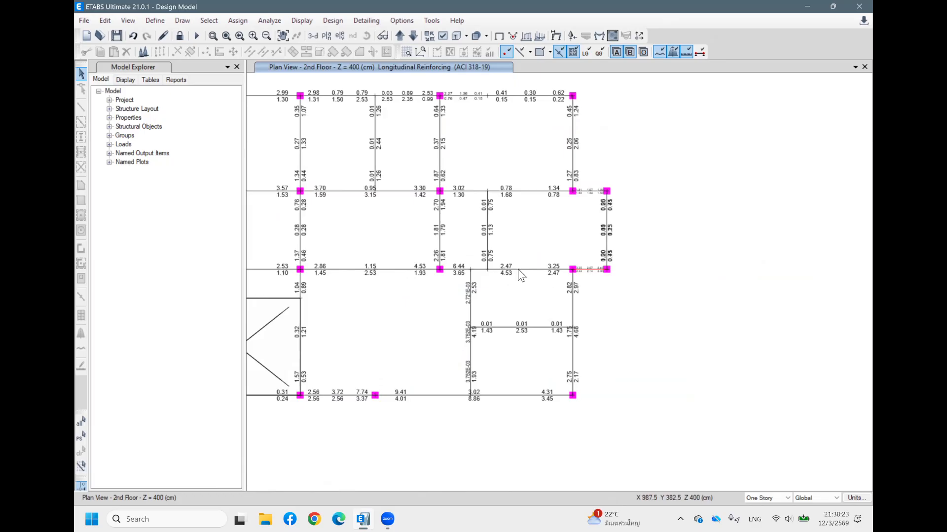
# Review the top, bottom and shear steel of 2nd Floor beam B27 across all design combinations
pyautogui.rightClick(517, 268)
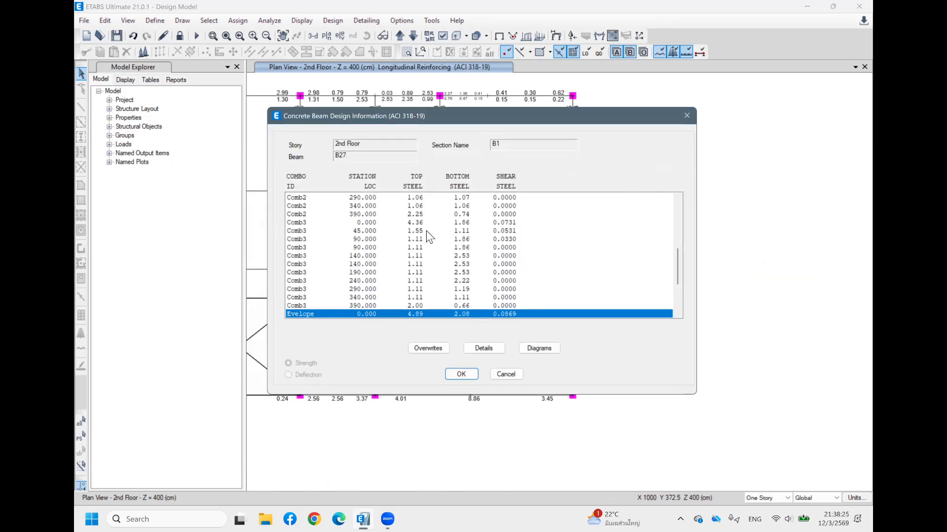
pyautogui.scroll(-3, 426, 230)
pyautogui.scroll(10, 433, 231)
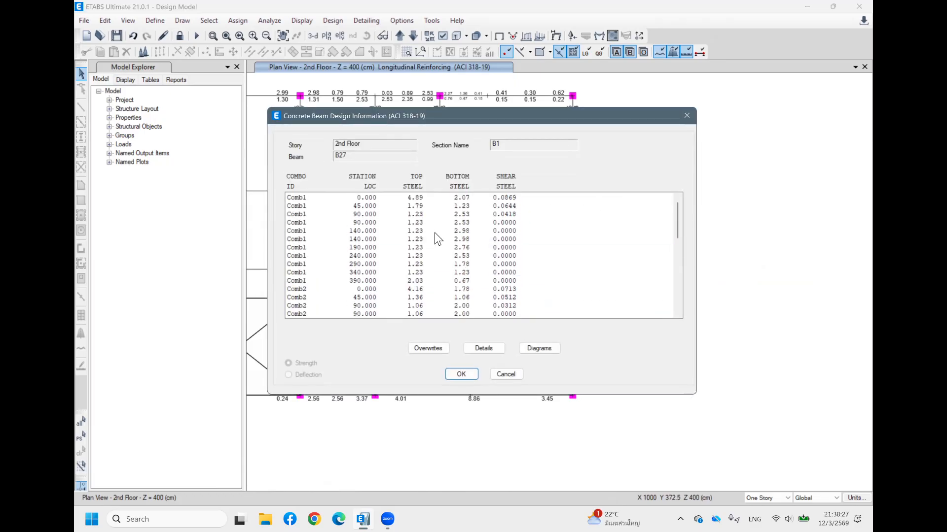
pyautogui.scroll(-10, 529, 212)
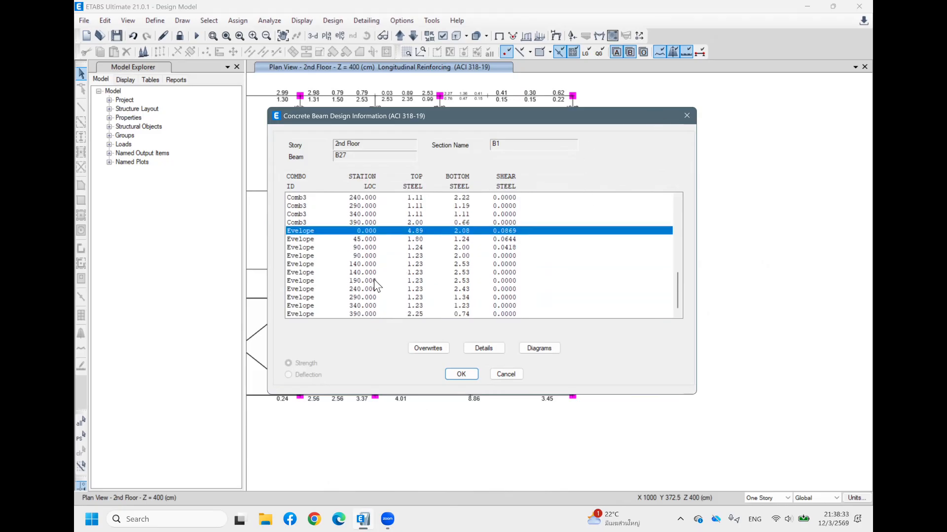
pyautogui.press('Return')
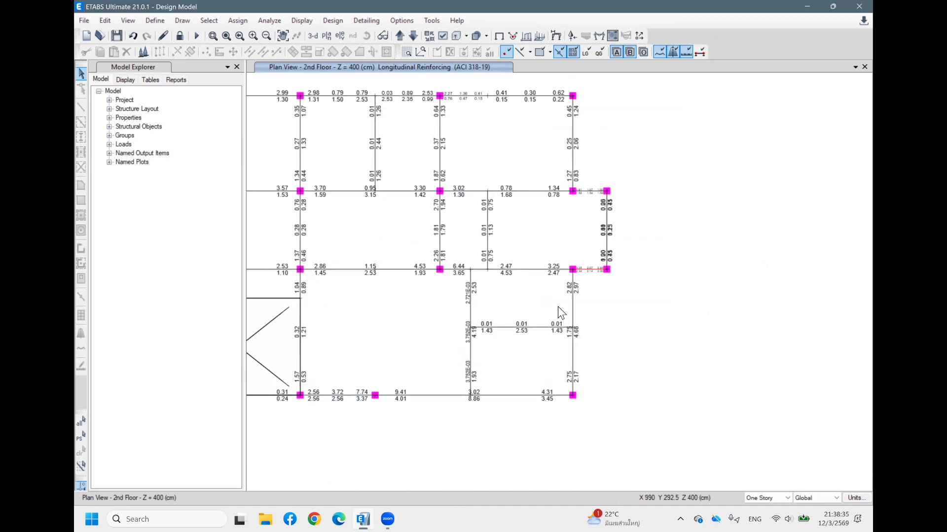
# Examine the Evelope design results by station for 2nd Floor beam B40, the long beam along the plan's front edge
pyautogui.moveTo(661, 287); pyautogui.dragTo(719, 272, button='middle')
pyautogui.scroll(-5, 547, 271)
pyautogui.scroll(5, 507, 277)
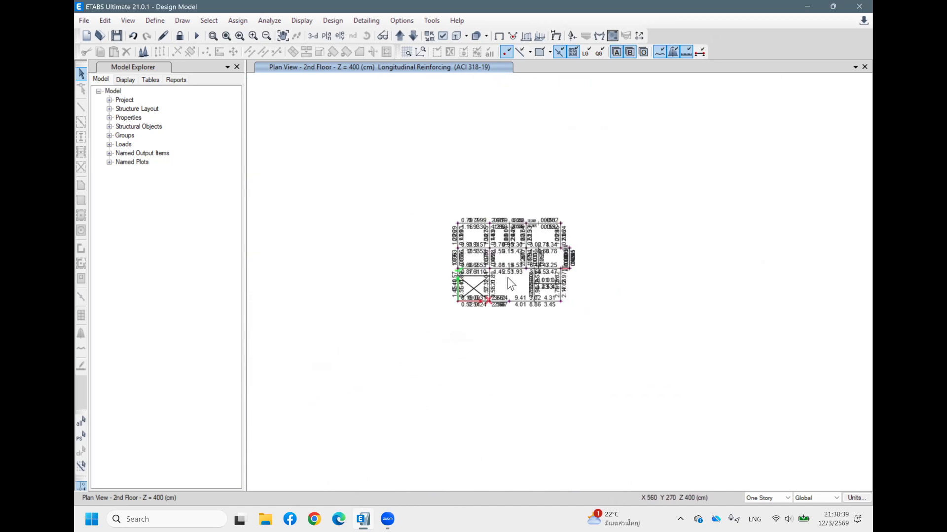
pyautogui.moveTo(535, 278); pyautogui.dragTo(521, 209, button='middle')
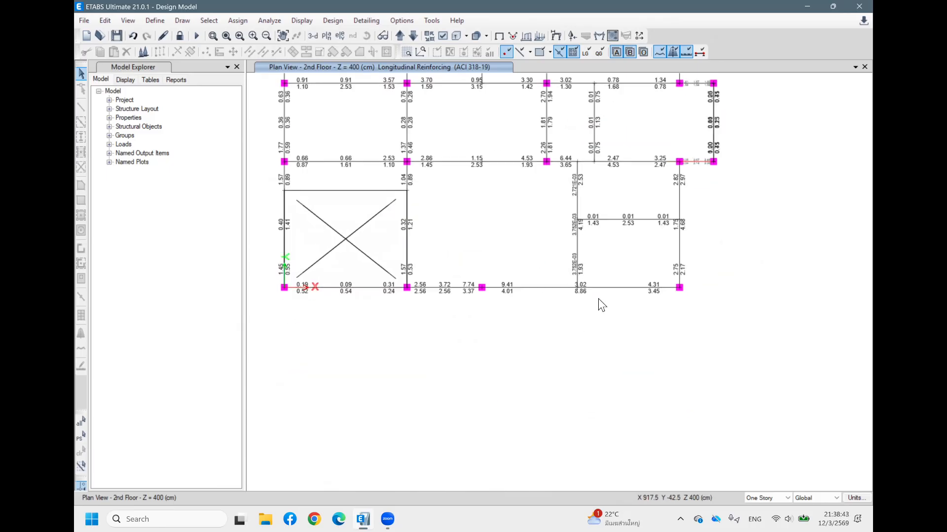
pyautogui.moveTo(594, 290)
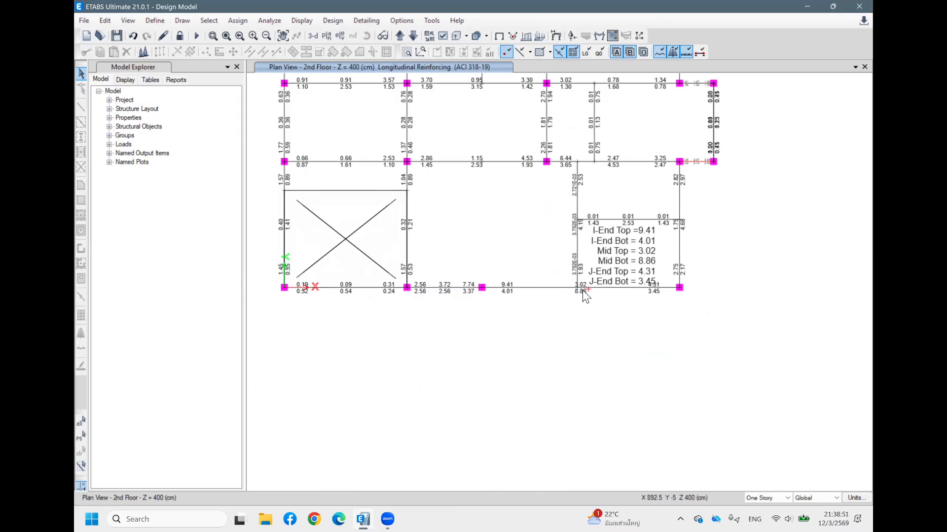
pyautogui.rightClick(612, 286)
pyautogui.scroll(-4, 416, 286)
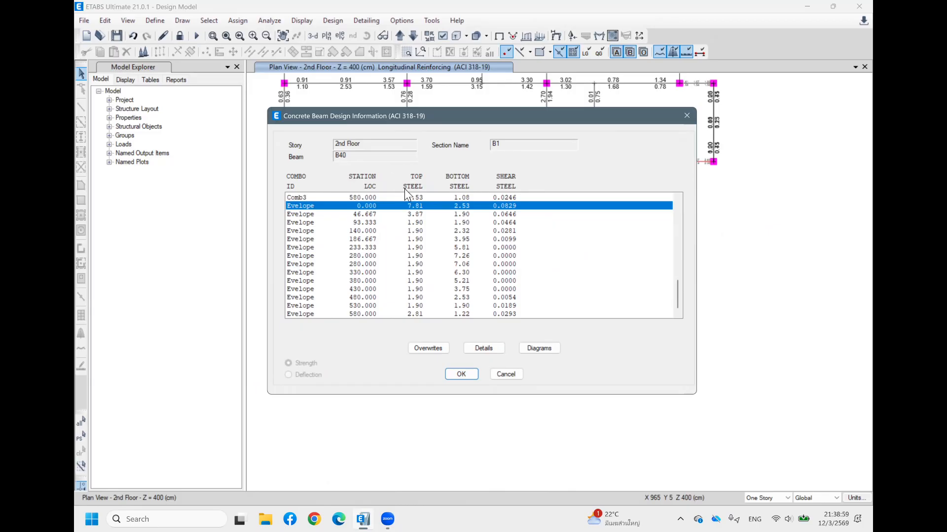
# Overwrite the current design section of 2nd Floor beam B40 with B3 and accept the redesigned reinforcing
pyautogui.click(435, 349)
pyautogui.click(500, 136)
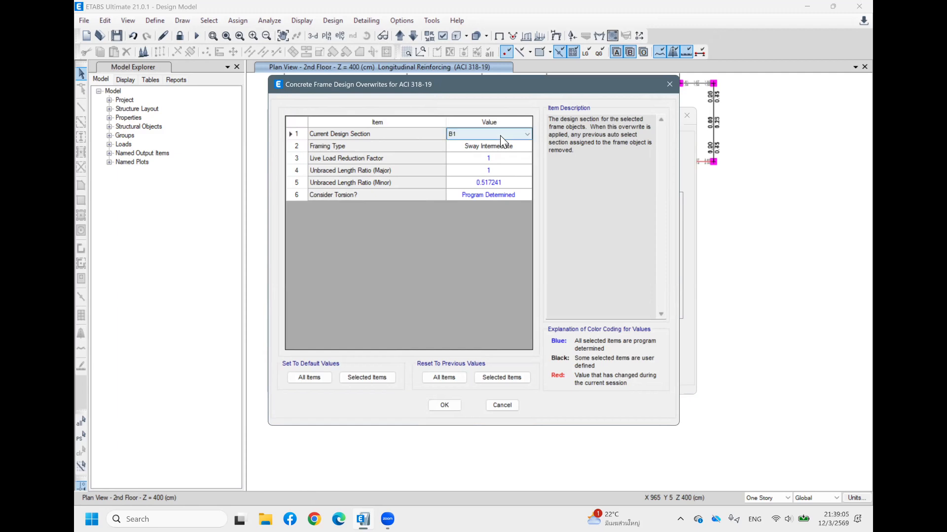
pyautogui.click(499, 136)
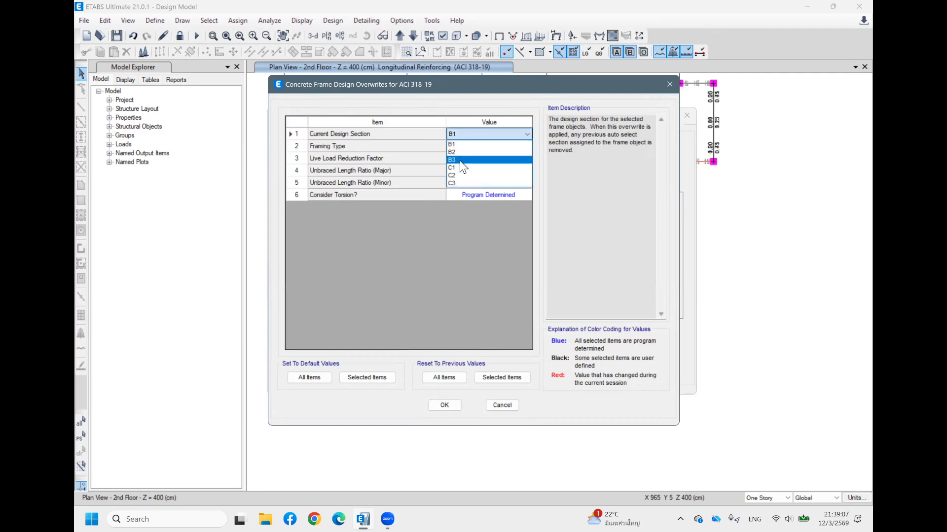
pyautogui.click(460, 161)
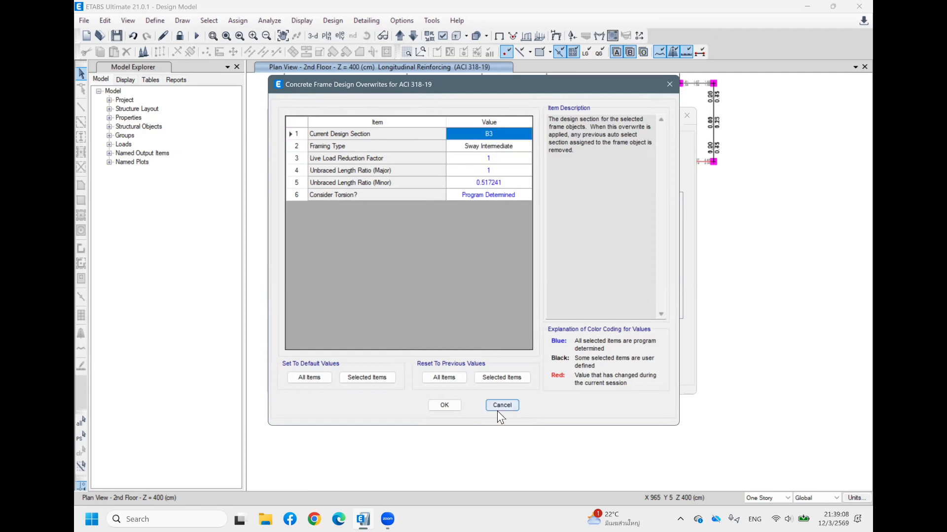
pyautogui.click(442, 406)
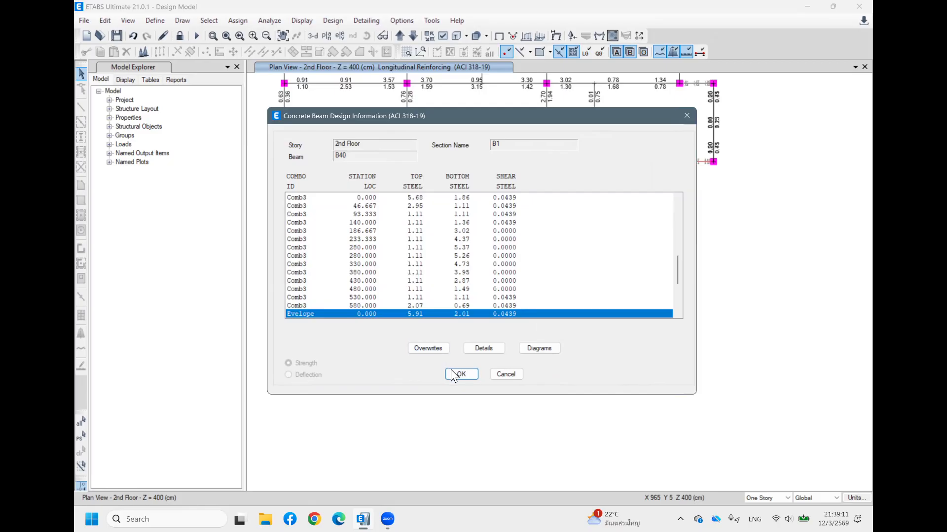
pyautogui.click(454, 373)
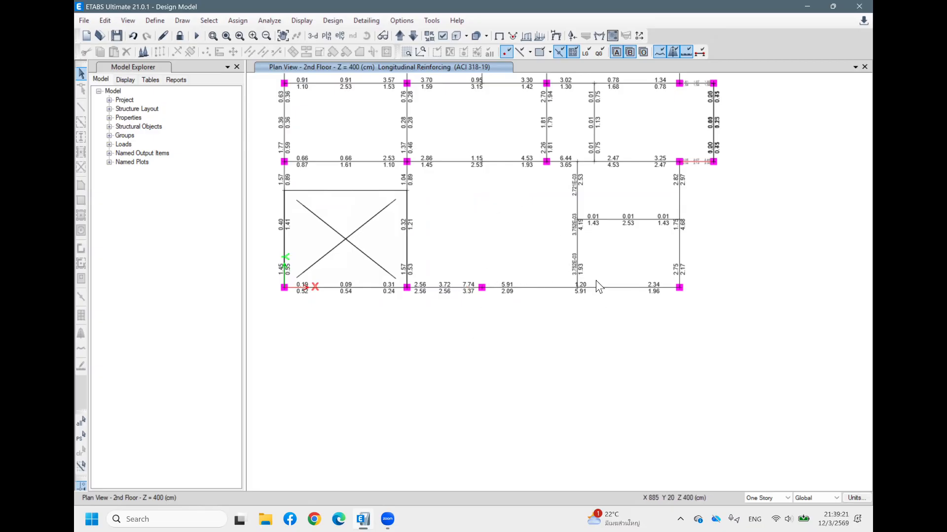
# Display the 1st Floor plan and examine the longitudinal reinforcing of its front edge beams
pyautogui.moveTo(495, 128); pyautogui.dragTo(511, 181, button='middle')
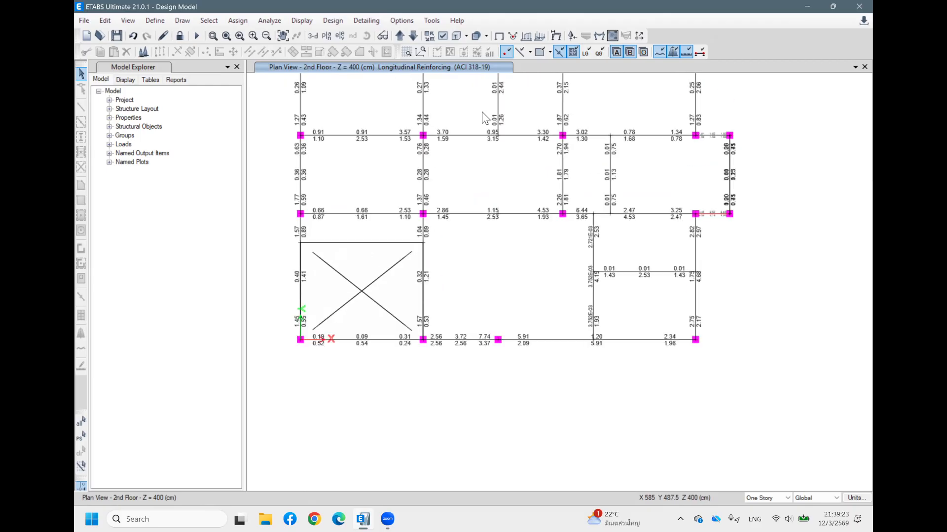
pyautogui.click(413, 37)
pyautogui.moveTo(578, 351); pyautogui.dragTo(565, 294, button='middle')
pyautogui.moveTo(557, 368); pyautogui.dragTo(560, 368, button='middle')
pyautogui.moveTo(562, 367)
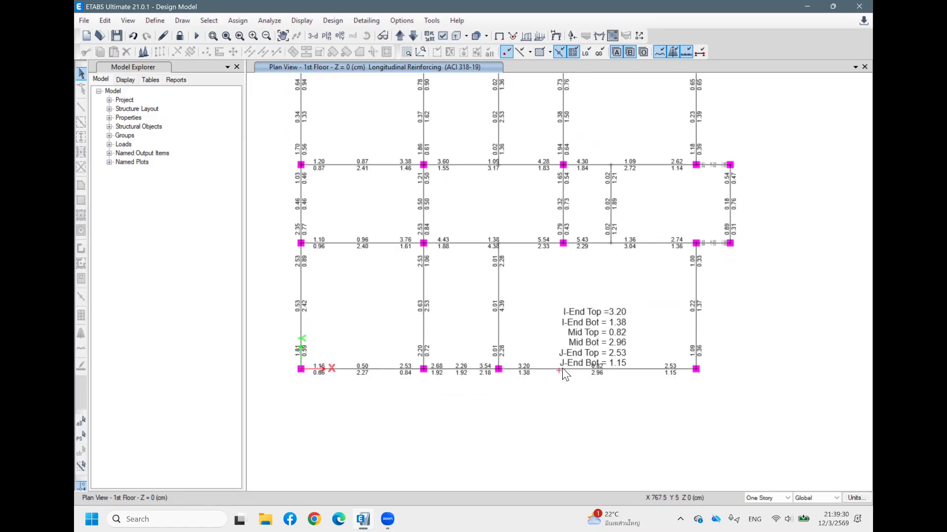
# Overwrite the current design section of 1st Floor beam B40 with B3 and accept the redesigned reinforcing
pyautogui.rightClick(616, 368)
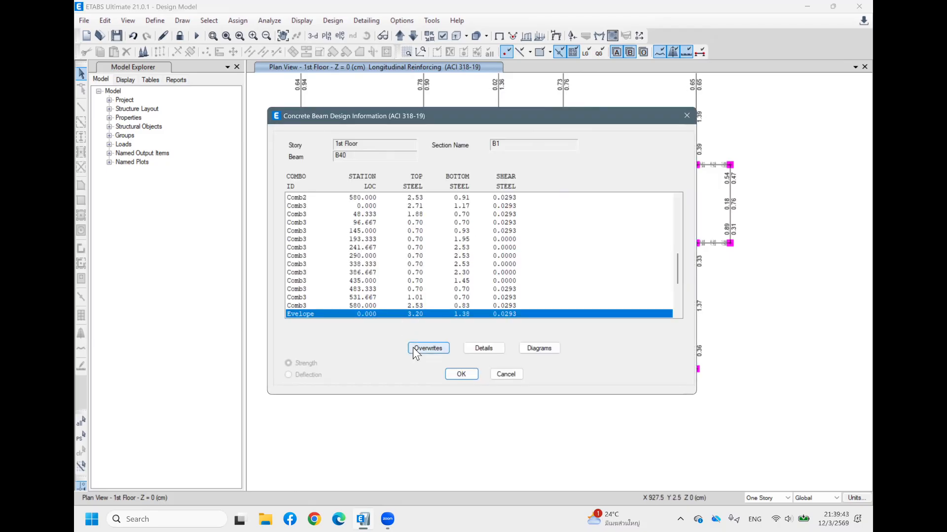
pyautogui.click(507, 133)
pyautogui.click(508, 133)
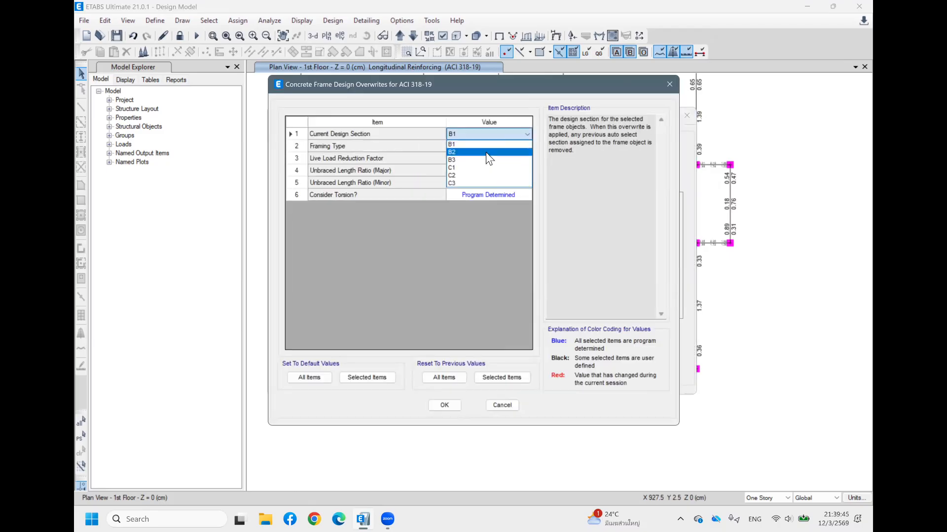
pyautogui.click(474, 153)
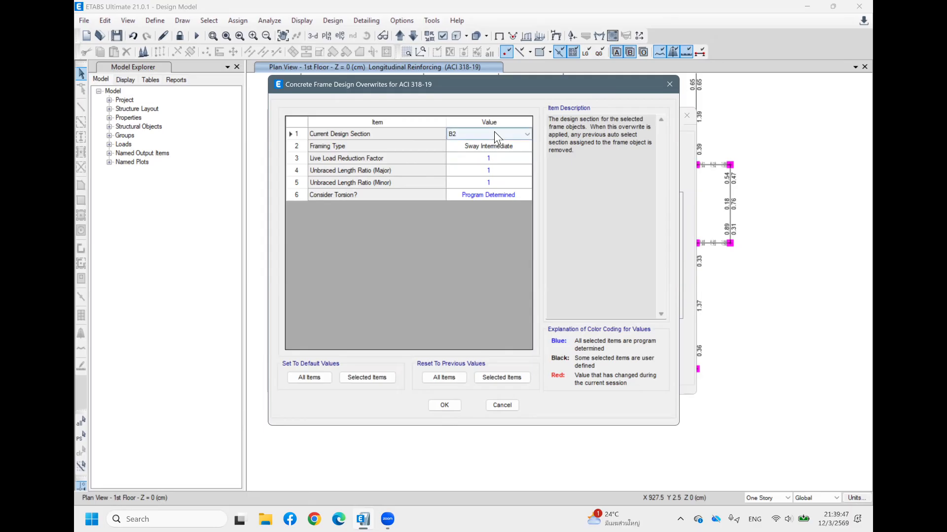
pyautogui.click(494, 132)
pyautogui.click(468, 161)
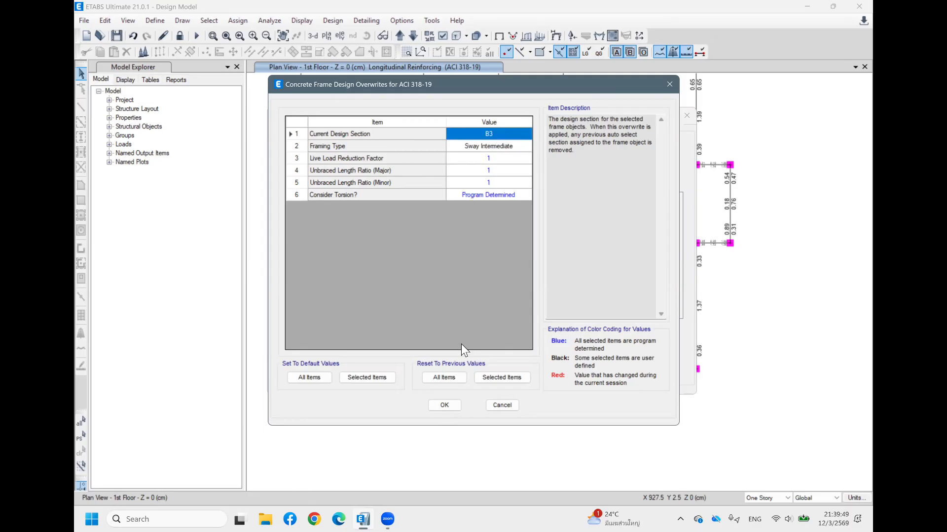
pyautogui.click(448, 403)
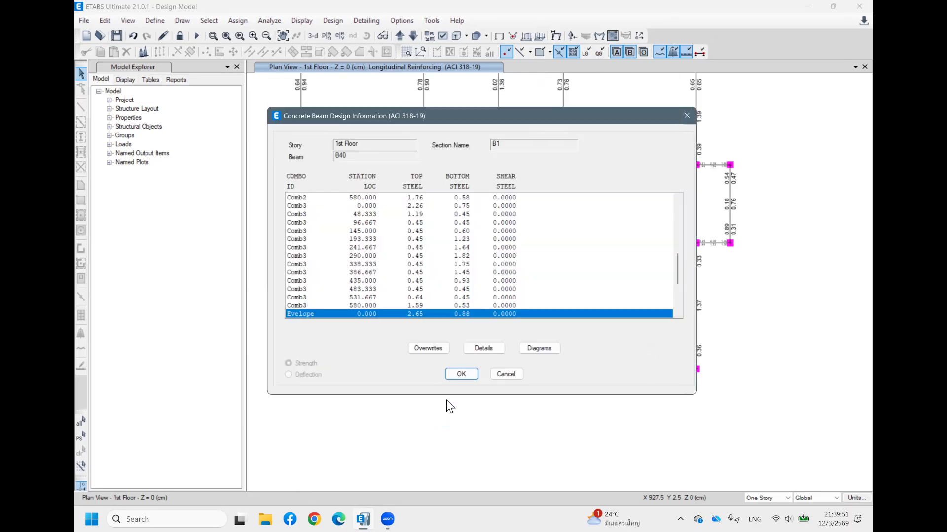
pyautogui.click(461, 374)
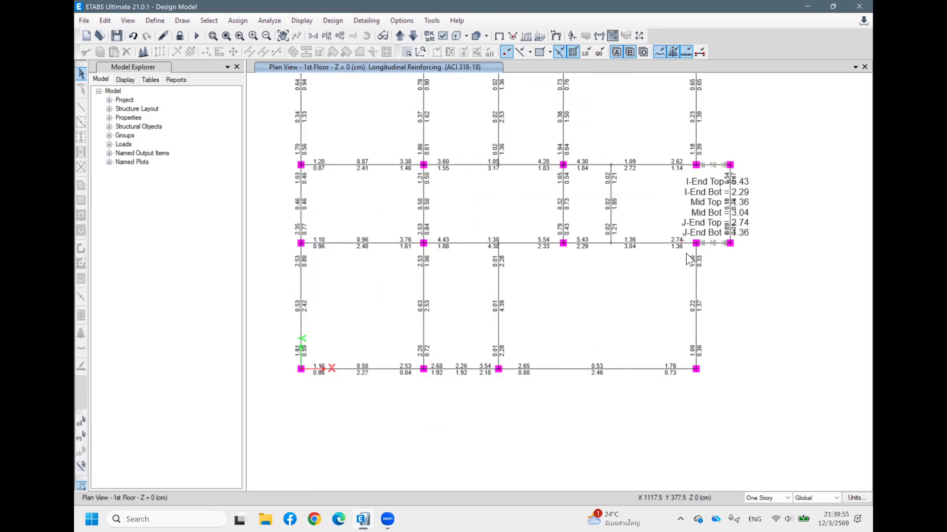
pyautogui.scroll(-1, 670, 207)
pyautogui.scroll(2, 680, 197)
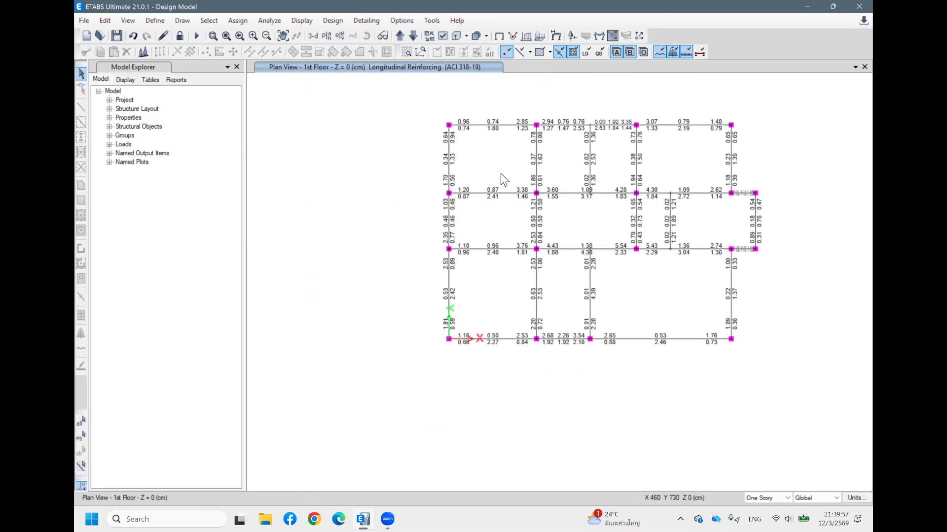
# Display the elevation at grid A and examine the concrete design information of 2nd Floor column C2
pyautogui.moveTo(702, 180); pyautogui.dragTo(647, 164, button='middle')
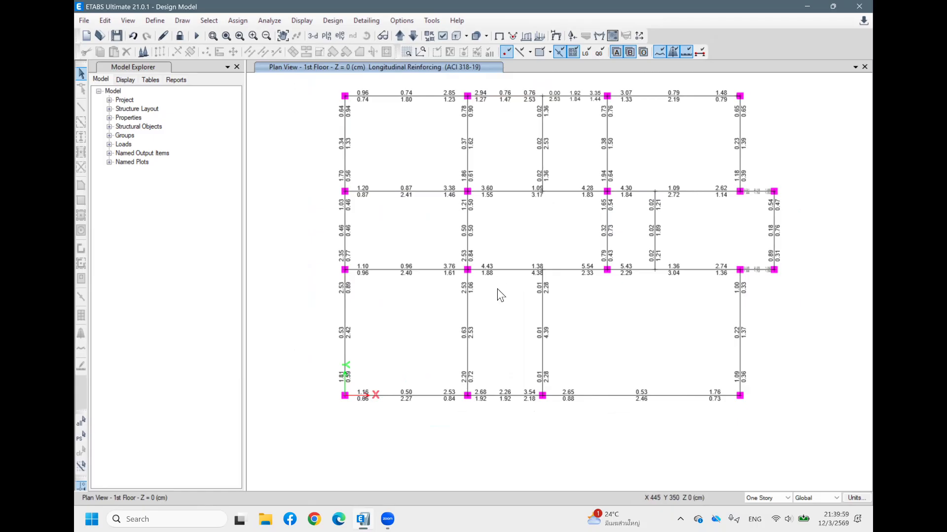
pyautogui.click(338, 38)
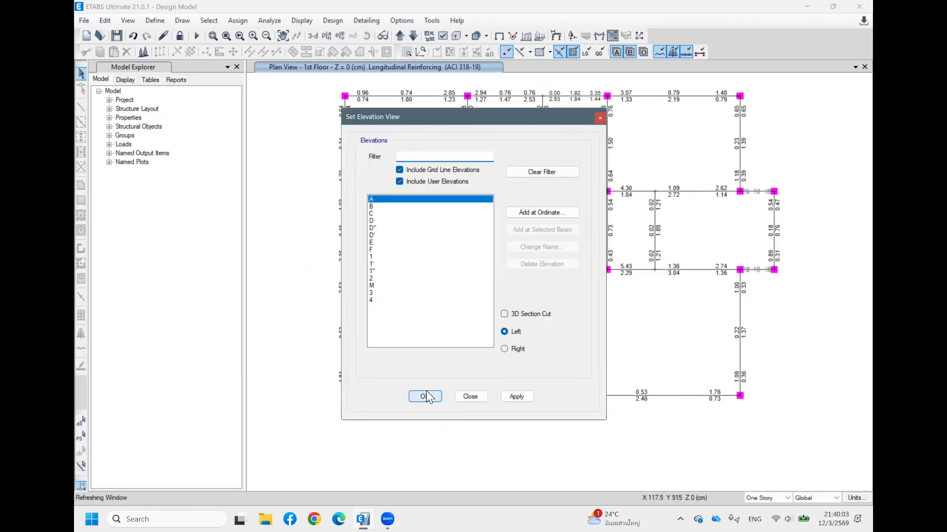
pyautogui.click(425, 395)
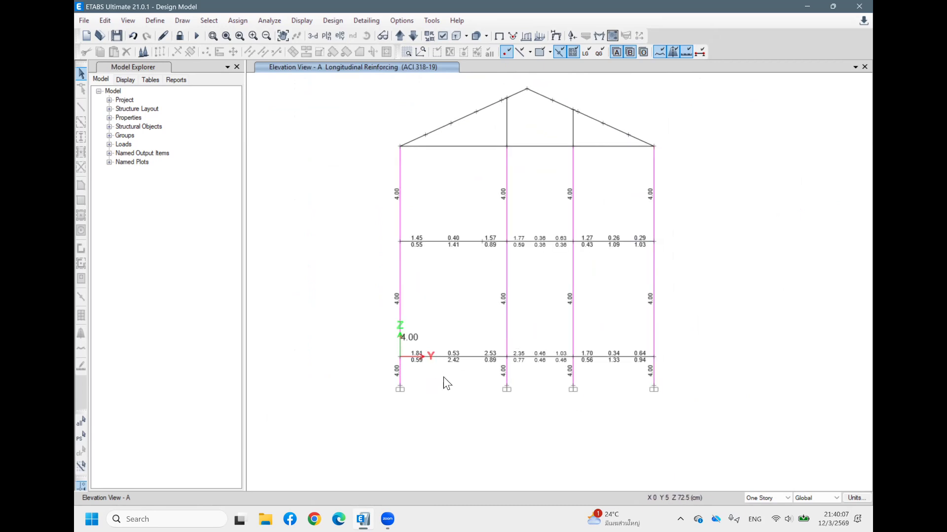
pyautogui.rightClick(505, 284)
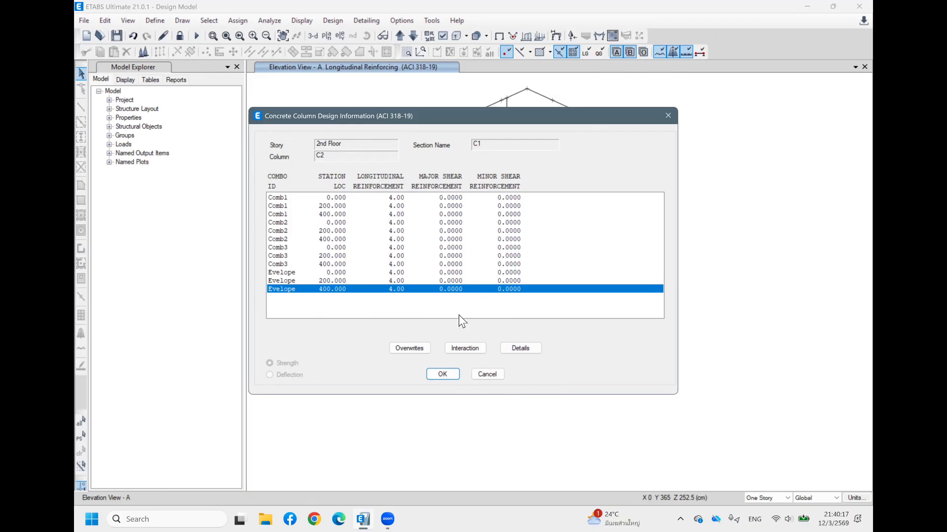
pyautogui.click(490, 375)
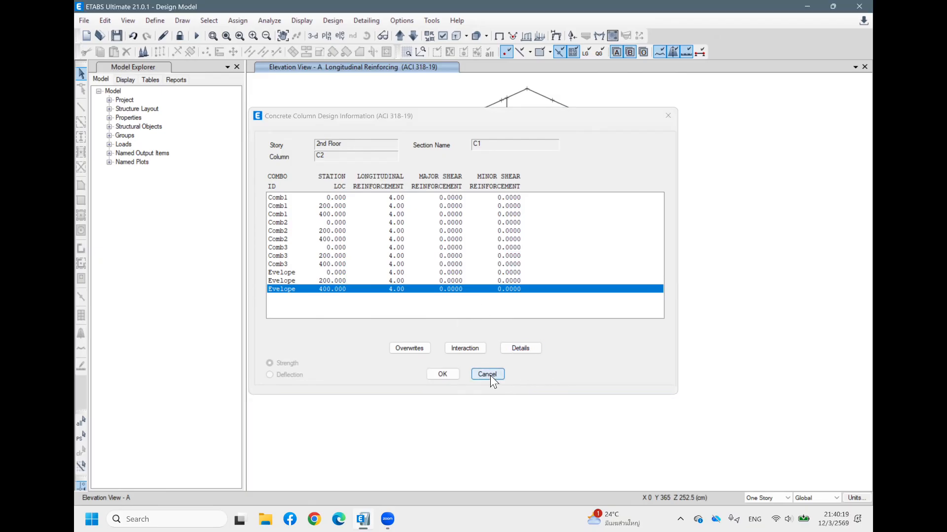
pyautogui.moveTo(538, 307); pyautogui.dragTo(509, 311, button='middle')
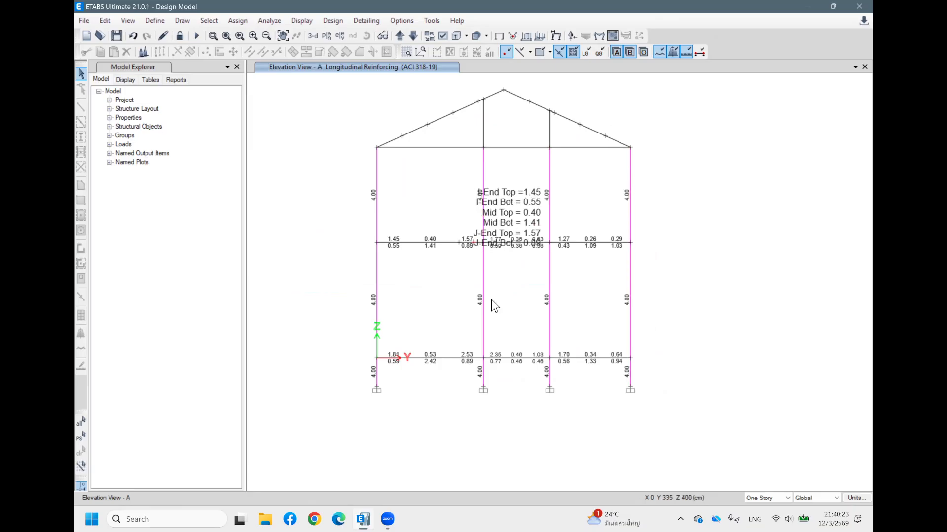
# Step back through the elevations at grids 4 and 3 to the one at grid 2, reviewing the longitudinal reinforcing
pyautogui.click(411, 35)
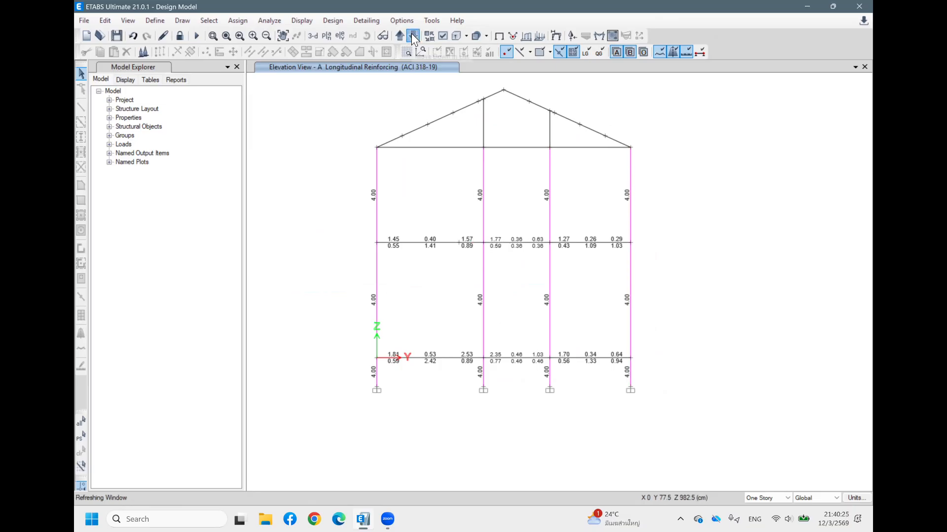
pyautogui.click(415, 34)
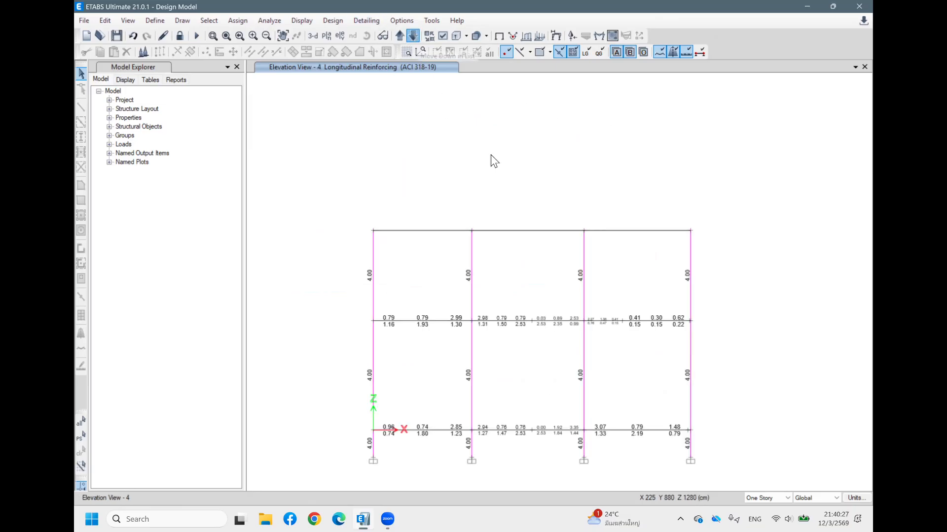
pyautogui.moveTo(765, 272); pyautogui.dragTo(719, 197, button='middle')
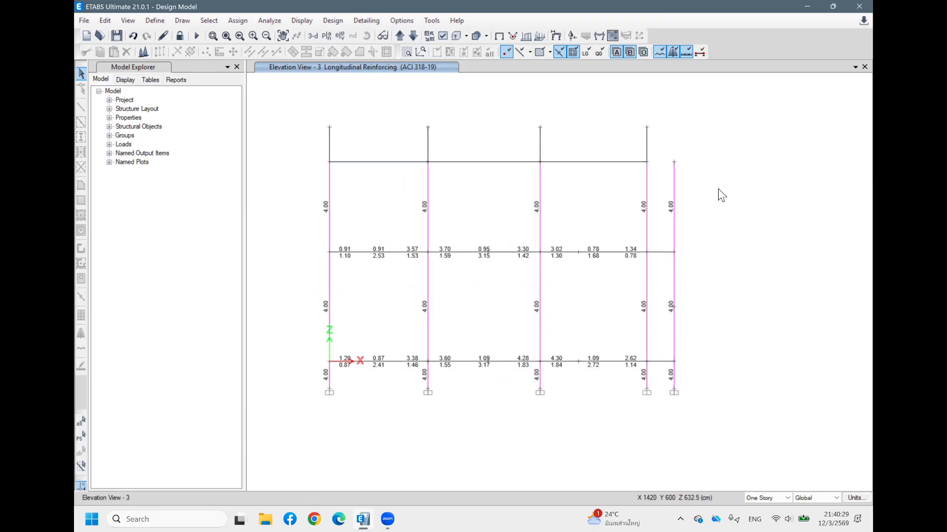
pyautogui.click(416, 38)
pyautogui.click(416, 37)
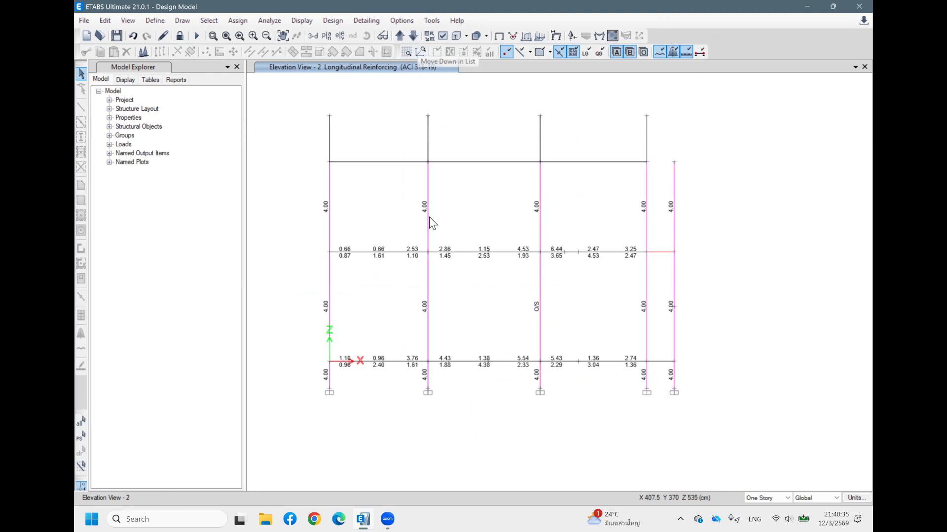
# Try to overwrite the current design section of Roof column C6 on elevation 2 with C3
pyautogui.rightClick(427, 207)
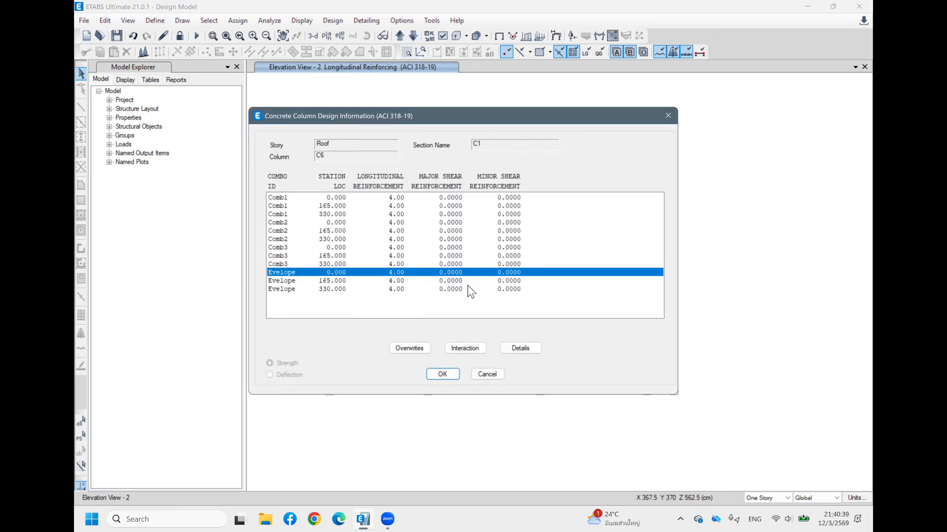
pyautogui.click(411, 346)
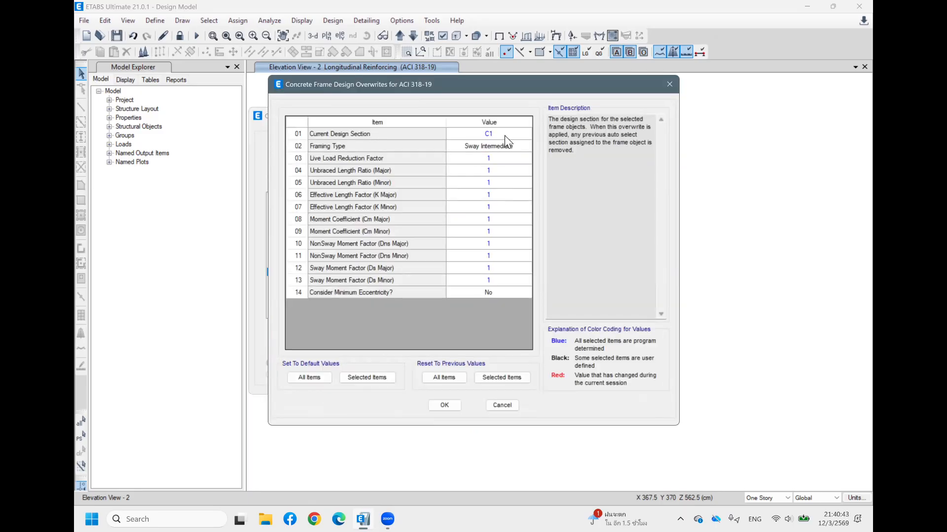
pyautogui.click(505, 135)
pyautogui.click(464, 183)
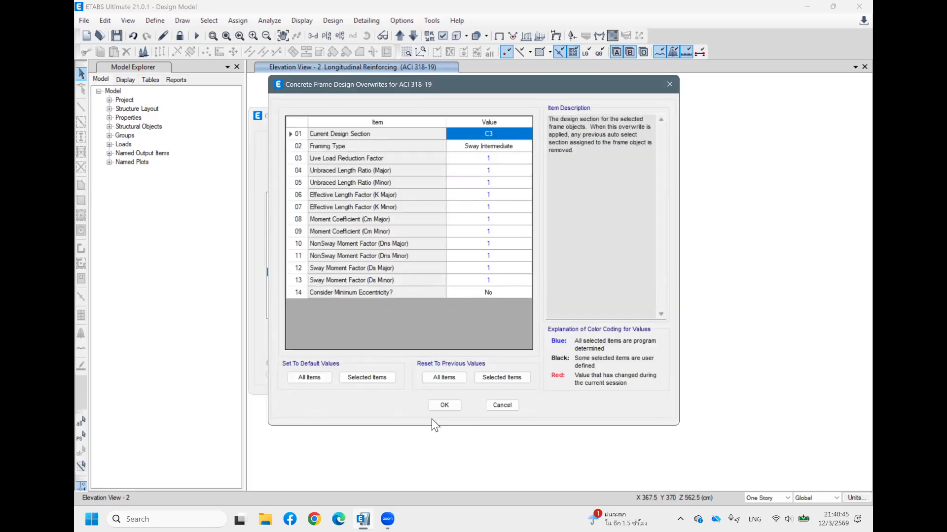
pyautogui.click(446, 404)
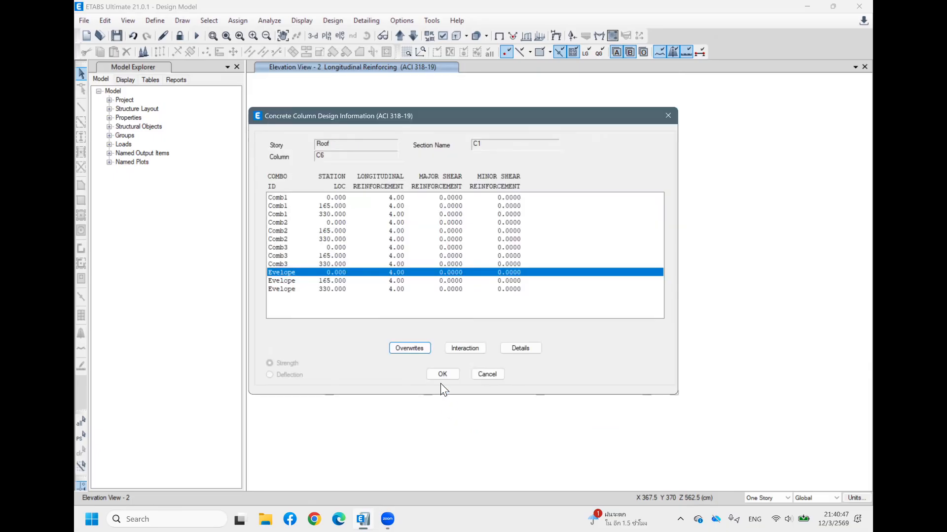
pyautogui.click(433, 374)
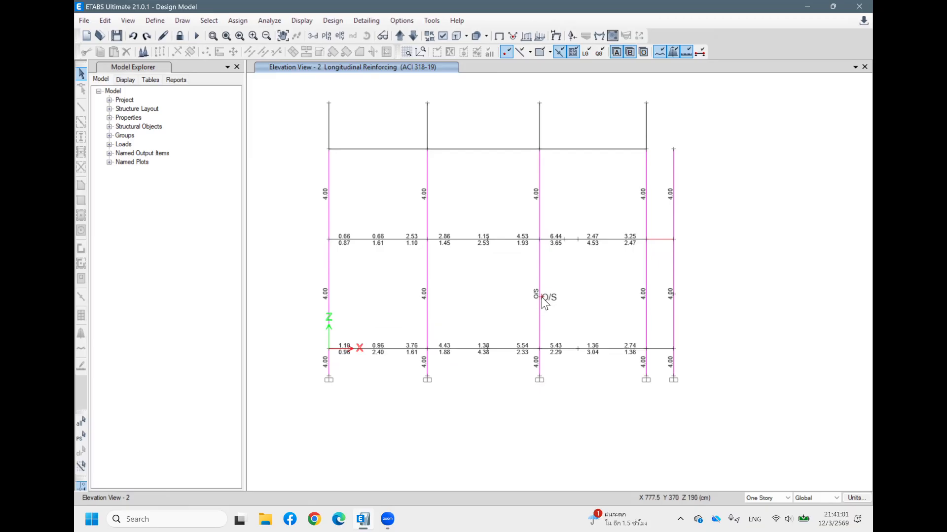
# Select column C6 on elevation 2 across All Stories and overwrite its current design section with C2 from the 2nd Floor column's design information
pyautogui.moveTo(537, 292)
pyautogui.click(758, 500)
pyautogui.click(764, 515)
pyautogui.click(427, 283)
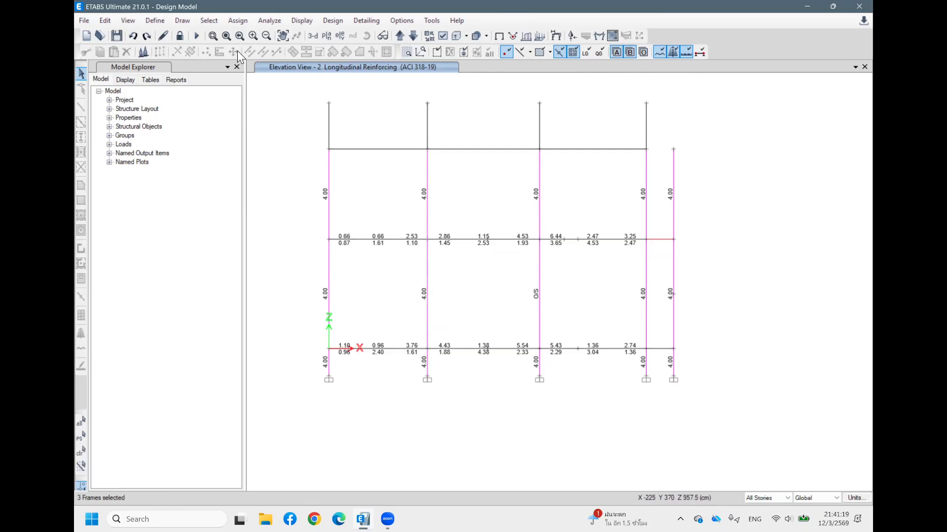
pyautogui.rightClick(428, 259)
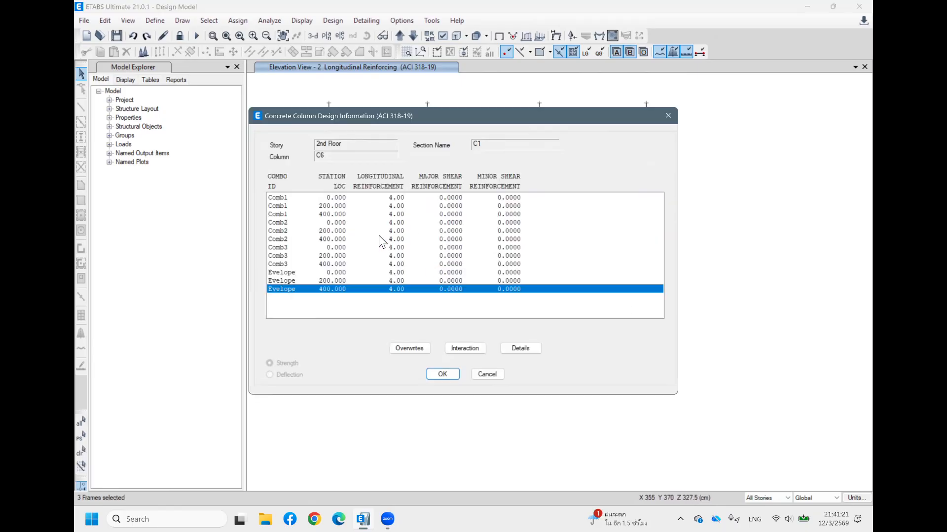
pyautogui.click(409, 347)
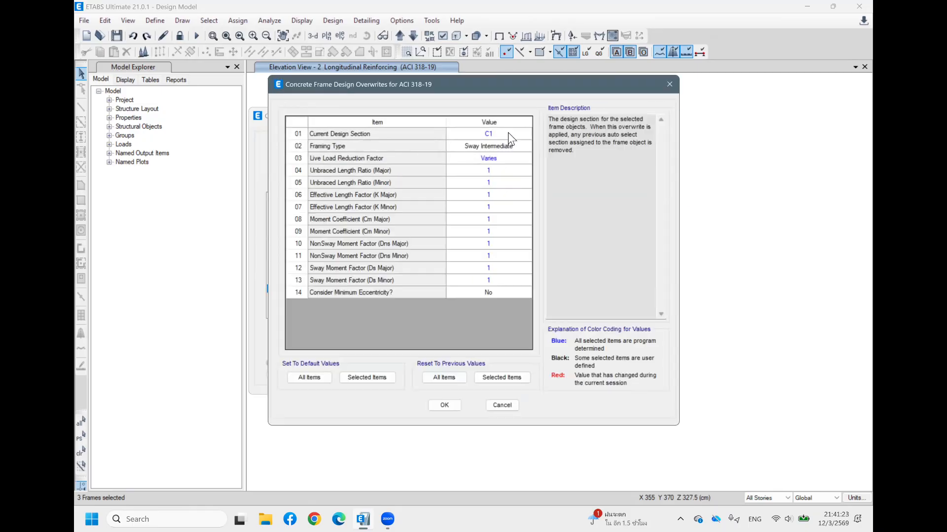
pyautogui.click(508, 132)
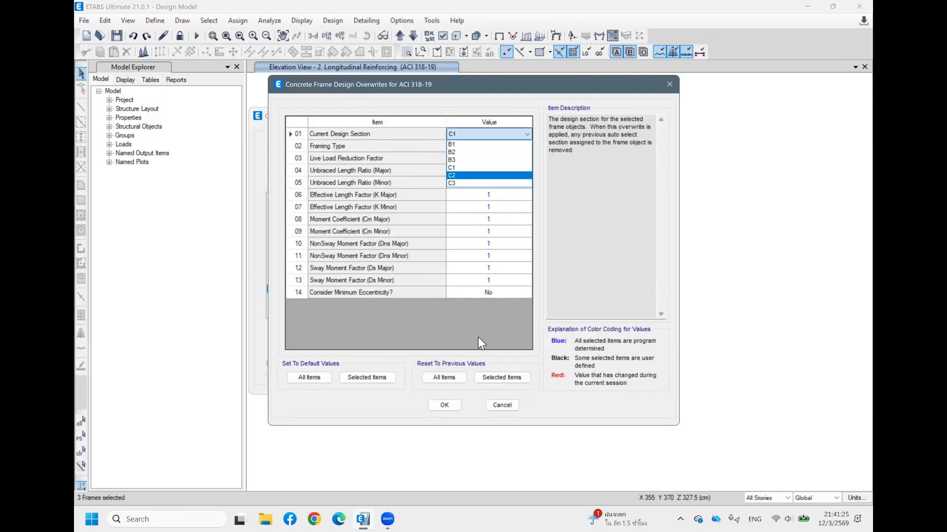
pyautogui.click(468, 176)
pyautogui.click(506, 406)
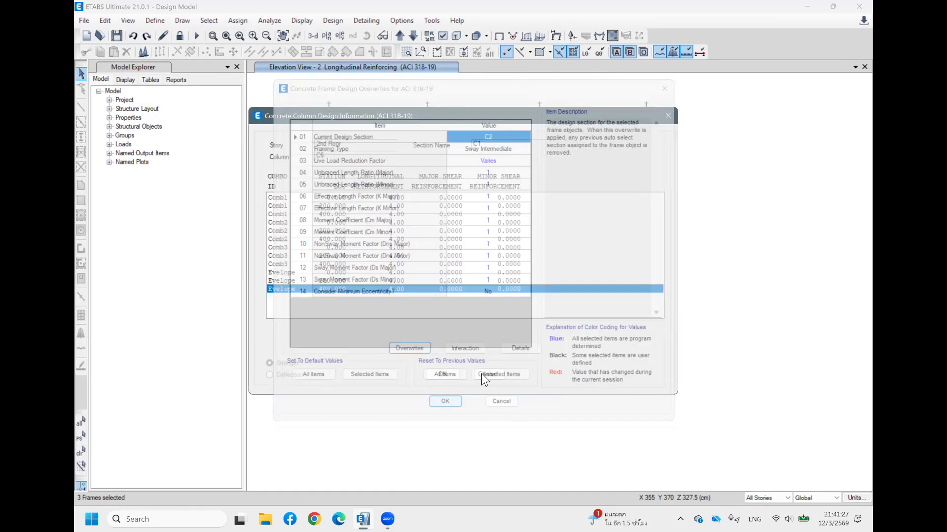
pyautogui.click(442, 375)
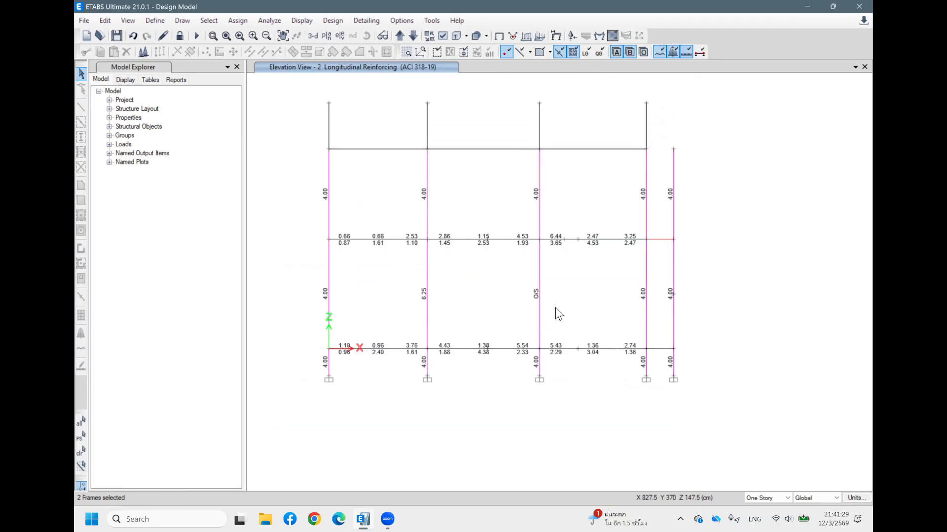
# Overwrite the current design section of the 2nd Floor column marked O/S on elevation 2 with C2 and accept the redesign
pyautogui.rightClick(540, 290)
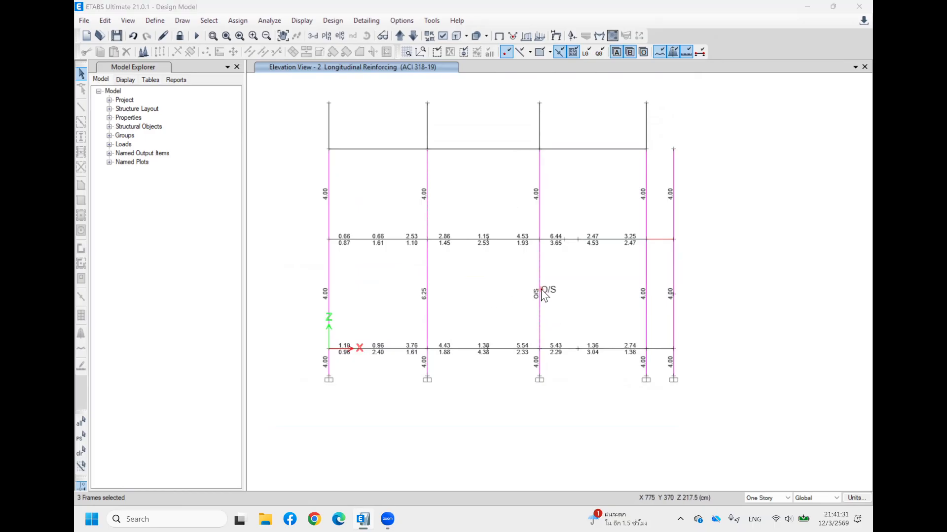
pyautogui.click(413, 346)
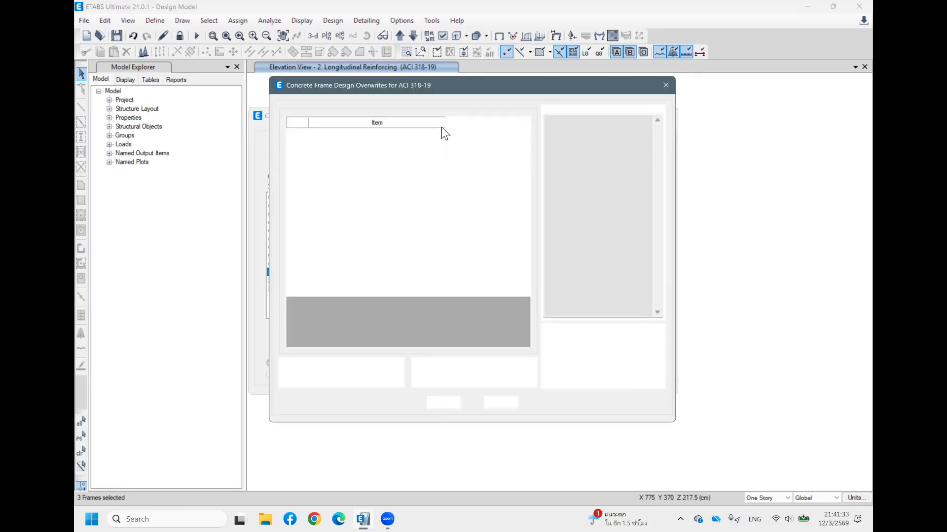
pyautogui.click(501, 135)
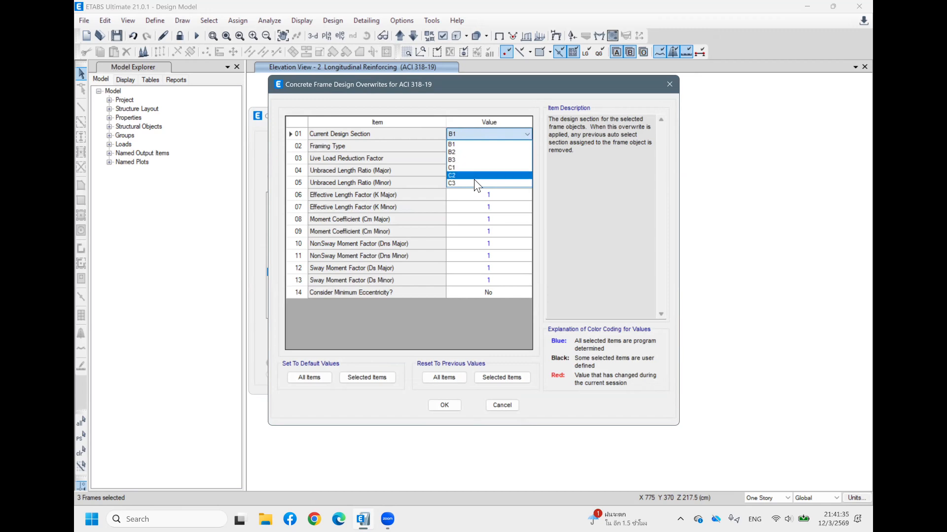
pyautogui.click(477, 177)
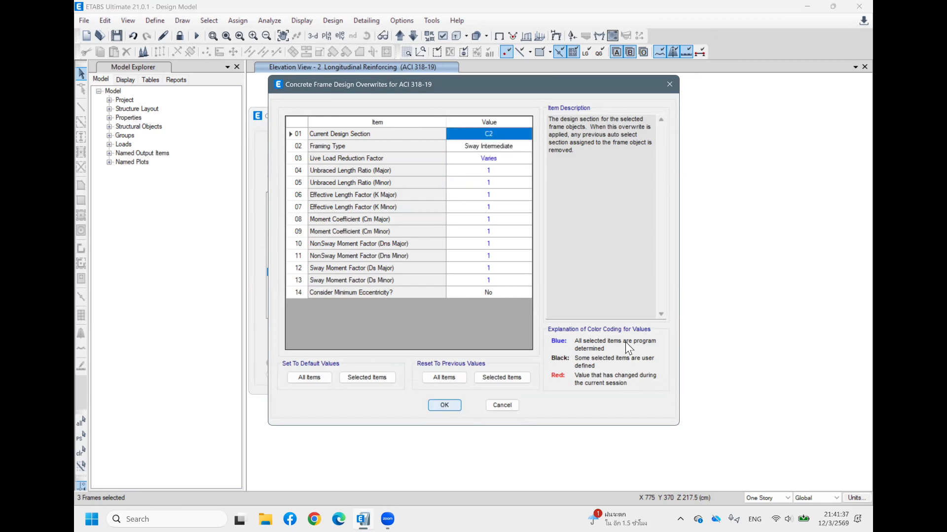
pyautogui.click(447, 405)
pyautogui.click(442, 374)
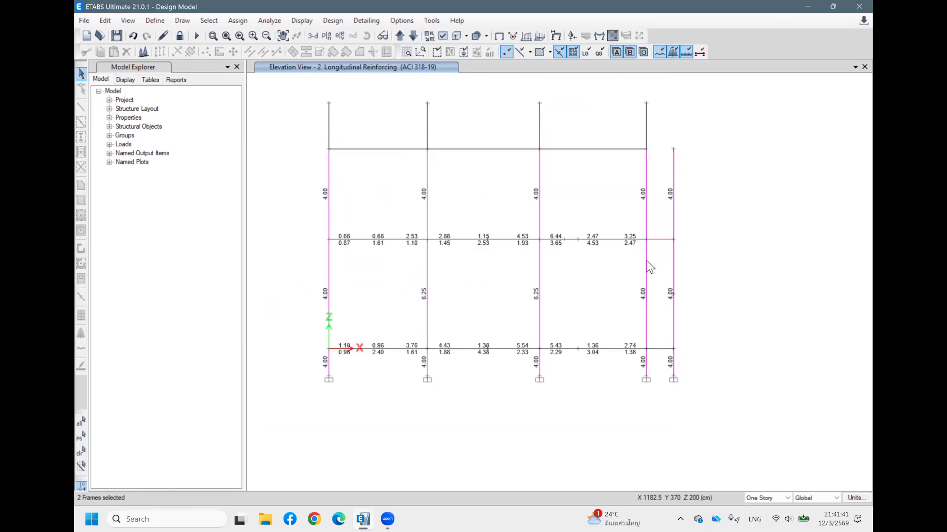
# Examine the column and beam longitudinal reinforcing on elevations 3, 4 and A through F, ending on elevation E
pyautogui.click(400, 37)
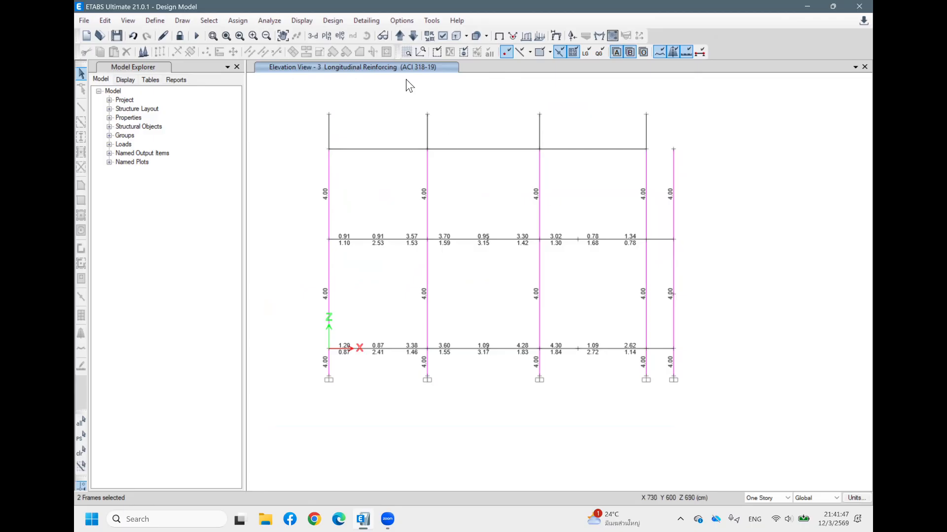
pyautogui.click(401, 36)
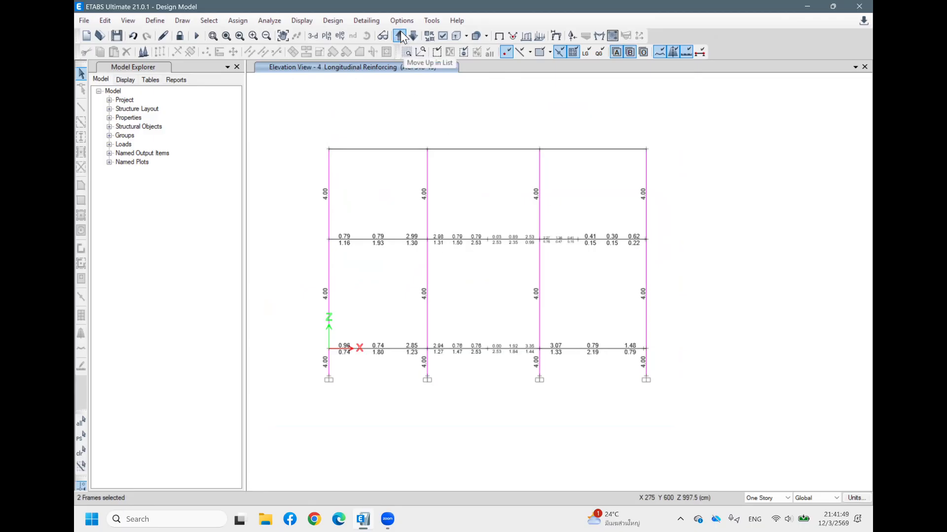
pyautogui.click(402, 36)
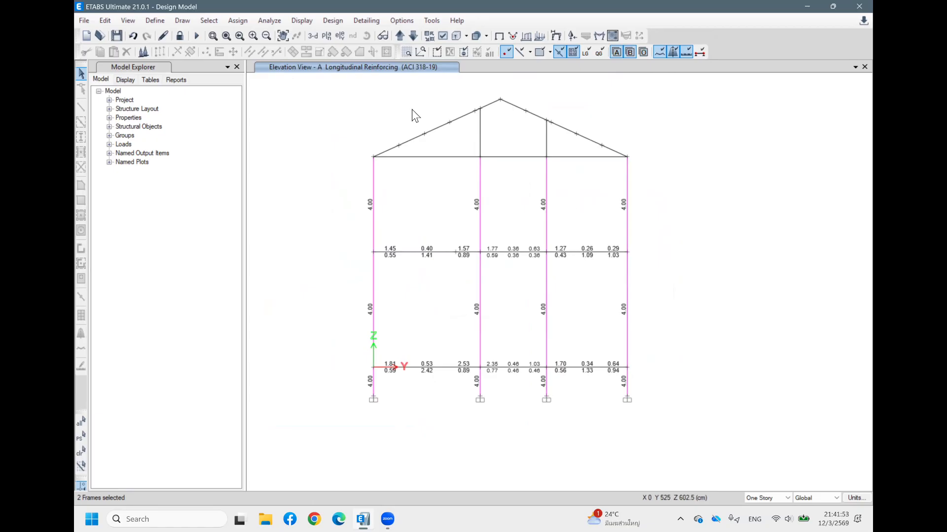
pyautogui.click(401, 32)
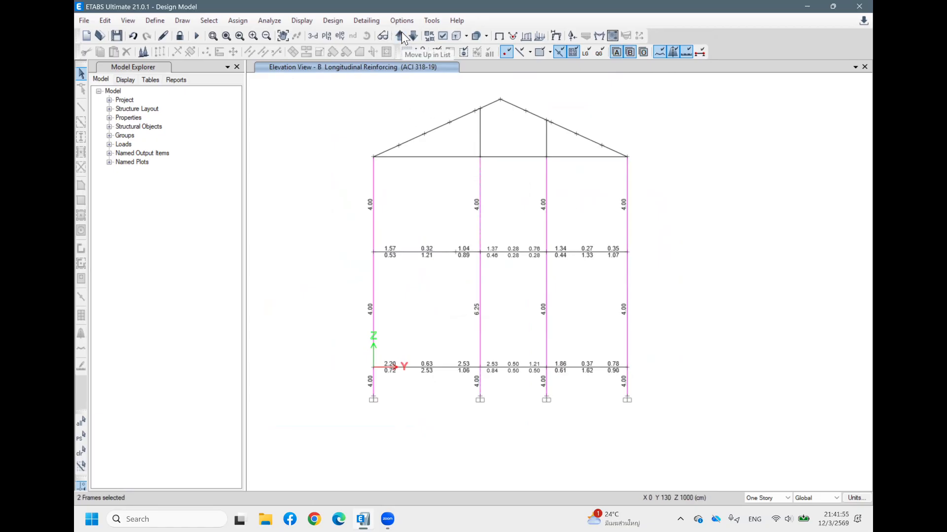
pyautogui.click(402, 36)
pyautogui.click(402, 36)
pyautogui.click(401, 36)
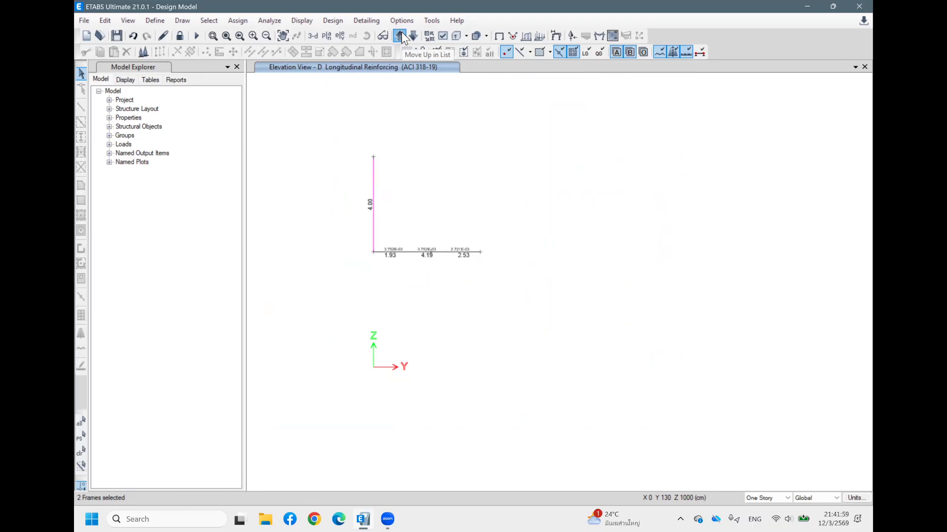
pyautogui.click(401, 35)
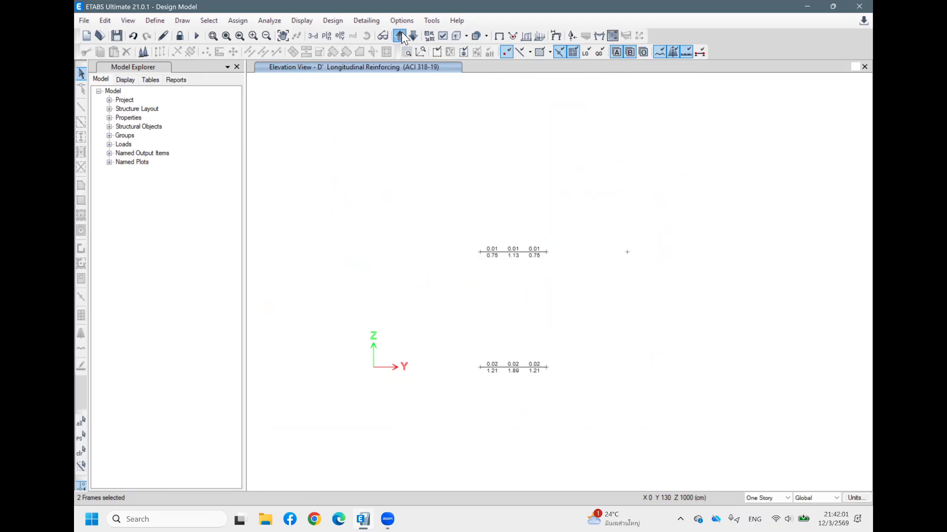
pyautogui.click(401, 34)
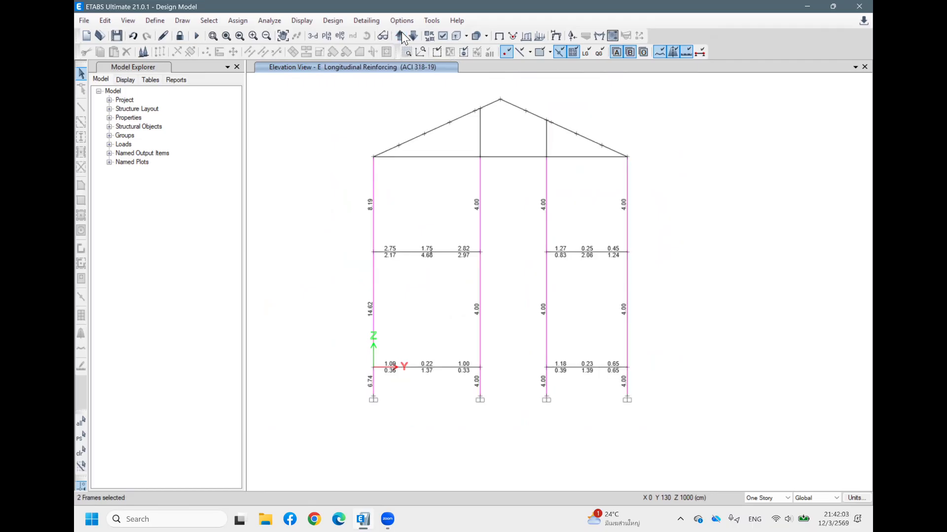
pyautogui.click(402, 34)
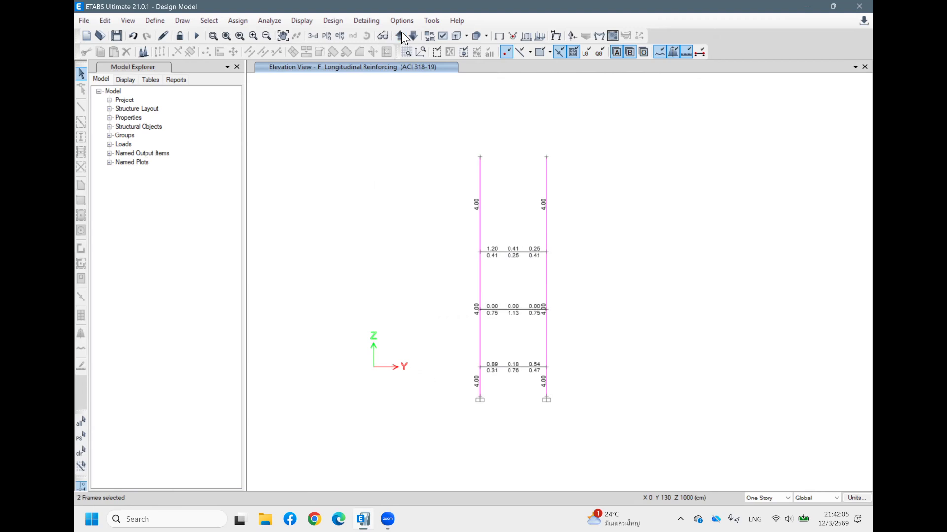
pyautogui.click(411, 37)
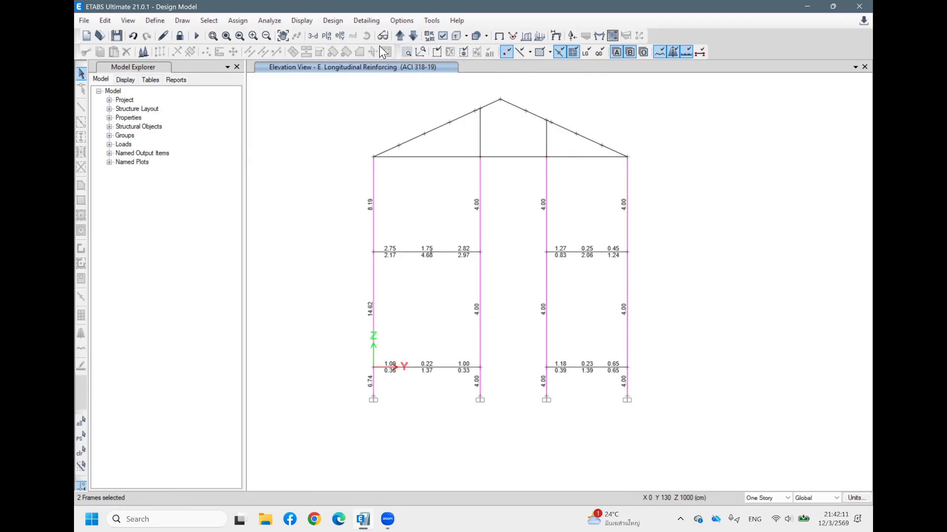
# Examine the longitudinal reinforcing on elevations F, 1 and 1', and return to the 3-D view of the whole frame
pyautogui.click(397, 38)
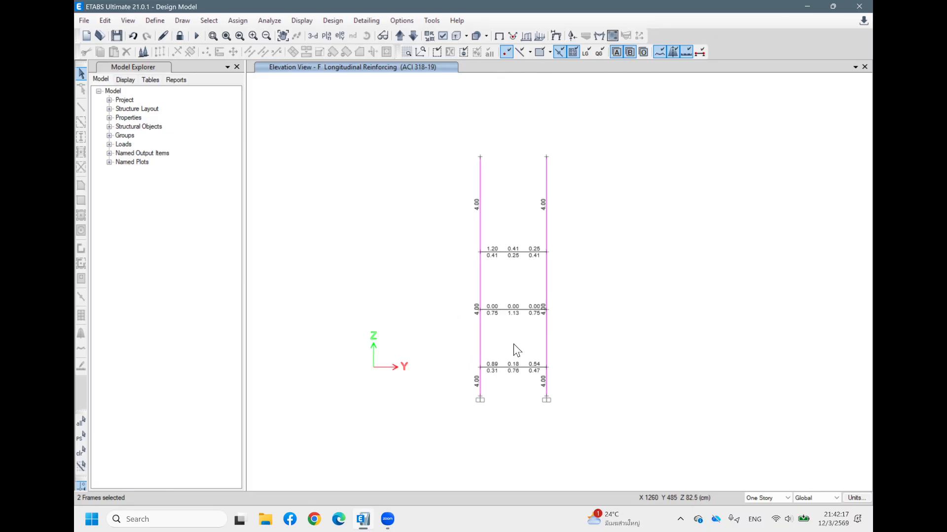
pyautogui.moveTo(477, 335)
pyautogui.click(402, 36)
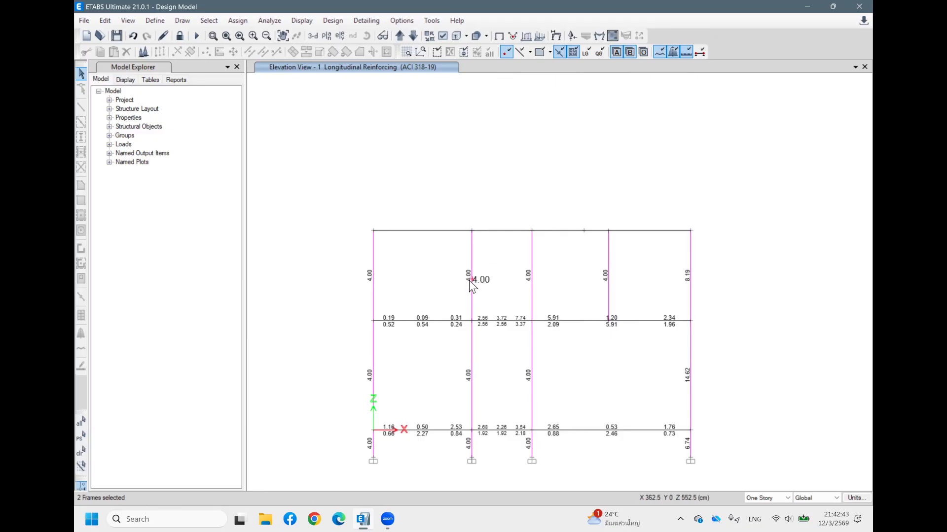
pyautogui.scroll(-2, 493, 270)
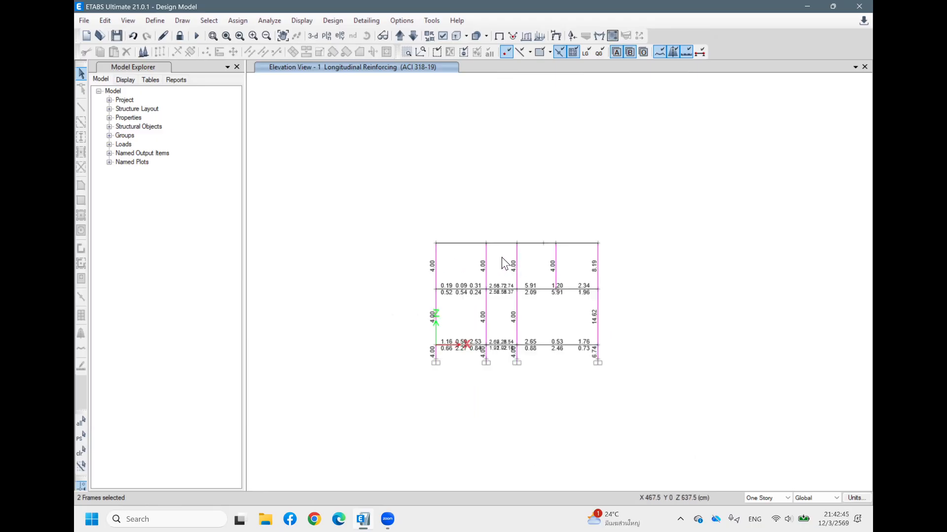
pyautogui.scroll(2, 469, 245)
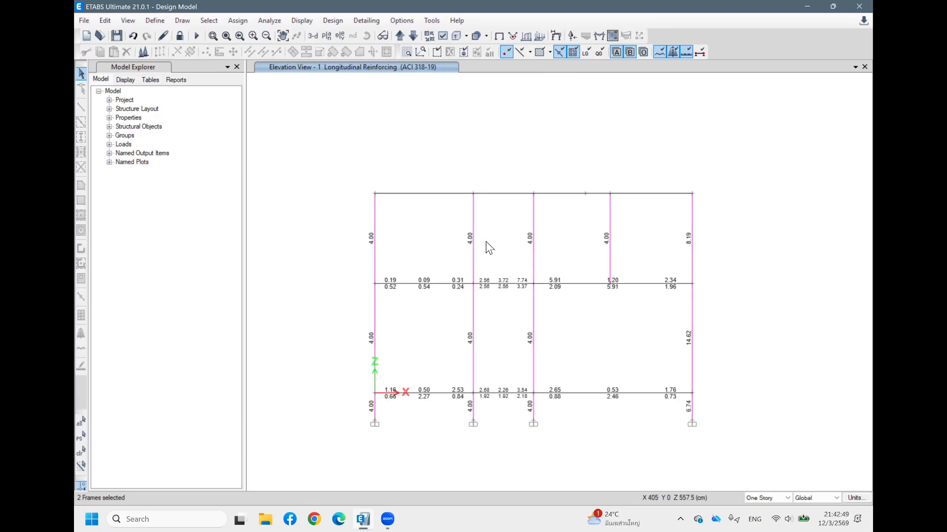
pyautogui.scroll(-1, 502, 238)
pyautogui.moveTo(501, 239); pyautogui.dragTo(480, 182, button='middle')
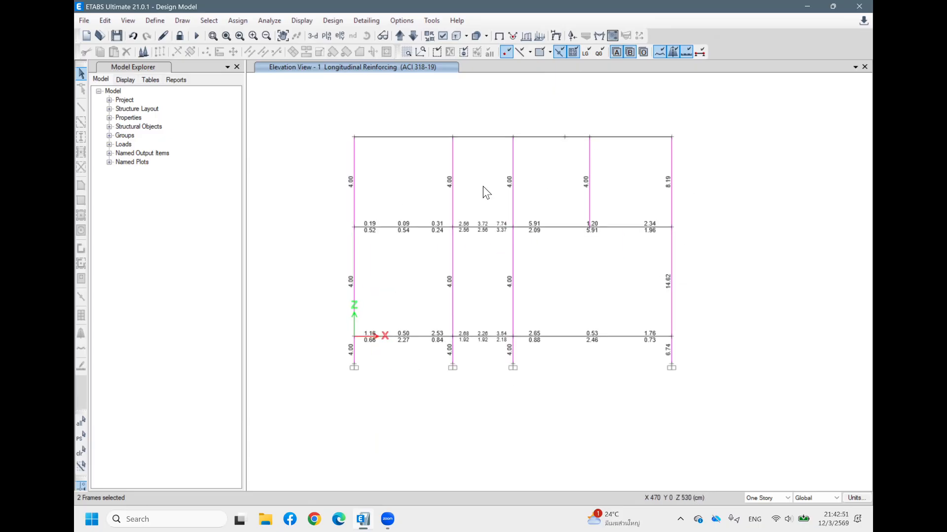
pyautogui.click(401, 36)
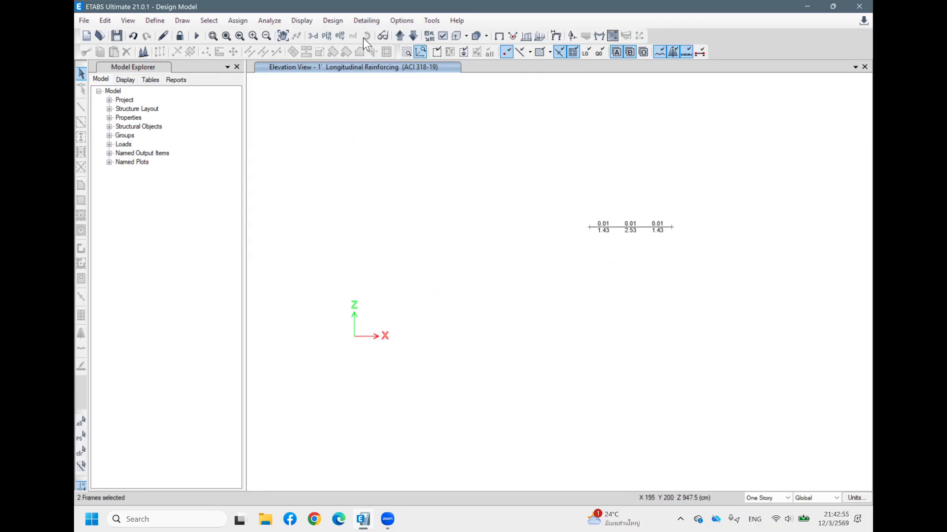
pyautogui.click(315, 35)
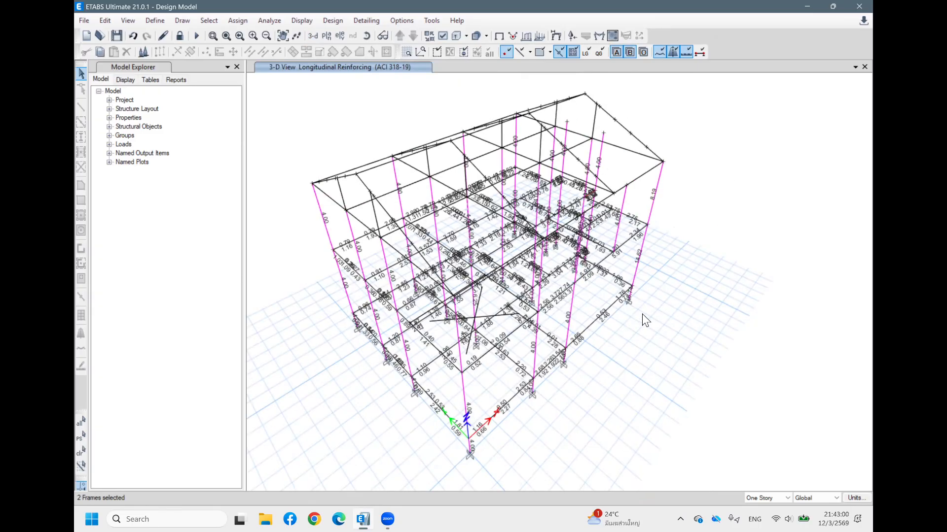
pyautogui.keyDown('shift'); pyautogui.moveTo(646, 291); pyautogui.dragTo(682, 313, button='middle'); pyautogui.keyUp('shift')
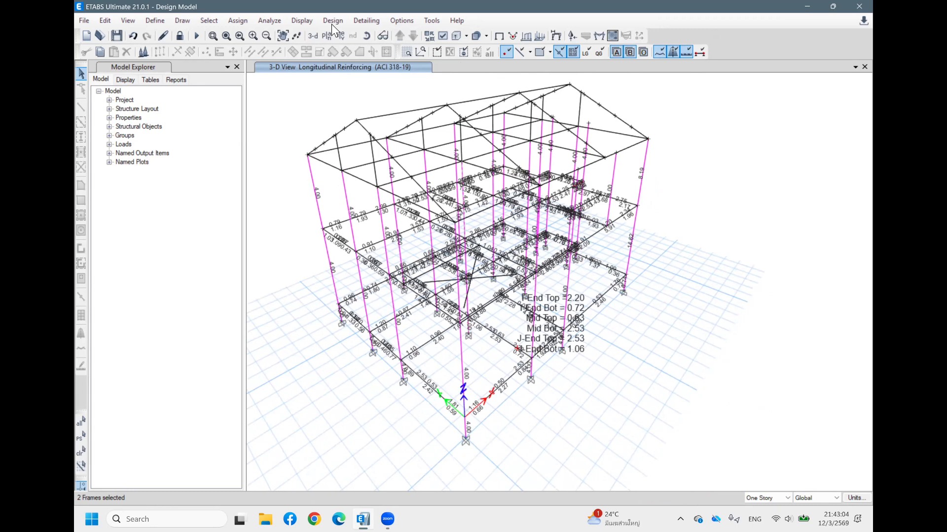
# Open the display table selection and include the Steel Frame Summary Data from the steel frame design output
pyautogui.click(331, 23)
pyautogui.moveTo(265, 21)
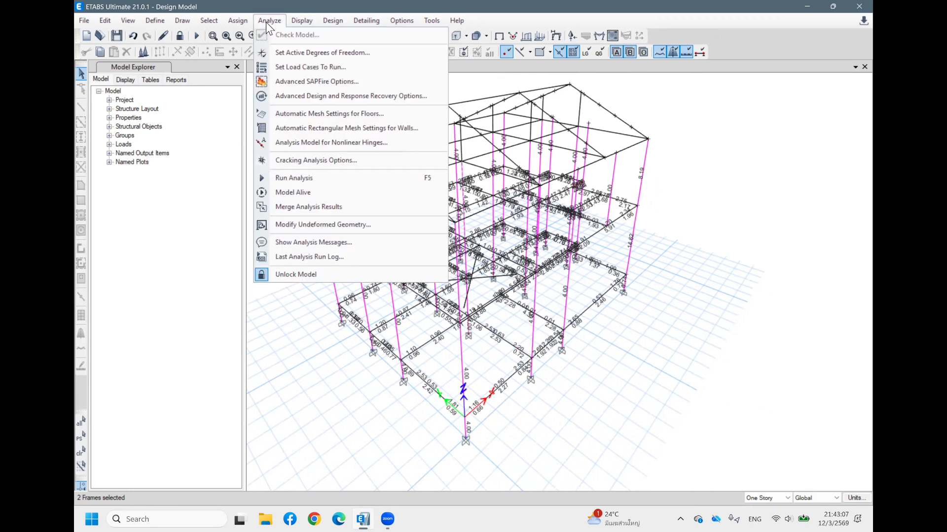
pyautogui.click(302, 23)
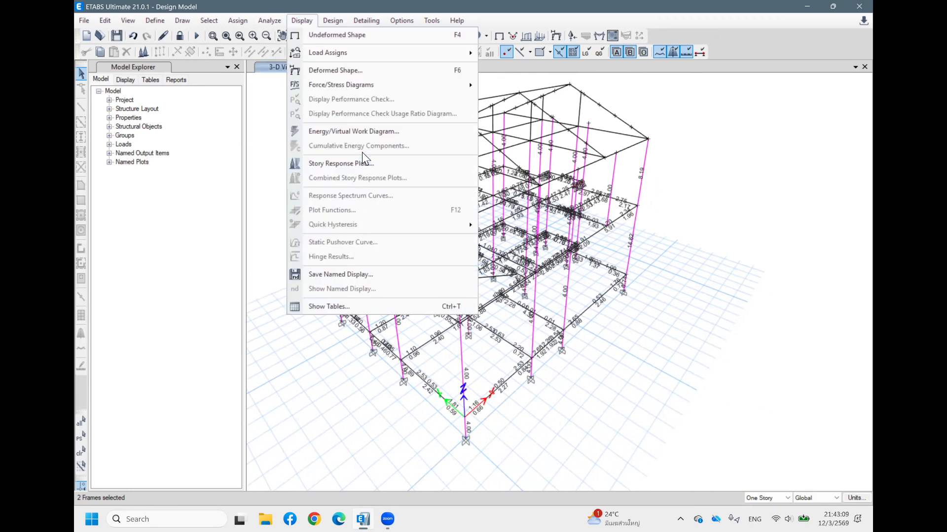
pyautogui.click(329, 307)
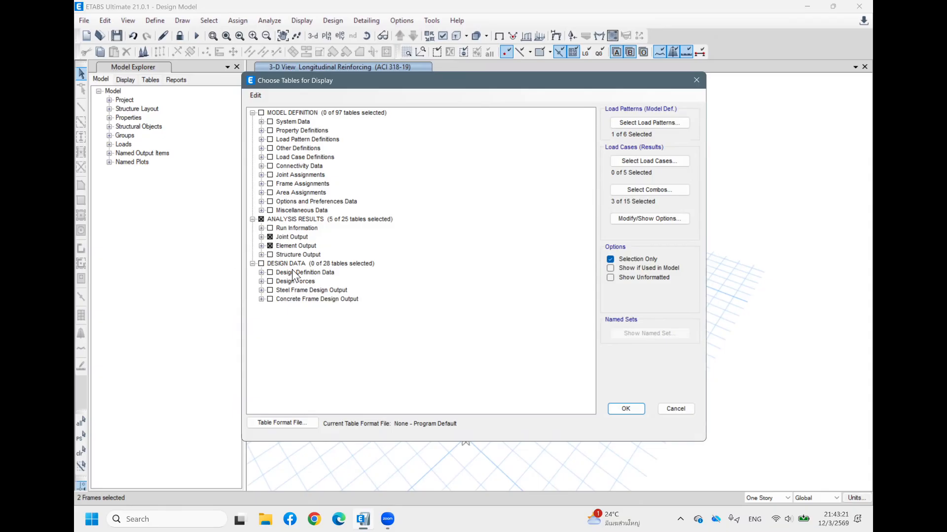
pyautogui.click(261, 281)
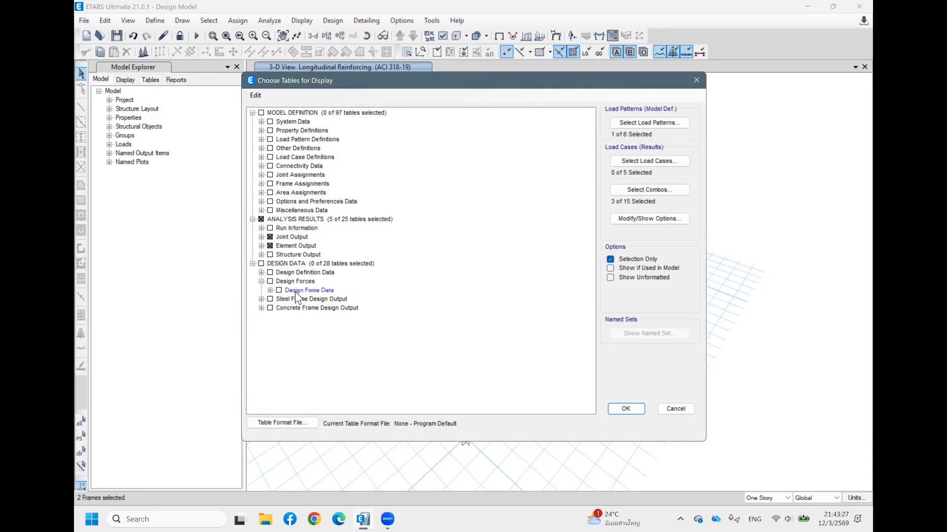
pyautogui.click(262, 282)
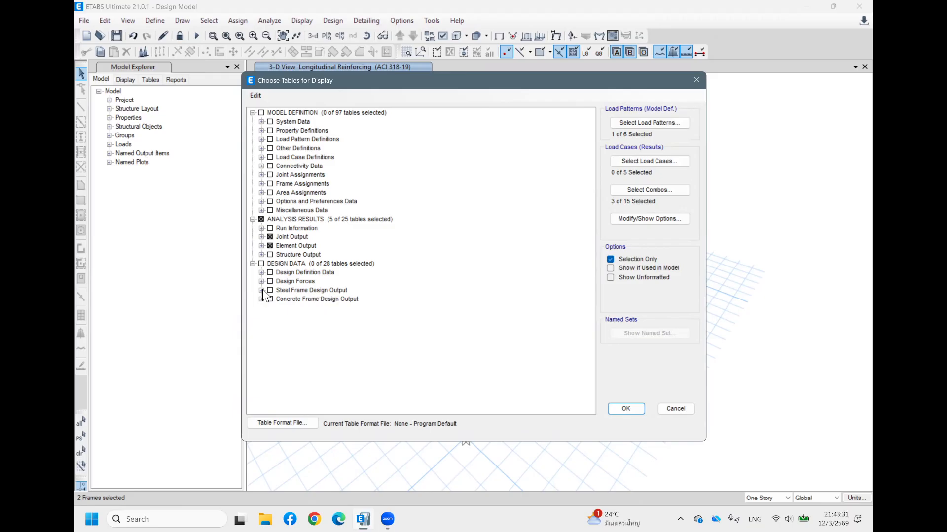
pyautogui.click(262, 291)
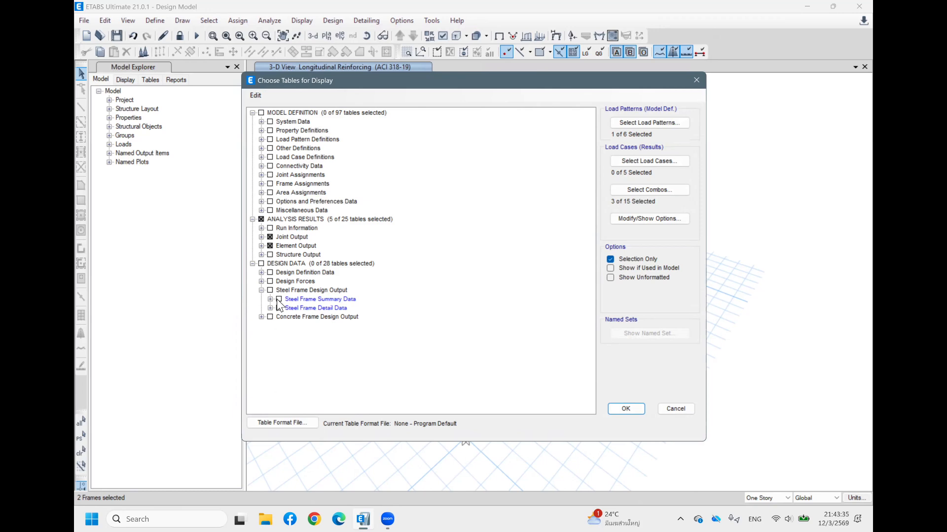
pyautogui.click(279, 299)
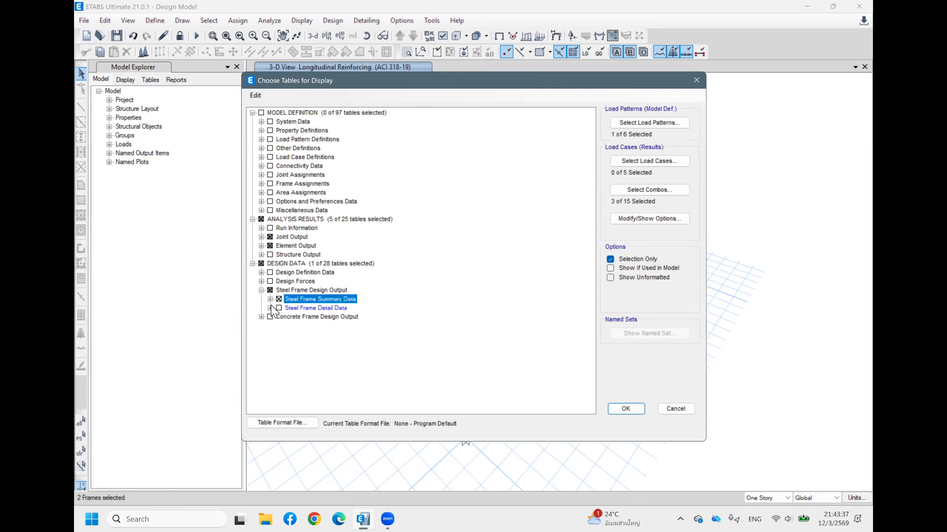
pyautogui.click(270, 299)
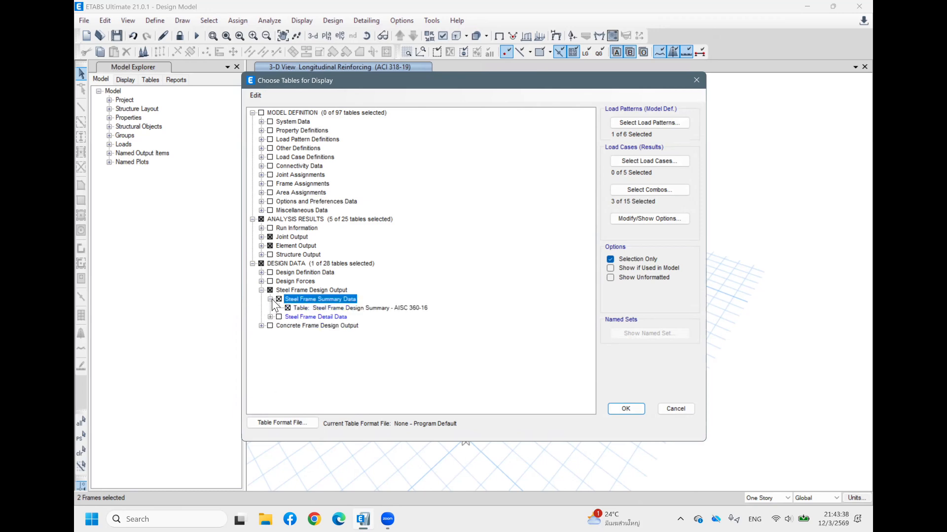
# Include the Concrete Frame Summary Data tables but exclude the Concrete Joint Design Summary - ACI 318-19
pyautogui.click(262, 326)
pyautogui.click(271, 335)
pyautogui.click(279, 335)
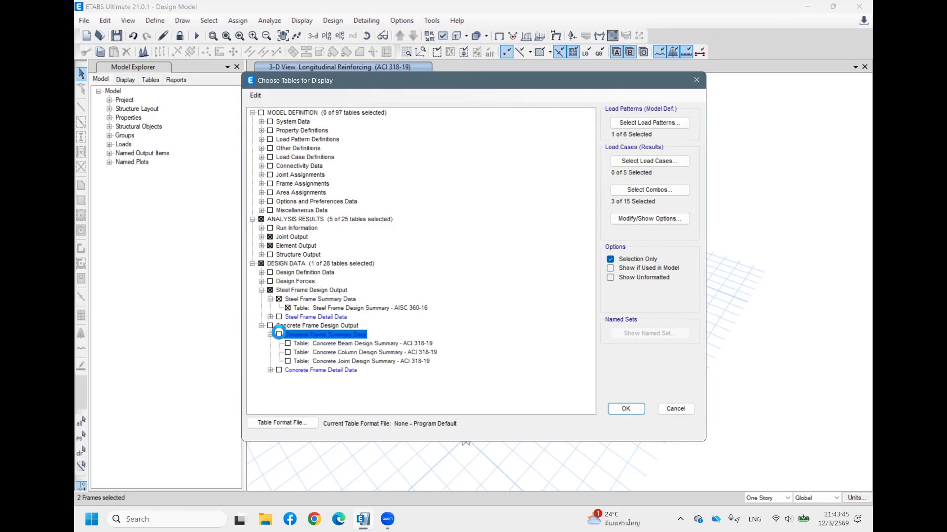
pyautogui.click(270, 335)
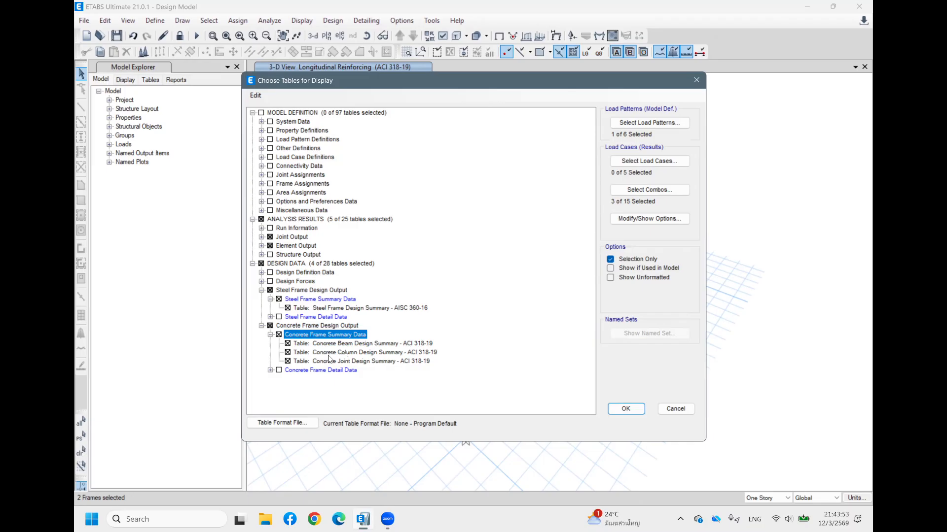
pyautogui.click(288, 361)
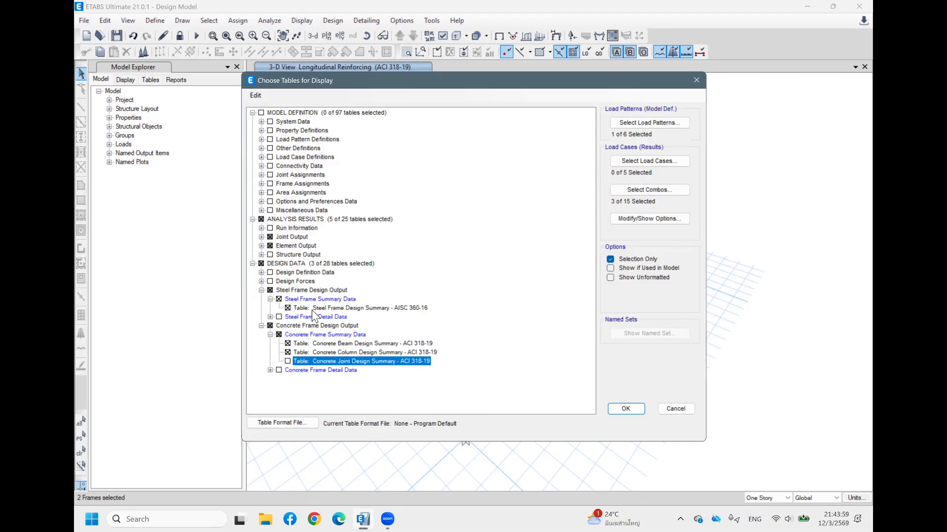
# Include all Concrete Frame Design Output tables and display the chosen tables
pyautogui.click(270, 317)
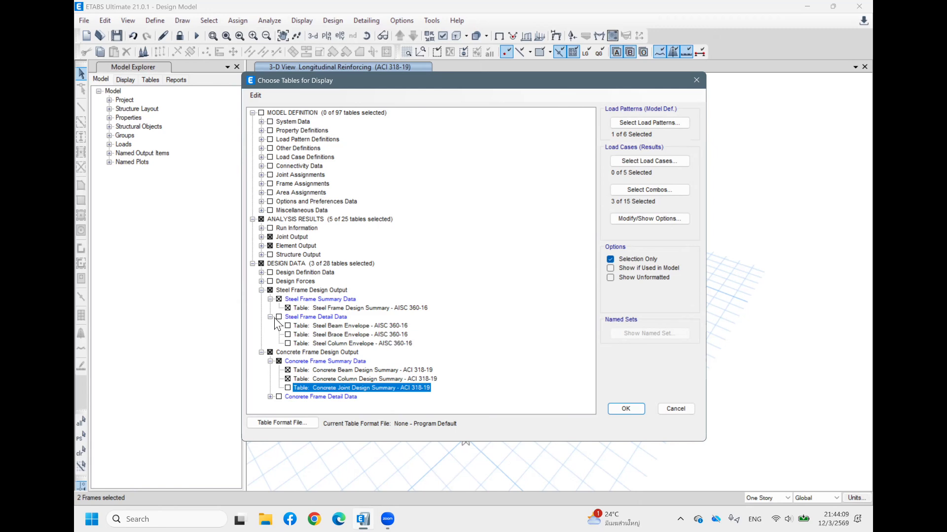
pyautogui.click(270, 317)
pyautogui.click(313, 326)
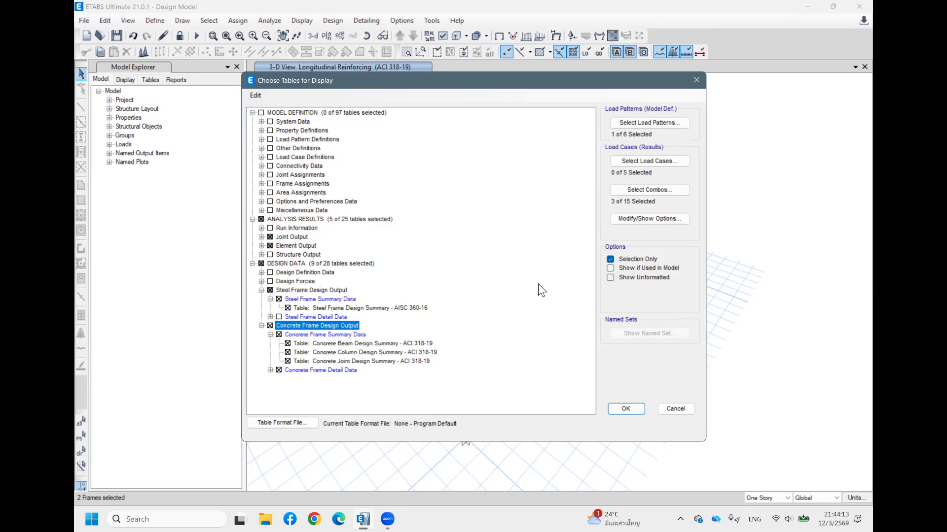
pyautogui.click(625, 409)
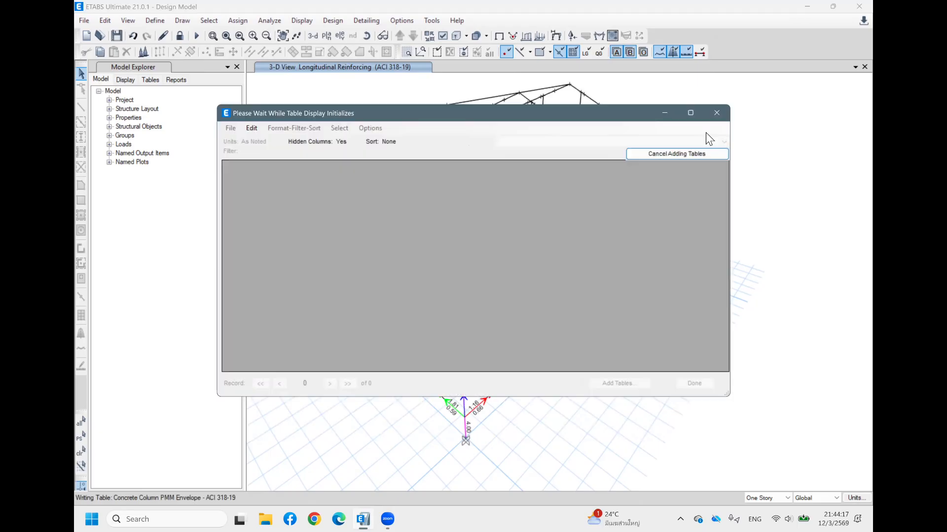
# Review the Concrete Beam Design Summary, Beam Flexure Envelope and Column PMM Envelope tables, and close the table display
pyautogui.click(640, 143)
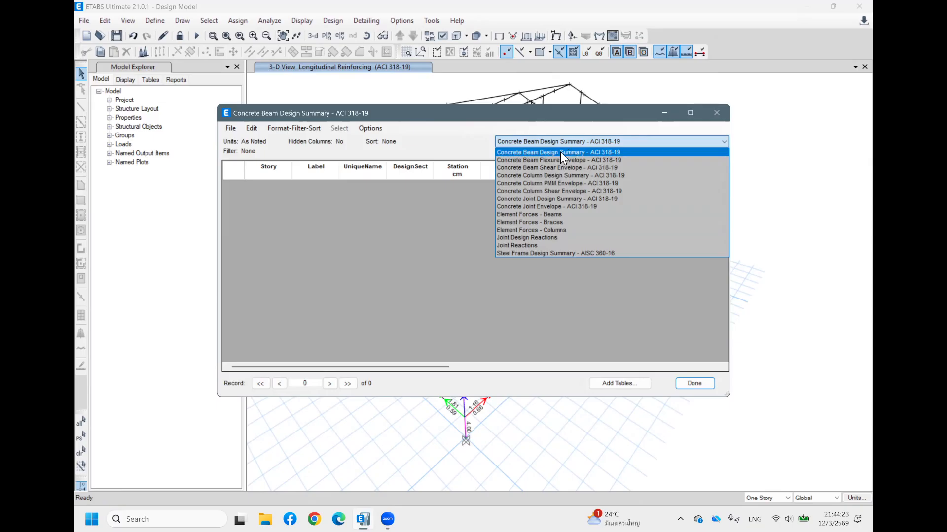
pyautogui.click(577, 153)
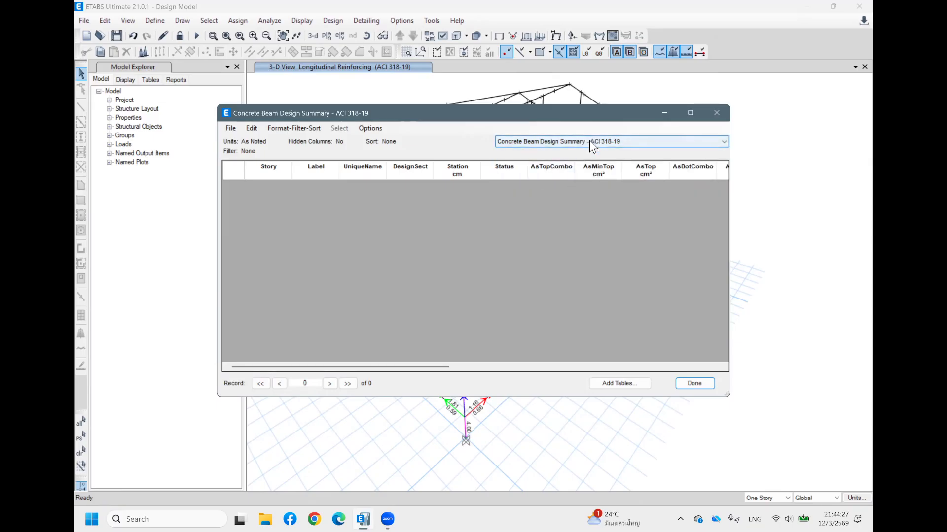
pyautogui.click(562, 141)
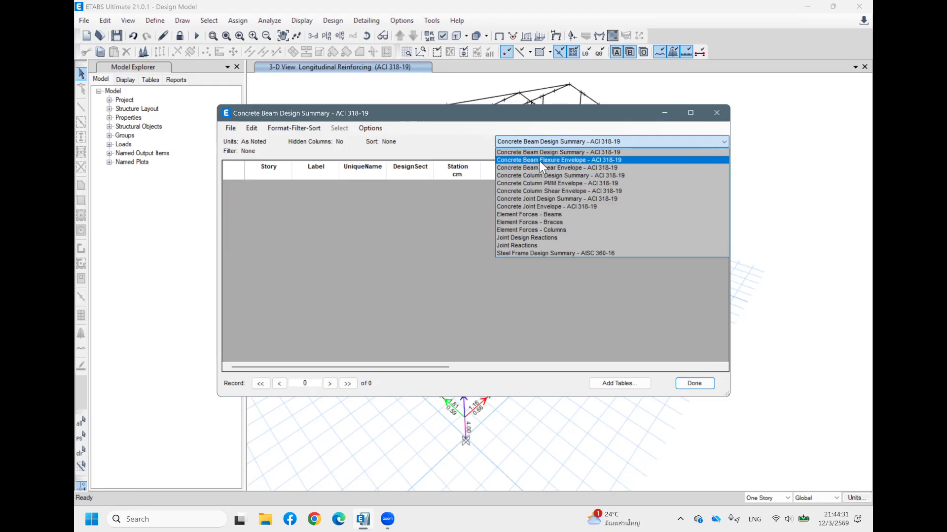
pyautogui.click(541, 161)
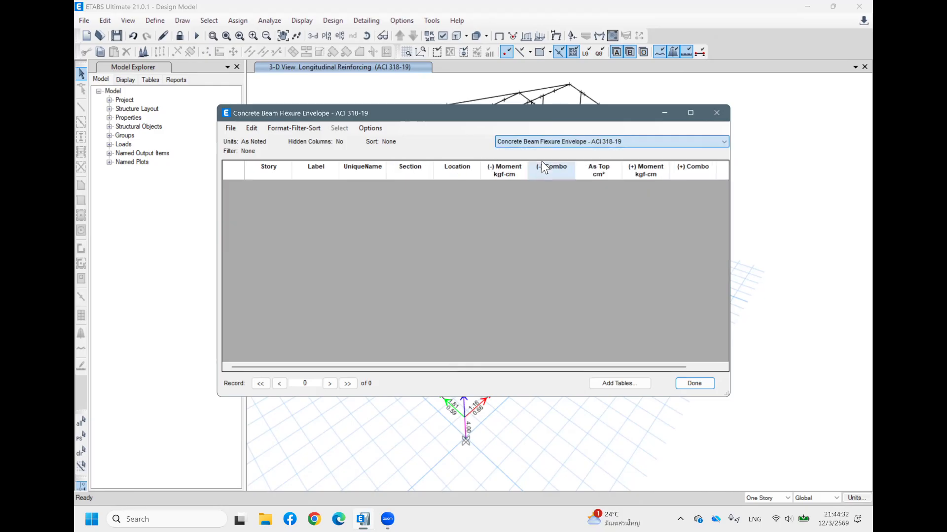
pyautogui.click(558, 141)
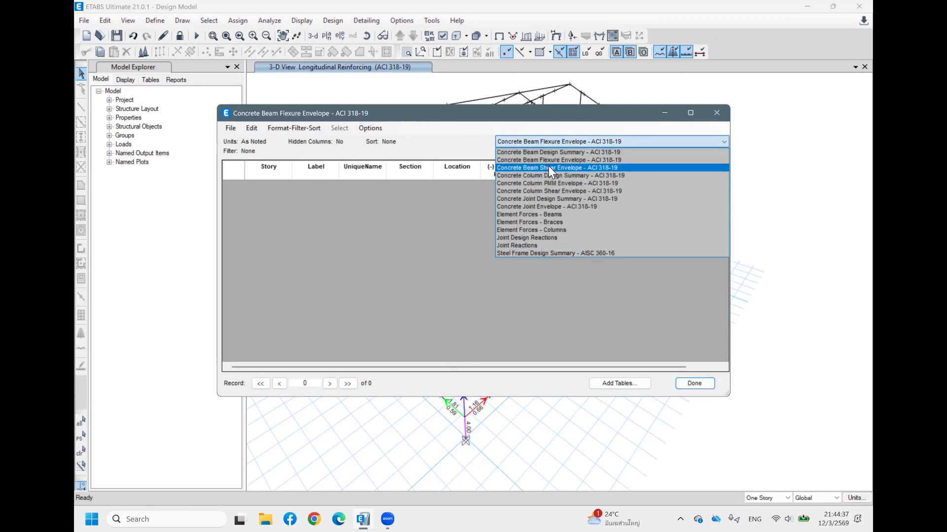
pyautogui.click(533, 184)
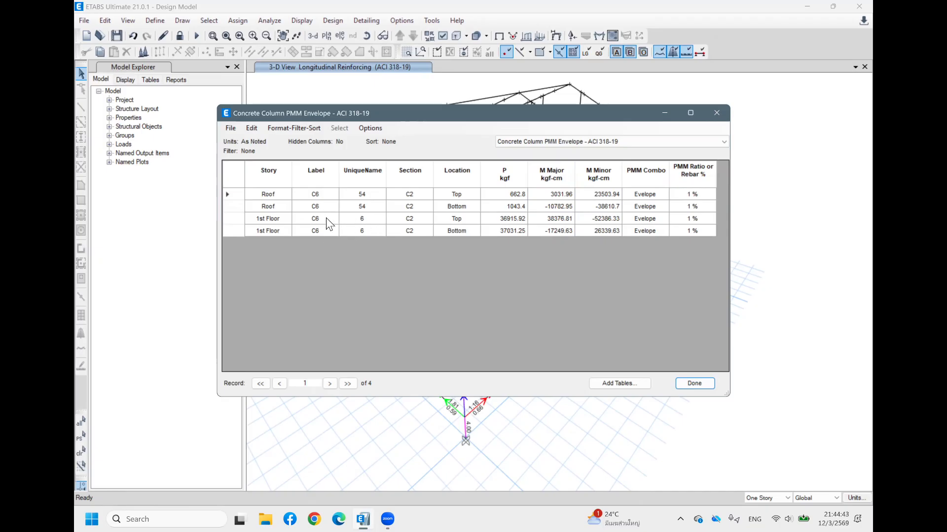
pyautogui.click(694, 384)
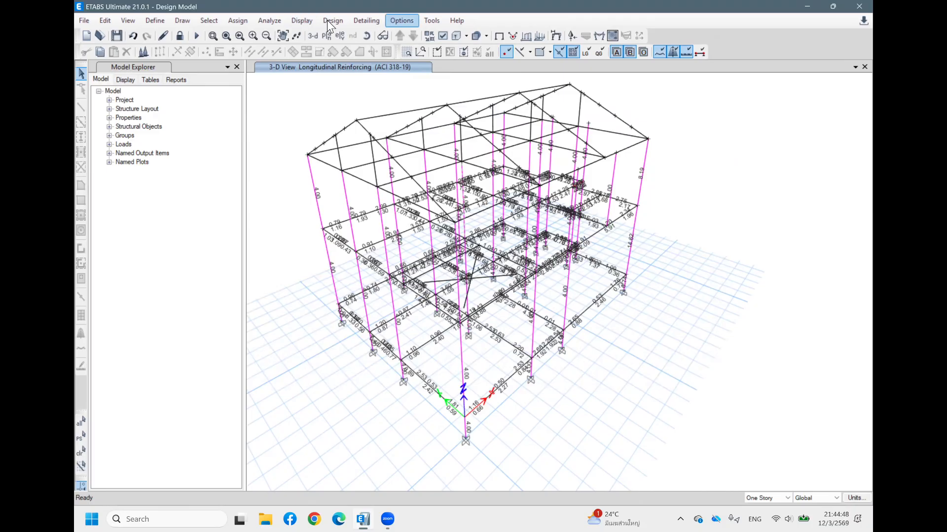
# Verify the concrete frames' analysis sections against their design sections and select the members that differ
pyautogui.click(328, 21)
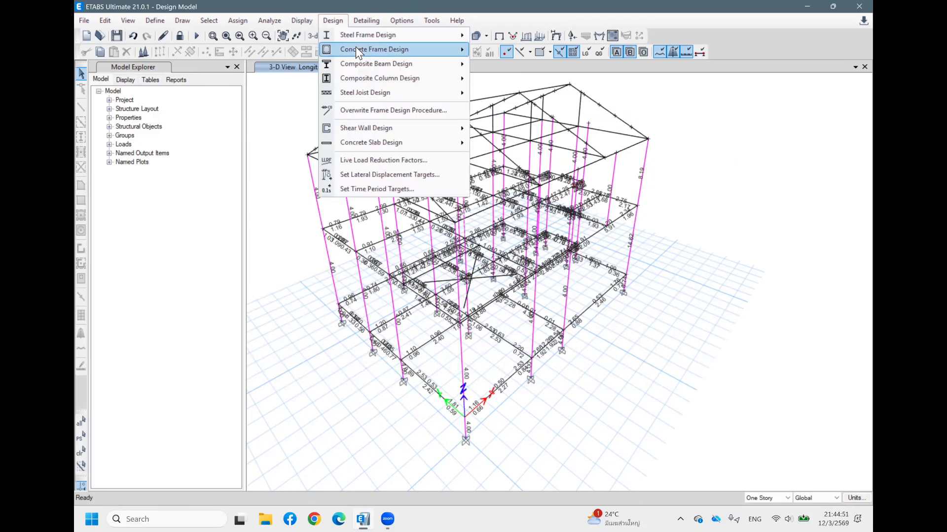
pyautogui.moveTo(356, 48)
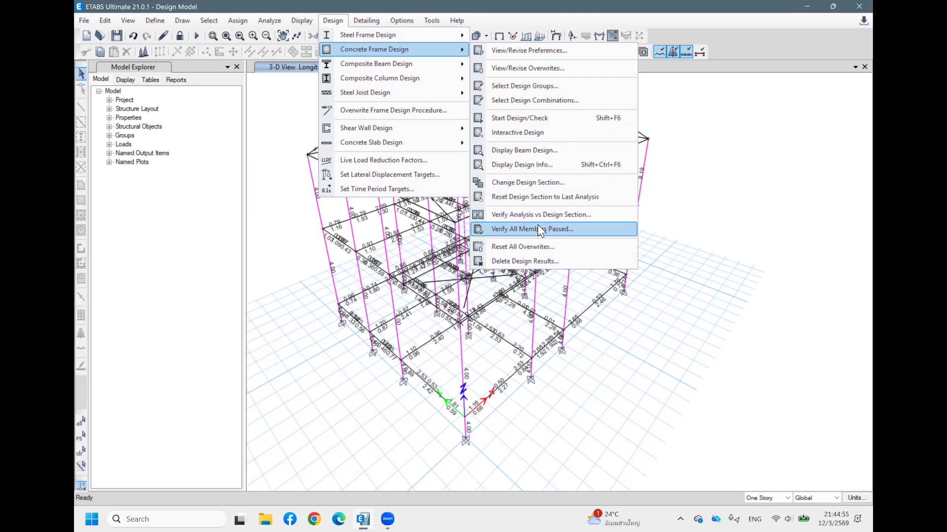
pyautogui.click(560, 213)
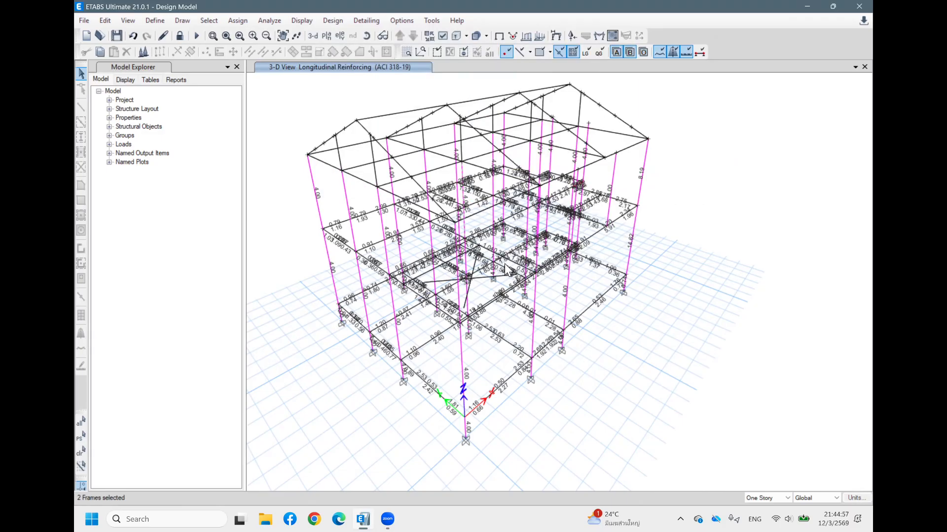
pyautogui.click(514, 298)
# Verify whether all concrete frame members passed the design check and select the failing ones
pyautogui.click(332, 20)
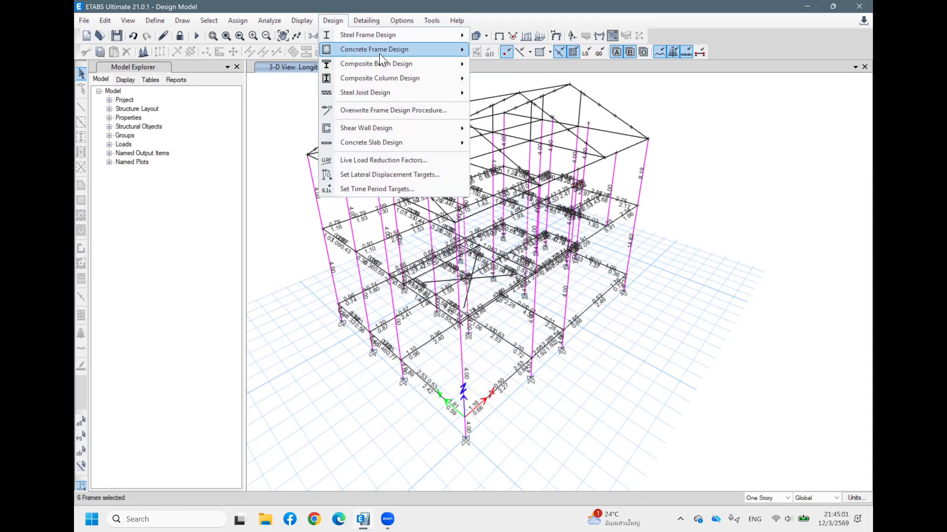
pyautogui.moveTo(380, 53)
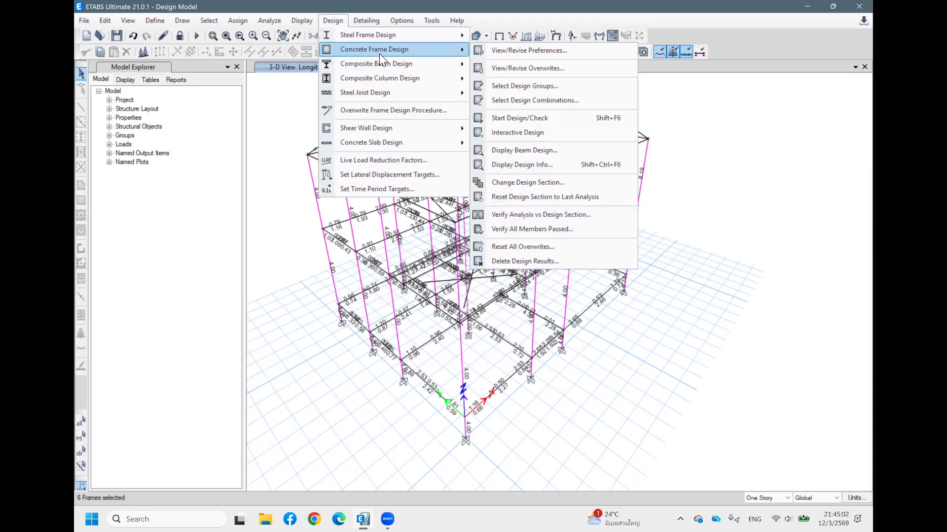
pyautogui.click(545, 229)
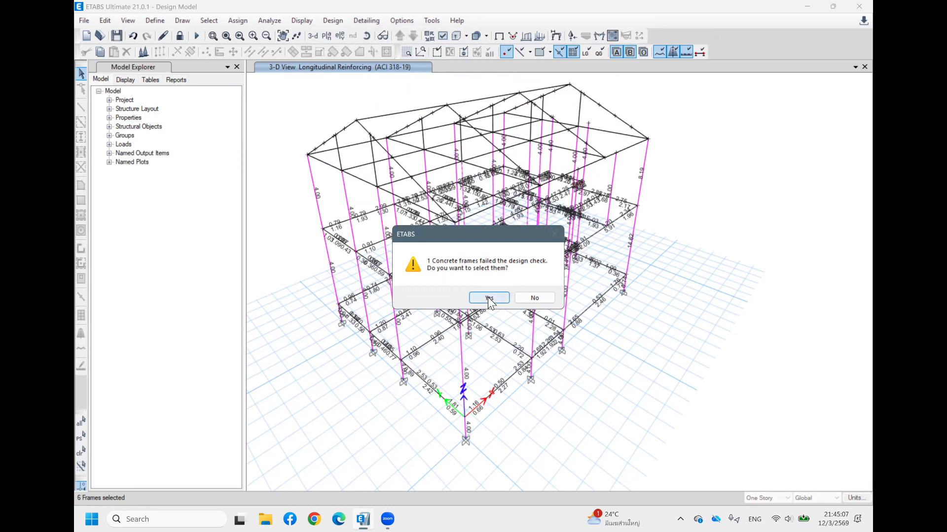
pyautogui.click(489, 298)
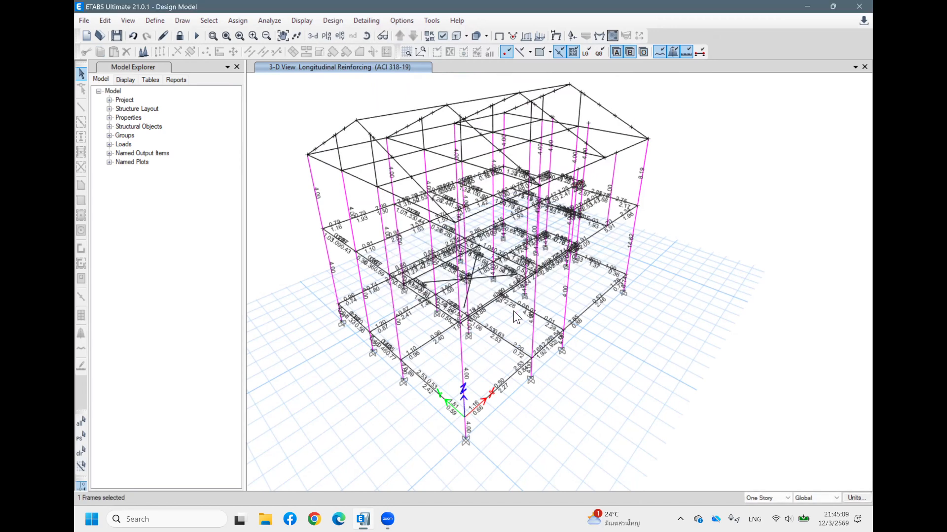
# Locate the selected failing 2nd Floor beam in the 3-D view and open its concrete beam design information
pyautogui.scroll(2, 510, 303)
pyautogui.keyDown('shift'); pyautogui.moveTo(669, 324); pyautogui.dragTo(669, 259, button='middle'); pyautogui.keyUp('shift')
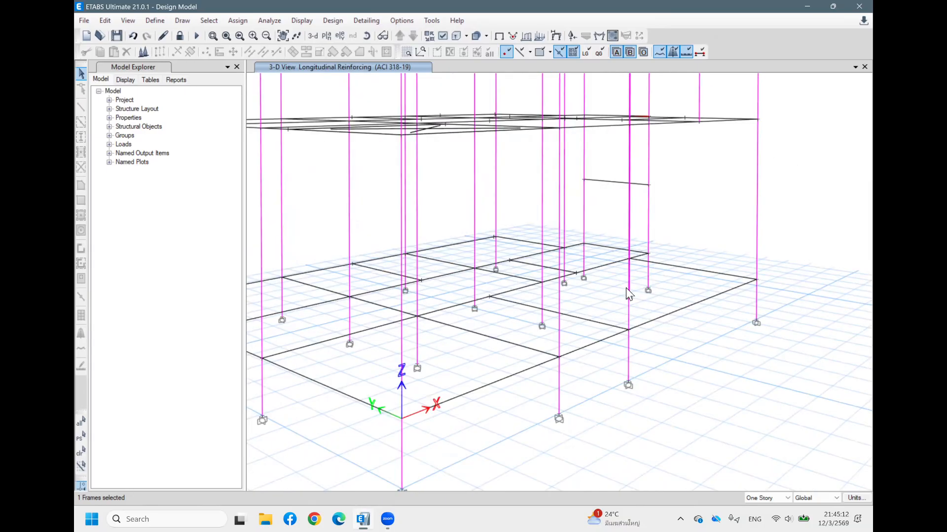
pyautogui.keyDown('shift'); pyautogui.moveTo(684, 318); pyautogui.dragTo(791, 333, button='middle'); pyautogui.keyUp('shift')
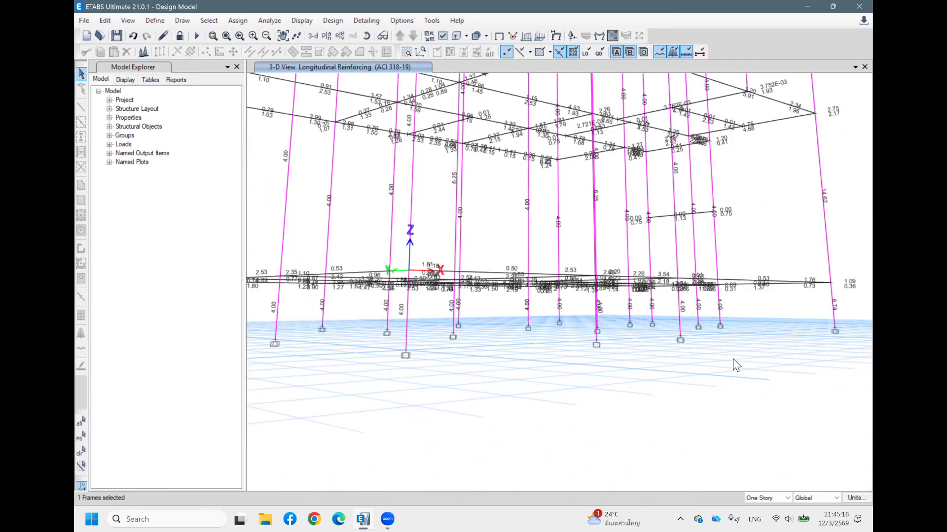
pyautogui.keyDown('shift'); pyautogui.moveTo(733, 365); pyautogui.dragTo(741, 357, button='middle'); pyautogui.keyUp('shift')
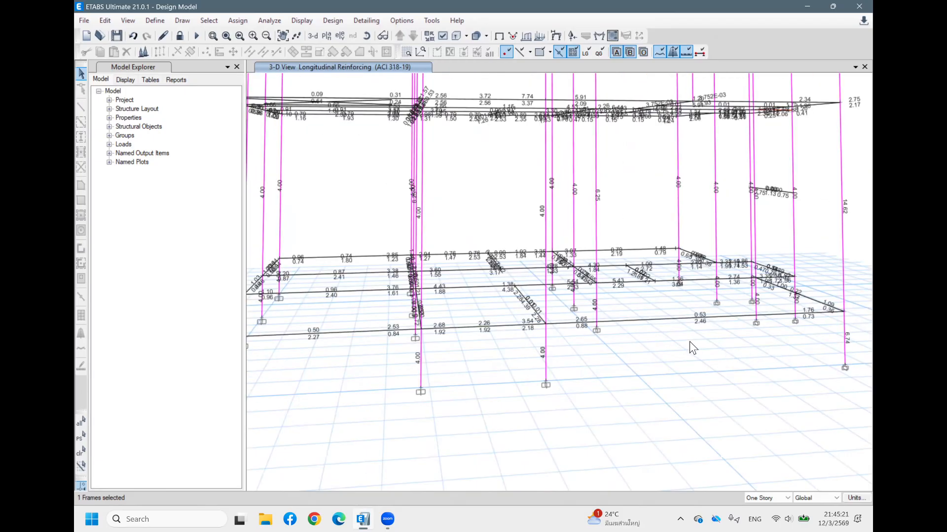
pyautogui.keyDown('shift'); pyautogui.moveTo(689, 341); pyautogui.dragTo(685, 333, button='middle'); pyautogui.keyUp('shift')
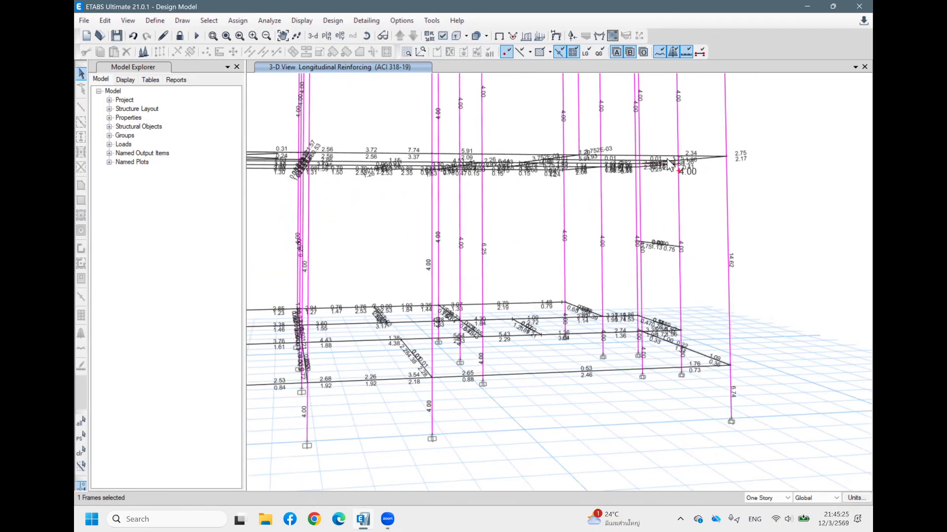
pyautogui.scroll(3, 661, 193)
pyautogui.moveTo(641, 179)
pyautogui.scroll(2, 641, 179)
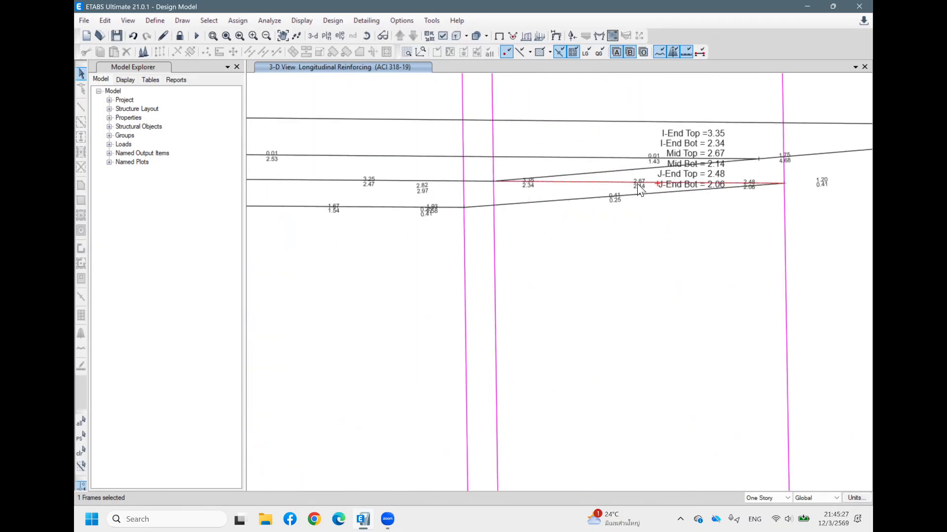
pyautogui.scroll(2, 655, 183)
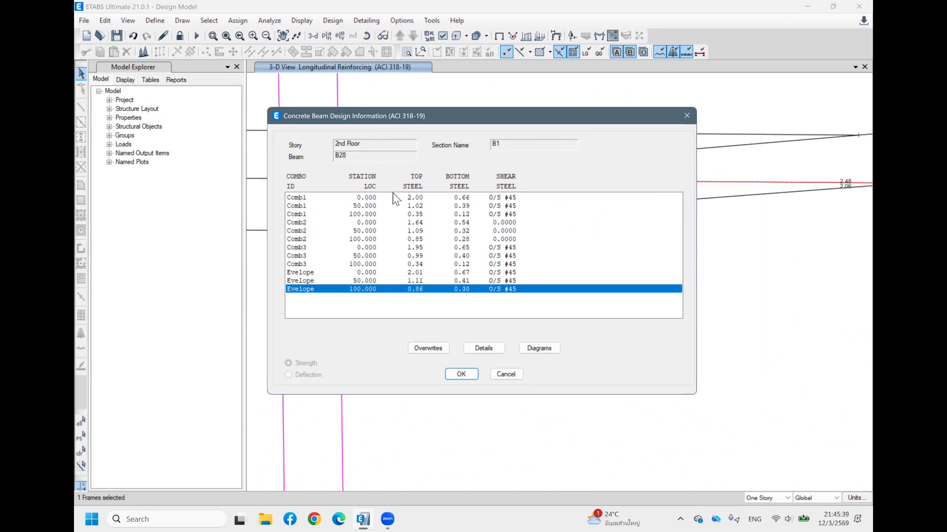
# Overwrite the failing 2nd Floor beam's current design section with B2 and accept the redesigned beam
pyautogui.click(433, 347)
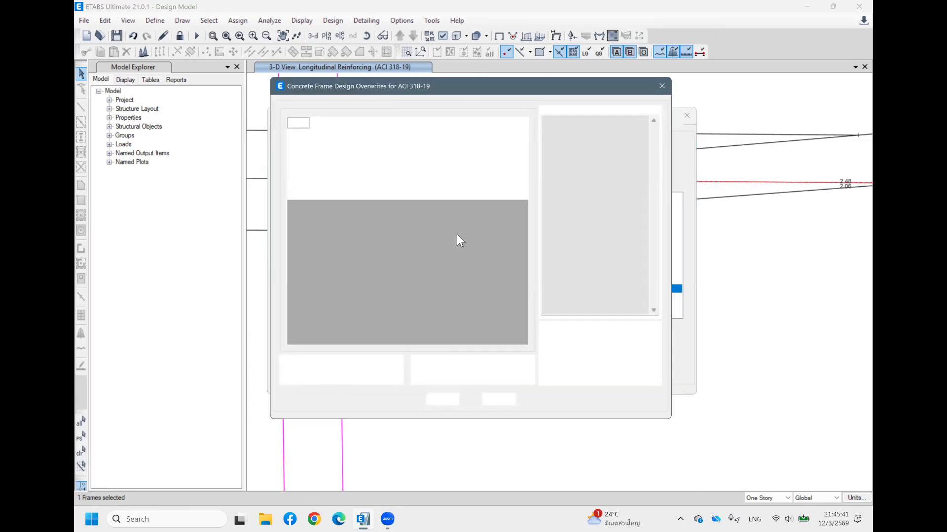
pyautogui.click(510, 134)
pyautogui.click(505, 137)
pyautogui.click(484, 152)
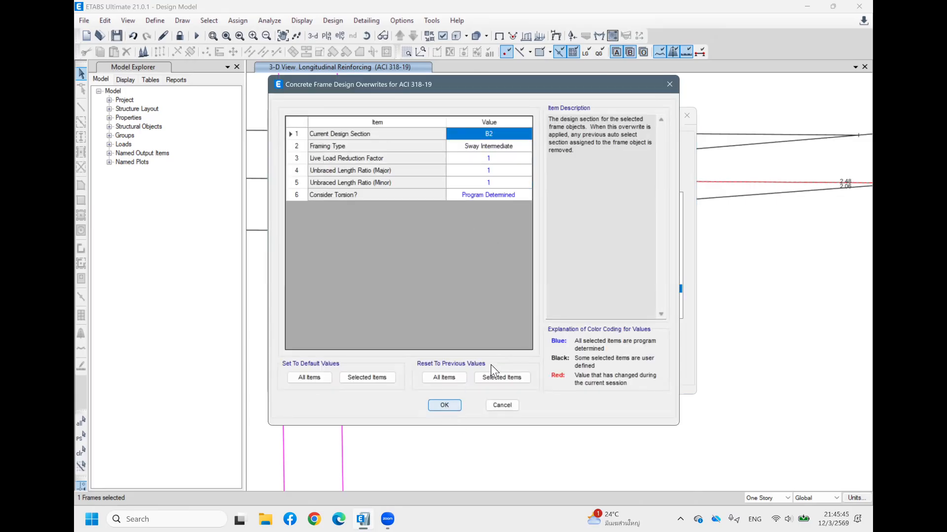
pyautogui.click(444, 405)
pyautogui.click(462, 375)
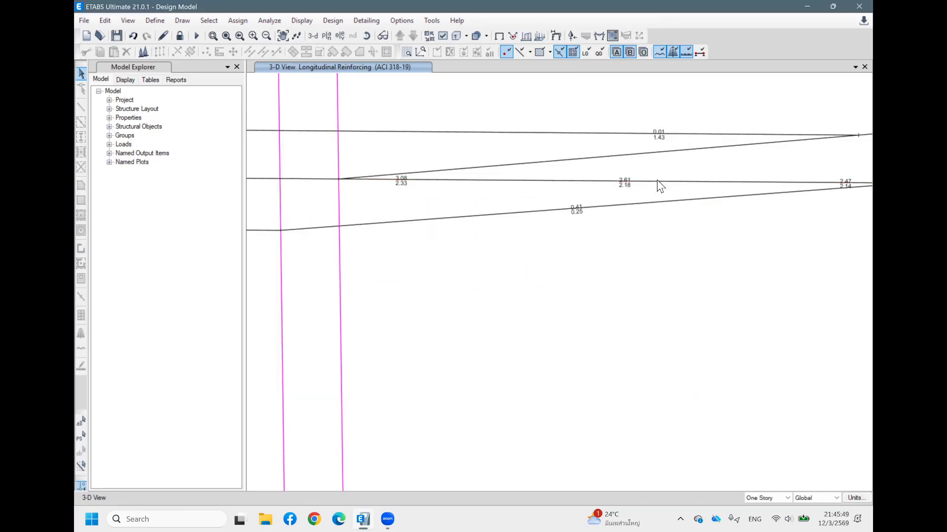
# Verify again that all concrete frame members pass the design check after the section overwrite
pyautogui.scroll(-2, 633, 194)
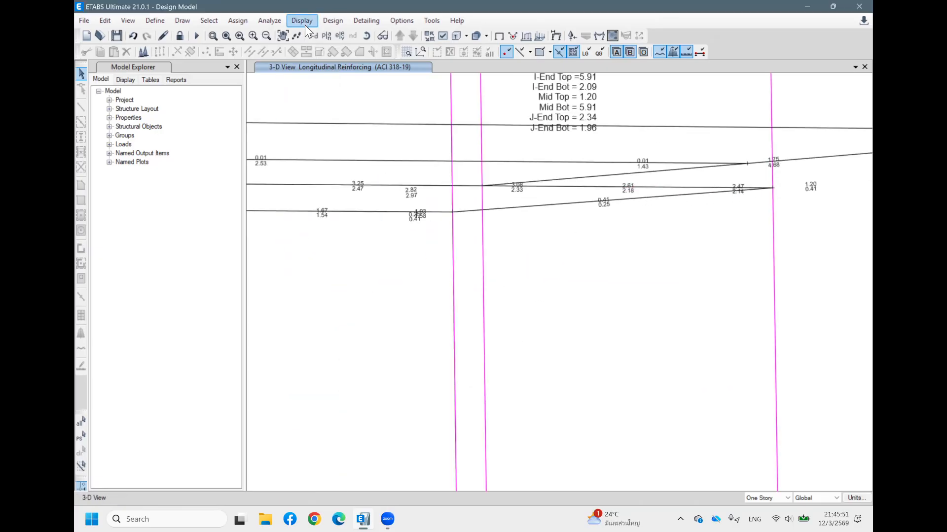
pyautogui.click(328, 24)
pyautogui.moveTo(362, 51)
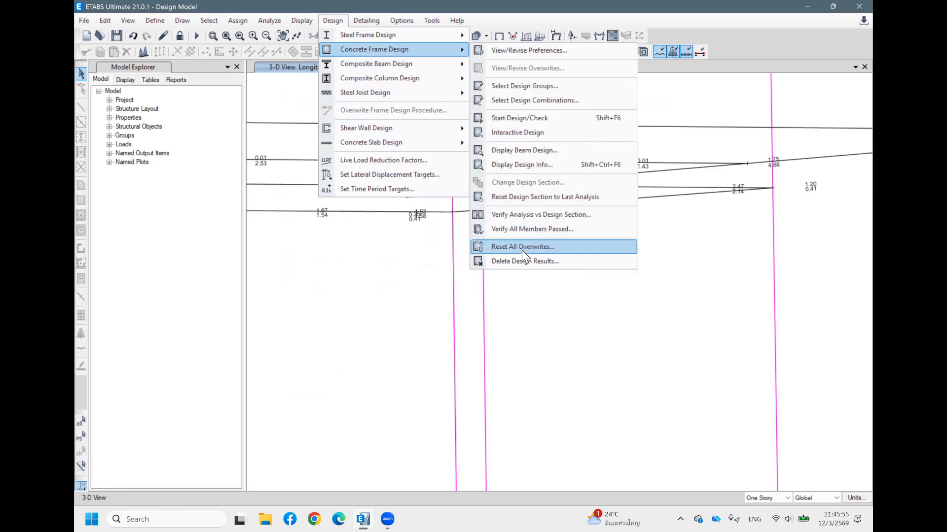
pyautogui.click(530, 225)
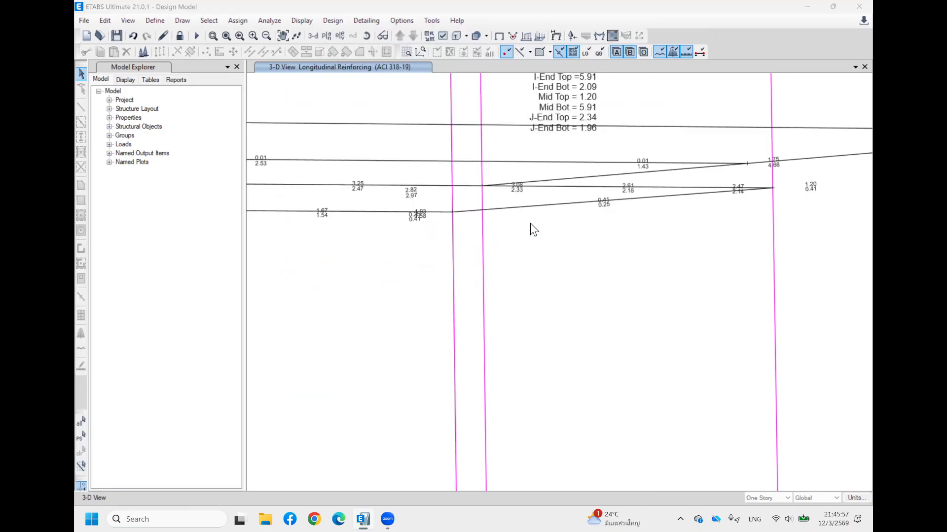
pyautogui.click(537, 298)
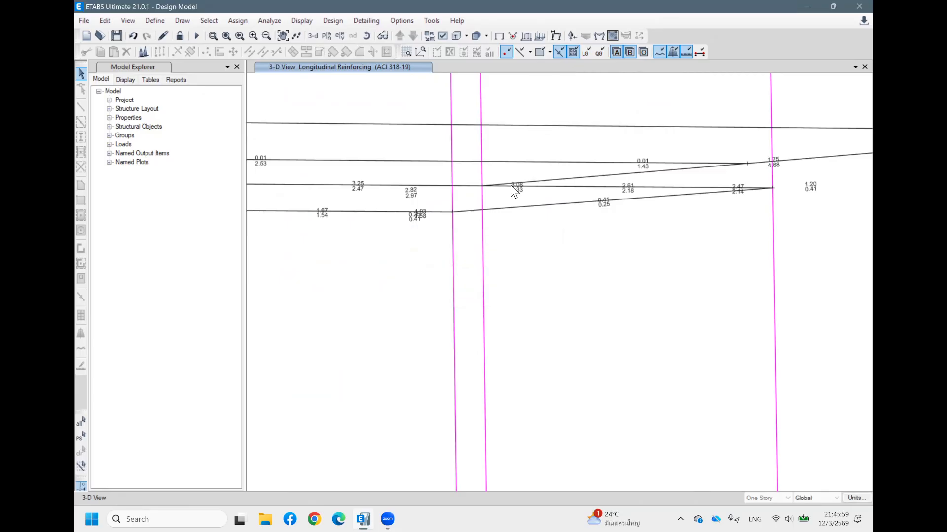
# Include all load patterns, from ~LLRF to Wind Y, in the table selection and display the chosen tables
pyautogui.scroll(-2, 511, 182)
pyautogui.scroll(-2, 433, 186)
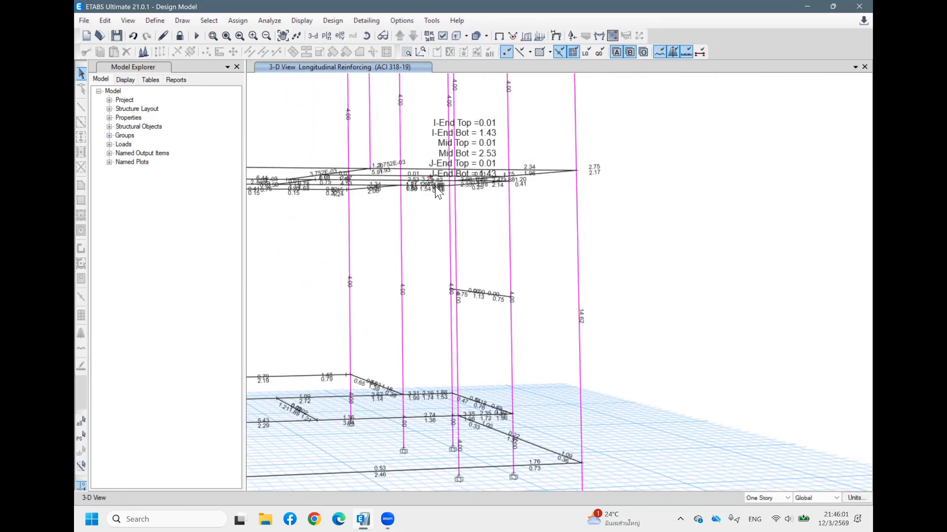
pyautogui.scroll(-2, 413, 167)
pyautogui.scroll(-2, 355, 191)
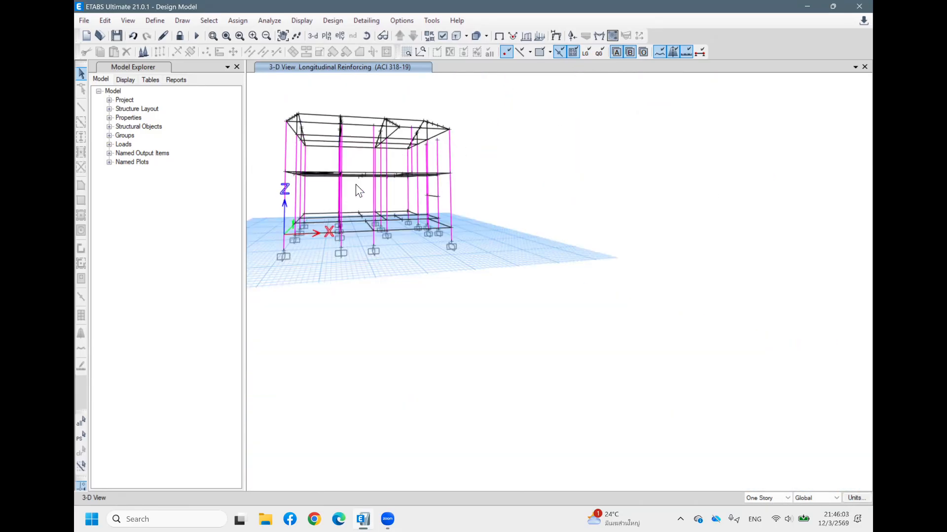
pyautogui.keyDown('shift'); pyautogui.moveTo(372, 199); pyautogui.dragTo(404, 238, button='middle'); pyautogui.keyUp('shift')
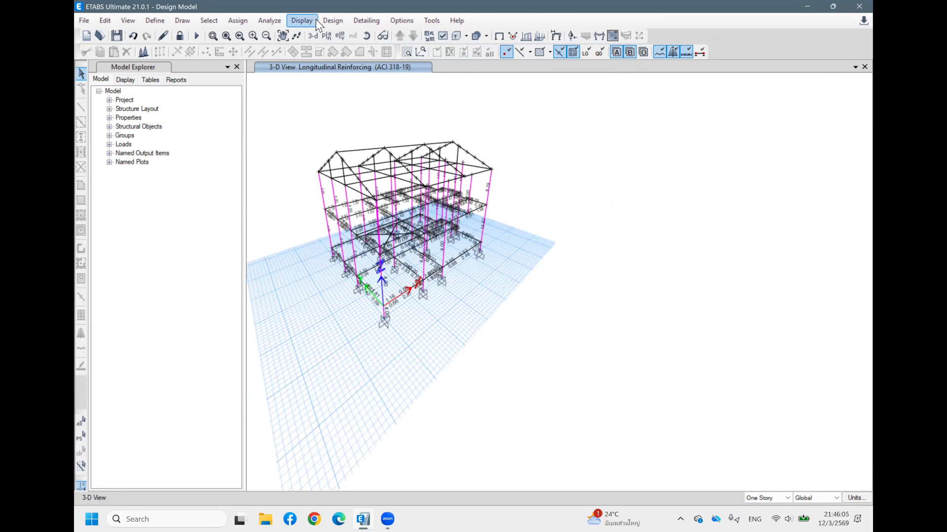
pyautogui.click(300, 19)
pyautogui.click(351, 308)
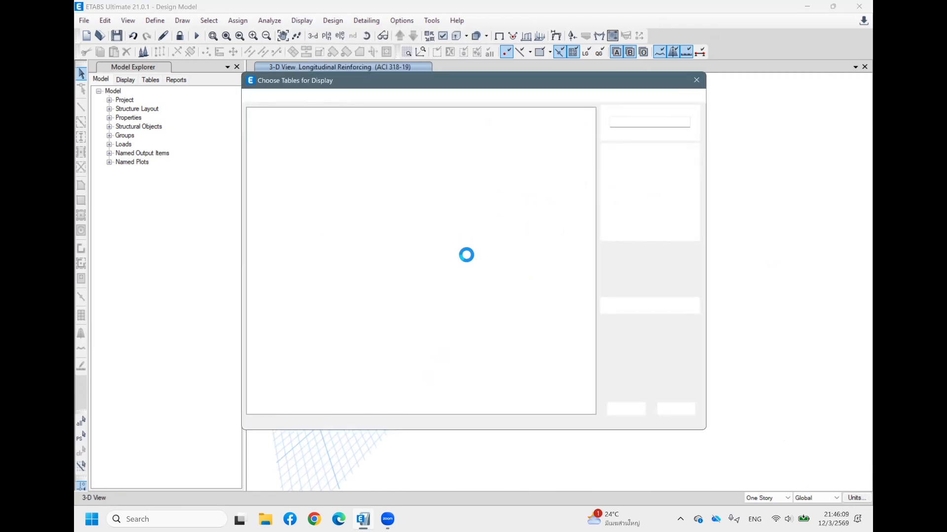
pyautogui.click(643, 123)
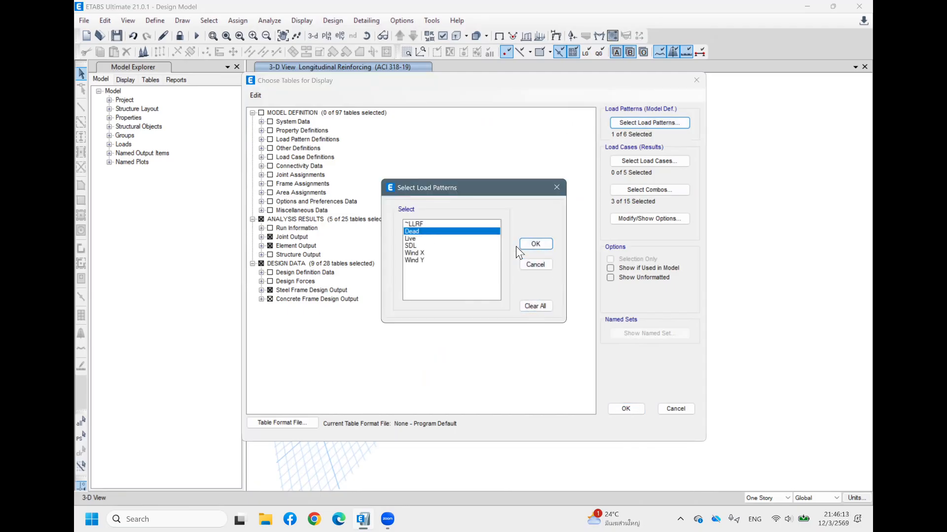
pyautogui.moveTo(413, 223)
pyautogui.mouseDown()
pyautogui.moveTo(446, 236)
pyautogui.moveTo(431, 261)
pyautogui.moveTo(419, 223)
pyautogui.mouseUp()
pyautogui.click(535, 244)
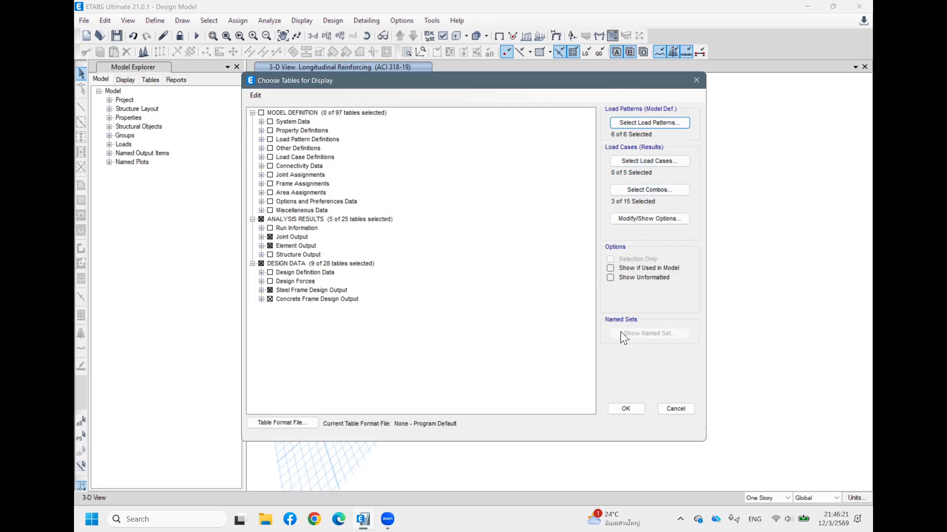
pyautogui.click(626, 409)
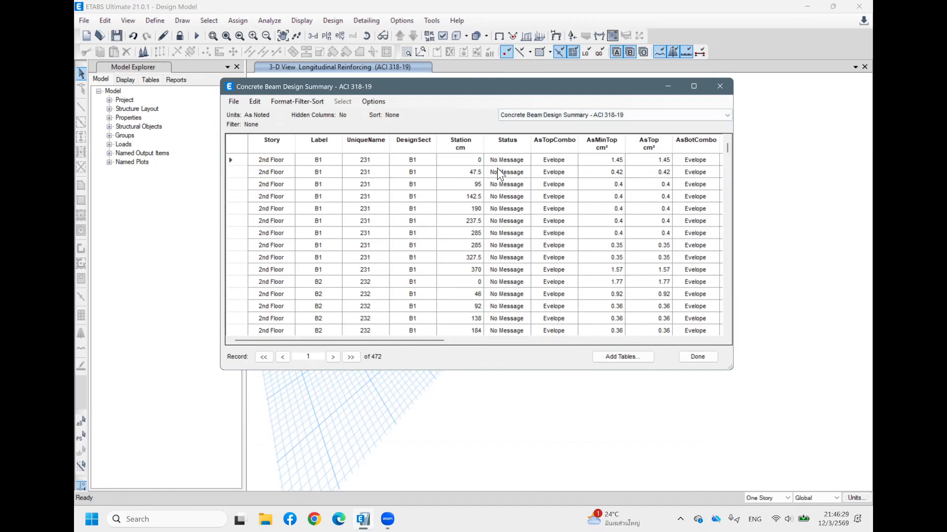
# Review the Concrete Beam Design Summary - ACI 318-19 table across its reinforcement, total steel and message columns
pyautogui.scroll(-4, 561, 161)
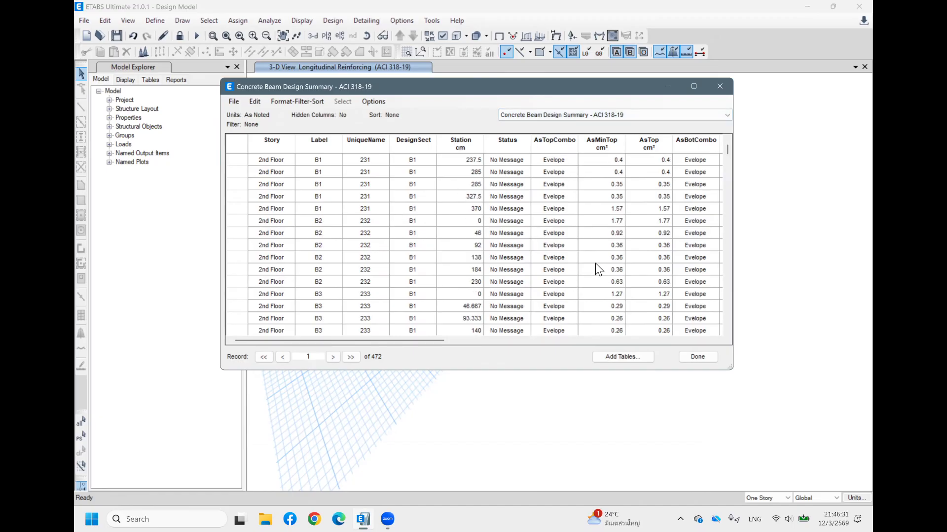
pyautogui.moveTo(424, 341); pyautogui.dragTo(574, 350)
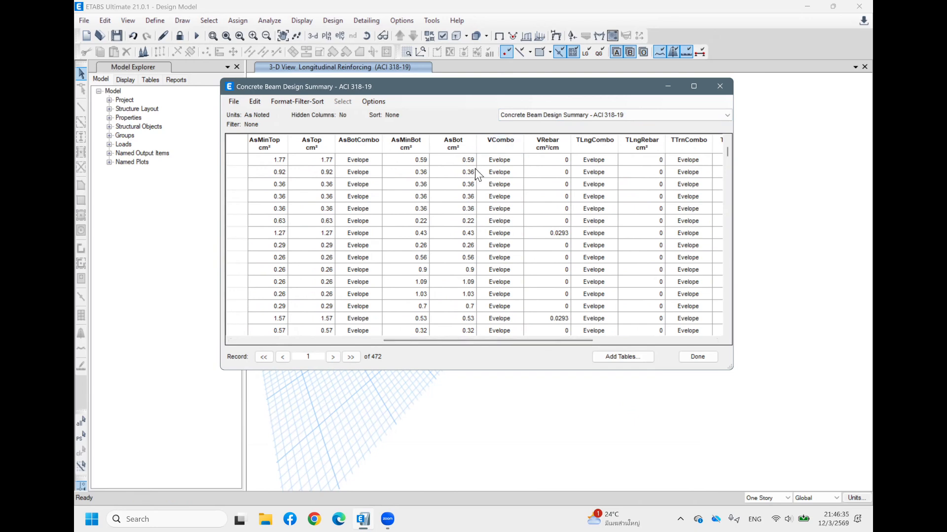
pyautogui.click(558, 164)
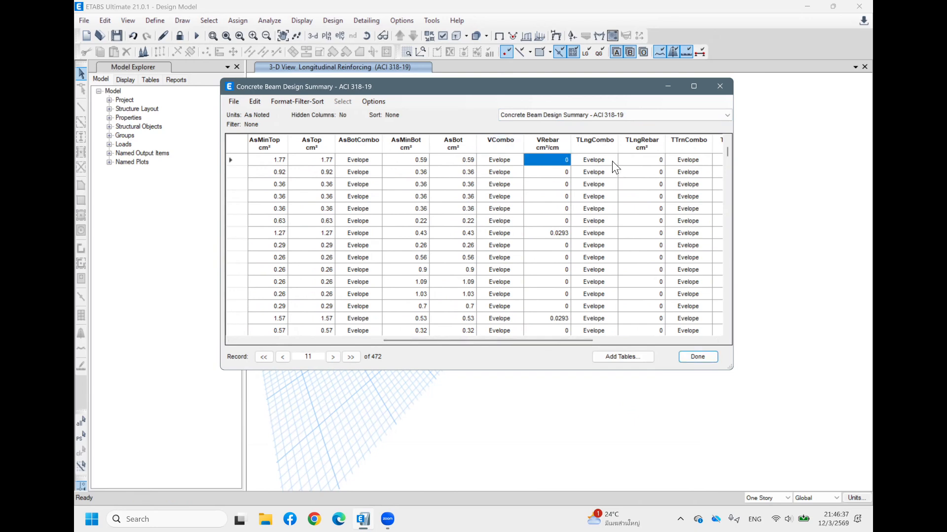
pyautogui.moveTo(581, 340); pyautogui.dragTo(656, 340)
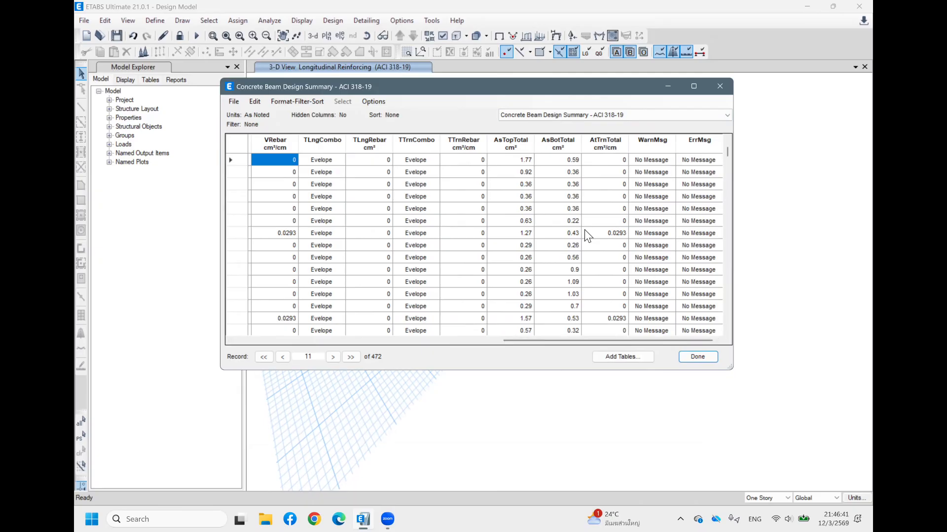
pyautogui.scroll(-6, 560, 221)
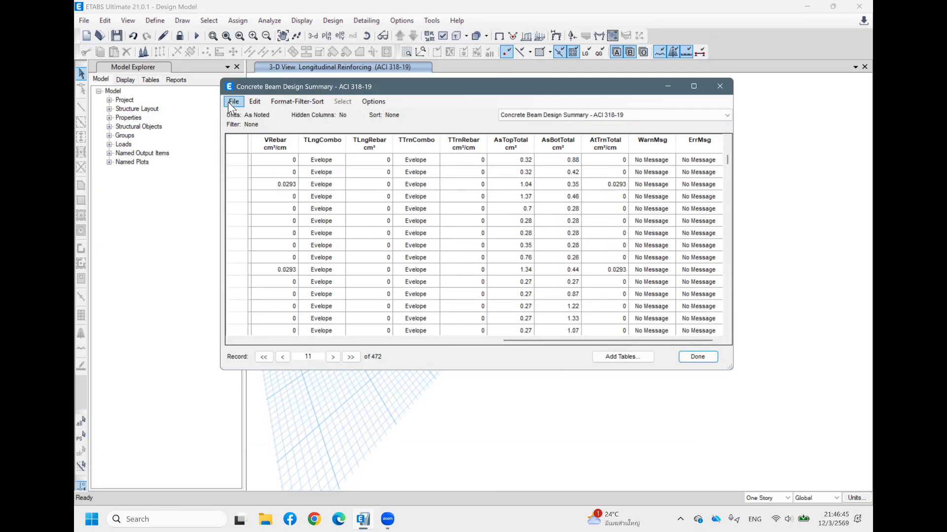
# Export the Concrete Beam Design Summary - ACI 318-19 table to Excel
pyautogui.click(241, 102)
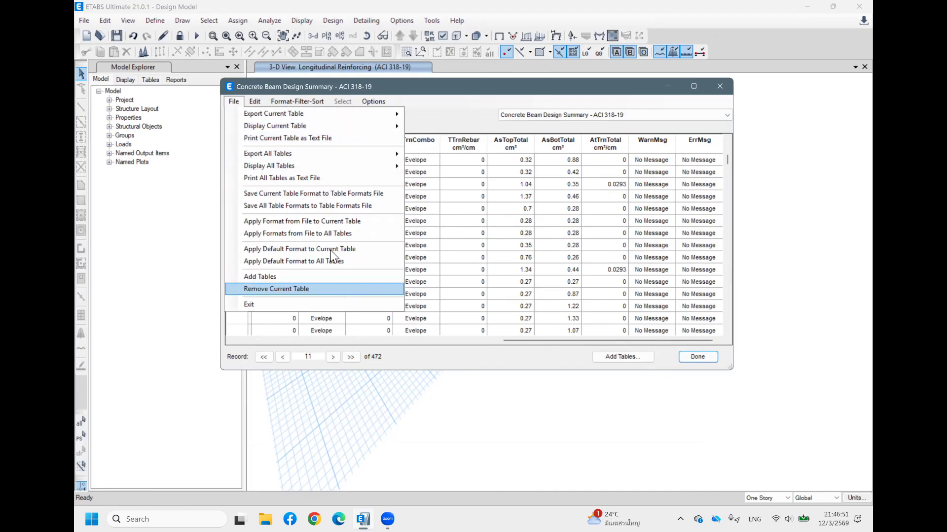
pyautogui.moveTo(368, 115)
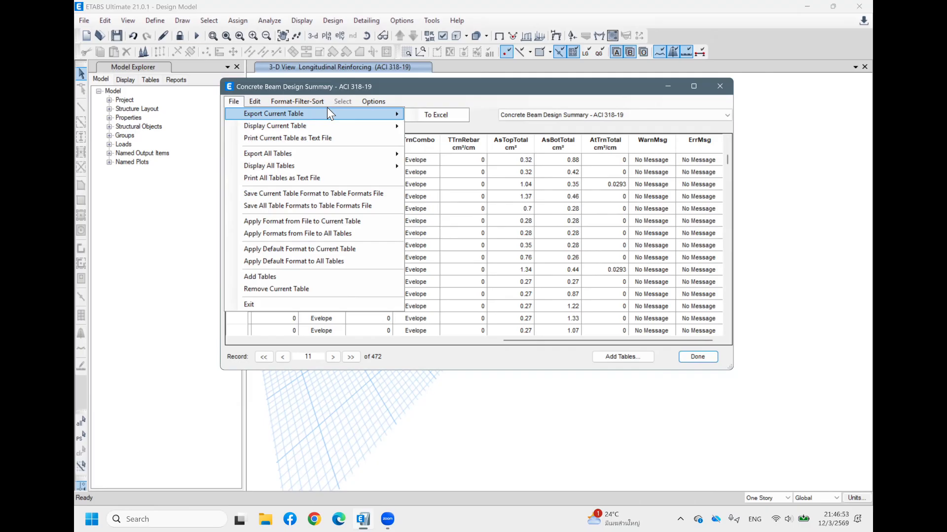
pyautogui.click(442, 114)
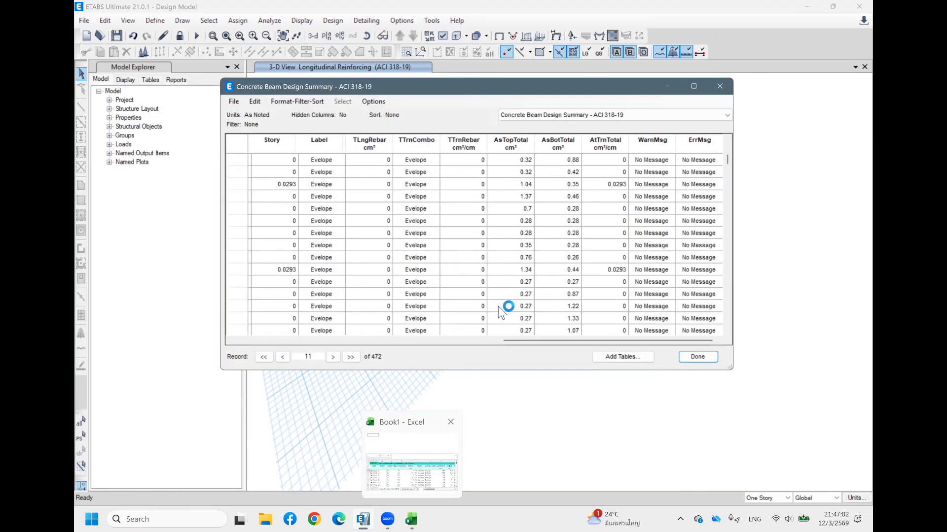
# Switch the displayed table to Steel Frame Design Summary - AISC 360-16 and look through its records
pyautogui.click(641, 113)
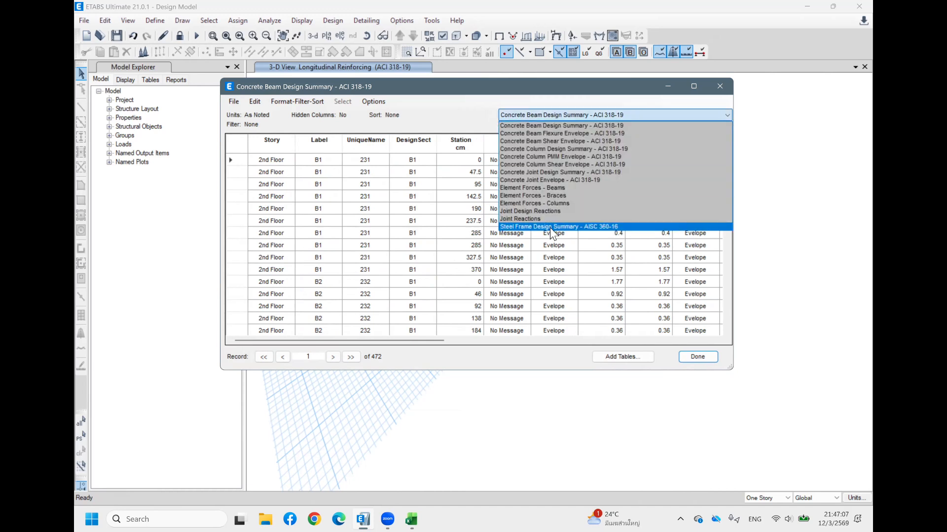
pyautogui.click(537, 227)
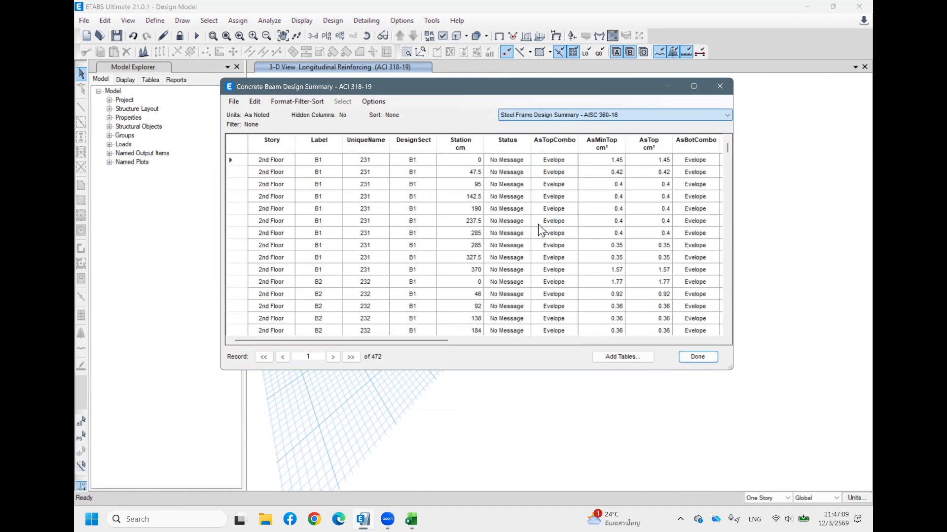
pyautogui.scroll(-3, 533, 241)
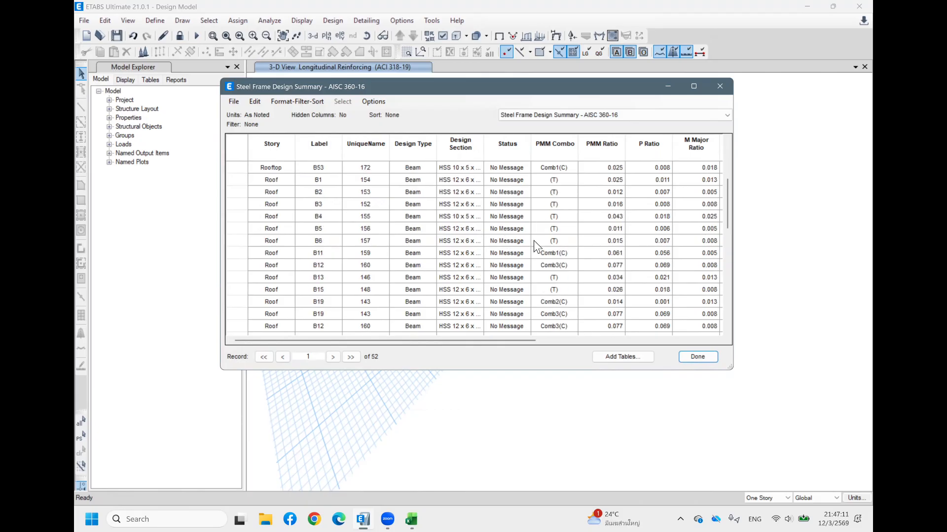
# Examine the PMM ratios and status messages of the columns, beams and braces in the Steel Frame Design Summary
pyautogui.scroll(-5, 507, 217)
pyautogui.scroll(2, 612, 217)
pyautogui.scroll(-2, 621, 212)
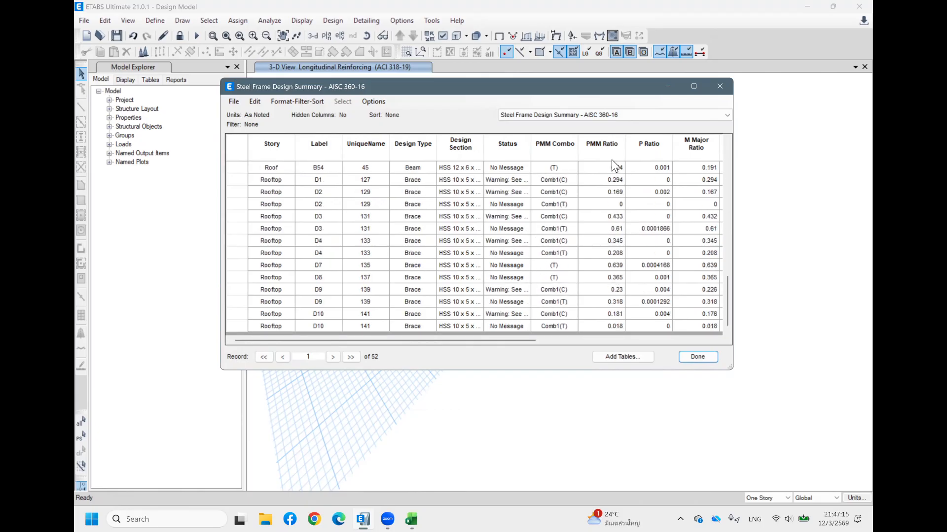
pyautogui.scroll(10, 612, 159)
pyautogui.scroll(1, 603, 154)
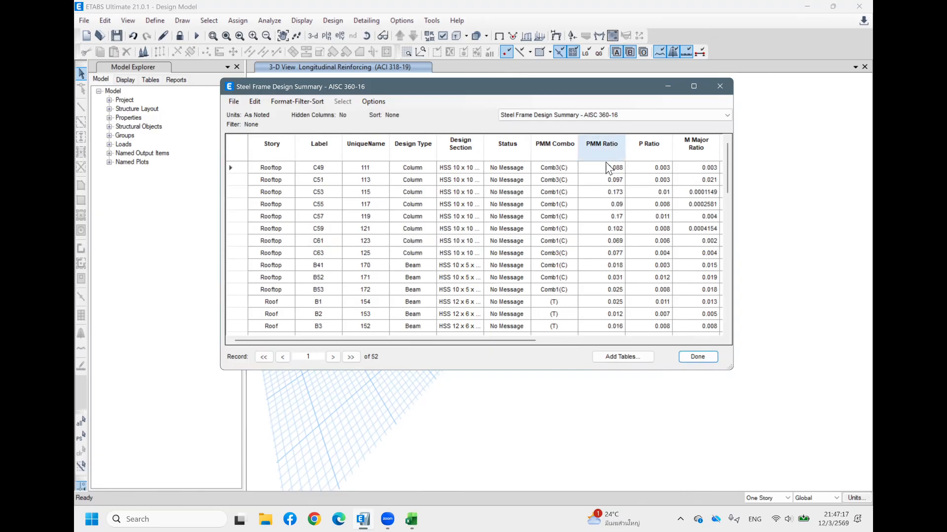
pyautogui.scroll(-3, 612, 192)
pyautogui.scroll(3, 614, 187)
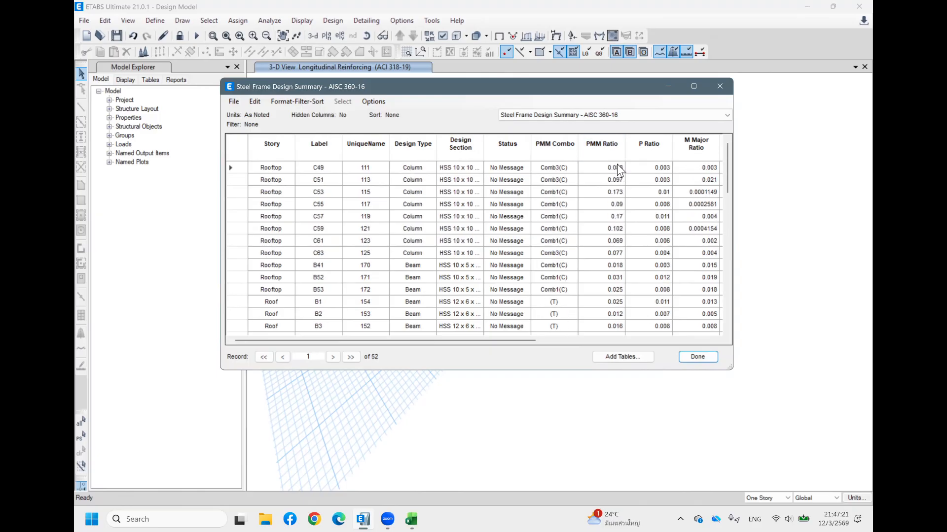
pyautogui.scroll(-10, 616, 228)
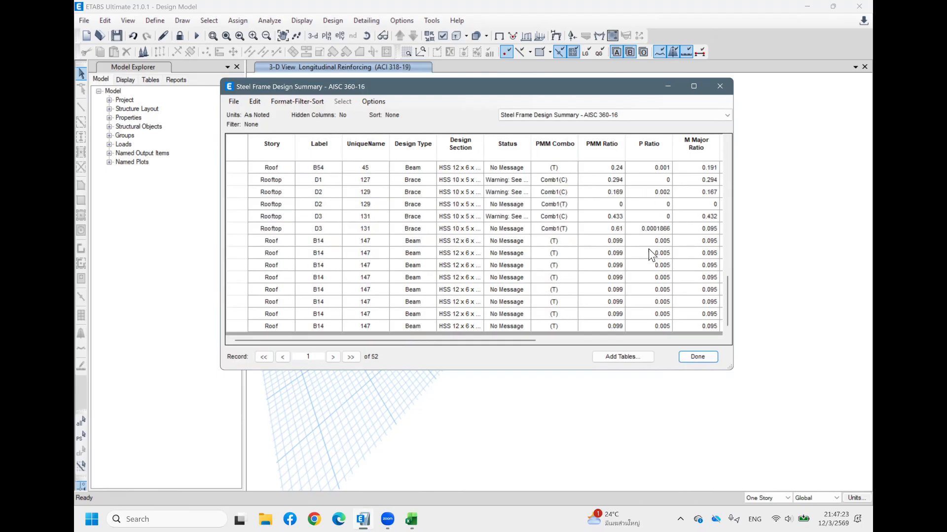
# Switch the displayed table to Concrete Beam Flexure Envelope - ACI 318-19 and look through its records
pyautogui.click(636, 113)
pyautogui.click(587, 135)
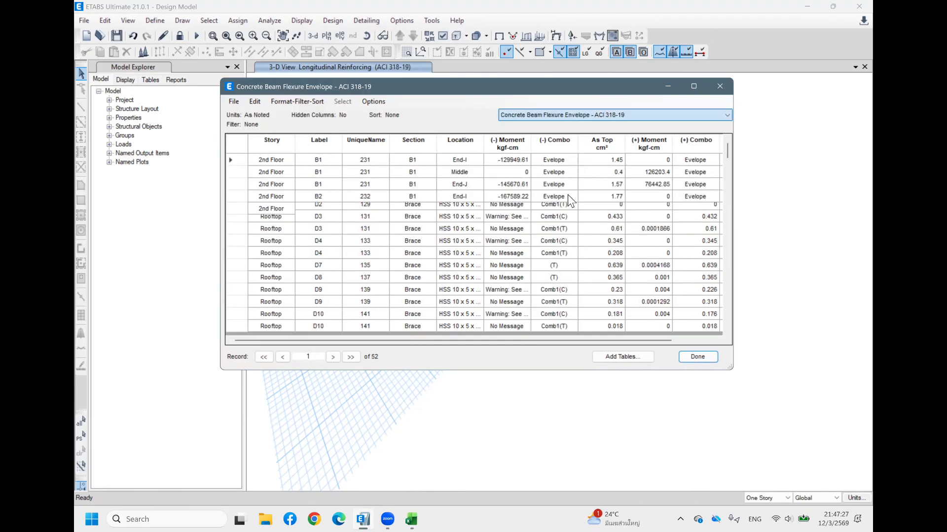
pyautogui.scroll(-10, 567, 213)
pyautogui.scroll(-10, 572, 207)
pyautogui.click(572, 115)
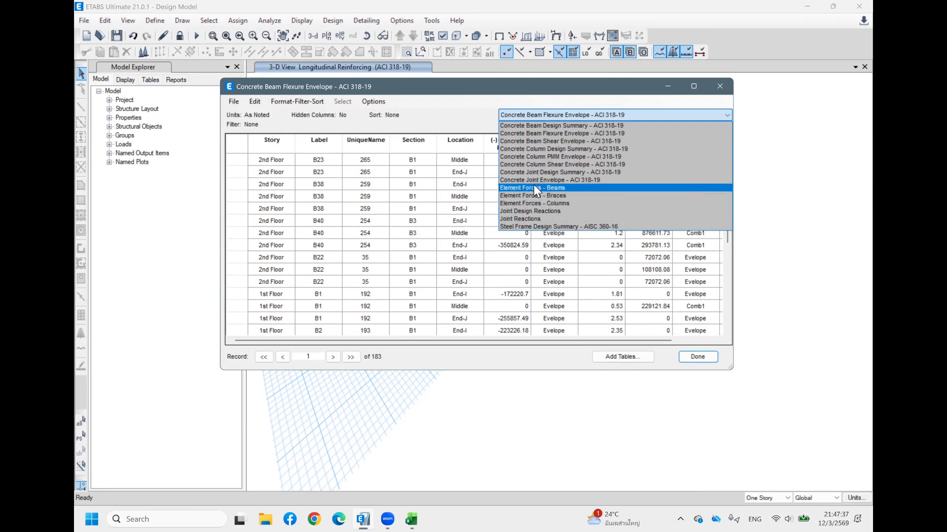
pyautogui.click(531, 135)
pyautogui.scroll(-10, 505, 225)
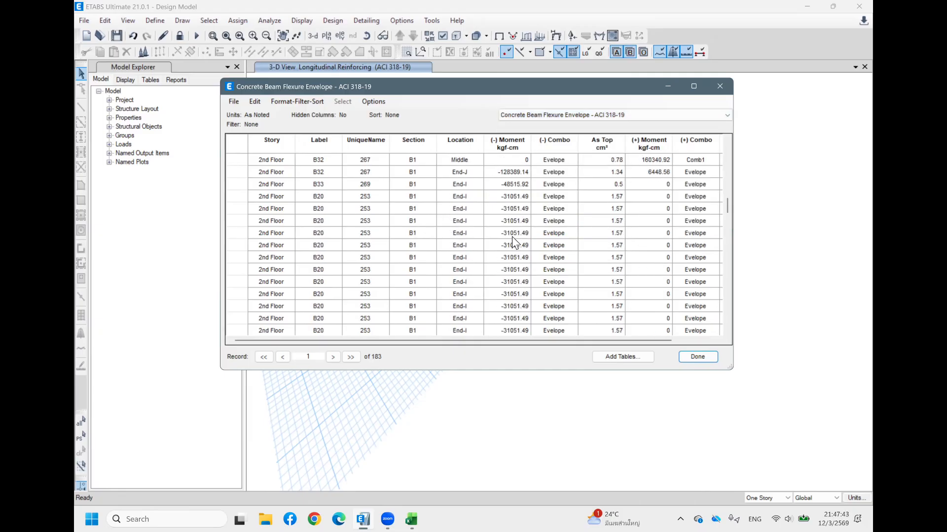
# Review the bottom steel area column of the Concrete Beam Flexure Envelope for the 2nd and 1st Floor beams
pyautogui.moveTo(471, 341); pyautogui.dragTo(561, 338)
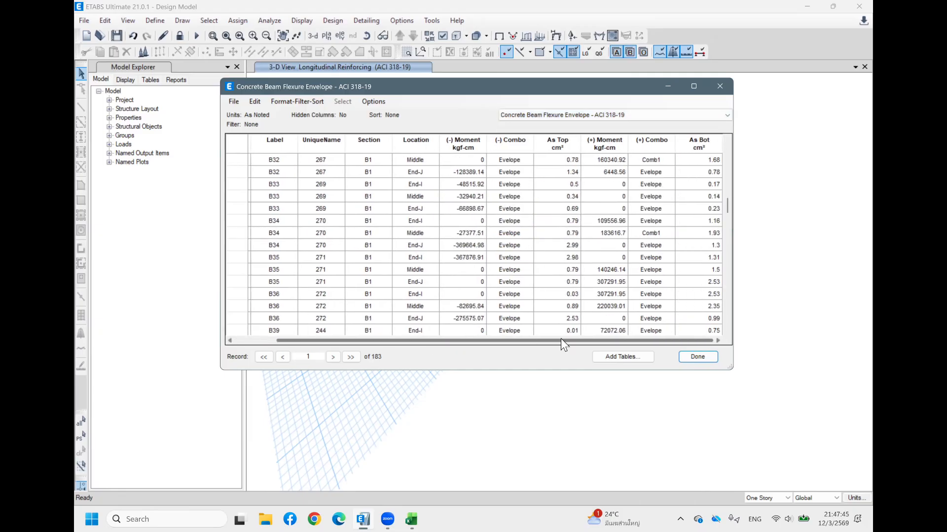
pyautogui.scroll(-5, 474, 227)
pyautogui.scroll(-5, 469, 197)
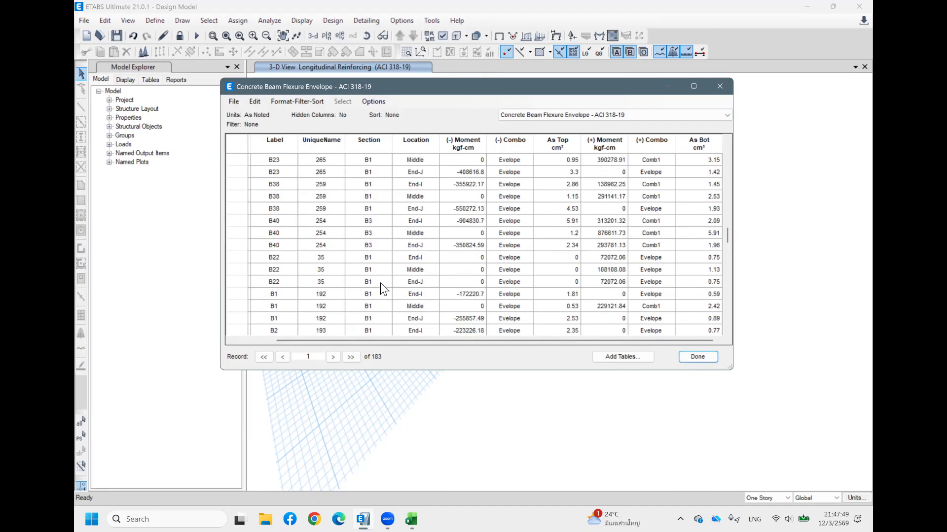
pyautogui.moveTo(454, 338); pyautogui.dragTo(311, 338)
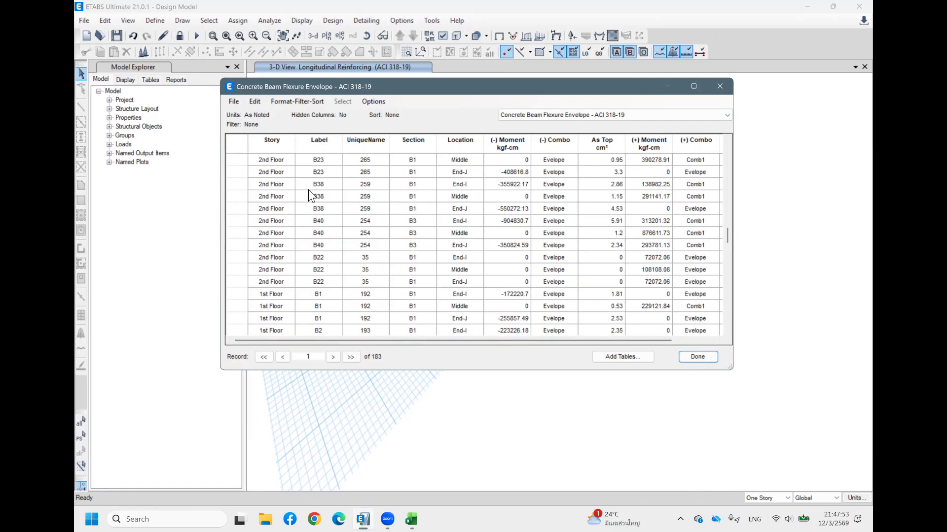
# Examine the UniqueName entries of the 2nd and 1st Floor beams in the flexure envelope table and close the table
pyautogui.click(366, 165)
pyautogui.click(374, 184)
pyautogui.click(377, 197)
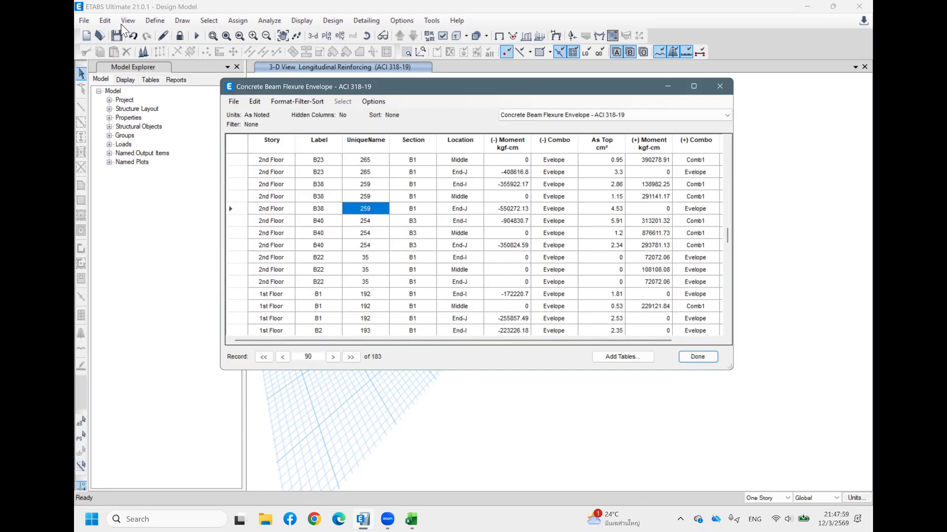
pyautogui.click(380, 244)
pyautogui.click(375, 280)
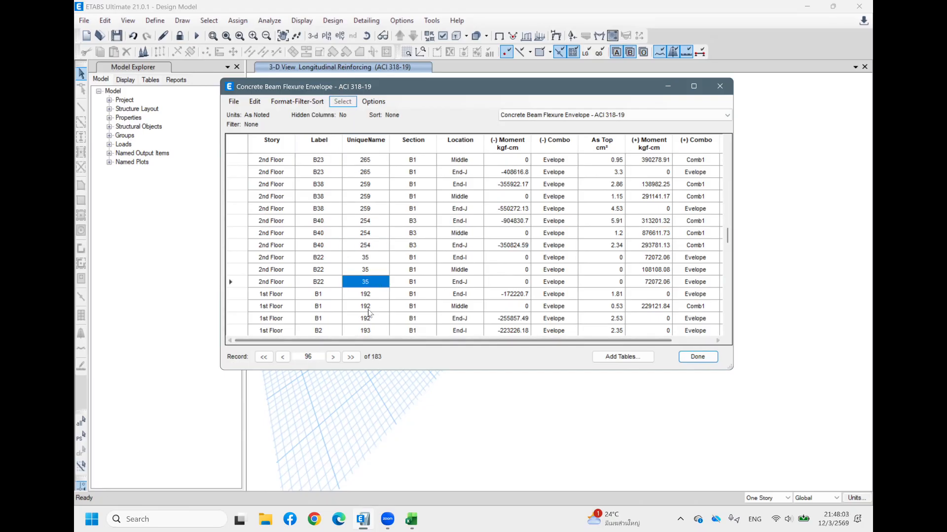
pyautogui.moveTo(370, 160); pyautogui.dragTo(371, 333)
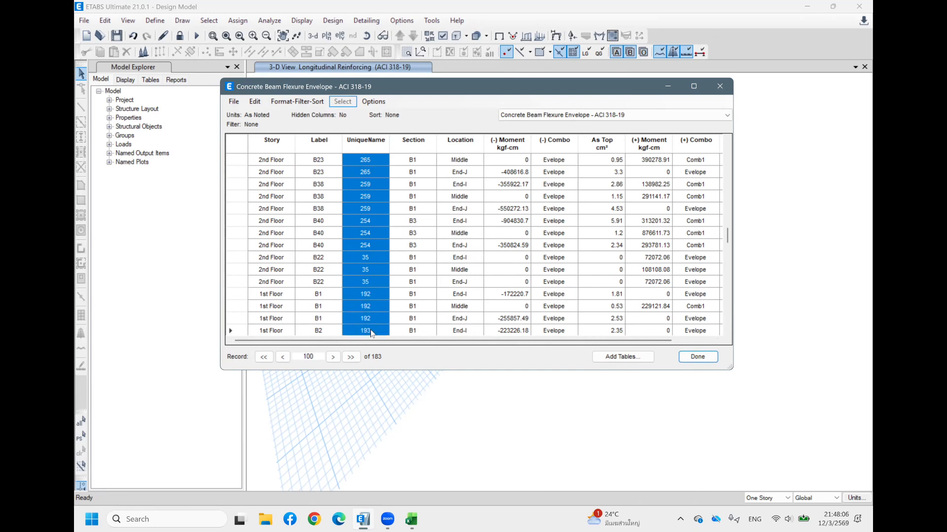
pyautogui.click(377, 185)
pyautogui.click(378, 162)
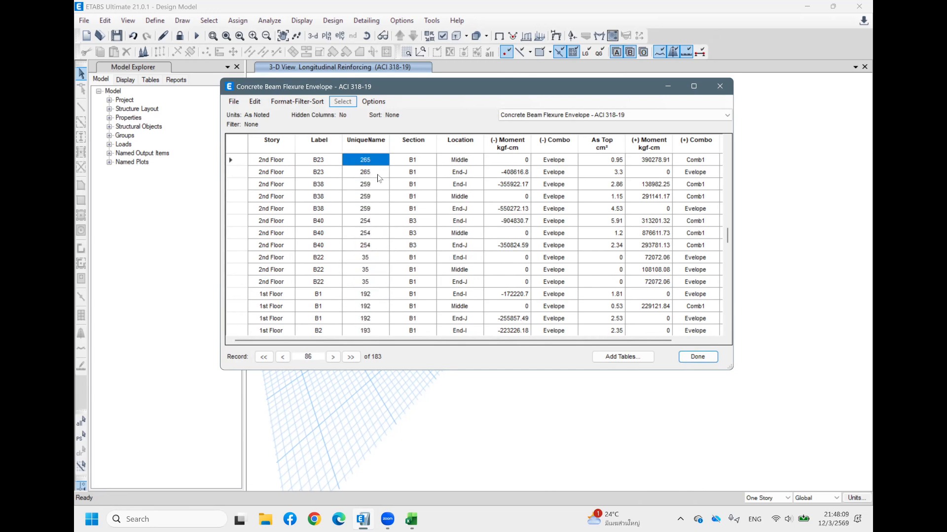
pyautogui.click(378, 174)
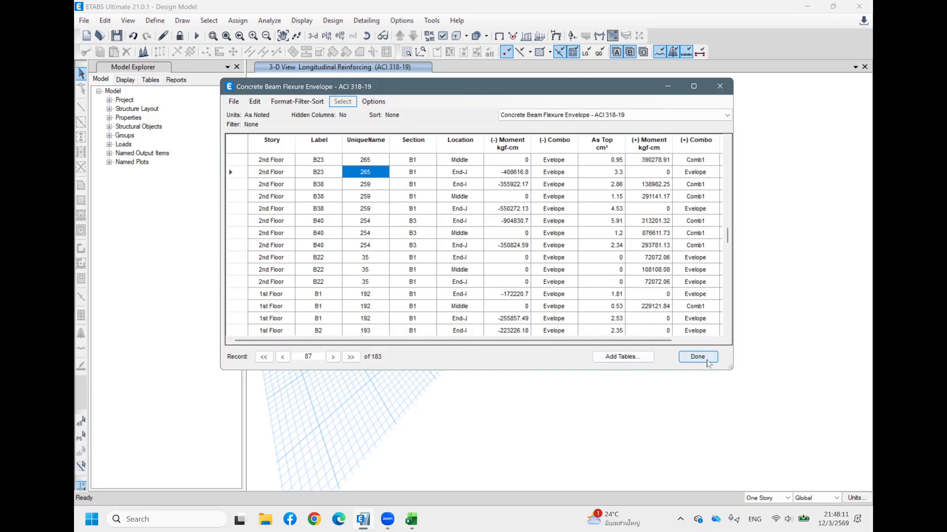
pyautogui.click(266, 160)
pyautogui.click(368, 159)
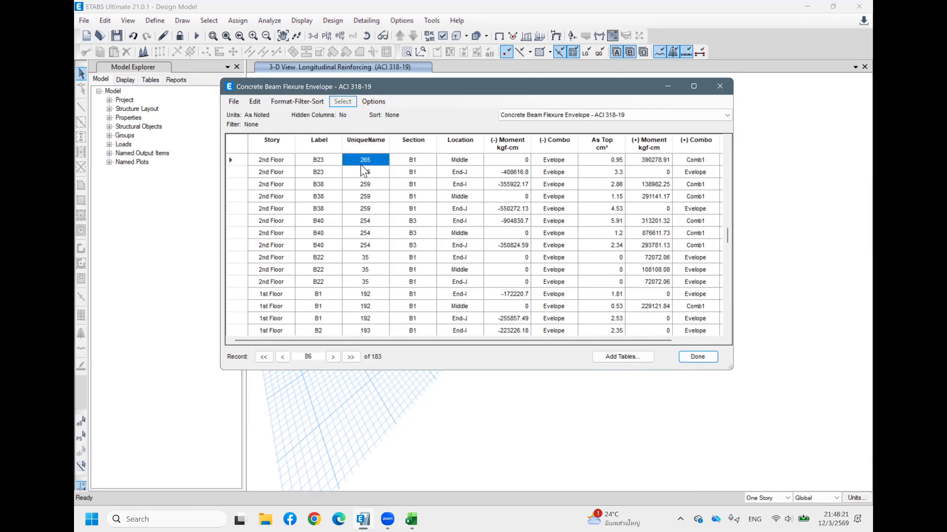
pyautogui.click(695, 357)
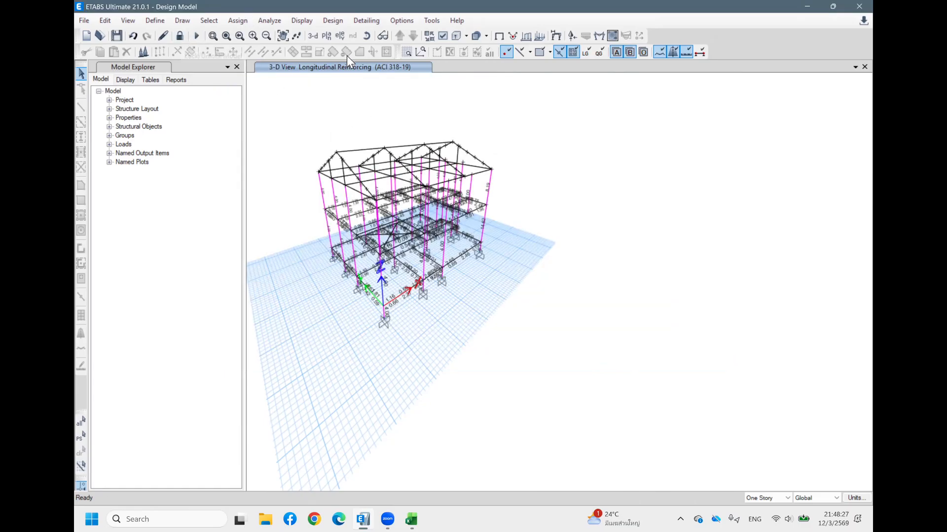
# Turn on unique names for frame objects in the view options and apply the setting
pyautogui.click(444, 33)
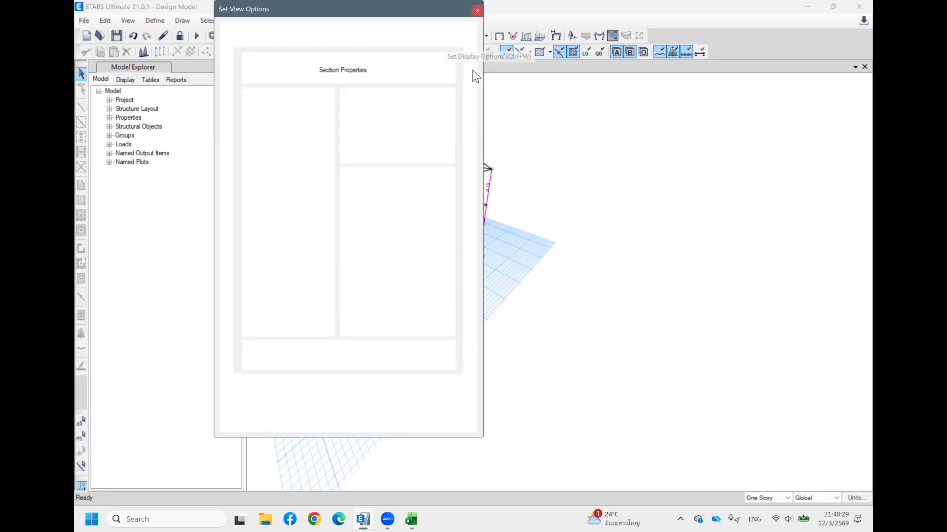
pyautogui.click(330, 40)
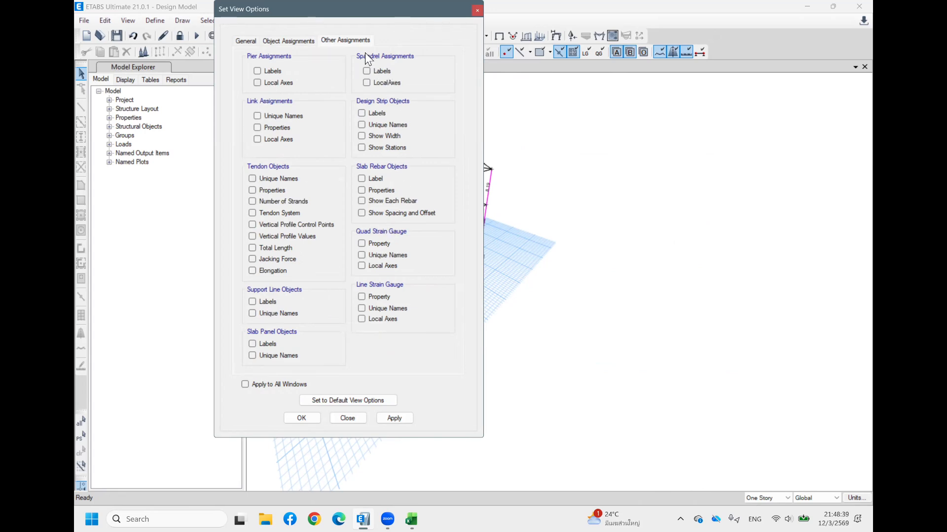
pyautogui.click(303, 40)
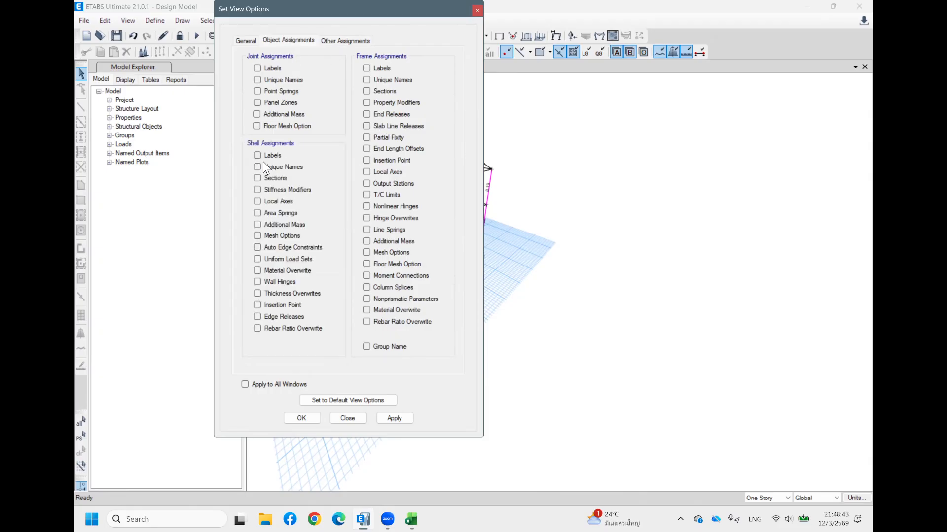
pyautogui.click(367, 79)
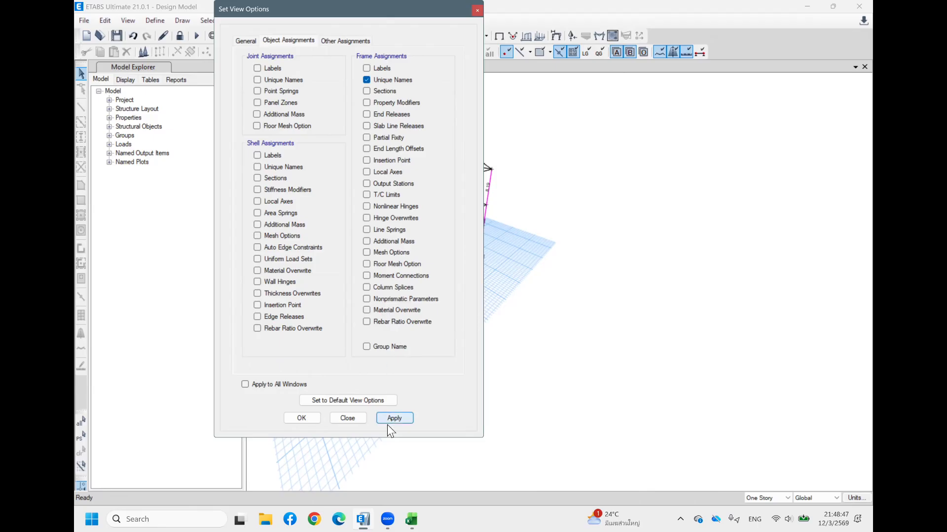
pyautogui.click(399, 420)
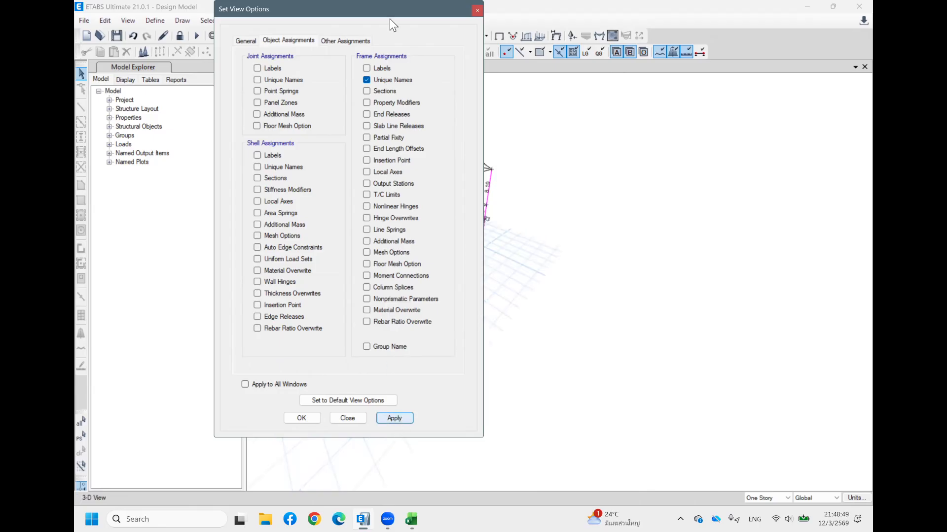
# Unlock the model and accept deleting the analysis results so the frame names show without the reinforcement values
pyautogui.moveTo(400, 16); pyautogui.dragTo(657, 73)
pyautogui.moveTo(401, 335); pyautogui.dragTo(351, 327, button='middle')
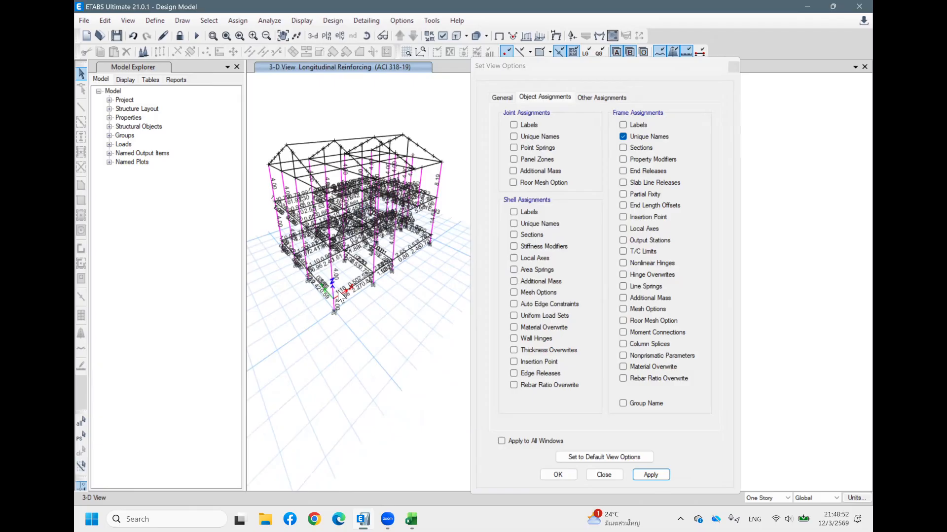
pyautogui.scroll(3, 340, 288)
pyautogui.scroll(-3, 391, 227)
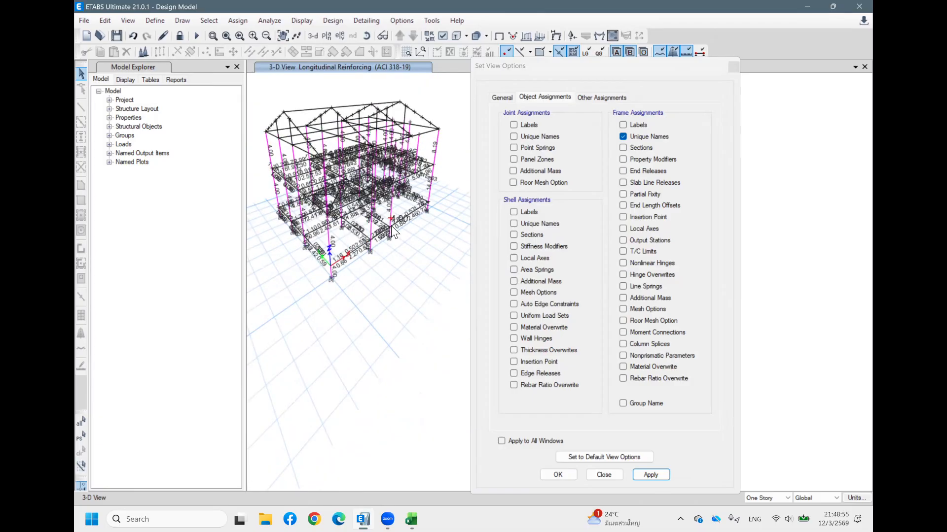
pyautogui.click(178, 36)
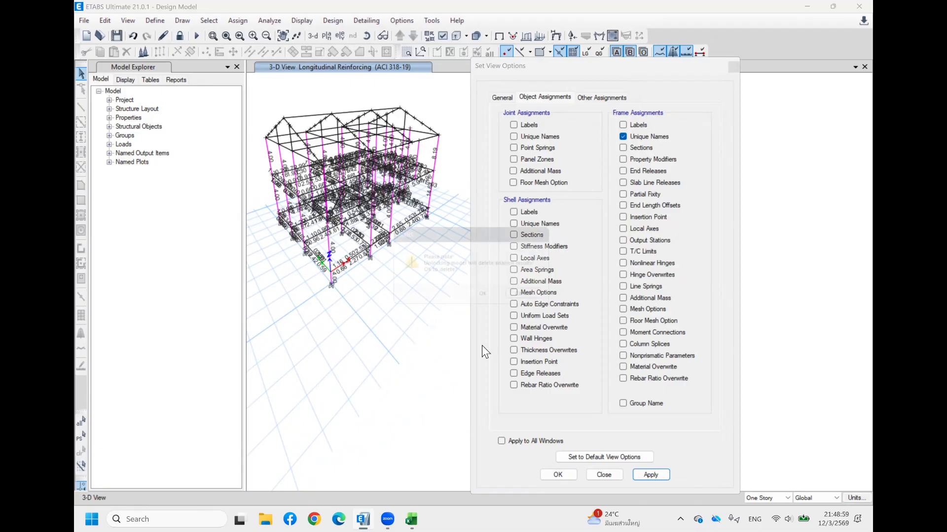
pyautogui.click(491, 300)
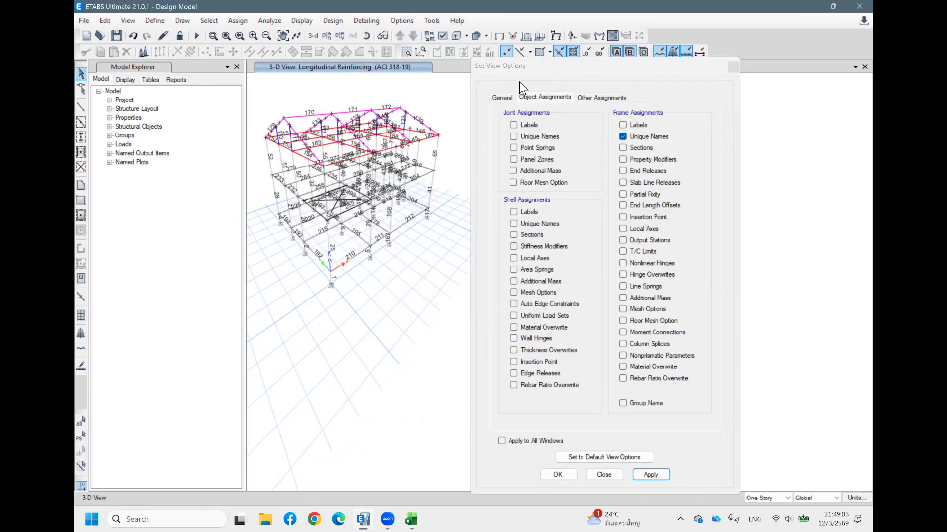
# Display the 2nd Floor plan view with the frame unique names
pyautogui.moveTo(519, 73); pyautogui.dragTo(568, 85)
pyautogui.scroll(6, 349, 198)
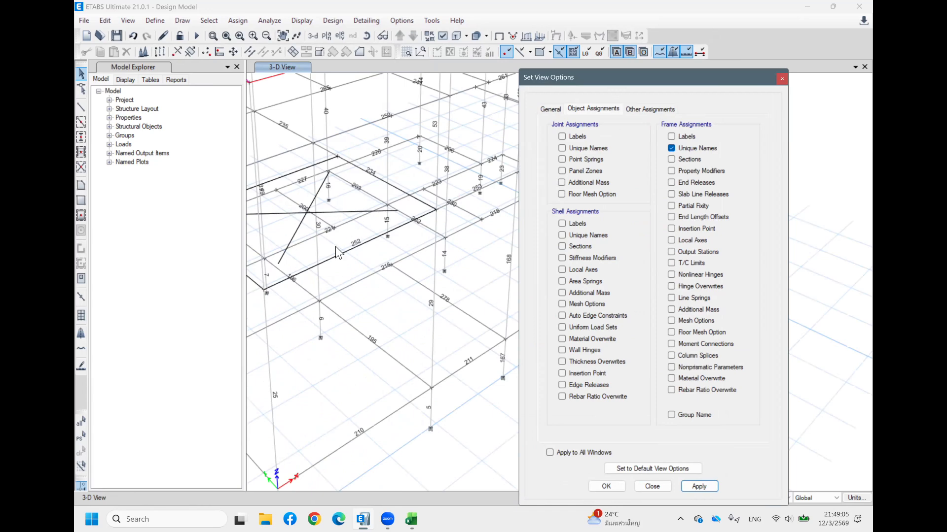
pyautogui.moveTo(430, 188); pyautogui.dragTo(394, 199, button='middle')
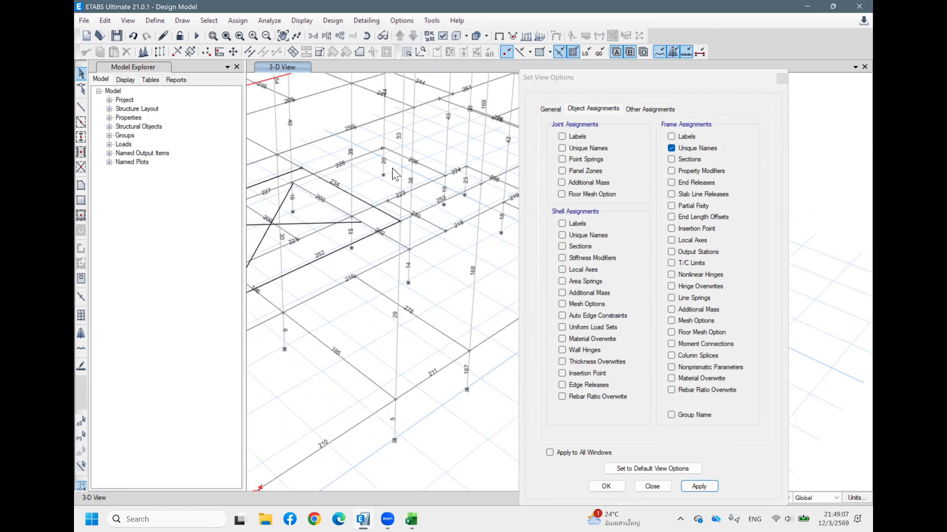
pyautogui.moveTo(434, 148); pyautogui.dragTo(414, 153, button='middle')
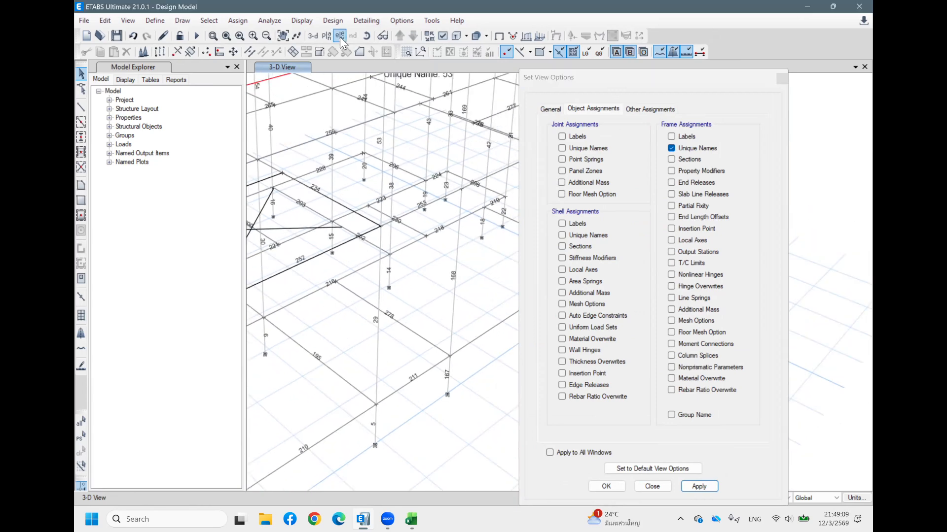
pyautogui.click(324, 36)
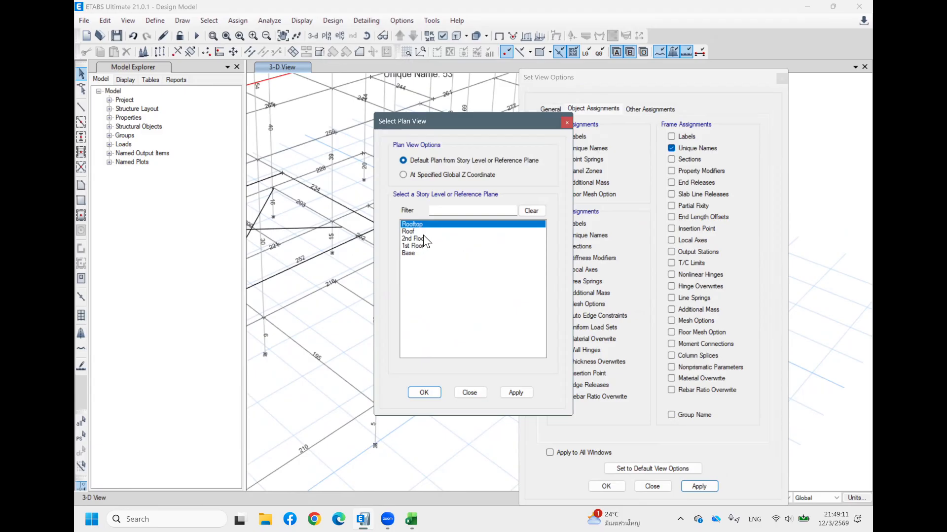
pyautogui.click(423, 239)
pyautogui.click(435, 390)
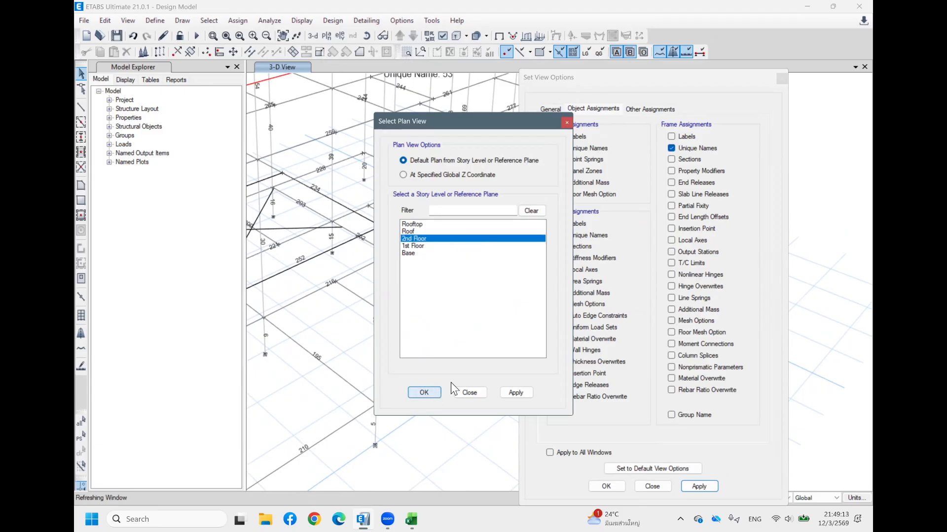
# Select the beam with unique name 265 on the 2nd Floor plan and switch to the exported Excel workbook
pyautogui.moveTo(383, 223); pyautogui.dragTo(346, 191, button='middle')
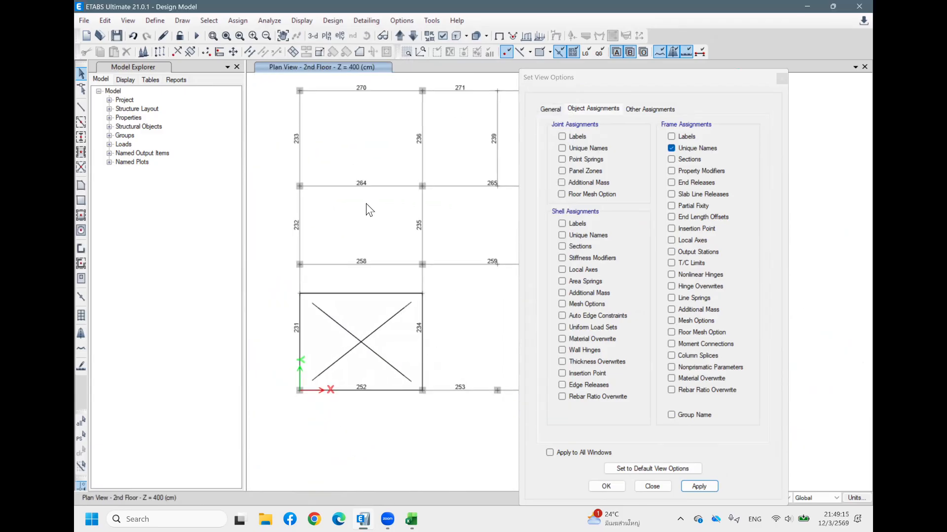
pyautogui.moveTo(460, 194); pyautogui.dragTo(390, 184, button='middle')
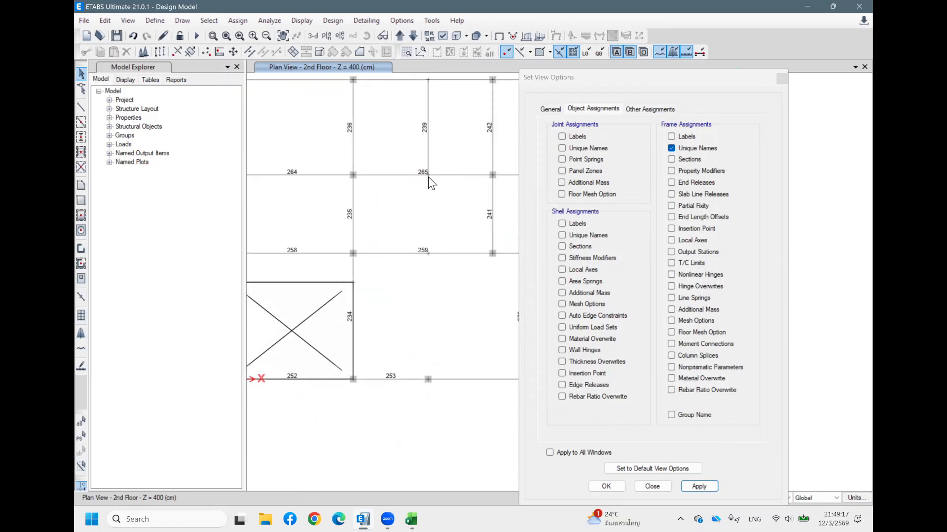
pyautogui.click(445, 176)
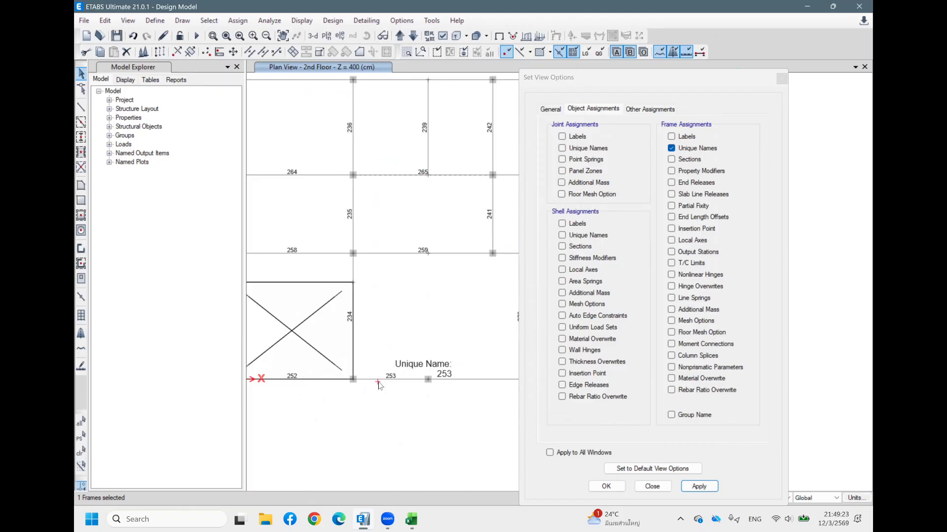
pyautogui.click(410, 520)
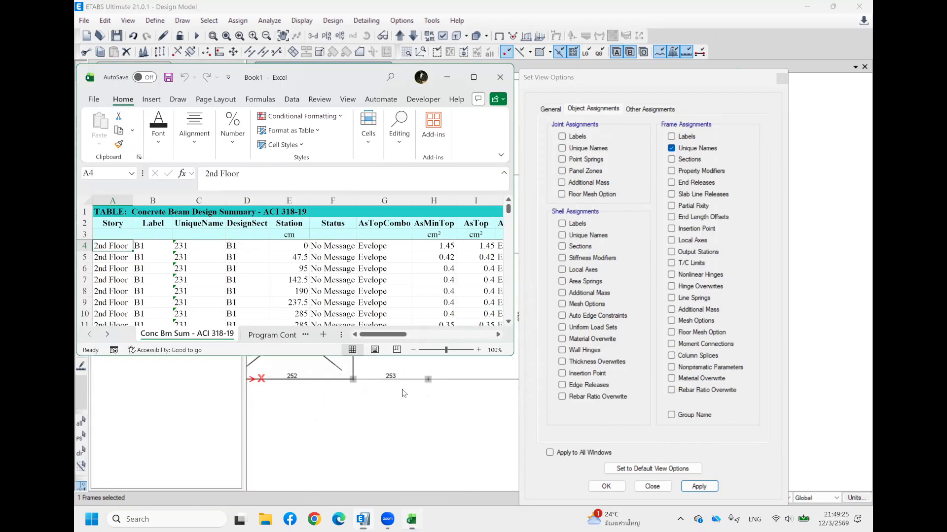
# Close the view options dialog and maximize the exported workbook window to show all columns of the beam design summary
pyautogui.click(780, 78)
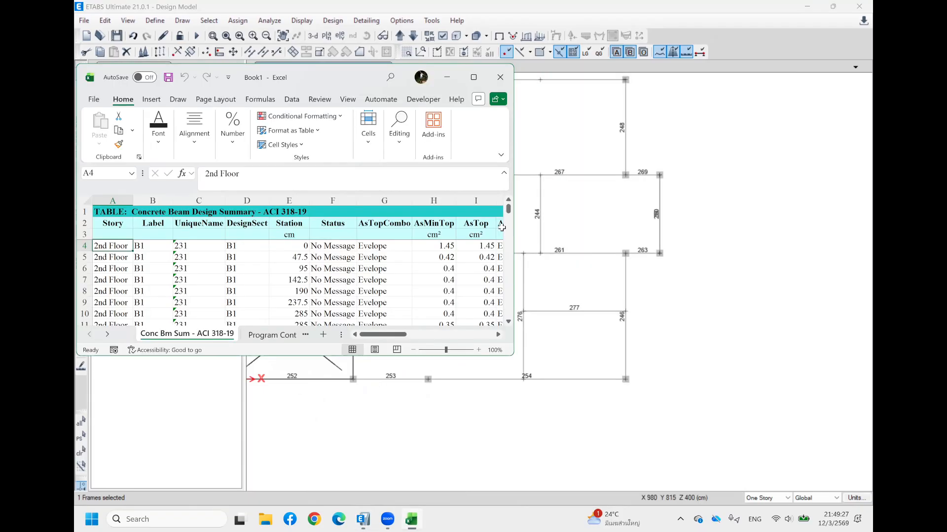
pyautogui.click(480, 78)
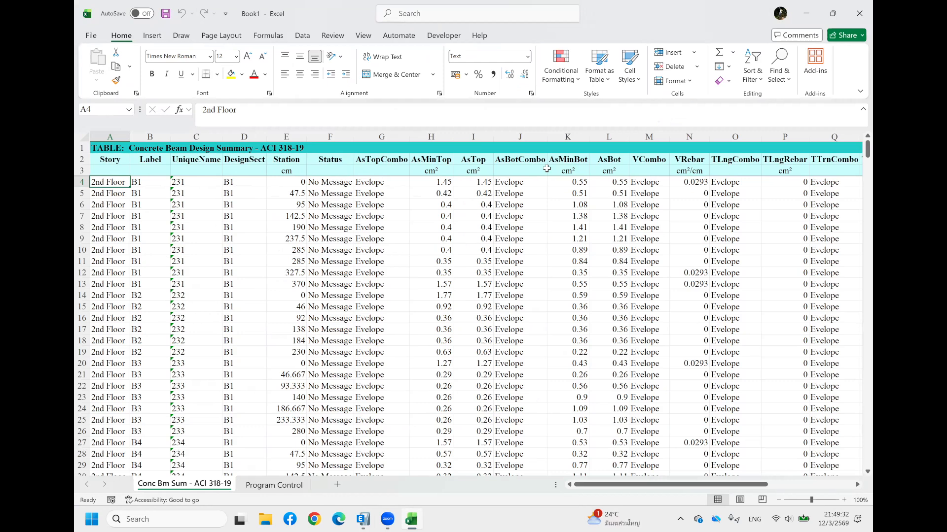
pyautogui.keyDown('ctrl'); pyautogui.scroll(-2, 265, 489); pyautogui.keyUp('ctrl')
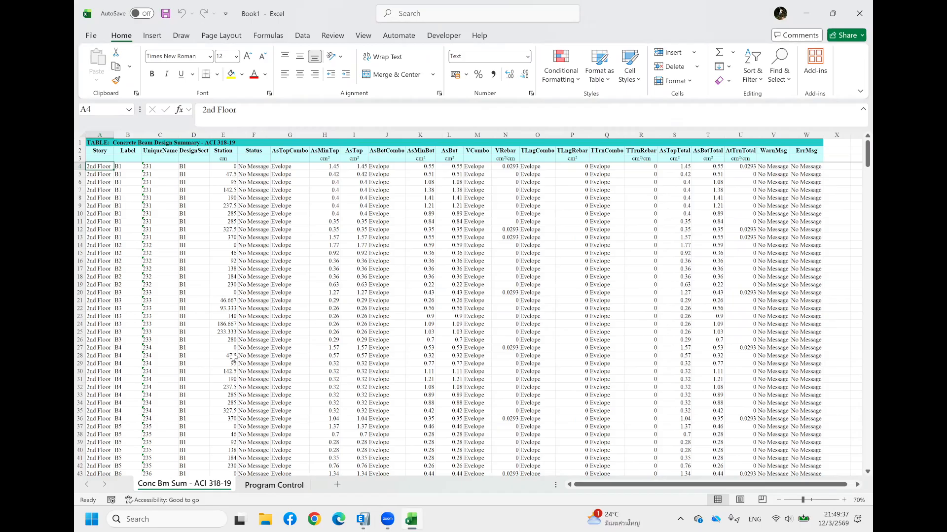
# Look through the rows of the beam design summary and the Program Control sheet, returning to the summary's first record
pyautogui.scroll(-20, 235, 398)
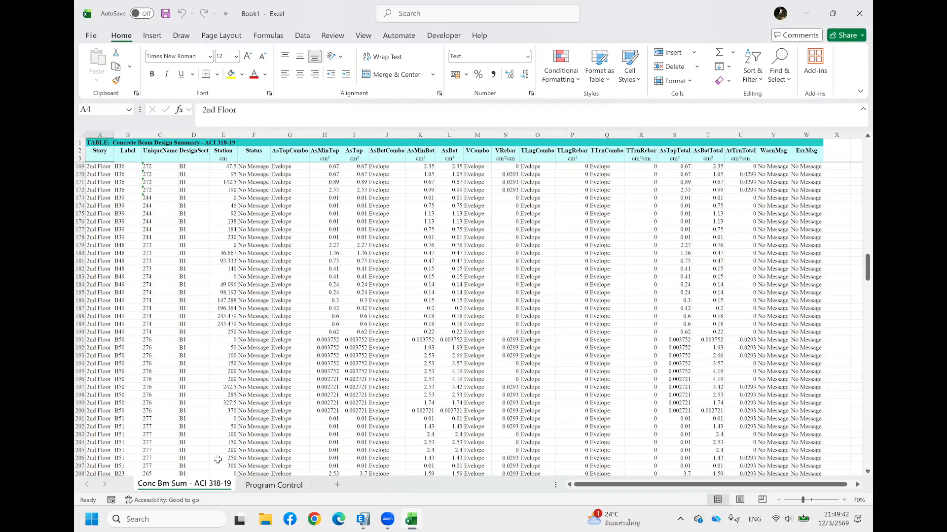
pyautogui.scroll(-20, 203, 411)
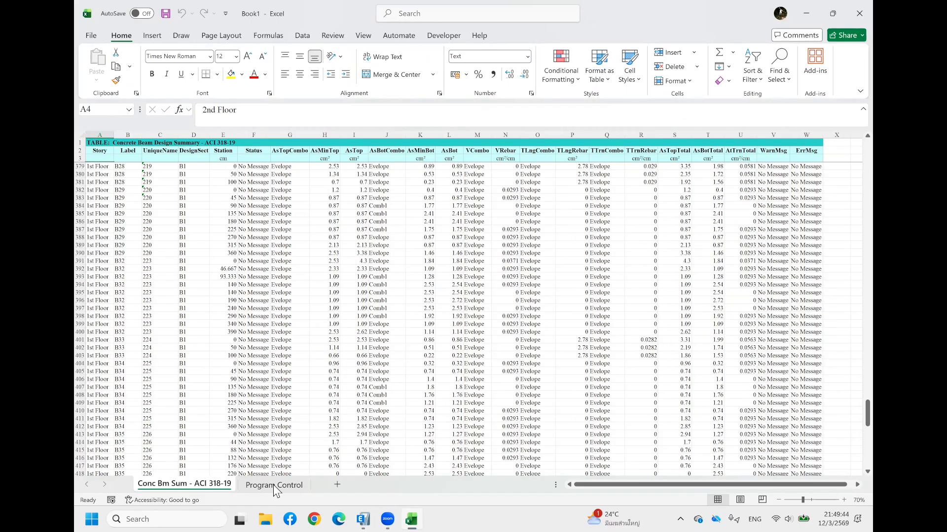
pyautogui.click(274, 486)
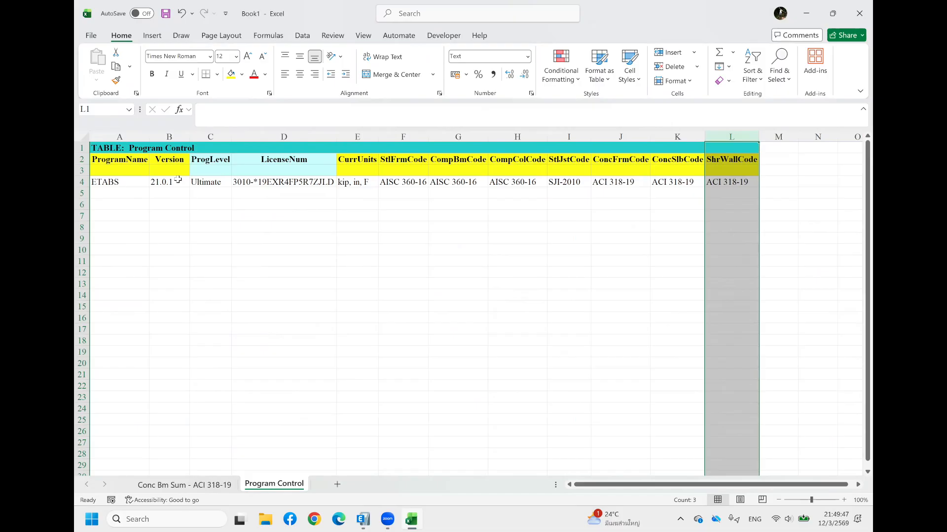
pyautogui.click(220, 485)
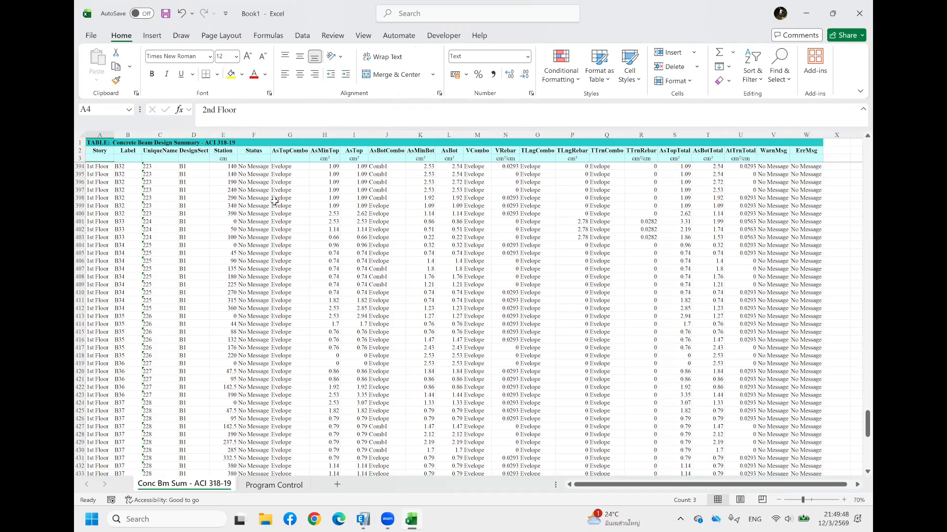
pyautogui.hotkey('ctrl', 'Home')
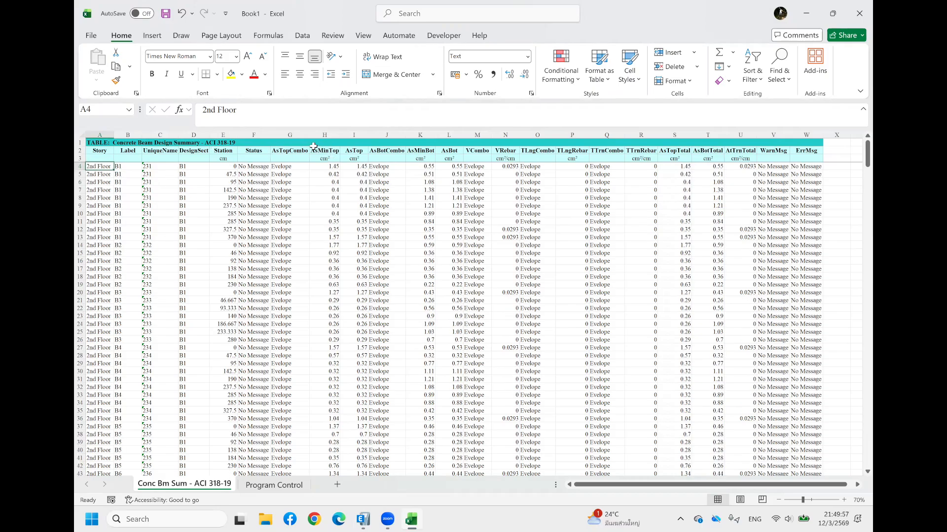
# Examine the summary's column headings through to WarnMsg and the entries under TLngRebar and TTrnCombo
pyautogui.click(376, 153)
pyautogui.click(662, 153)
pyautogui.click(784, 157)
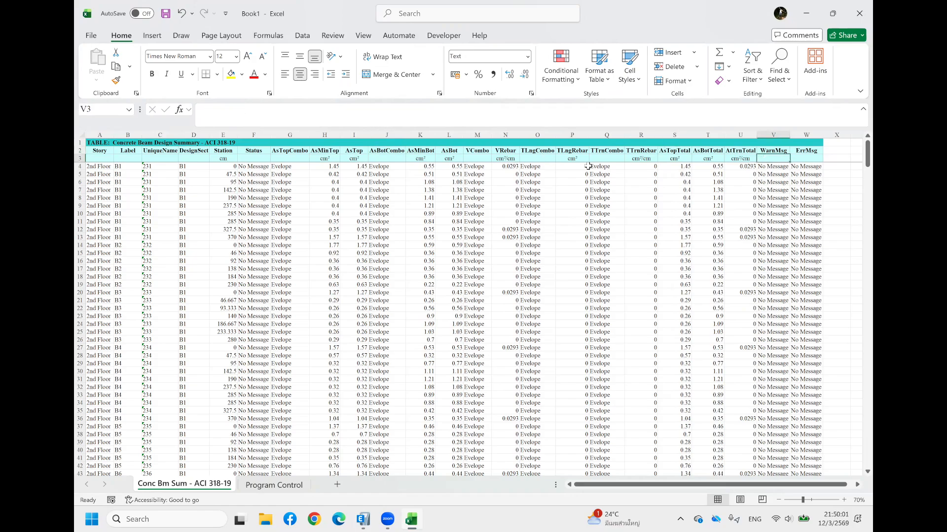
pyautogui.moveTo(594, 168); pyautogui.dragTo(586, 372)
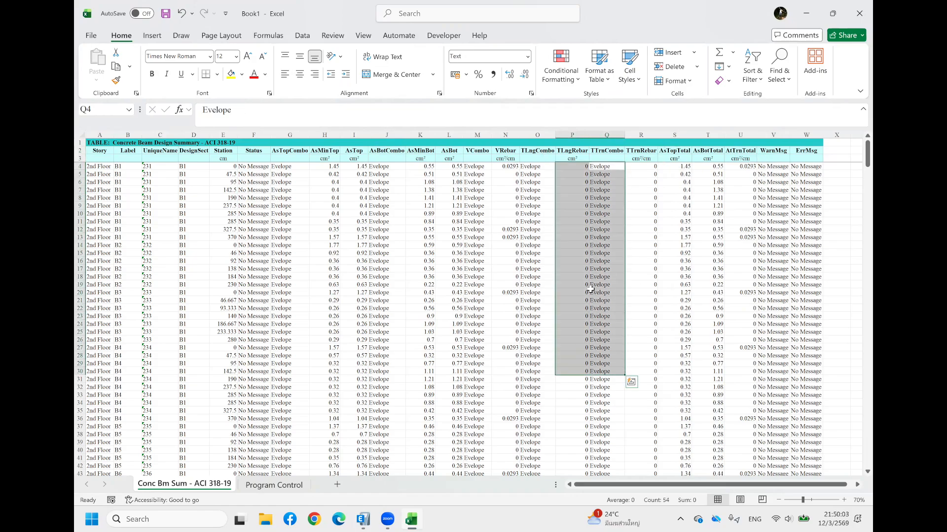
pyautogui.click(598, 292)
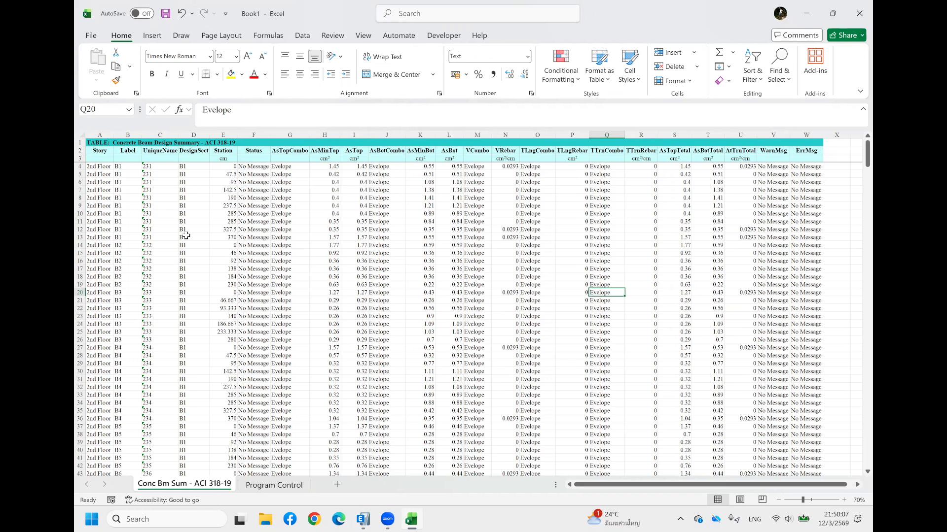
# Check the UniqueName entries of beams B1 and B2 in the design summary
pyautogui.moveTo(157, 182); pyautogui.dragTo(158, 174)
pyautogui.click(156, 213)
pyautogui.click(156, 245)
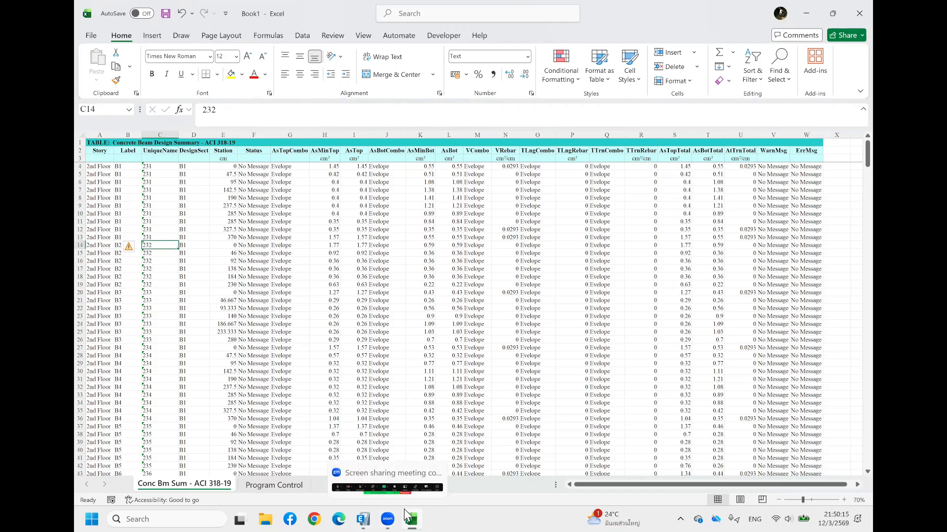
# Switch to ETABS, dismiss the beam information and inspect the frame unique names in the default 3-D view
pyautogui.click(363, 520)
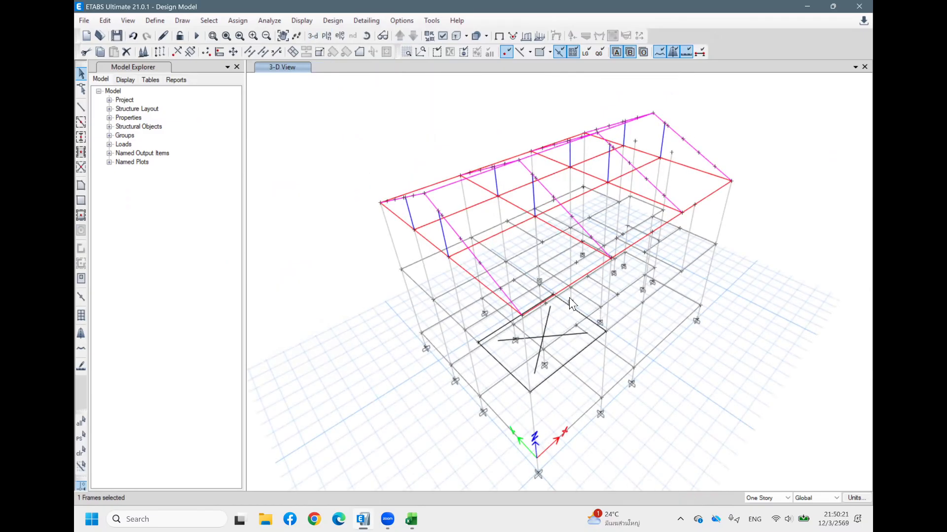
pyautogui.moveTo(567, 295); pyautogui.dragTo(570, 289, button='middle')
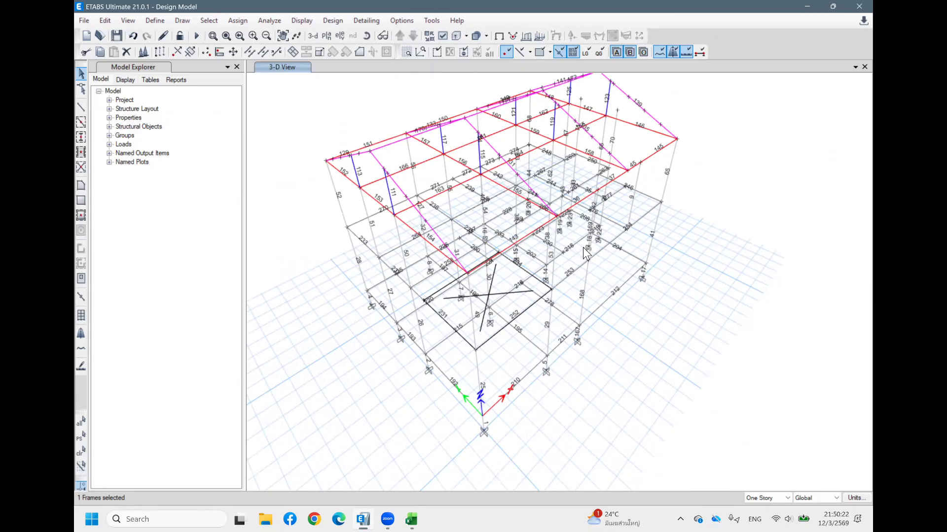
pyautogui.scroll(3, 583, 247)
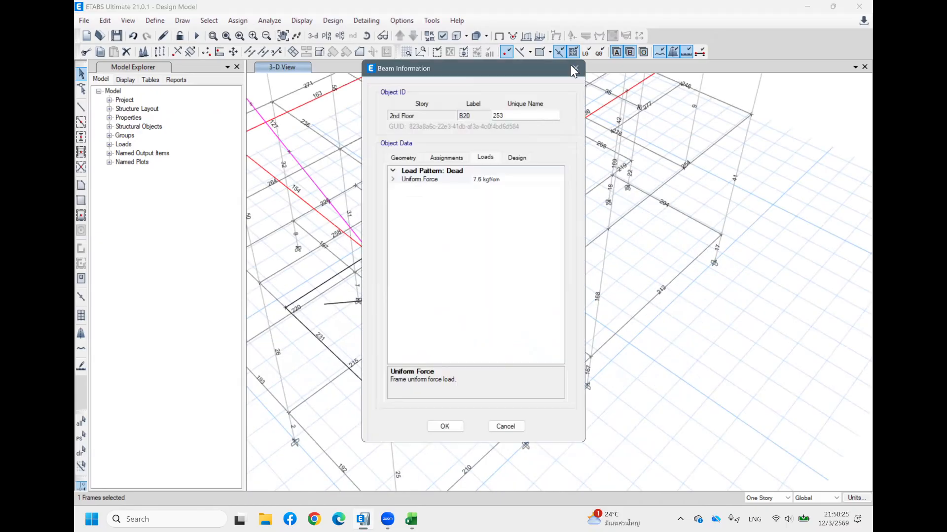
pyautogui.press('Escape')
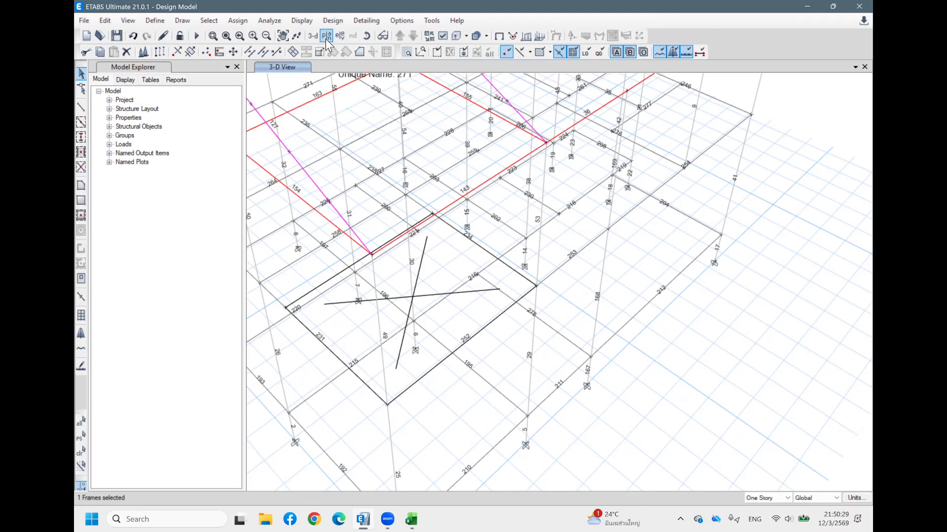
pyautogui.click(313, 36)
pyautogui.moveTo(726, 287); pyautogui.dragTo(715, 274, button='middle')
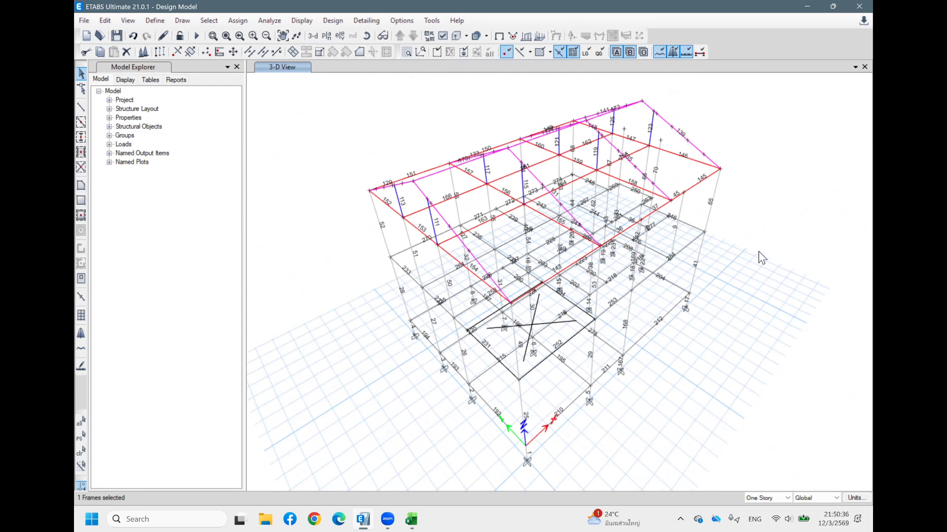
pyautogui.moveTo(767, 245); pyautogui.dragTo(660, 235, button='middle')
pyautogui.moveTo(571, 251); pyautogui.dragTo(545, 247, button='middle')
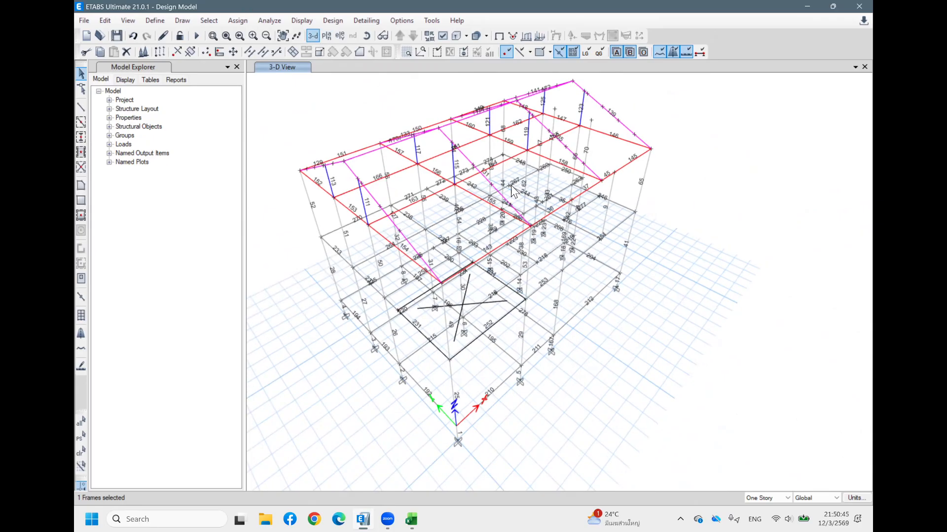
# Switch to the Excel workbook and review the top and bottom reinforcement areas at the stations of beams B1 and B2
pyautogui.click(411, 517)
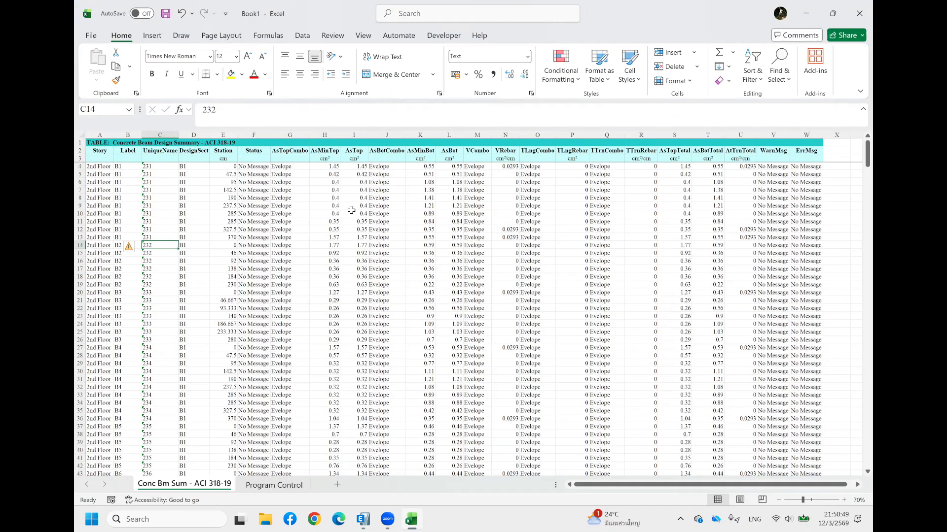
pyautogui.click(326, 182)
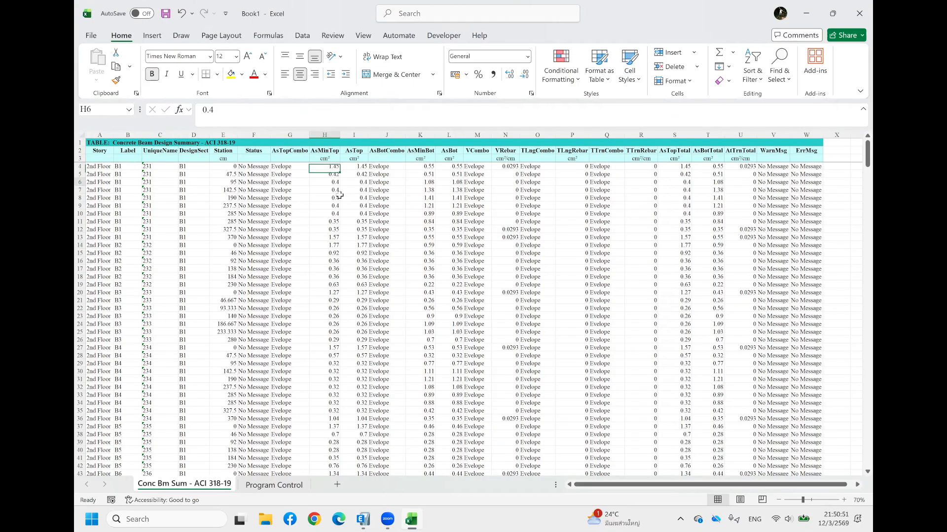
pyautogui.click(363, 244)
pyautogui.click(363, 237)
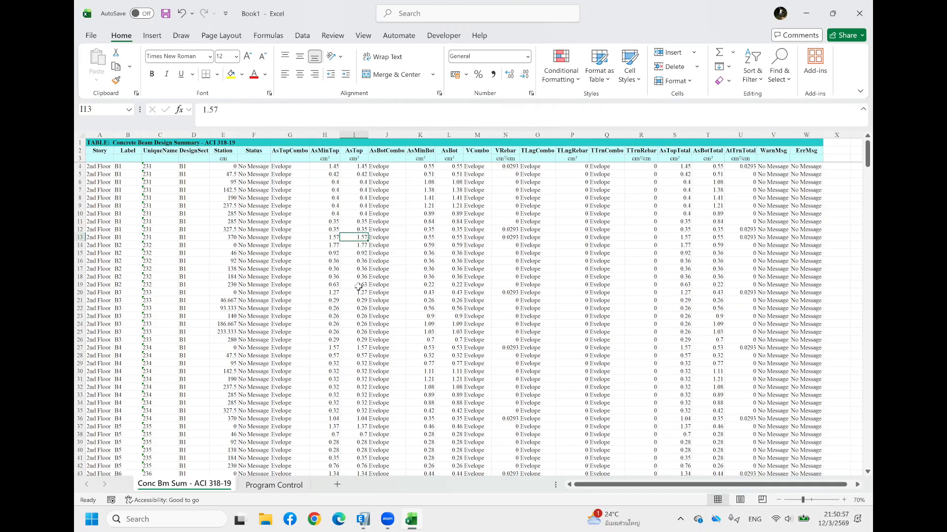
pyautogui.click(361, 245)
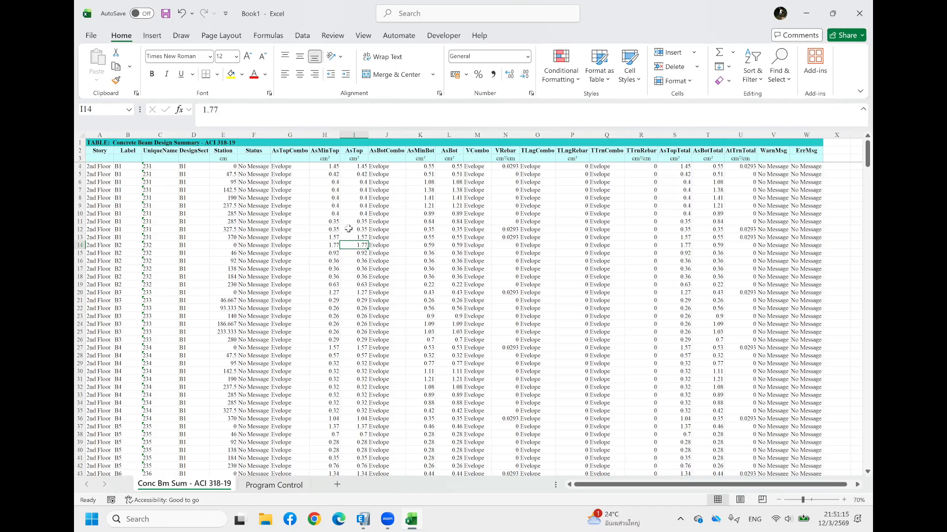
pyautogui.click(355, 260)
pyautogui.click(357, 252)
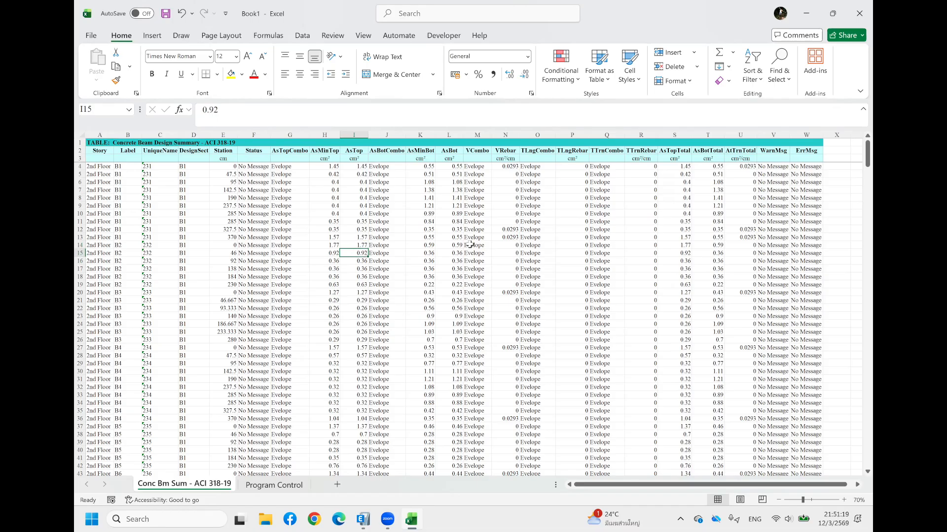
pyautogui.click(414, 244)
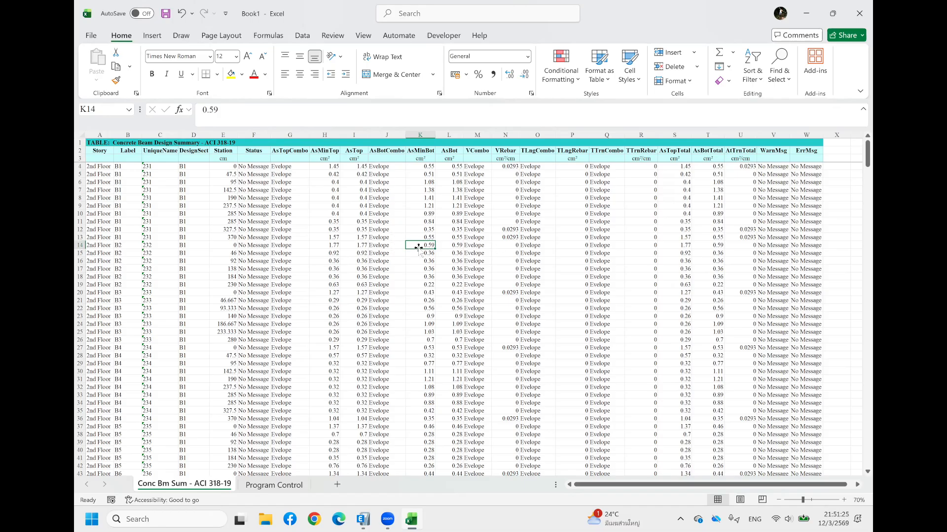
# Switch to ETABS and examine the unique names of the roof, beam and column frames from several sides of the 3-D model
pyautogui.click(362, 520)
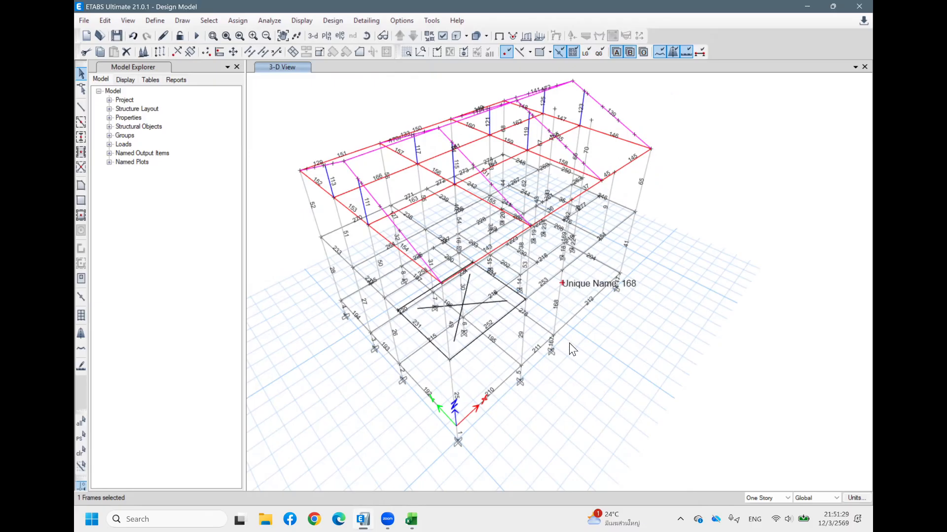
pyautogui.moveTo(625, 348); pyautogui.dragTo(646, 357, button='middle')
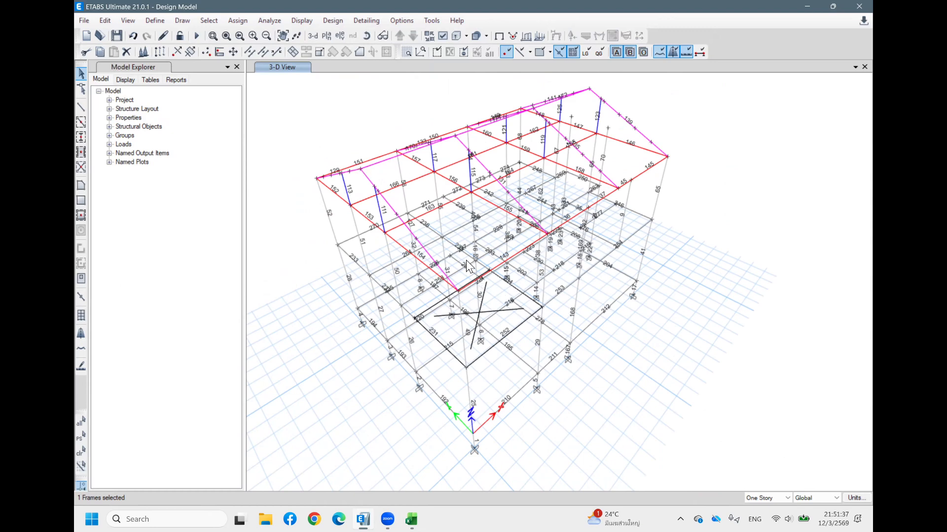
pyautogui.keyDown('shift'); pyautogui.moveTo(622, 306); pyautogui.dragTo(558, 286, button='middle'); pyautogui.keyUp('shift')
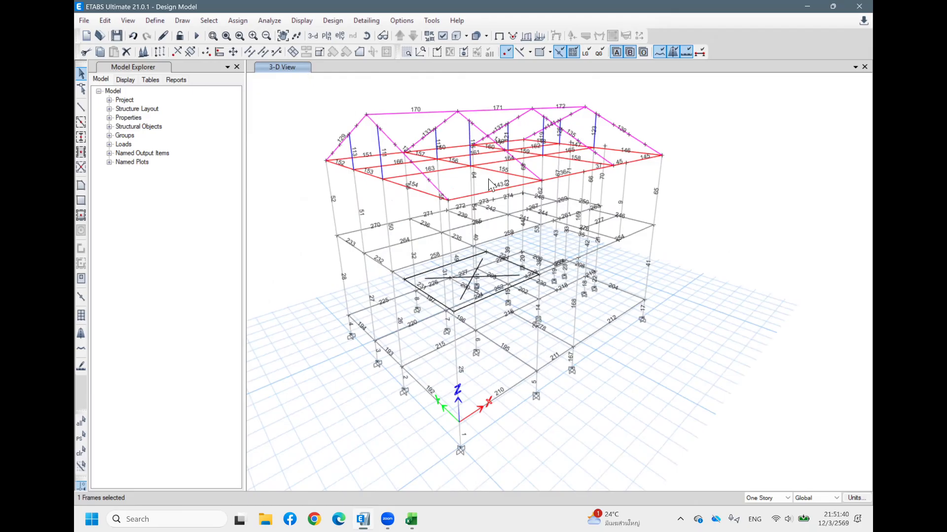
pyautogui.keyDown('shift'); pyautogui.moveTo(708, 261); pyautogui.dragTo(530, 197, button='middle'); pyautogui.keyUp('shift')
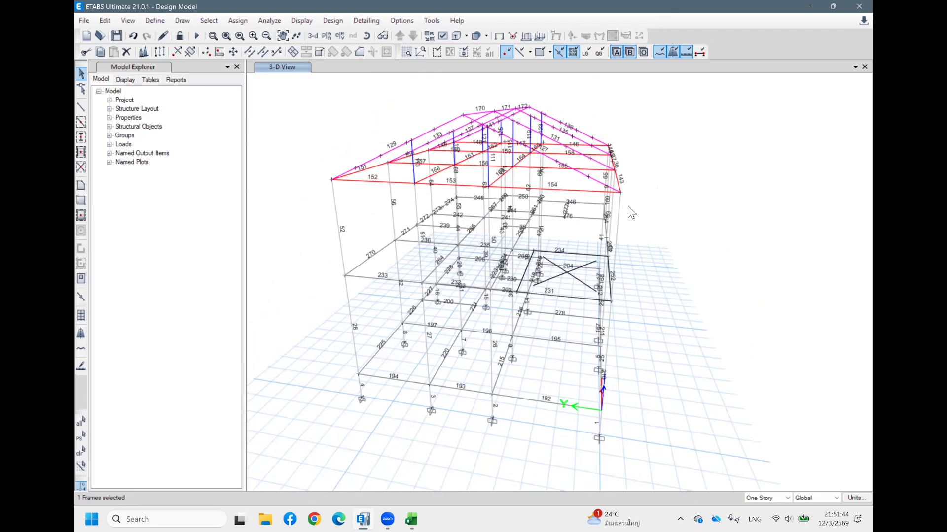
pyautogui.keyDown('shift'); pyautogui.moveTo(625, 211); pyautogui.dragTo(522, 221, button='middle'); pyautogui.keyUp('shift')
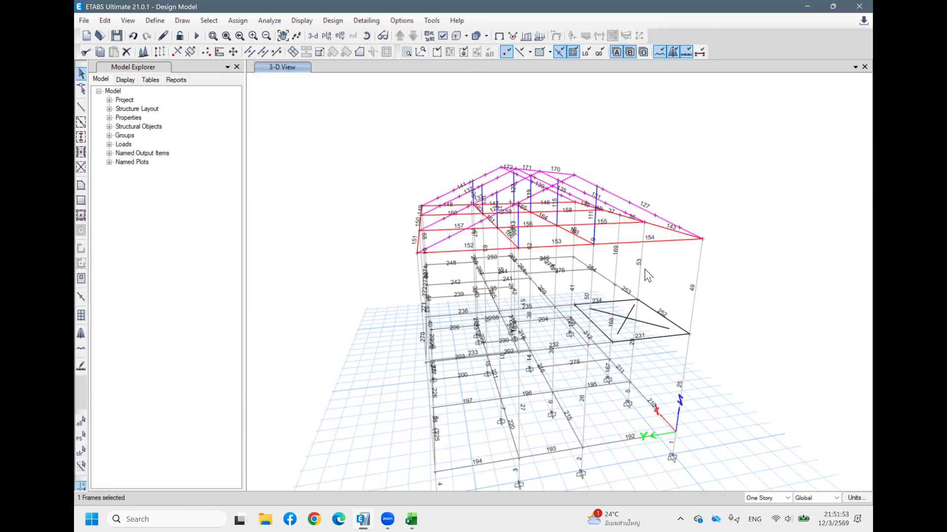
pyautogui.keyDown('shift'); pyautogui.moveTo(538, 198); pyautogui.dragTo(639, 261, button='middle'); pyautogui.keyUp('shift')
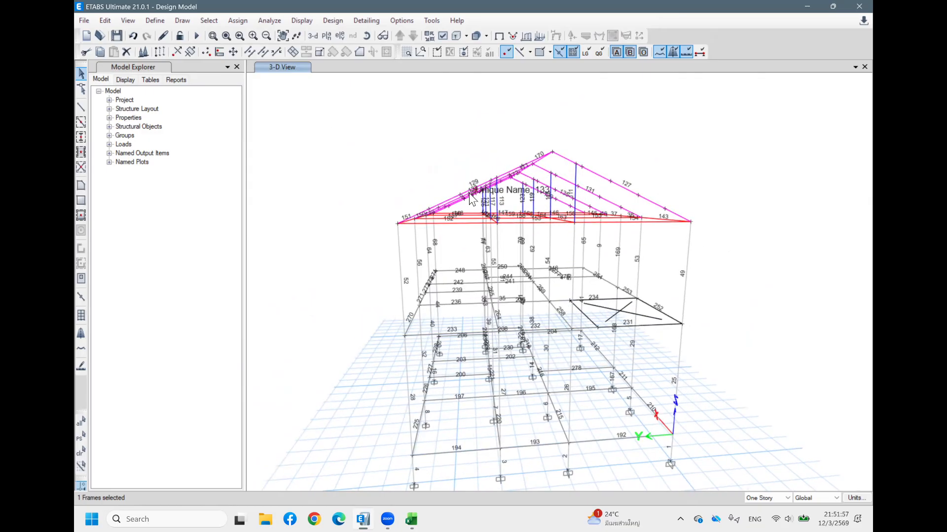
pyautogui.keyDown('shift'); pyautogui.moveTo(776, 237); pyautogui.dragTo(750, 217, button='middle'); pyautogui.keyUp('shift')
pyautogui.keyDown('shift'); pyautogui.moveTo(723, 255); pyautogui.dragTo(511, 285, button='middle'); pyautogui.keyUp('shift')
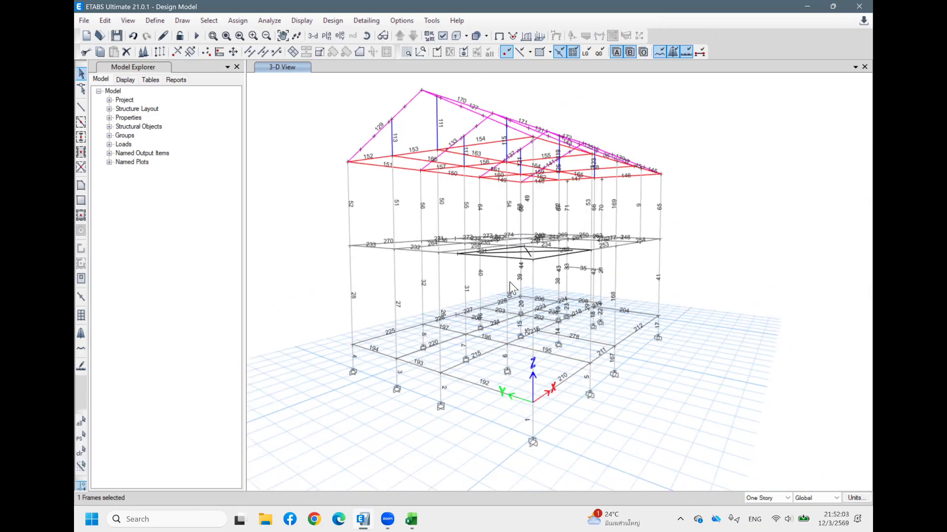
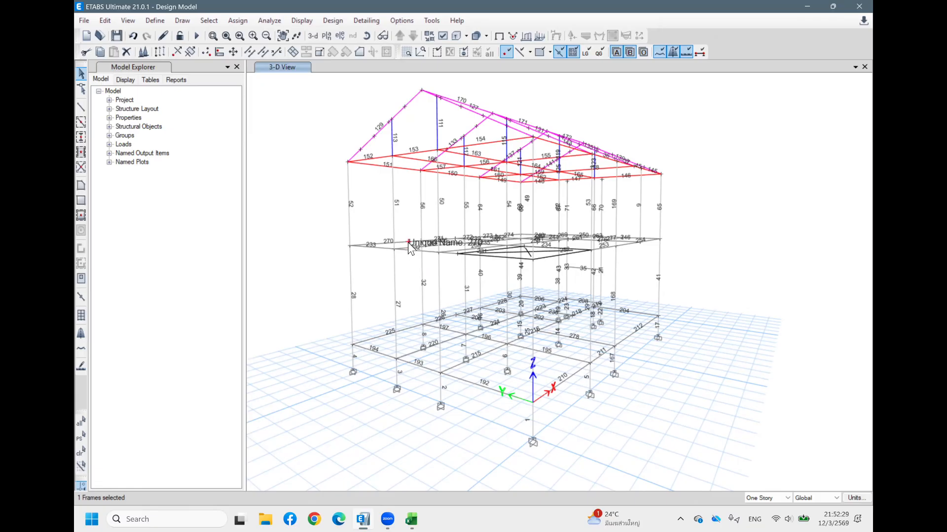
pyautogui.moveTo(746, 247); pyautogui.dragTo(744, 223, button='middle')
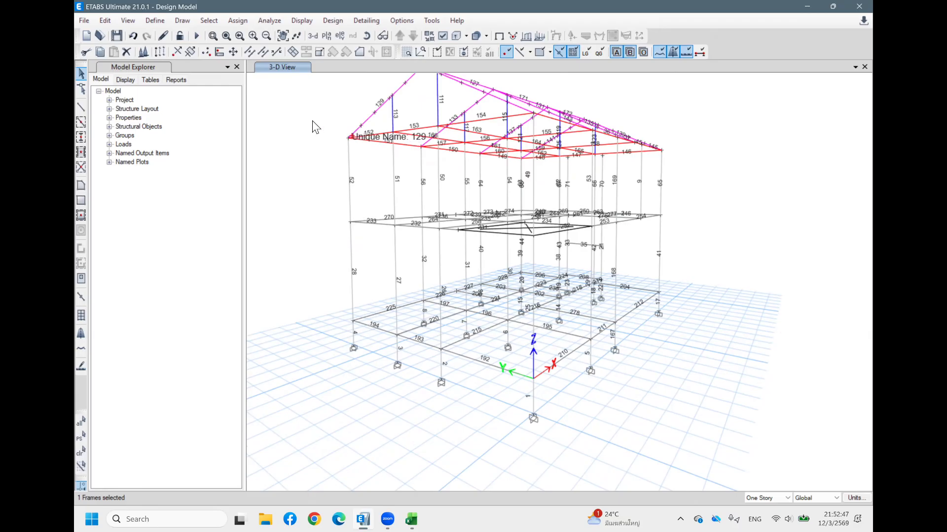
# Convert the C1 column frame section to a Section Designer section and dismiss its property data
pyautogui.click(157, 21)
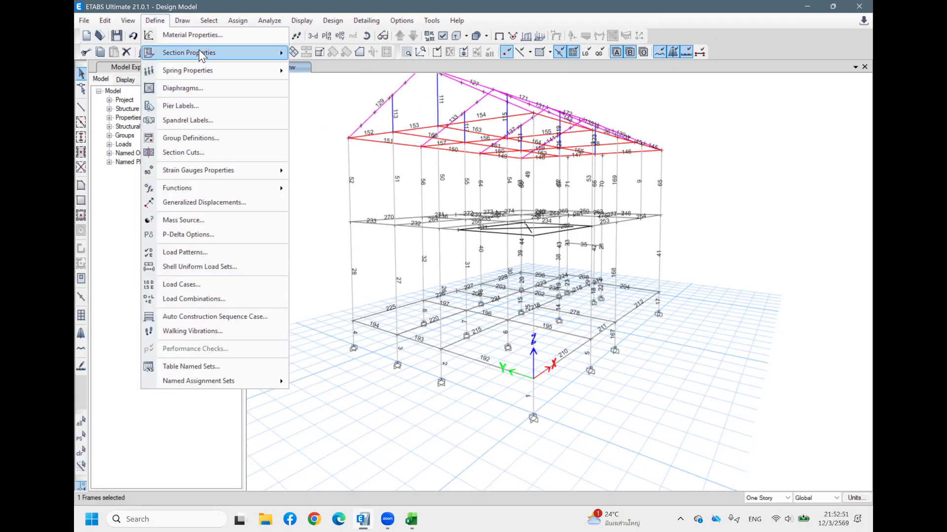
pyautogui.moveTo(199, 51)
pyautogui.click(329, 53)
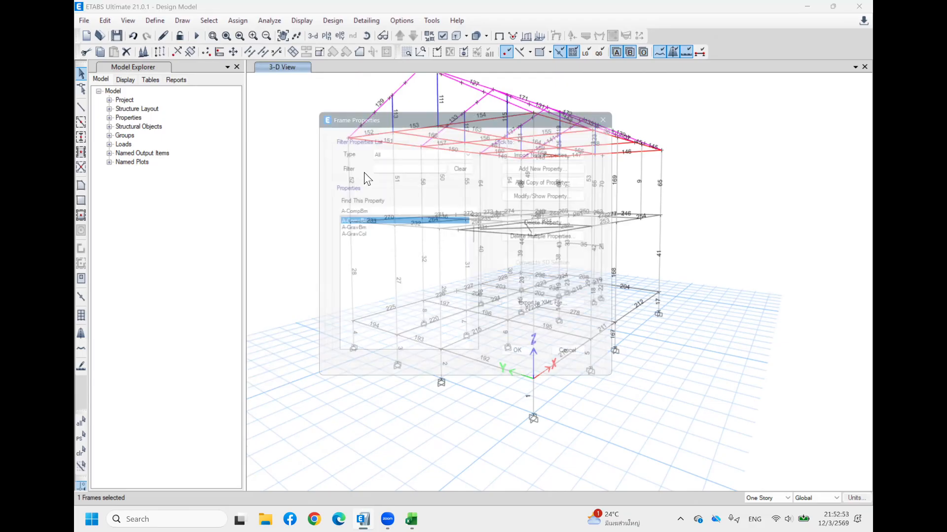
pyautogui.moveTo(460, 109); pyautogui.dragTo(377, 45)
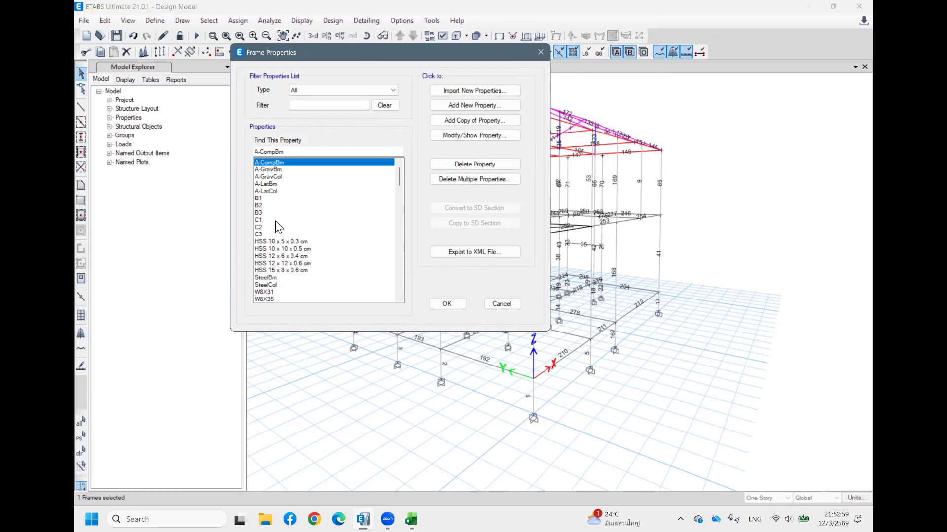
pyautogui.click(275, 220)
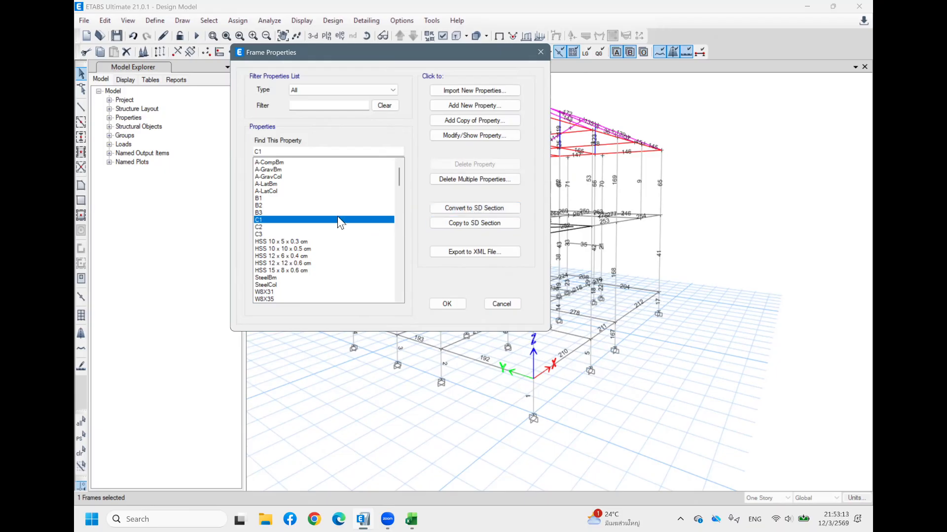
pyautogui.click(466, 210)
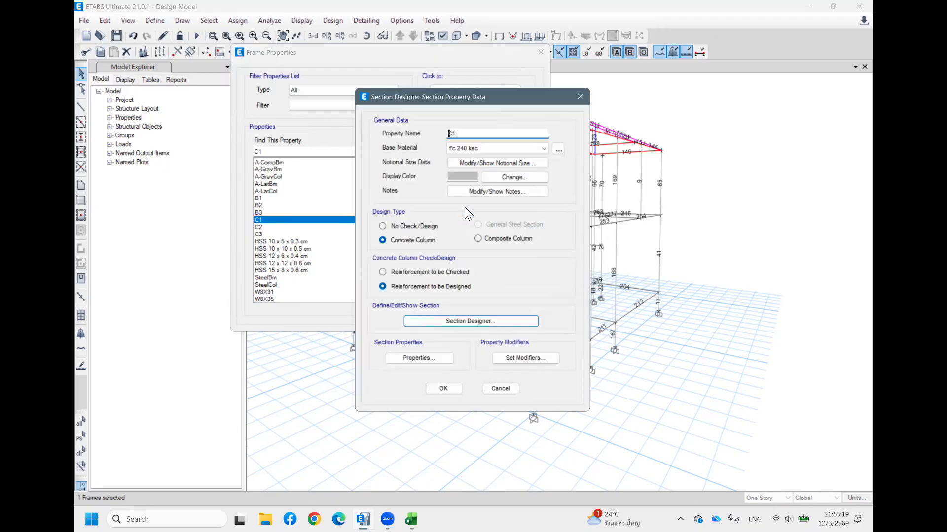
pyautogui.click(582, 96)
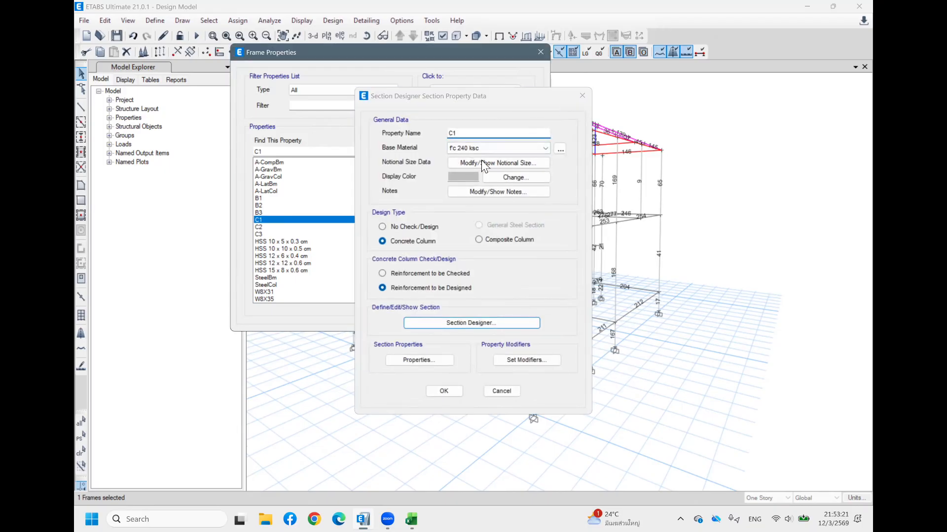
# Review the Section Designer property data of column section C1 and close it
pyautogui.click(288, 227)
pyautogui.click(310, 220)
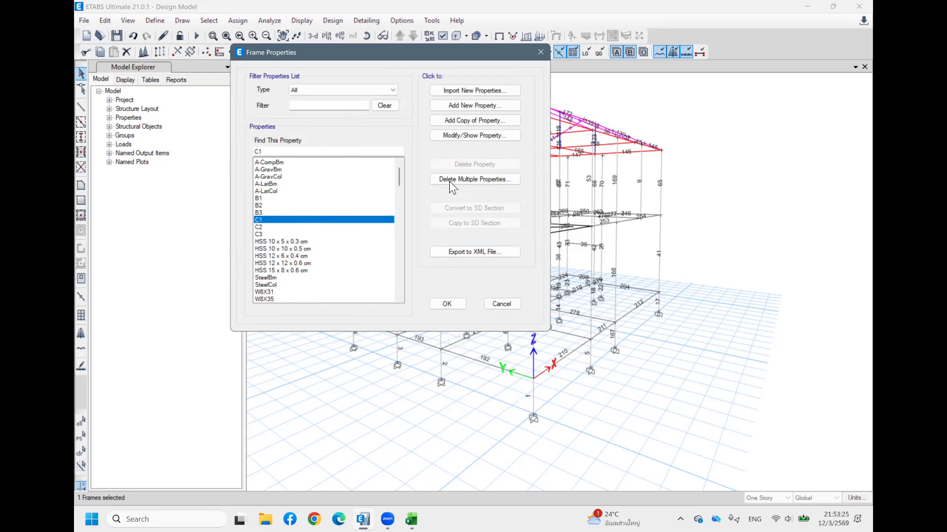
pyautogui.click(466, 133)
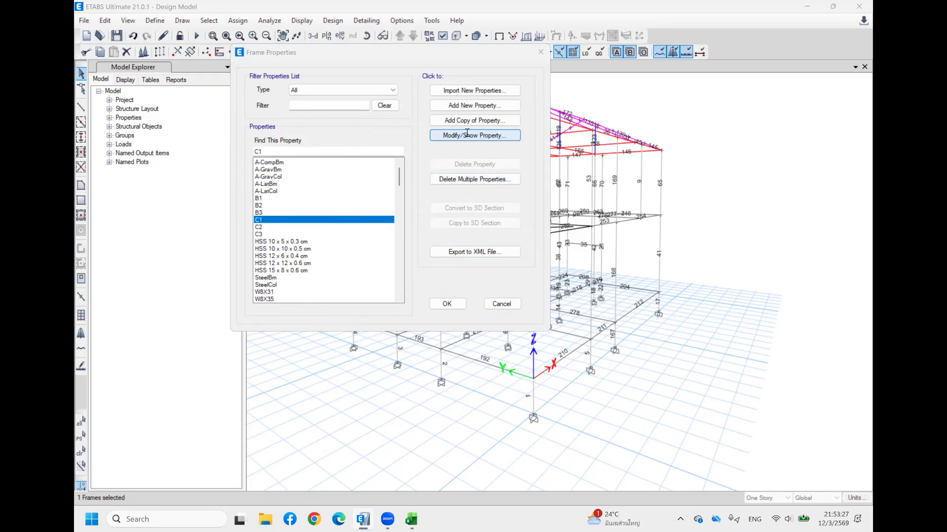
pyautogui.click(582, 96)
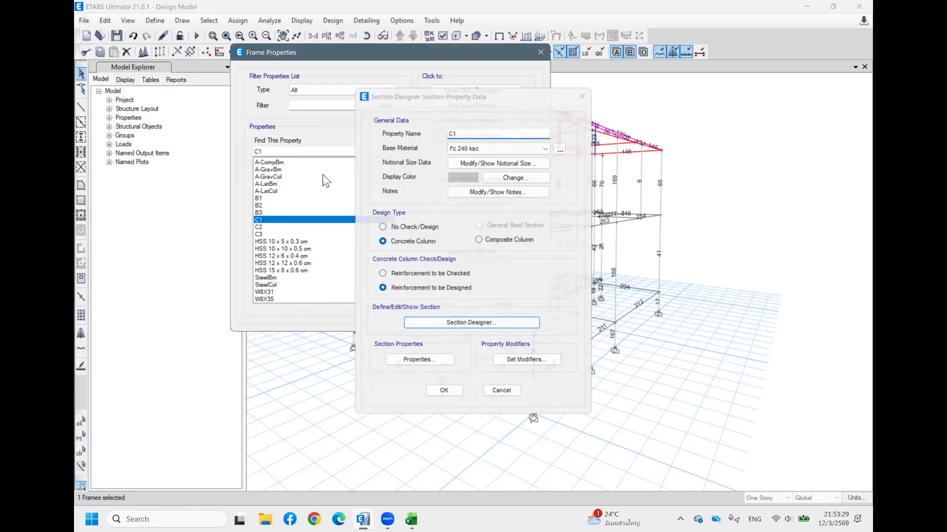
# Copy column section C2 to a Section Designer section named C22 with its reinforcement set to be checked
pyautogui.click(266, 226)
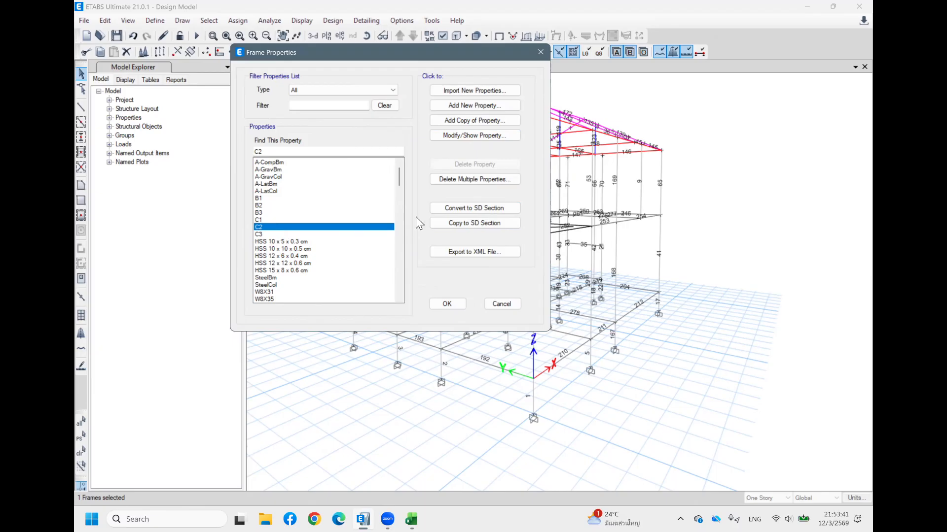
pyautogui.click(478, 223)
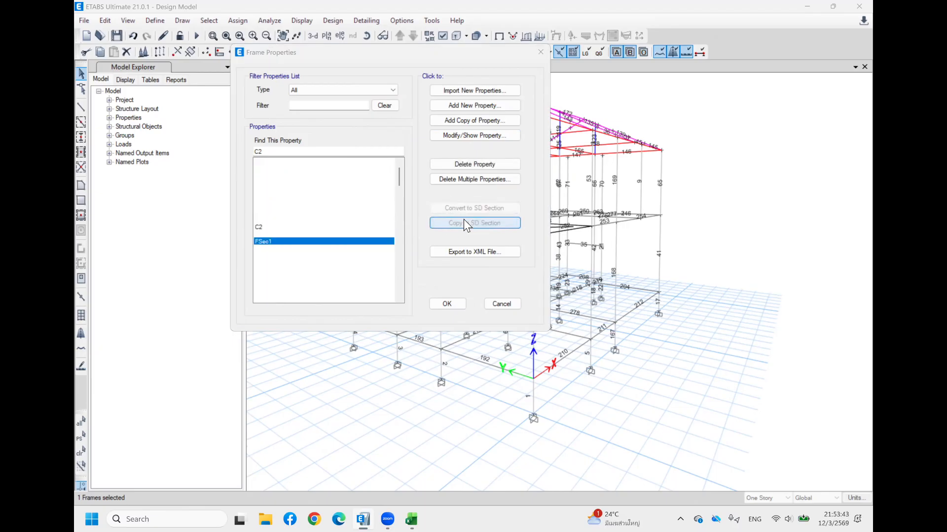
pyautogui.moveTo(487, 136); pyautogui.dragTo(391, 137)
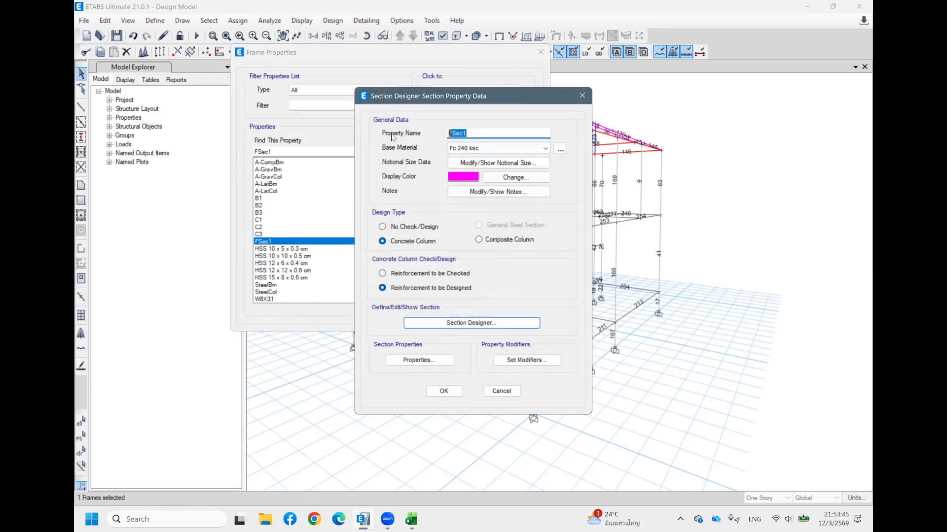
pyautogui.write('C22')
pyautogui.click(385, 274)
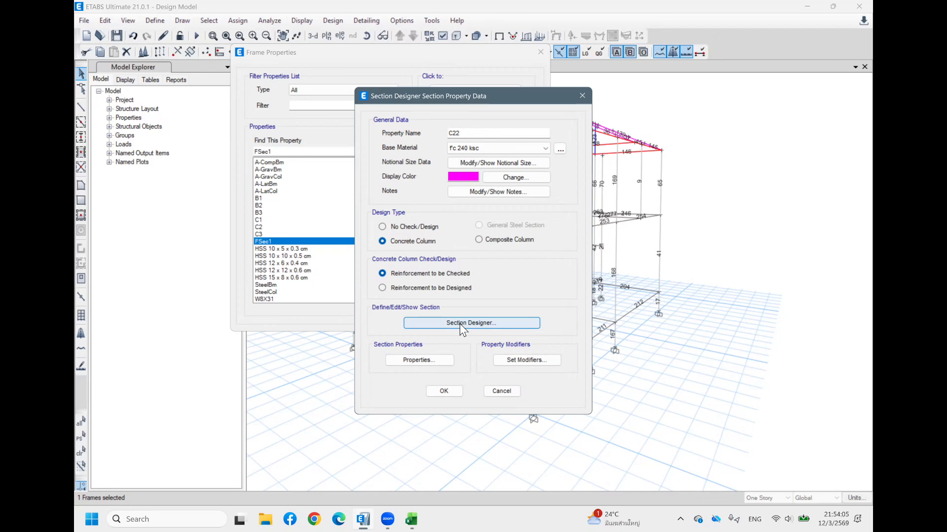
# Open C22's cross-section in Section Designer and bring up the properties of its reinforcement cage
pyautogui.click(474, 323)
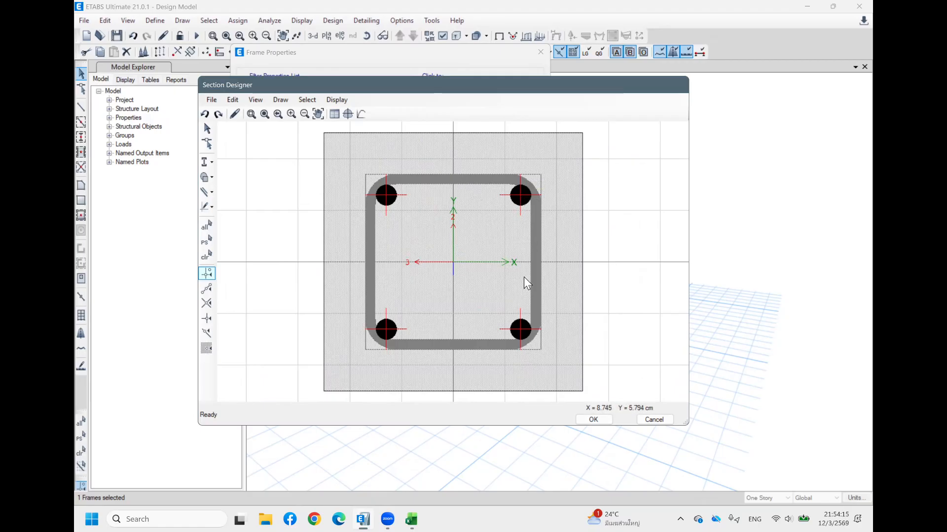
pyautogui.doubleClick(474, 181)
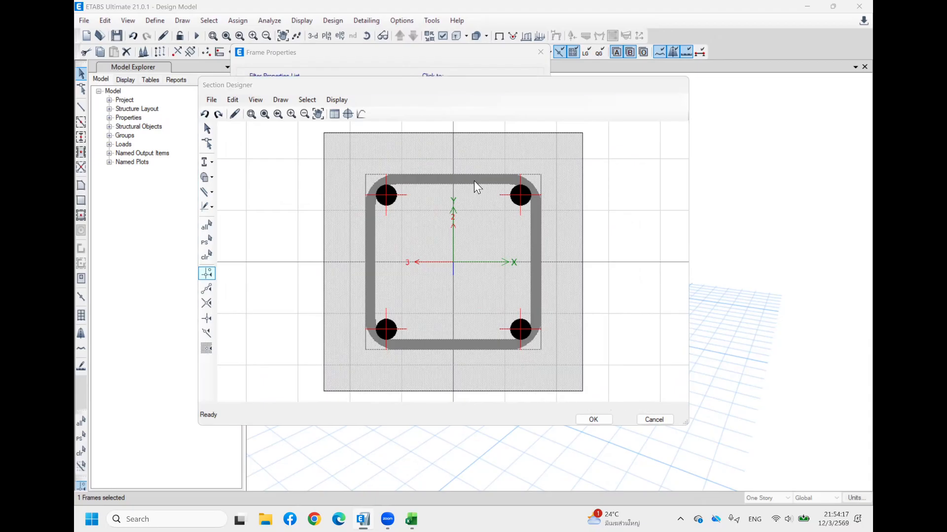
# Set the rectangular reinforcement's height and width both to 19 cm in the column section
pyautogui.click(561, 99)
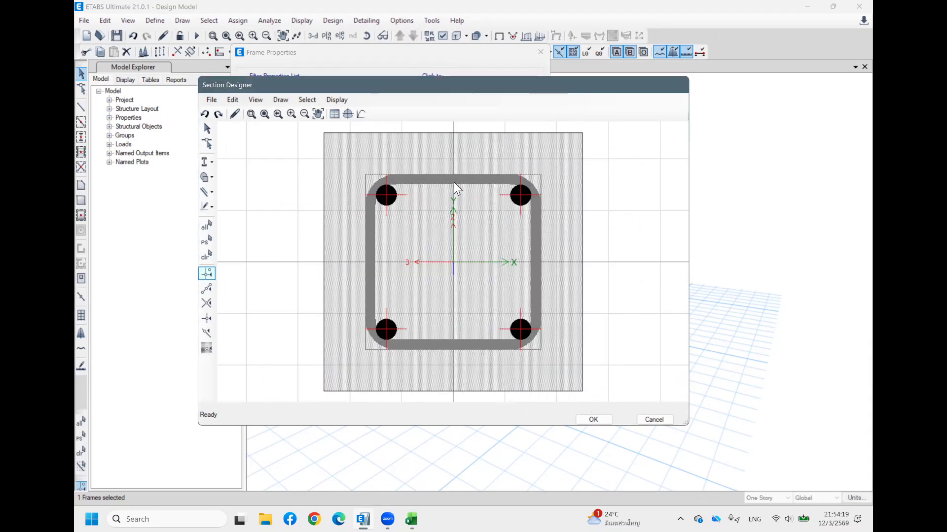
pyautogui.doubleClick(462, 179)
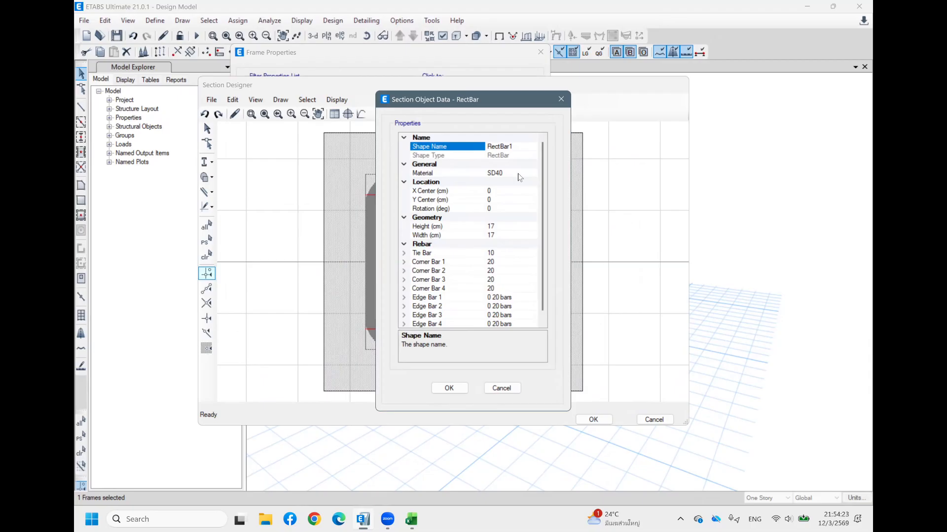
pyautogui.click(499, 228)
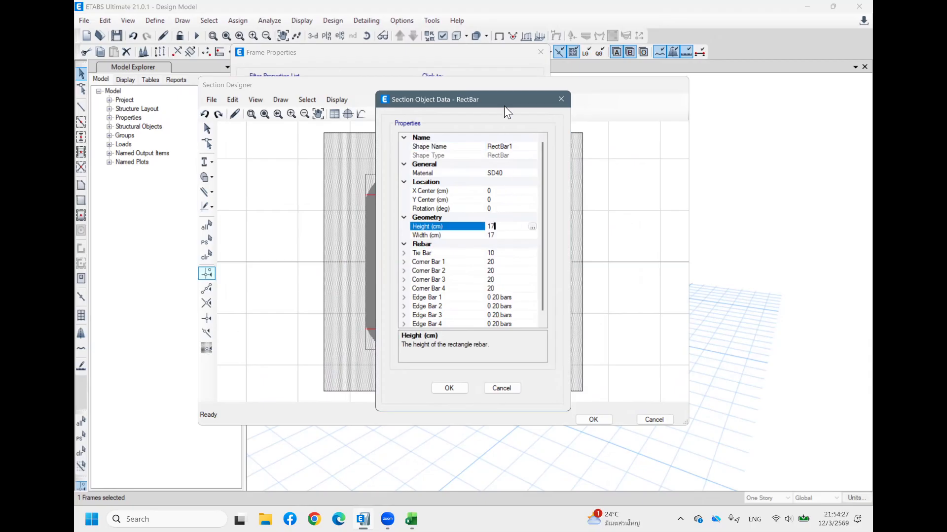
pyautogui.moveTo(513, 100); pyautogui.dragTo(699, 96)
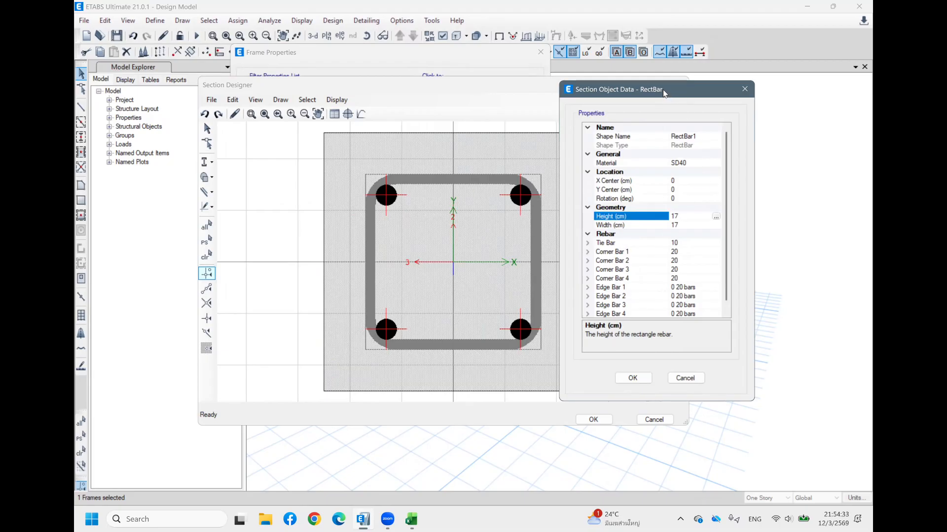
pyautogui.moveTo(663, 90); pyautogui.dragTo(690, 97)
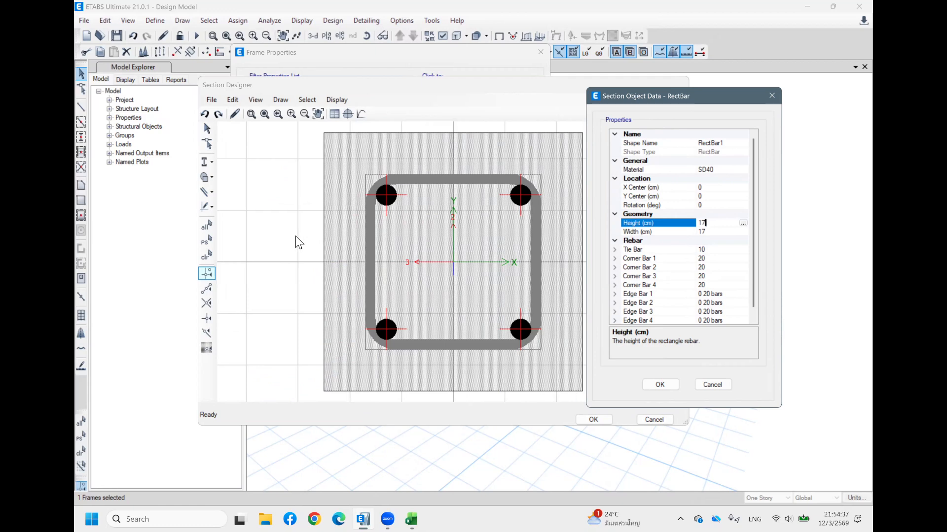
pyautogui.click(711, 225)
pyautogui.write('9')
pyautogui.click(714, 230)
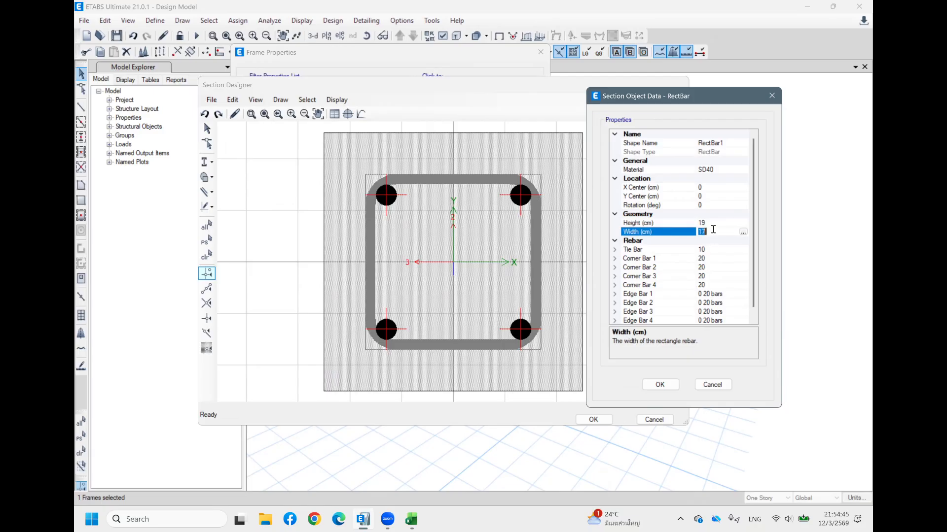
pyautogui.write('19')
pyautogui.click(716, 196)
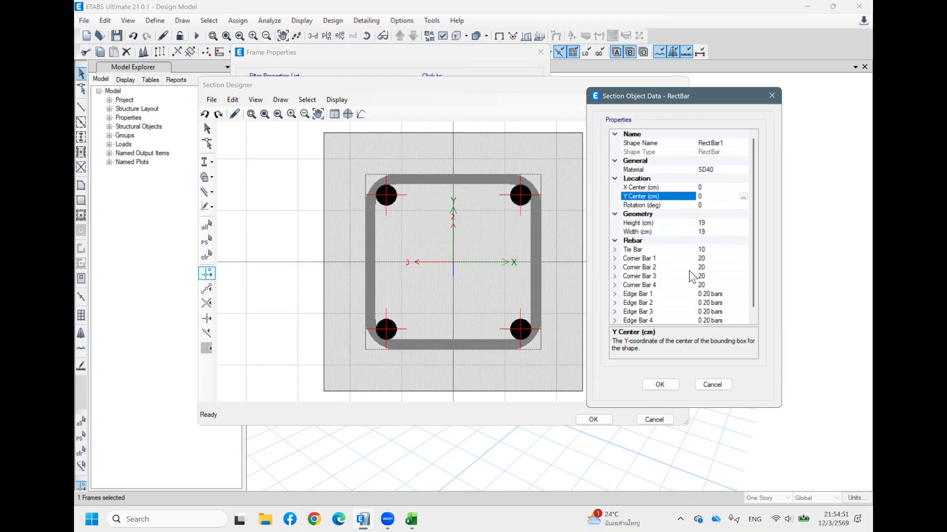
pyautogui.click(715, 257)
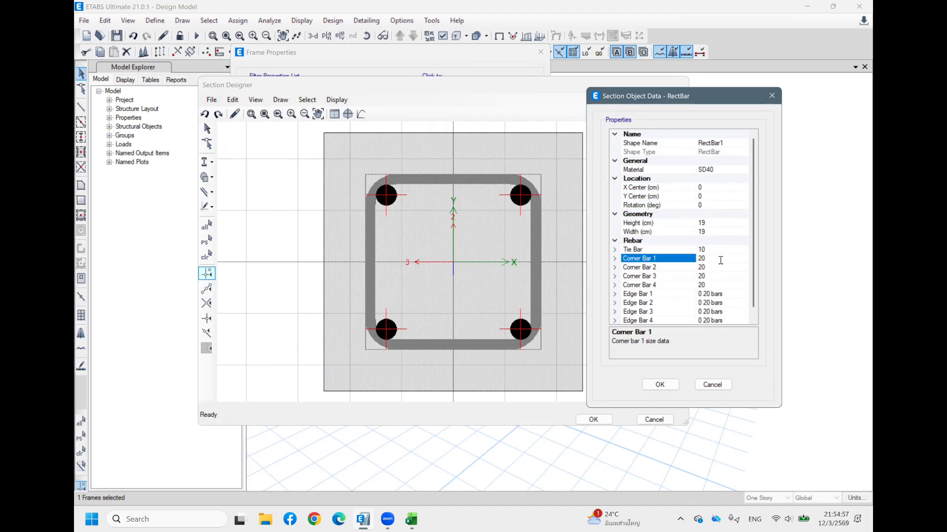
pyautogui.click(659, 385)
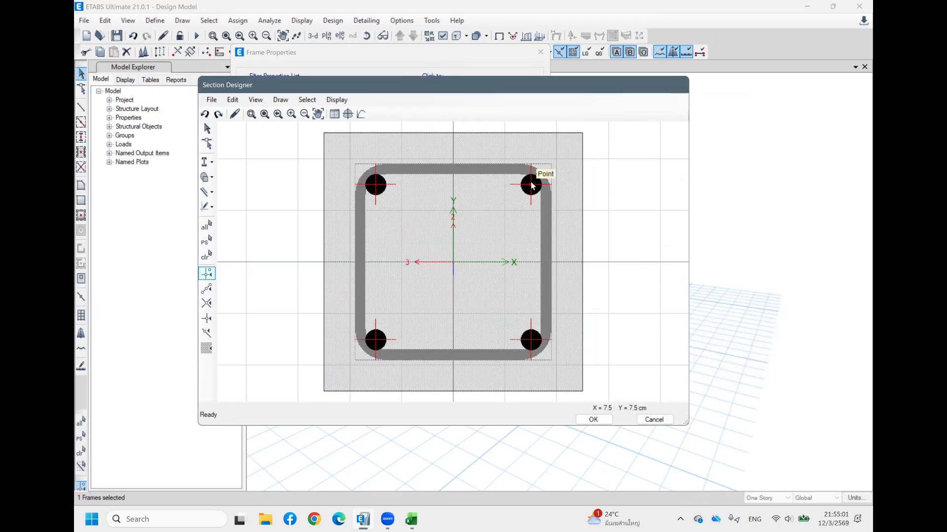
# Change the corner rebar size to 16 and apply it to all corners of the reinforcement
pyautogui.rightClick(532, 188)
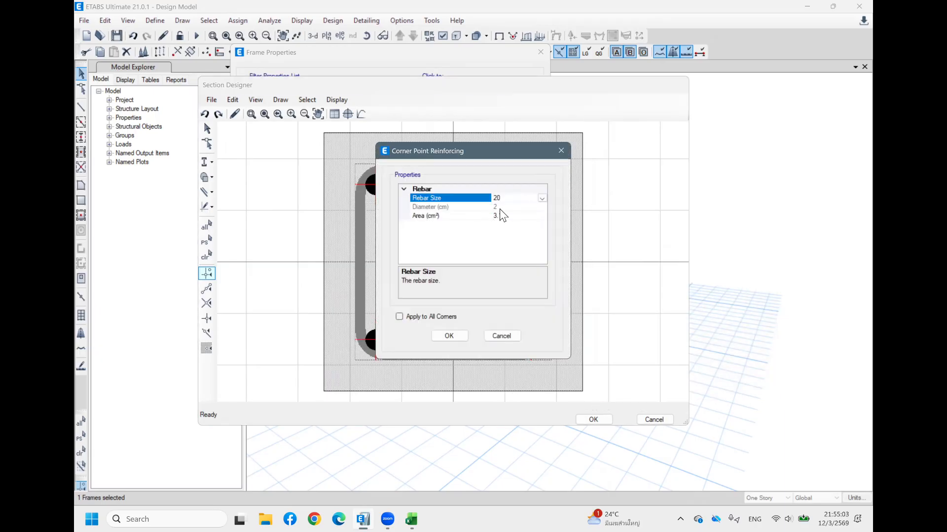
pyautogui.click(542, 198)
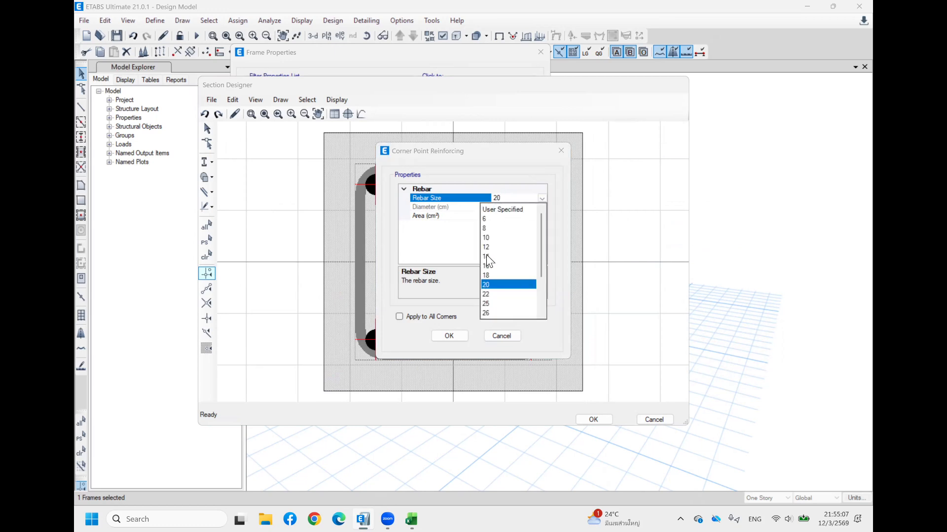
pyautogui.click(487, 266)
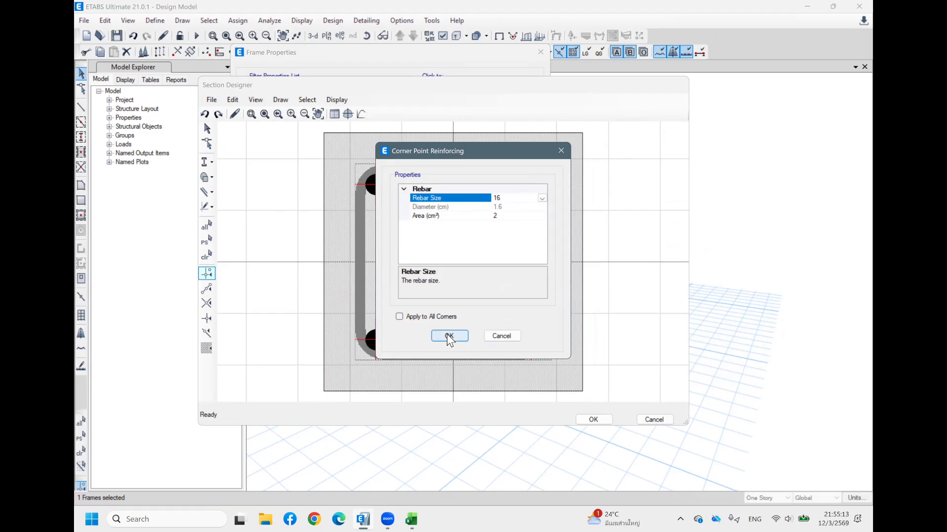
pyautogui.click(399, 316)
pyautogui.moveTo(461, 153); pyautogui.dragTo(639, 151)
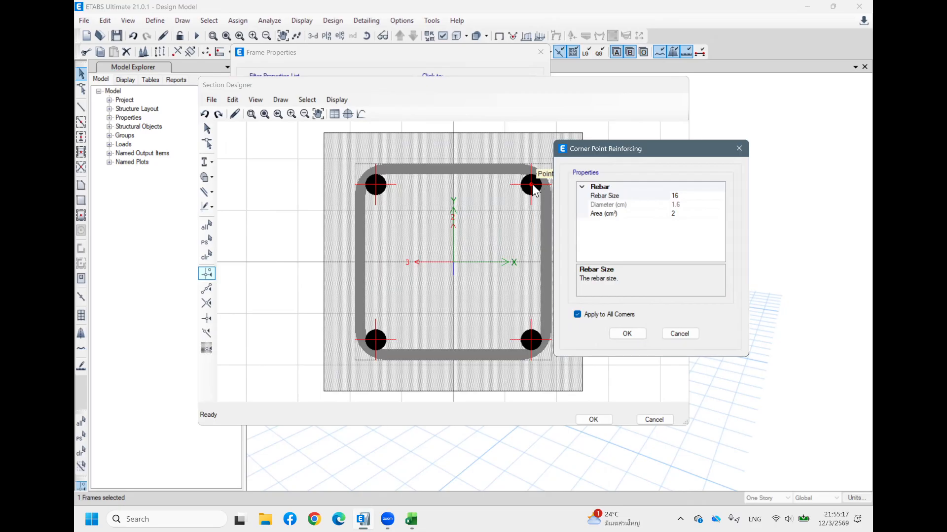
pyautogui.click(628, 334)
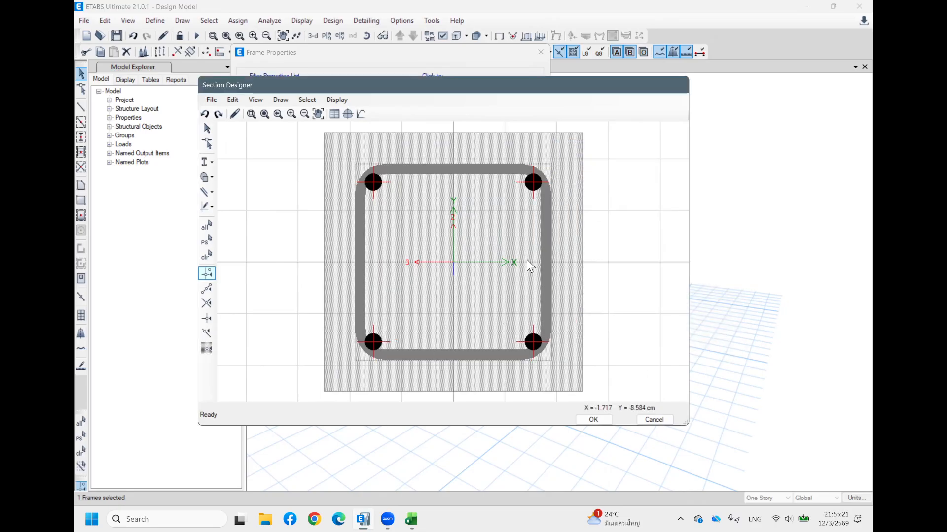
# Check the tie bar size in the rectangular reinforcement's properties
pyautogui.rightClick(546, 243)
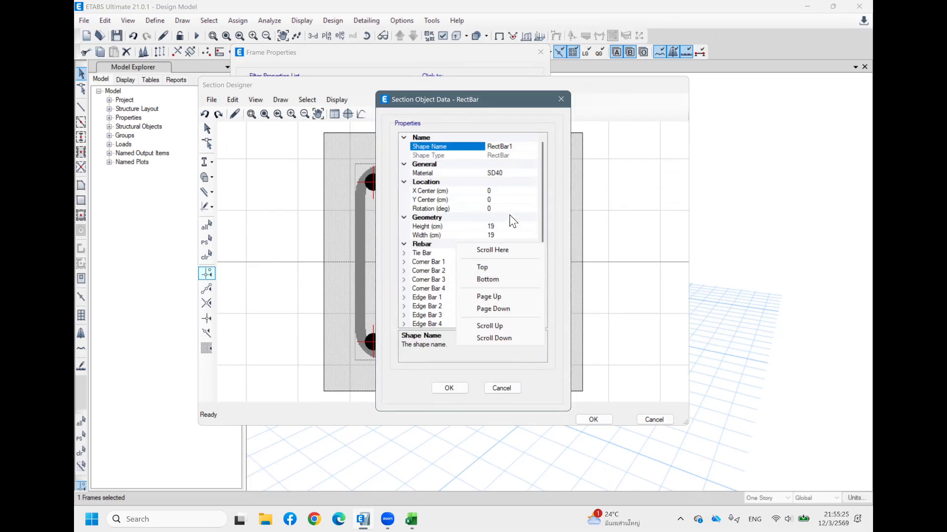
pyautogui.click(510, 211)
pyautogui.click(509, 254)
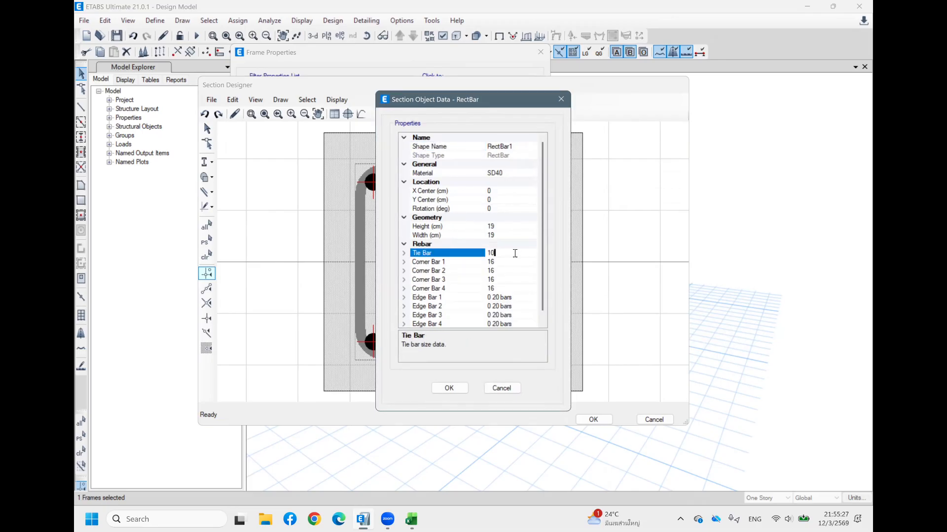
pyautogui.click(530, 254)
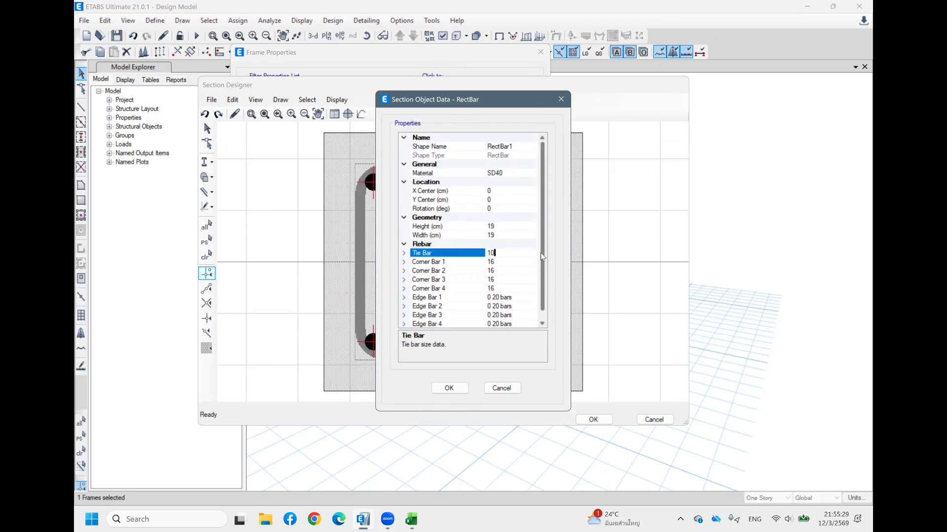
pyautogui.moveTo(513, 250); pyautogui.dragTo(471, 253)
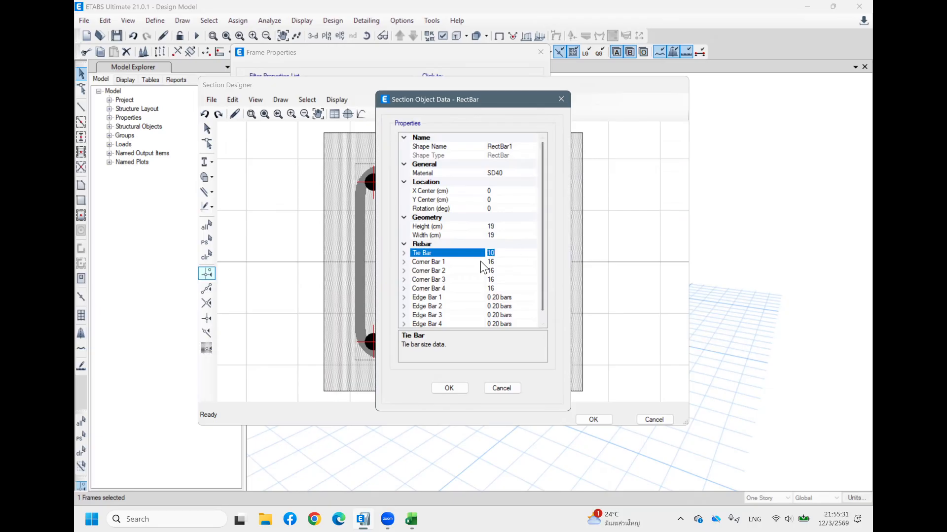
pyautogui.click(450, 388)
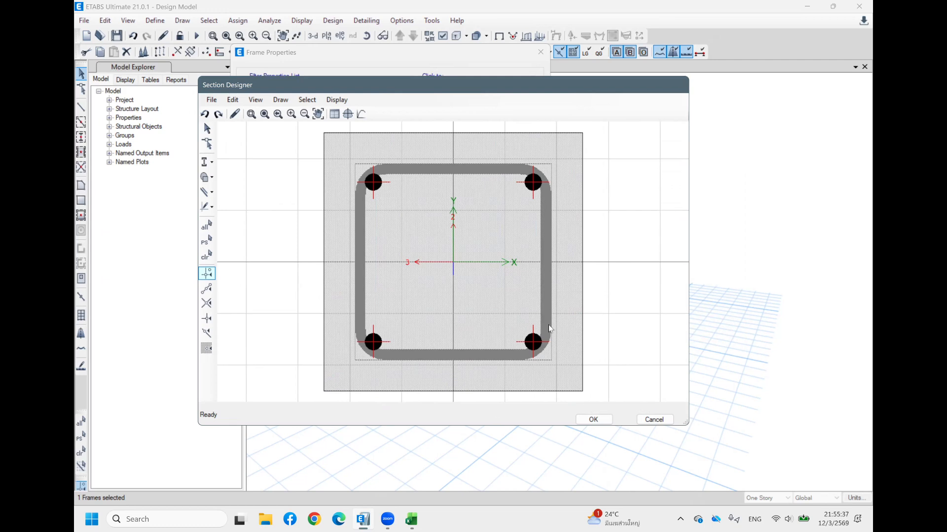
# Accept the section drawing and save the C22 column section property
pyautogui.moveTo(513, 89); pyautogui.dragTo(519, 40)
pyautogui.click(598, 370)
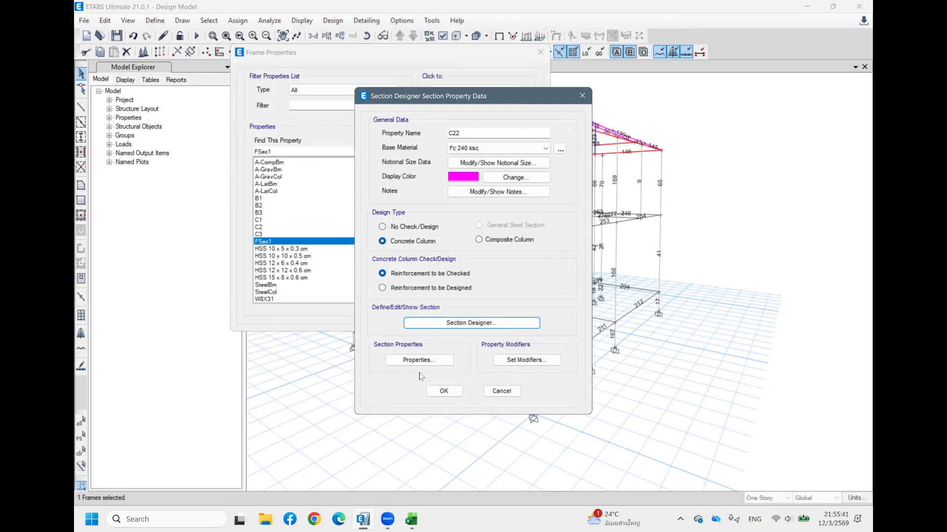
pyautogui.click(433, 390)
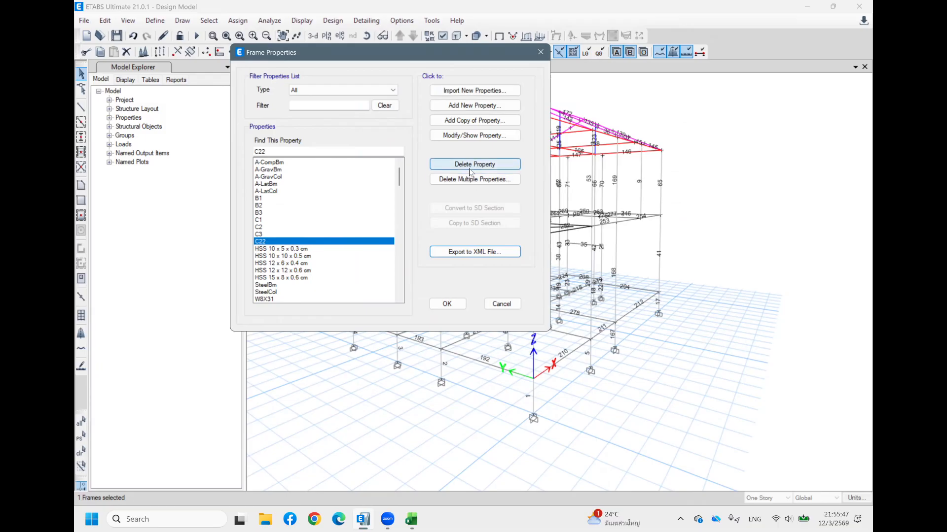
# Add a copy of the C22 section named C33 and open its drawing in Section Designer
pyautogui.click(477, 121)
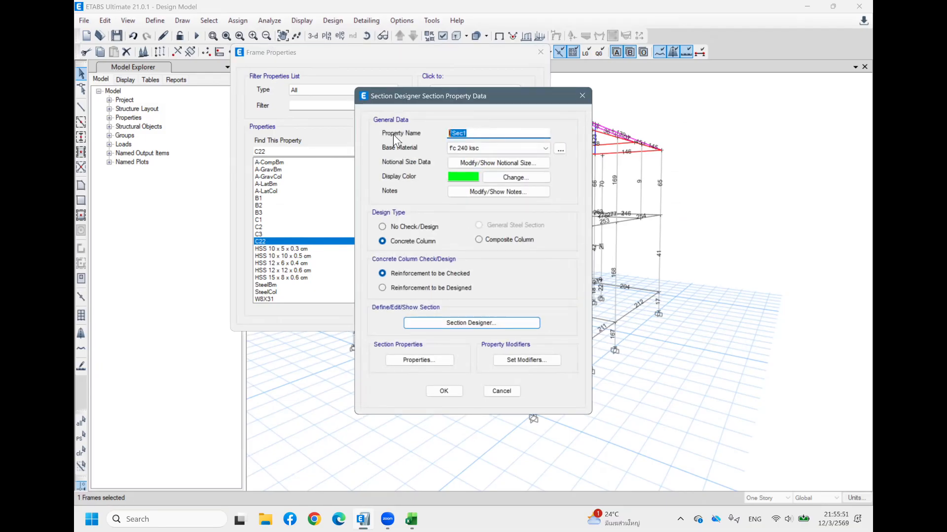
pyautogui.write('C33')
pyautogui.click(492, 321)
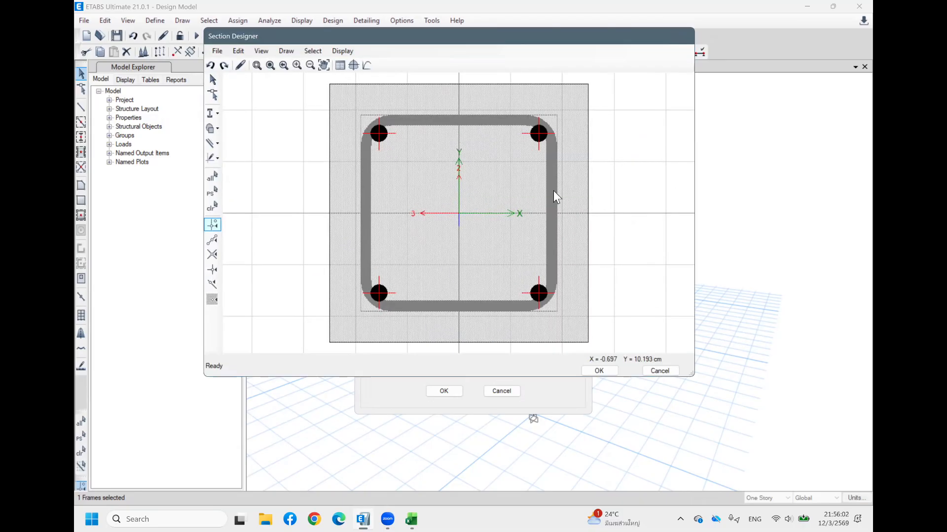
pyautogui.rightClick(474, 121)
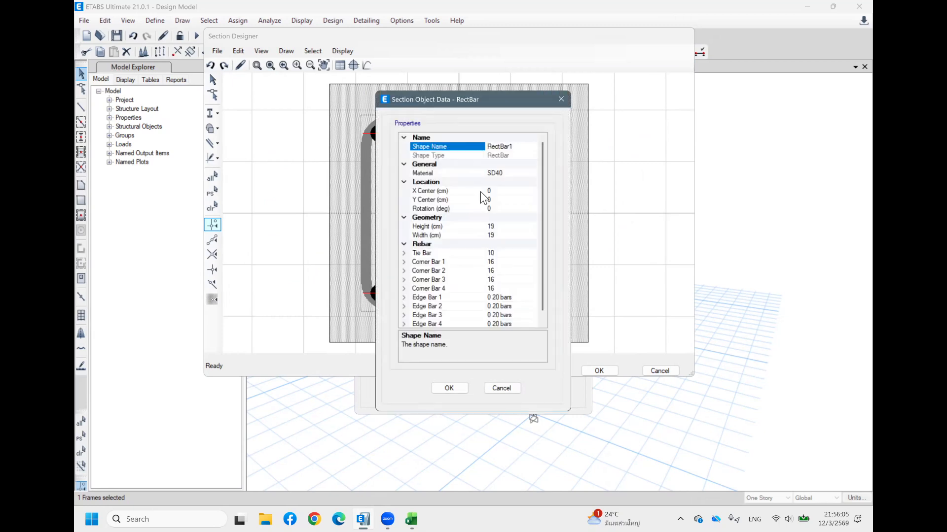
pyautogui.click(565, 99)
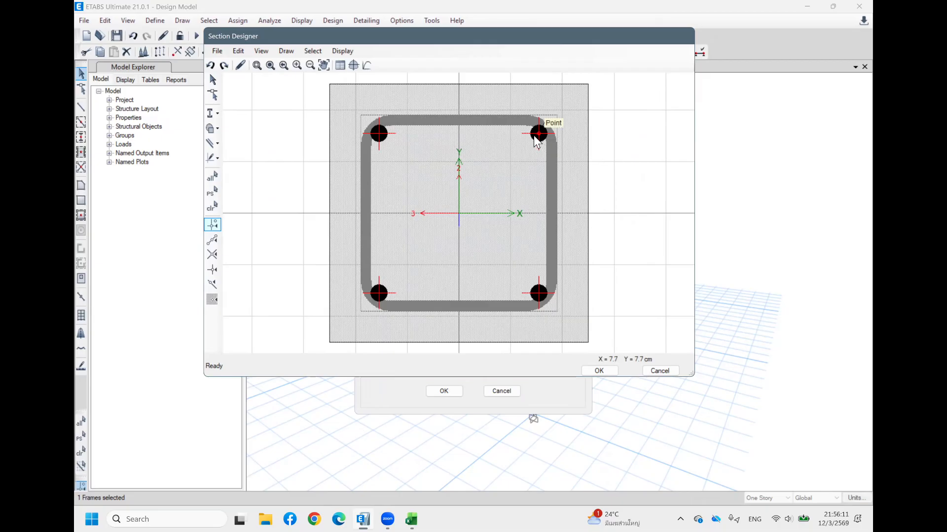
pyautogui.rightClick(460, 128)
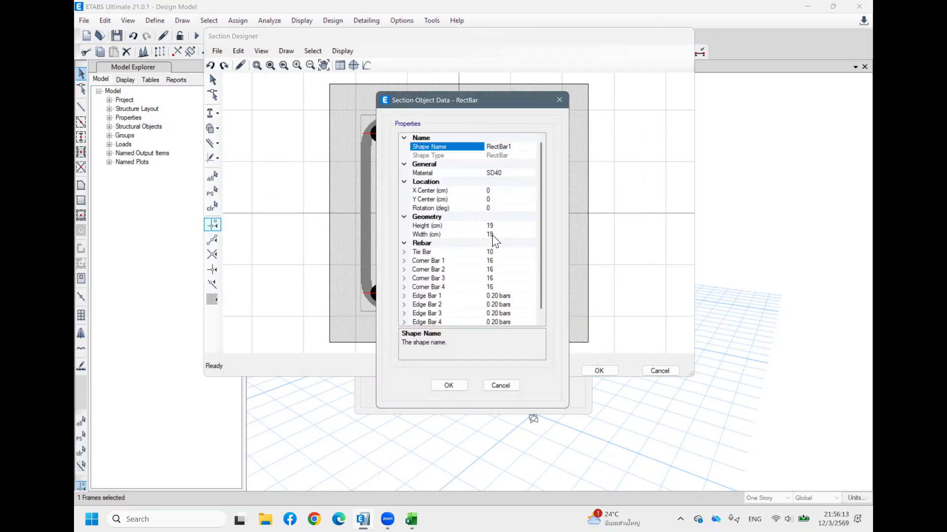
pyautogui.click(559, 100)
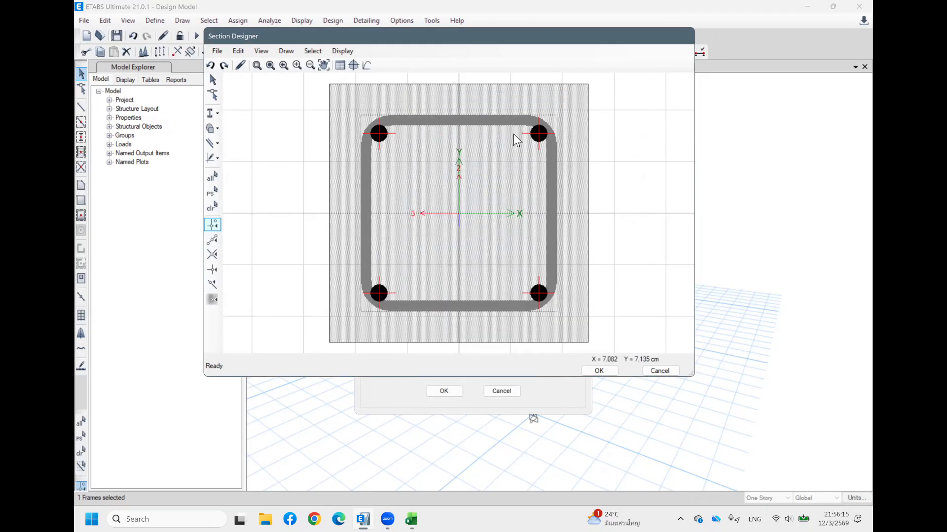
# Set the number of bars for Edge Bar 1 of the rectangular reinforcement to 1
pyautogui.rightClick(490, 122)
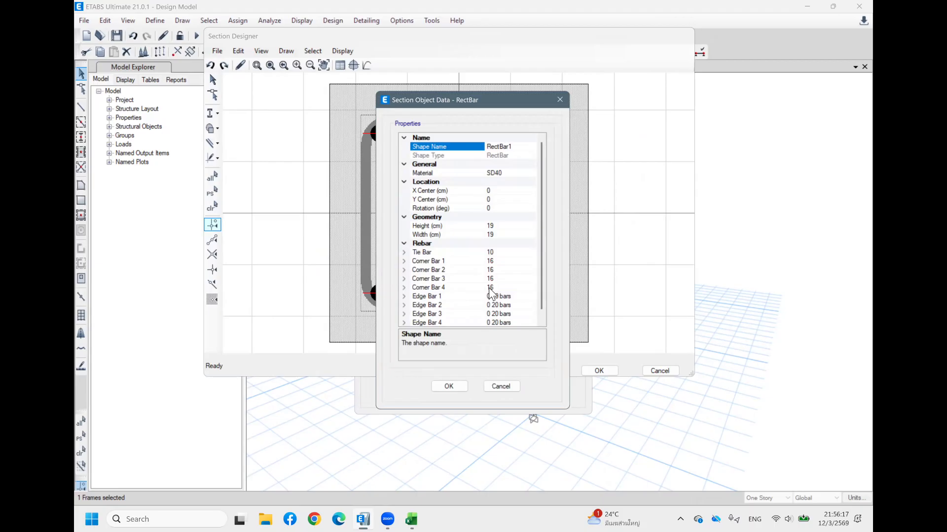
pyautogui.scroll(-1, 491, 293)
pyautogui.click(505, 290)
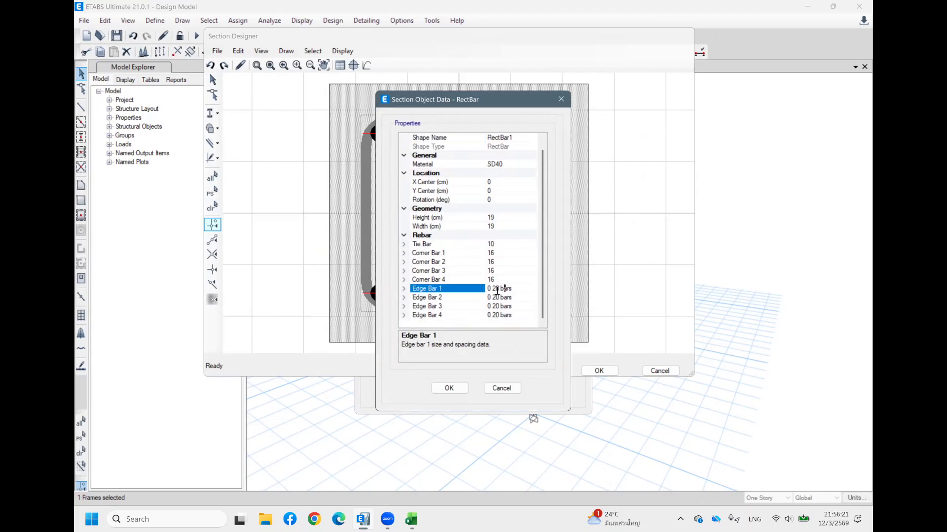
pyautogui.click(492, 291)
pyautogui.click(405, 289)
pyautogui.click(497, 280)
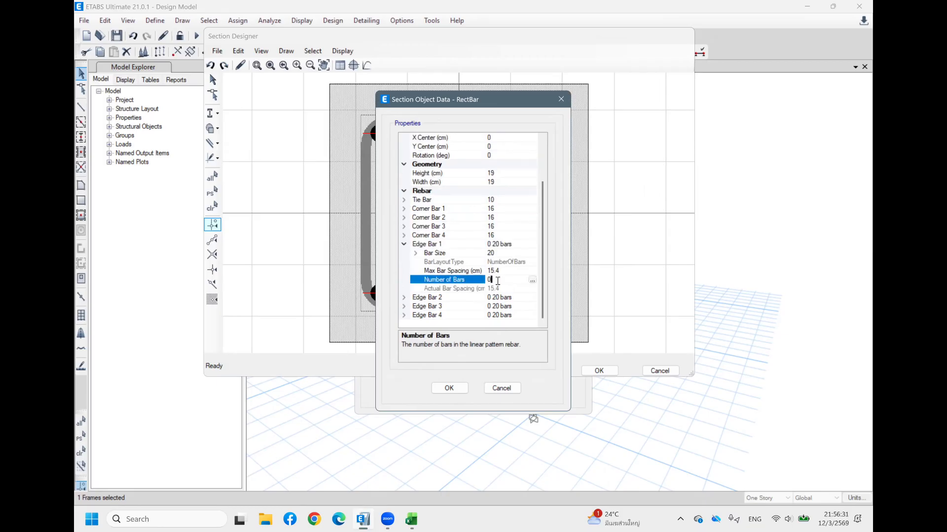
pyautogui.press('BackSpace')
pyautogui.write('1')
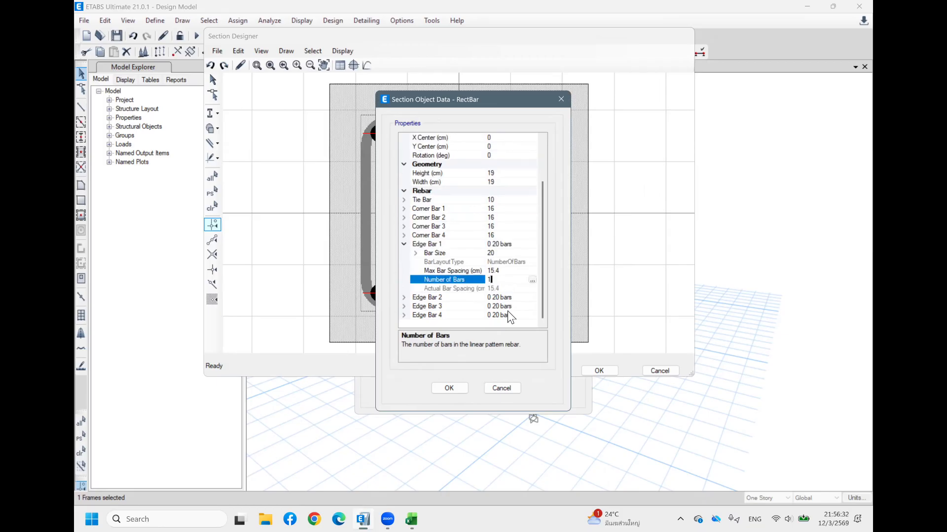
pyautogui.click(449, 388)
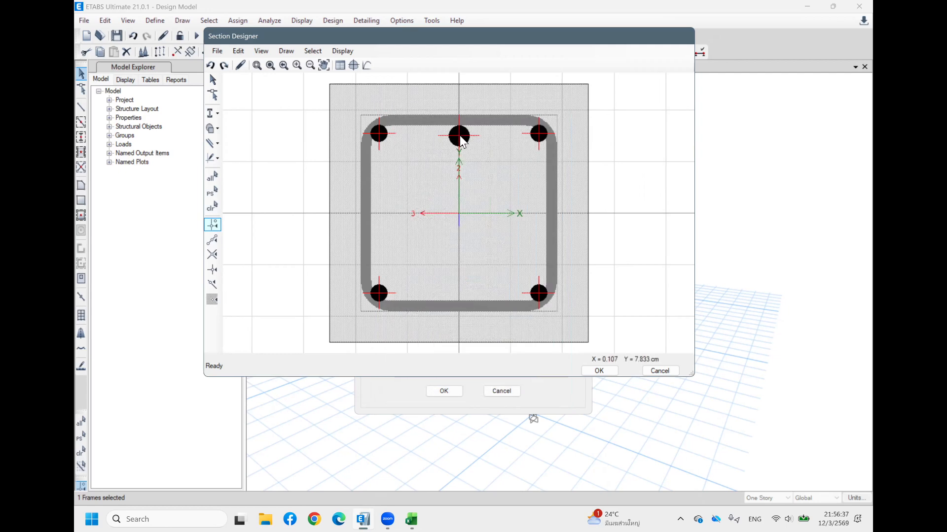
# Set the edge reinforcement to bar size 16 with 1 bar on all edges and save the C33 section property
pyautogui.rightClick(459, 135)
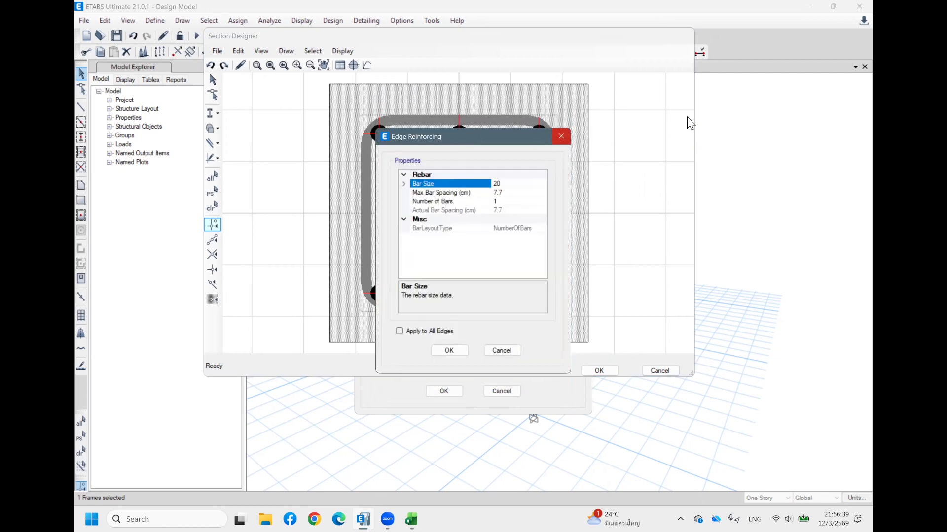
pyautogui.moveTo(521, 138); pyautogui.dragTo(759, 129)
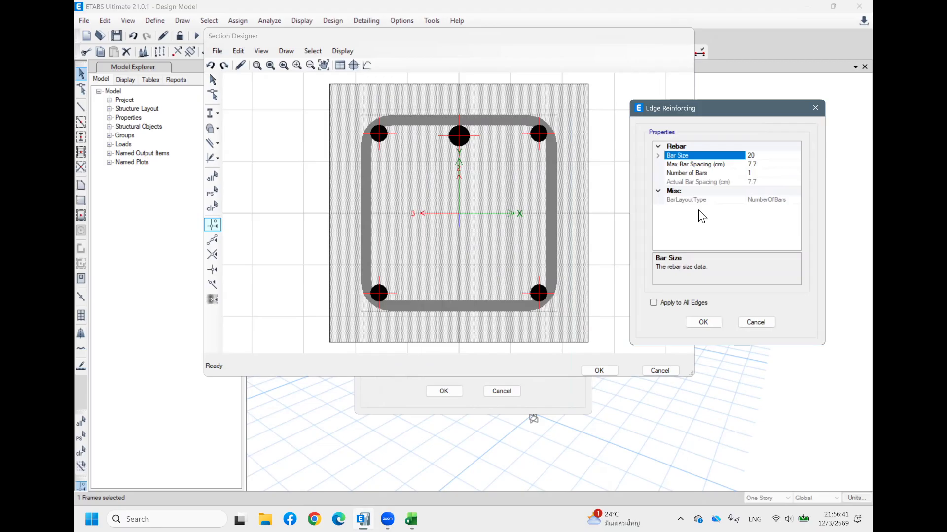
pyautogui.click(767, 172)
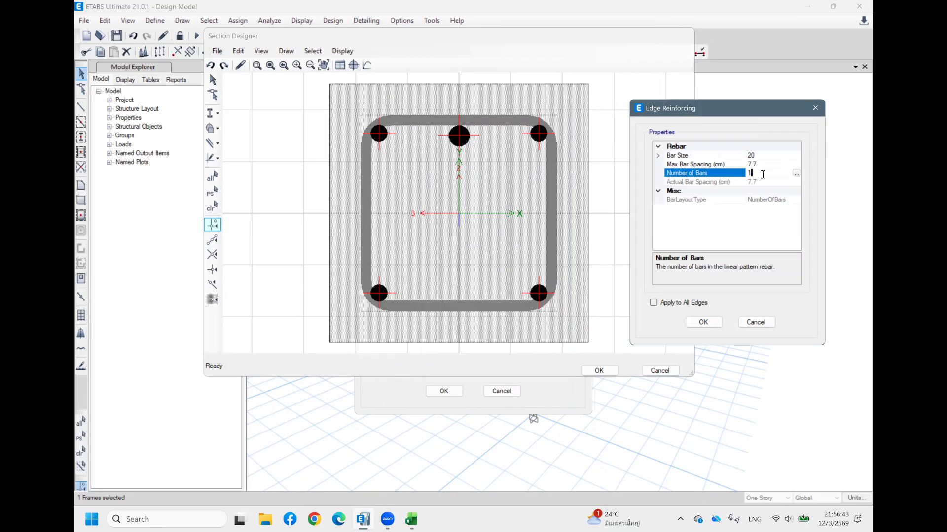
pyautogui.click(780, 154)
pyautogui.click(691, 155)
pyautogui.write('16')
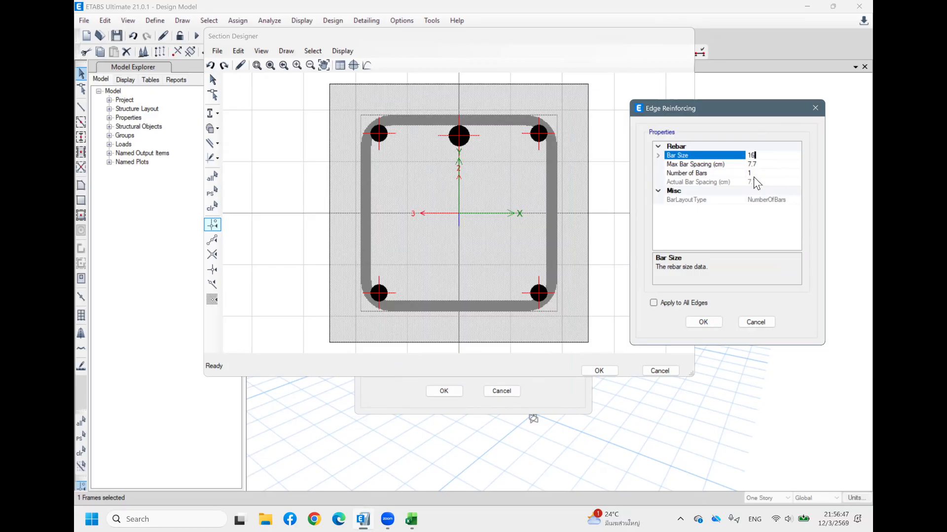
pyautogui.click(753, 173)
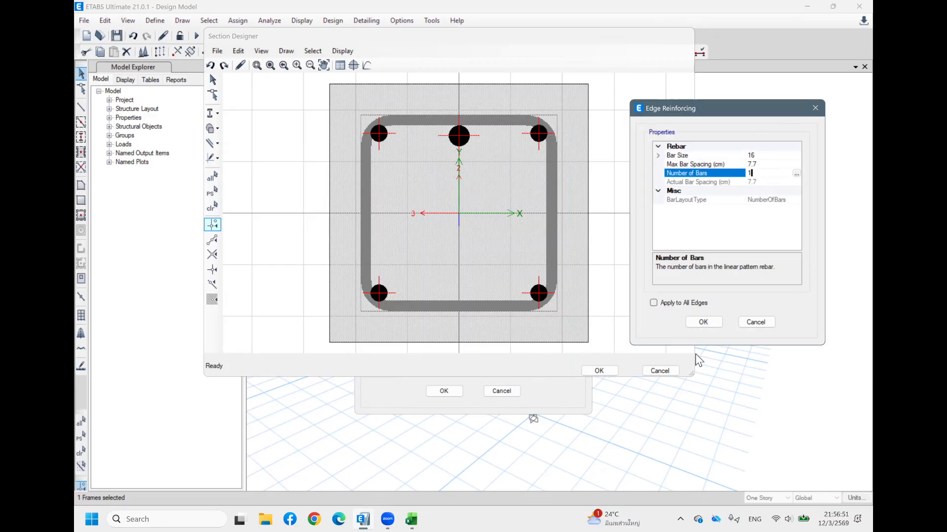
pyautogui.click(653, 303)
pyautogui.click(704, 322)
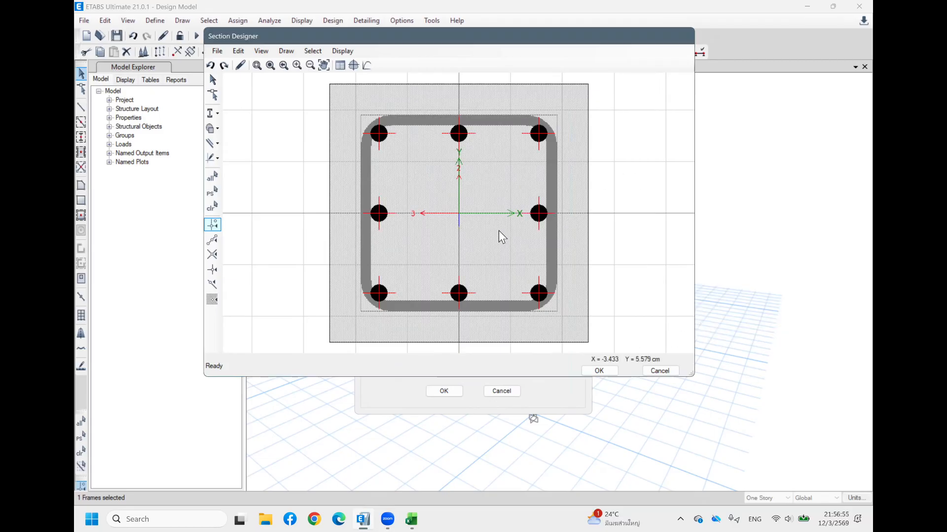
pyautogui.click(600, 370)
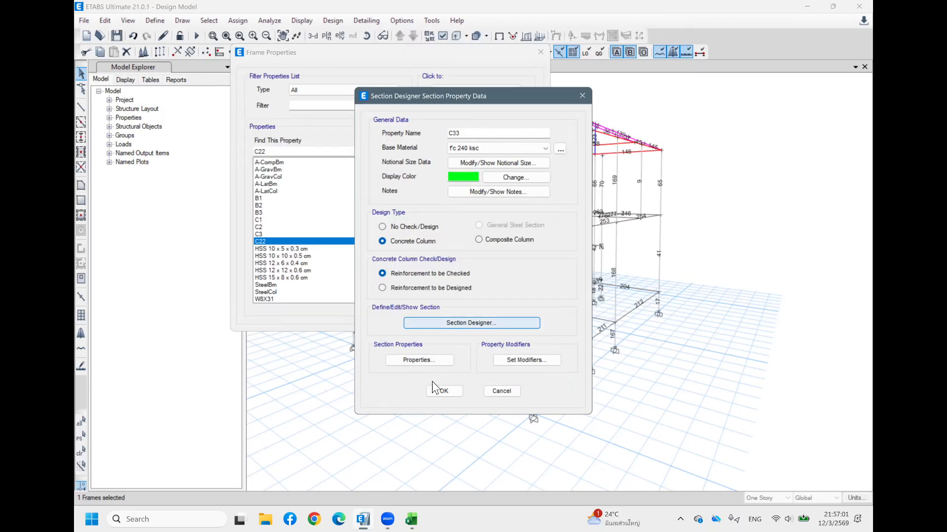
pyautogui.click(439, 391)
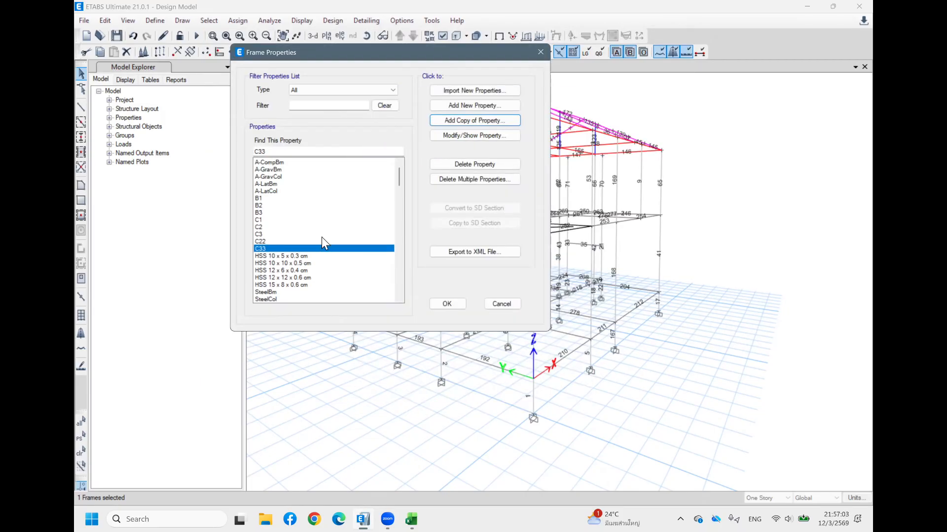
# Copy B1 to a Section Designer section named B11 with reinforcement to be checked, and open its section drawing
pyautogui.click(276, 199)
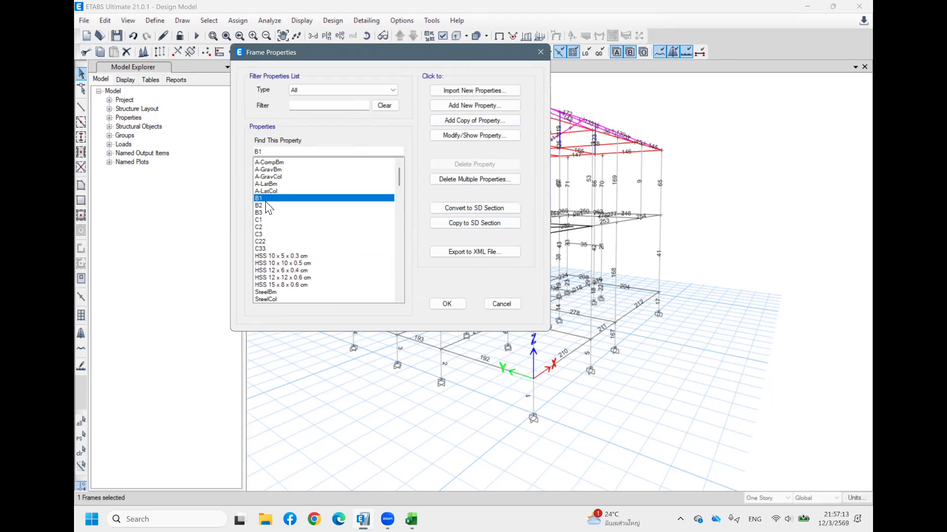
pyautogui.click(465, 225)
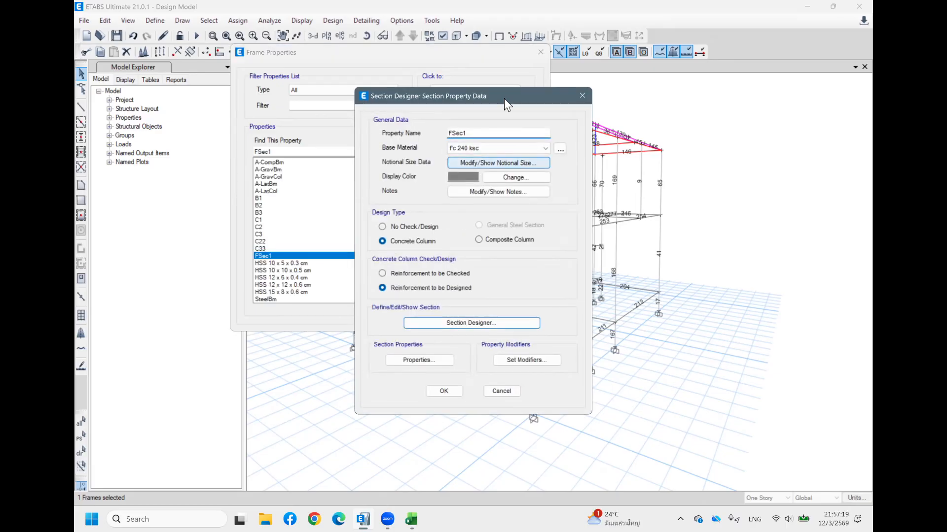
pyautogui.moveTo(507, 96); pyautogui.dragTo(507, 58)
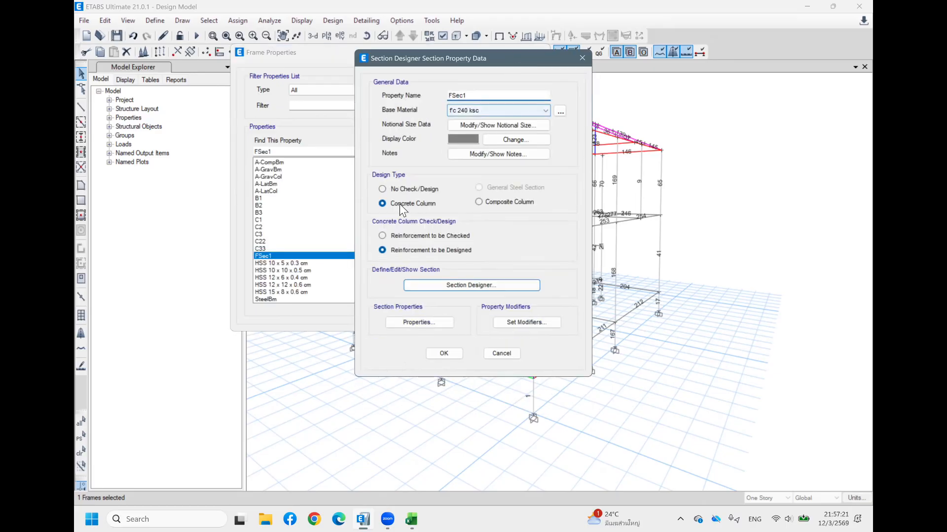
pyautogui.doubleClick(470, 96)
pyautogui.write('B11')
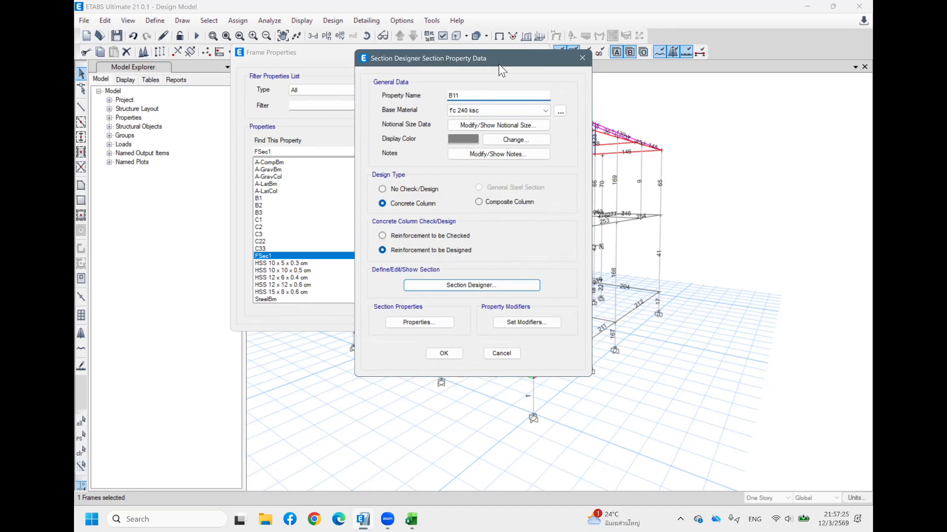
pyautogui.moveTo(505, 54); pyautogui.dragTo(626, 46)
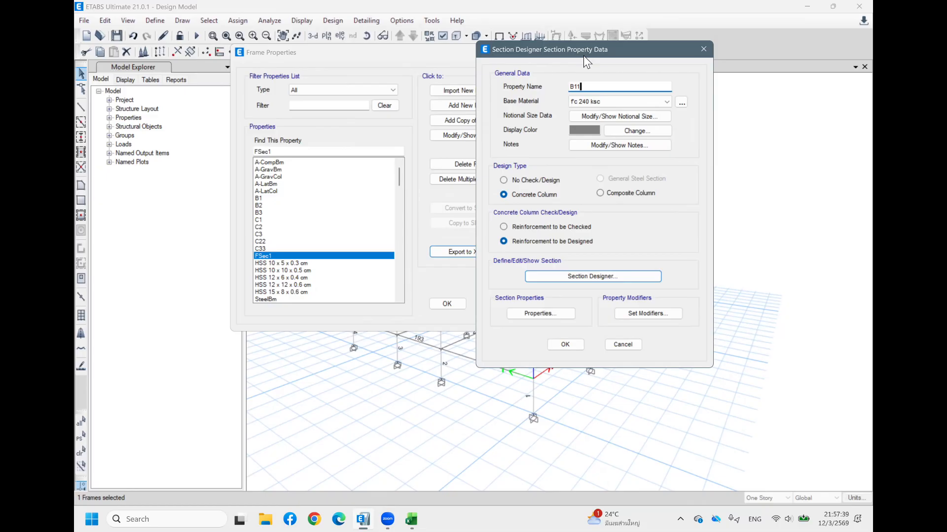
pyautogui.moveTo(583, 55); pyautogui.dragTo(594, 88)
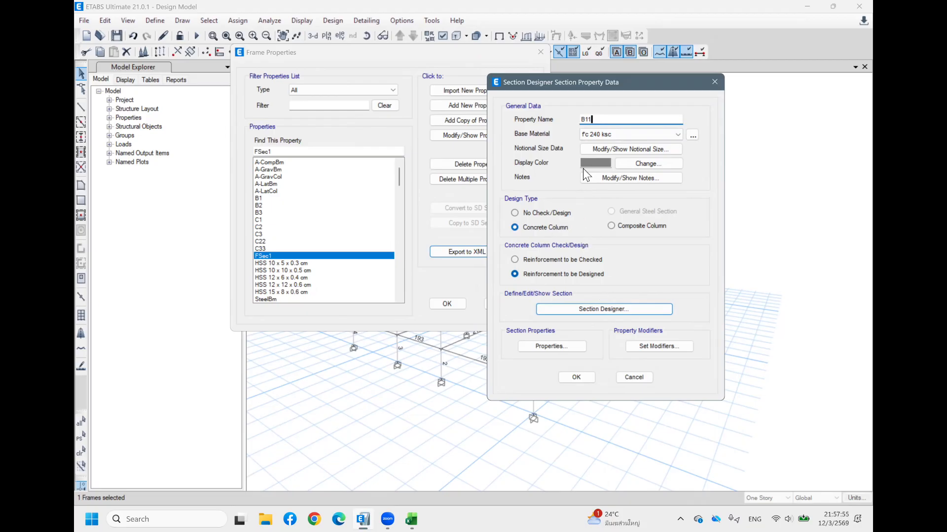
pyautogui.click(548, 260)
pyautogui.click(609, 311)
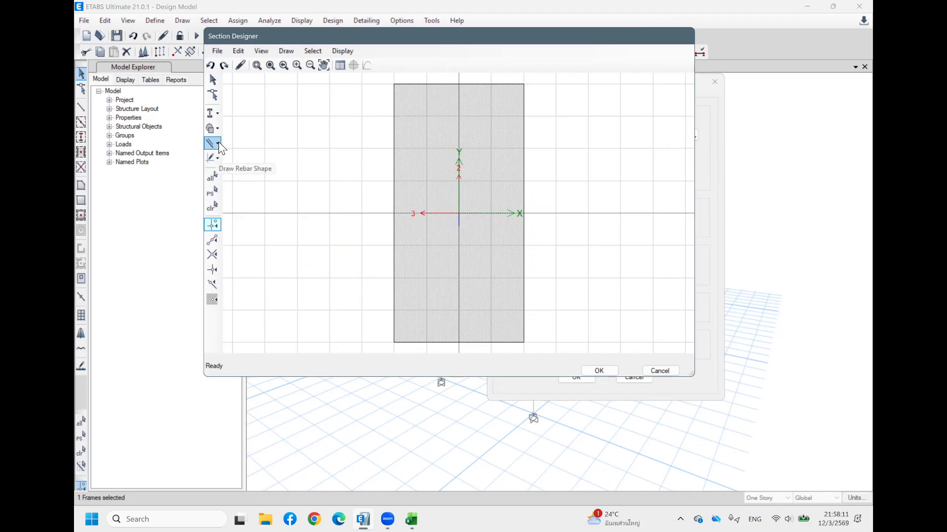
# Place a rectangular rebar shape at the origin of the B11 concrete section
pyautogui.click(286, 52)
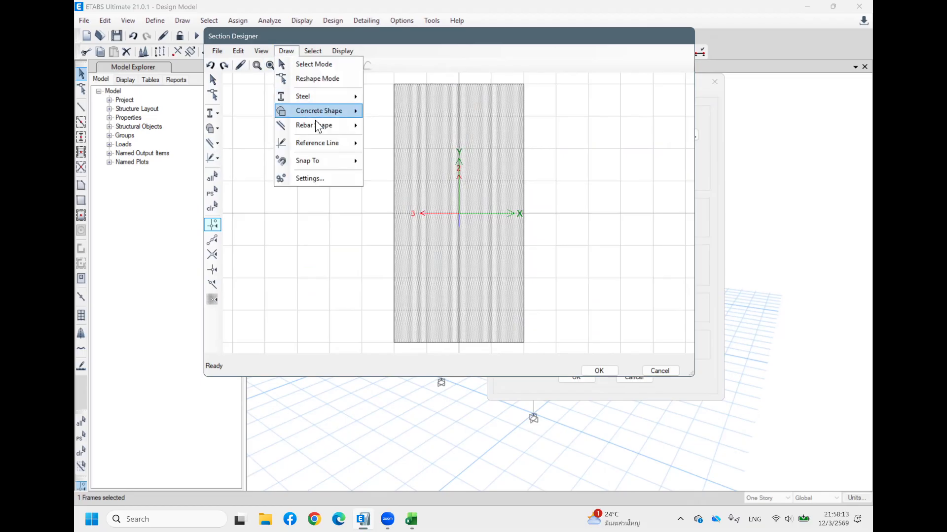
pyautogui.moveTo(358, 128)
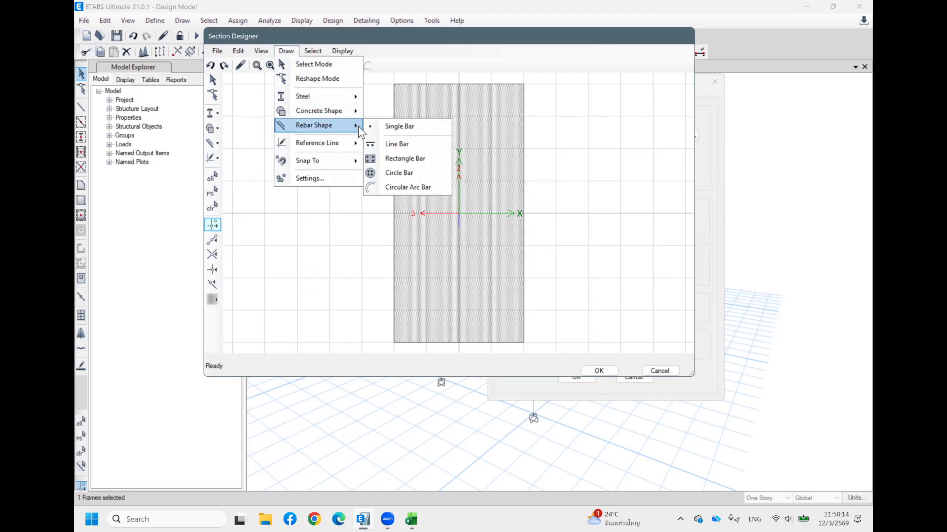
pyautogui.click(401, 160)
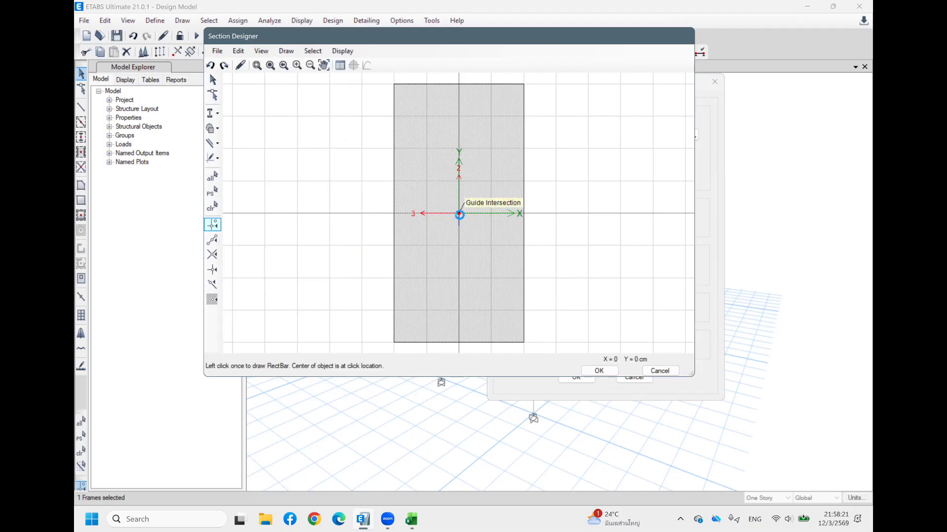
pyautogui.click(459, 213)
pyautogui.scroll(-4, 612, 192)
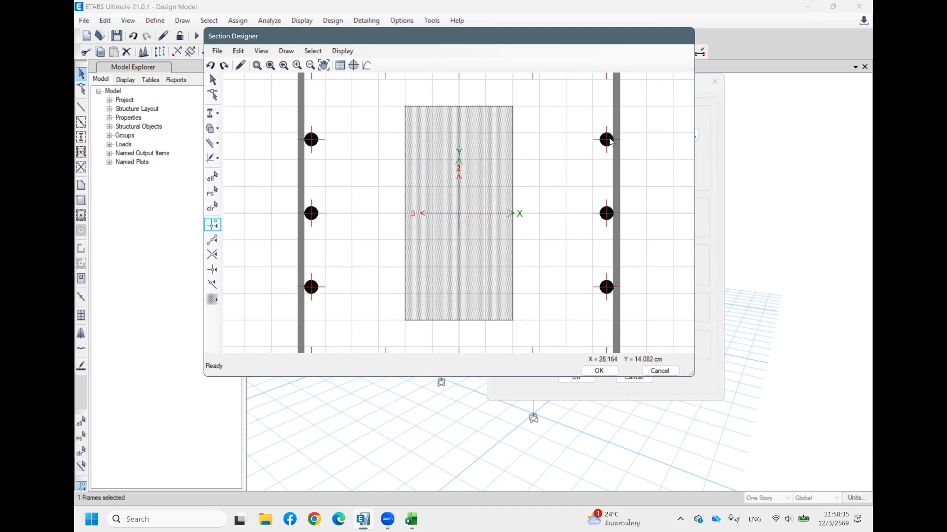
# Set the rectangular rebar shape's material to SD40
pyautogui.rightClick(615, 161)
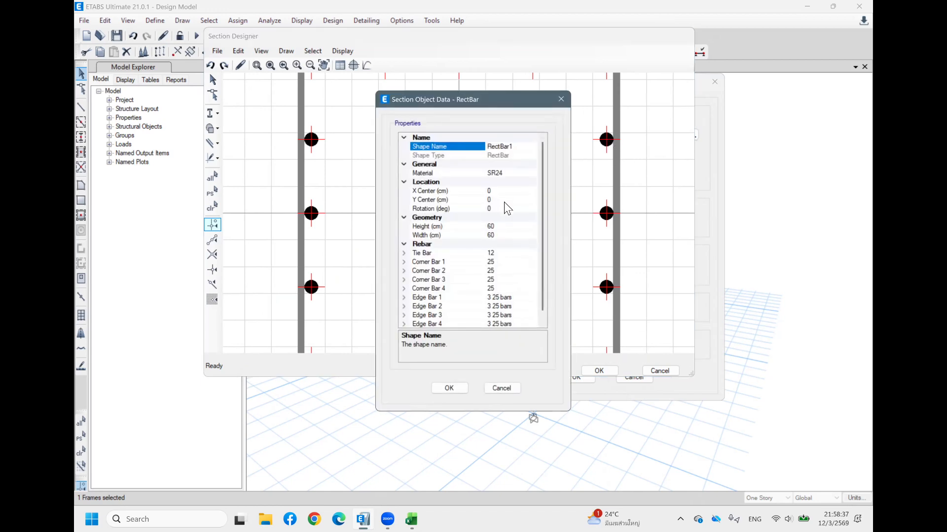
pyautogui.click(514, 172)
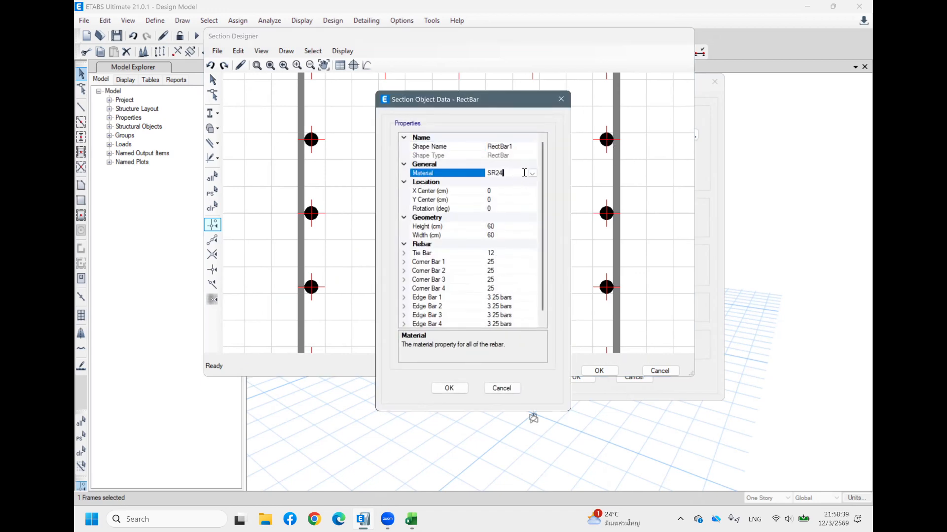
pyautogui.click(531, 173)
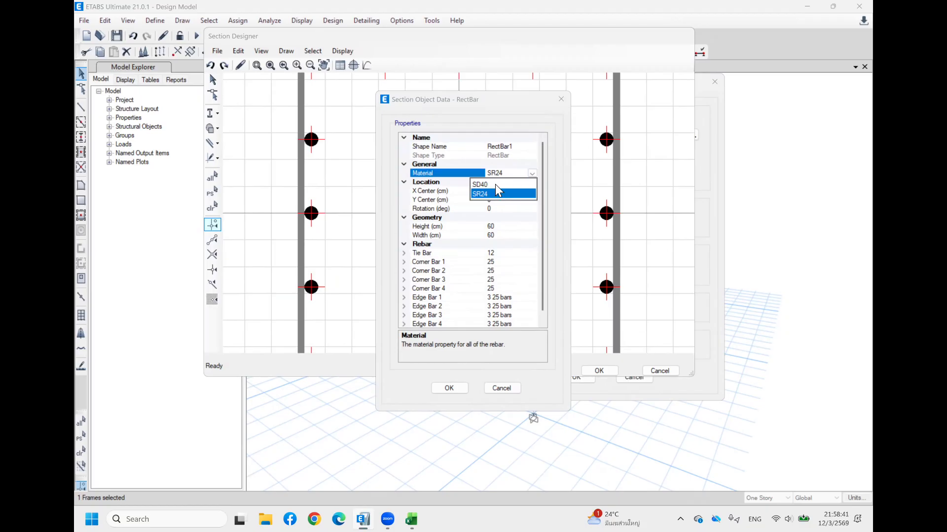
pyautogui.click(496, 189)
pyautogui.scroll(-1, 501, 192)
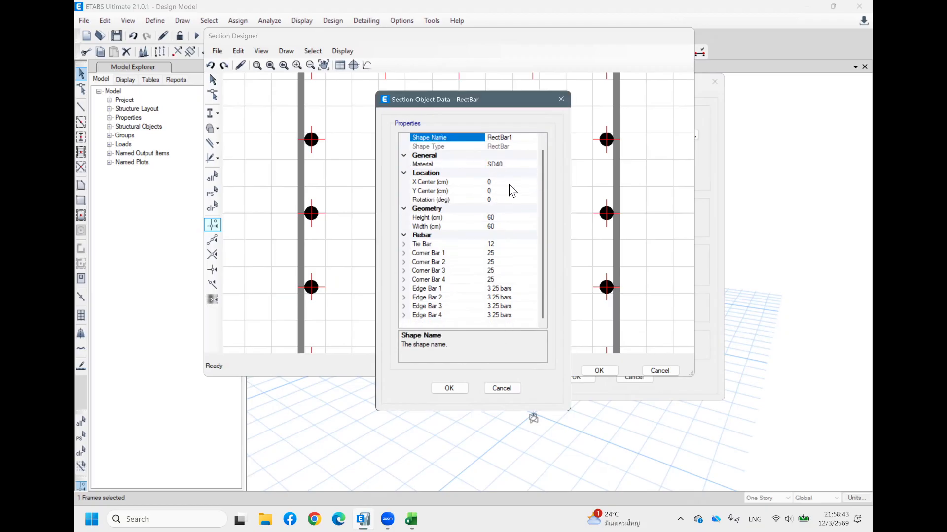
# Set the rectangular rebar shape's height to 34 cm and its width to 14 cm, and apply the properties
pyautogui.click(510, 217)
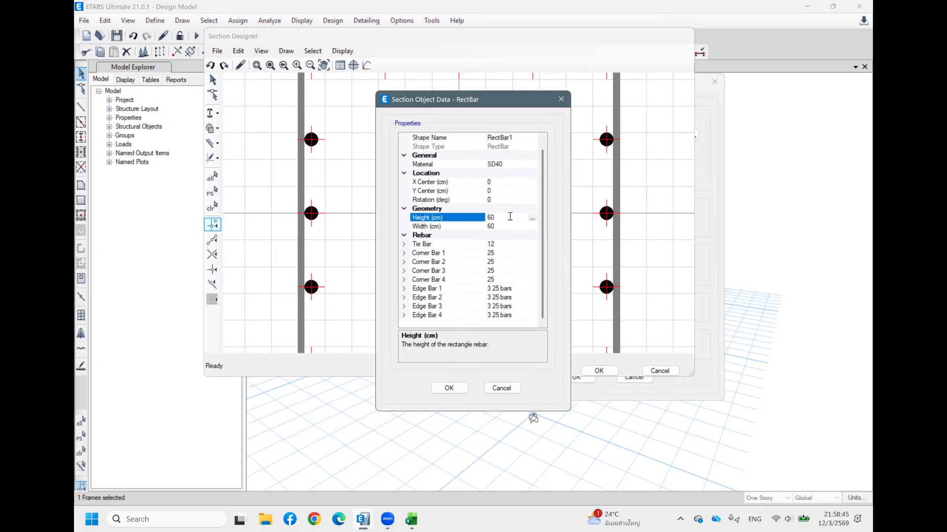
pyautogui.click(510, 217)
pyautogui.write('34')
pyautogui.scroll(1, 503, 229)
pyautogui.click(502, 236)
pyautogui.moveTo(500, 235); pyautogui.dragTo(470, 233)
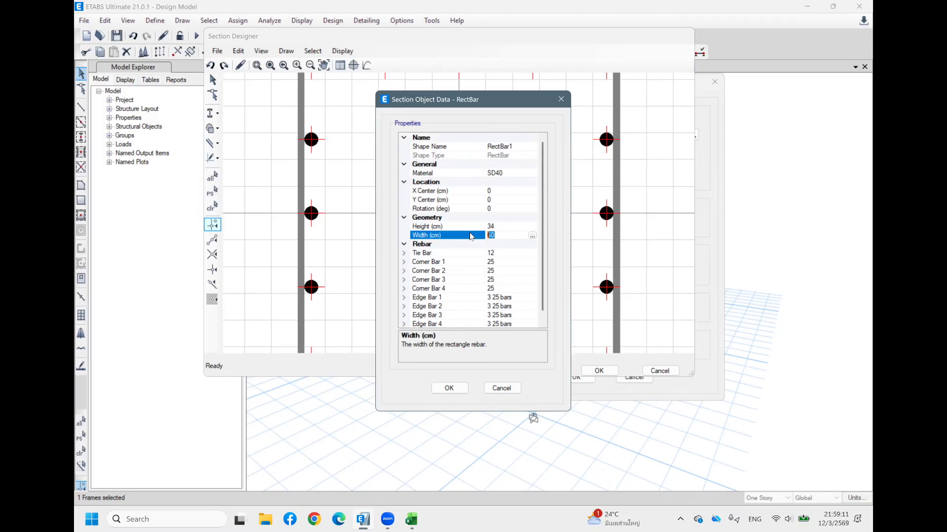
pyautogui.write('14')
pyautogui.click(509, 254)
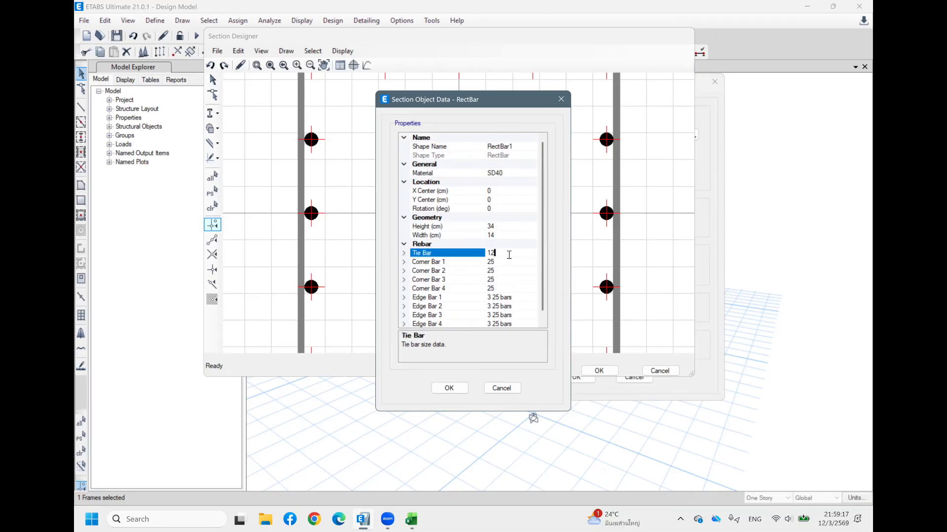
pyautogui.click(447, 388)
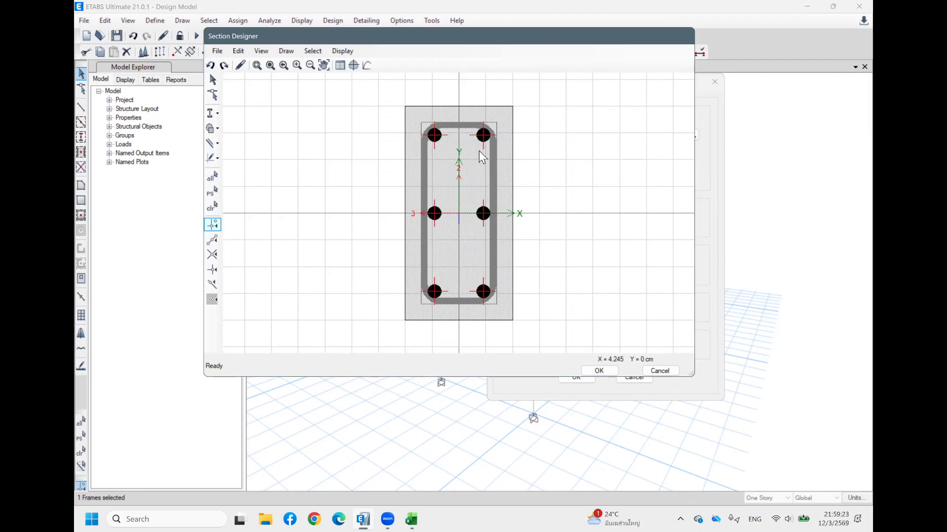
# Enable reinforcing for the B11 concrete rectangle and set its rebar material to SD40
pyautogui.rightClick(496, 188)
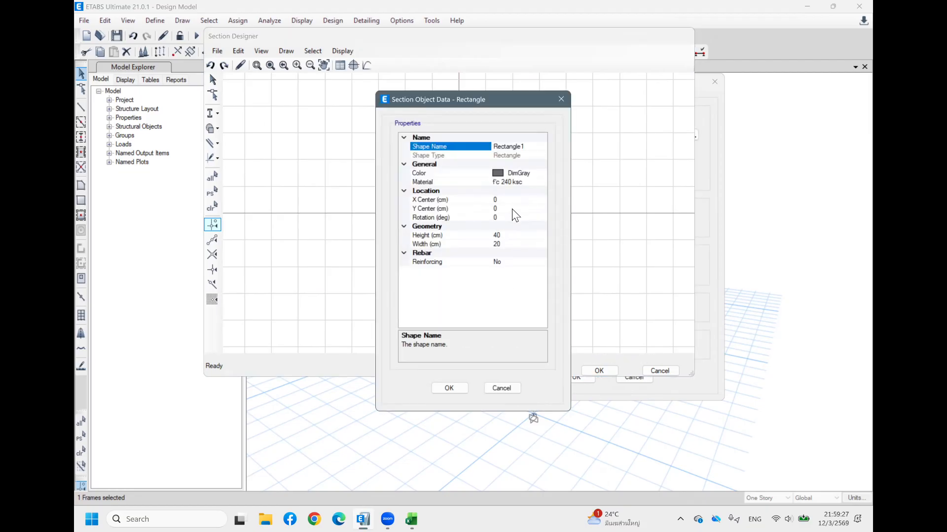
pyautogui.click(505, 261)
pyautogui.click(542, 263)
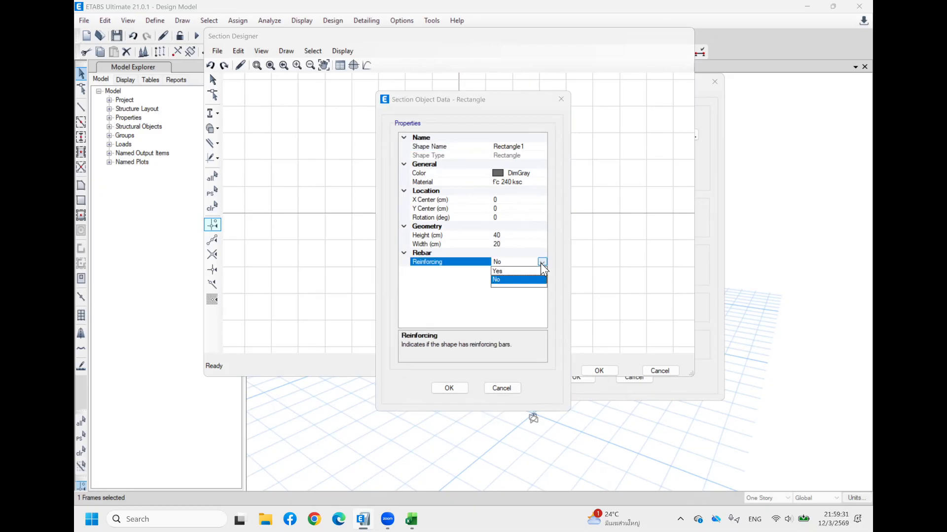
pyautogui.click(502, 271)
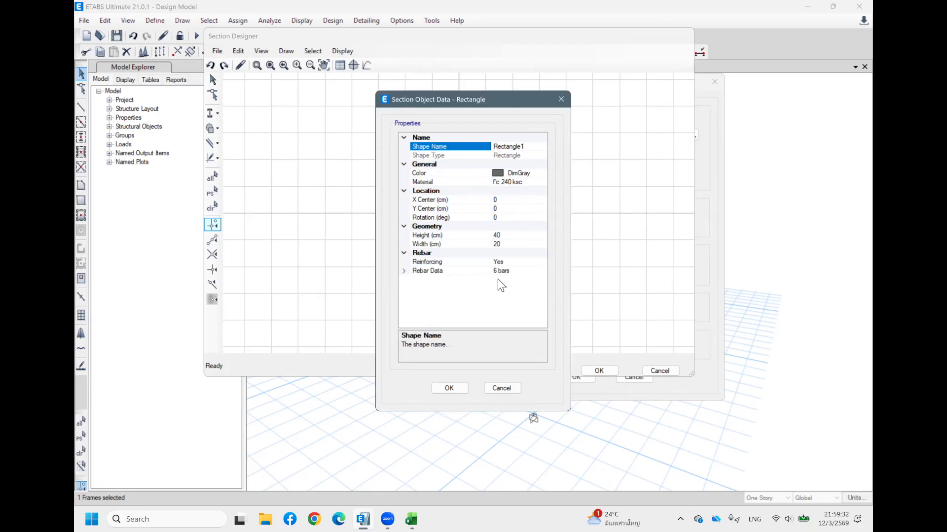
pyautogui.click(404, 270)
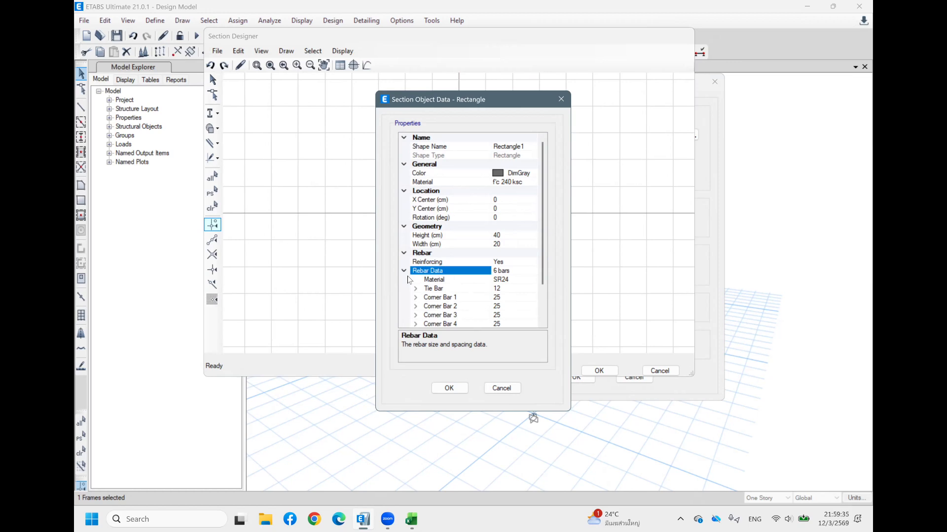
pyautogui.click(513, 280)
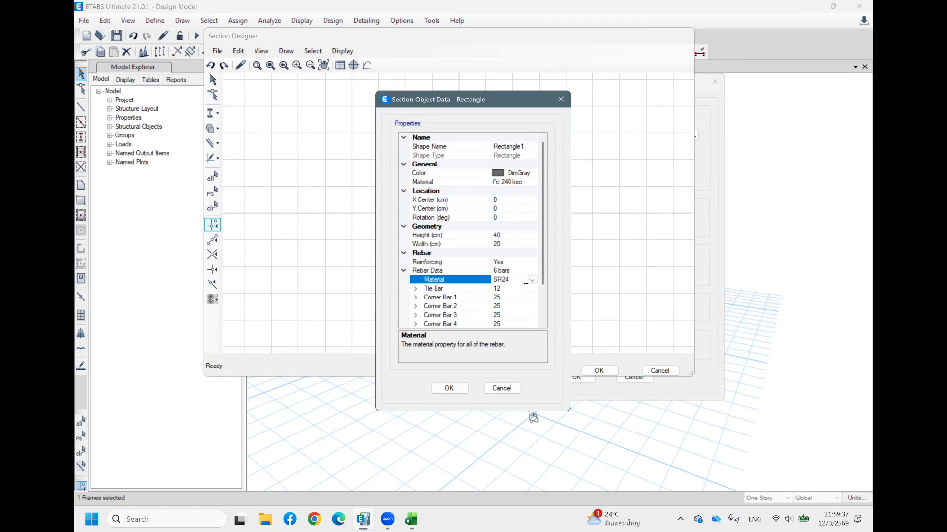
pyautogui.click(532, 279)
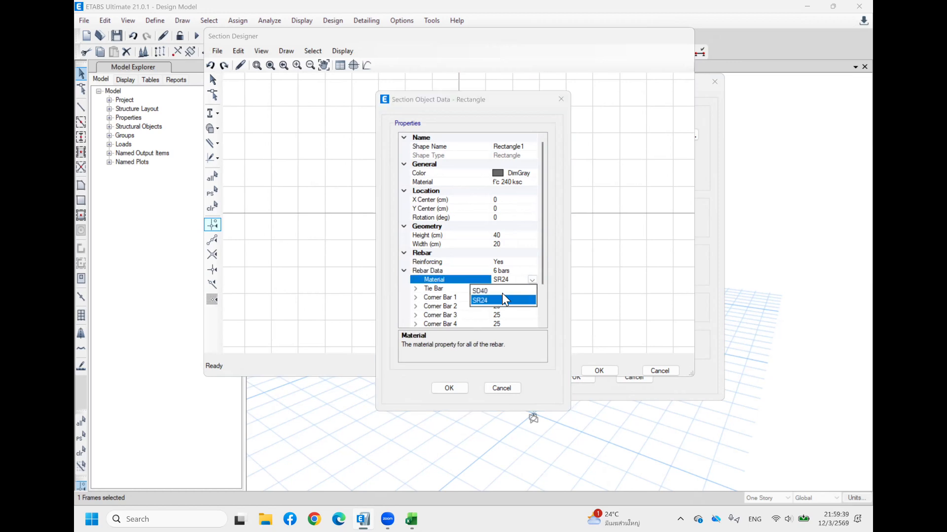
pyautogui.click(488, 292)
pyautogui.scroll(-3, 505, 282)
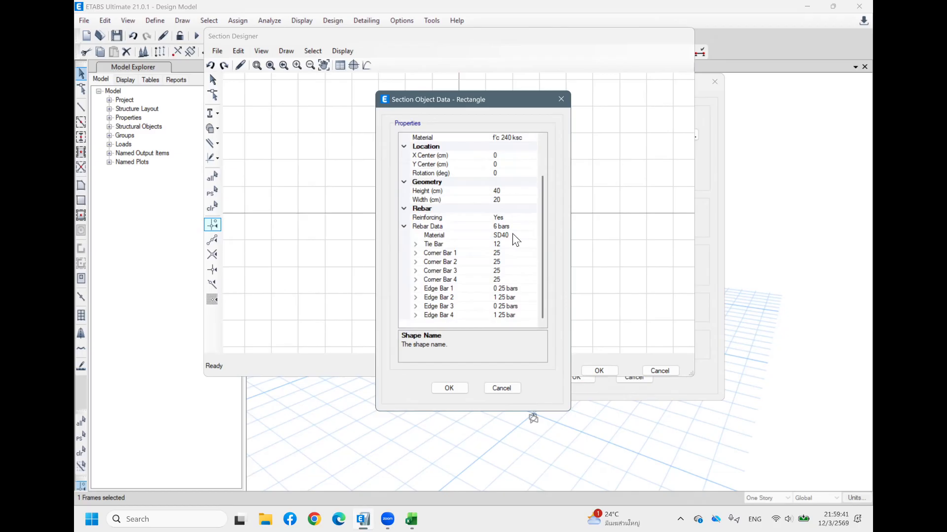
# Set the size of Corner Bar 1 in the B11 concrete rectangle's rebar data to 12
pyautogui.click(511, 254)
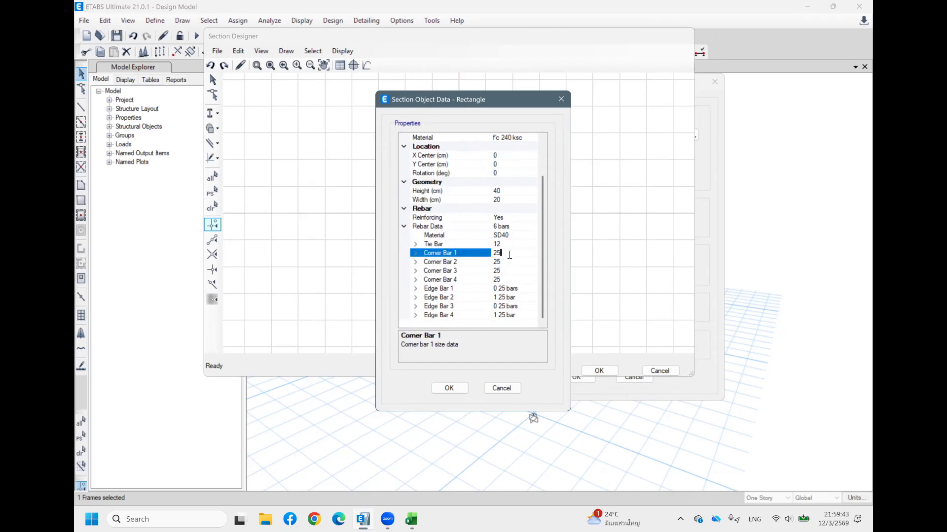
pyautogui.click(488, 253)
pyautogui.click(508, 264)
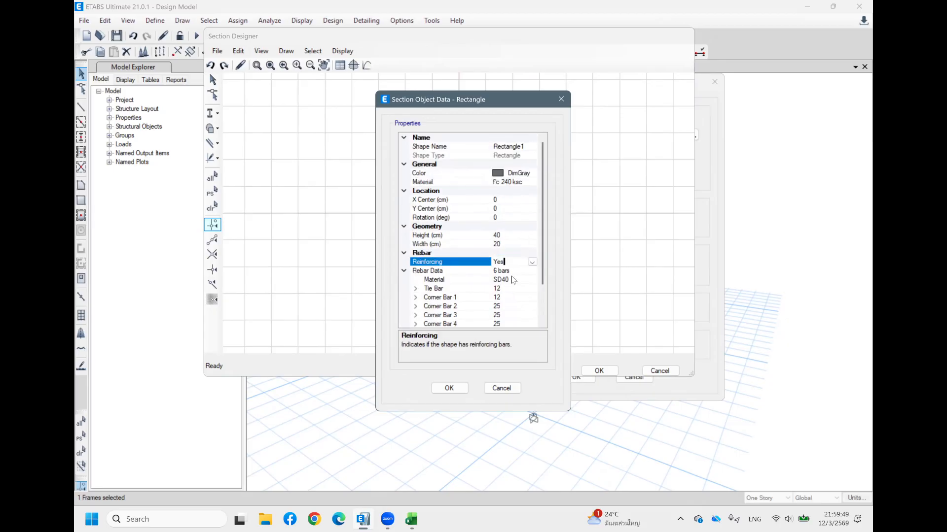
pyautogui.click(504, 306)
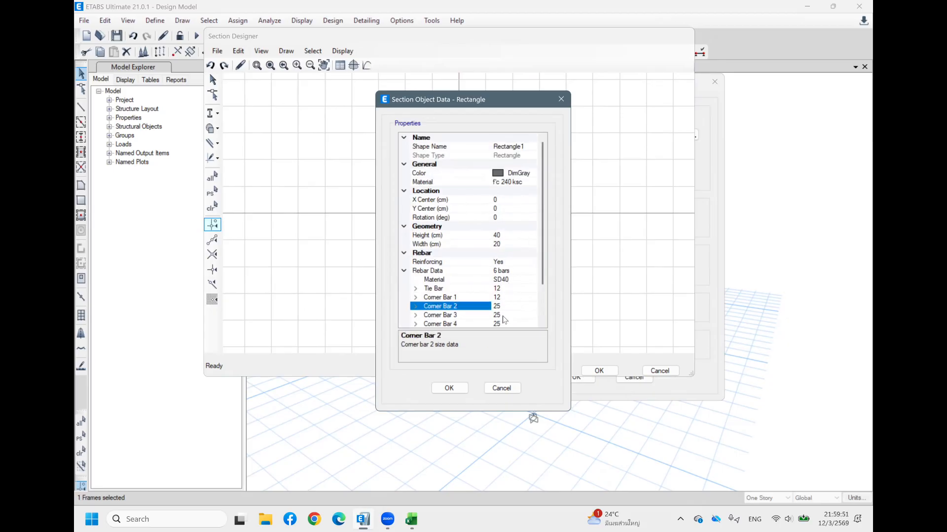
# Set the number of bars for the concrete rectangle's Edge Bar 1 to 1 and apply the properties
pyautogui.scroll(-2, 501, 318)
pyautogui.click(415, 290)
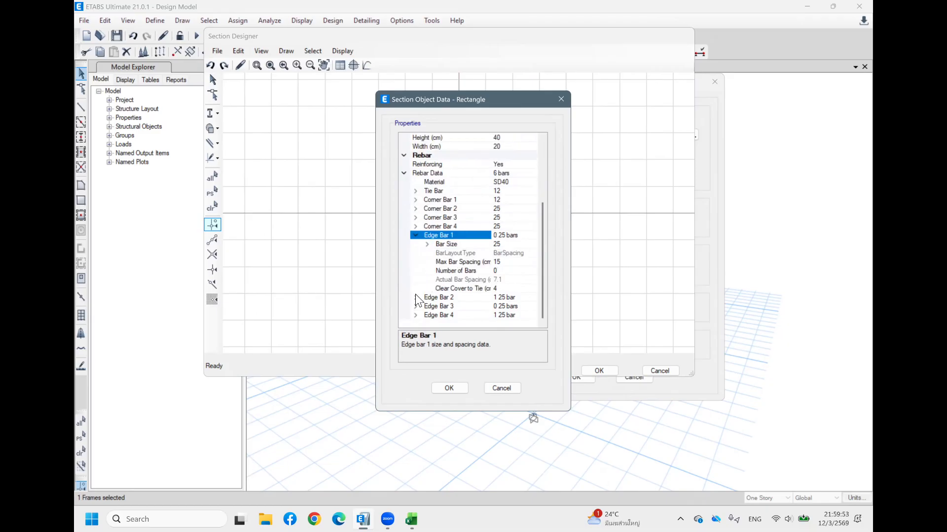
pyautogui.moveTo(470, 99); pyautogui.dragTo(636, 90)
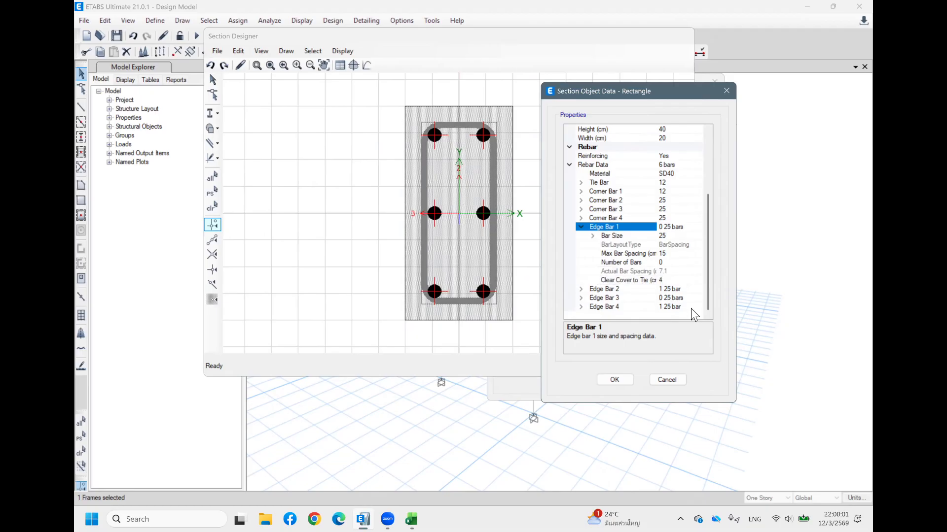
pyautogui.click(666, 280)
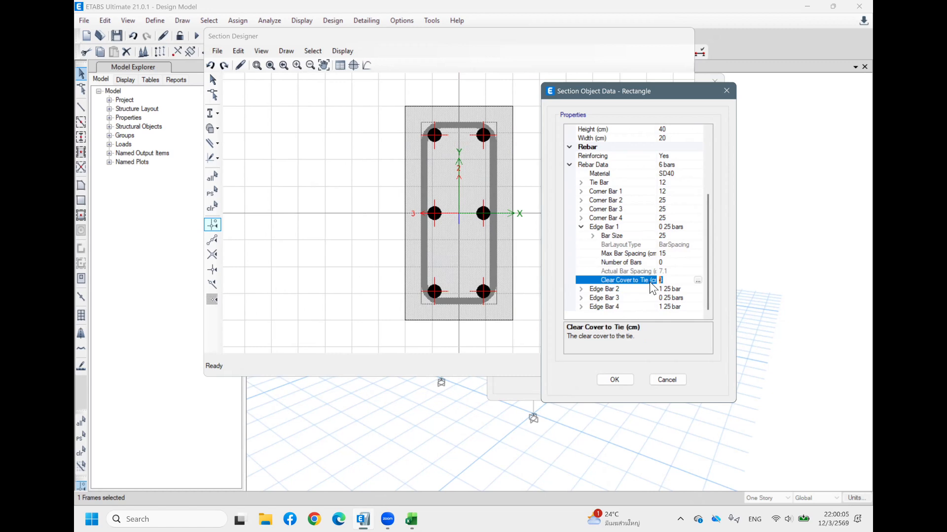
pyautogui.click(674, 262)
pyautogui.write('1')
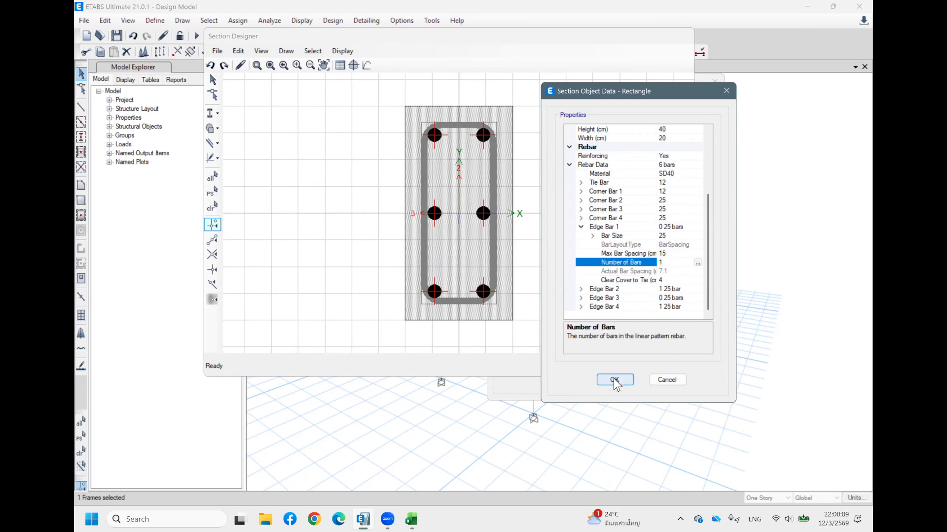
pyautogui.click(614, 380)
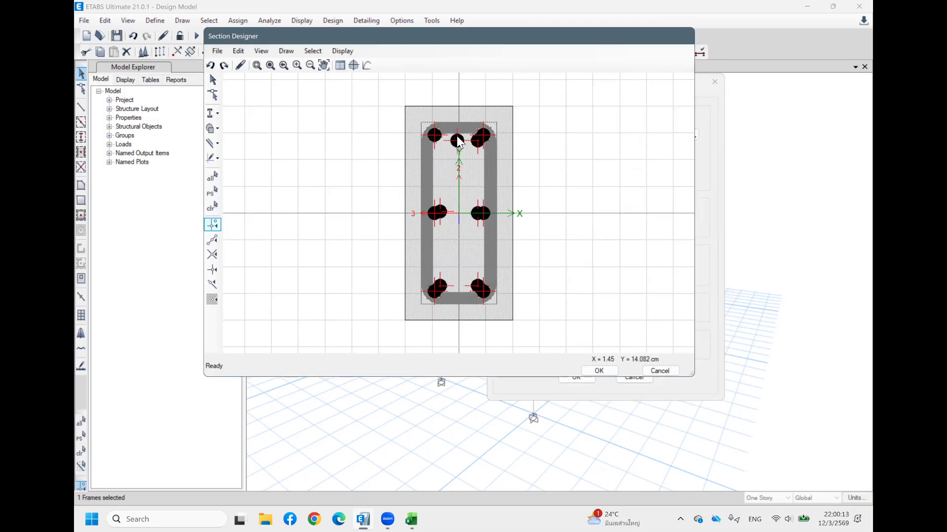
# Set the rebar size of the rectangular rebar shape's upper-left corner bar to 12
pyautogui.rightClick(433, 134)
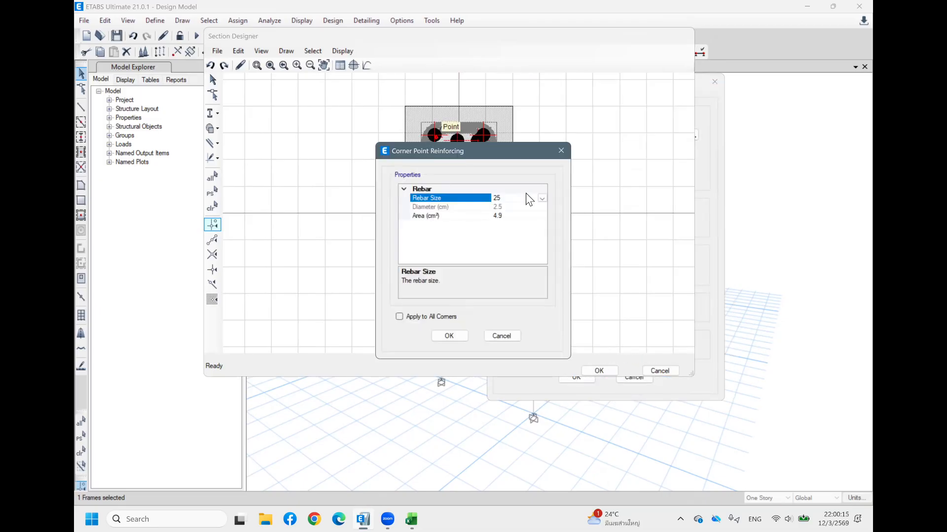
pyautogui.click(511, 210)
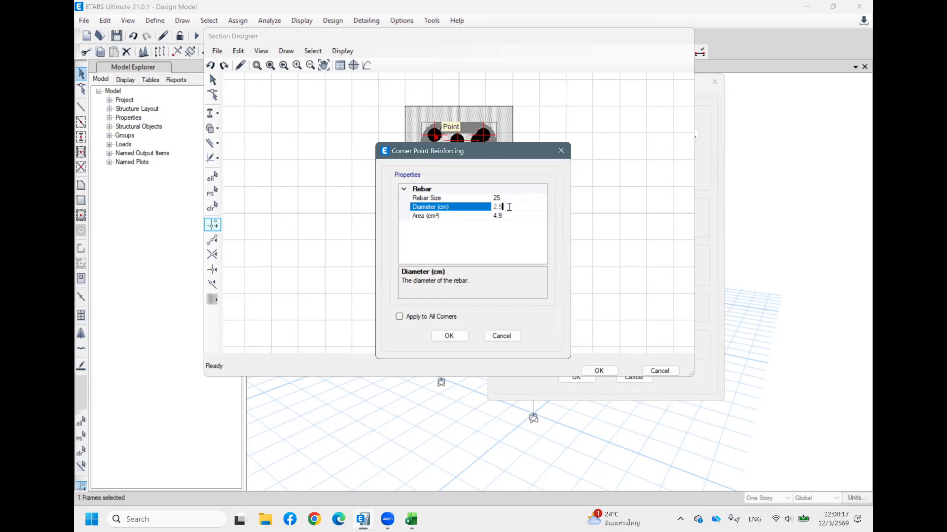
pyautogui.click(502, 197)
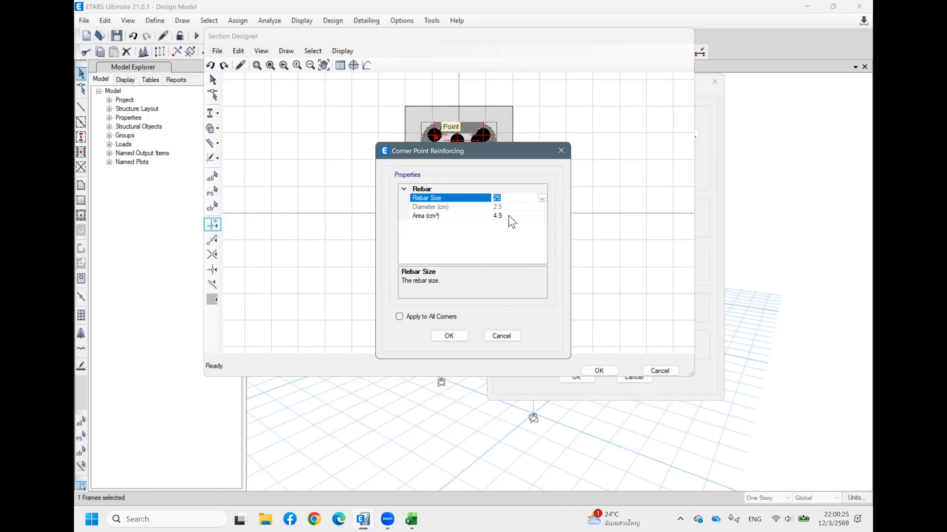
pyautogui.click(517, 198)
pyautogui.click(542, 199)
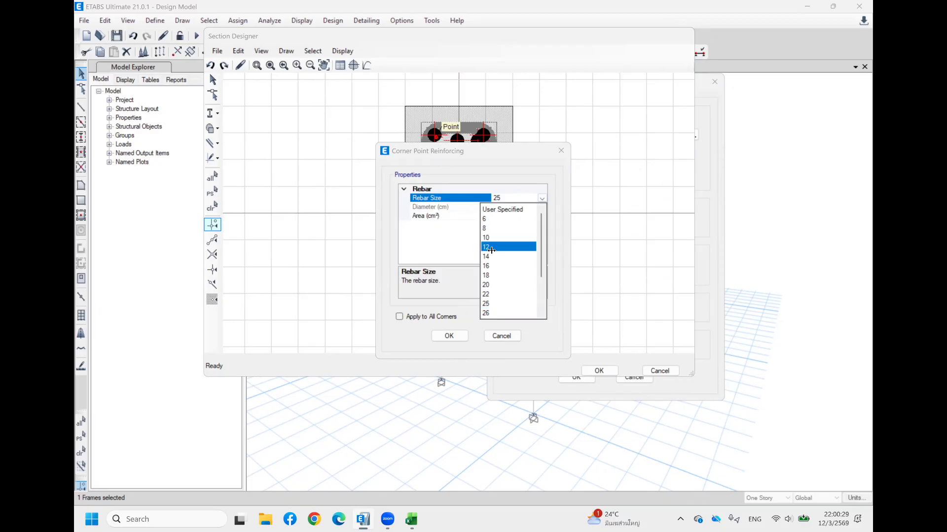
pyautogui.click(492, 248)
pyautogui.click(511, 207)
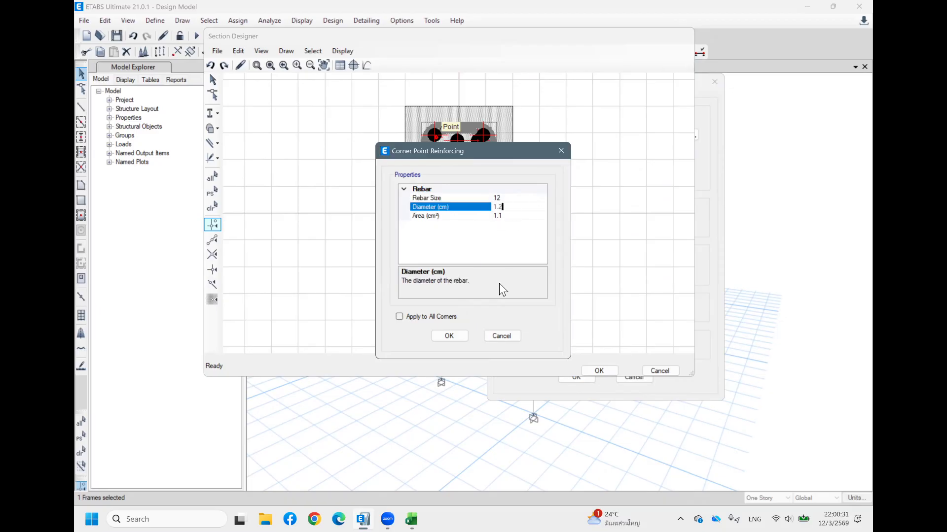
pyautogui.click(452, 336)
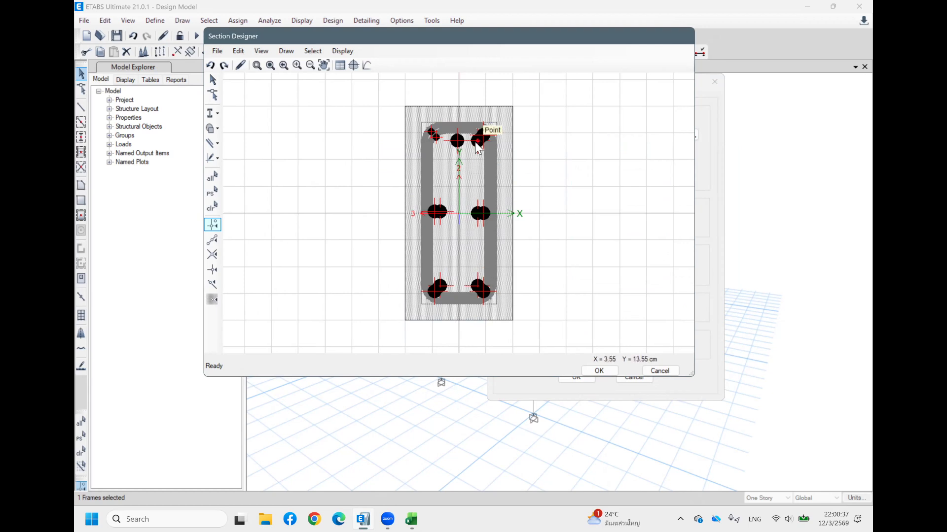
pyautogui.rightClick(486, 182)
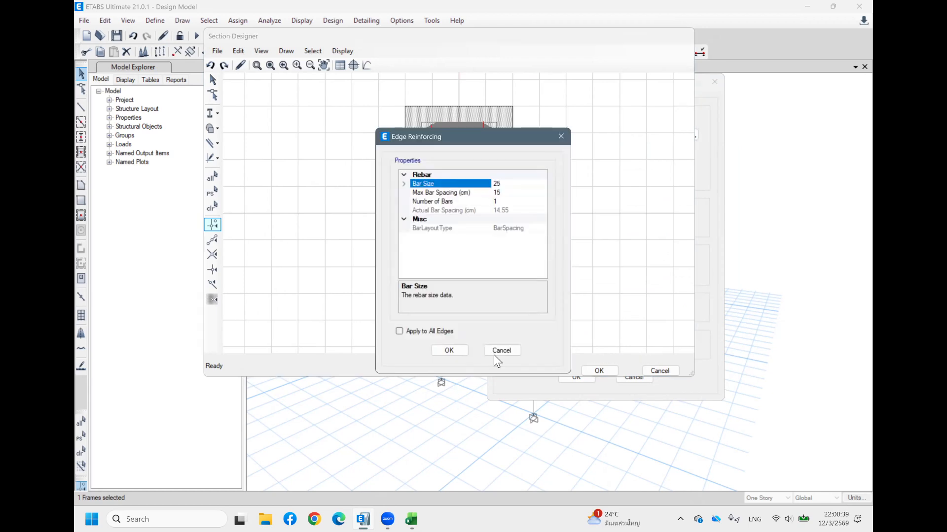
pyautogui.click(512, 192)
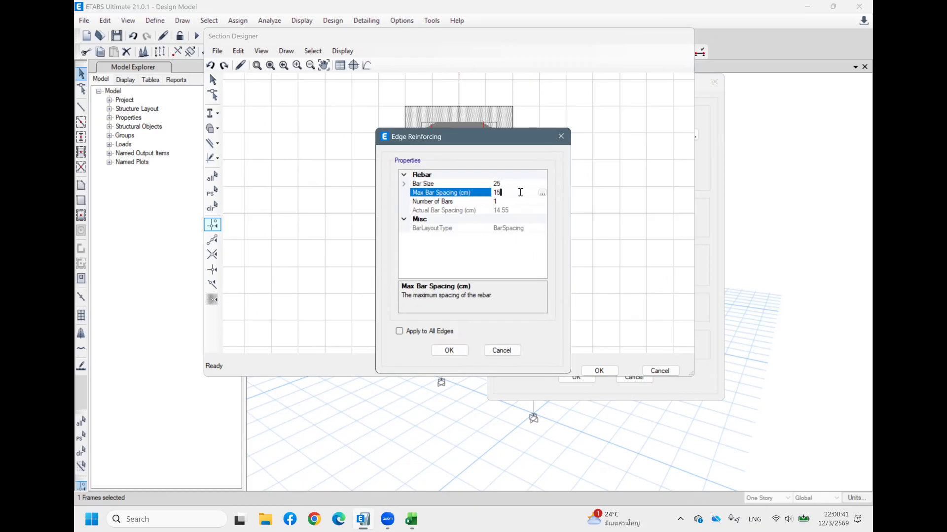
pyautogui.click(501, 350)
pyautogui.rightClick(489, 249)
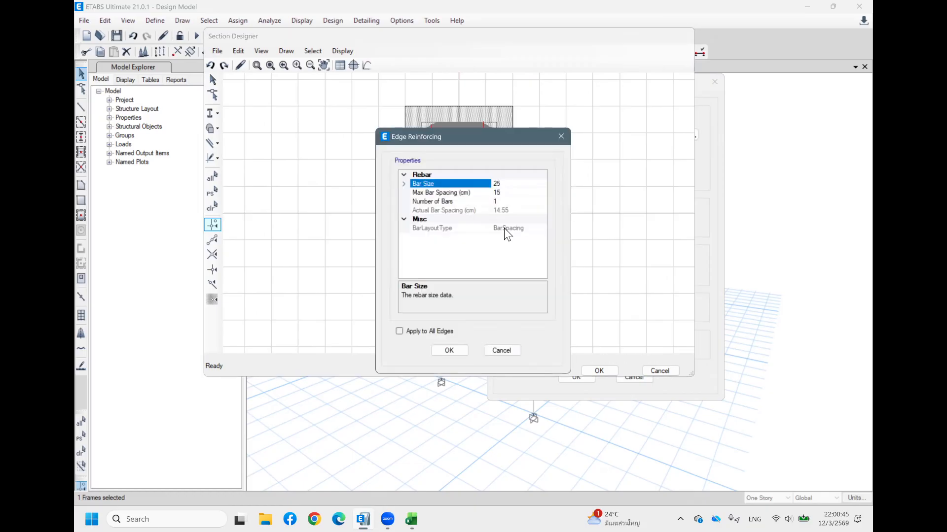
pyautogui.click(561, 136)
# Set Corner Bars 2, 3 and 4 of the rectangular rebar shape to size 12
pyautogui.rightClick(471, 122)
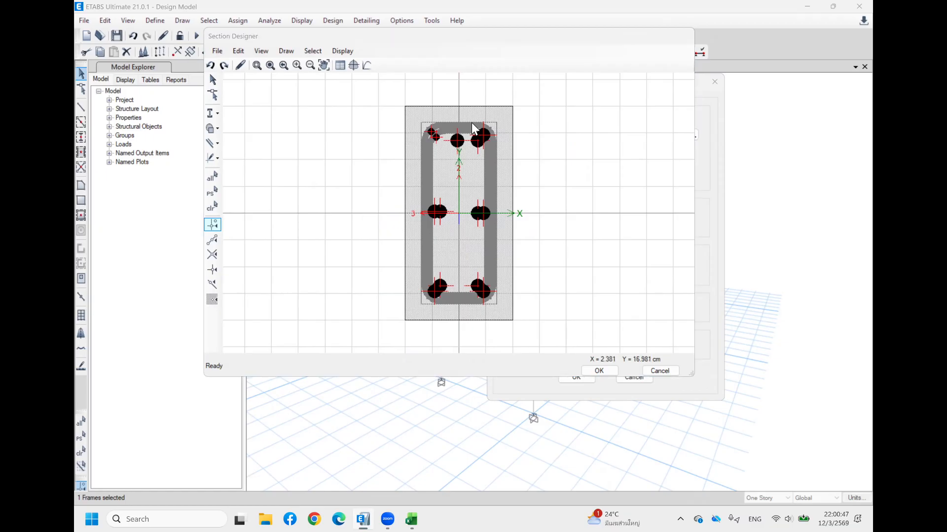
pyautogui.scroll(-1, 498, 288)
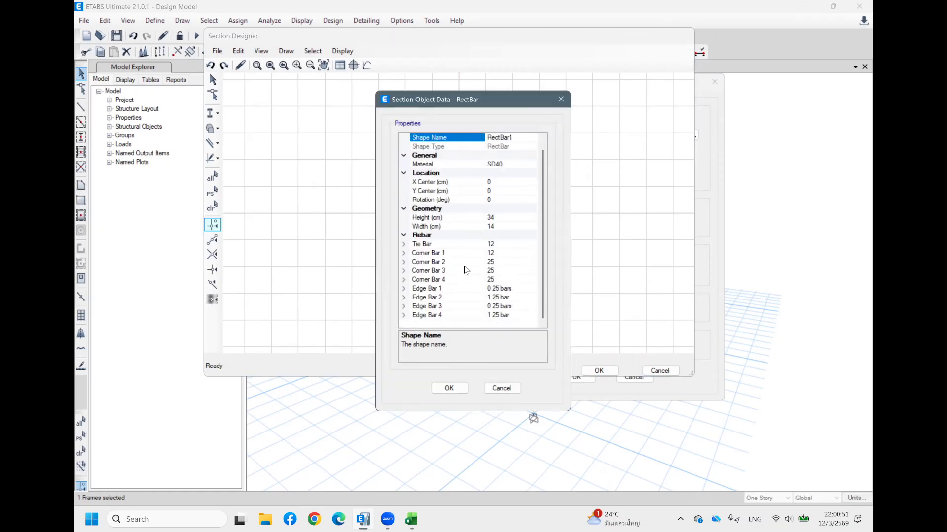
pyautogui.click(510, 261)
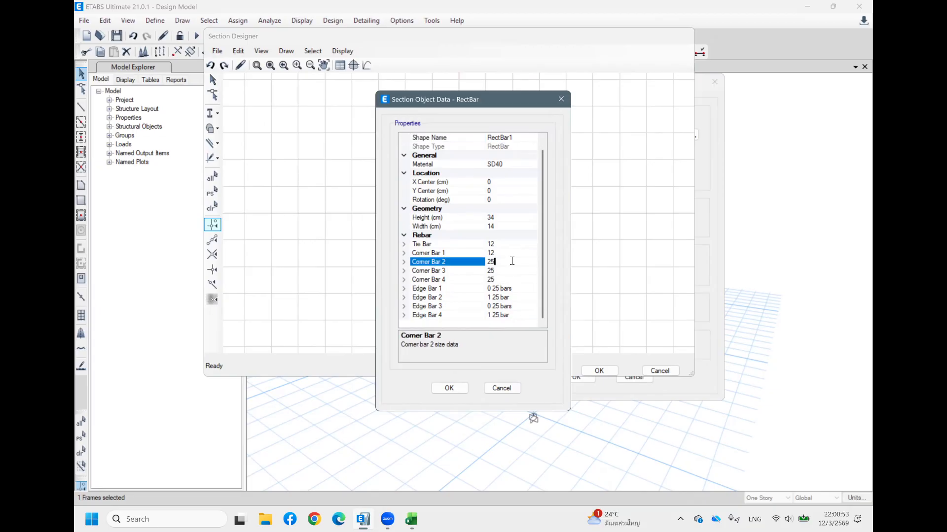
pyautogui.write('12')
pyautogui.click(501, 279)
pyautogui.click(500, 280)
pyautogui.write('12')
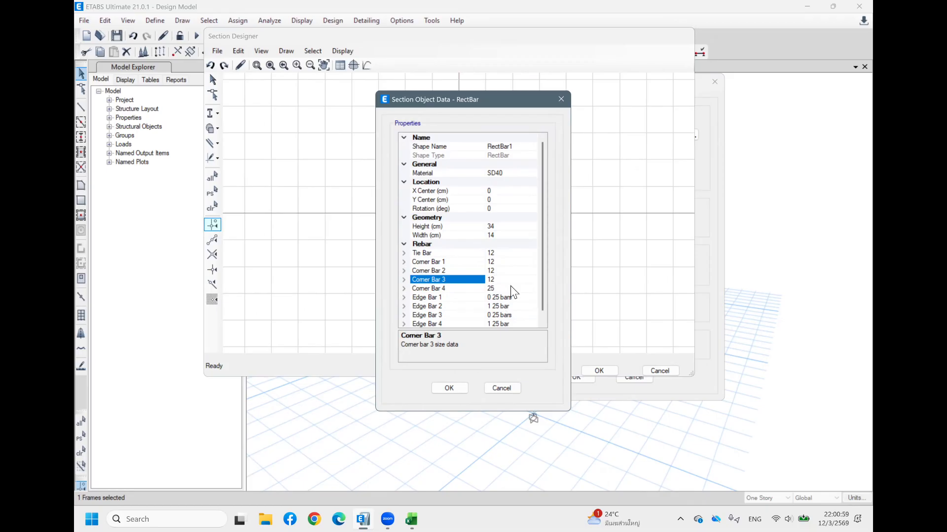
pyautogui.click(510, 287)
pyautogui.write('1')
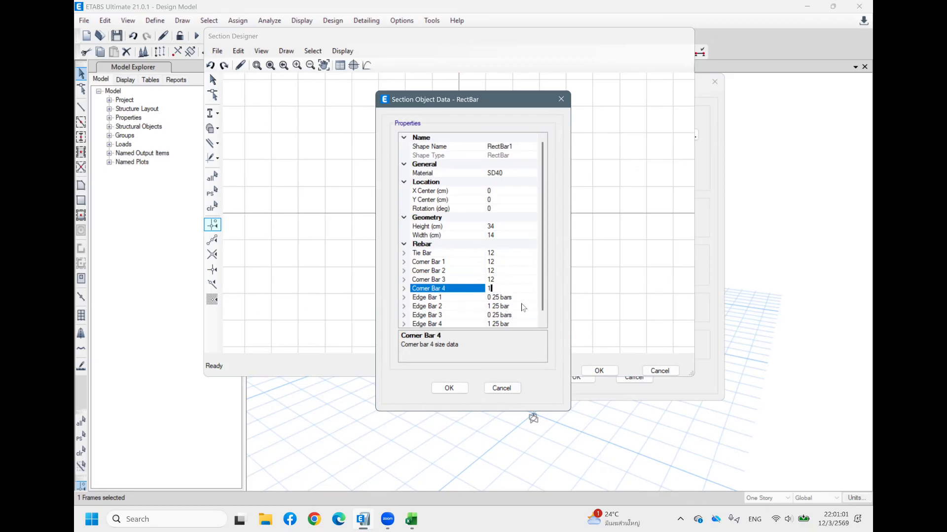
# Set the number of bars for the rectangular rebar shape's Edge Bar 2 to 0
pyautogui.click(510, 297)
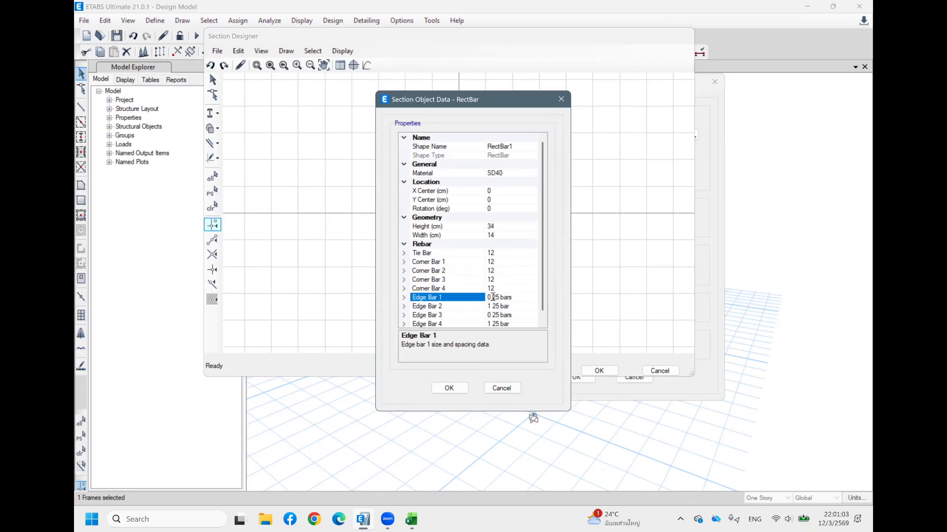
pyautogui.click(493, 298)
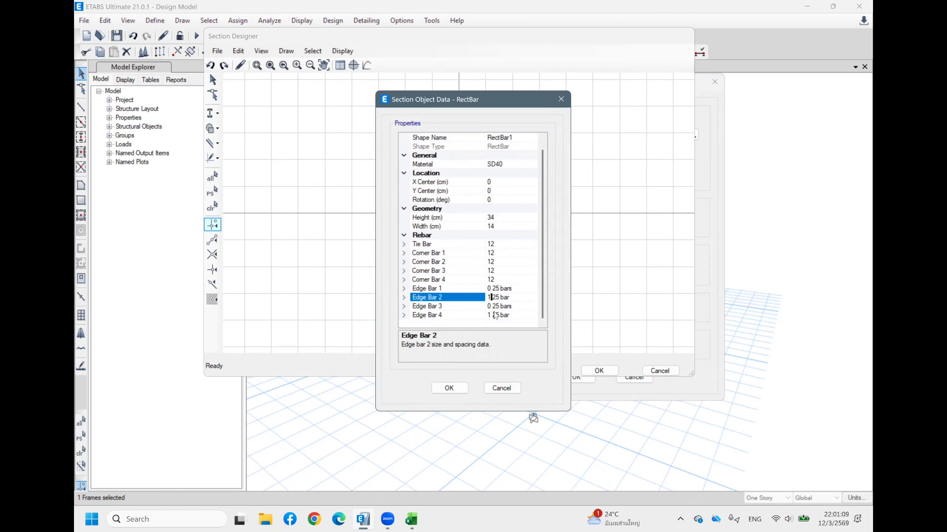
pyautogui.click(403, 299)
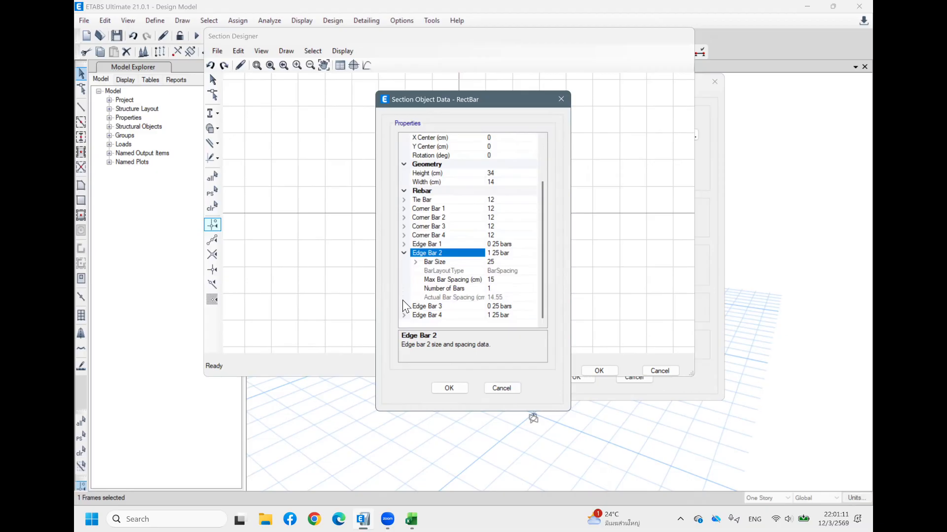
pyautogui.click(495, 289)
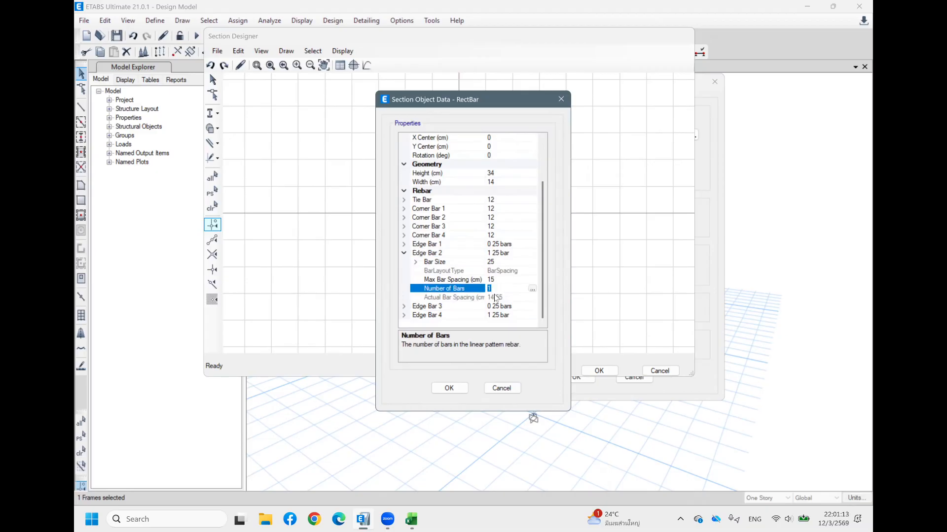
pyautogui.write('0')
pyautogui.click(505, 299)
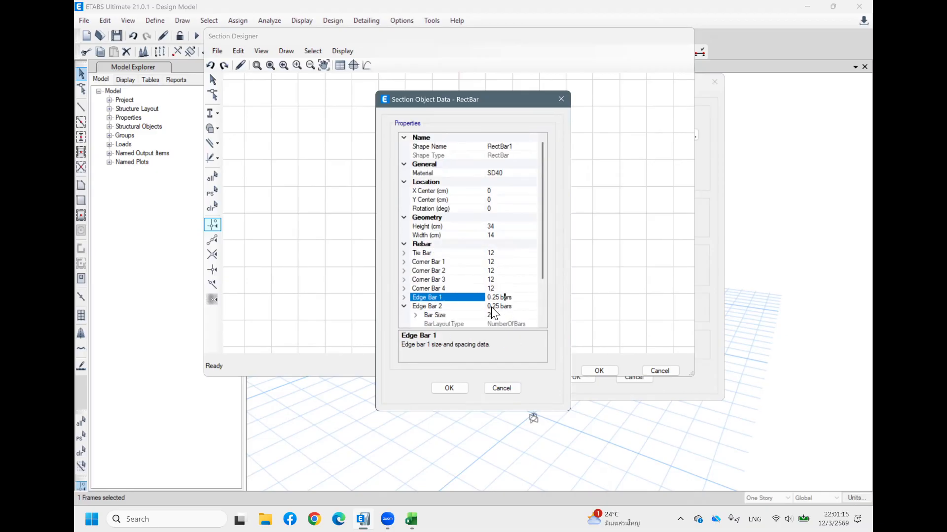
# Set the number of bars for the rectangular rebar shape's Edge Bar 4 to 0 and apply the properties
pyautogui.scroll(-2, 504, 310)
pyautogui.click(495, 315)
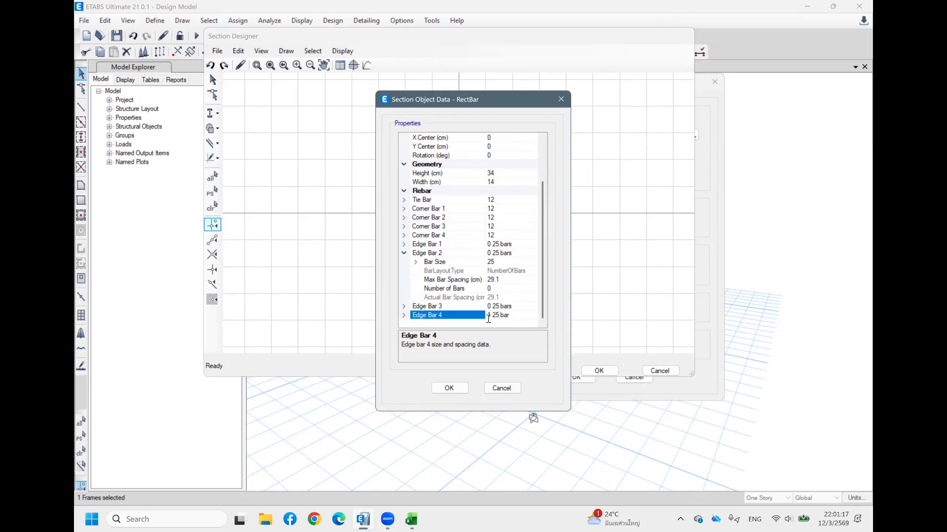
pyautogui.click(405, 316)
pyautogui.click(502, 306)
pyautogui.write('0')
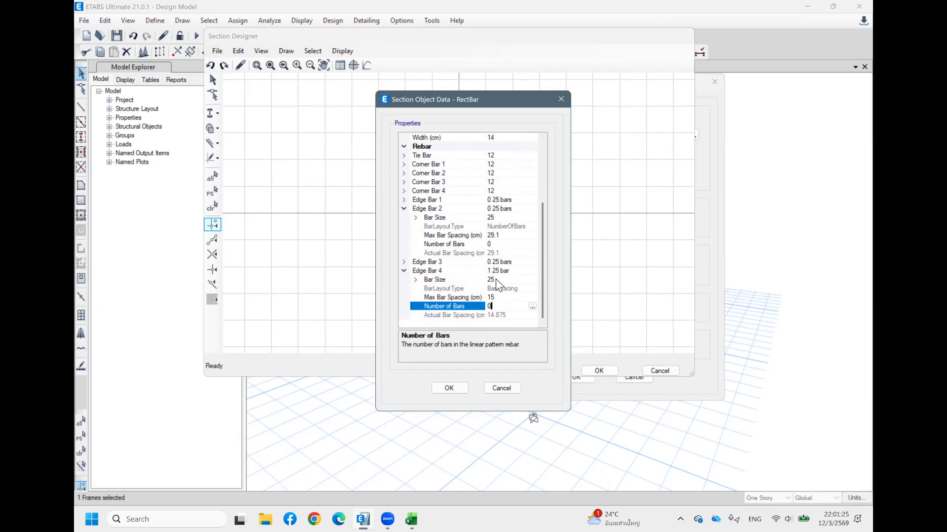
pyautogui.click(449, 388)
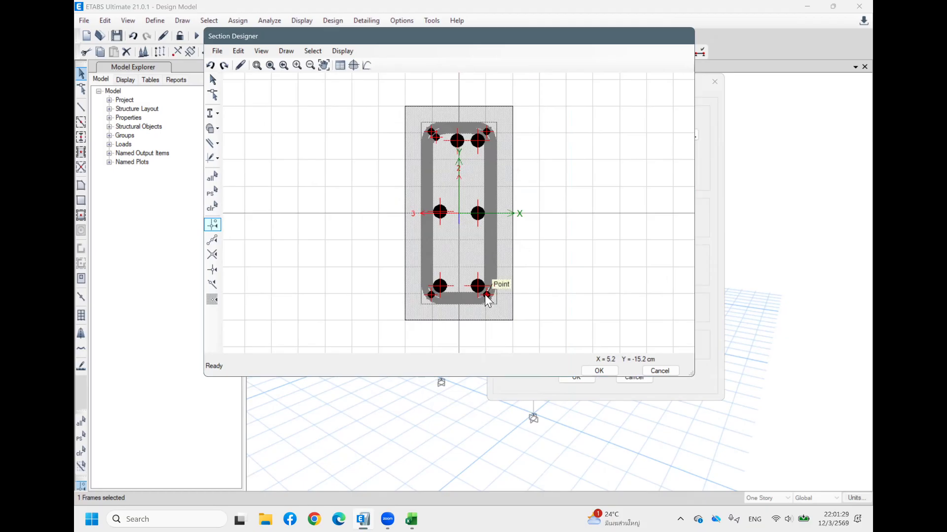
pyautogui.click(499, 304)
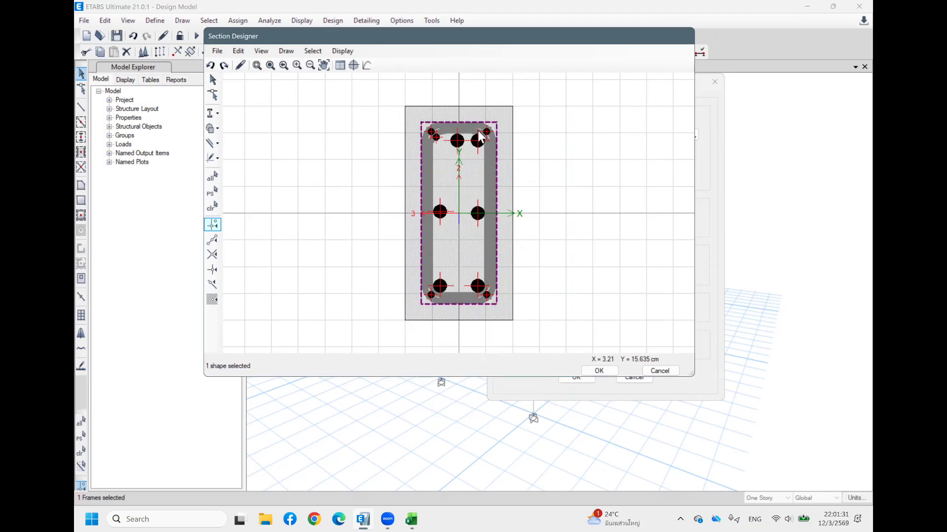
pyautogui.click(456, 140)
pyautogui.click(459, 141)
pyautogui.click(460, 141)
pyautogui.rightClick(456, 141)
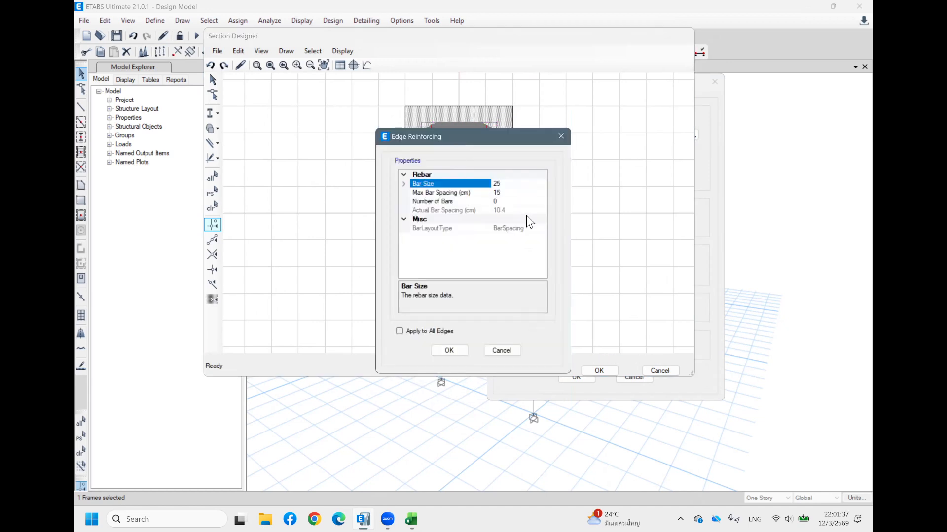
pyautogui.click(502, 350)
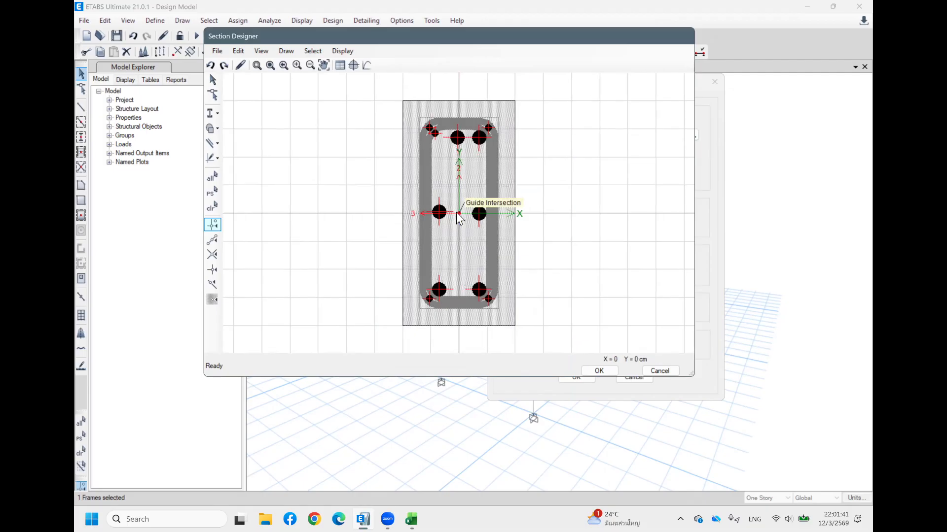
# Set the number of edge bars in the concrete rectangle's own reinforcement to 0 on all edges
pyautogui.scroll(1, 437, 212)
pyautogui.rightClick(437, 212)
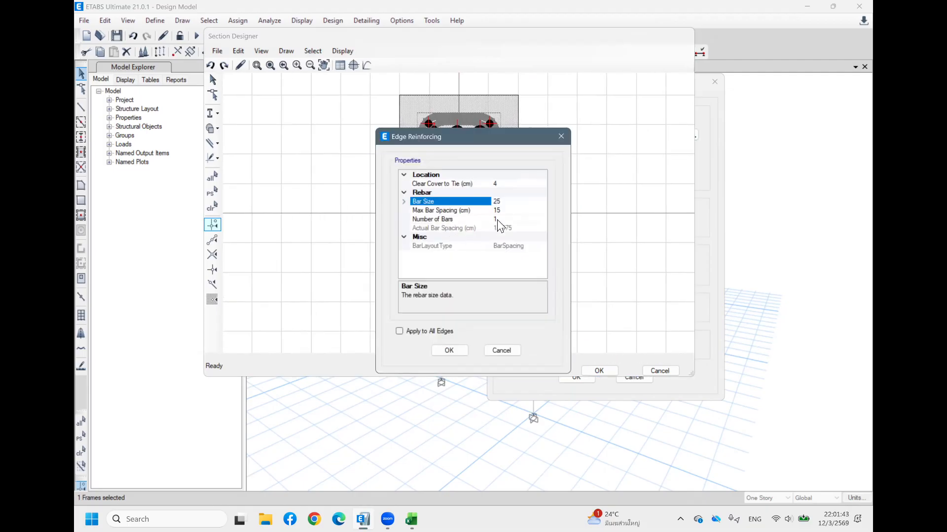
pyautogui.click(509, 218)
pyautogui.moveTo(509, 218); pyautogui.dragTo(477, 219)
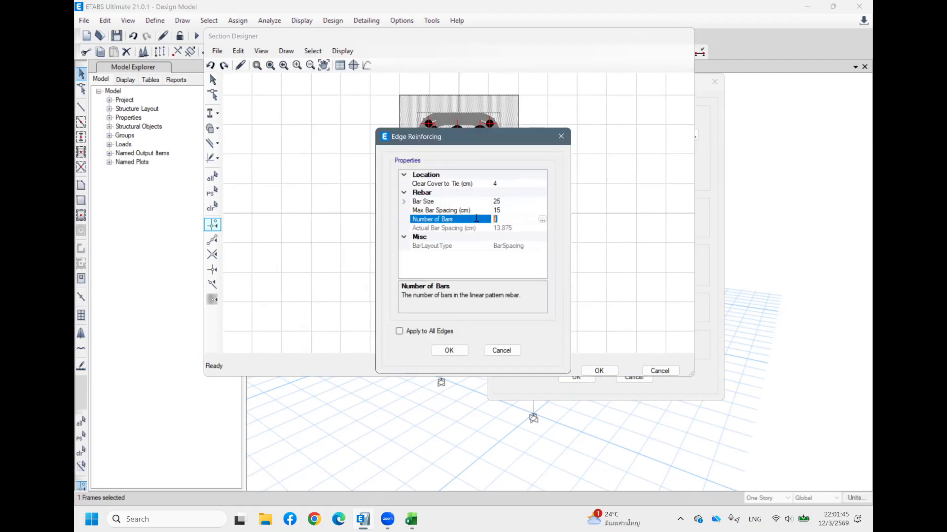
pyautogui.write('0')
pyautogui.click(427, 331)
pyautogui.click(449, 350)
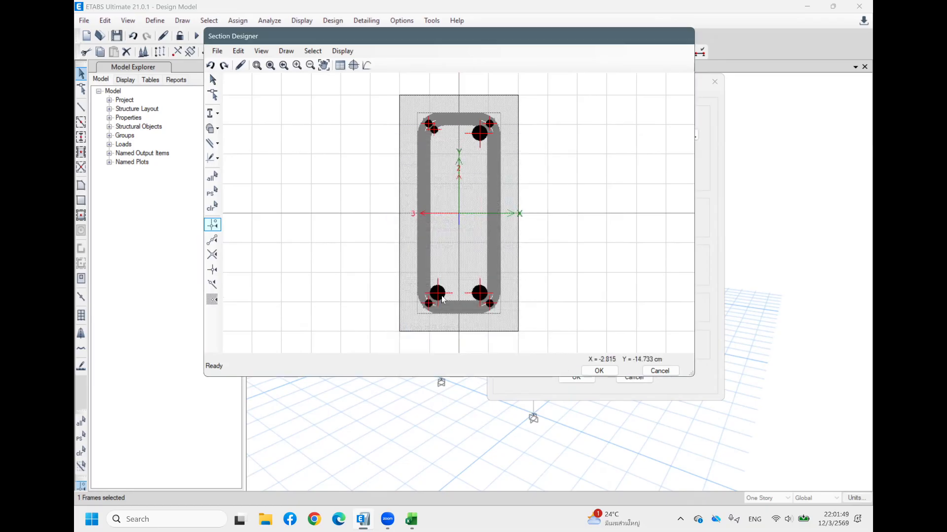
# Check the reinforcing properties of the concrete rectangle's lower-left corner bar and its bottom edge
pyautogui.rightClick(439, 293)
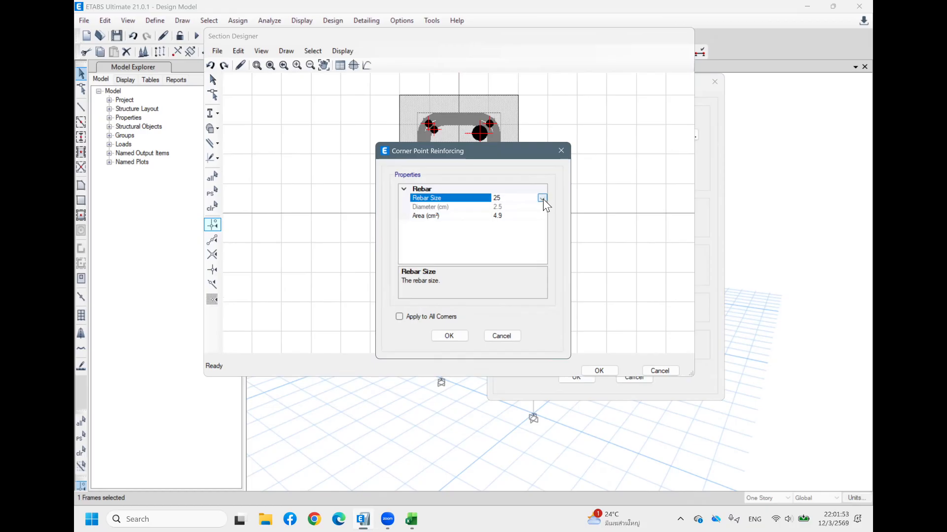
pyautogui.click(561, 150)
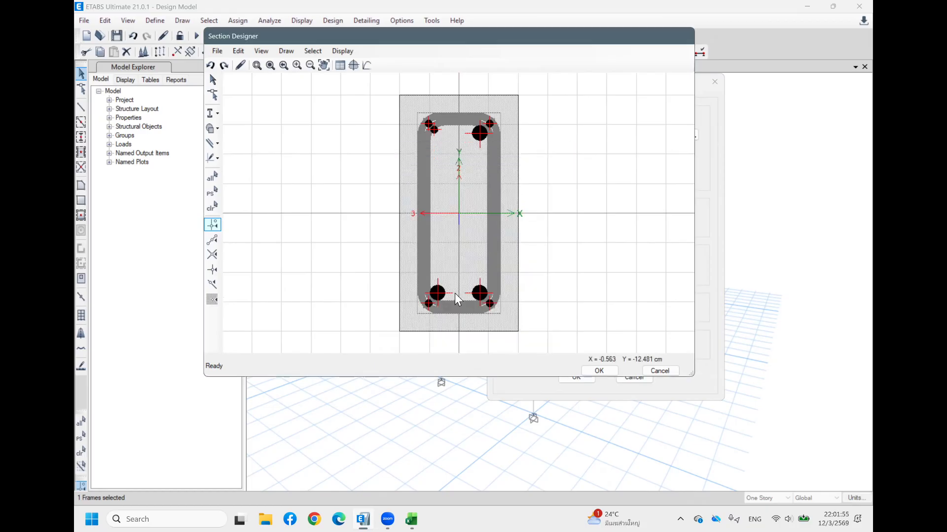
pyautogui.rightClick(456, 294)
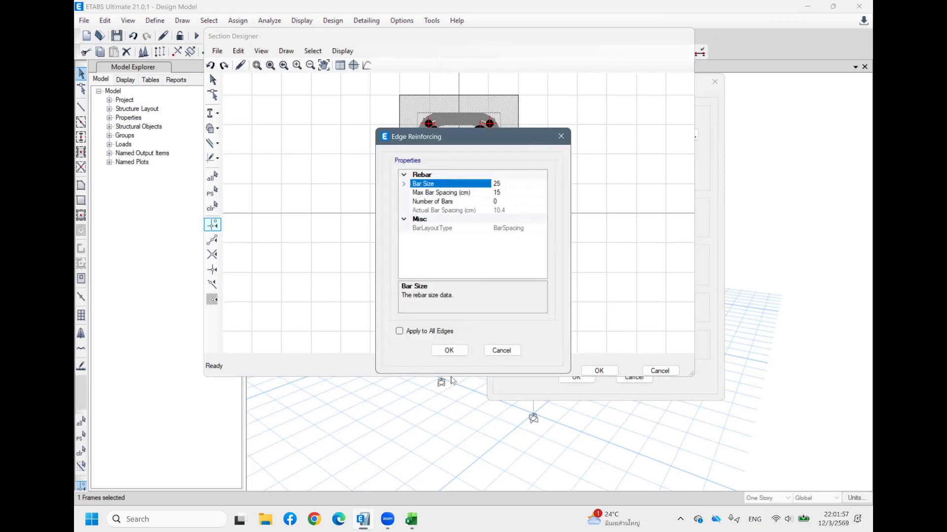
pyautogui.click(449, 350)
# Delete the rectangular rebar shape and view the properties of the remaining concrete rectangle
pyautogui.click(441, 295)
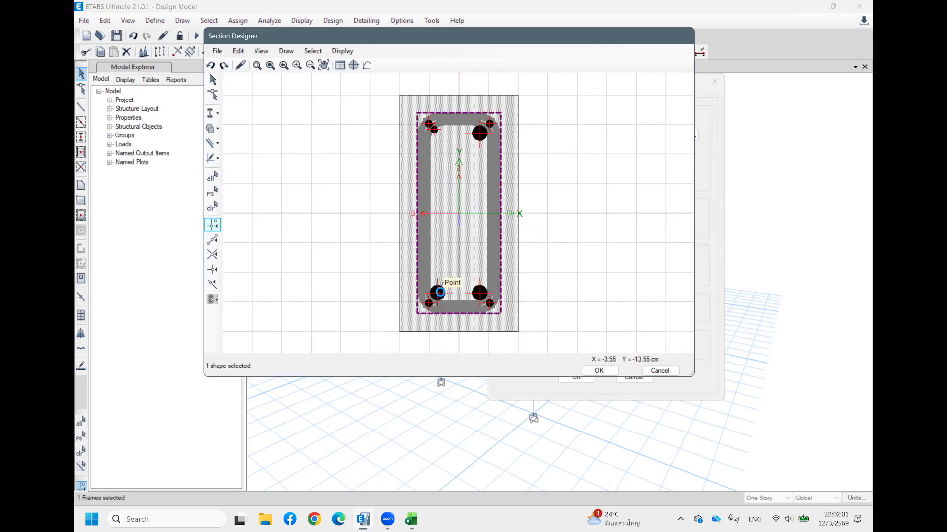
pyautogui.press('Delete')
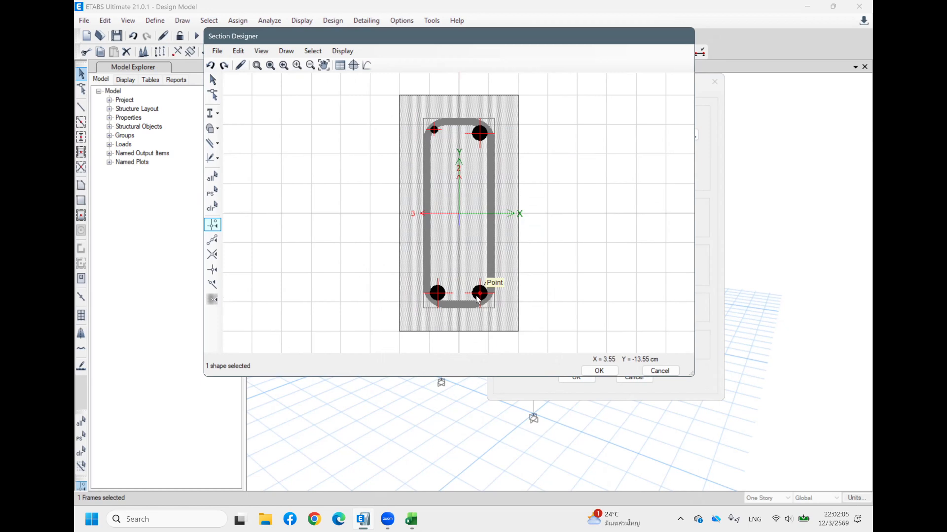
pyautogui.click(492, 188)
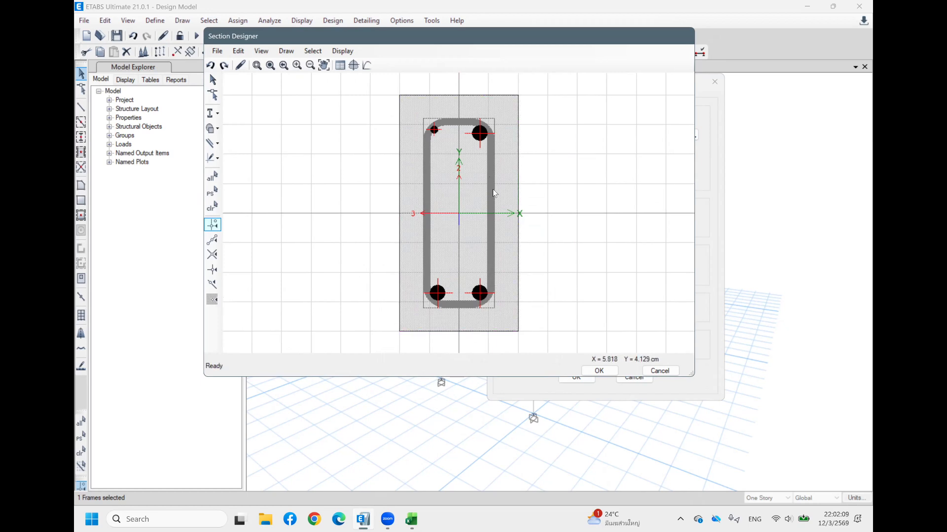
pyautogui.rightClick(492, 188)
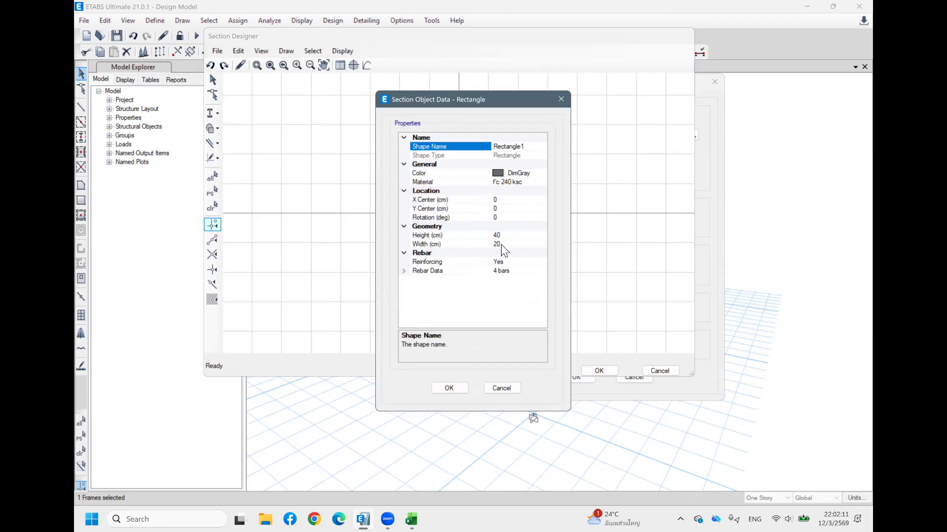
pyautogui.click(562, 99)
# Set the rebar size to 12 for all corners of the concrete rectangle
pyautogui.doubleClick(480, 293)
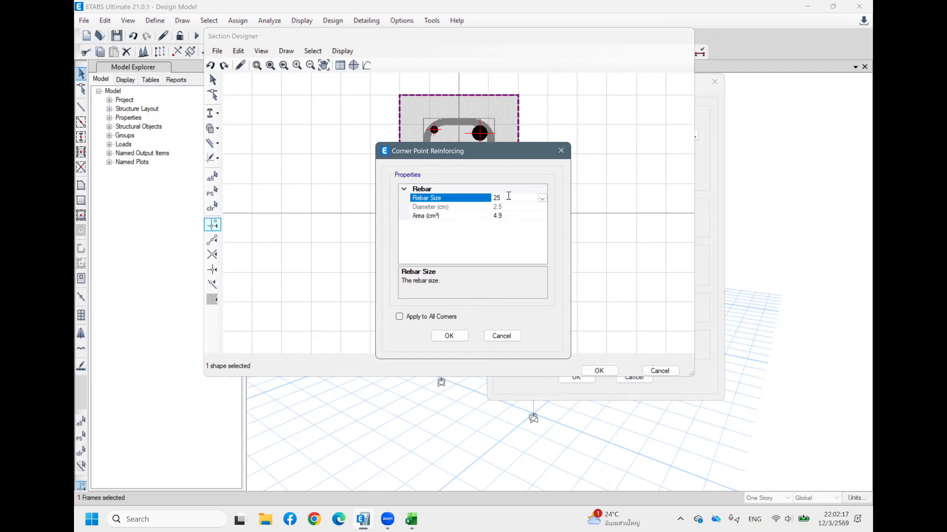
pyautogui.click(543, 199)
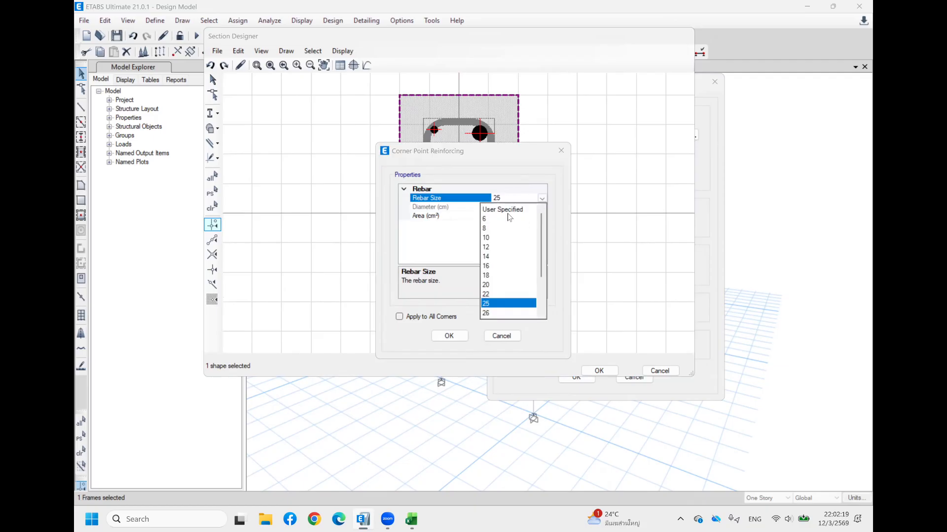
pyautogui.click(492, 248)
pyautogui.click(399, 317)
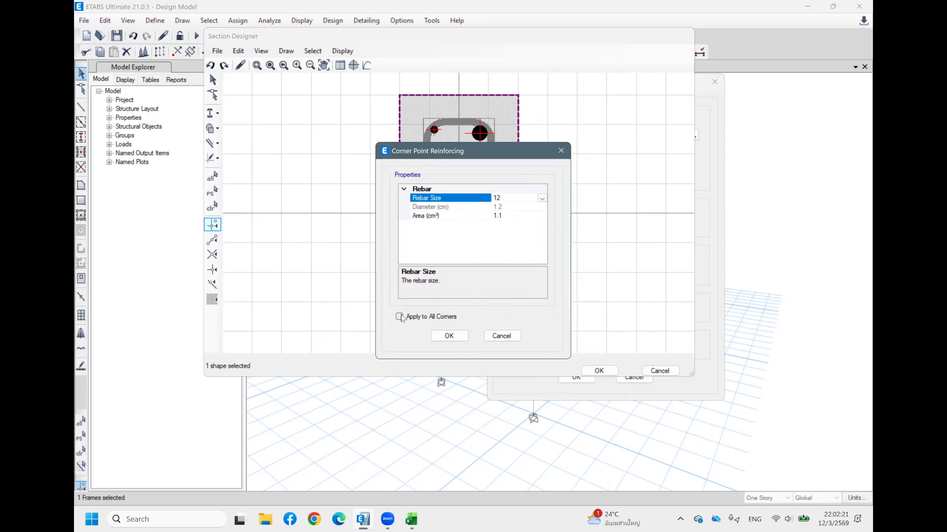
pyautogui.click(450, 339)
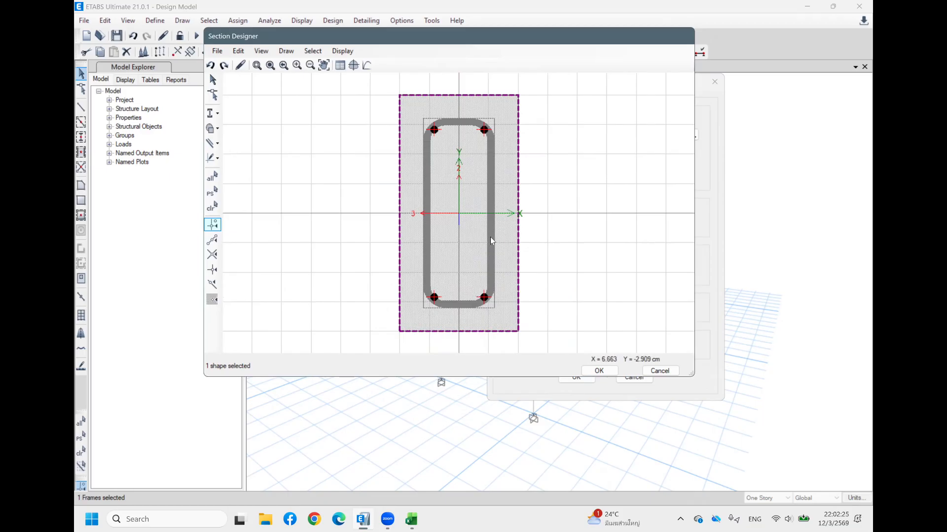
# Try to set the tie bar of the concrete rectangle's rebar data to size 9
pyautogui.rightClick(491, 237)
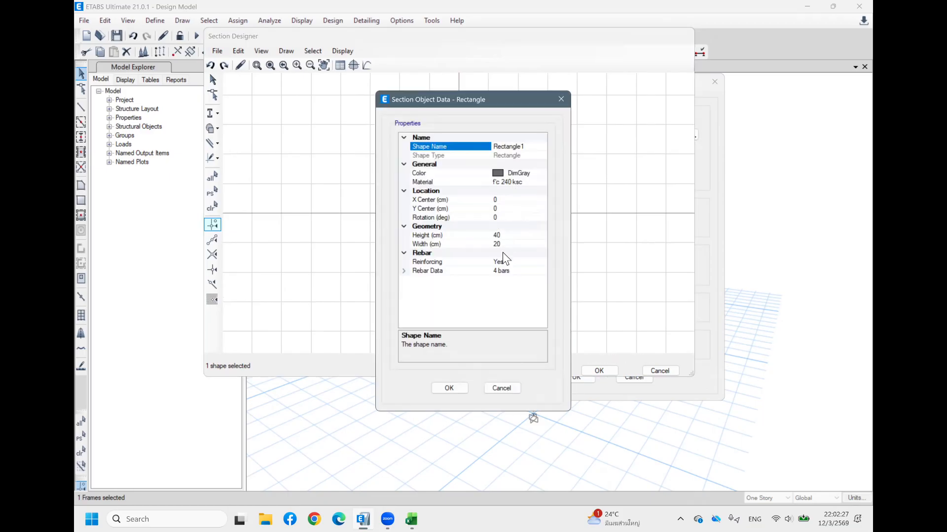
pyautogui.click(405, 272)
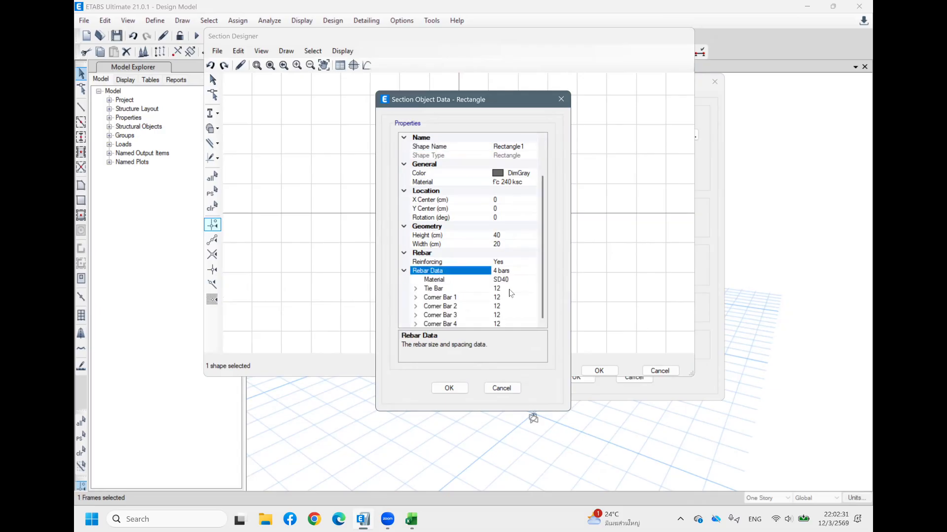
pyautogui.scroll(-2, 492, 248)
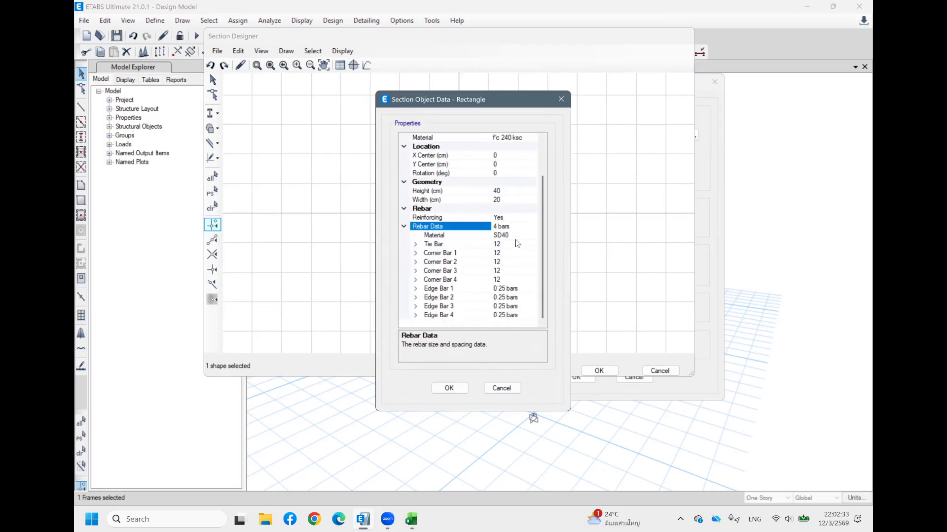
pyautogui.click(525, 244)
pyautogui.moveTo(532, 244); pyautogui.dragTo(486, 246)
pyautogui.write('9')
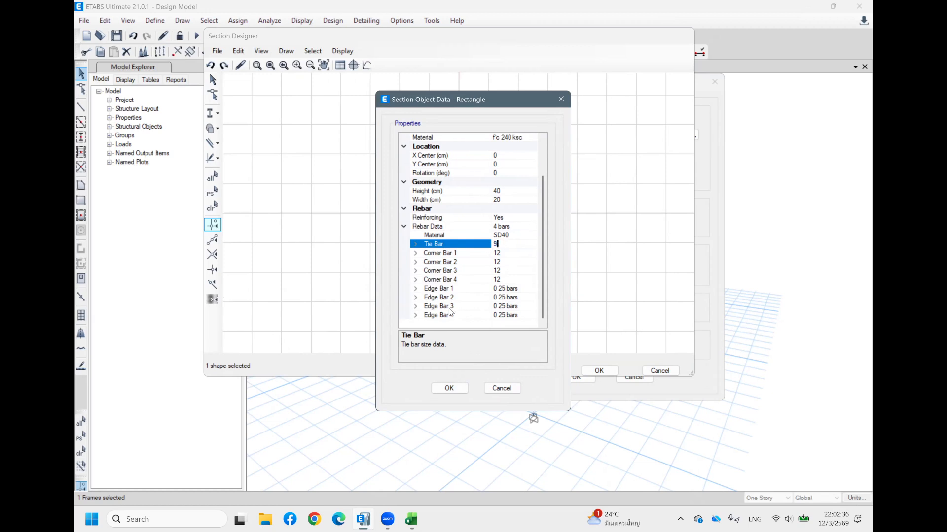
pyautogui.click(450, 389)
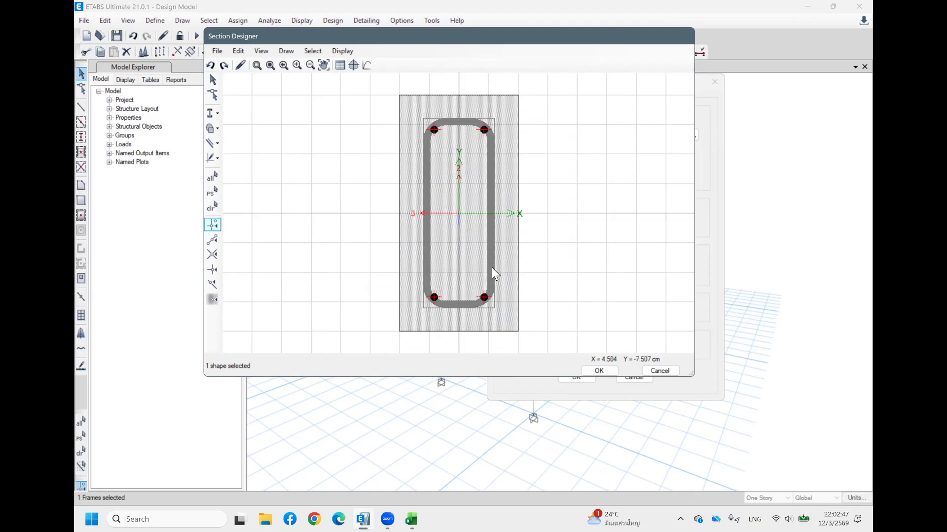
# Delete the concrete rectangle, and restart the section by discarding the Section Designer edits and reopening it
pyautogui.press('Delete')
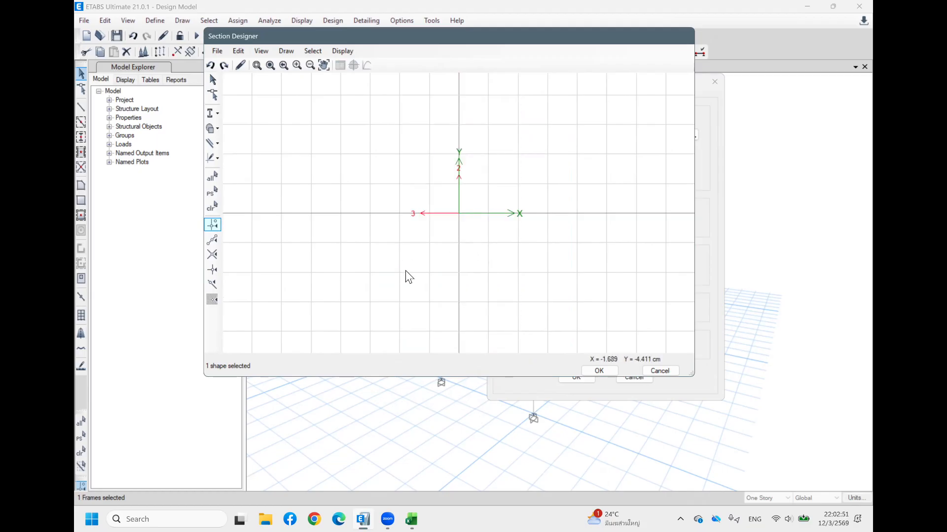
pyautogui.click(658, 371)
pyautogui.click(595, 308)
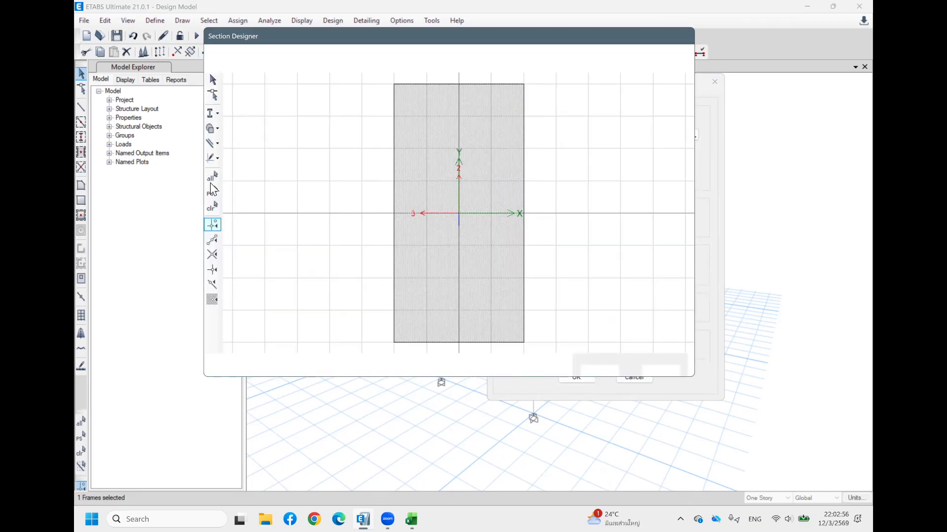
# Draw a rectangle rebar shape centred on the origin of the concrete section
pyautogui.click(215, 143)
pyautogui.click(217, 144)
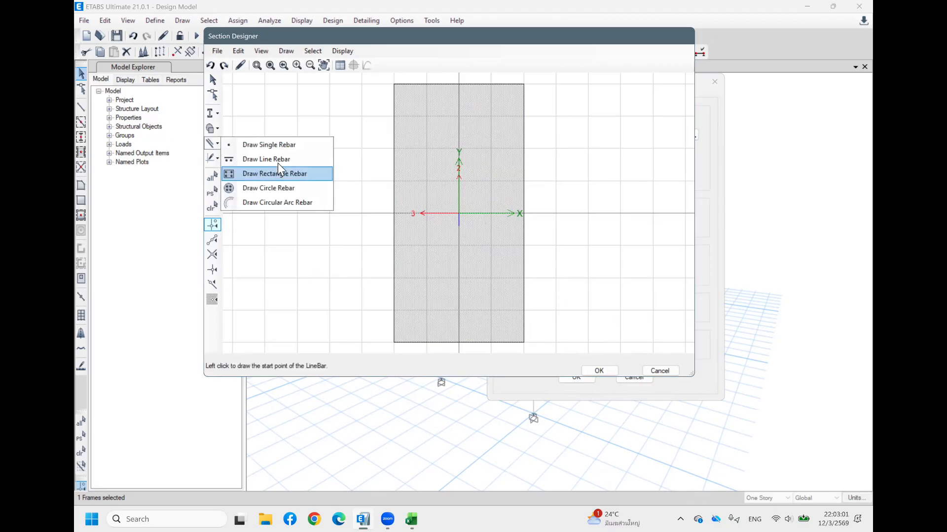
pyautogui.click(273, 173)
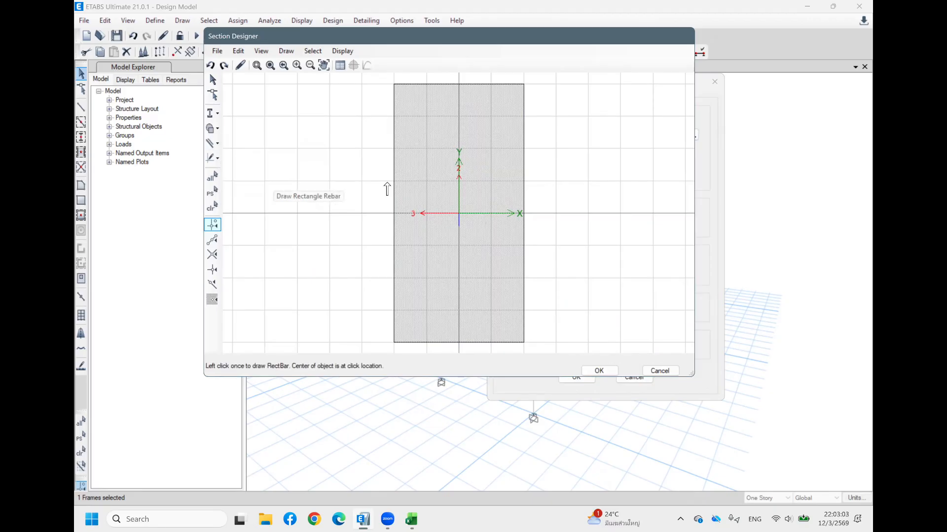
pyautogui.click(460, 214)
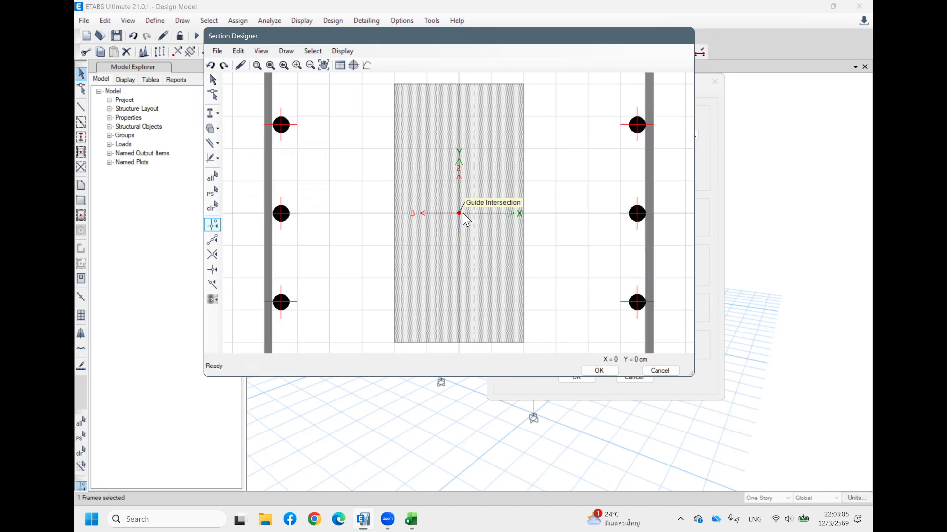
# Set the rectangular rebar shape's material to SD40 and apply the properties
pyautogui.scroll(-5, 549, 226)
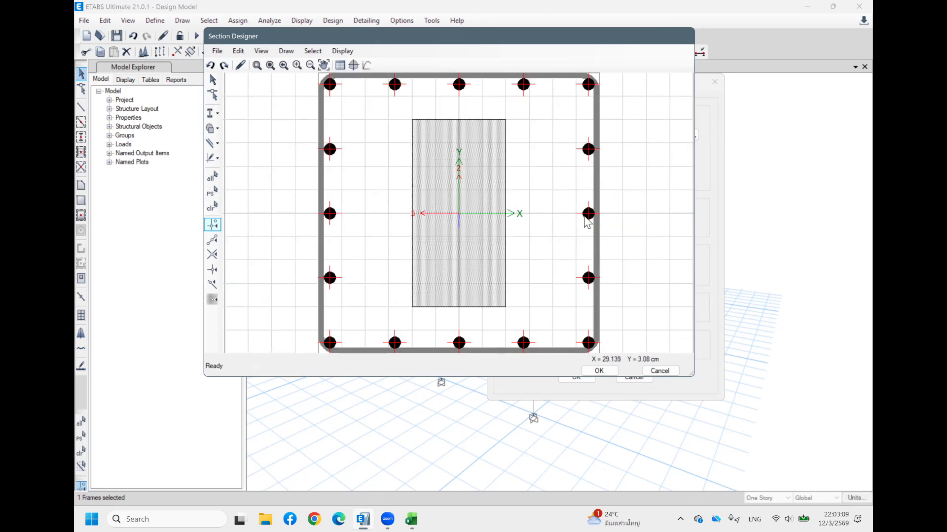
pyautogui.rightClick(597, 204)
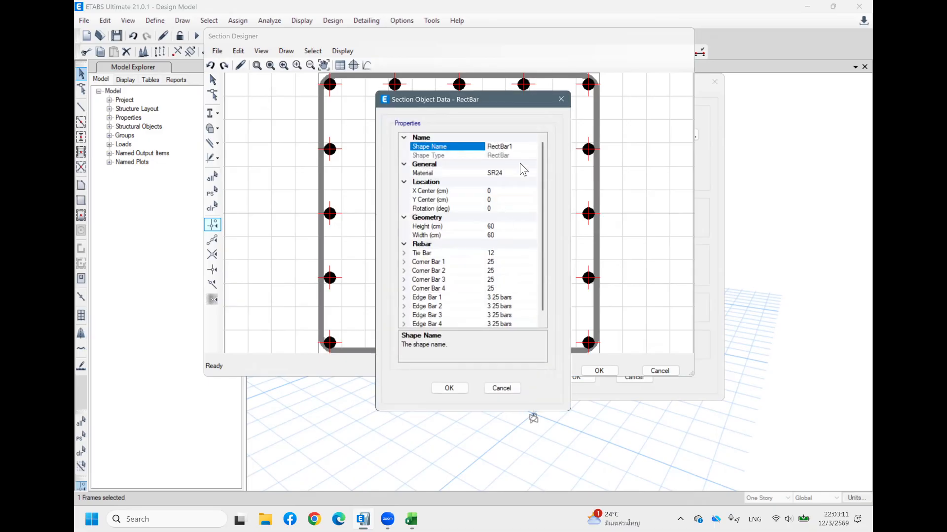
pyautogui.click(514, 173)
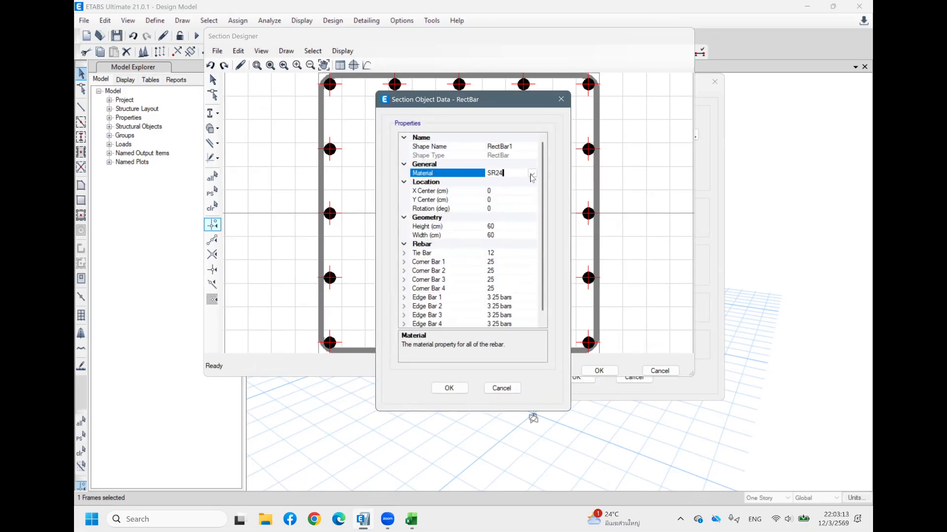
pyautogui.click(532, 174)
pyautogui.click(496, 184)
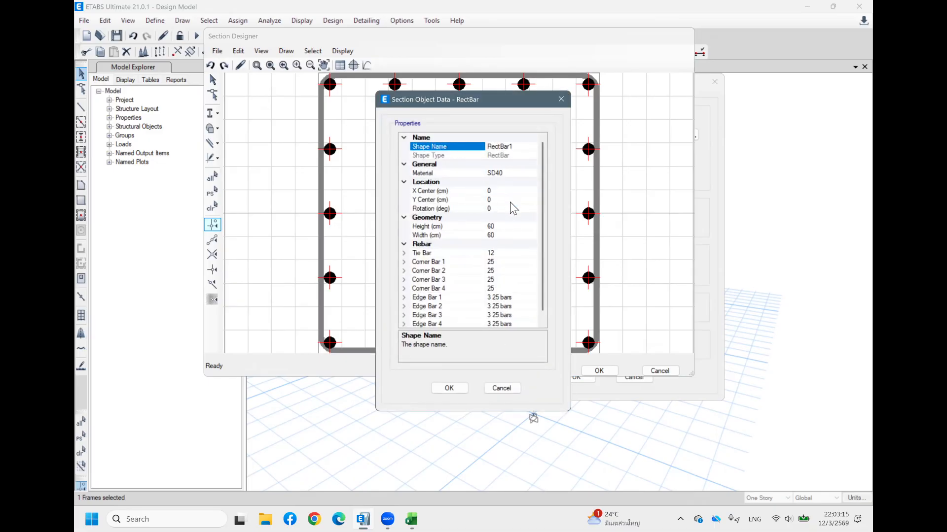
pyautogui.click(512, 253)
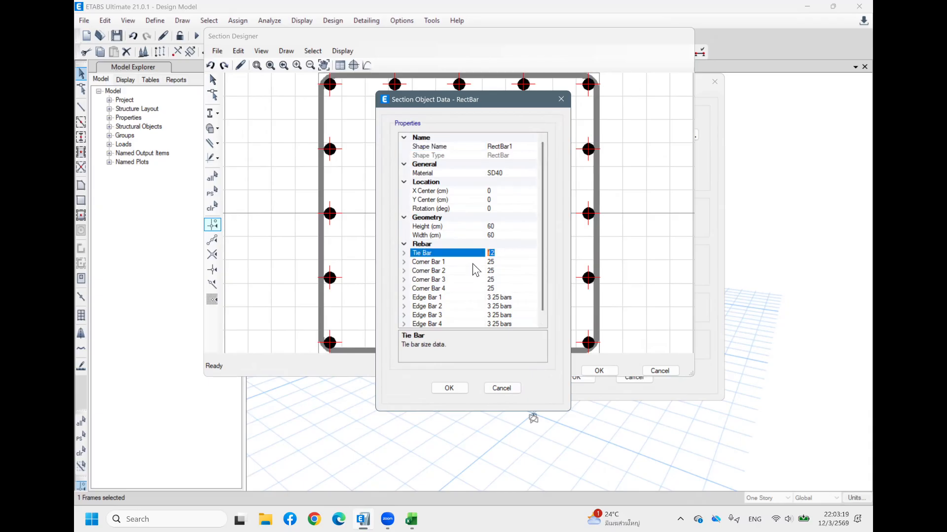
pyautogui.click(511, 263)
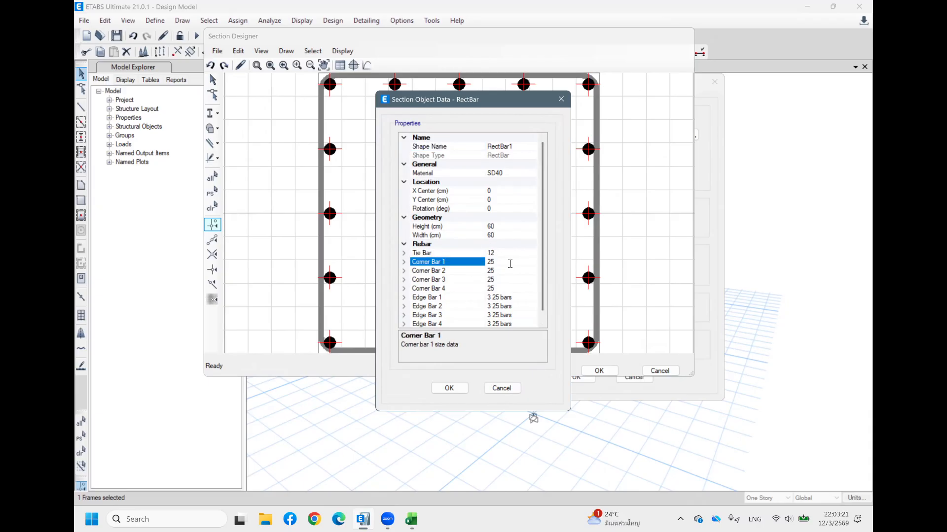
pyautogui.moveTo(513, 264); pyautogui.dragTo(468, 268)
pyautogui.click(462, 388)
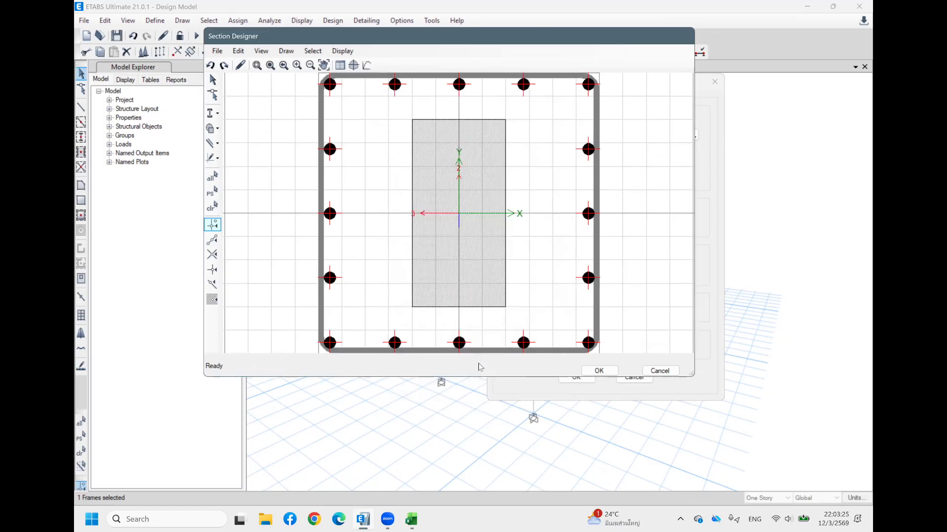
# Set the number of bars to 0 on all edges of the rectangular rebar shape
pyautogui.rightClick(590, 214)
pyautogui.click(515, 199)
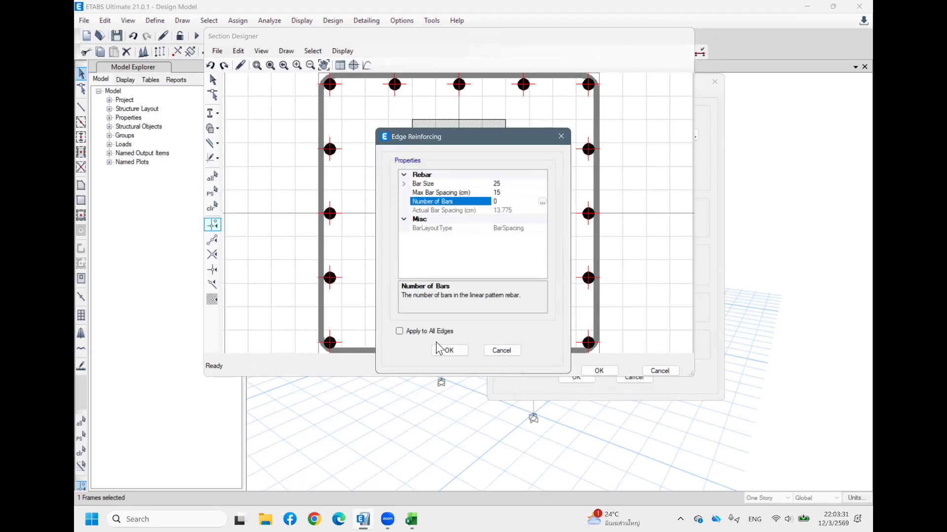
pyautogui.click(399, 331)
pyautogui.click(458, 352)
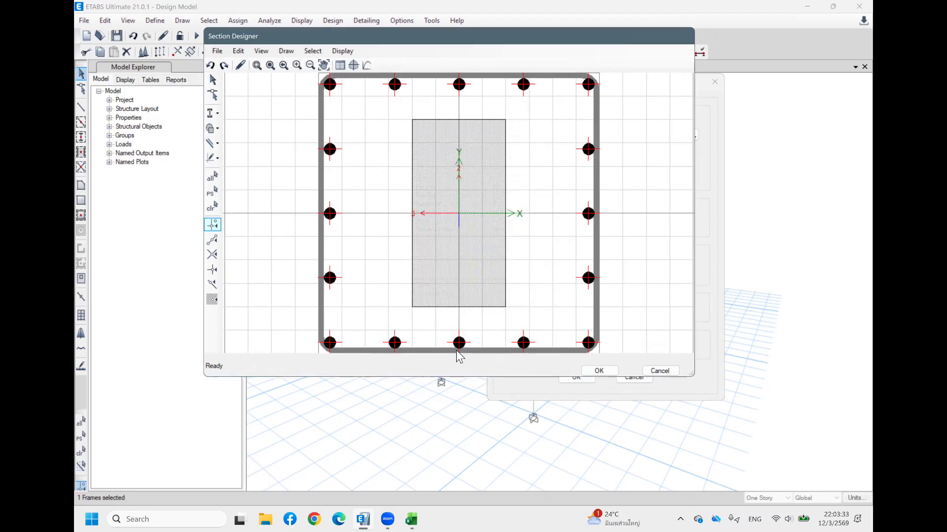
# Set the rebar size to 12 for all corner bars of the rectangular rebar shape
pyautogui.rightClick(586, 347)
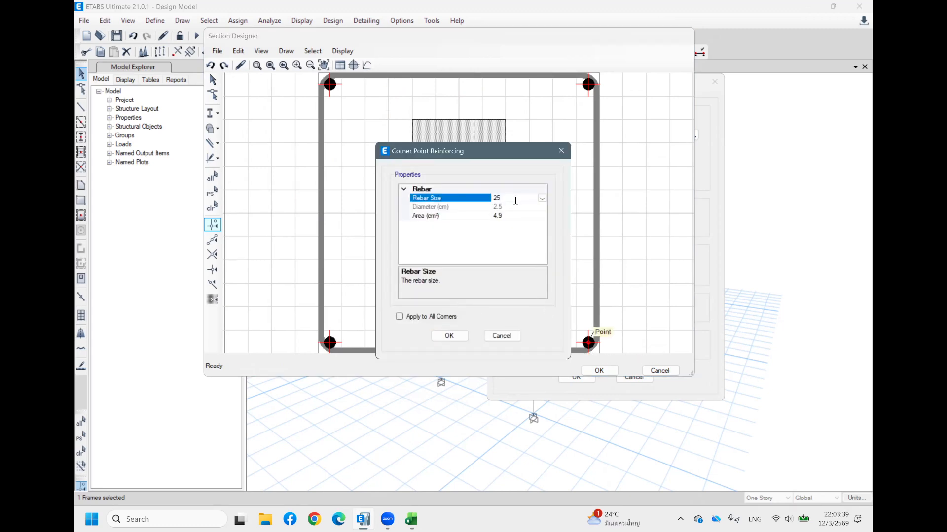
pyautogui.click(542, 198)
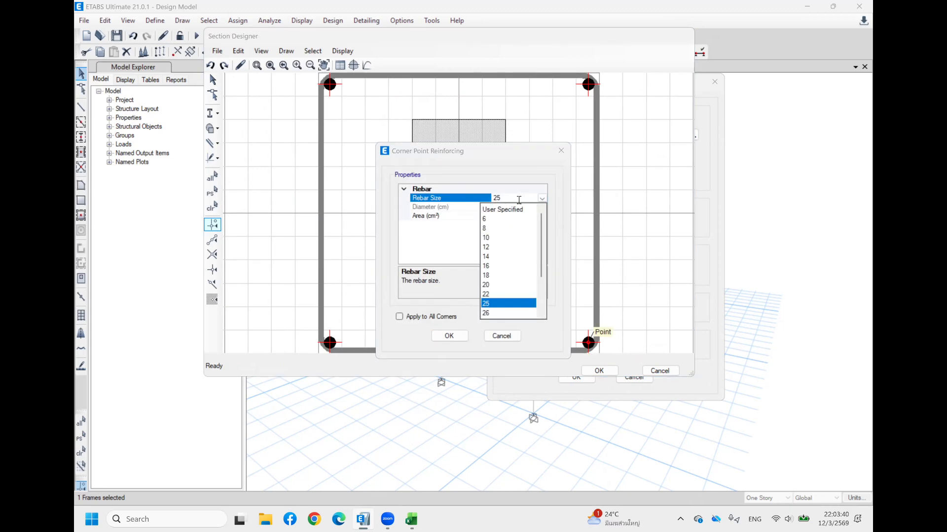
pyautogui.click(486, 247)
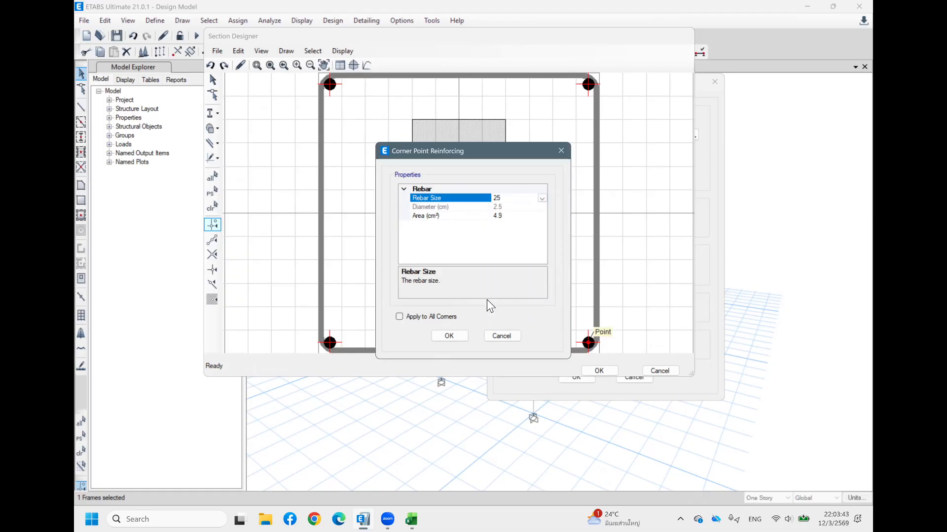
pyautogui.click(400, 316)
pyautogui.click(448, 335)
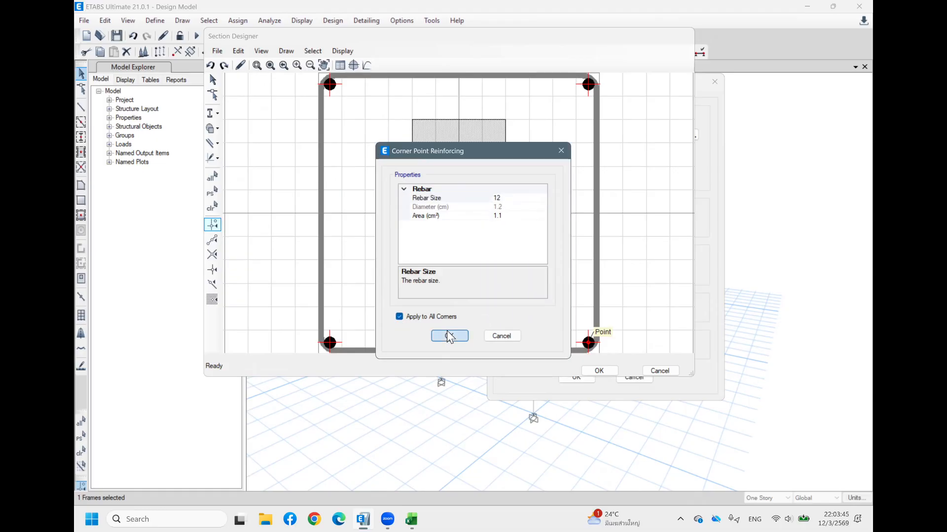
pyautogui.rightClick(598, 258)
pyautogui.click(509, 261)
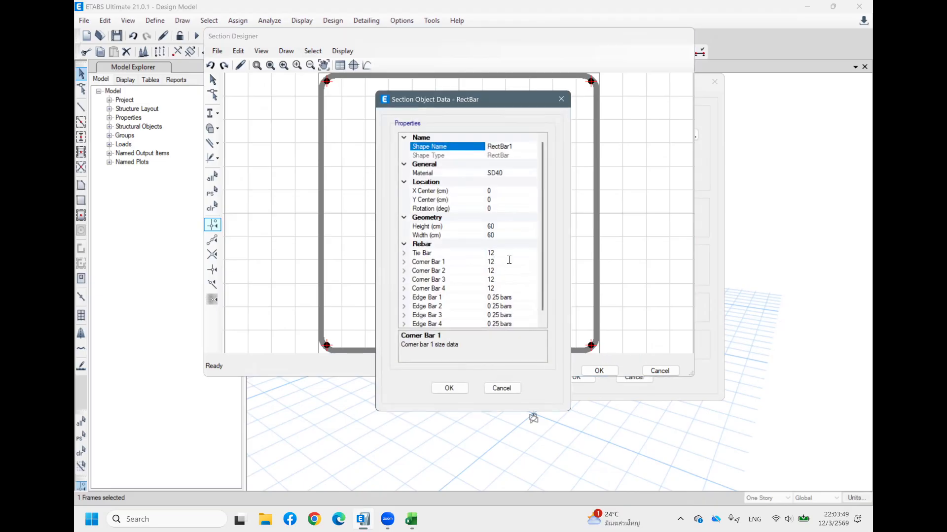
pyautogui.click(522, 253)
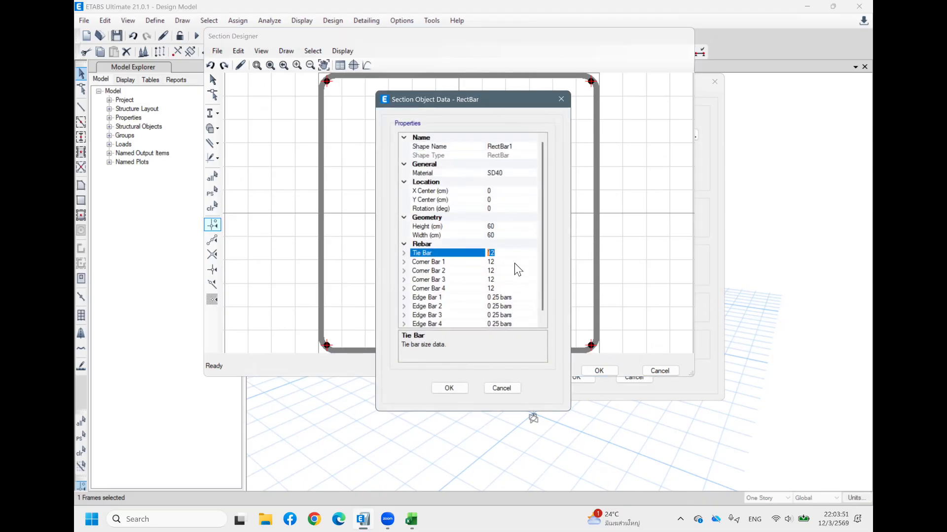
pyautogui.click(450, 388)
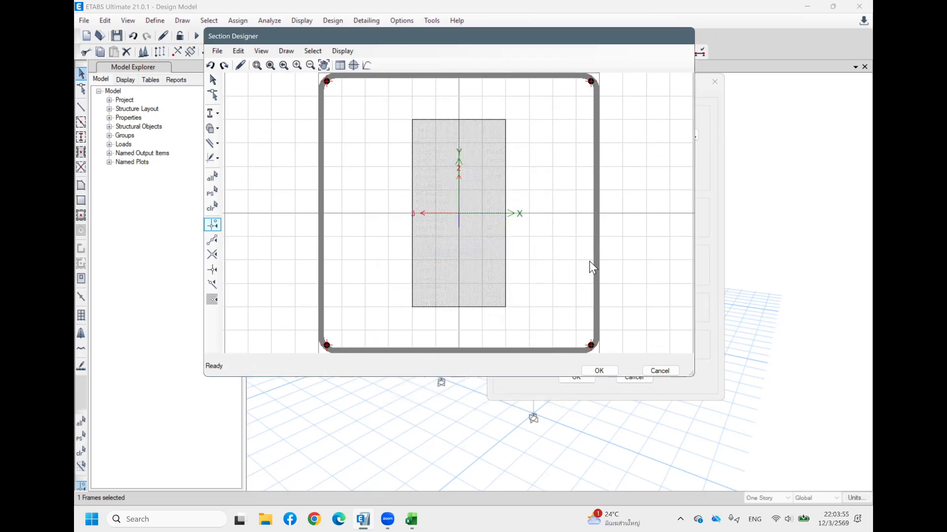
# Set the tie bar's rebar size to 8 for the rectangular rebar shape and apply the properties
pyautogui.scroll(-1, 576, 225)
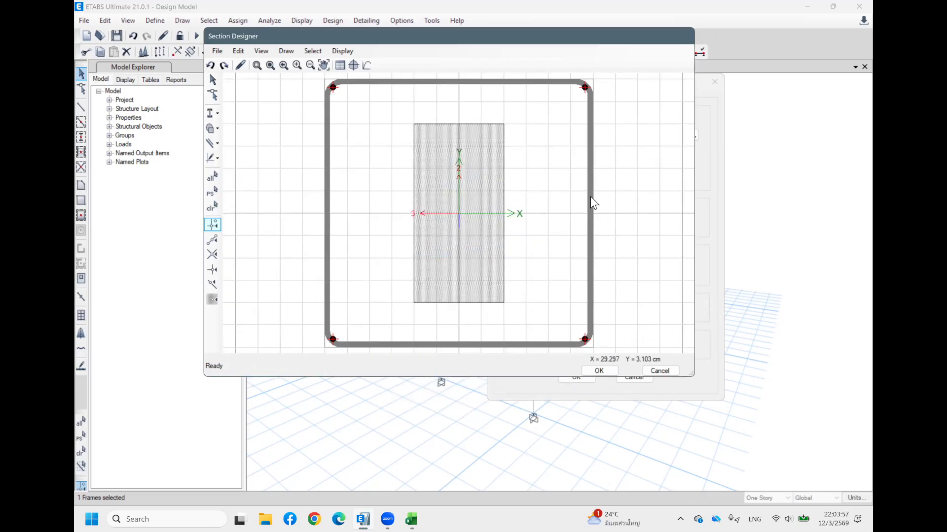
pyautogui.rightClick(590, 197)
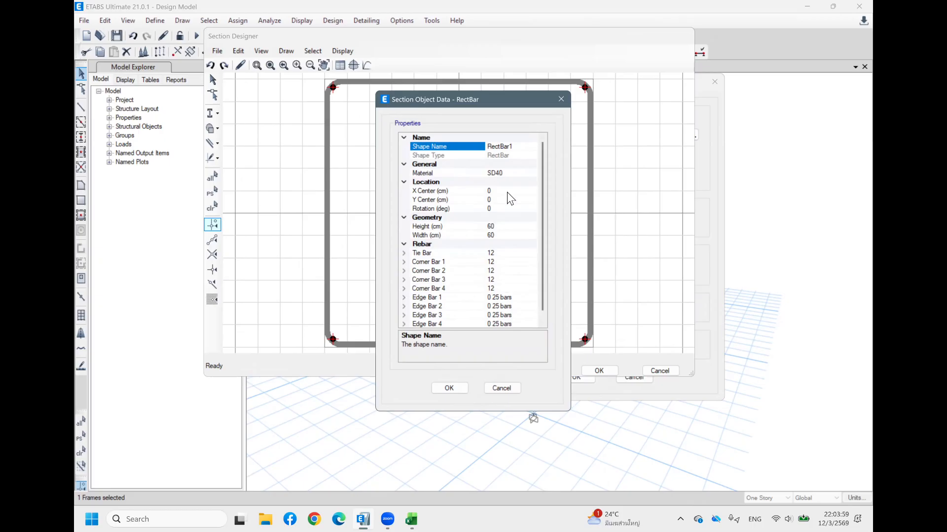
pyautogui.click(515, 254)
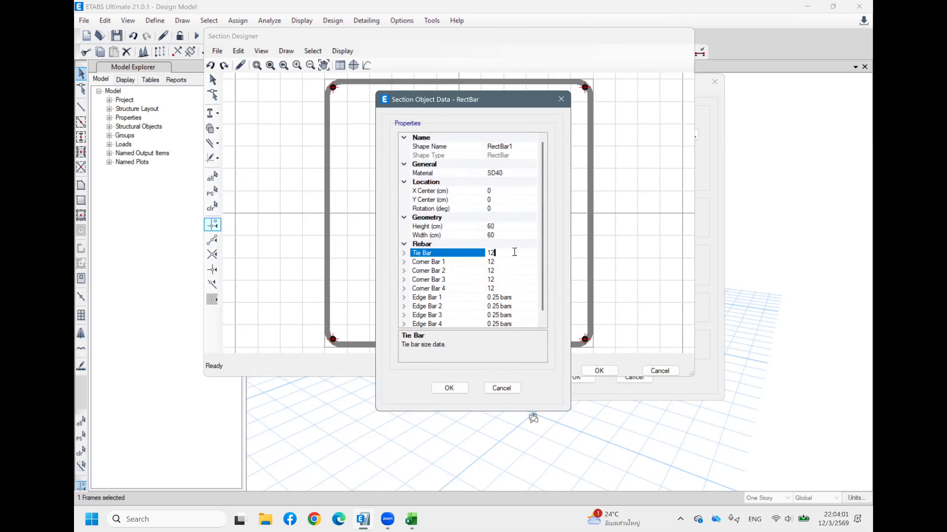
pyautogui.click(404, 253)
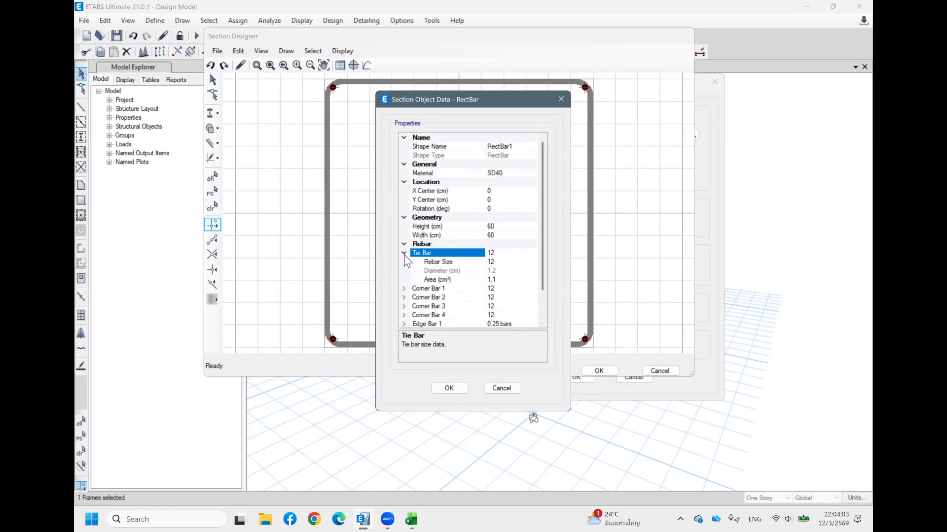
pyautogui.click(524, 262)
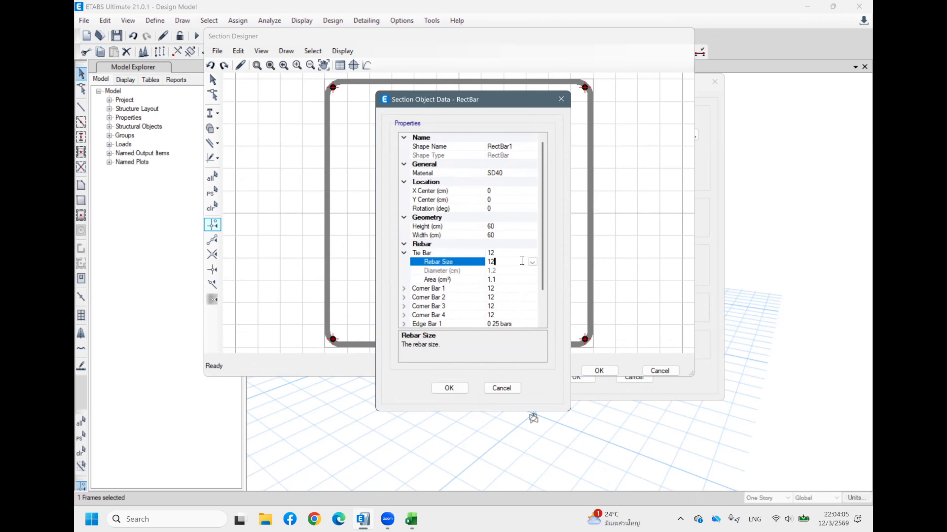
pyautogui.click(532, 262)
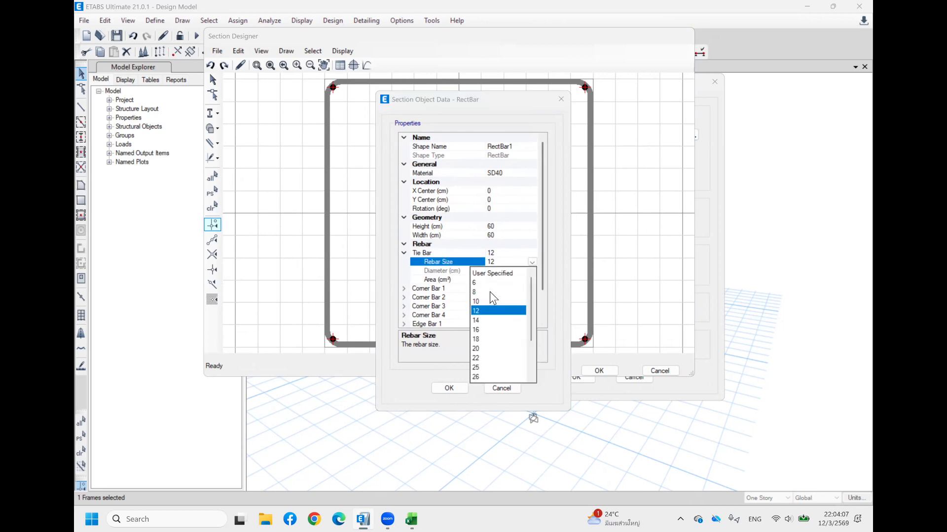
pyautogui.click(490, 292)
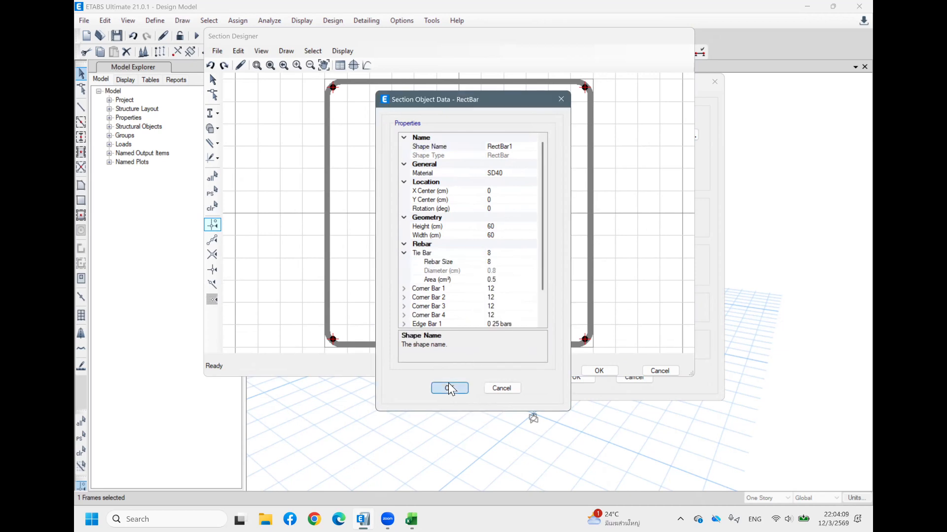
pyautogui.click(449, 387)
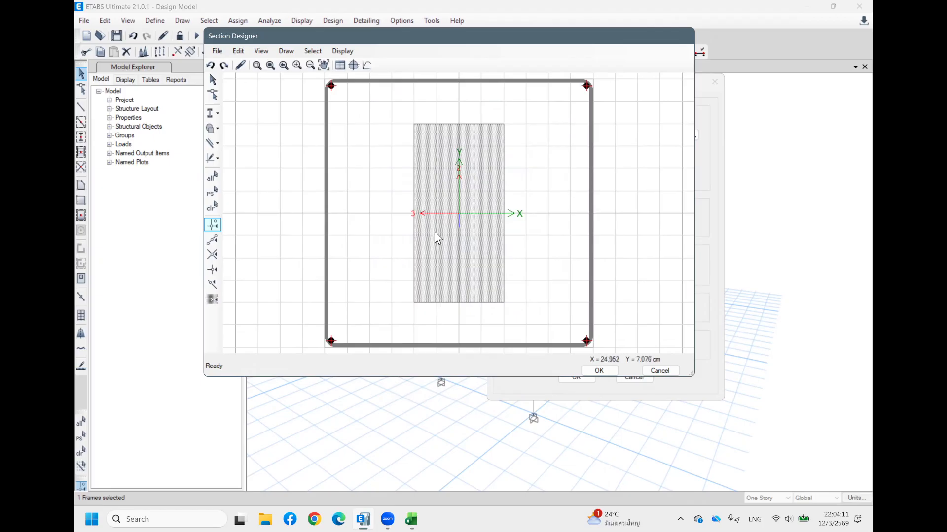
# Set the rectangular rebar shape to 34 cm high and 24 cm wide, and save section B11
pyautogui.rightClick(591, 173)
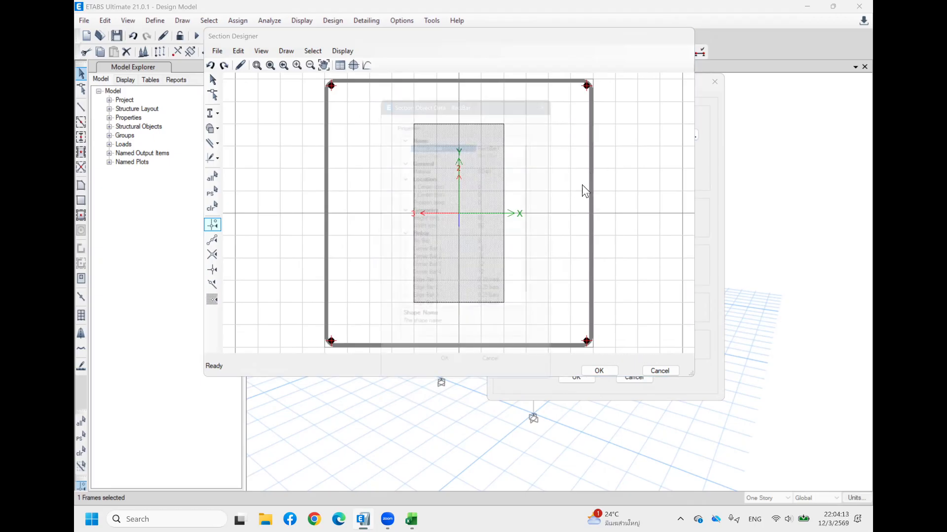
pyautogui.scroll(-1, 501, 250)
pyautogui.scroll(1, 501, 234)
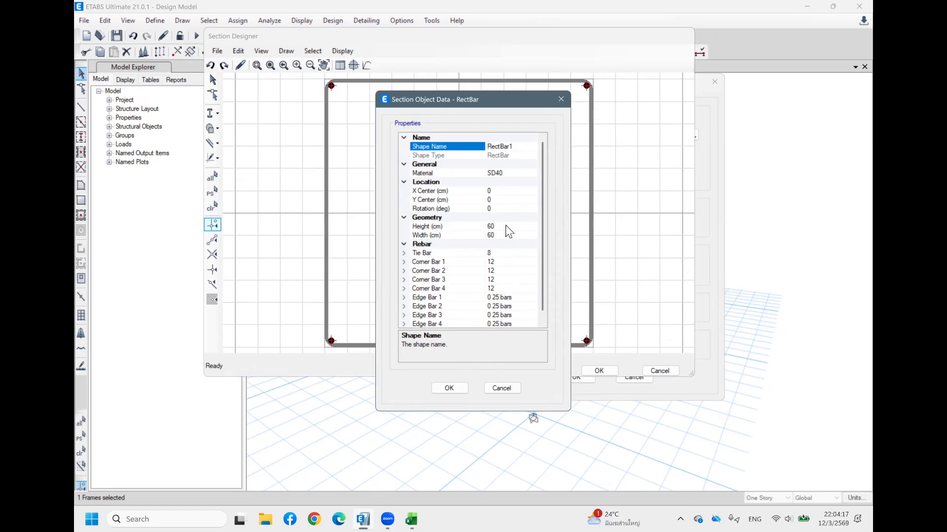
pyautogui.click(506, 227)
pyautogui.click(491, 227)
pyautogui.write('34')
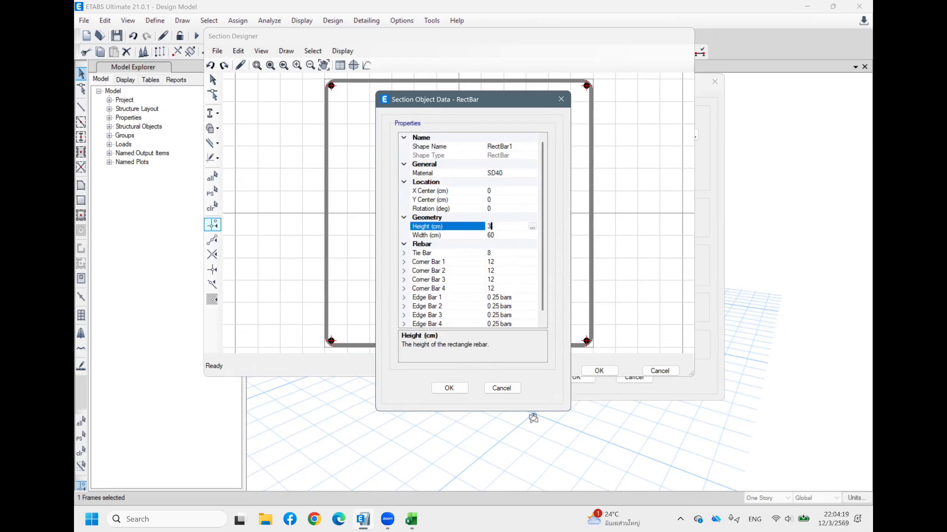
pyautogui.click(505, 235)
pyautogui.press('BackSpace')
pyautogui.press('BackSpace')
pyautogui.write('24')
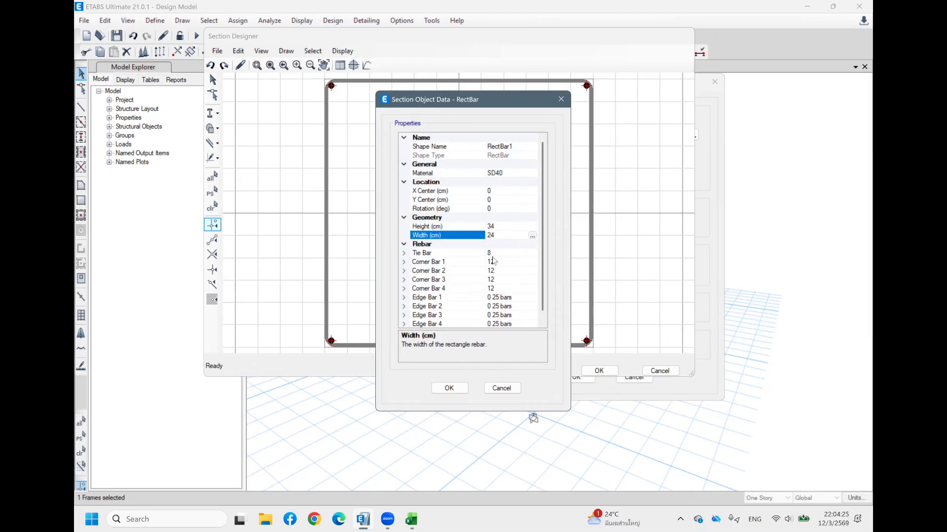
pyautogui.click(449, 388)
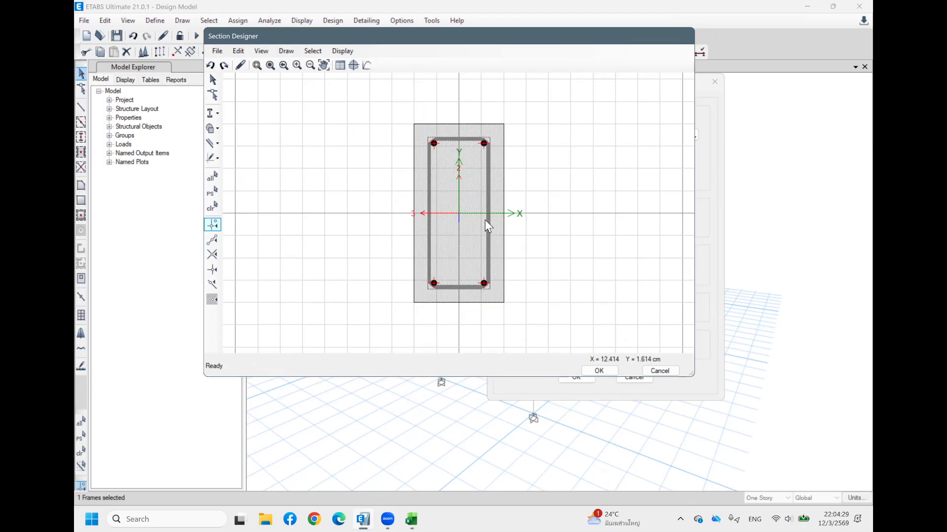
pyautogui.click(601, 373)
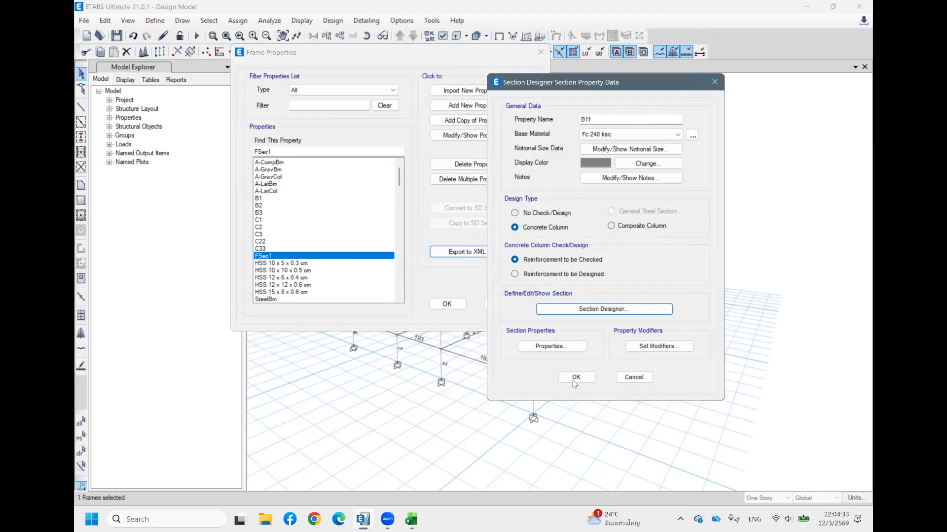
pyautogui.click(577, 377)
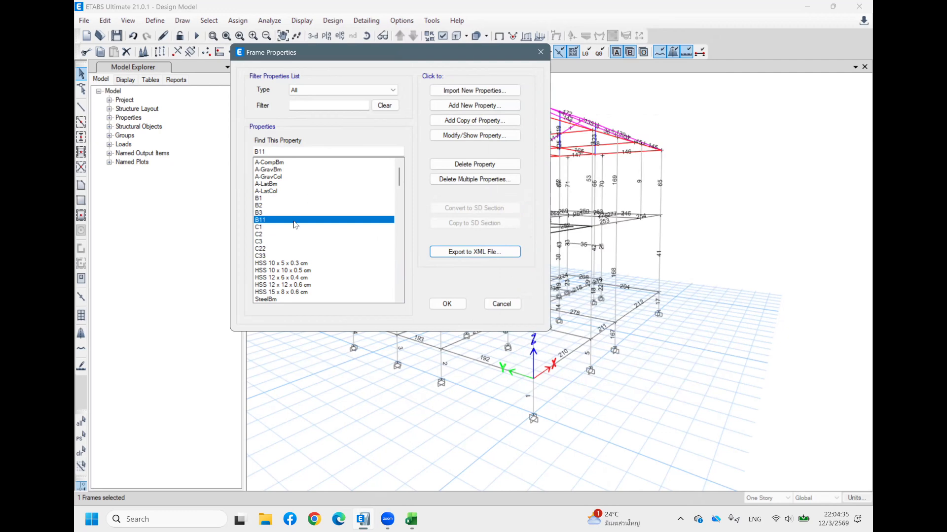
# Add a copy of section B11 named B22 and open it in Section Designer
pyautogui.click(476, 122)
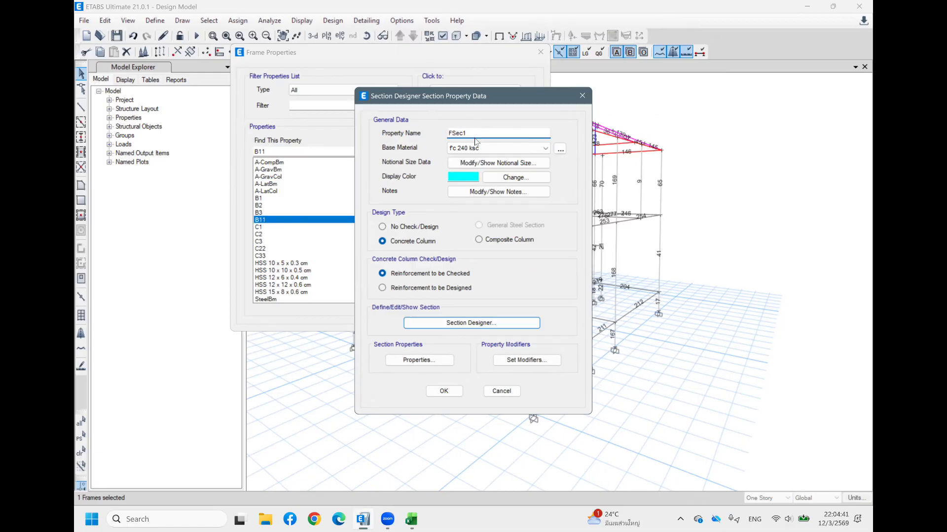
pyautogui.hotkey('ctrl', 'a')
pyautogui.write('B')
pyautogui.click(486, 324)
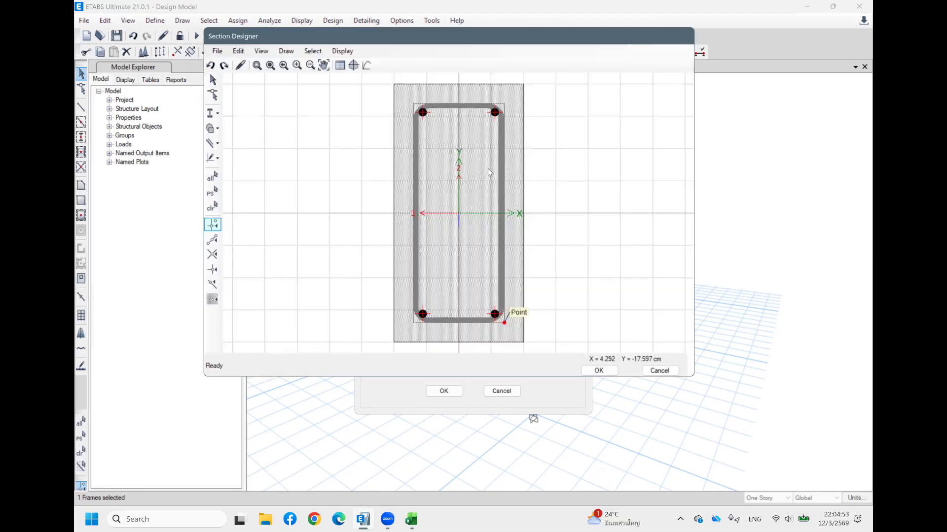
# Set the number of bars to 1 on the upper edge of the rectangular rebar shape
pyautogui.rightClick(459, 109)
pyautogui.click(555, 99)
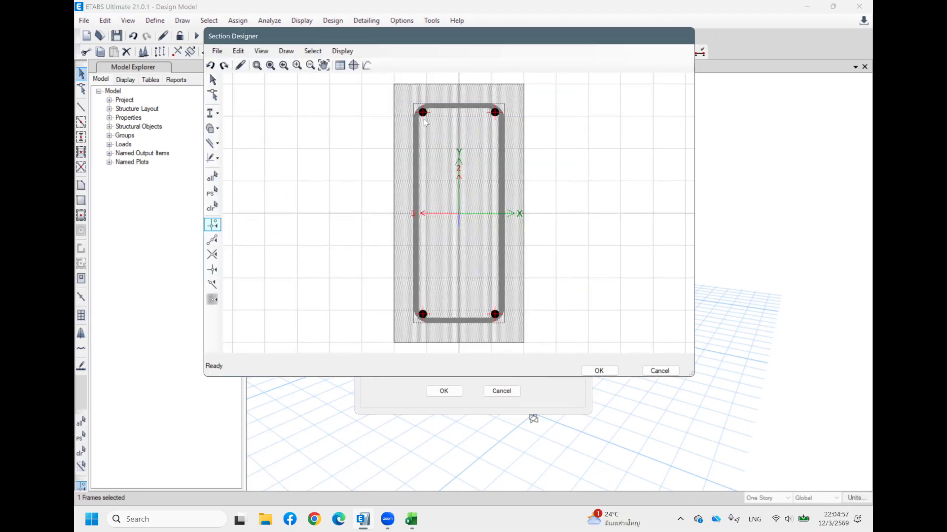
pyautogui.rightClick(463, 114)
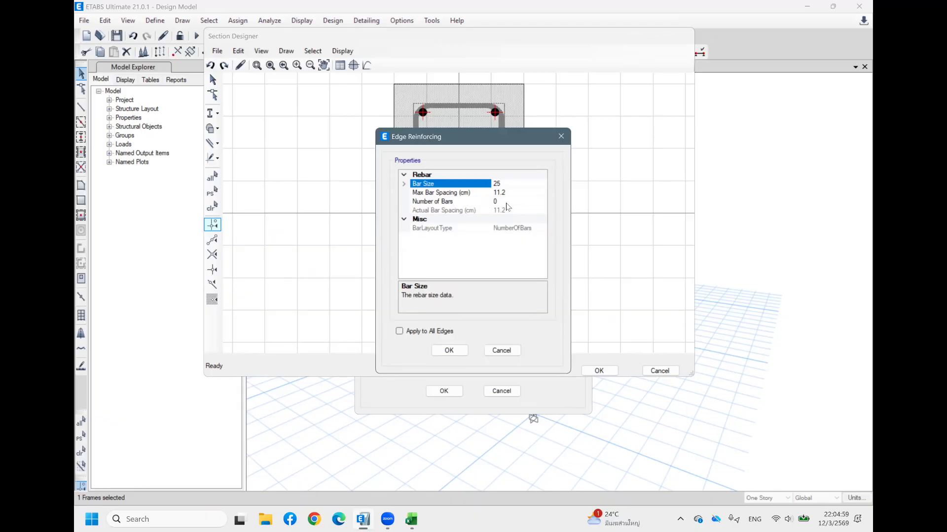
pyautogui.click(506, 206)
pyautogui.write('1')
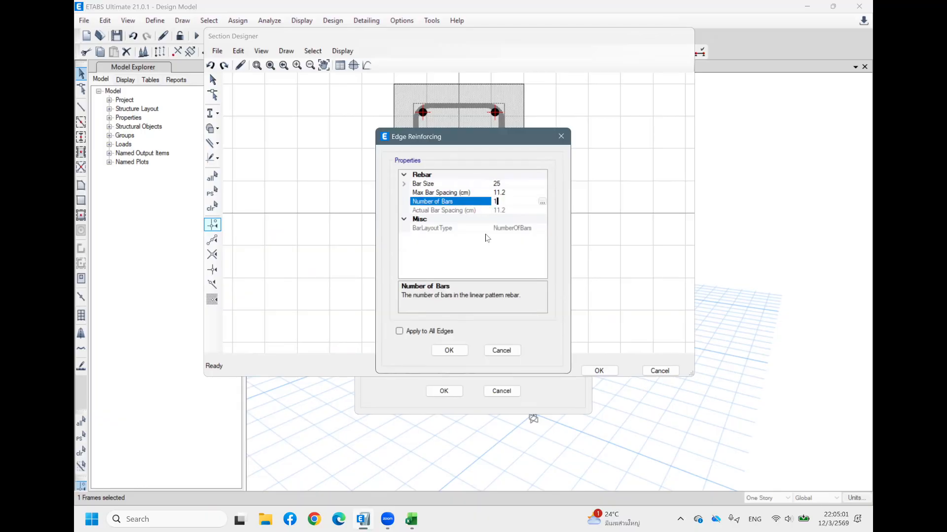
pyautogui.click(447, 349)
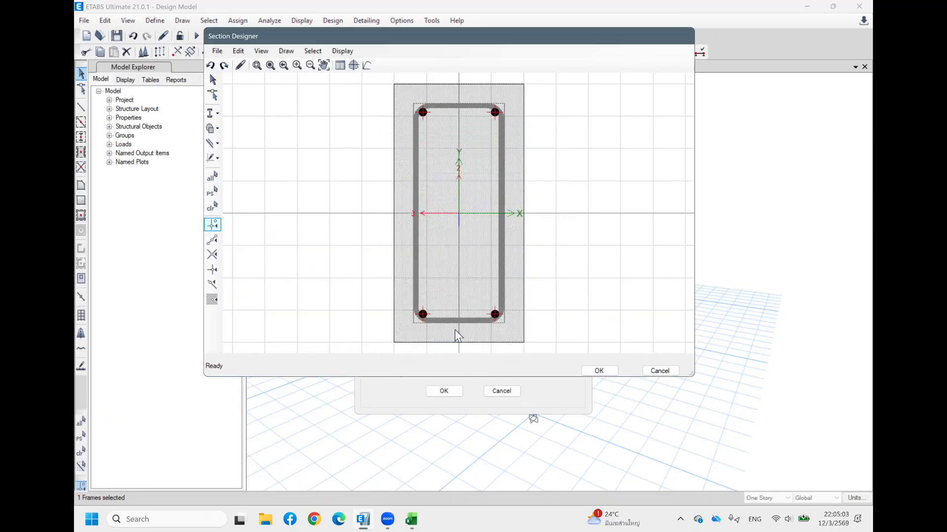
# Set the upper edge's middle bar to size 12 and save section B22
pyautogui.rightClick(459, 120)
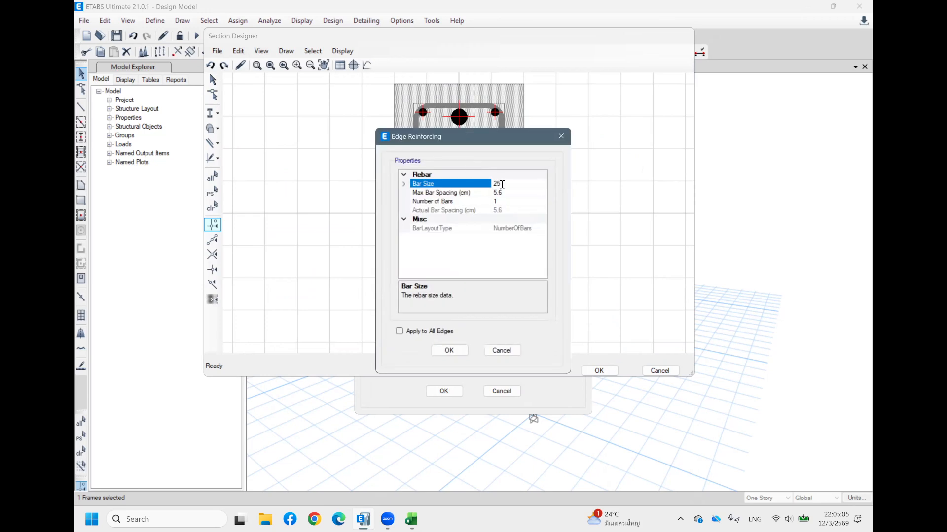
pyautogui.click(482, 183)
pyautogui.write('12')
pyautogui.click(450, 351)
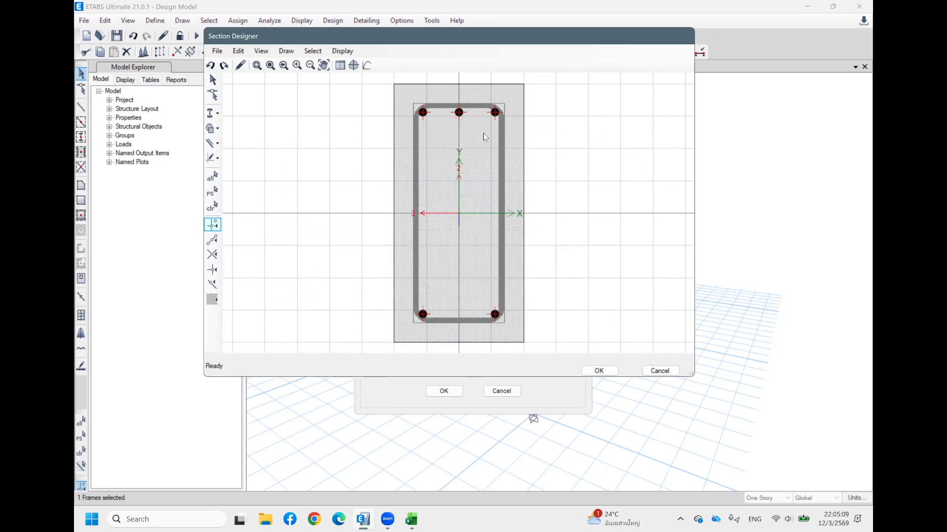
pyautogui.click(598, 371)
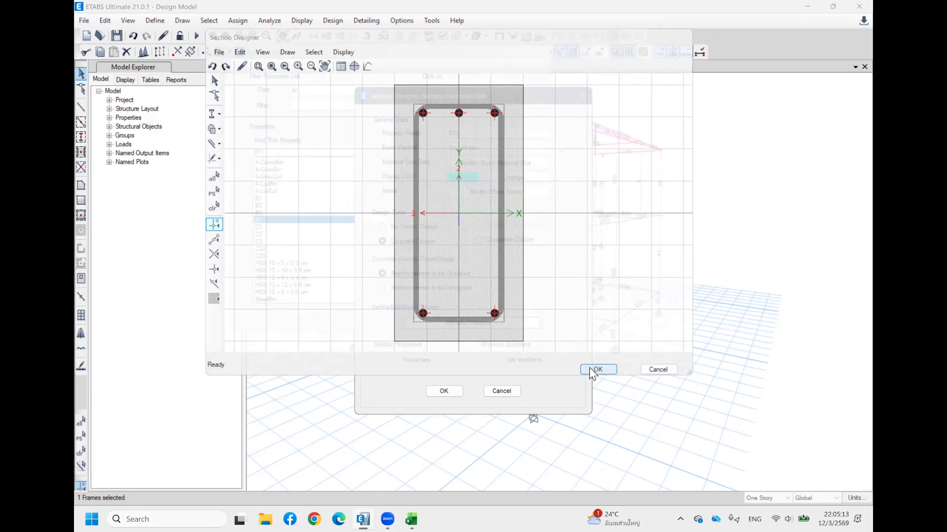
pyautogui.click(443, 390)
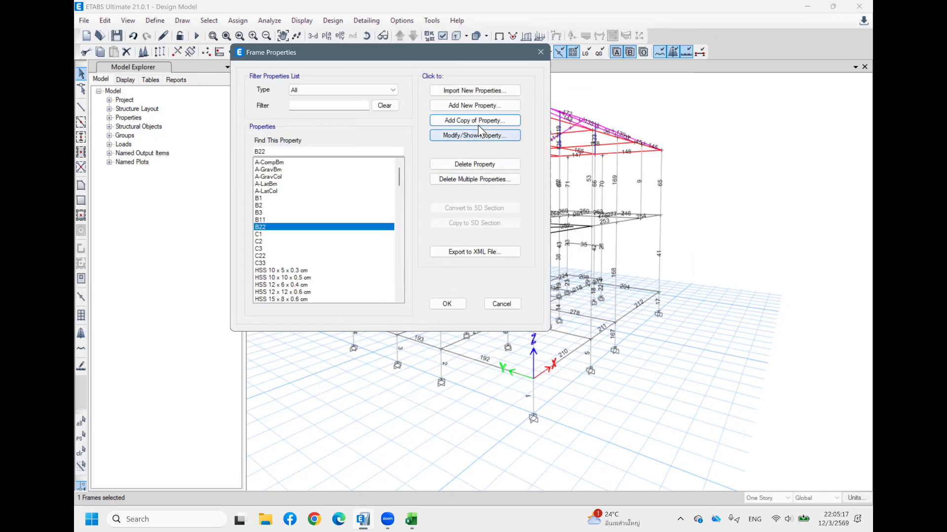
# Add a copy of section B22 with a new property name and open it in Section Designer
pyautogui.click(480, 121)
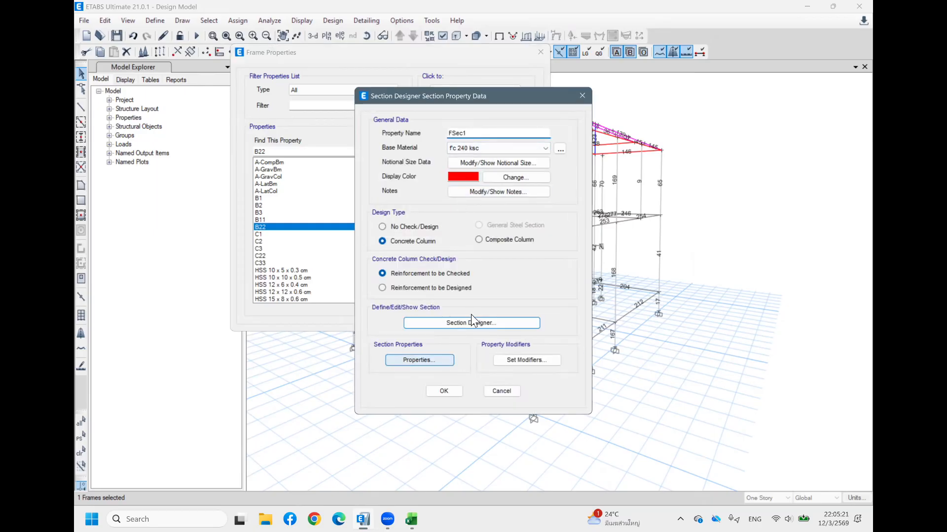
pyautogui.doubleClick(454, 134)
pyautogui.write('B')
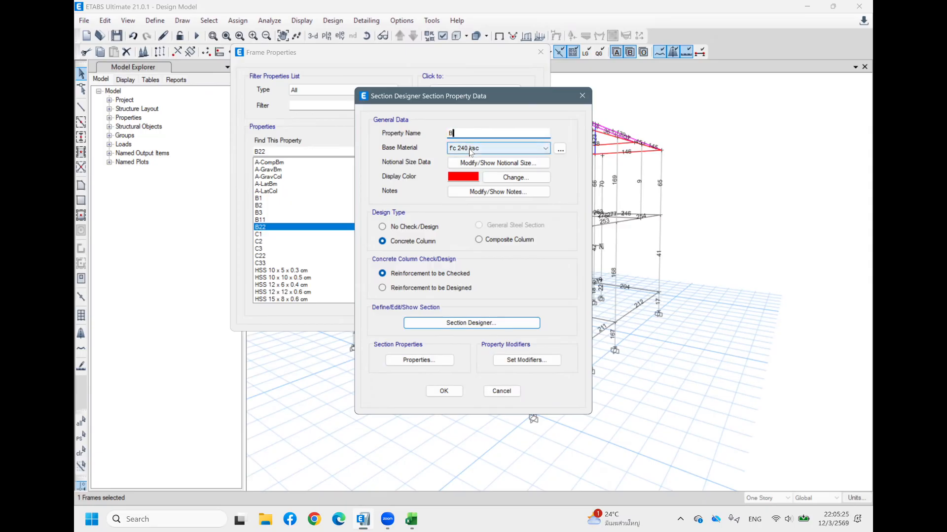
pyautogui.write('2')
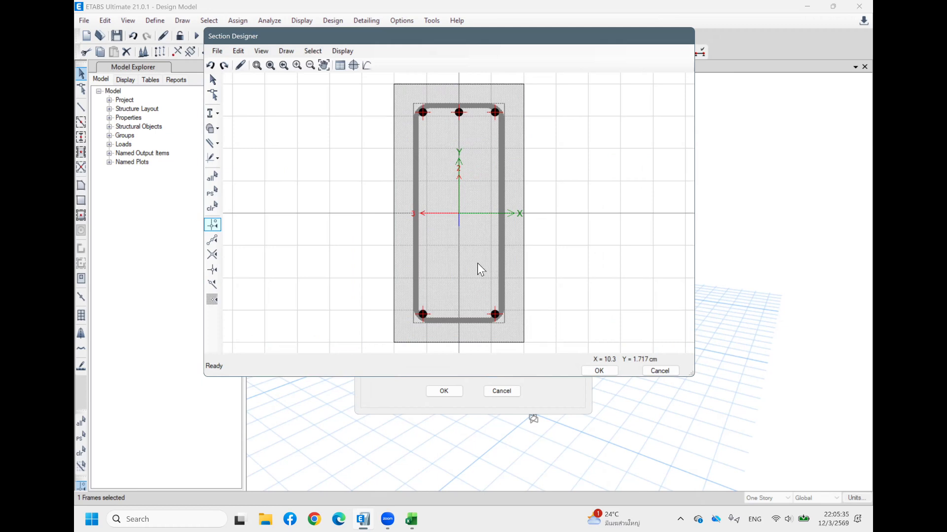
# Set the number of bars to 0 on the upper edge of the rectangular rebar shape
pyautogui.rightClick(459, 115)
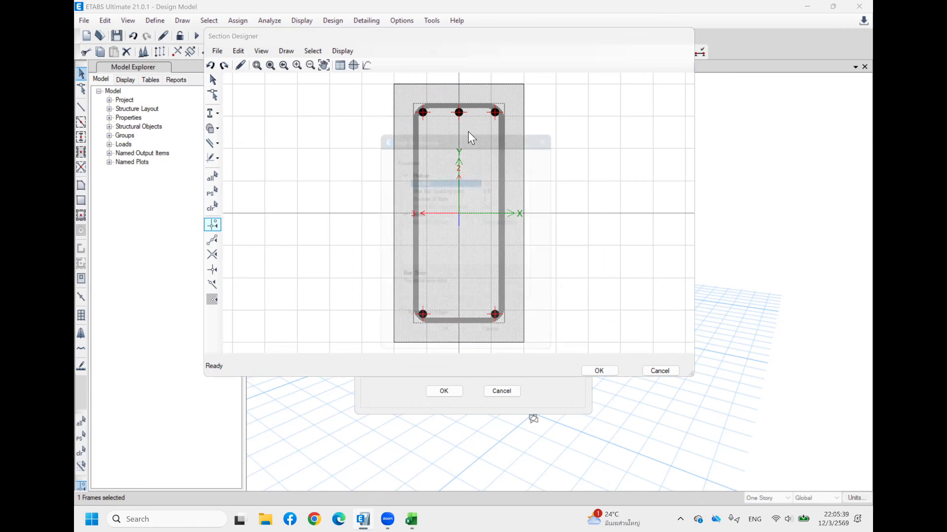
pyautogui.click(494, 201)
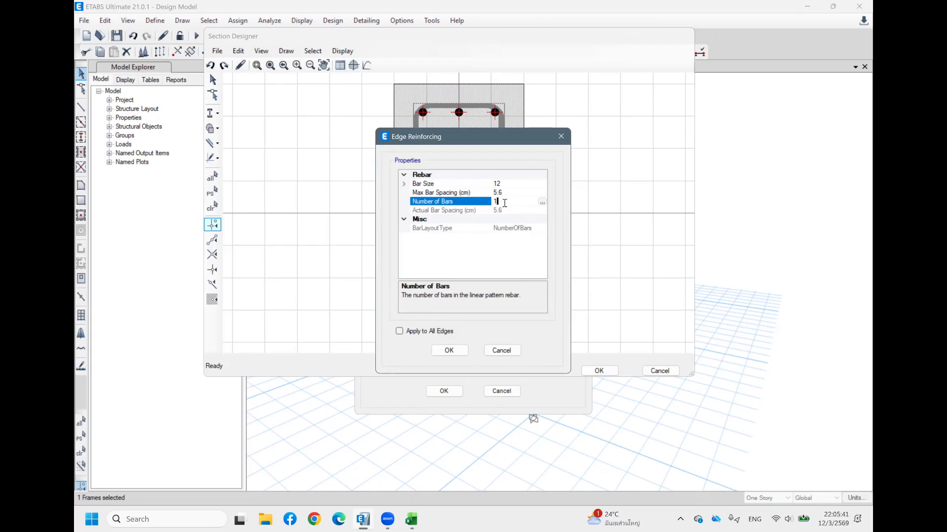
pyautogui.write('0')
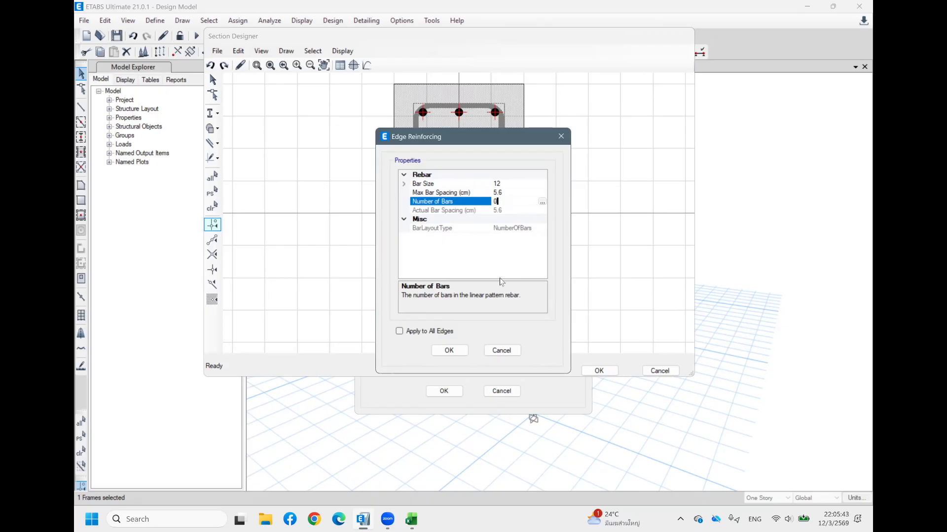
pyautogui.click(449, 351)
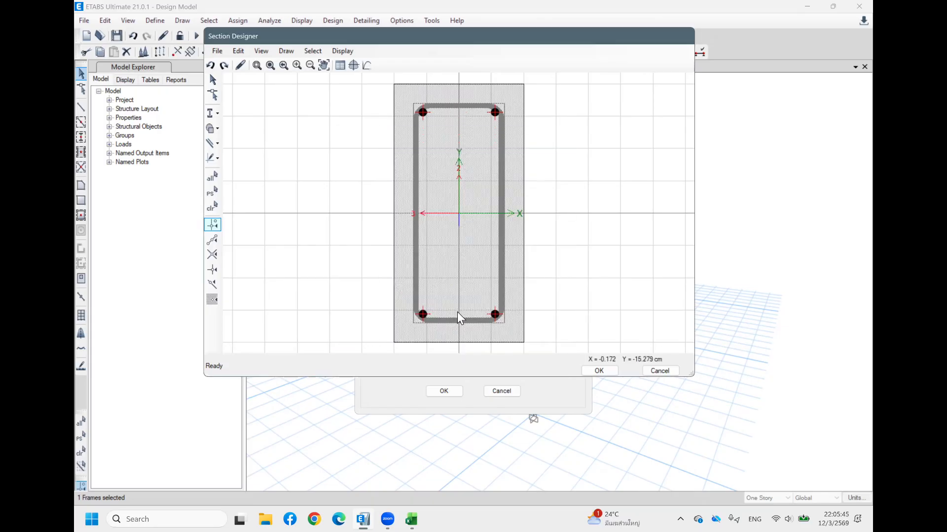
# Give the lower edge of the rebar shape 1 bar of size 12 and save section B22'
pyautogui.rightClick(460, 320)
pyautogui.click(524, 182)
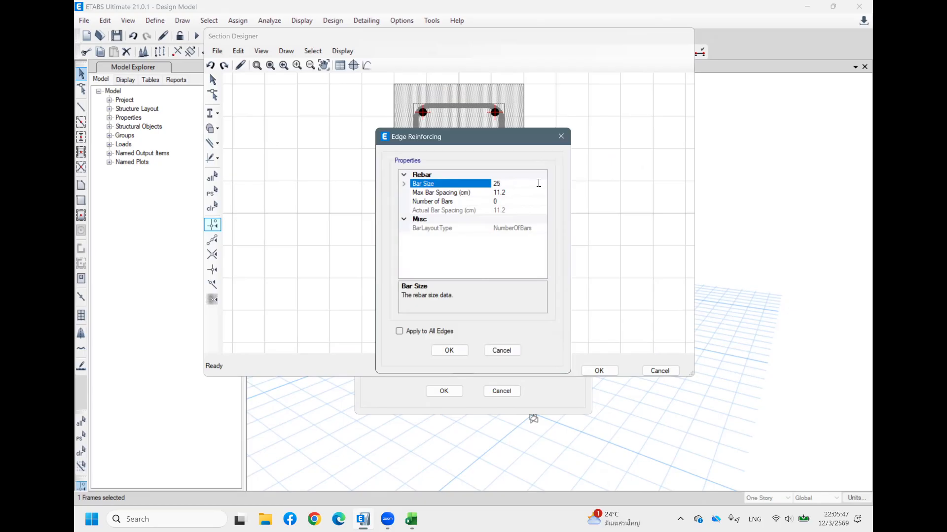
pyautogui.moveTo(538, 183); pyautogui.dragTo(466, 191)
pyautogui.write('12')
pyautogui.click(512, 202)
pyautogui.write('1')
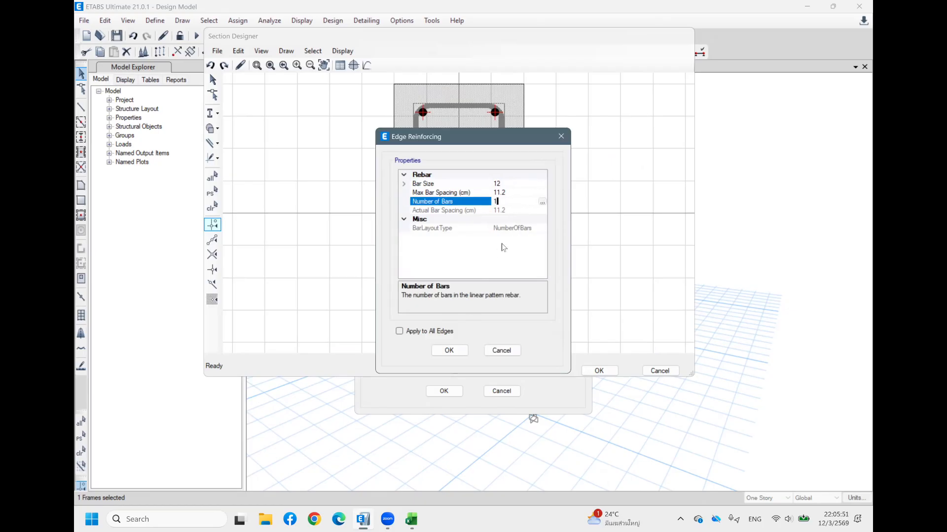
pyautogui.click(453, 354)
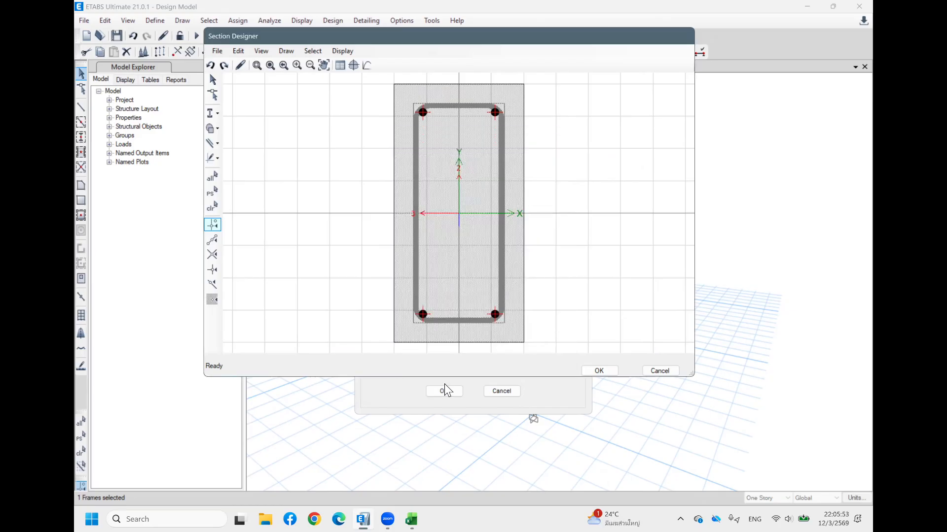
pyautogui.click(443, 387)
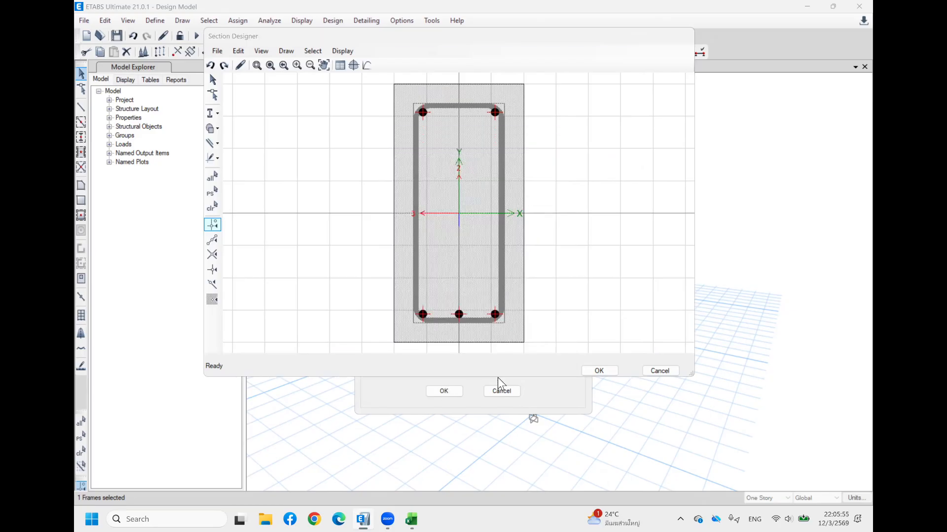
pyautogui.click(597, 372)
pyautogui.click(445, 389)
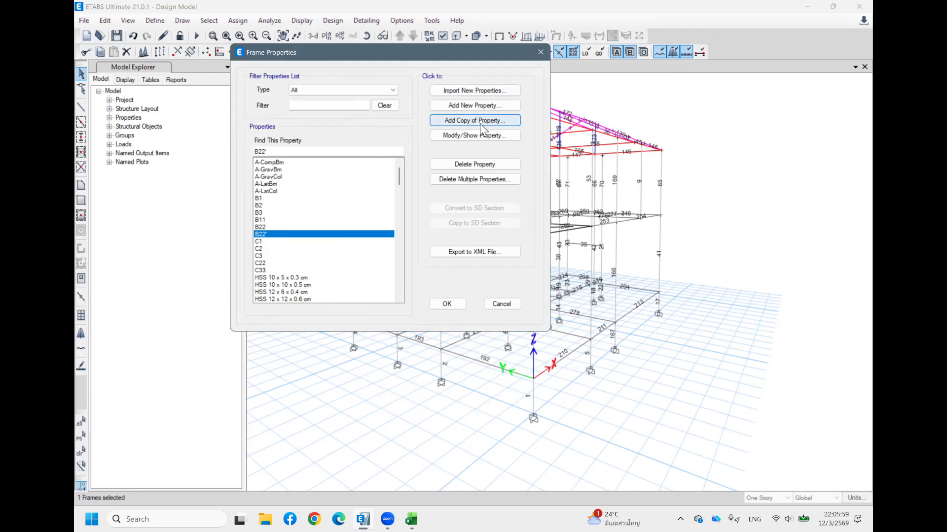
# Add a copy of section B22' named B33 and open it in Section Designer
pyautogui.click(480, 123)
pyautogui.moveTo(481, 137); pyautogui.dragTo(433, 142)
pyautogui.write('B')
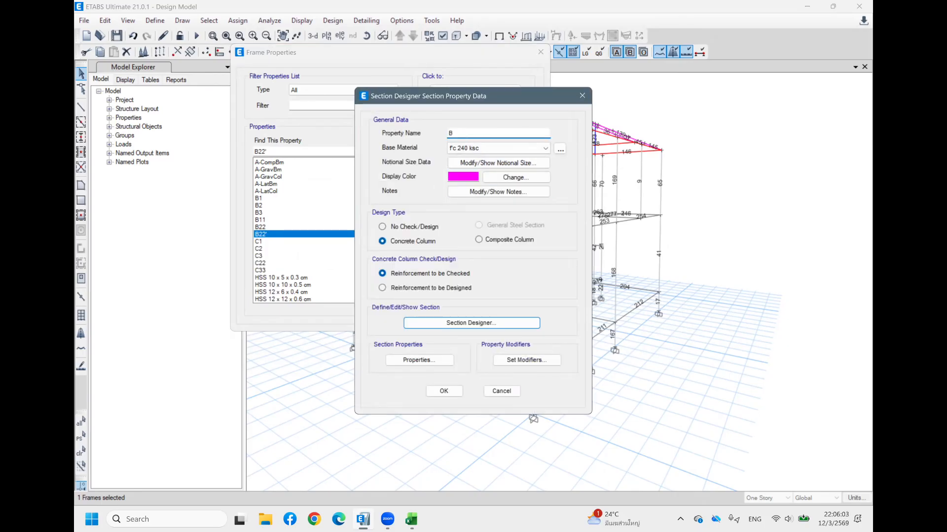
pyautogui.write('33')
pyautogui.click(460, 321)
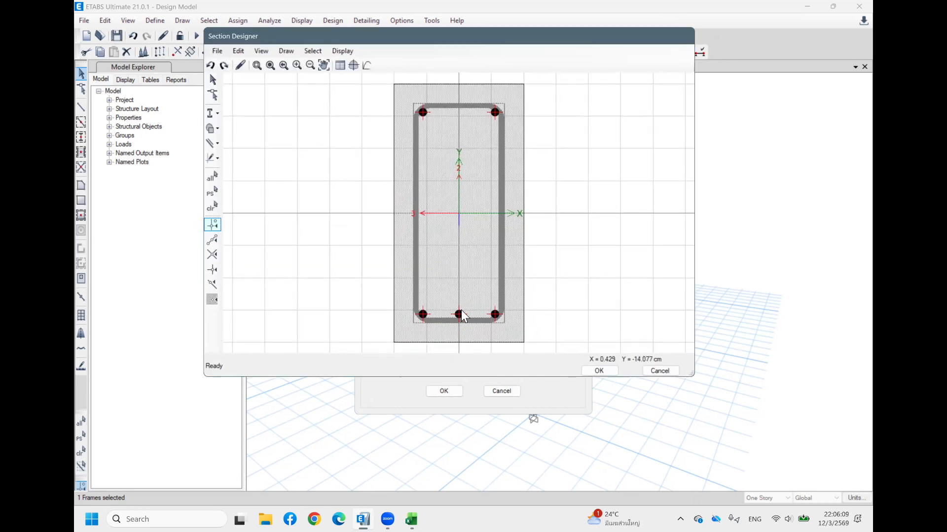
pyautogui.rightClick(454, 107)
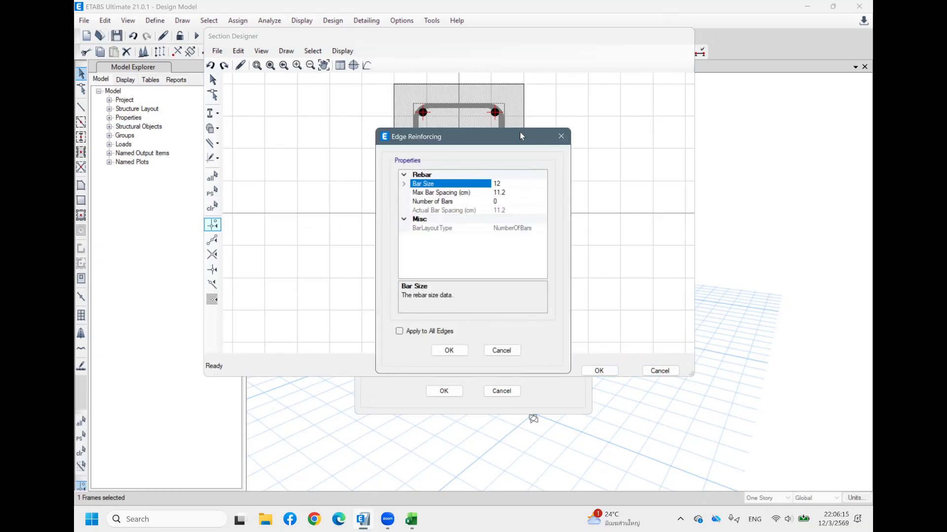
pyautogui.moveTo(521, 136); pyautogui.dragTo(477, 125)
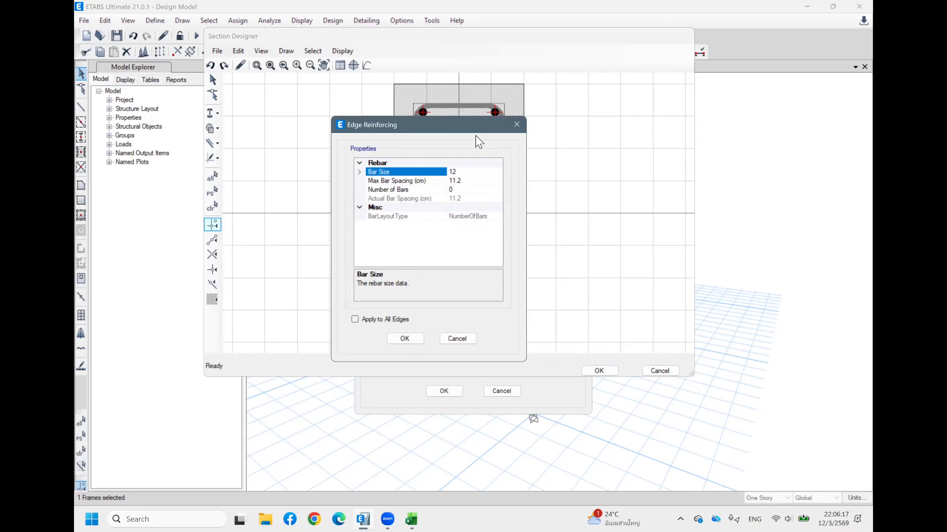
pyautogui.click(514, 128)
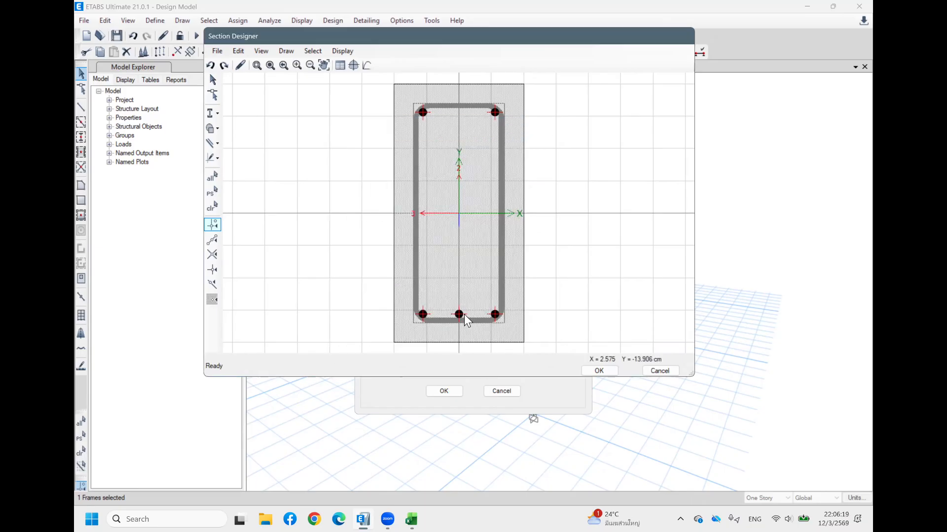
# Set the number of bars to 2 on the lower edge and save the section under the name B33'
pyautogui.rightClick(472, 316)
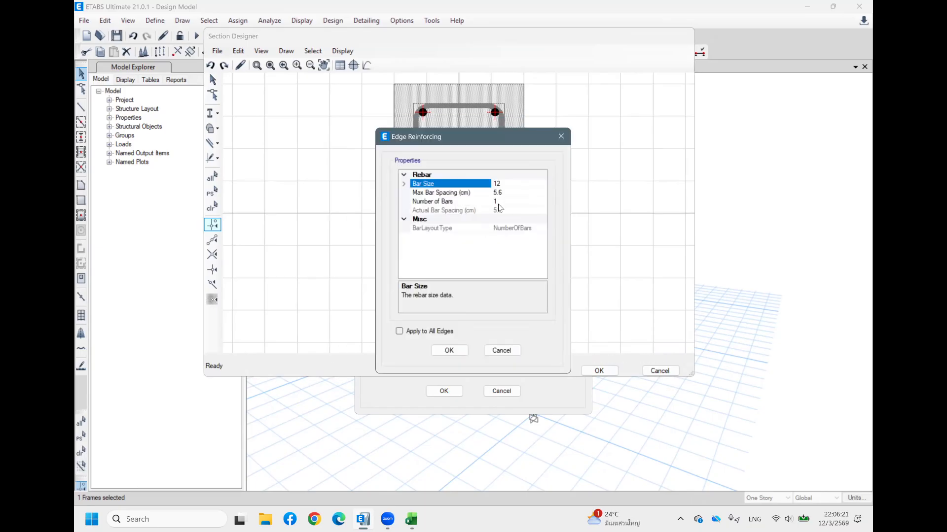
pyautogui.click(507, 203)
pyautogui.write('2')
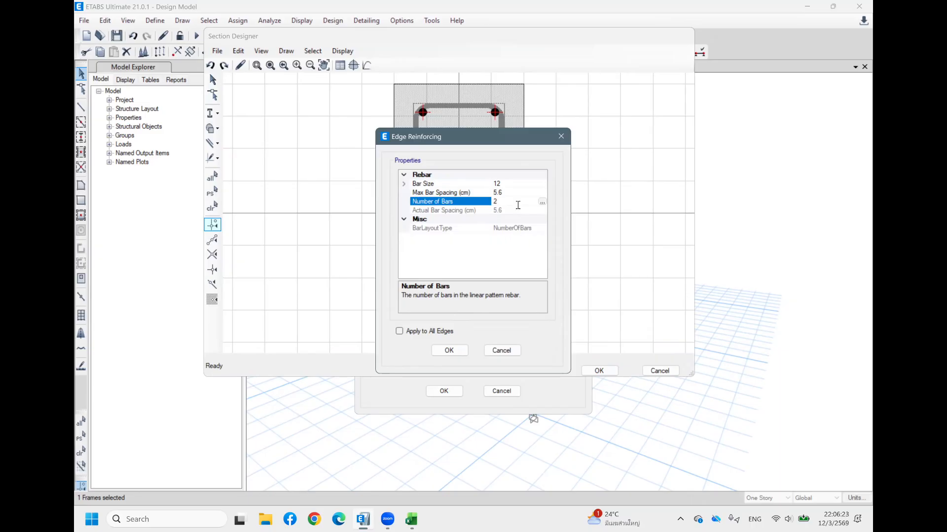
pyautogui.click(449, 351)
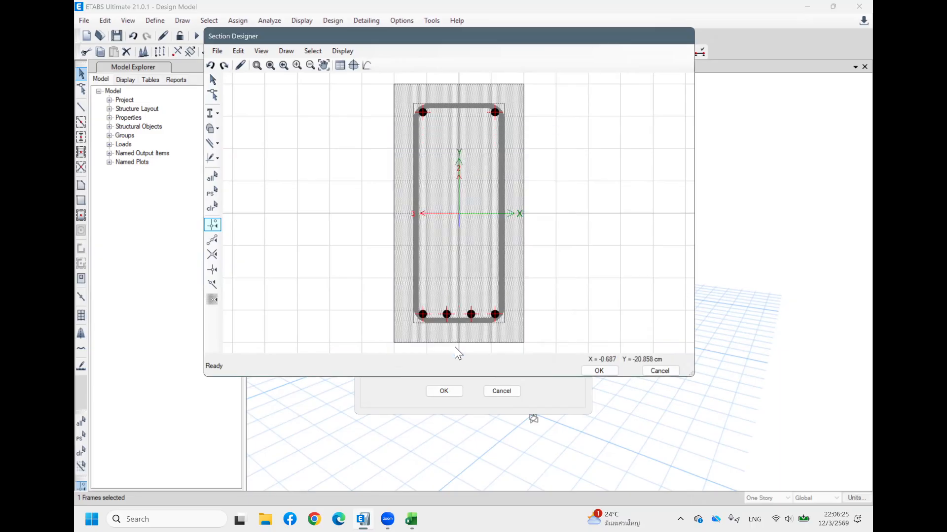
pyautogui.click(596, 370)
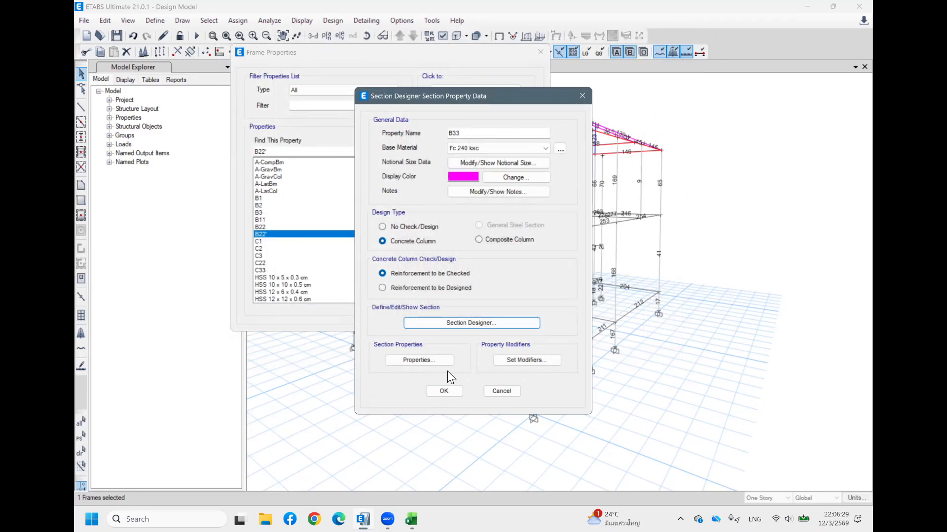
pyautogui.click(466, 134)
pyautogui.click(446, 391)
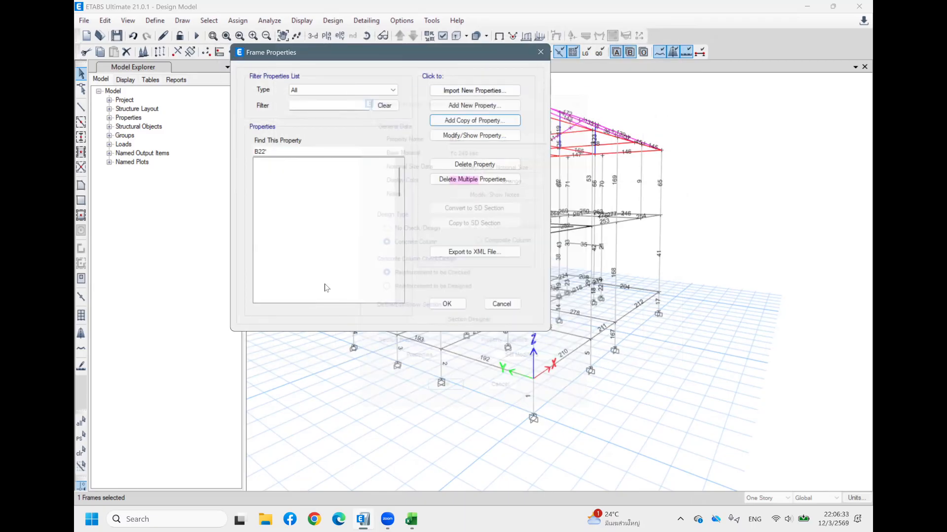
# Add a copy of section B33' named B33 and open it in Section Designer
pyautogui.click(473, 122)
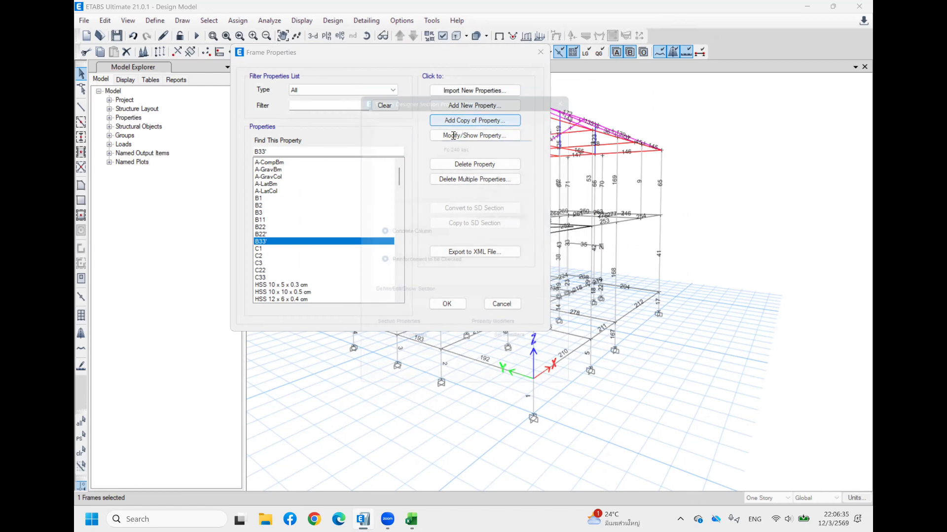
pyautogui.hotkey('shift', 'End')
pyautogui.write('B33')
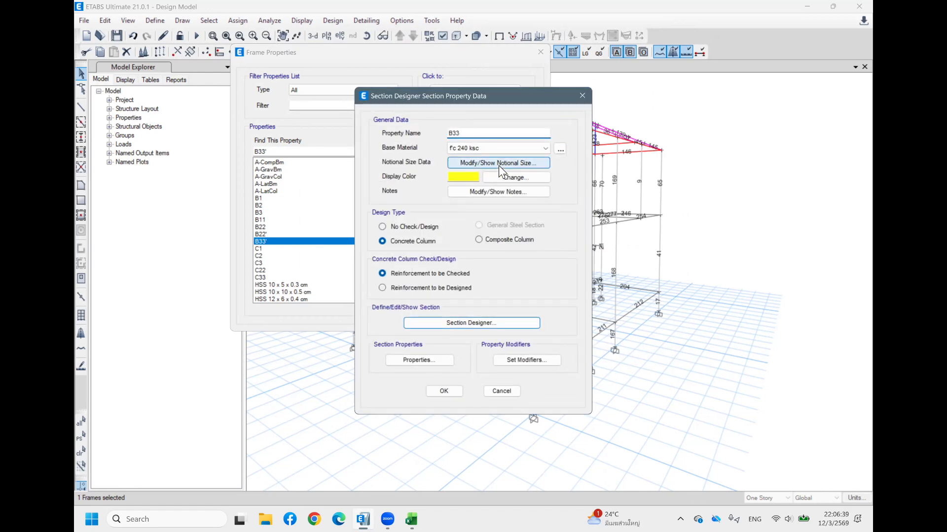
pyautogui.click(467, 322)
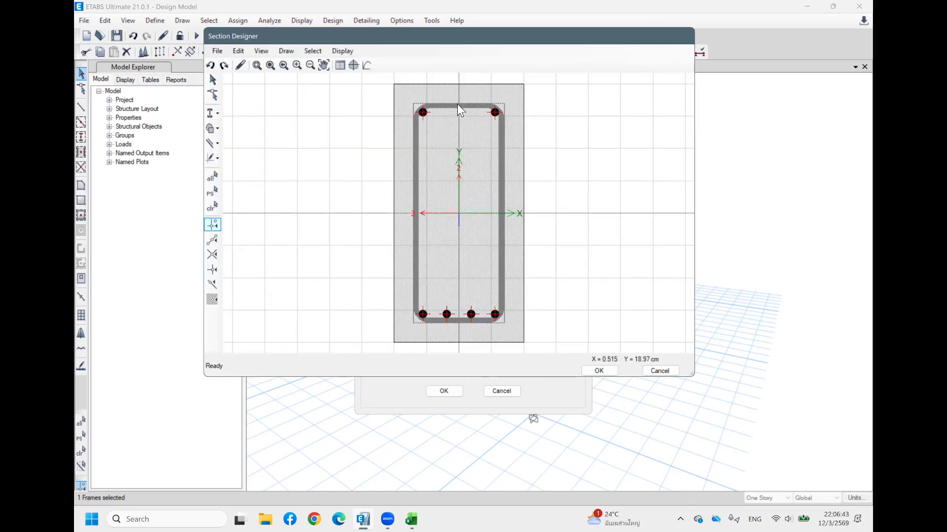
# Set the number of bars to 2 on the upper edge of section B33's rebar shape
pyautogui.rightClick(456, 106)
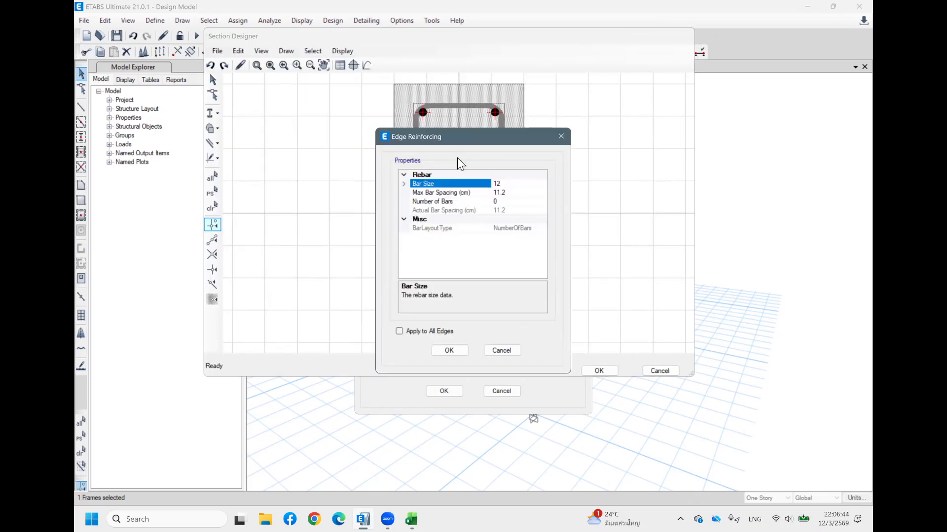
pyautogui.click(515, 192)
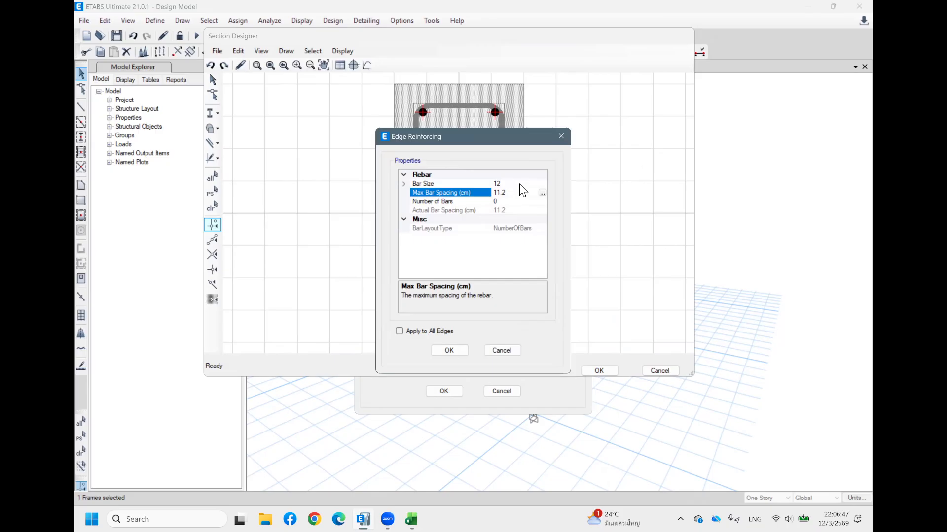
pyautogui.click(520, 184)
pyautogui.click(508, 202)
pyautogui.press('BackSpace')
pyautogui.write('2')
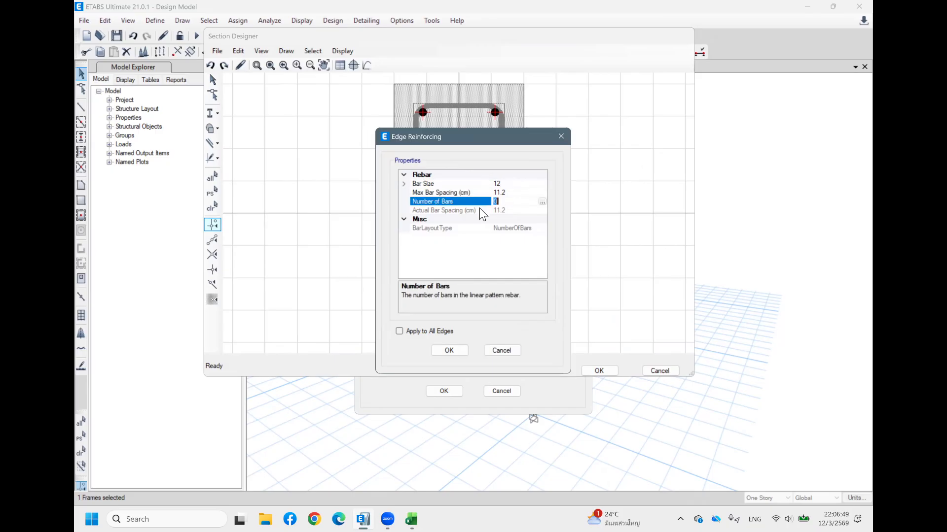
pyautogui.click(450, 350)
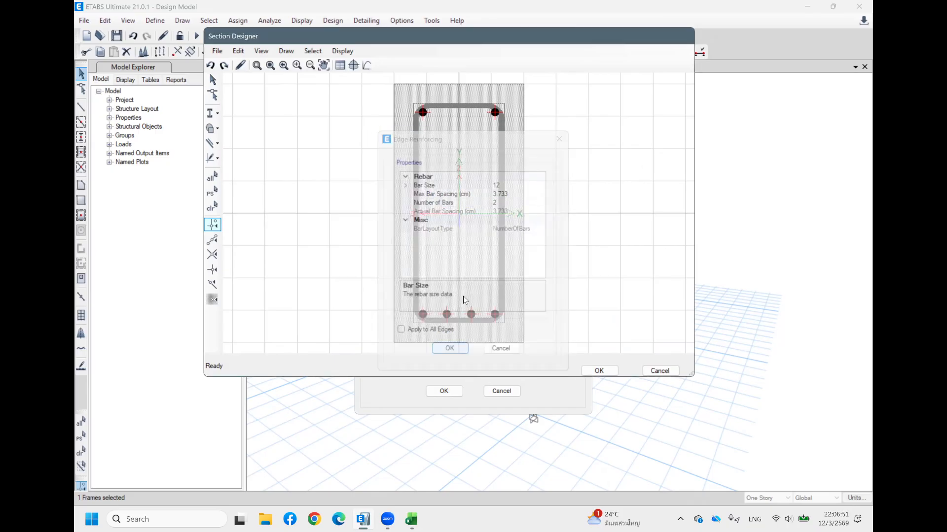
# Set the number of bars to 0 on the lower edge, save section B33 and accept the frame properties
pyautogui.rightClick(466, 316)
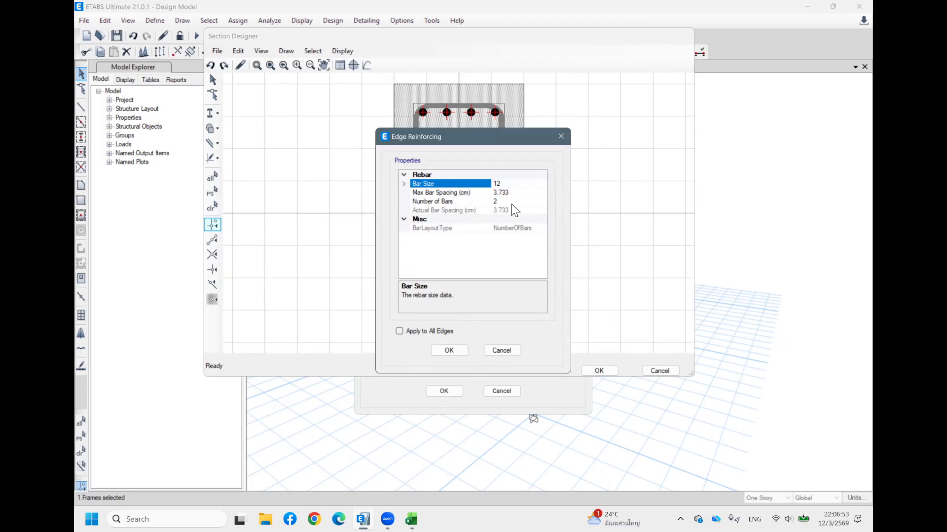
pyautogui.click(483, 202)
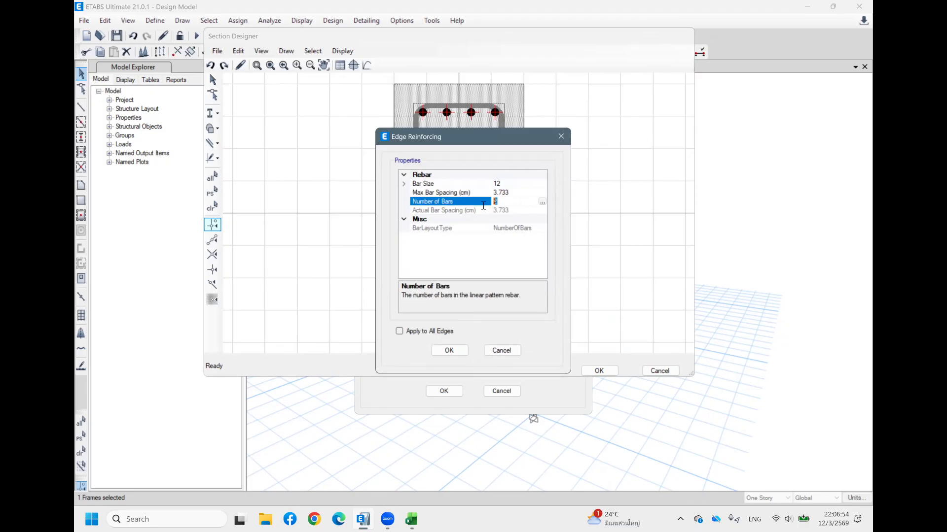
pyautogui.click(448, 350)
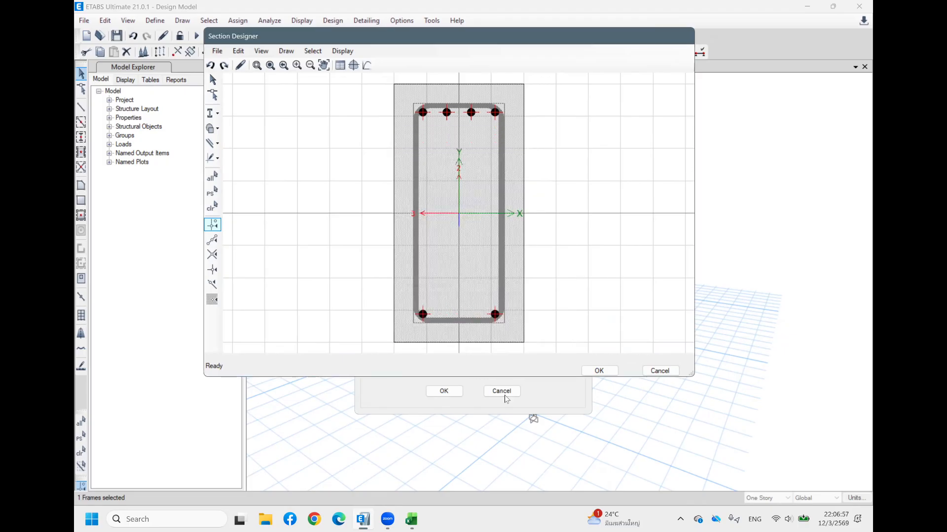
pyautogui.click(597, 370)
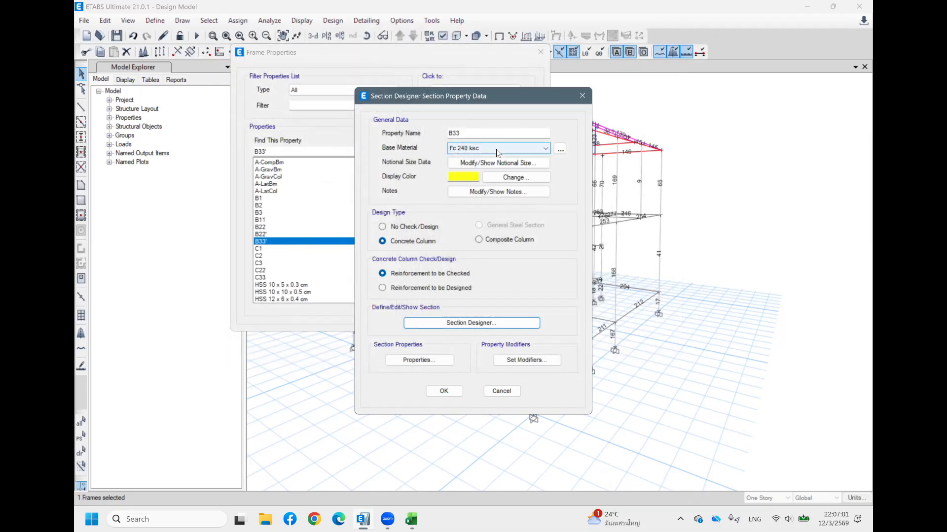
pyautogui.click(444, 390)
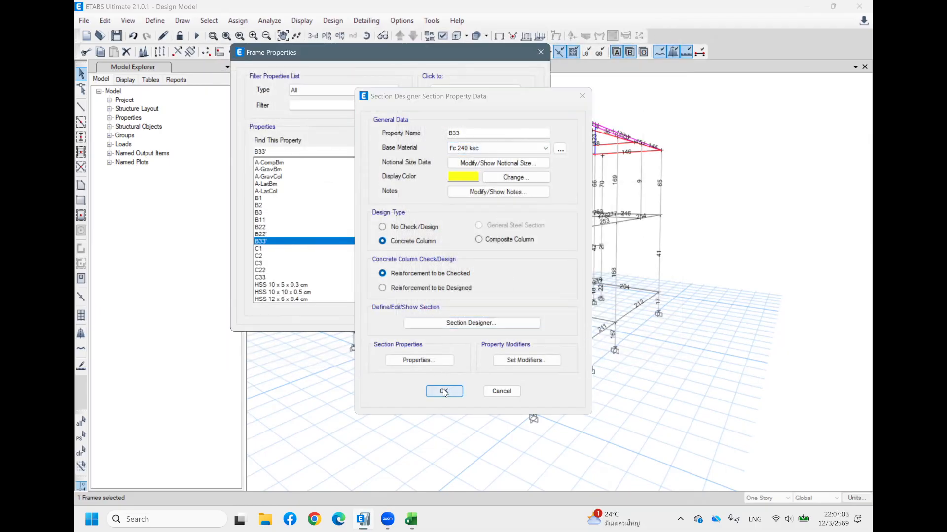
pyautogui.click(446, 303)
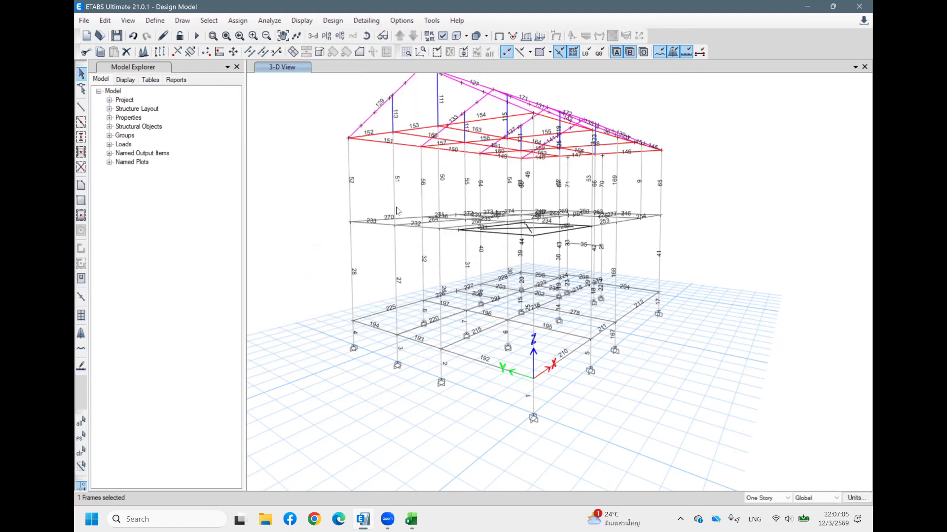
# Run the analysis of the building model
pyautogui.scroll(-2, 532, 349)
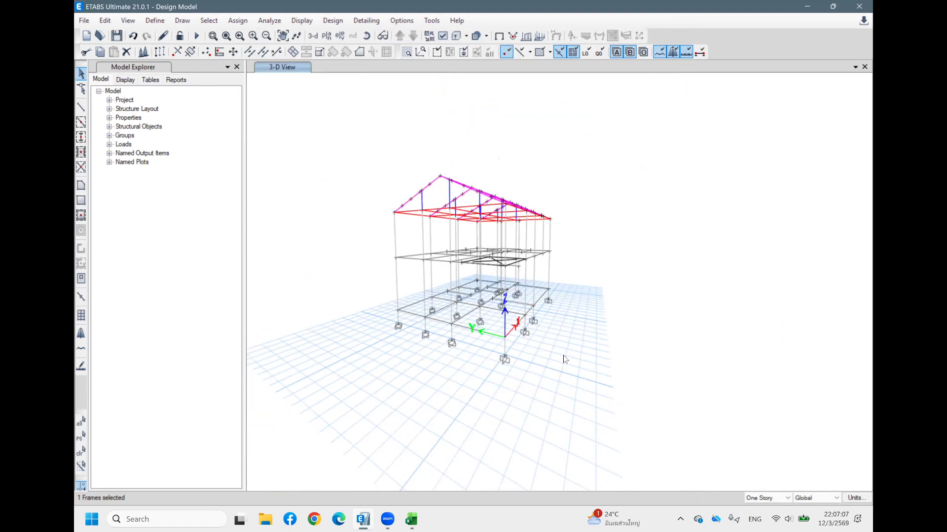
pyautogui.scroll(-2, 563, 359)
pyautogui.keyDown('shift'); pyautogui.moveTo(572, 339); pyautogui.dragTo(465, 302, button='middle'); pyautogui.keyUp('shift')
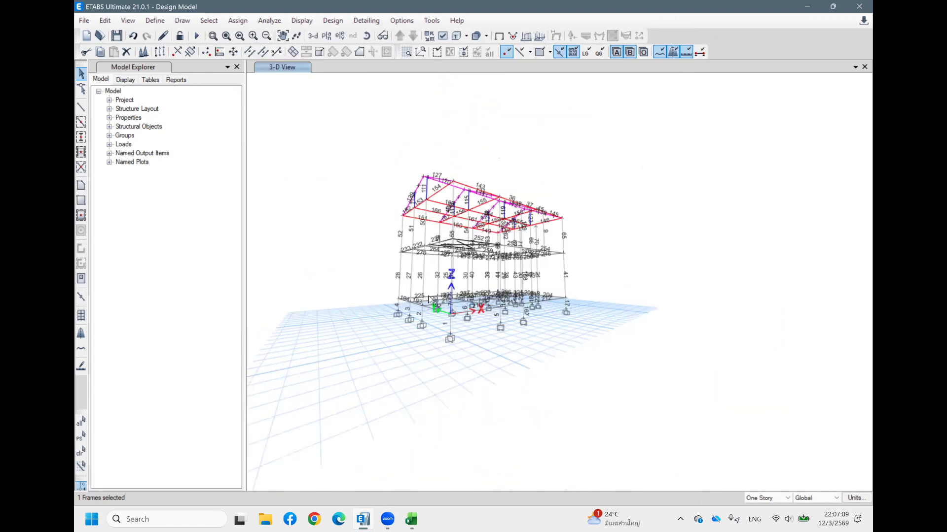
pyautogui.click(196, 38)
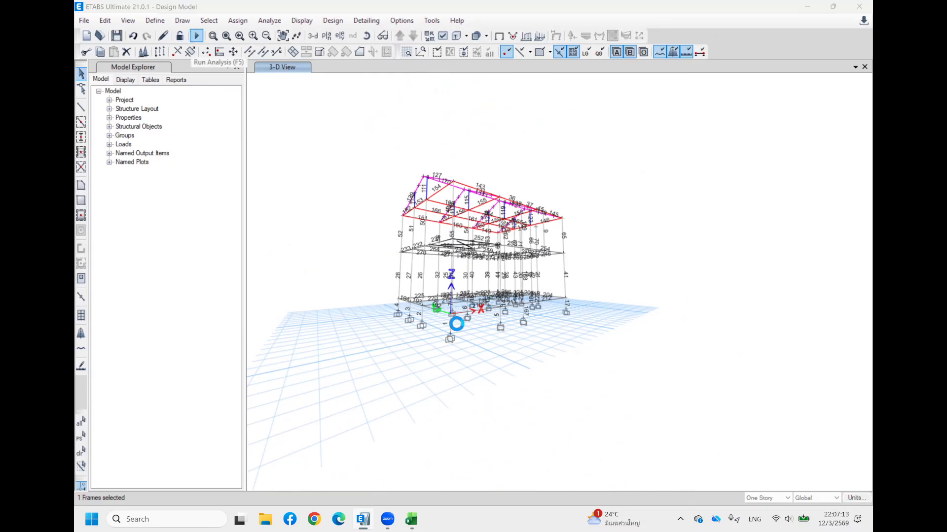
# Save the model over the existing Design Model.EDB to run the analysis, and display the undeformed shape with the results available
pyautogui.click(339, 261)
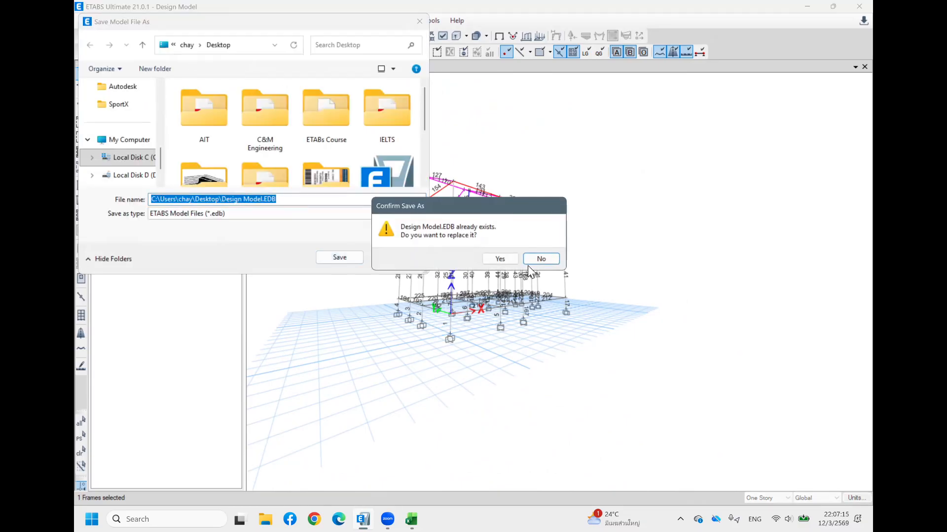
pyautogui.click(499, 257)
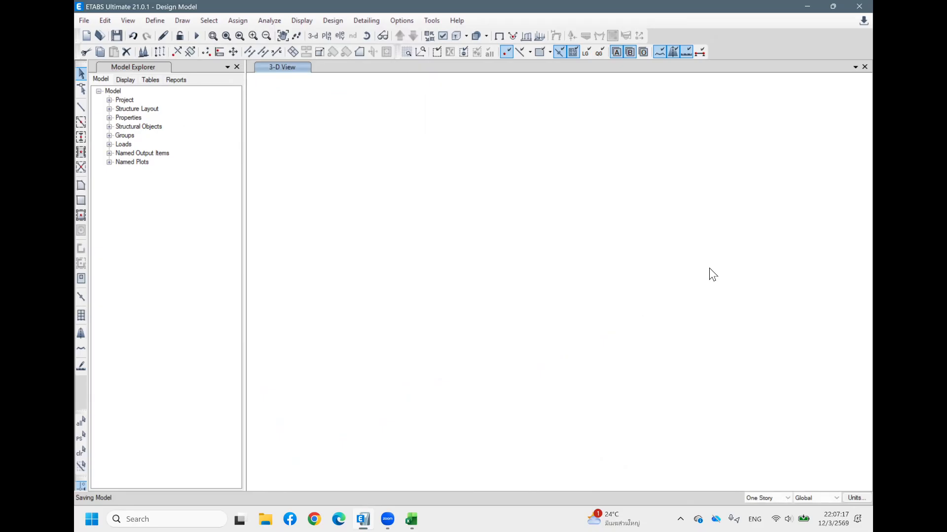
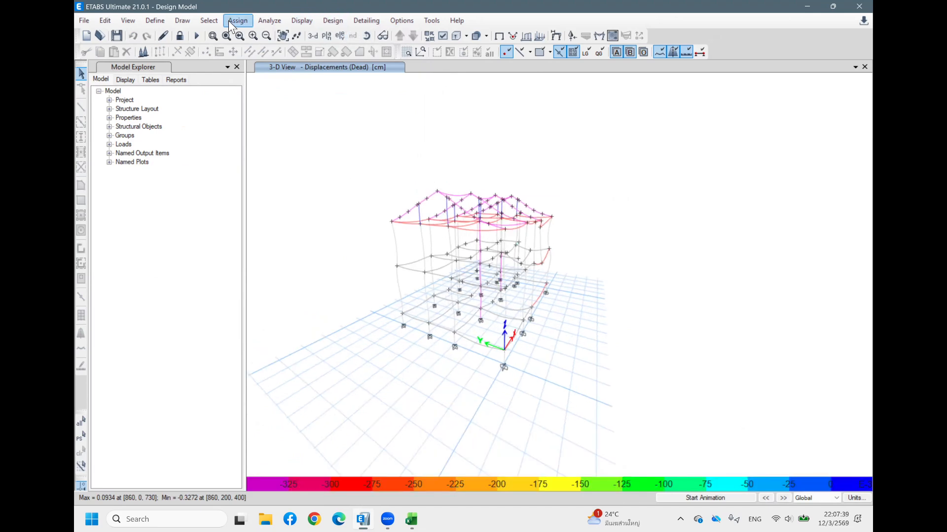
pyautogui.click(500, 35)
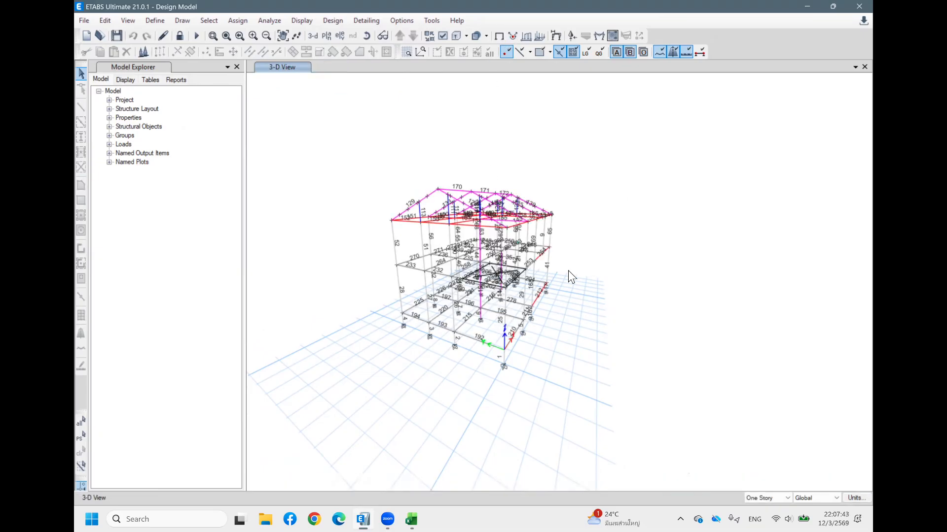
# Clear the display of assigns and window-select the concrete members from the foundations up to the columns above the upper floor
pyautogui.click(237, 20)
pyautogui.click(288, 235)
pyautogui.keyDown('shift'); pyautogui.moveTo(593, 330); pyautogui.dragTo(667, 355, button='middle'); pyautogui.keyUp('shift')
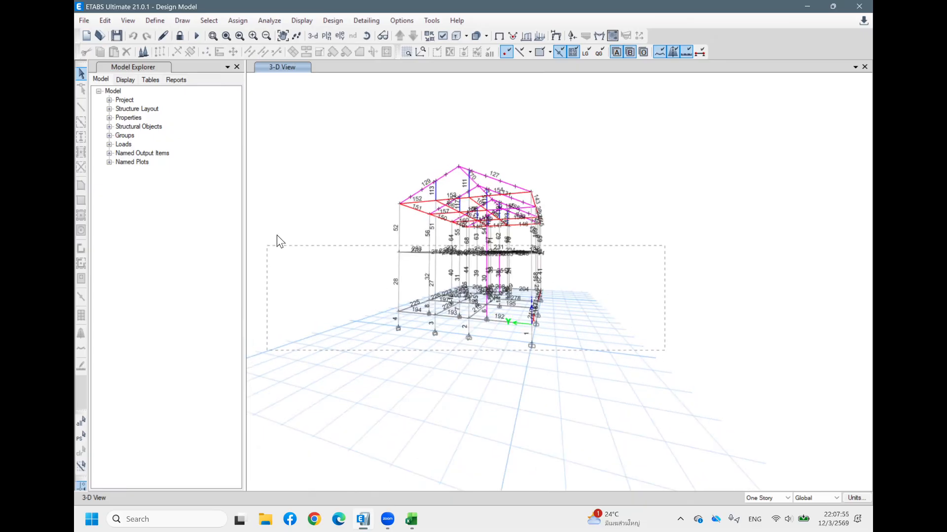
pyautogui.moveTo(287, 231); pyautogui.dragTo(288, 232)
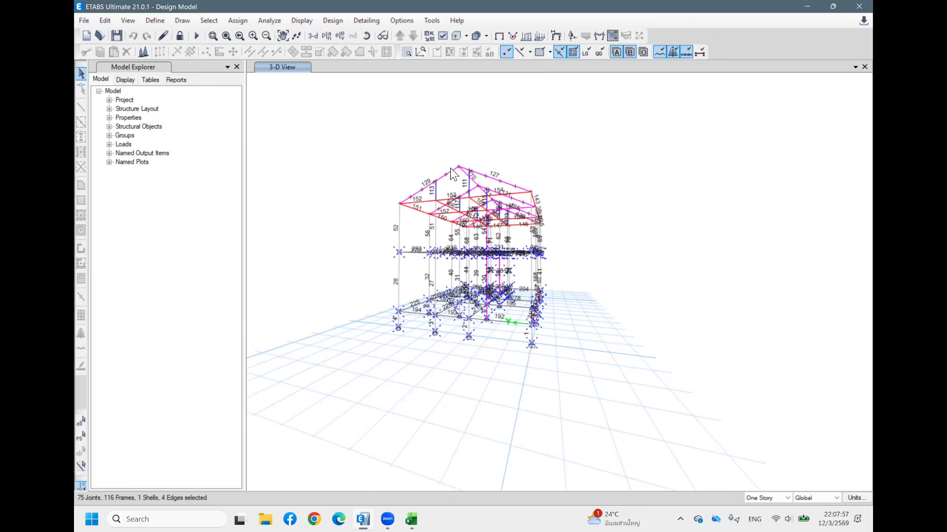
# Deselect the columns by object type so that only the beams remain among the selected frames
pyautogui.click(234, 18)
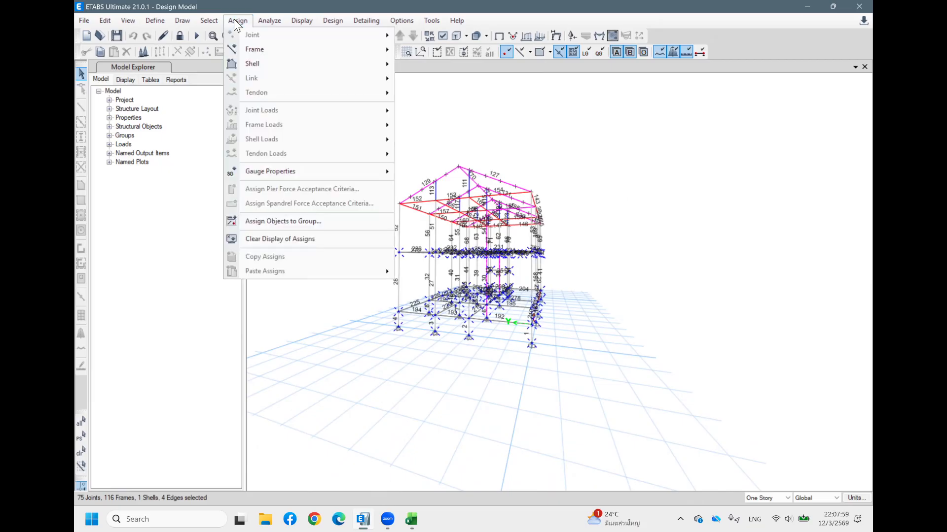
pyautogui.click(213, 23)
pyautogui.moveTo(227, 43)
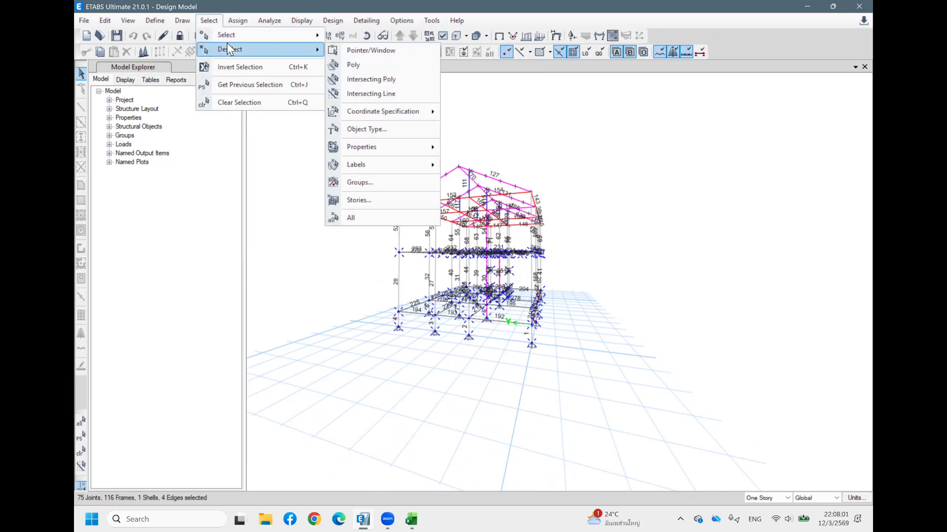
pyautogui.click(389, 130)
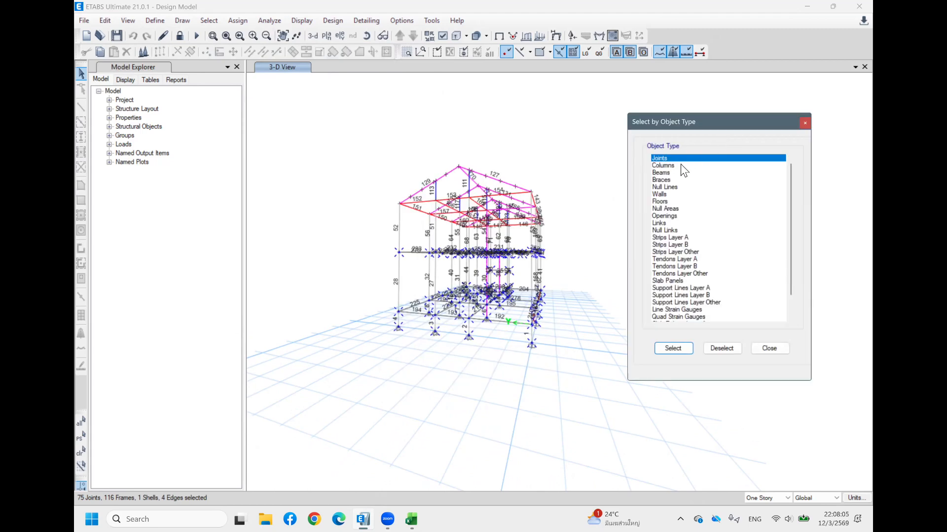
pyautogui.click(678, 166)
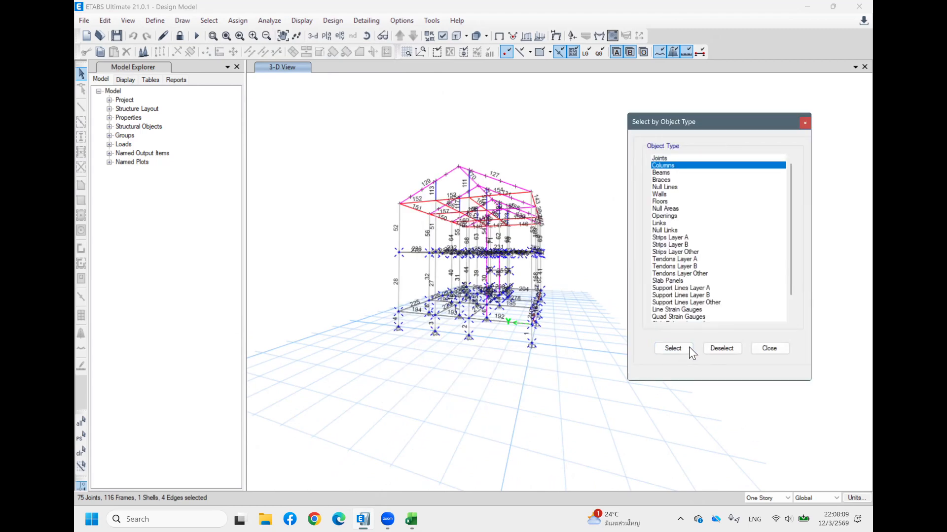
pyautogui.click(725, 348)
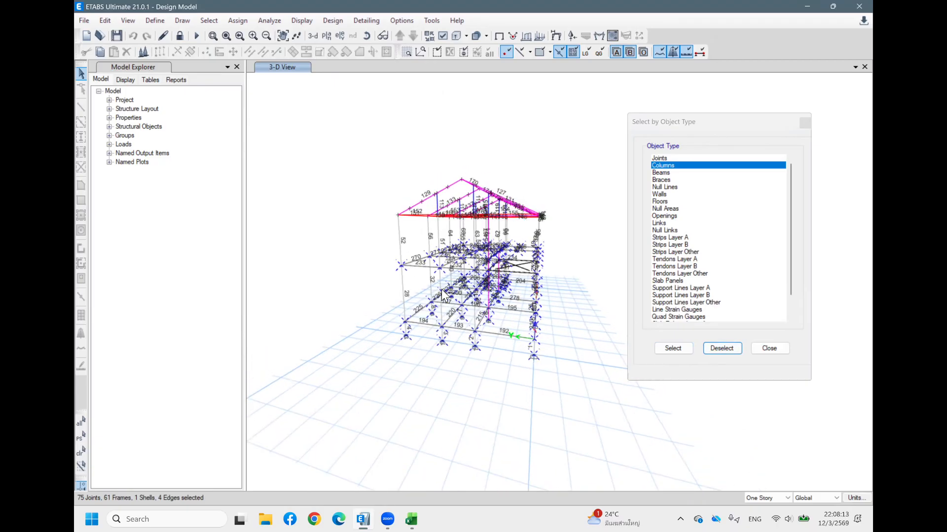
# Set the current design section of the selected beams to B11 in the concrete frame design overwrites
pyautogui.scroll(3, 401, 252)
pyautogui.scroll(-3, 429, 274)
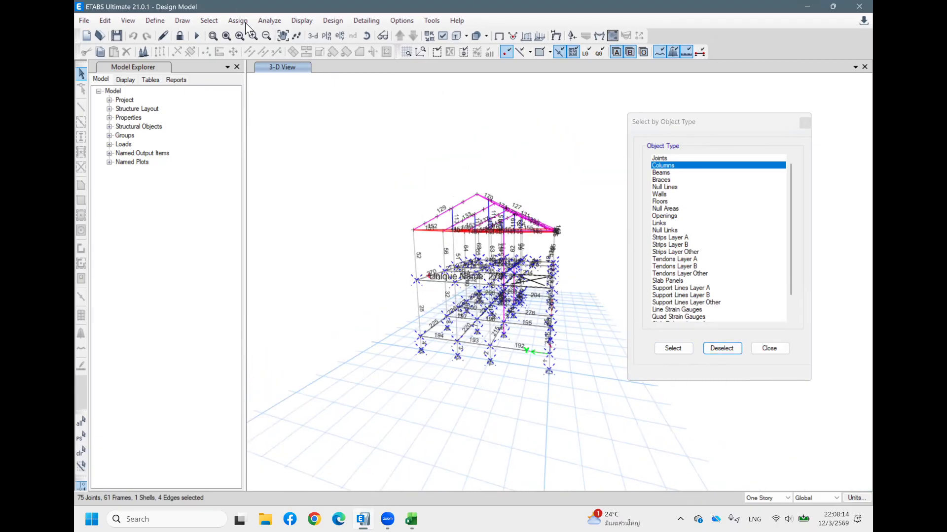
pyautogui.click(342, 20)
pyautogui.click(343, 20)
pyautogui.click(343, 20)
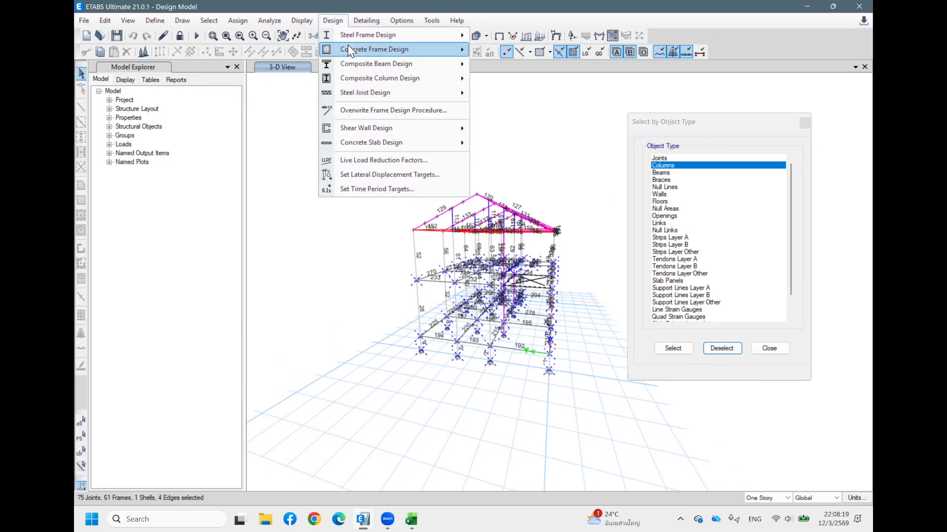
pyautogui.moveTo(348, 46)
pyautogui.click(534, 70)
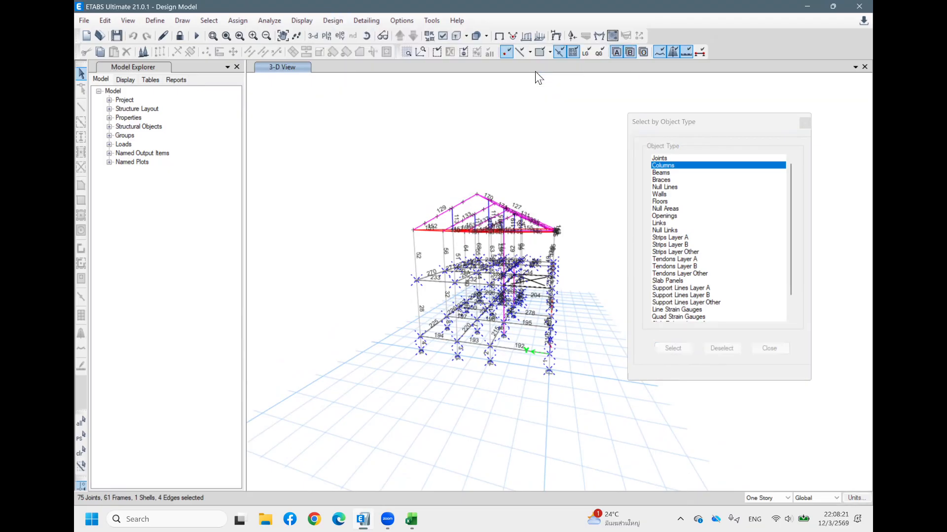
pyautogui.click(520, 131)
pyautogui.click(520, 131)
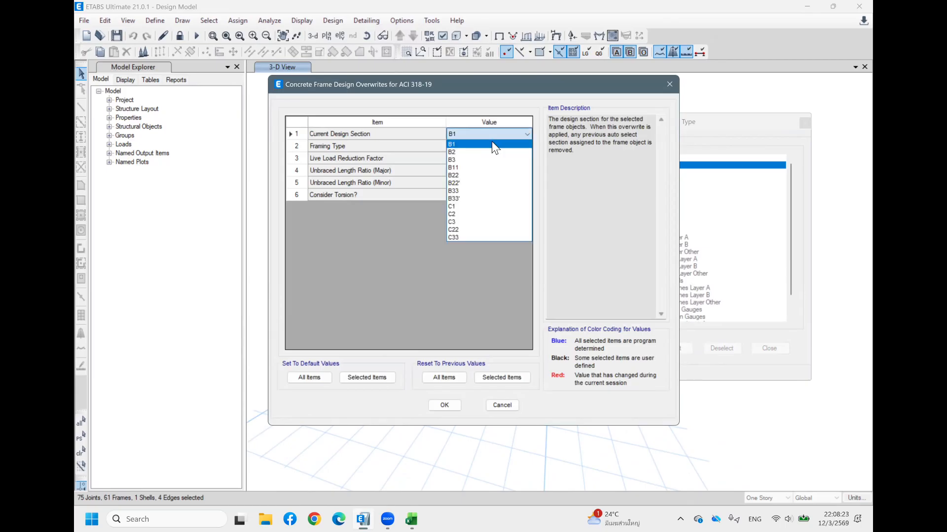
pyautogui.click(478, 167)
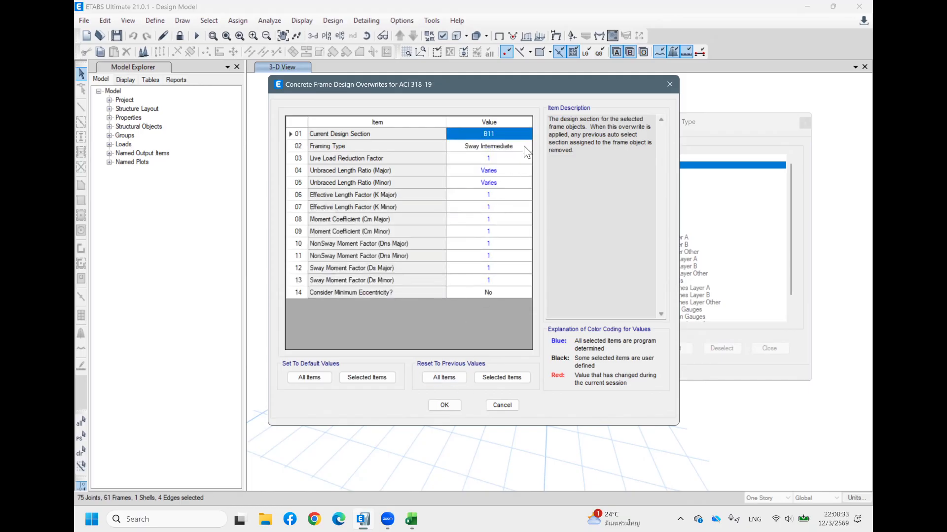
pyautogui.click(445, 405)
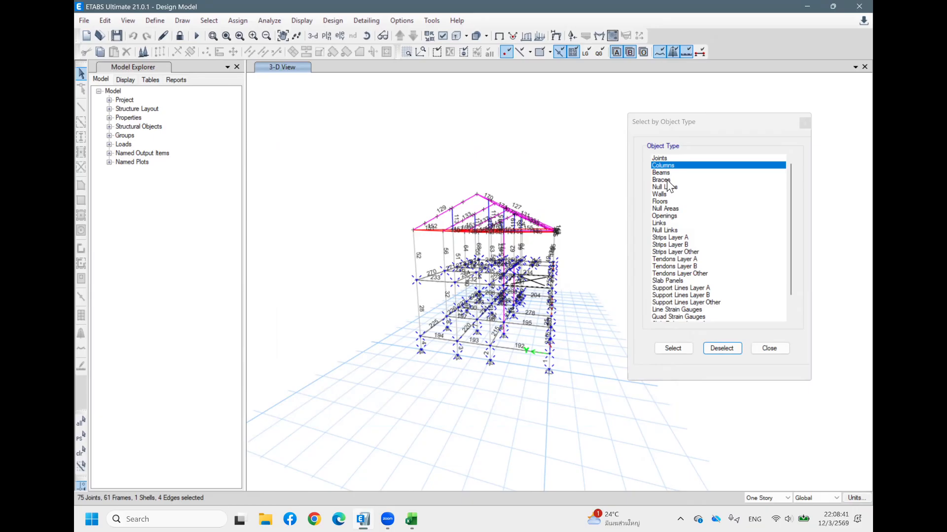
# Window-select the concrete storeys again and deselect the beams by object type so that only the columns remain among the selected frames
pyautogui.click(679, 173)
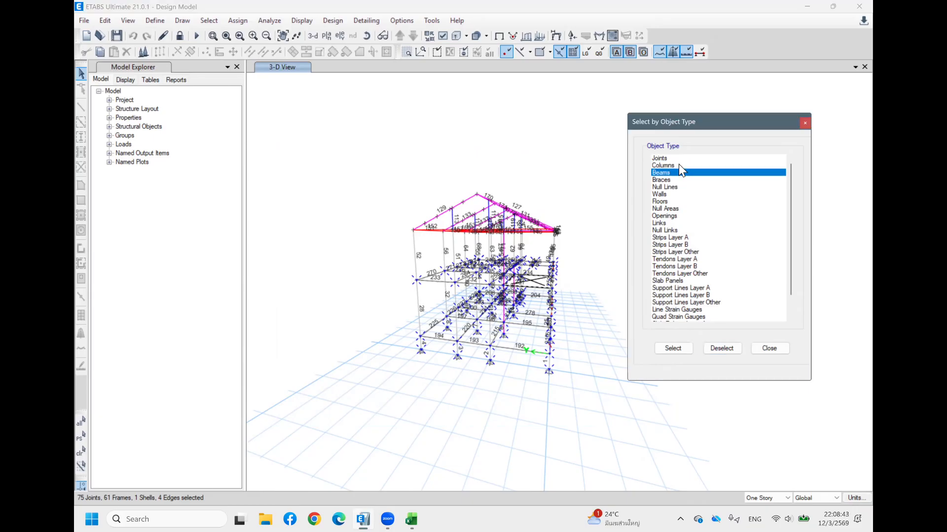
pyautogui.click(723, 347)
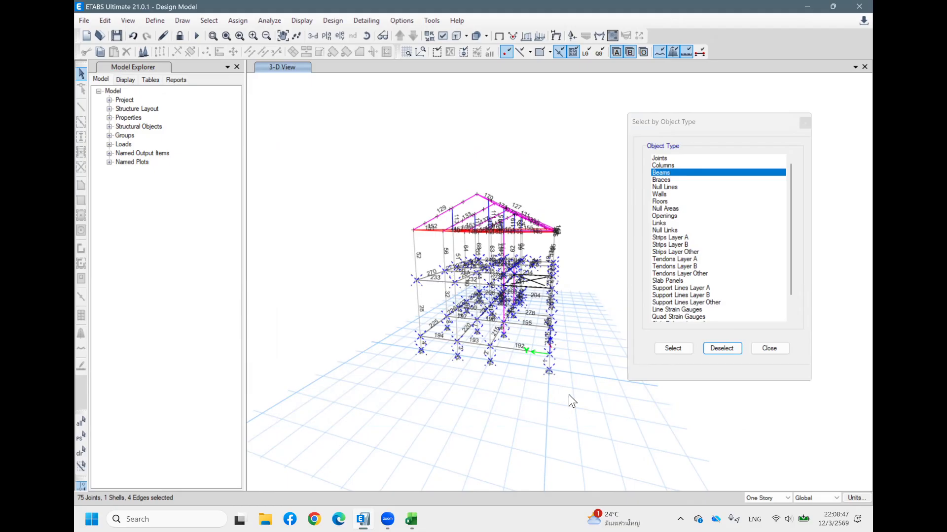
pyautogui.moveTo(423, 354); pyautogui.dragTo(380, 244)
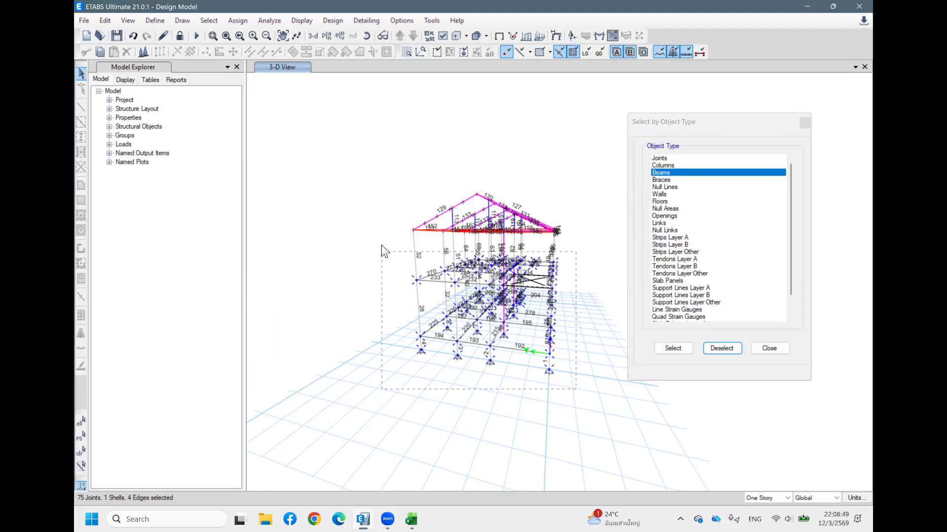
pyautogui.click(718, 350)
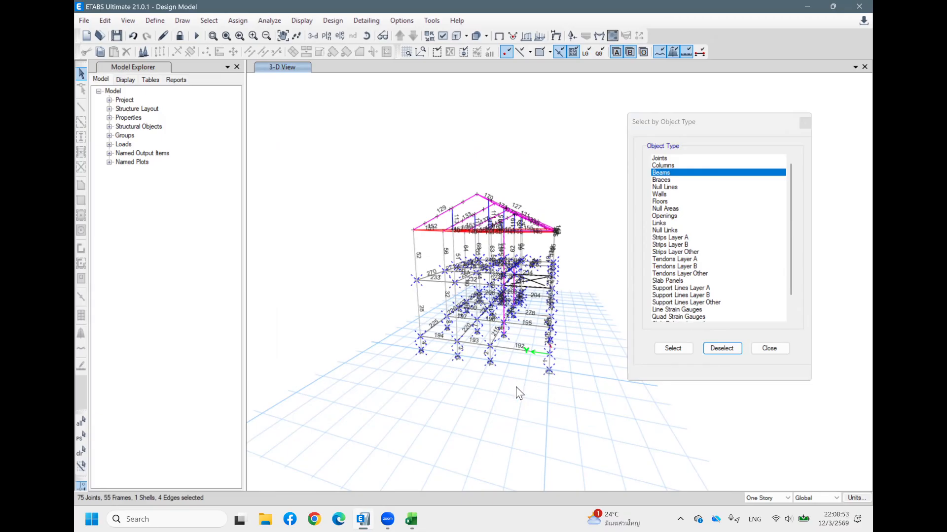
# Set the current design section of the selected columns to C22 in the concrete frame design overwrites
pyautogui.keyDown('shift'); pyautogui.moveTo(539, 369); pyautogui.dragTo(546, 347, button='middle'); pyautogui.keyUp('shift')
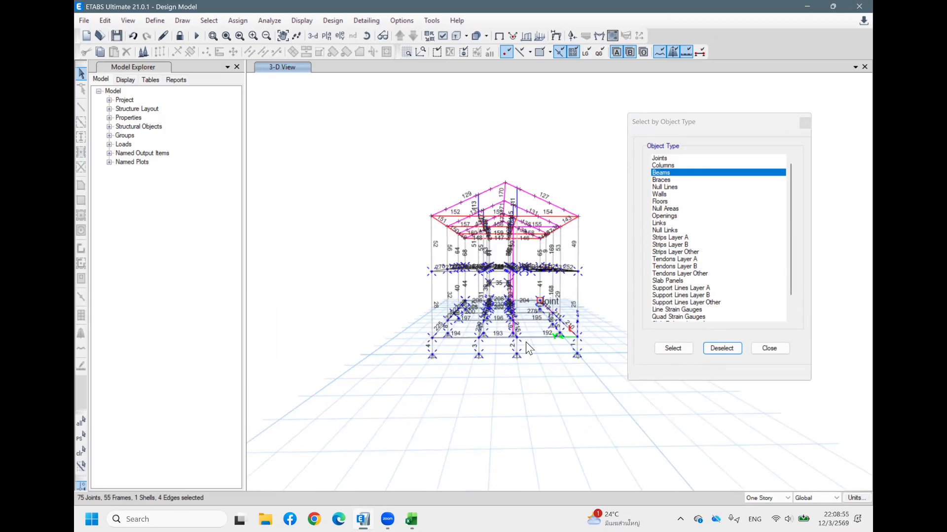
pyautogui.scroll(2, 532, 339)
pyautogui.scroll(-2, 394, 123)
pyautogui.click(324, 26)
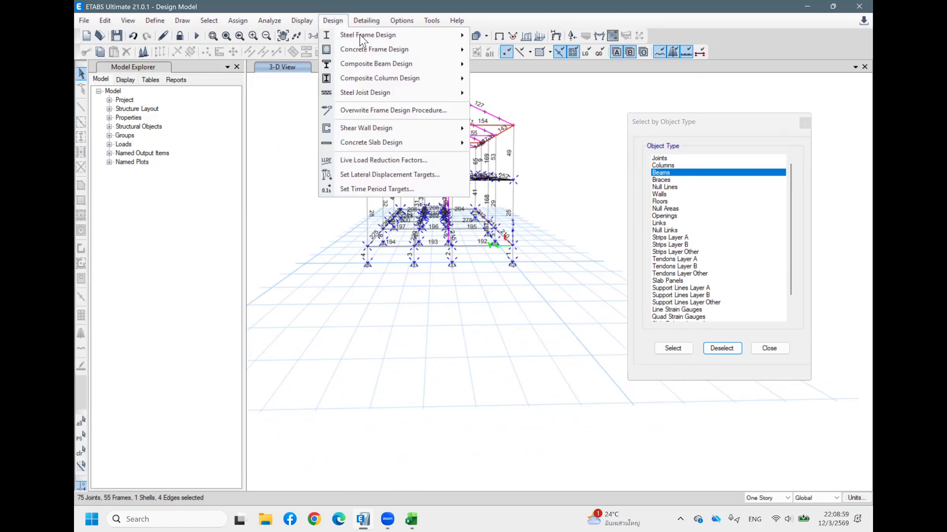
pyautogui.moveTo(368, 48)
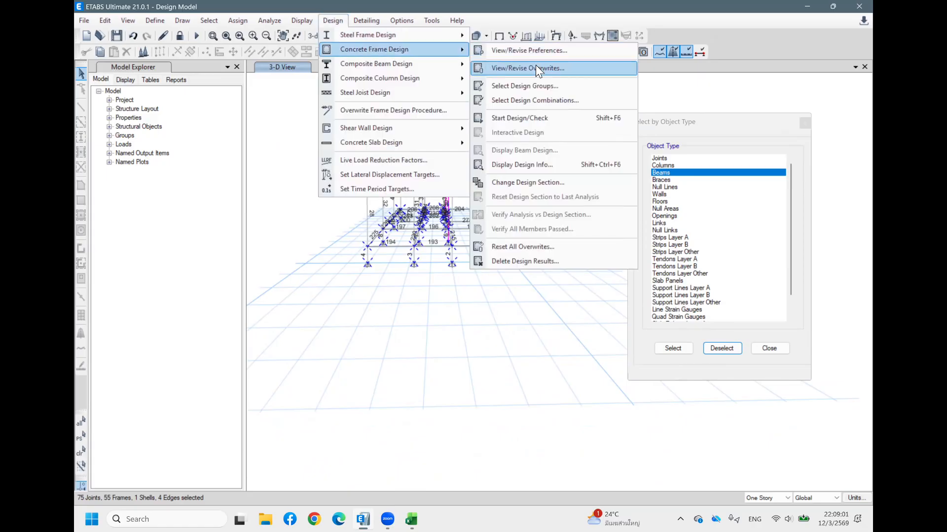
pyautogui.click(535, 68)
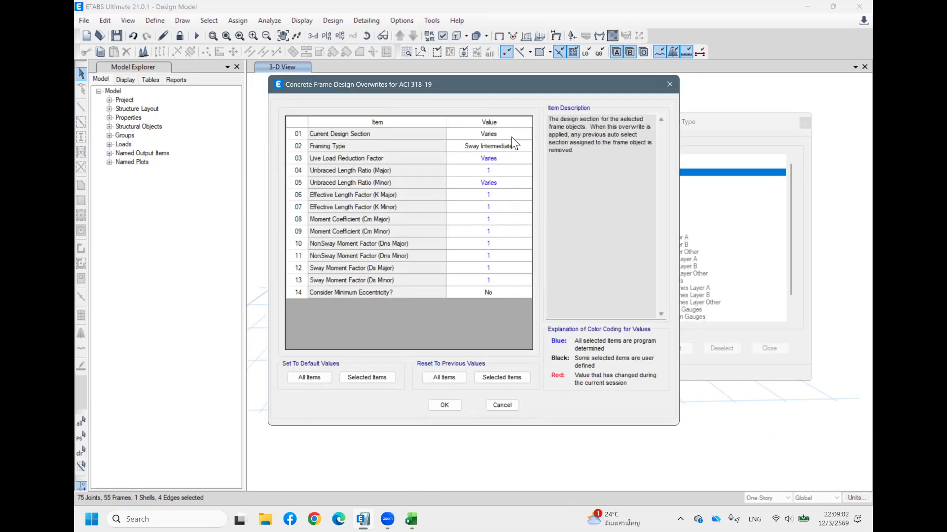
pyautogui.click(511, 136)
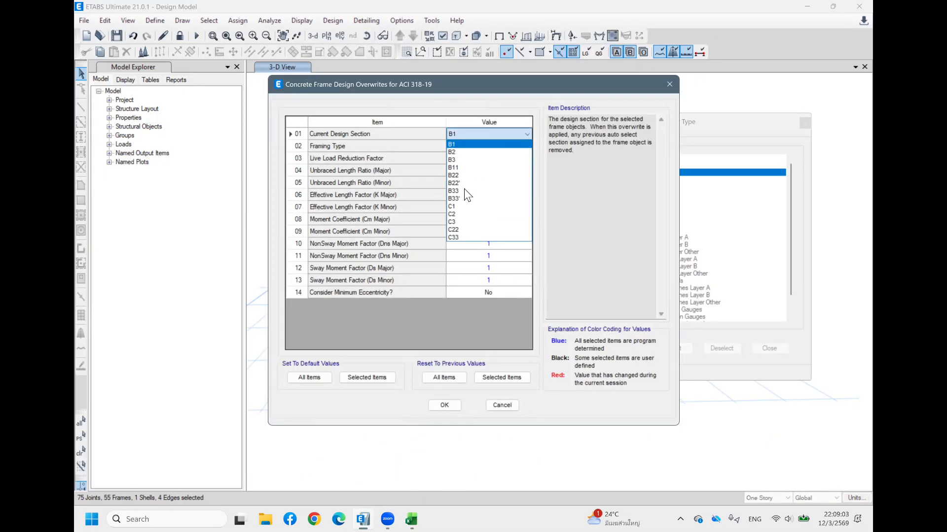
pyautogui.click(460, 229)
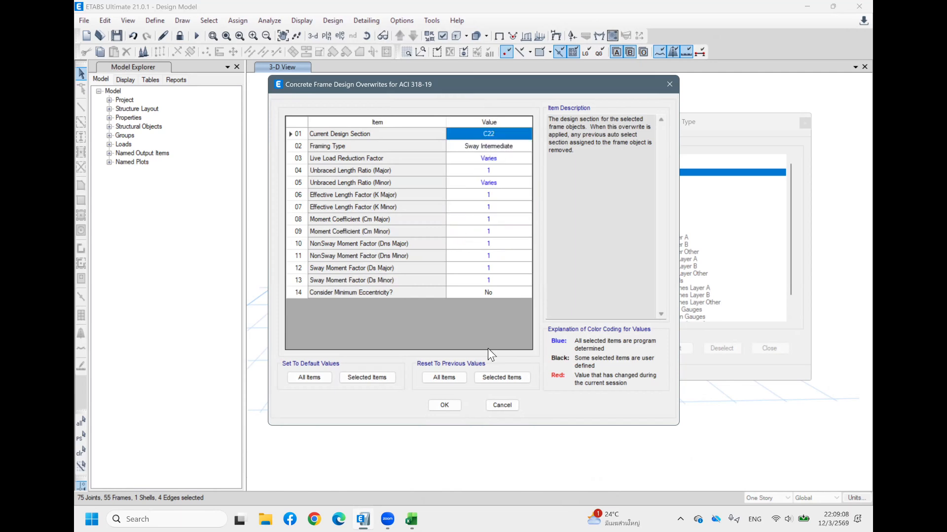
pyautogui.click(444, 405)
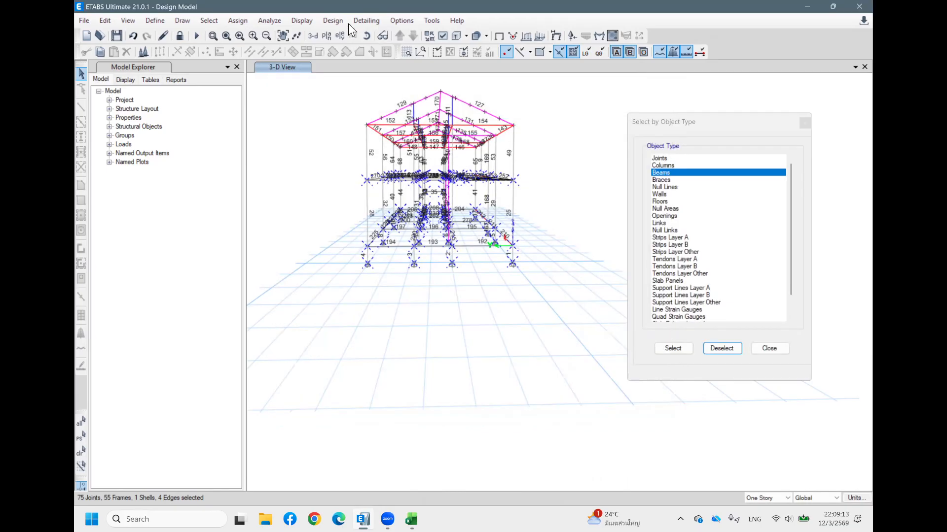
# Run the concrete frame design check on the model
pyautogui.click(334, 18)
pyautogui.moveTo(441, 52)
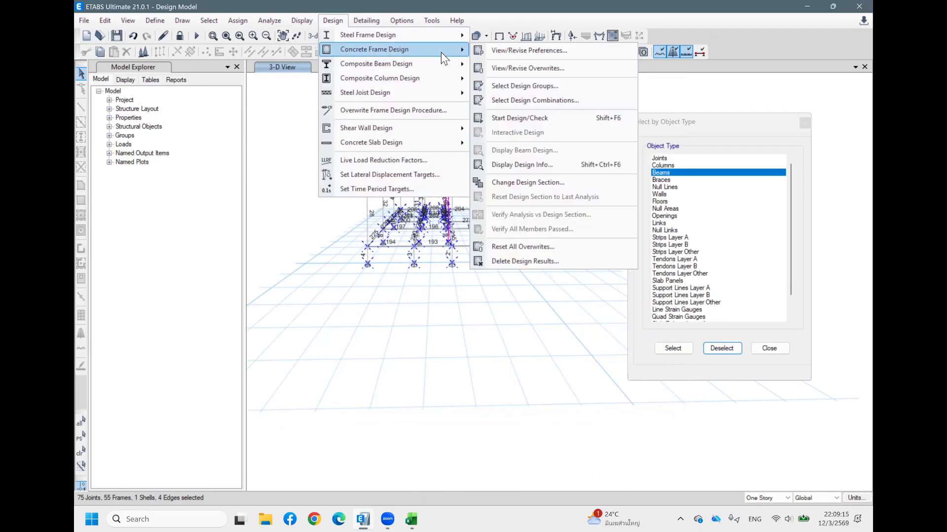
pyautogui.click(548, 117)
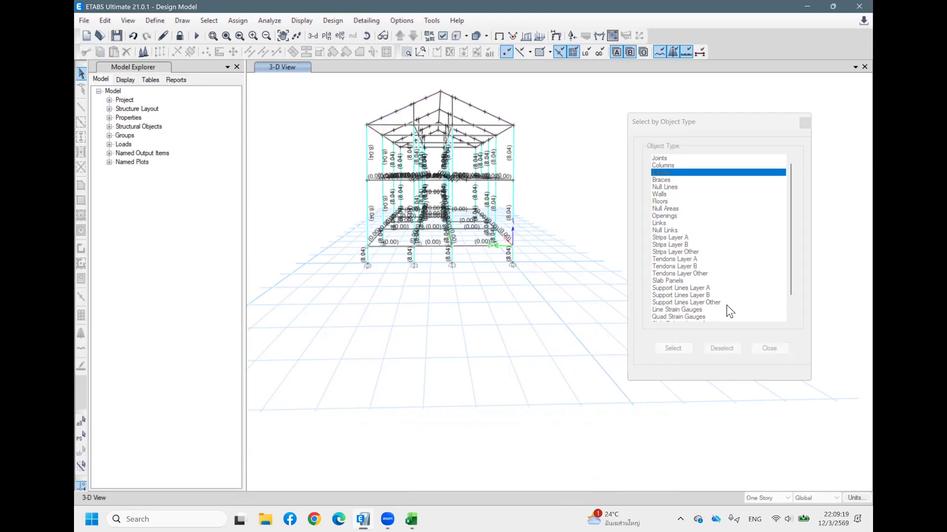
# Examine the longitudinal reinforcing results on the columns and beams of the lower storeys in the 3-D view
pyautogui.moveTo(547, 193); pyautogui.dragTo(471, 217, button='middle')
pyautogui.moveTo(551, 211); pyautogui.dragTo(465, 181, button='middle')
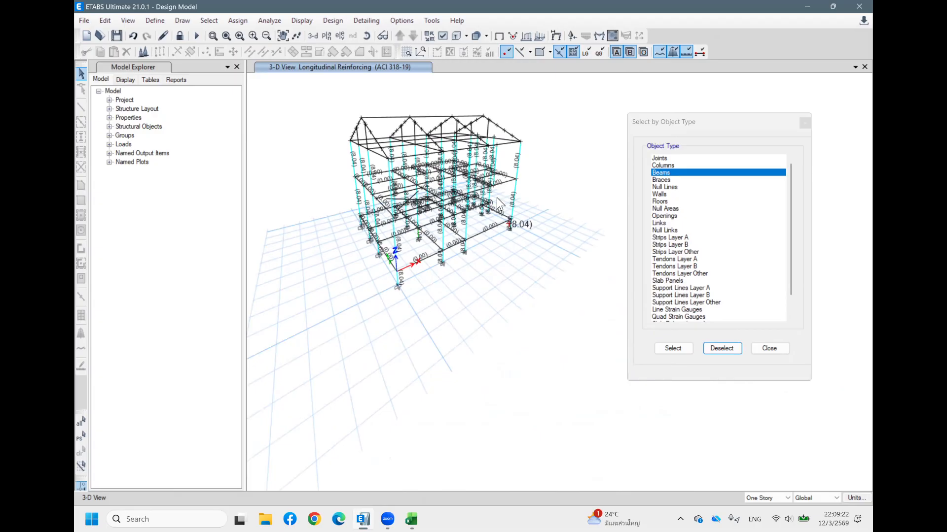
pyautogui.scroll(3, 496, 197)
pyautogui.scroll(2, 540, 217)
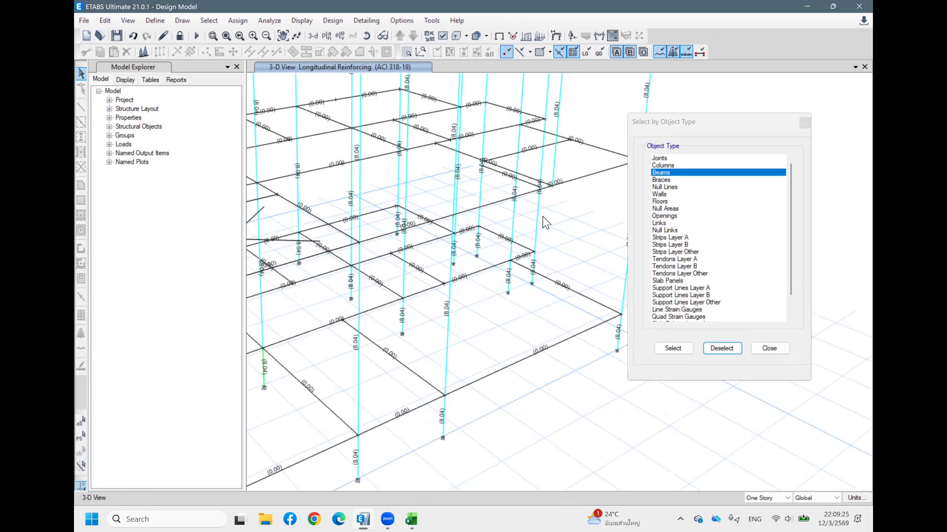
pyautogui.scroll(-2, 532, 224)
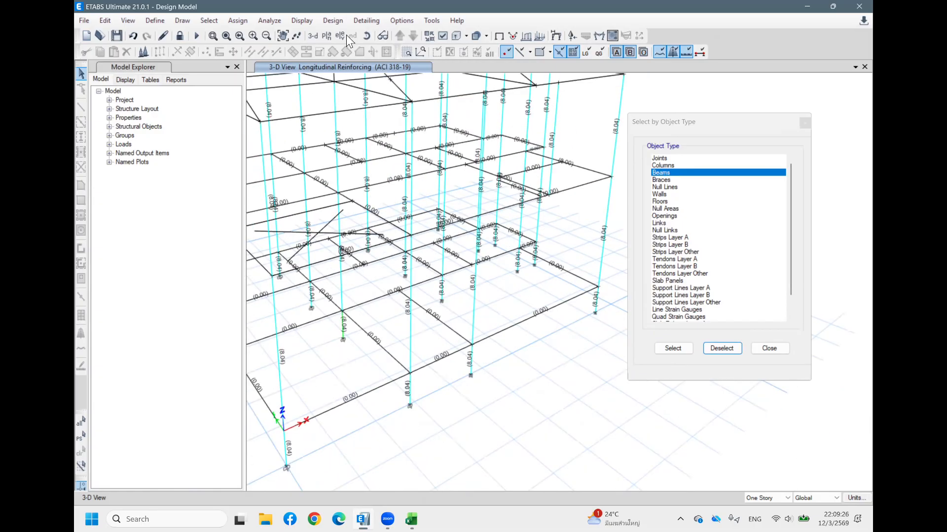
pyautogui.scroll(-3, 507, 221)
pyautogui.scroll(3, 501, 241)
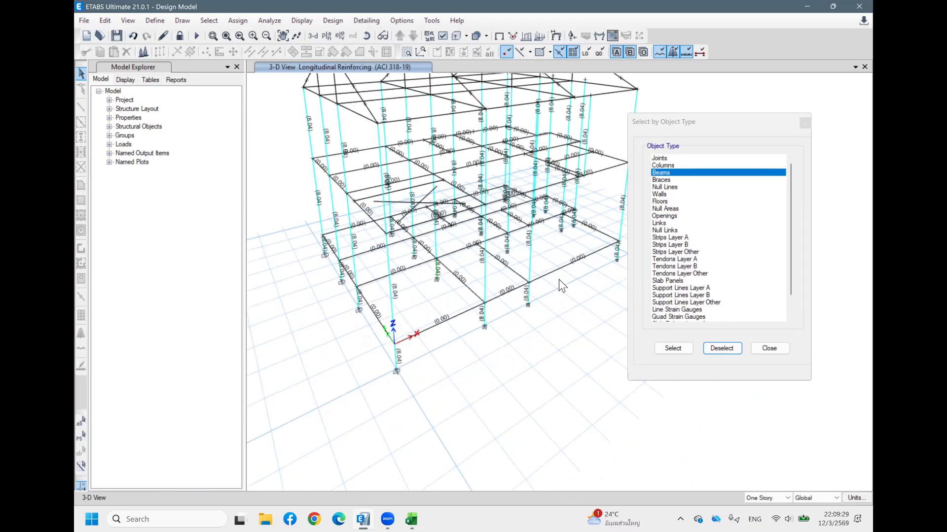
pyautogui.scroll(3, 433, 287)
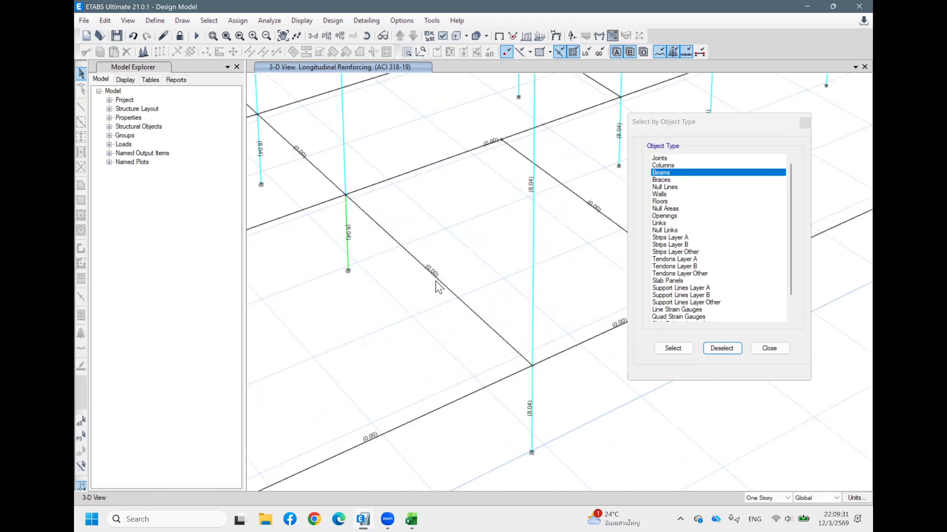
# Examine the longitudinal reinforcing results in the elevation views along grid lines A to F
pyautogui.scroll(-3, 442, 276)
pyautogui.moveTo(502, 303); pyautogui.dragTo(476, 350, button='middle')
pyautogui.keyDown('shift'); pyautogui.moveTo(556, 327); pyautogui.dragTo(458, 230, button='middle'); pyautogui.keyUp('shift')
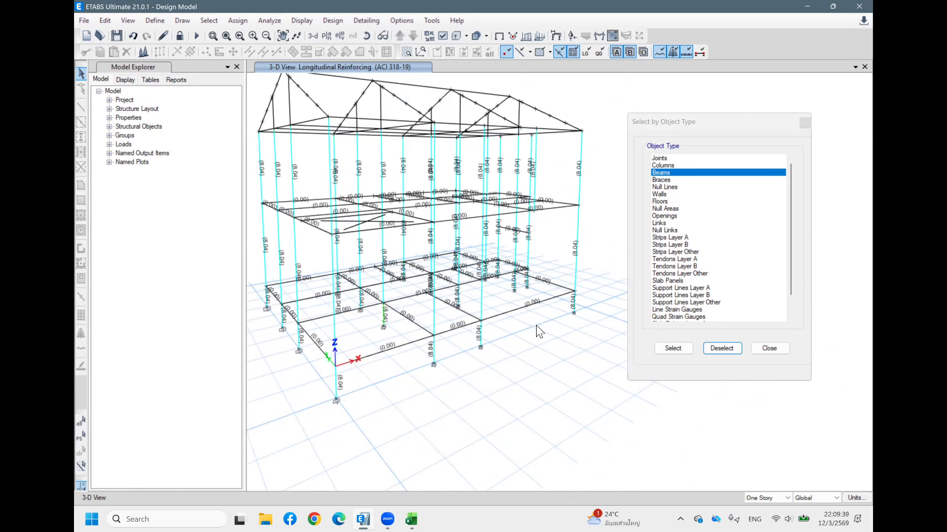
pyautogui.click(339, 36)
pyautogui.click(425, 397)
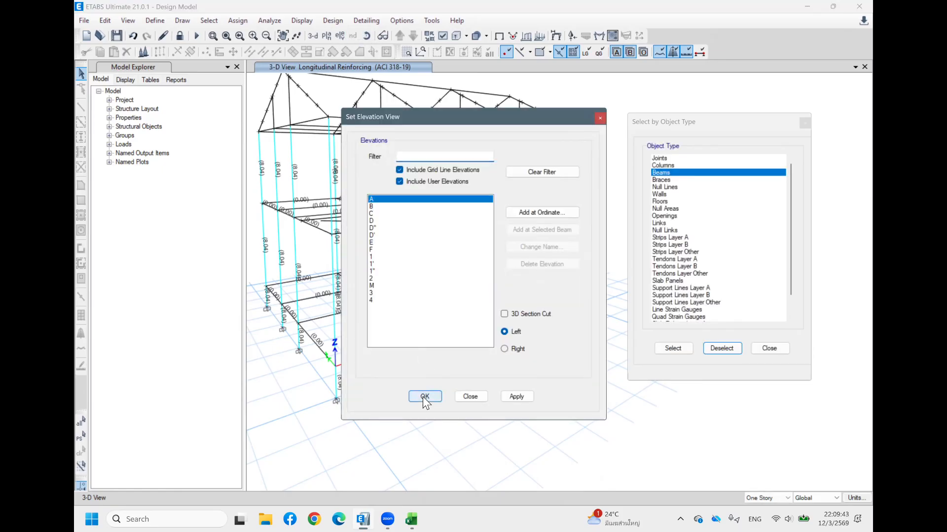
pyautogui.moveTo(487, 266); pyautogui.dragTo(362, 126, button='middle')
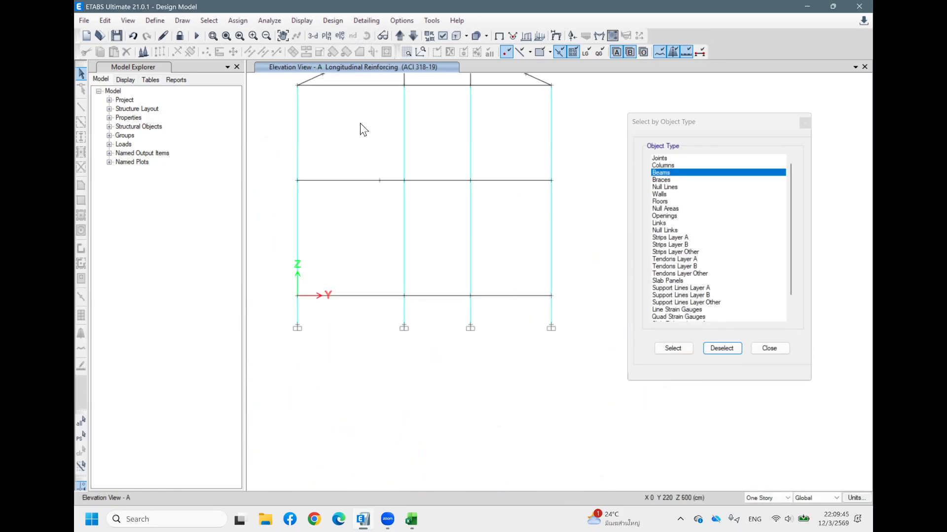
pyautogui.scroll(-3, 383, 218)
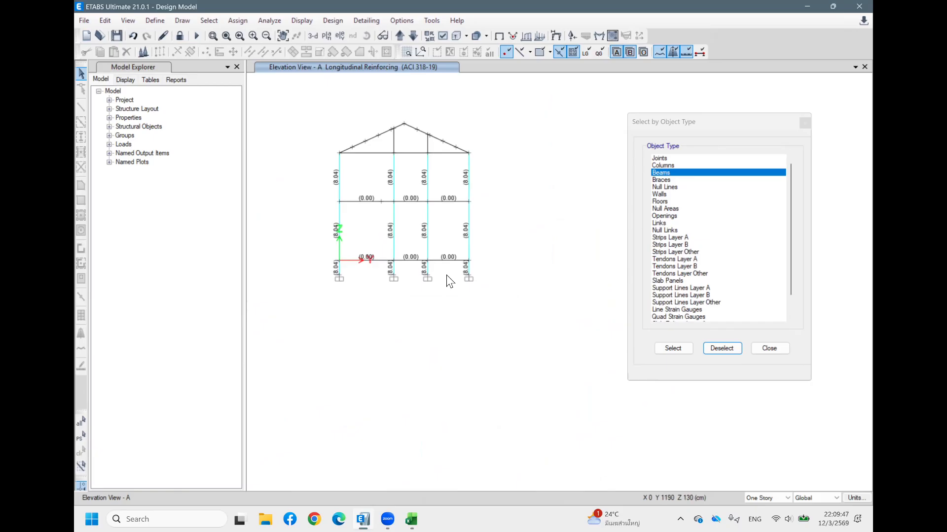
pyautogui.scroll(2, 427, 242)
pyautogui.scroll(-2, 464, 228)
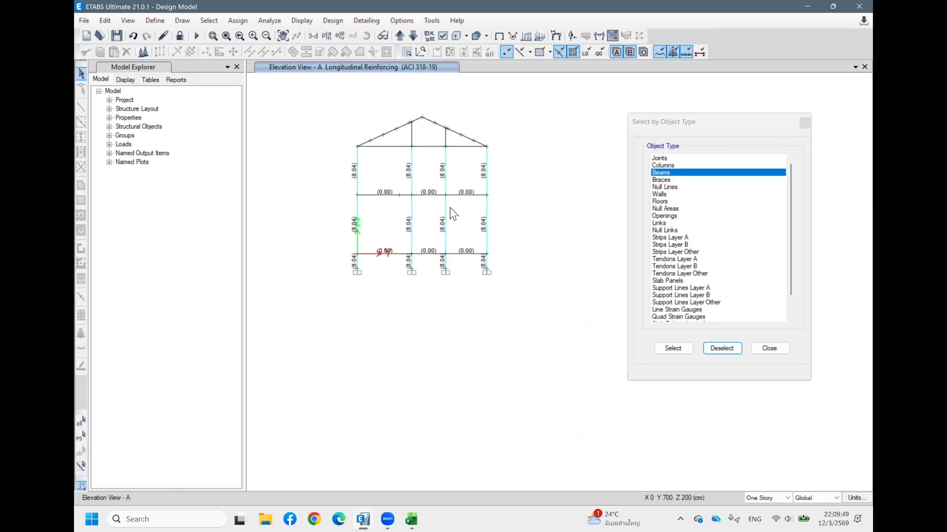
pyautogui.click(396, 36)
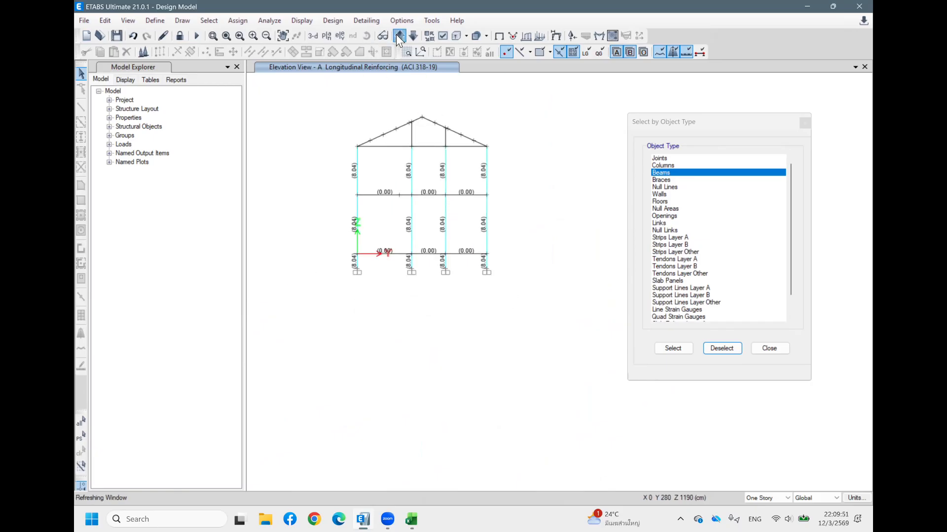
pyautogui.click(397, 36)
pyautogui.click(398, 35)
pyautogui.click(397, 36)
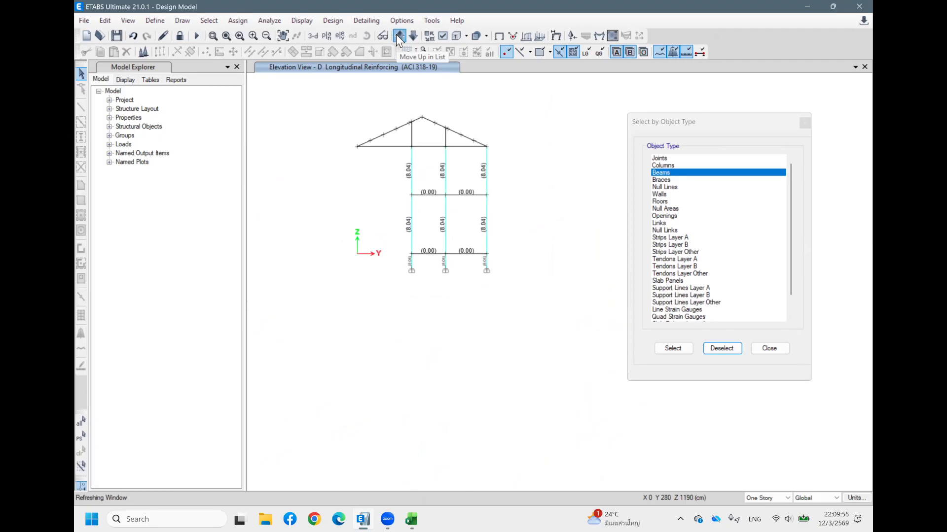
pyautogui.click(398, 36)
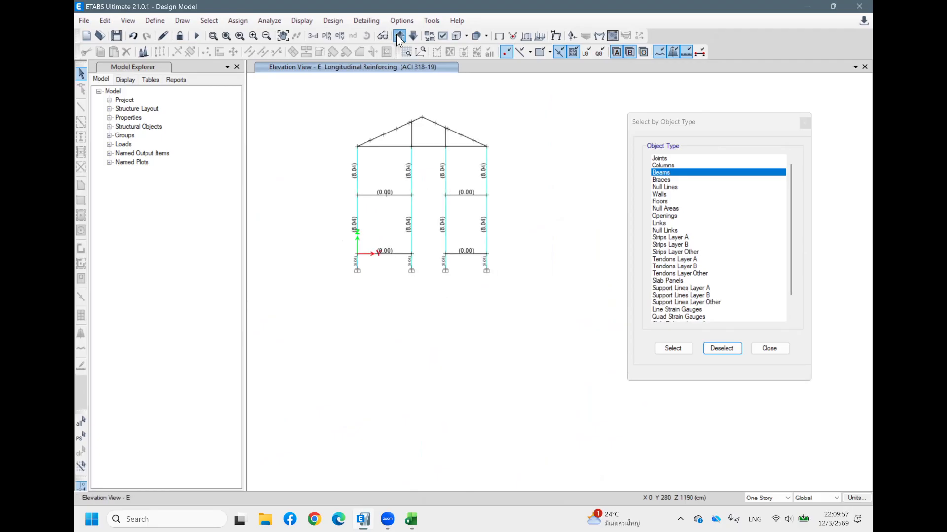
pyautogui.click(396, 35)
# Return to the 3-D view and try selecting every beam in the model by object type
pyautogui.click(316, 36)
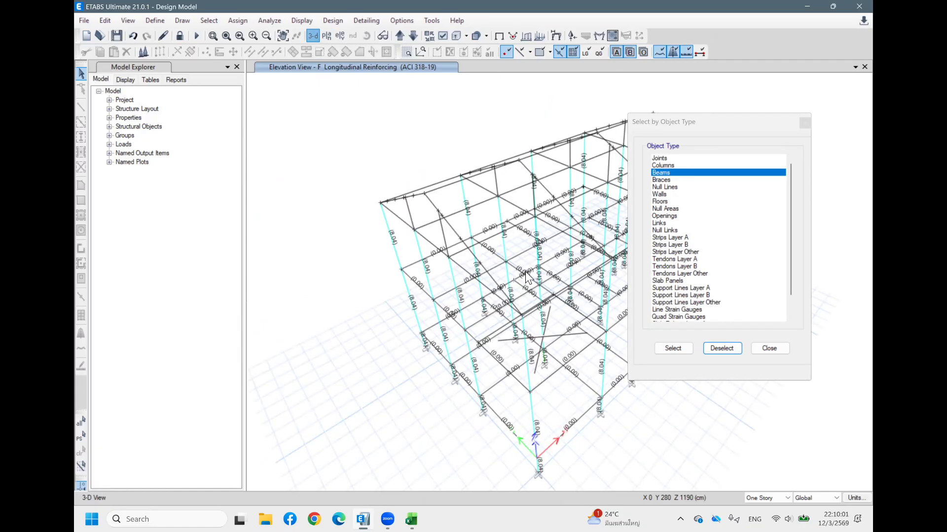
pyautogui.moveTo(404, 147); pyautogui.dragTo(332, 107, button='middle')
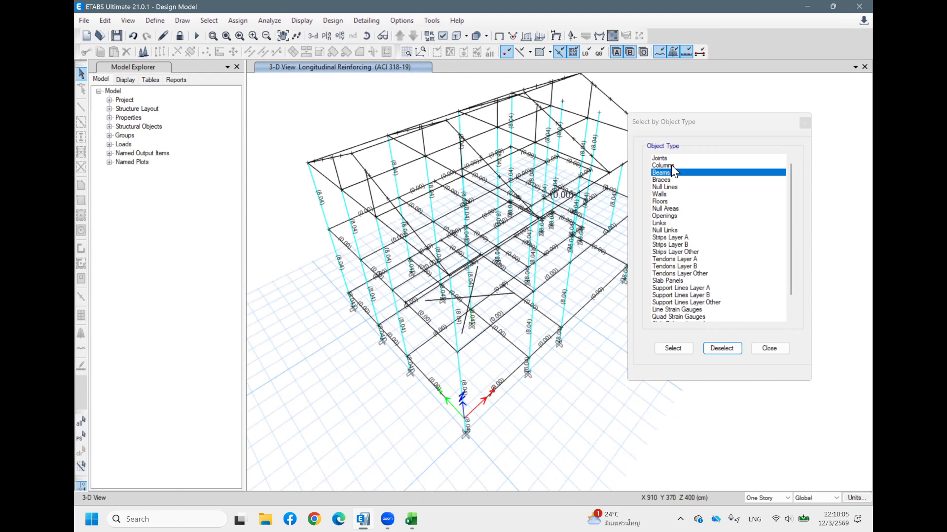
pyautogui.click(671, 347)
pyautogui.keyDown('shift'); pyautogui.moveTo(522, 374); pyautogui.dragTo(557, 311, button='middle'); pyautogui.keyUp('shift')
pyautogui.keyDown('shift'); pyautogui.moveTo(572, 360); pyautogui.dragTo(599, 365, button='middle'); pyautogui.keyUp('shift')
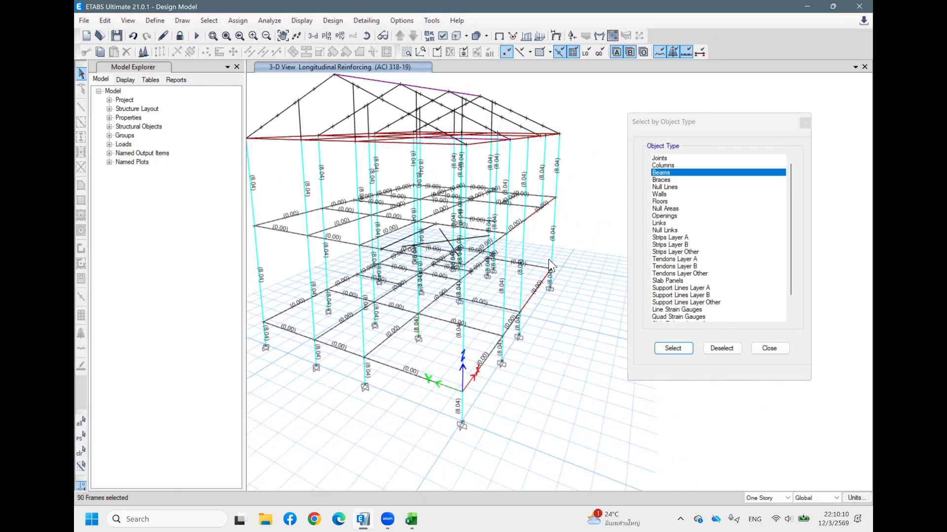
pyautogui.keyDown('shift'); pyautogui.moveTo(548, 259); pyautogui.dragTo(566, 244, button='middle'); pyautogui.keyUp('shift')
pyautogui.moveTo(595, 326); pyautogui.dragTo(588, 333, button='middle')
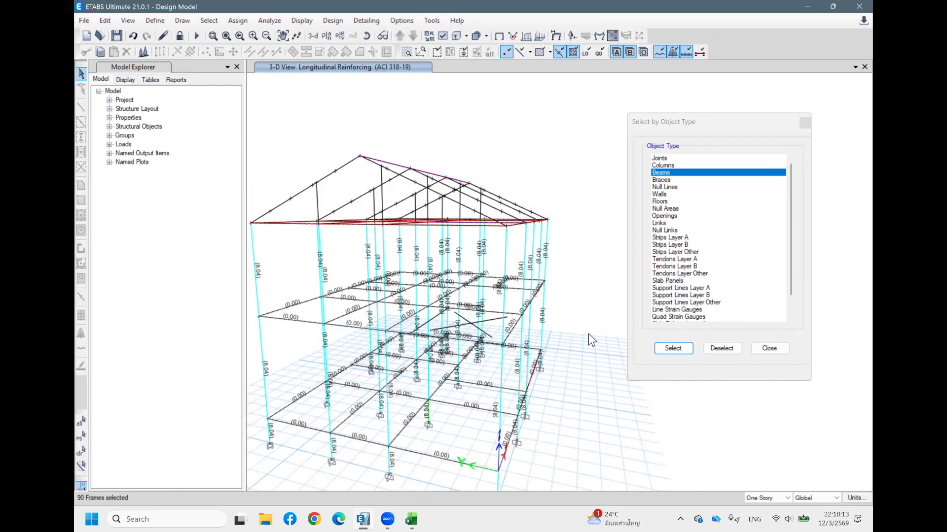
pyautogui.moveTo(604, 365); pyautogui.dragTo(612, 310, button='middle')
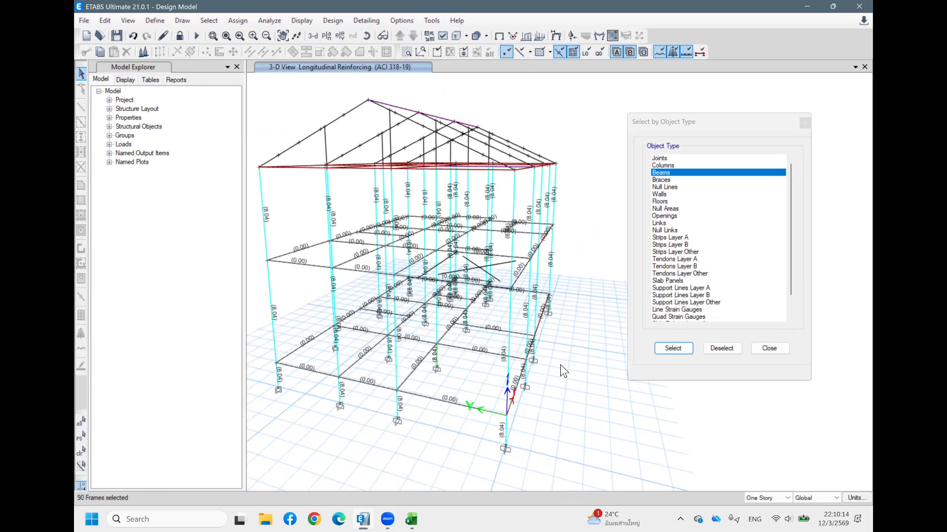
pyautogui.moveTo(560, 365); pyautogui.dragTo(581, 320, button='middle')
pyautogui.keyDown('shift'); pyautogui.moveTo(583, 287); pyautogui.dragTo(561, 327, button='middle'); pyautogui.keyUp('shift')
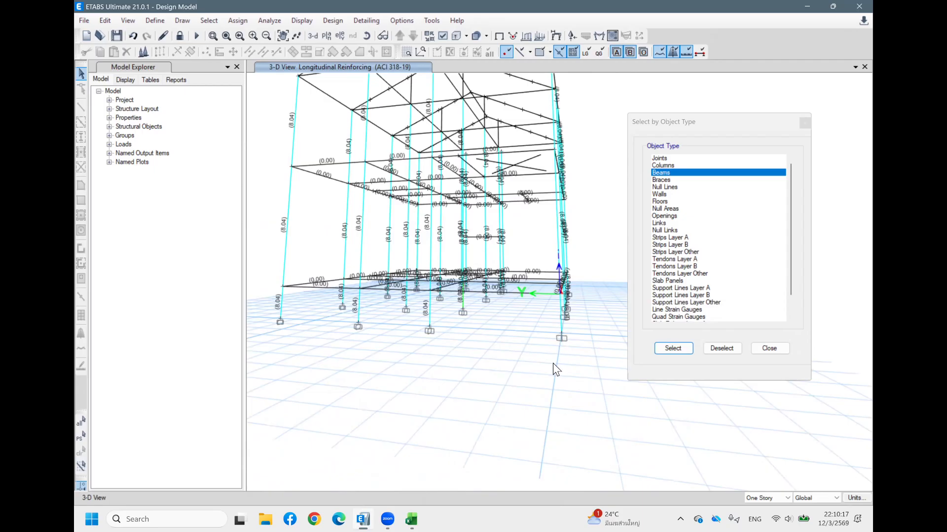
# Window-select the two concrete storeys and deselect the columns by object type so that only beams remain among the selected frames
pyautogui.scroll(-3, 554, 345)
pyautogui.scroll(-2, 434, 257)
pyautogui.moveTo(389, 228); pyautogui.dragTo(582, 386)
pyautogui.click(676, 166)
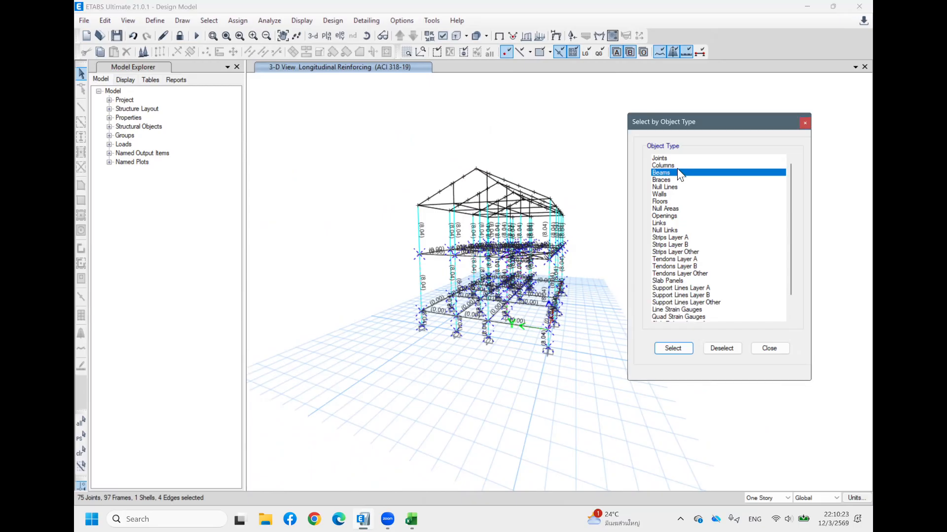
pyautogui.click(722, 349)
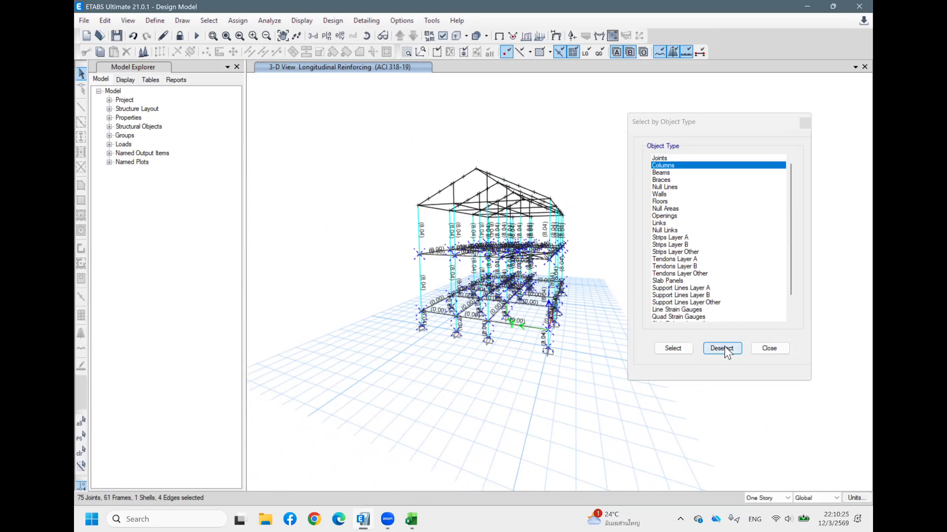
pyautogui.moveTo(529, 147); pyautogui.dragTo(514, 149, button='middle')
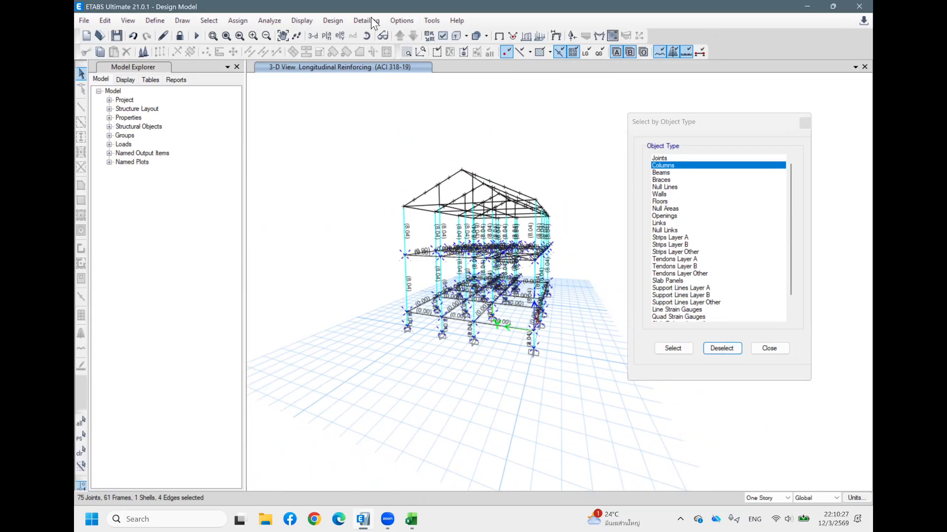
# Apply B11 as the current design section of the selected beams in the concrete frame design overwrites
pyautogui.click(337, 20)
pyautogui.moveTo(415, 49)
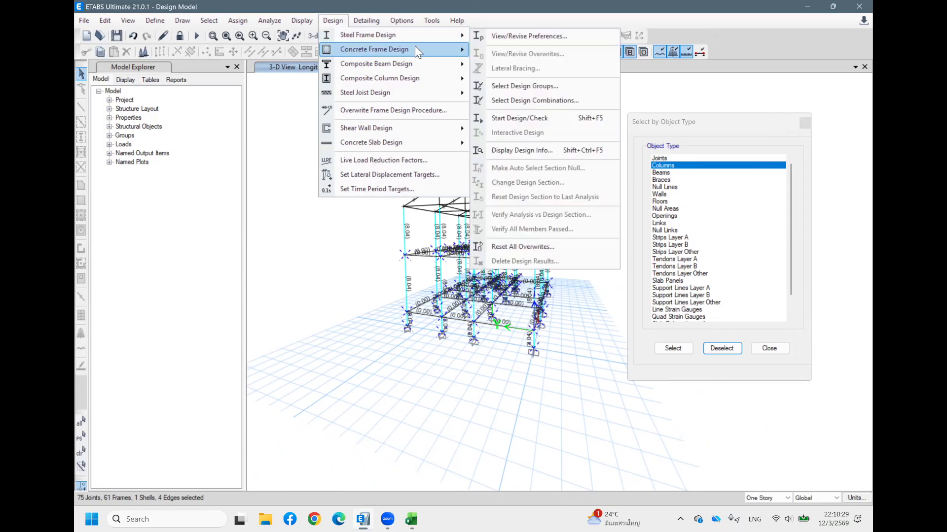
pyautogui.click(537, 61)
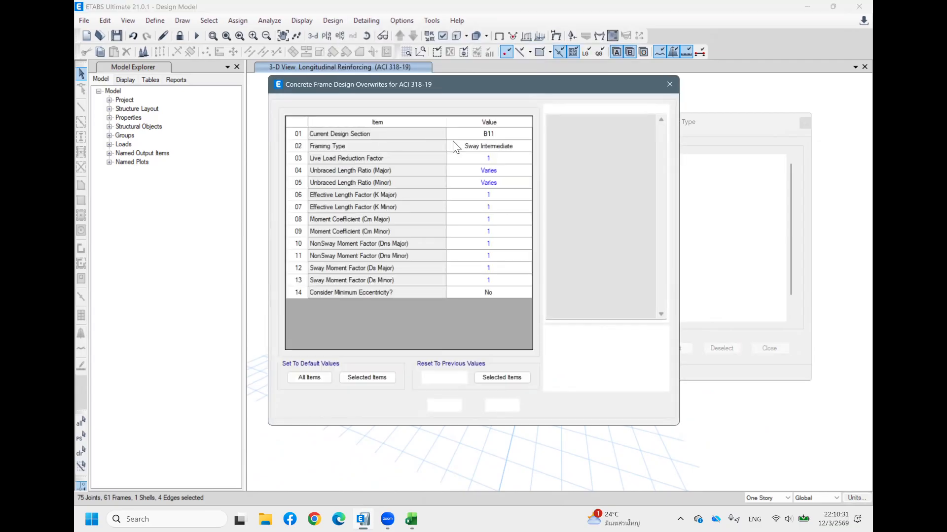
pyautogui.click(493, 134)
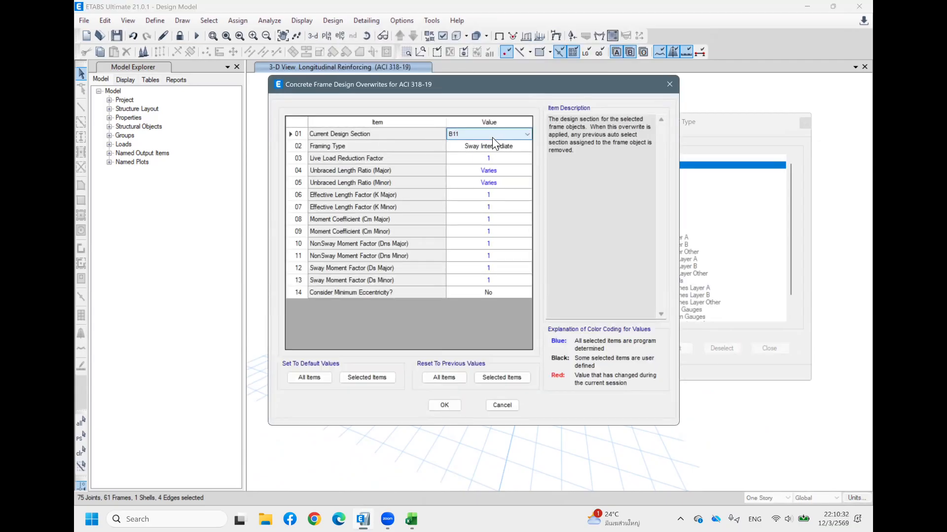
pyautogui.click(445, 405)
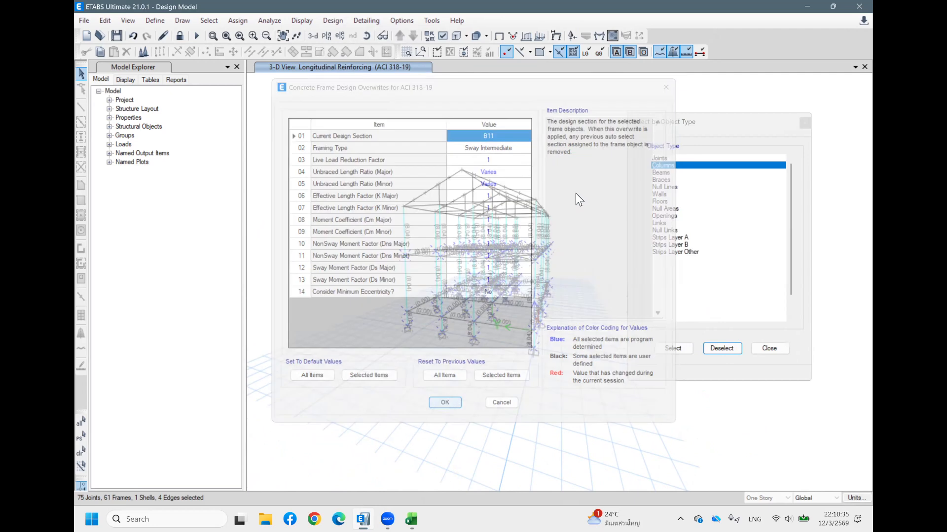
# Review the strength design load combinations chosen for concrete frame design and accept the selection
pyautogui.click(333, 21)
pyautogui.moveTo(415, 50)
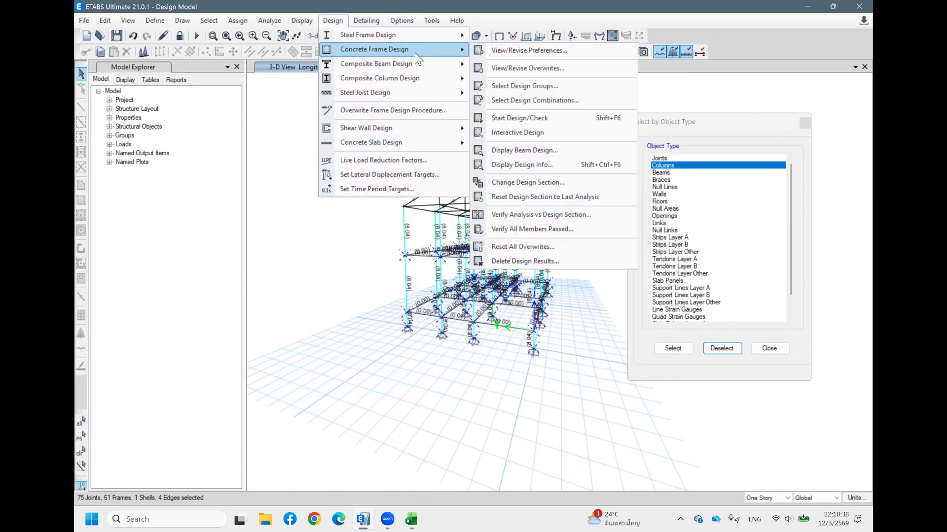
pyautogui.click(554, 103)
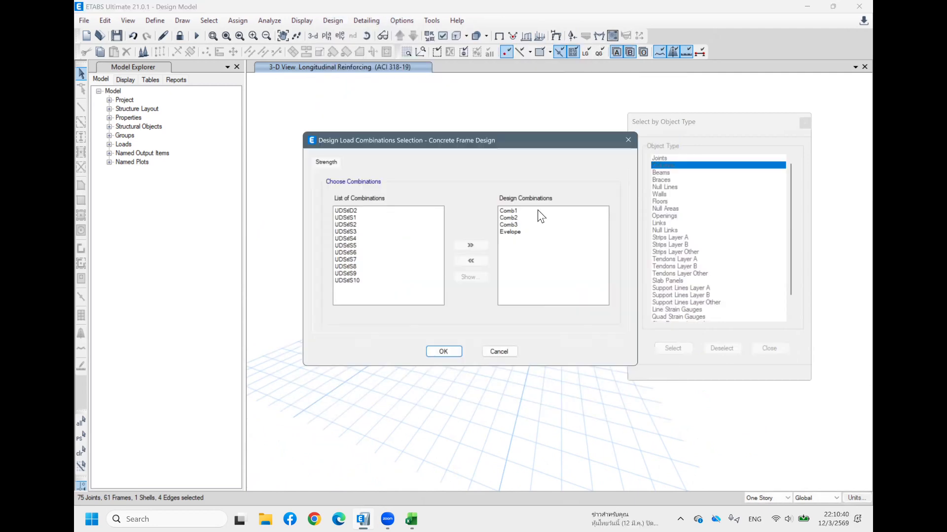
pyautogui.click(445, 357)
# Run the concrete frame design check again with the beam overwrites applied
pyautogui.click(328, 19)
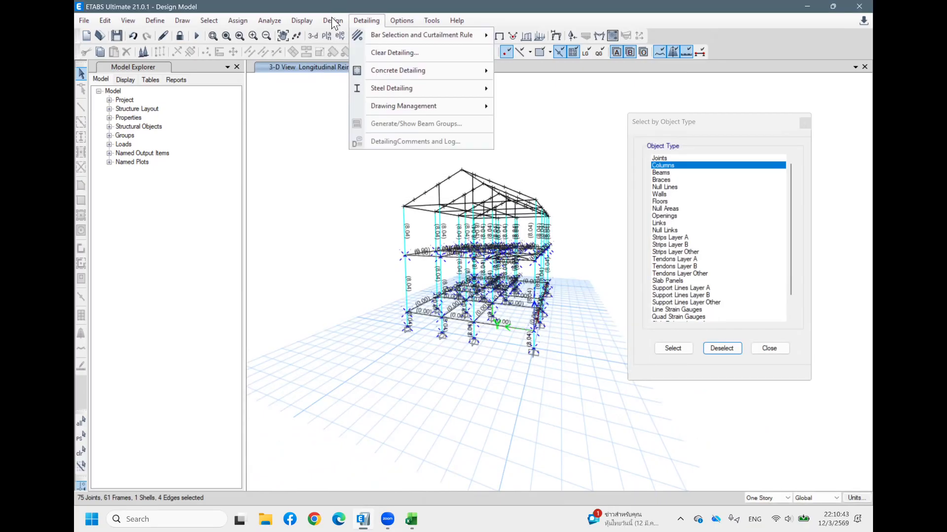
pyautogui.moveTo(404, 50)
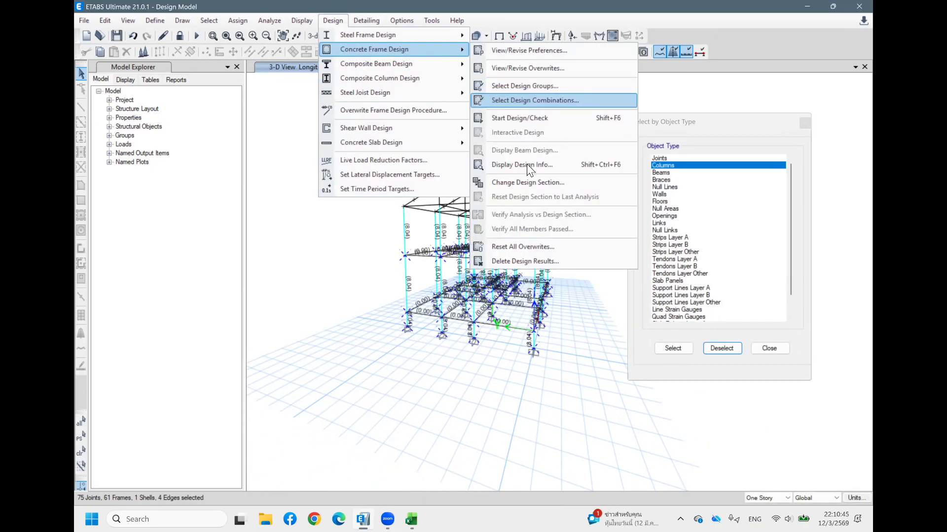
pyautogui.click(537, 119)
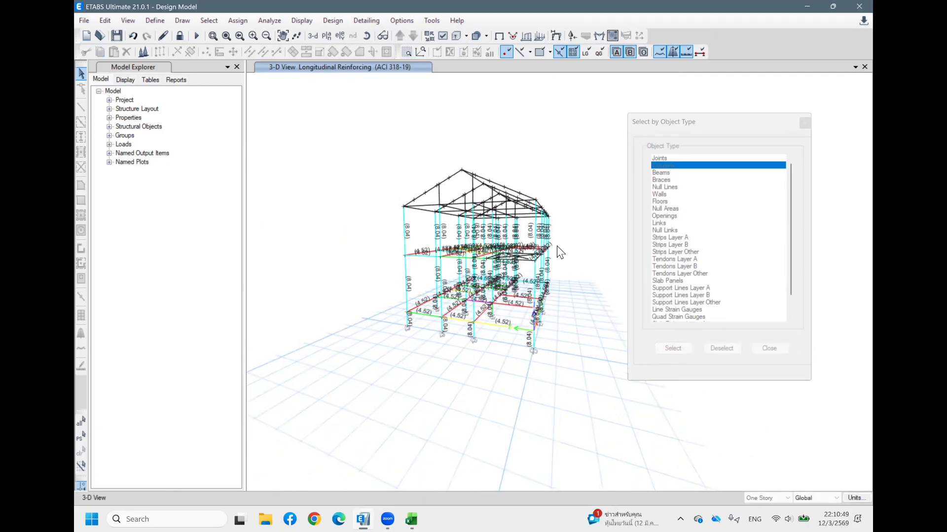
# Examine the longitudinal reinforcing results on the storey beams and open the design details of an outer ground-level beam
pyautogui.scroll(3, 540, 309)
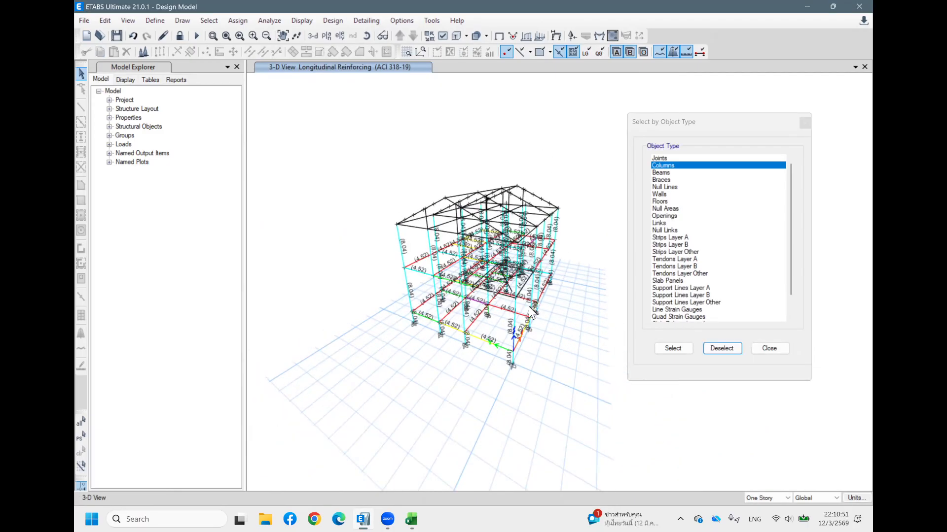
pyautogui.scroll(3, 451, 327)
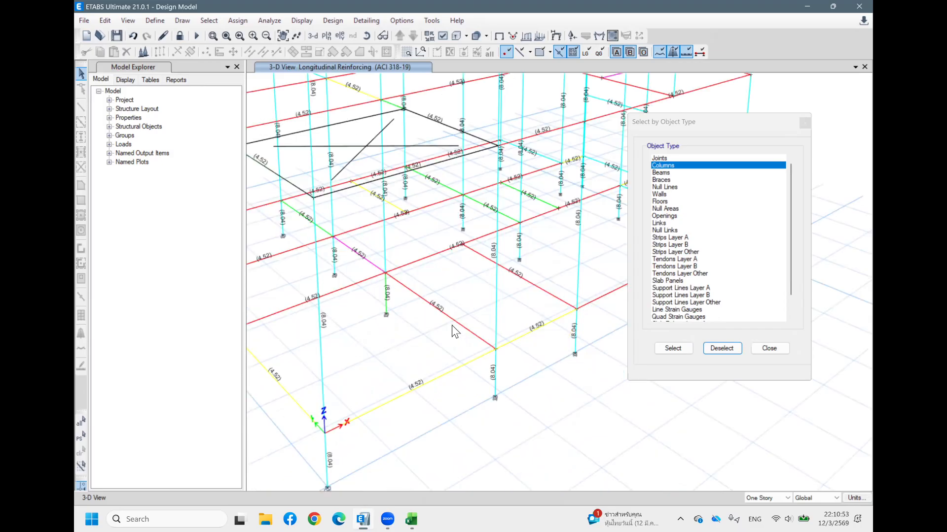
pyautogui.moveTo(516, 297); pyautogui.dragTo(470, 288, button='middle')
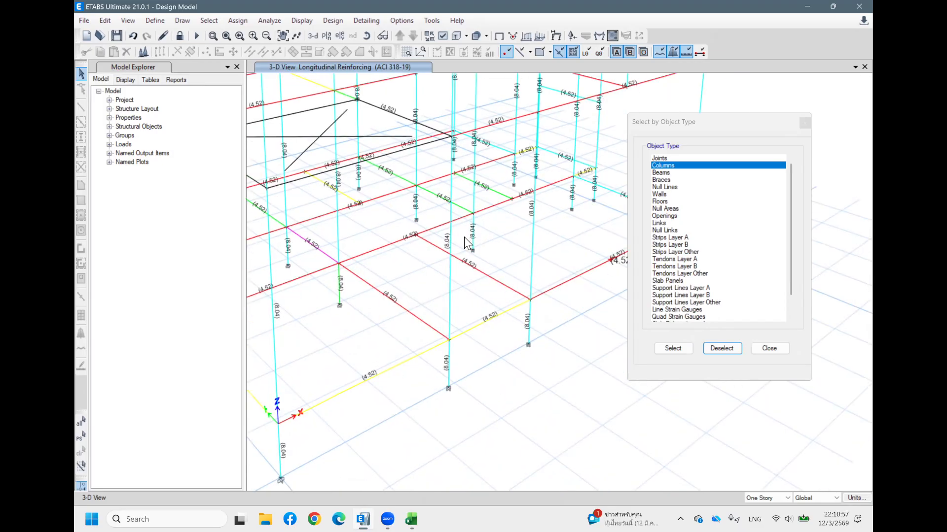
pyautogui.moveTo(485, 315); pyautogui.dragTo(468, 316, button='middle')
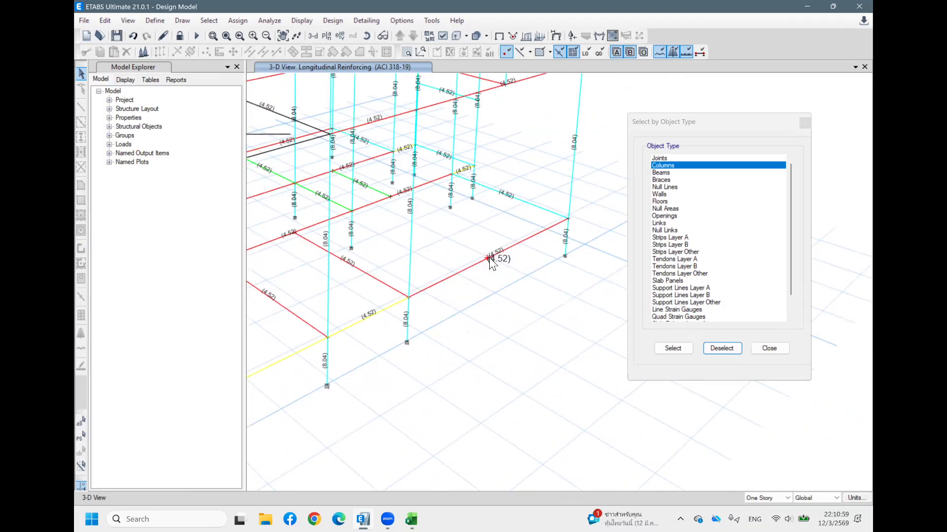
pyautogui.moveTo(499, 247); pyautogui.dragTo(484, 301, button='middle')
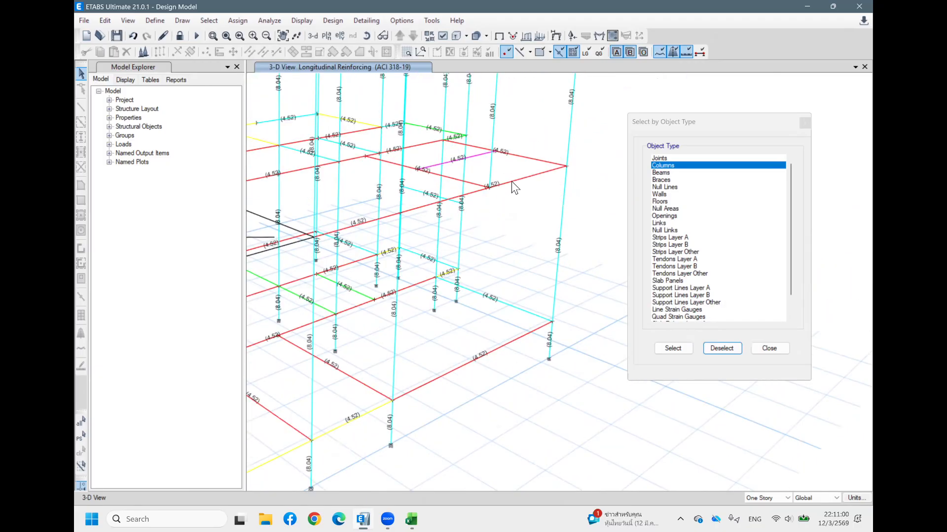
pyautogui.moveTo(459, 332); pyautogui.dragTo(462, 297, button='middle')
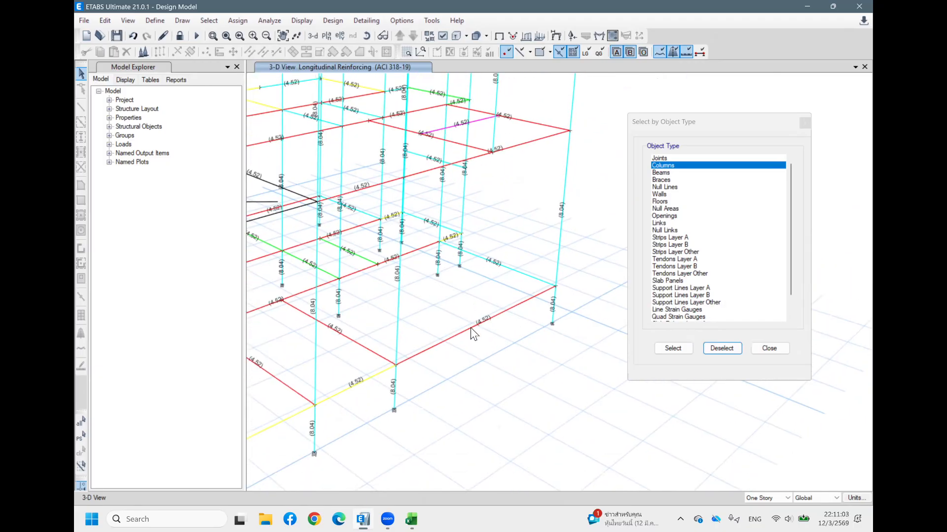
pyautogui.rightClick(470, 328)
pyautogui.click(667, 116)
# Display the Column P-M-M Interaction Ratios as the concrete frame design output on the 3-D model
pyautogui.click(302, 19)
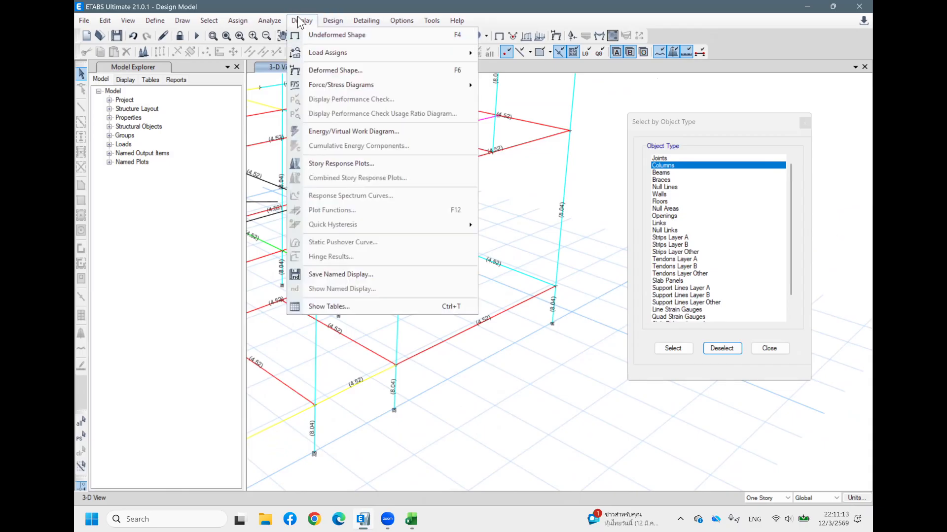
pyautogui.click(299, 18)
pyautogui.click(327, 21)
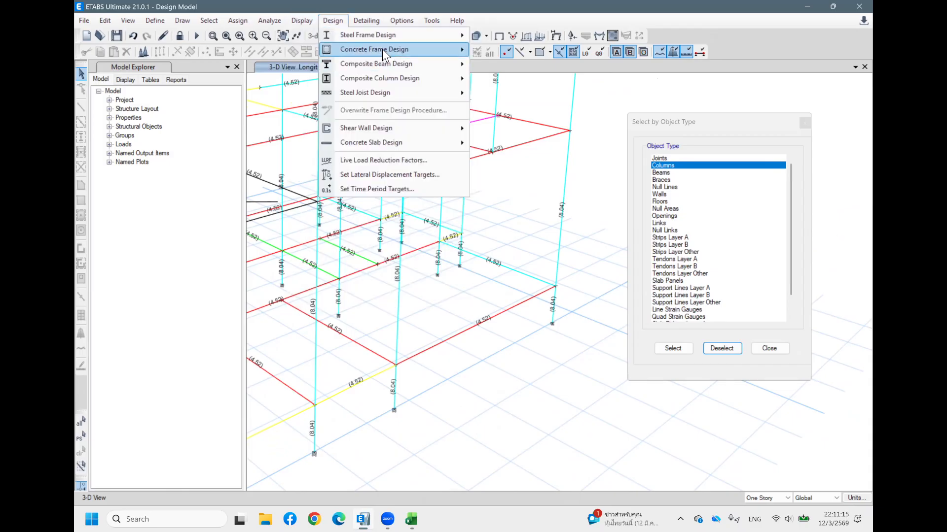
pyautogui.moveTo(383, 49)
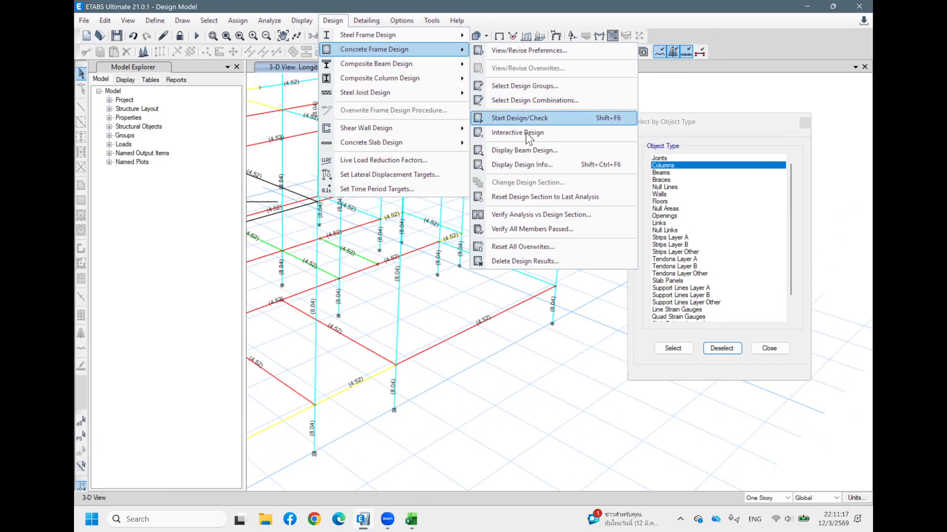
pyautogui.click(522, 164)
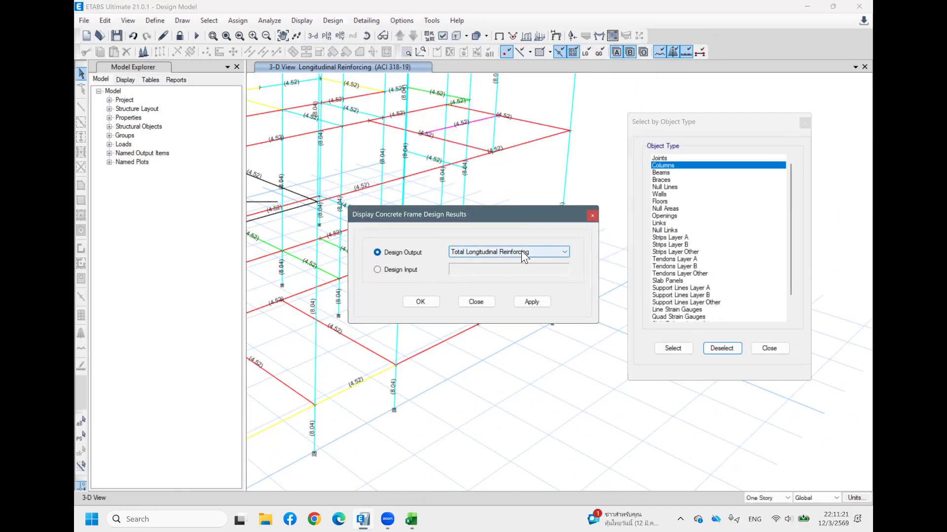
pyautogui.click(471, 254)
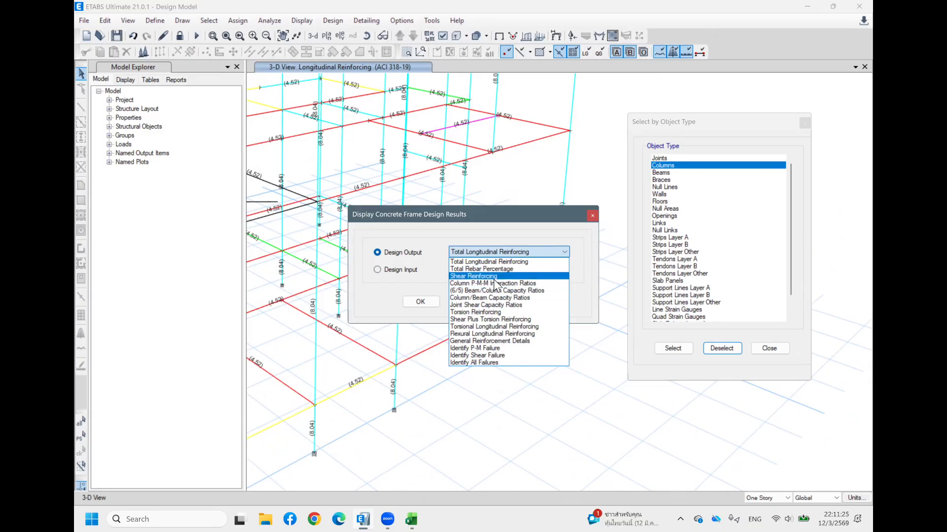
pyautogui.click(506, 282)
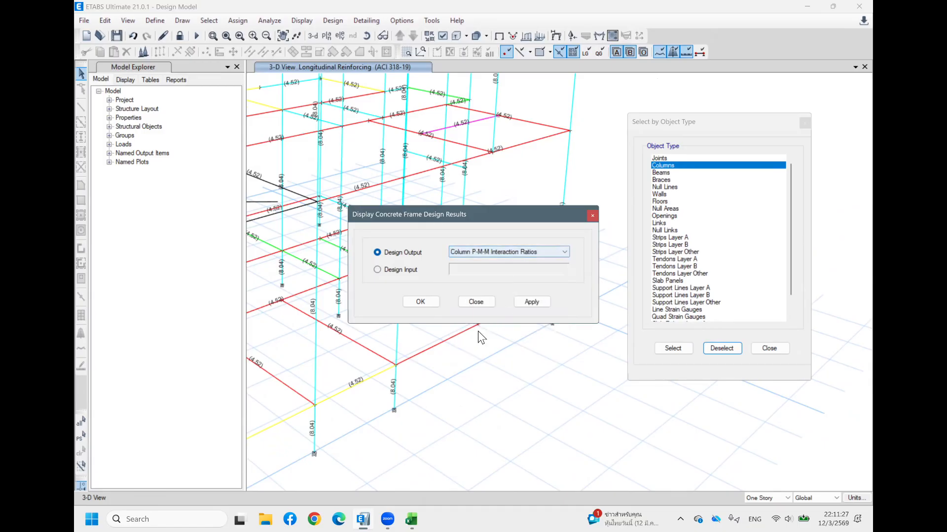
pyautogui.click(535, 304)
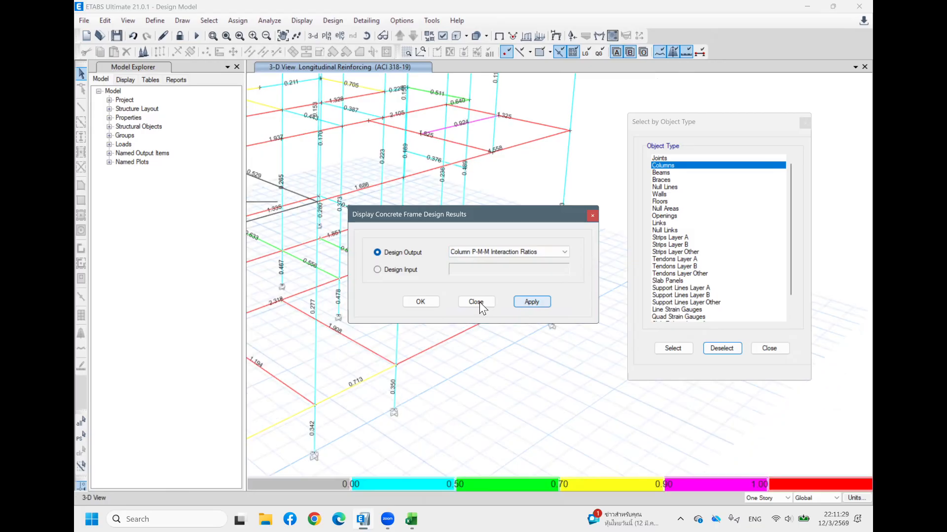
pyautogui.click(479, 302)
# Open the design information of the long outer beam on the 1st Floor and review its envelope capacity ratios station by station
pyautogui.moveTo(488, 335); pyautogui.dragTo(519, 289, button='middle')
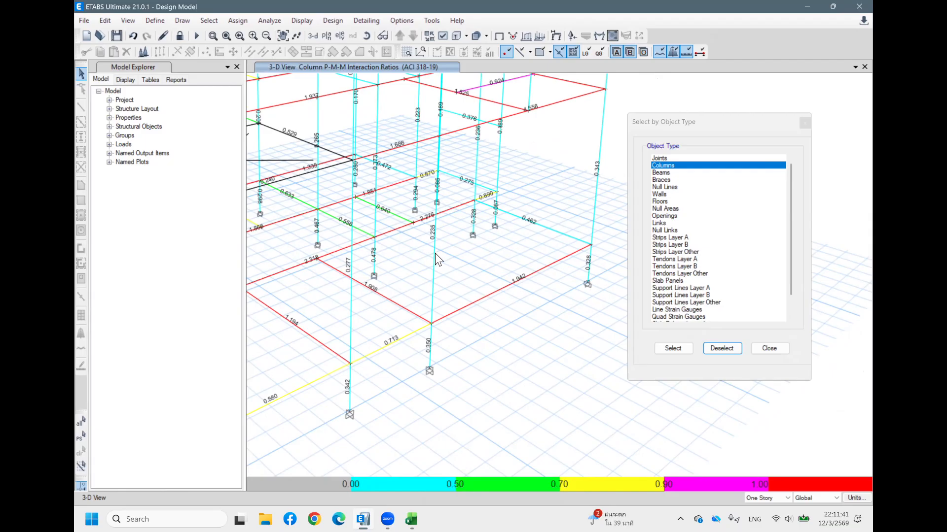
pyautogui.scroll(-2, 435, 253)
pyautogui.scroll(-3, 451, 286)
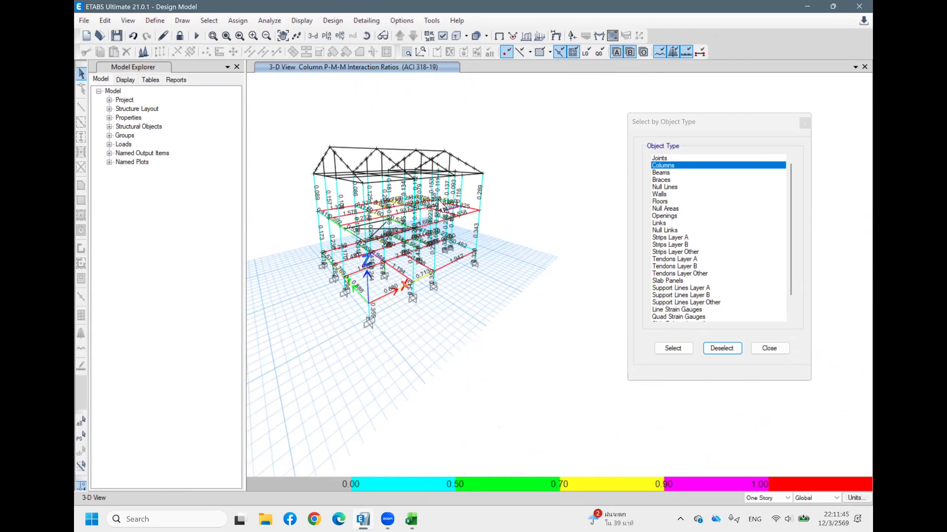
pyautogui.scroll(3, 449, 260)
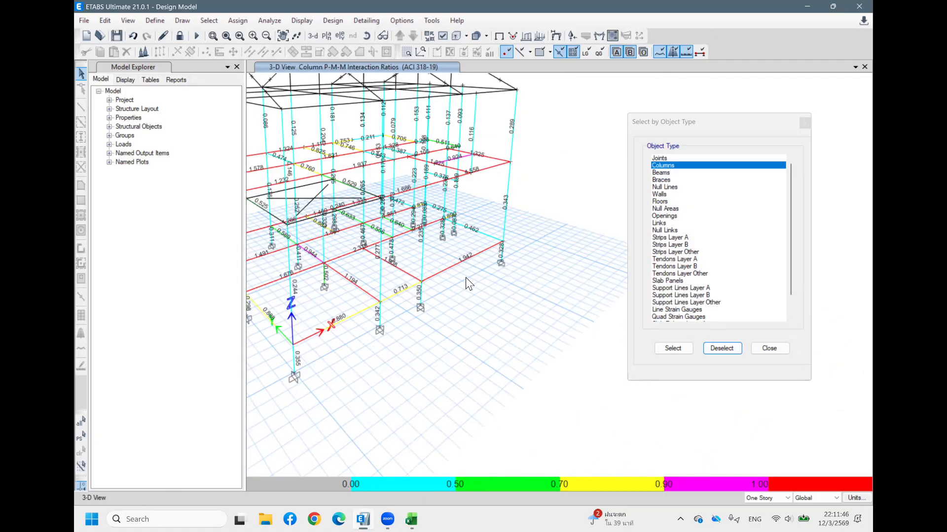
pyautogui.scroll(3, 467, 279)
pyautogui.rightClick(470, 274)
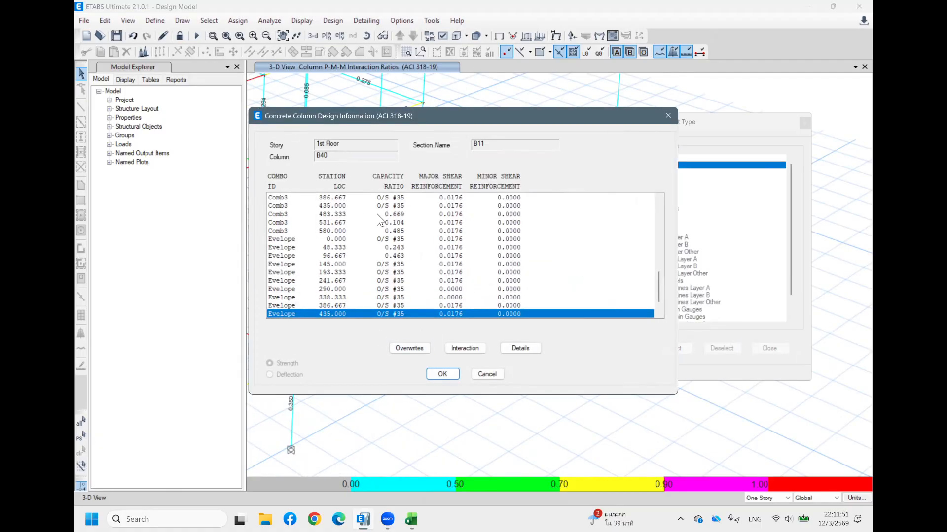
pyautogui.scroll(-1, 379, 222)
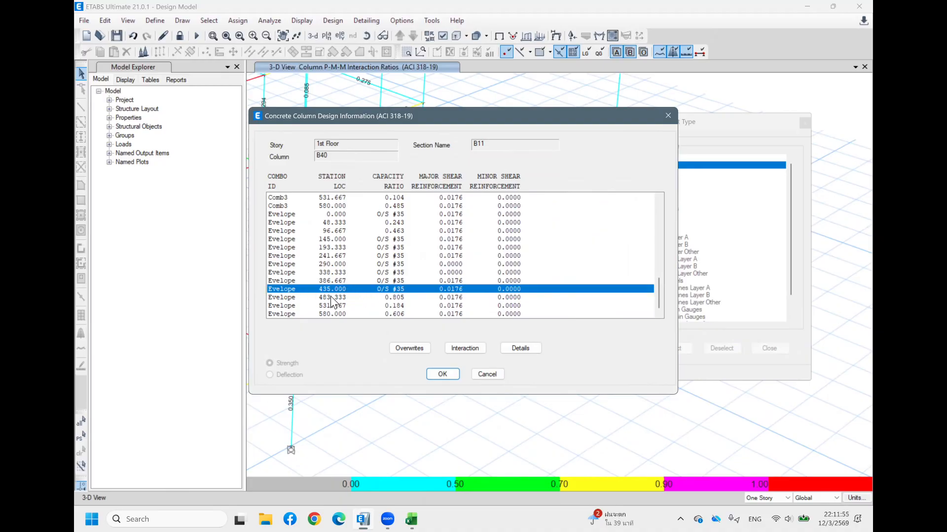
pyautogui.click(337, 280)
pyautogui.click(333, 264)
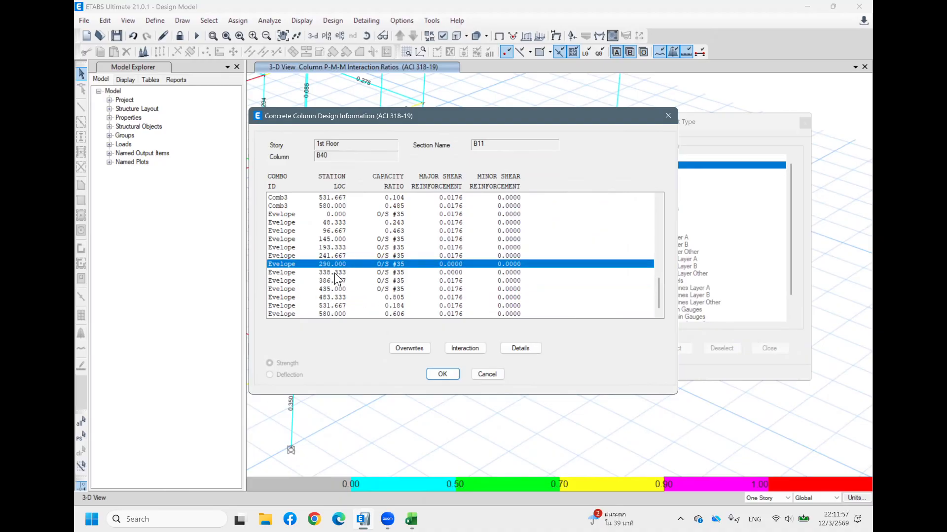
pyautogui.click(334, 273)
pyautogui.click(333, 289)
pyautogui.click(332, 264)
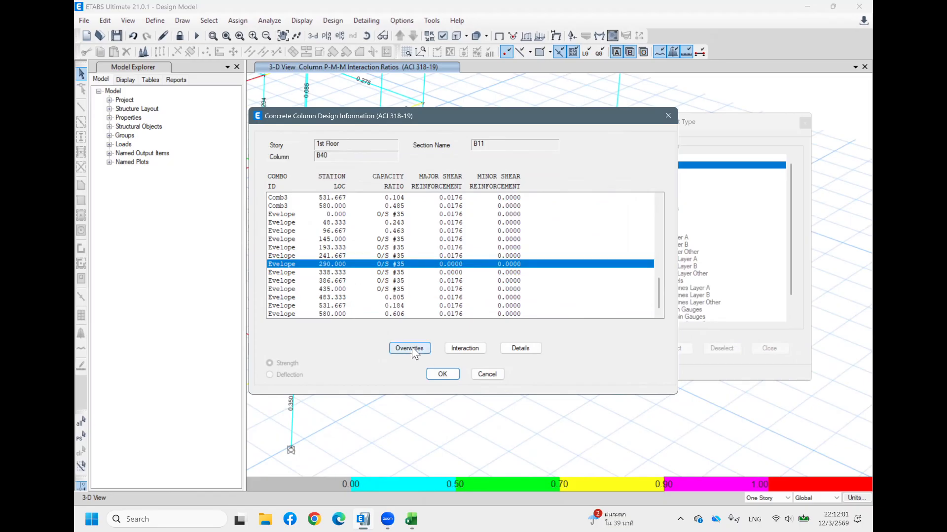
# Try B33' as the current design section of the outer 1st Floor beam through its design overwrites
pyautogui.click(410, 348)
pyautogui.click(498, 136)
pyautogui.click(527, 134)
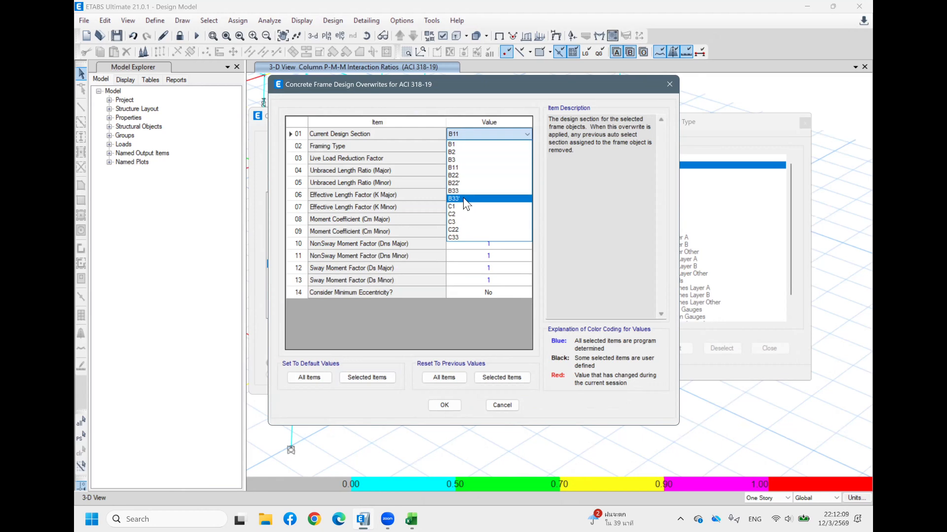
pyautogui.click(463, 198)
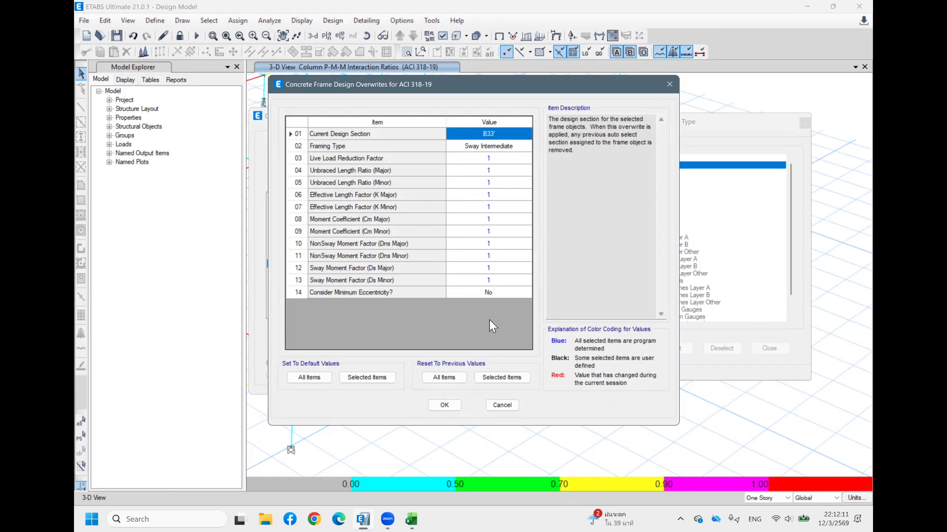
pyautogui.click(445, 405)
pyautogui.click(442, 374)
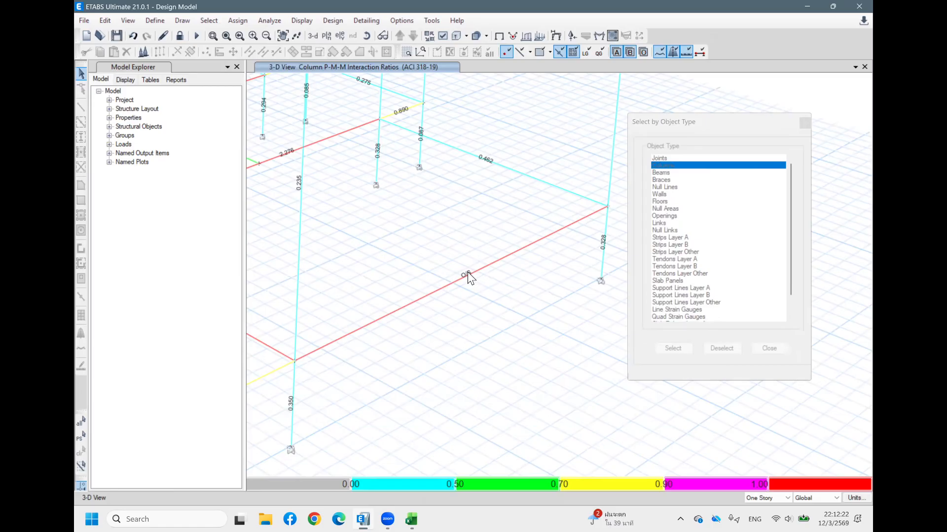
# Reopen the outer beam's design information and check its overwrites and envelope capacity ratios
pyautogui.scroll(-2, 467, 272)
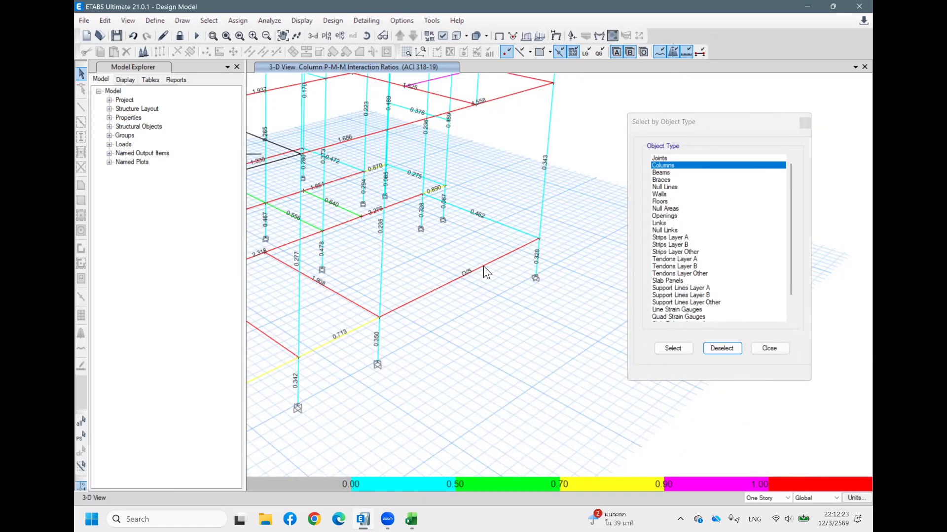
pyautogui.scroll(3, 483, 266)
pyautogui.rightClick(485, 266)
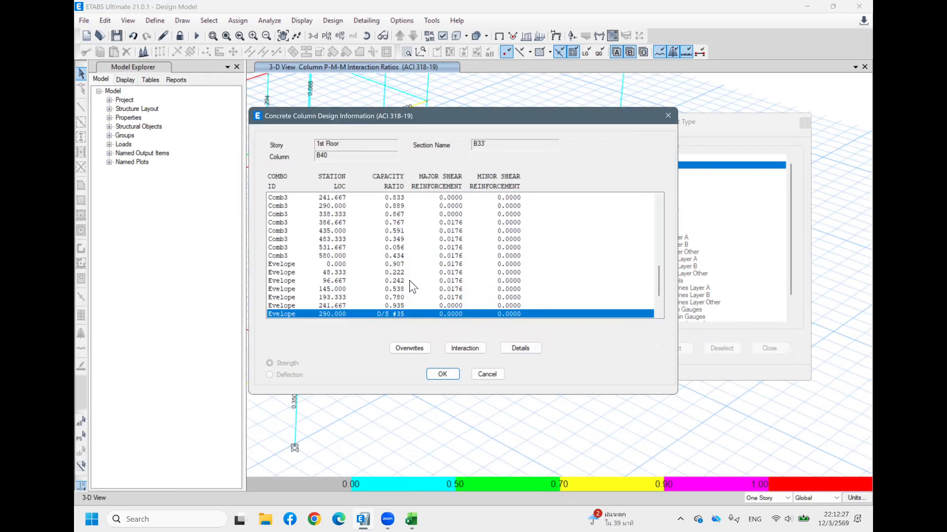
pyautogui.click(410, 347)
pyautogui.click(497, 405)
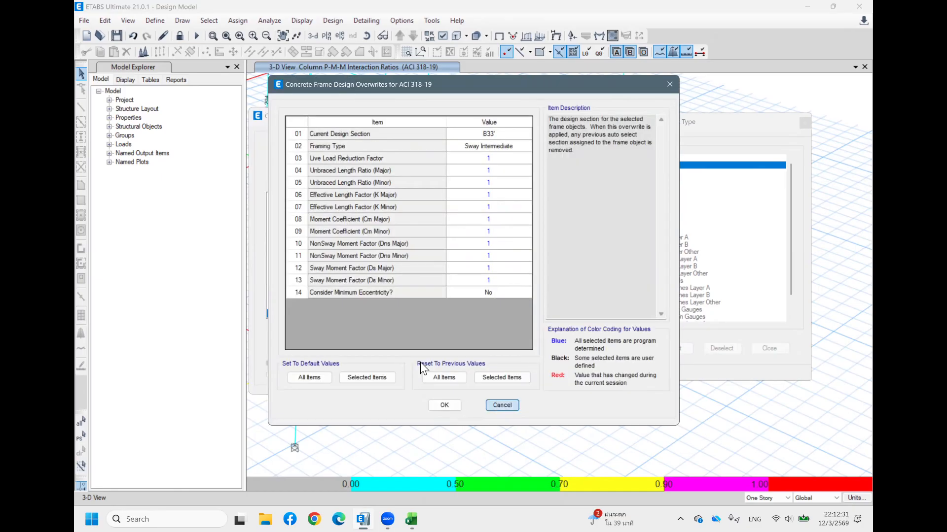
pyautogui.scroll(-2, 385, 284)
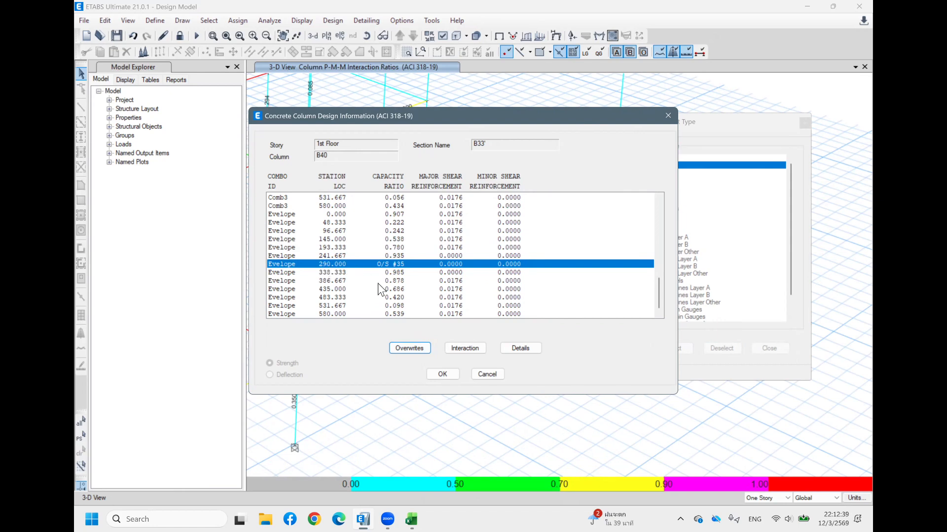
# Set B33 as the outer beam's current design section in its overwrites and accept the redesign
pyautogui.click(422, 347)
pyautogui.click(504, 131)
pyautogui.click(504, 132)
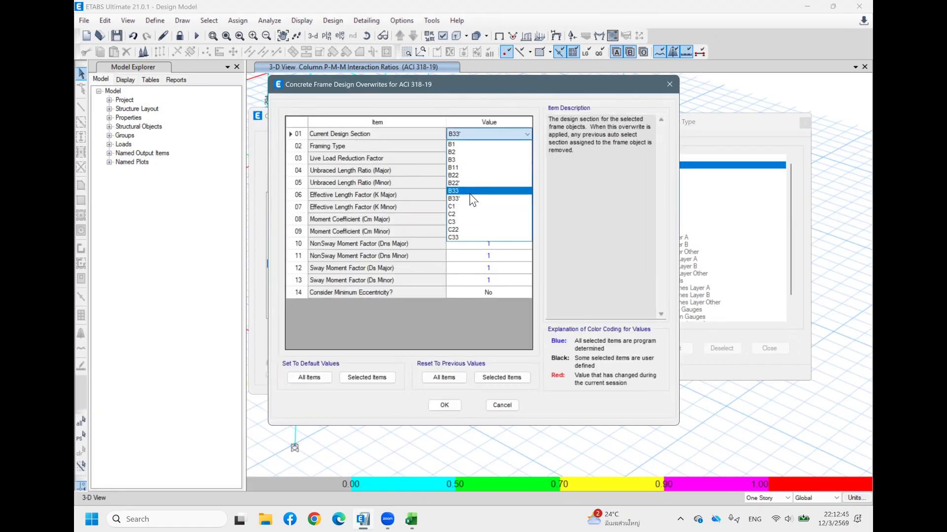
pyautogui.click(469, 192)
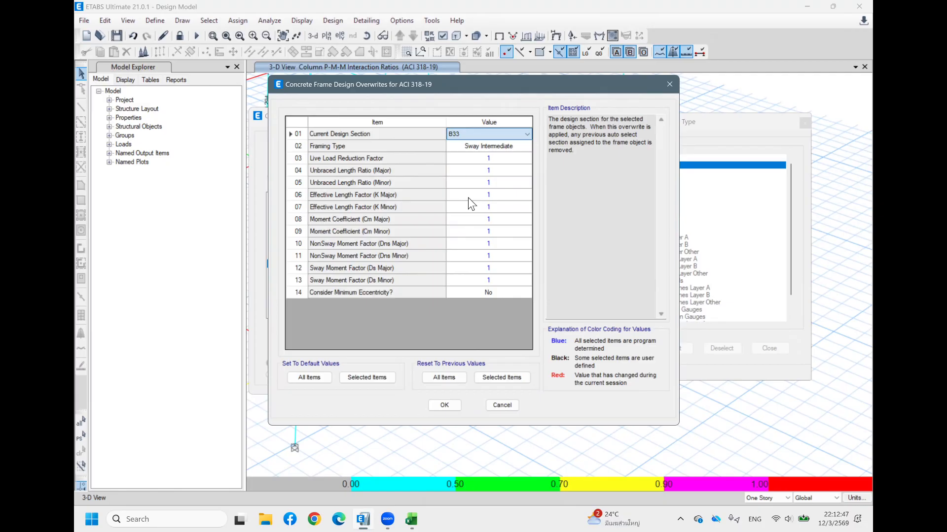
pyautogui.click(446, 403)
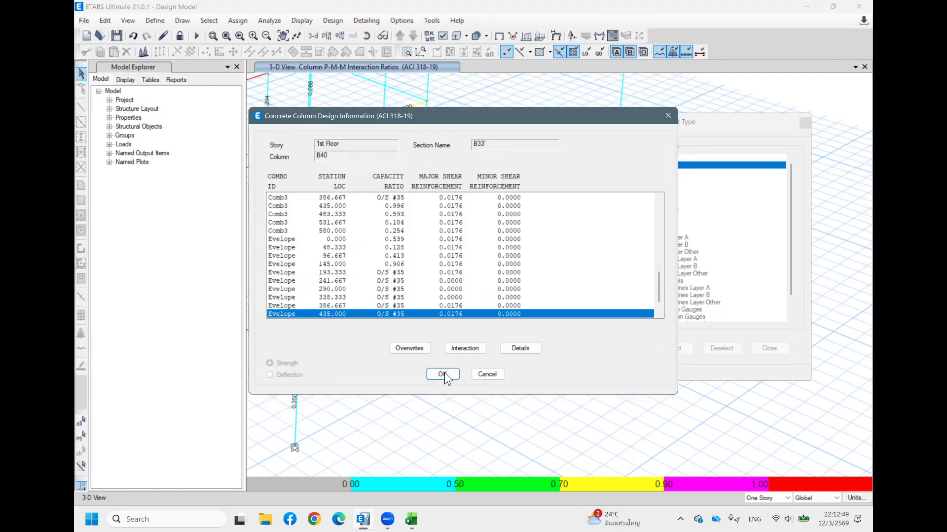
pyautogui.click(443, 374)
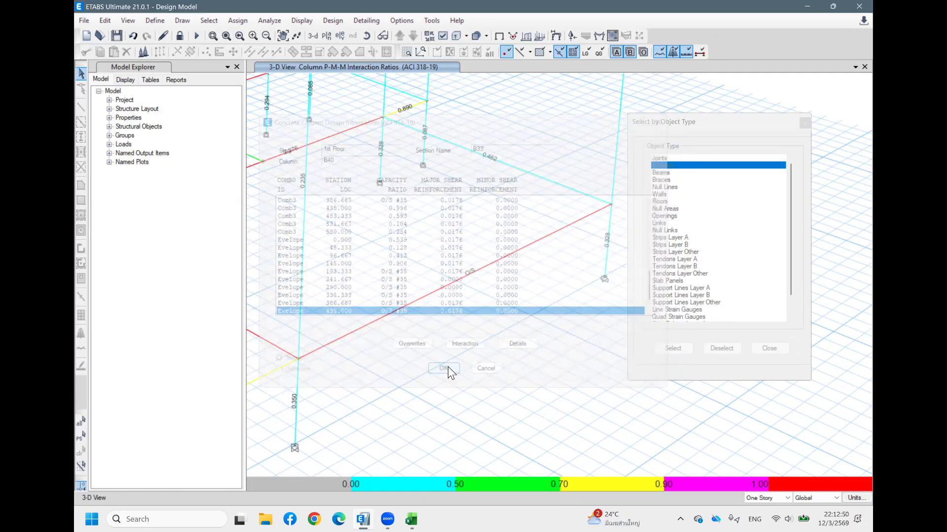
# Examine the interaction ratios on the 1st Floor beams, including the design information of the beam adjoining the outer one
pyautogui.scroll(-2, 475, 271)
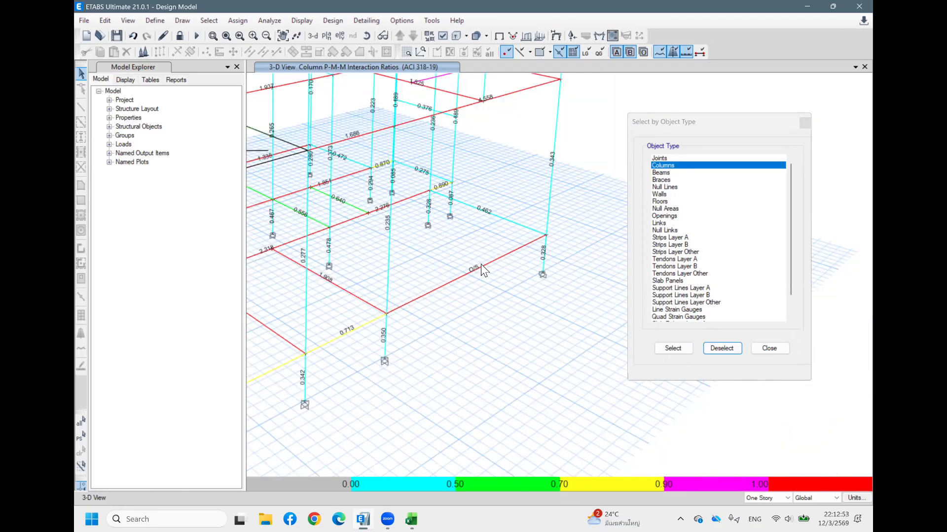
pyautogui.scroll(3, 471, 274)
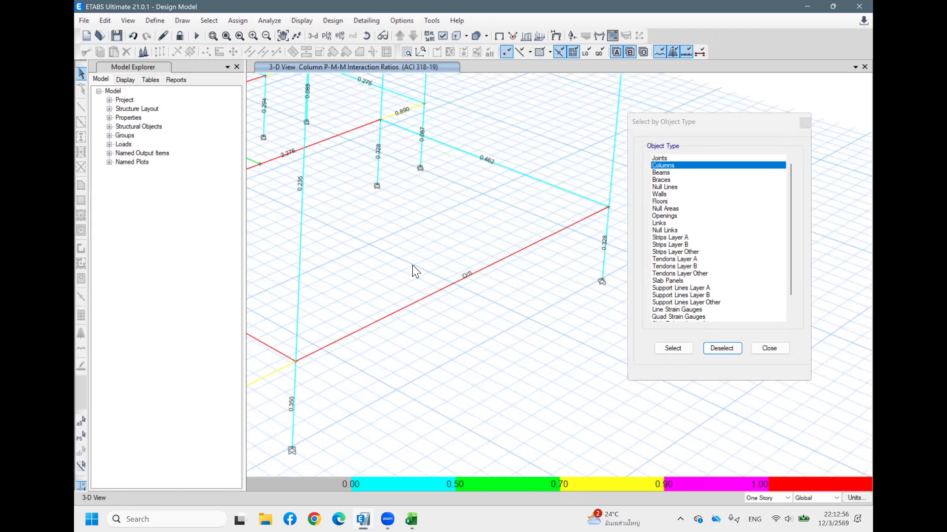
pyautogui.scroll(-5, 414, 271)
pyautogui.scroll(5, 429, 315)
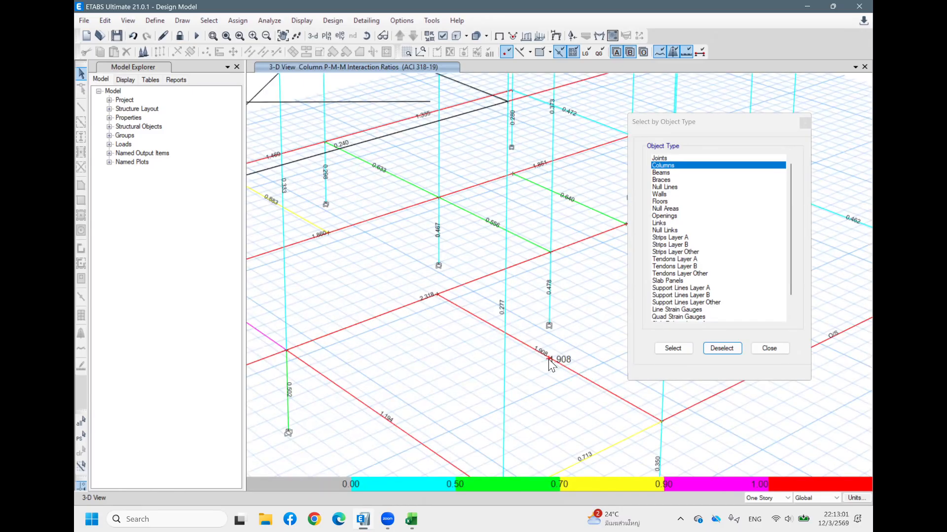
pyautogui.rightClick(534, 324)
pyautogui.click(486, 374)
pyautogui.scroll(-2, 381, 217)
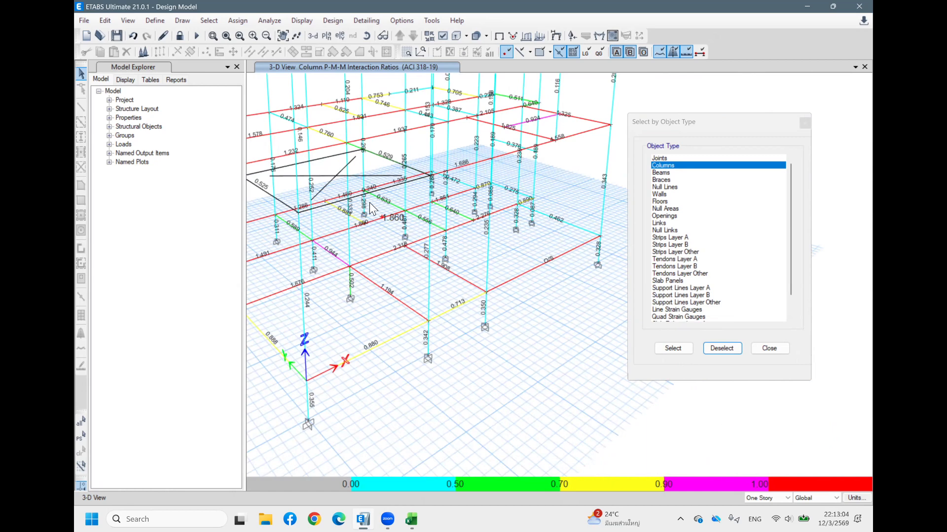
pyautogui.scroll(-1, 328, 202)
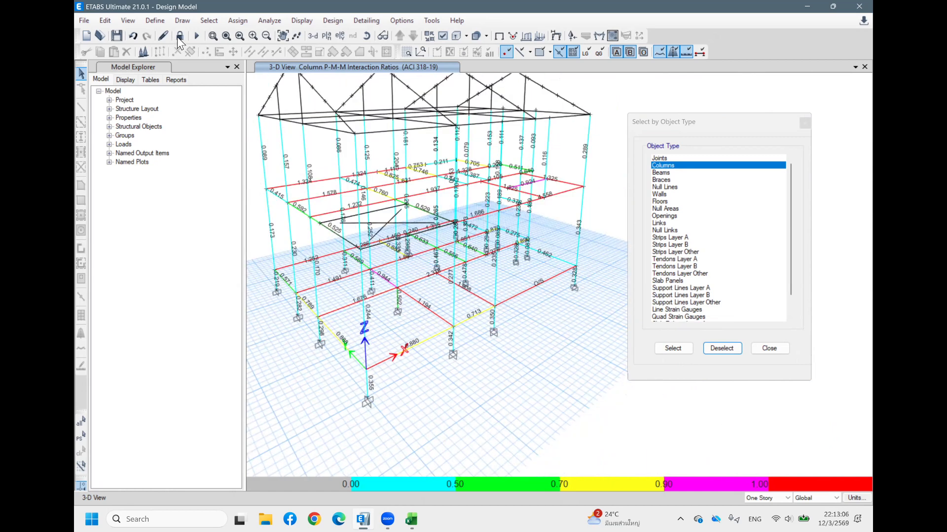
# Unlock the model, discarding its analysis results, and open the frame section definitions
pyautogui.click(179, 36)
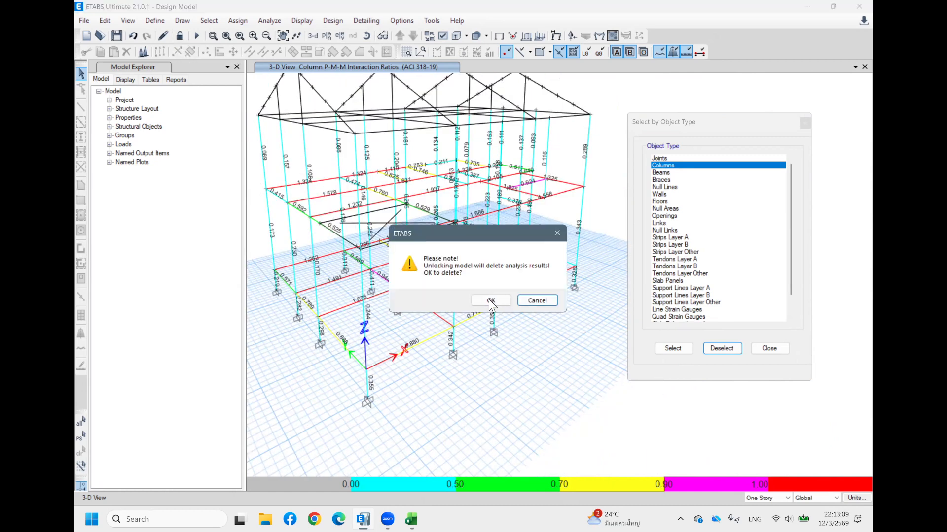
pyautogui.click(489, 302)
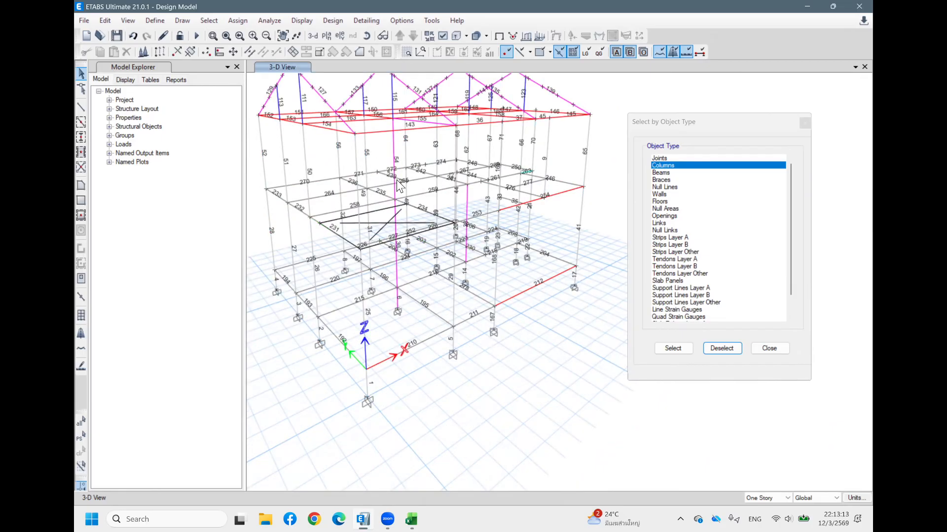
pyautogui.click(155, 21)
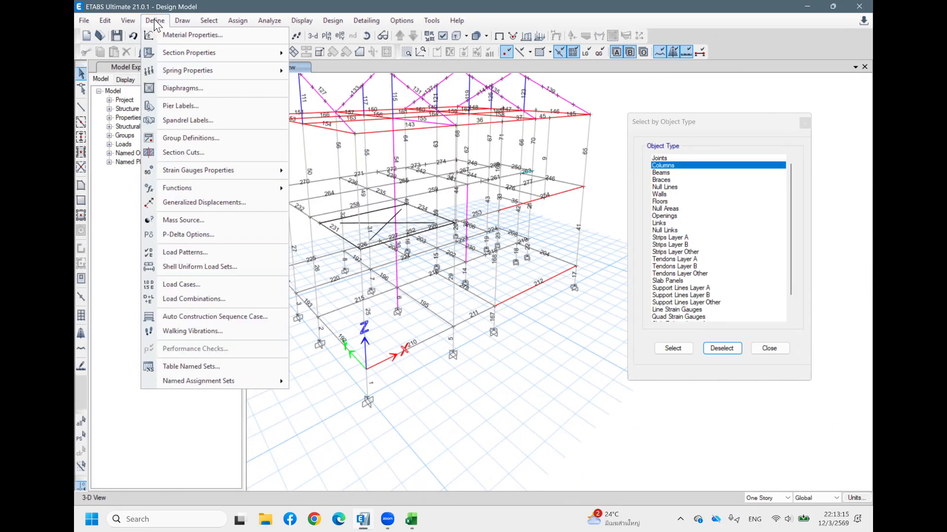
pyautogui.moveTo(187, 57)
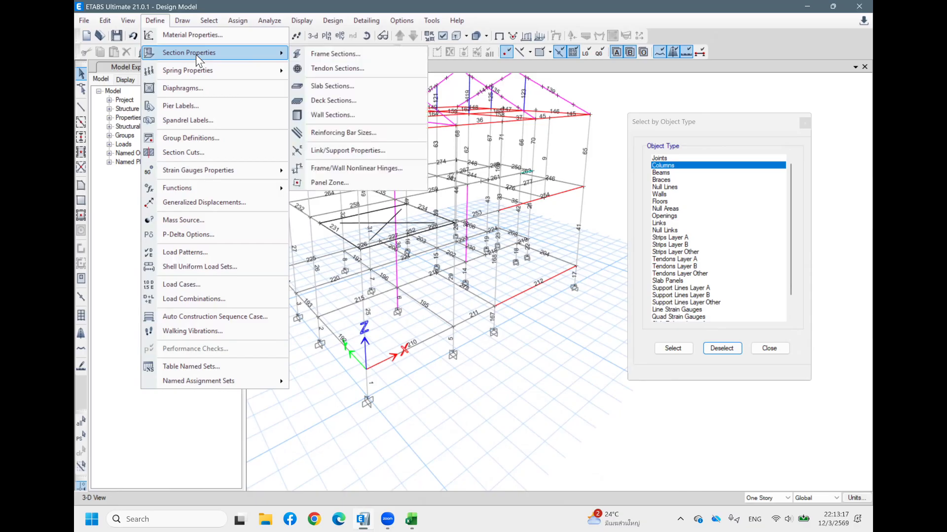
pyautogui.click(350, 54)
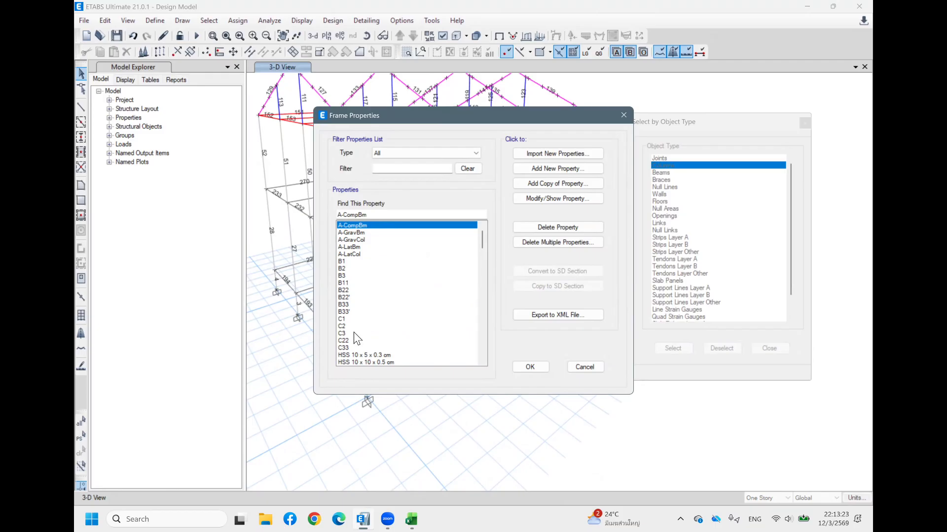
# Copy beam section B3 to a Section Designer section named Bsd with its reinforcement set to be checked
pyautogui.click(358, 275)
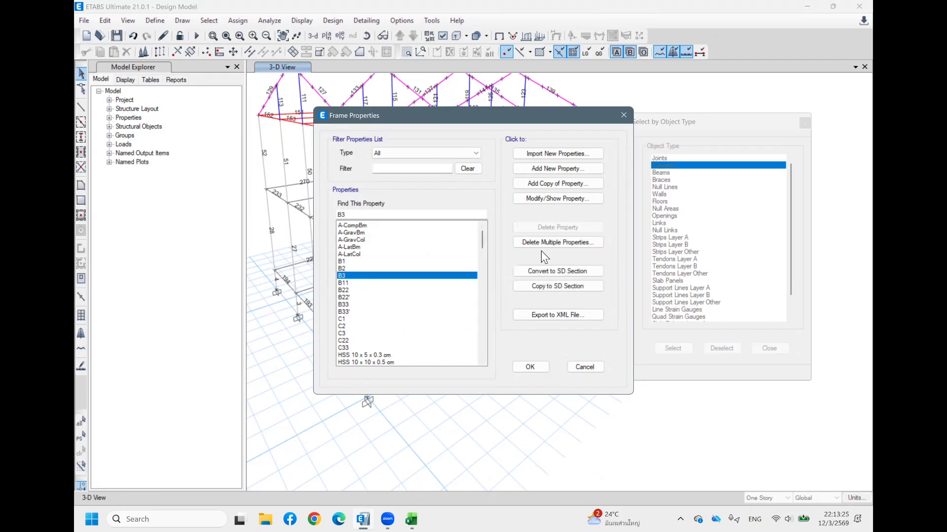
pyautogui.click(548, 287)
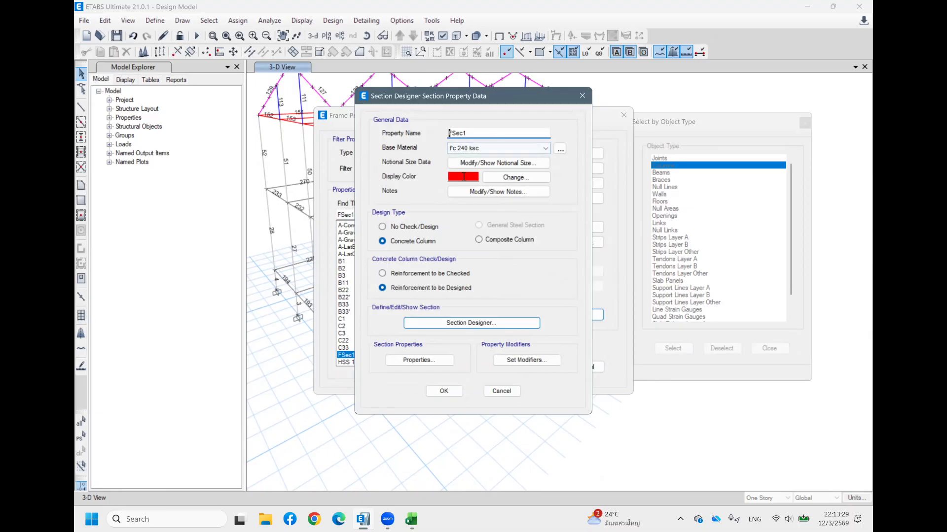
pyautogui.moveTo(482, 132); pyautogui.dragTo(449, 134)
pyautogui.write('Bsd')
pyautogui.click(445, 275)
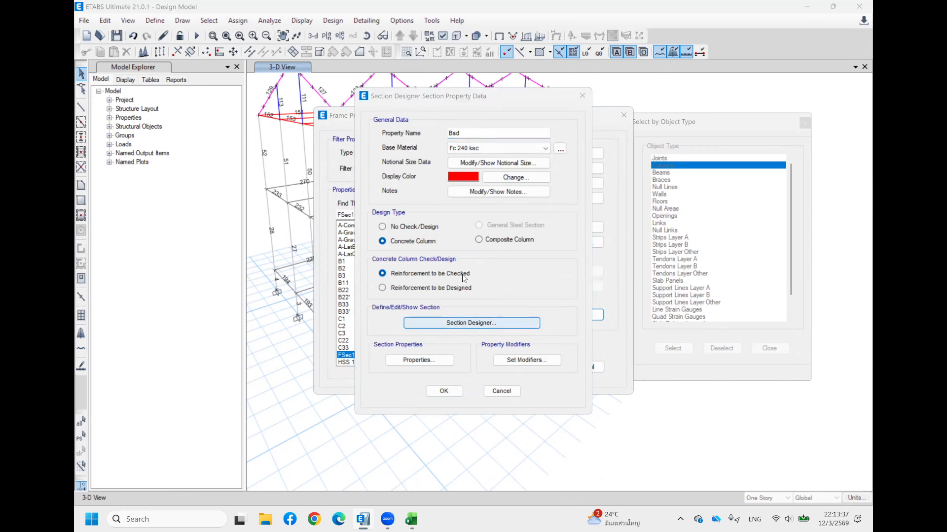
# Place a rectangular rebar layout at the centre of the Bsd section, at X = 0, Y = 0, in Section Designer
pyautogui.click(527, 323)
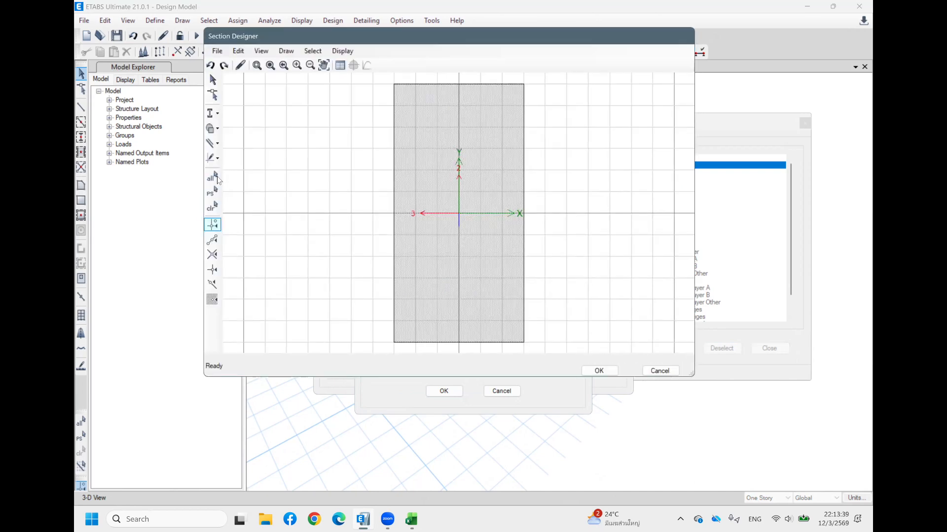
pyautogui.click(220, 148)
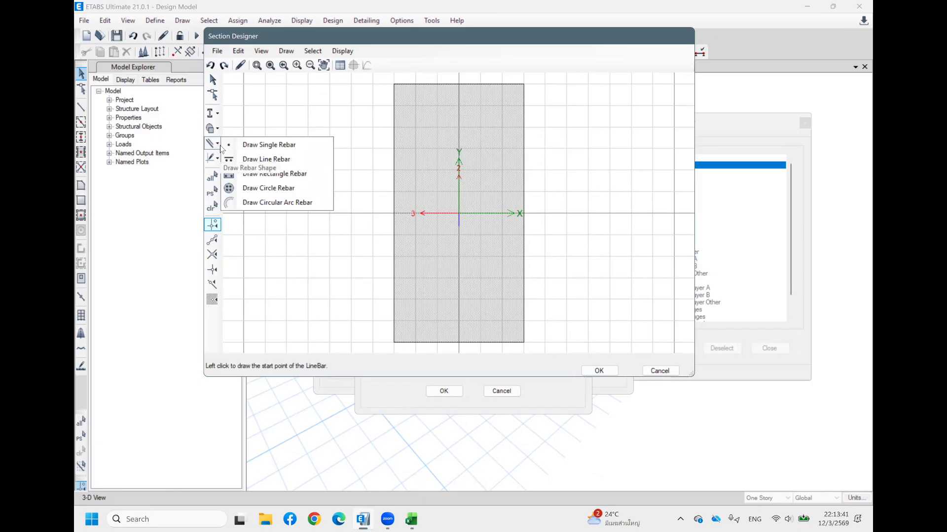
pyautogui.click(269, 174)
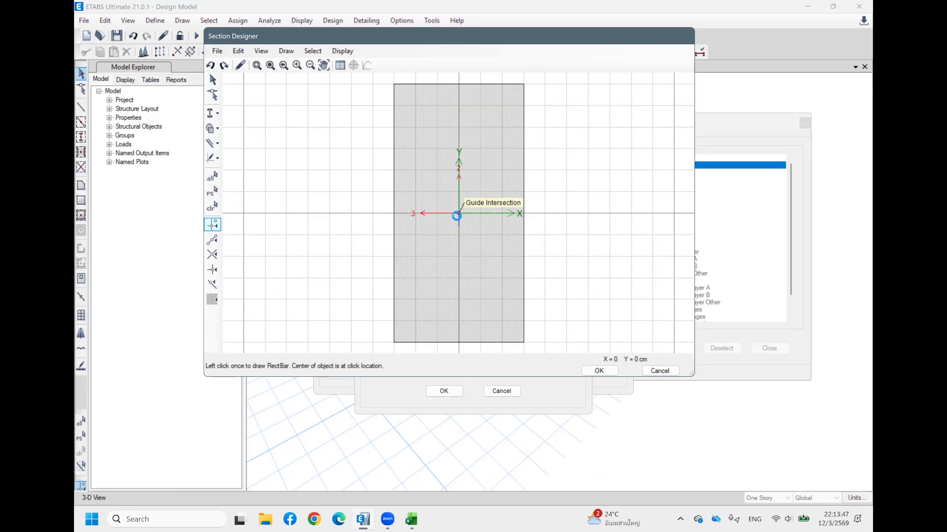
pyautogui.click(459, 214)
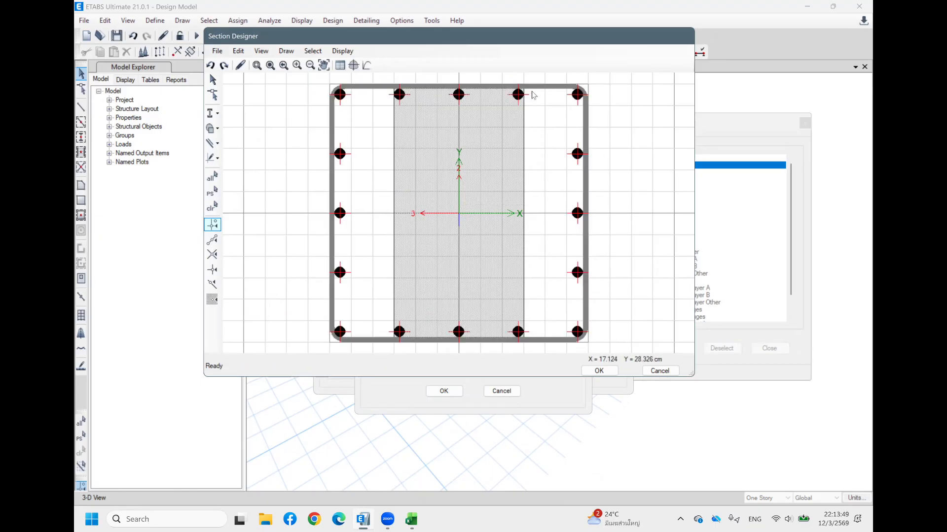
# Set the number of bars along the rebar layout's upper edge to 2
pyautogui.rightClick(490, 95)
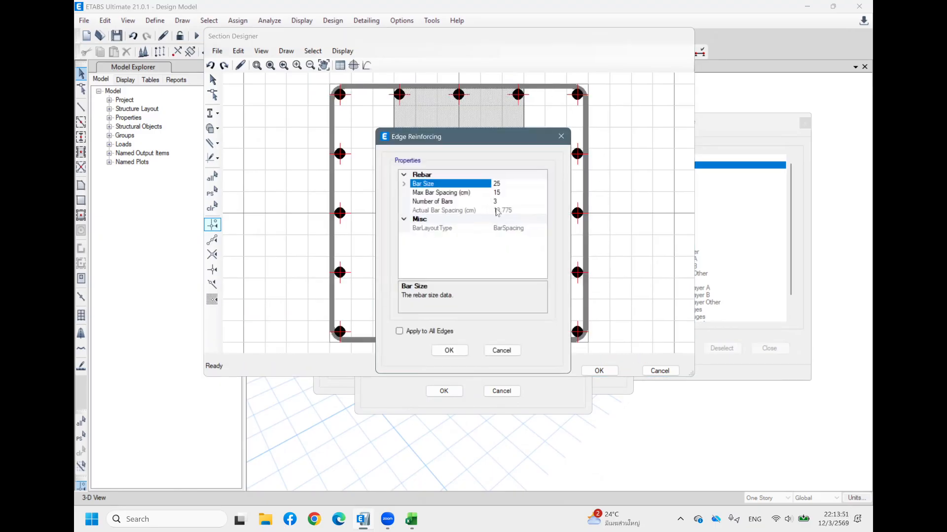
pyautogui.click(508, 202)
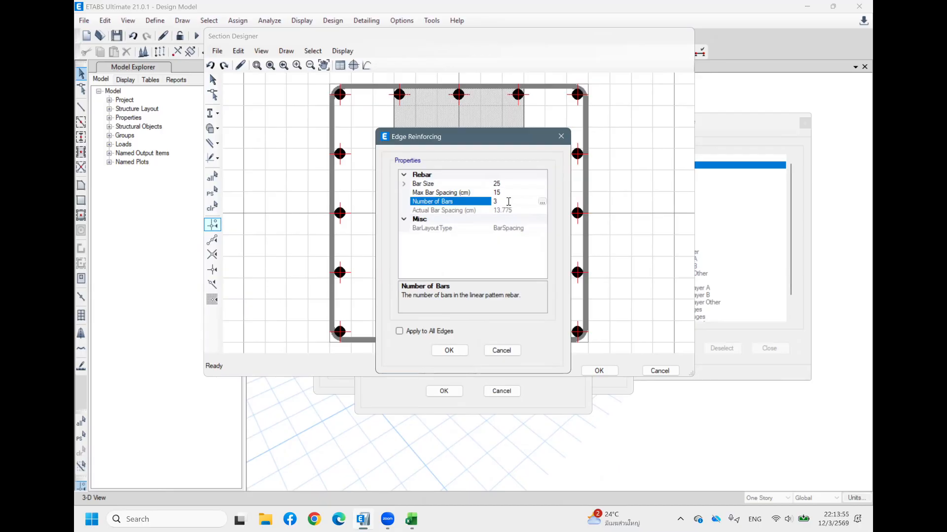
pyautogui.moveTo(471, 204); pyautogui.dragTo(471, 207)
pyautogui.write('2')
pyautogui.click(450, 350)
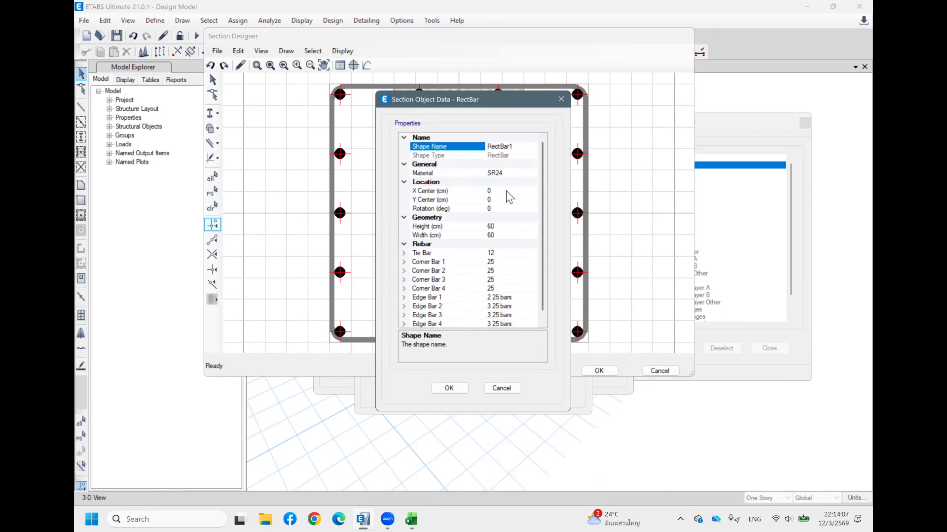
# Change the rectangular rebar layout's material to SD40
pyautogui.click(521, 174)
pyautogui.click(531, 173)
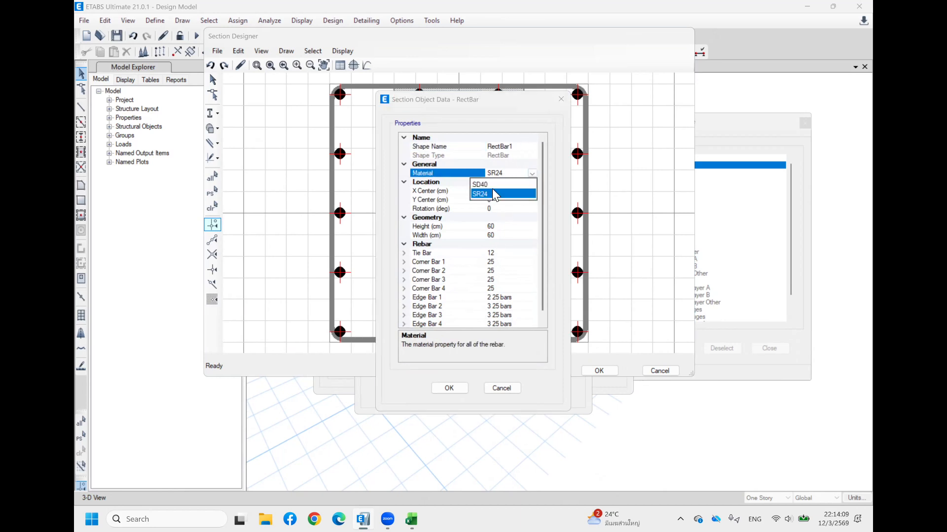
pyautogui.click(498, 192)
pyautogui.click(449, 388)
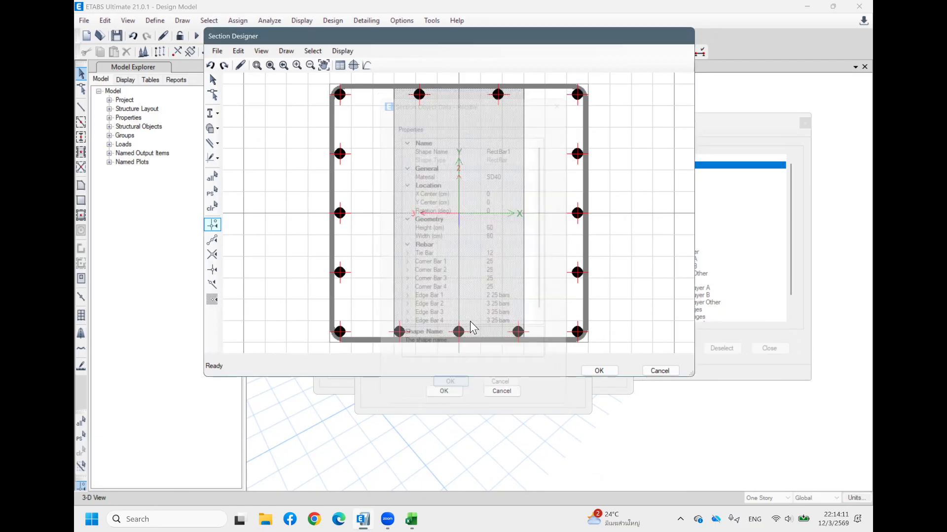
# Set the number of bars along the rebar layout's lower edge to 2
pyautogui.click(482, 339)
pyautogui.click(513, 194)
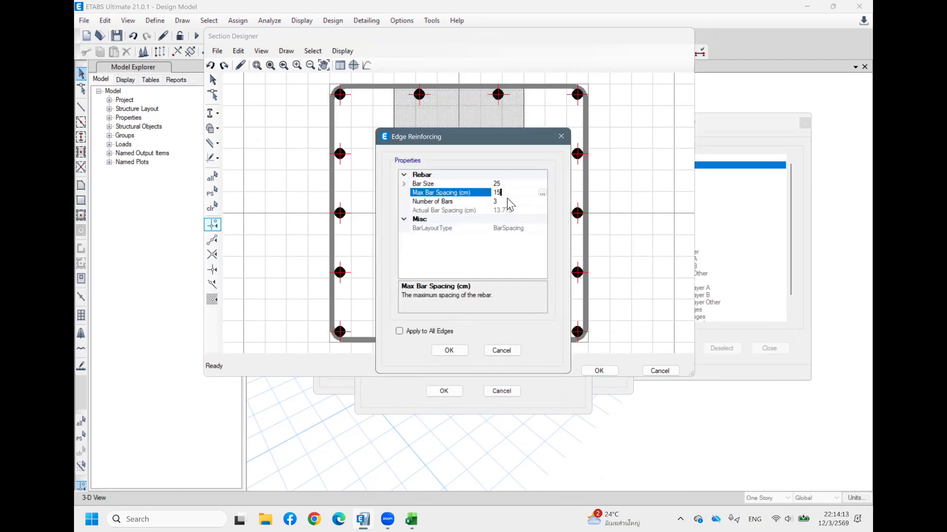
pyautogui.click(492, 202)
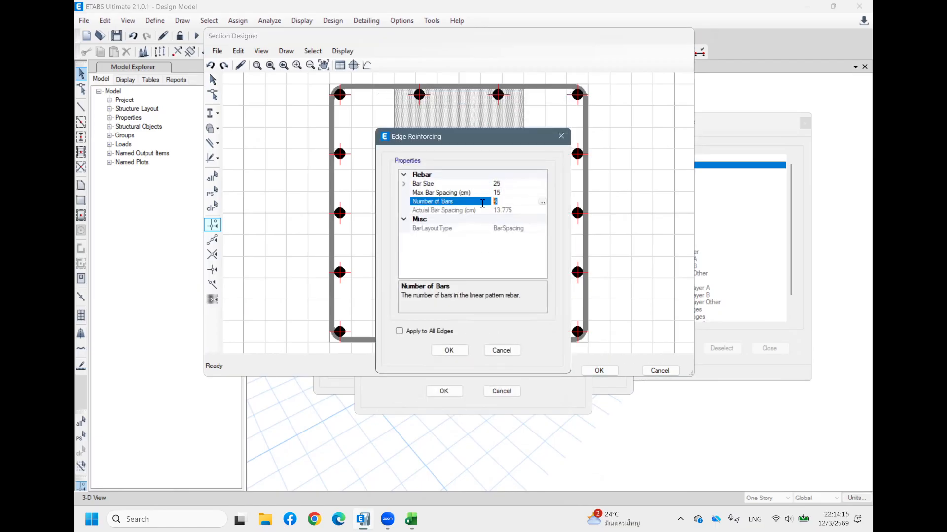
pyautogui.click(449, 351)
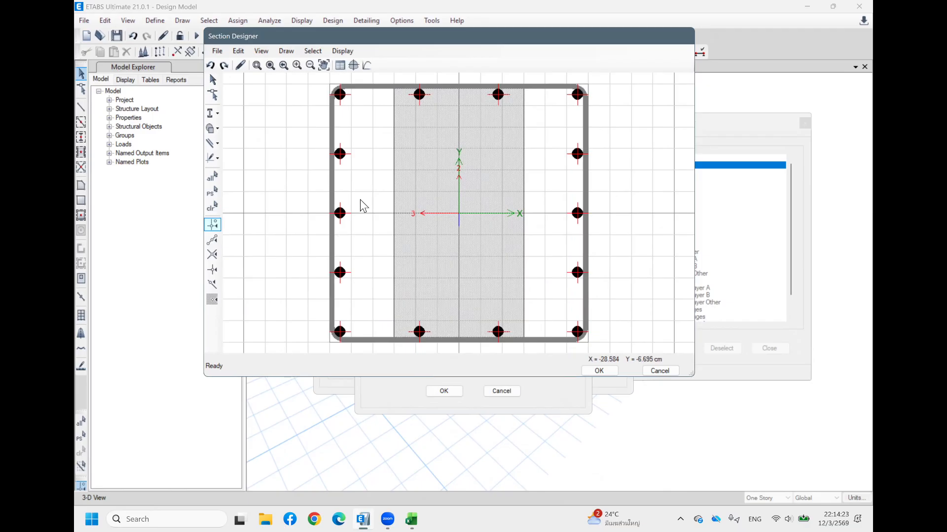
# Remove the intermediate bars from the rebar layout's left edge by setting the number of bars to 0
pyautogui.rightClick(340, 185)
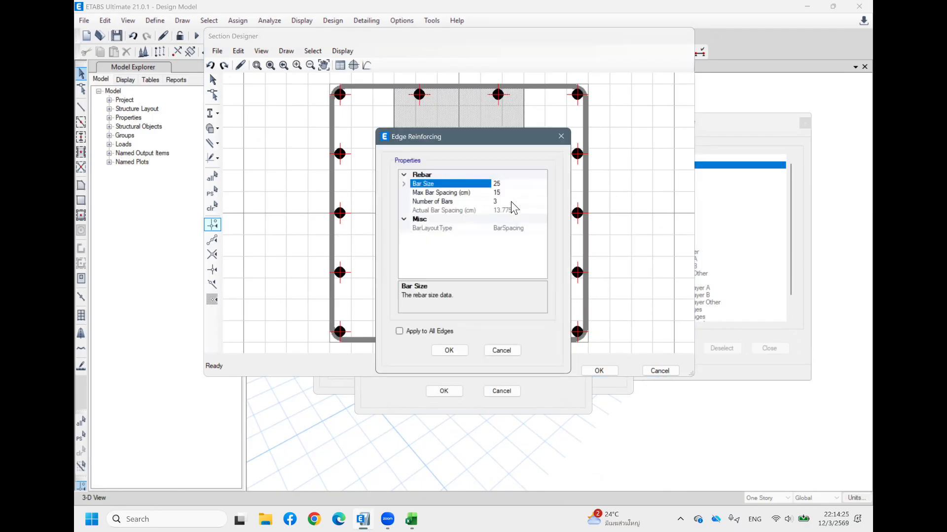
pyautogui.click(513, 201)
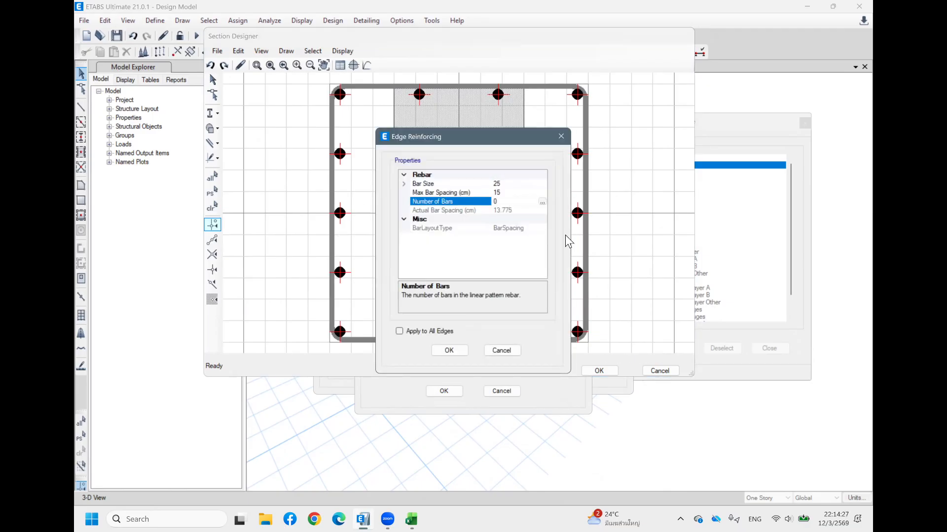
pyautogui.click(446, 352)
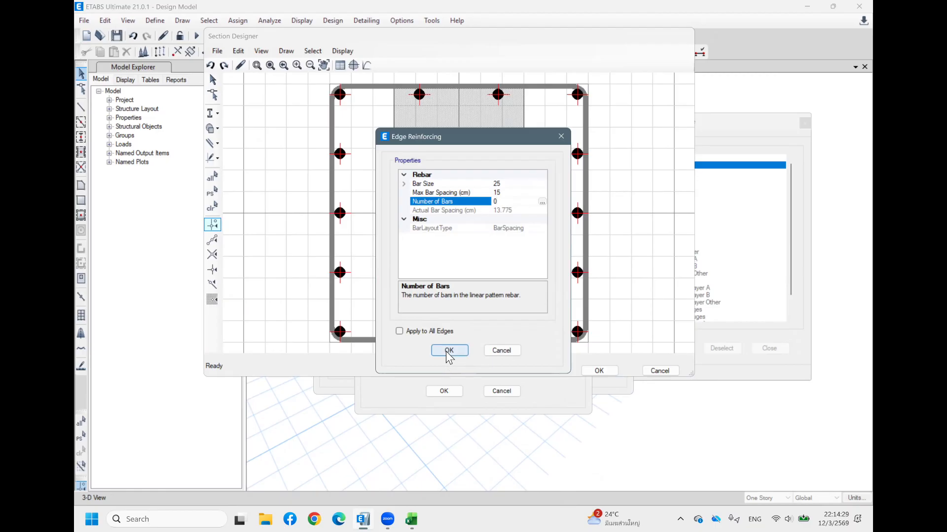
# Remove the intermediate bars from the rebar layout's right edge by setting the number of bars to 0
pyautogui.rightClick(560, 206)
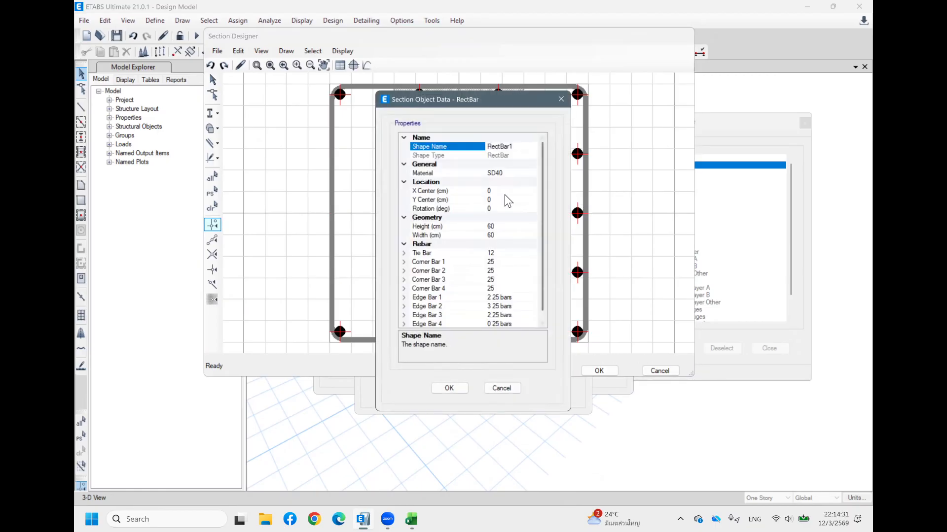
pyautogui.click(561, 102)
pyautogui.rightClick(572, 189)
pyautogui.click(486, 203)
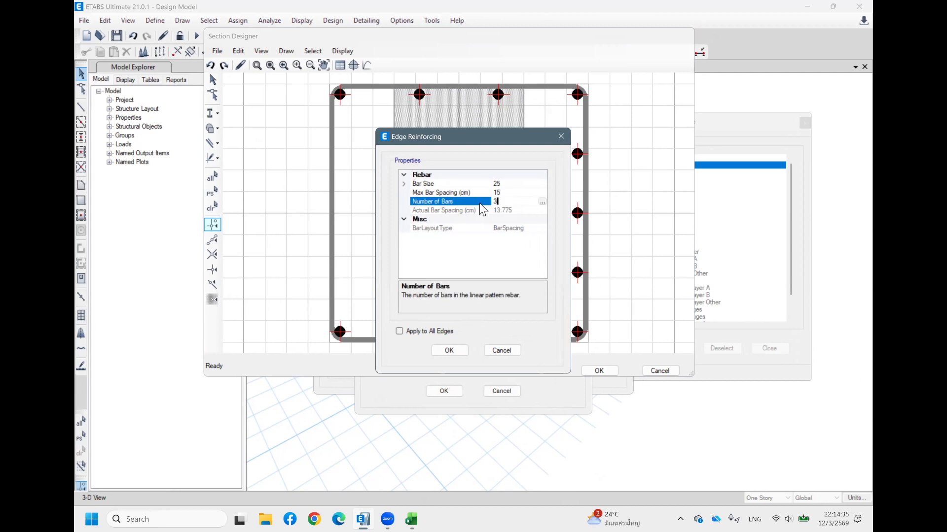
pyautogui.press('BackSpace')
pyautogui.write('0')
pyautogui.click(449, 351)
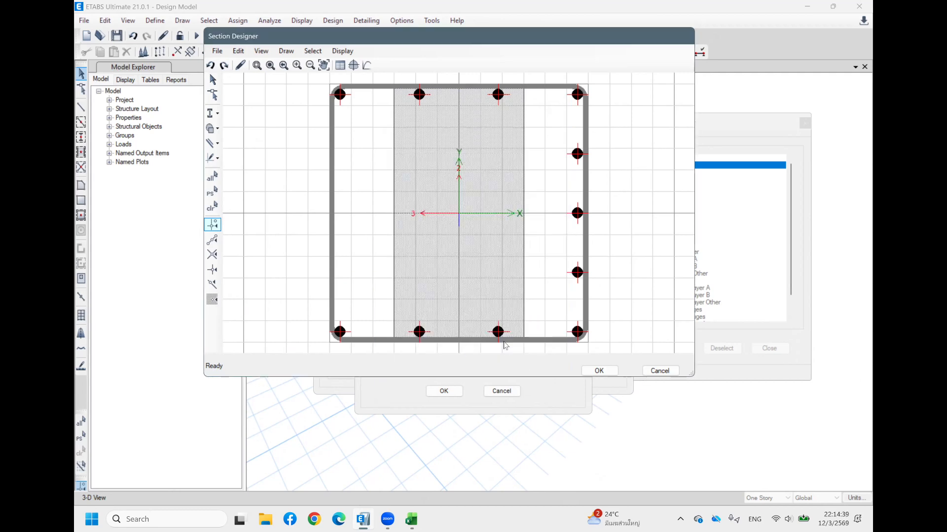
pyautogui.click(584, 164)
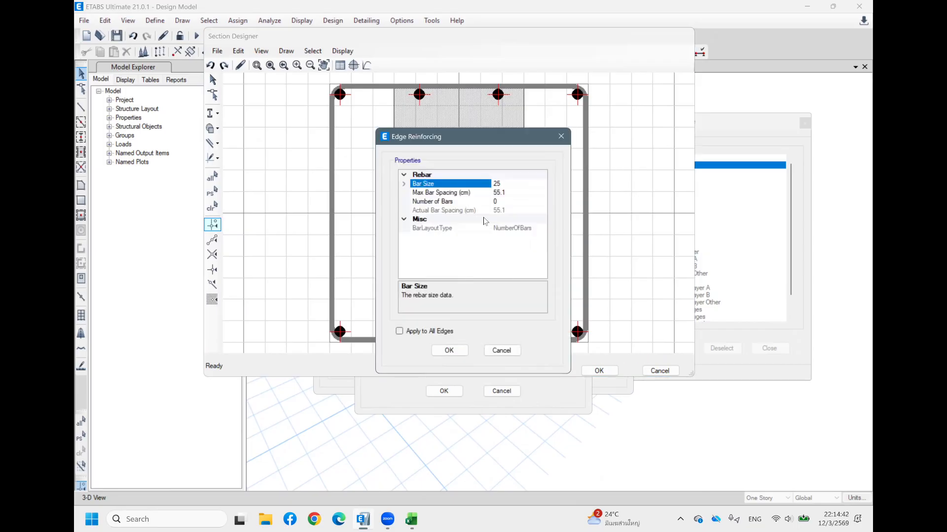
pyautogui.click(561, 137)
# Set the rectangular rebar layout's height to 54 cm and reduce its width to fit inside the concrete outline
pyautogui.rightClick(507, 167)
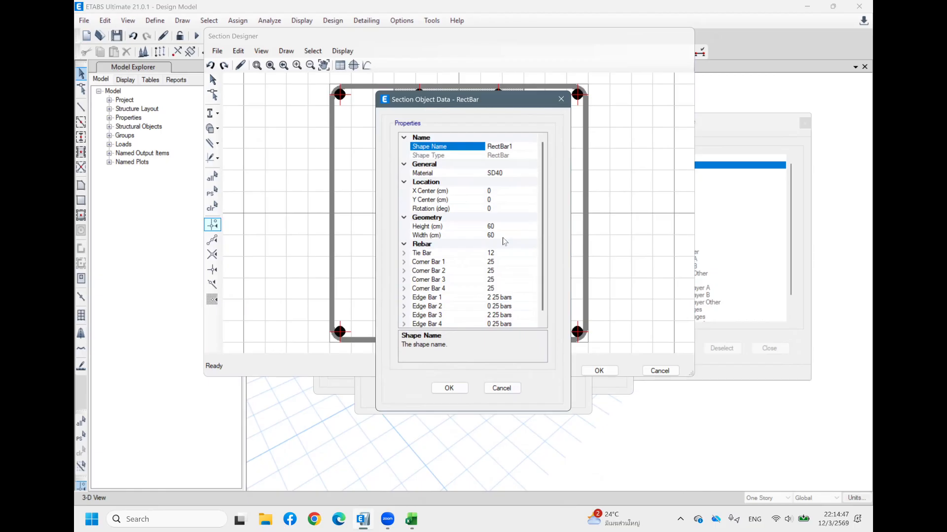
pyautogui.click(517, 227)
pyautogui.doubleClick(489, 230)
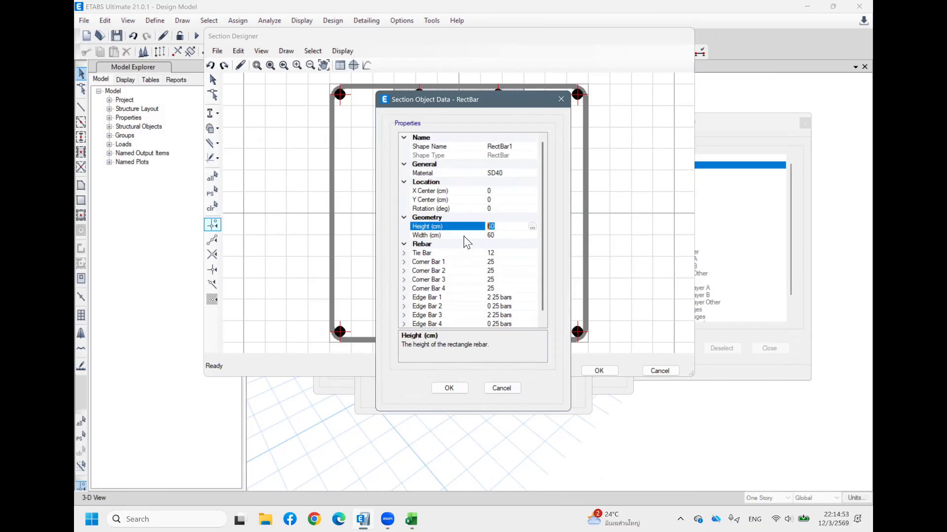
pyautogui.write('54')
pyautogui.click(510, 235)
pyautogui.doubleClick(500, 236)
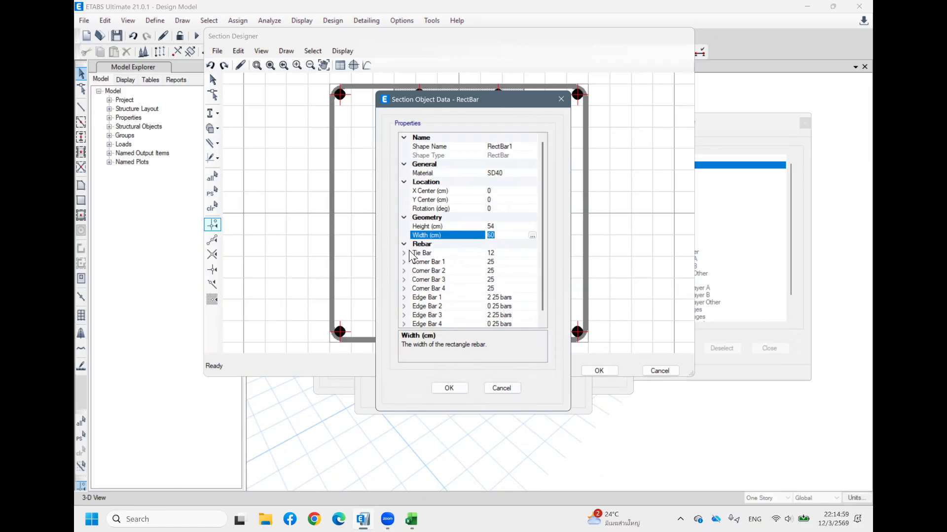
pyautogui.click(448, 388)
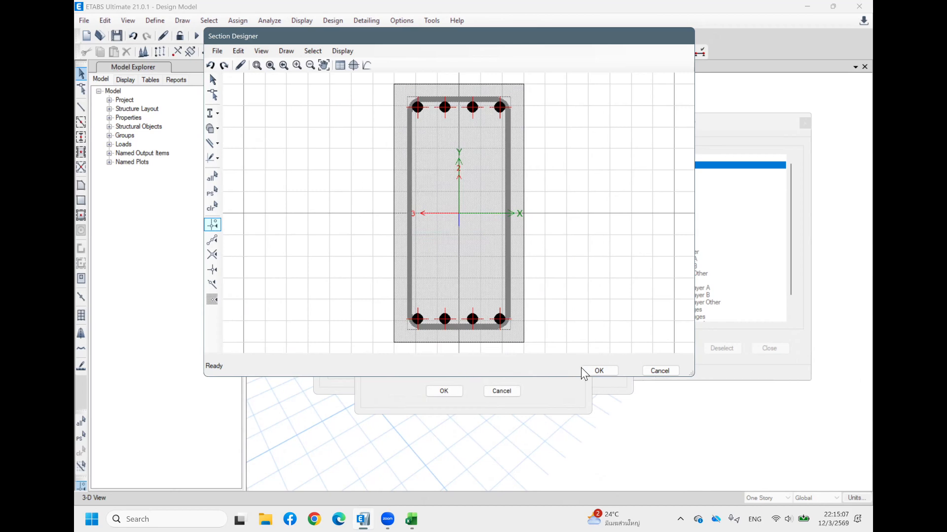
# Accept the finished Bsd section and save it to the model's frame properties
pyautogui.click(597, 370)
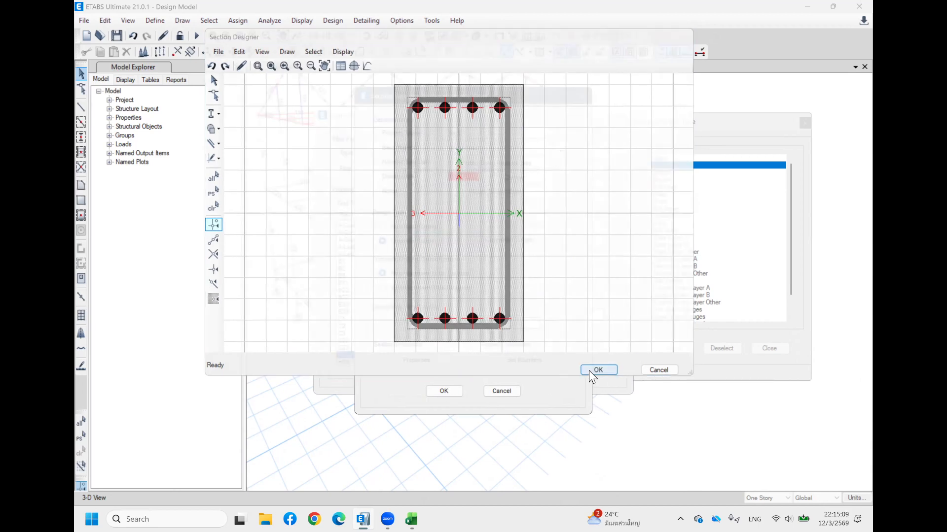
pyautogui.click(439, 393)
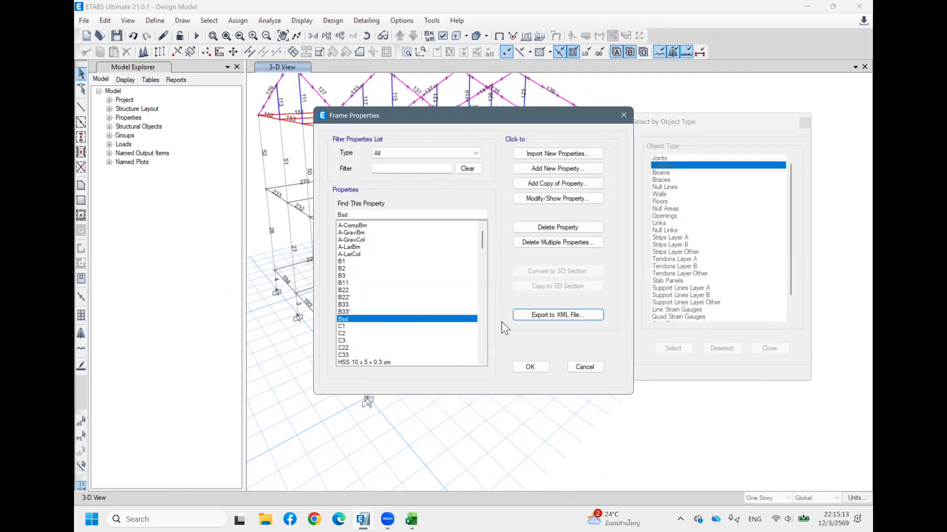
pyautogui.click(525, 367)
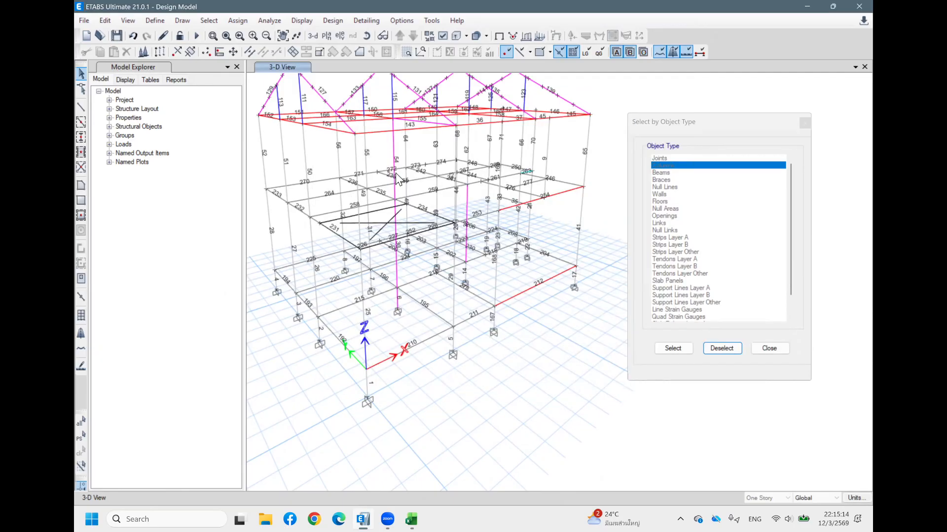
# Run the analysis with the model saved as Design Model.EDB, and return the 3D view to the undeformed shape
pyautogui.click(196, 35)
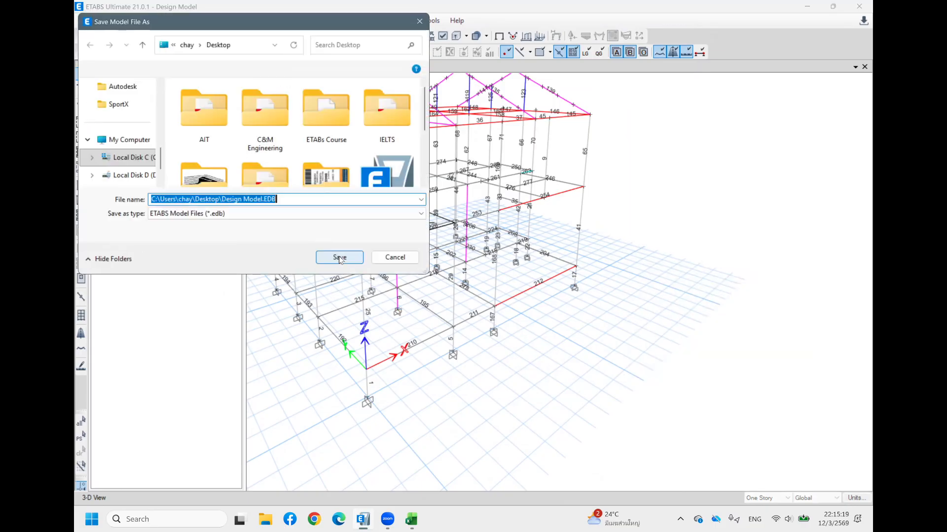
pyautogui.click(339, 256)
pyautogui.click(511, 257)
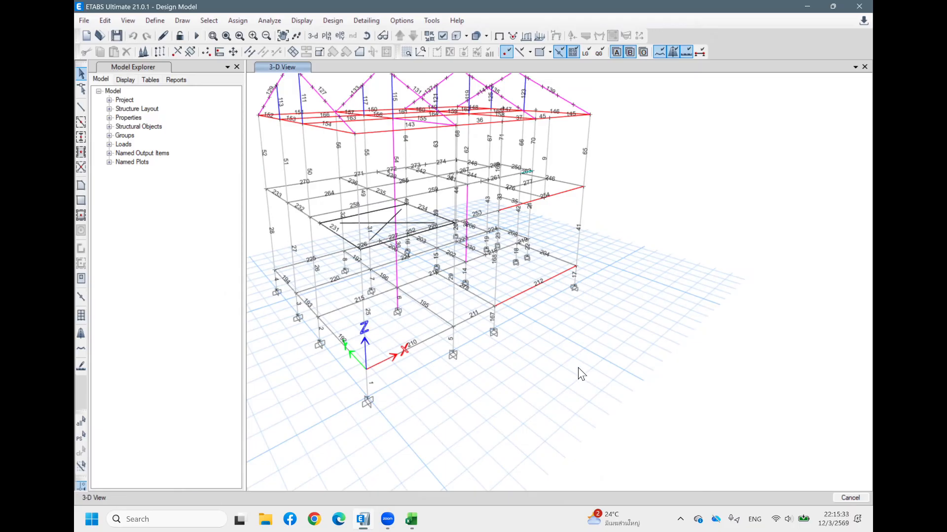
pyautogui.hotkey('ctrl', 's')
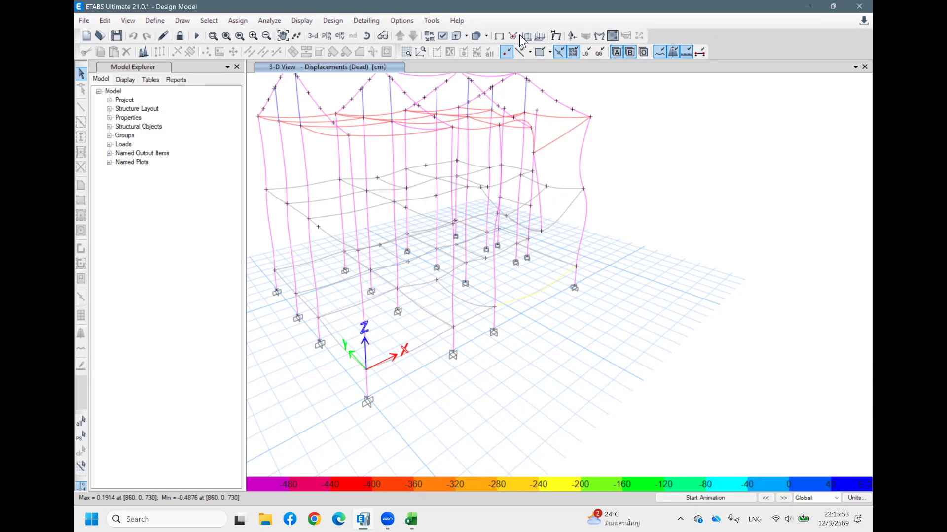
pyautogui.click(499, 35)
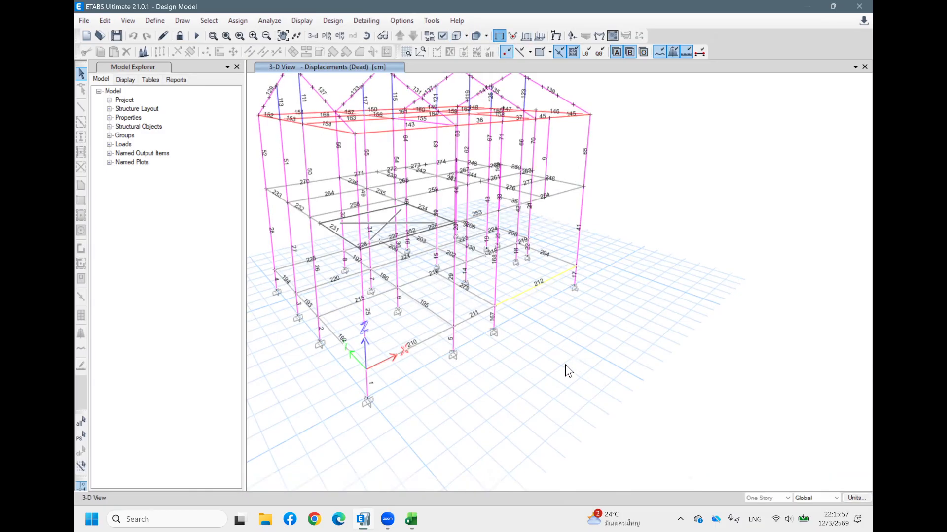
# Window-select the building's framing from the base up to the second floor level, leaving out the roof
pyautogui.keyDown('shift'); pyautogui.moveTo(580, 305); pyautogui.dragTo(542, 315, button='middle'); pyautogui.keyUp('shift')
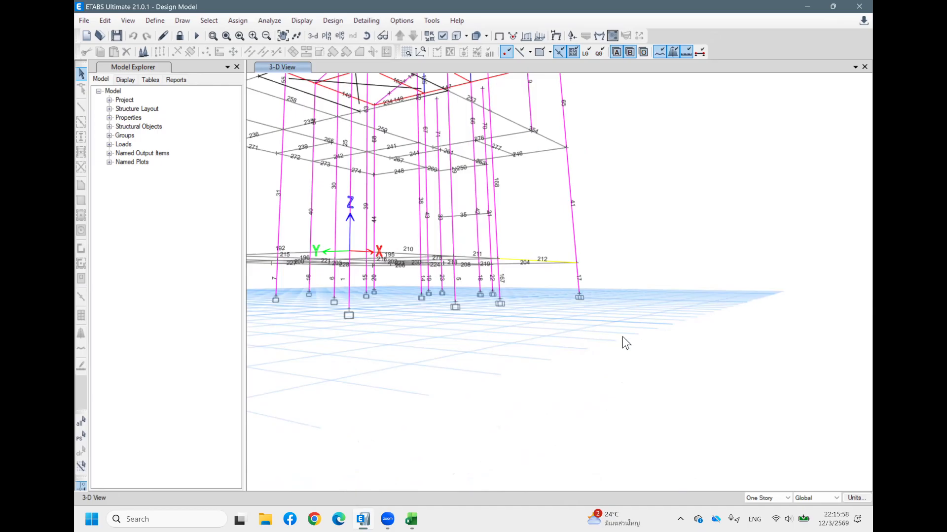
pyautogui.scroll(-3, 625, 340)
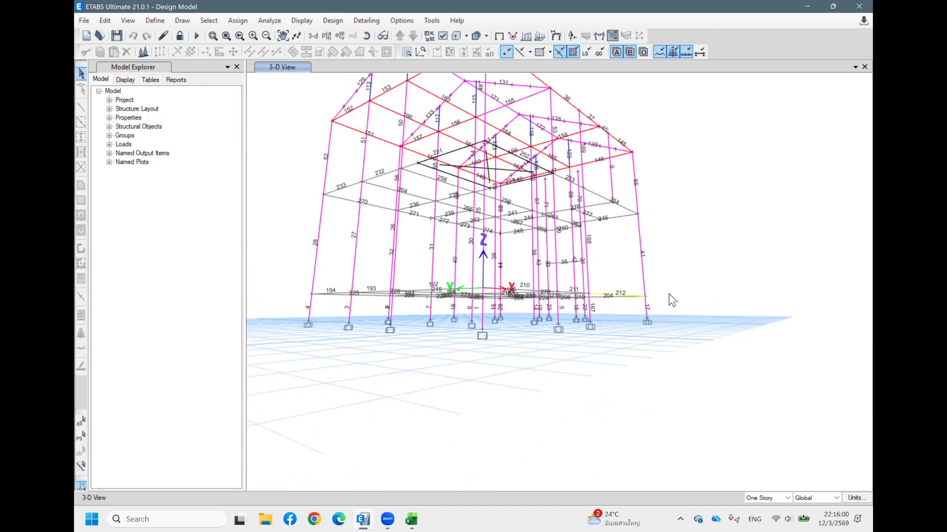
pyautogui.keyDown('shift'); pyautogui.moveTo(673, 292); pyautogui.dragTo(690, 350, button='middle'); pyautogui.keyUp('shift')
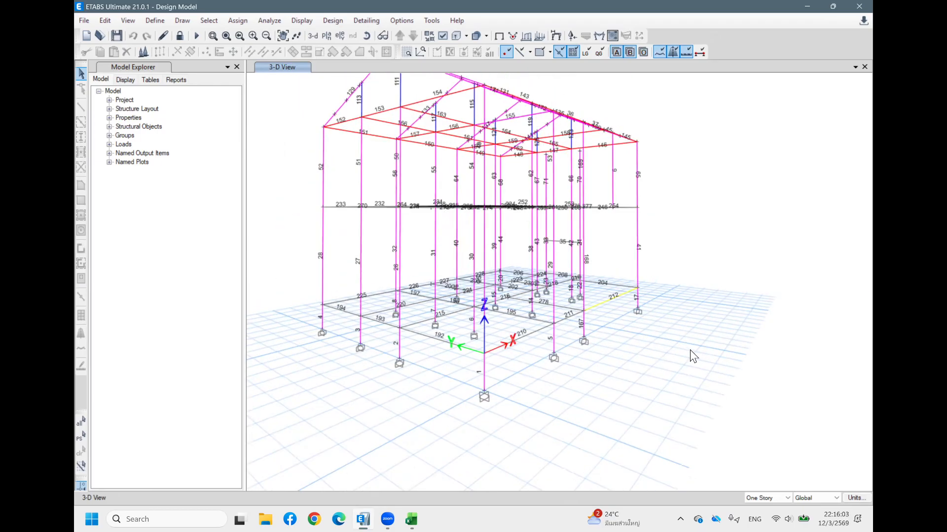
pyautogui.moveTo(712, 369); pyautogui.dragTo(280, 163)
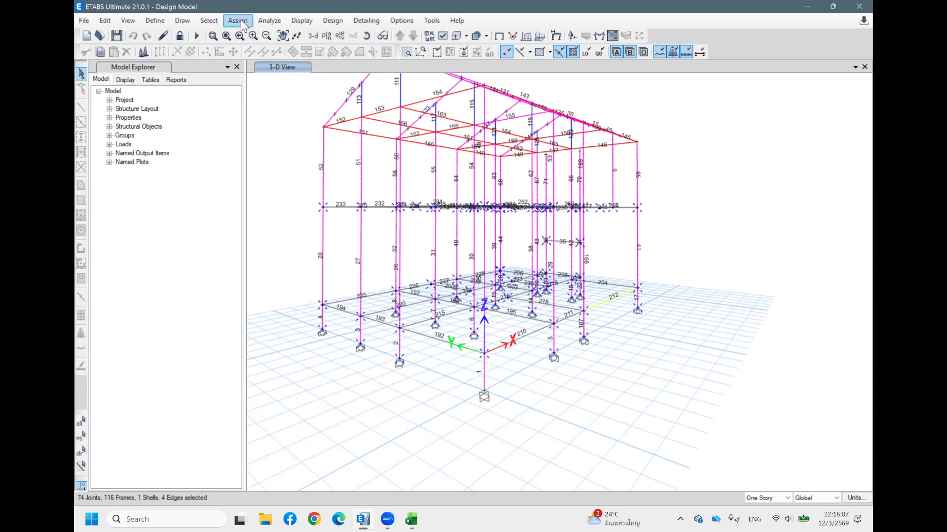
# Remove all columns from the current selection by object type
pyautogui.click(217, 20)
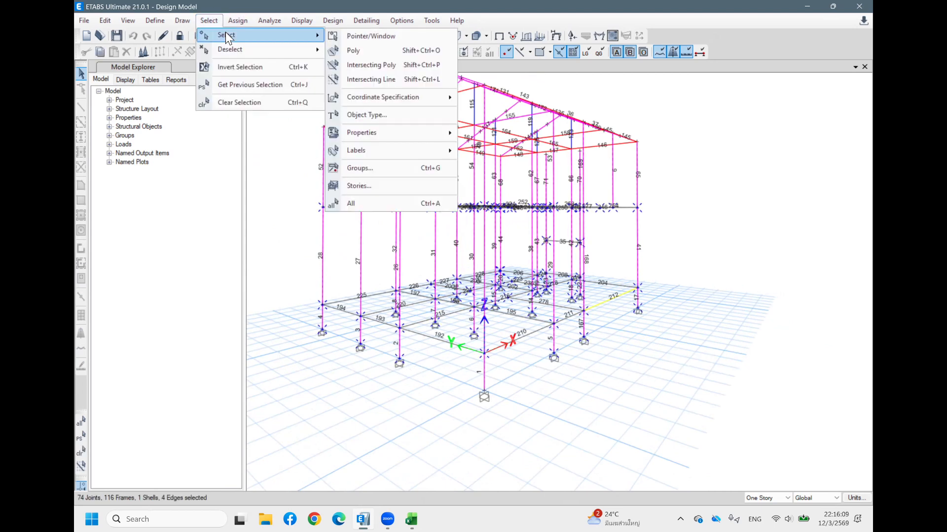
pyautogui.moveTo(235, 50)
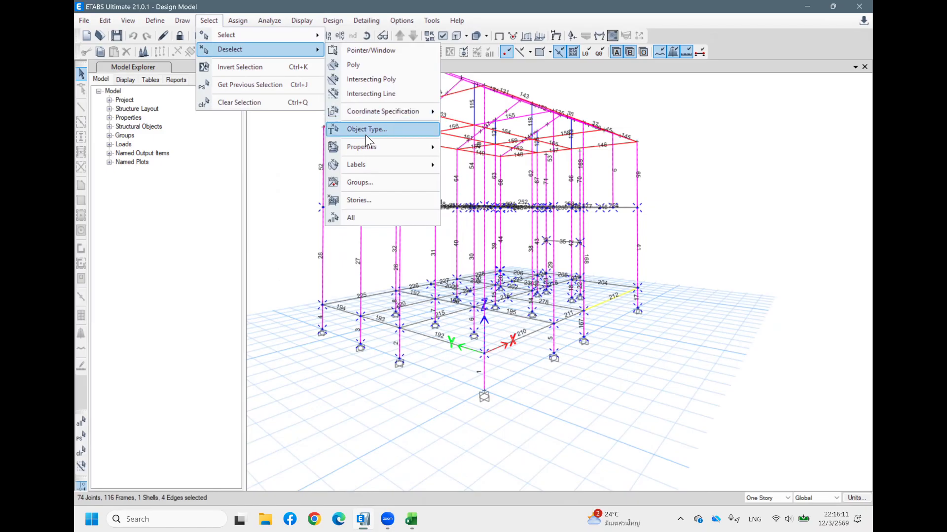
pyautogui.moveTo(374, 147)
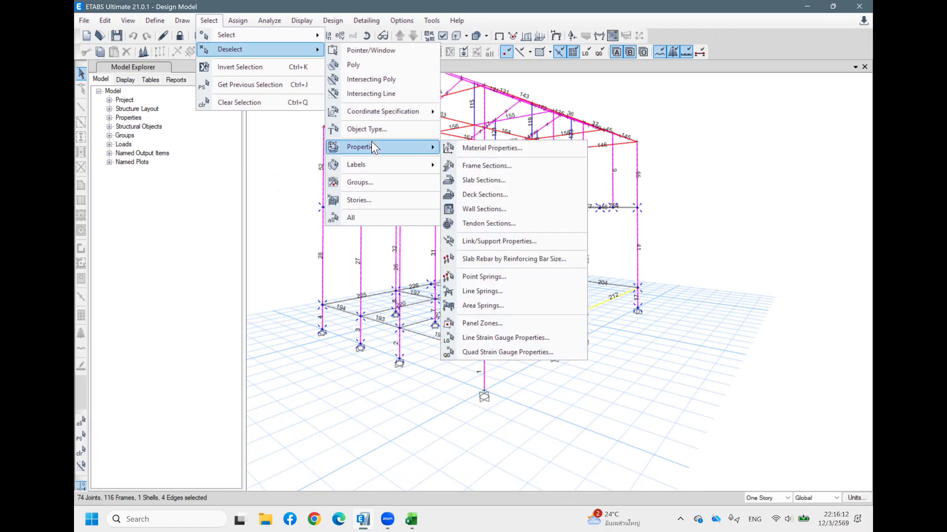
pyautogui.click(419, 132)
pyautogui.click(674, 164)
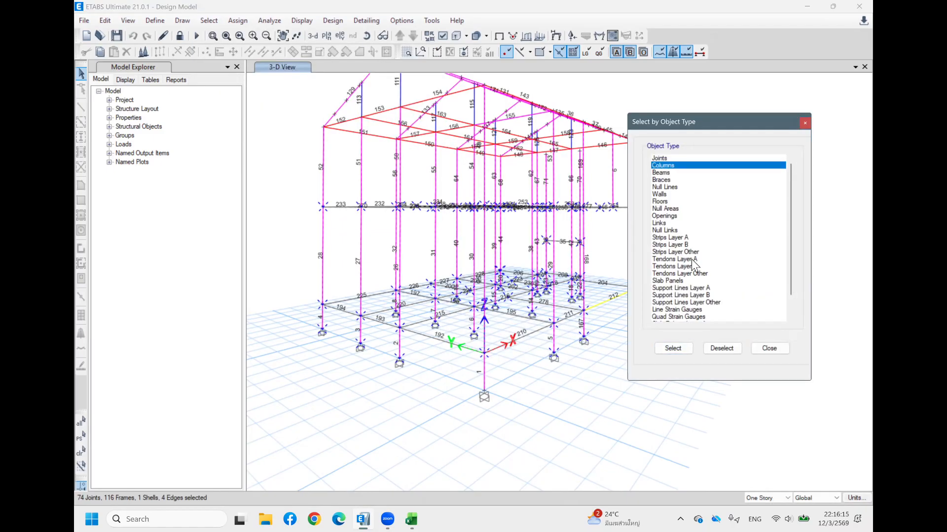
pyautogui.click(713, 347)
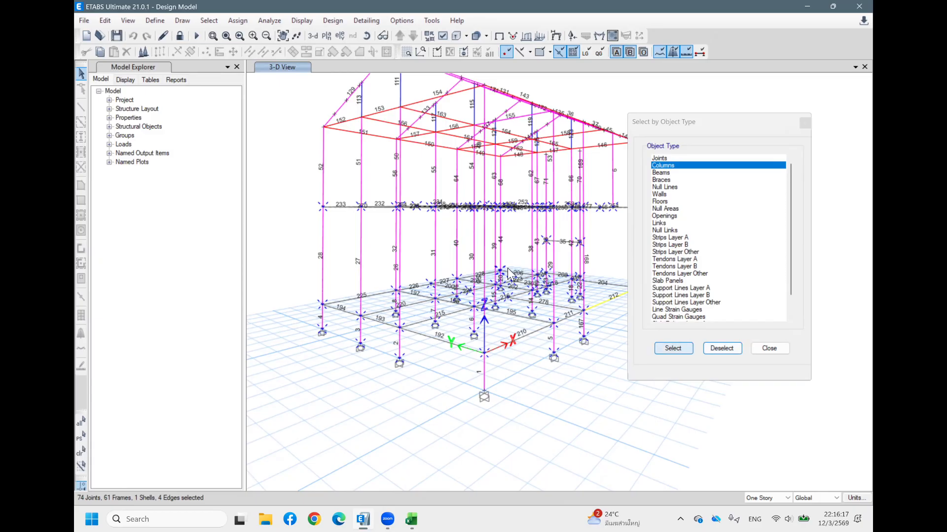
# Overwrite the concrete design section of the selected beams with Bsd
pyautogui.moveTo(523, 378); pyautogui.dragTo(445, 333, button='middle')
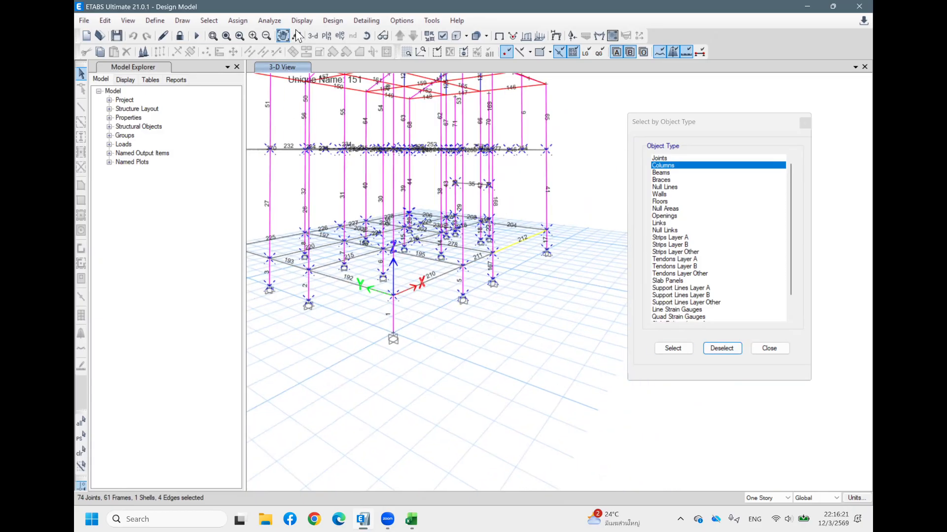
pyautogui.click(333, 20)
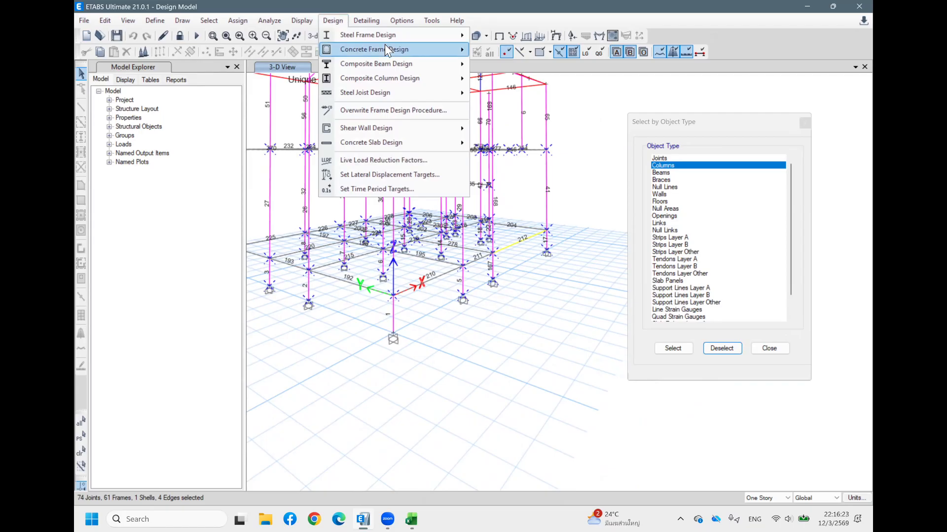
pyautogui.moveTo(385, 49)
pyautogui.click(526, 68)
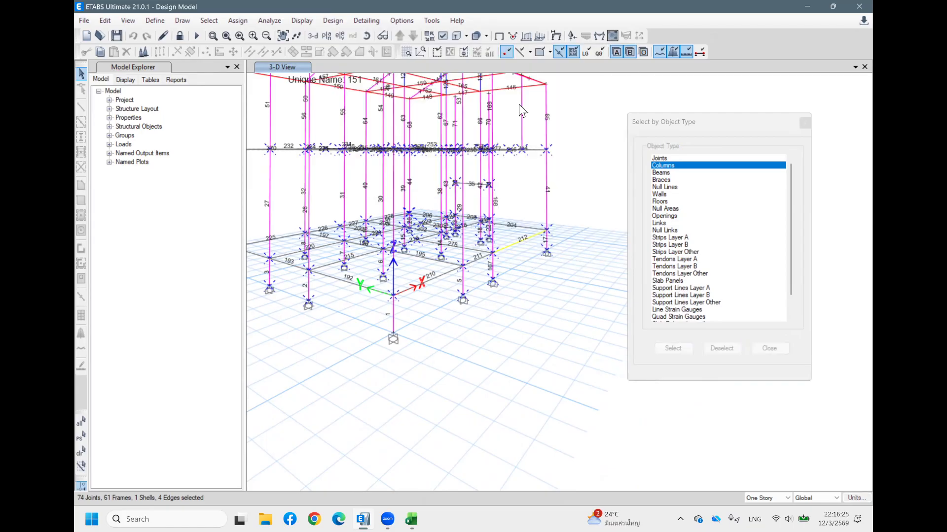
pyautogui.click(501, 135)
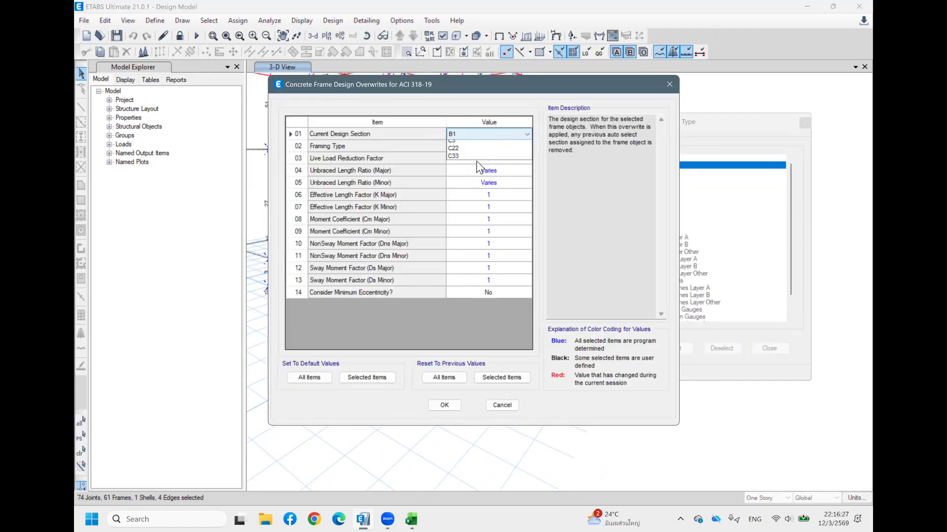
pyautogui.click(466, 208)
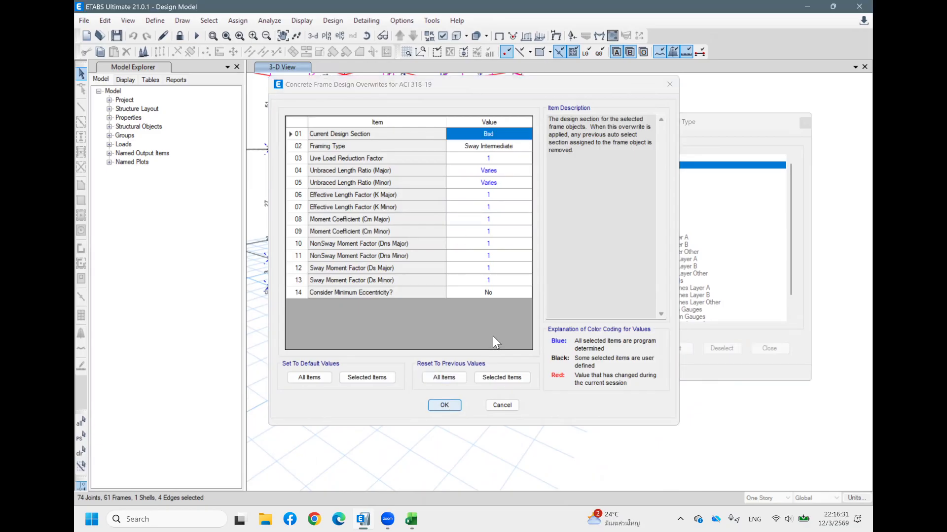
pyautogui.press('Return')
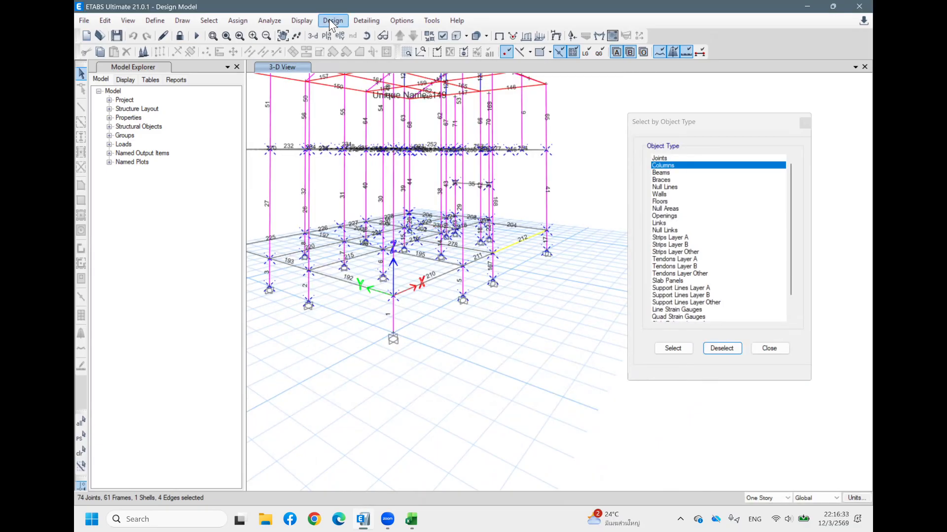
# Run the concrete frame design check with the revised beam sections
pyautogui.click(322, 19)
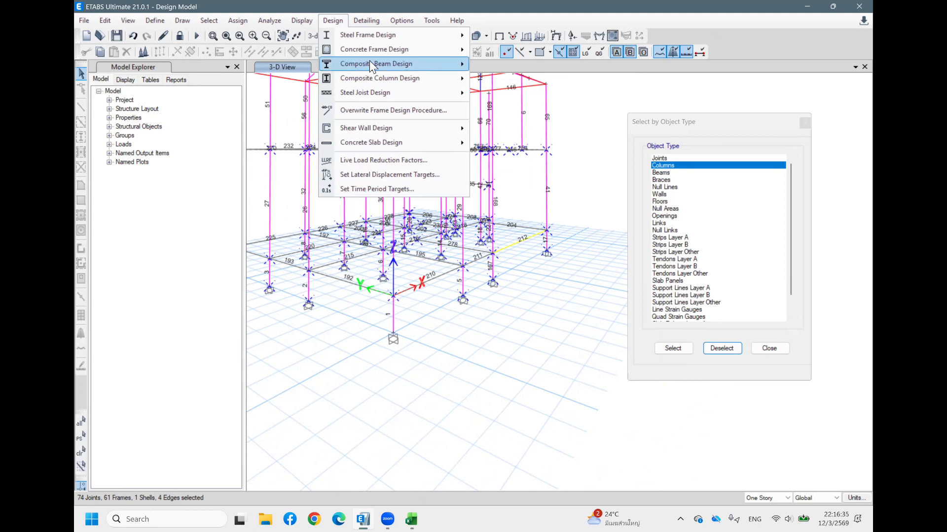
pyautogui.moveTo(401, 49)
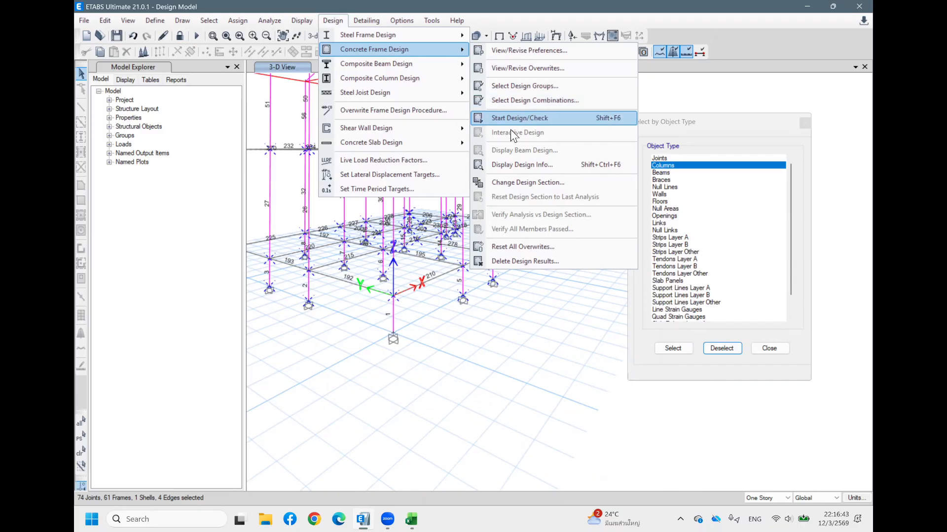
pyautogui.click(537, 117)
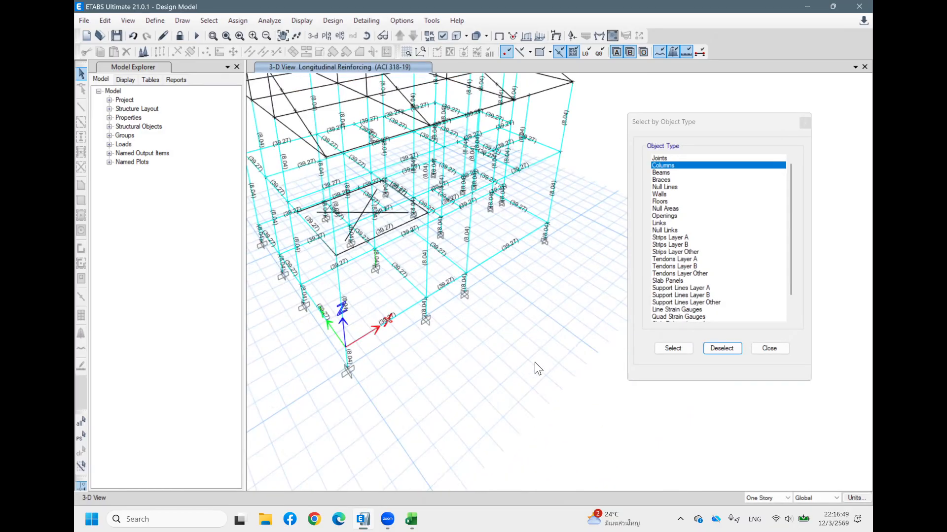
# Open the concrete design information for 1st Floor beam B40 and examine its capacity ratios under the Evelope combination
pyautogui.scroll(3, 552, 326)
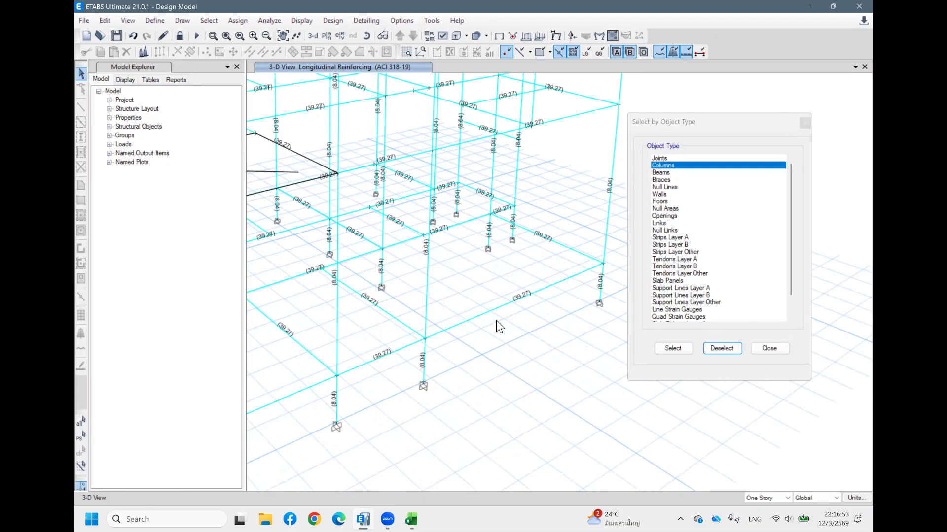
pyautogui.scroll(-3, 494, 318)
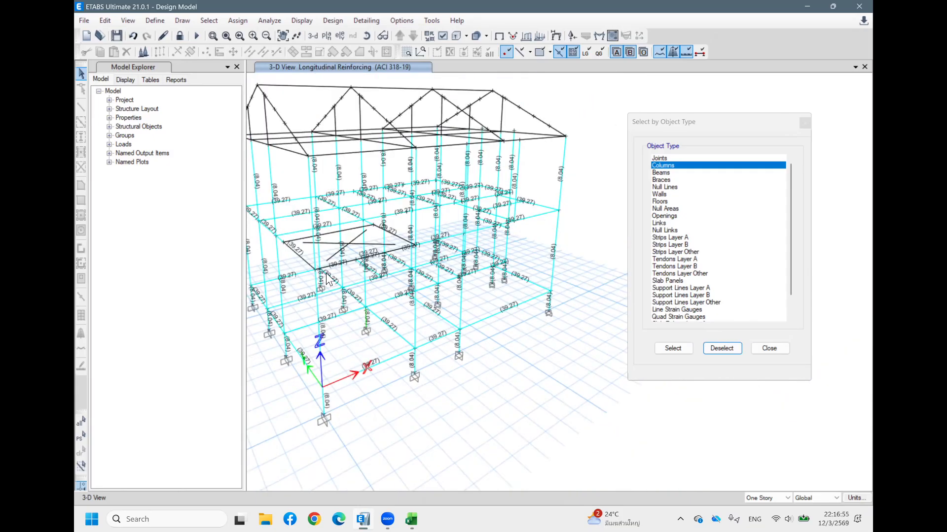
pyautogui.keyDown('shift'); pyautogui.moveTo(501, 339); pyautogui.dragTo(549, 327, button='middle'); pyautogui.keyUp('shift')
pyautogui.scroll(-3, 550, 327)
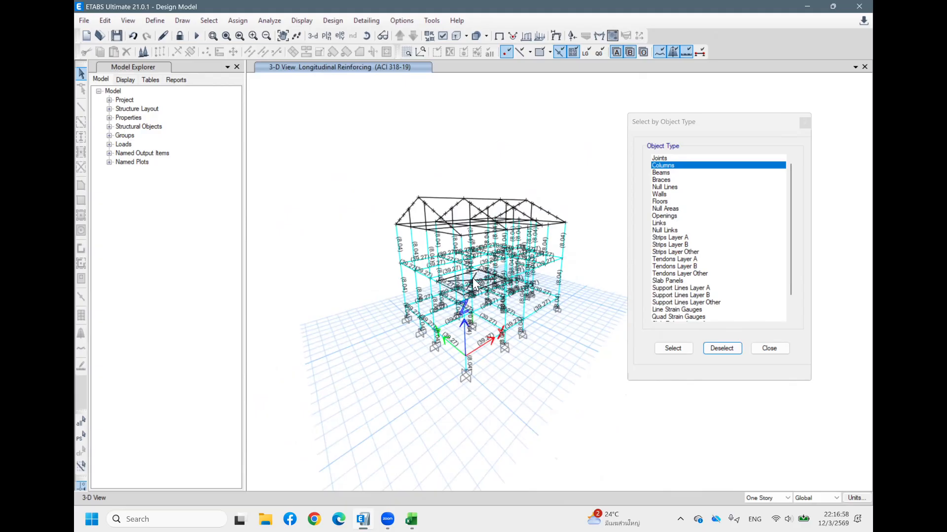
pyautogui.scroll(3, 494, 300)
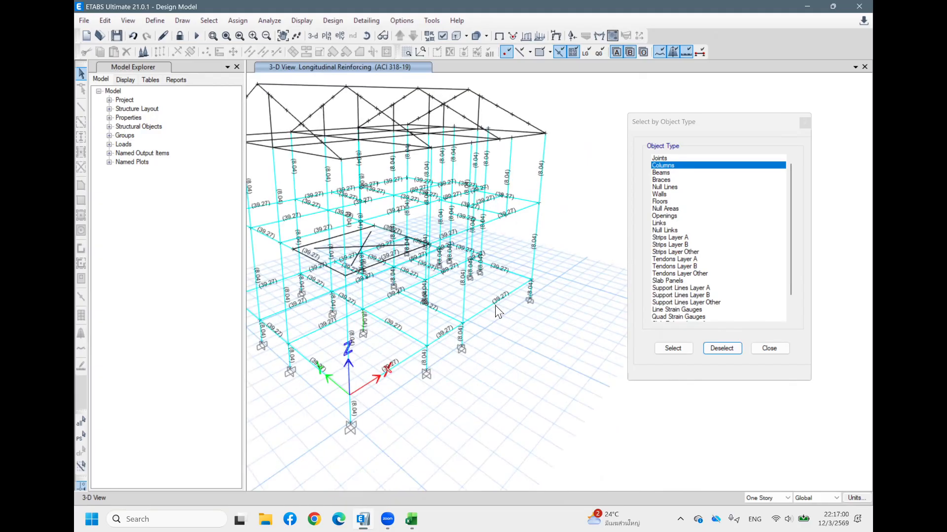
pyautogui.scroll(3, 495, 306)
pyautogui.rightClick(495, 306)
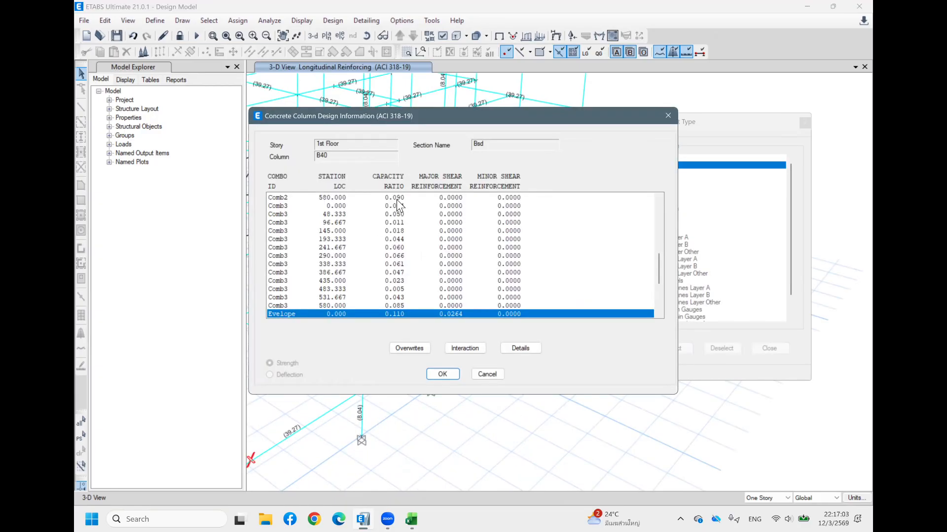
pyautogui.scroll(-3, 400, 217)
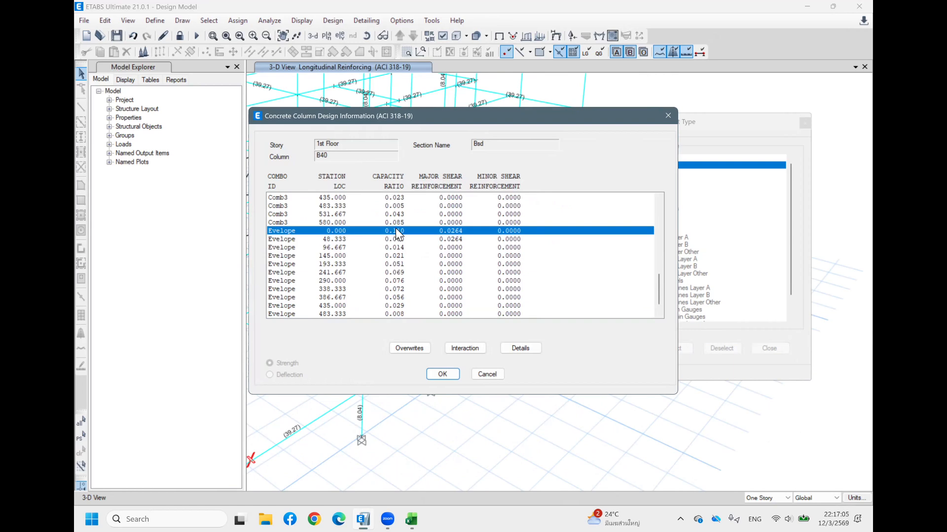
pyautogui.scroll(-1, 394, 236)
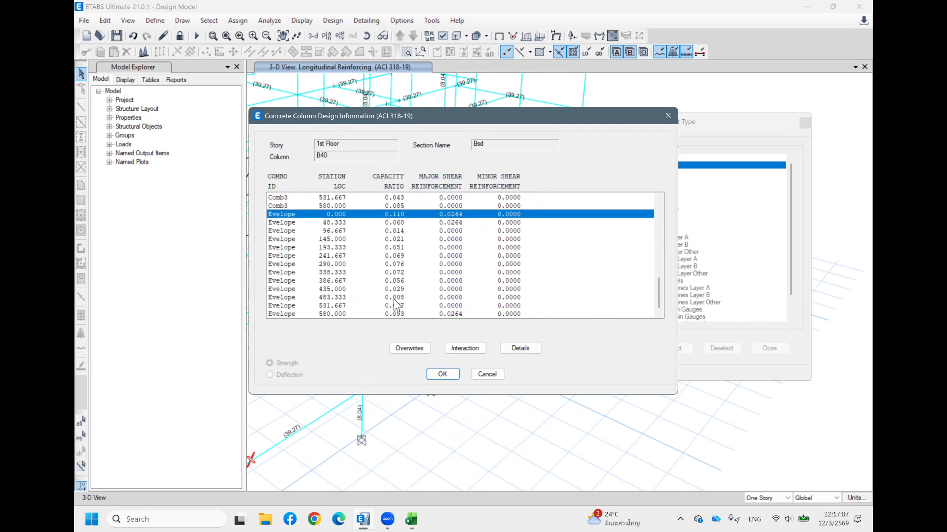
# Examine beam B40's capacity ratios station by station under Comb1, and close the design information
pyautogui.scroll(7, 393, 298)
pyautogui.scroll(3, 392, 239)
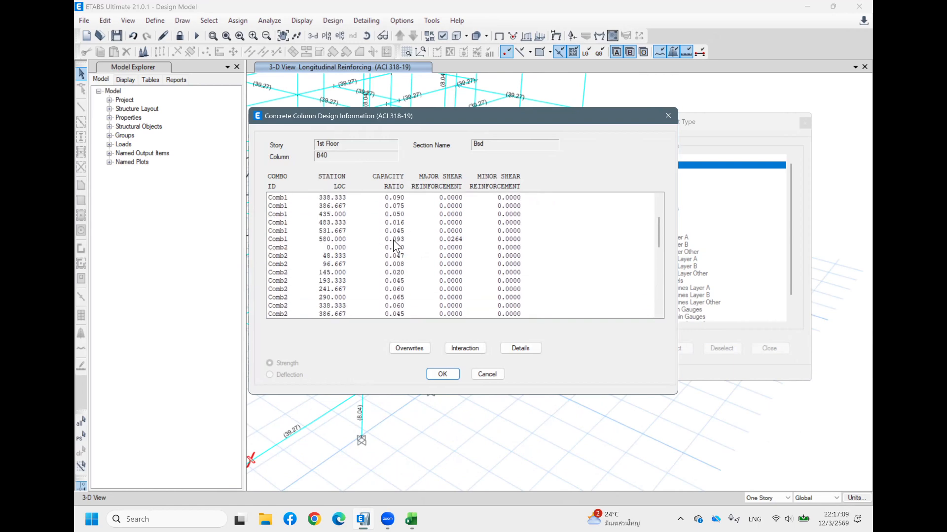
pyautogui.scroll(2, 392, 239)
pyautogui.scroll(1, 393, 240)
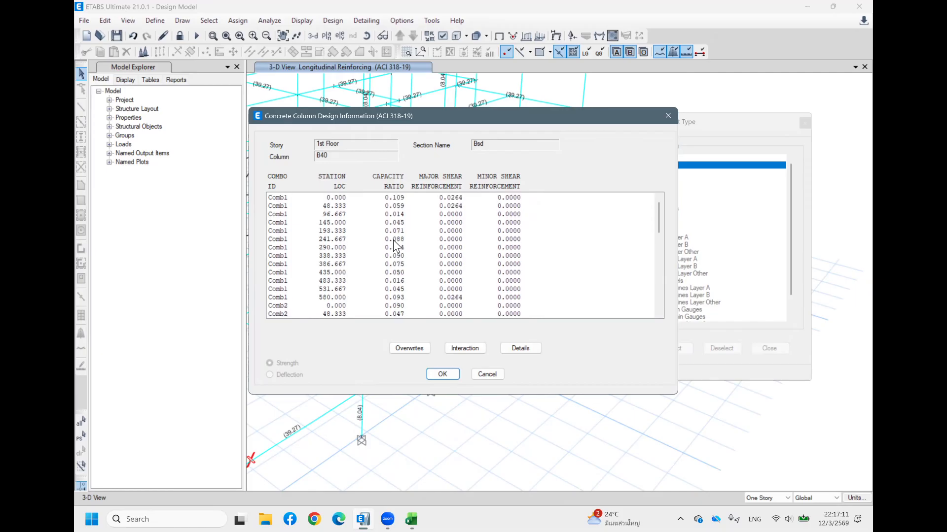
pyautogui.click(397, 198)
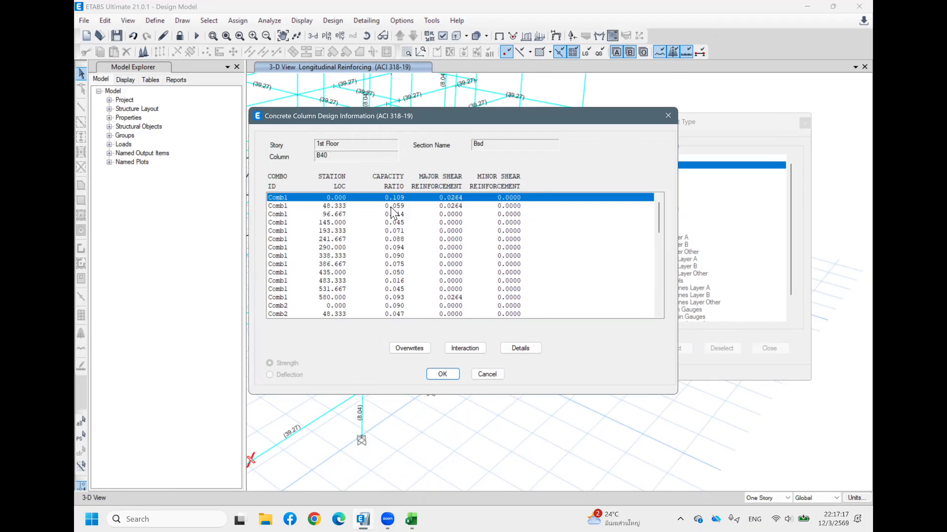
pyautogui.click(392, 206)
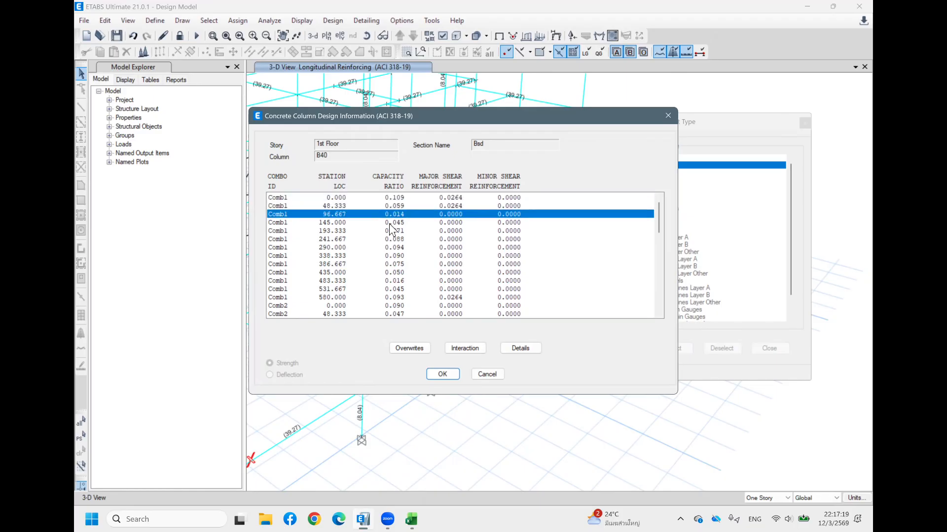
pyautogui.click(389, 223)
pyautogui.click(391, 239)
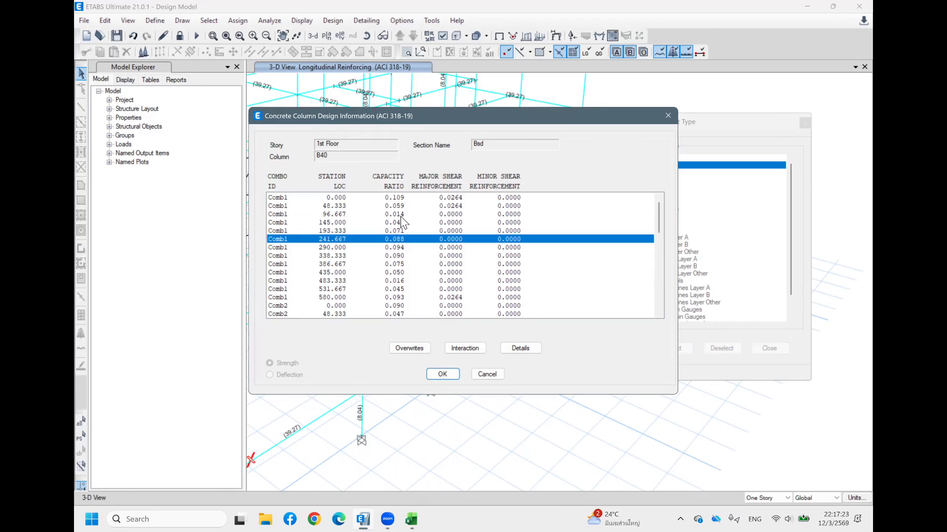
pyautogui.click(441, 374)
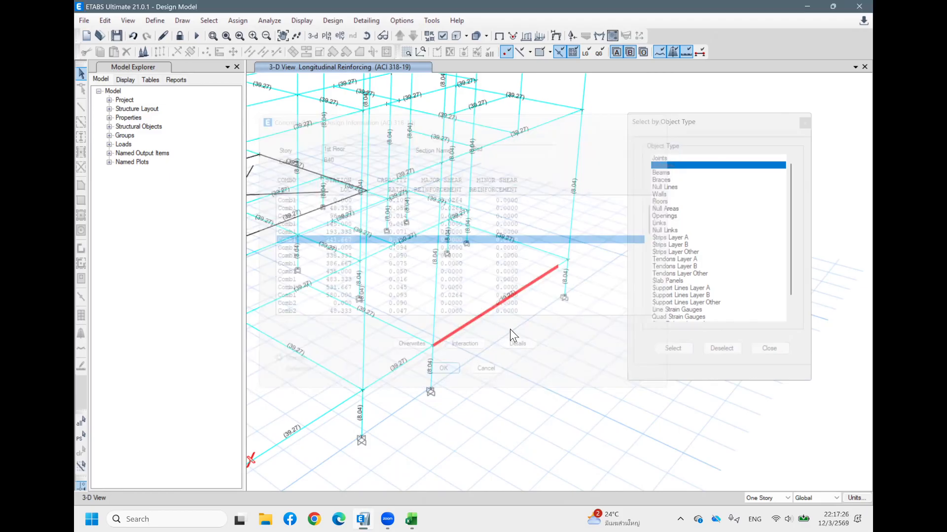
# Examine the longitudinal reinforcing across the whole frame from several angles in the 3-D view, and close the object-type selection
pyautogui.scroll(-3, 490, 331)
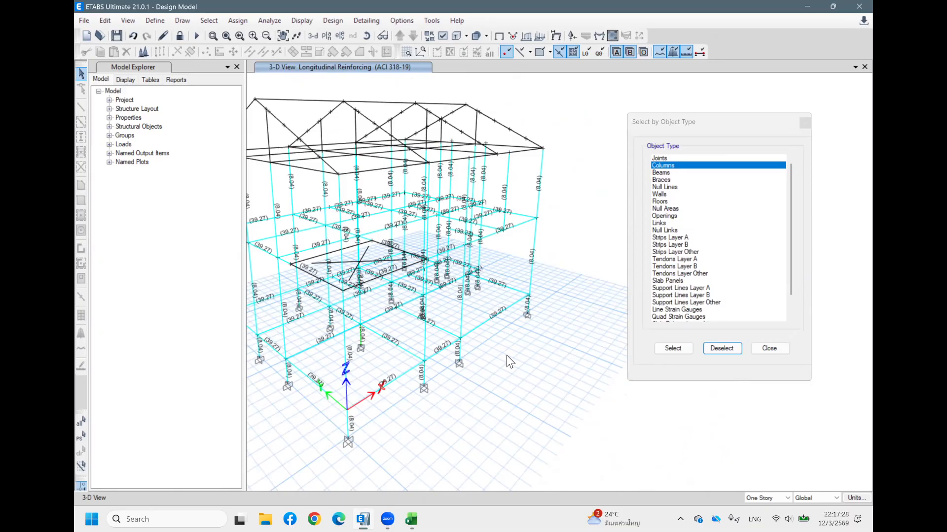
pyautogui.scroll(-3, 407, 294)
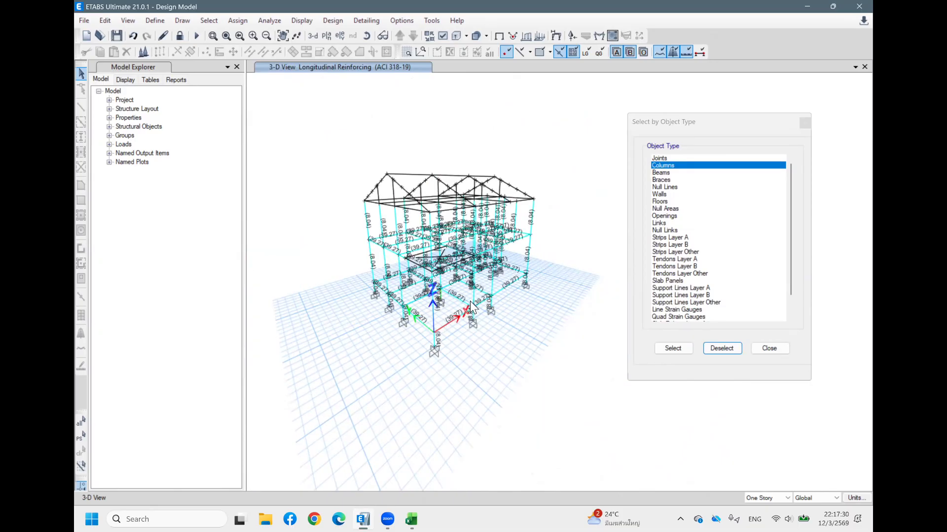
pyautogui.scroll(3, 486, 296)
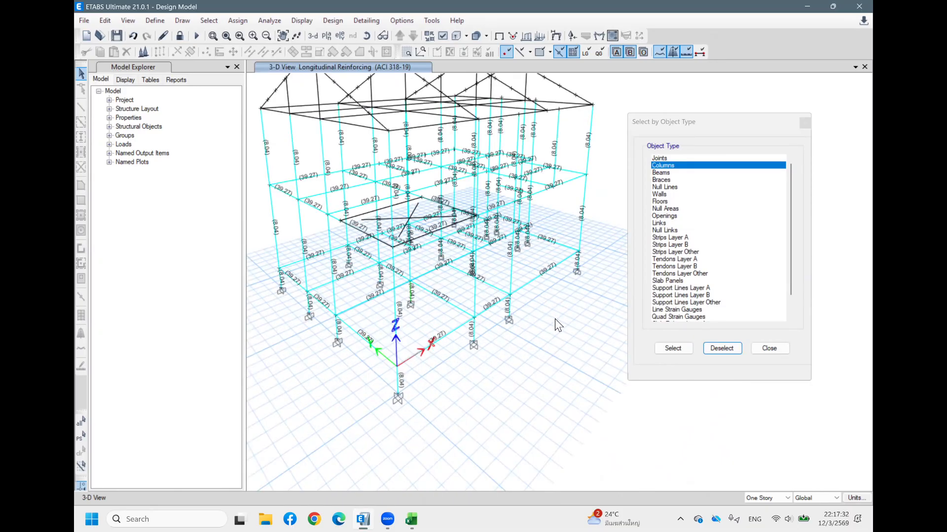
pyautogui.scroll(-2, 555, 328)
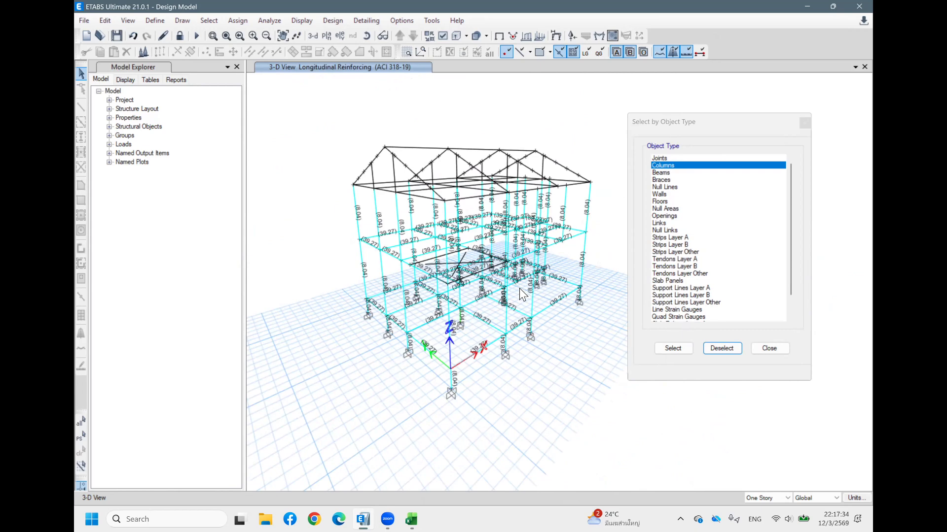
pyautogui.scroll(-1, 518, 289)
pyautogui.scroll(3, 518, 289)
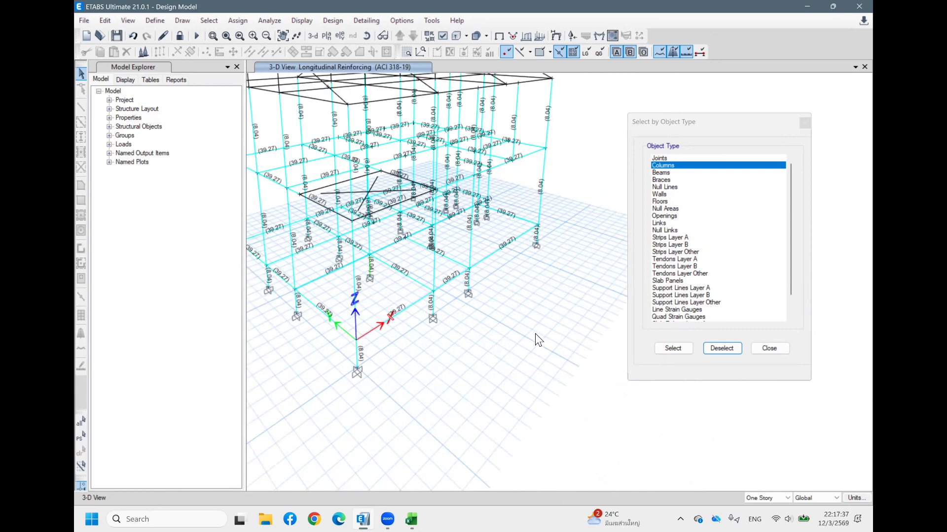
pyautogui.scroll(1, 538, 333)
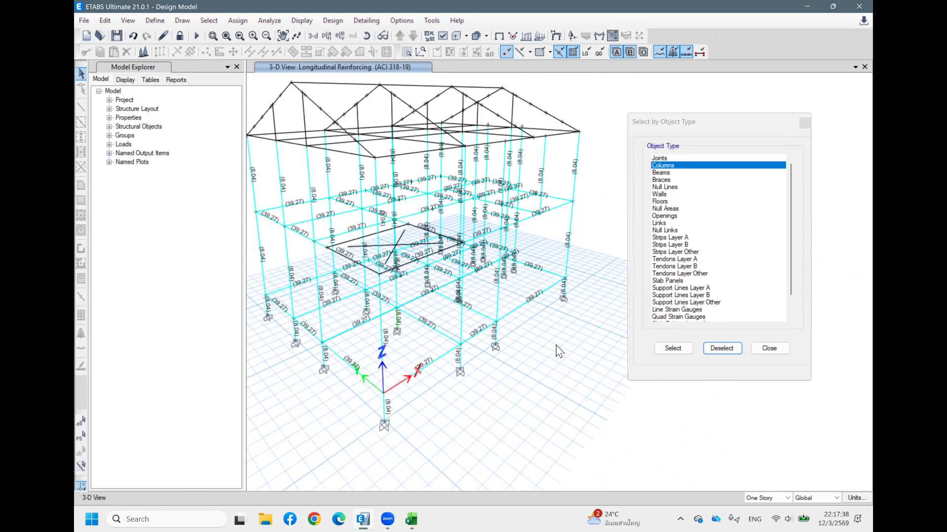
pyautogui.moveTo(563, 342); pyautogui.dragTo(586, 354, button='middle')
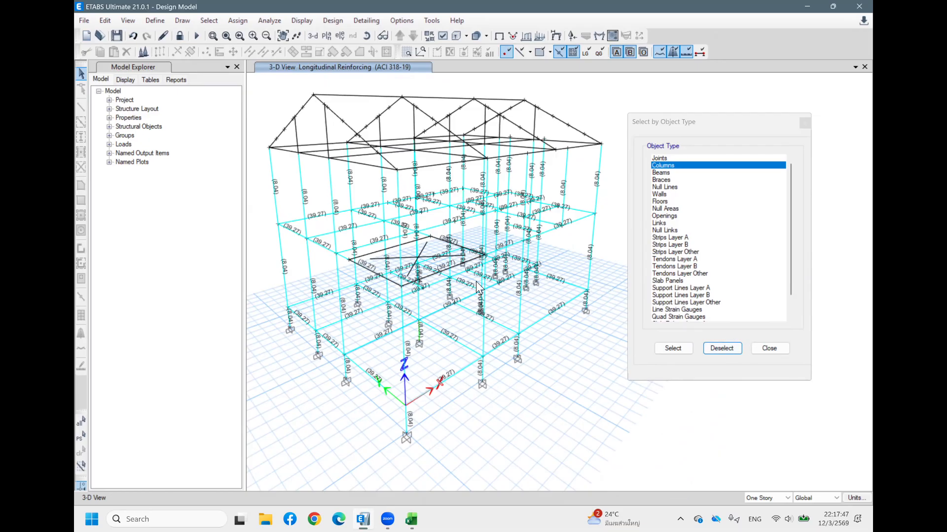
pyautogui.click(776, 348)
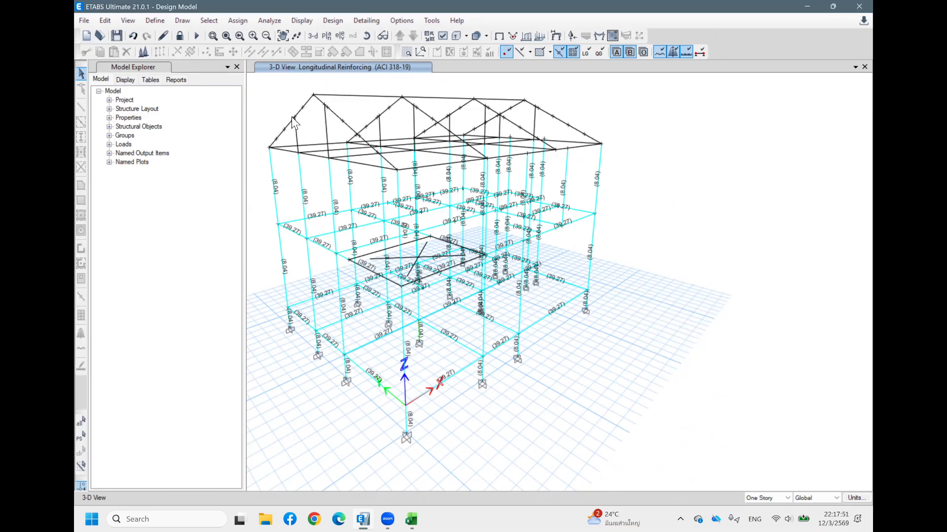
pyautogui.moveTo(292, 117); pyautogui.dragTo(322, 130, button='middle')
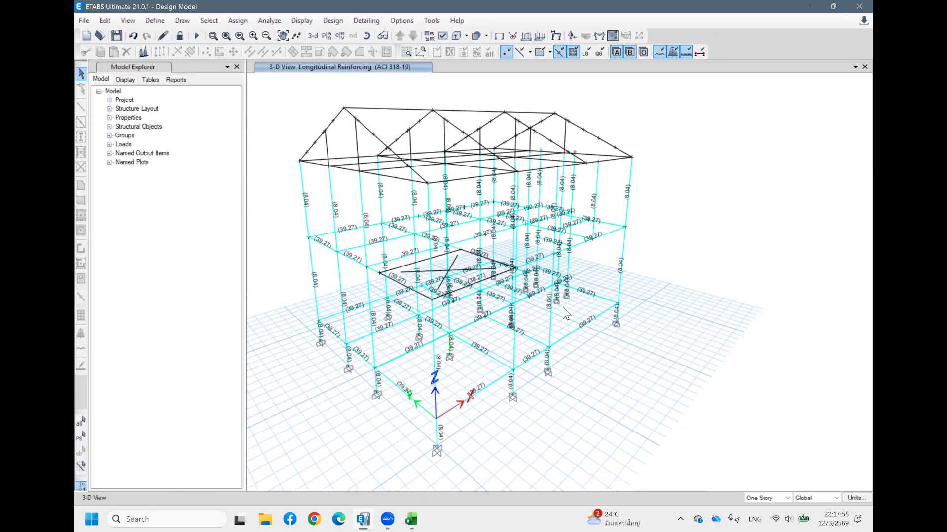
pyautogui.keyDown('shift'); pyautogui.moveTo(687, 319); pyautogui.dragTo(700, 277, button='middle'); pyautogui.keyUp('shift')
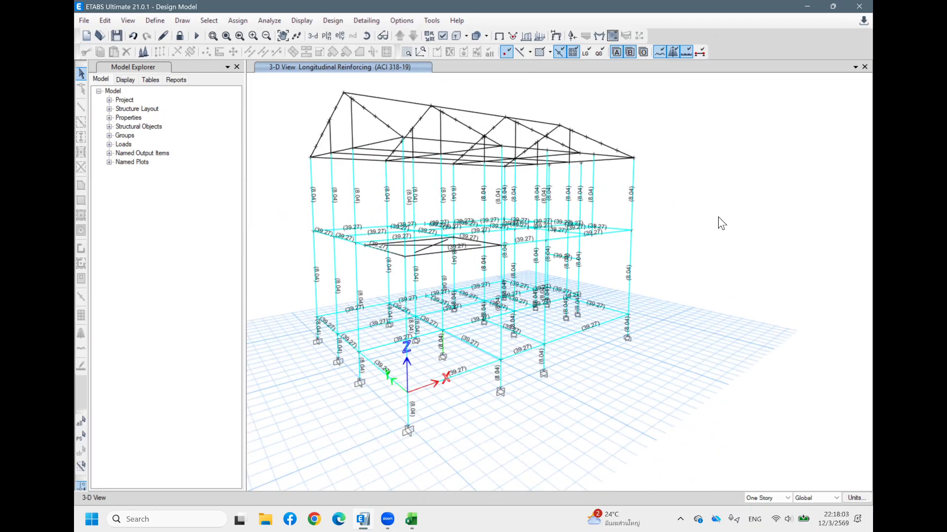
pyautogui.keyDown('shift'); pyautogui.moveTo(707, 222); pyautogui.dragTo(705, 258, button='middle'); pyautogui.keyUp('shift')
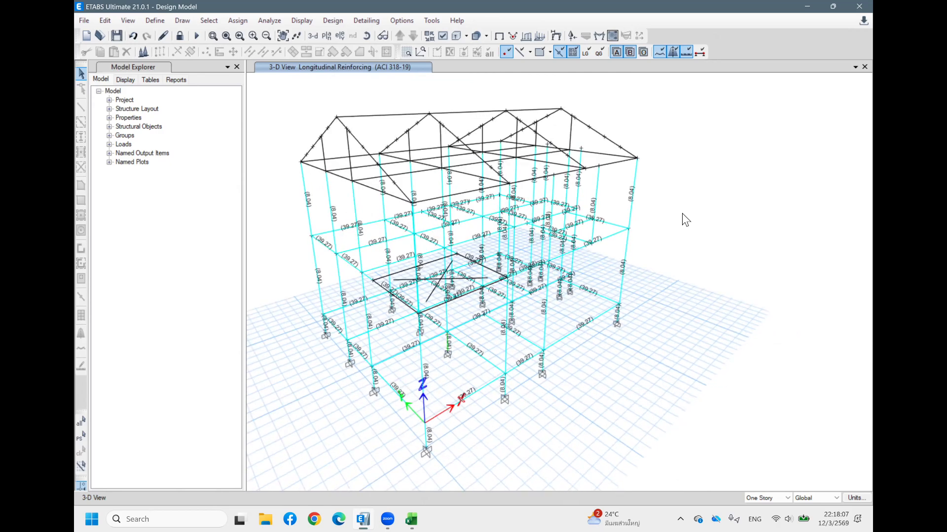
pyautogui.moveTo(686, 215); pyautogui.dragTo(714, 221, button='middle')
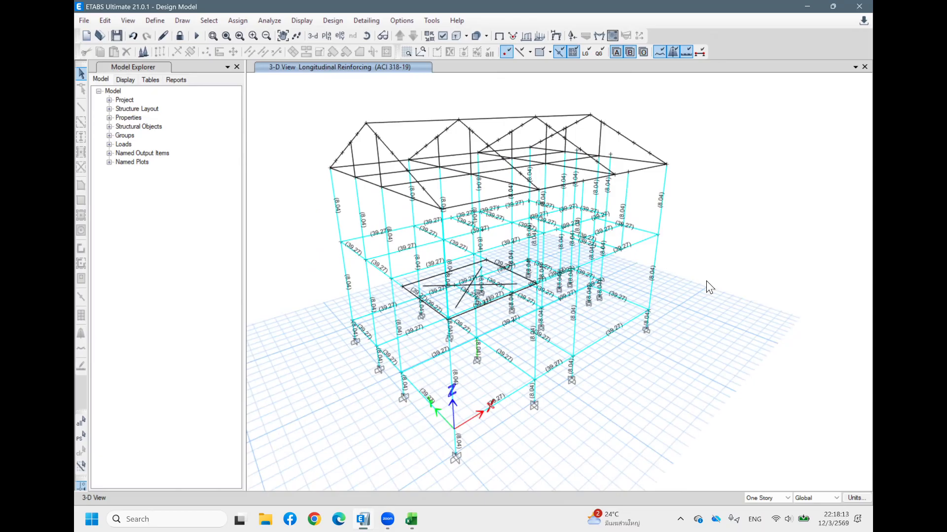
pyautogui.moveTo(716, 275); pyautogui.dragTo(721, 256, button='middle')
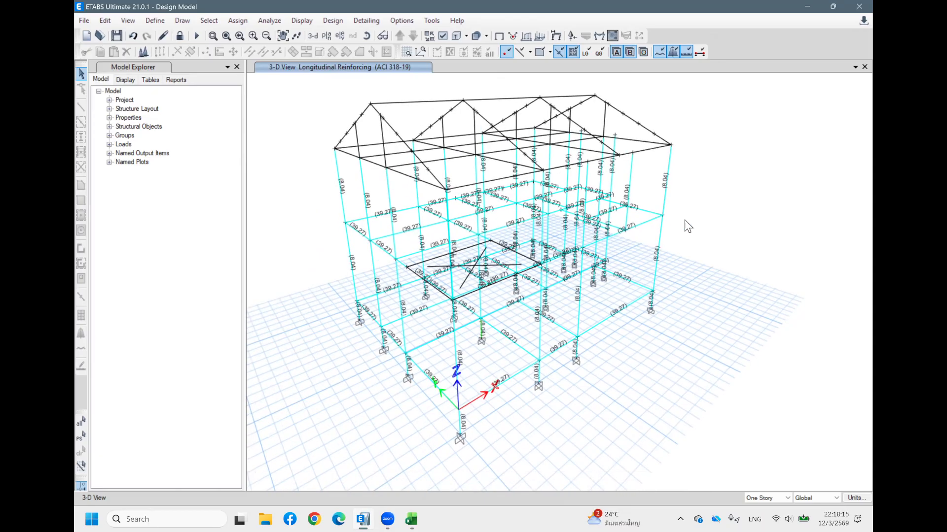